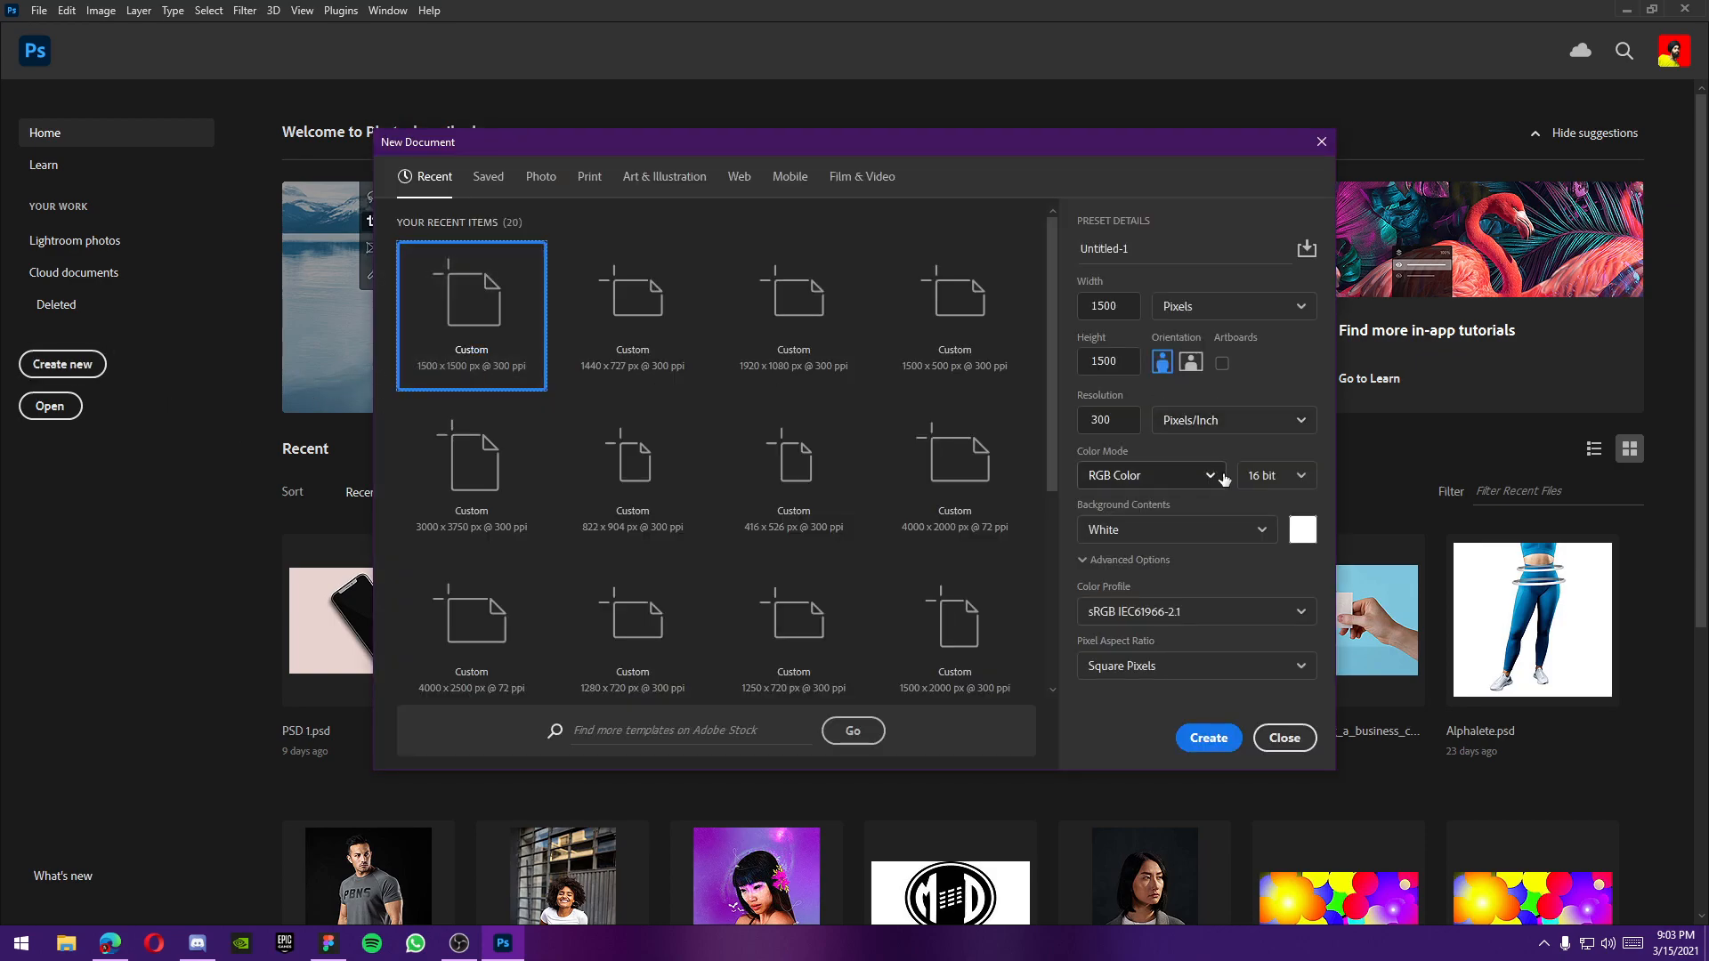
Step: Create a 1500 × 1500 px RGB document at 300 pixels/inch and 16 bit, and collapse the Brushes panel
left_click(1087, 423)
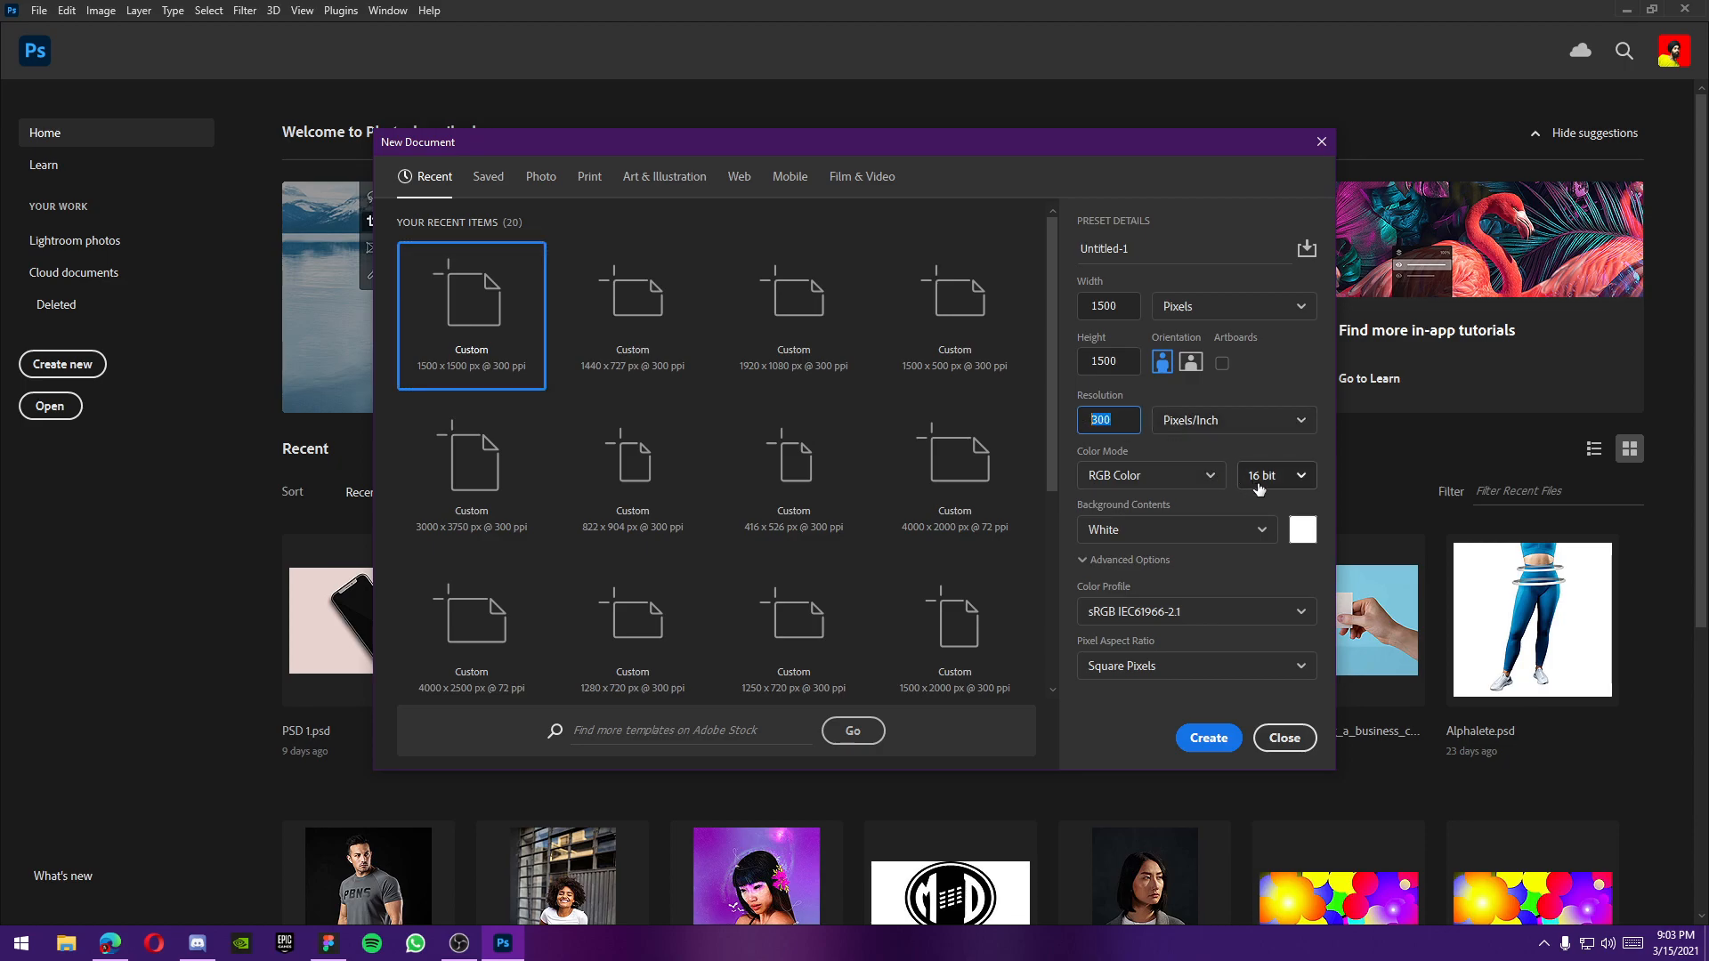
left_click(1264, 481)
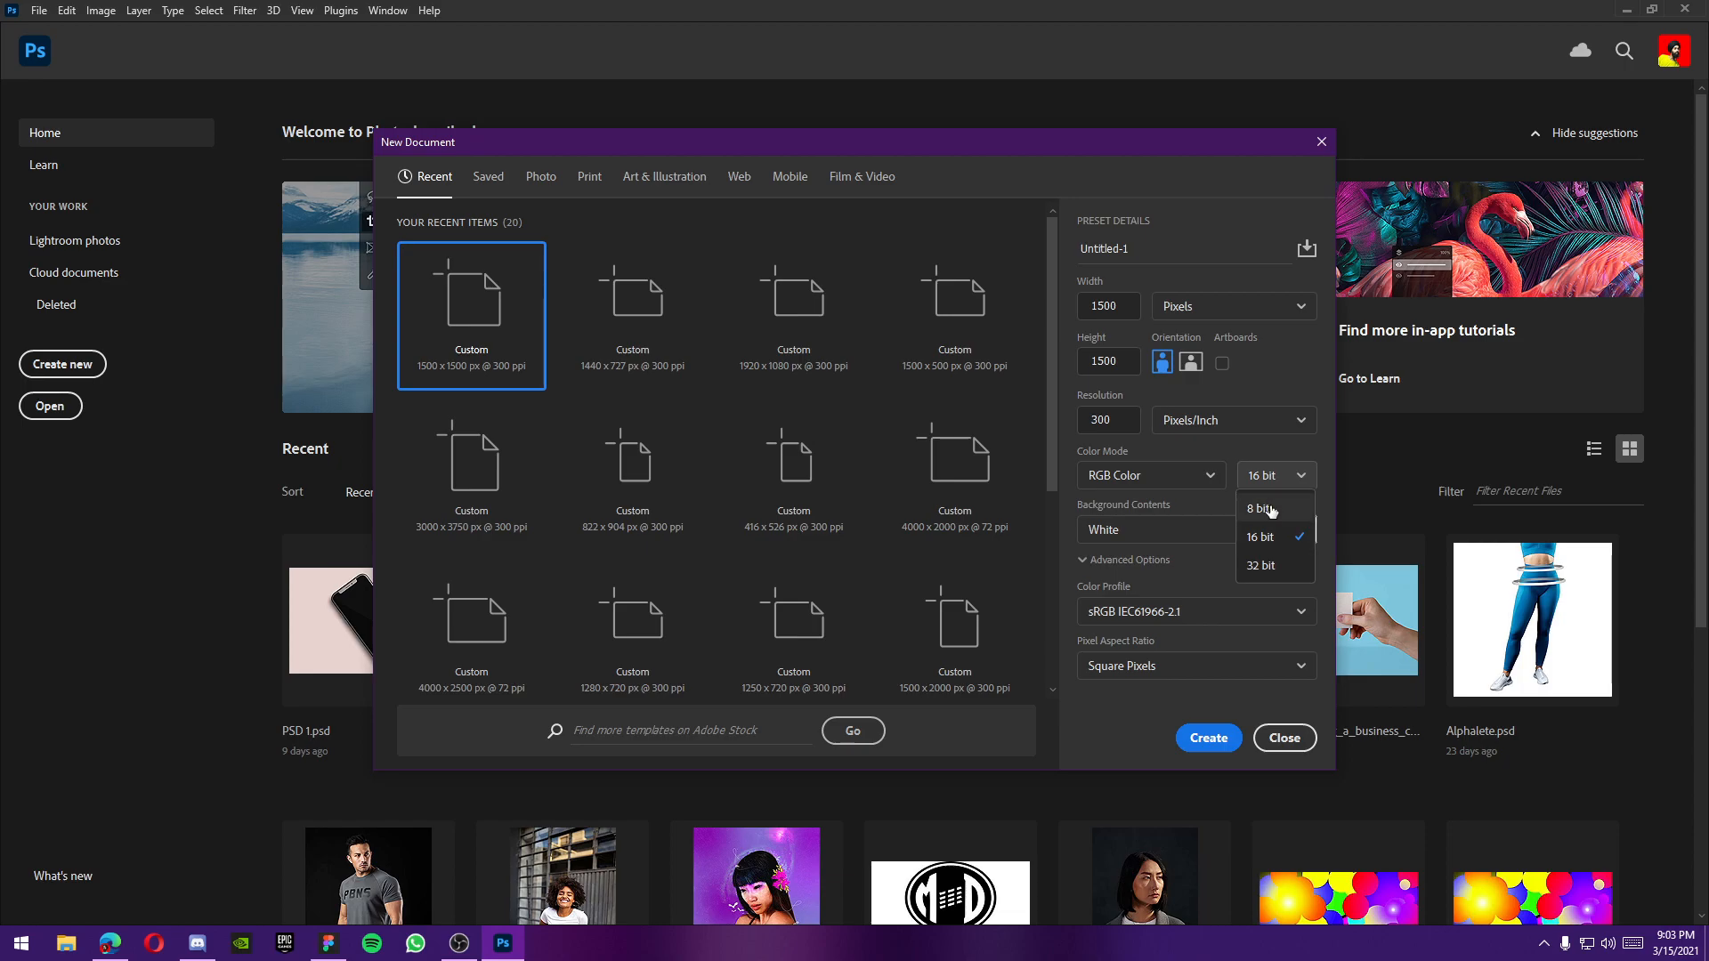
left_click(1273, 537)
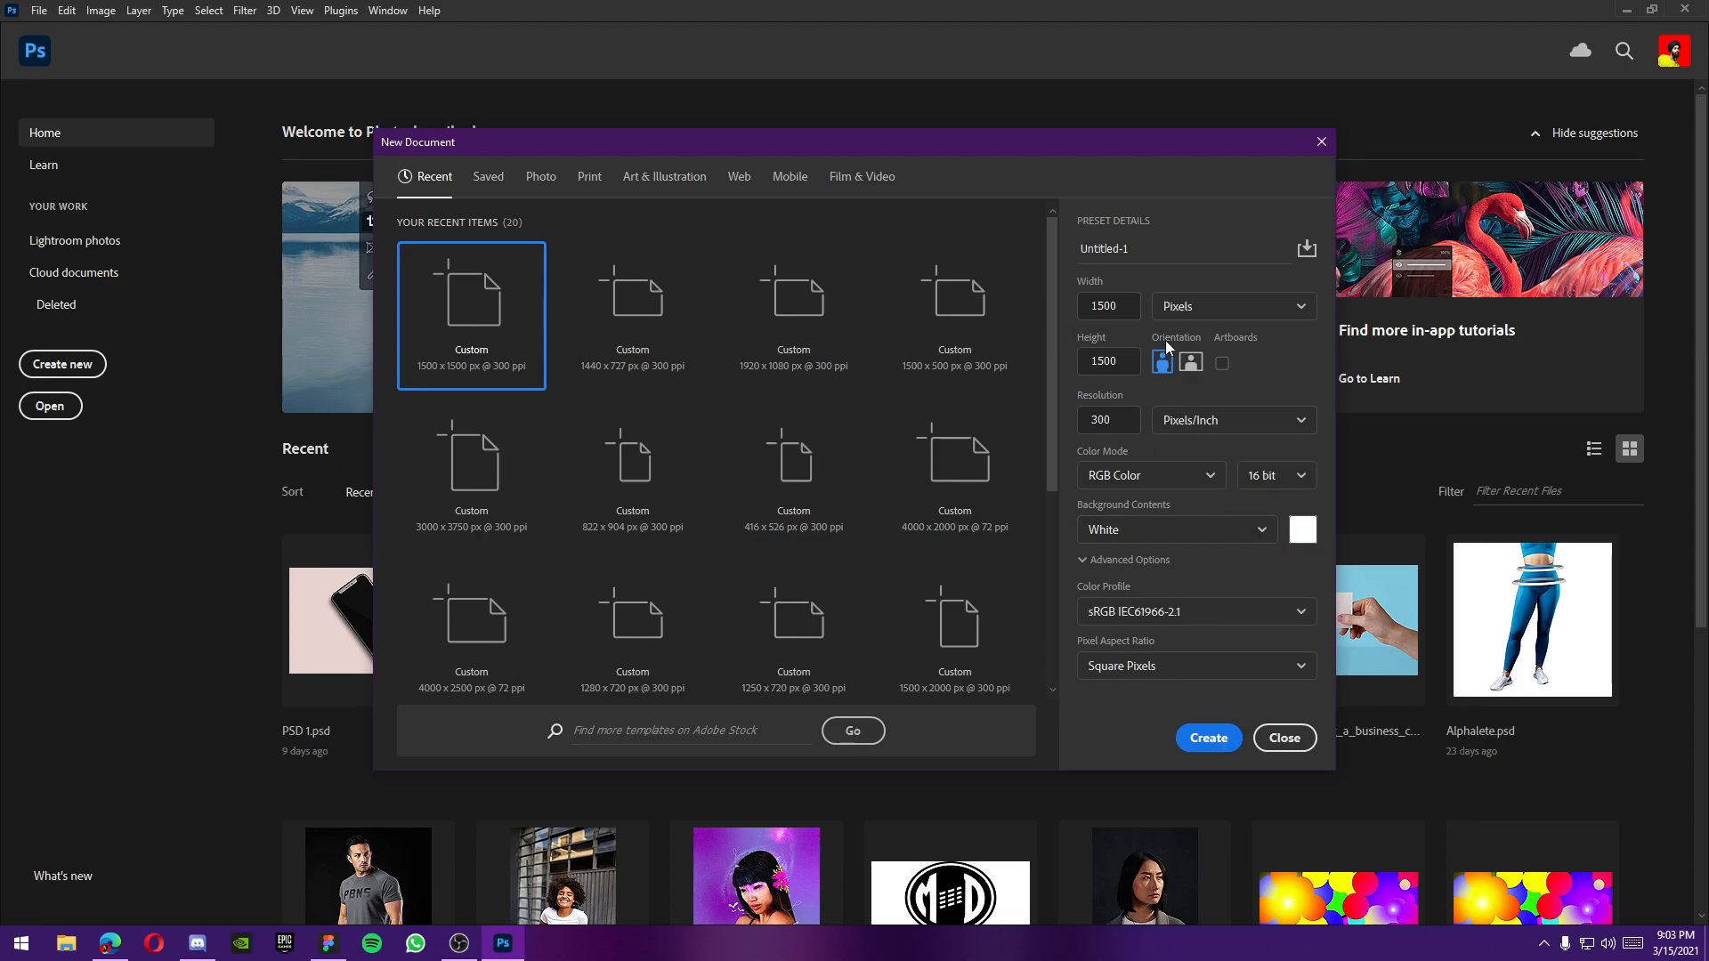
left_click(1208, 739)
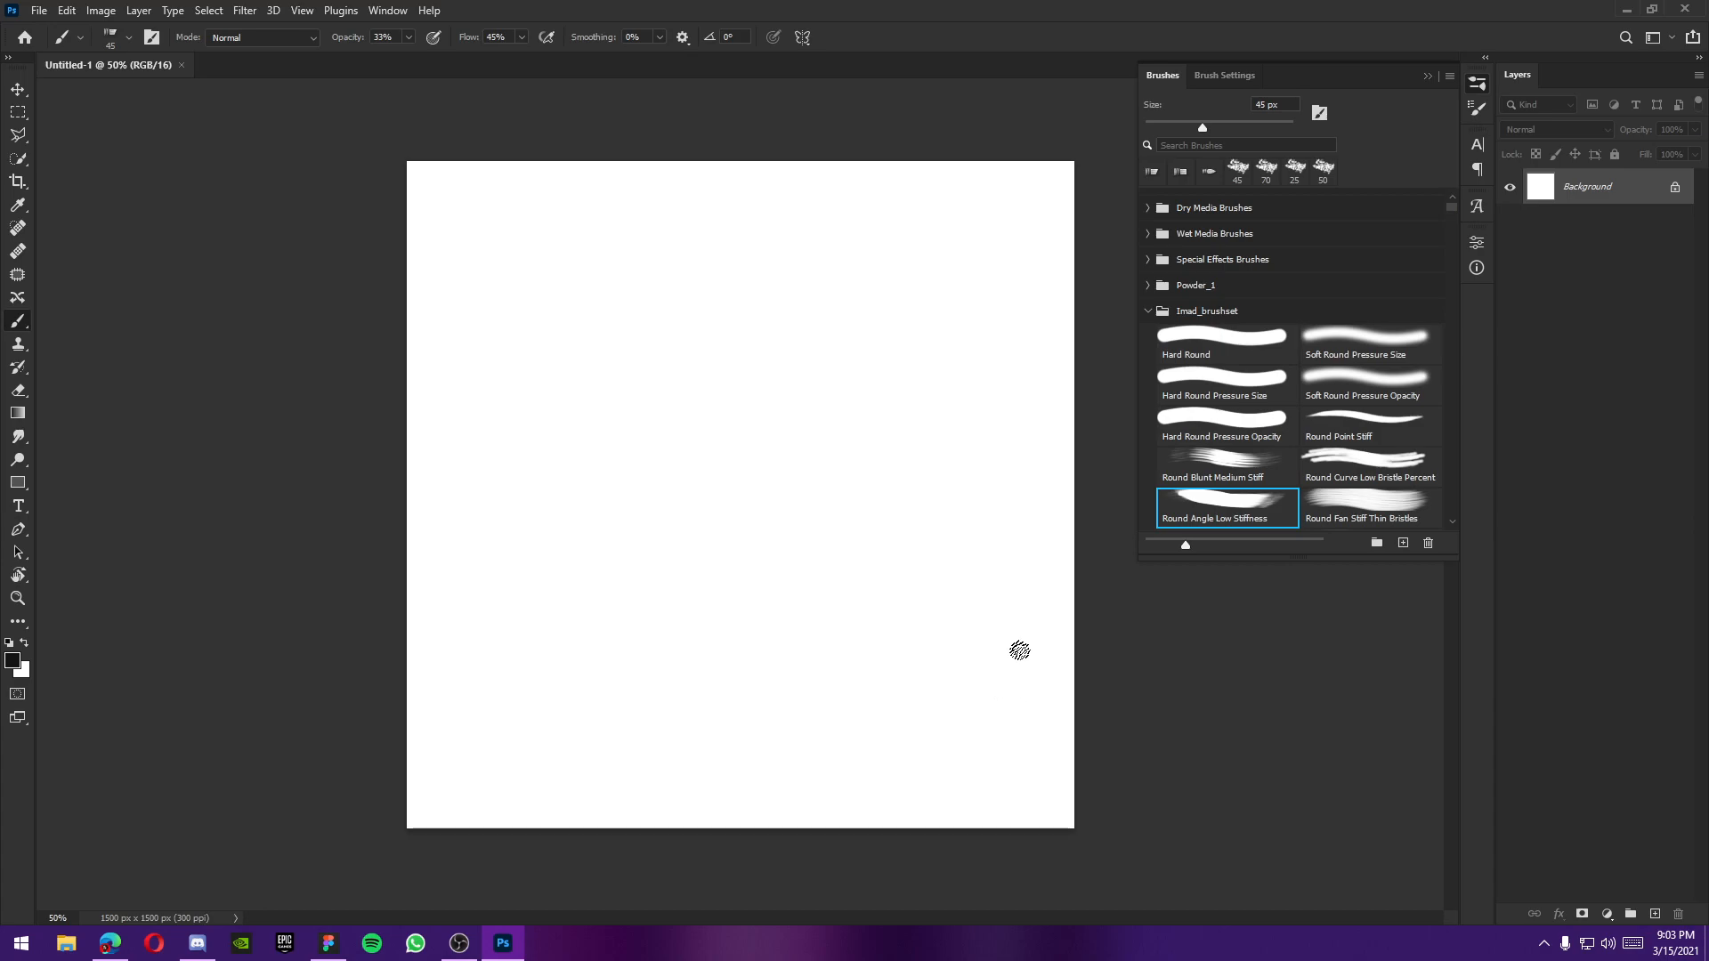
left_click(1426, 75)
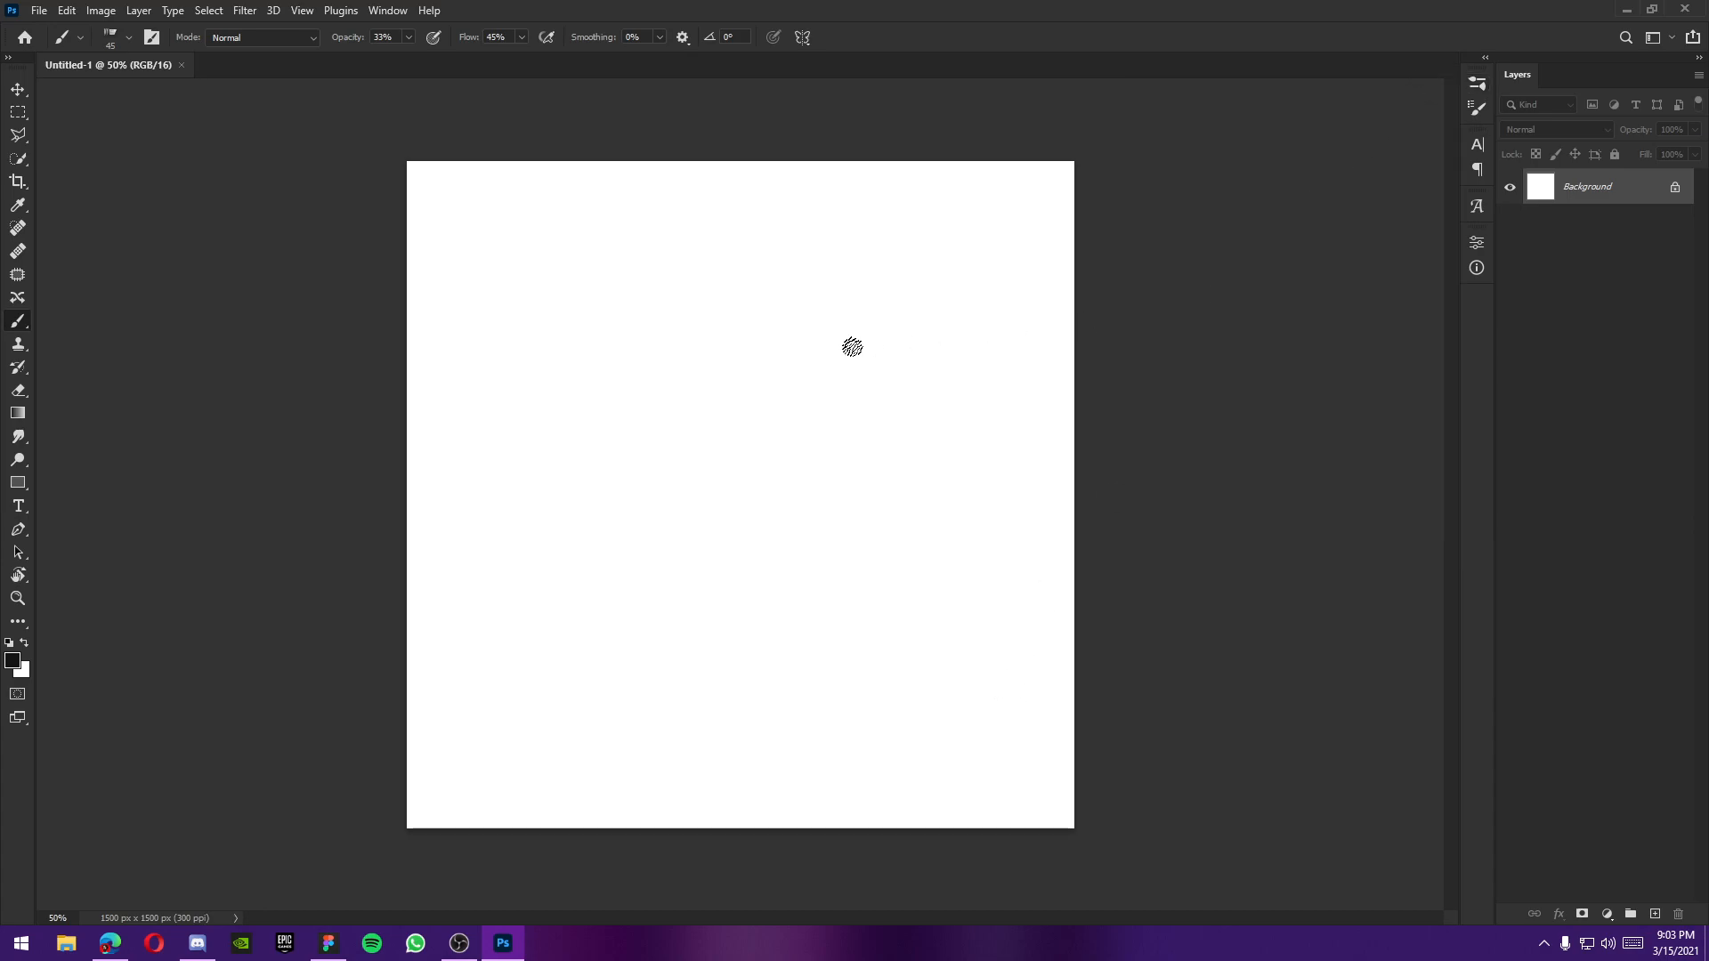
left_click(18, 91)
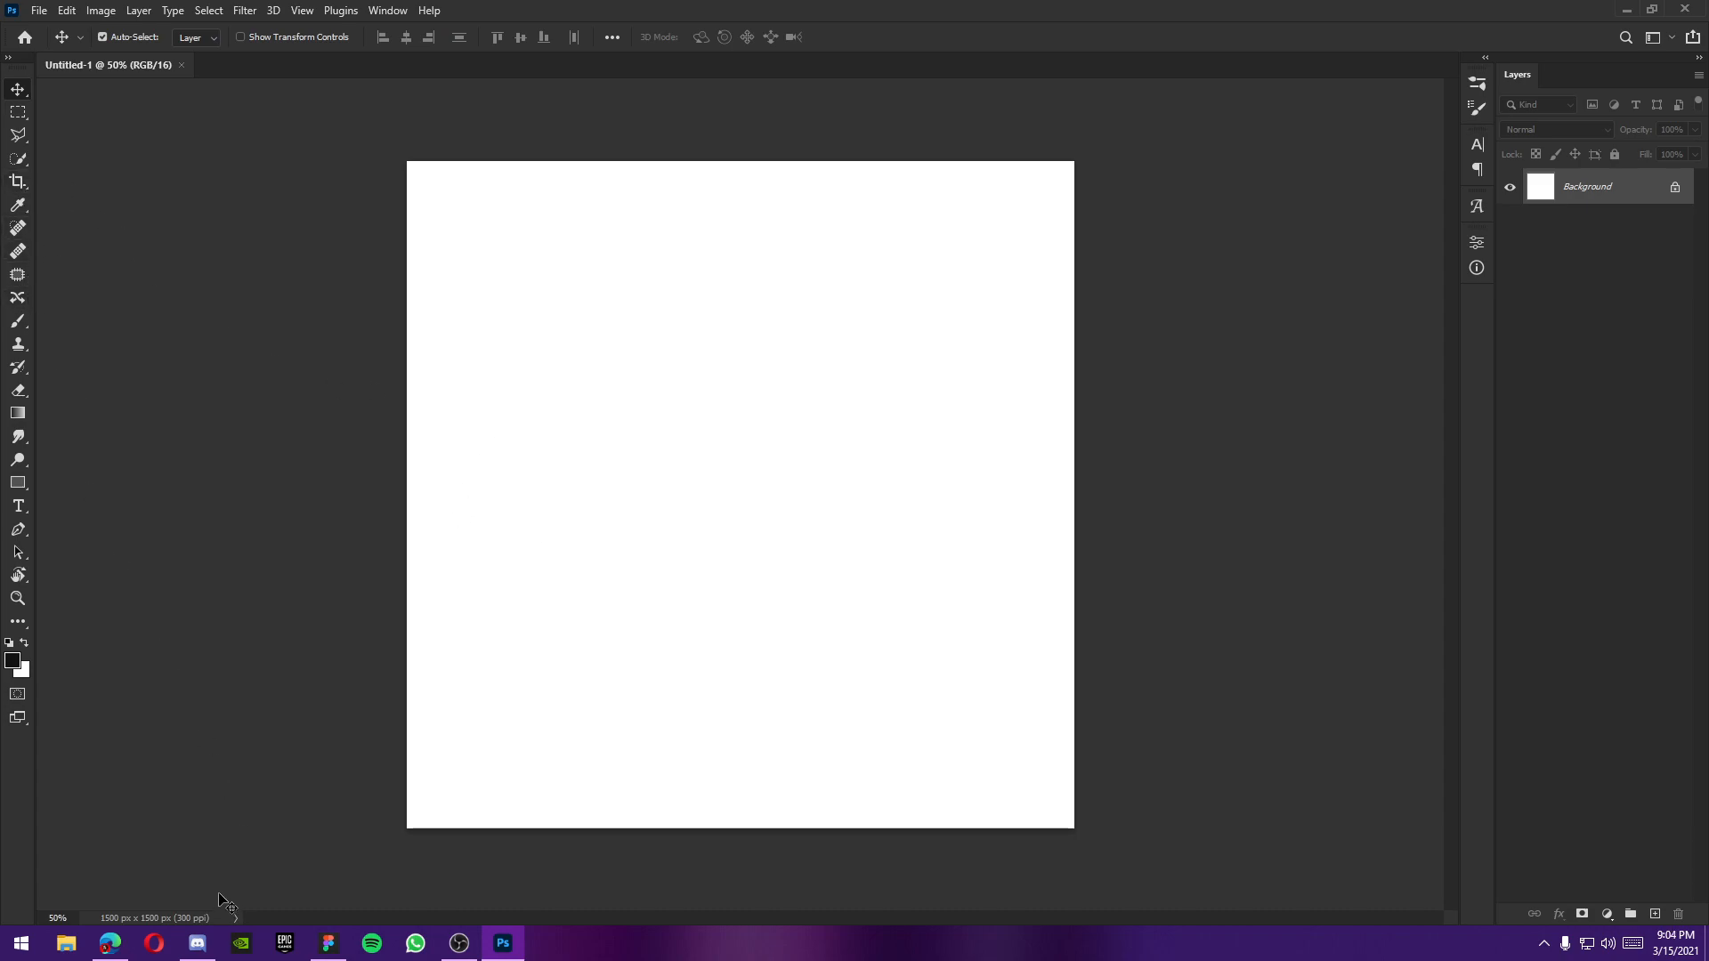
Step: Switch to Discord and open the class-announcement channel of the server
mouse_move(205, 942)
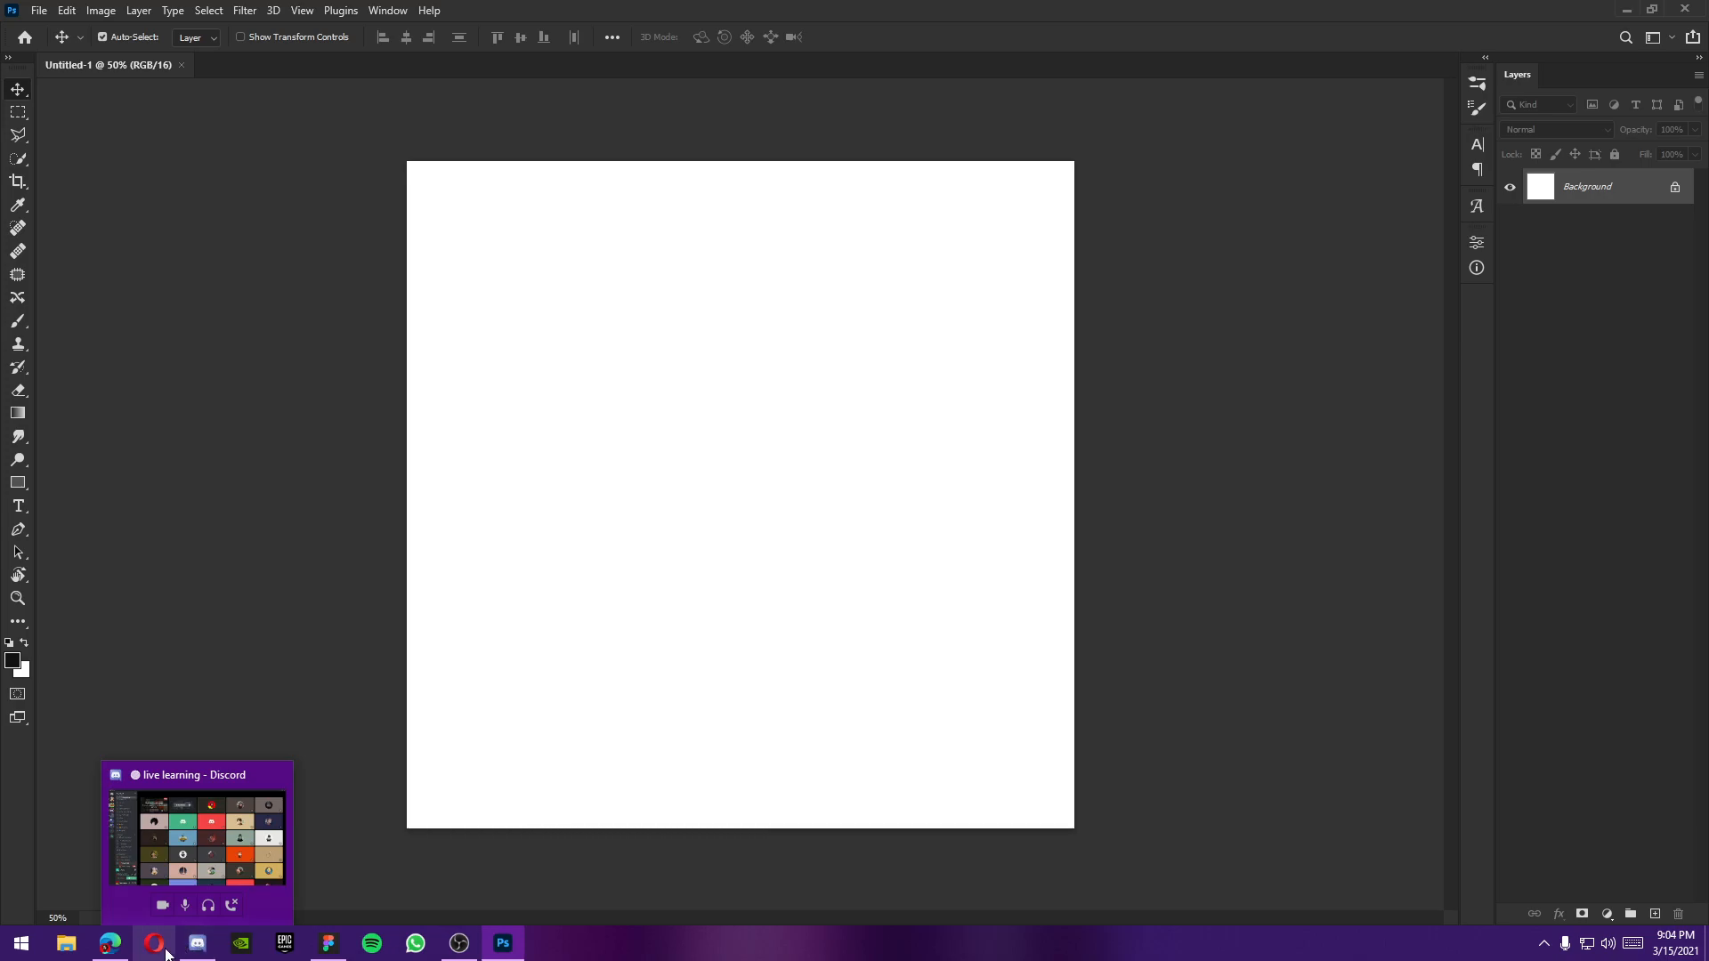
mouse_move(116, 954)
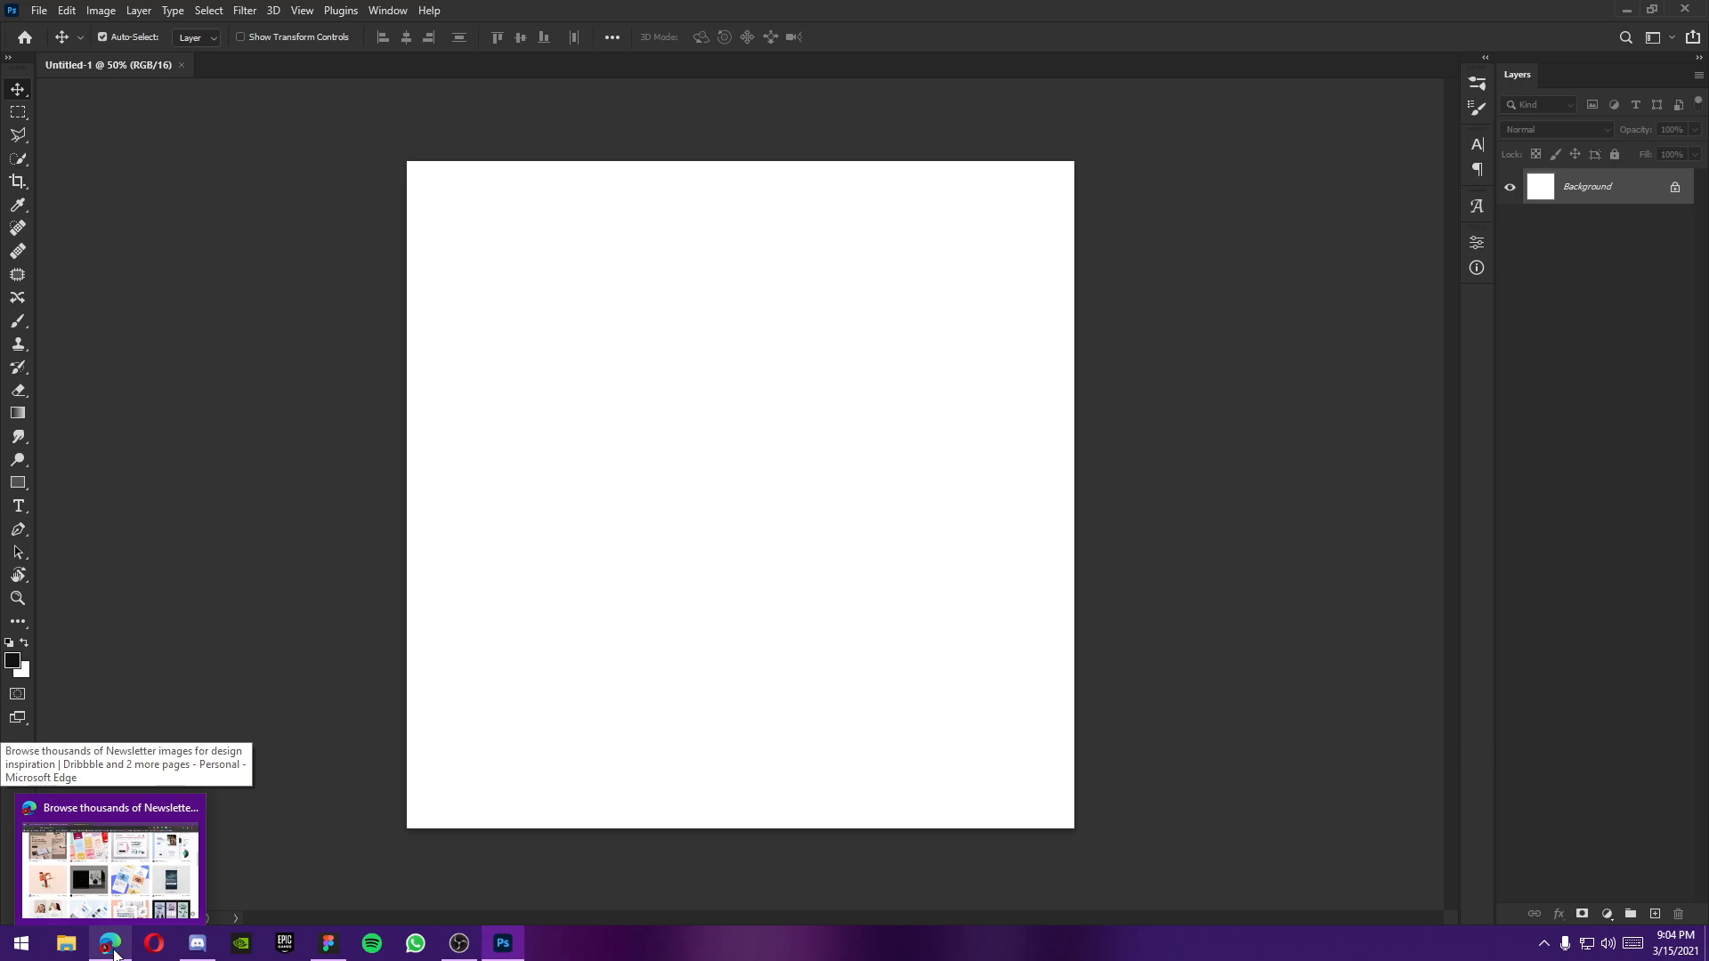
left_click(198, 944)
scroll(155, 467, "down", 5)
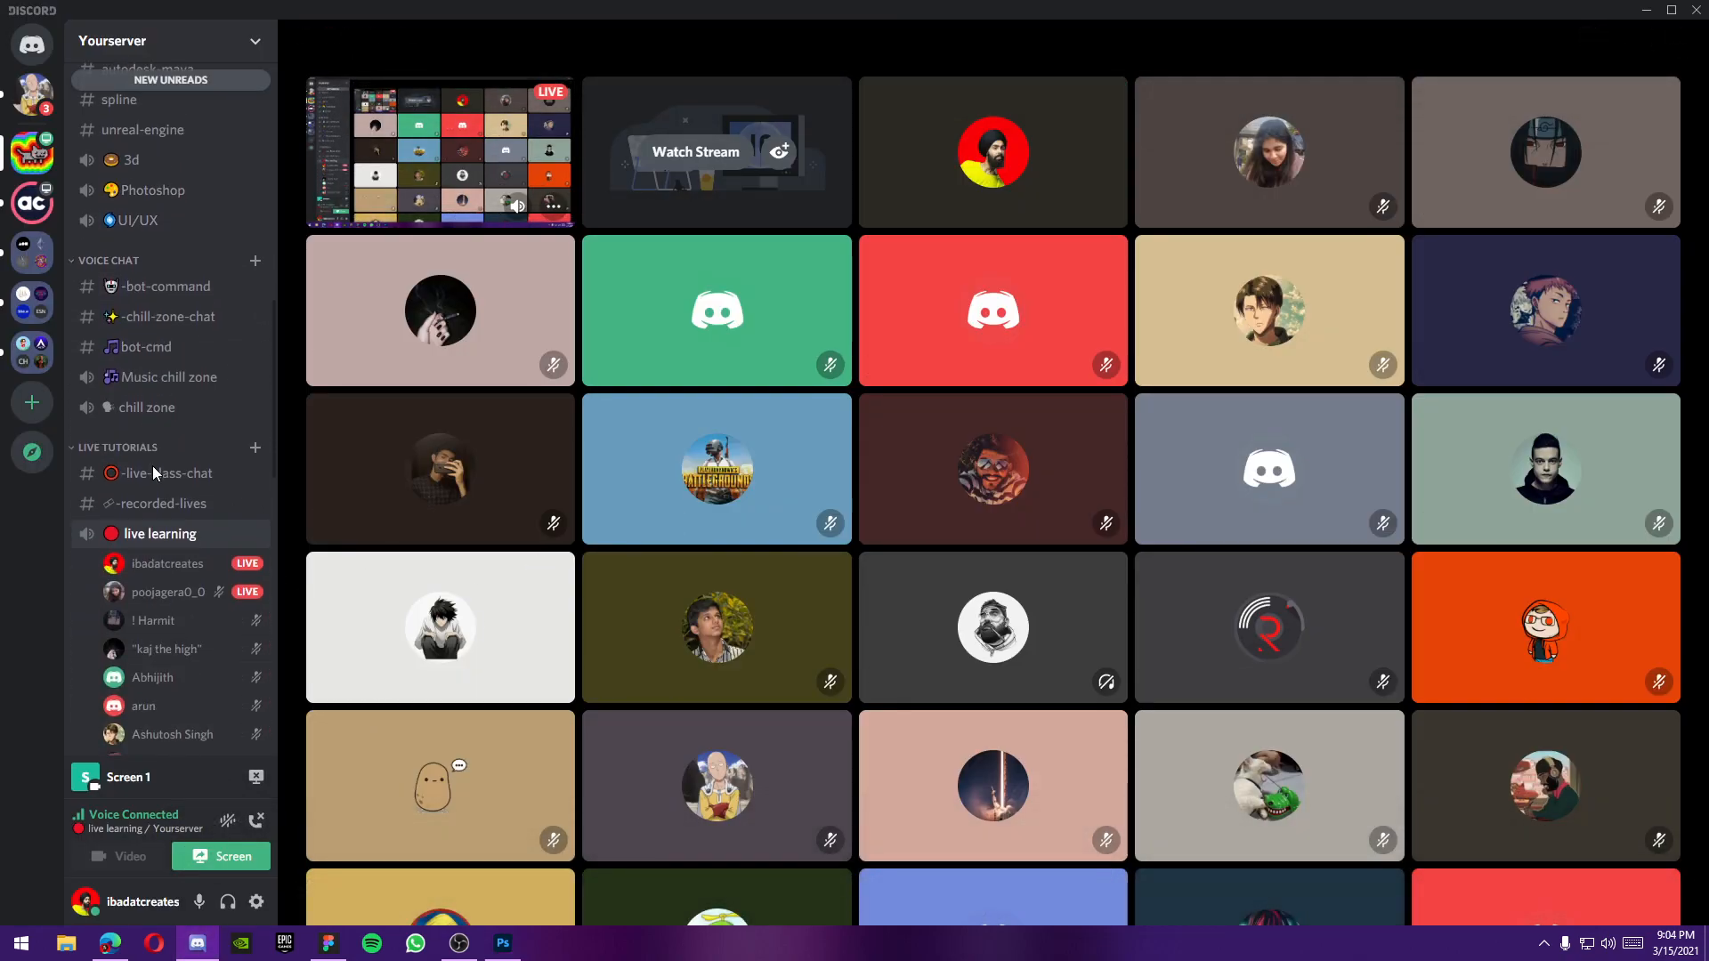
scroll(155, 467, "up", 5)
scroll(155, 459, "up", 10)
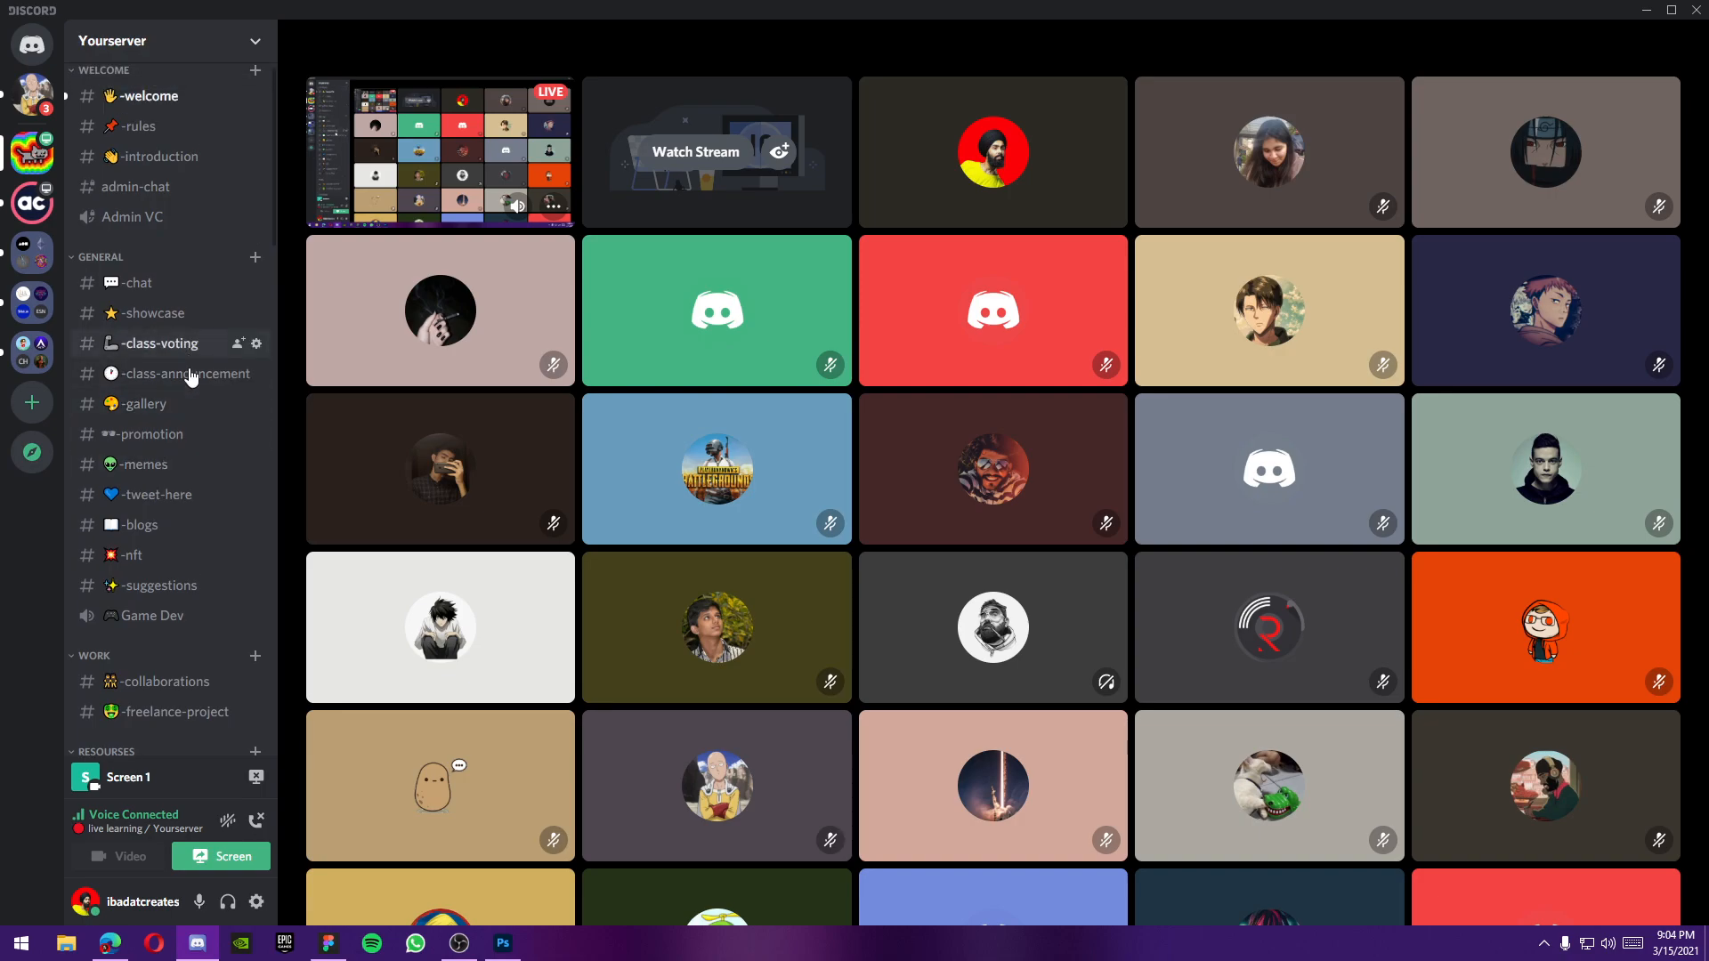
left_click(178, 374)
Step: Open the statue poster screenshot from the latest announcement and try to copy it into the blank Photoshop document
right_click(590, 703)
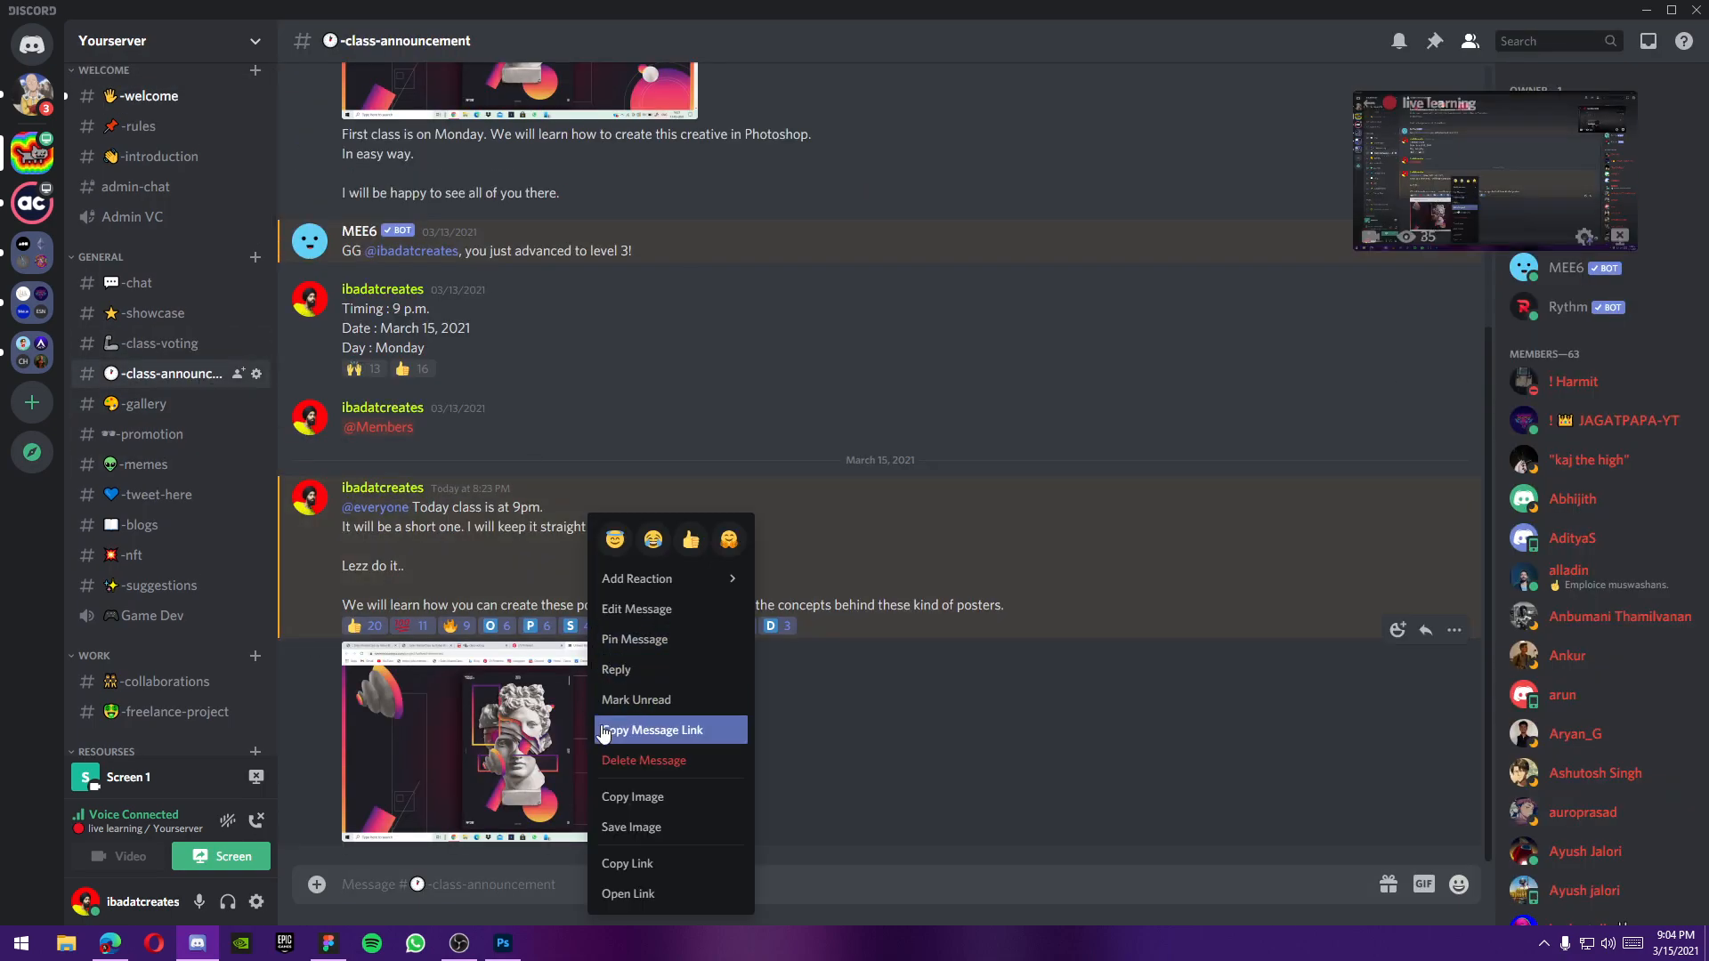
left_click(561, 739)
right_click(847, 468)
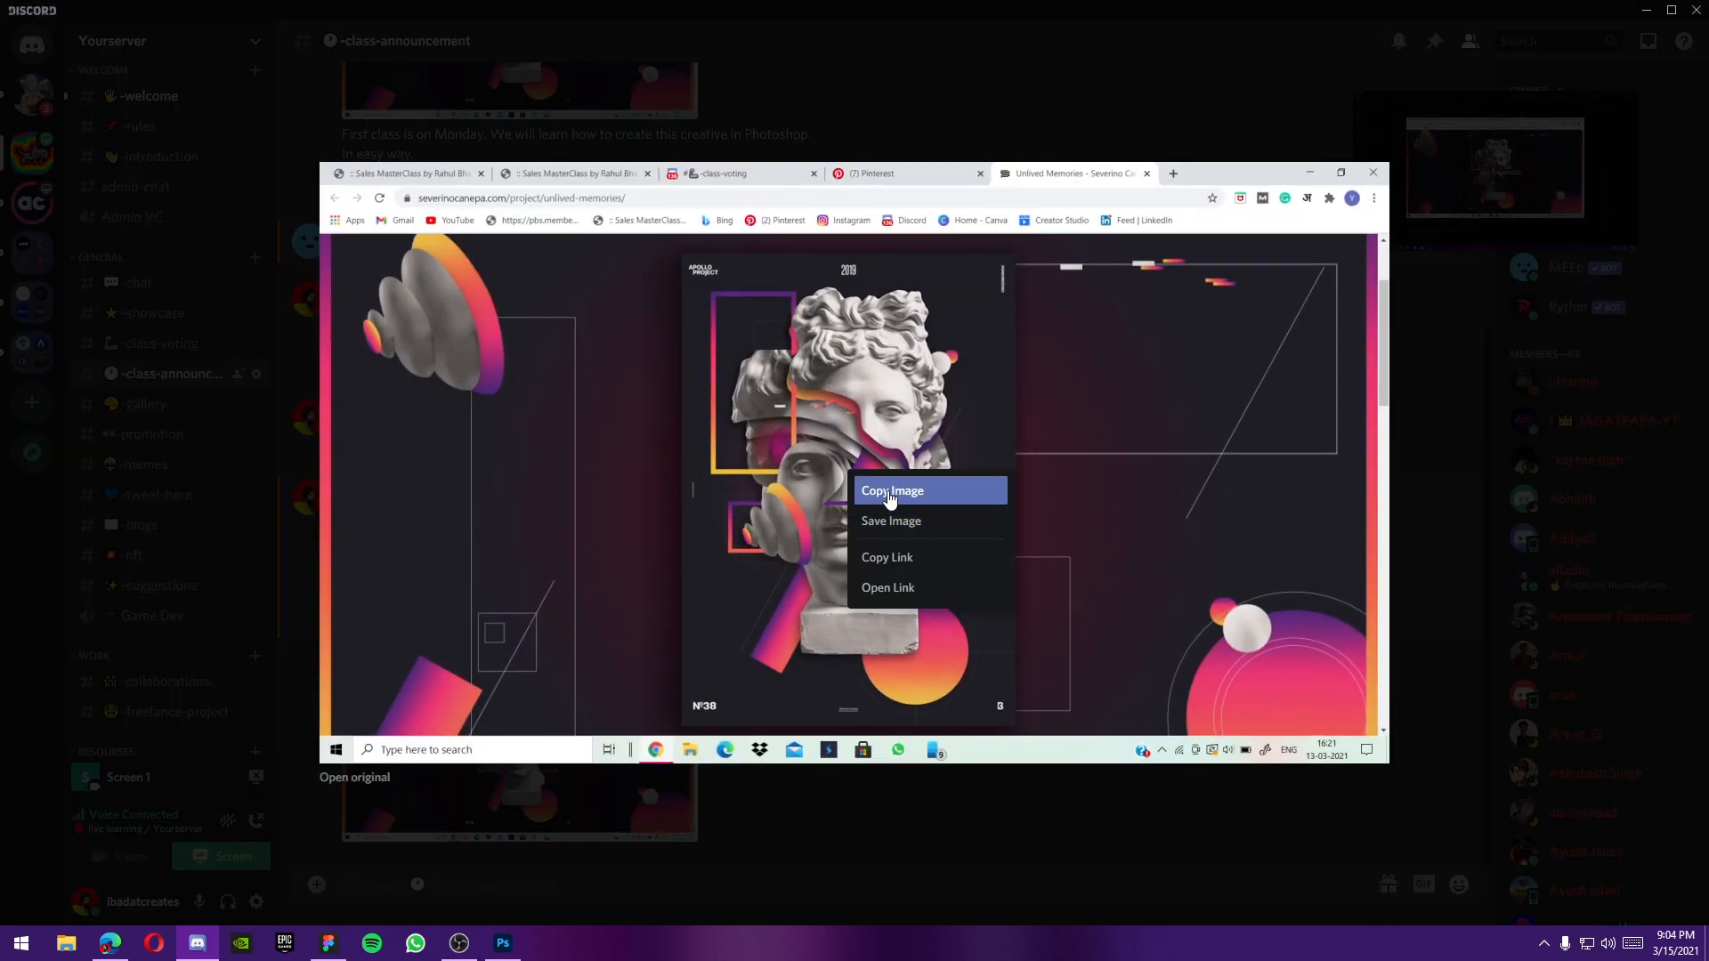
left_click(877, 492)
key("alt+Tab")
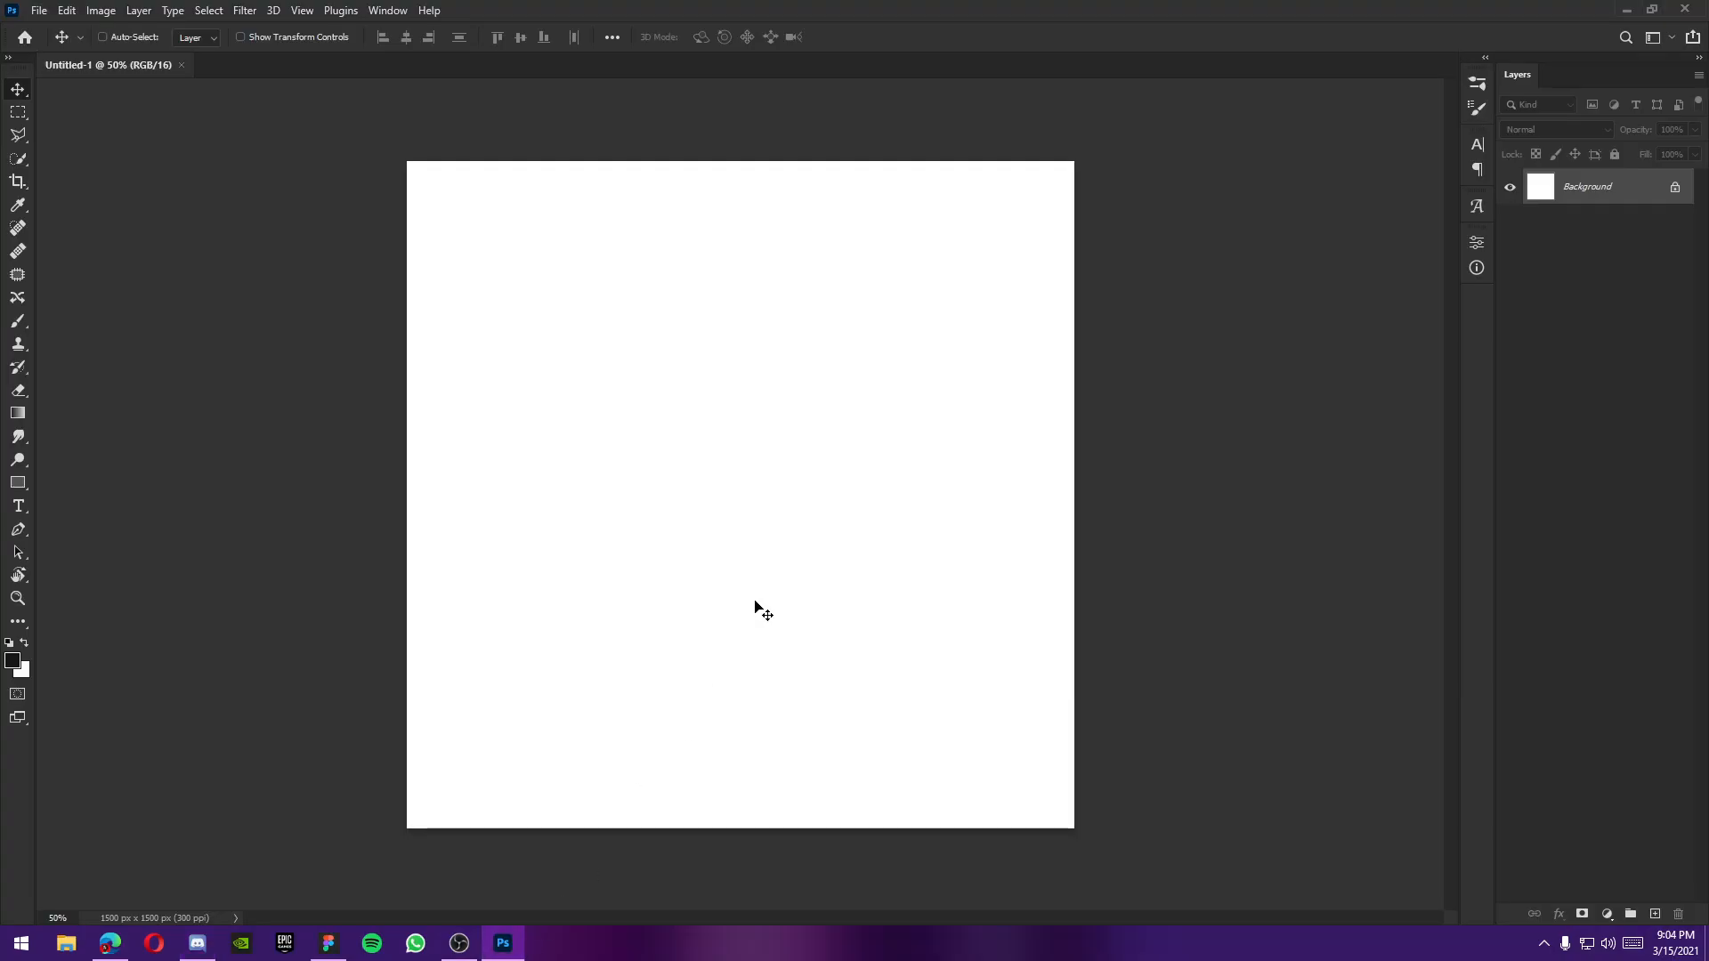
key("ctrl")
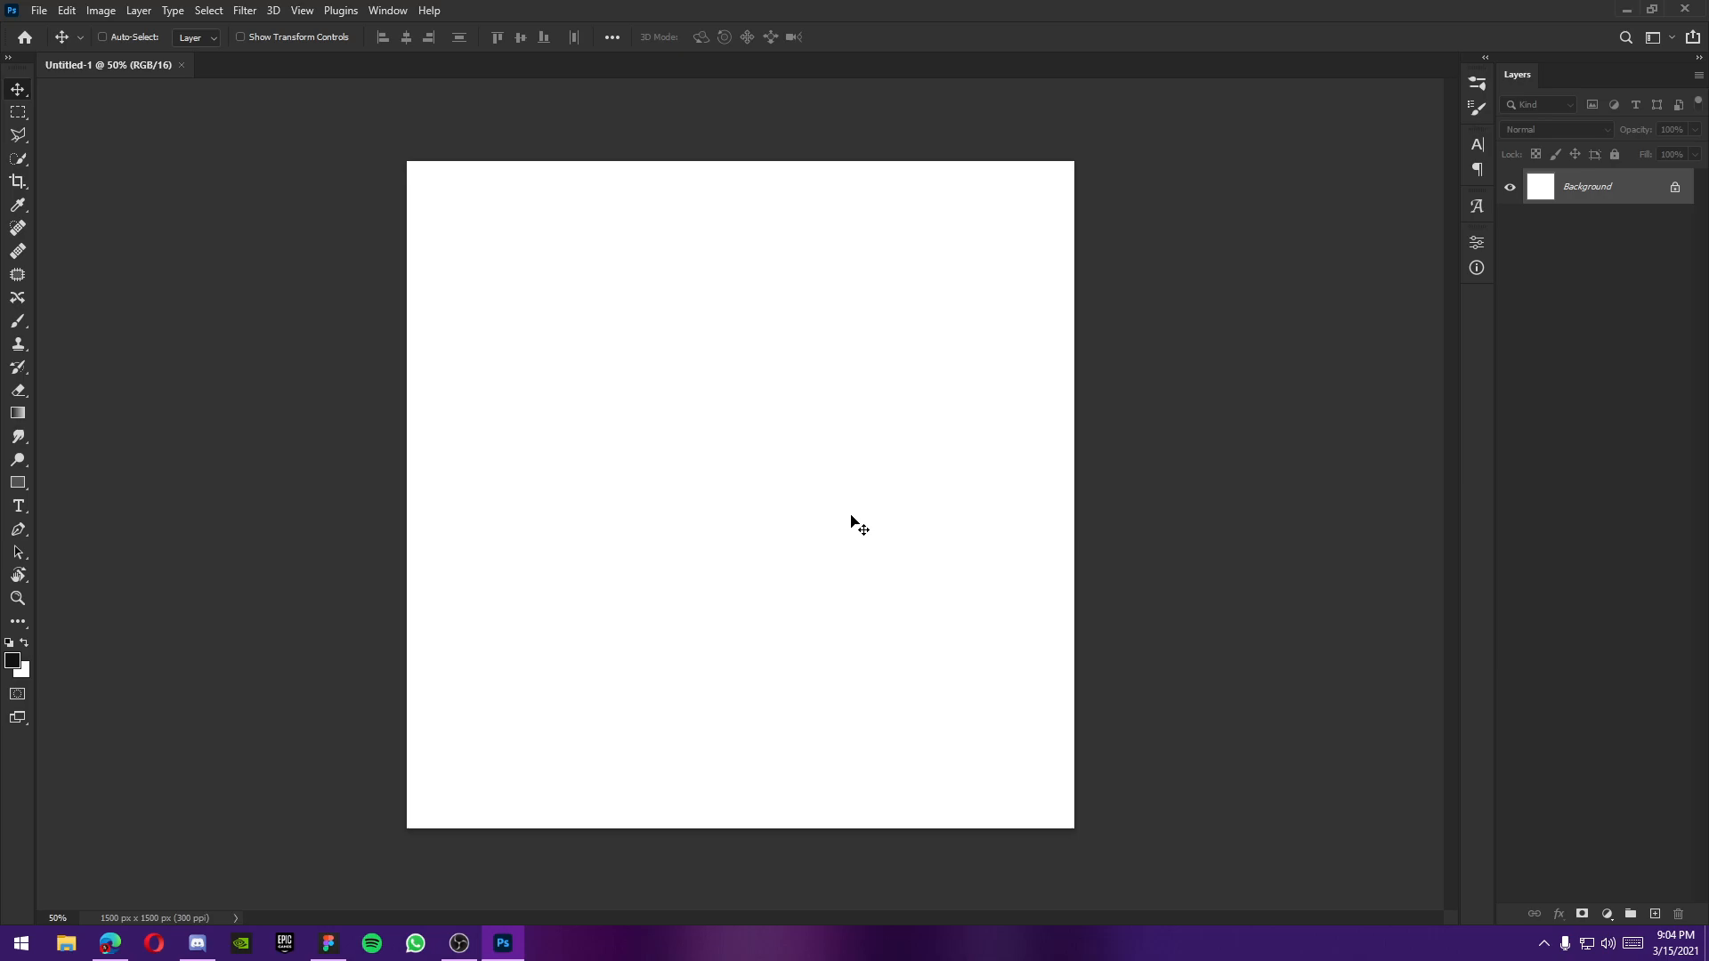
Step: Copy the statue poster screenshot from Discord again and paste it into the blank Photoshop document
left_click(329, 943)
left_click(198, 943)
right_click(675, 477)
left_click(721, 530)
left_click(755, 568)
right_click(795, 454)
left_click(816, 481)
left_click(503, 943)
key("ctrl+v")
key("ctrl")
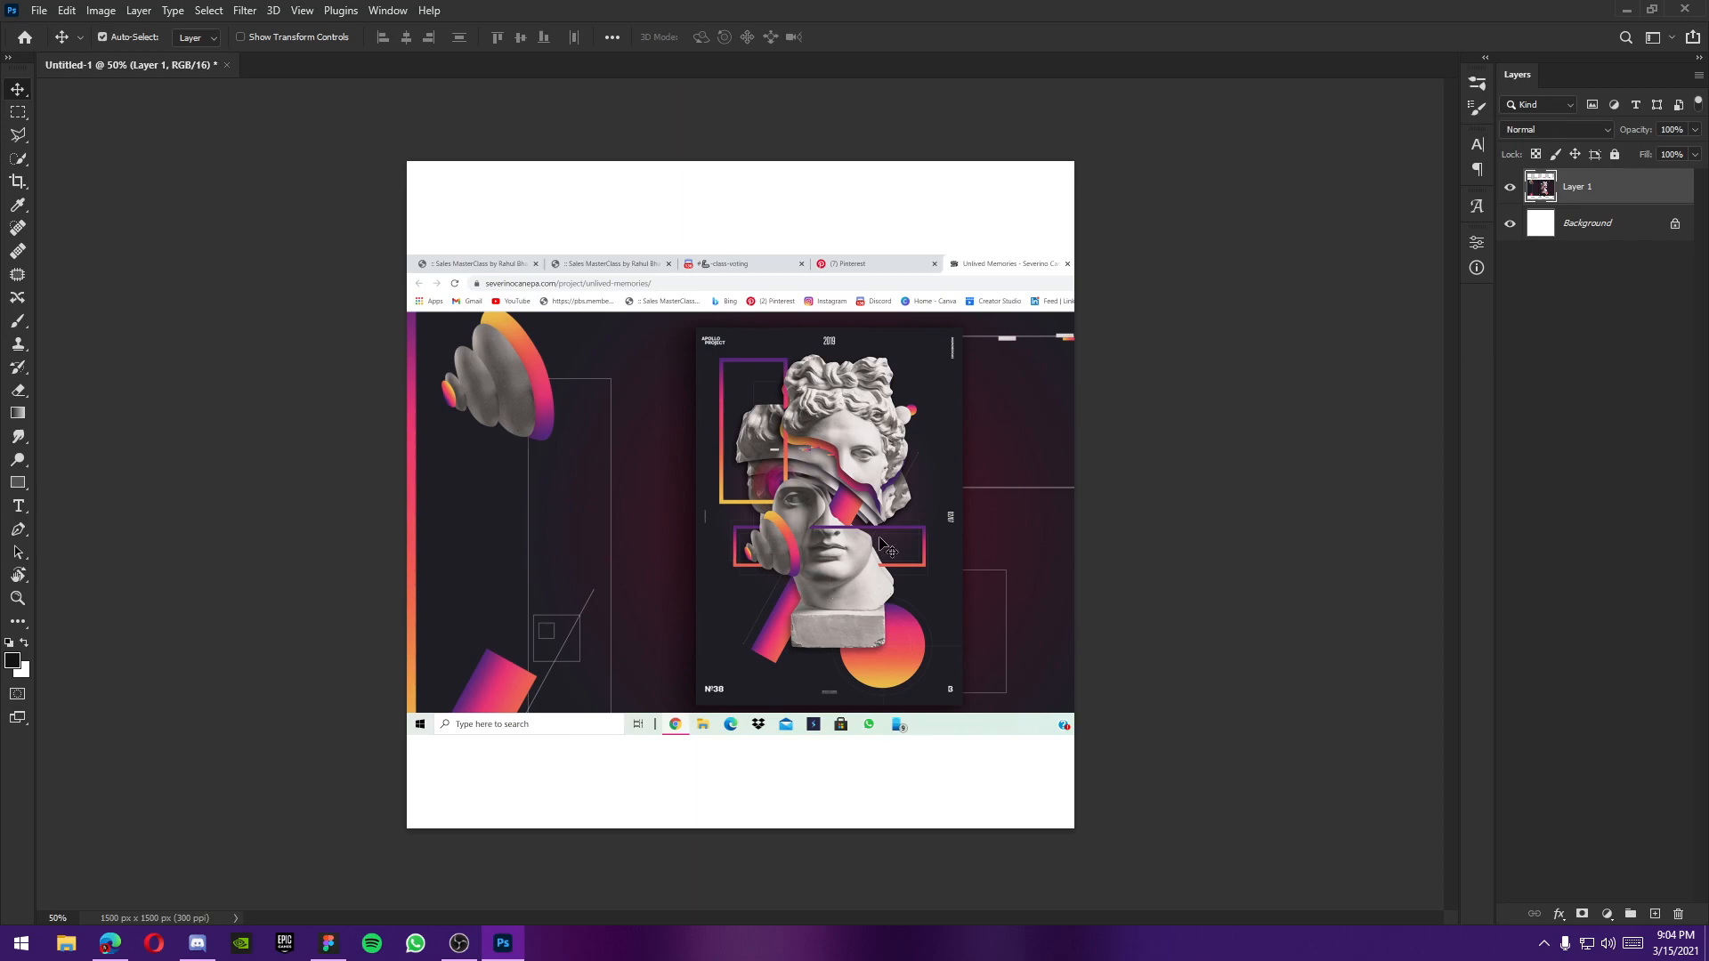
Step: Scale the pasted poster screenshot to 78.13% so it fits the canvas width
key("ctrl+t")
left_click_drag(1259, 498, 1075, 513)
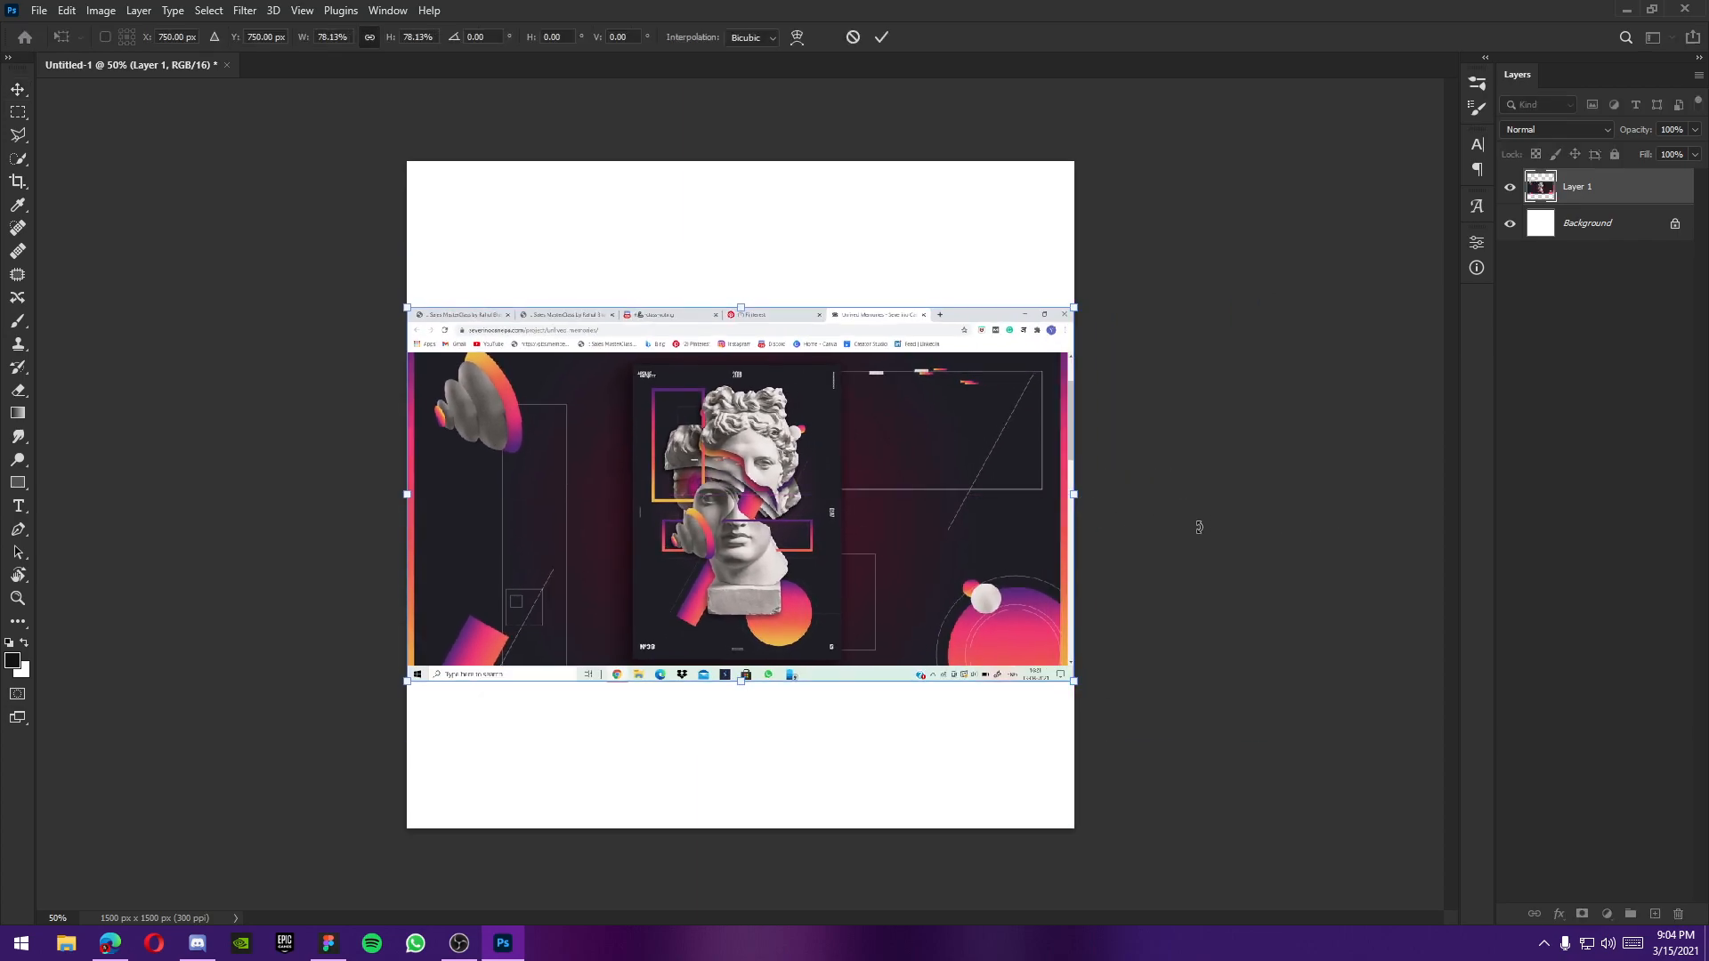
left_click(40, 11)
mouse_move(98, 115)
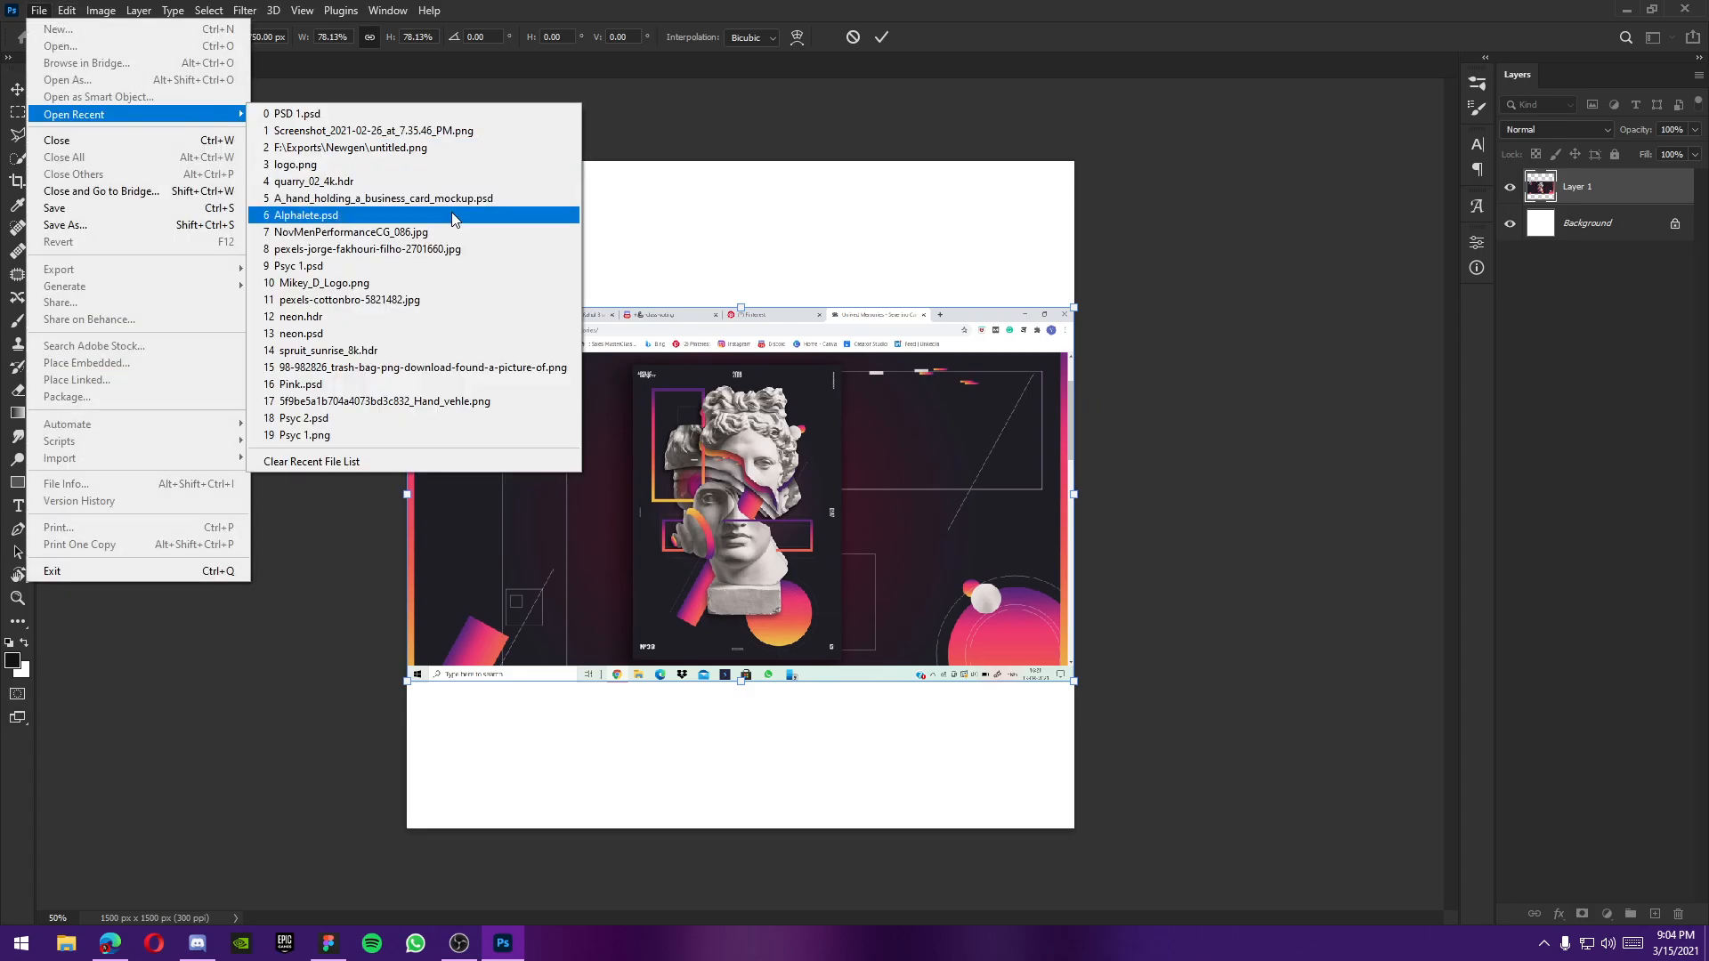
left_click(457, 218)
key("Return")
Step: Create a second document from the recent 1500 × 1500 px preset at 300 ppi with a white background
left_click(39, 11)
left_click(39, 11)
left_click(40, 12)
left_click(51, 30)
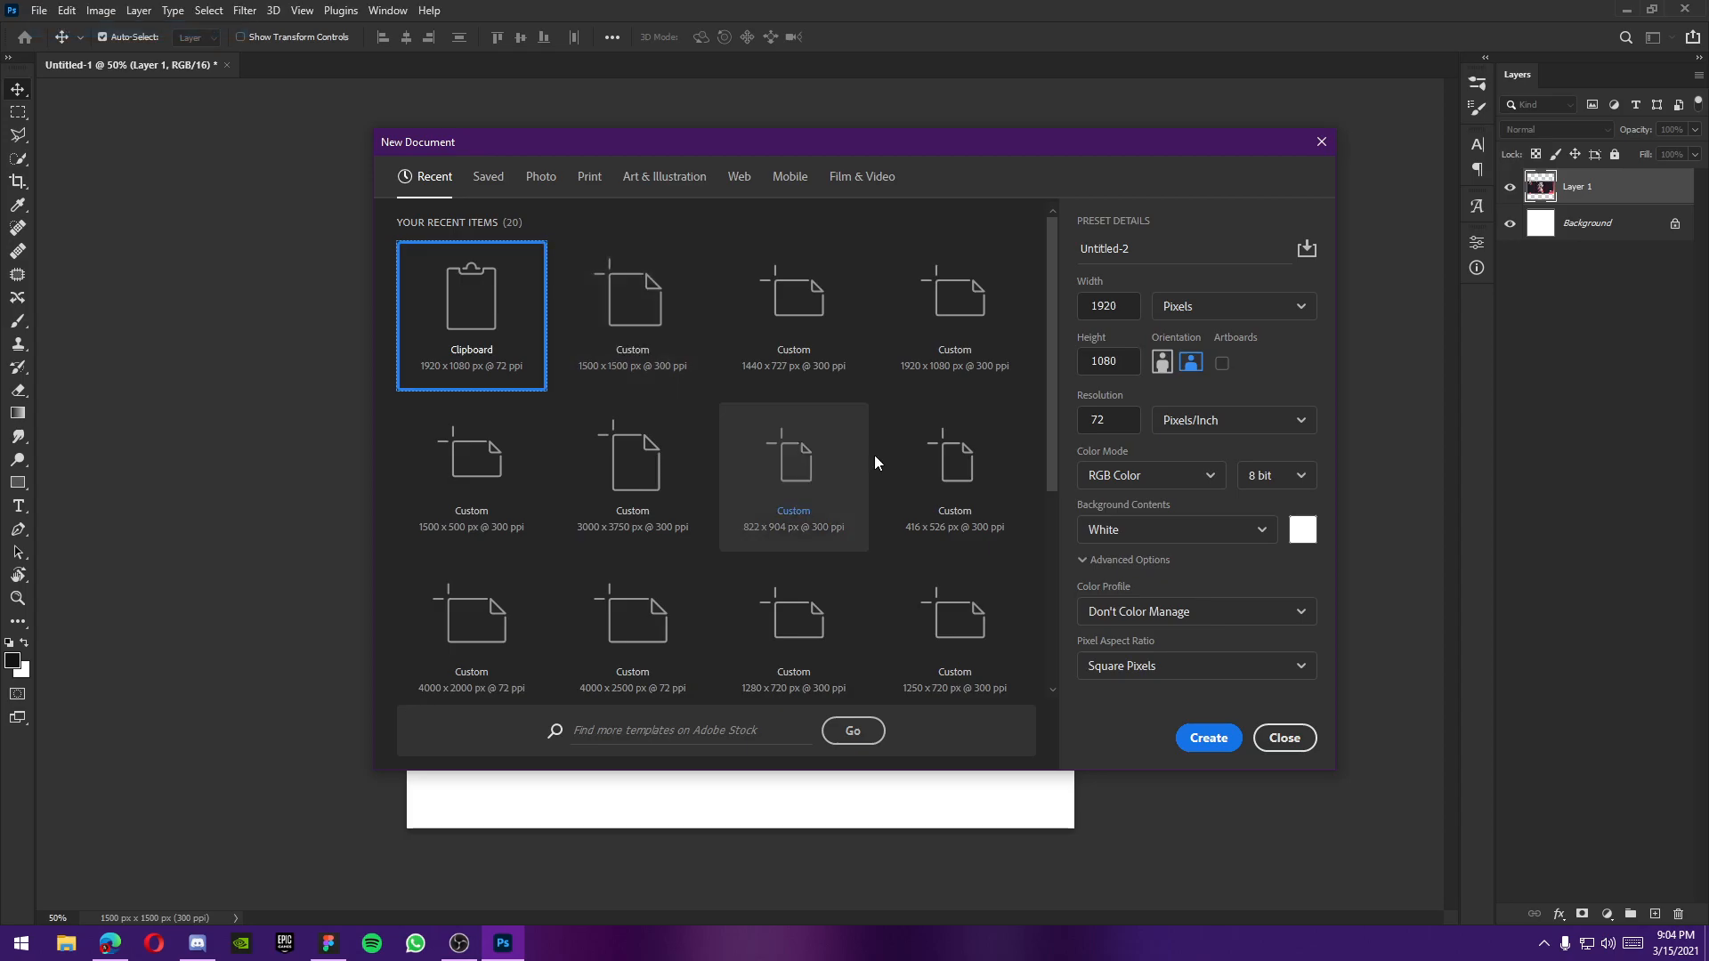
left_click(631, 320)
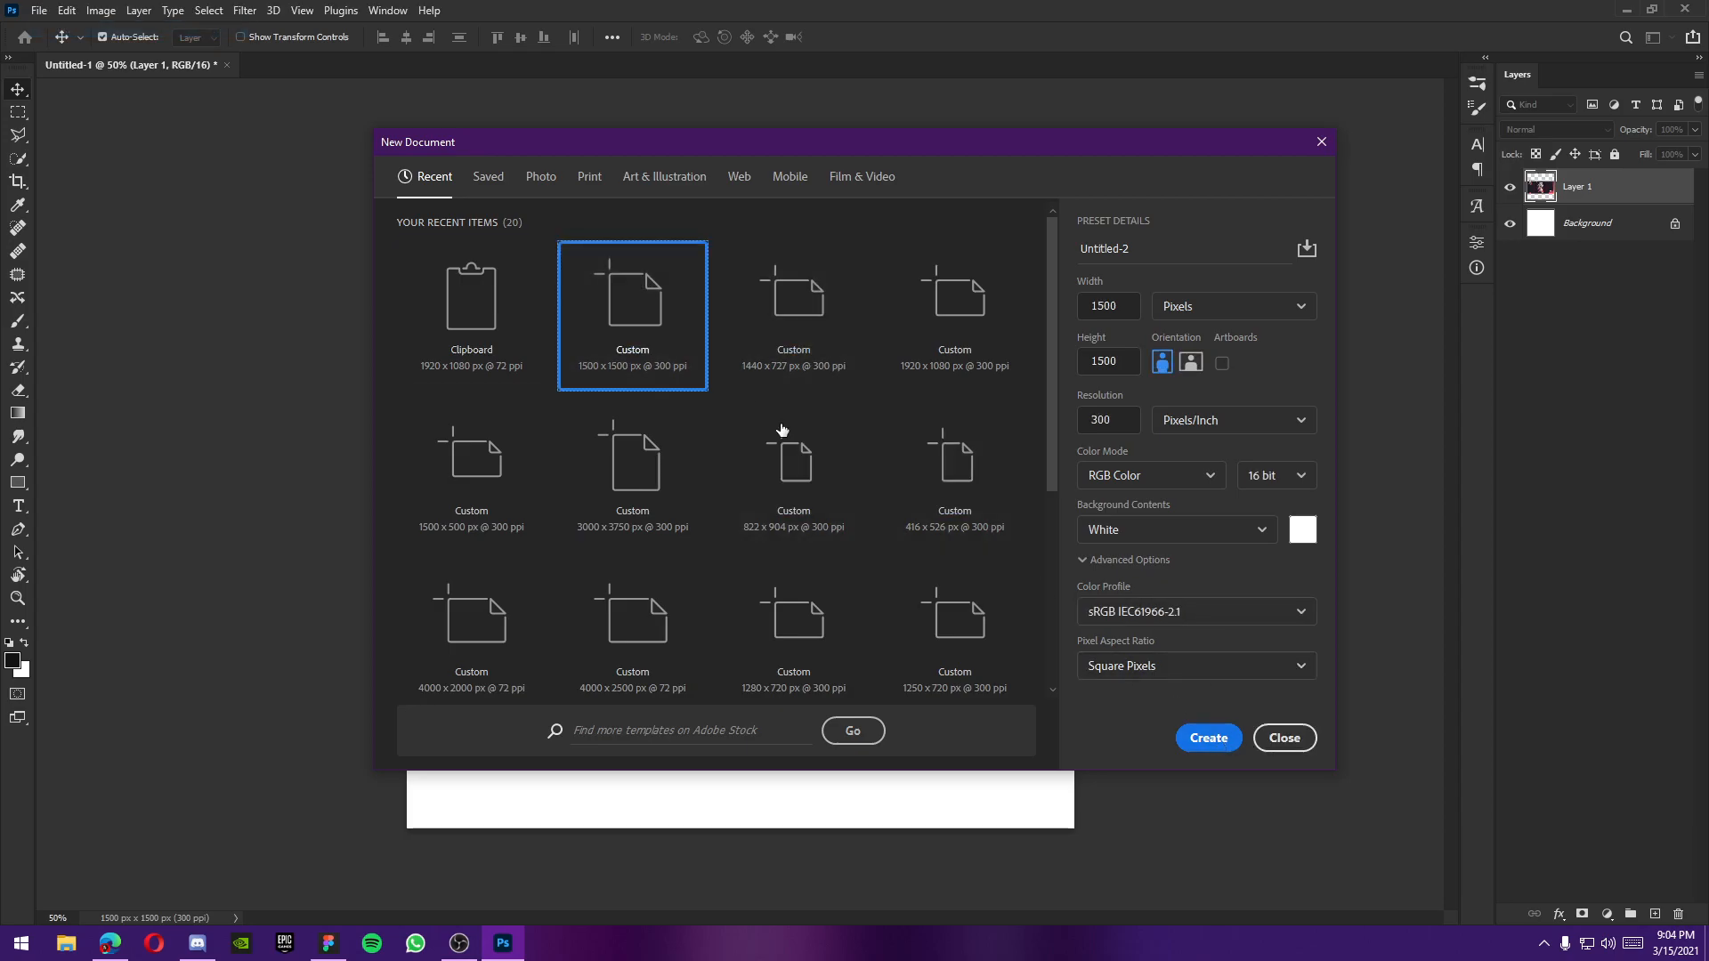
left_click(1226, 742)
Step: In Untitled-1, enlarge and reposition the screenshot so the statue poster fills the canvas height, and inspect its details
left_click(134, 65)
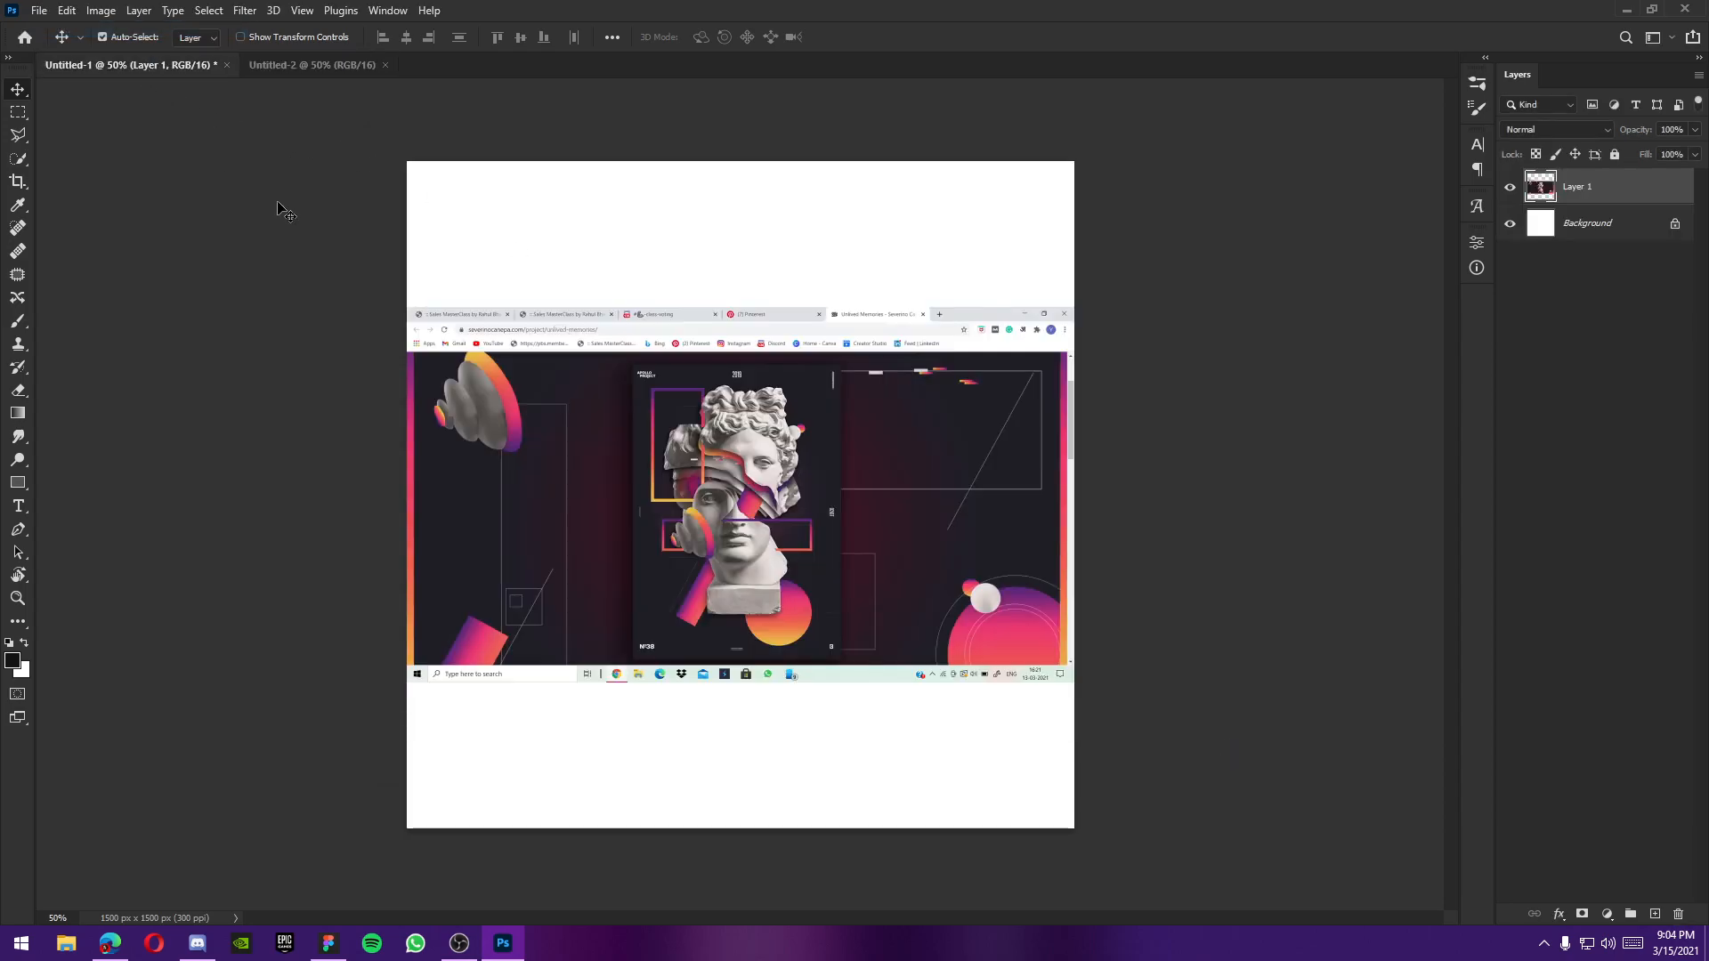
key("ctrl+t")
left_click_drag(740, 307, 754, 57)
left_click_drag(794, 480, 791, 448)
key("Return")
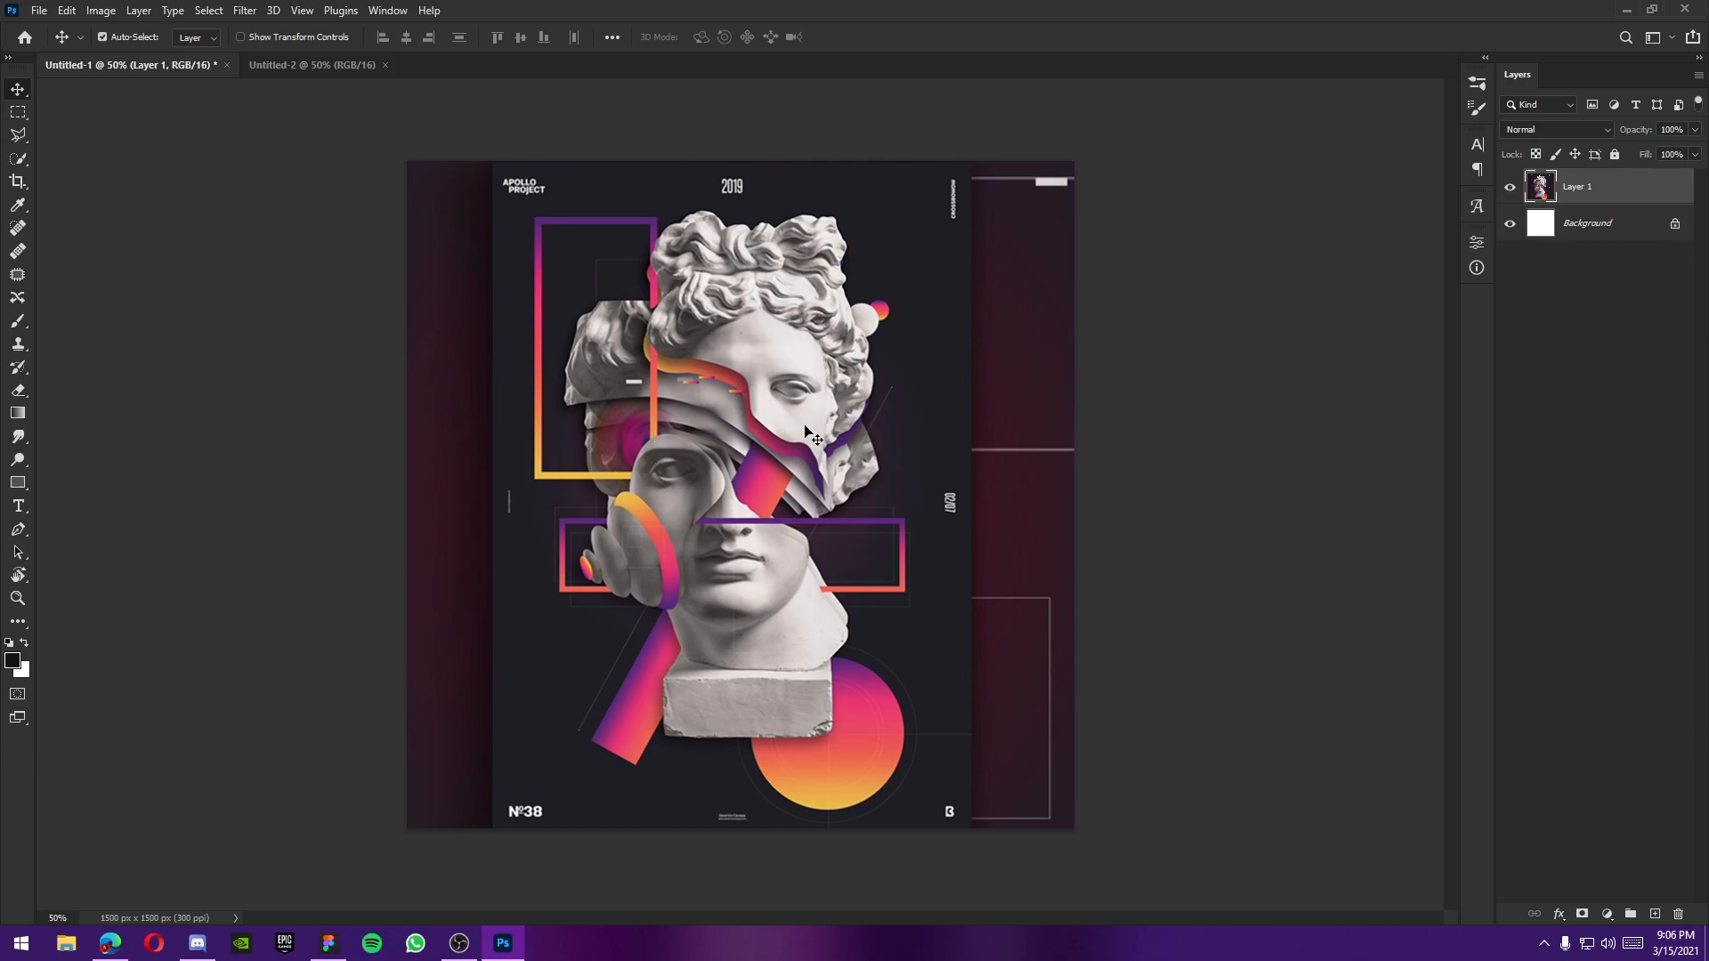
scroll(775, 419, "up", 3)
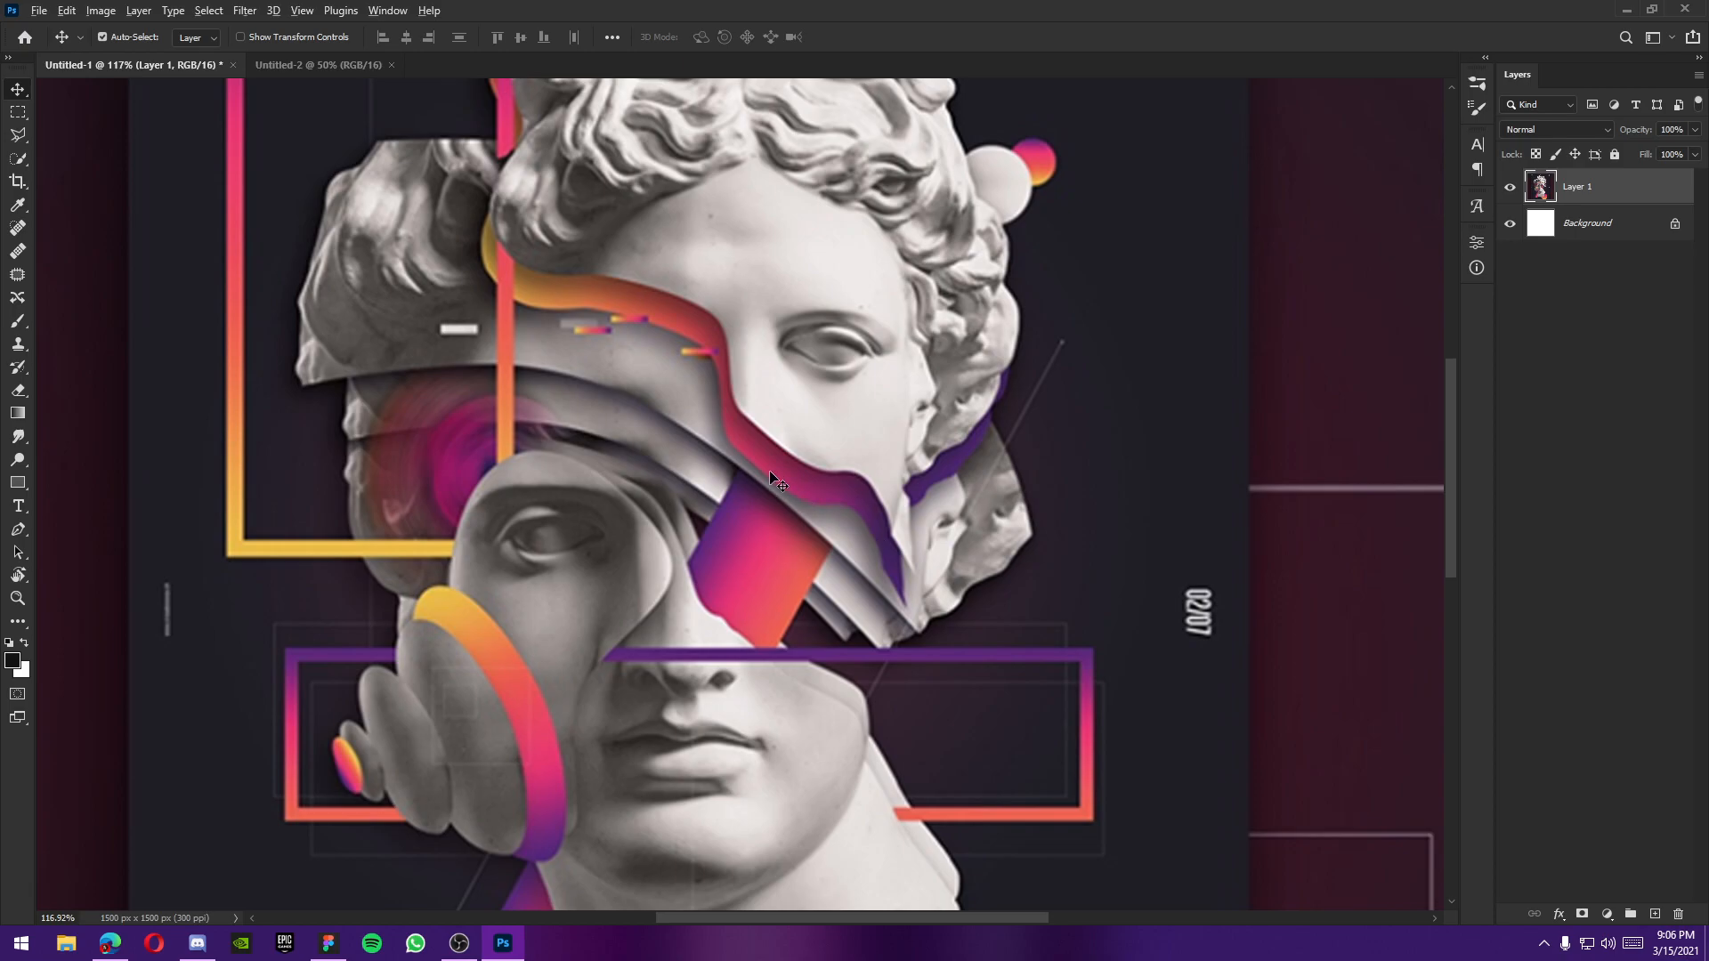
scroll(696, 386, "down", 2)
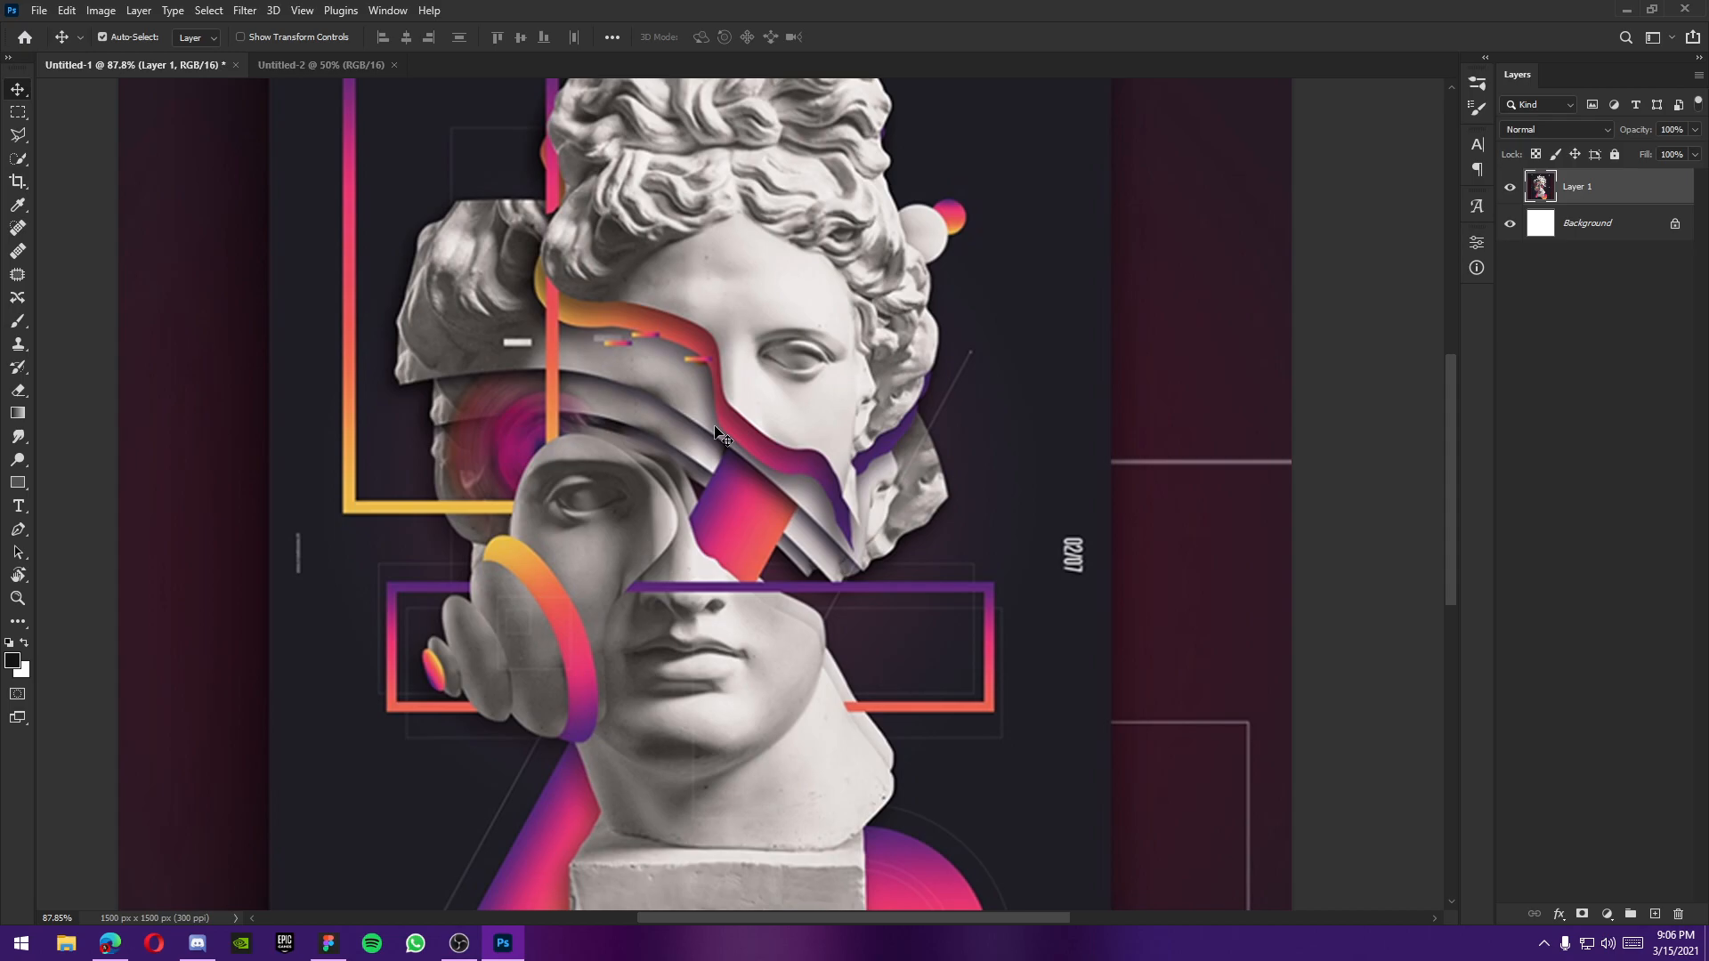
scroll(670, 438, "down", 1)
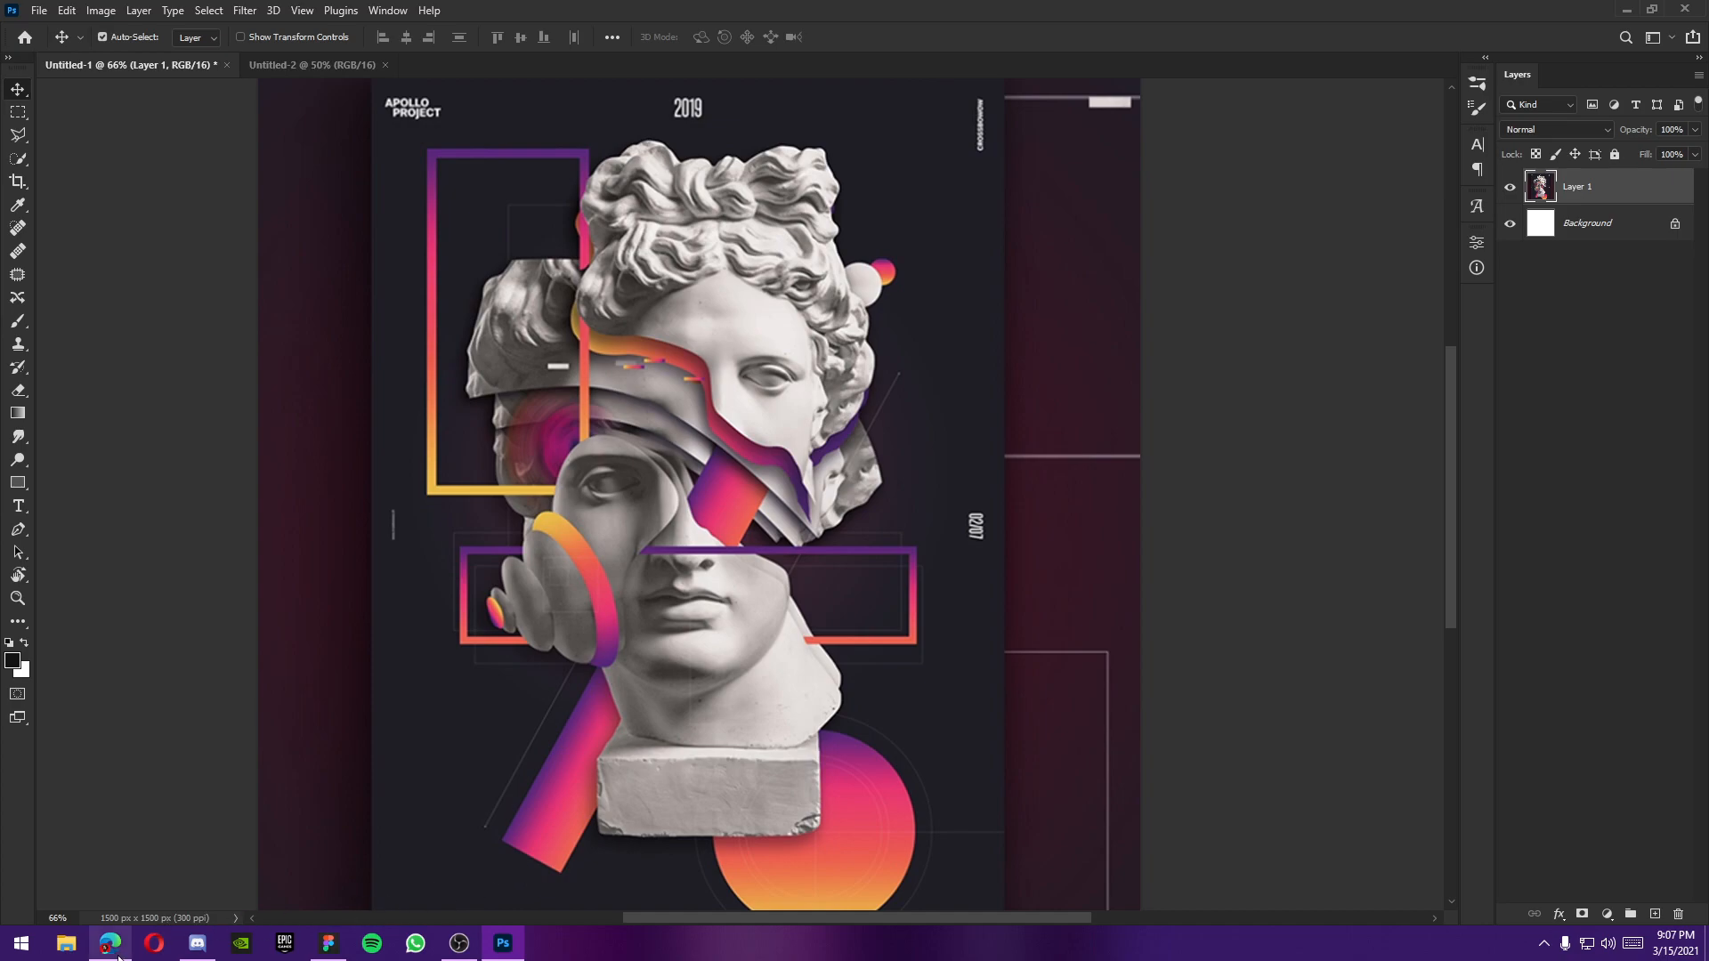
Step: Switch to the Edge browser and search the web for "statue image" in a new tab
mouse_move(119, 957)
left_click(114, 945)
left_click(696, 14)
type("stau")
key("BackSpace")
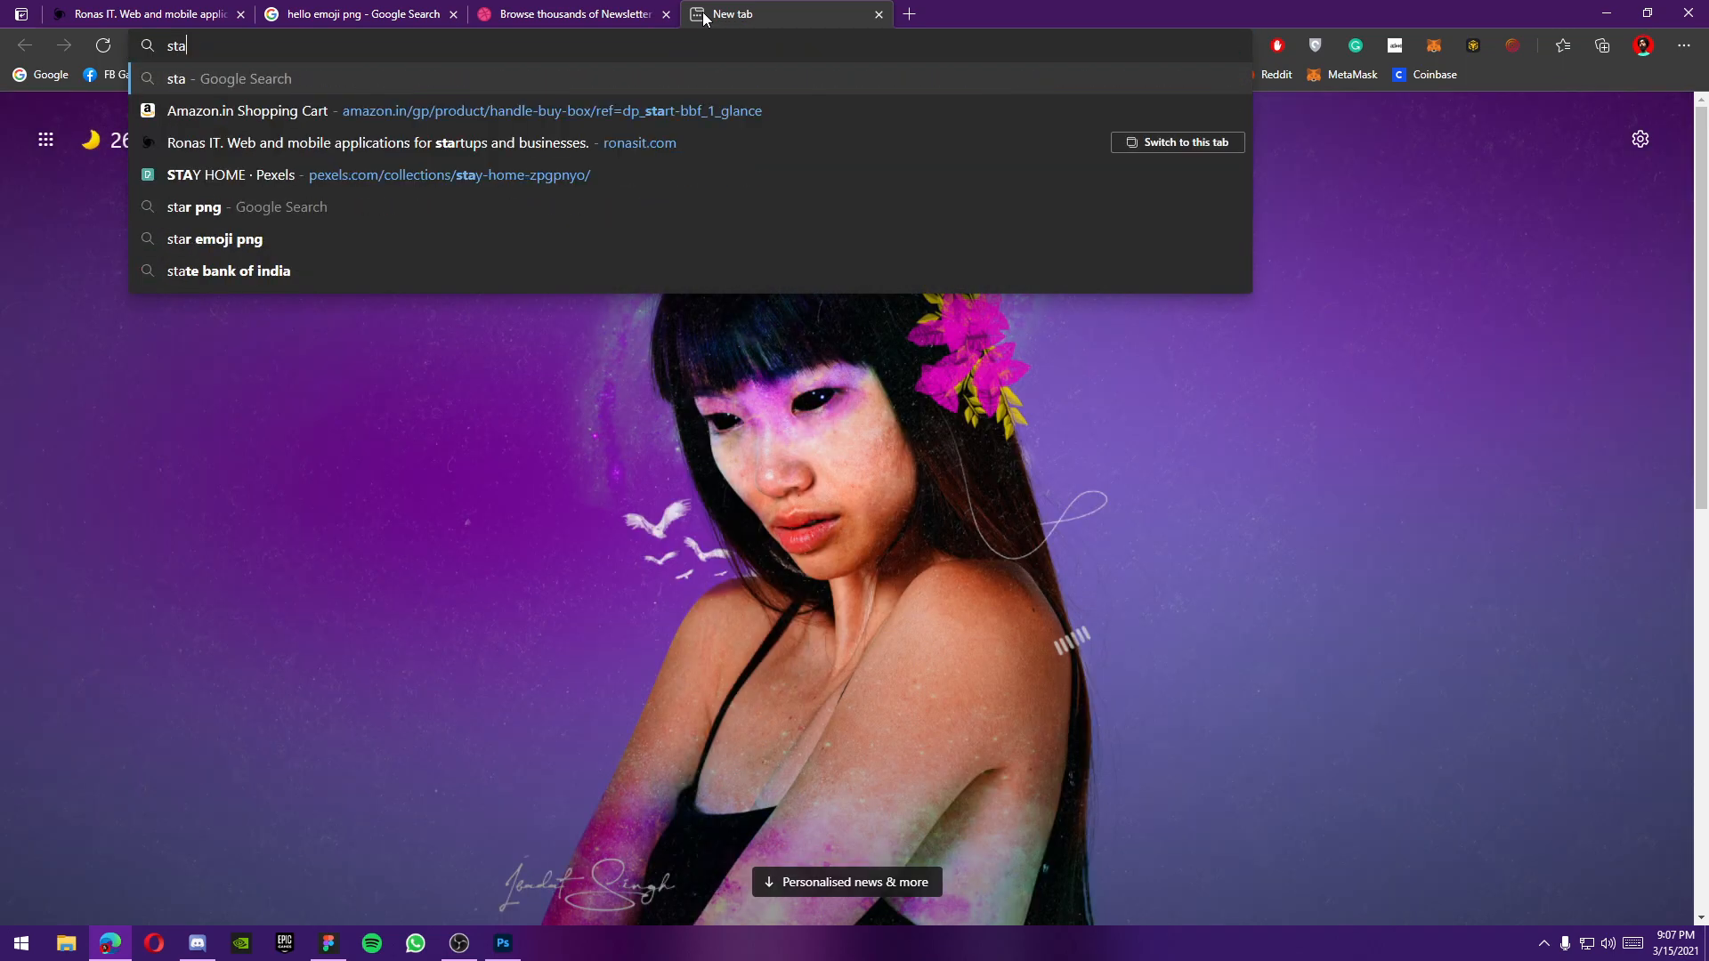
type("tue image")
key("Return")
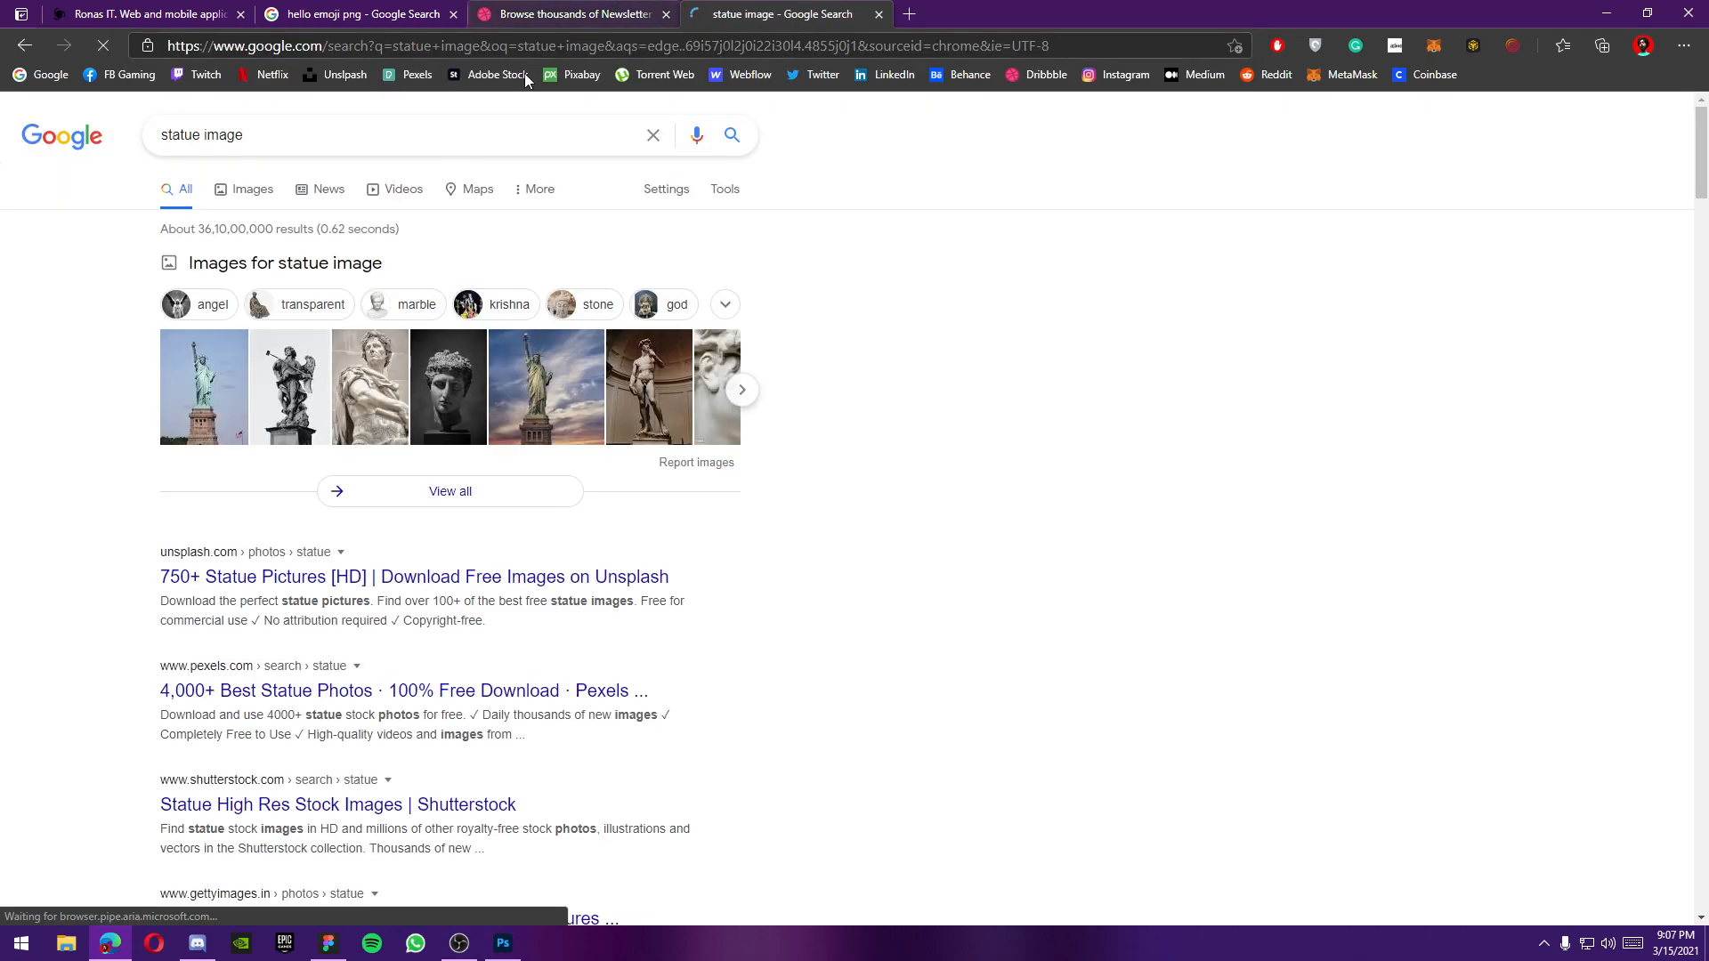
Step: Show the image results for the statue search and filter them to the Large size
left_click(251, 190)
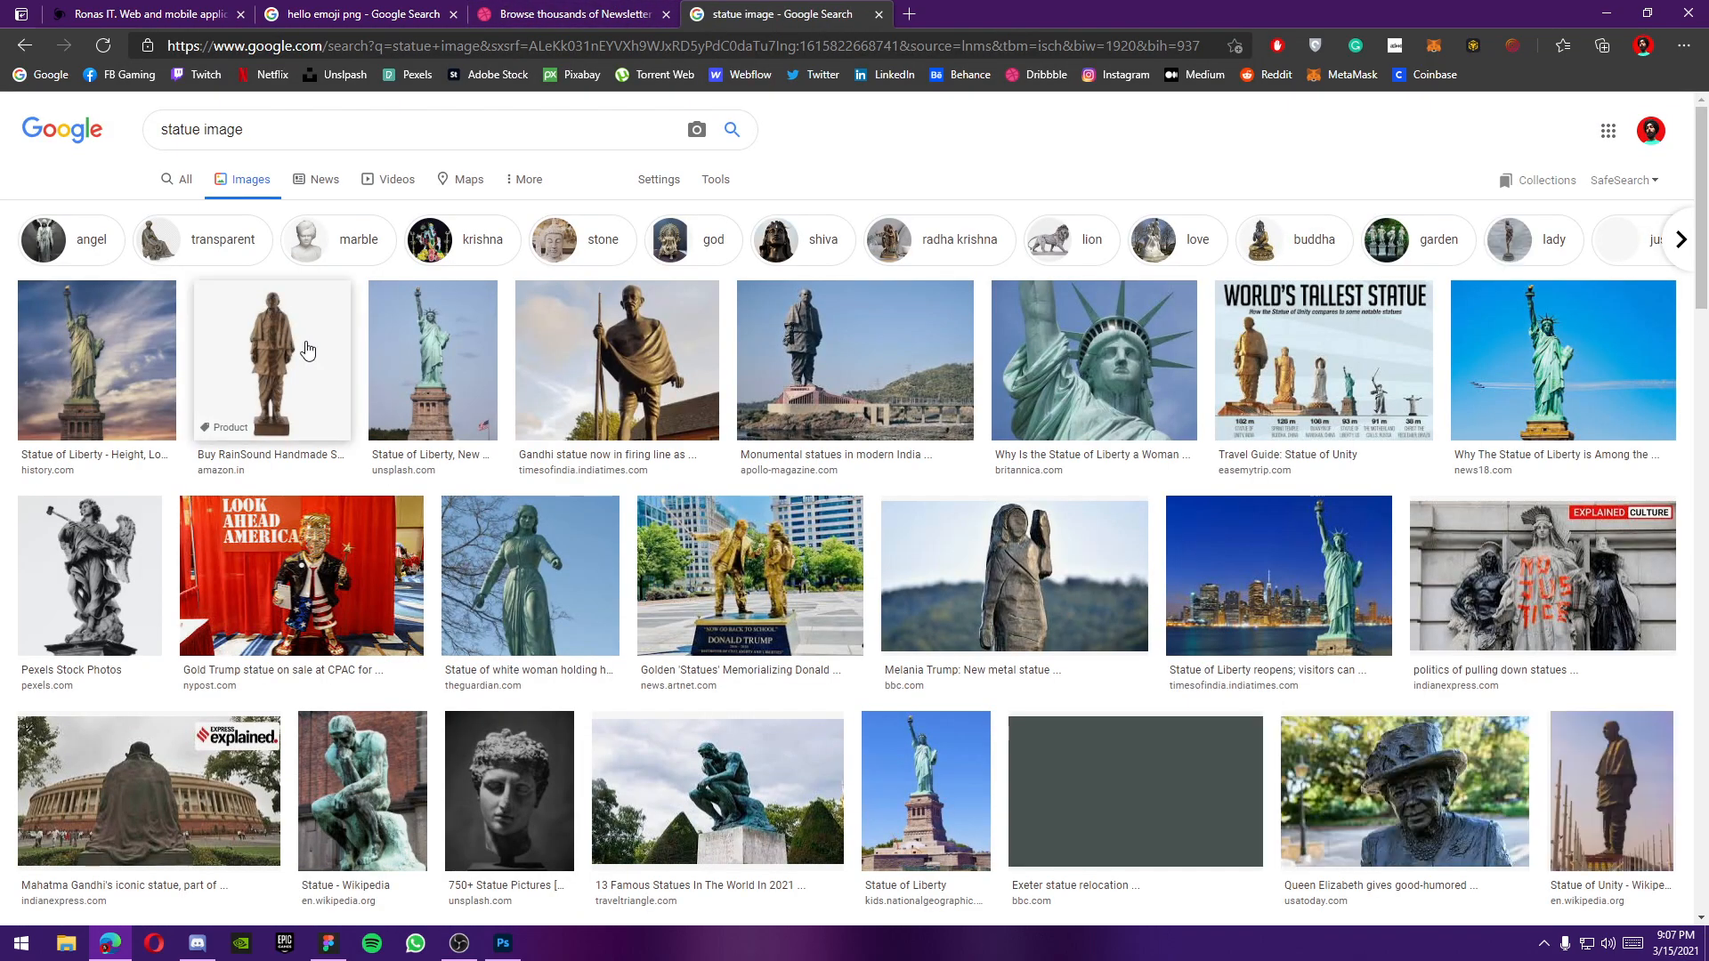
scroll(295, 337, "down", 3)
scroll(498, 267, "up", 3)
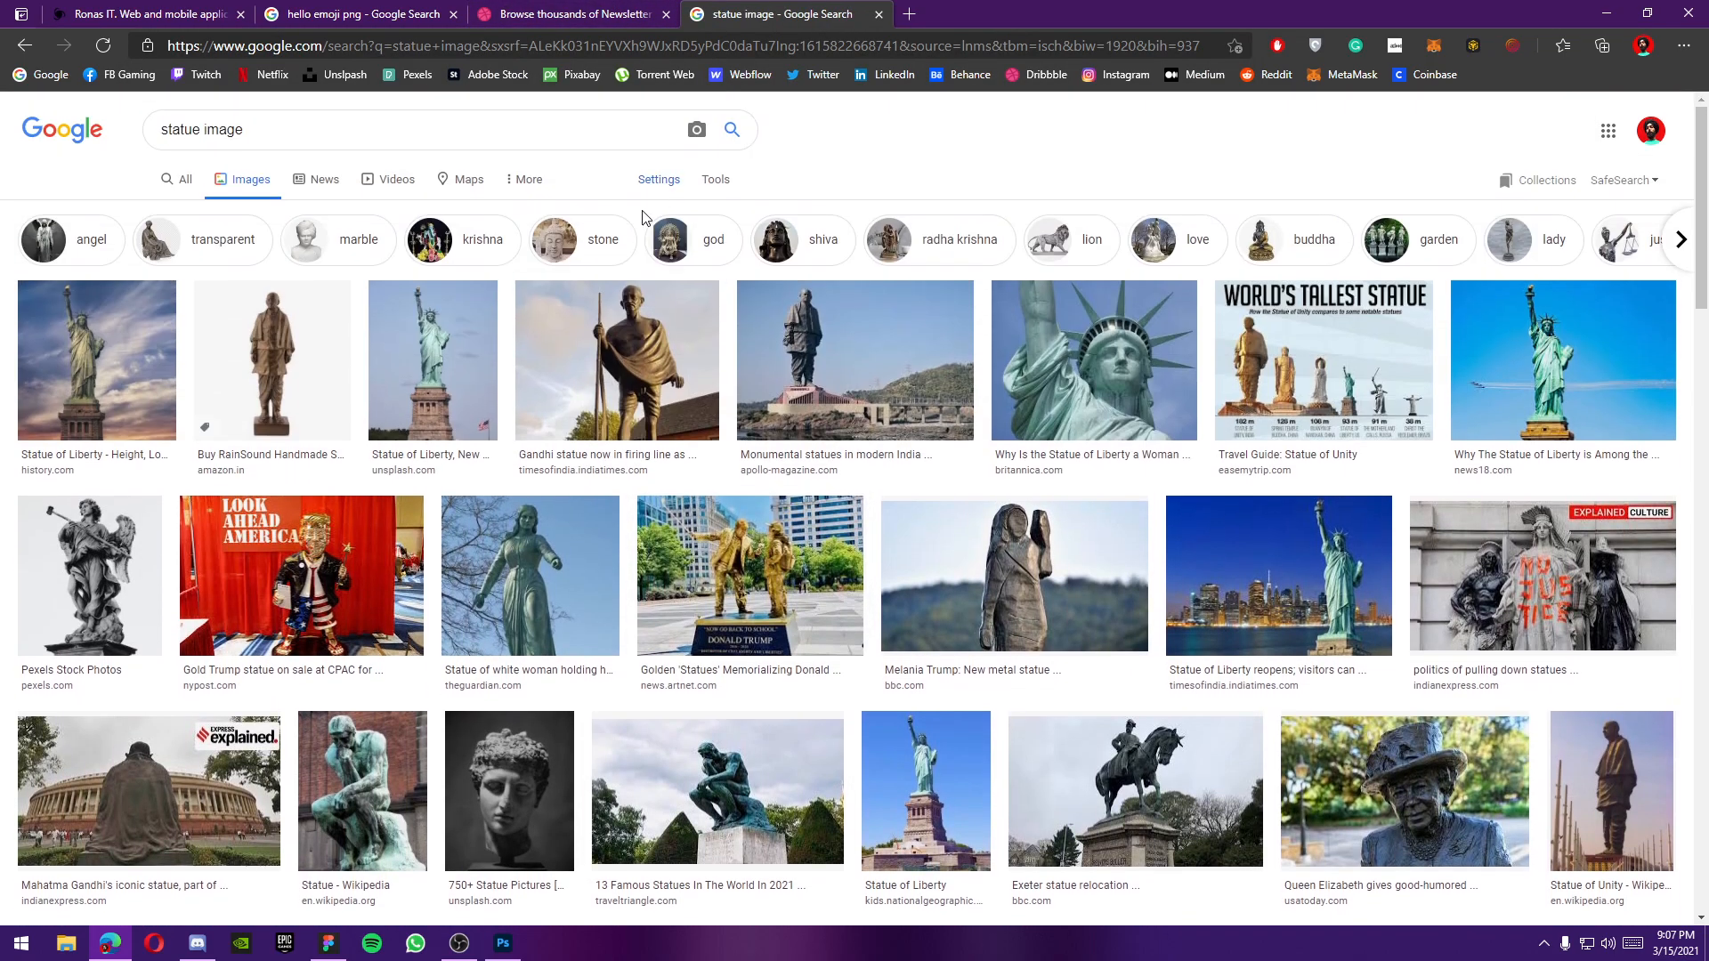
left_click(728, 182)
left_click(147, 210)
left_click(170, 273)
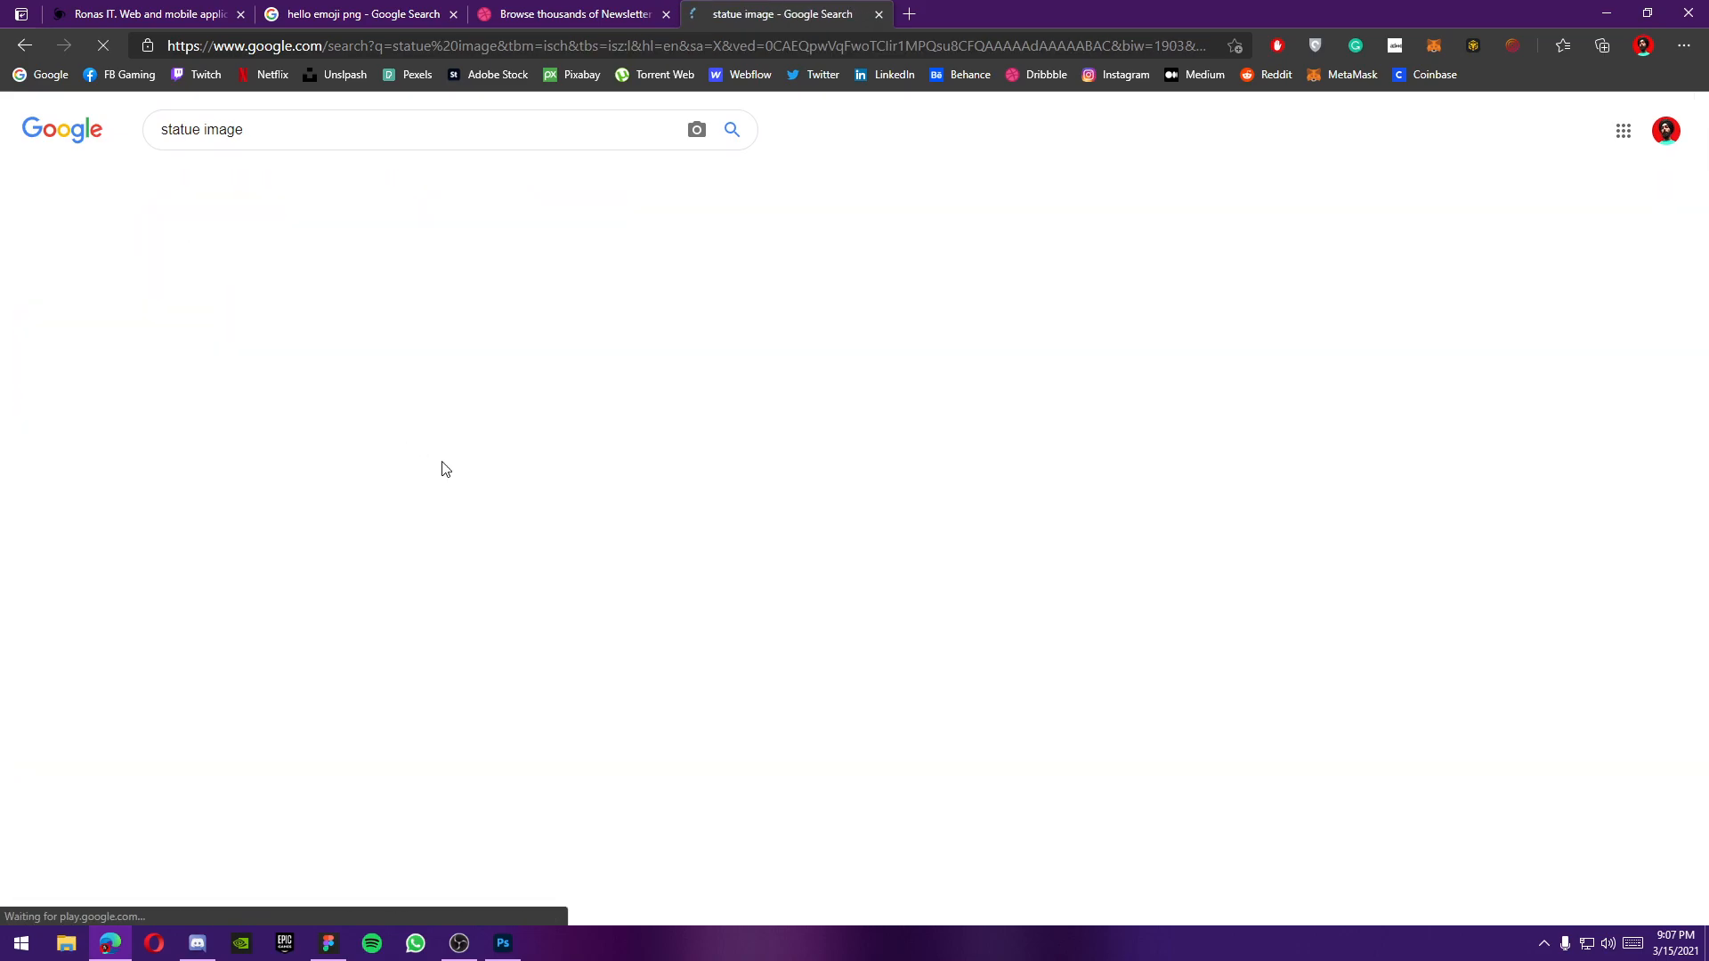
scroll(445, 469, "down", 3)
scroll(1068, 579, "up", 3)
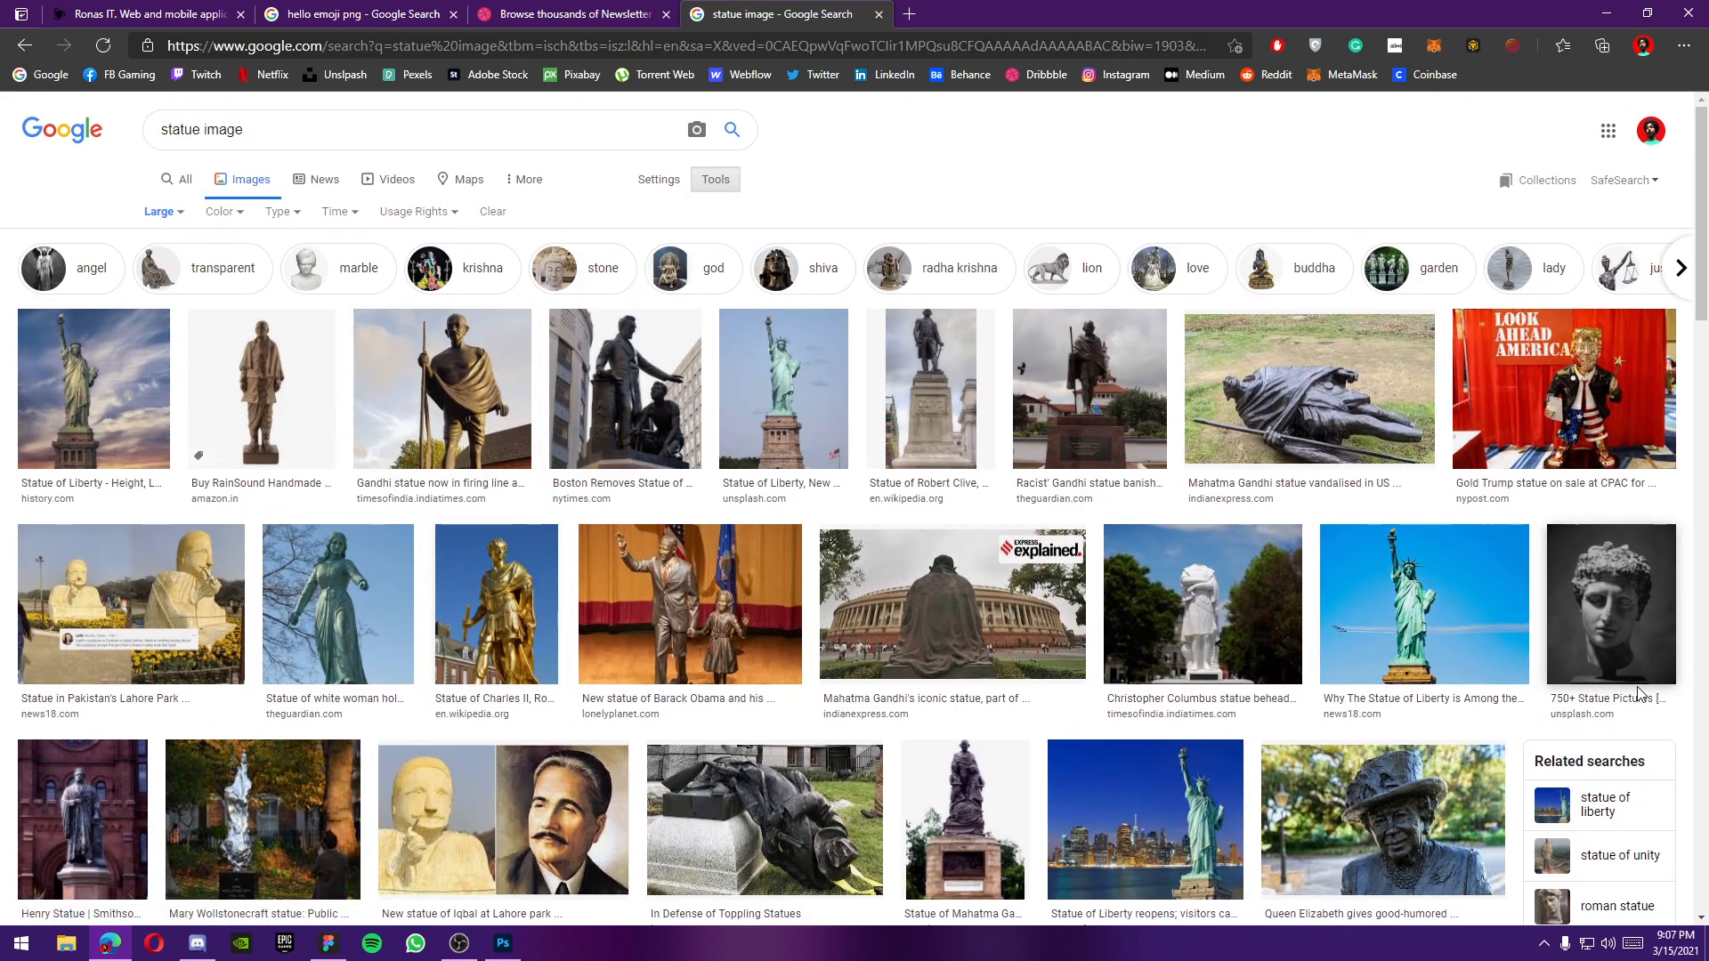
Step: Open the Unsplash result of the curly-haired statue head on a dark background and copy its image
left_click(1638, 646)
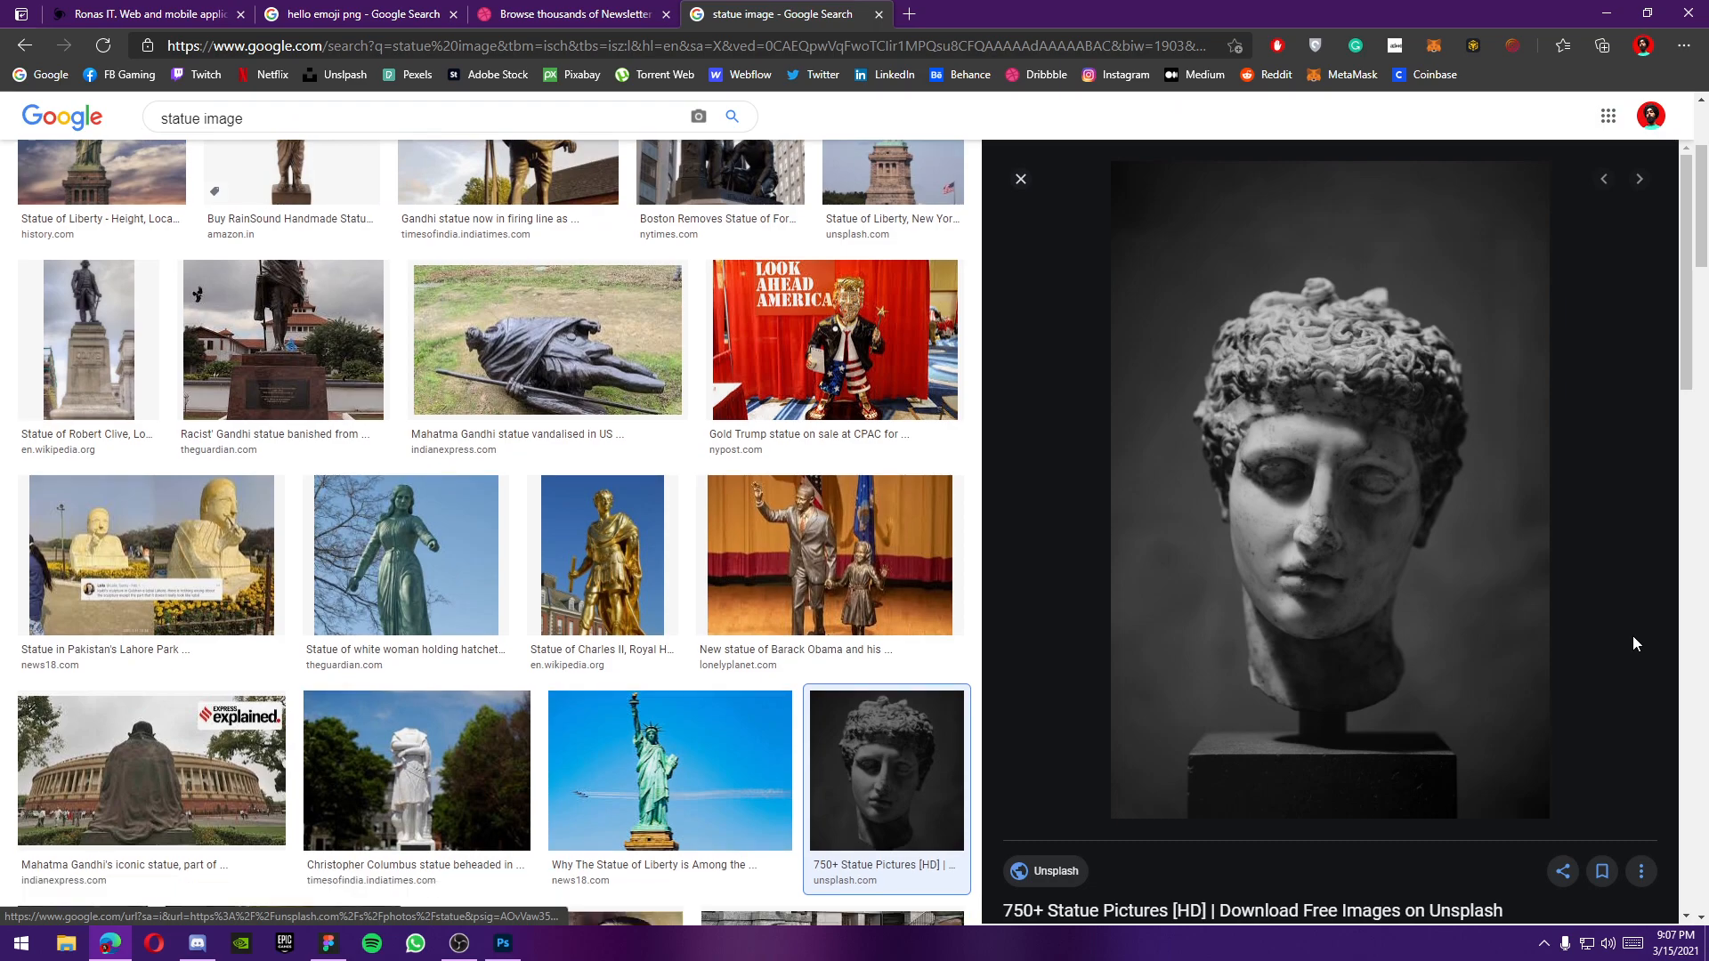
right_click(1296, 436)
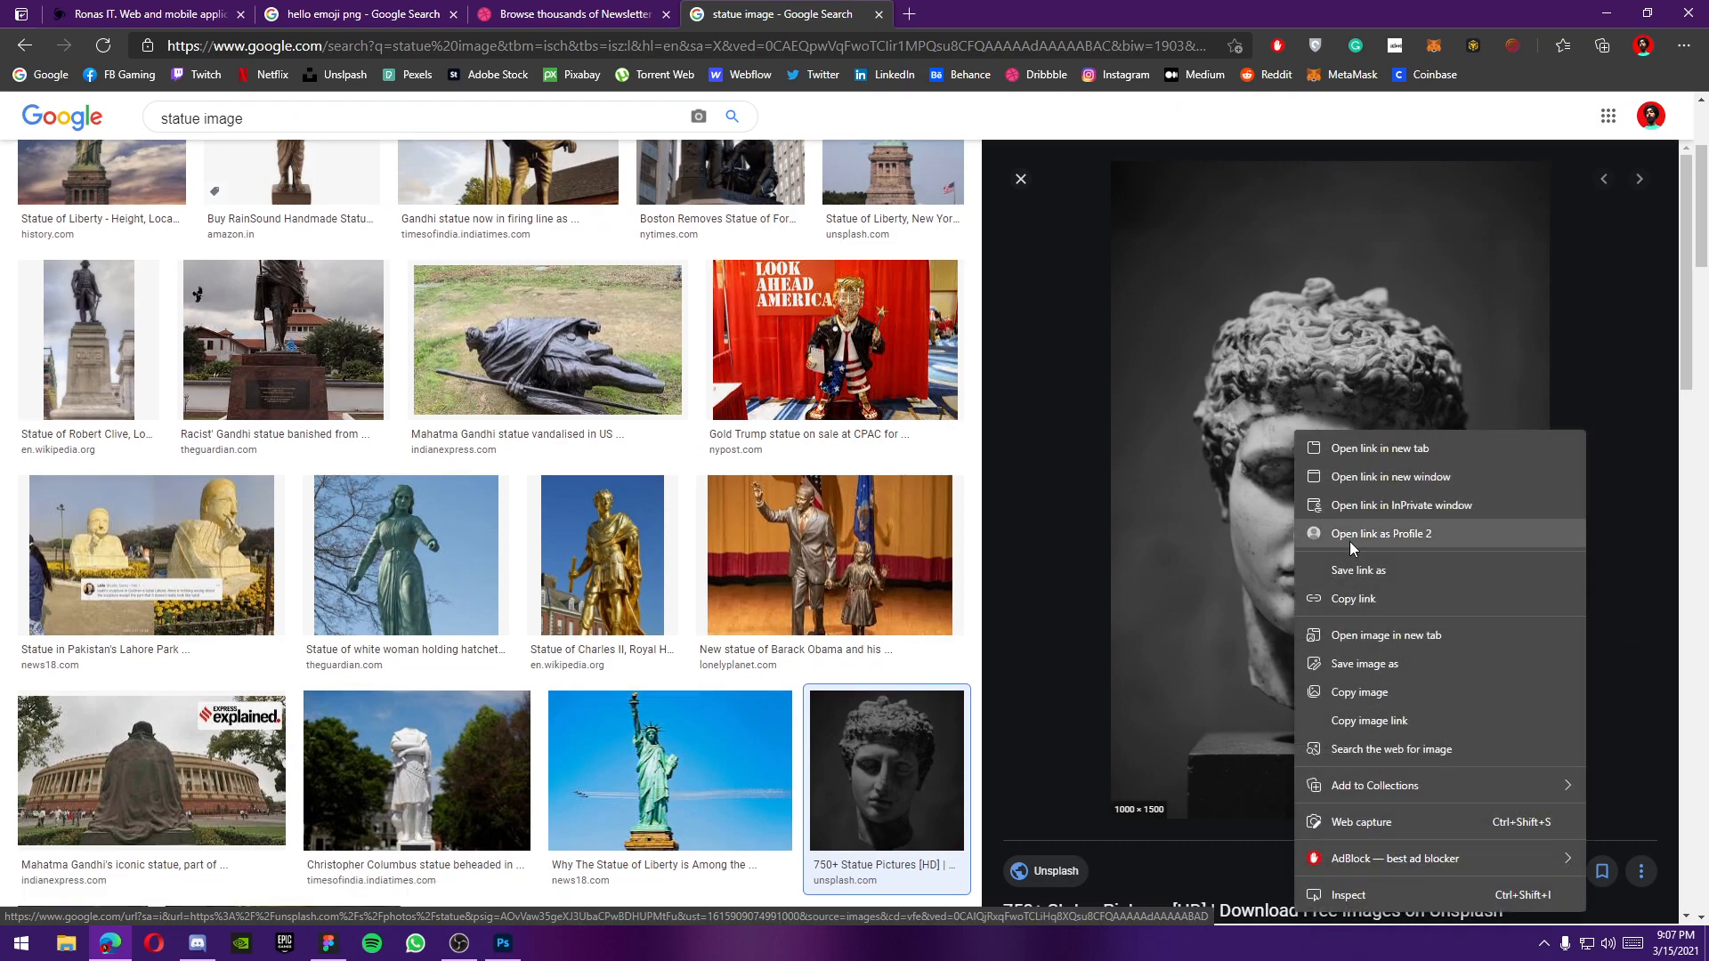
left_click(1362, 692)
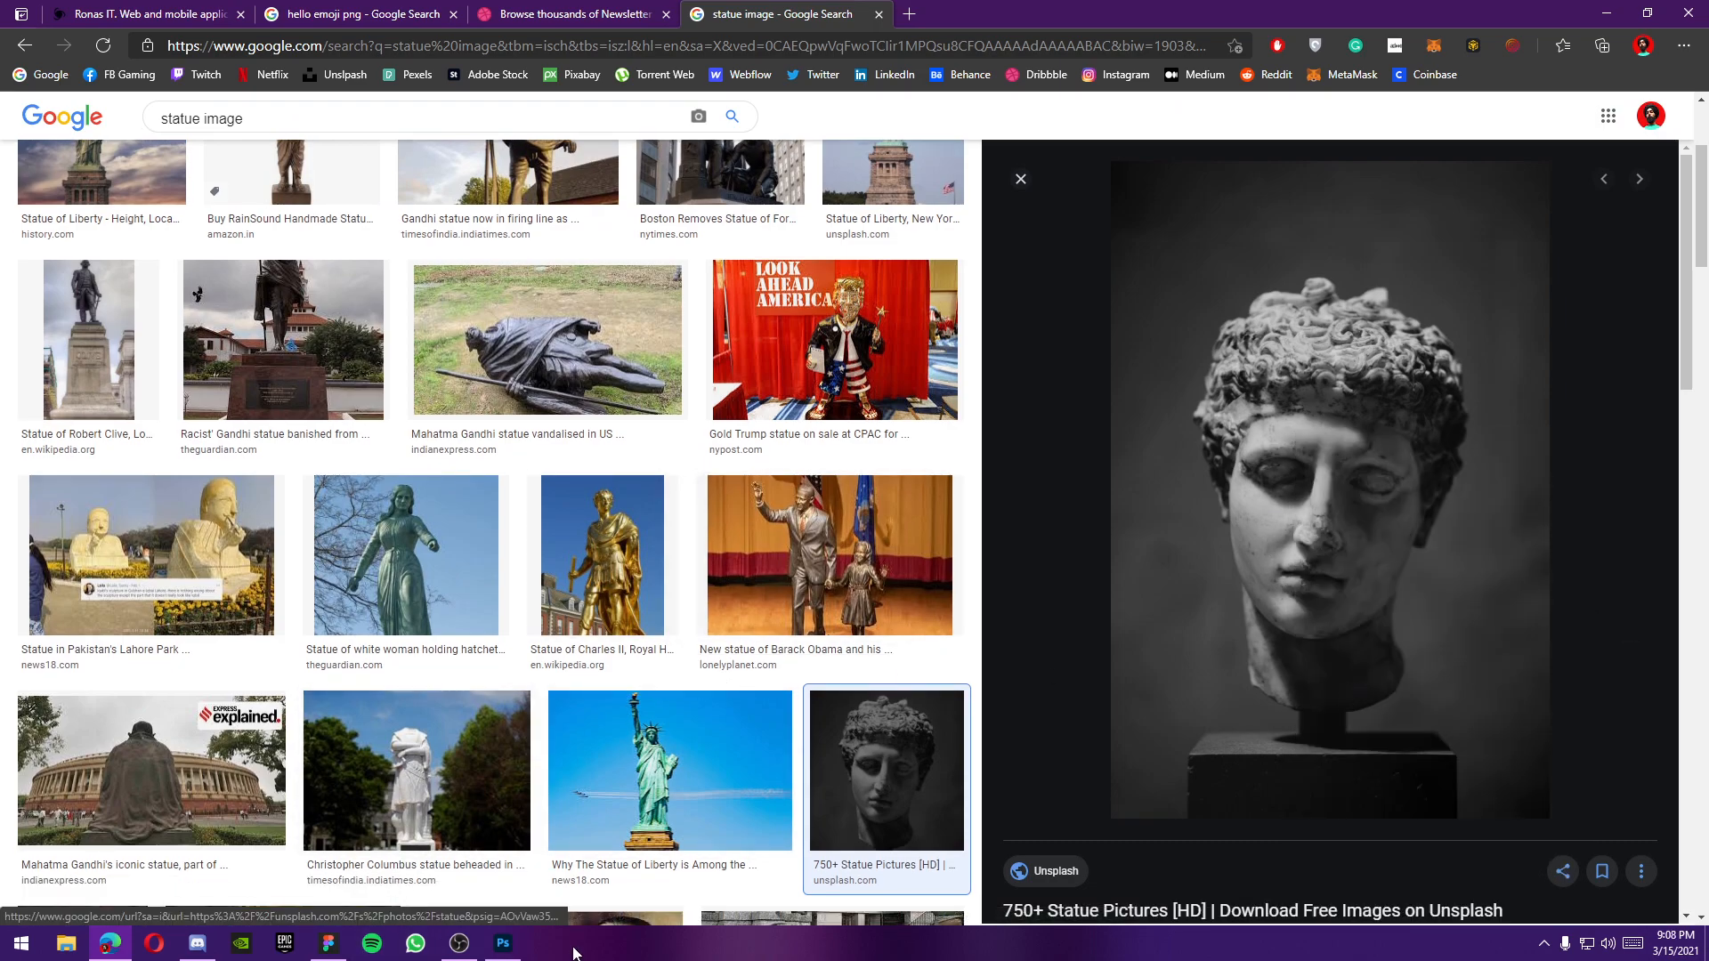
Step: Switch back to Photoshop and paste the copied statue head photo into the Untitled-2 document
left_click(516, 952)
left_click(325, 66)
key("ctrl+v")
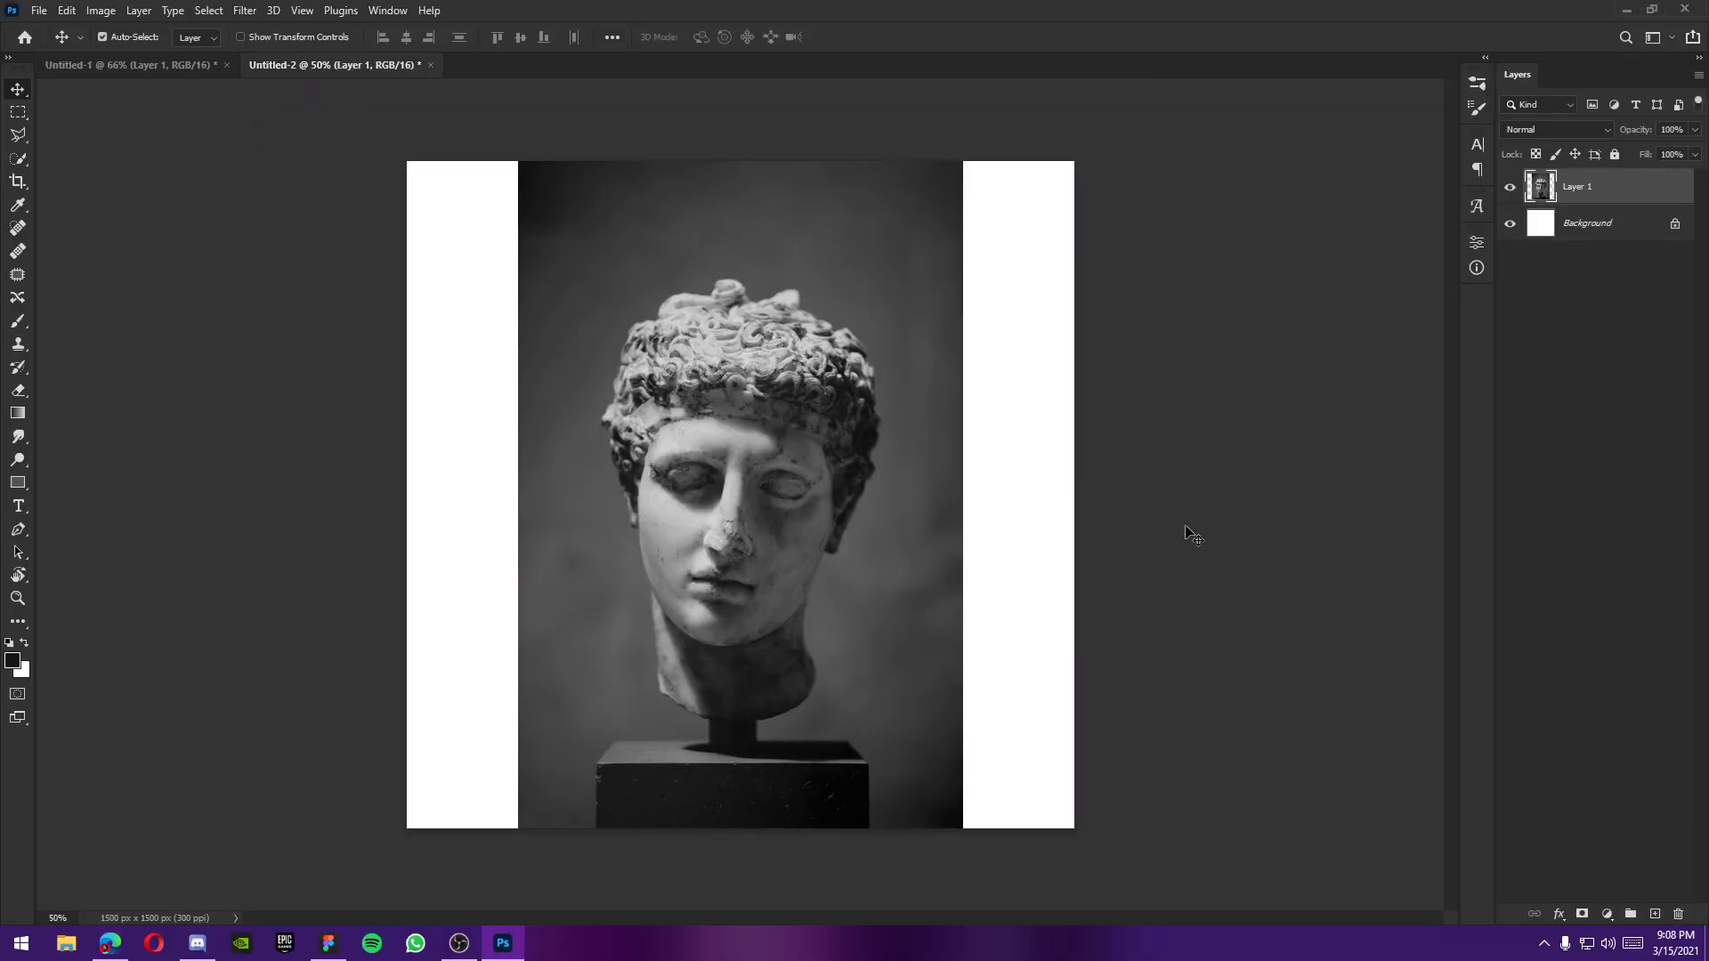
key("ctrl+t")
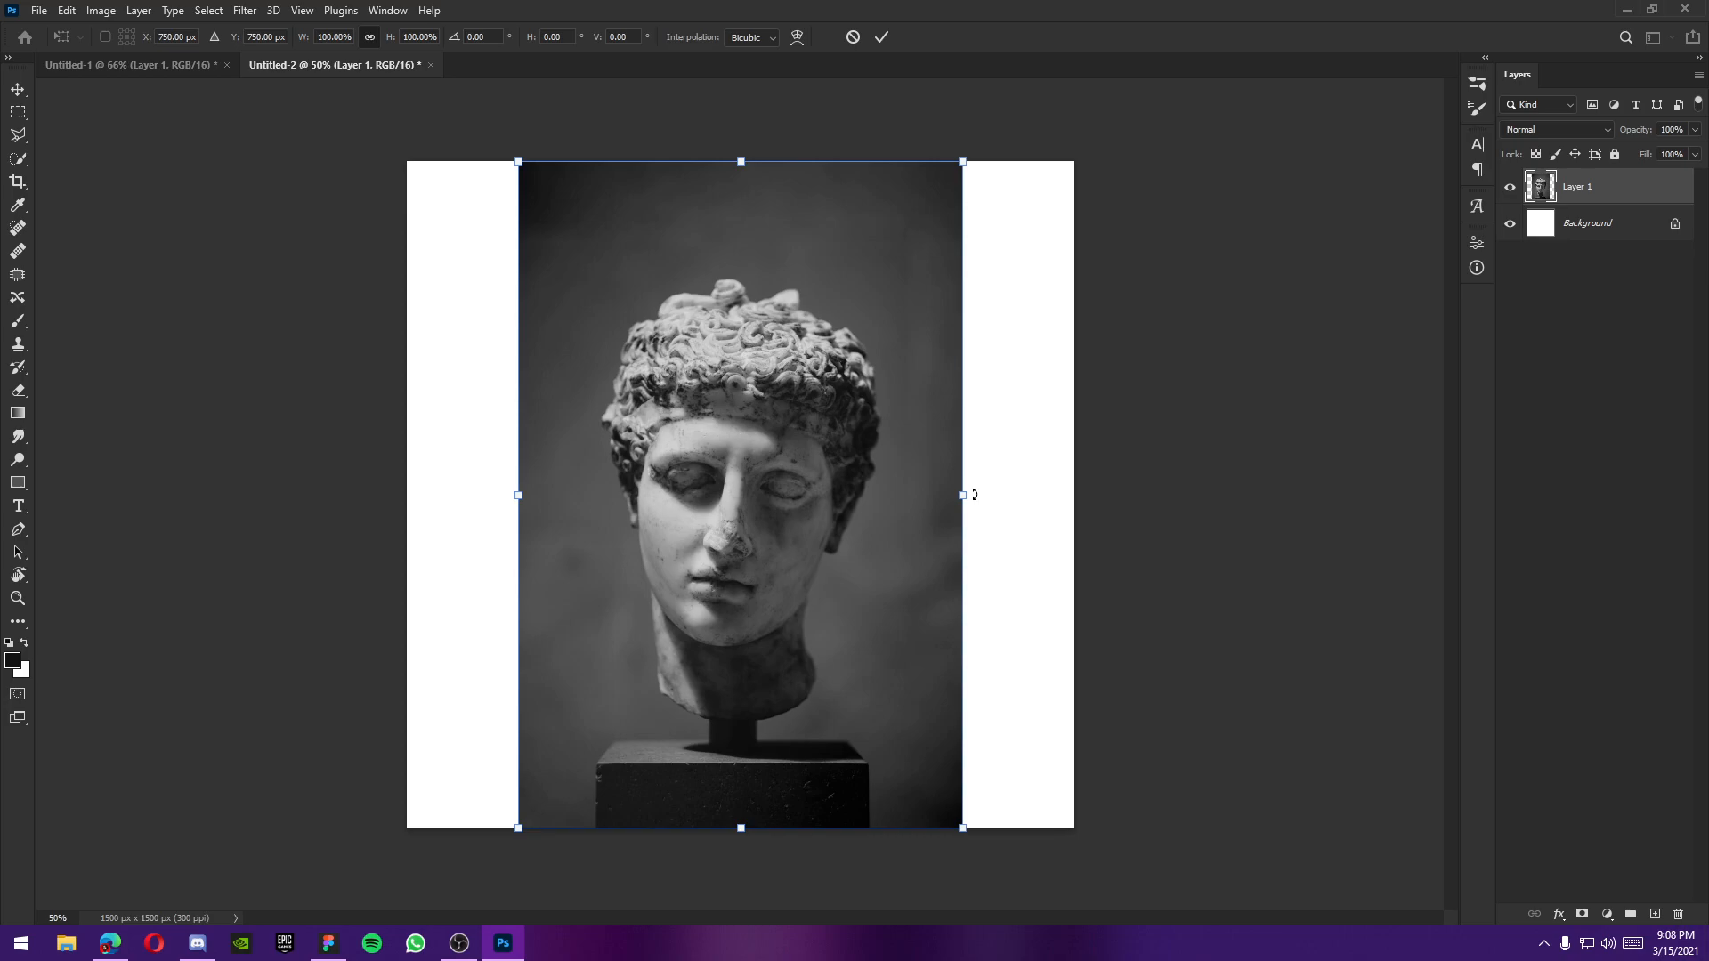
key("Return")
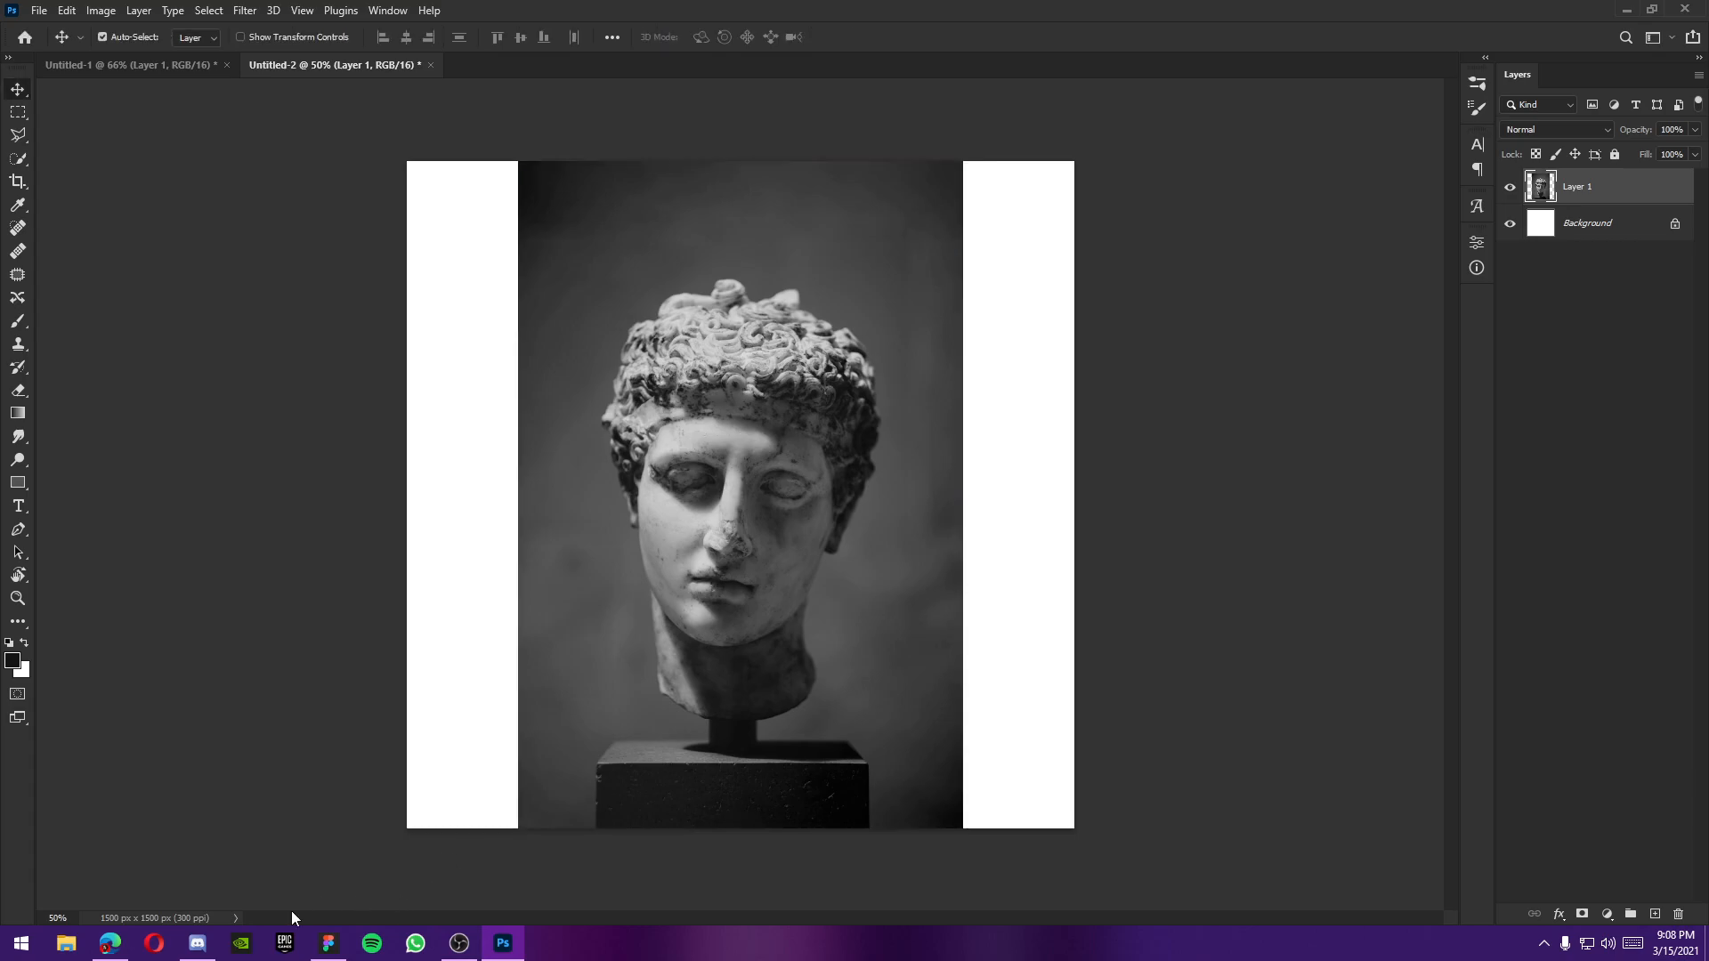
left_click(110, 943)
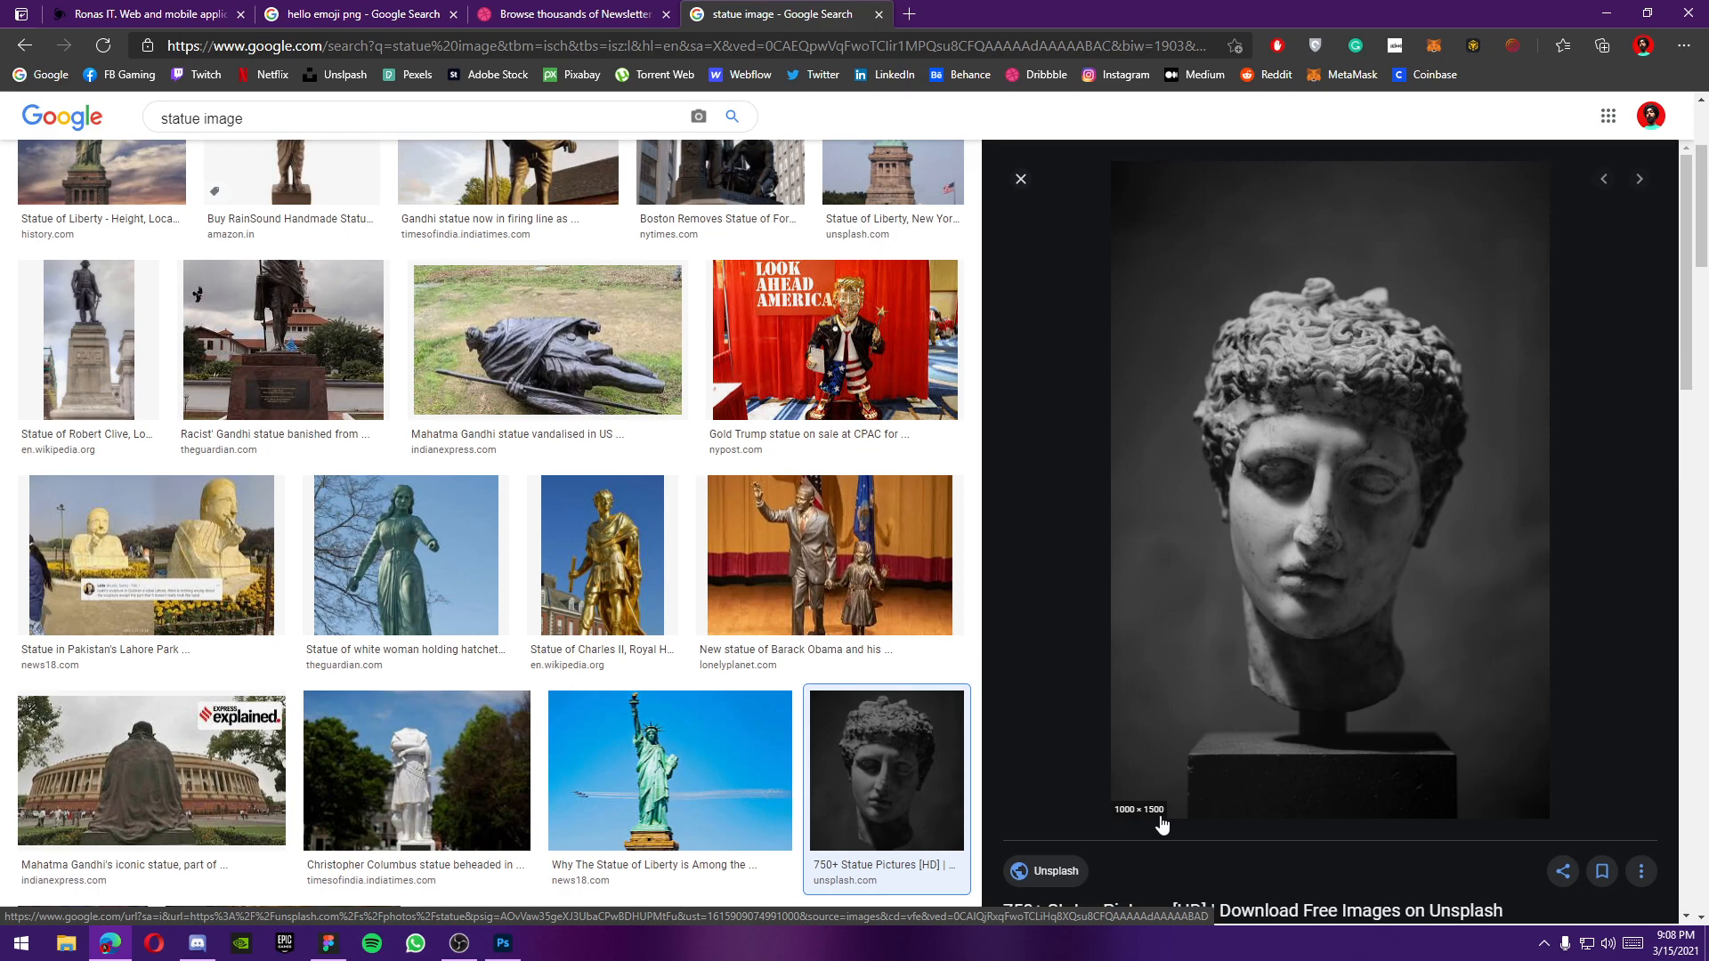
left_click(499, 944)
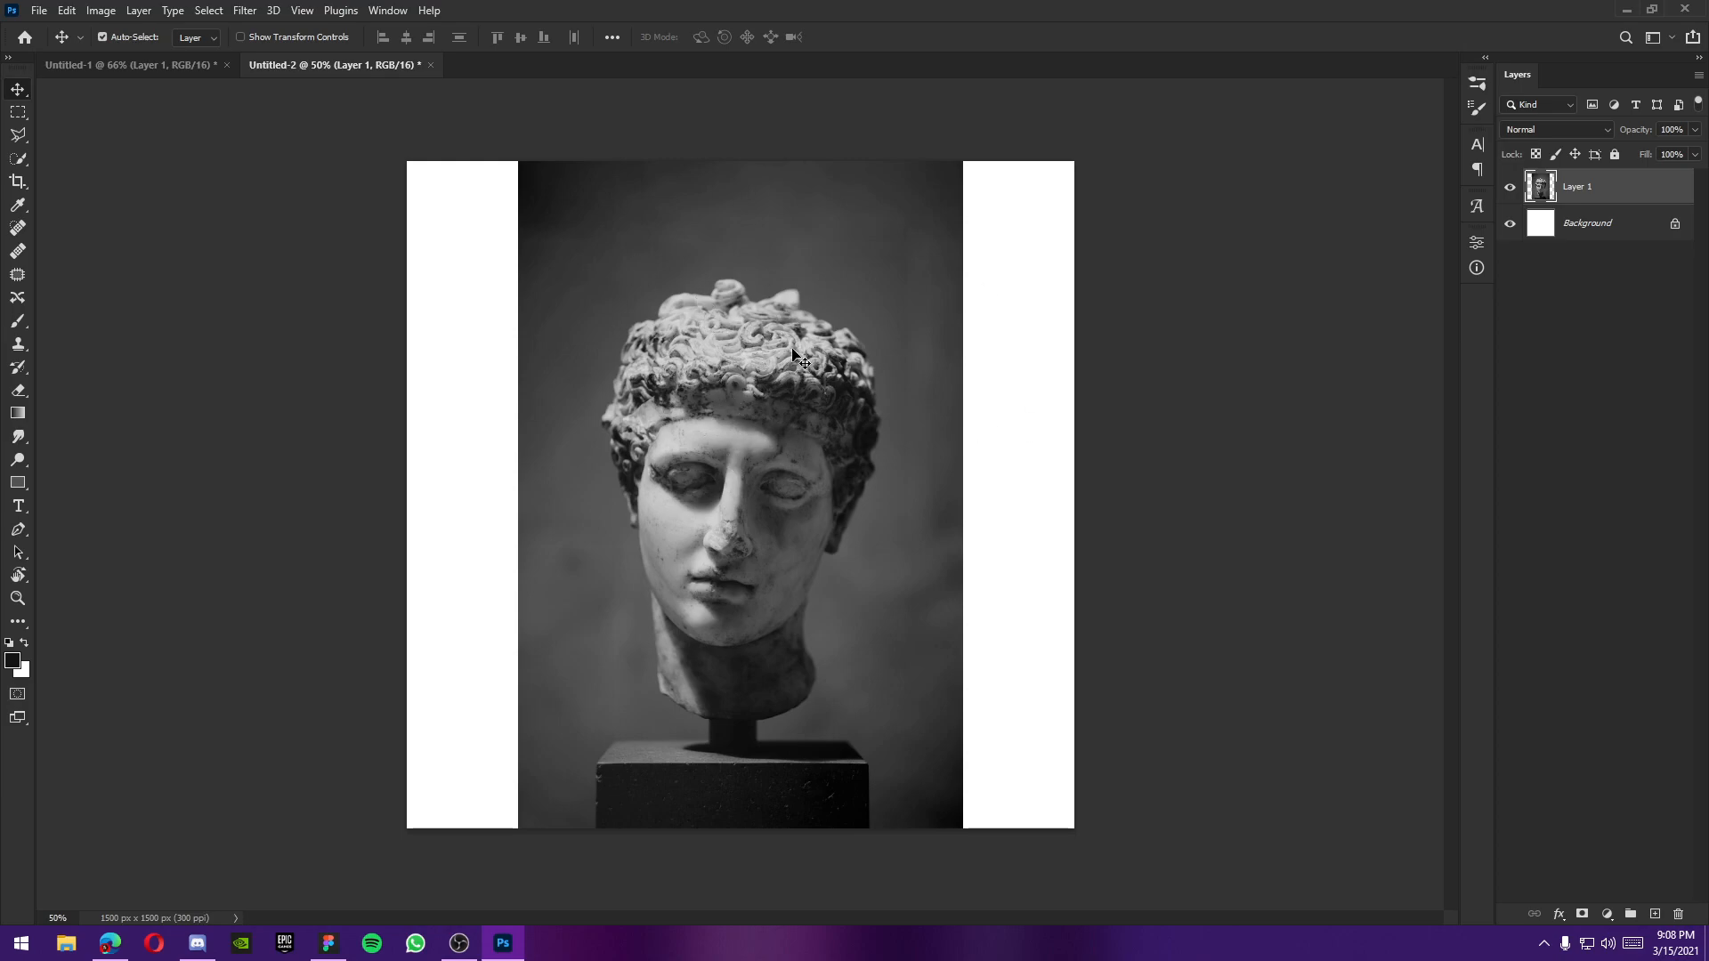
Step: Switch to Edge, save the statue head image as a JPEG in the Downloads folder and show the saved file in its folder
mouse_move(189, 946)
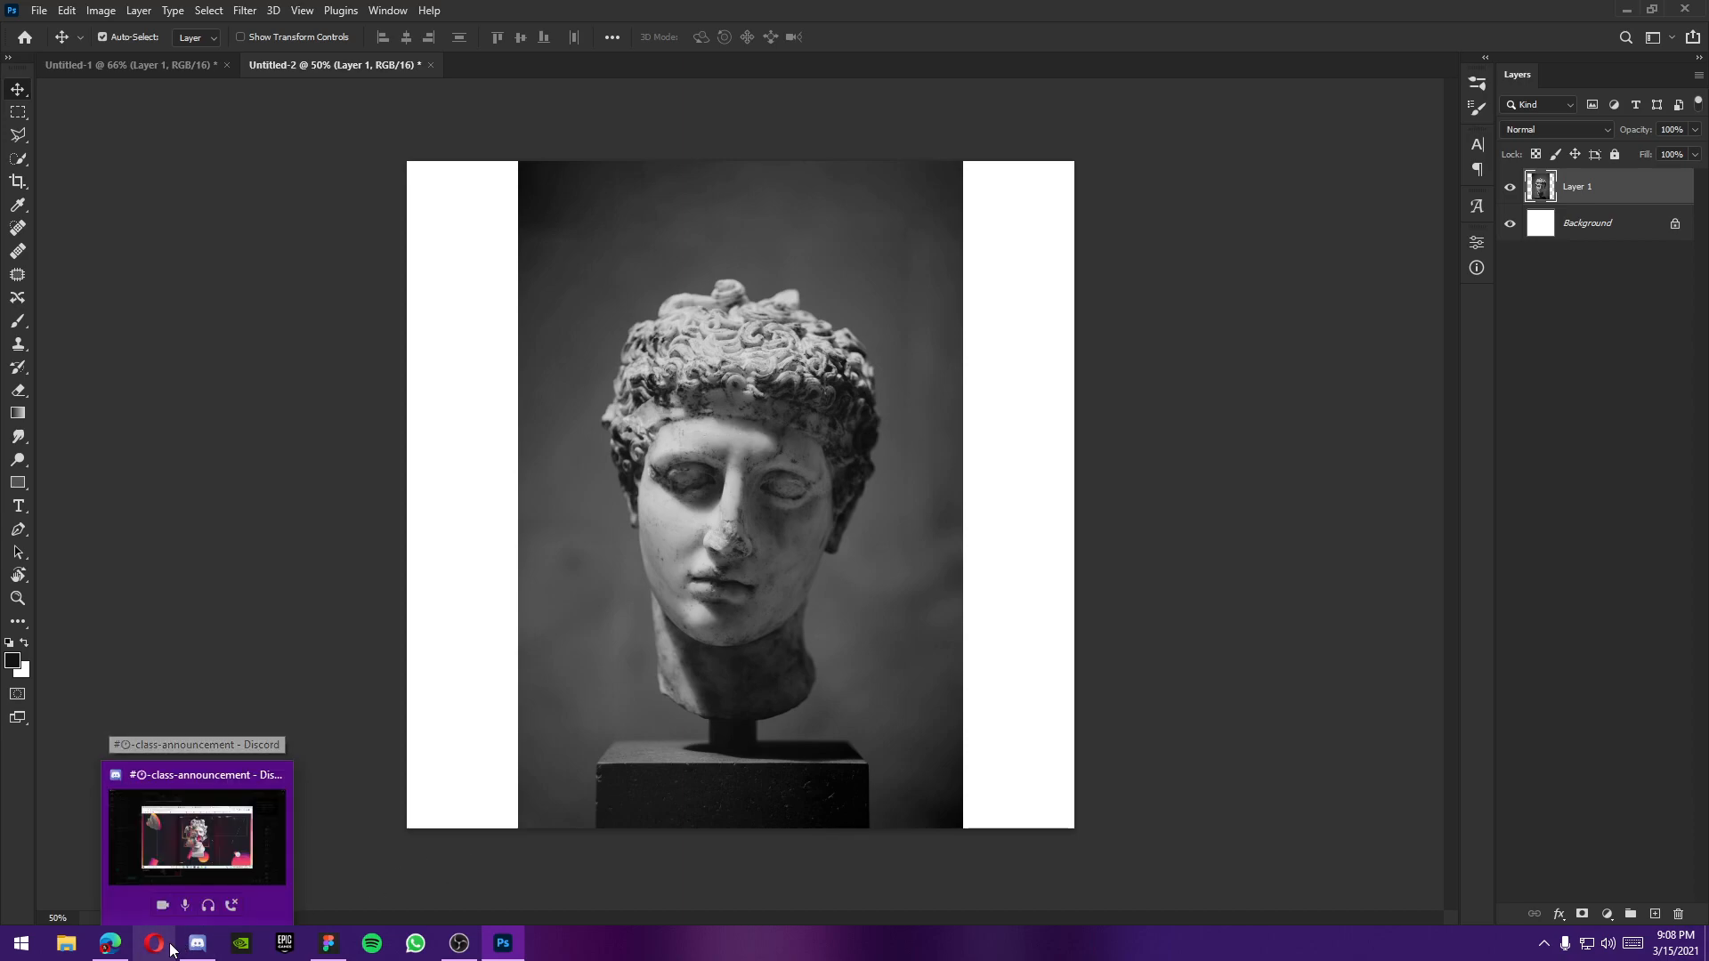
left_click(109, 949)
right_click(1273, 509)
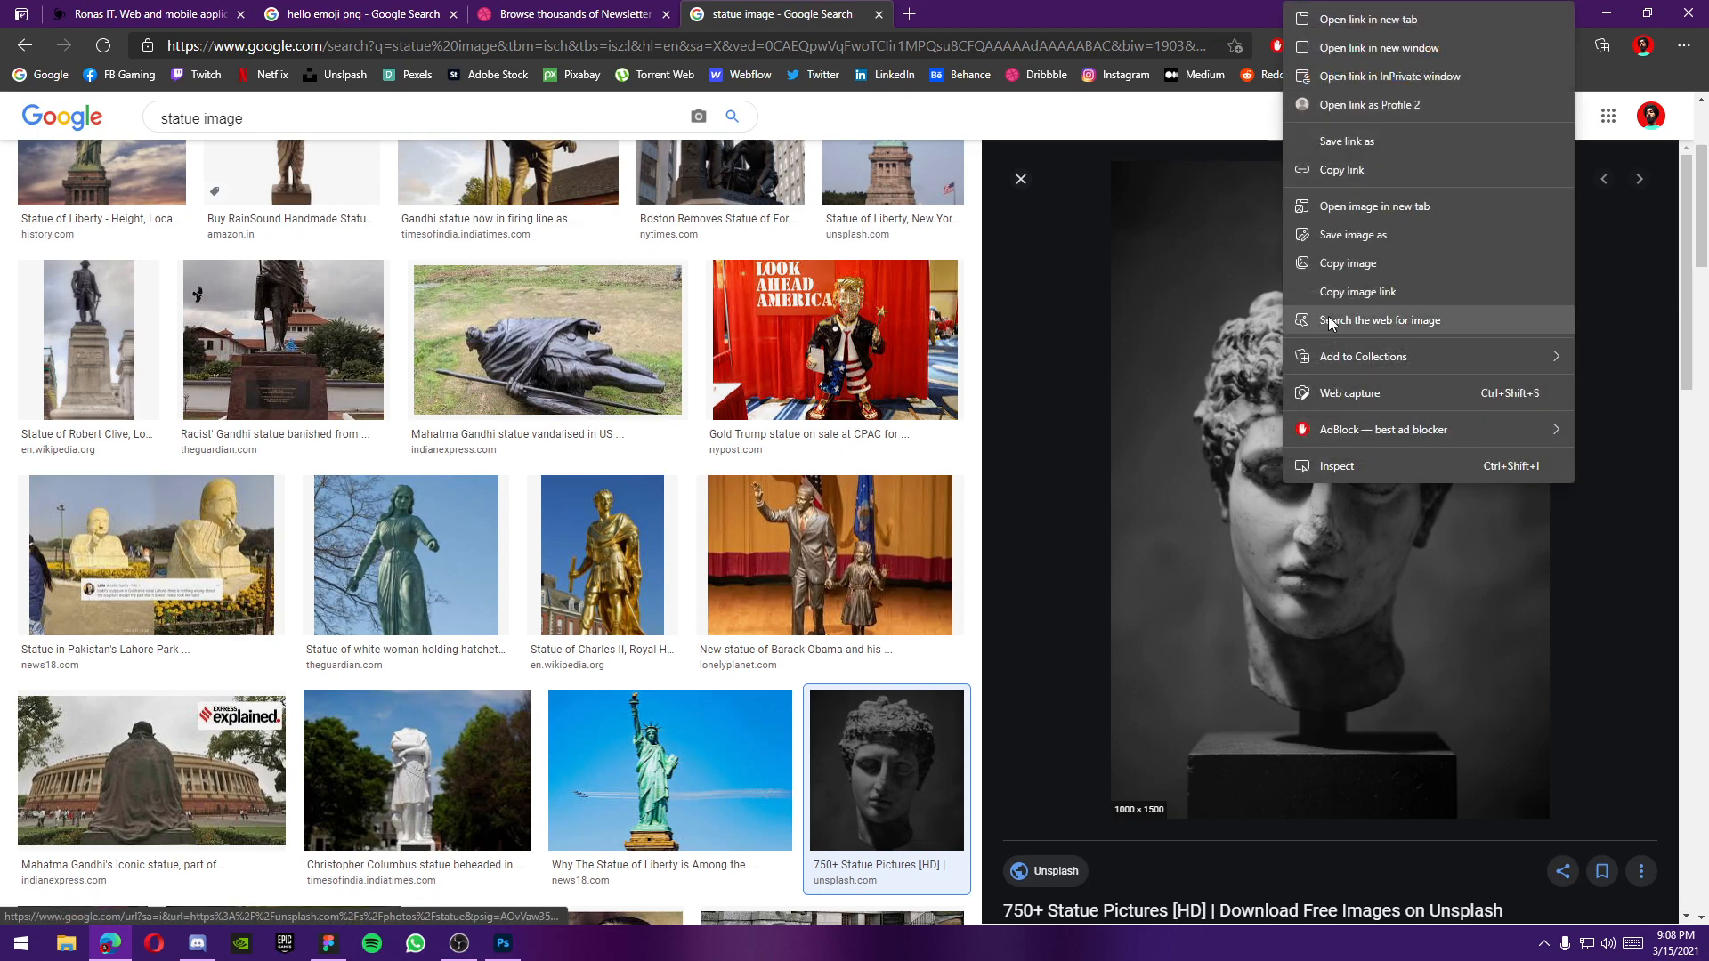
left_click(1329, 235)
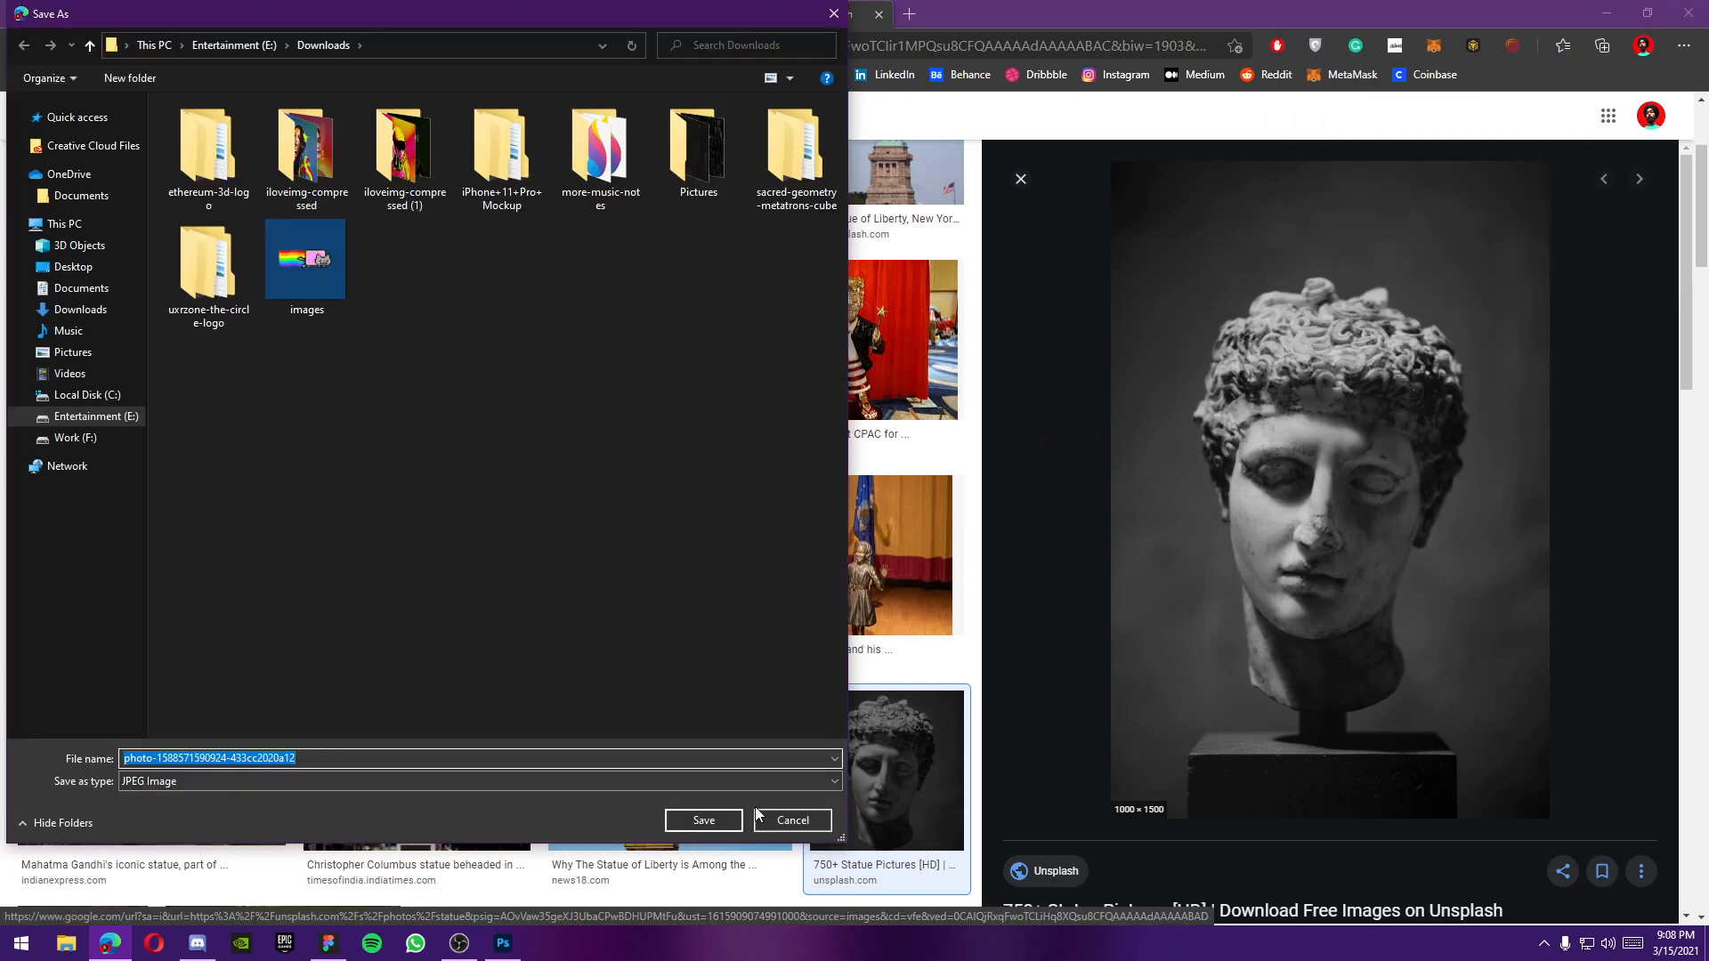
left_click(704, 820)
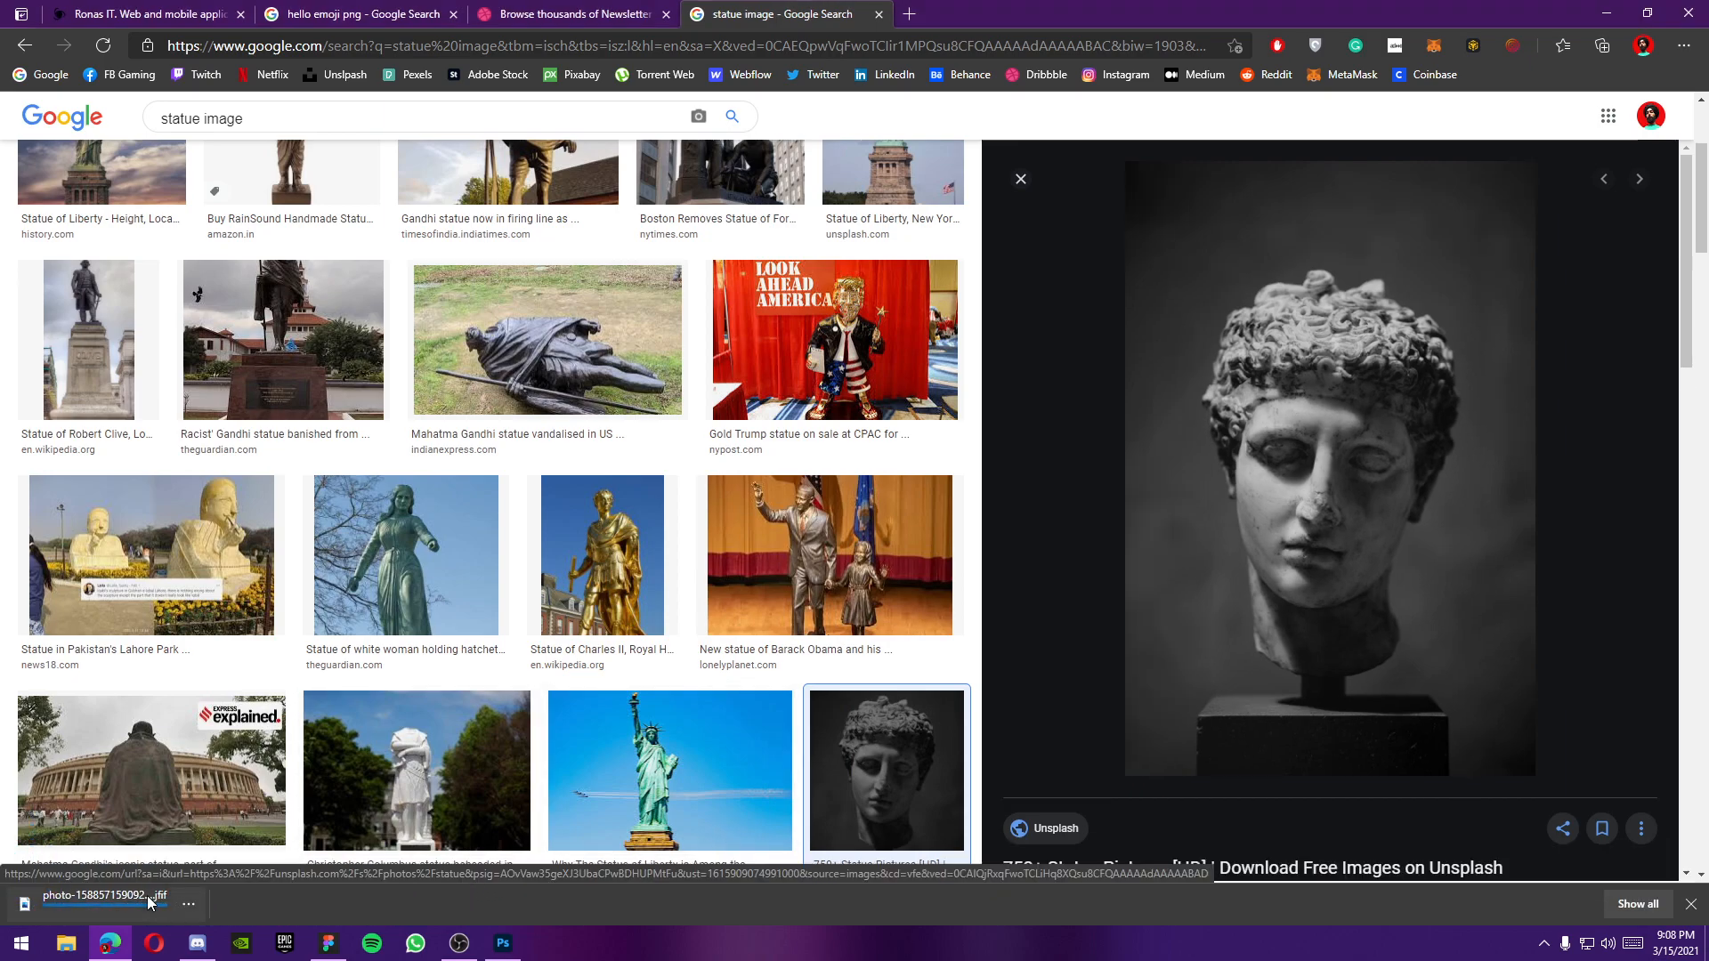
left_click(188, 905)
left_click(253, 759)
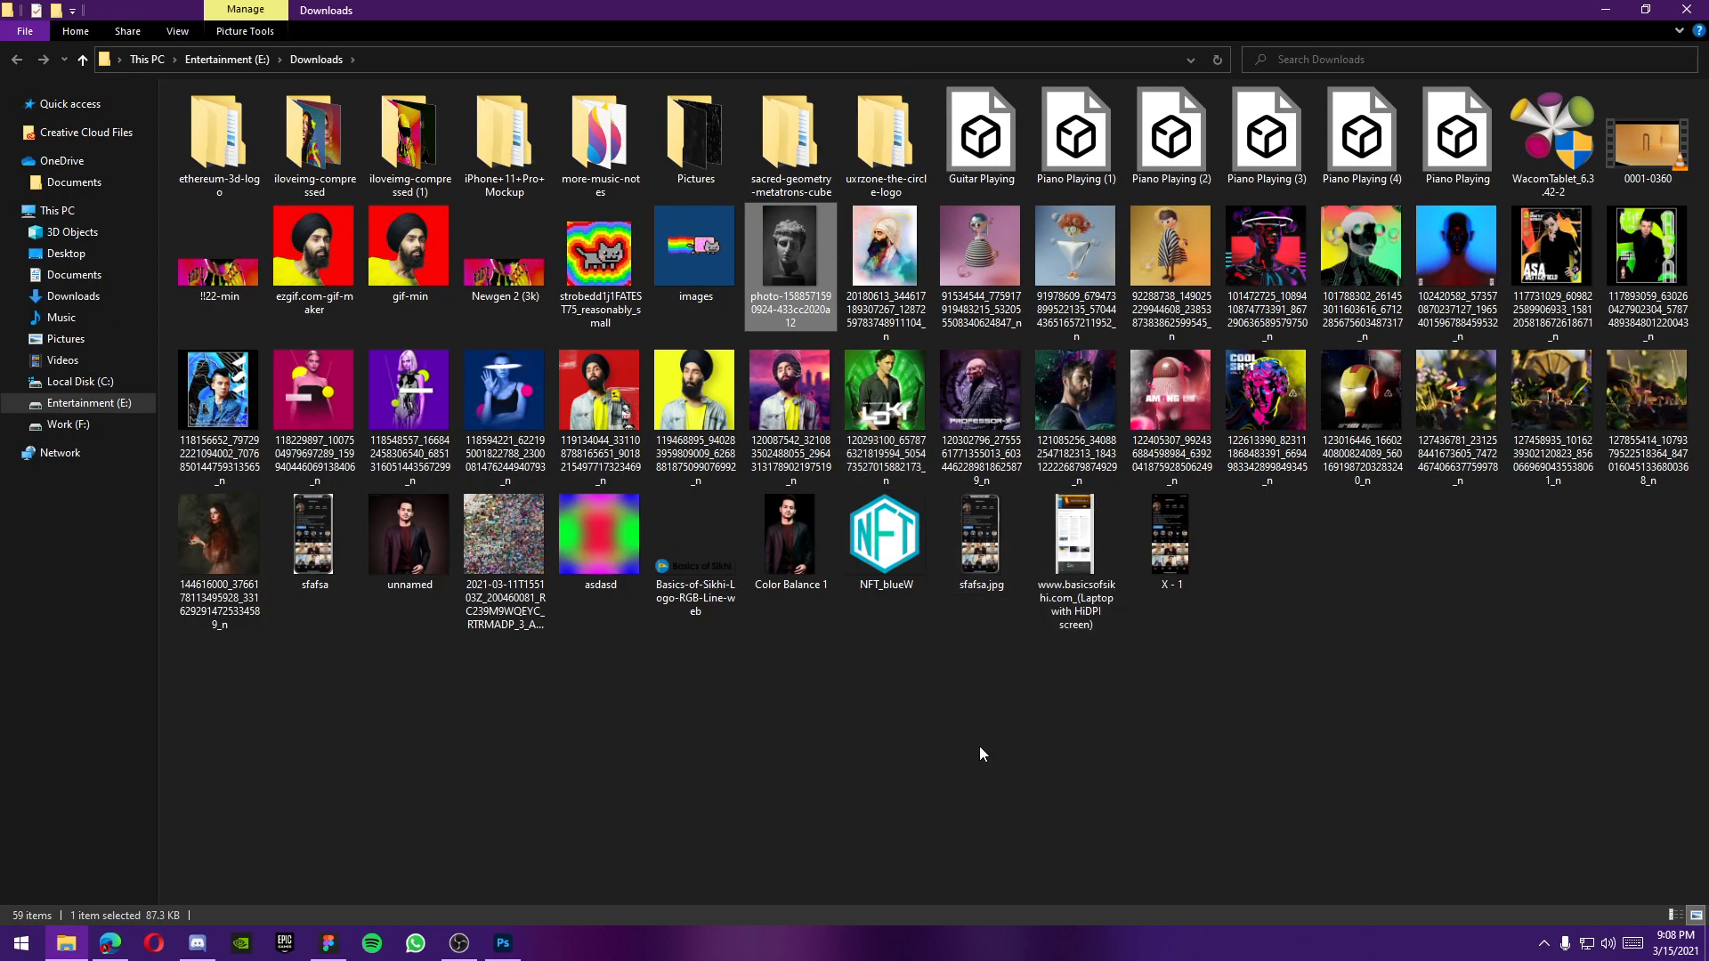
left_click(503, 943)
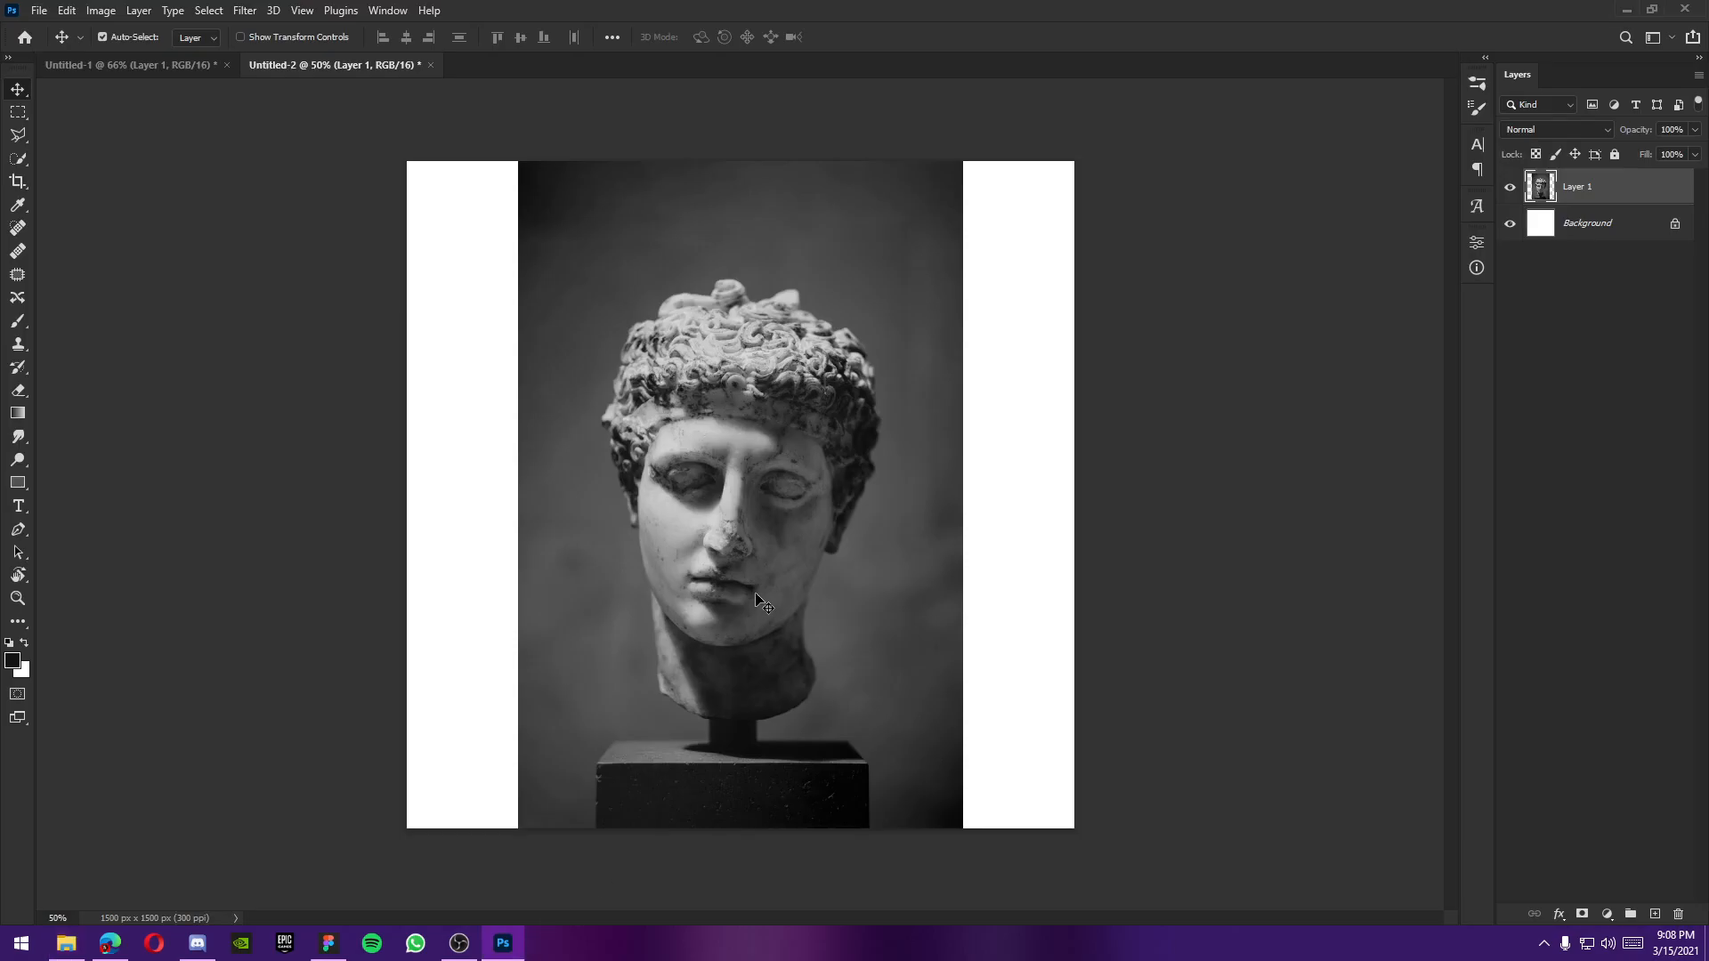
key("Delete")
left_click(66, 943)
left_click_drag(798, 264, 713, 566)
key("Return")
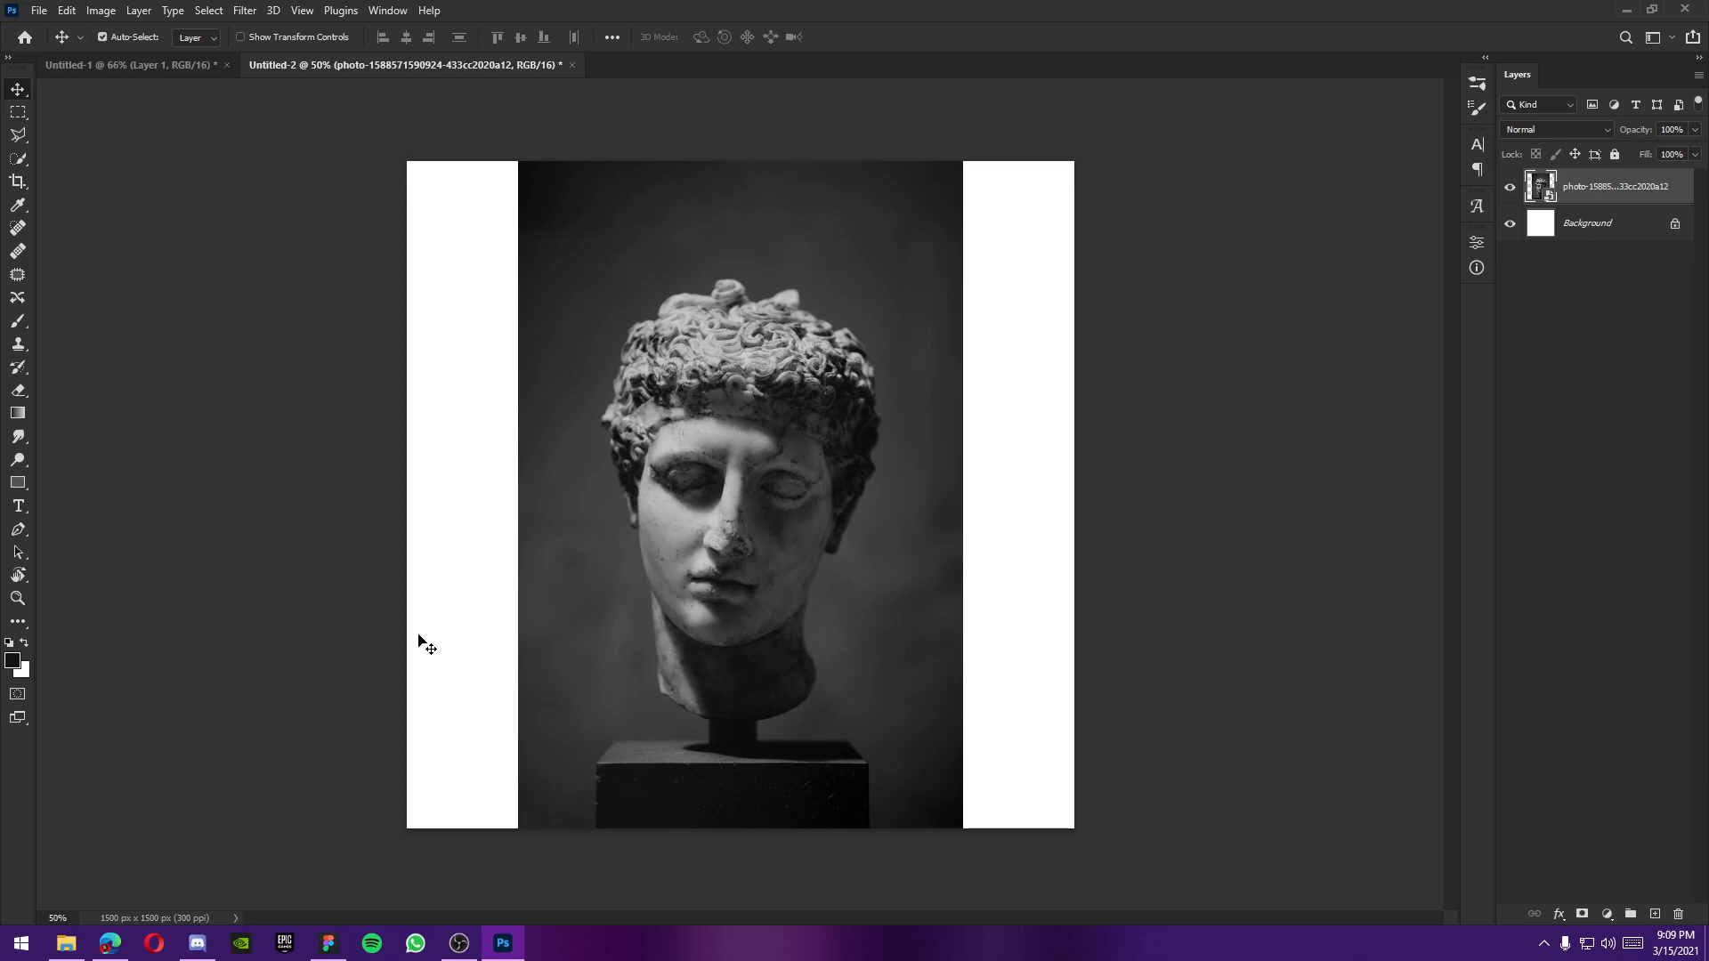
Step: Scale the placed statue photo up proportionally from its centre to about 42.91%, so it extends past the canvas sides
key("ctrl+t")
left_click_drag(961, 496, 1138, 496)
key("Return")
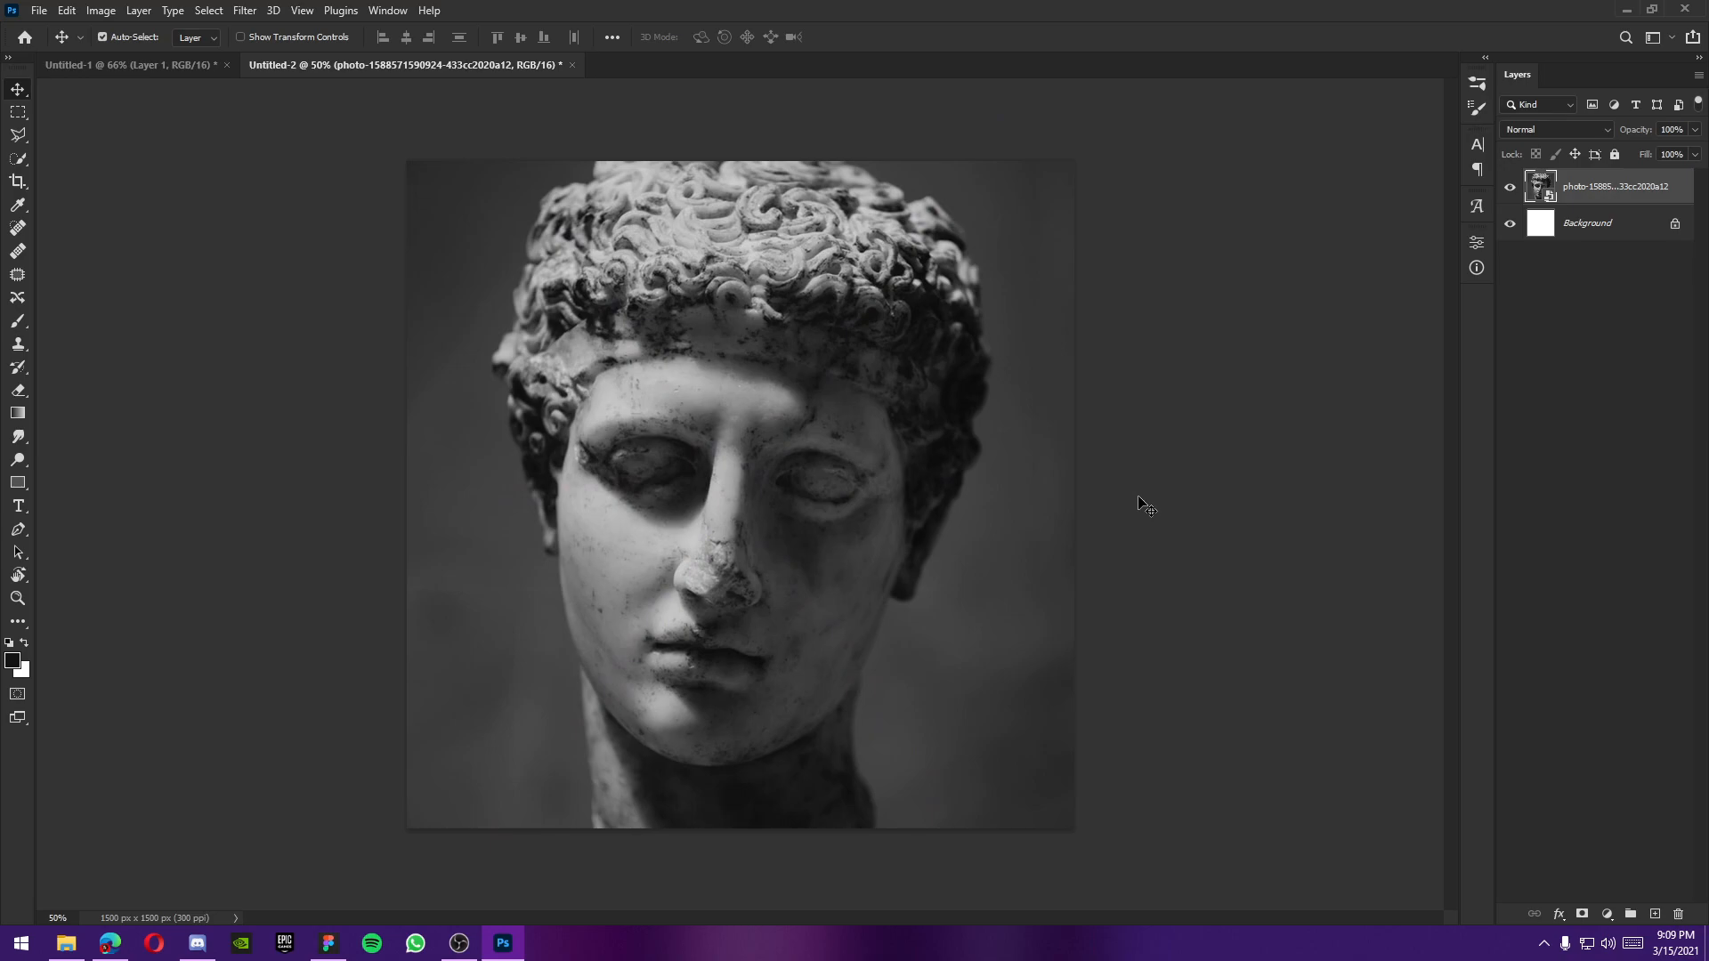
Step: Shrink the statue smart object around its centre to about 1.25% and inspect its pixels up close
key("ctrl+t")
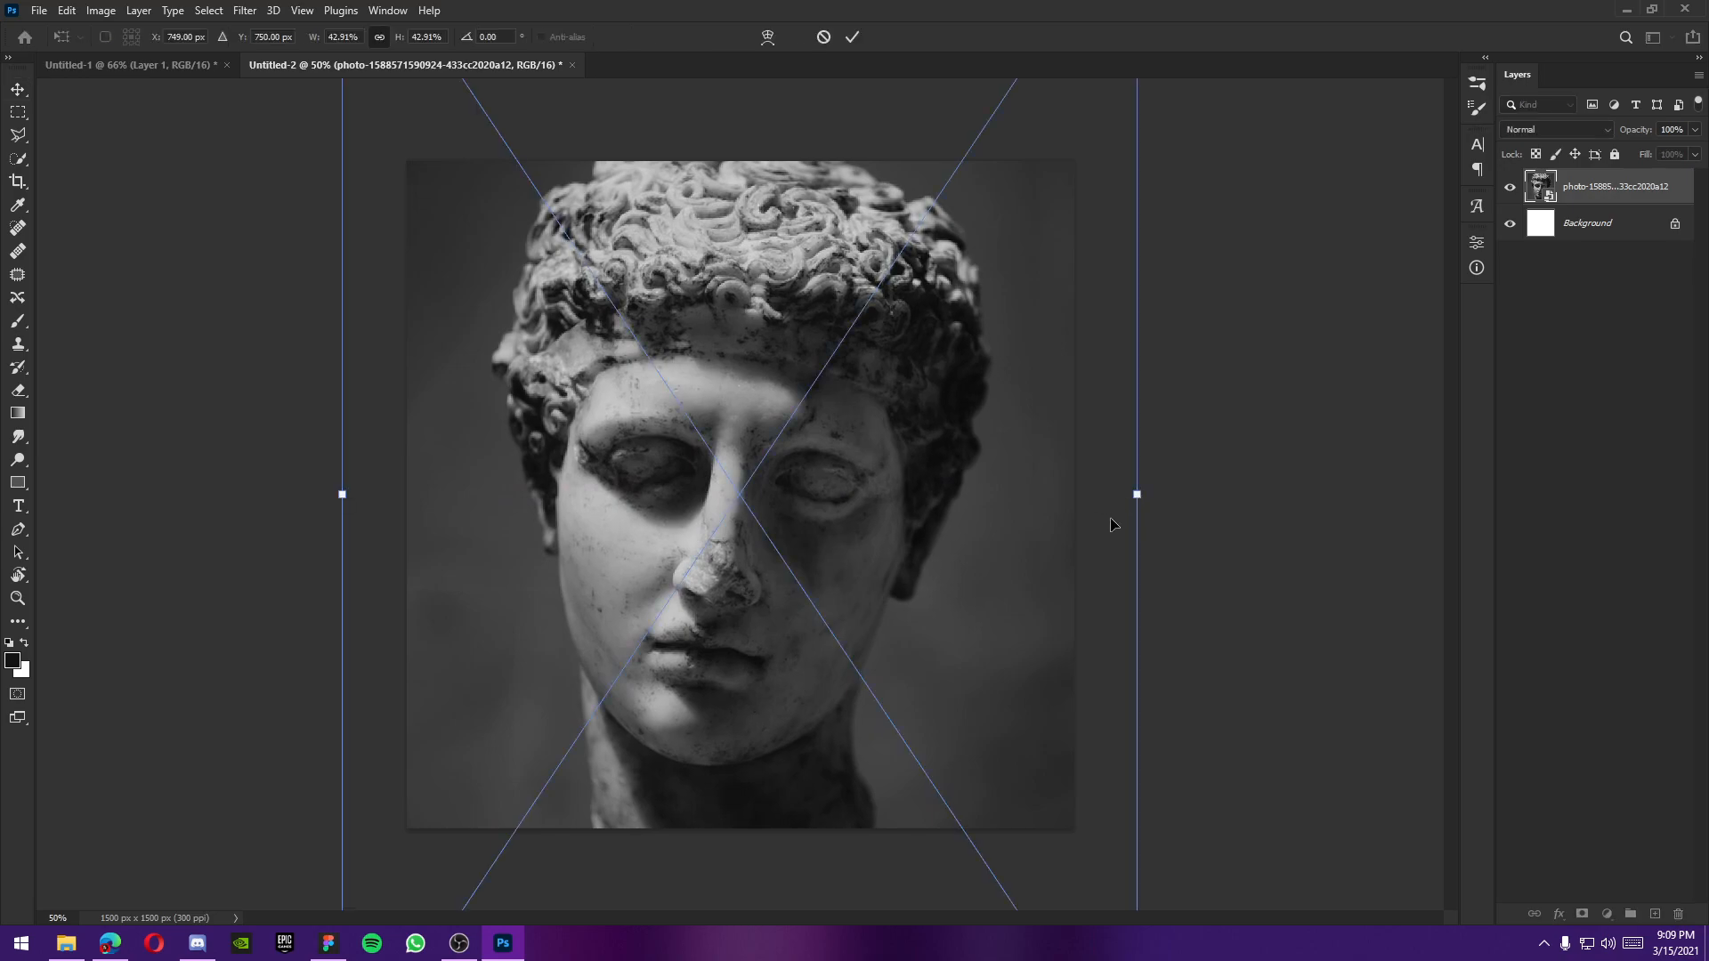
left_click_drag(1142, 500, 758, 549)
key("Return")
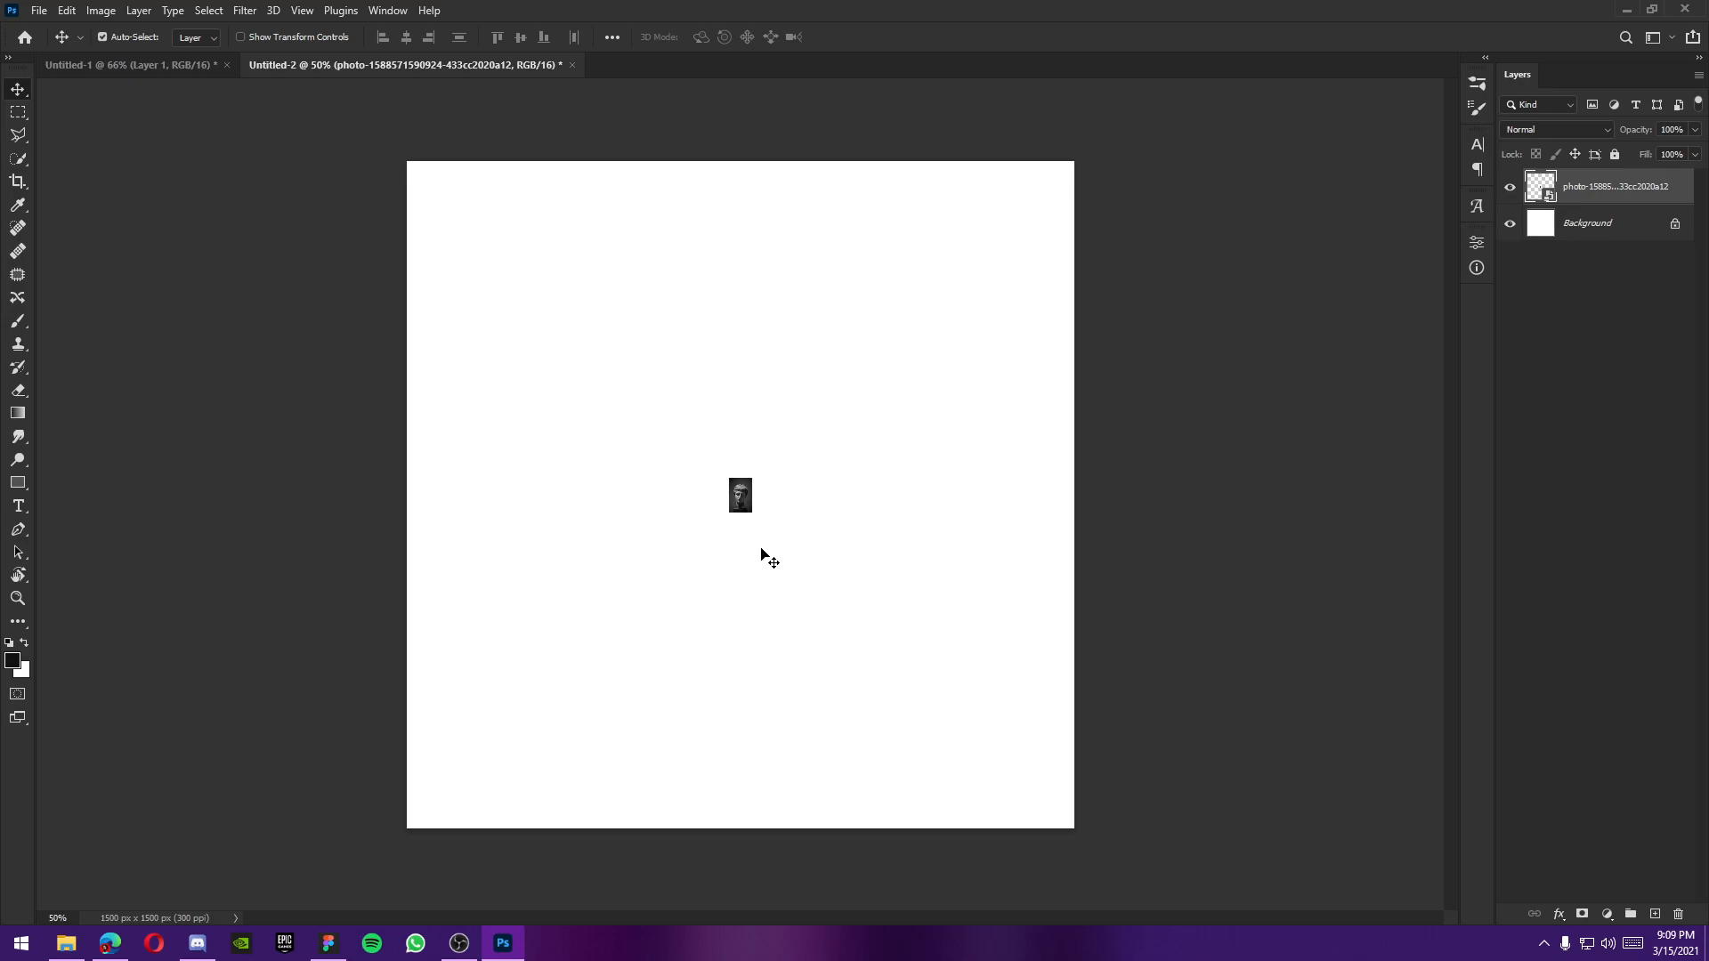
scroll(741, 520, "up", 8)
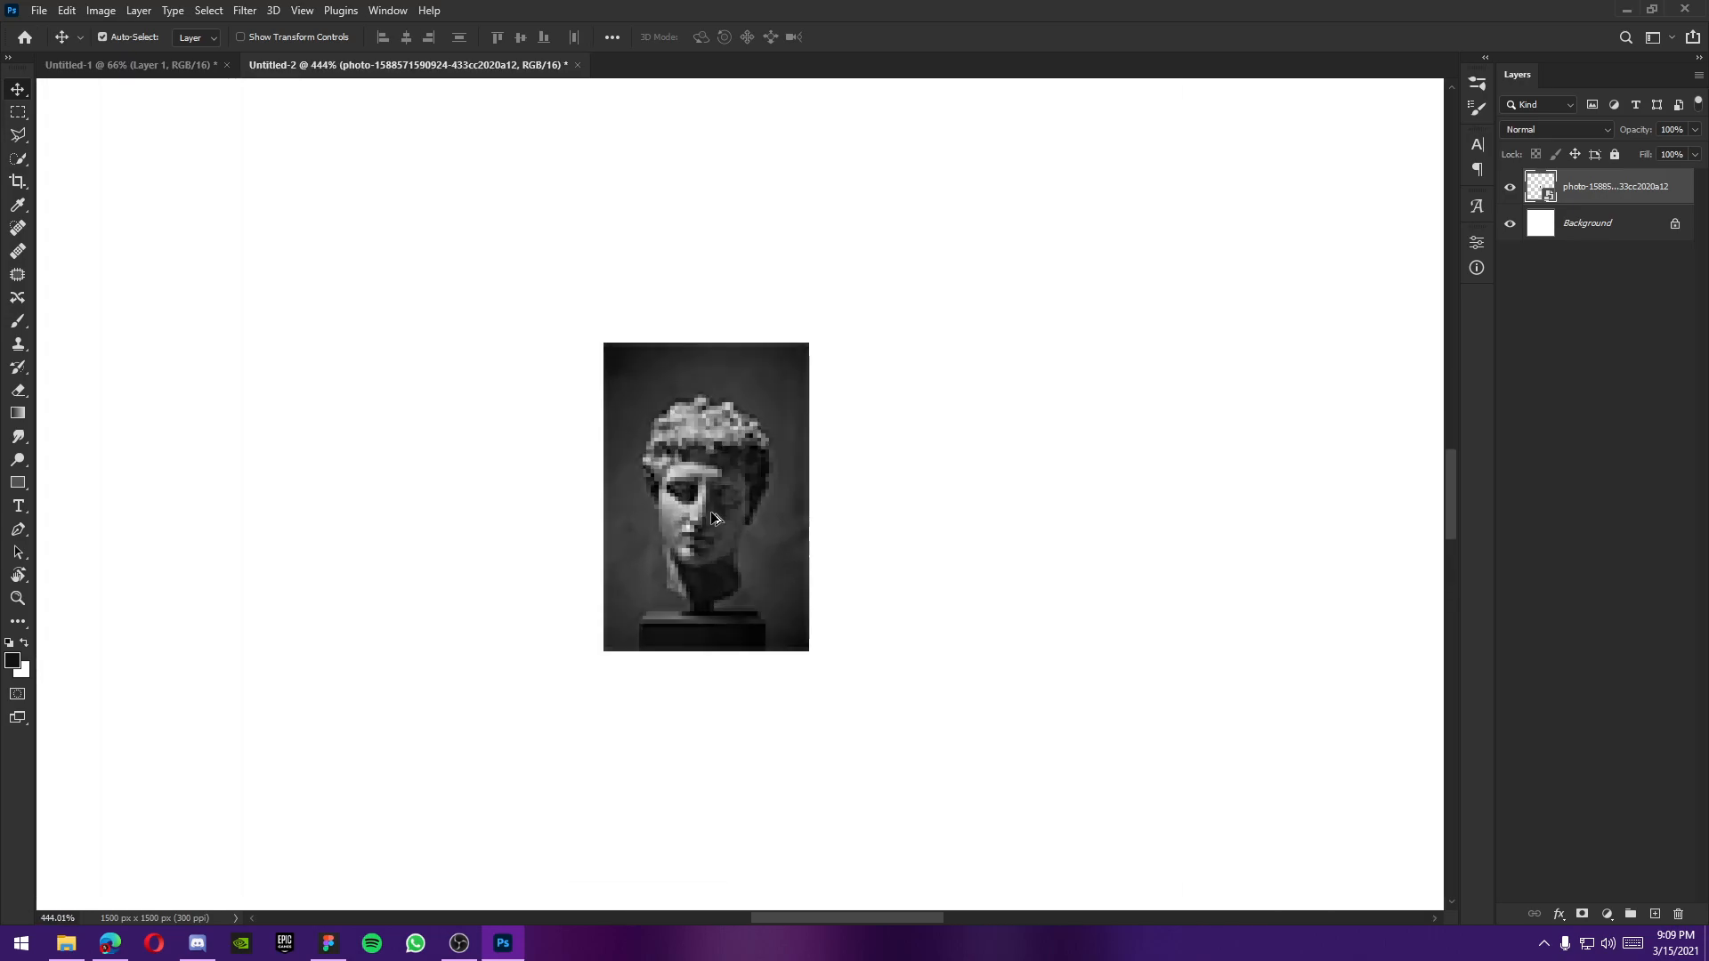
scroll(717, 519, "up", 5)
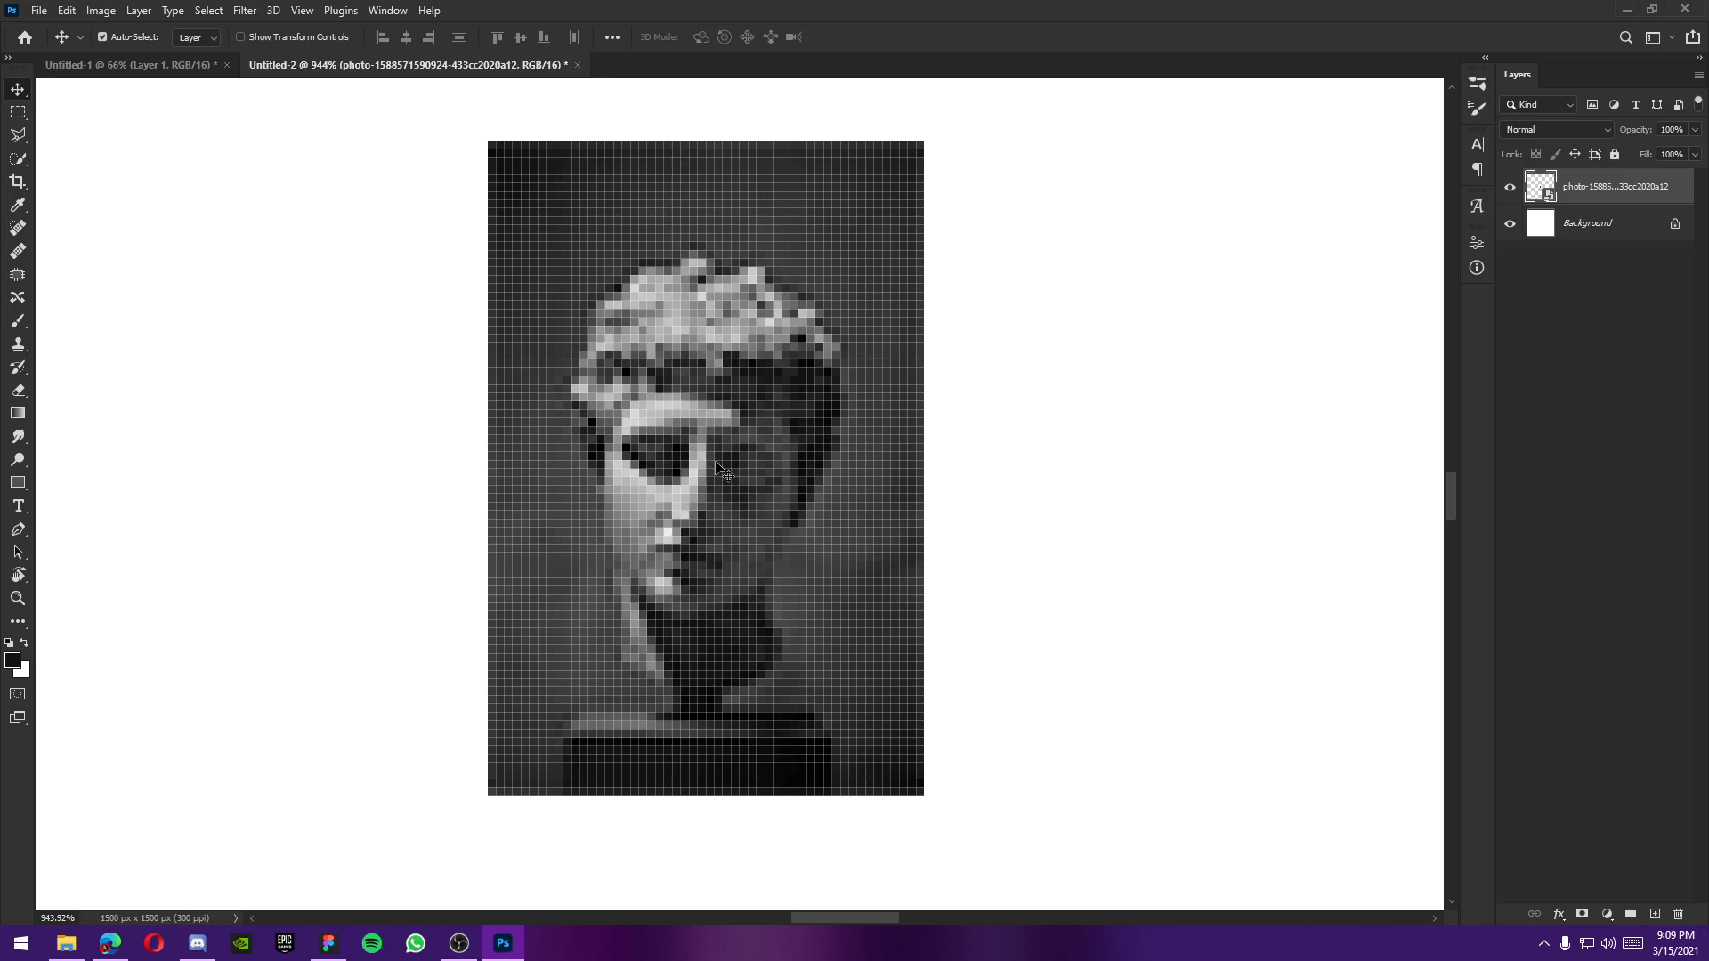
scroll(718, 468, "down", 10)
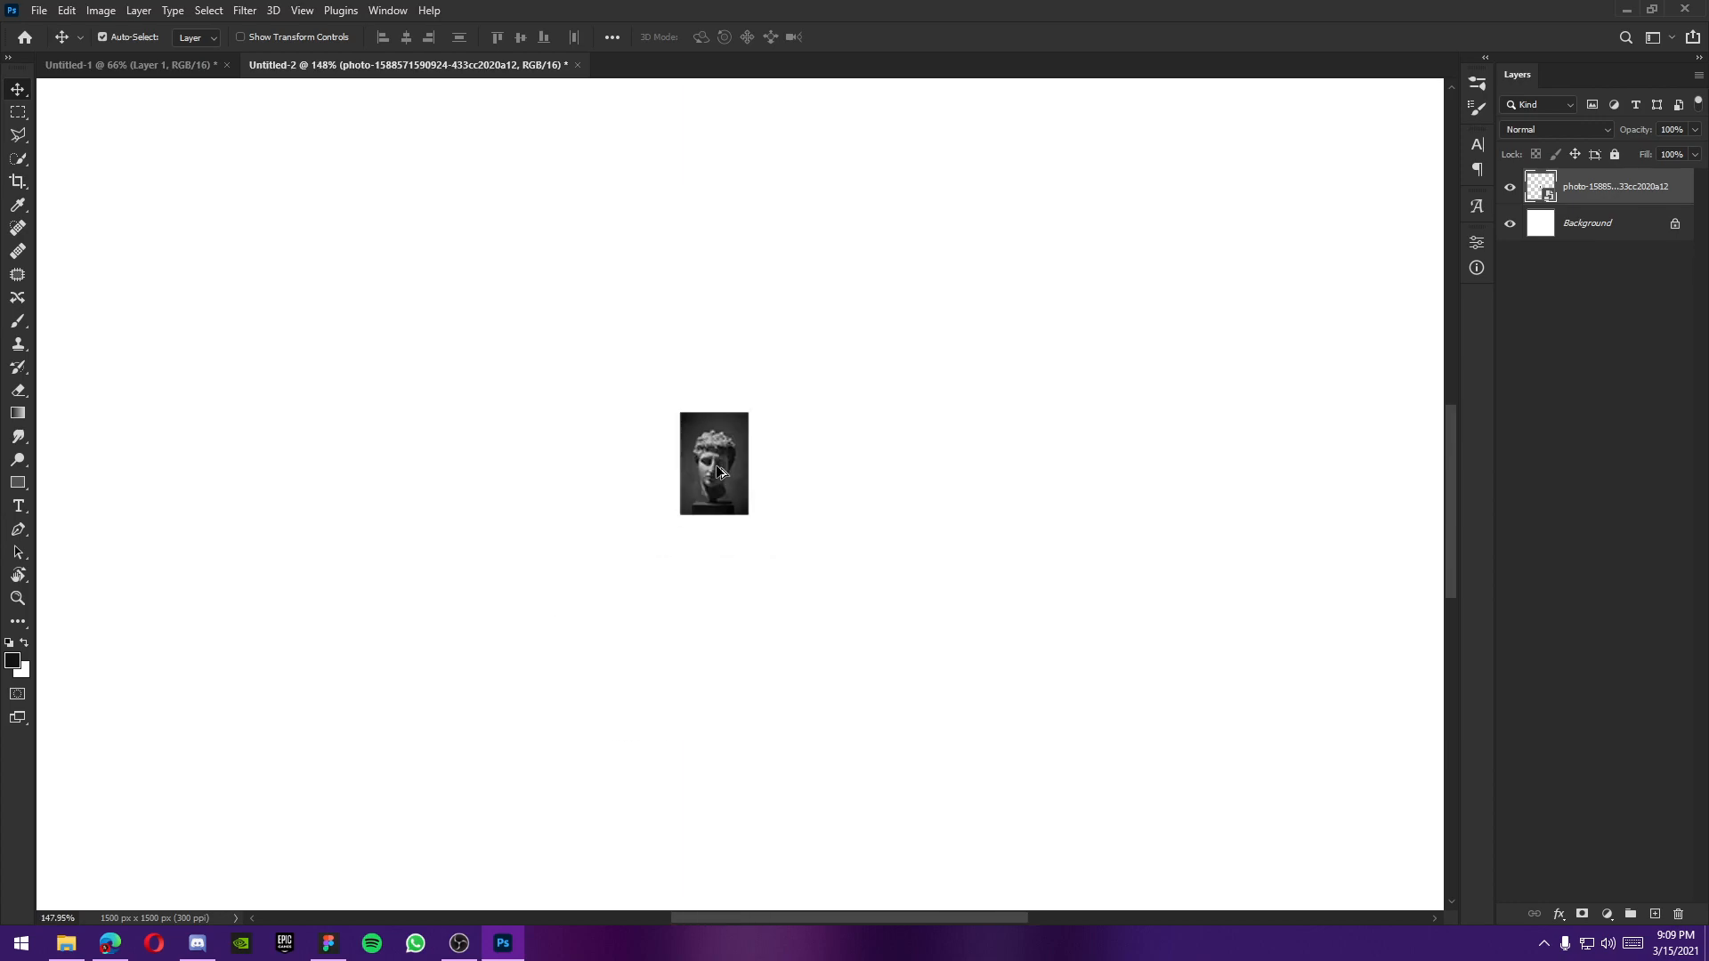
Step: Try scaling the tiny smart object up to the full canvas width, and undo the enlargement
key("ctrl+t")
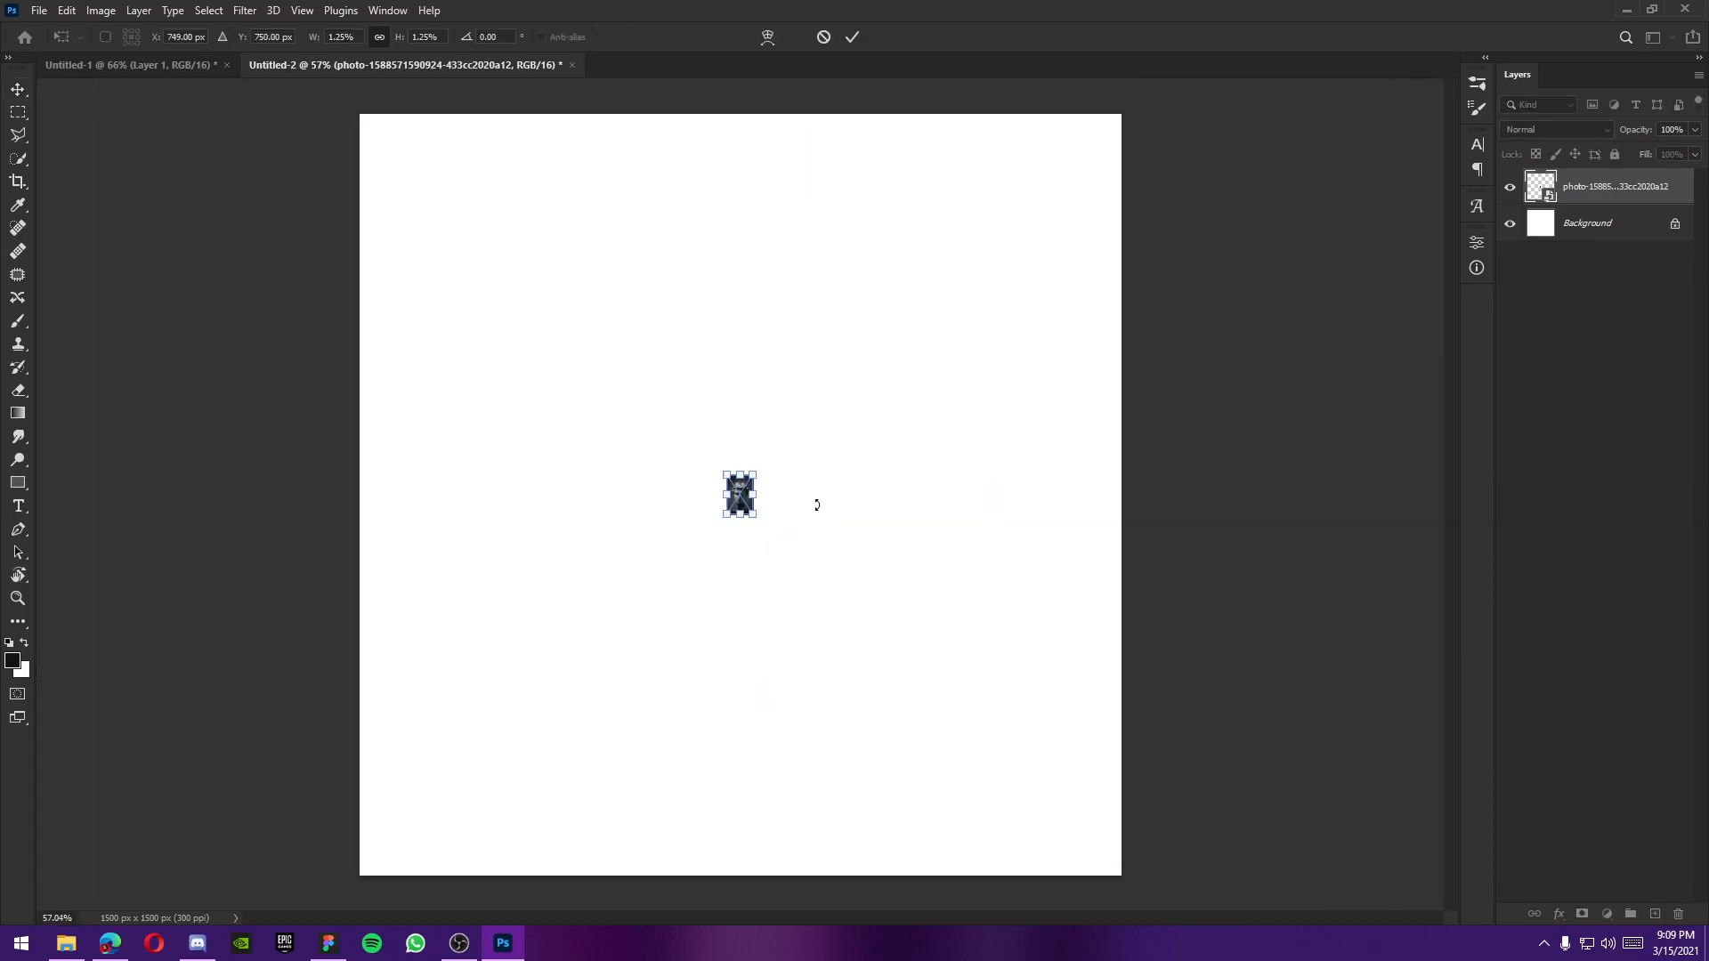
left_click_drag(754, 496, 1122, 525)
key("Return")
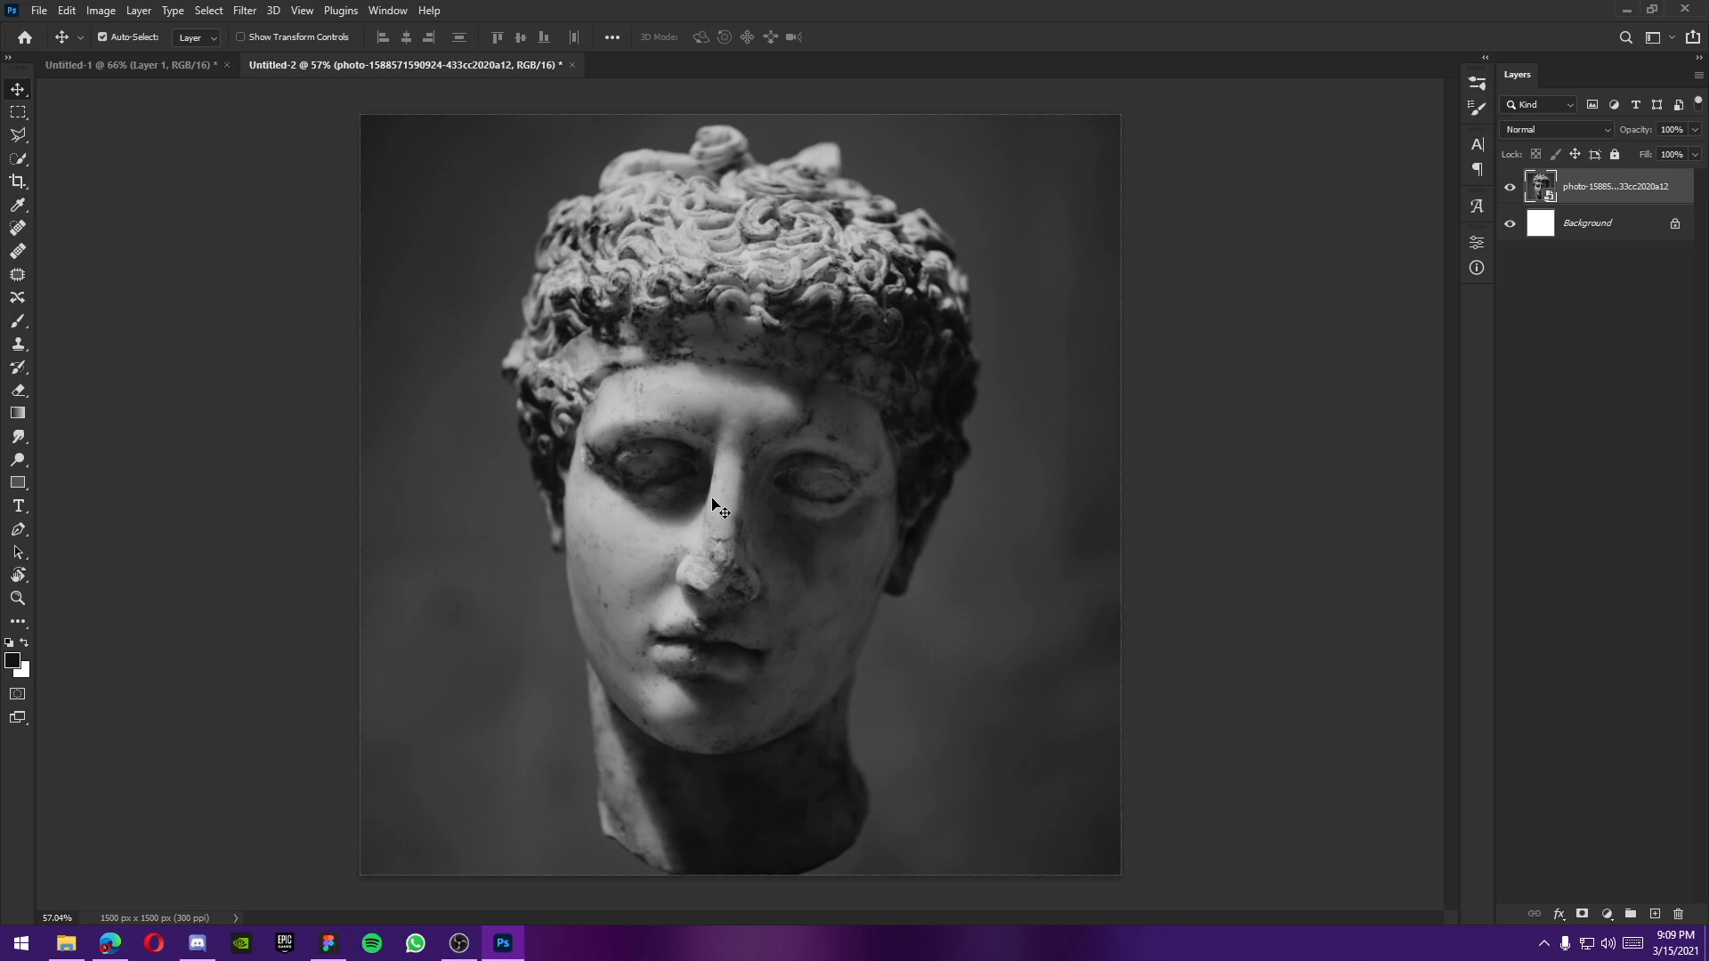
key("ctrl+z")
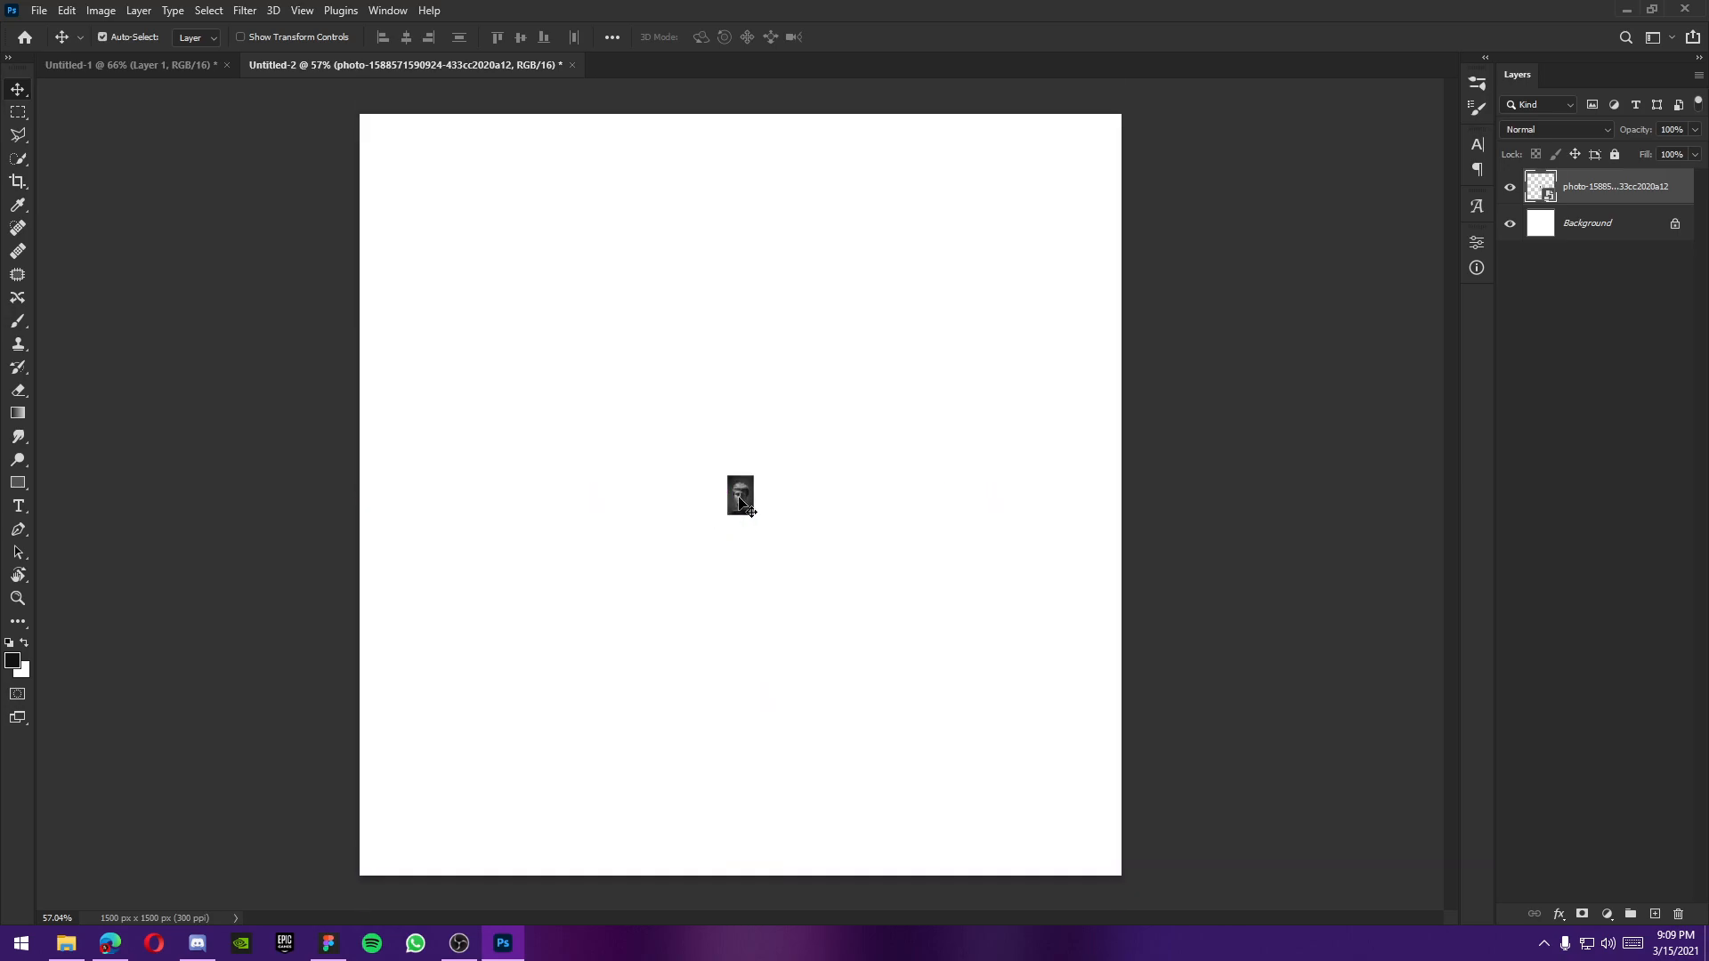
Step: Rasterize the tiny statue photo layer
left_click(763, 529)
scroll(751, 488, "up", 12)
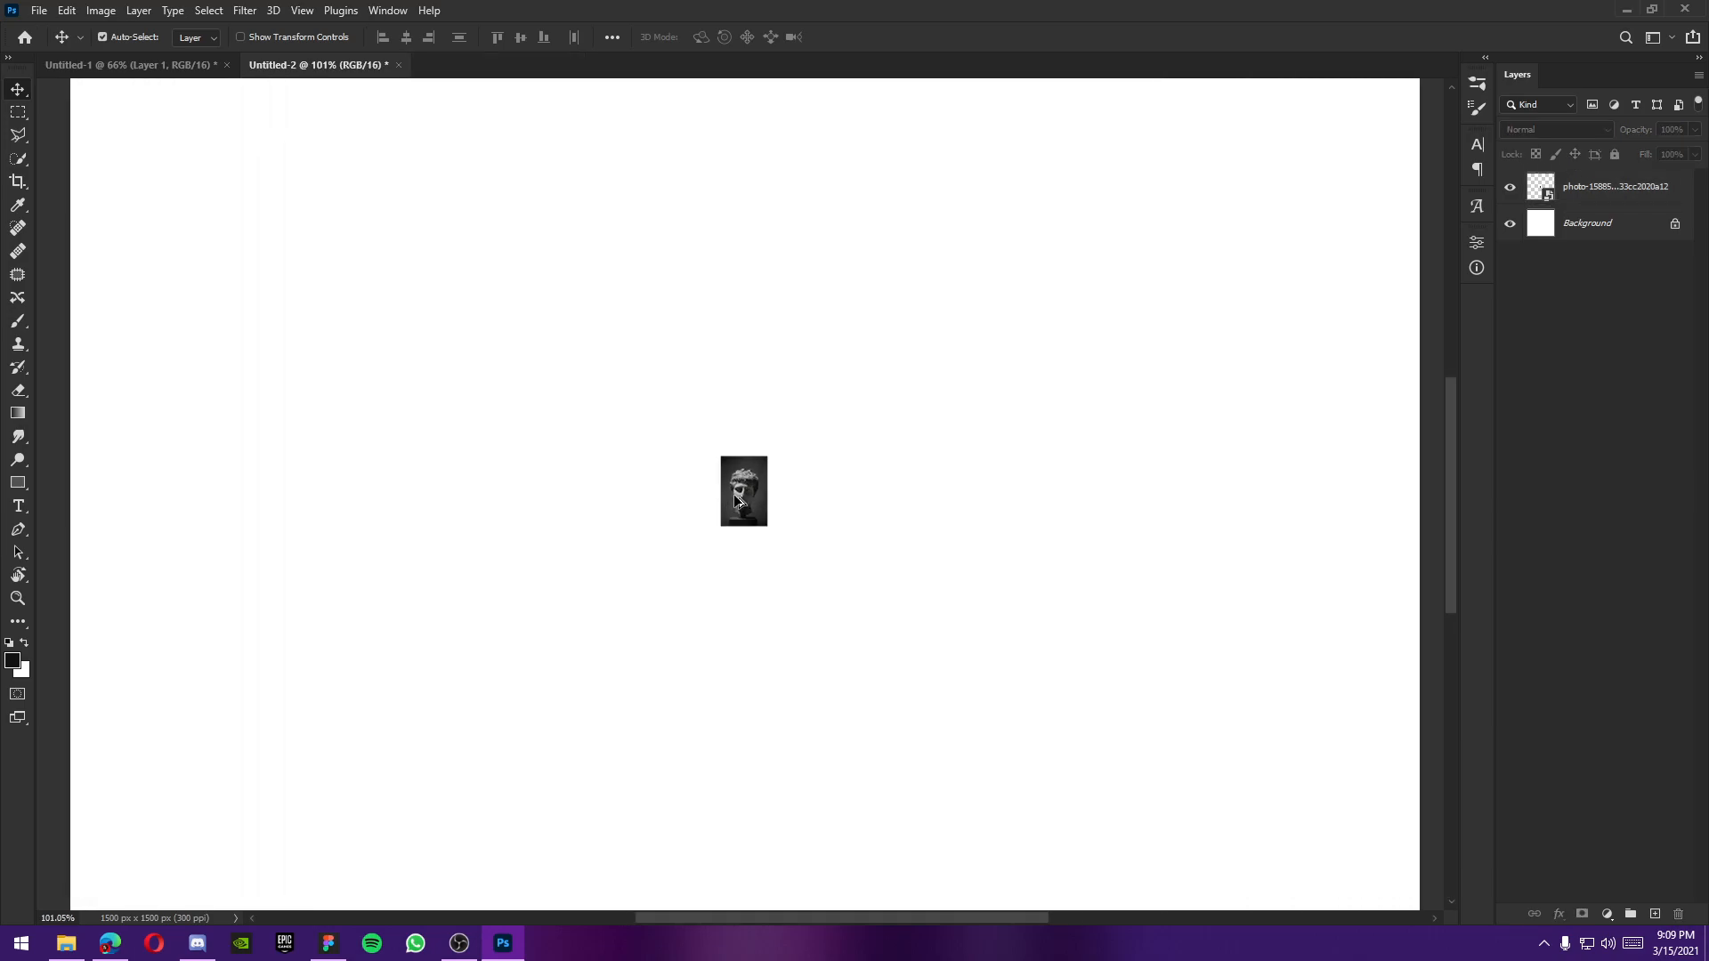
right_click(1592, 184)
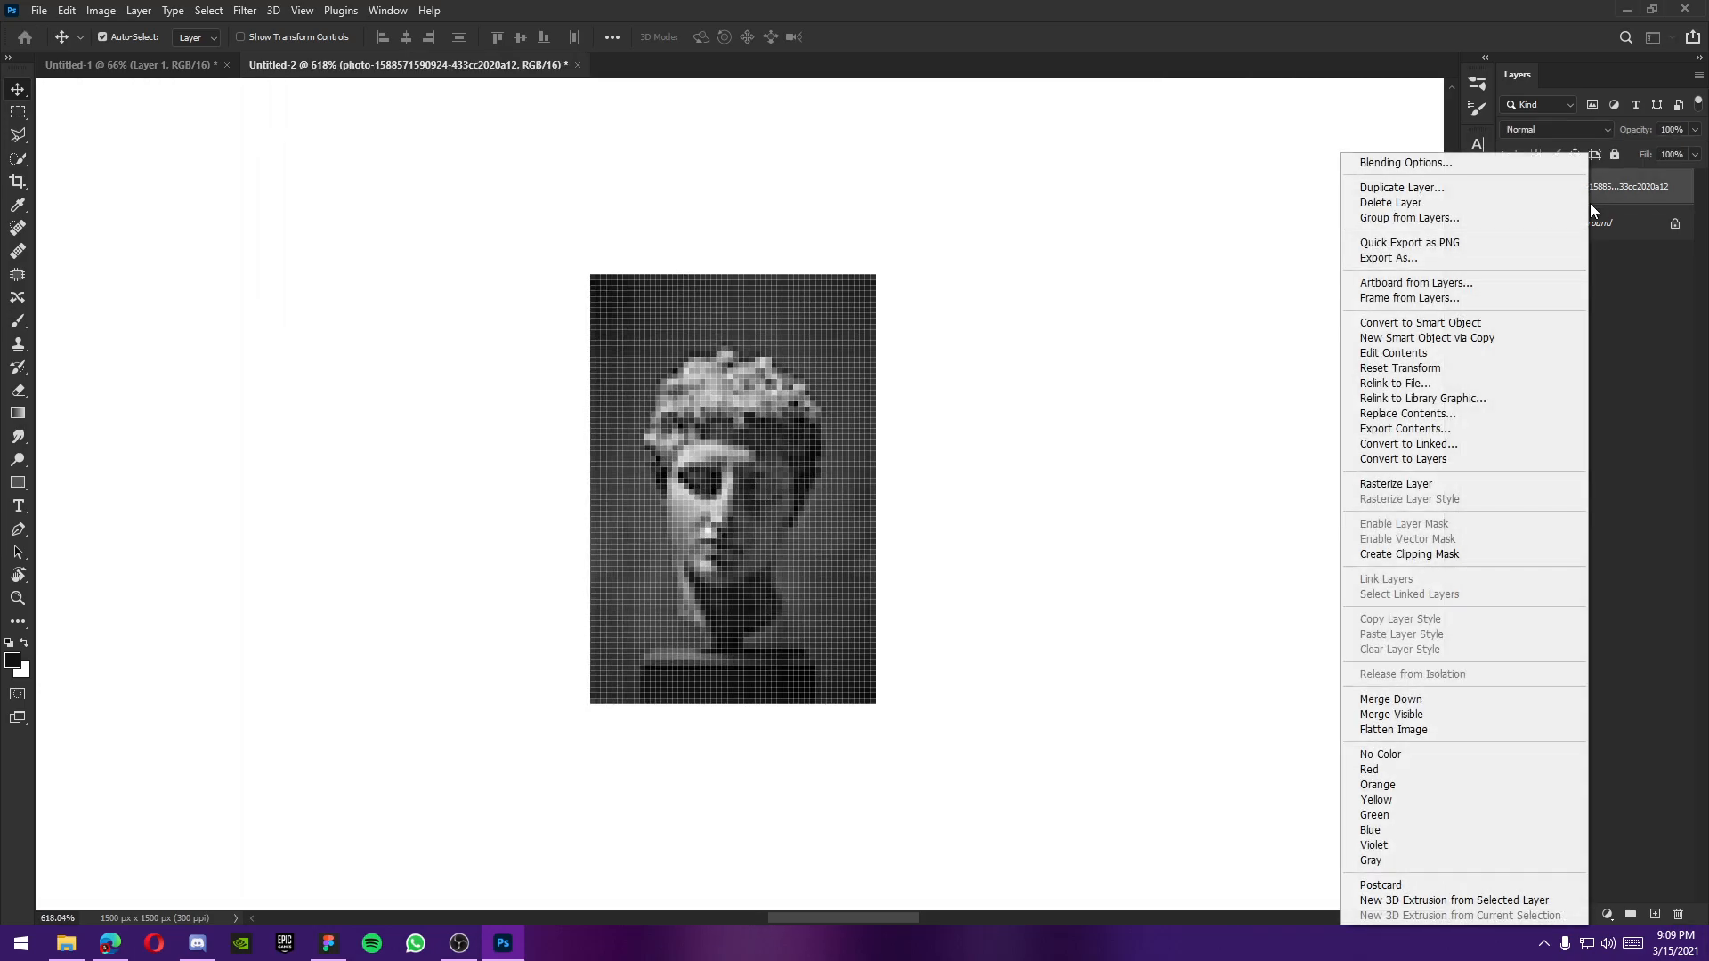
left_click(1461, 487)
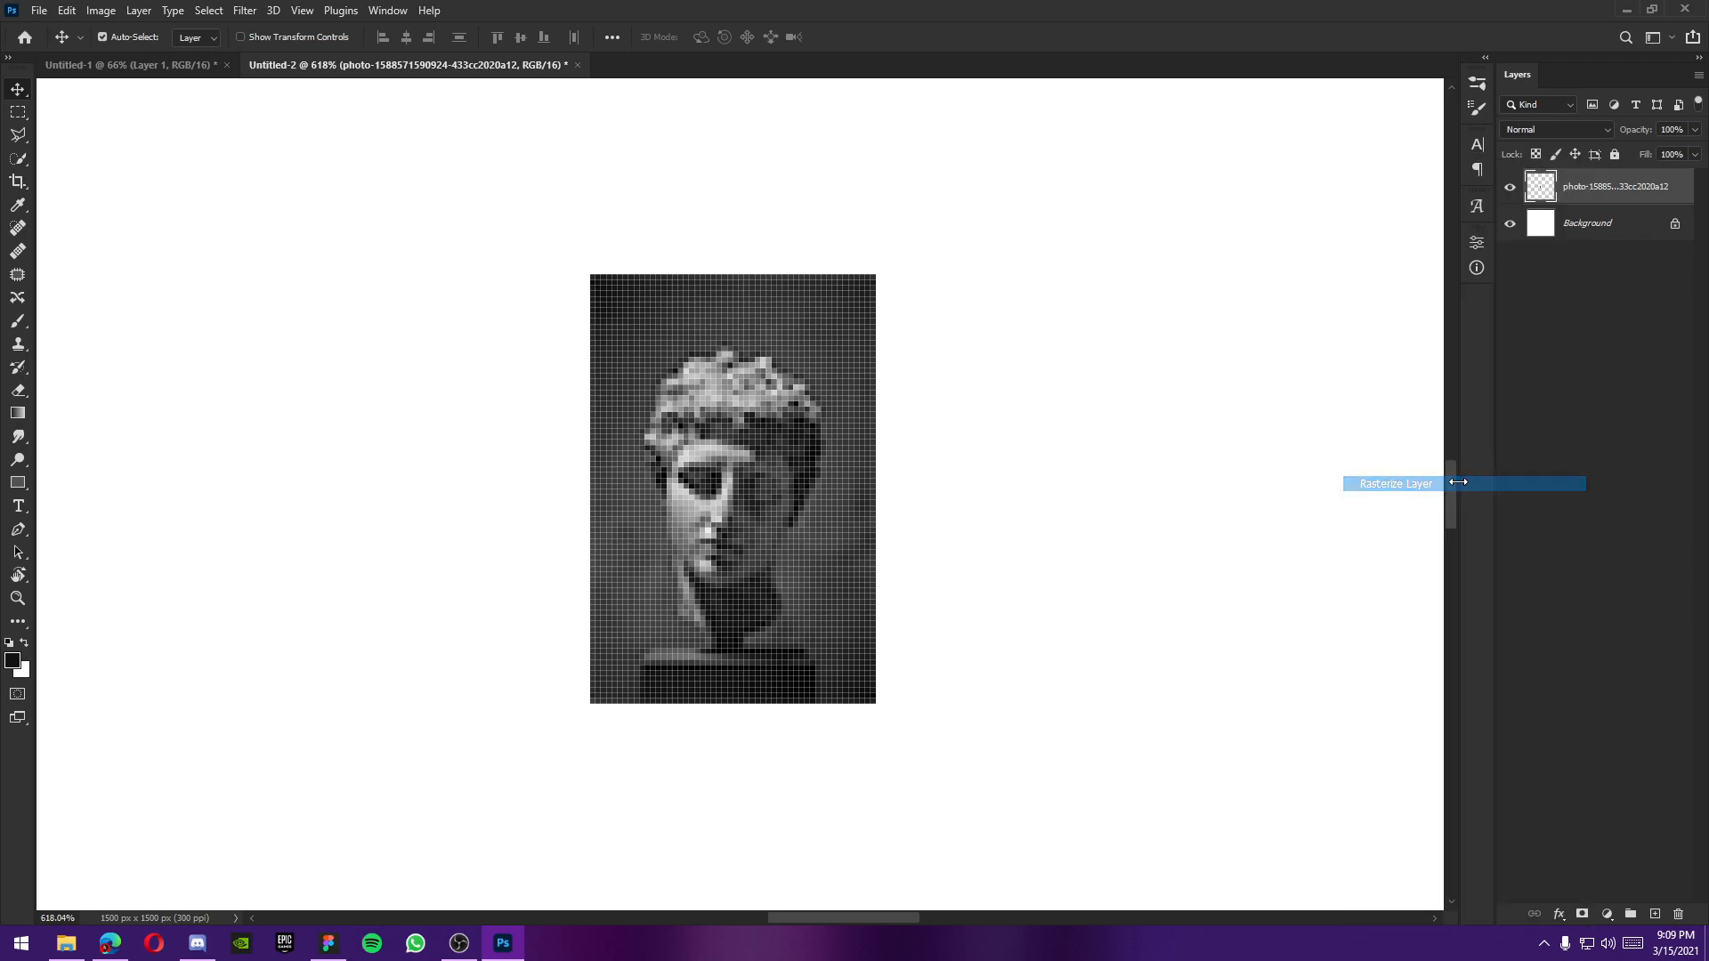
scroll(934, 623, "down", 8)
scroll(940, 626, "down", 5)
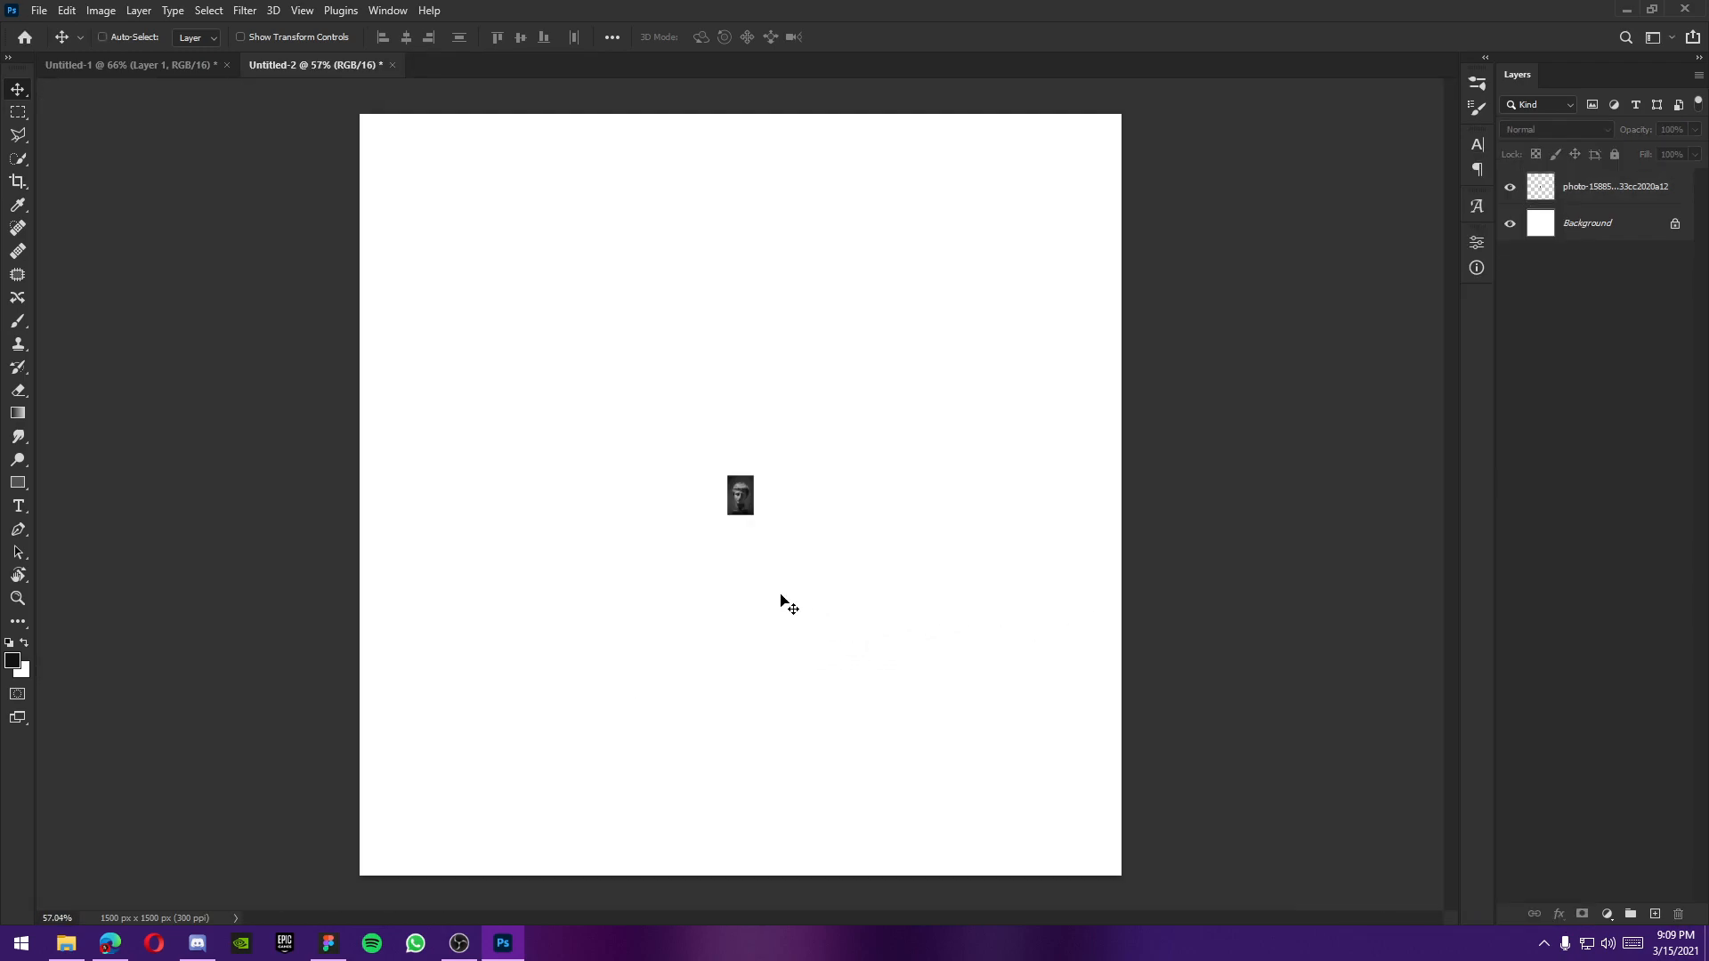
Step: Try enlarging the rasterized statue layer from its centre to the canvas width, inspect its sharpness, and undo the scaling
left_click(1582, 198)
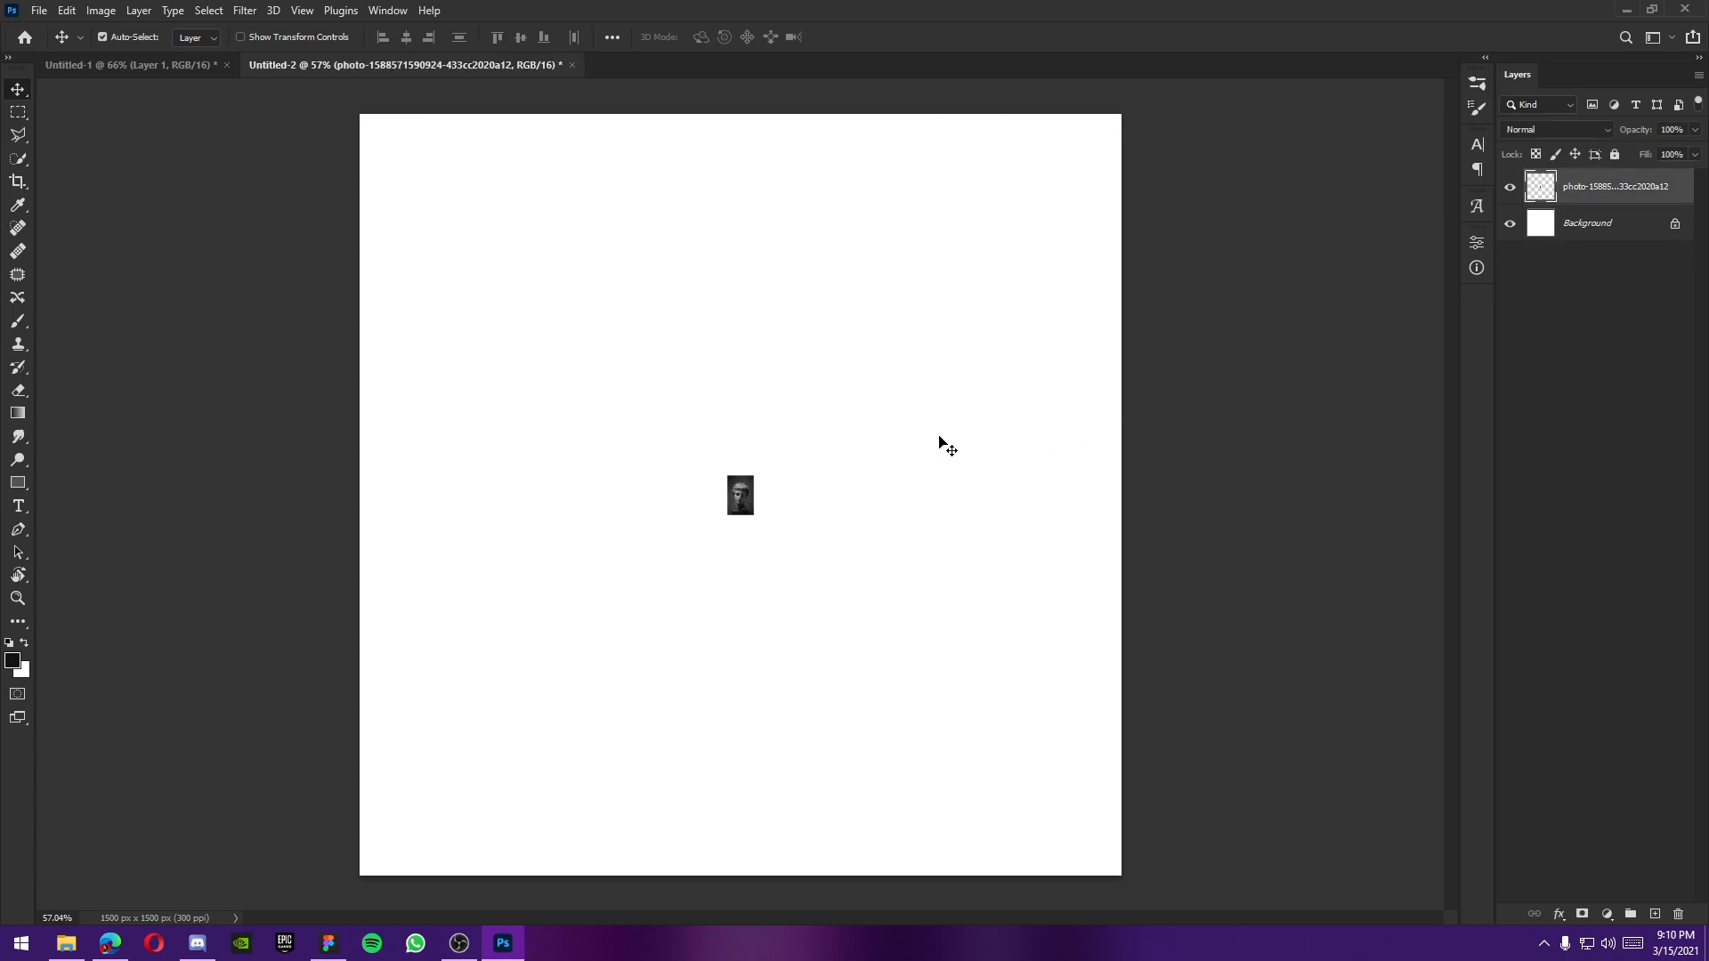
key("ctrl+t")
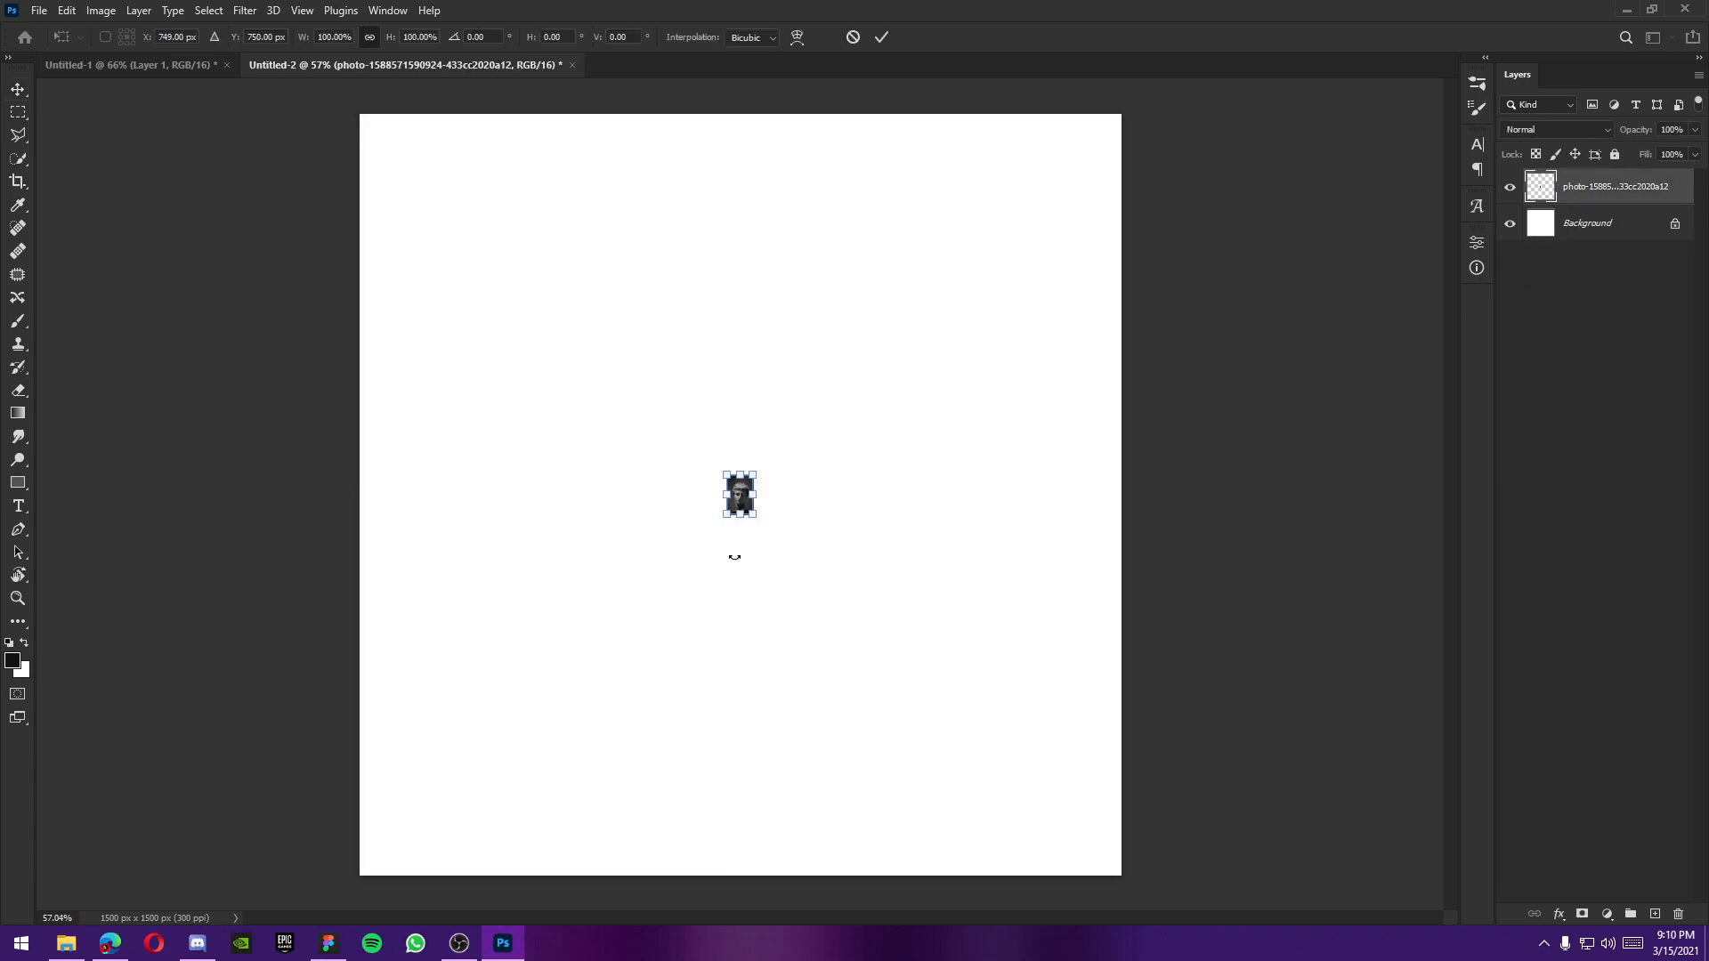
left_click(784, 520)
key("Return")
scroll(757, 498, "up", 8)
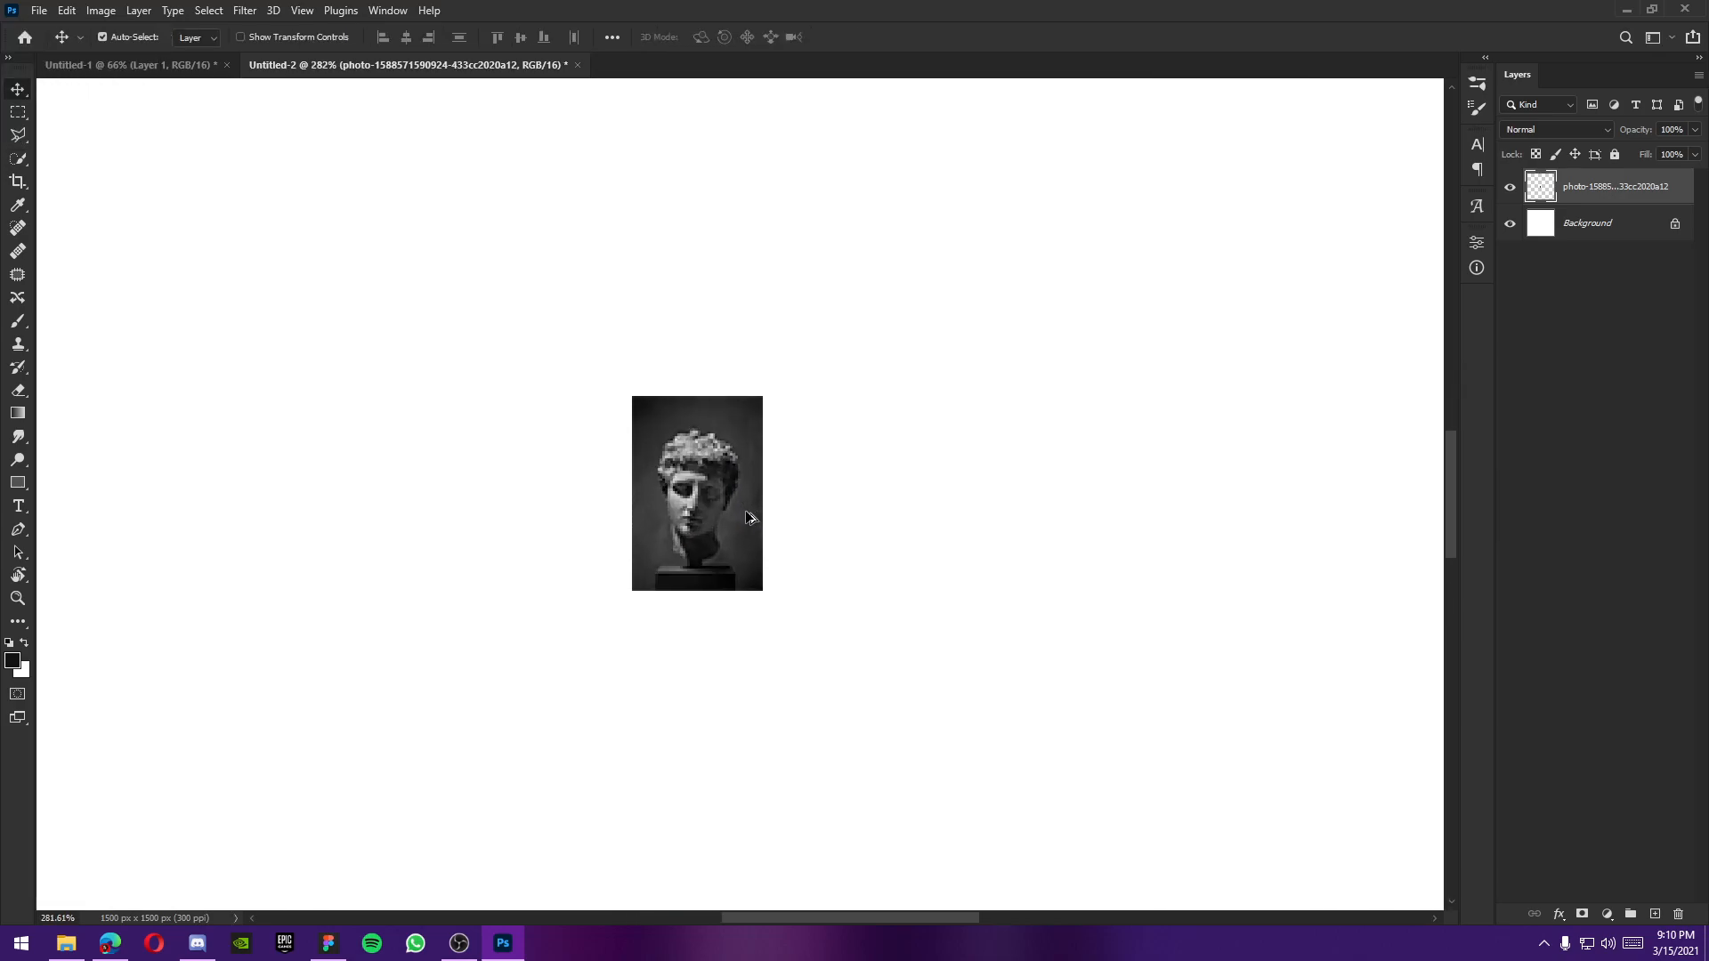
scroll(794, 650, "down", 8)
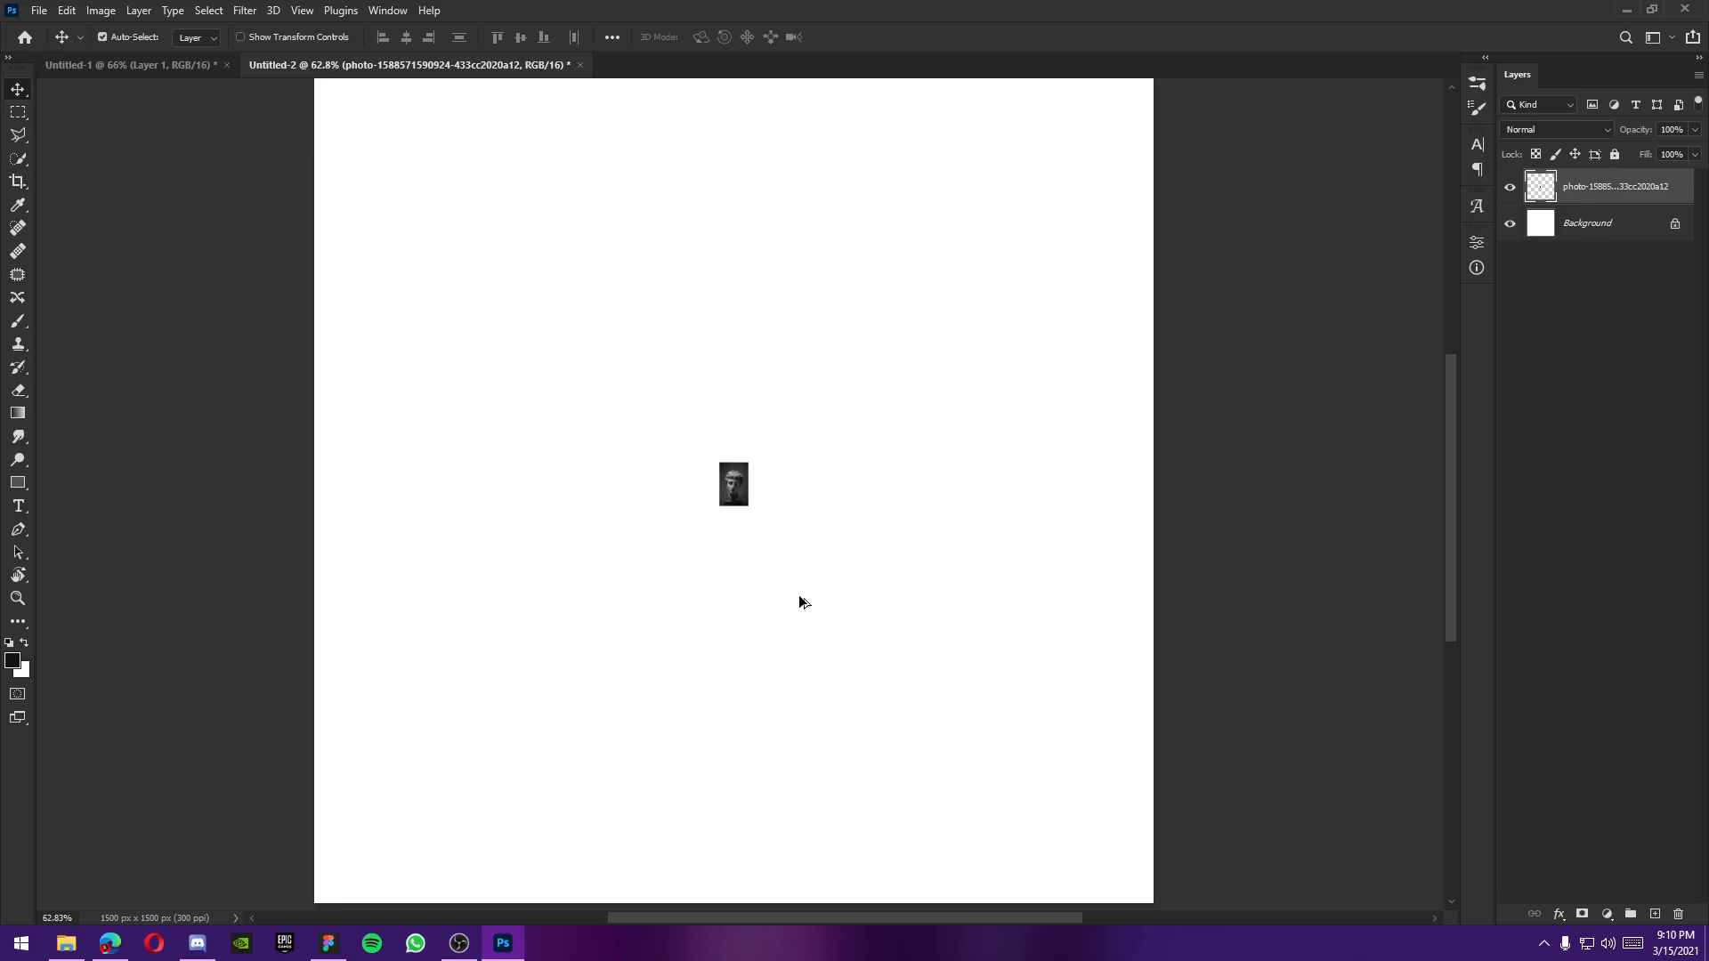
key("ctrl+t")
left_click_drag(748, 484, 1151, 484)
key("Return")
scroll(941, 574, "down", 2)
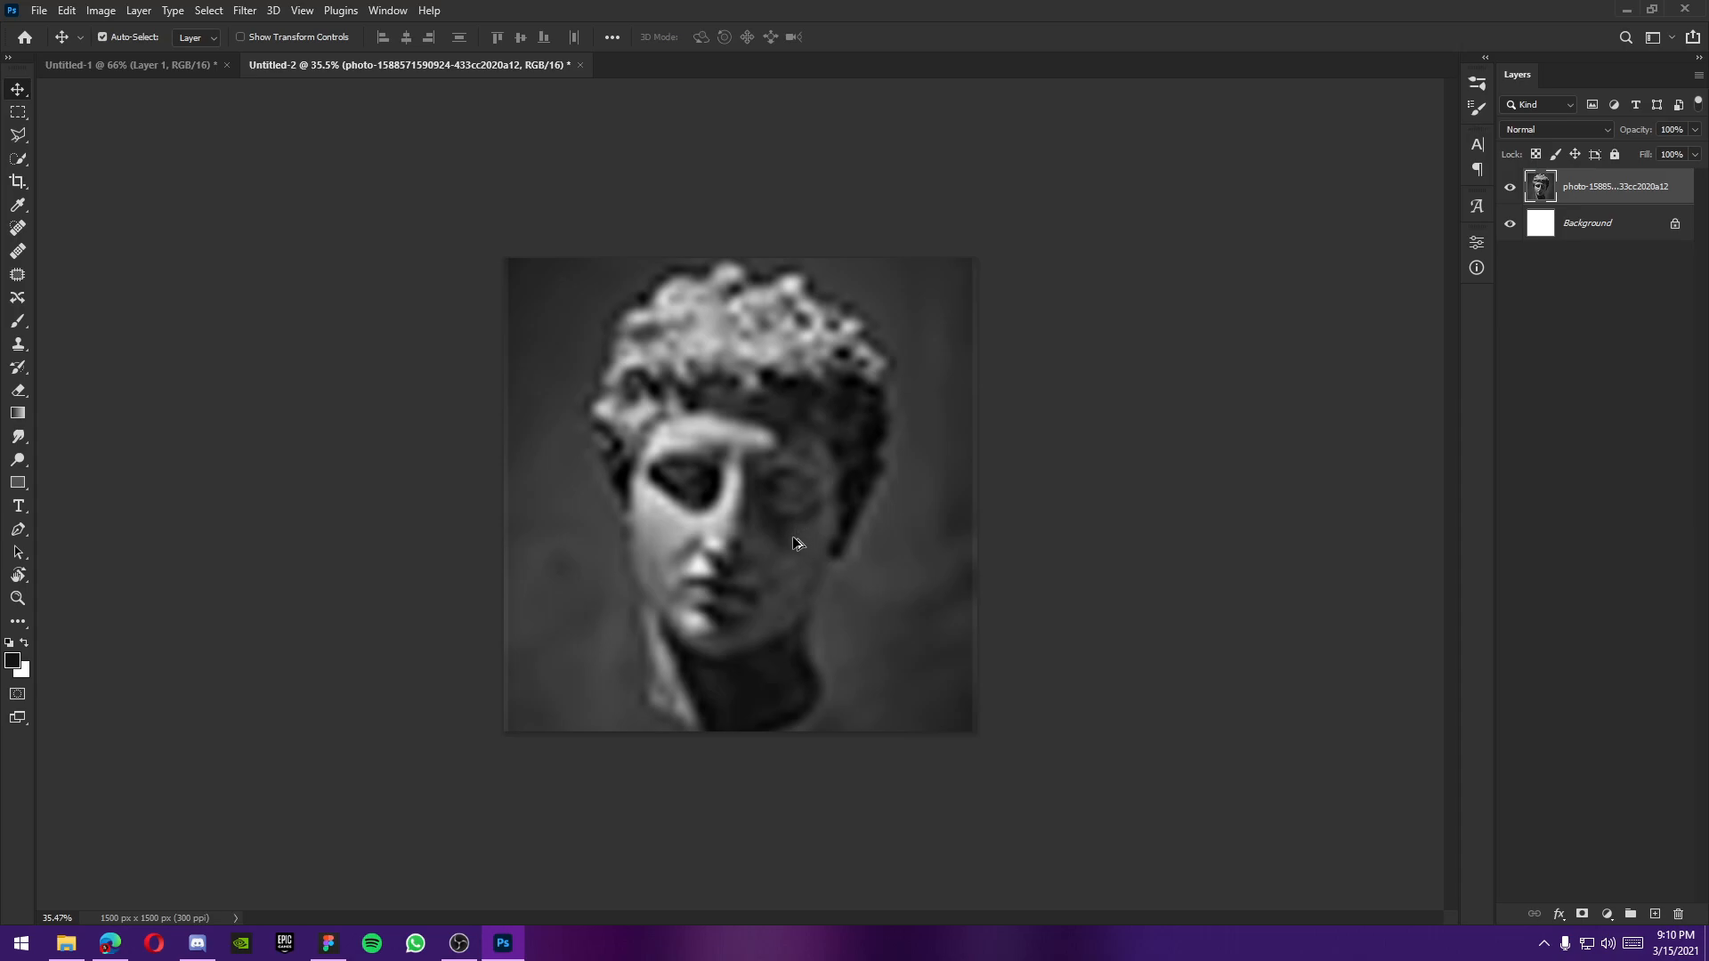
scroll(807, 506, "up", 1)
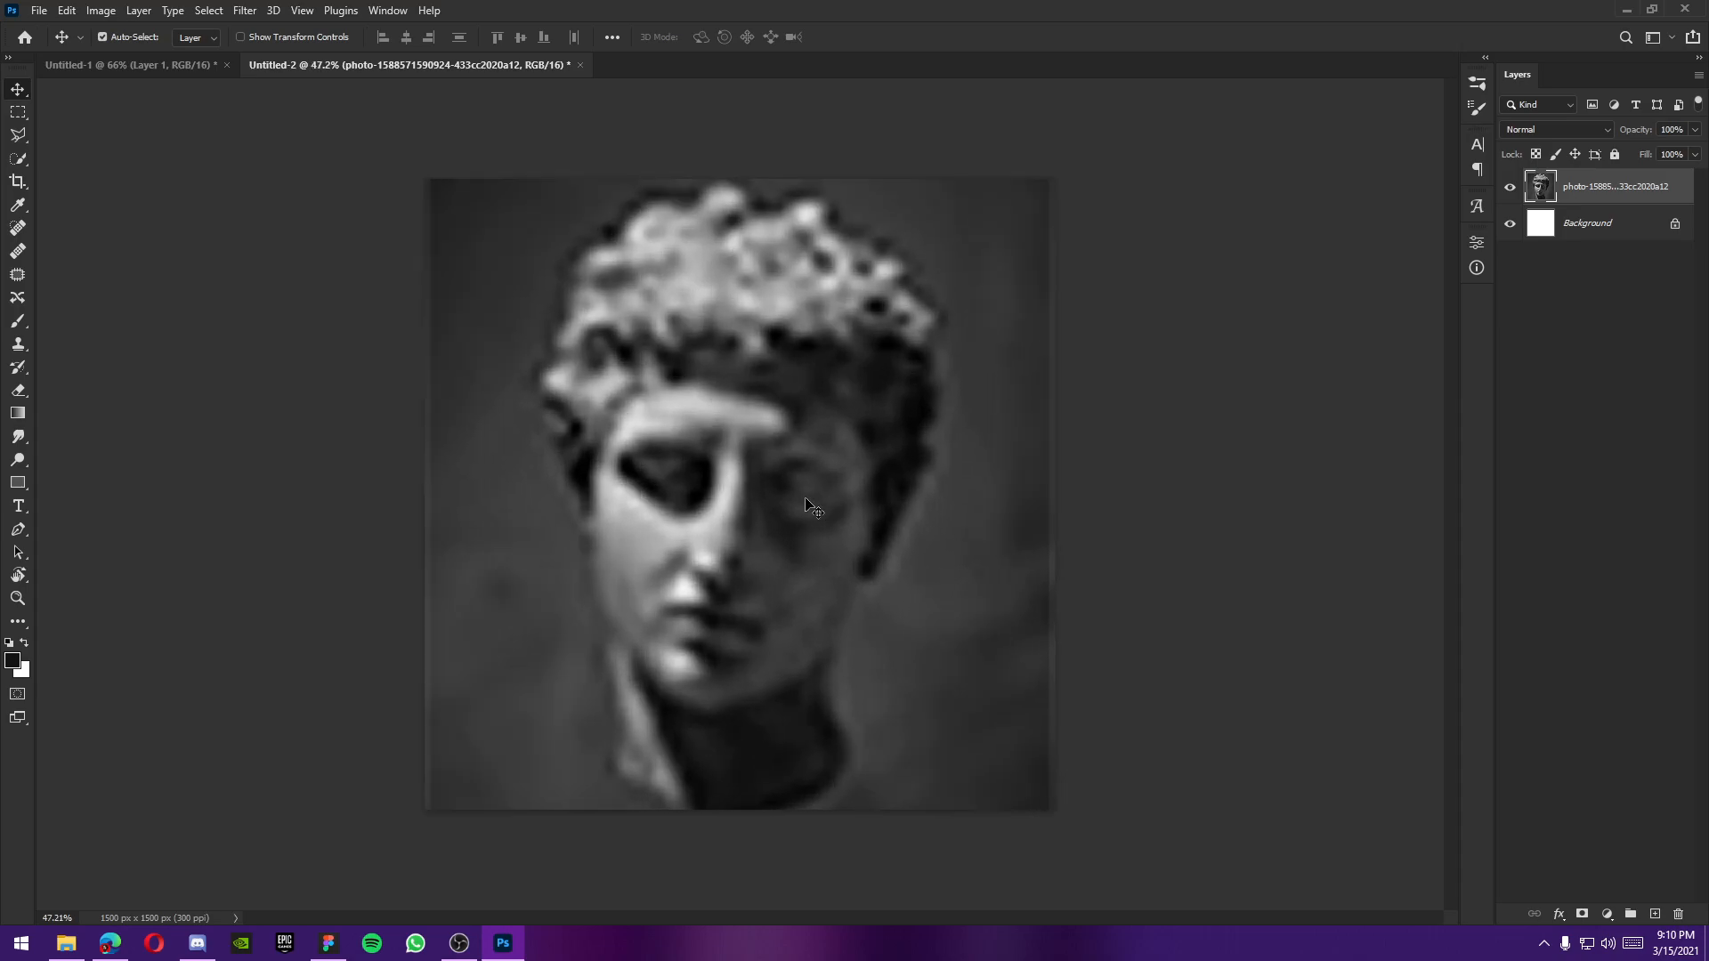
key("ctrl+z")
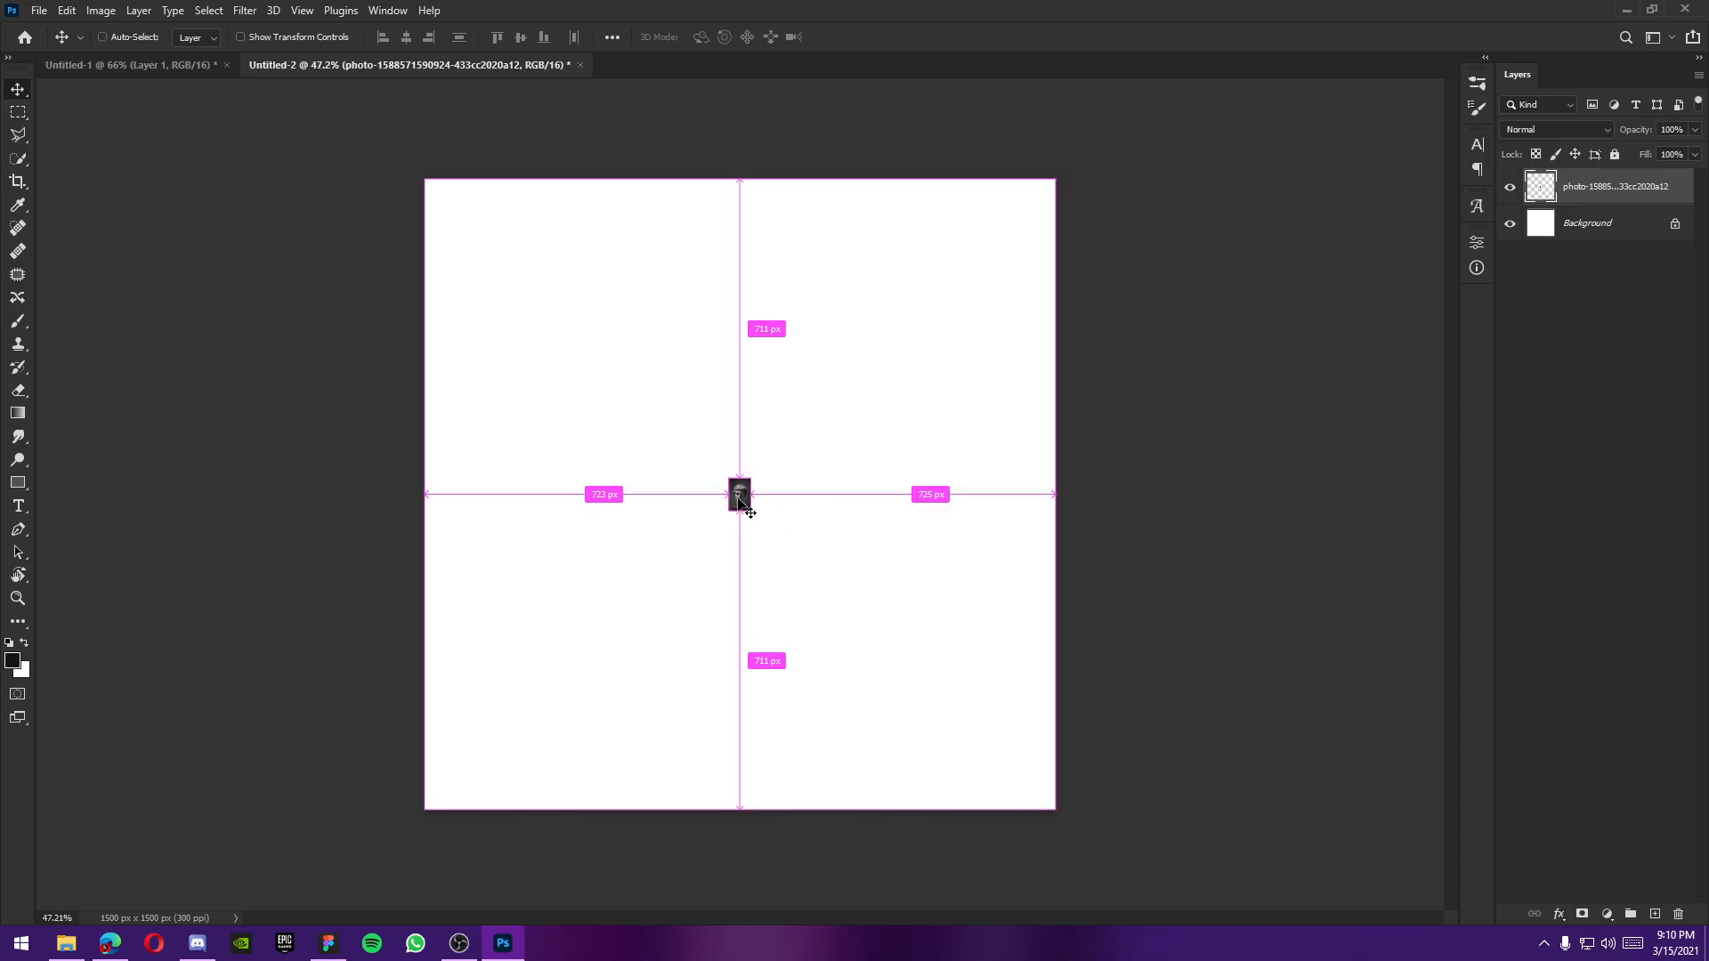
left_click(804, 534)
scroll(748, 490, "up", 9)
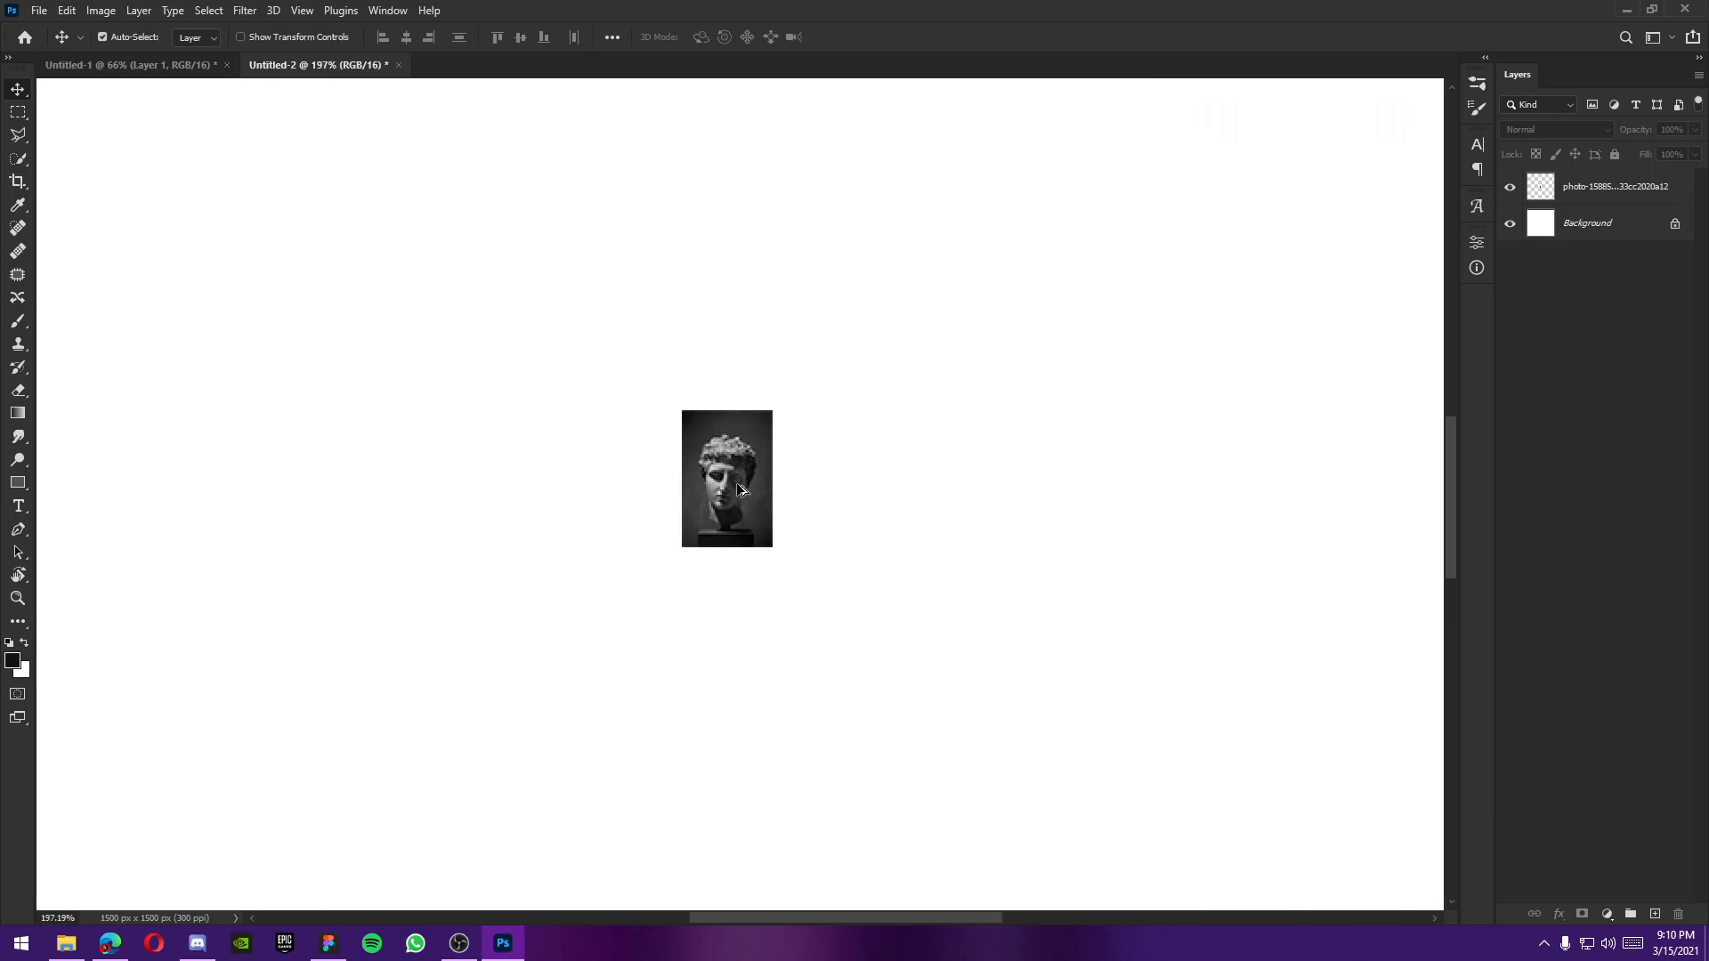
scroll(719, 461, "up", 2)
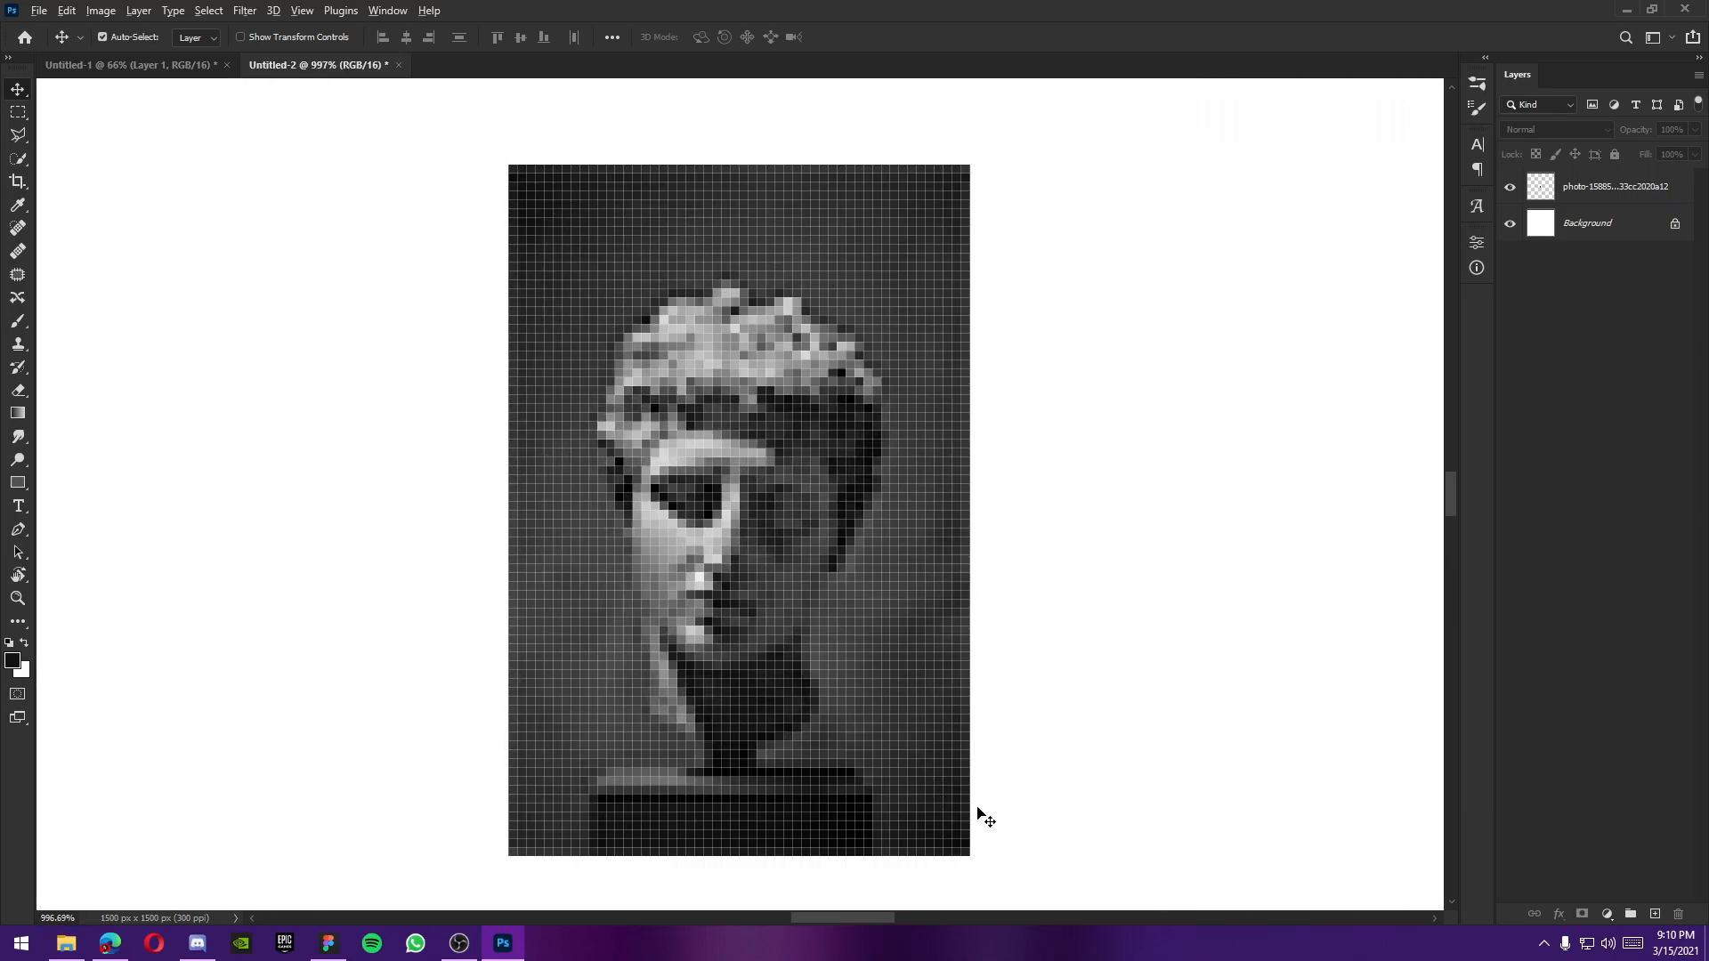
scroll(981, 816, "down", 5)
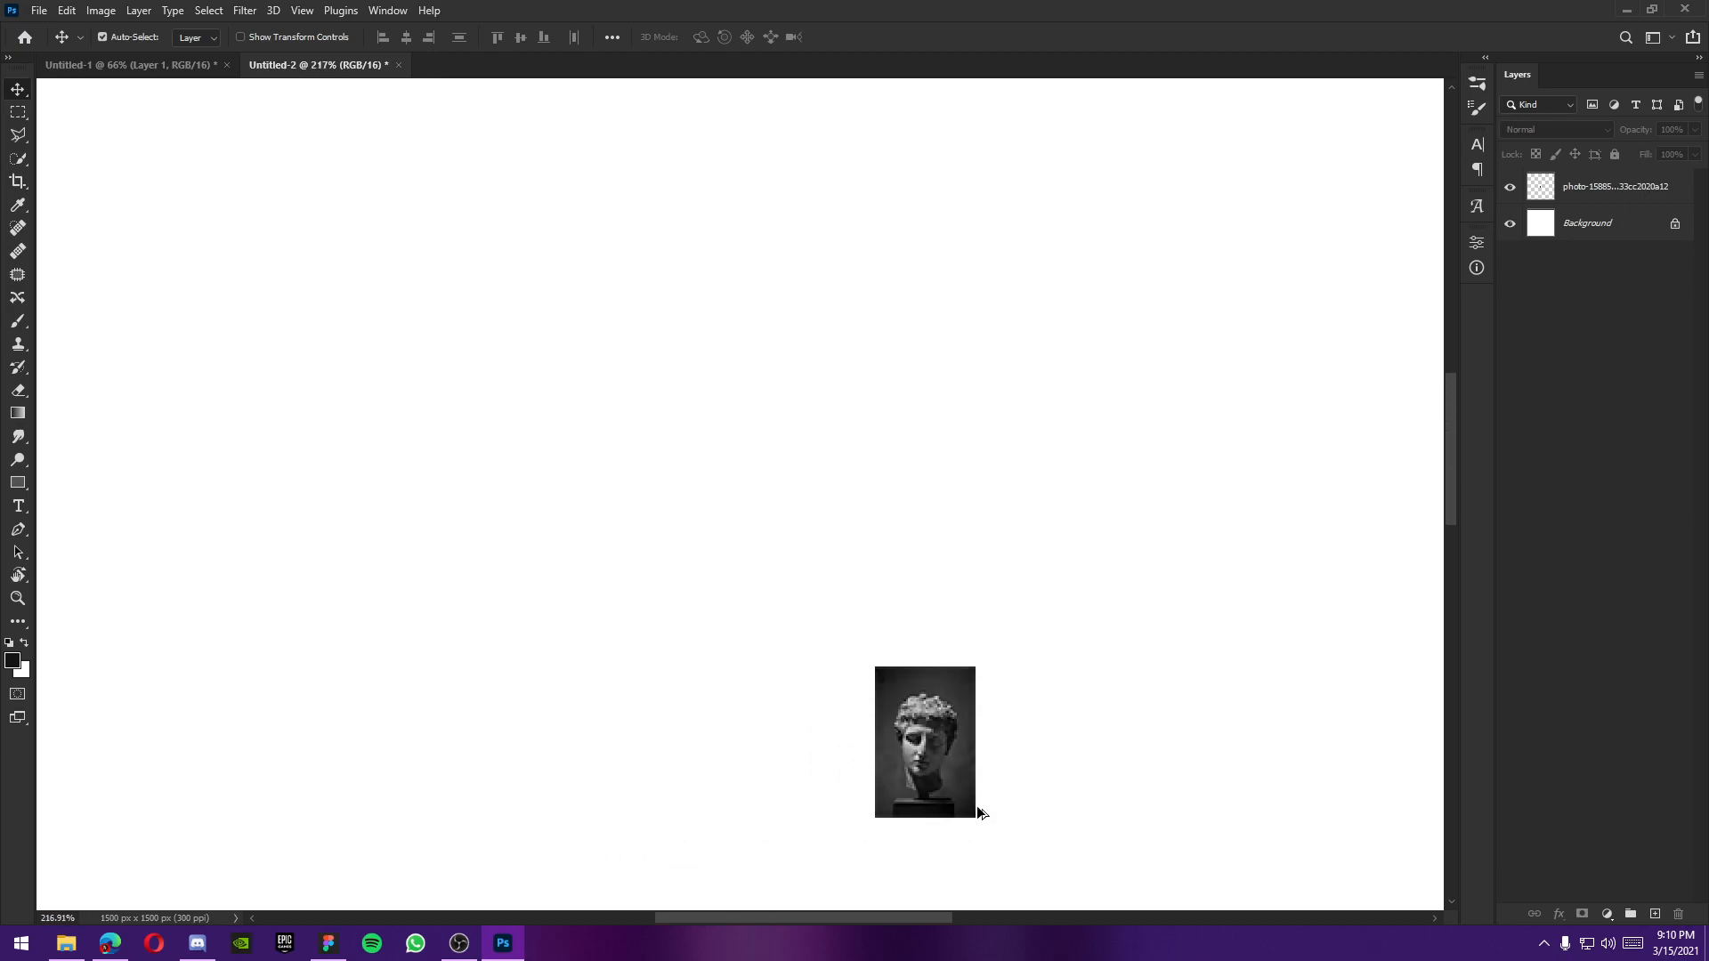
scroll(926, 825, "down", 4)
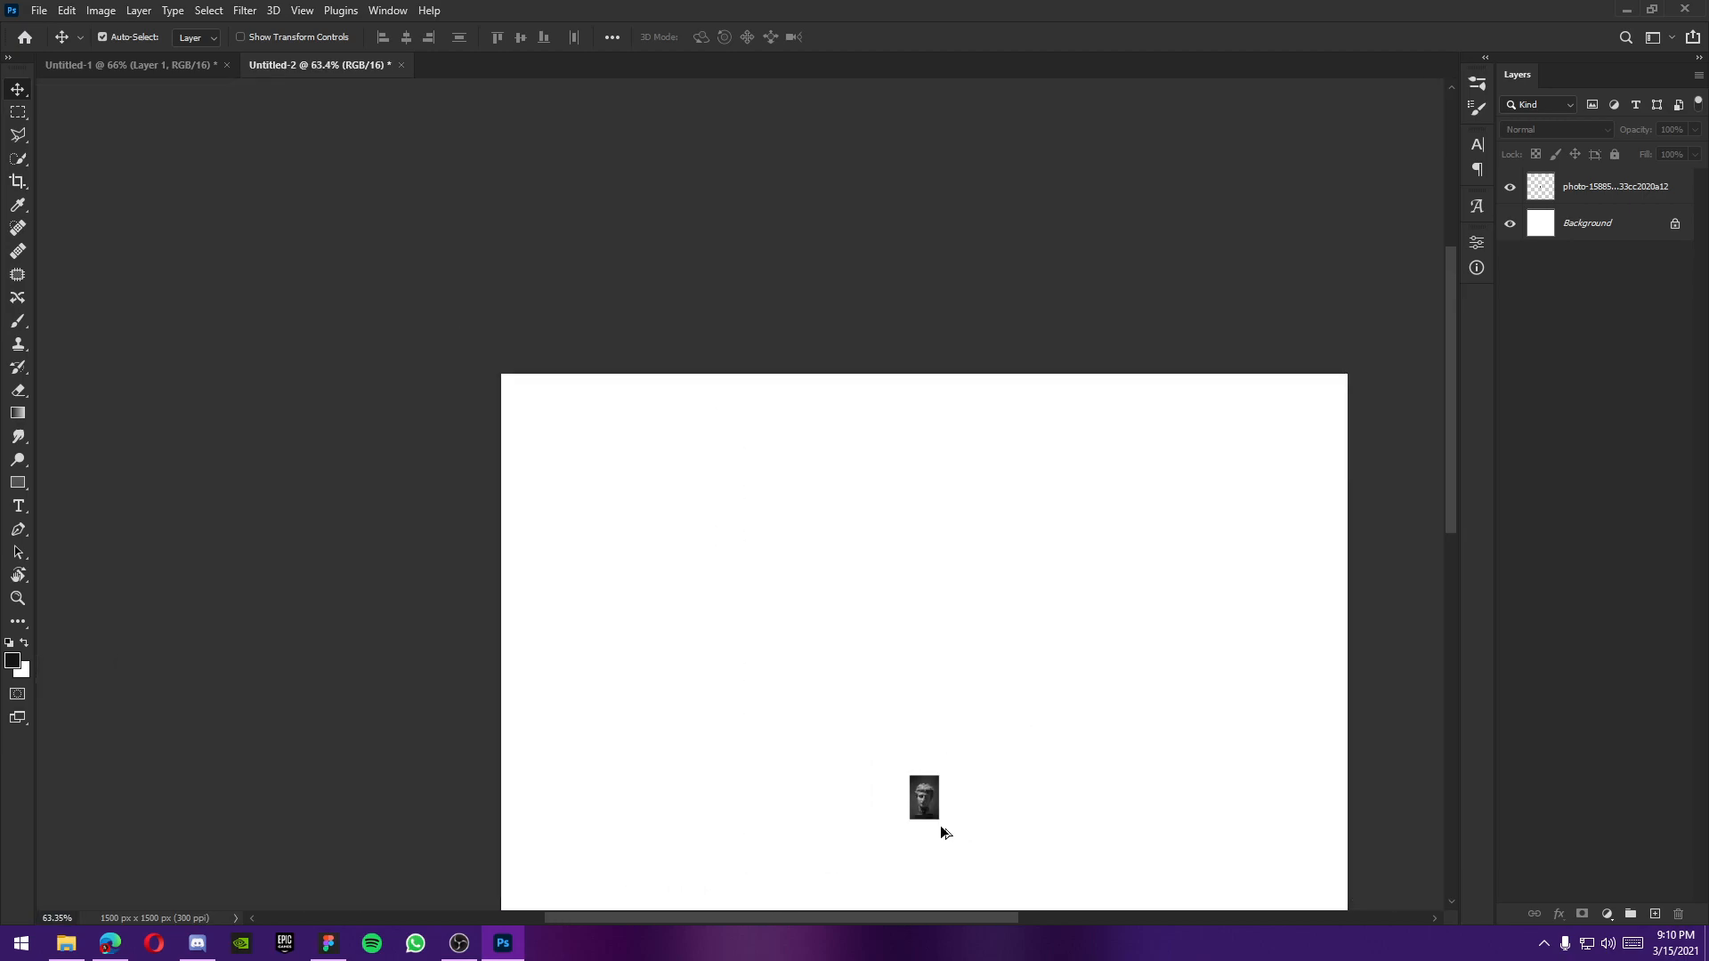
Step: Delete the tiny rasterized statue photo layer
left_click_drag(1000, 839, 855, 500)
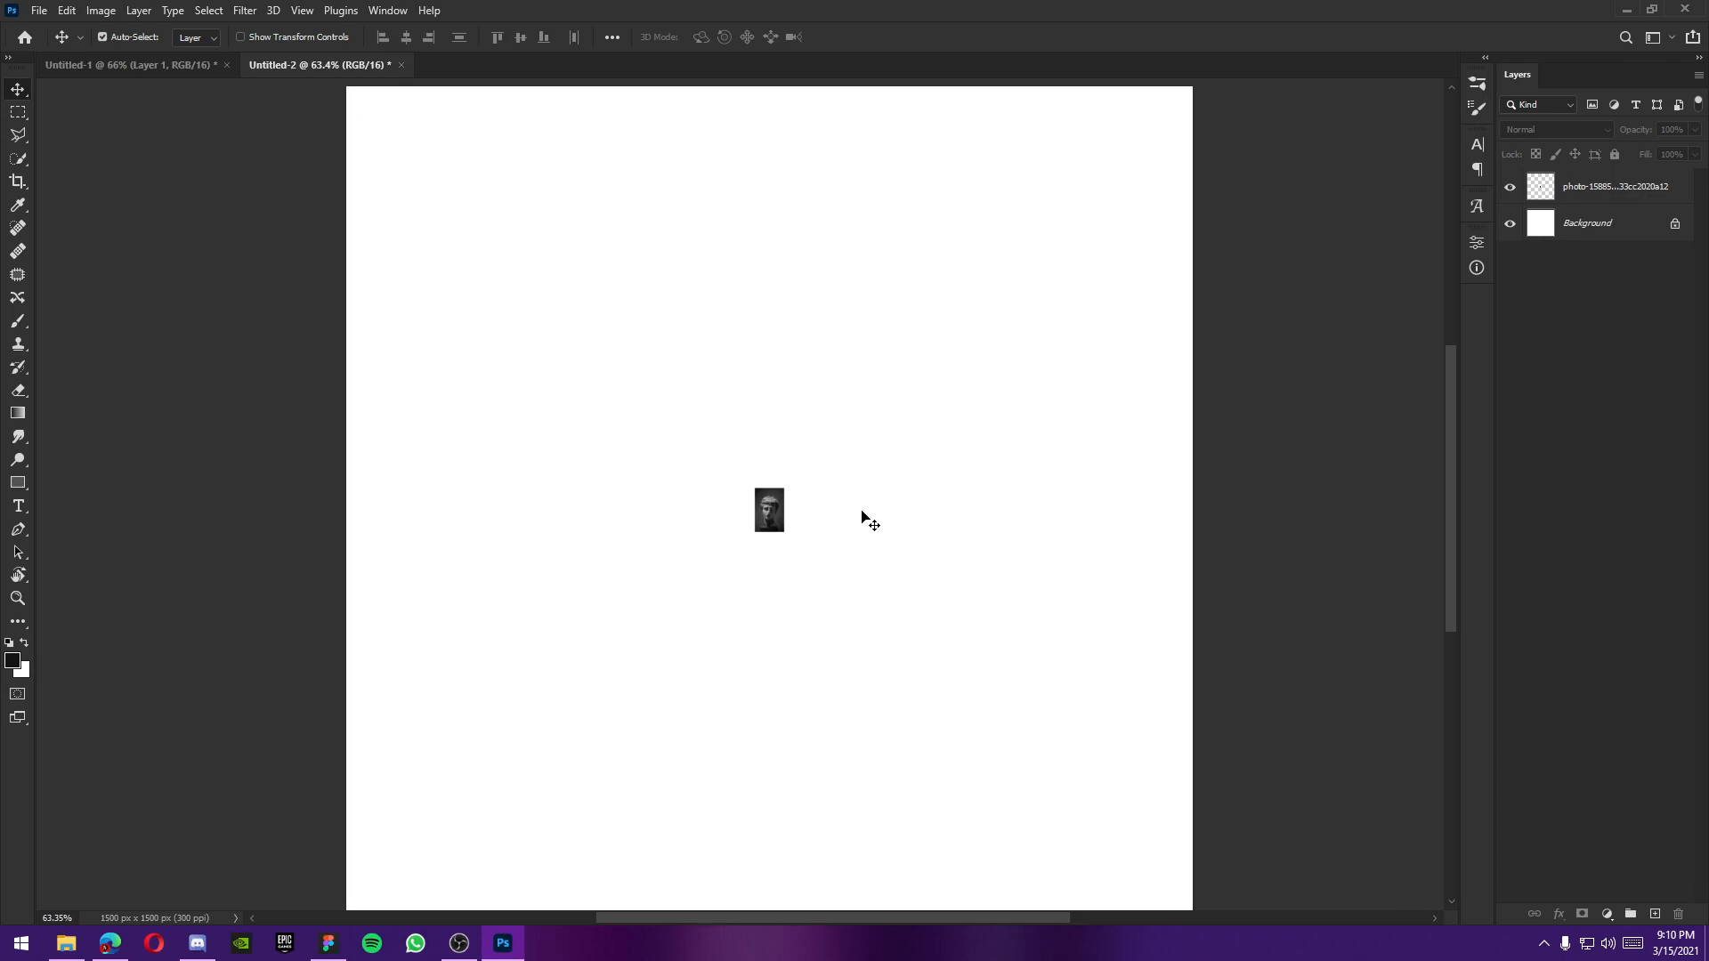
scroll(860, 510, "down", 1)
scroll(755, 501, "up", 1)
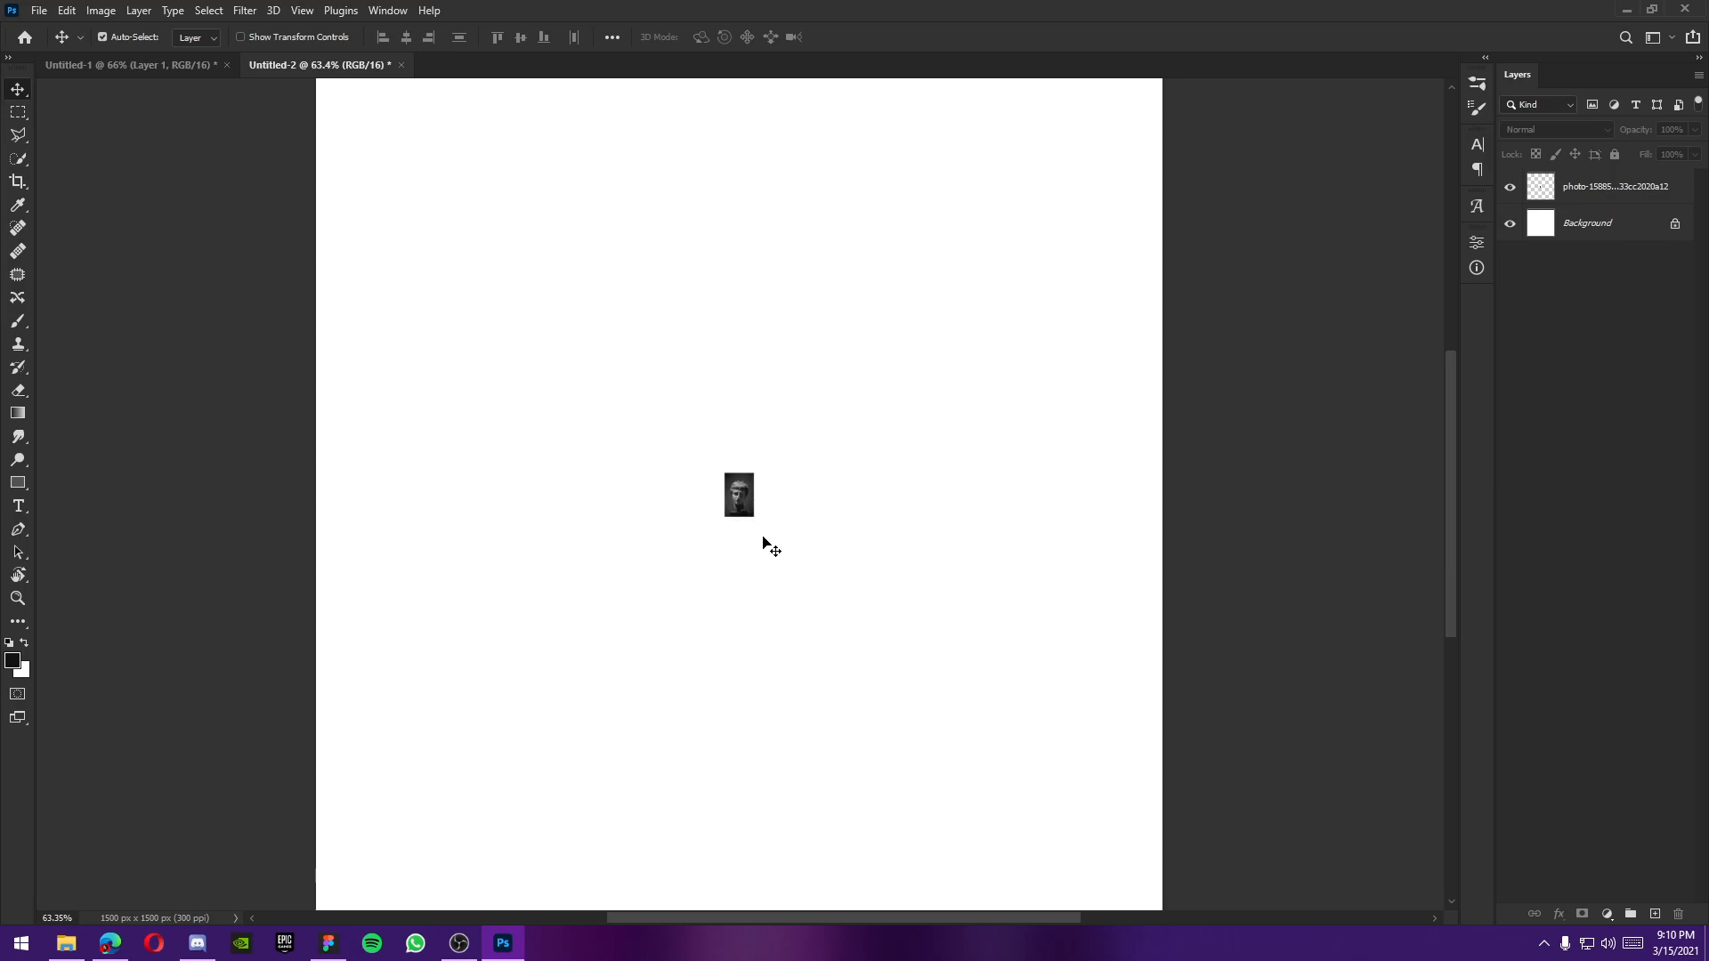
left_click(1600, 190)
key("Delete")
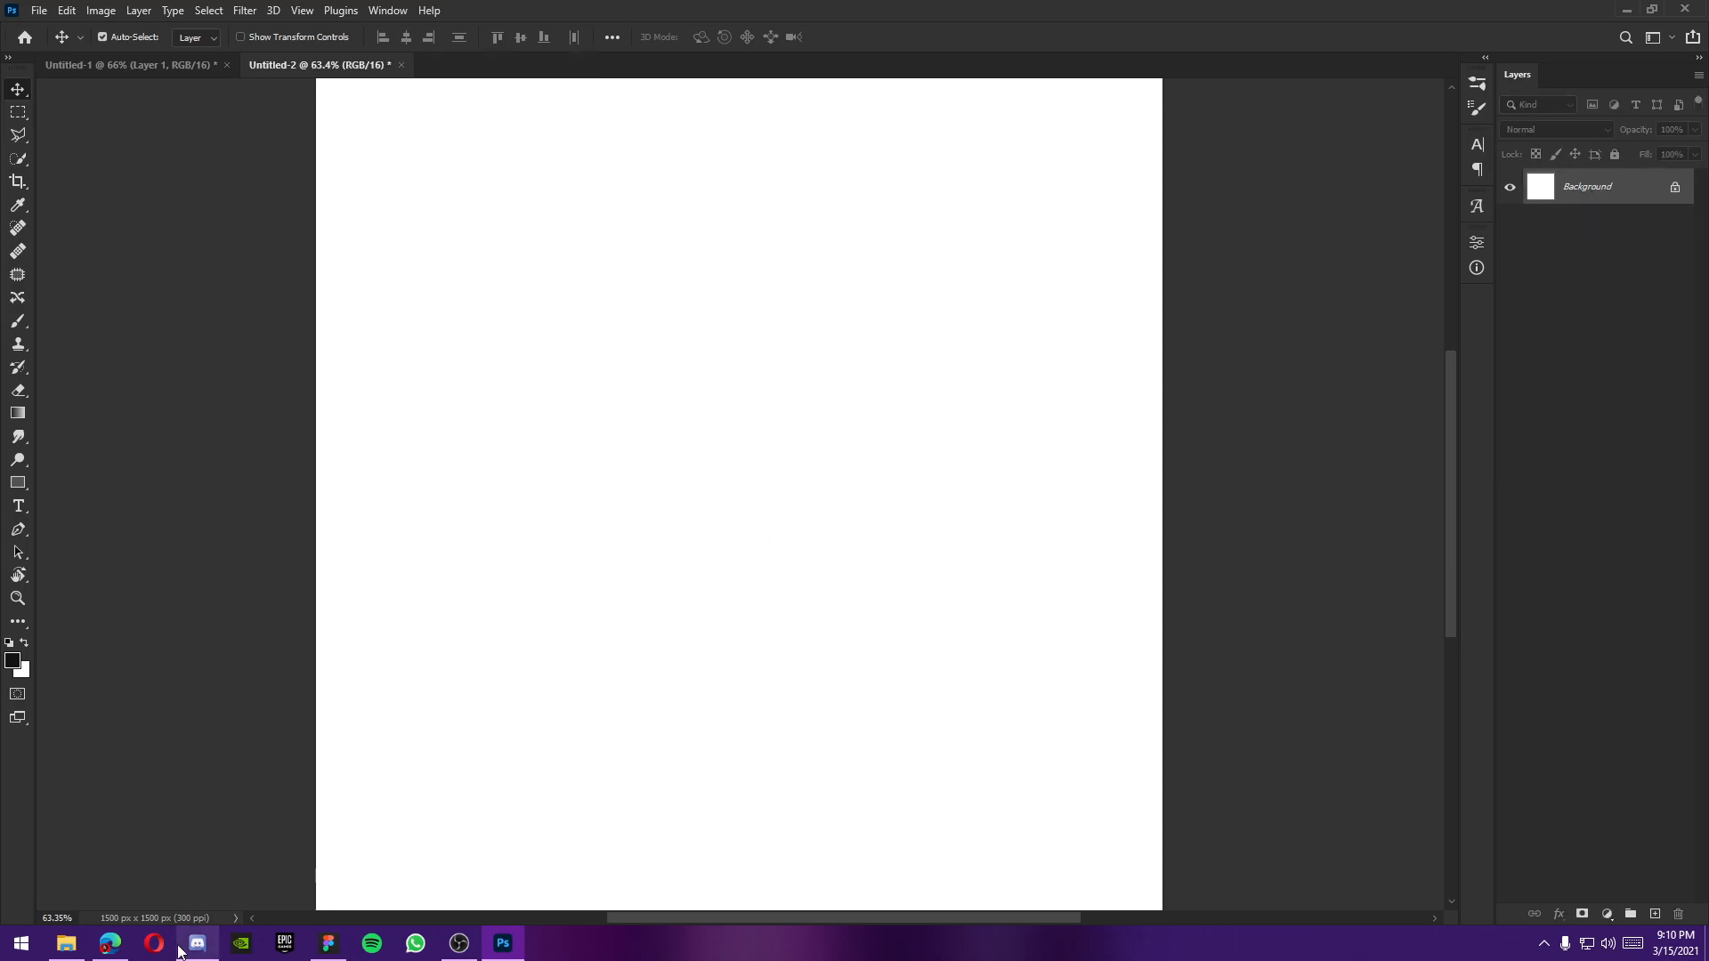
Step: Place the statue head photo from the file folder onto the blank canvas again and fit the document to the view
left_click(66, 942)
left_click_drag(784, 276, 679, 591)
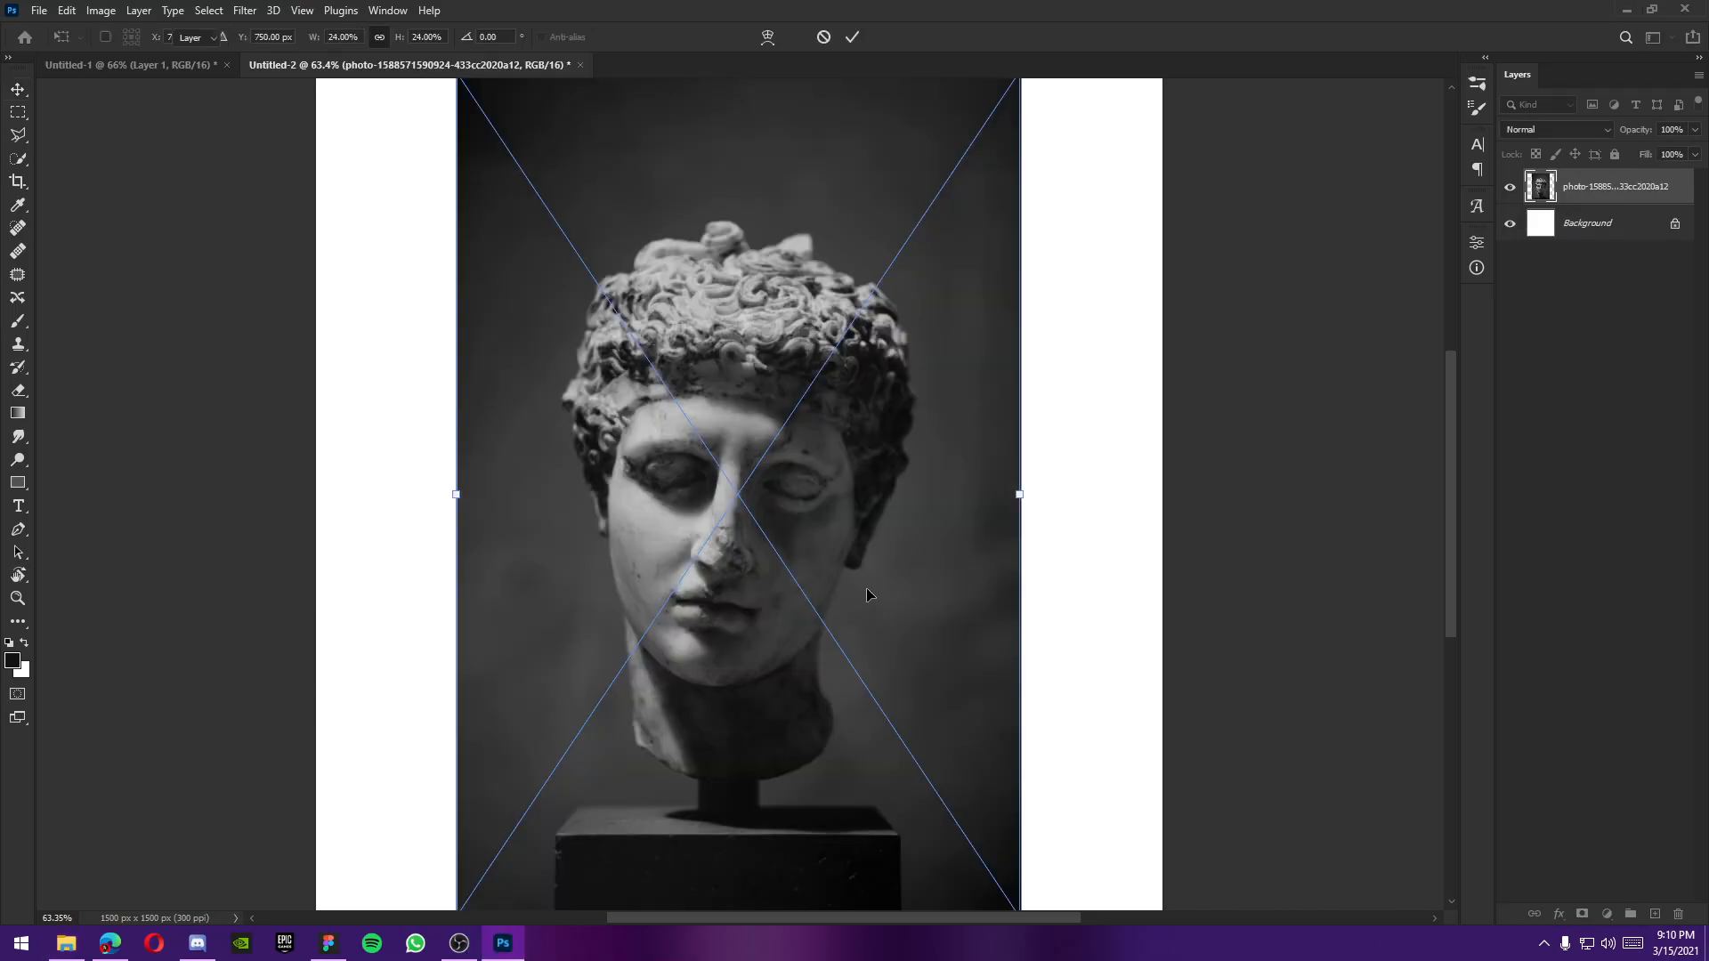
key("Return")
key("ctrl+0")
Step: Enlarge the placed statue photo slightly around its centre and nudge it up a little
key("ctrl+t")
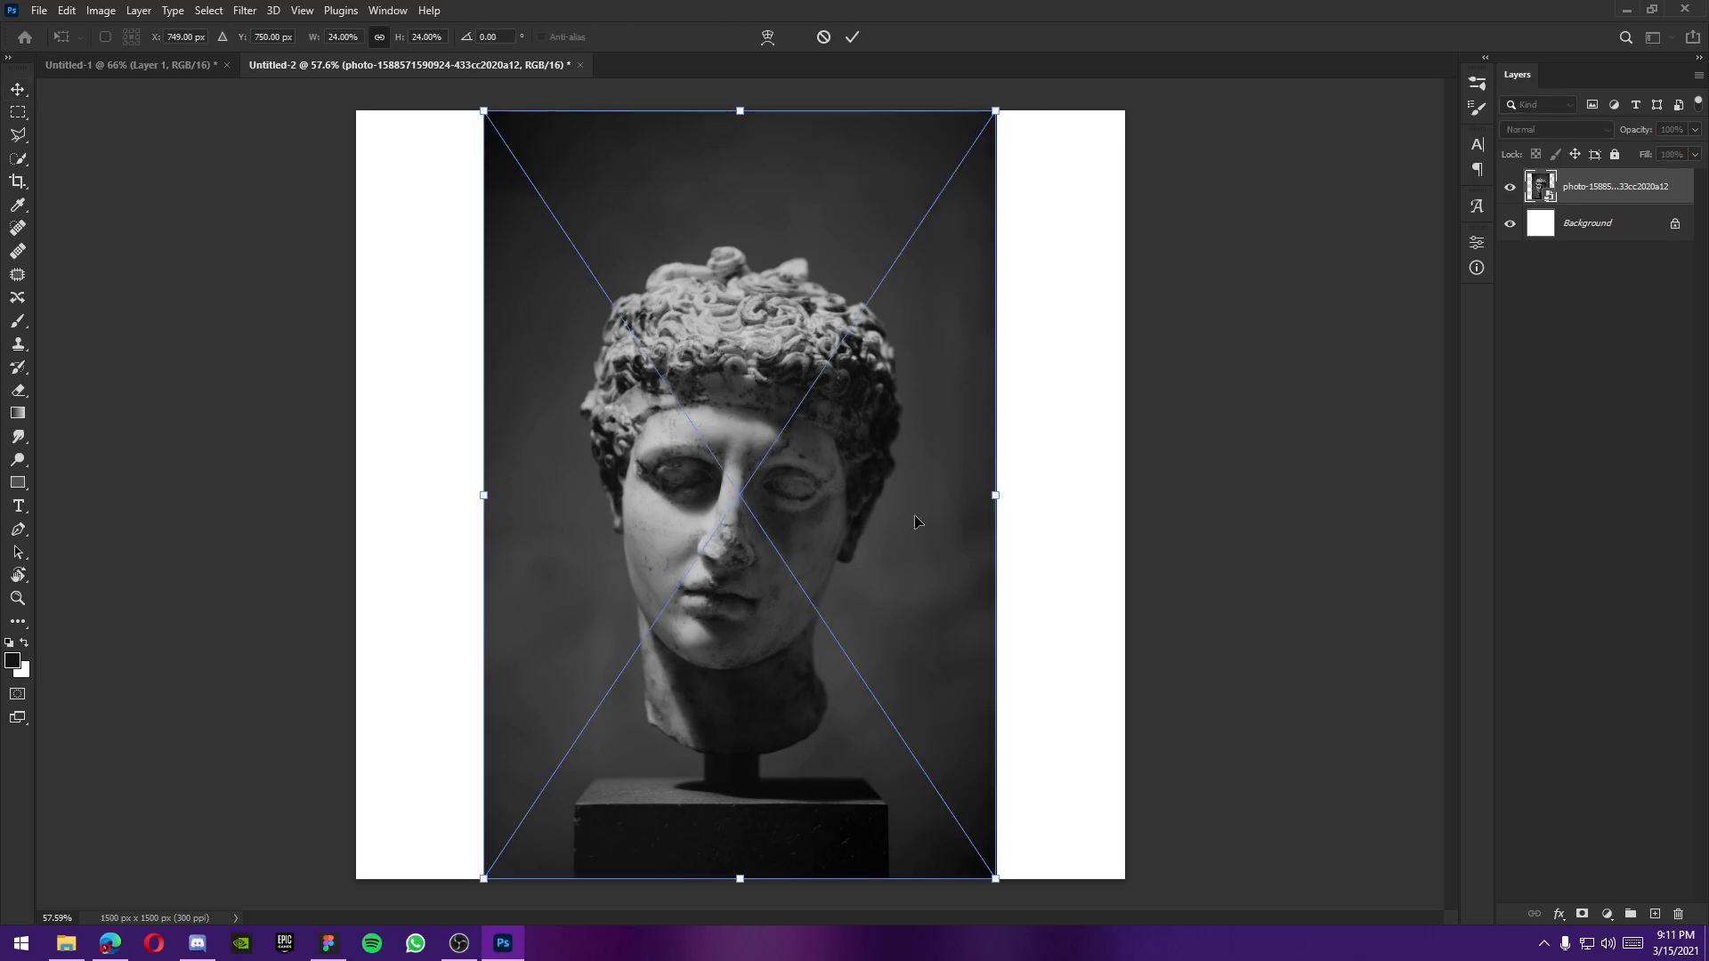
left_click_drag(998, 495, 1032, 488)
left_click_drag(944, 608, 942, 595)
key("Return")
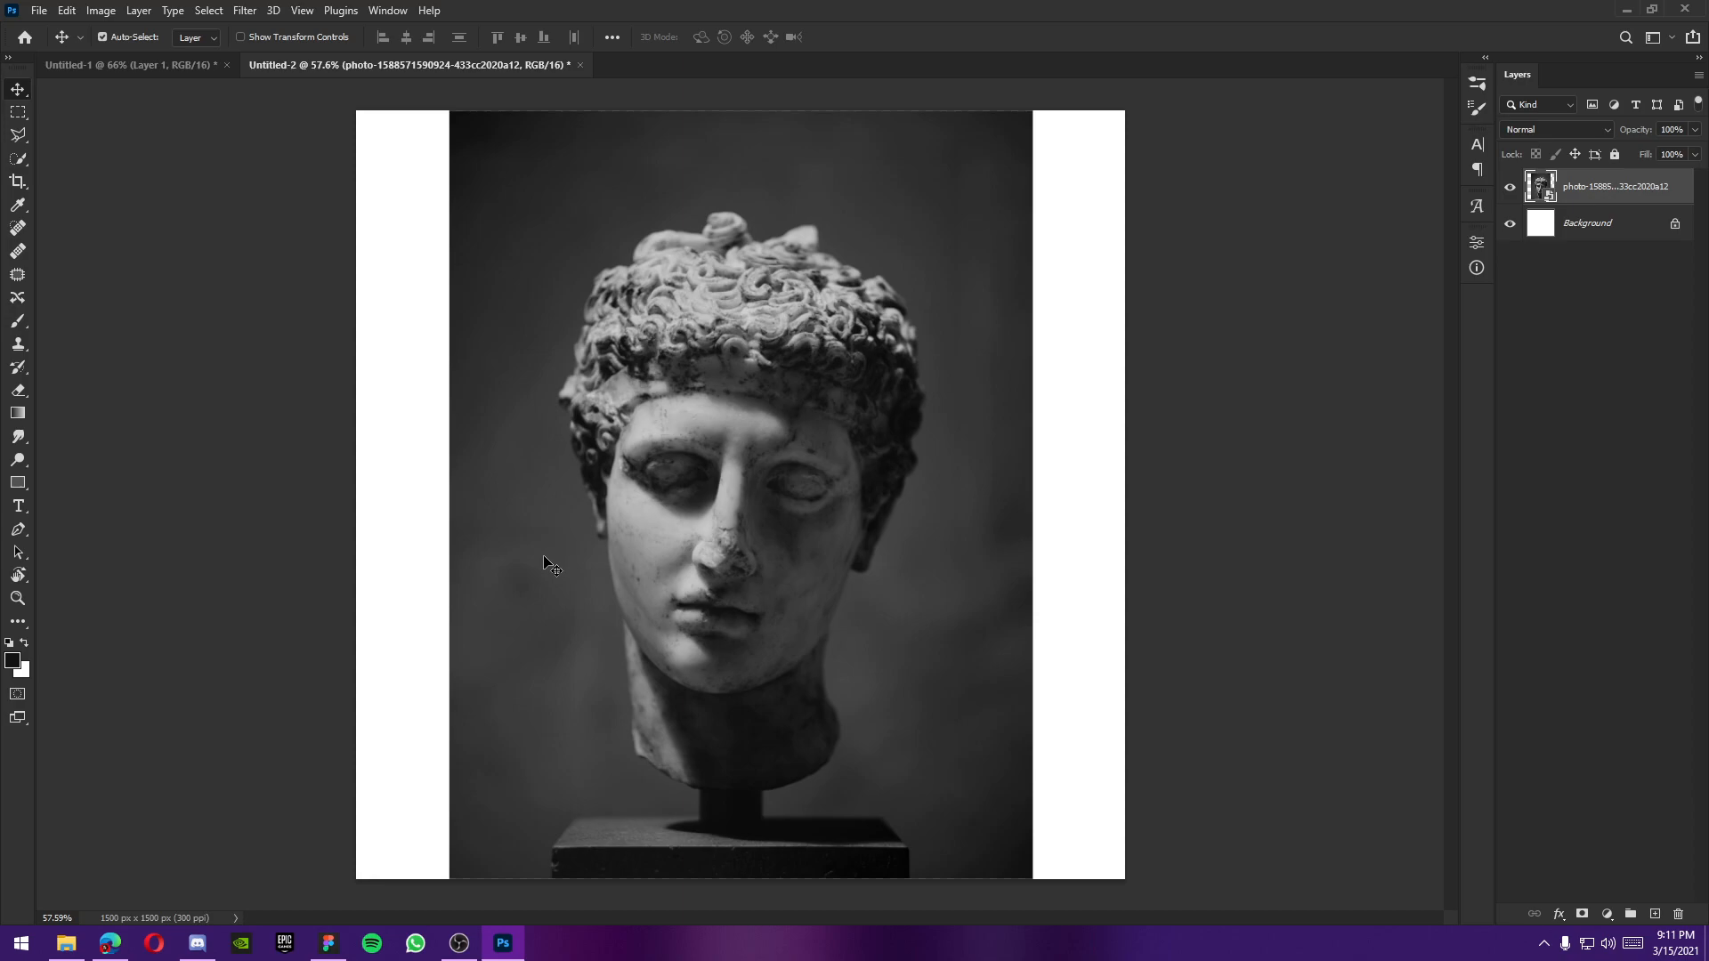
left_click(17, 159)
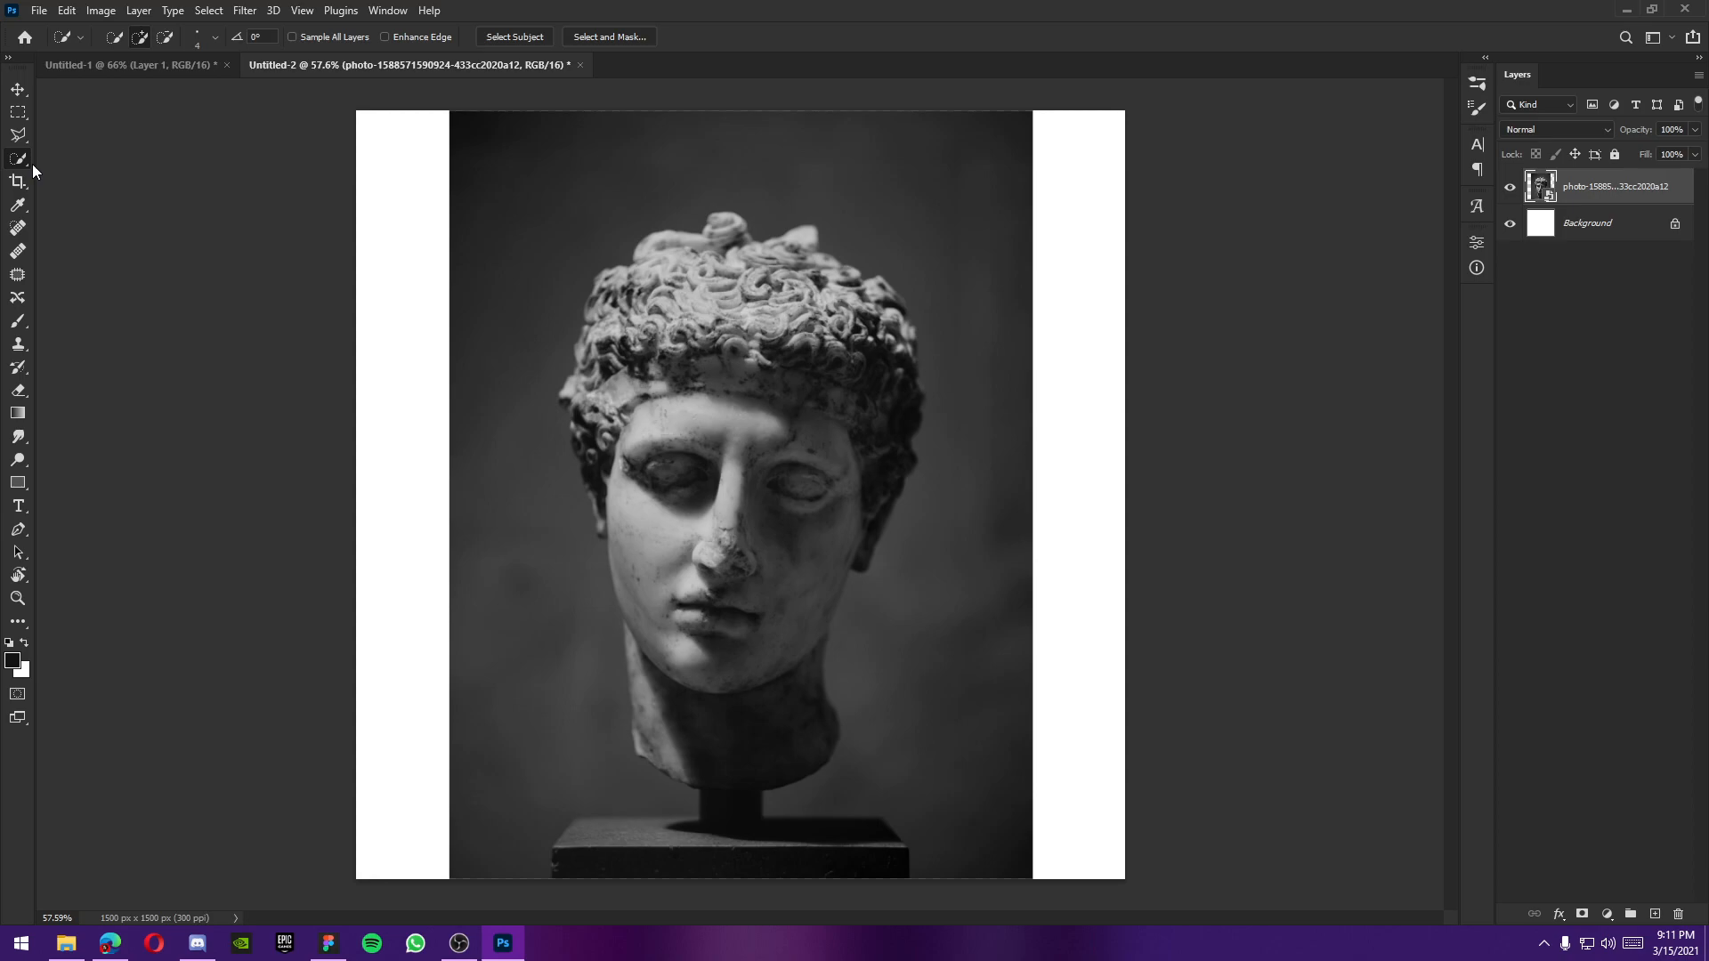
left_click(18, 530)
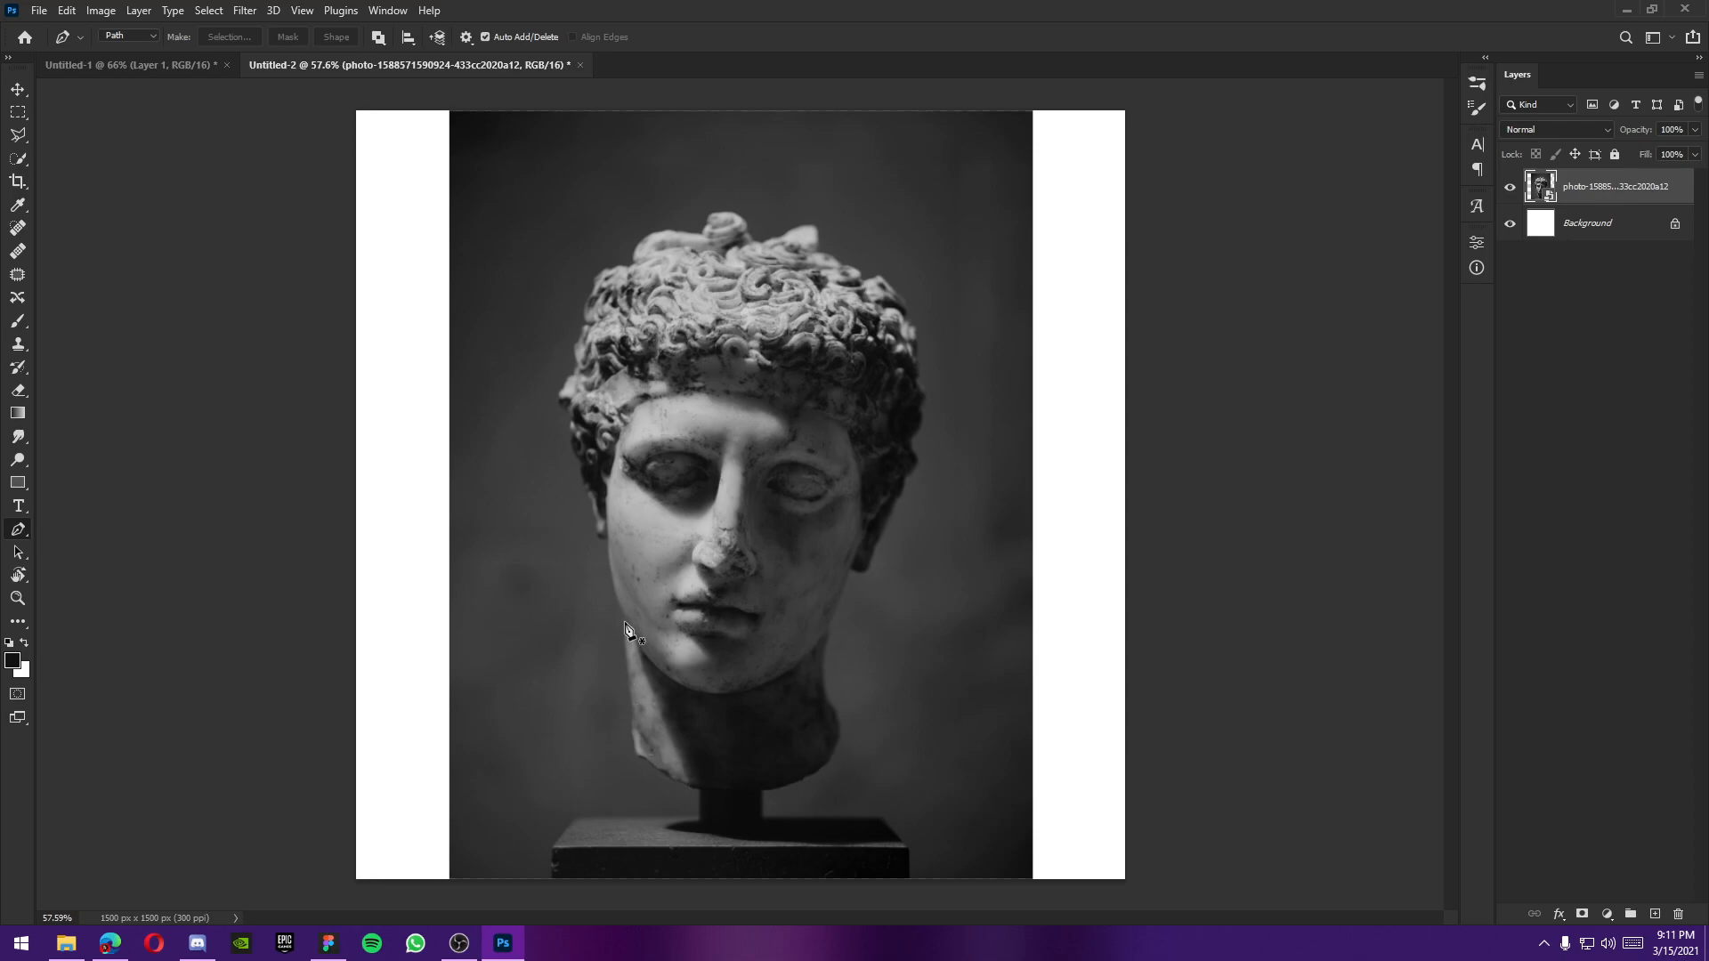
scroll(630, 676, "up", 4)
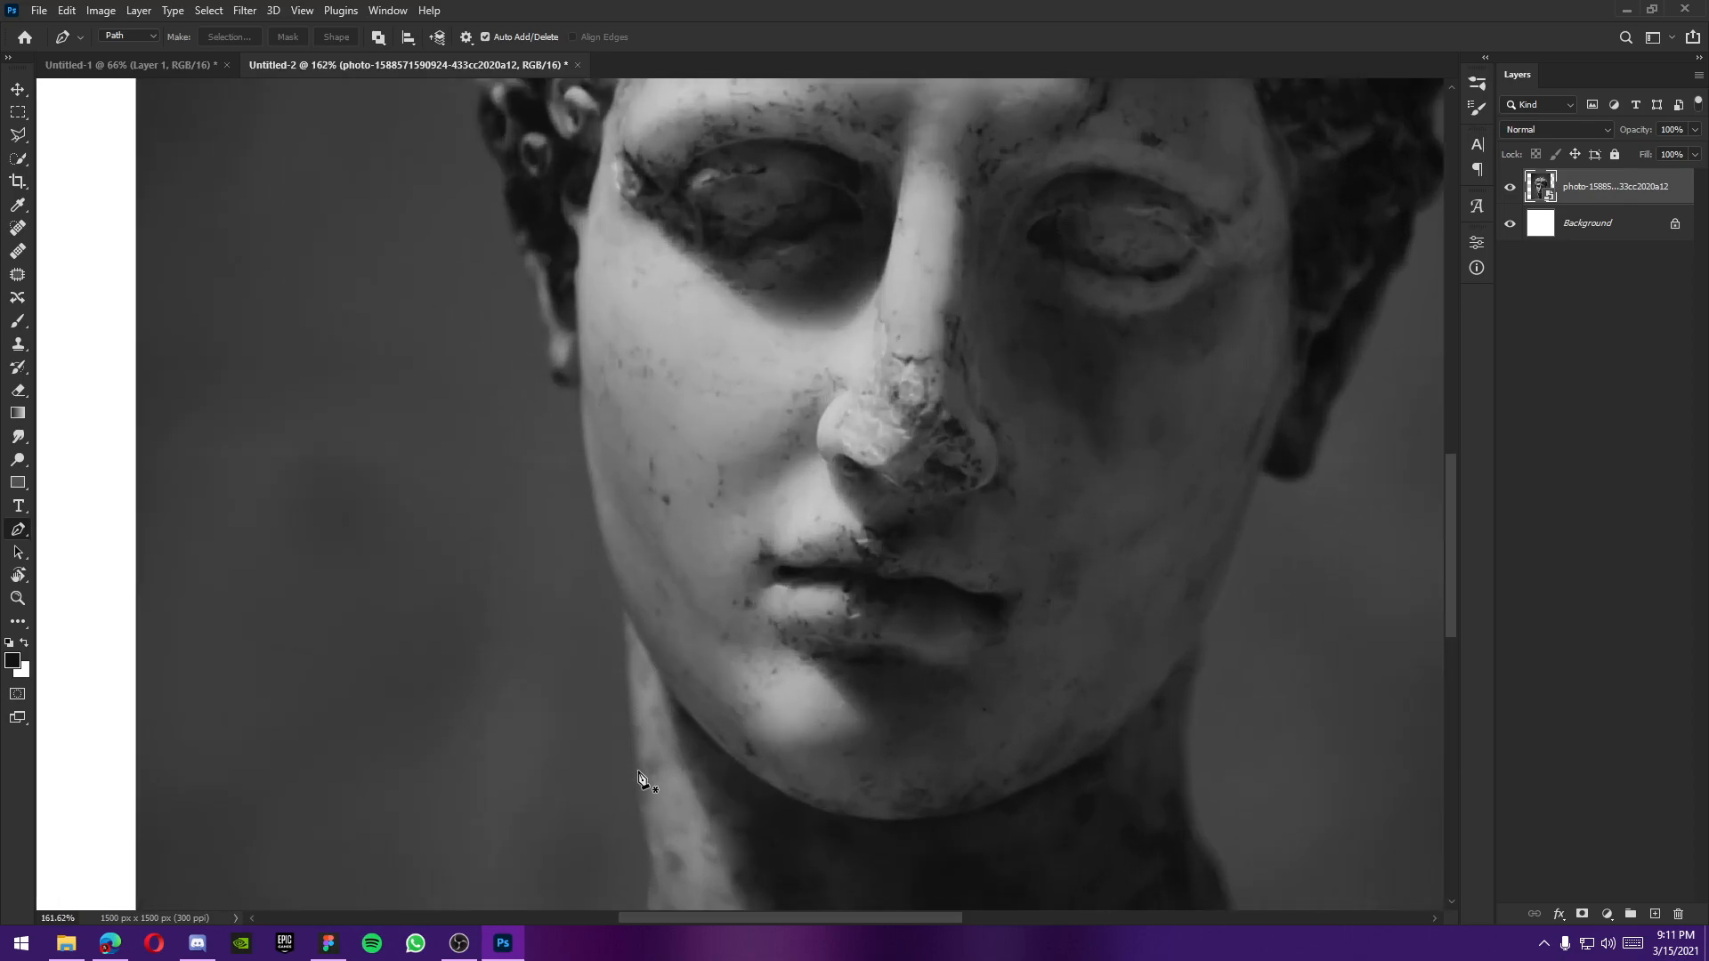
scroll(643, 778, "down", 2)
scroll(642, 765, "down", 2)
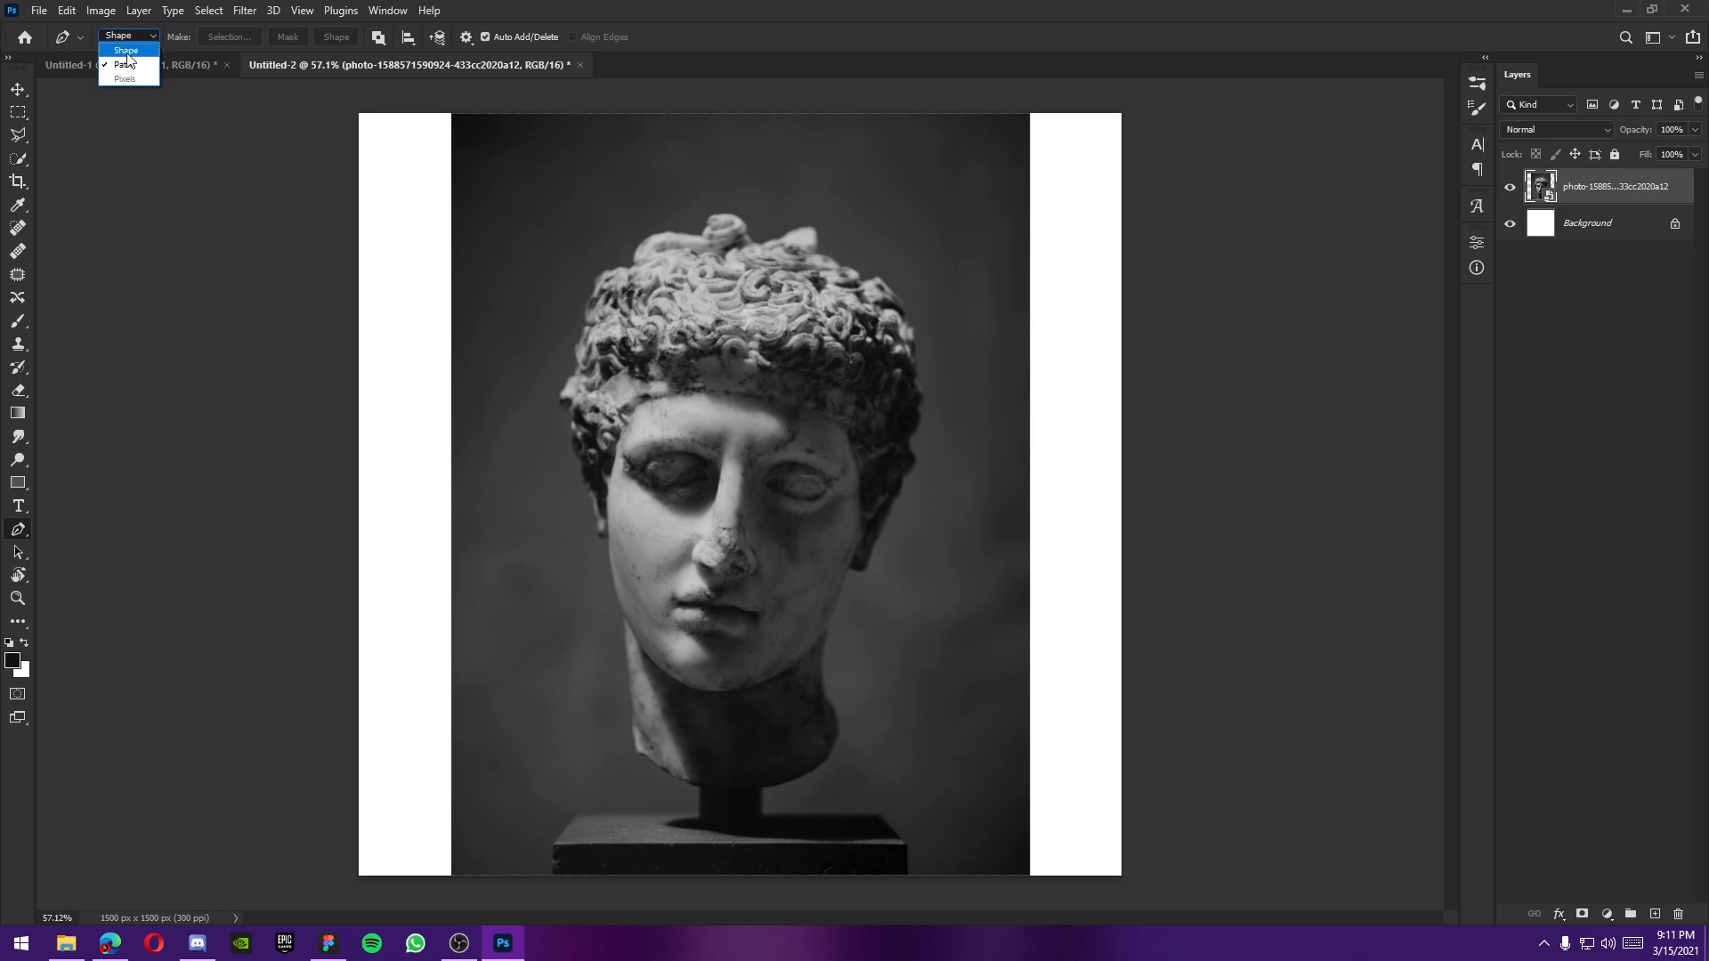
left_click(123, 64)
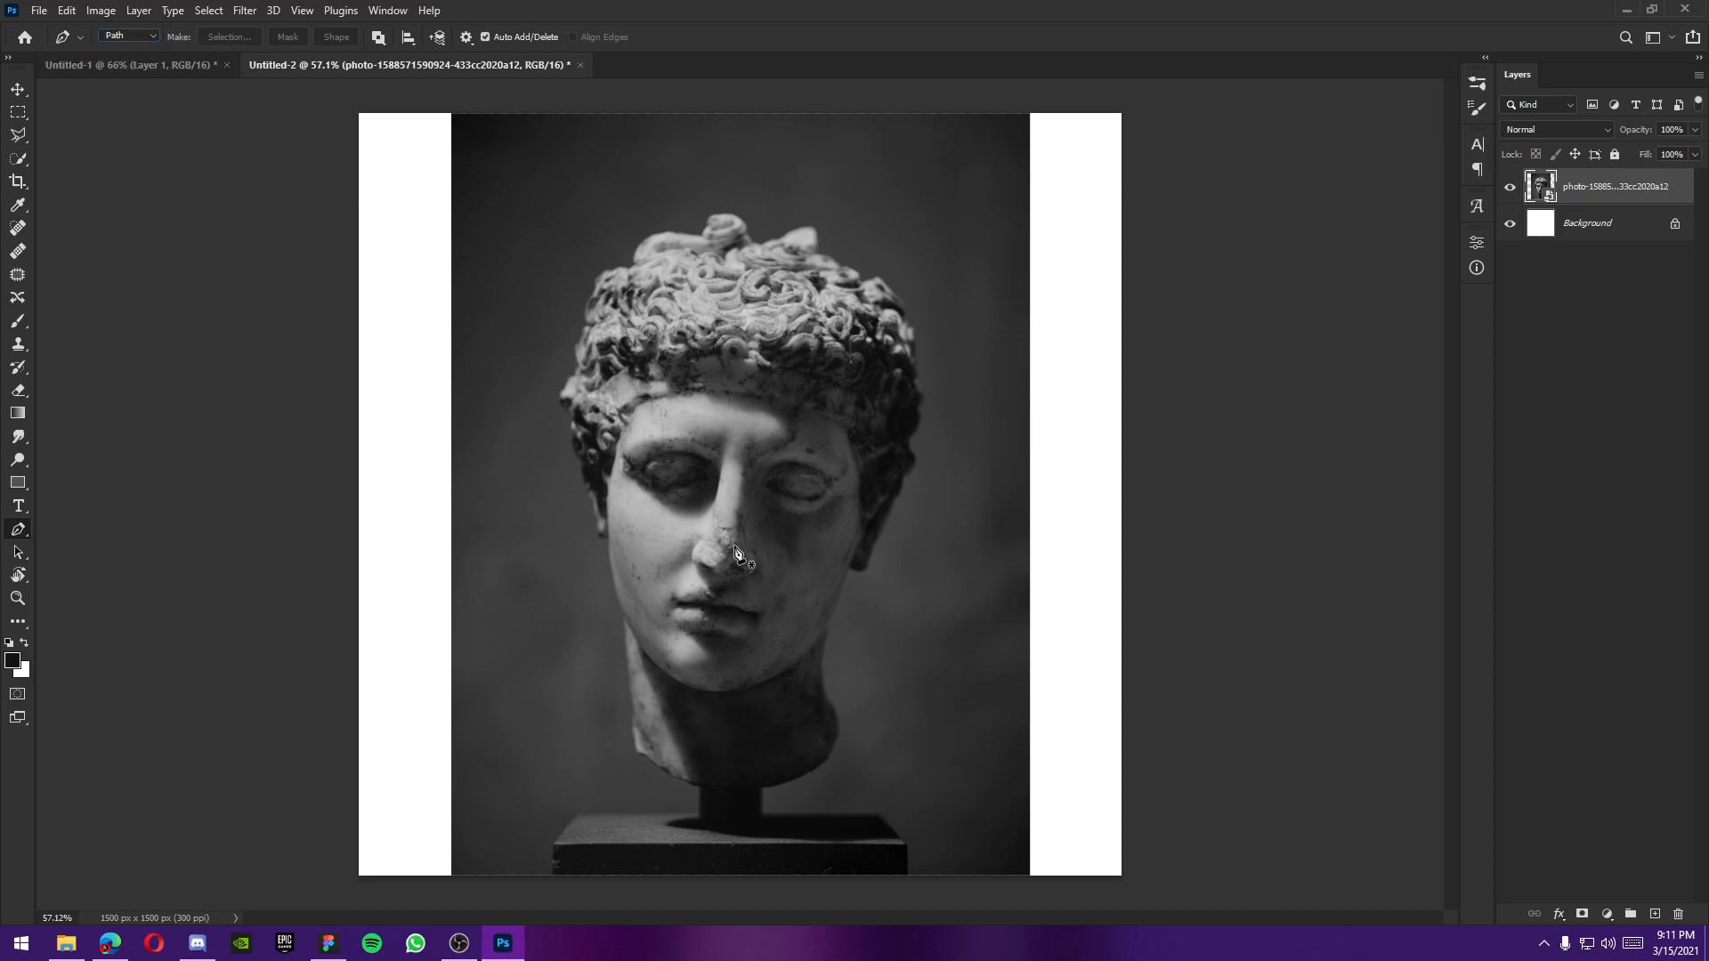
scroll(641, 565, "up", 5)
scroll(597, 542, "down", 1)
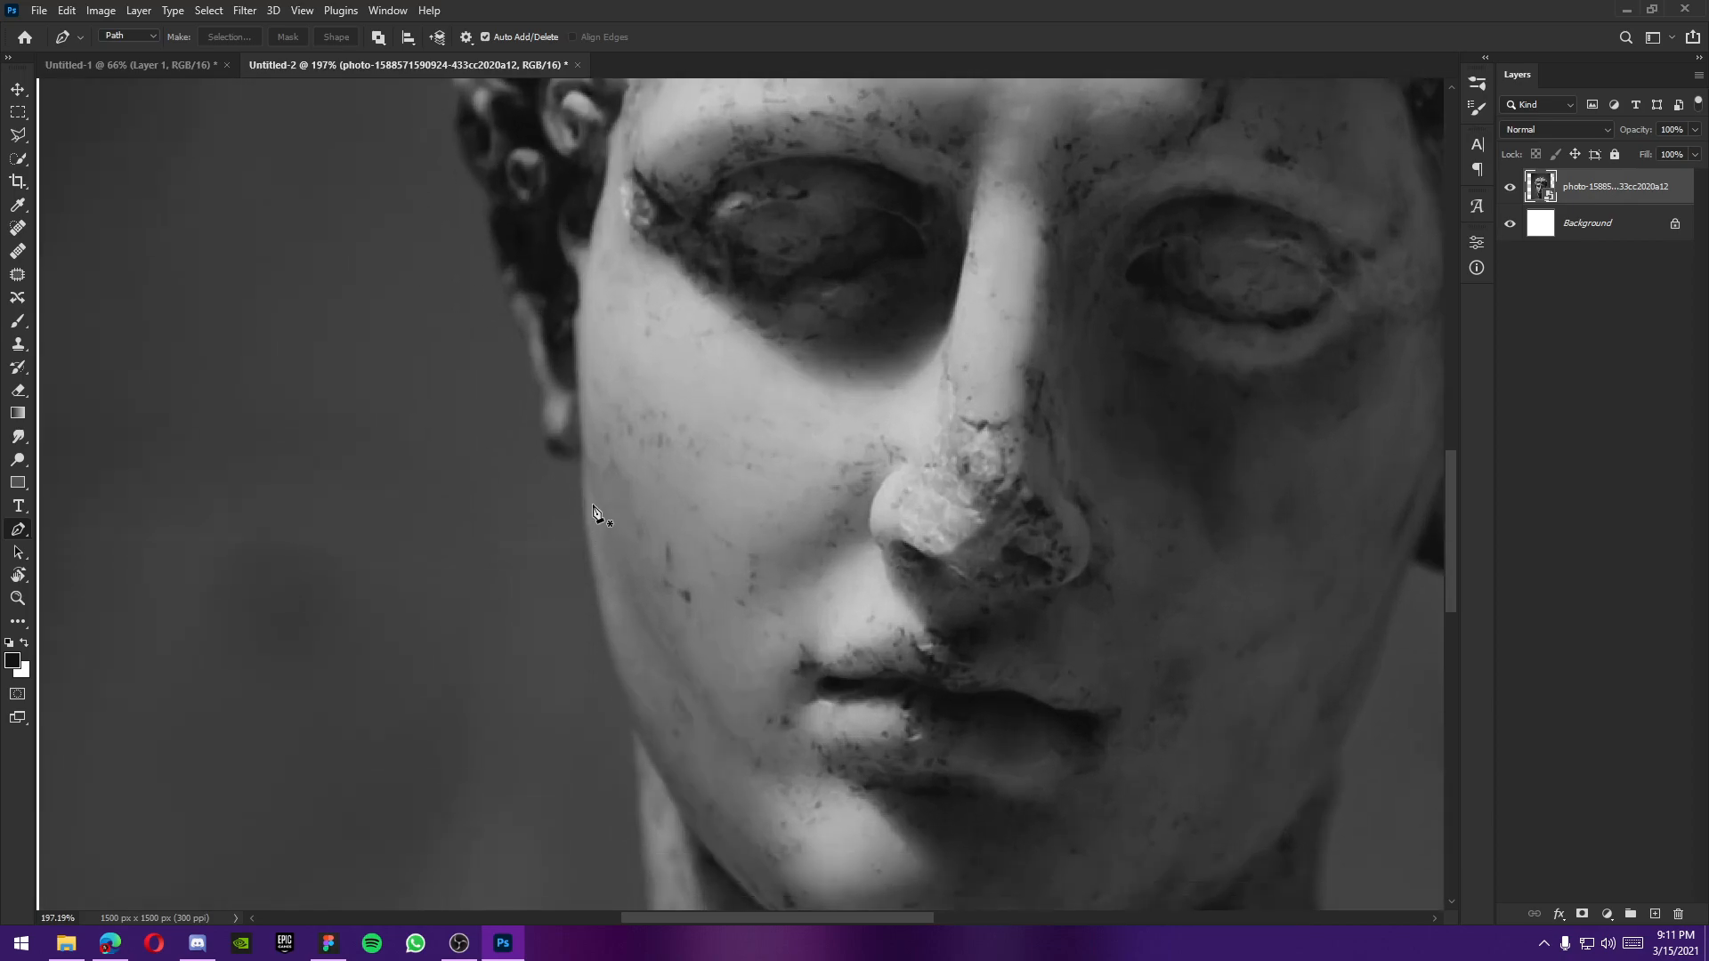
left_click(583, 462)
scroll(636, 712, "down", 5)
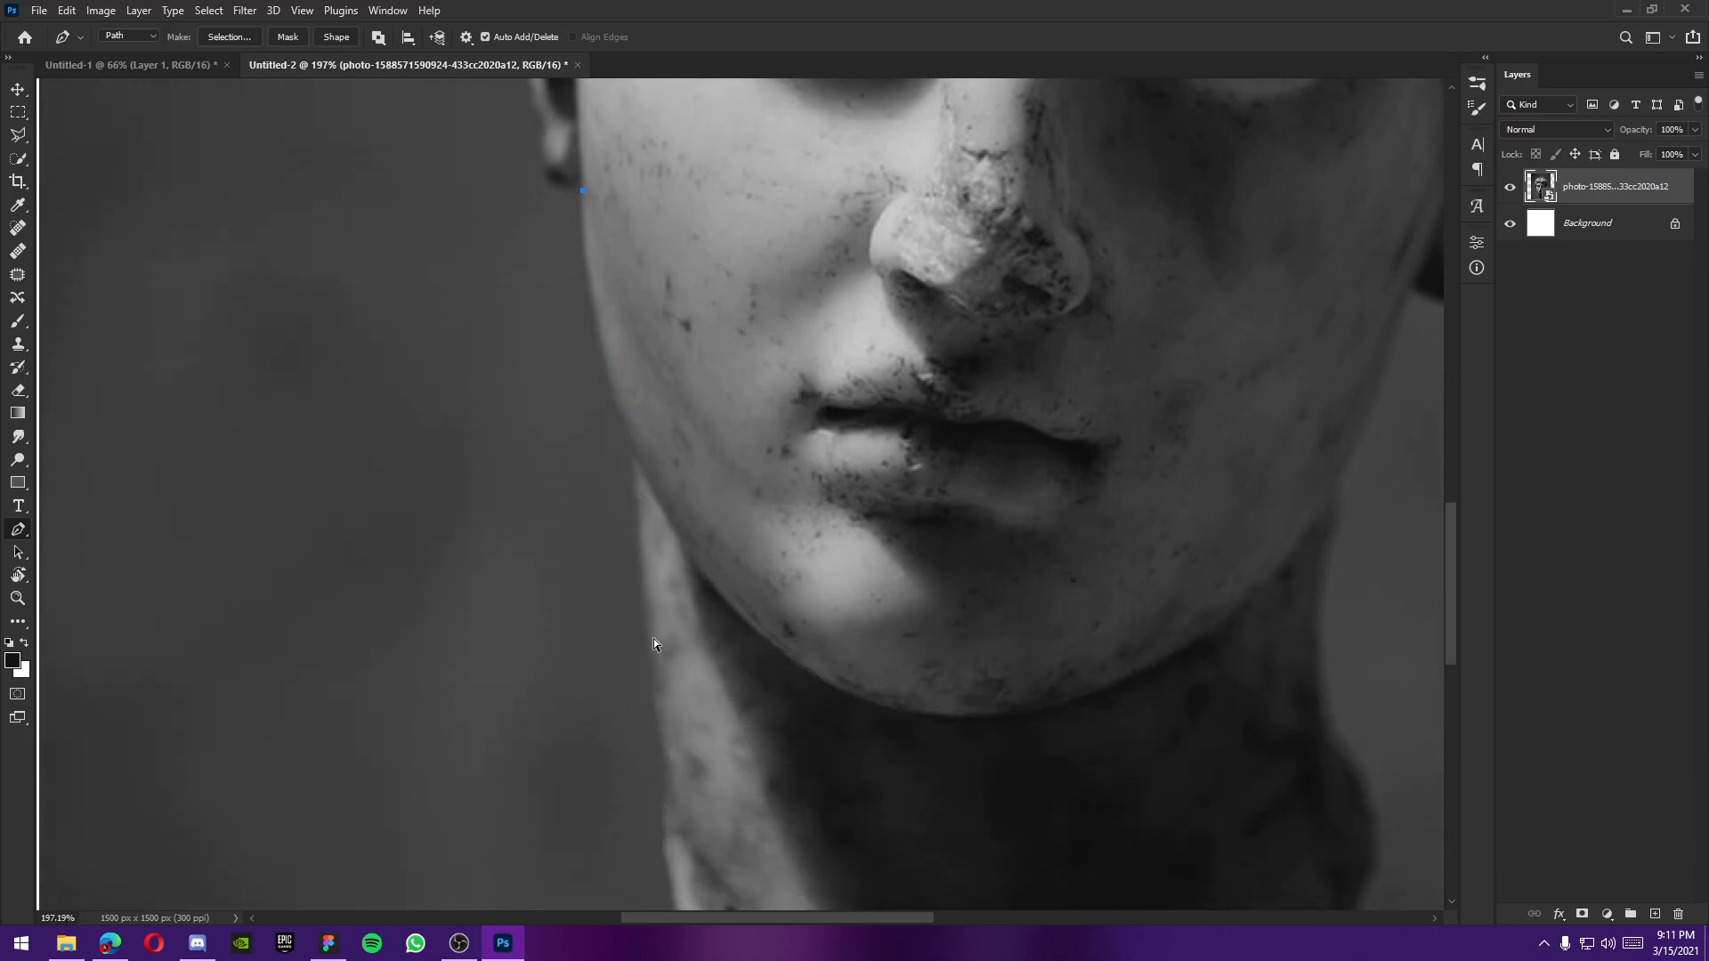
key("Escape")
scroll(629, 618, "down", 3)
scroll(630, 617, "down", 1)
scroll(837, 634, "up", 1)
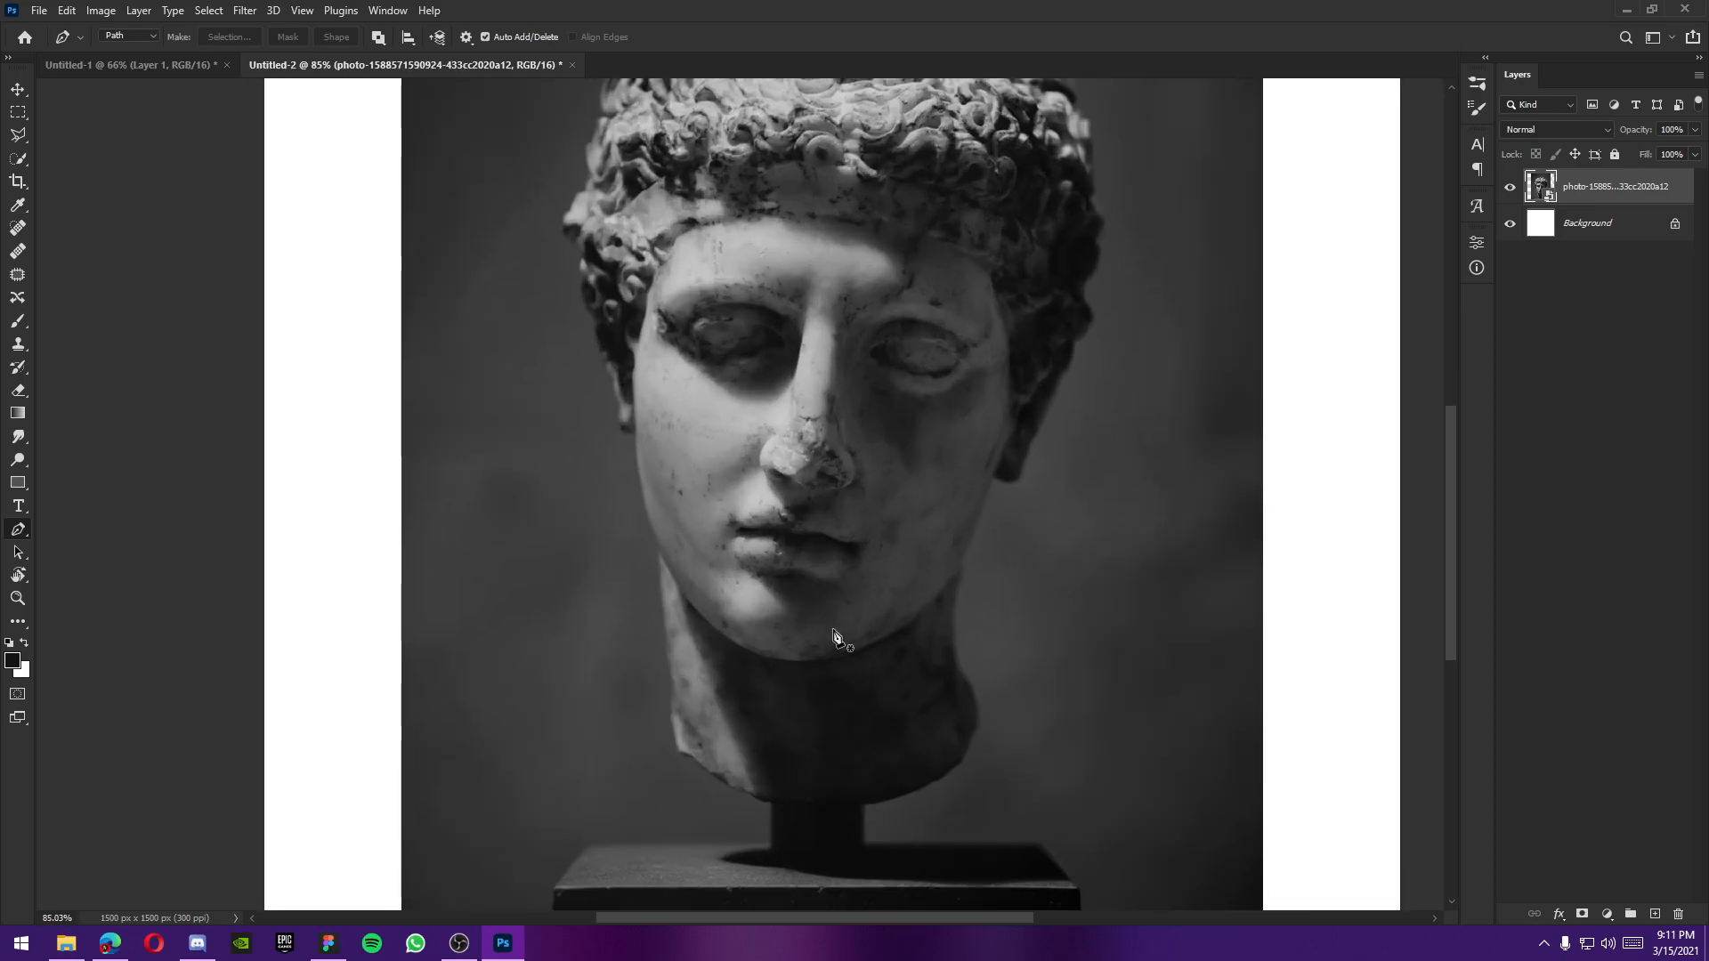
scroll(708, 494, "down", 2)
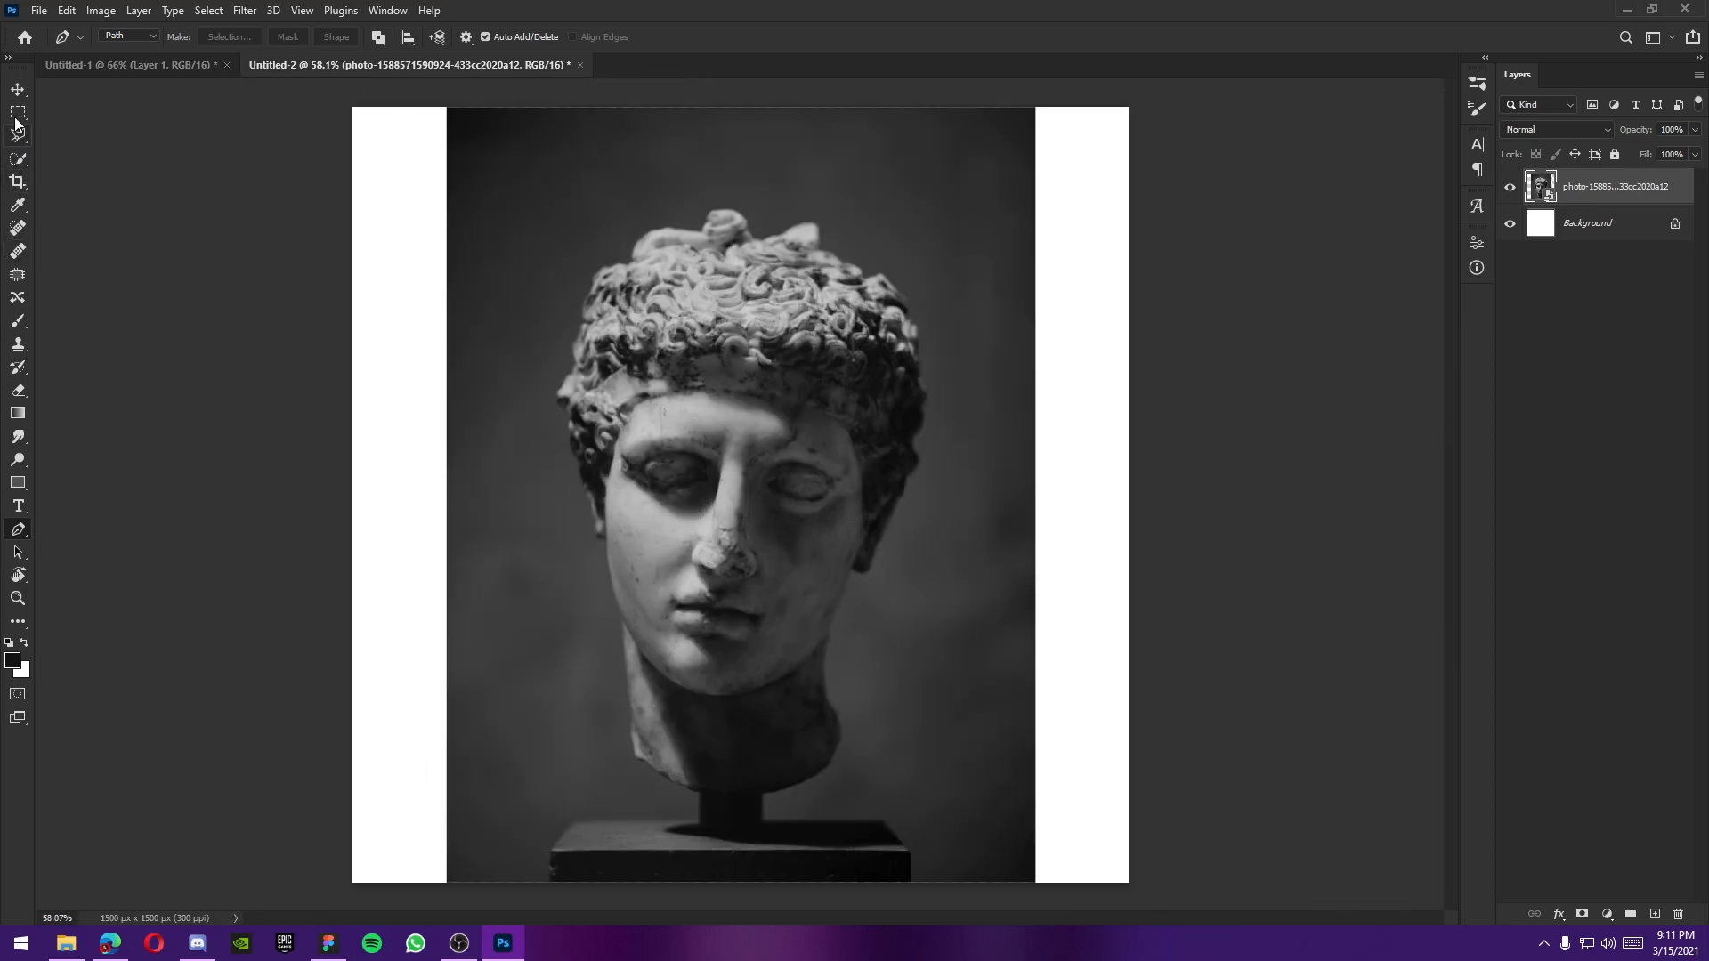
Step: Select the statue and its pedestal automatically with the Subject selection
left_click(18, 90)
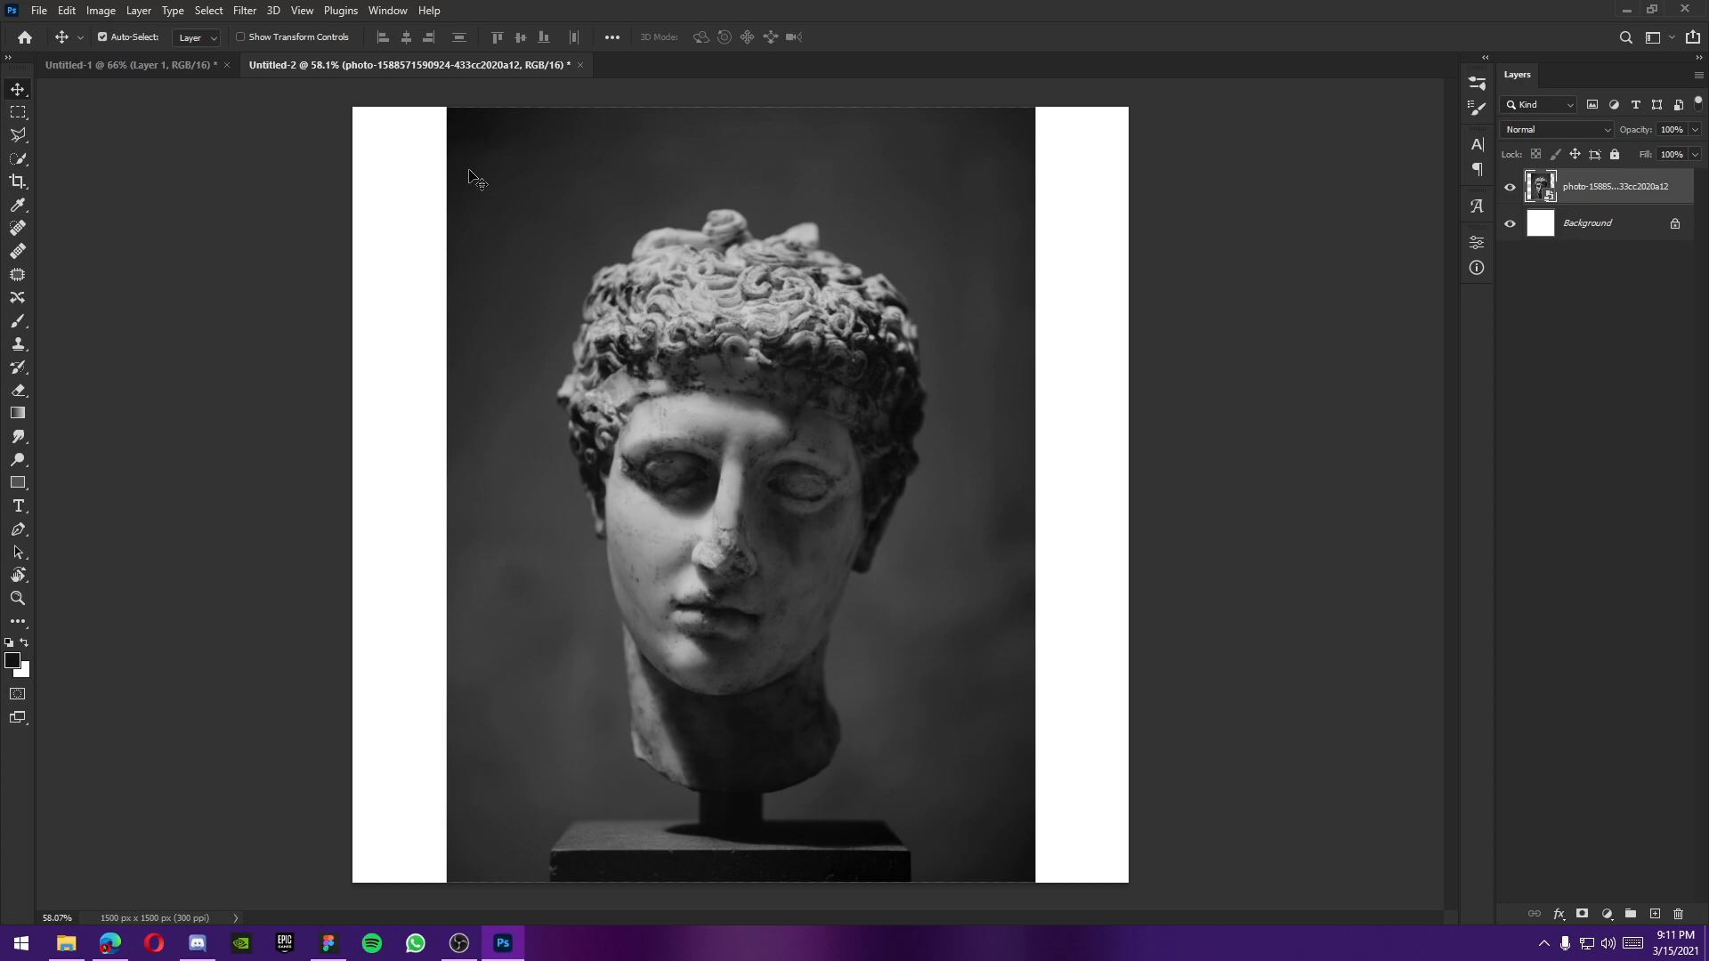
left_click(210, 11)
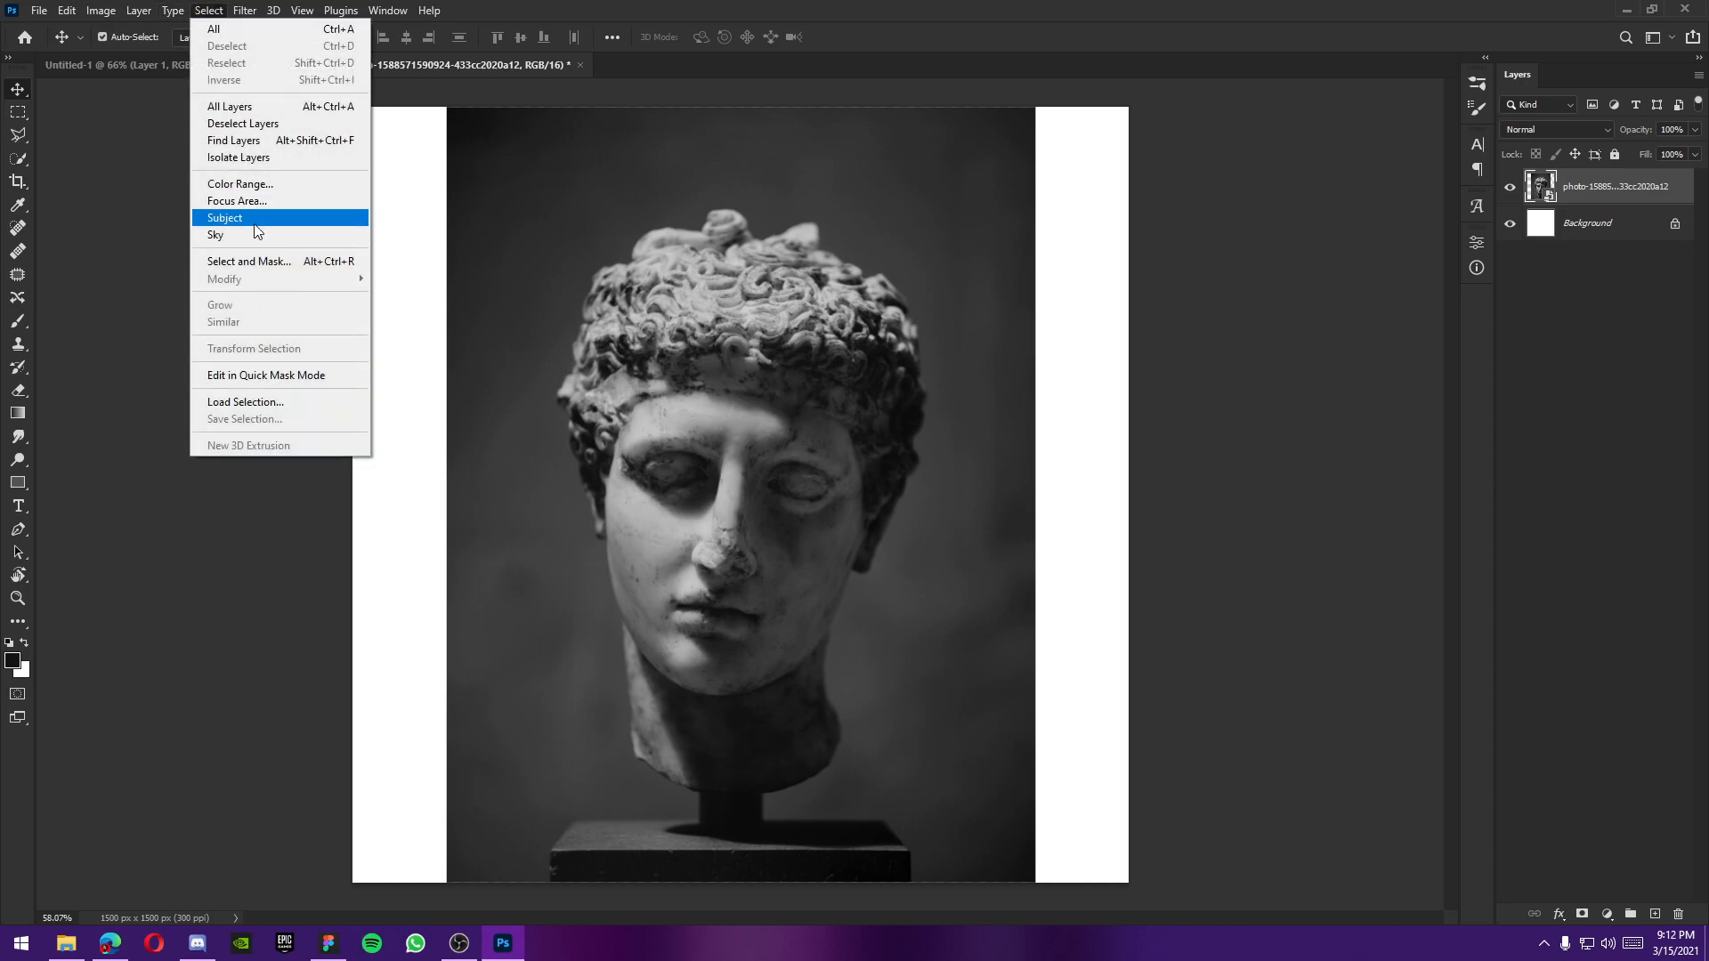
left_click(255, 229)
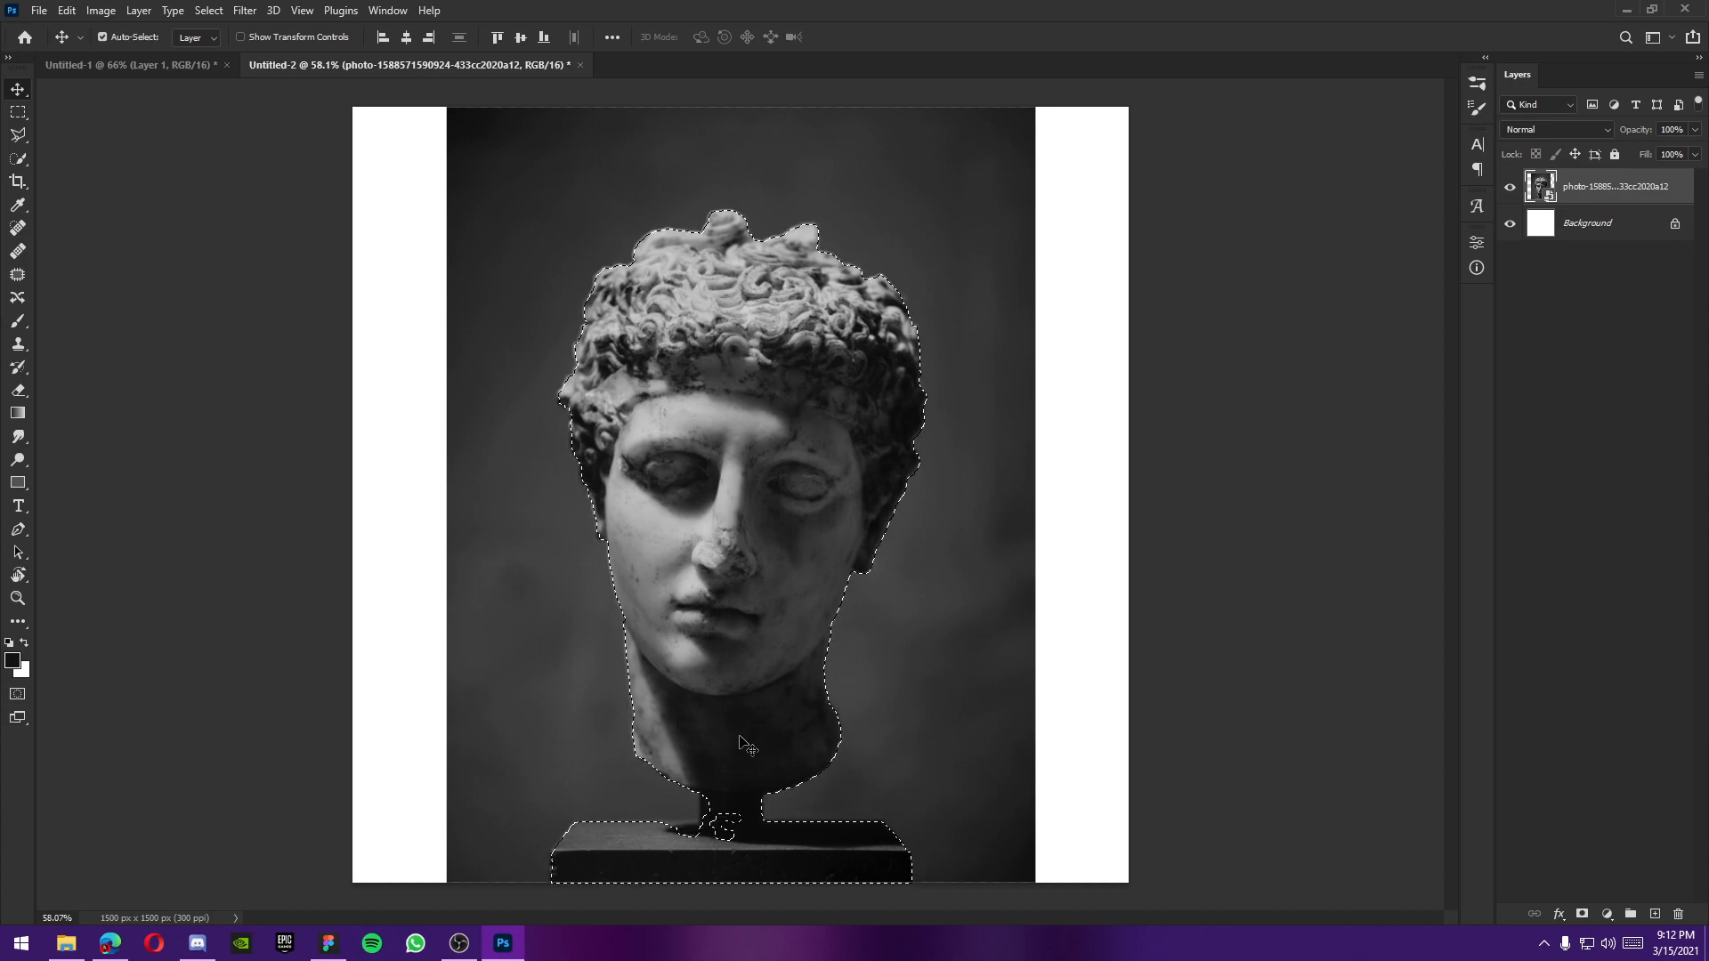
Step: Examine the selection outline around the statue's neck, stand and pedestal up close
key("ctrl")
scroll(698, 827, "up", 10)
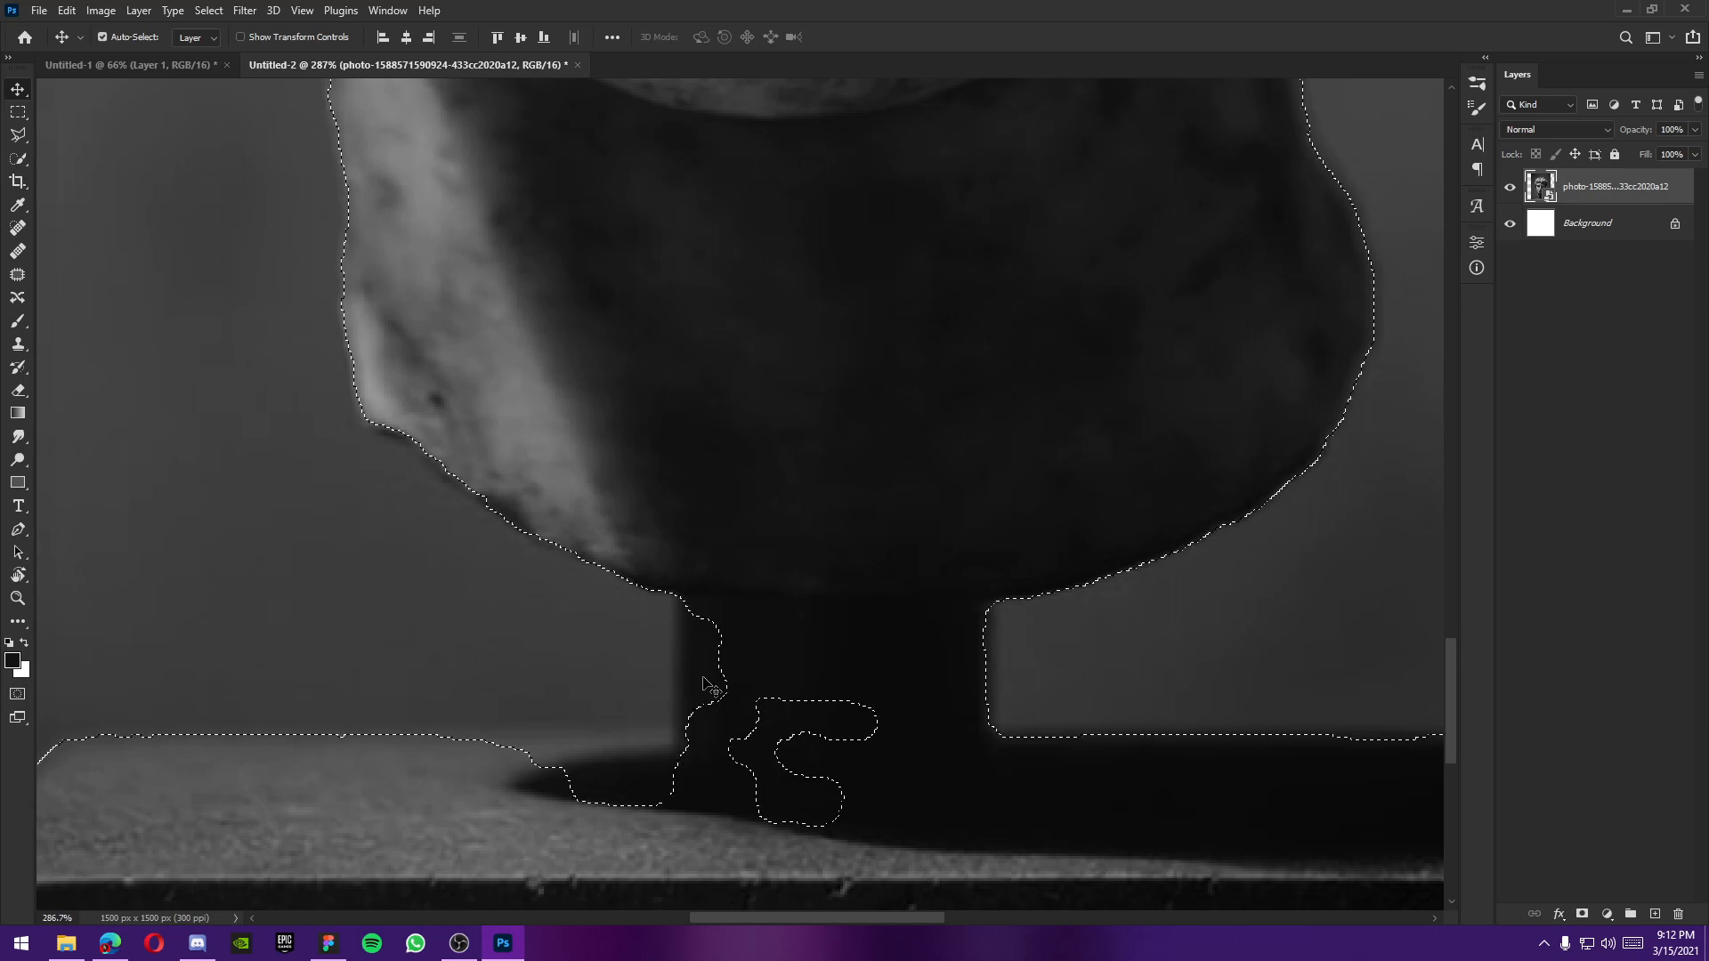
scroll(496, 739, "down", 1)
scroll(796, 746, "down", 3)
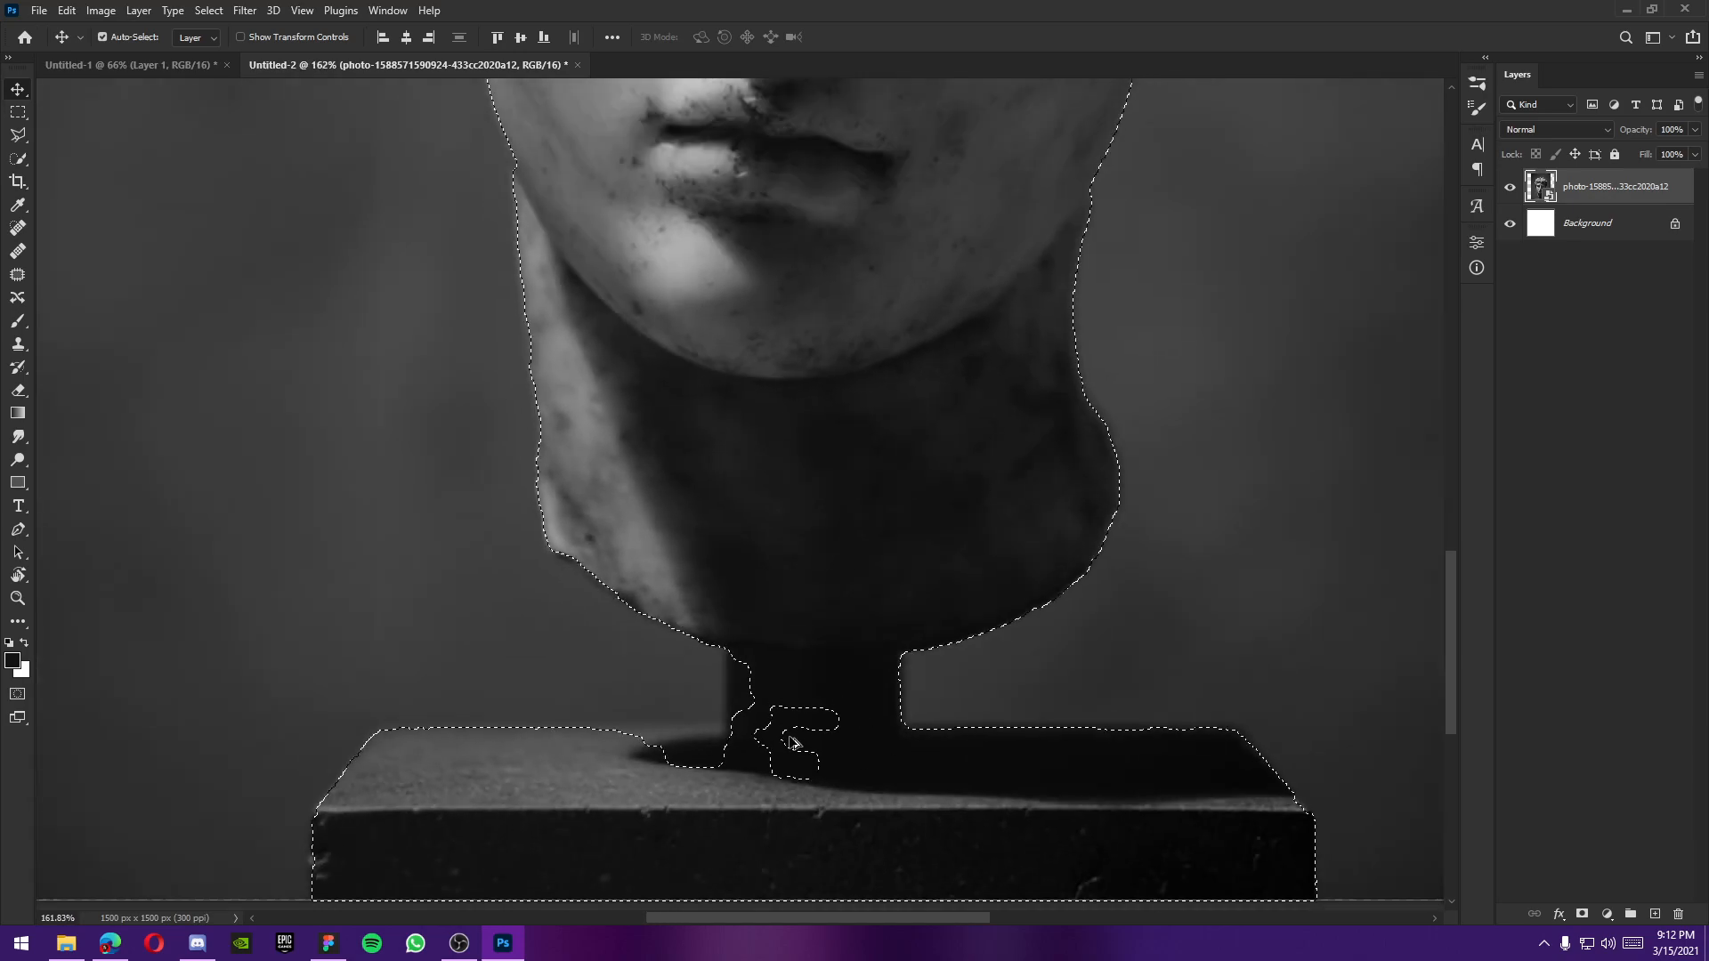
scroll(783, 739, "up", 3)
scroll(820, 753, "up", 2)
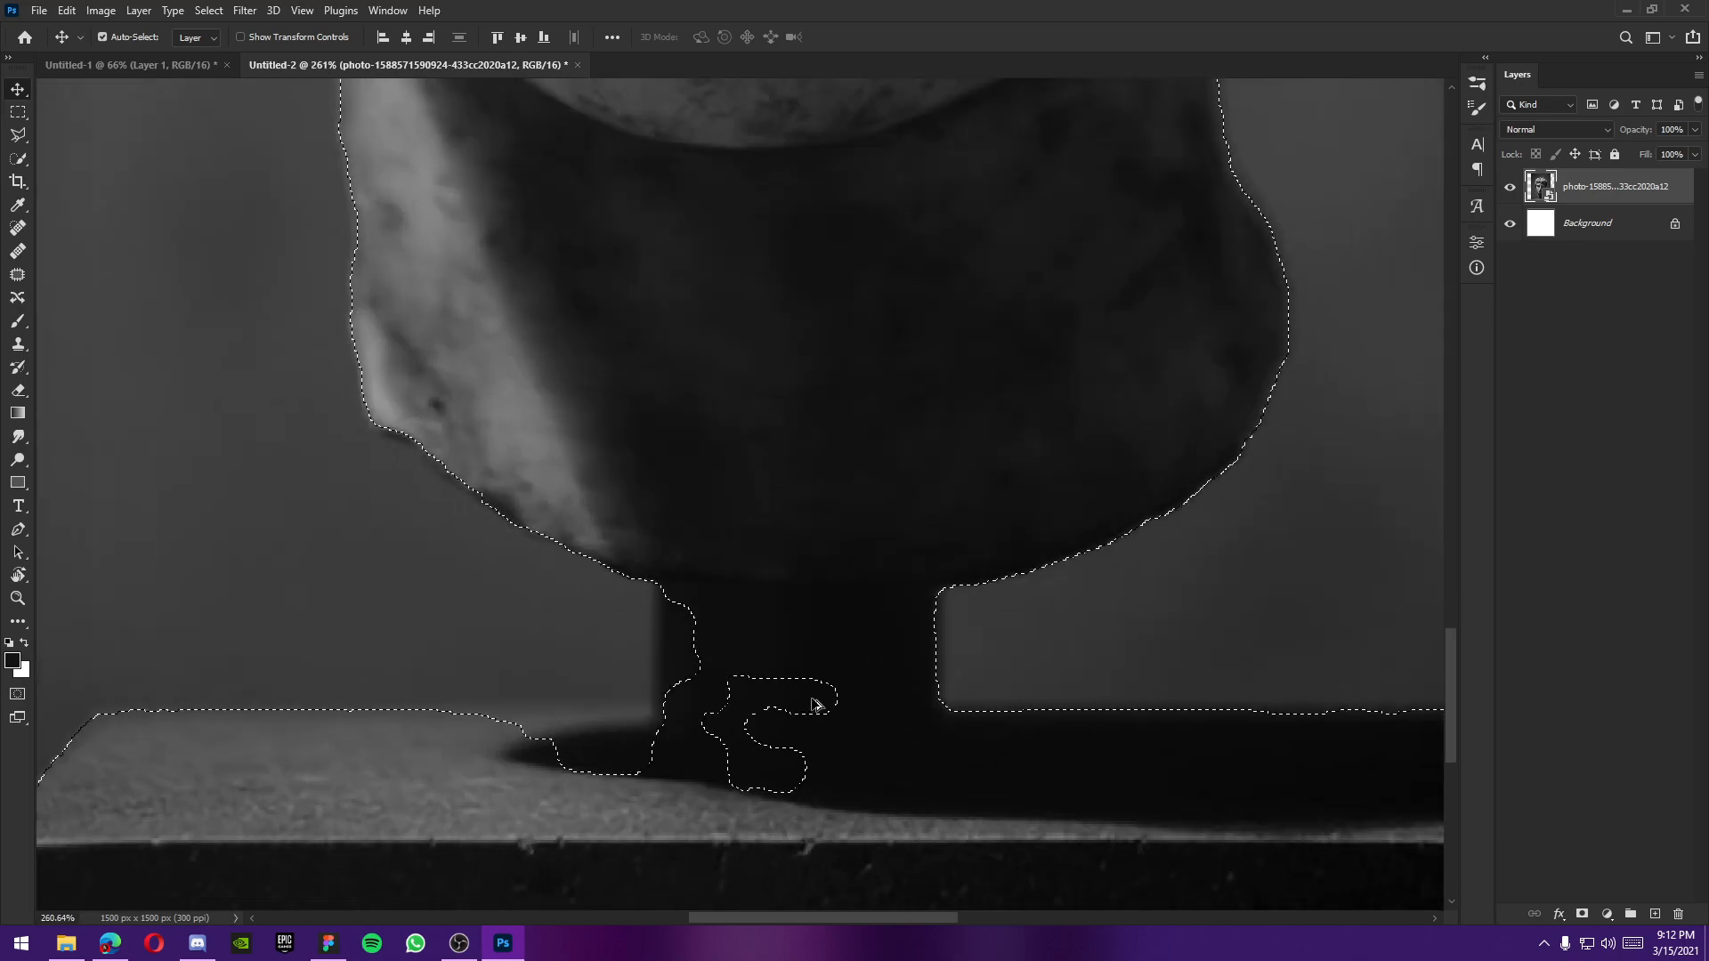
scroll(931, 641, "down", 3)
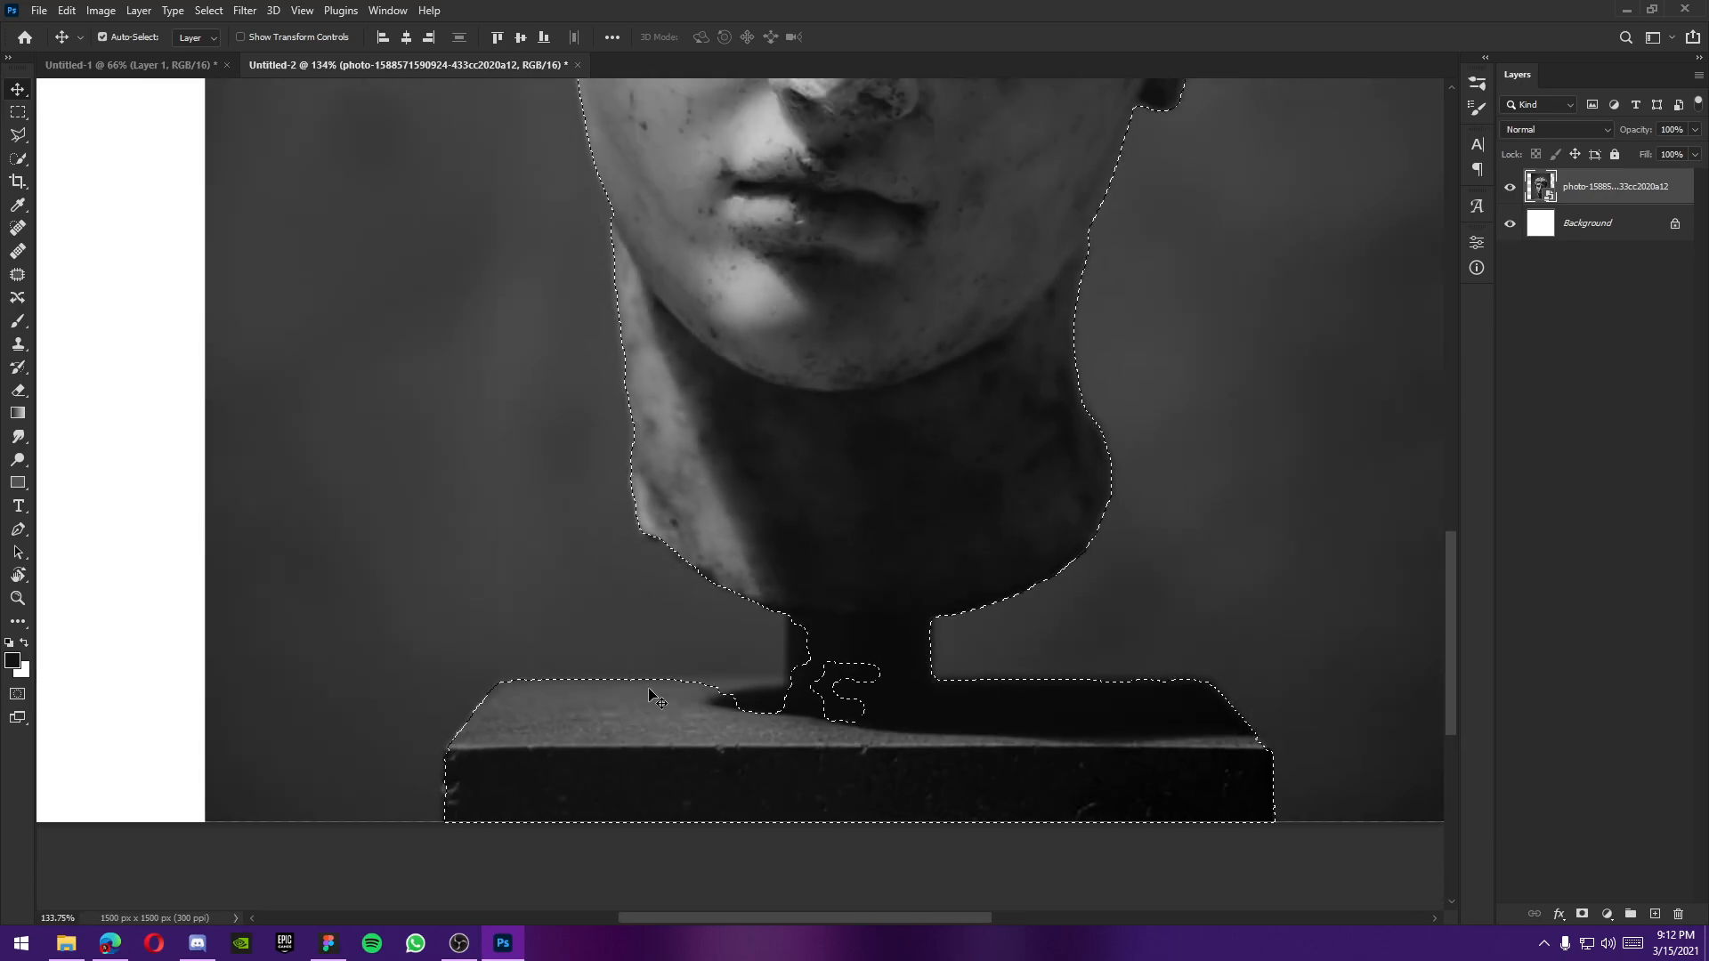
scroll(819, 695, "up", 3)
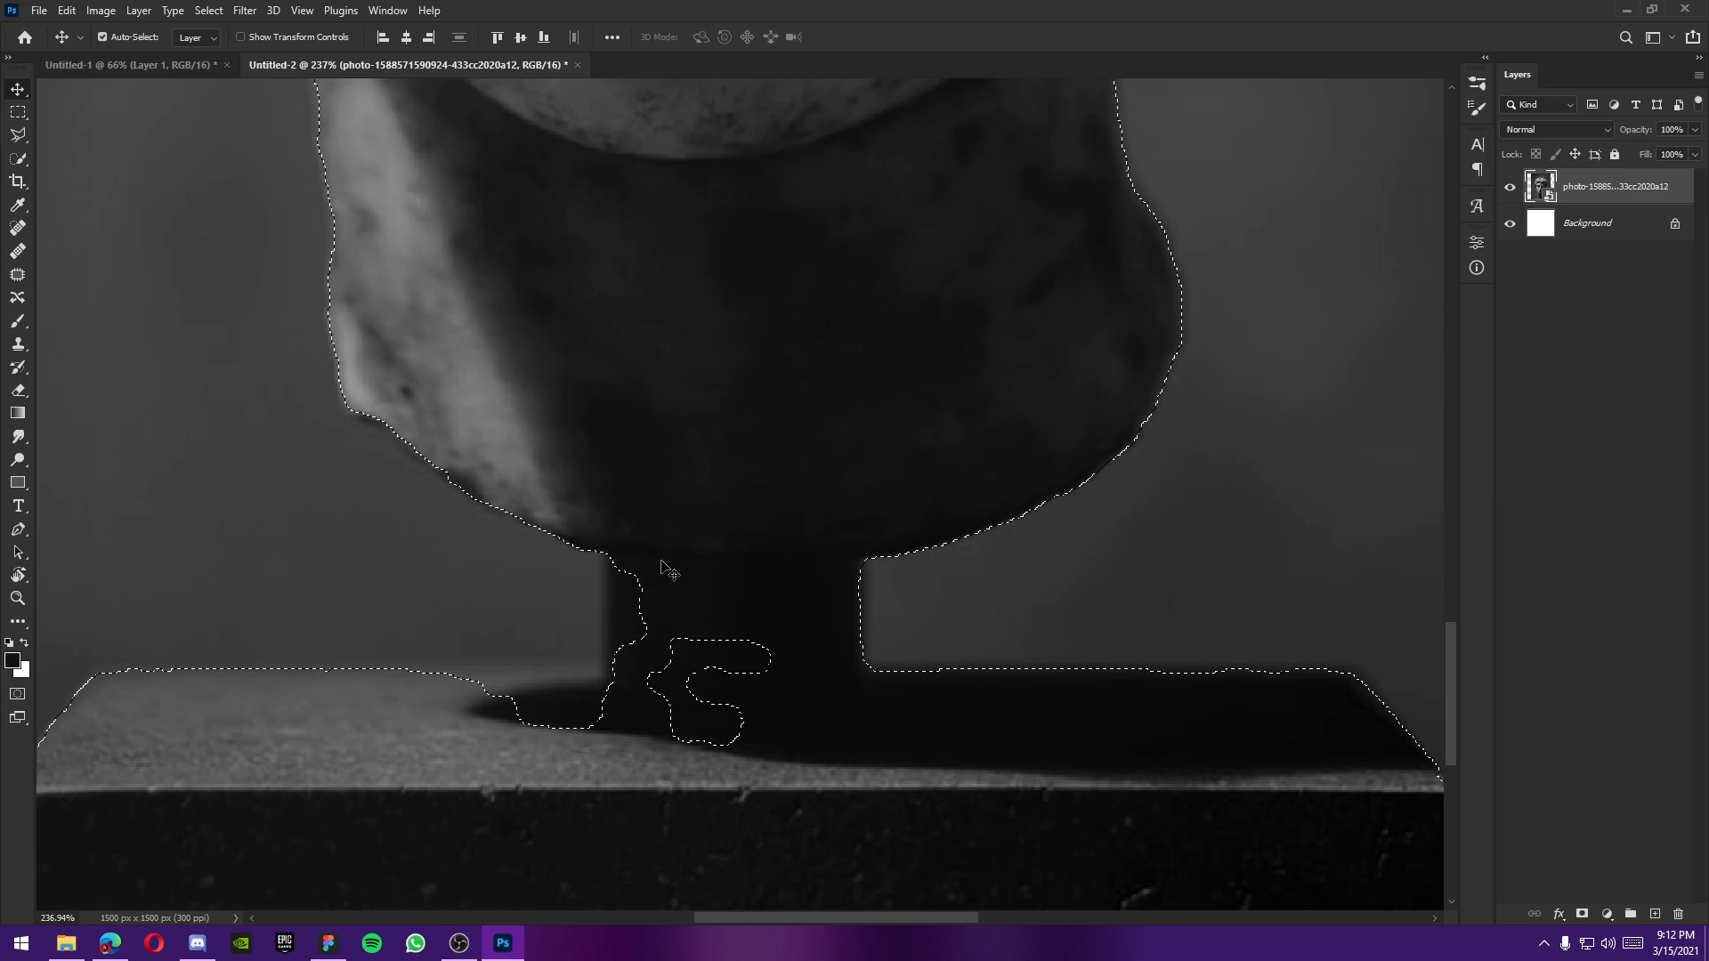
Step: Subtract the stand and pedestal from the selection with the Polygonal Lasso, cutting along the underside of the neck
left_click(18, 134)
left_click(156, 37)
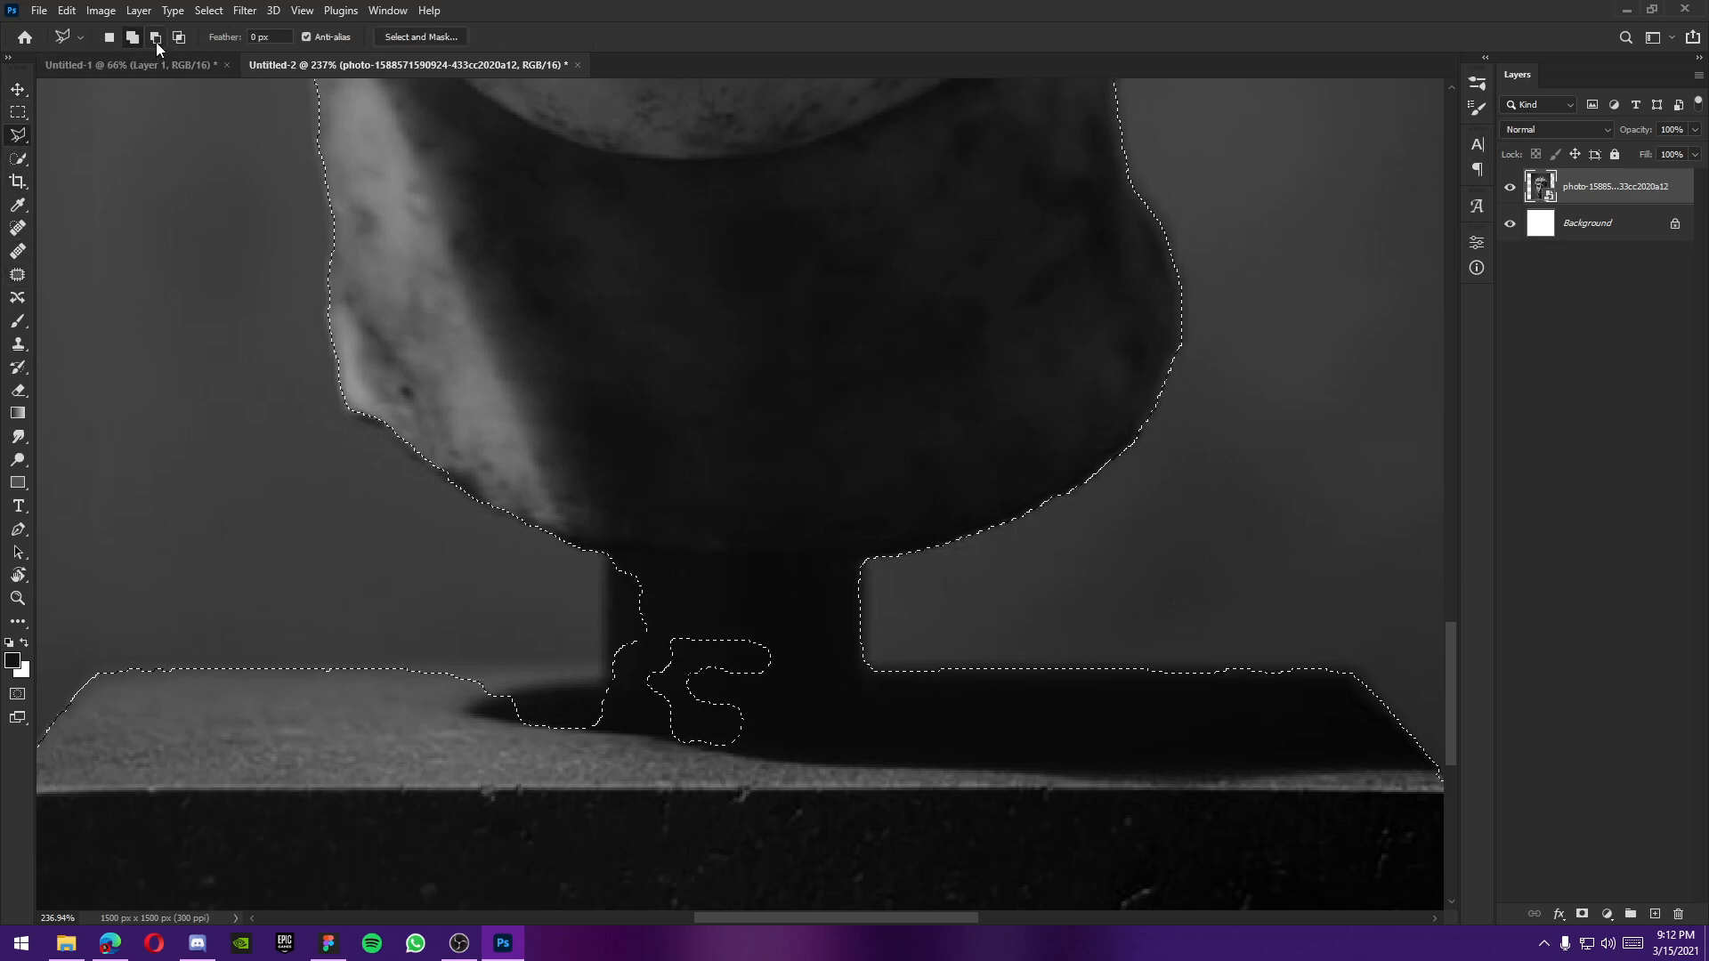
left_click(608, 555)
left_click(786, 574)
left_click(864, 562)
key("ctrl+minus")
left_click(1162, 657)
left_click(1057, 821)
left_click(625, 803)
left_click(288, 771)
left_click(283, 614)
left_click(430, 511)
left_click(550, 523)
double_click(632, 550)
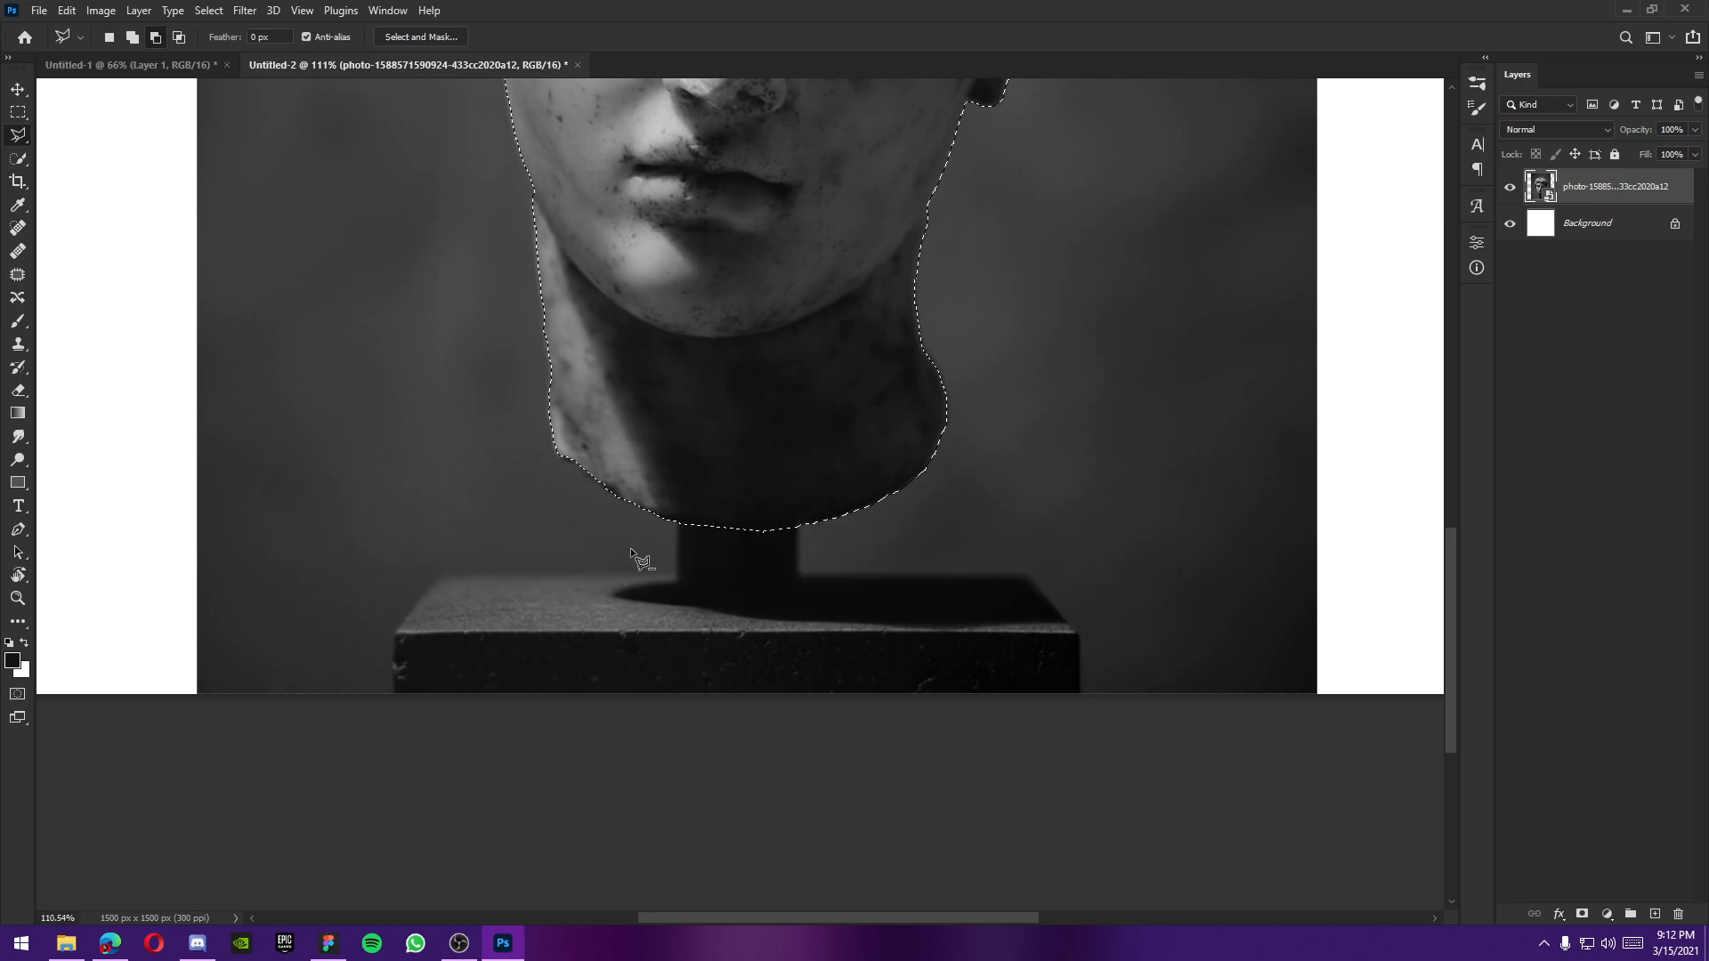
key("ctrl+0")
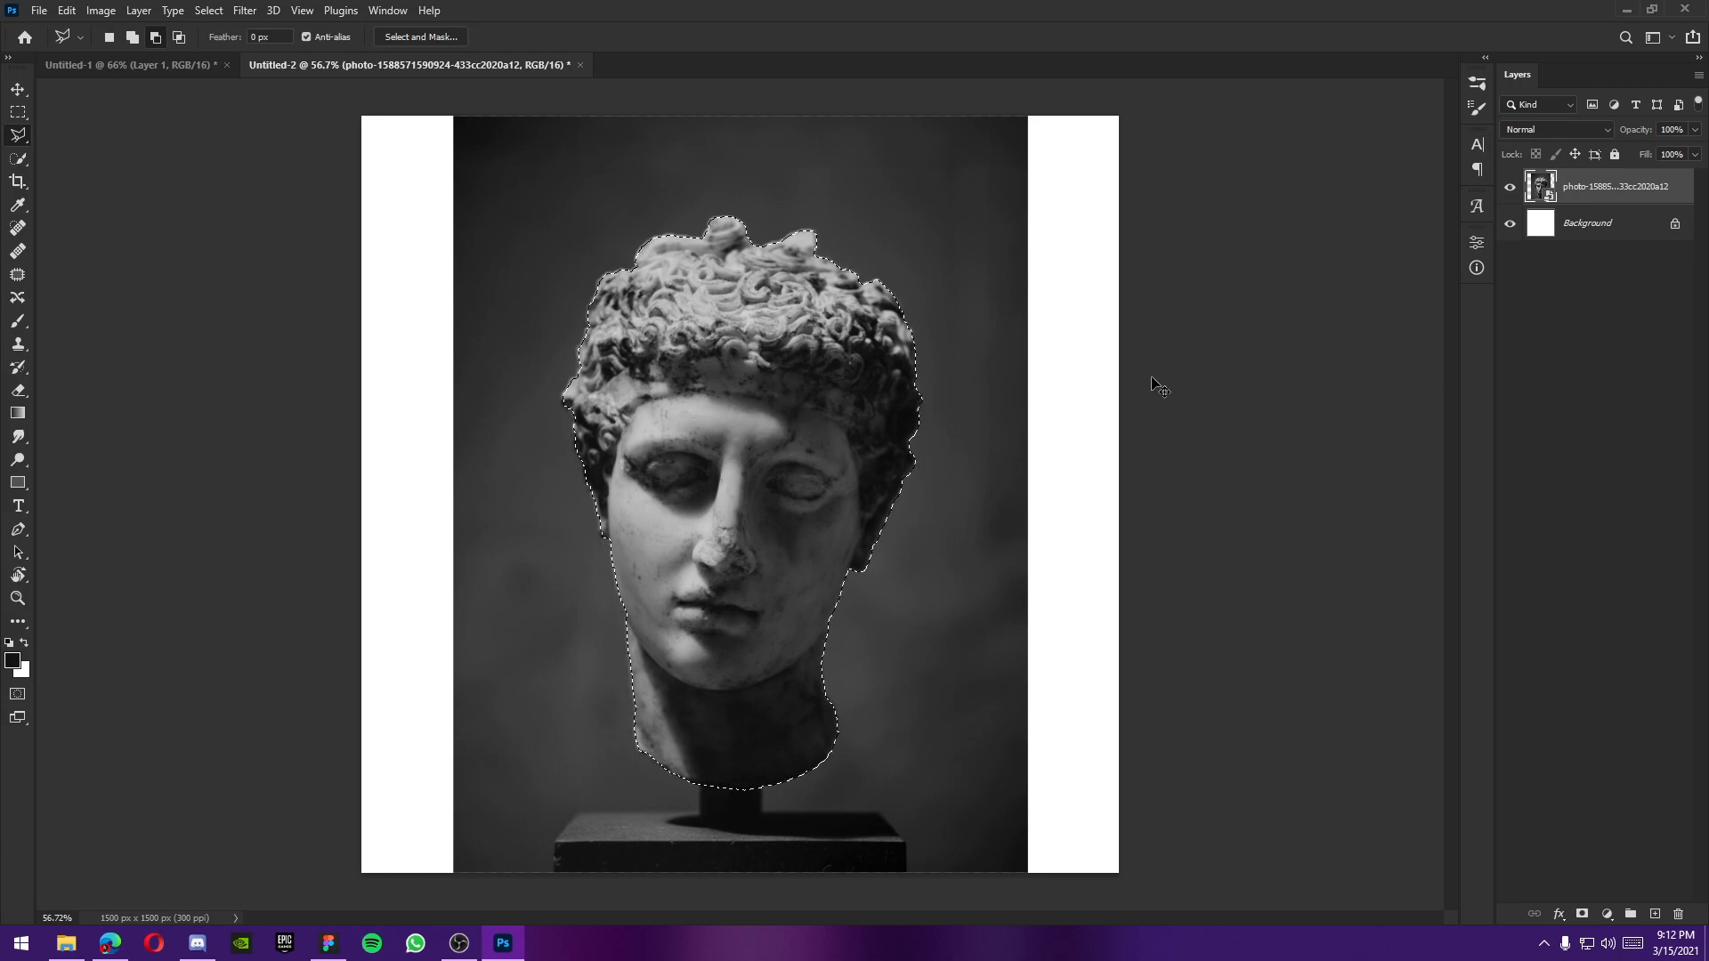
Step: Copy the selected head to a new layer and hide the original photo layer
key("ctrl+j")
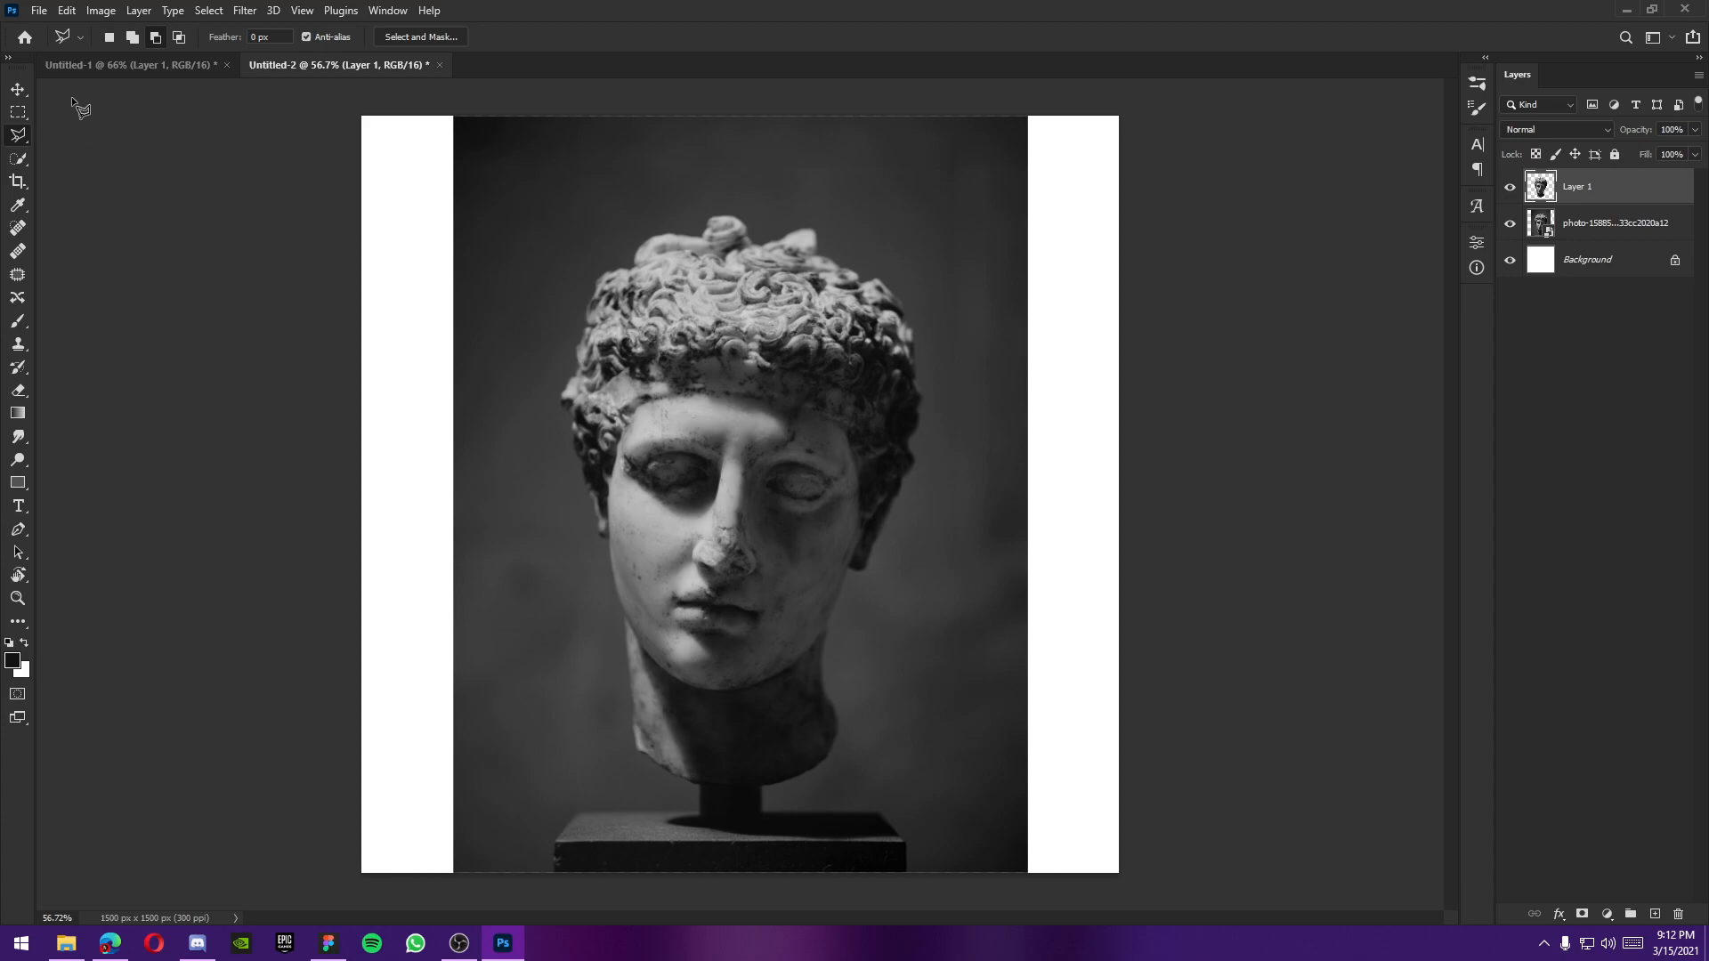
left_click(18, 89)
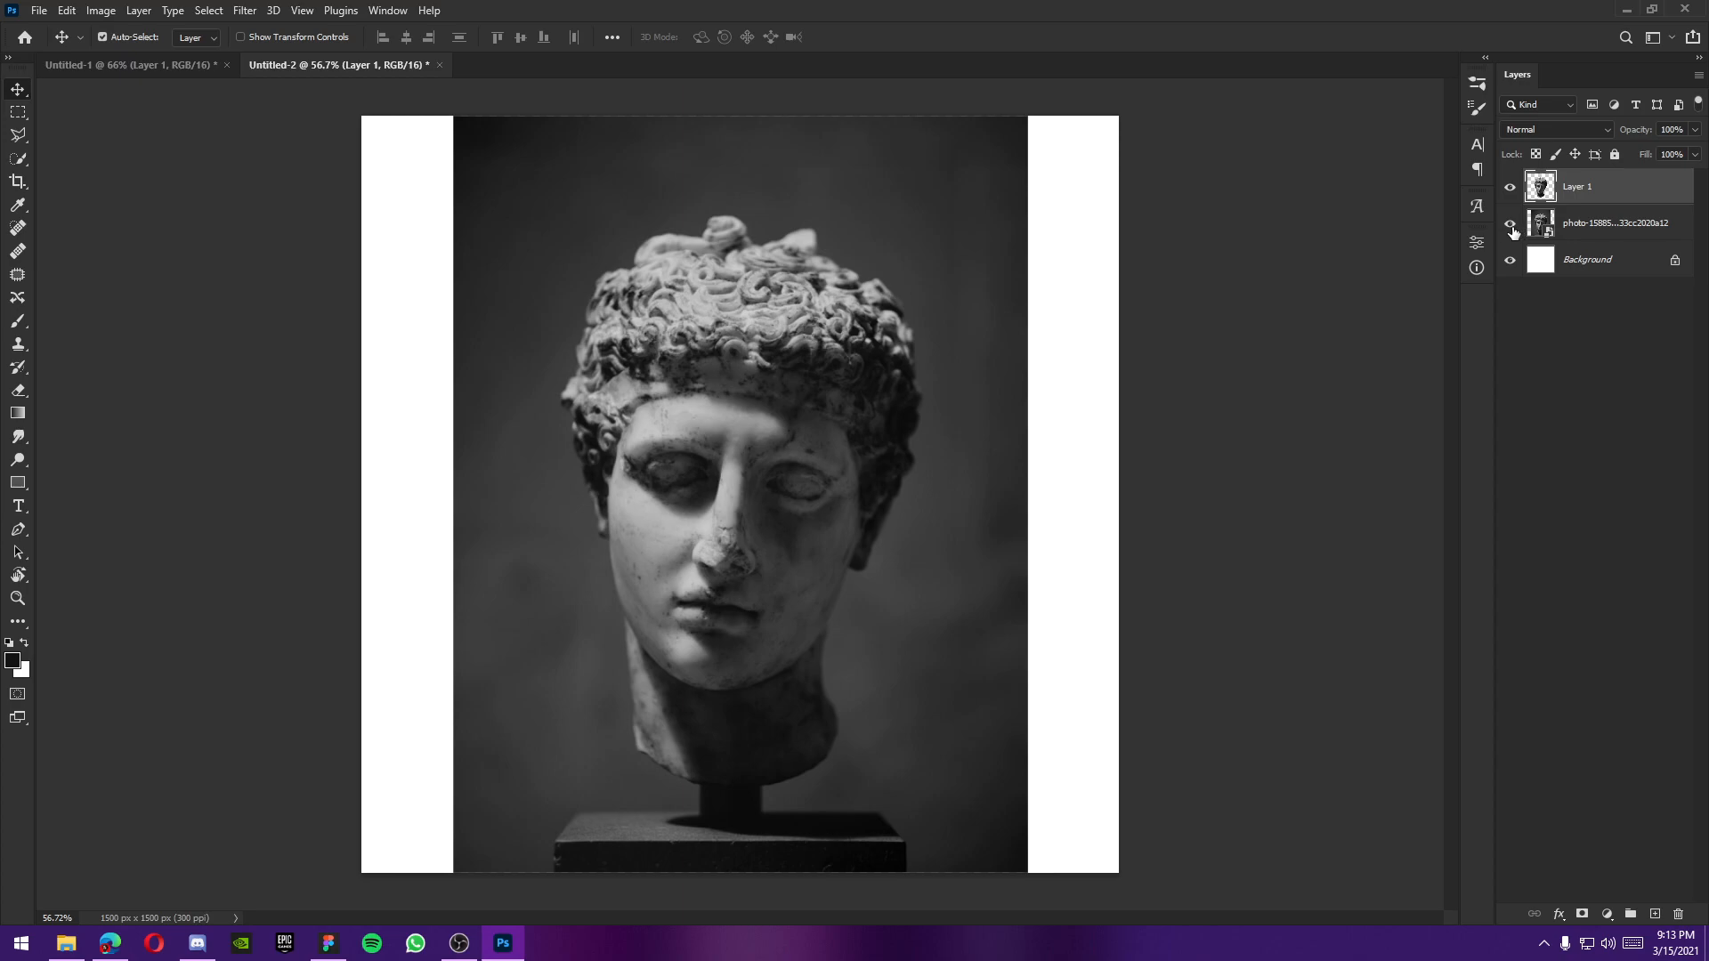
left_click(1511, 227)
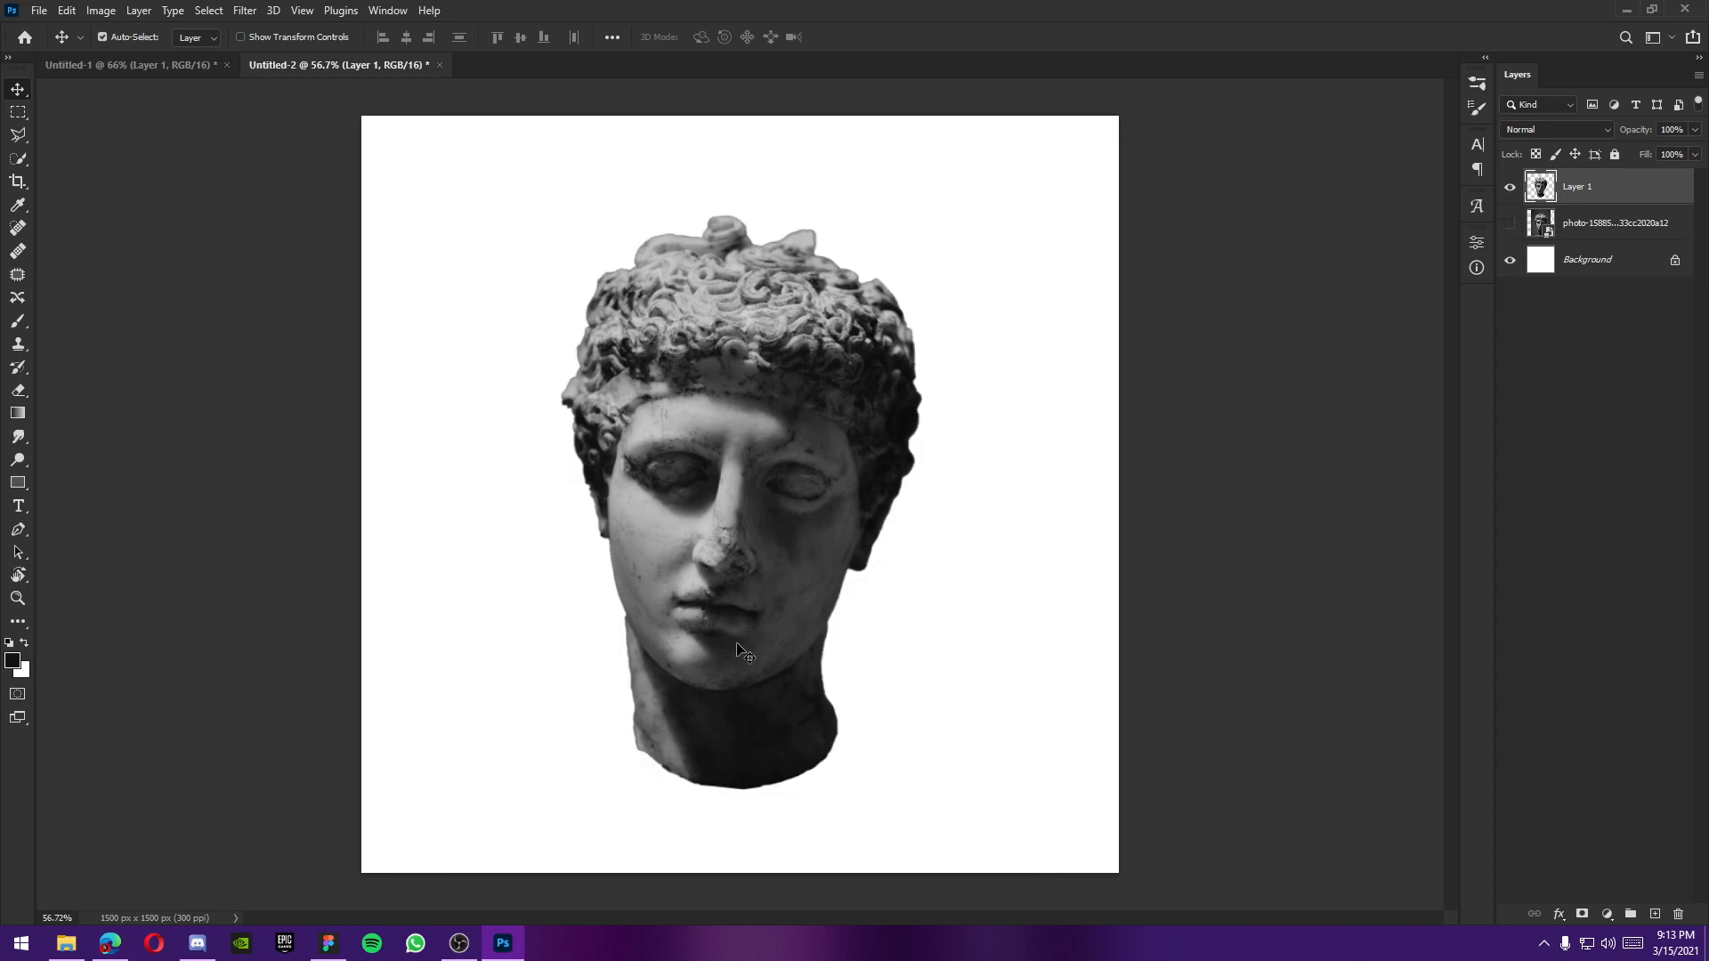
Step: Inspect the cut-out head's edges along the neck, jaw and ears up close
scroll(588, 780, "up", 10)
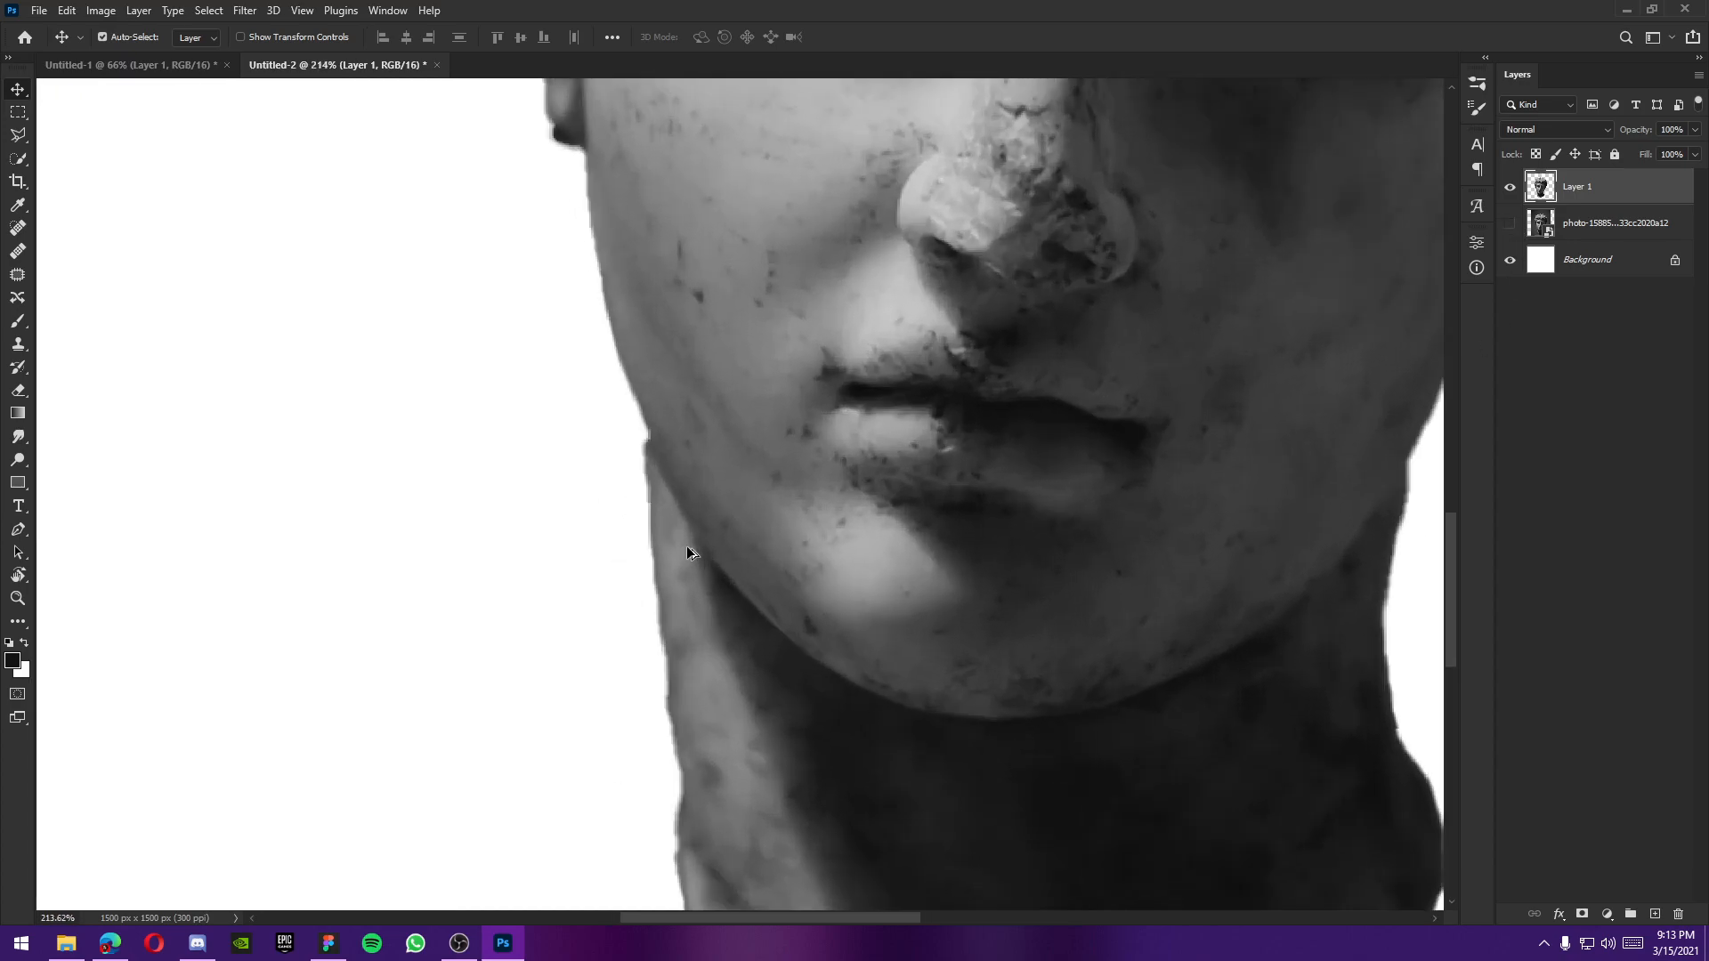
scroll(679, 587, "down", 4)
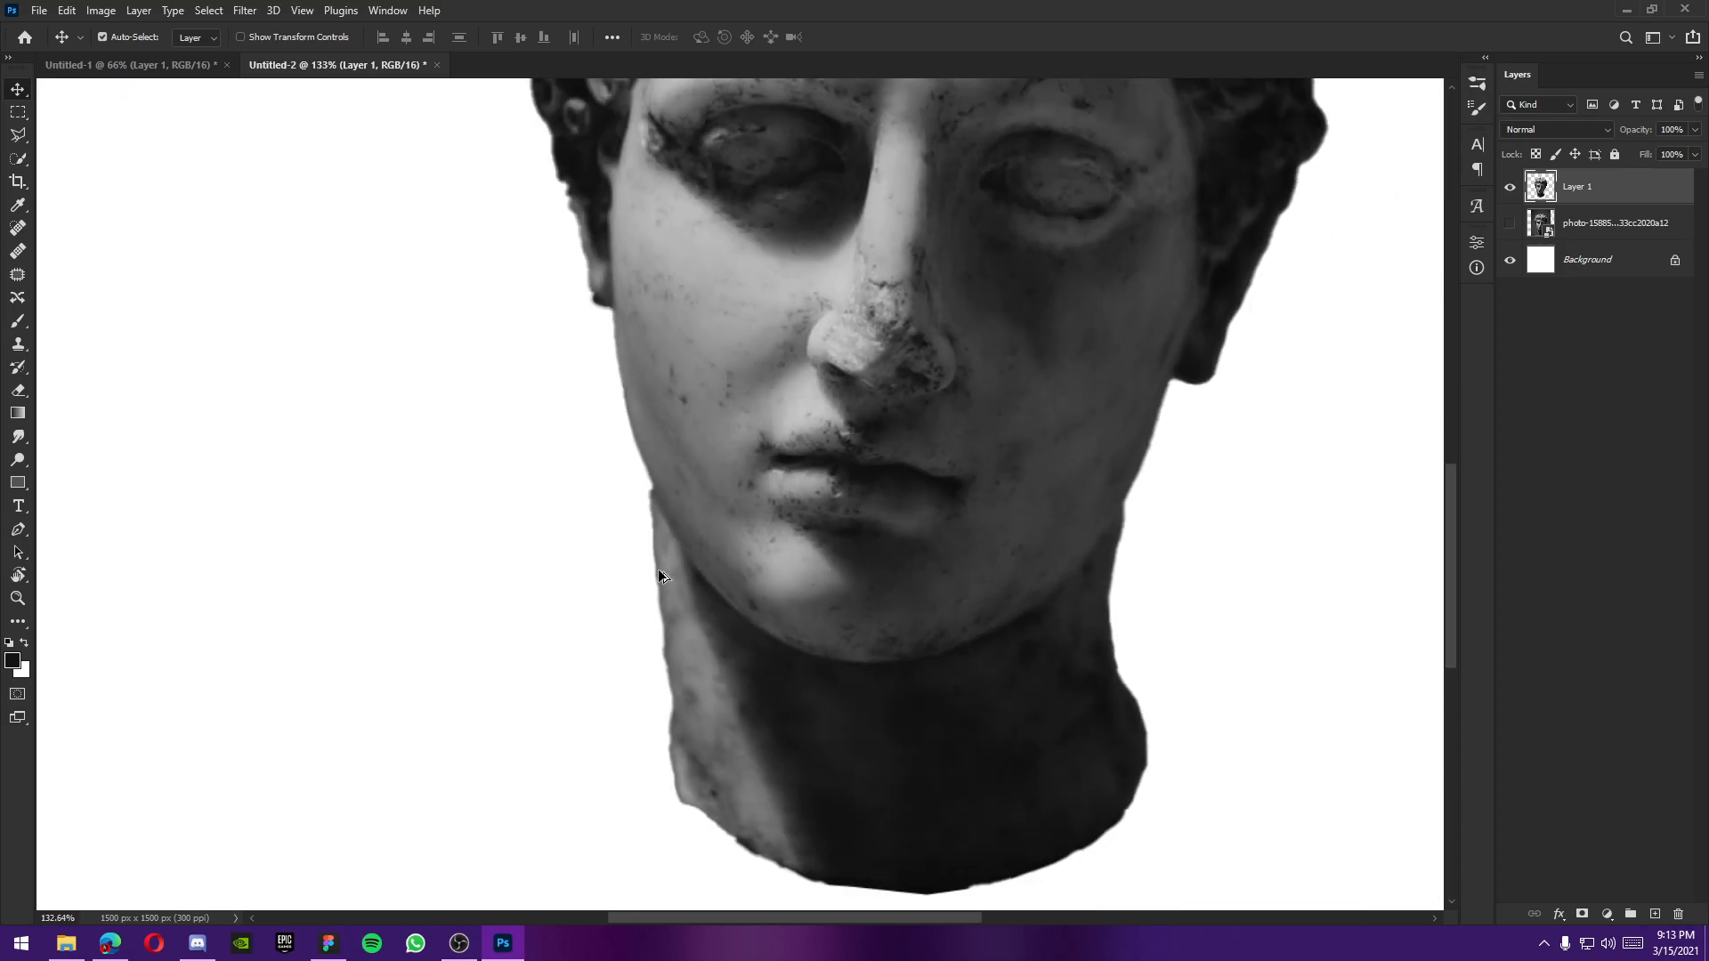
scroll(1131, 681, "up", 4)
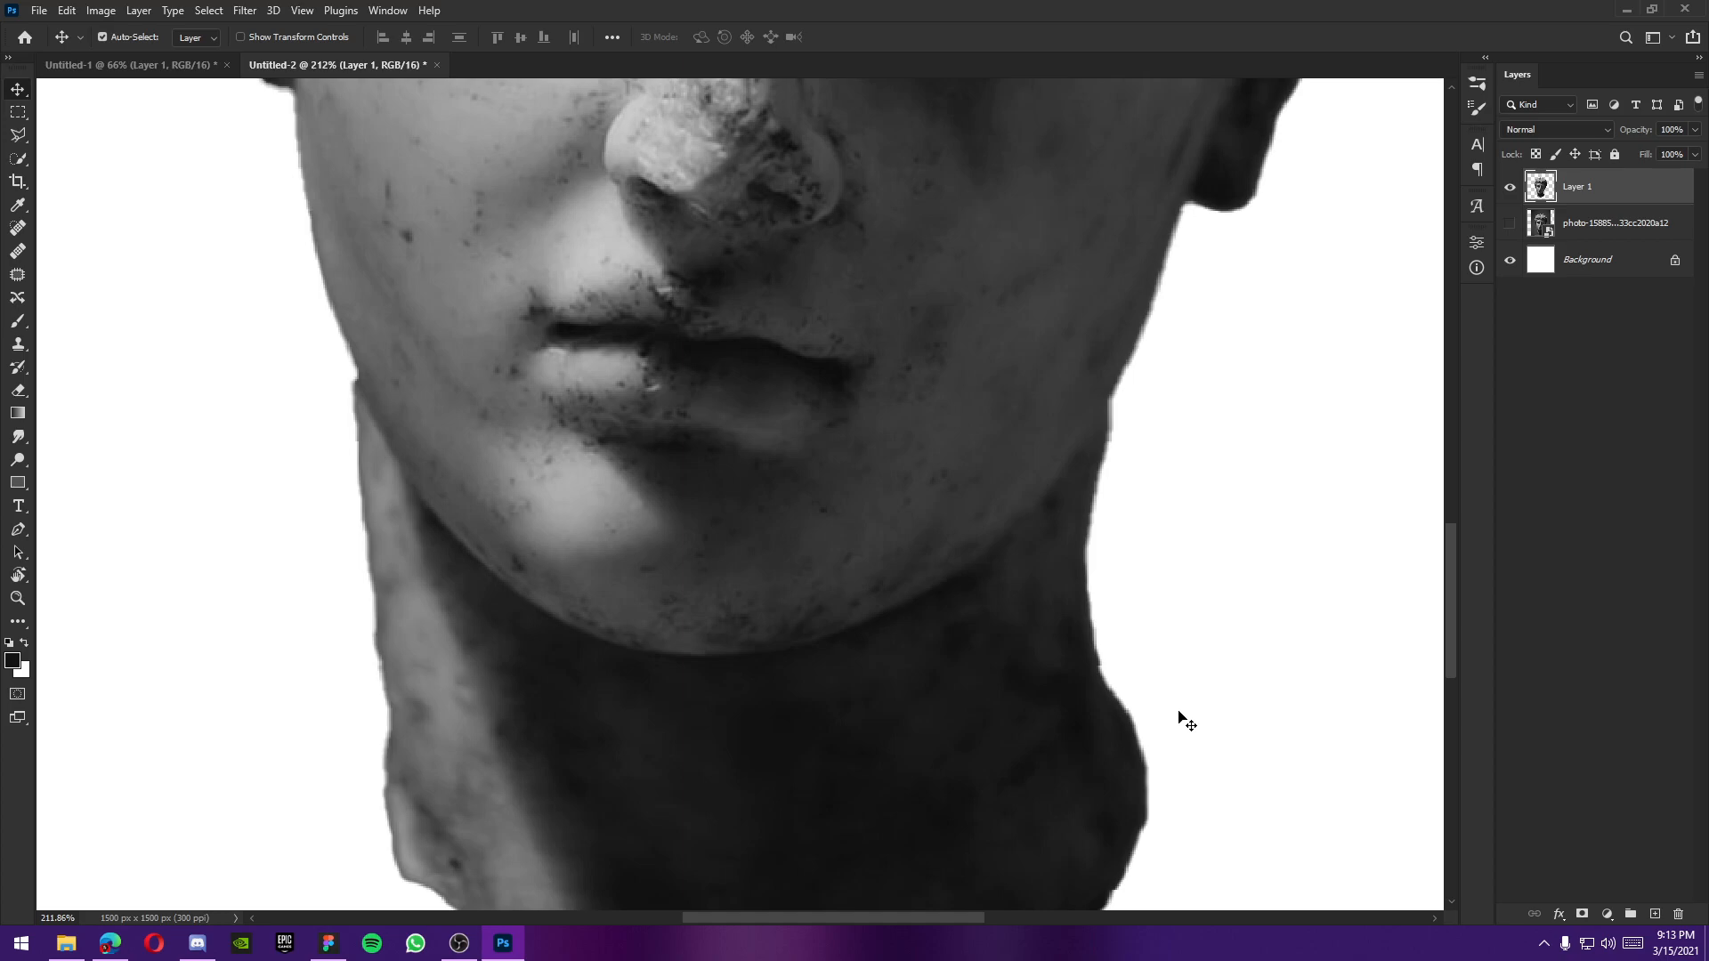
scroll(990, 703, "down", 3)
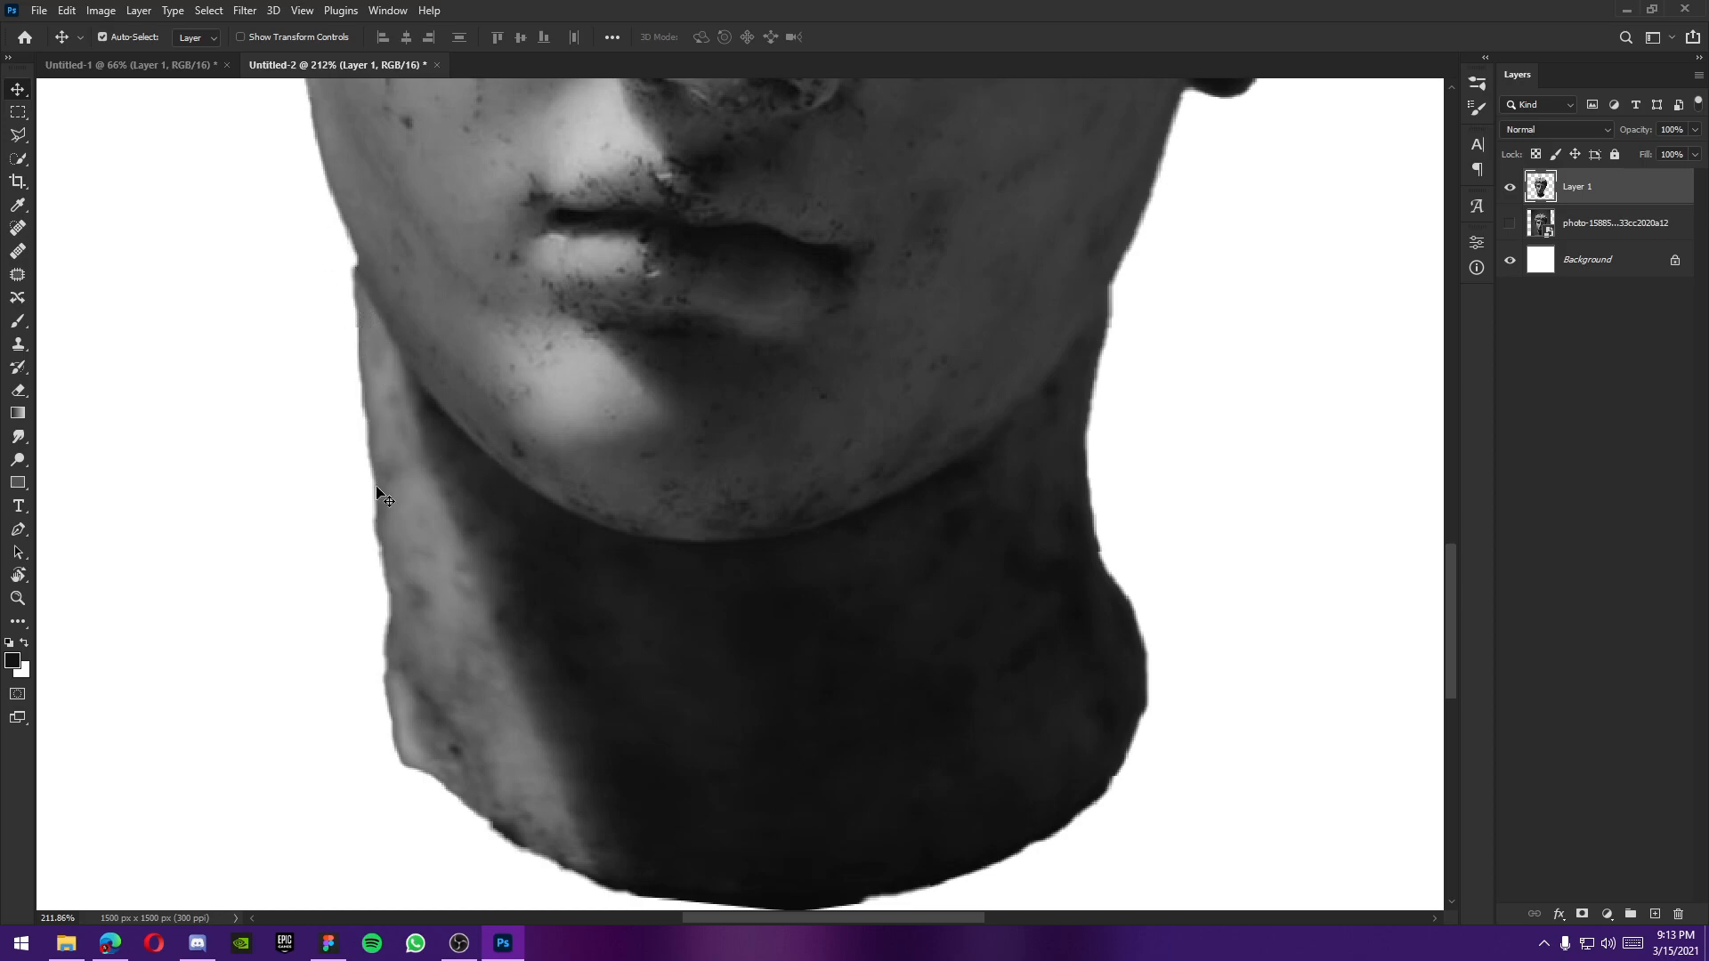
scroll(377, 489, "up", 5)
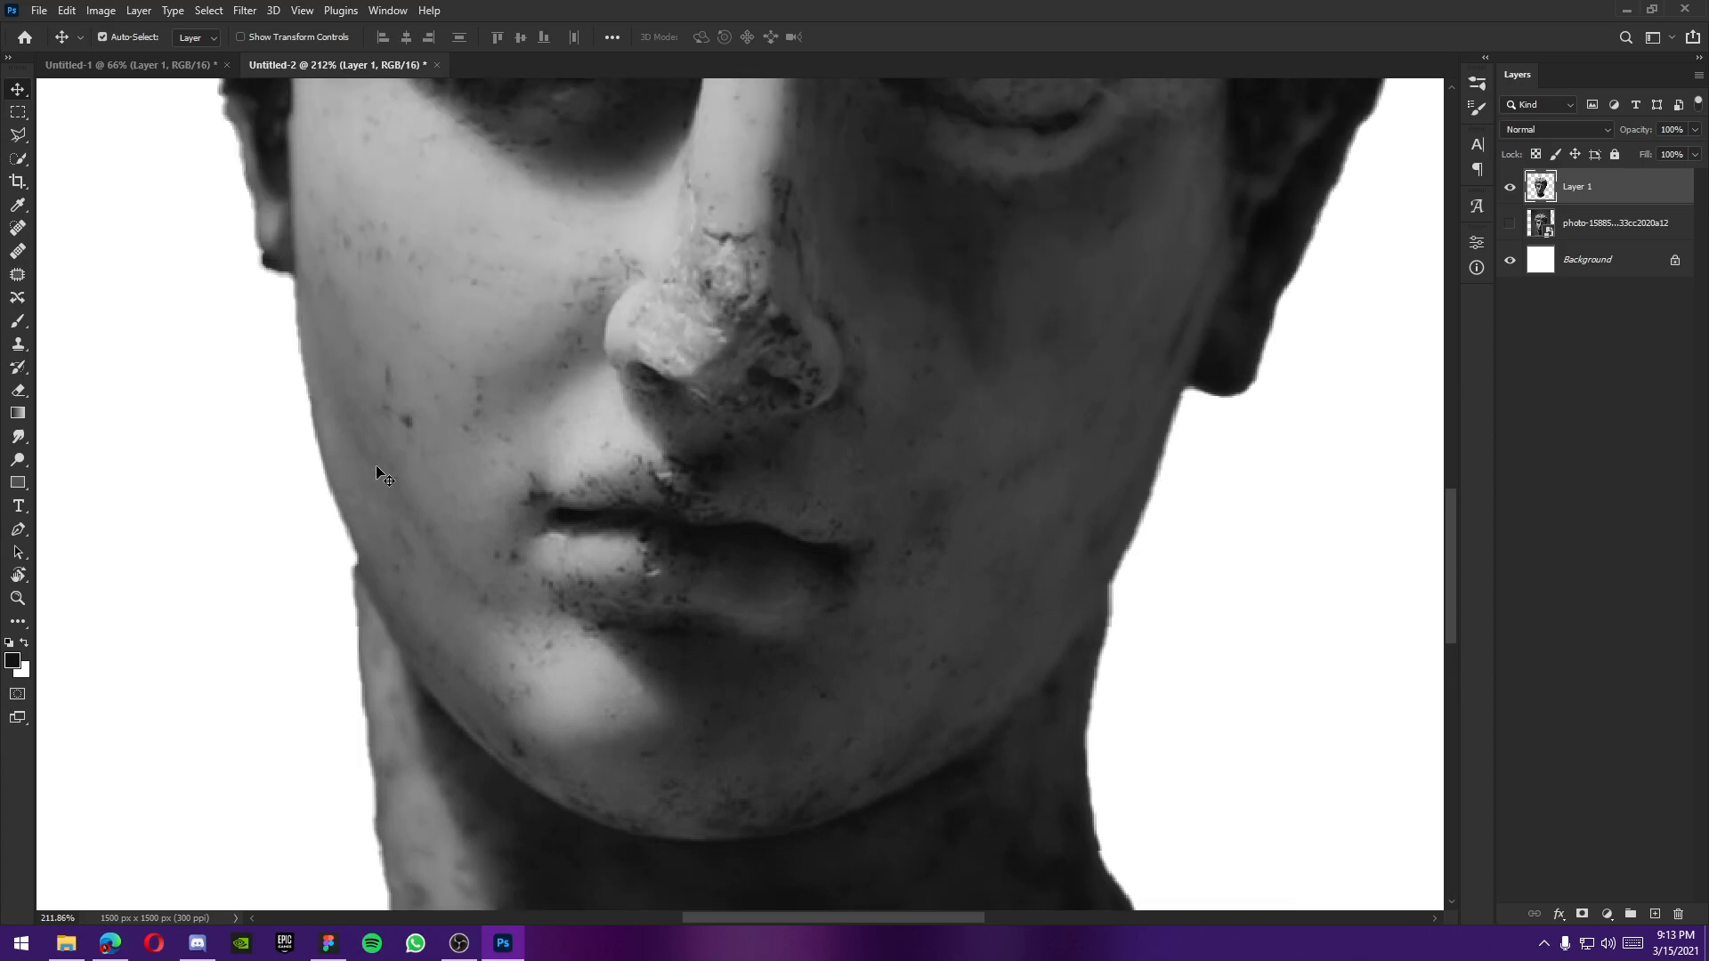
scroll(376, 469, "down", 6, "alt")
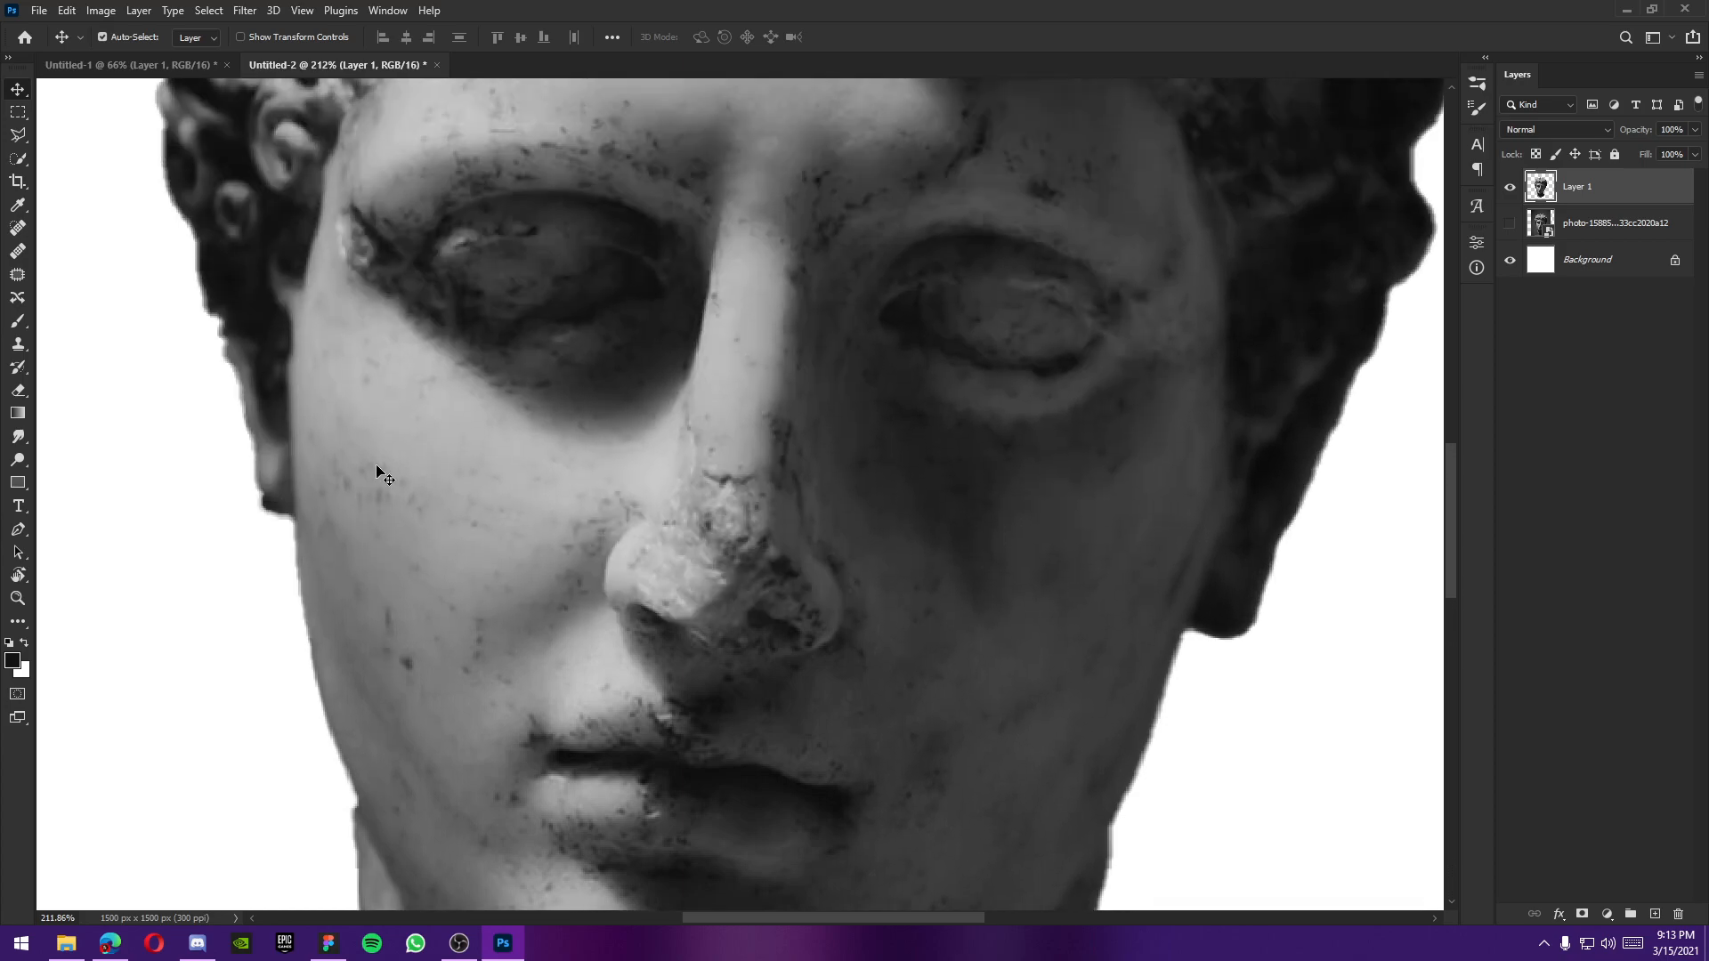
Step: Compare the cut-out head's jaw and neck edges with the original photo by showing the photo layer and hiding it again
scroll(376, 478, "down", 2)
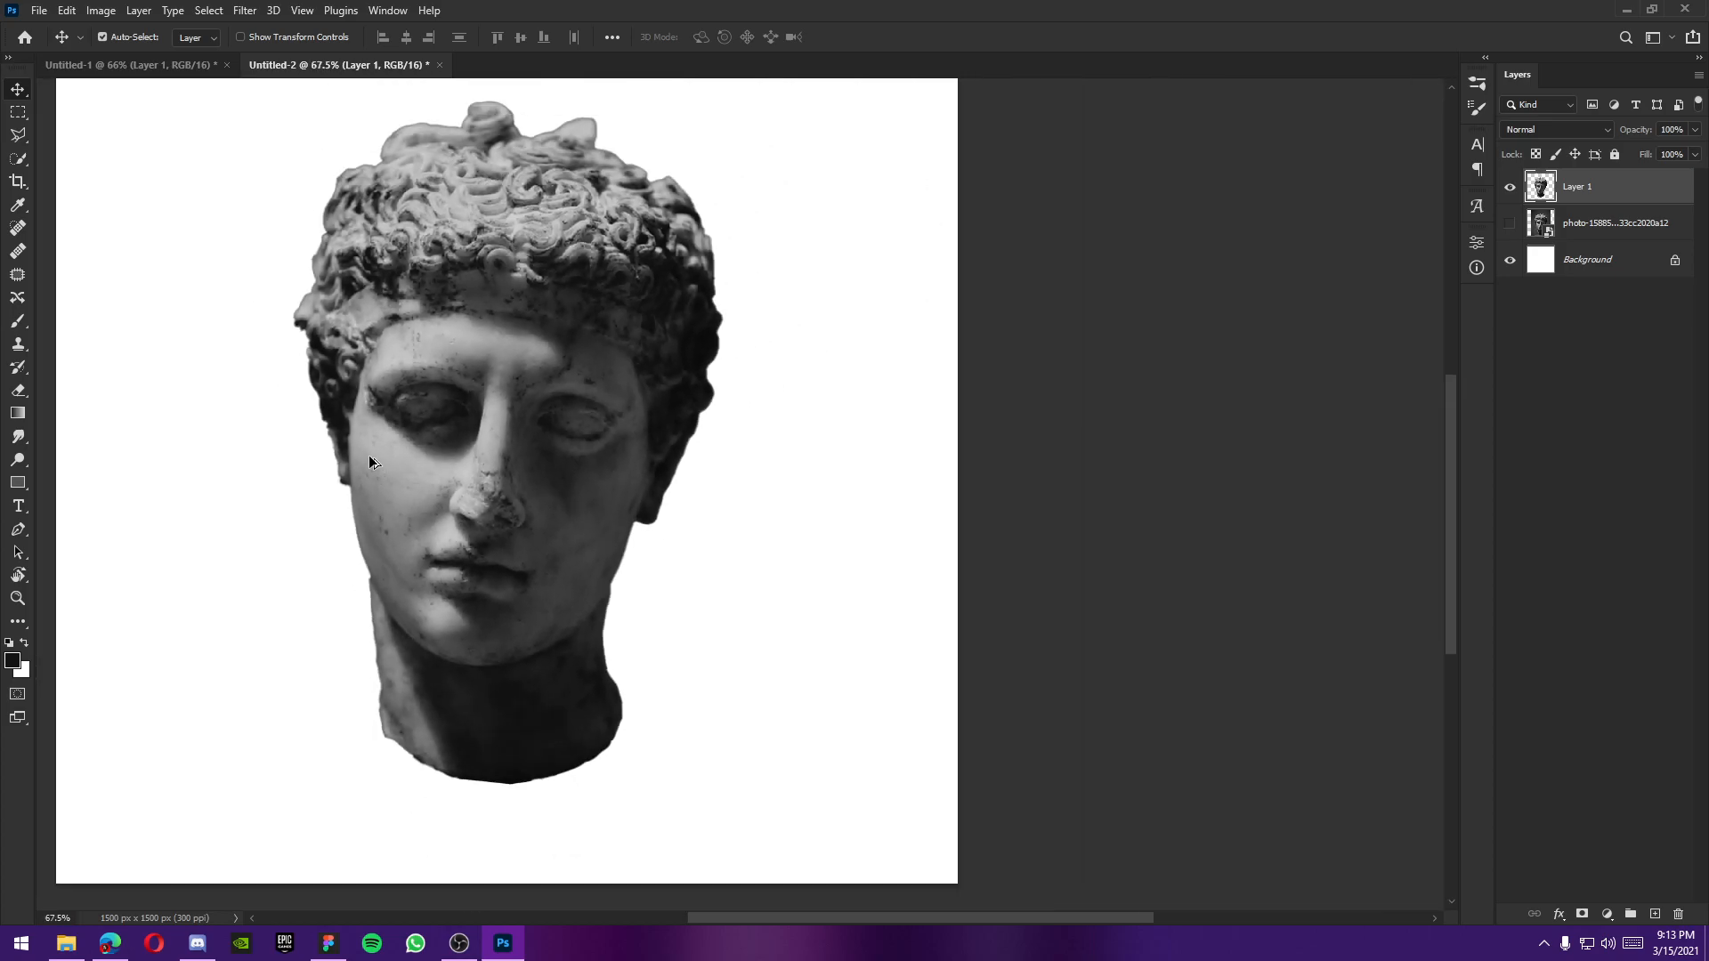
scroll(356, 606, "up", 8, "alt")
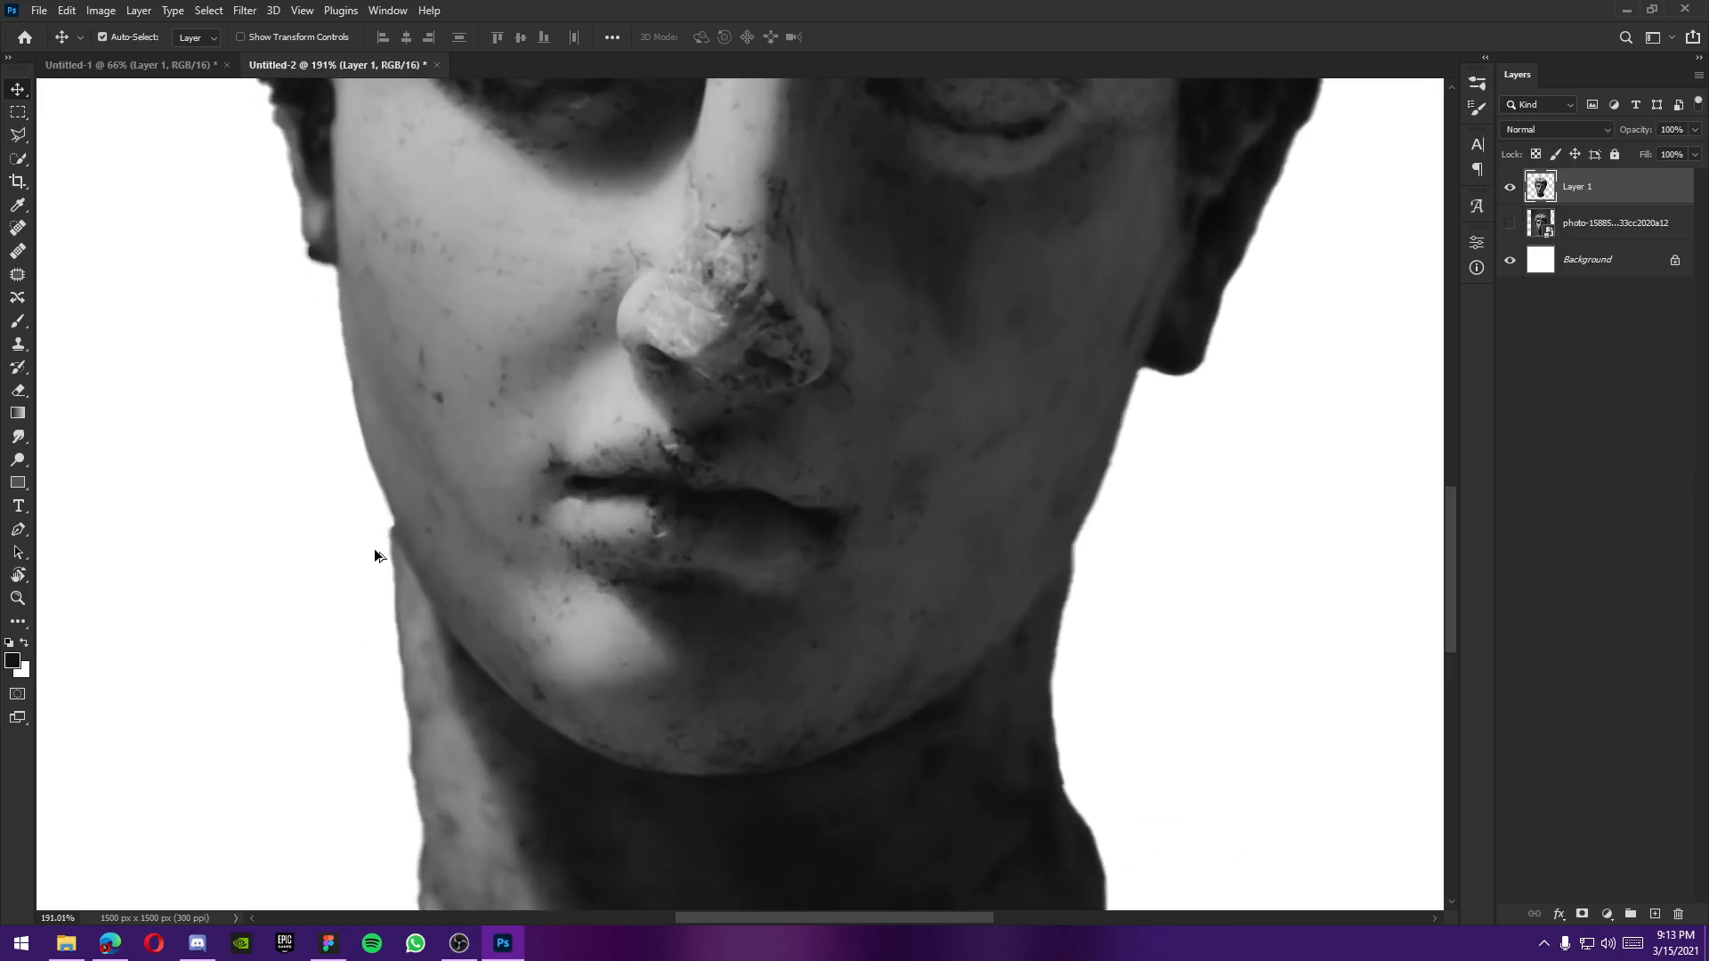
scroll(396, 569, "down", 6)
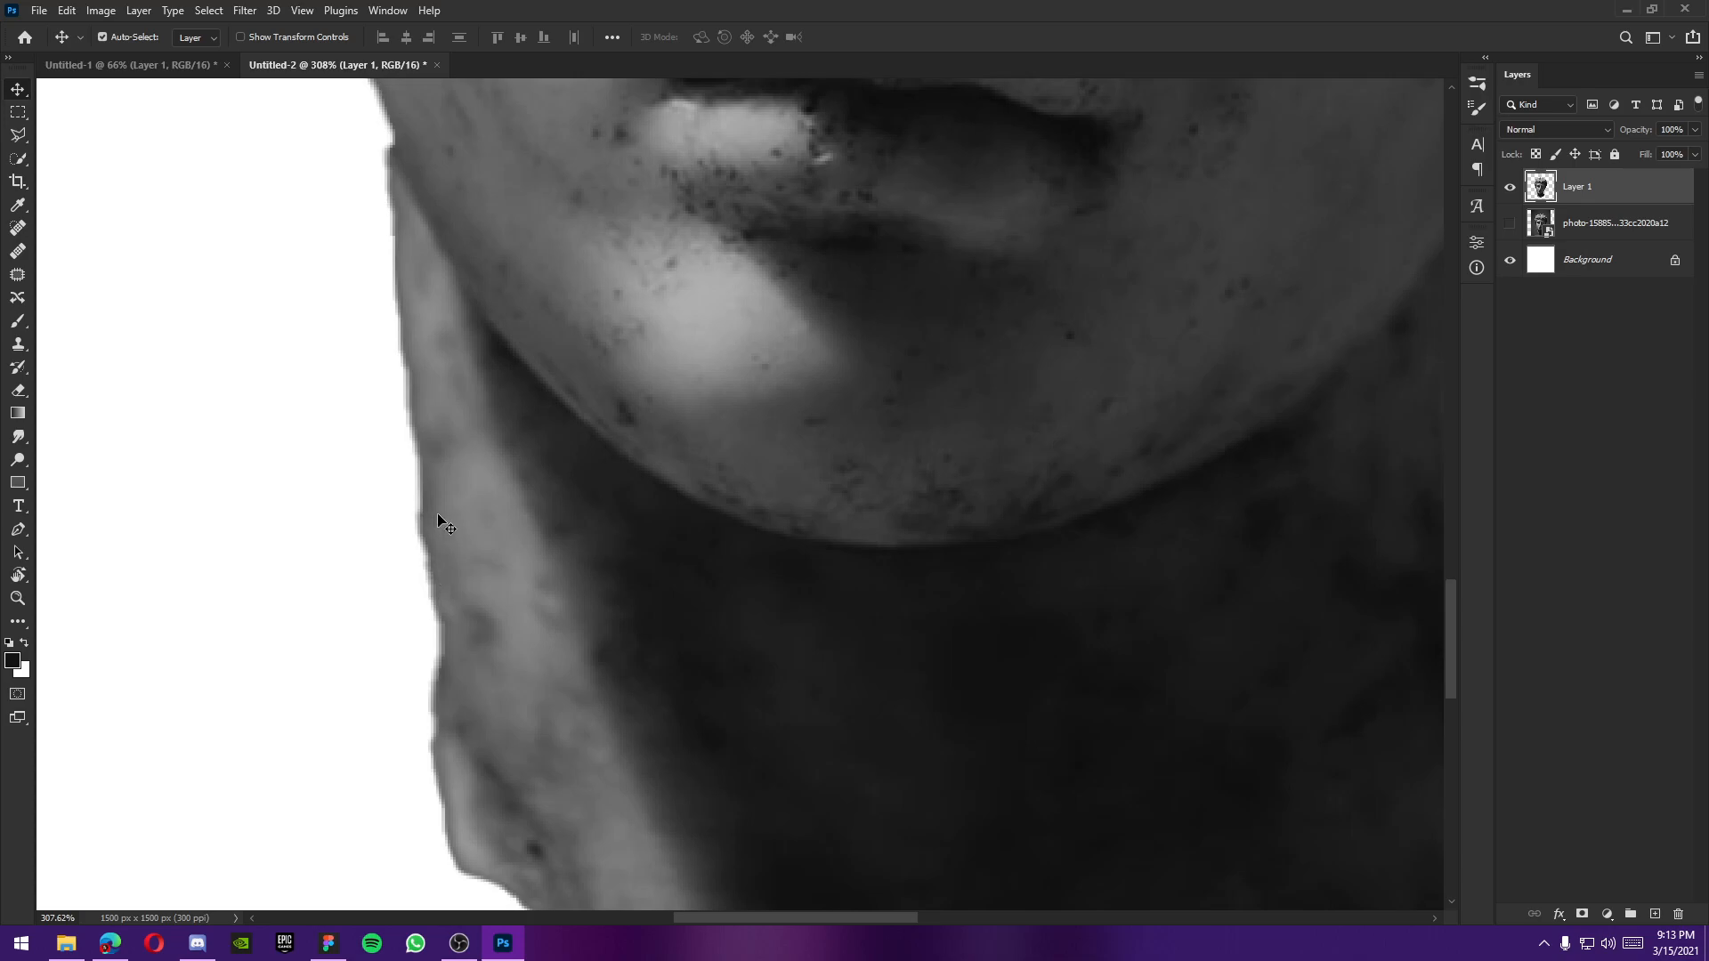
left_click(1509, 224)
scroll(718, 424, "down", 10)
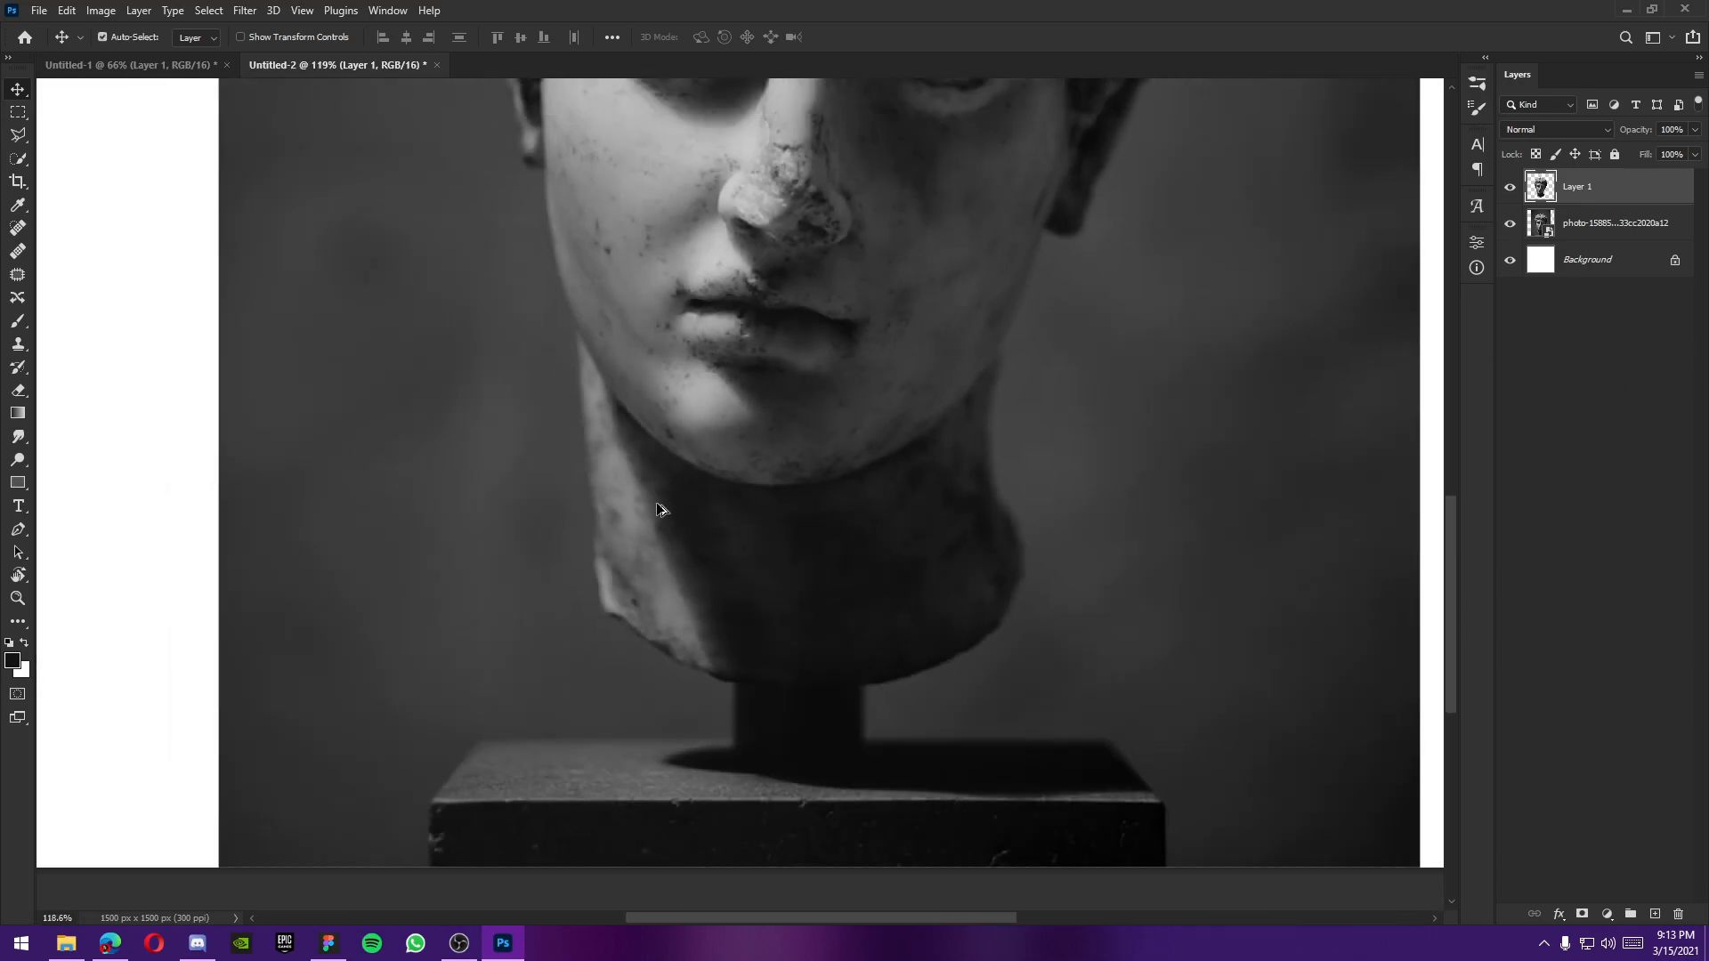
scroll(654, 490, "down", 2)
scroll(813, 324, "down", 1)
scroll(726, 285, "up", 3)
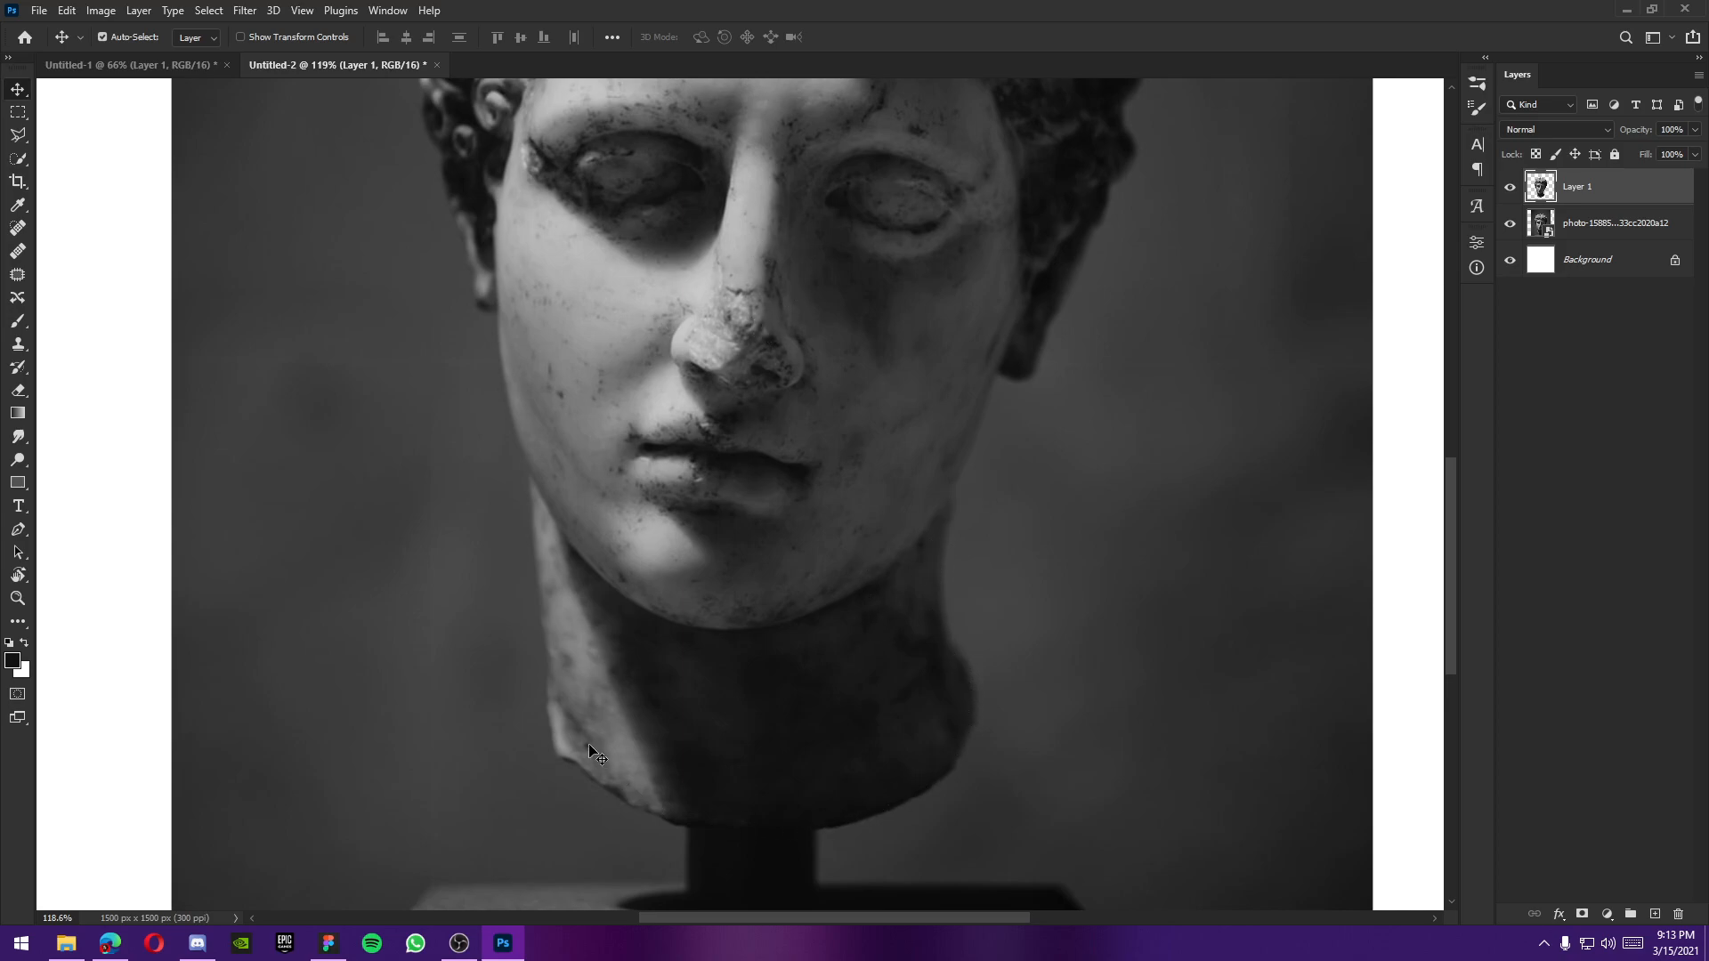
left_click(1510, 224)
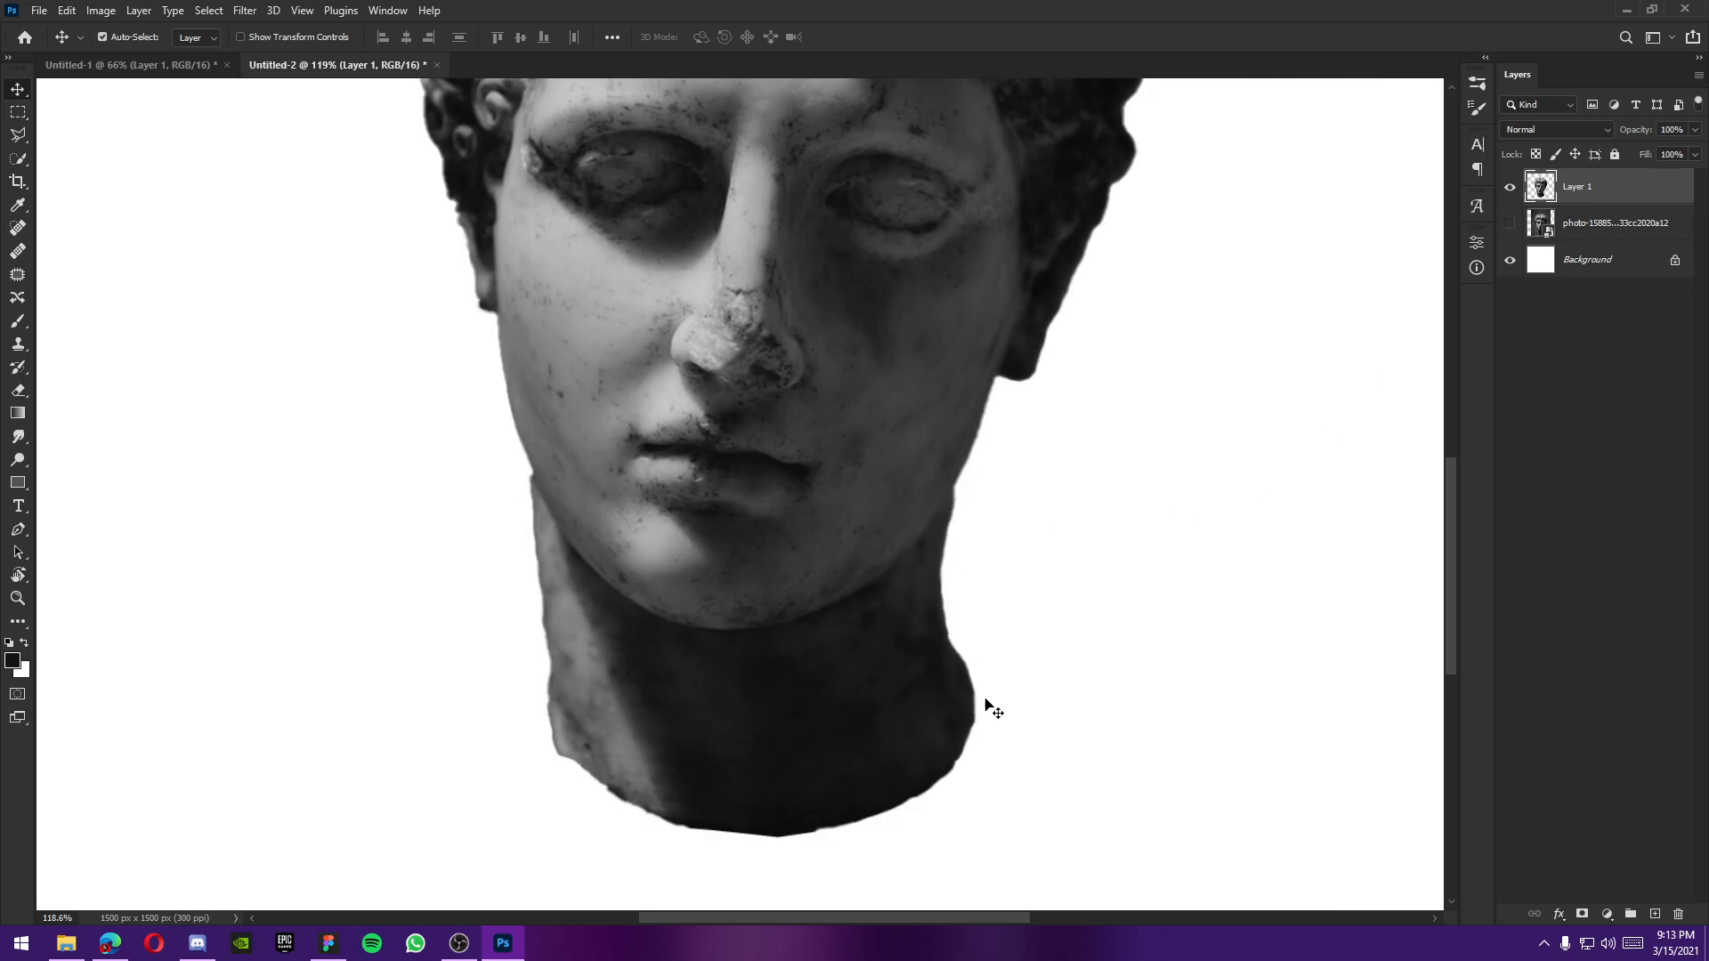
key("ctrl+0")
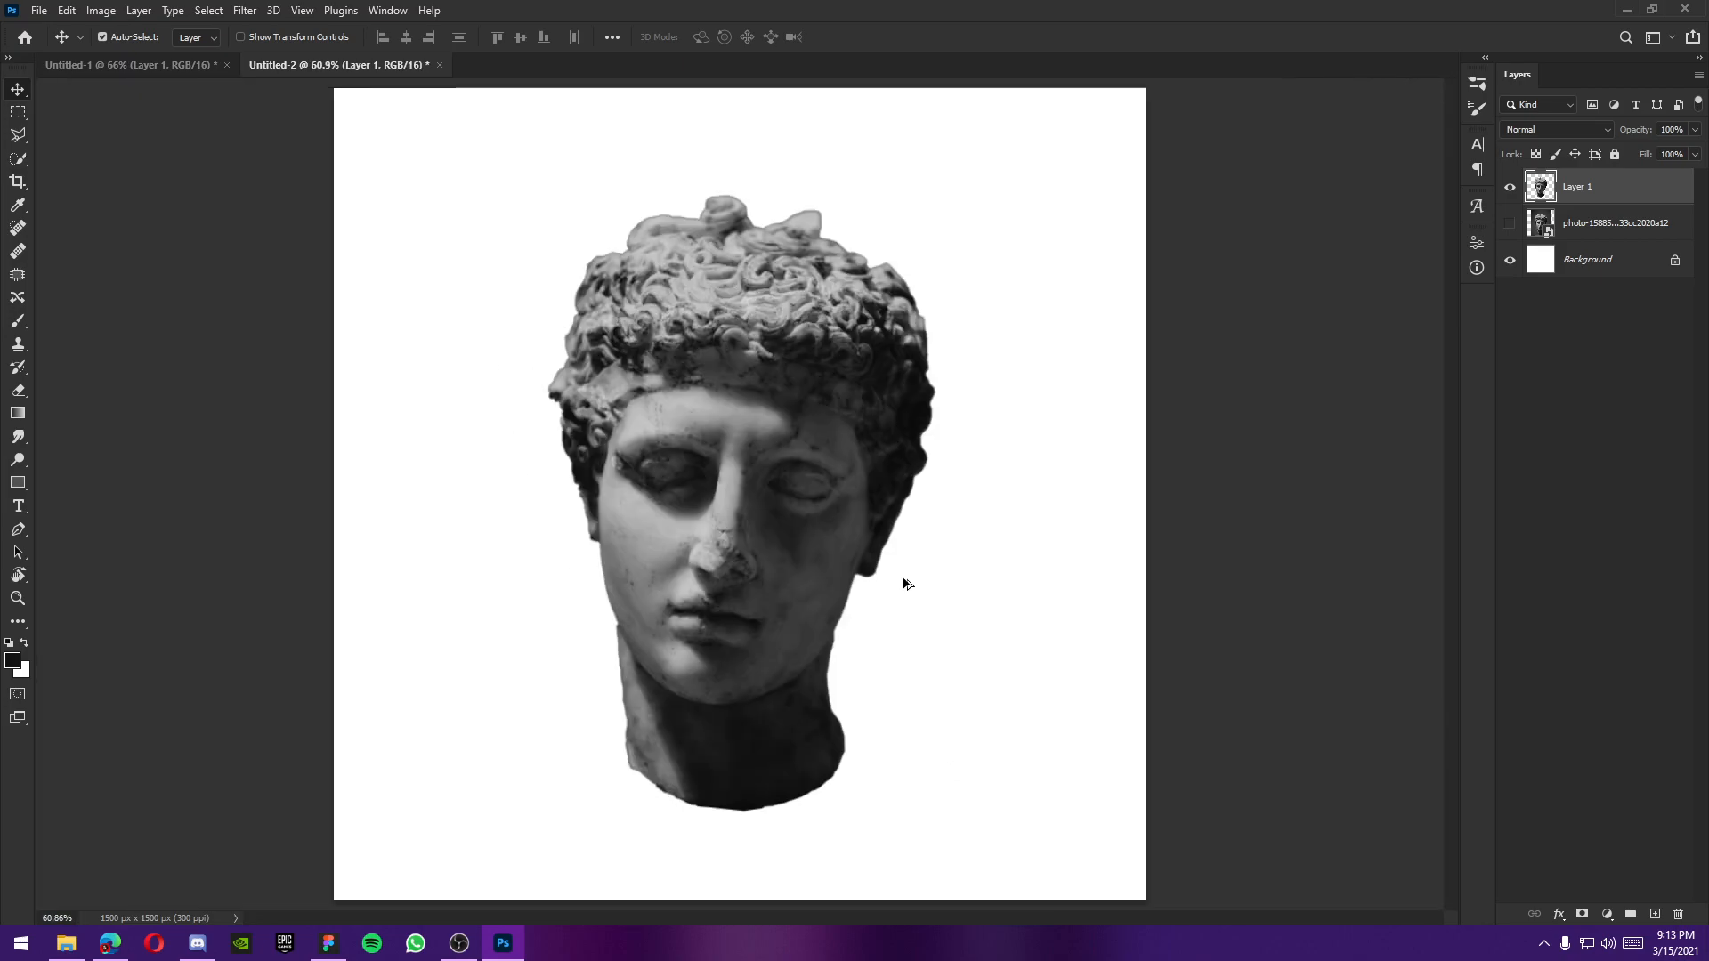
Step: Make the original photo layer active and visible, and hide the cut-out head layer
scroll(903, 584, "up", 1)
left_click(1575, 226)
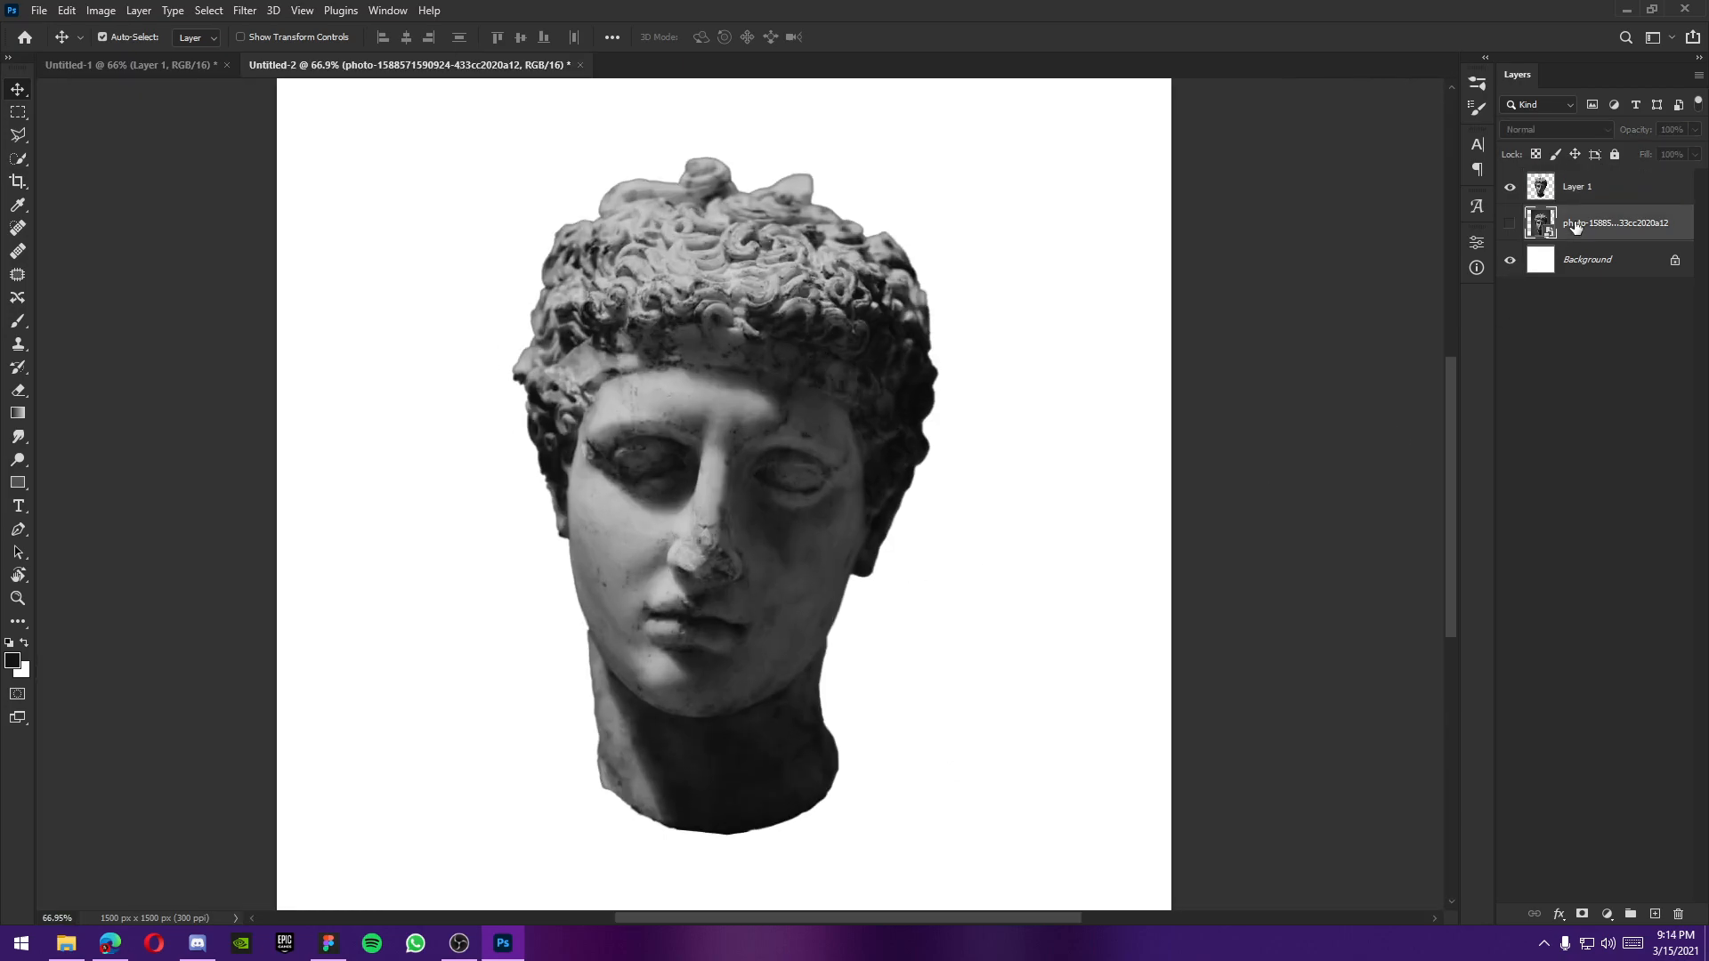
left_click(1509, 224)
left_click(1510, 187)
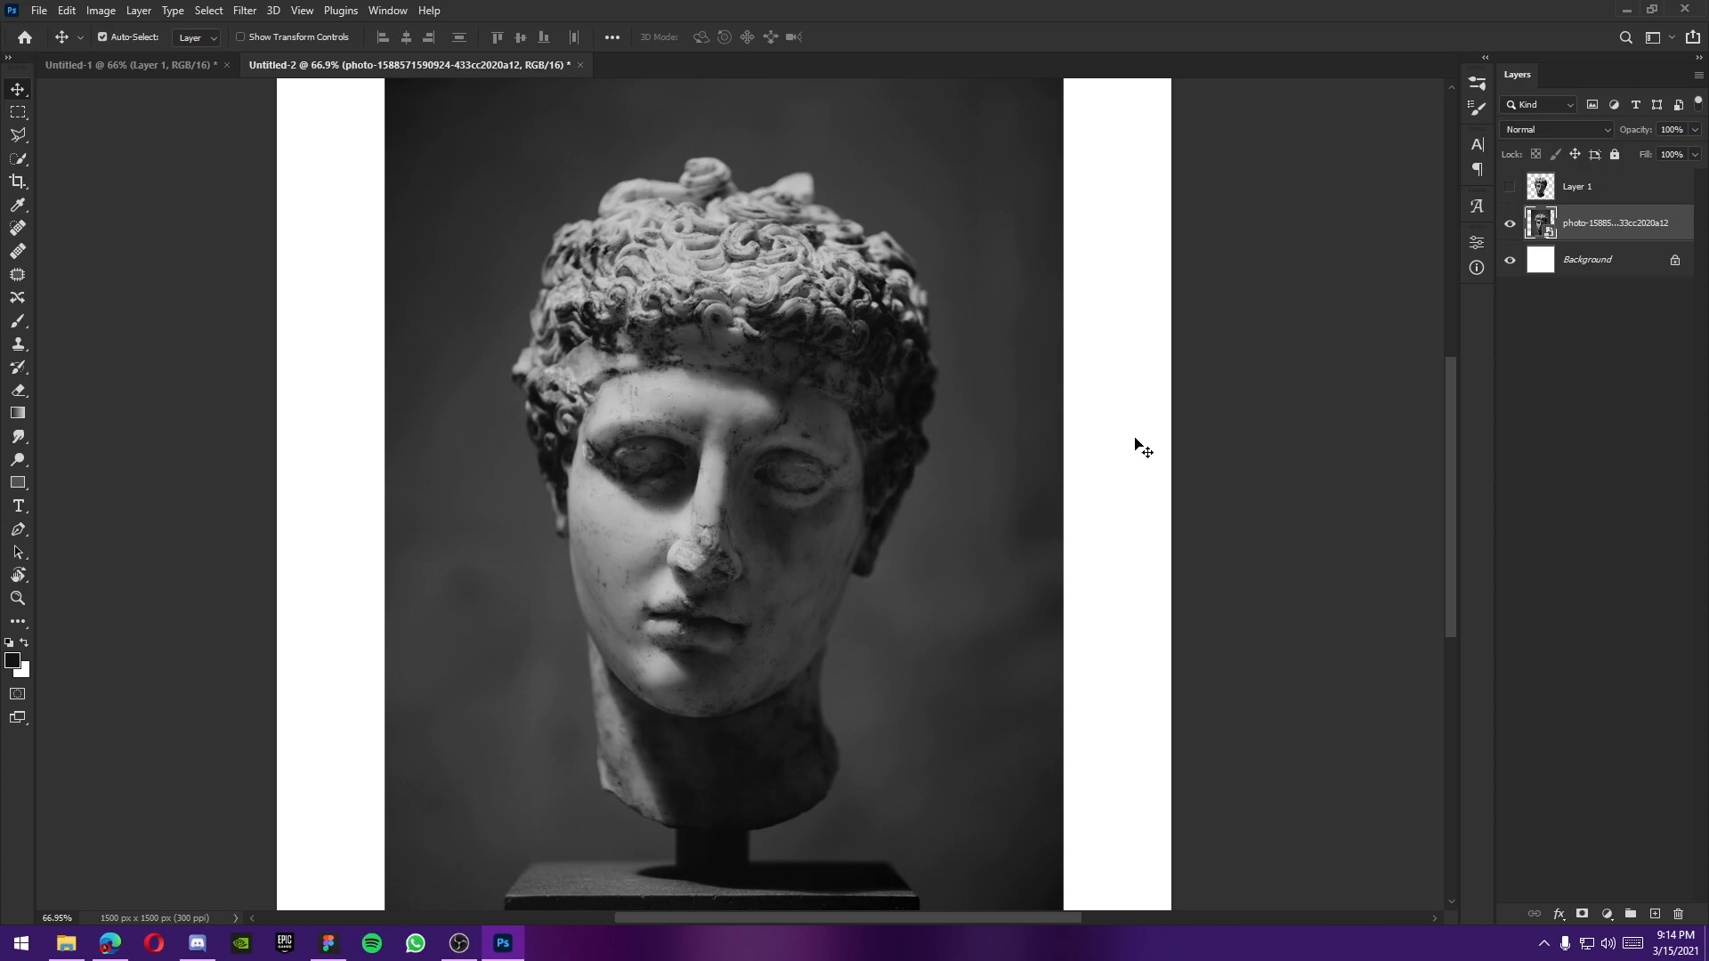
scroll(597, 726, "up", 2)
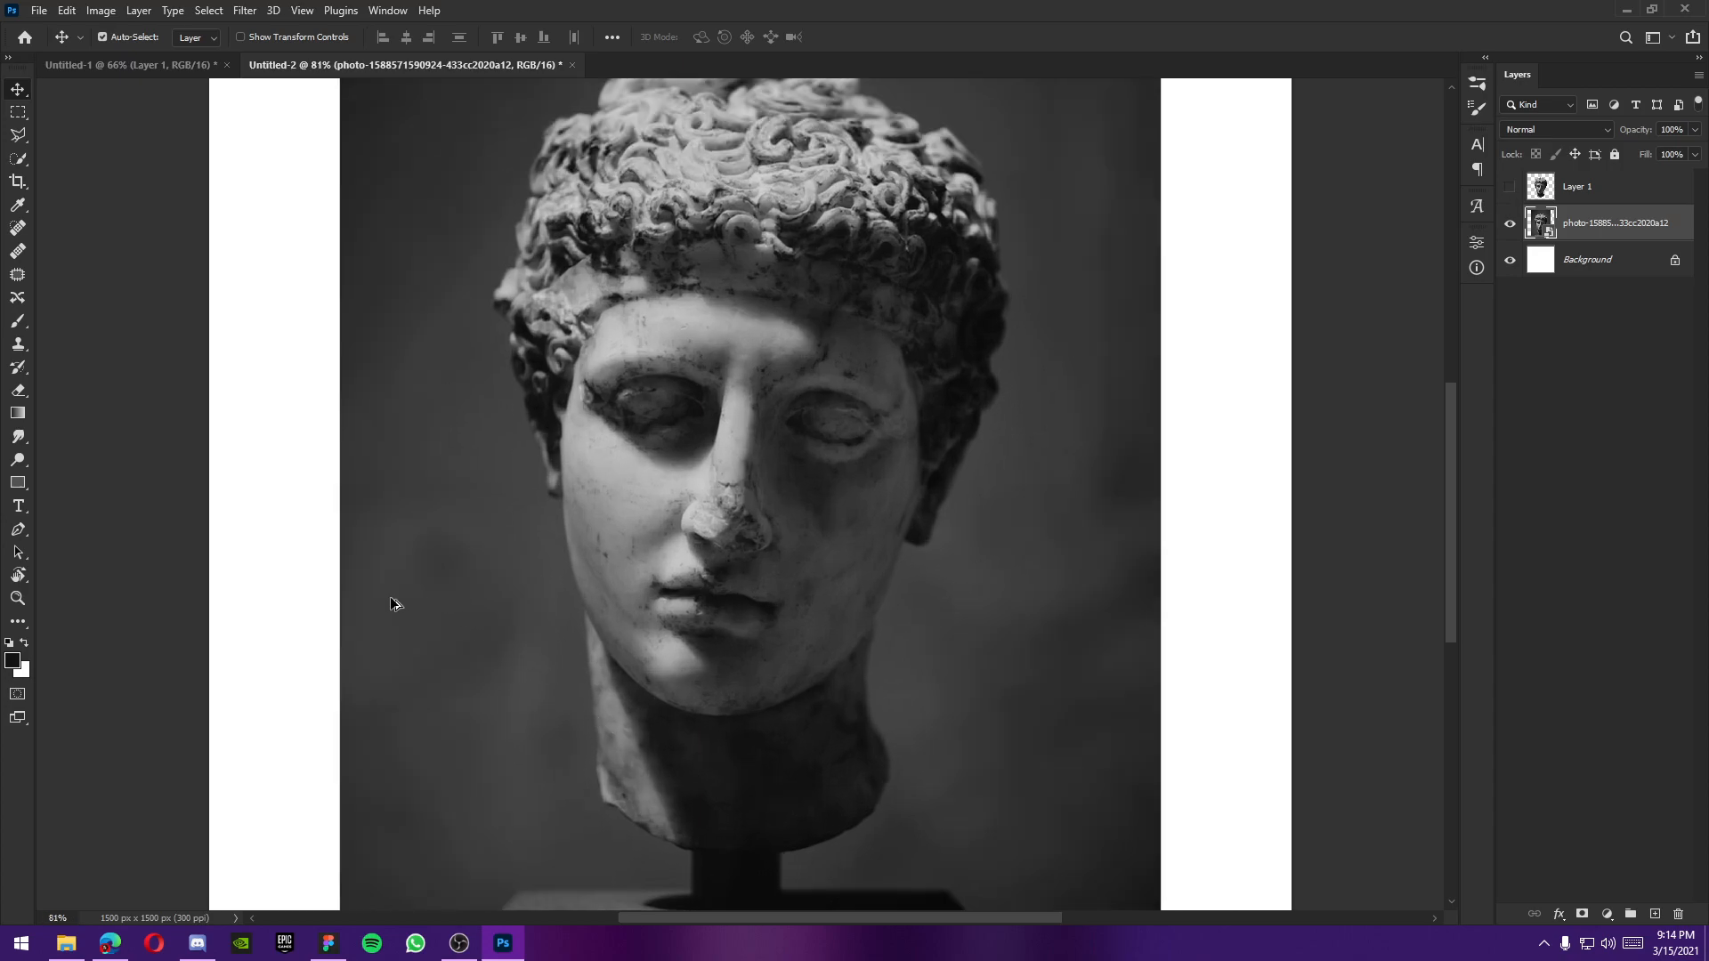
Step: Start a Pen tool path just below the ear on the shadow-free cheek and trace it down to where jaw meets neck
left_click(20, 531)
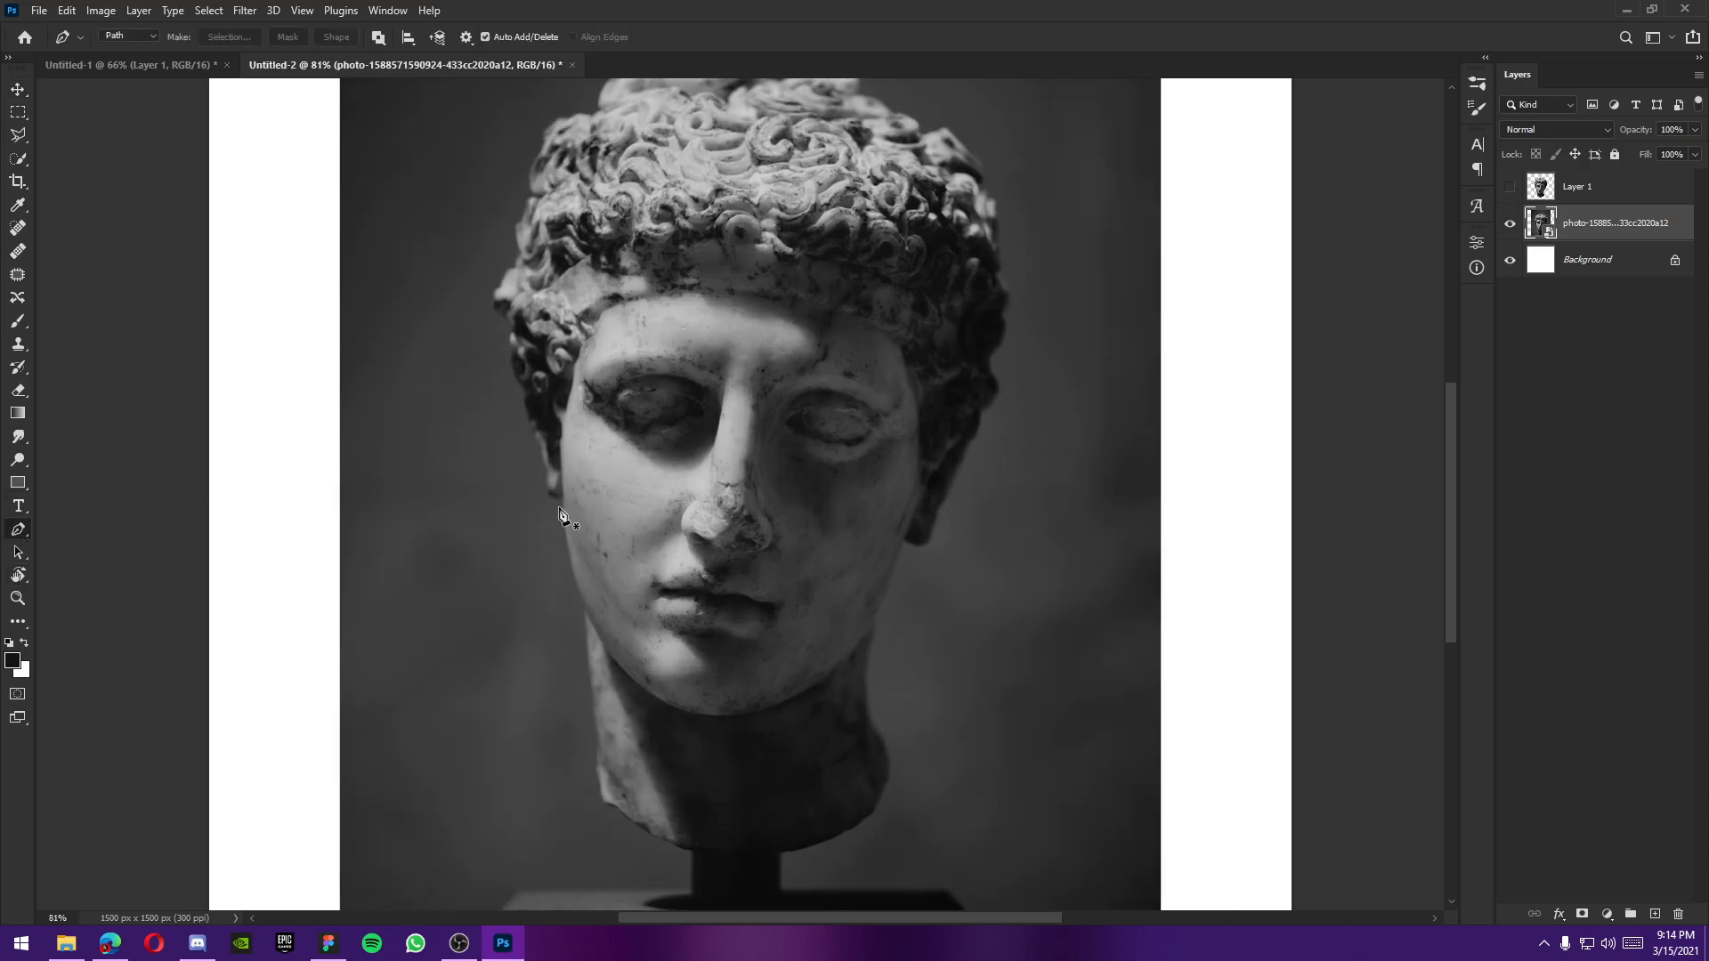
scroll(559, 519, "up", 3)
scroll(559, 519, "up", 4)
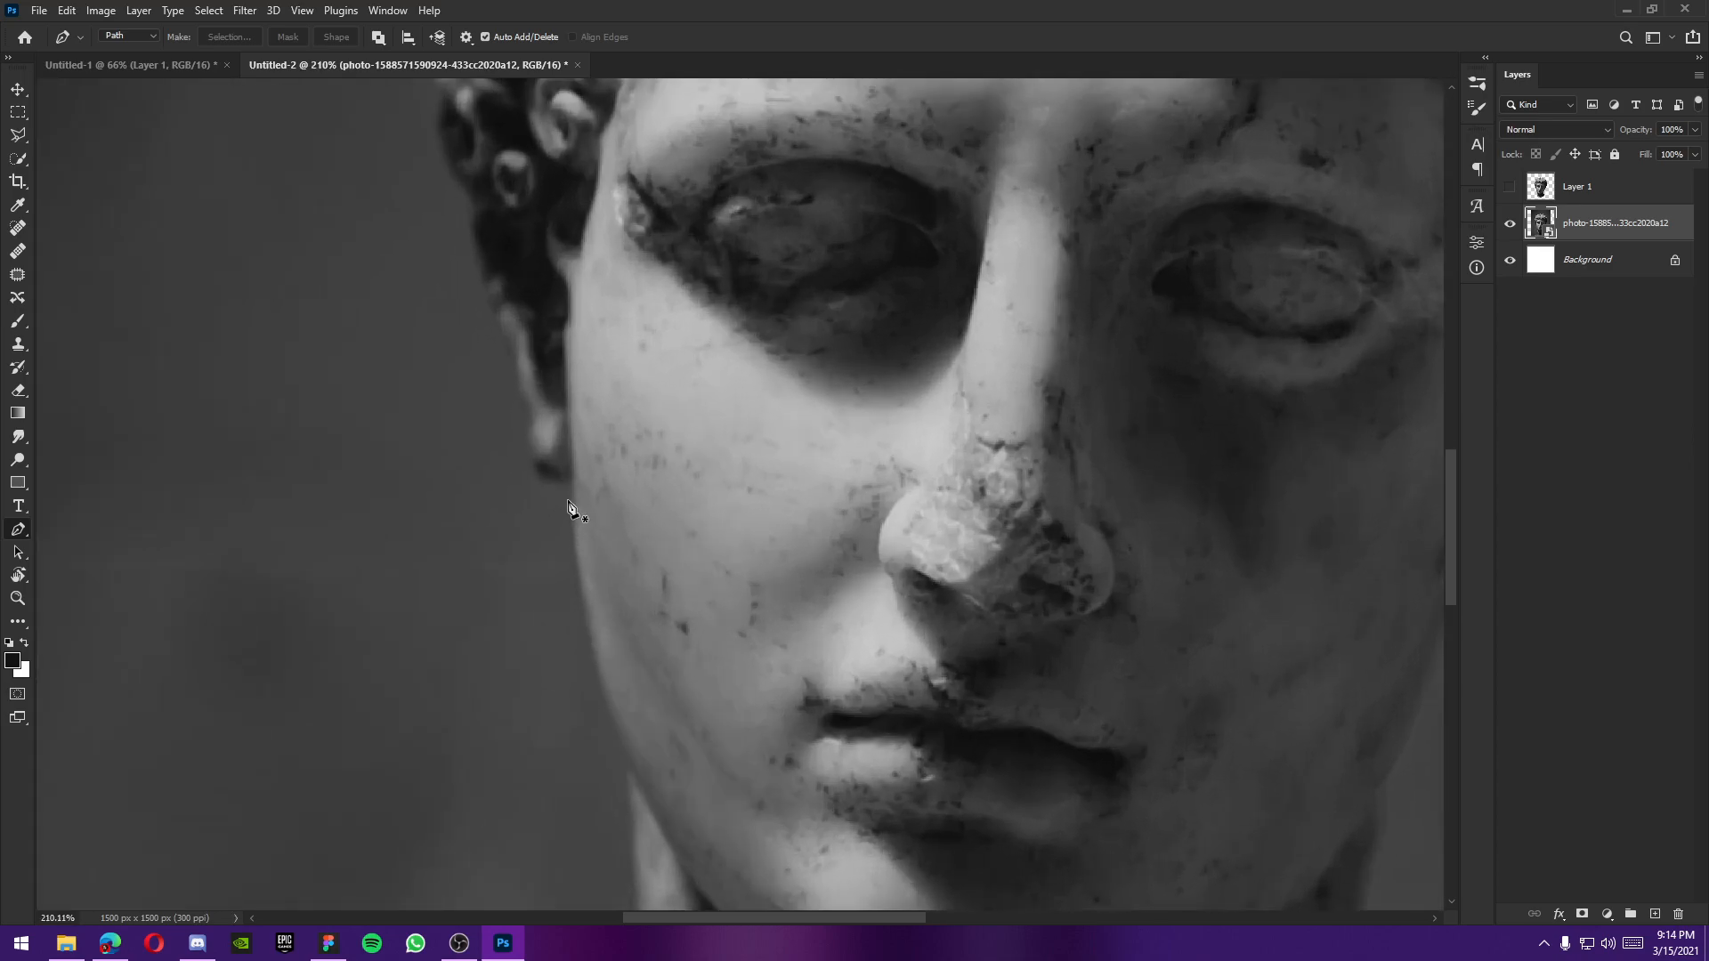
scroll(572, 507, "down", 1)
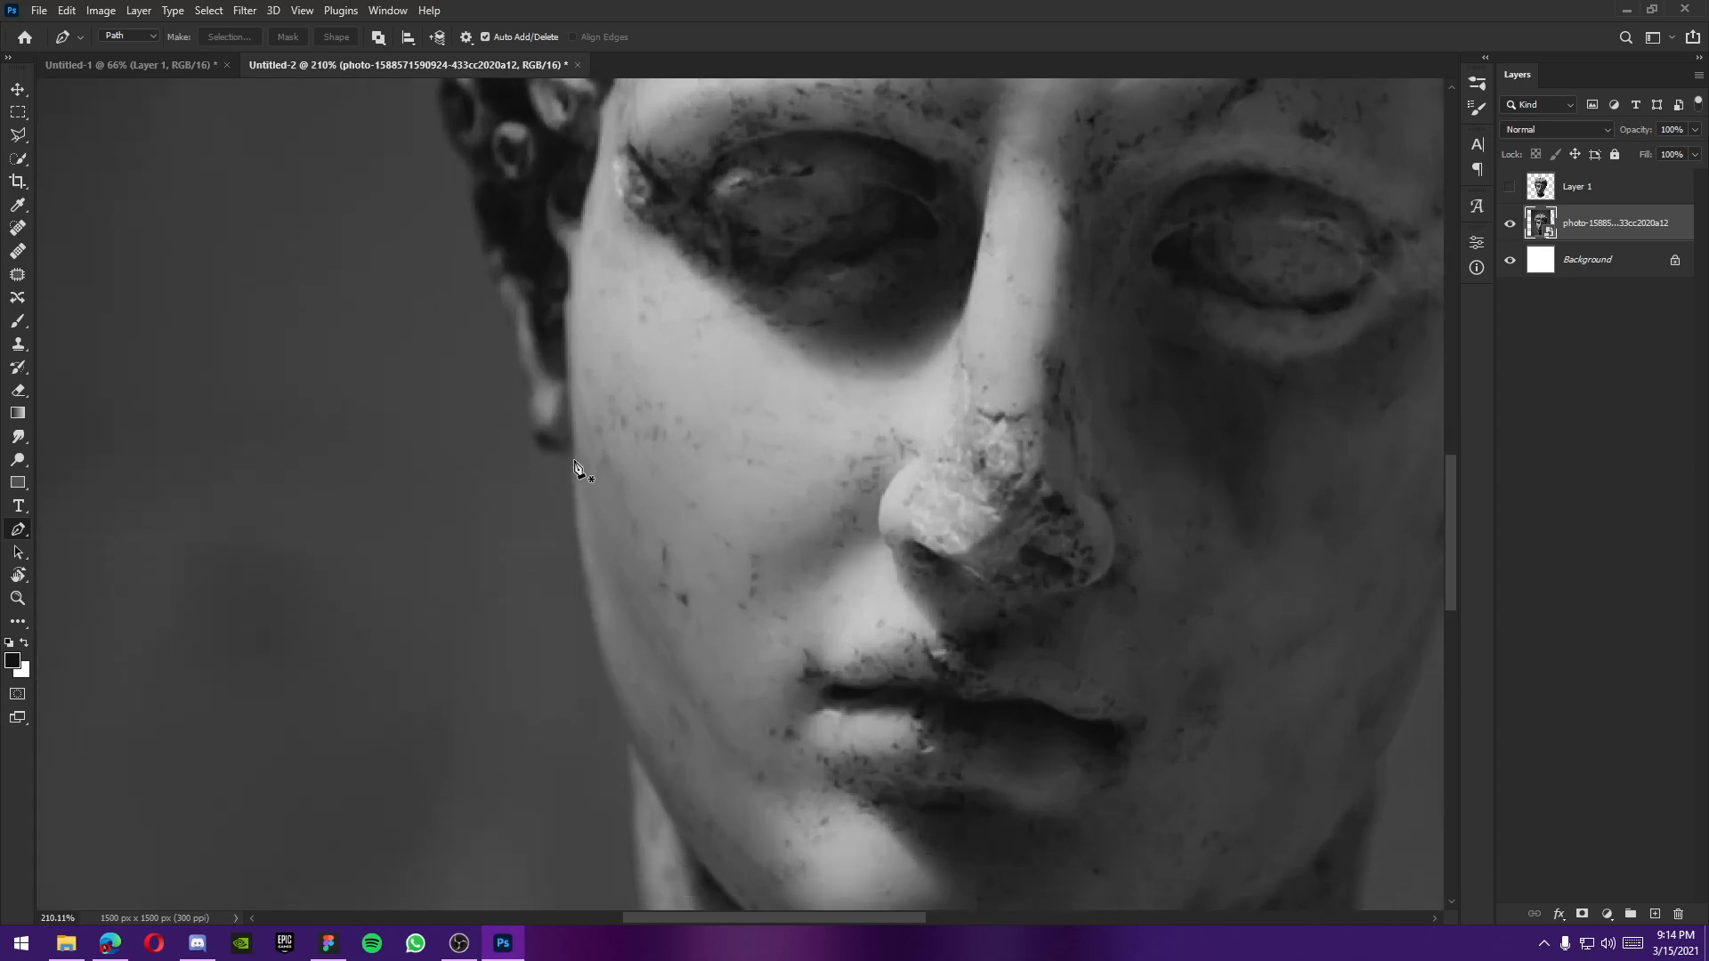
scroll(572, 499, "up", 1)
scroll(572, 500, "down", 2)
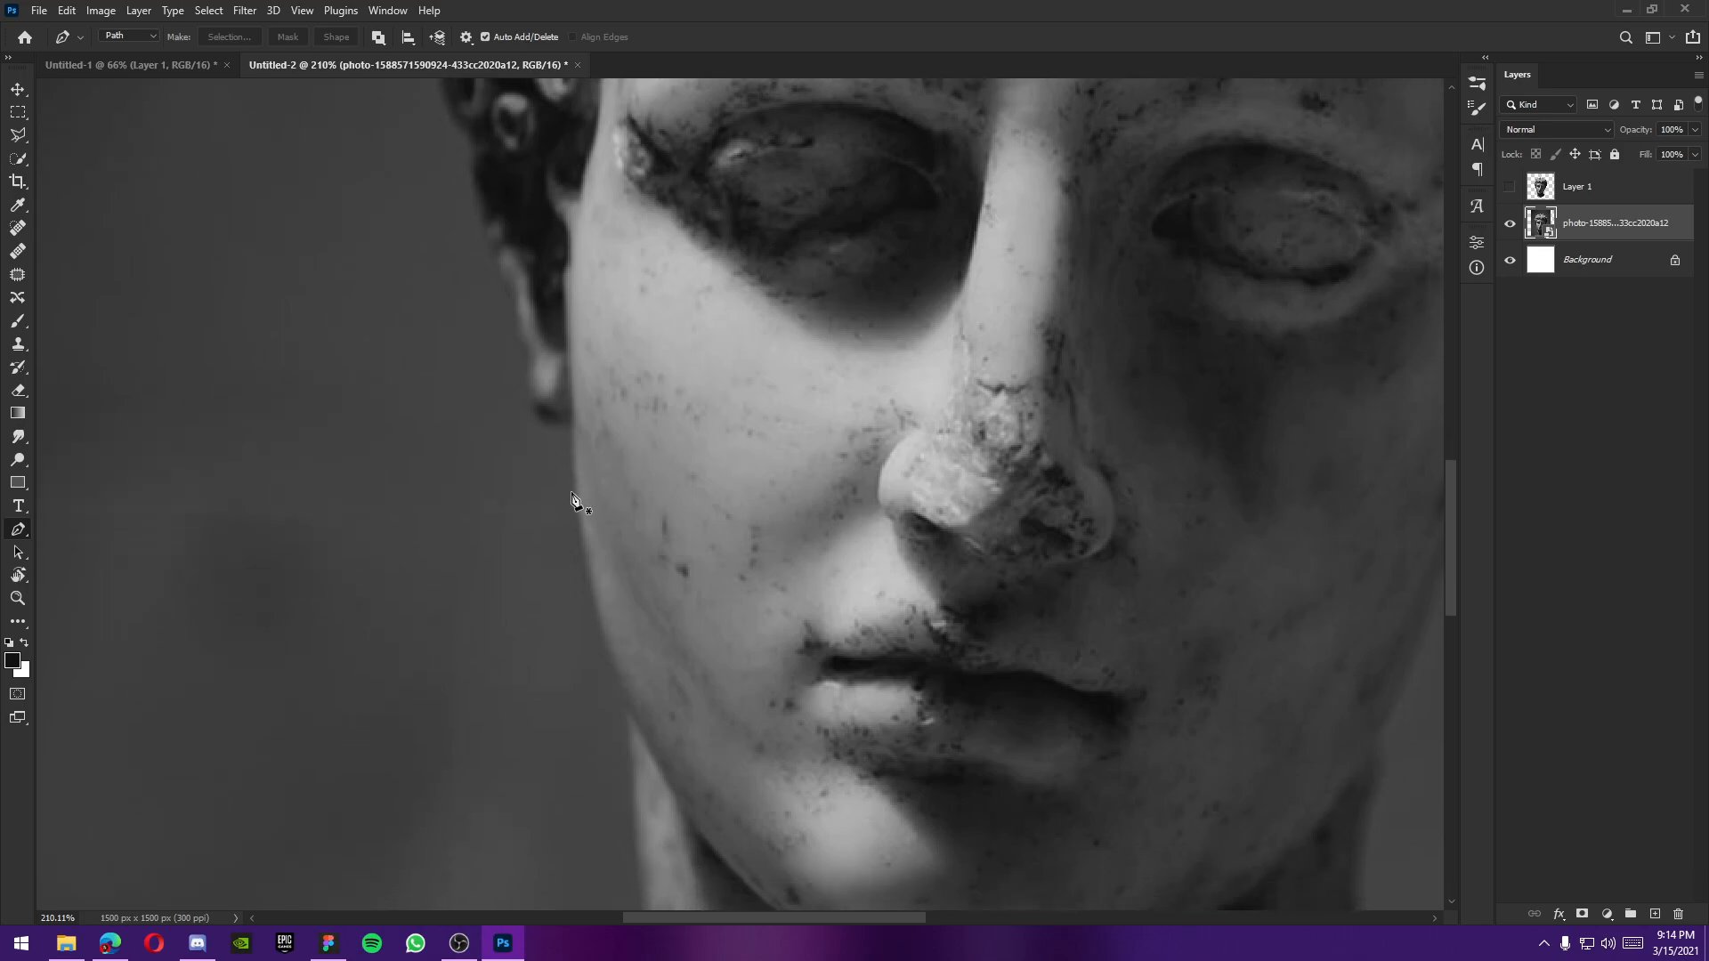
scroll(568, 538, "up", 1)
scroll(572, 436, "down", 1)
left_click(574, 422)
left_click_drag(597, 603, 604, 621)
left_click(631, 703)
Step: Continue the path down the outer edge of the neck to its lower corner
scroll(636, 699, "down", 5)
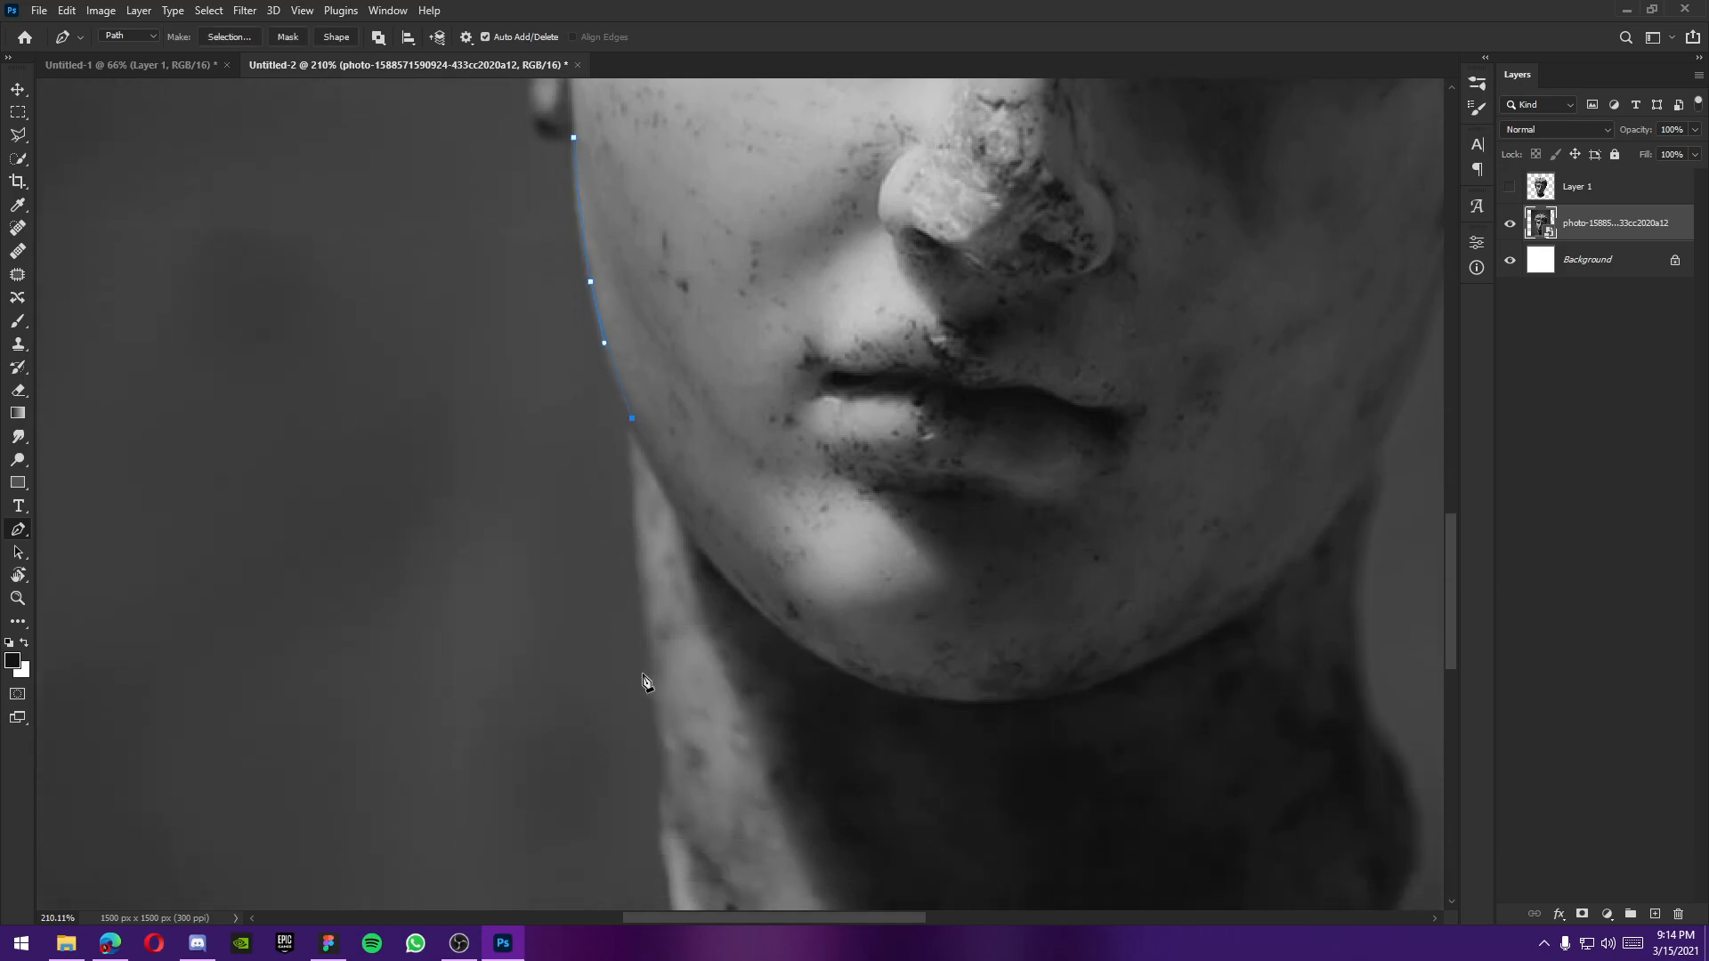
left_click(656, 674)
scroll(666, 750, "down", 1)
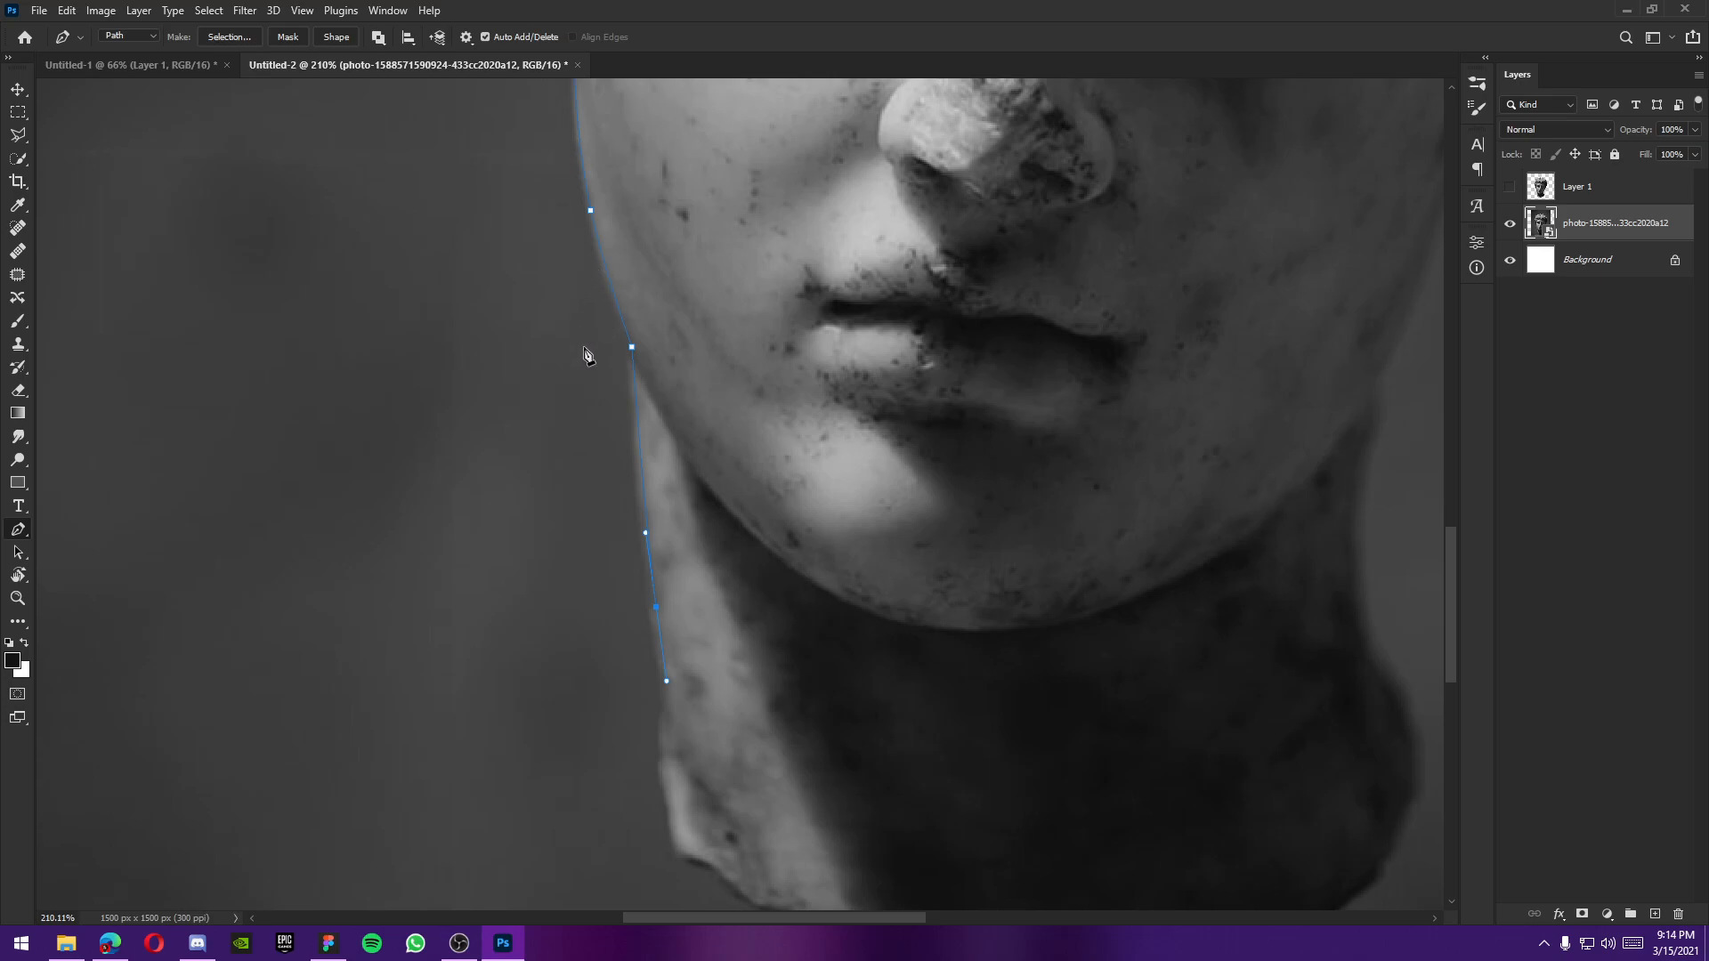
scroll(665, 732, "down", 1)
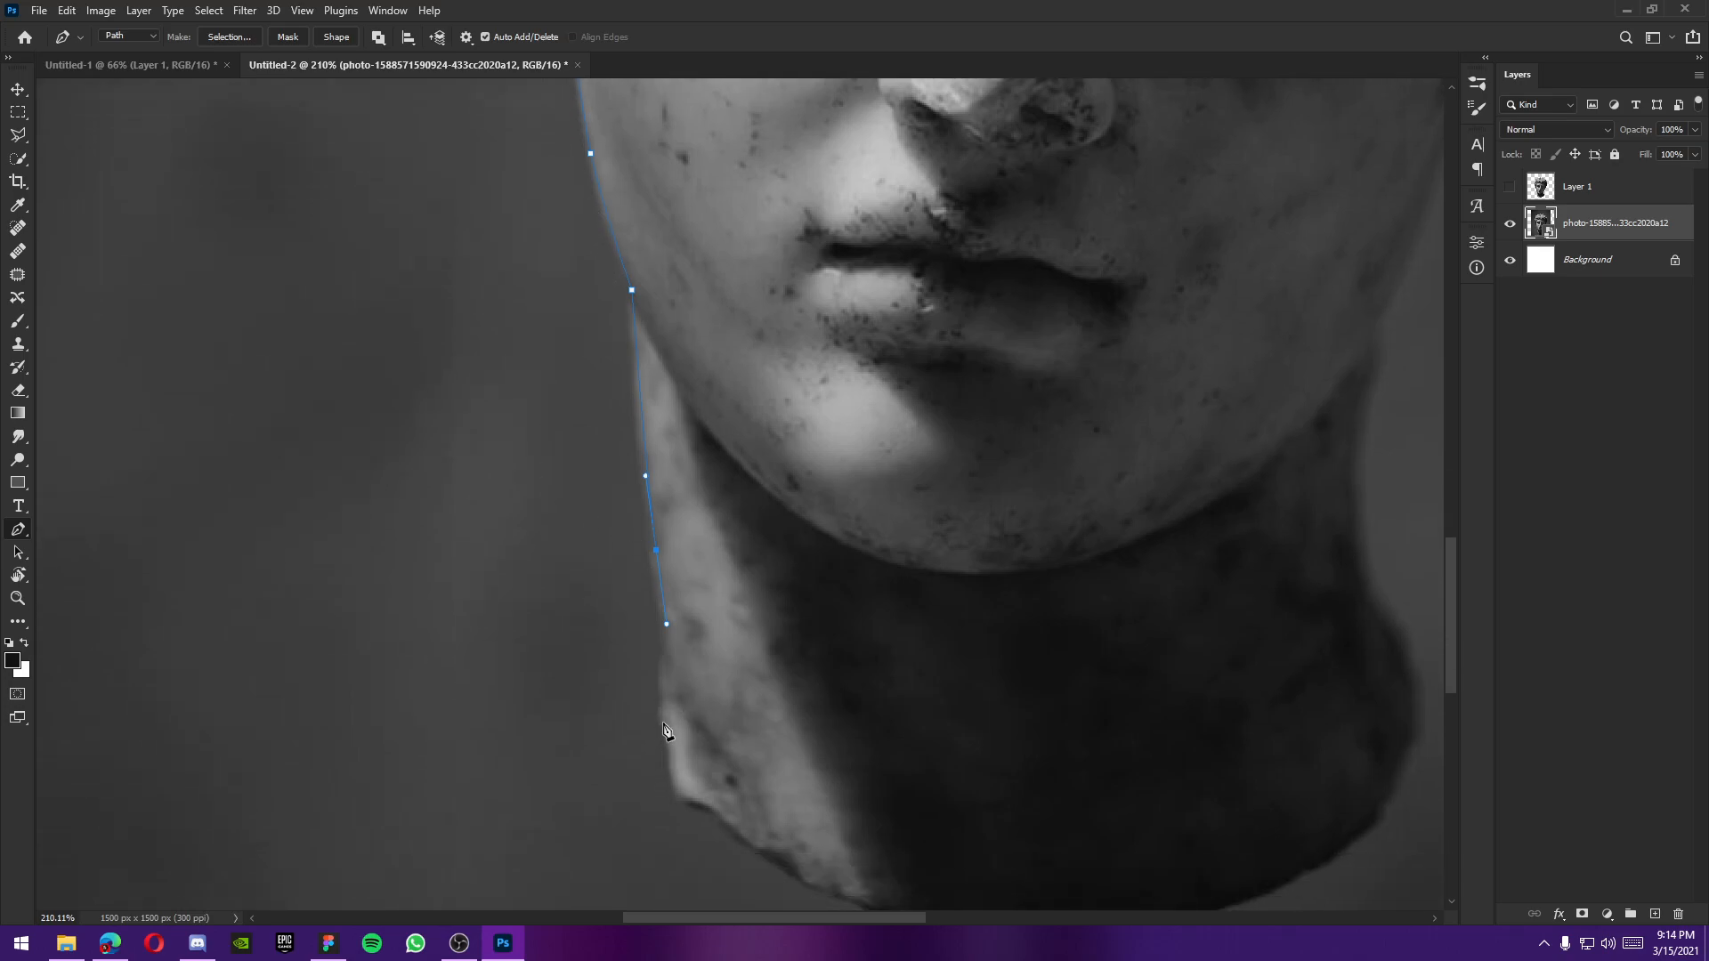
left_click_drag(668, 759, 678, 787)
left_click(682, 767)
Step: Close the path with a loose loop through the backdrop beside the cheek and neck, and convert it to a selection
scroll(682, 795, "down", 5)
scroll(683, 783, "down", 5)
left_click(646, 795)
left_click_drag(586, 737, 548, 622)
left_click_drag(552, 558, 566, 545)
left_click_drag(598, 521, 613, 515)
left_click(649, 504)
right_click(650, 507)
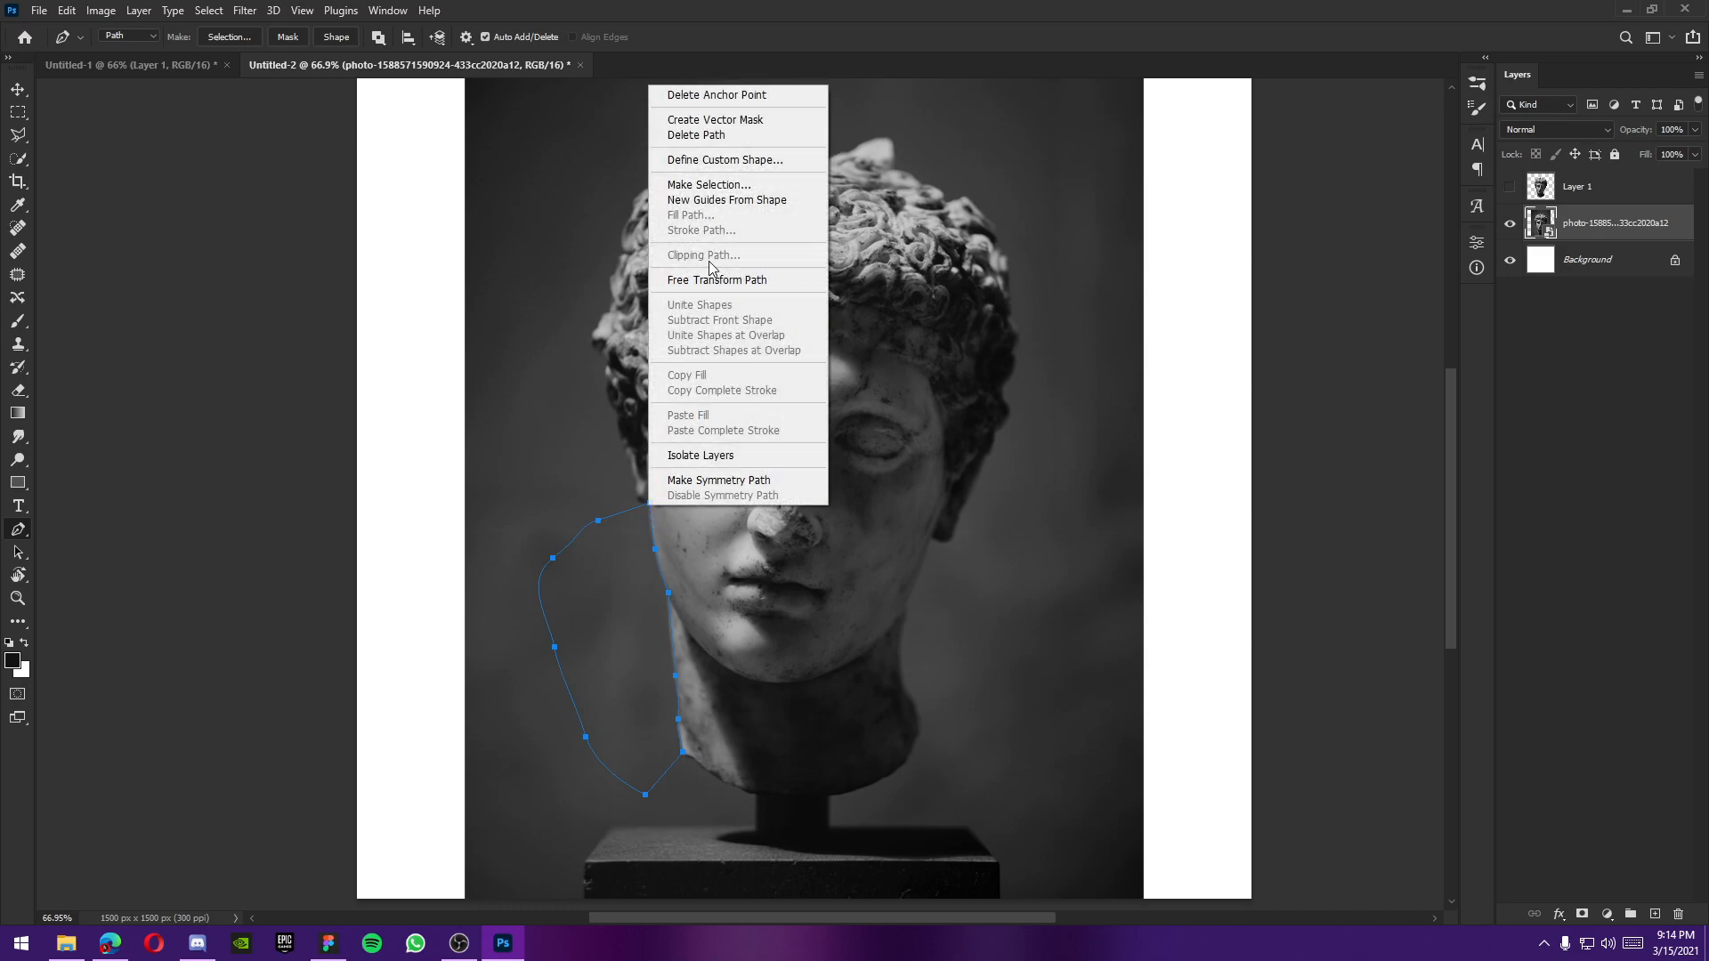
left_click(712, 179)
left_click(945, 251)
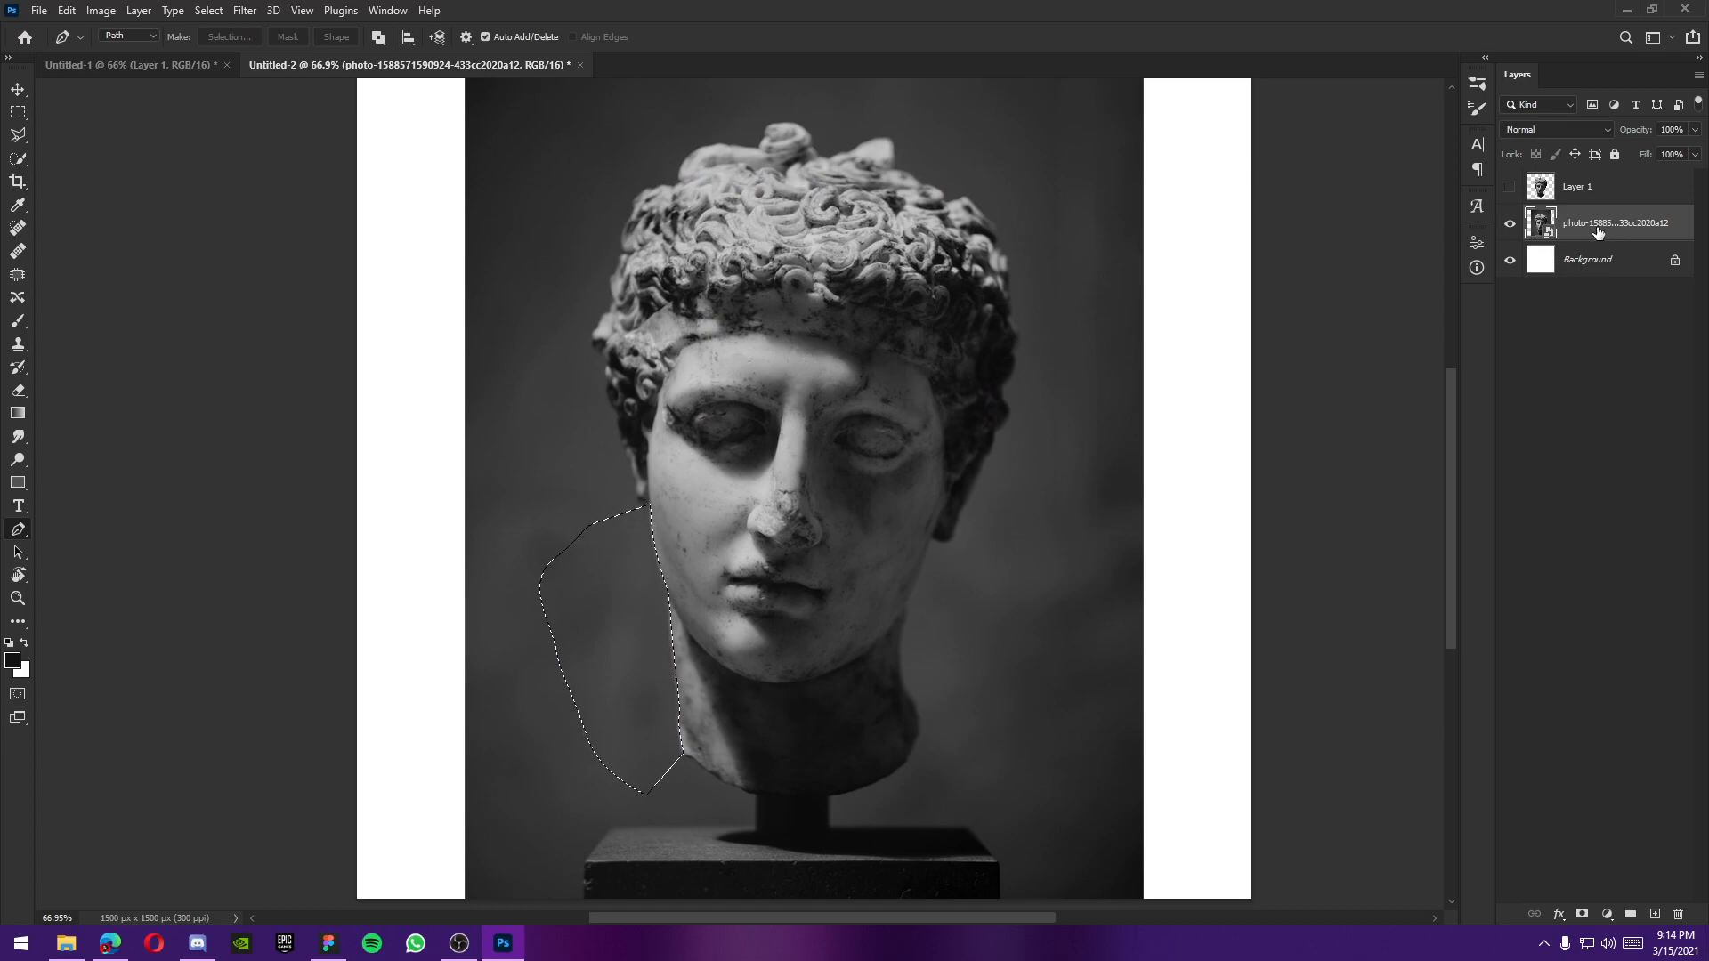
Step: Invert the selection, copy the photo without that backdrop area to a new layer, and hide the original photo layer
left_click(18, 111)
right_click(844, 327)
left_click(865, 349)
key("ctrl+j")
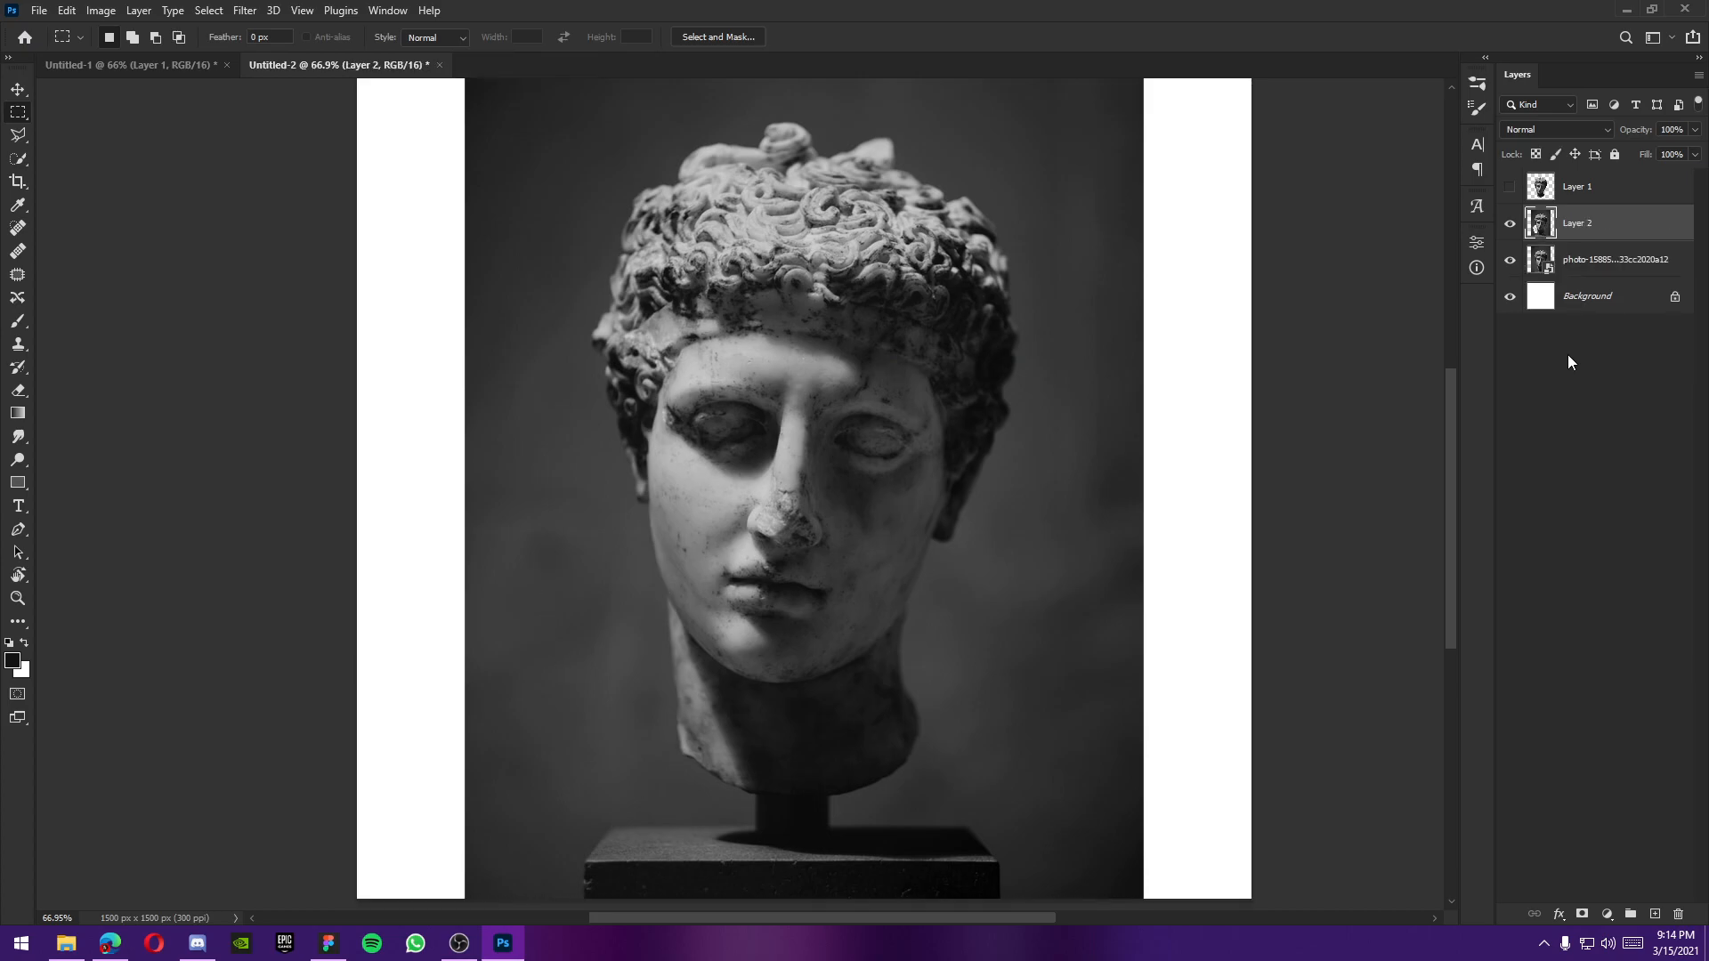
left_click(1510, 259)
Step: Examine the pen-cut cheek and neck edge up close and compare it with the same edge on the first cut-out layer
scroll(674, 626, "up", 5)
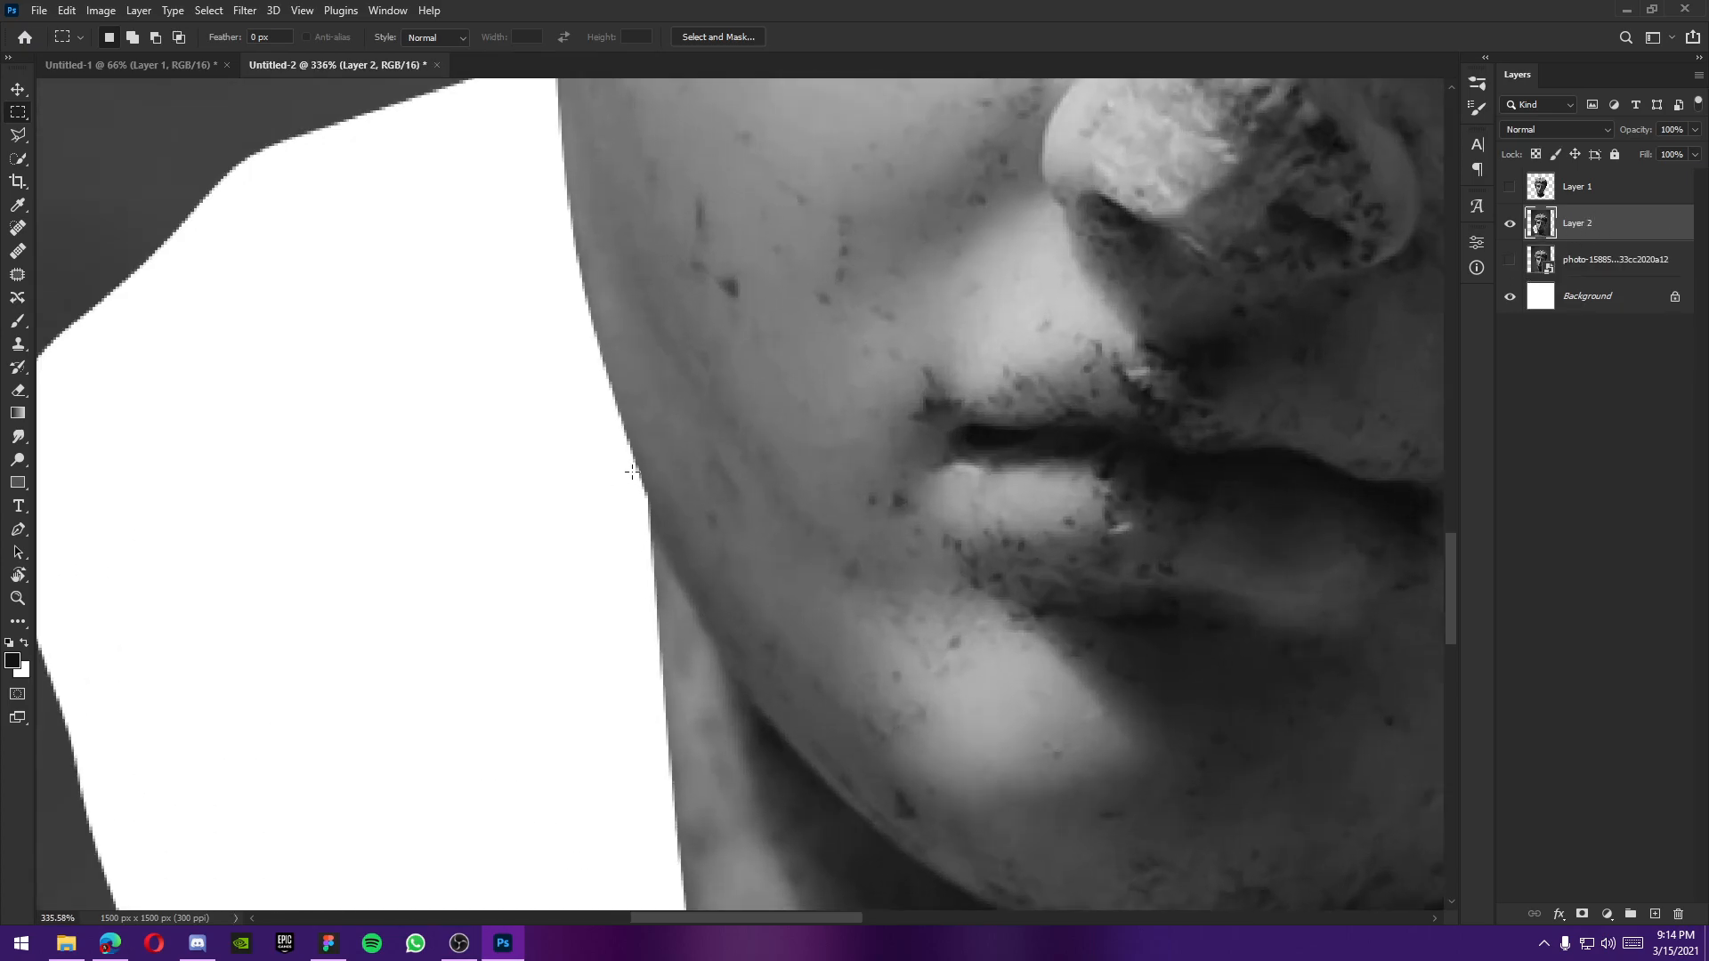
scroll(631, 479, "down", 5)
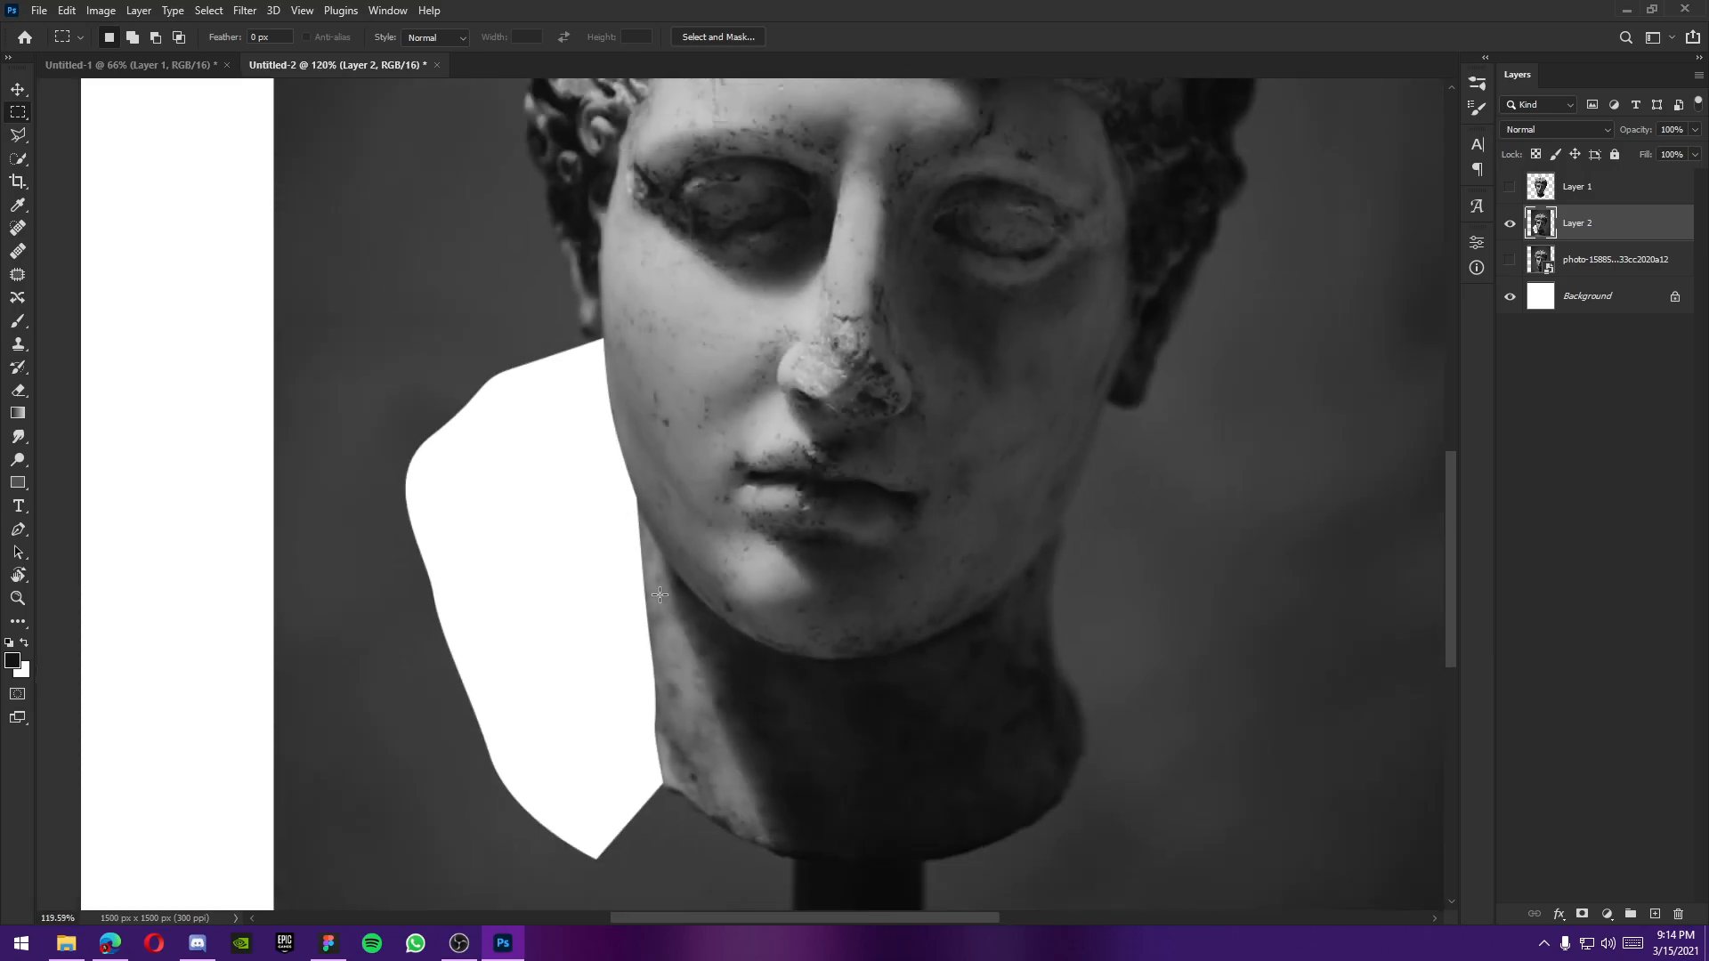
scroll(660, 594, "up", 2)
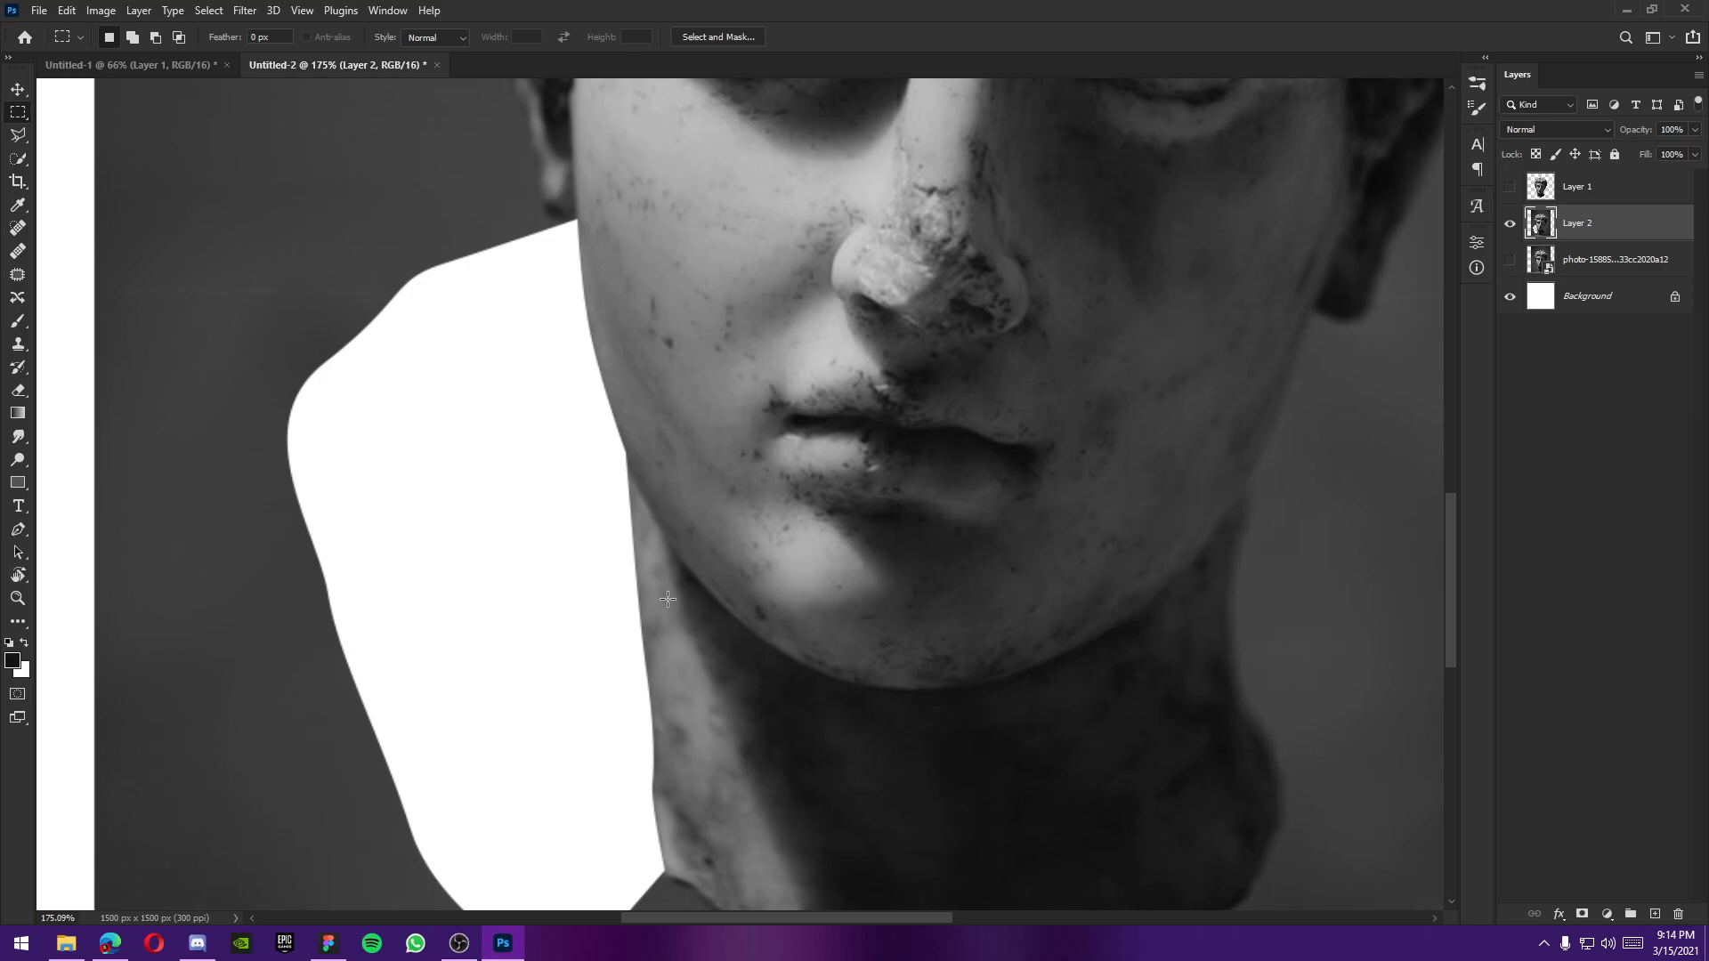
left_click(1510, 224)
left_click(1510, 187)
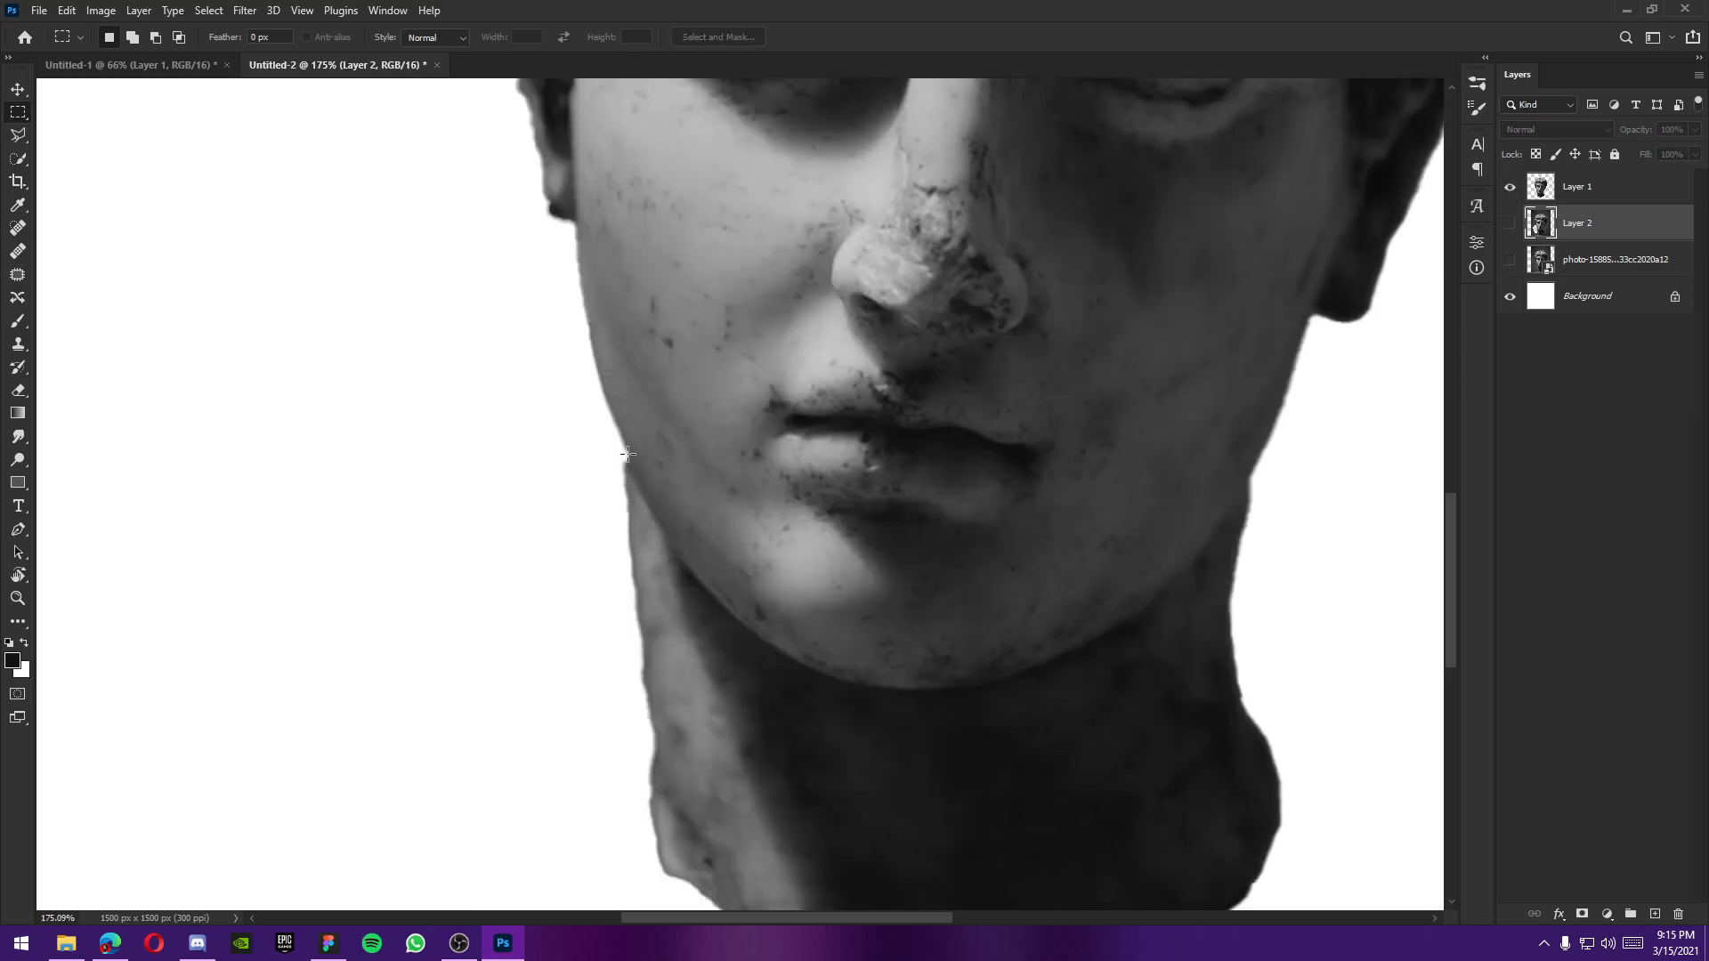
scroll(564, 290, "up", 4)
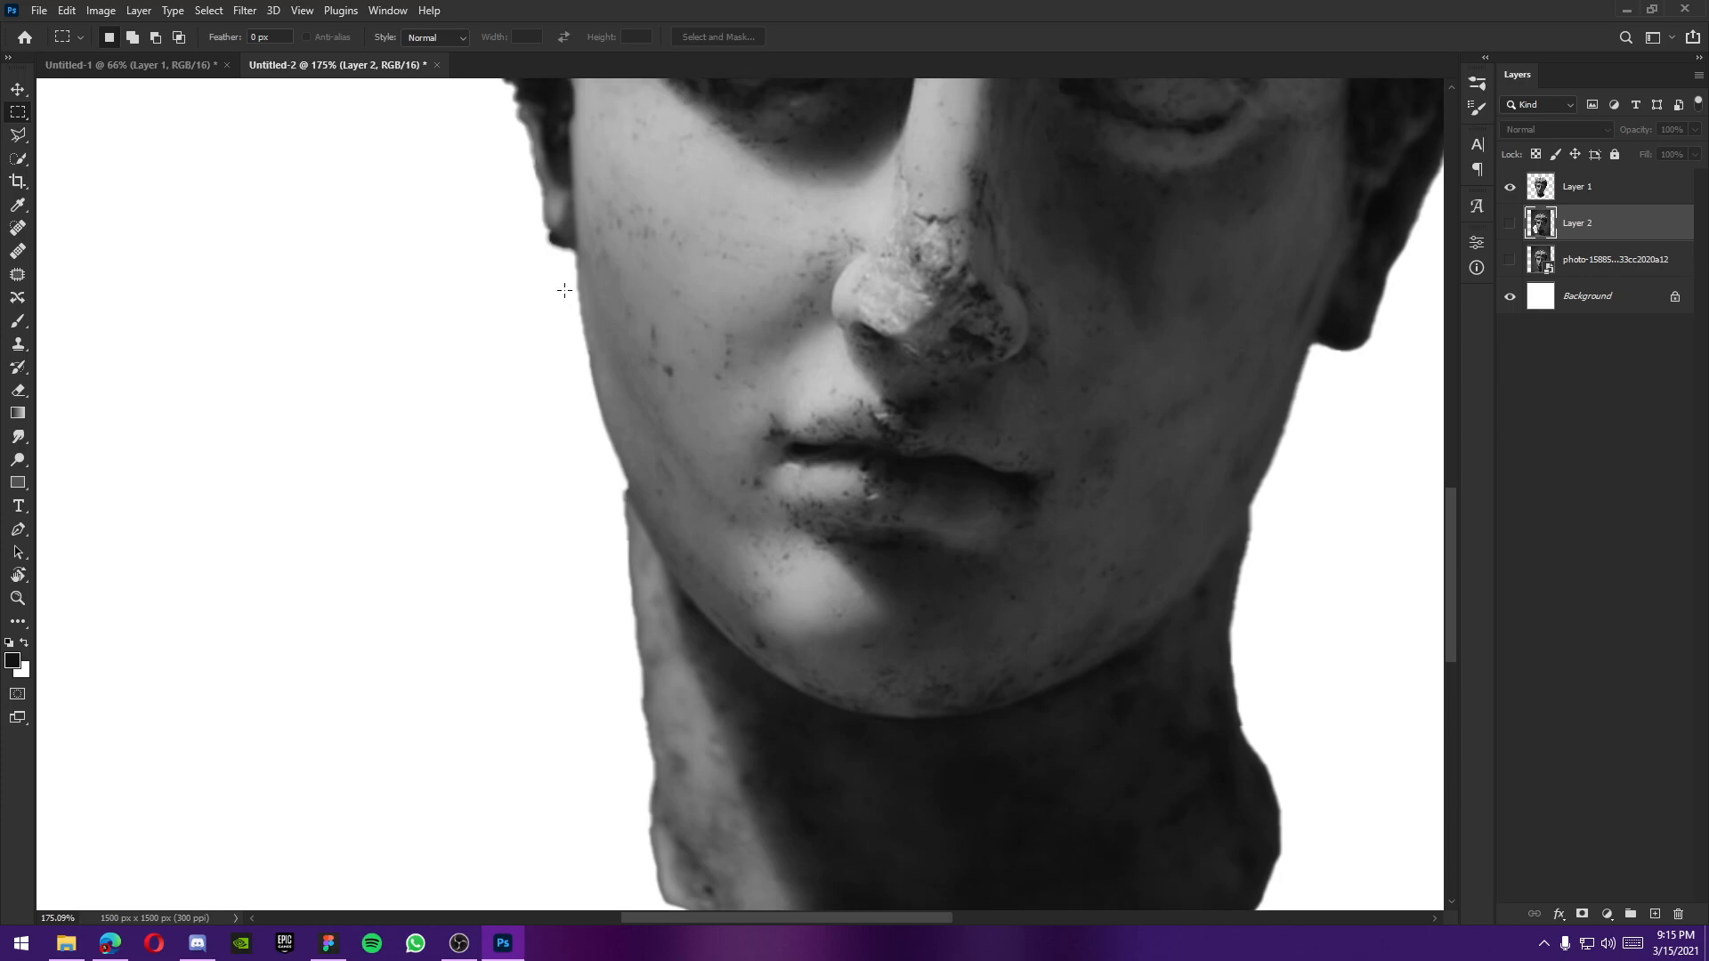
scroll(515, 383, "up", 5)
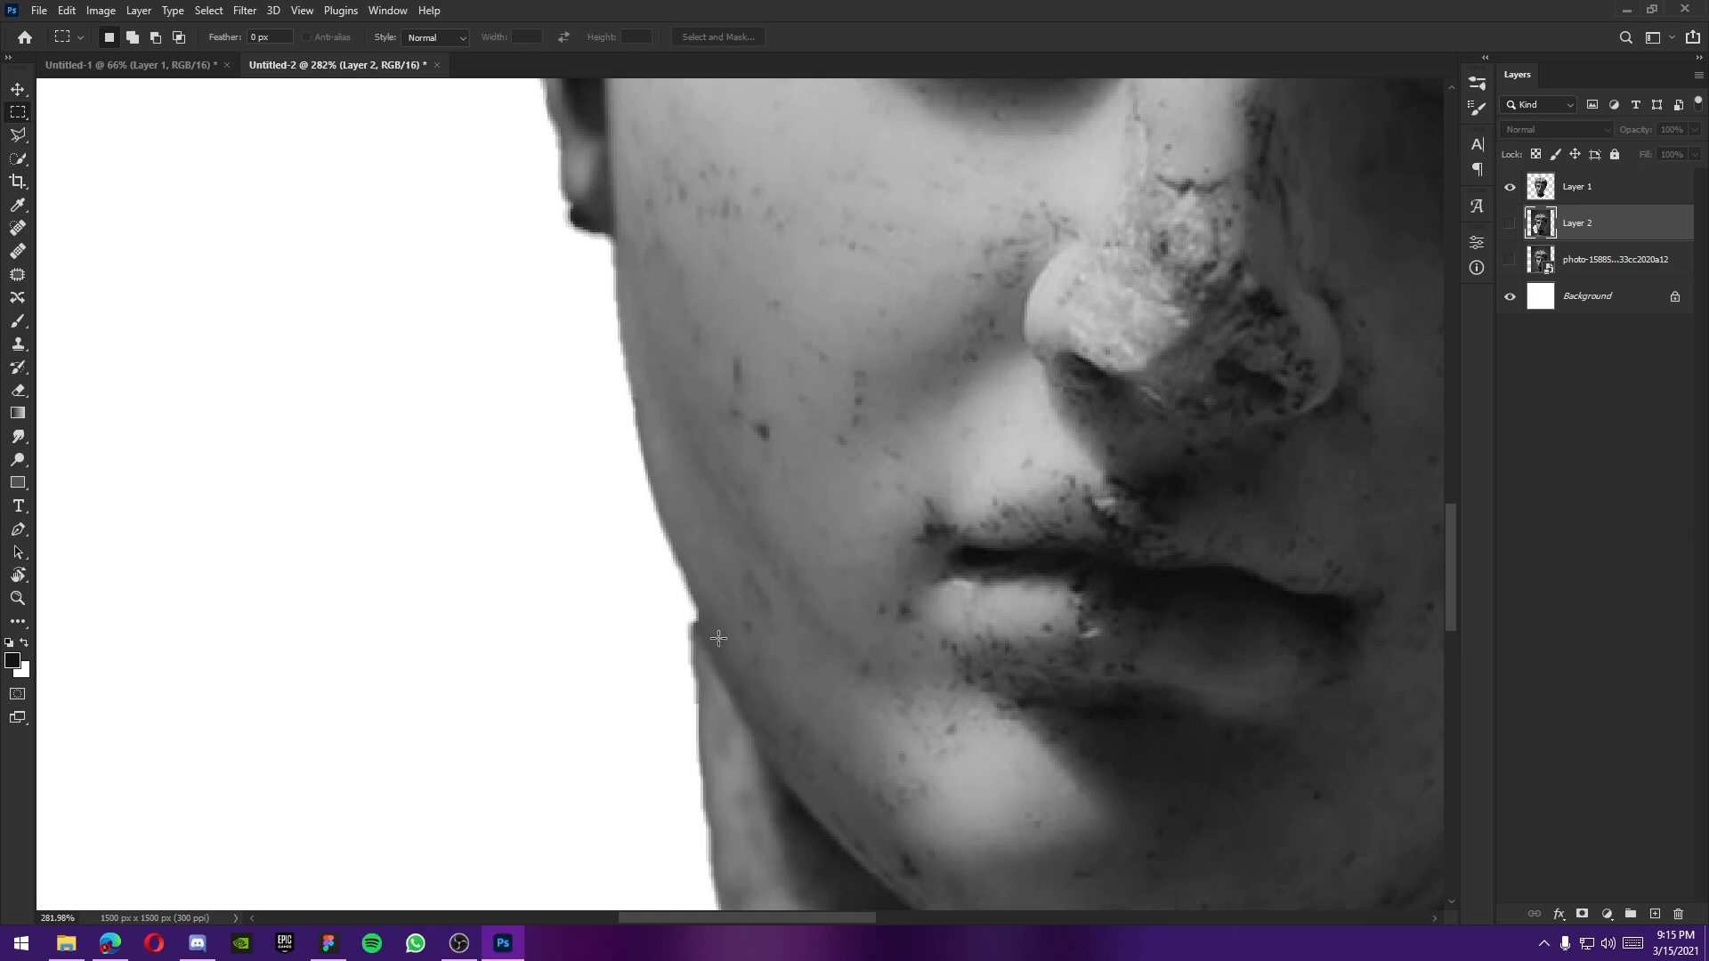
scroll(719, 666, "down", 12)
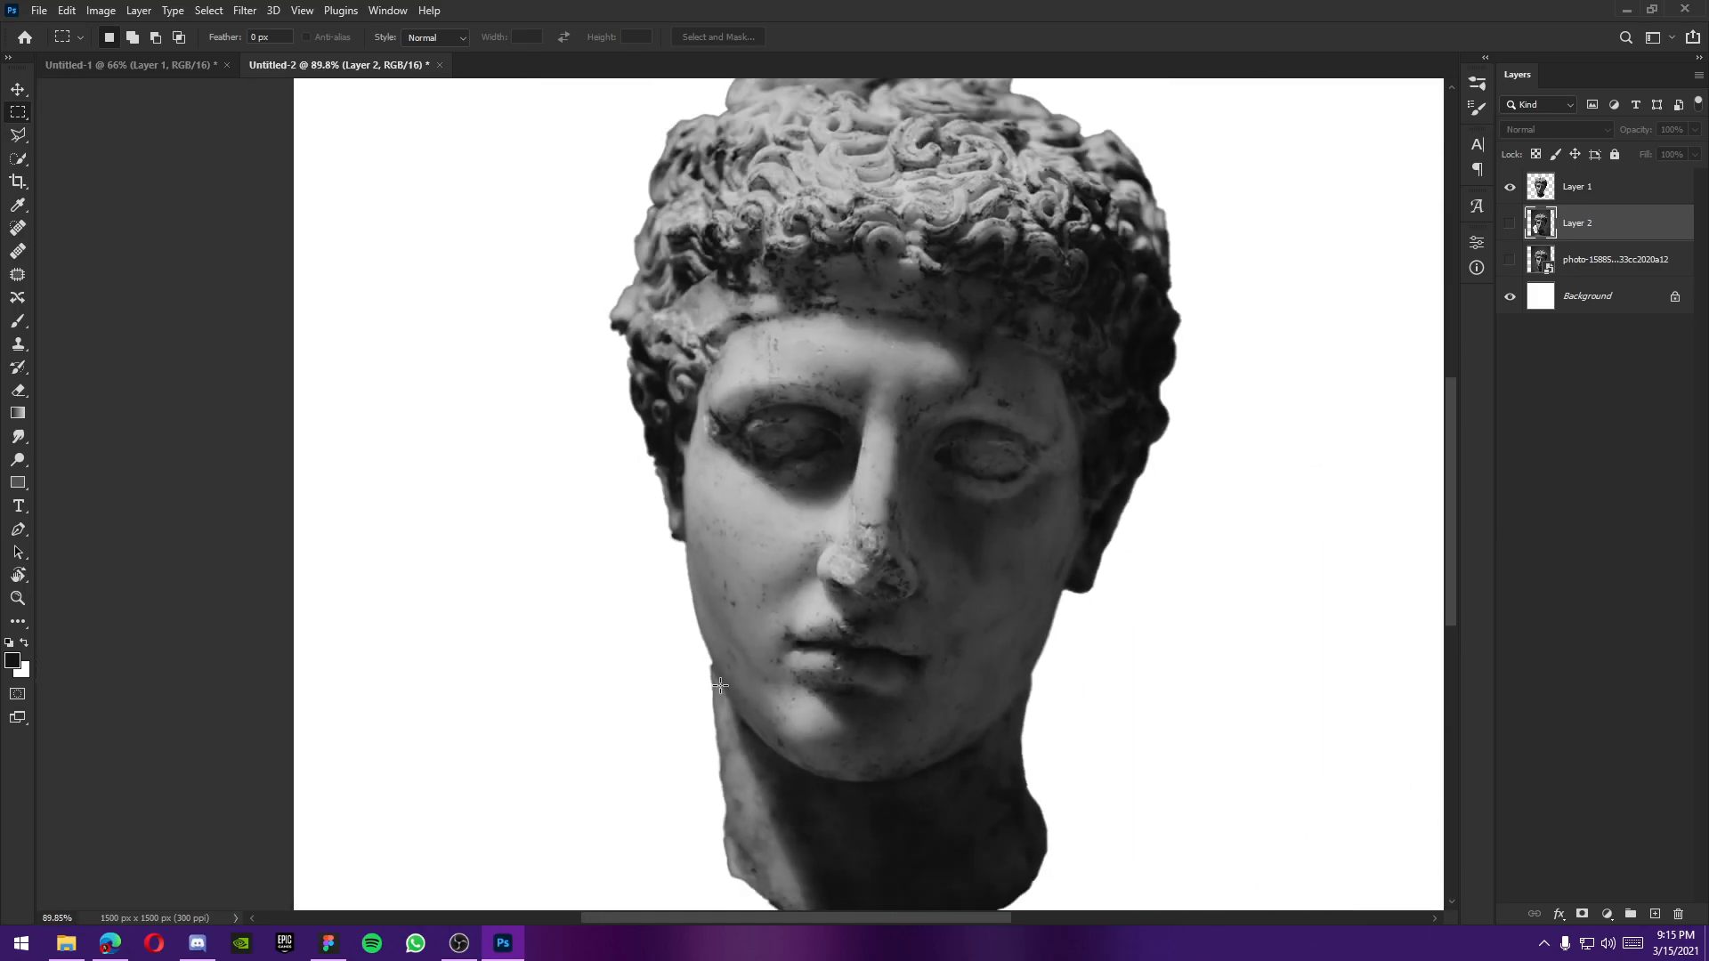
scroll(1022, 573, "down", 4)
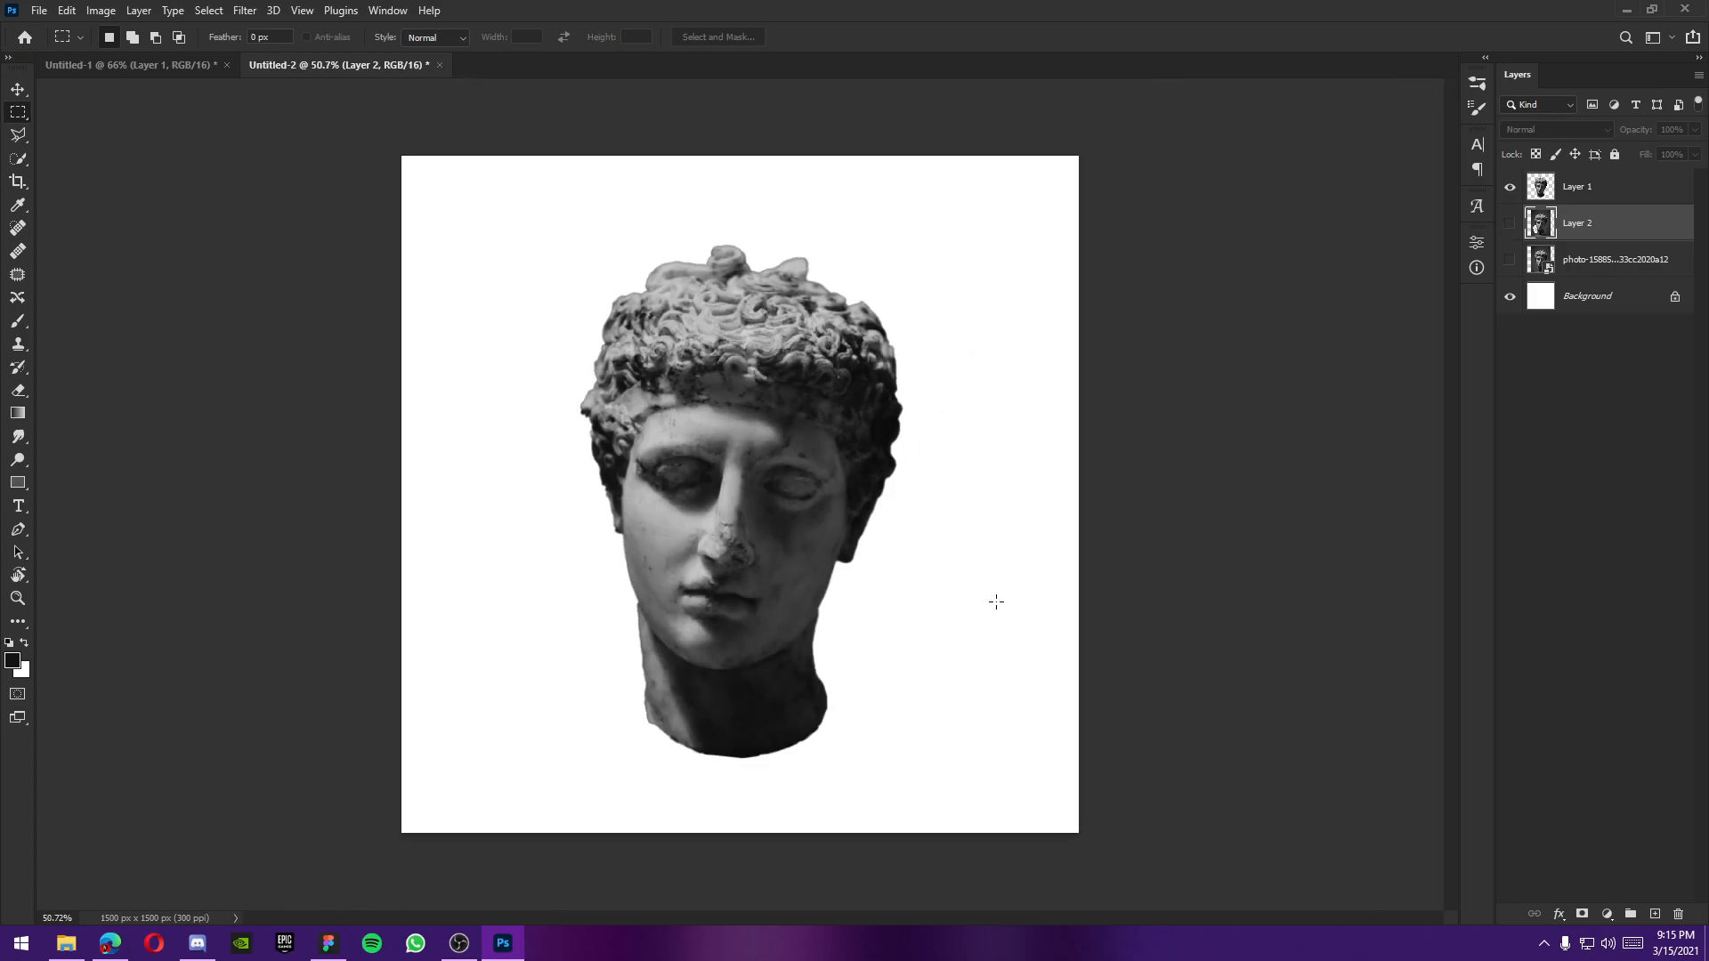
scroll(866, 638, "up", 1)
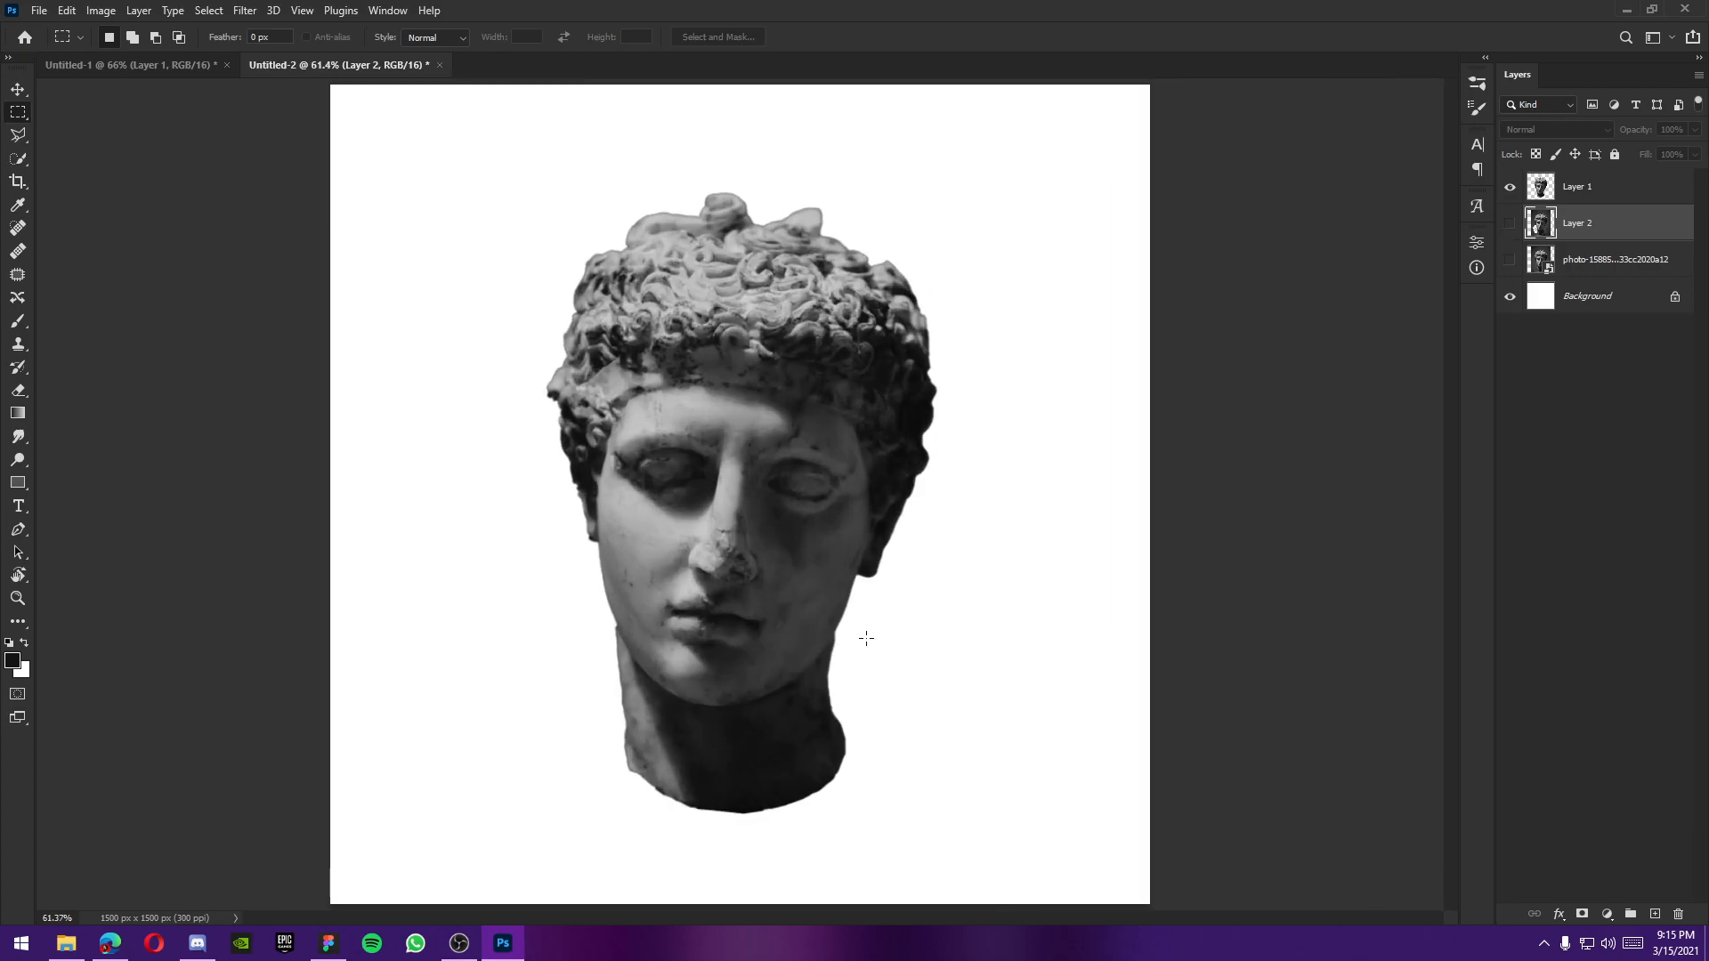
Step: Show the pen-cut layer instead of the first cut-out and examine its edge around the ear, cheek and jaw
left_click(1510, 223)
left_click(1510, 187)
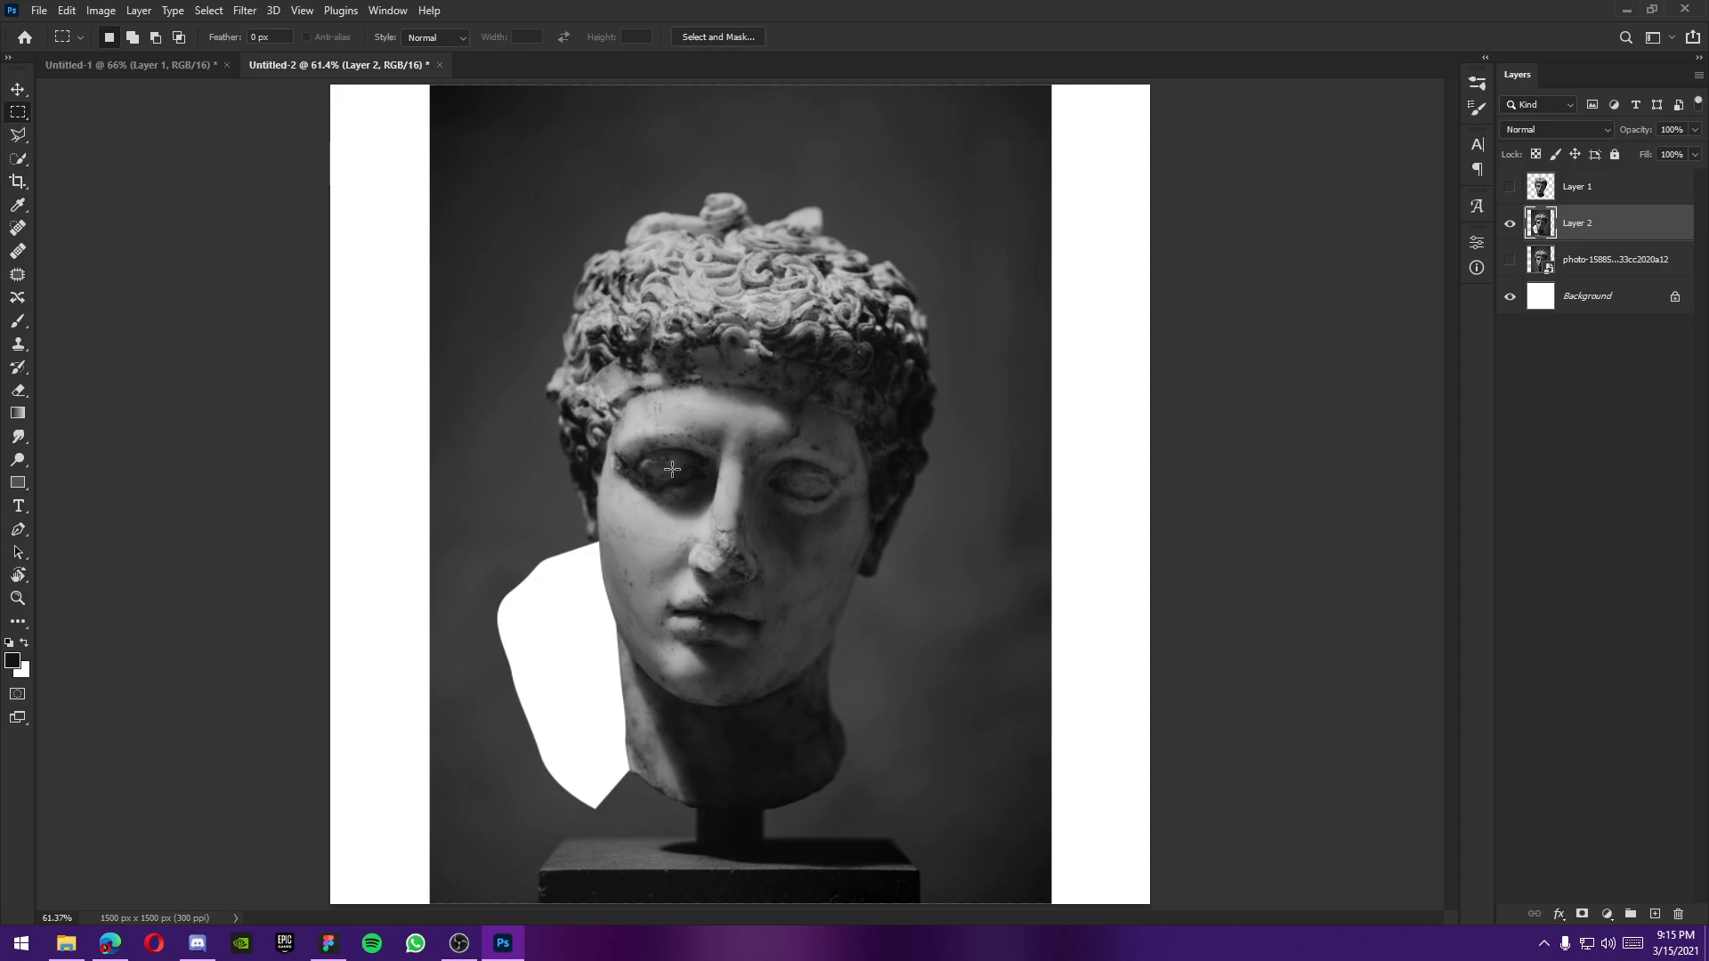
scroll(611, 419, "up", 3)
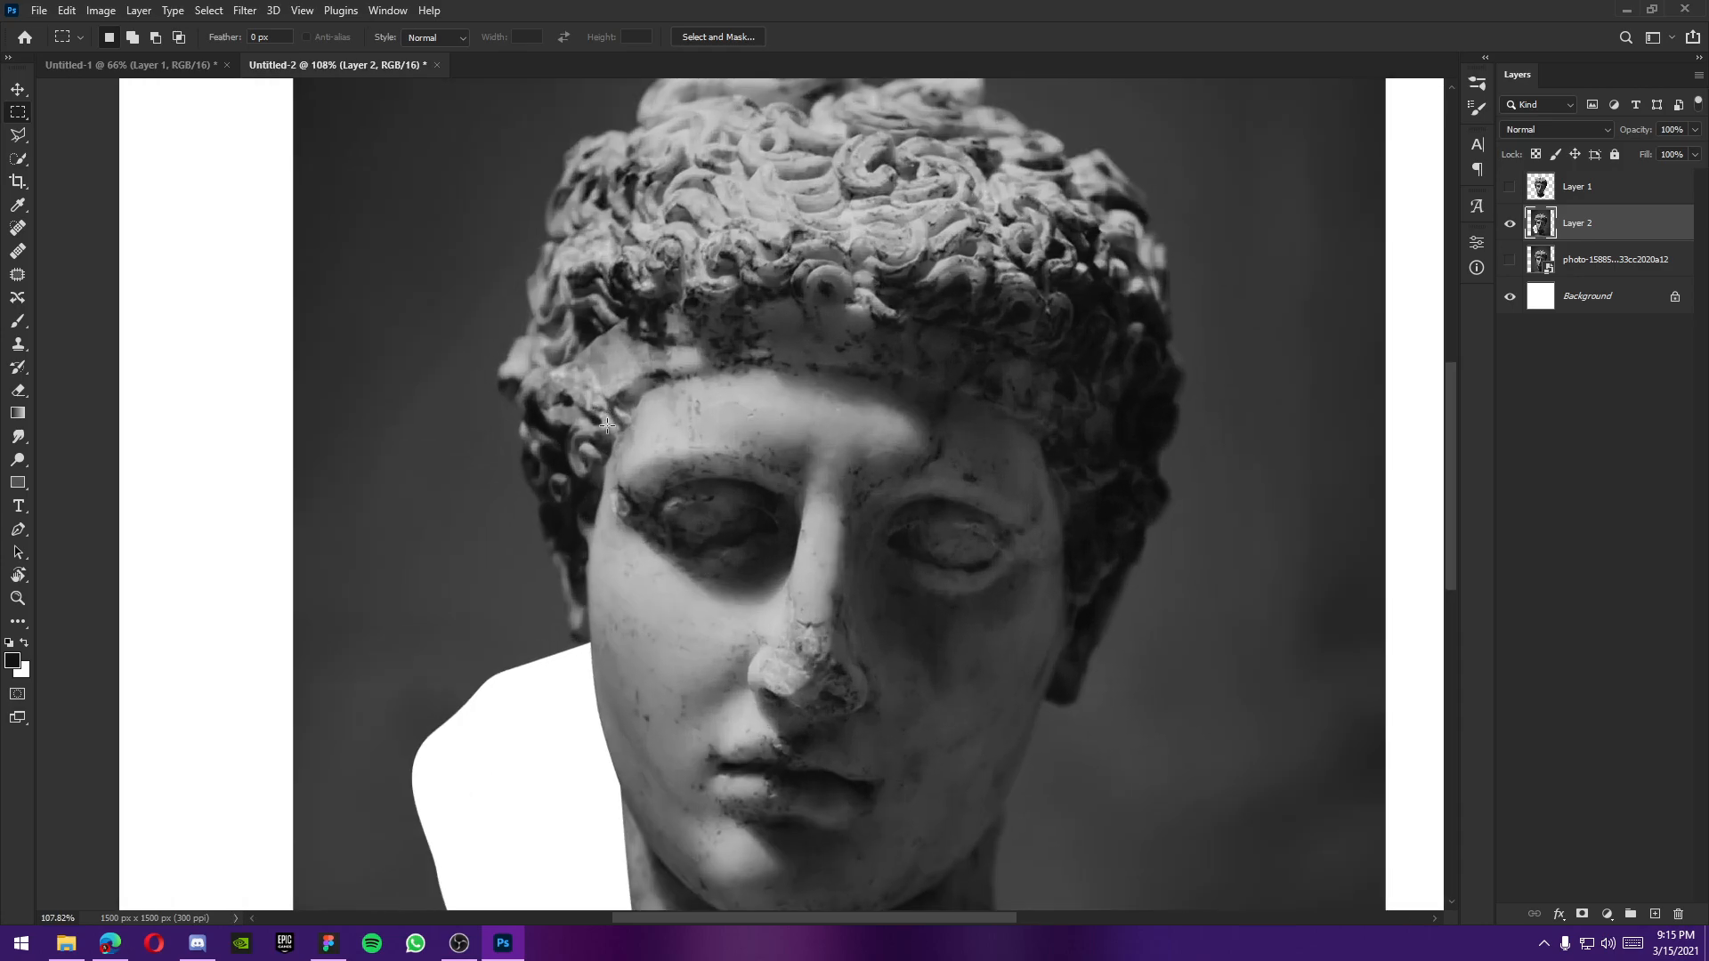
scroll(899, 311, "down", 2)
scroll(1135, 276, "up", 3)
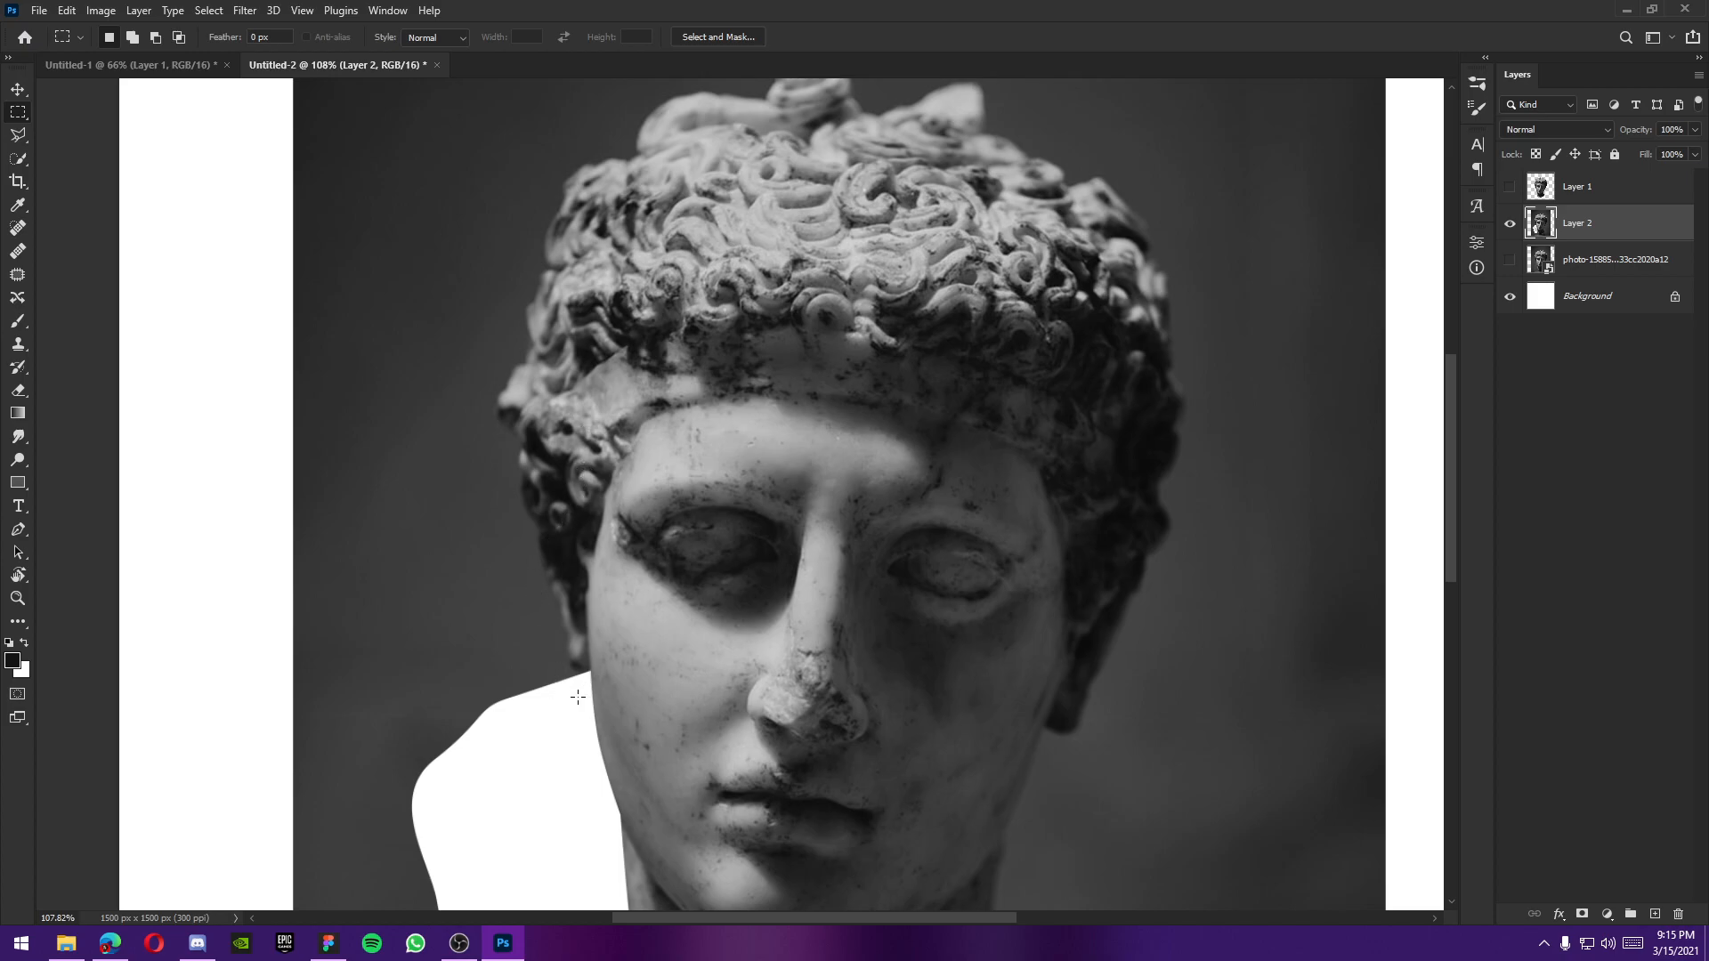
scroll(577, 699, "up", 5)
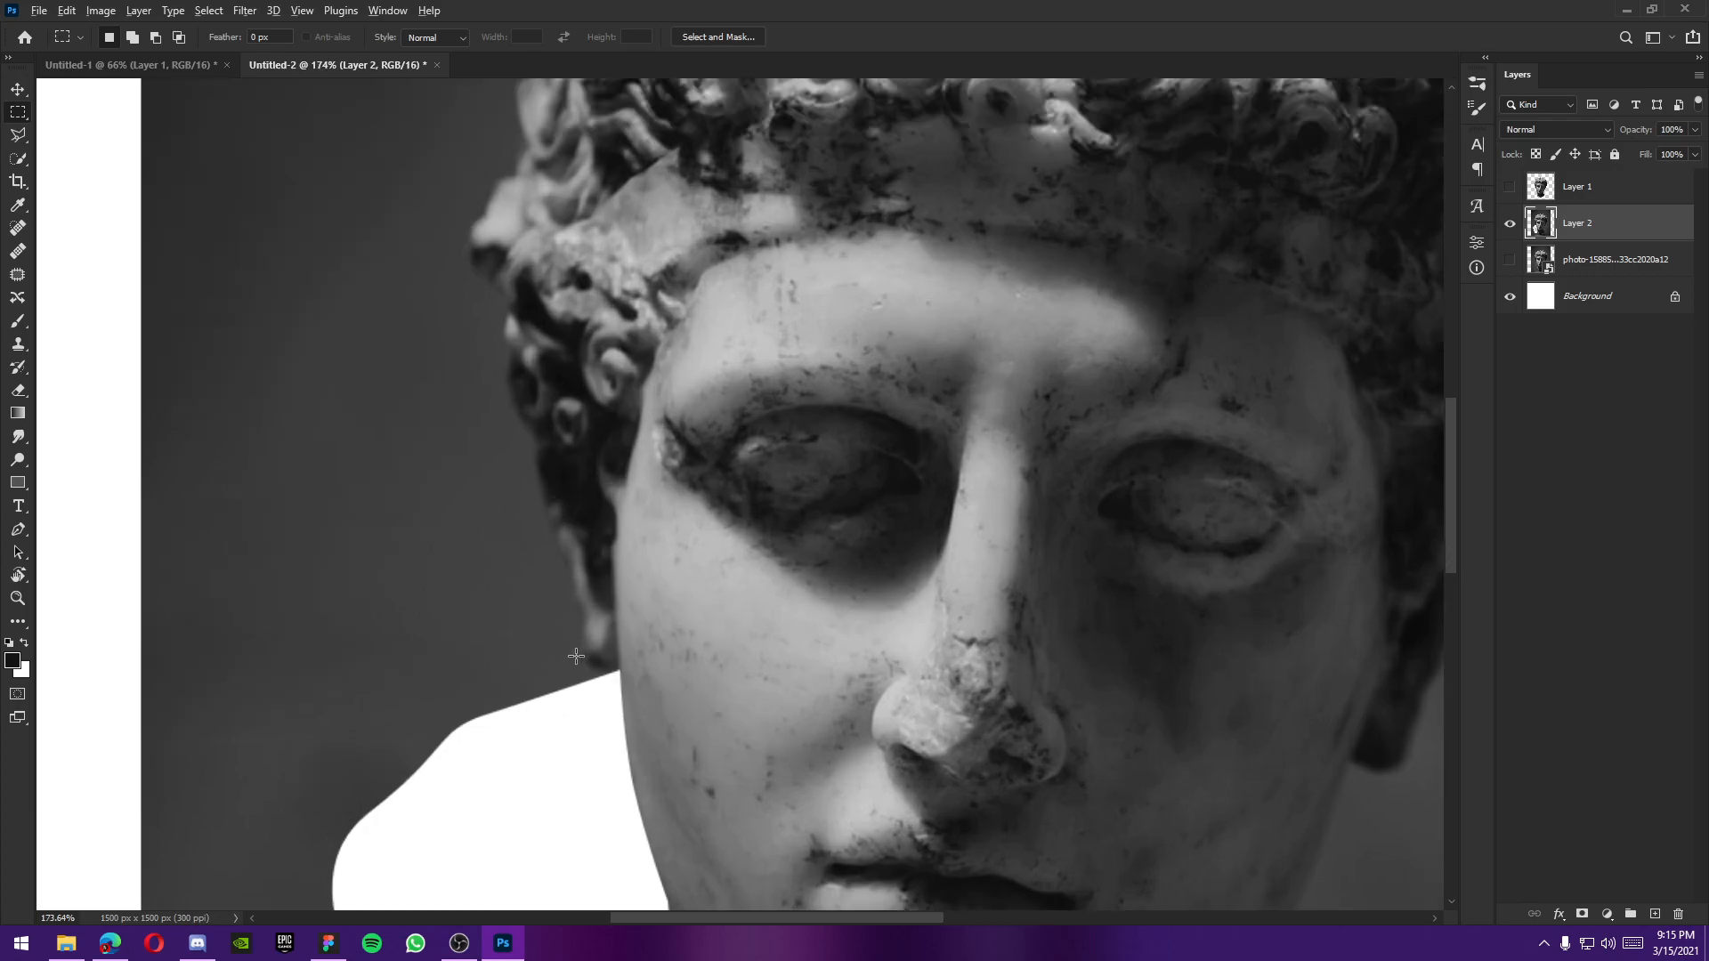
scroll(576, 656, "down", 6)
left_click(11, 91)
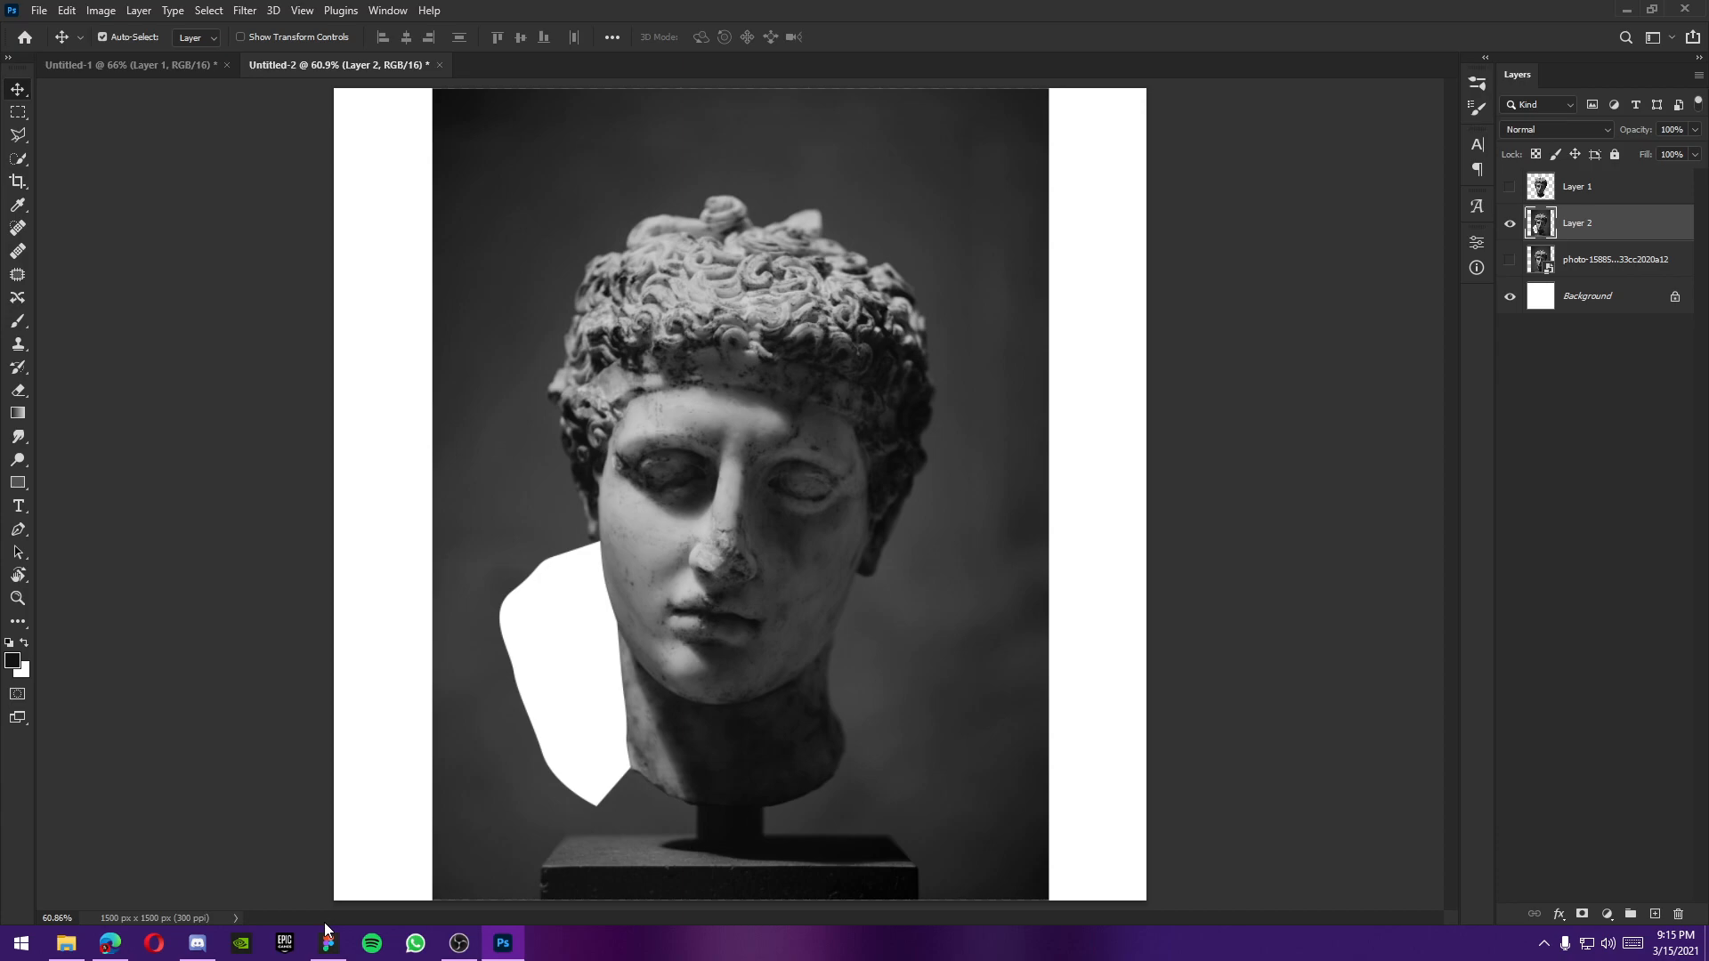
scroll(623, 687, "up", 5)
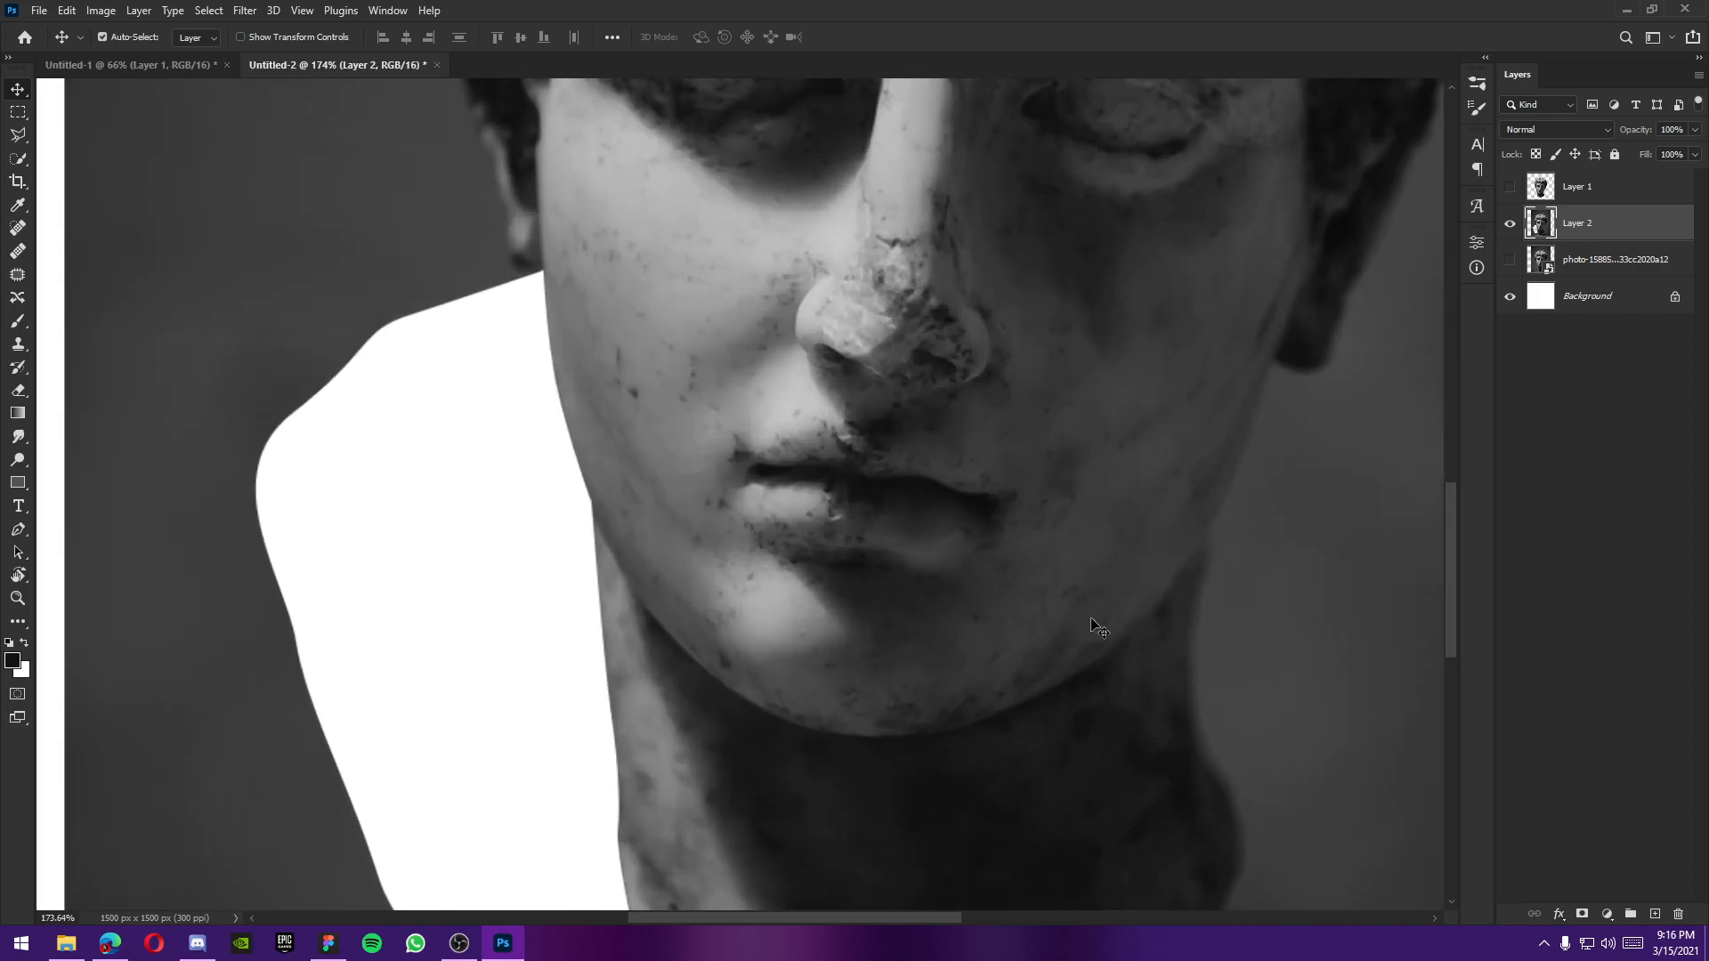
Step: Examine the rest of the pen-cut layer up close around the neck, both ears and the hair curls
left_click_drag(1217, 686, 965, 508)
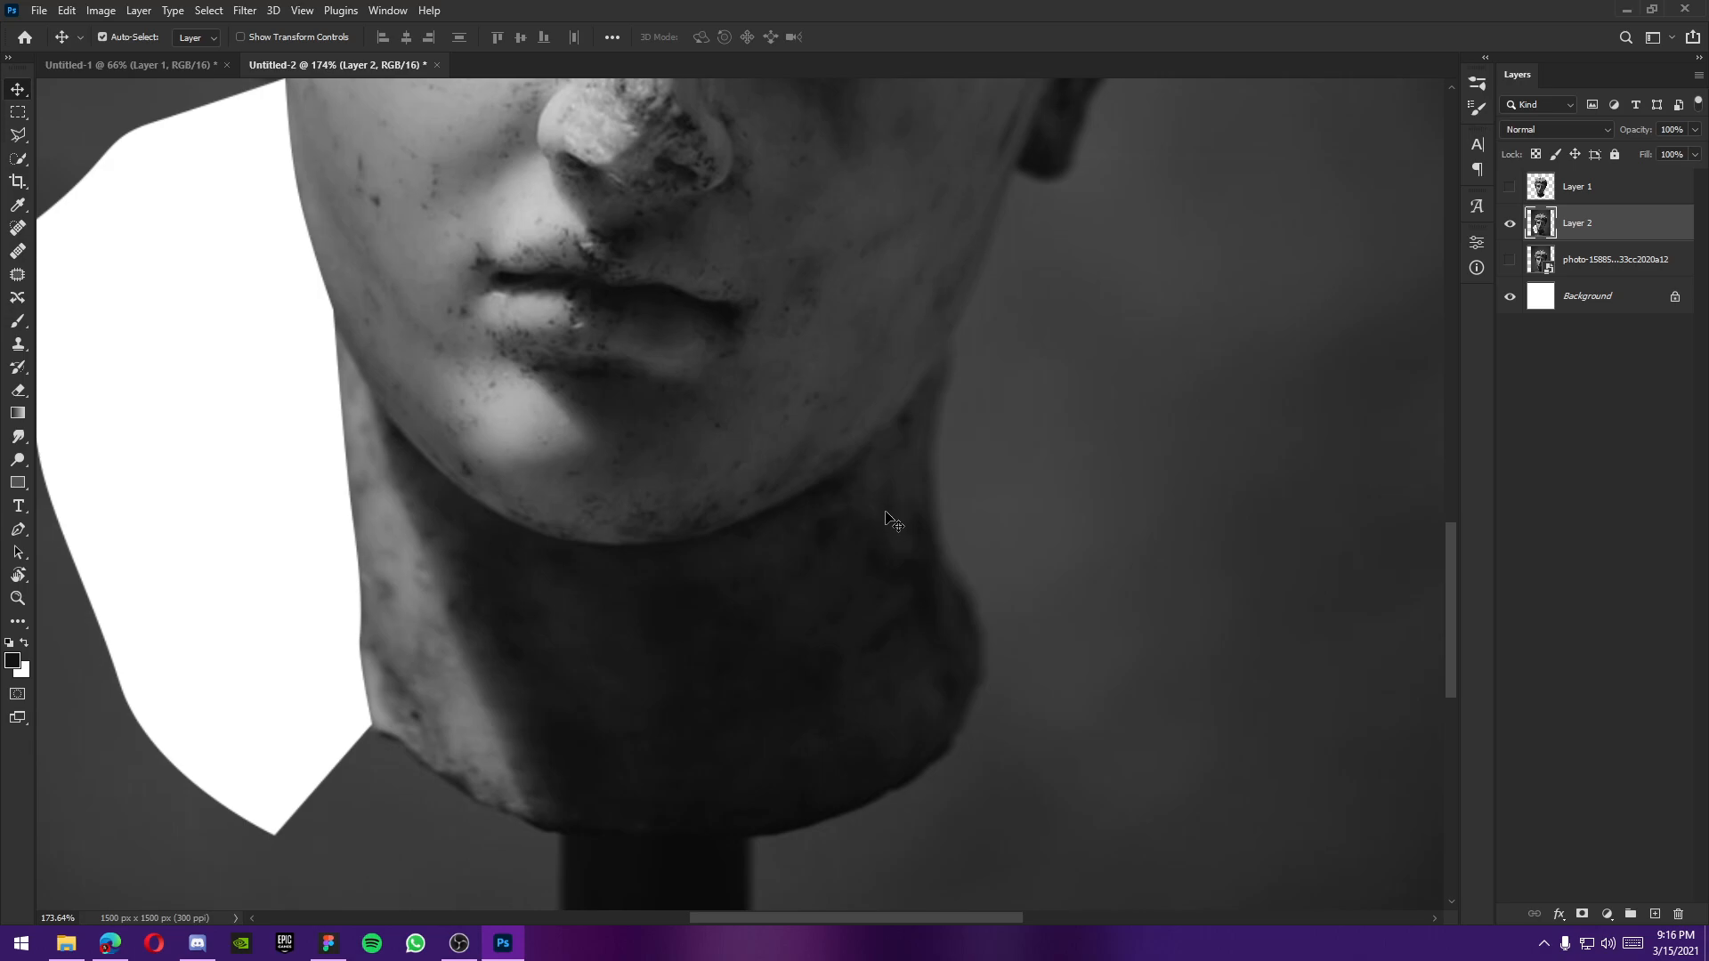
scroll(887, 518, "down", 2)
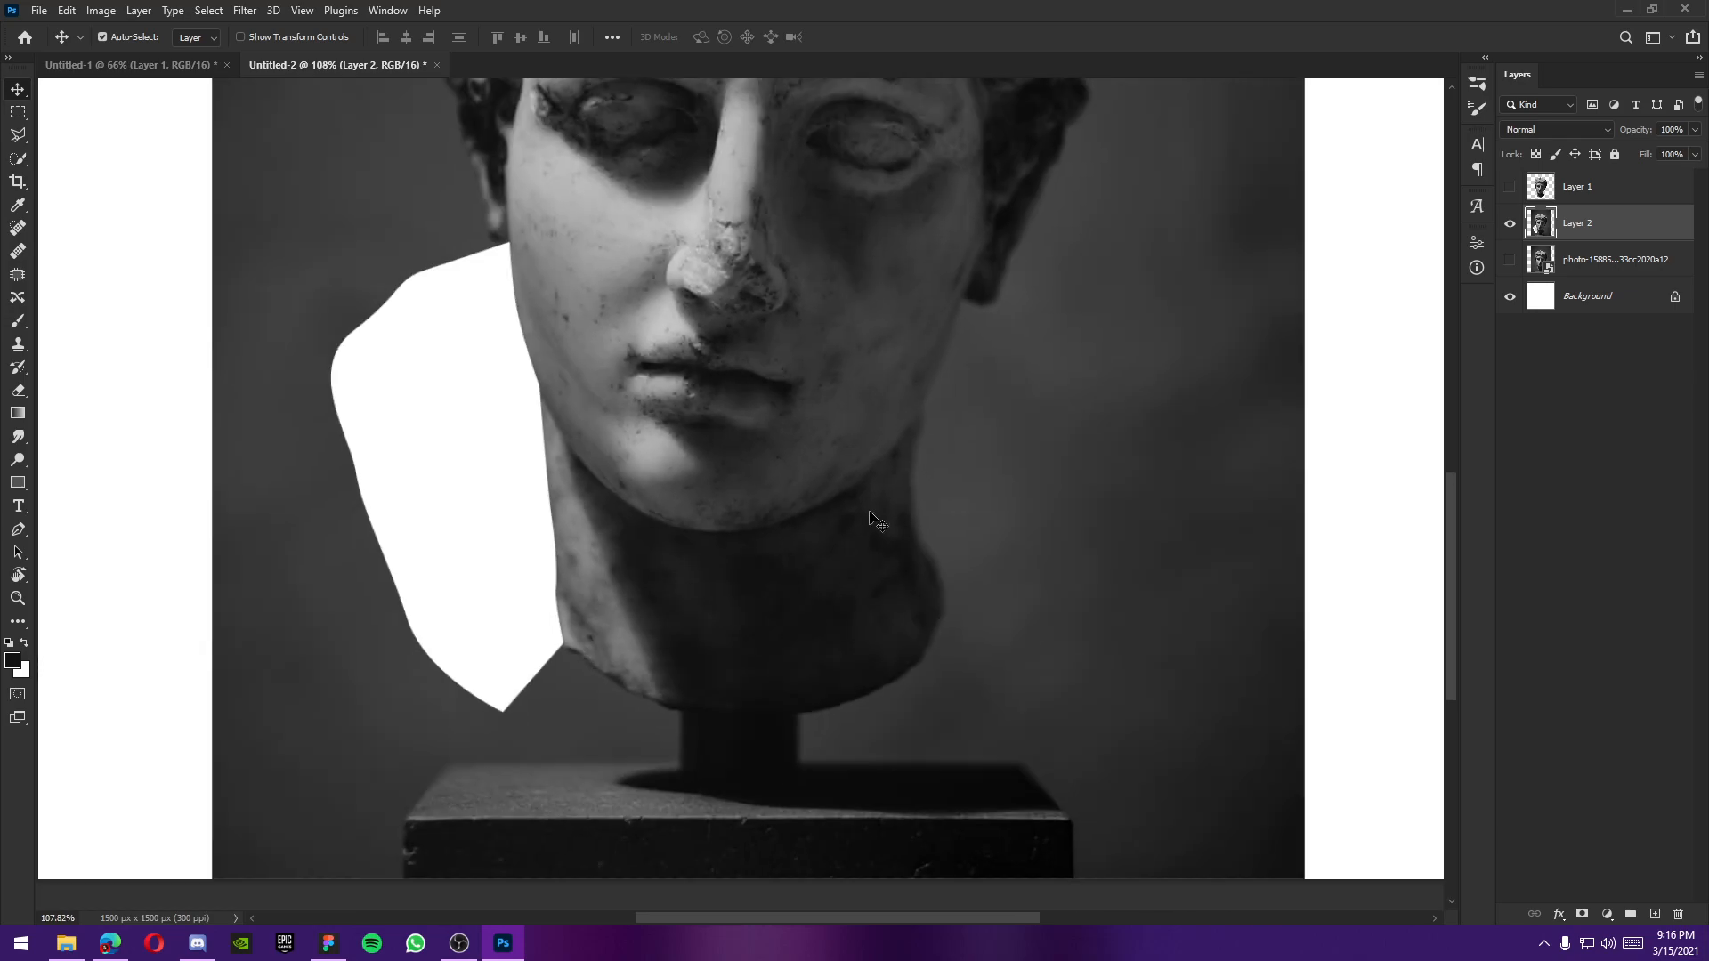
scroll(878, 521, "up", 5)
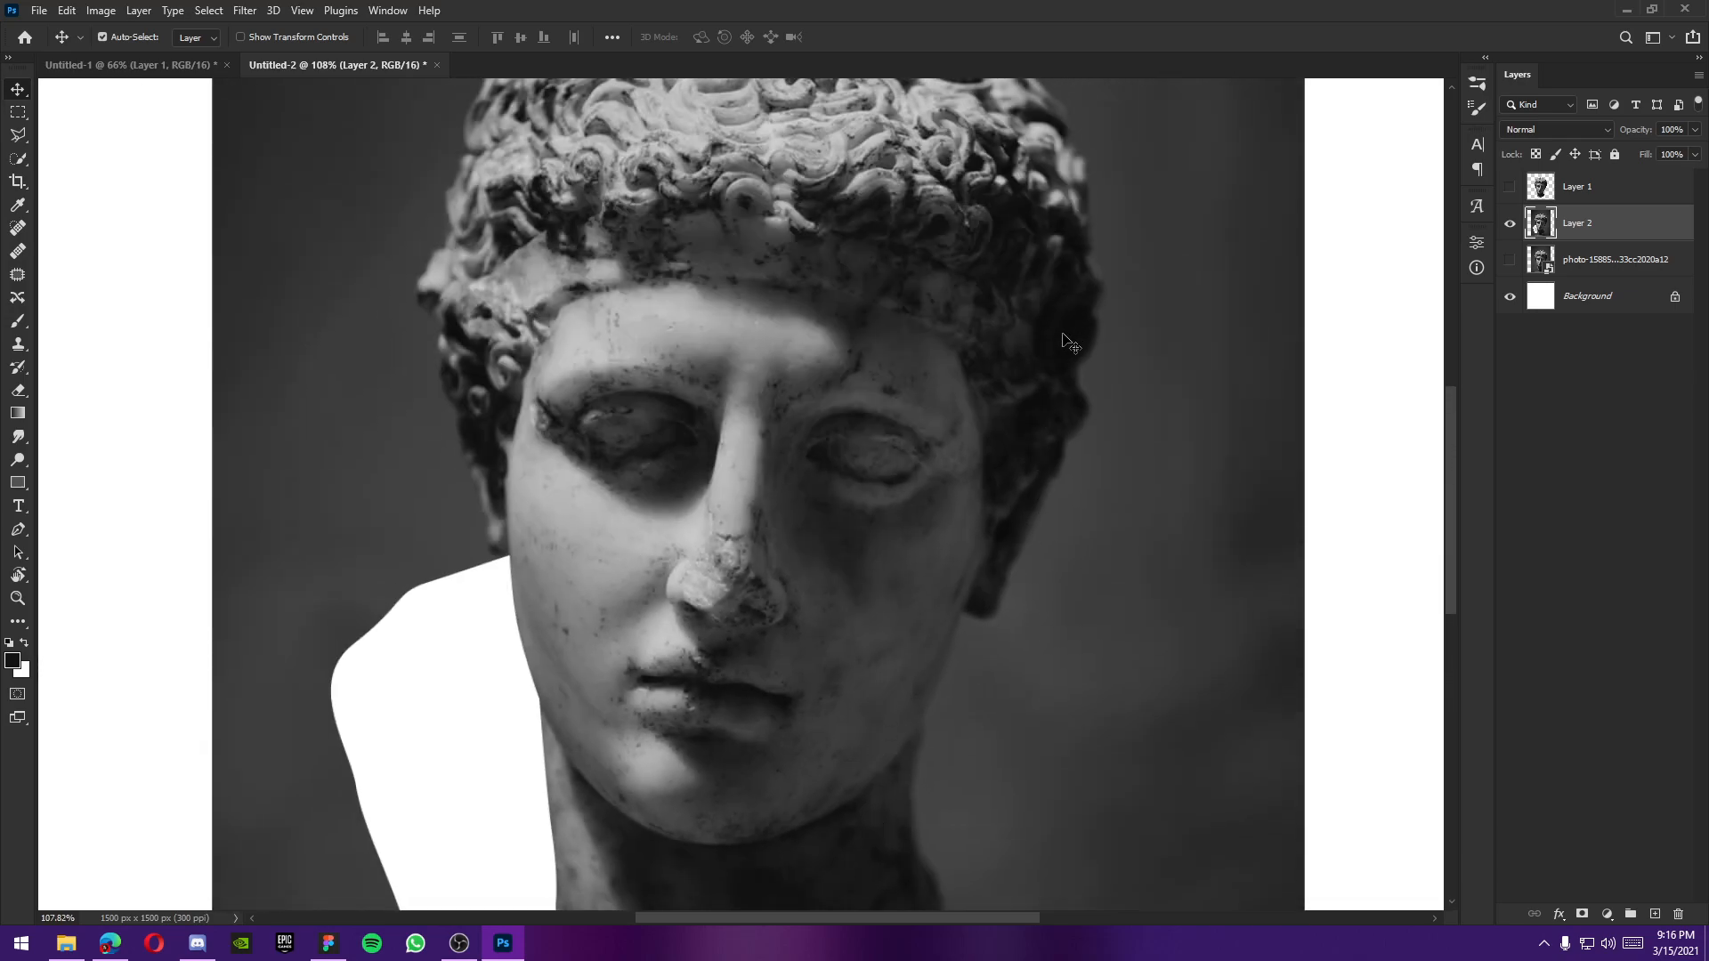
scroll(1030, 629, "up", 5)
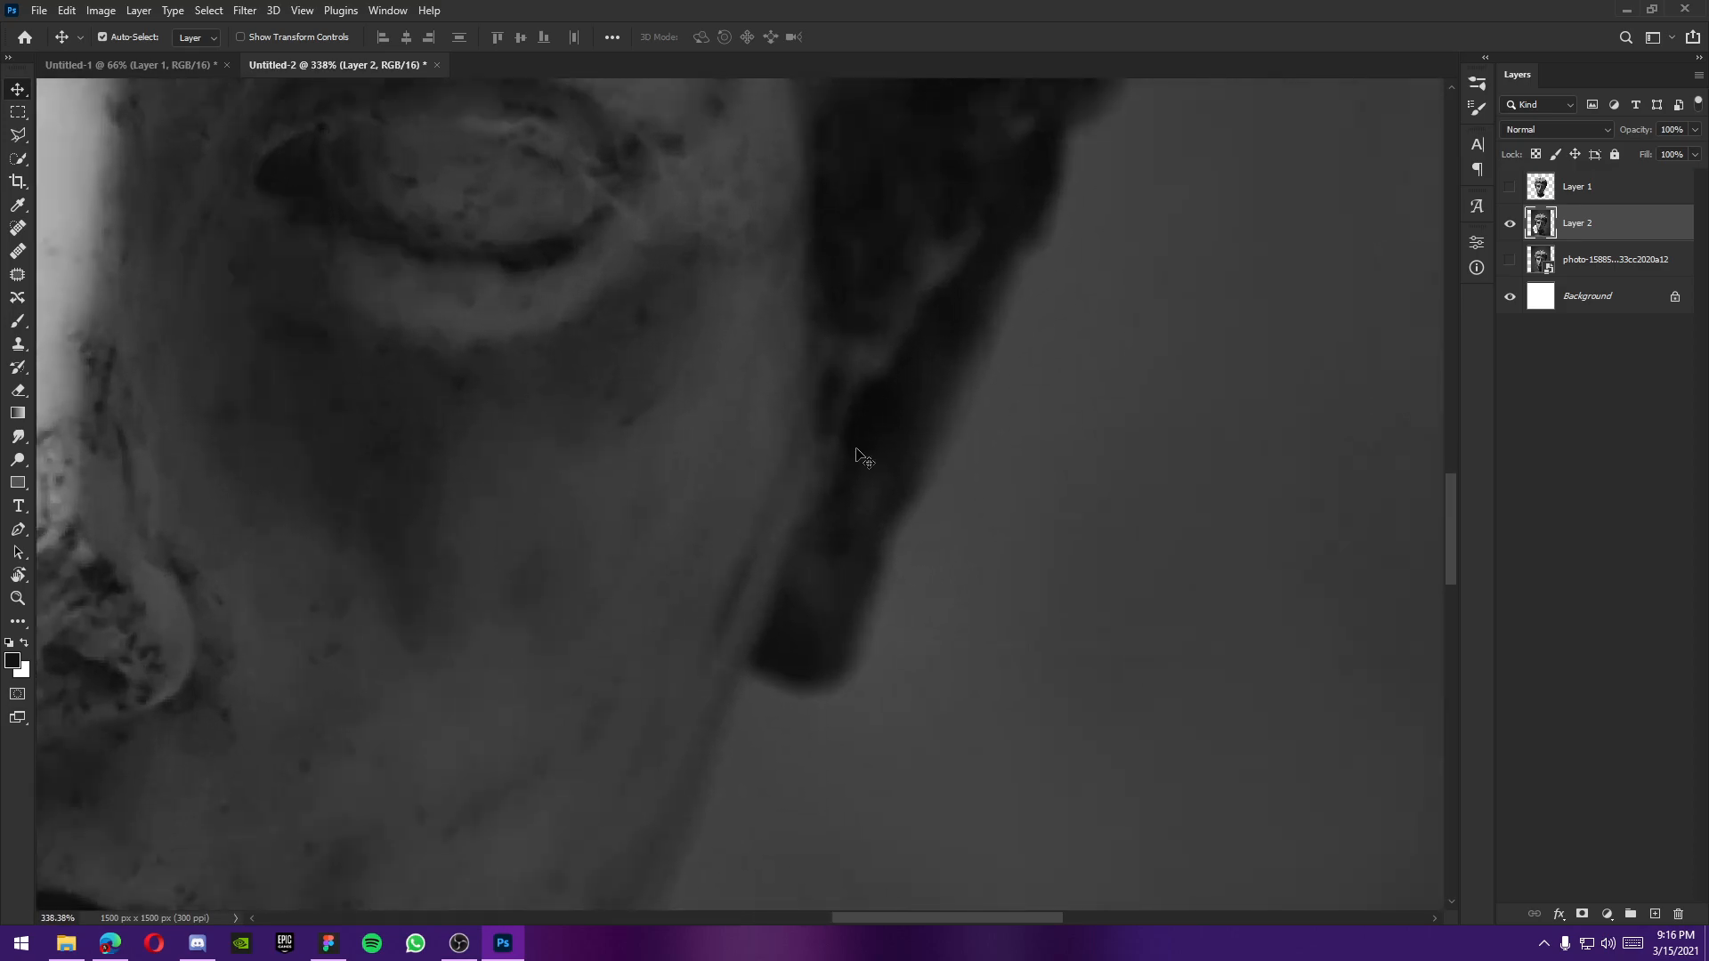
scroll(870, 486, "down", 5)
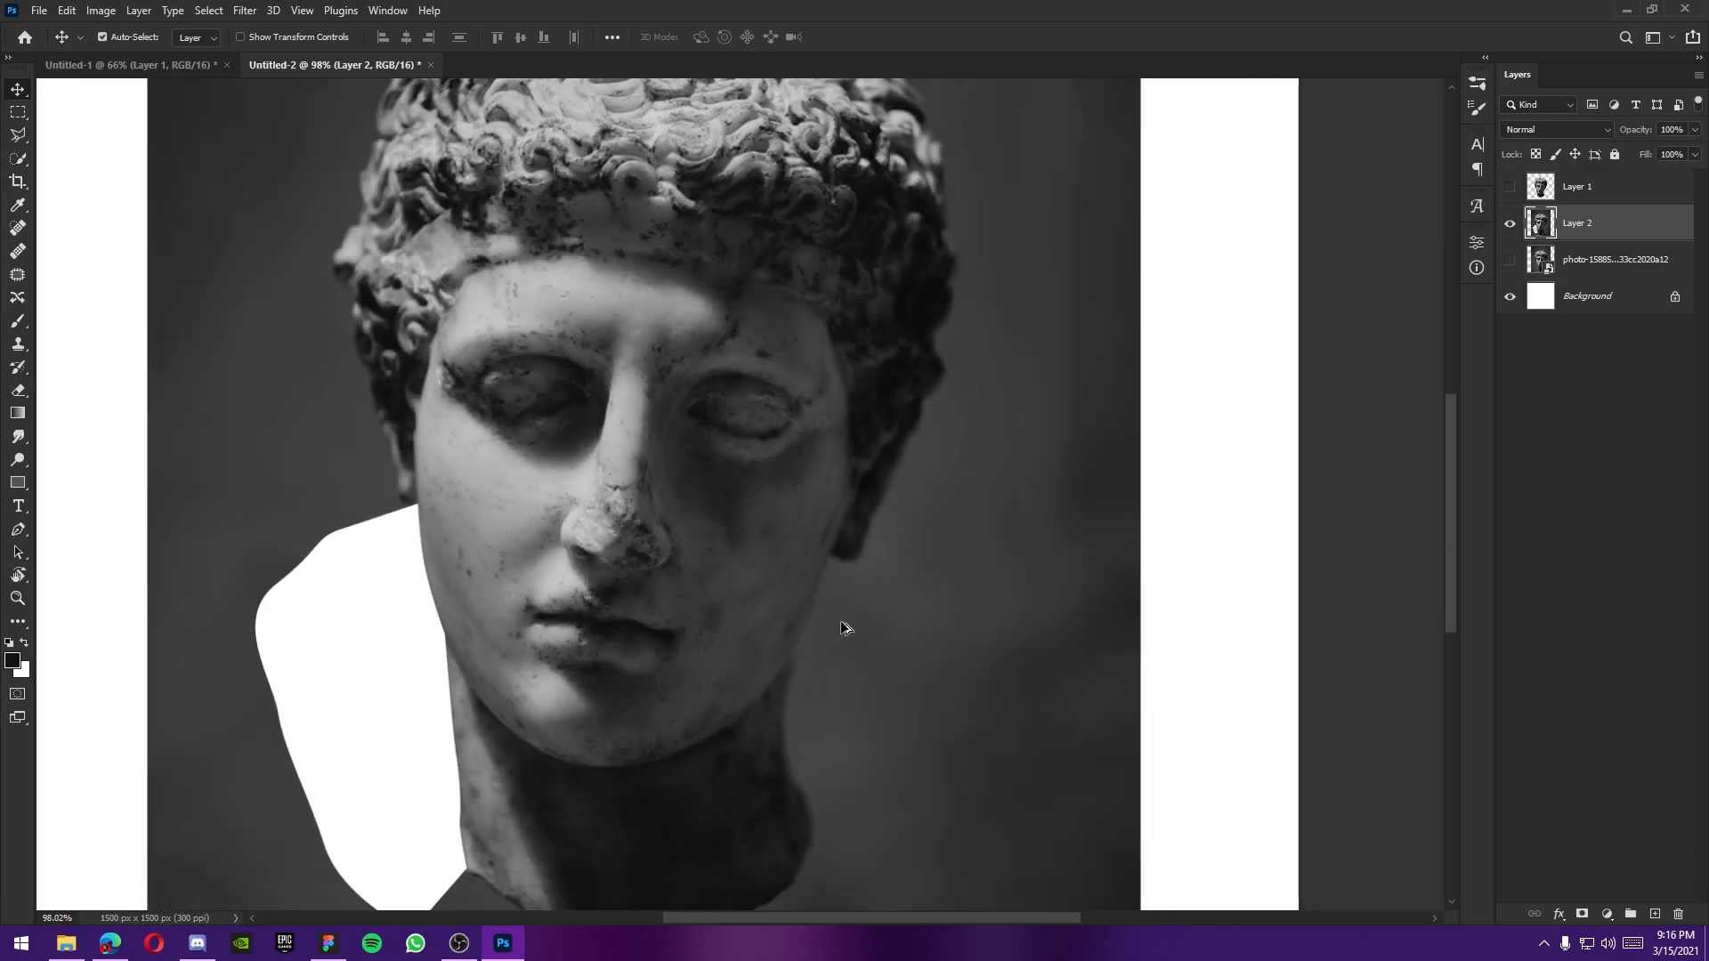
scroll(351, 481, "up", 4)
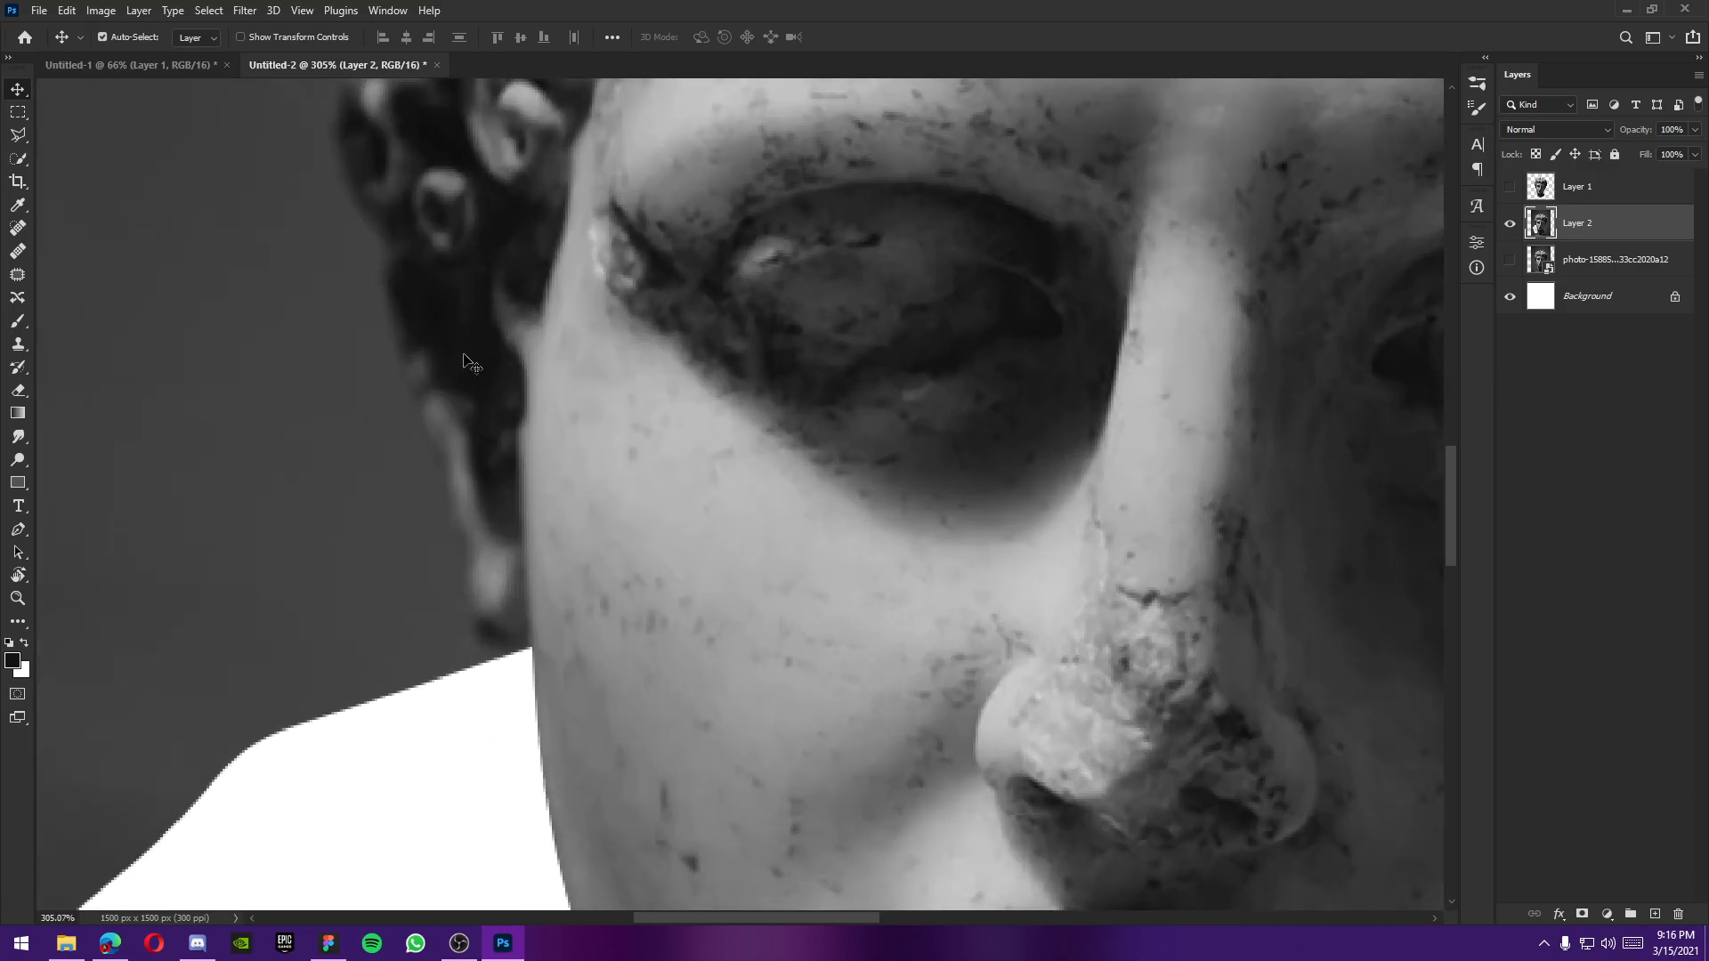
scroll(436, 302, "down", 3)
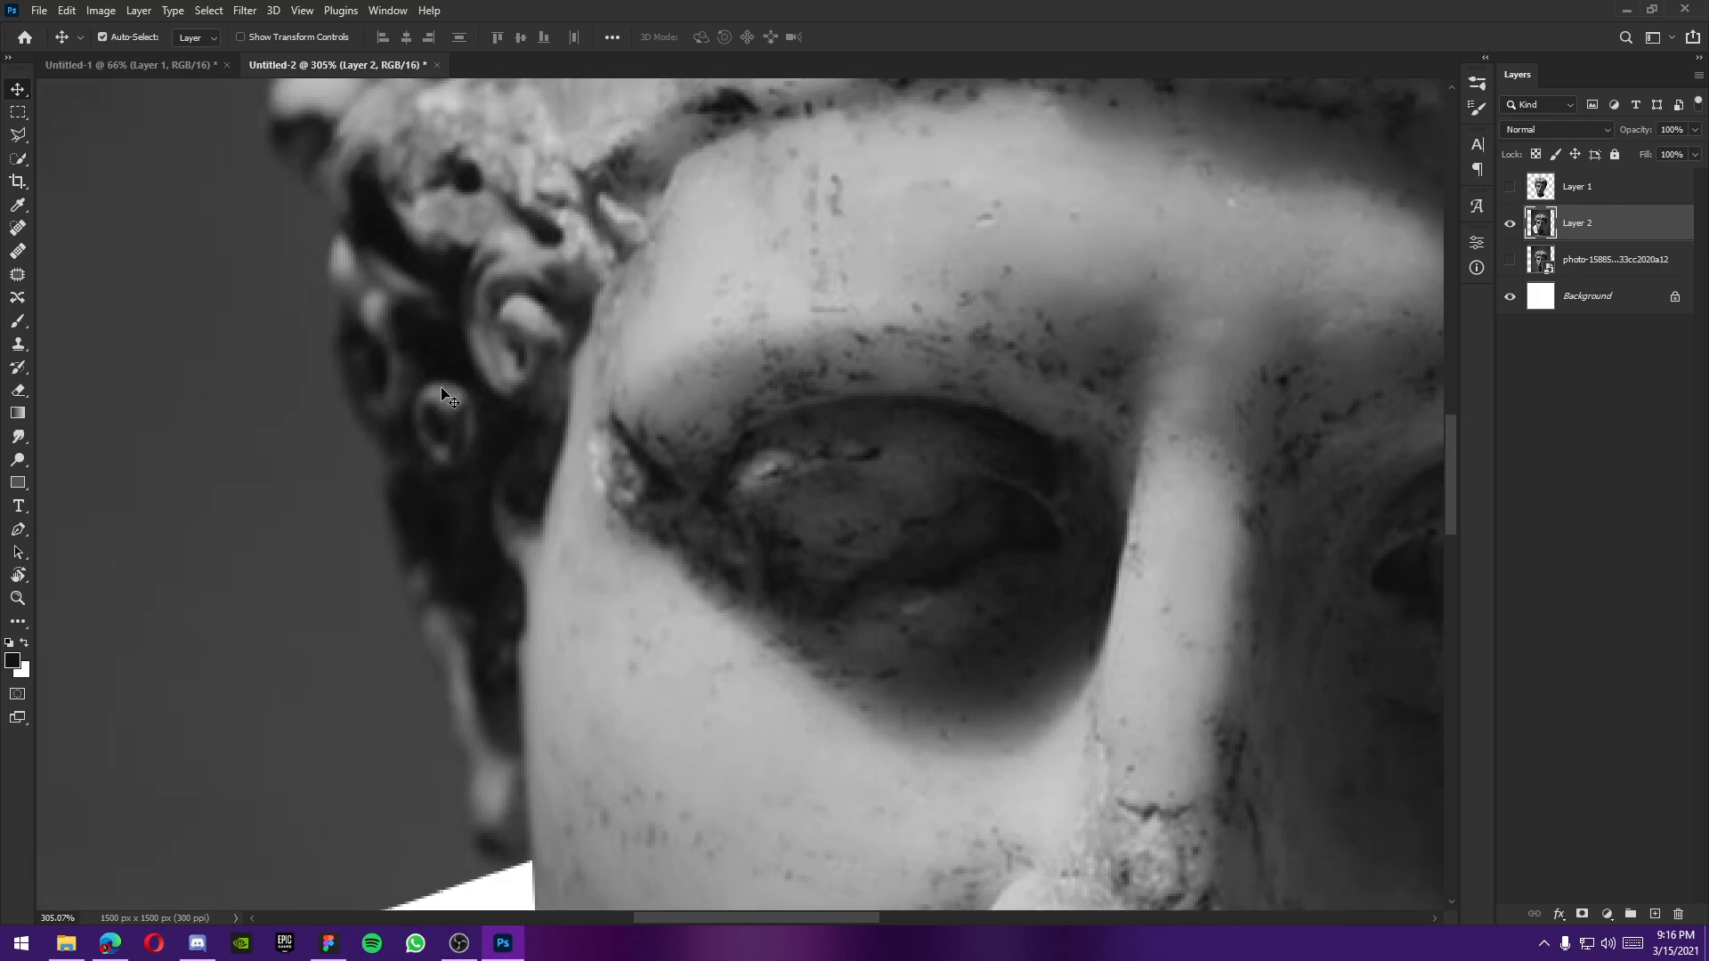
scroll(443, 397, "down", 1)
scroll(441, 423, "down", 3)
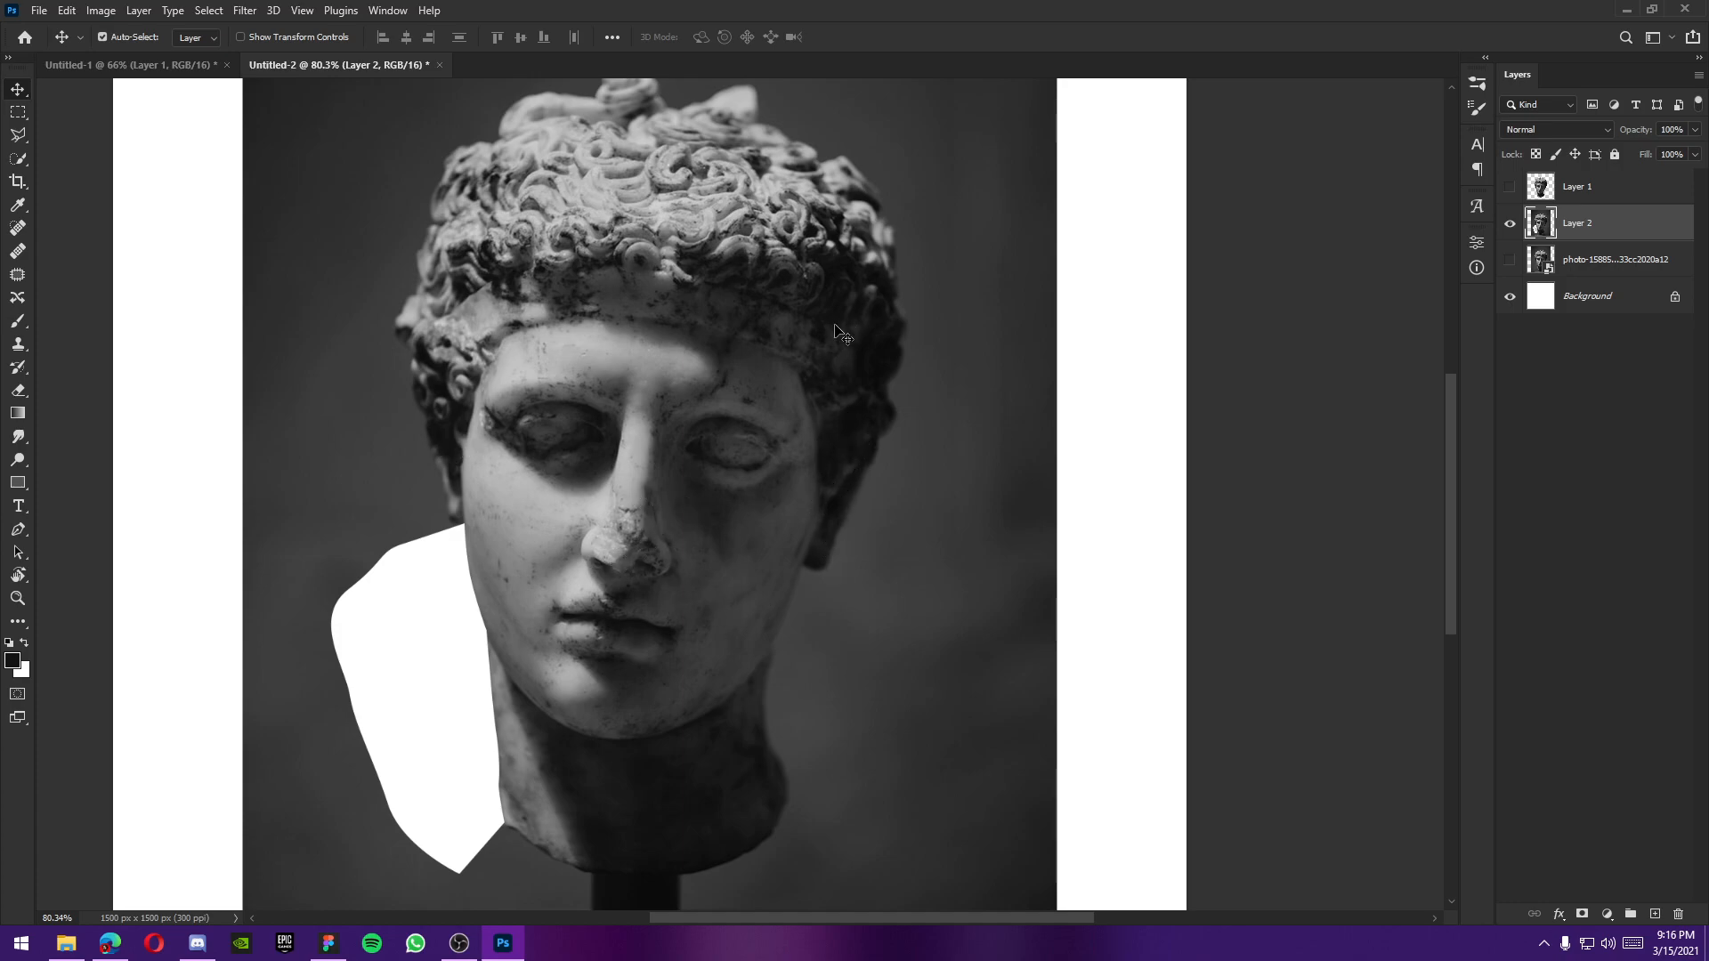
scroll(752, 626, "down", 1)
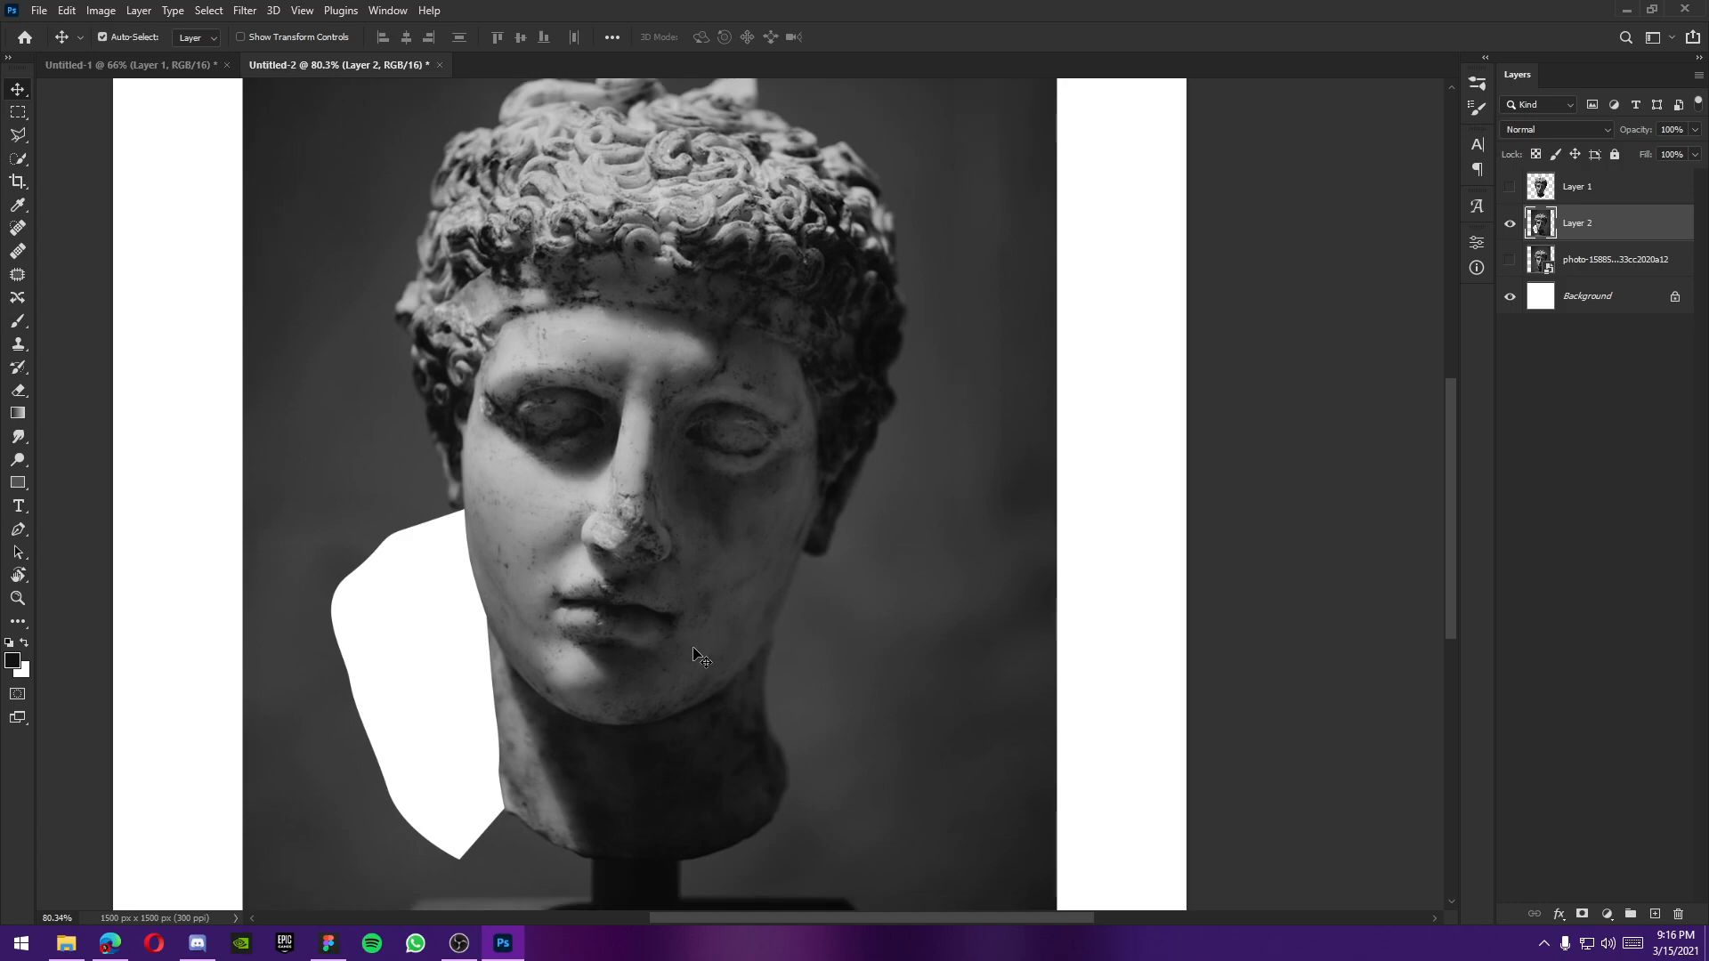
left_click(209, 9)
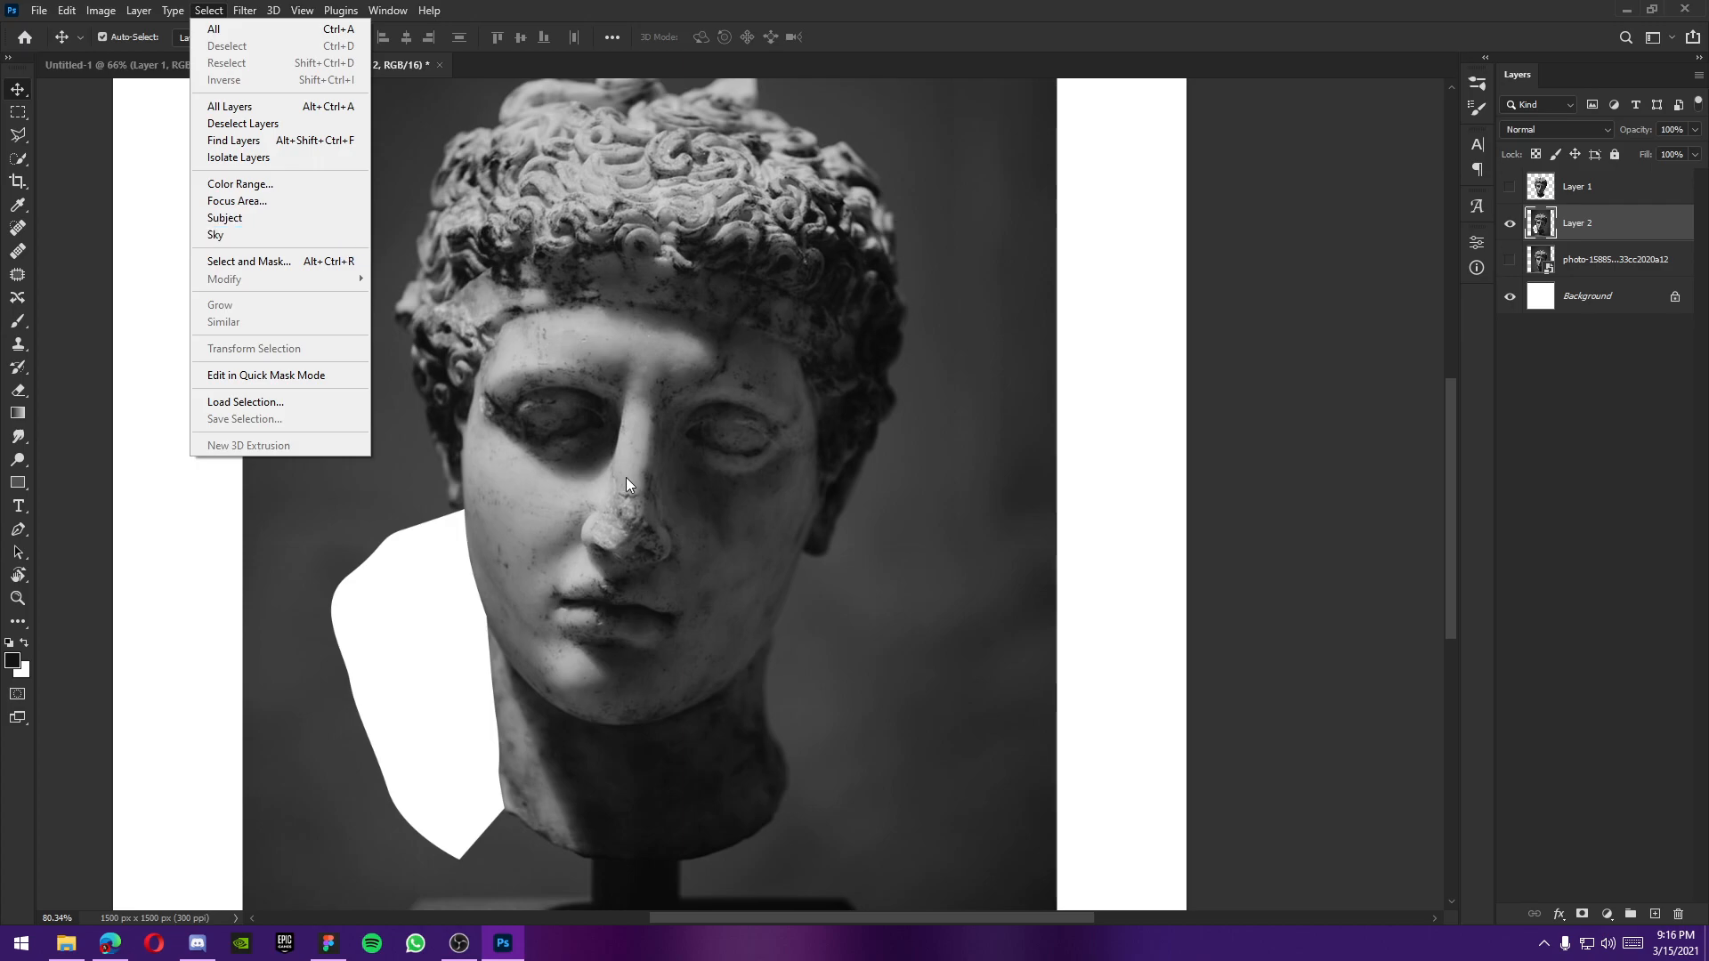
key("Escape")
Step: Delete the pen-cut layer and show the first cut-out of the statue head instead
key("ctrl+0")
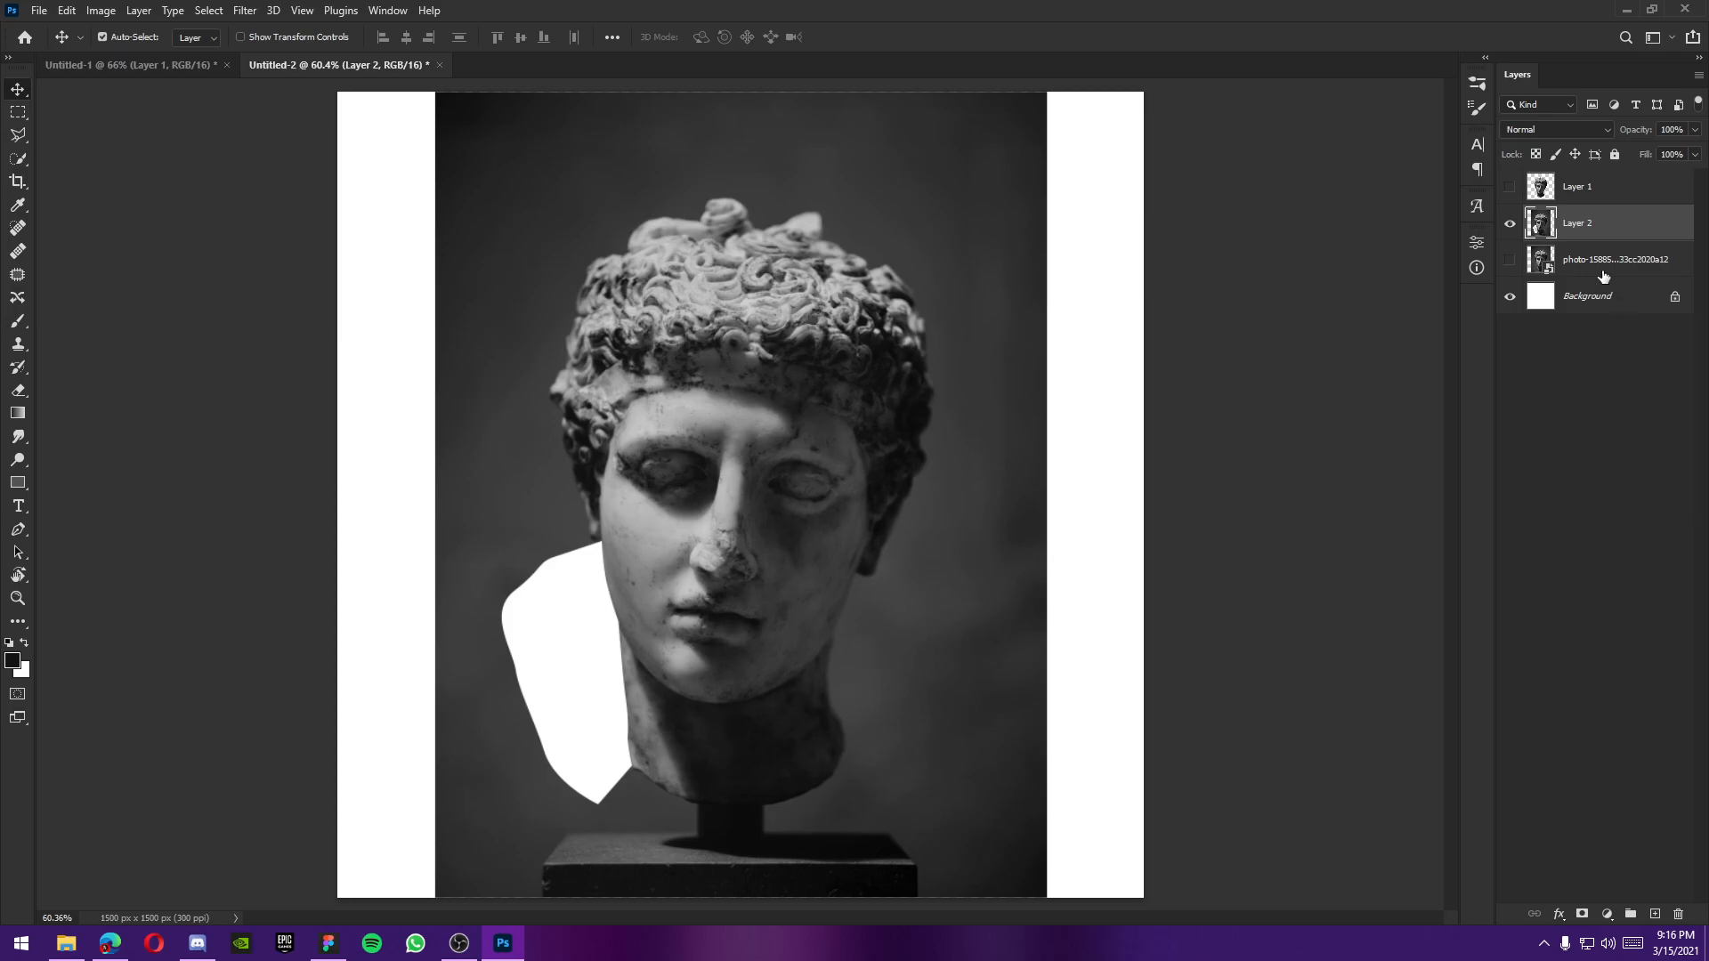
key("Delete")
left_click(1509, 187)
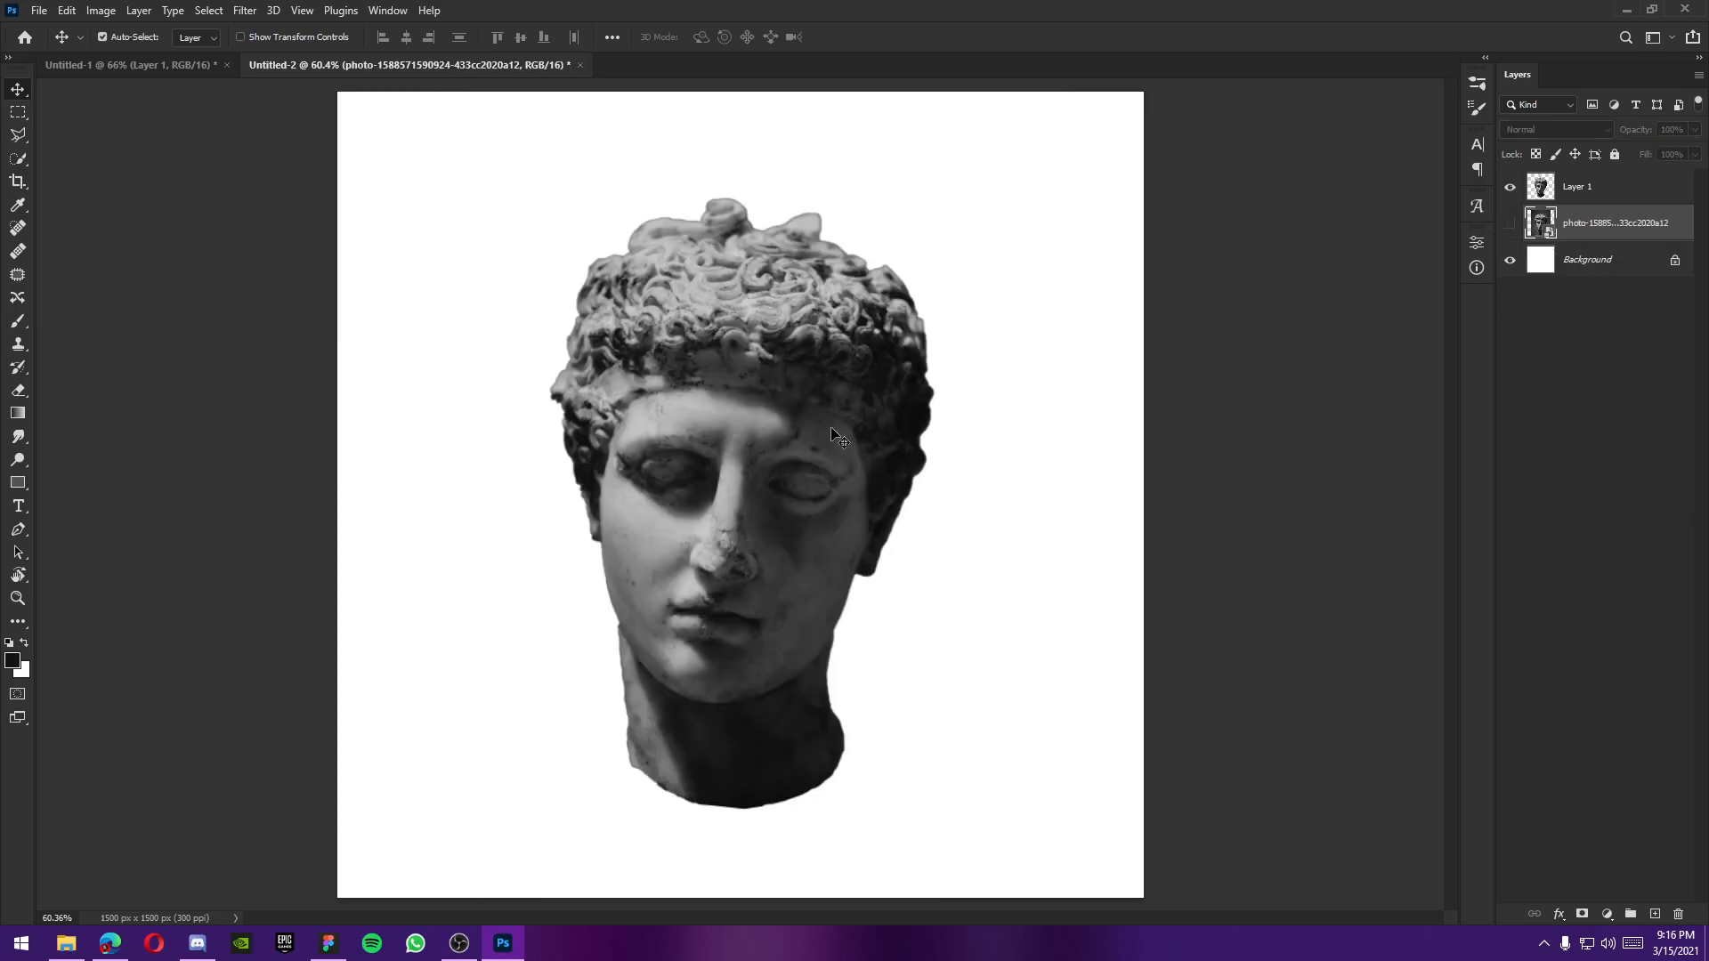
scroll(828, 450, "down", 3)
scroll(823, 450, "up", 2)
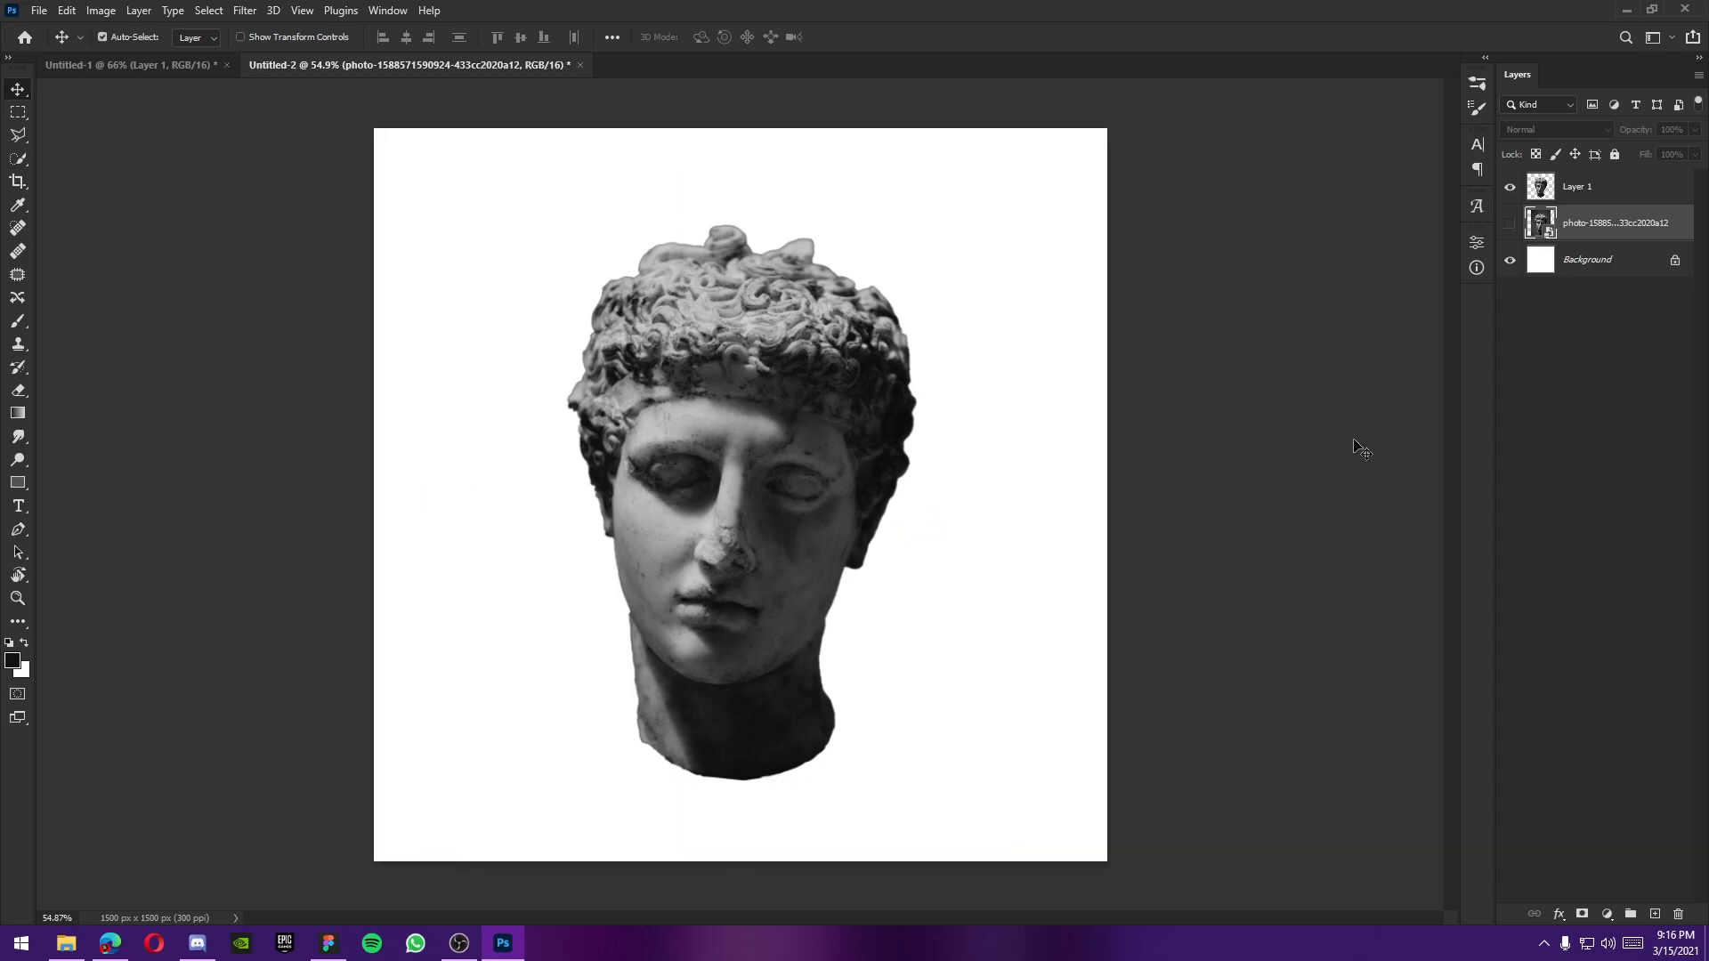
Step: Scale the statue head cut-out up slightly so it fills more of the canvas
left_click(1596, 189)
key("ctrl+t")
mouse_move(949, 511)
left_mouse_down()
mouse_move(930, 494)
mouse_move(948, 497)
left_mouse_up()
key("Return")
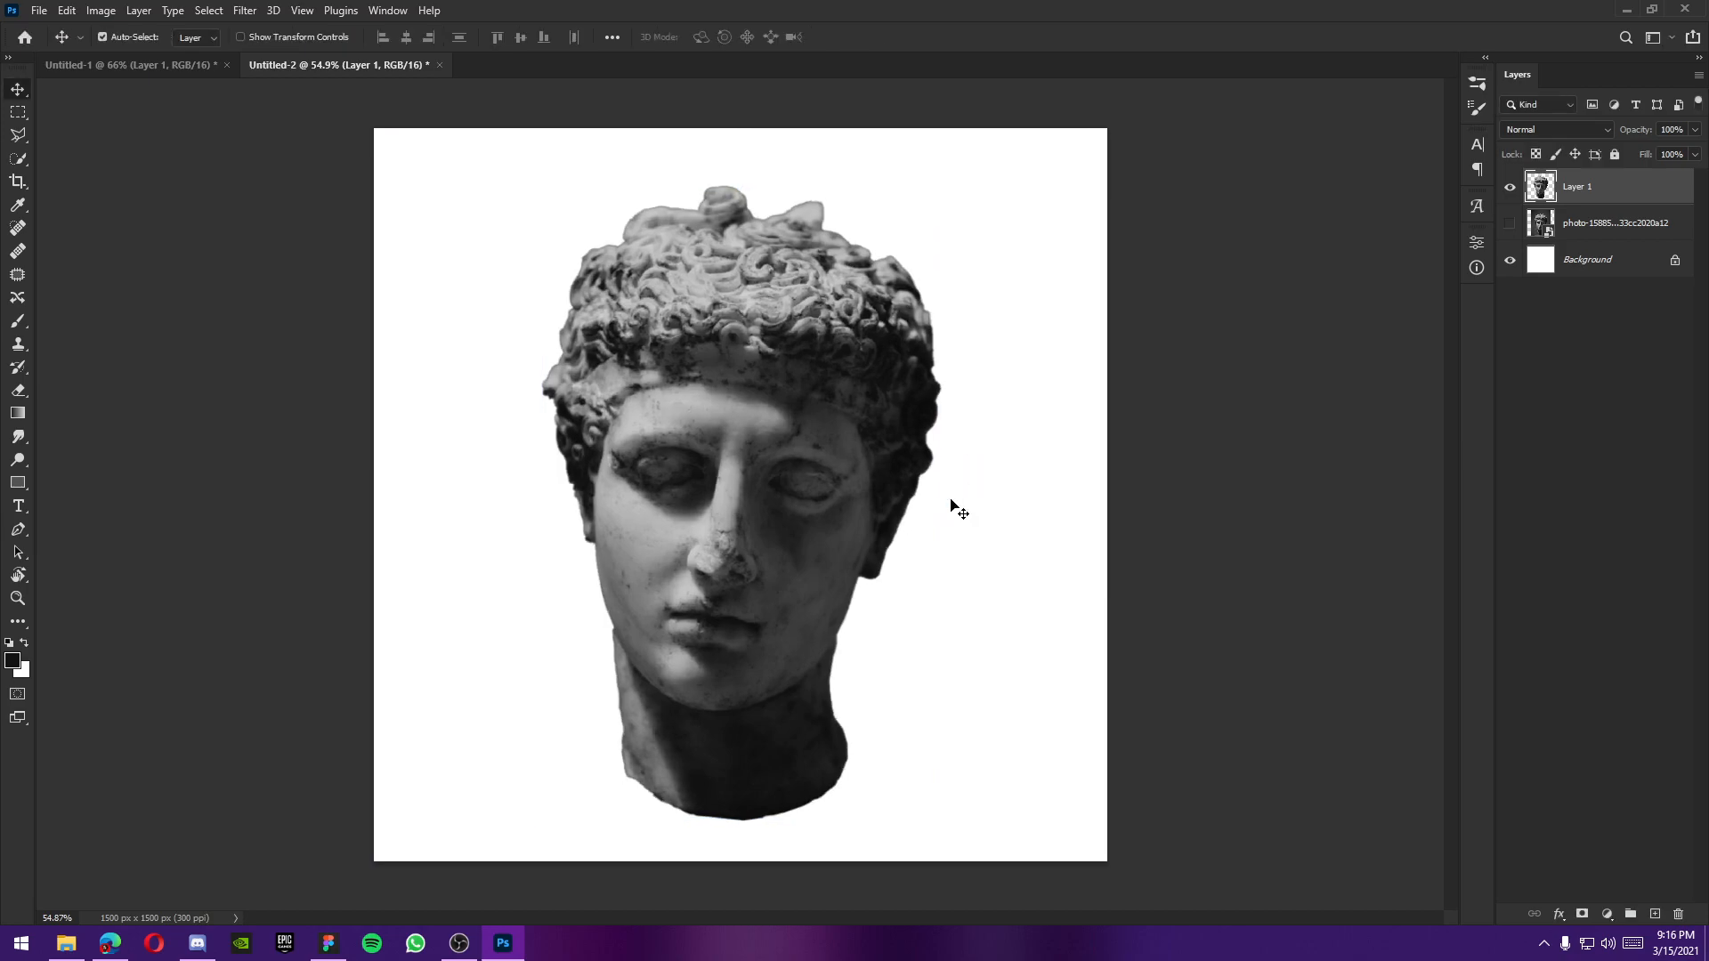
Step: Show the original statue photo layer and delete it
left_click(1587, 230)
left_click(1510, 223)
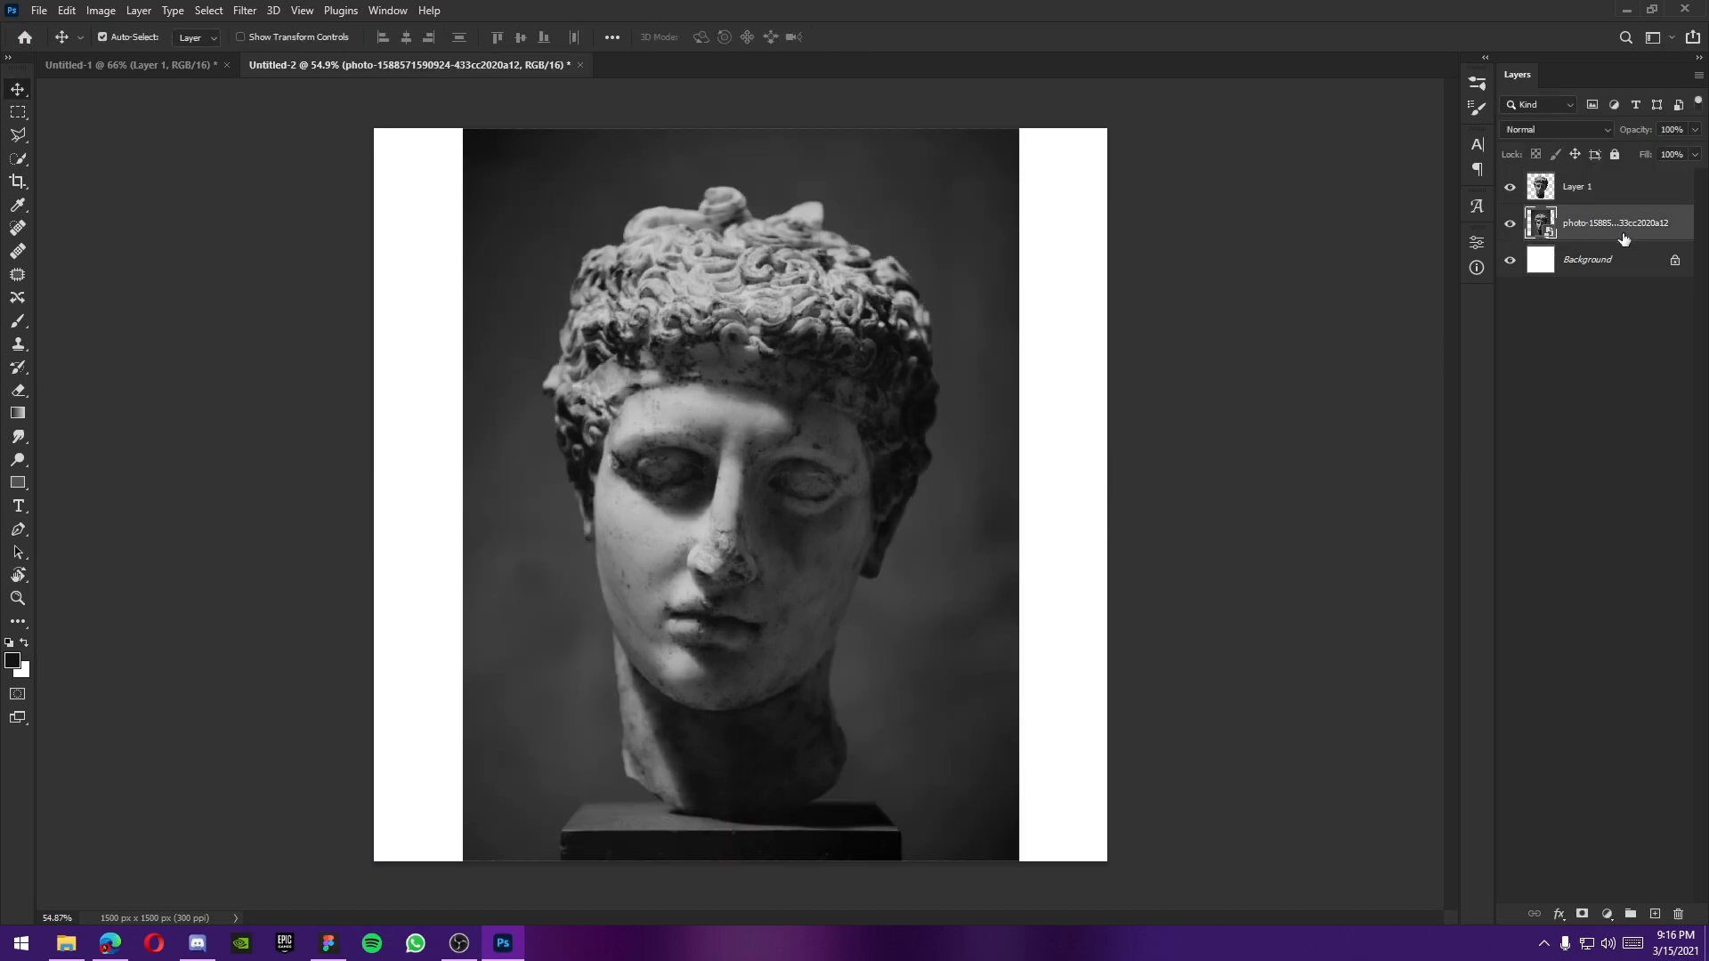
key("Delete")
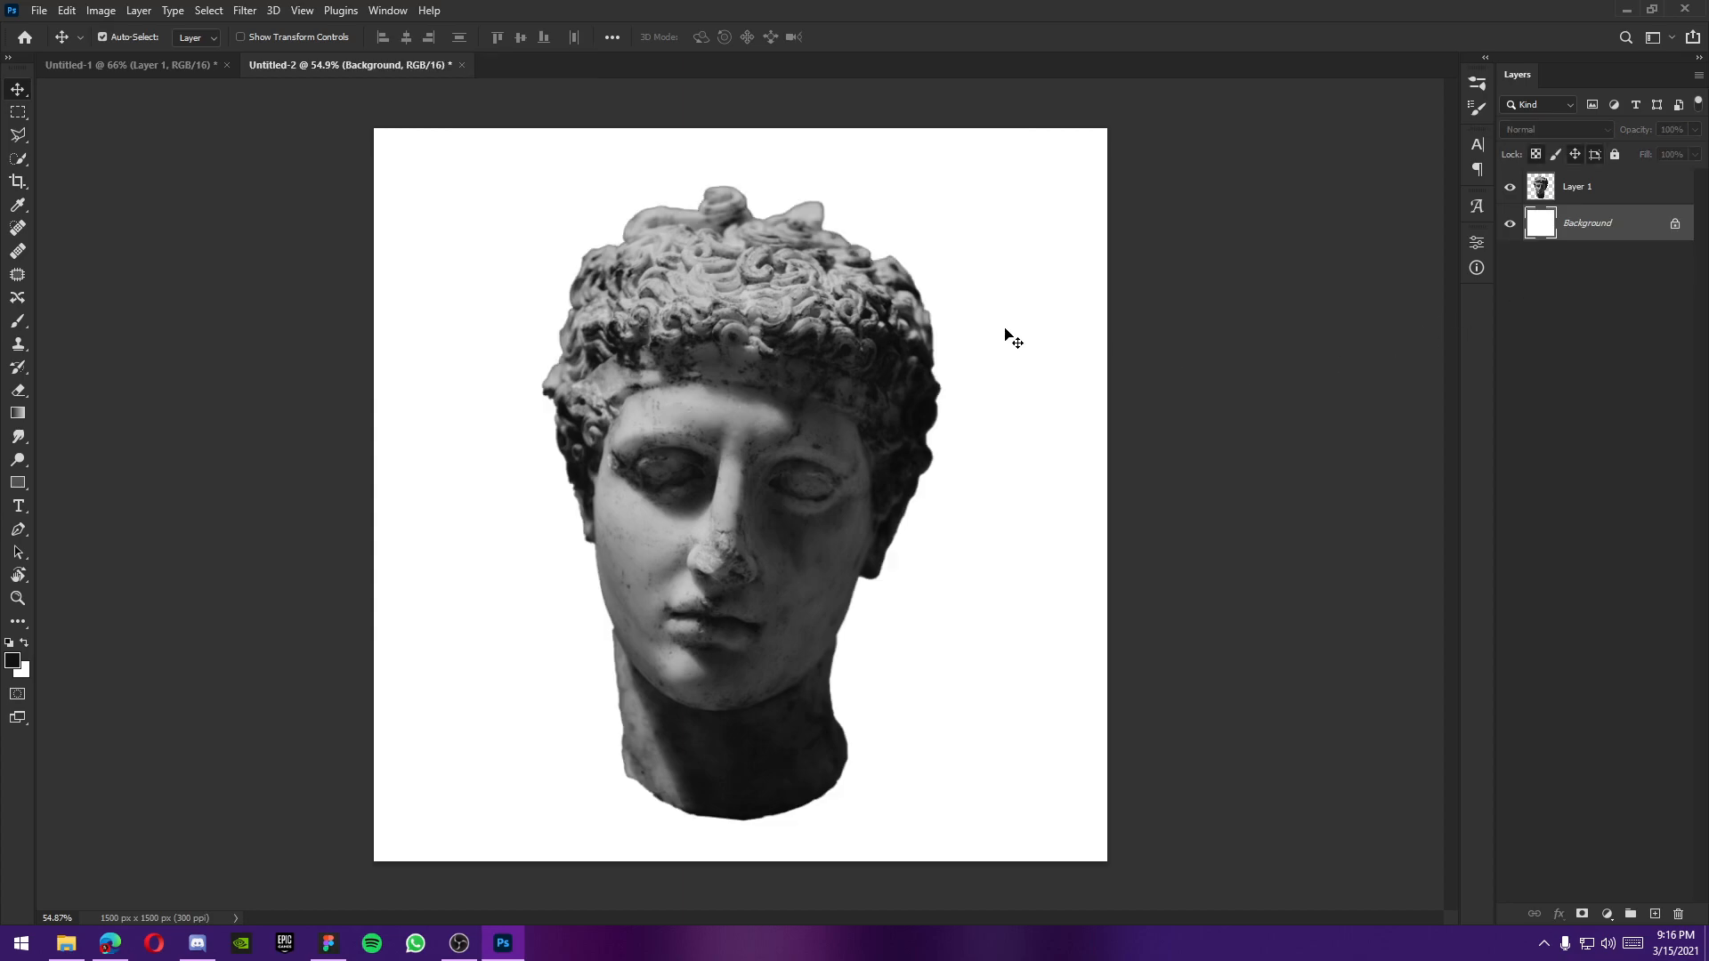
Step: Check the reference poster in Untitled-1, sample a dark grey from the statue's neck, and fill Untitled-2's Background layer with it
left_click(178, 69)
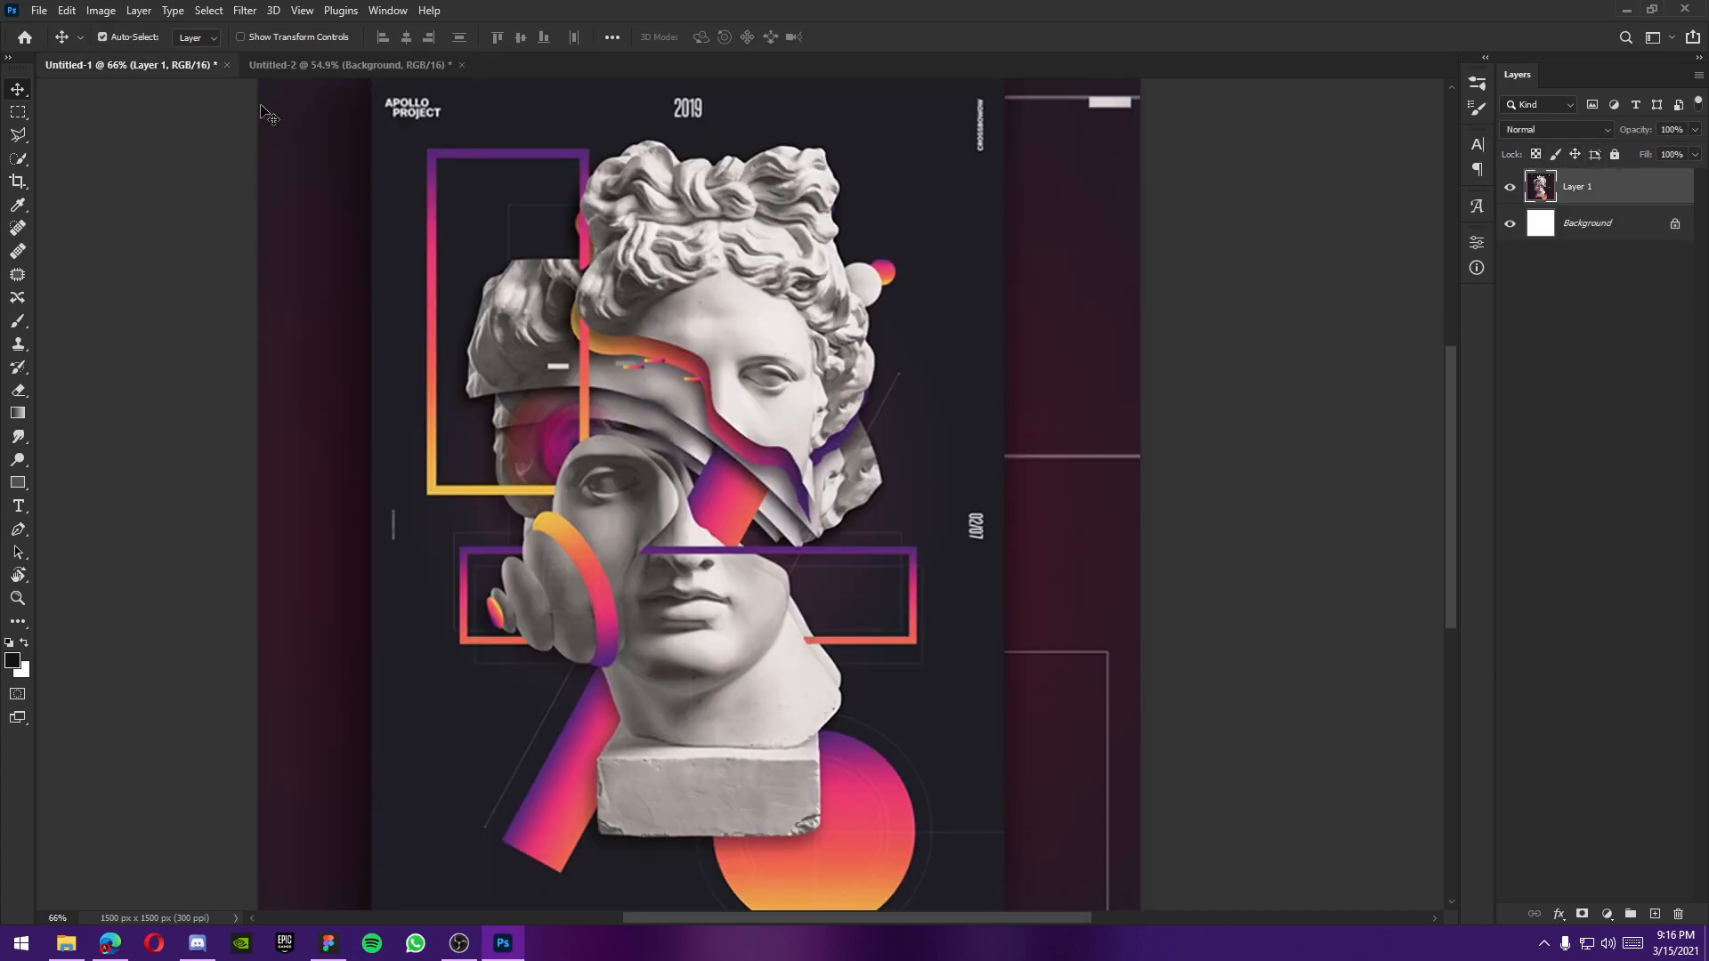
left_click(334, 66)
left_click(14, 659)
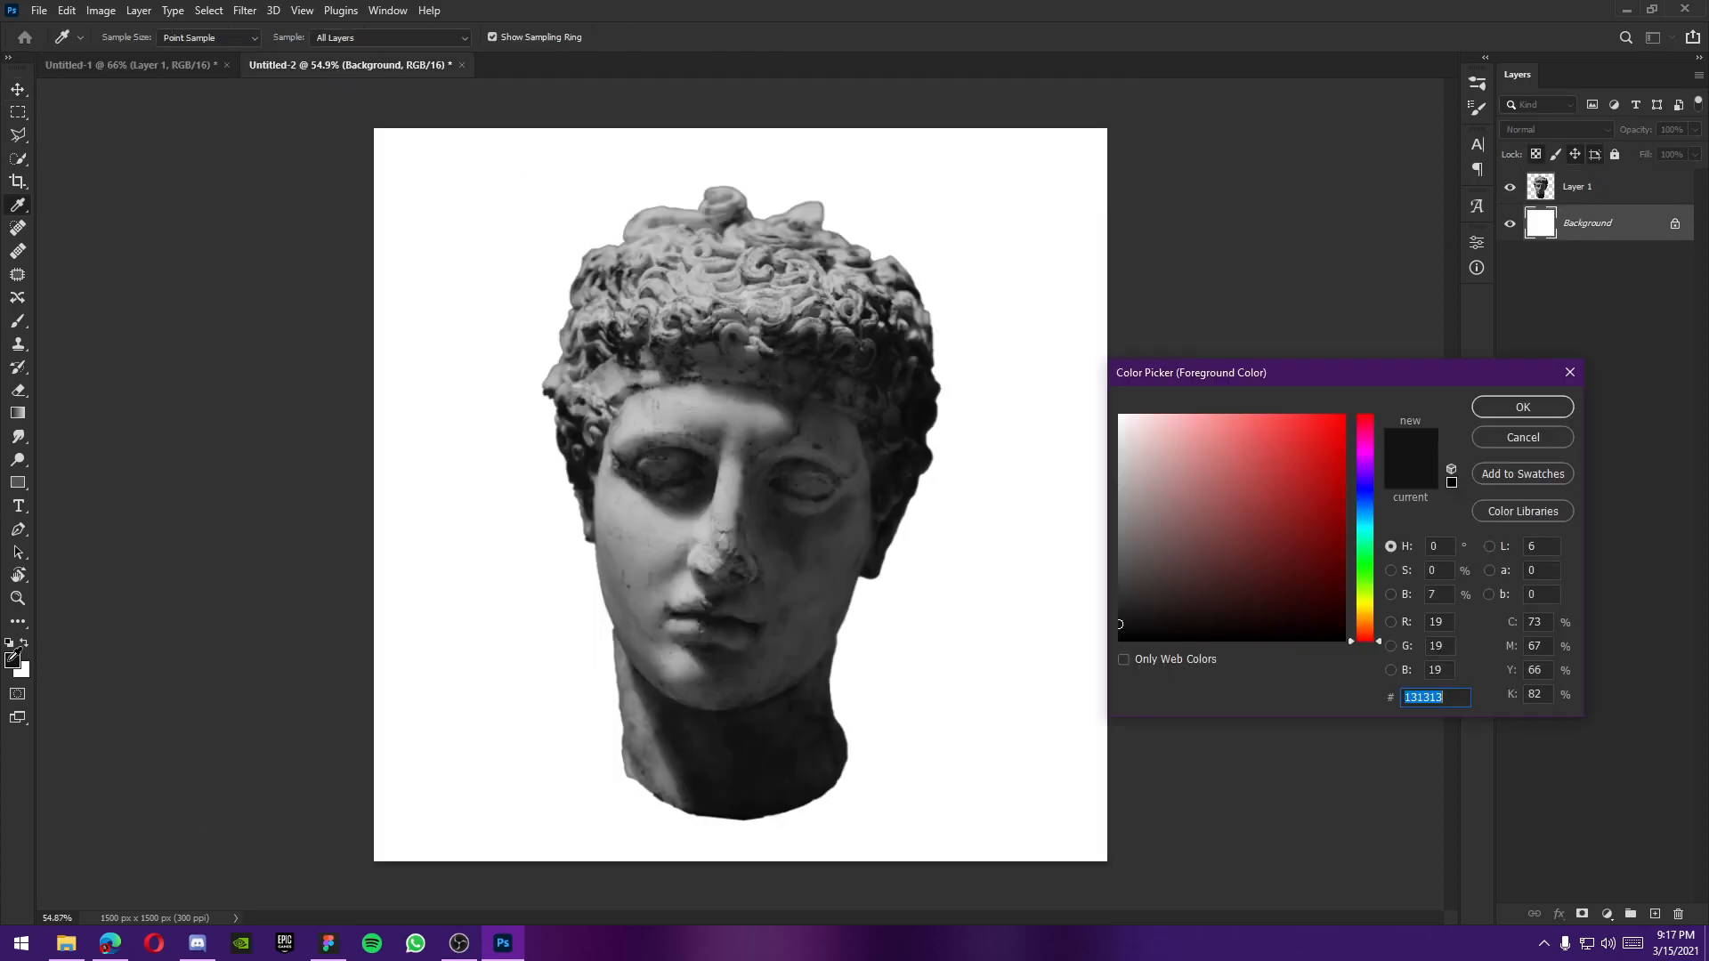
left_click(776, 765)
left_click_drag(774, 726, 813, 704)
left_click(1525, 411)
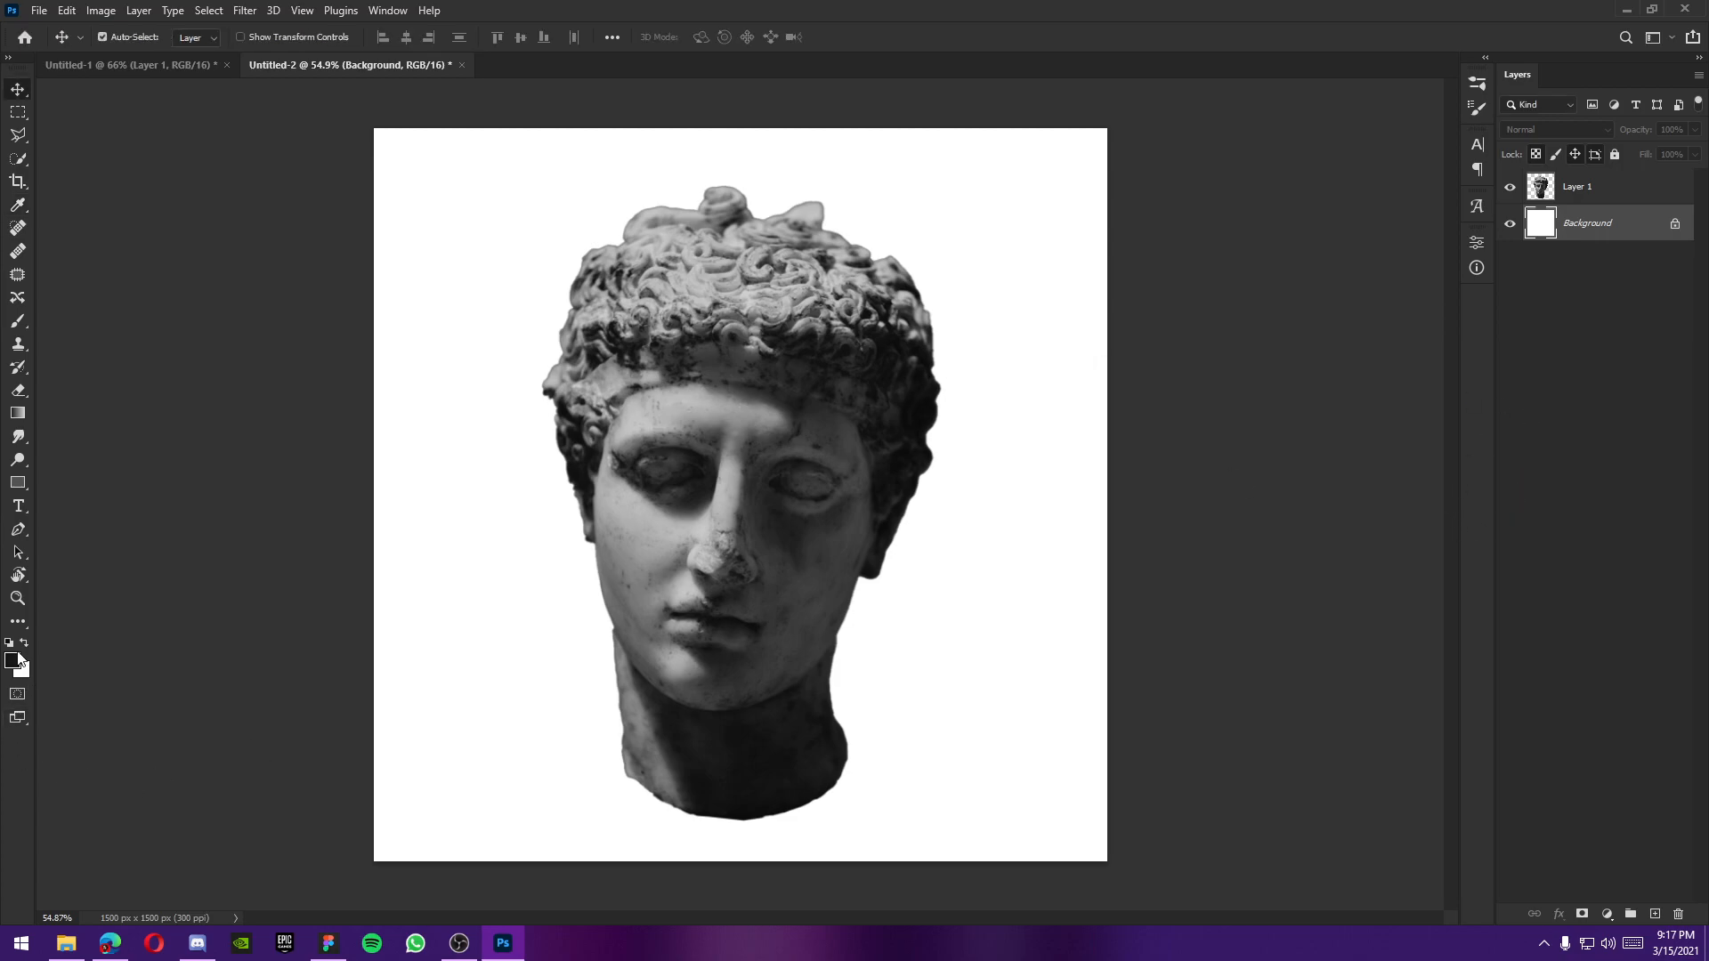
key("ctrl+BackSpace")
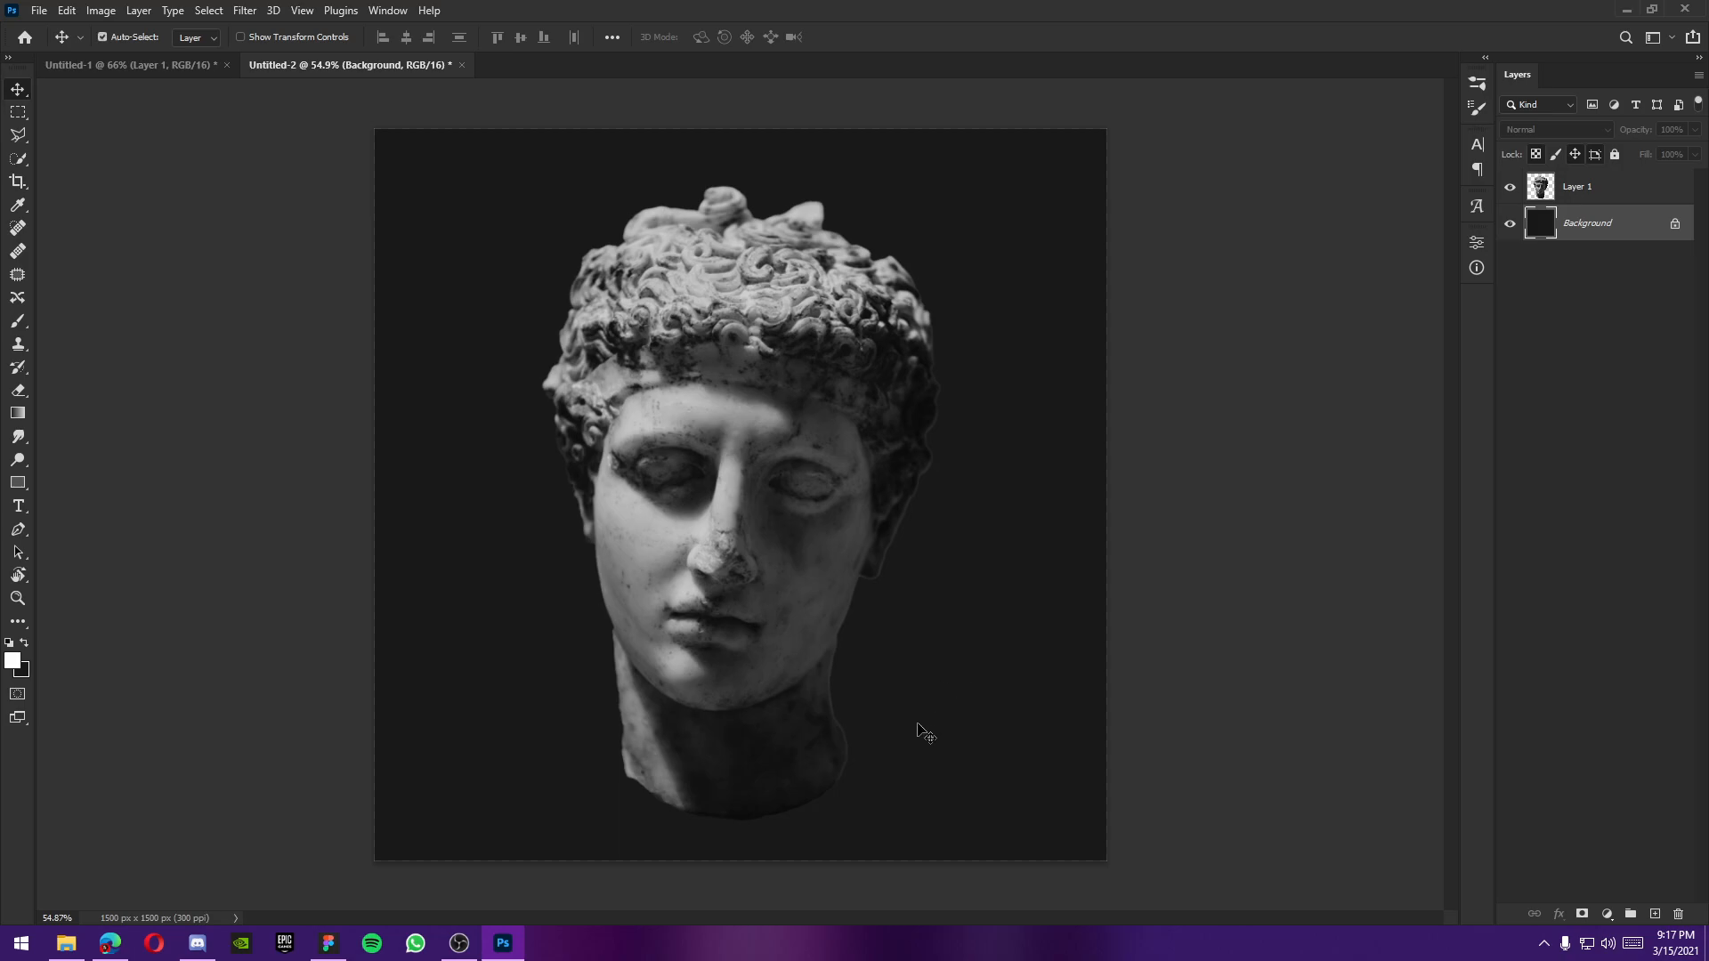
Step: Scale the statue head down proportionally and centre it, leaving about 411 px at each side and 213 px above
left_click(1635, 191)
key("ctrl+t")
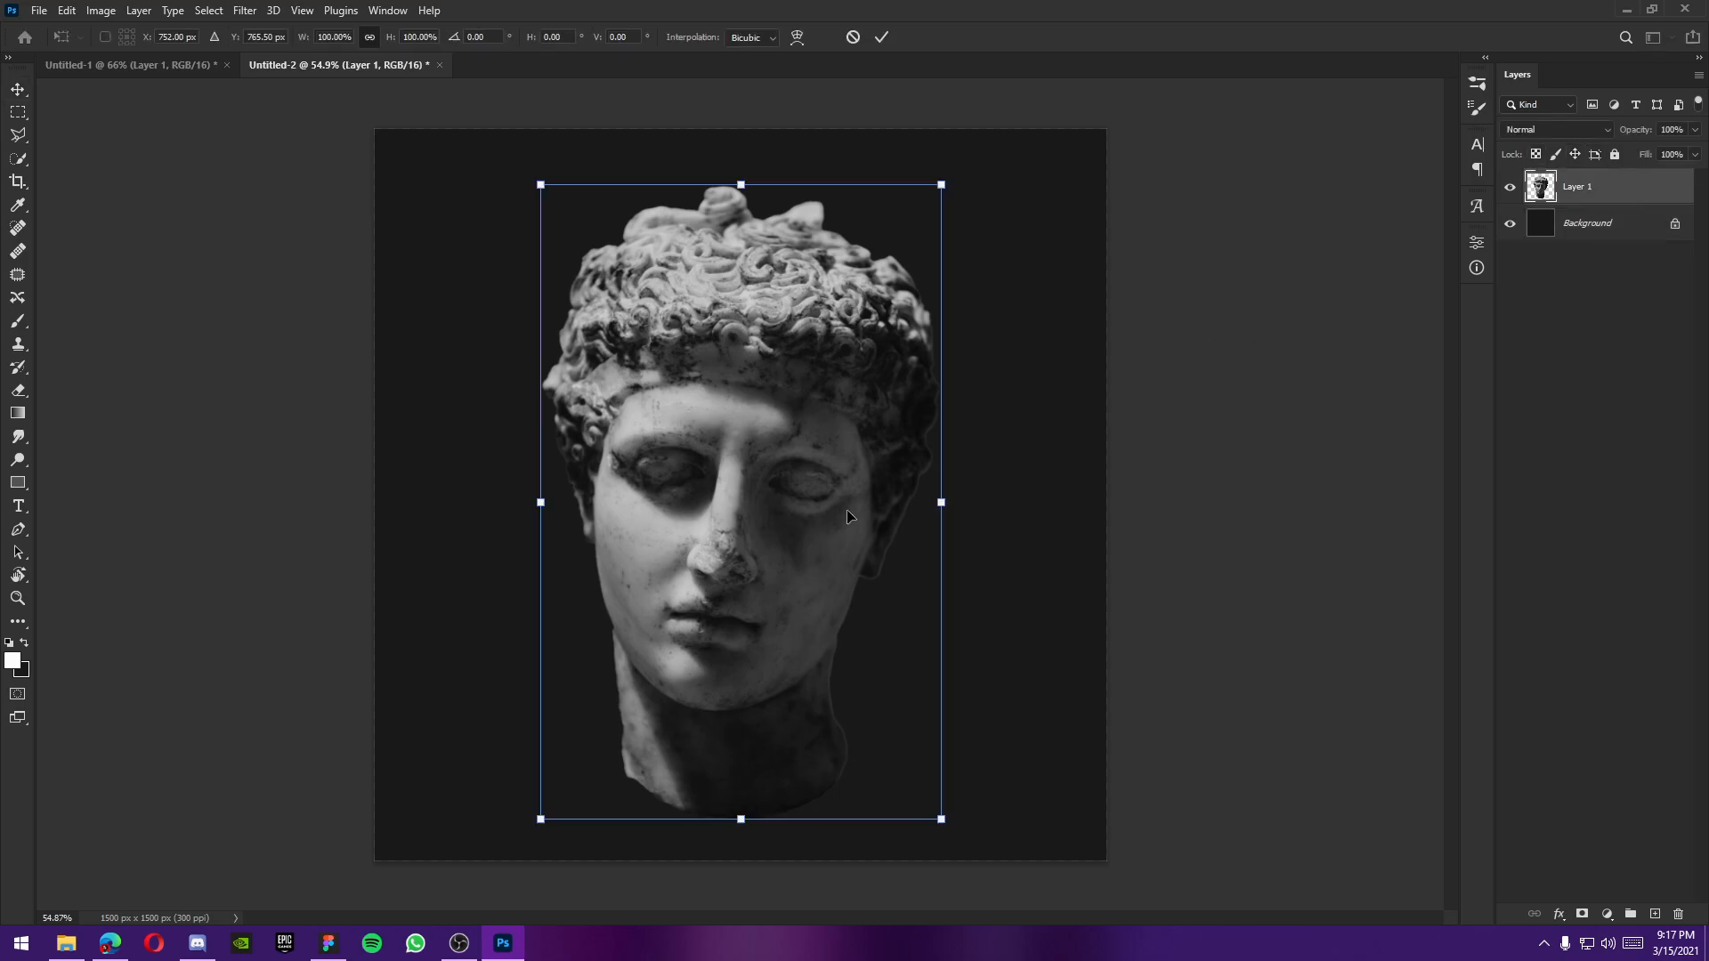
left_click_drag(942, 504, 908, 500)
left_click_drag(815, 557, 816, 559)
key("Return")
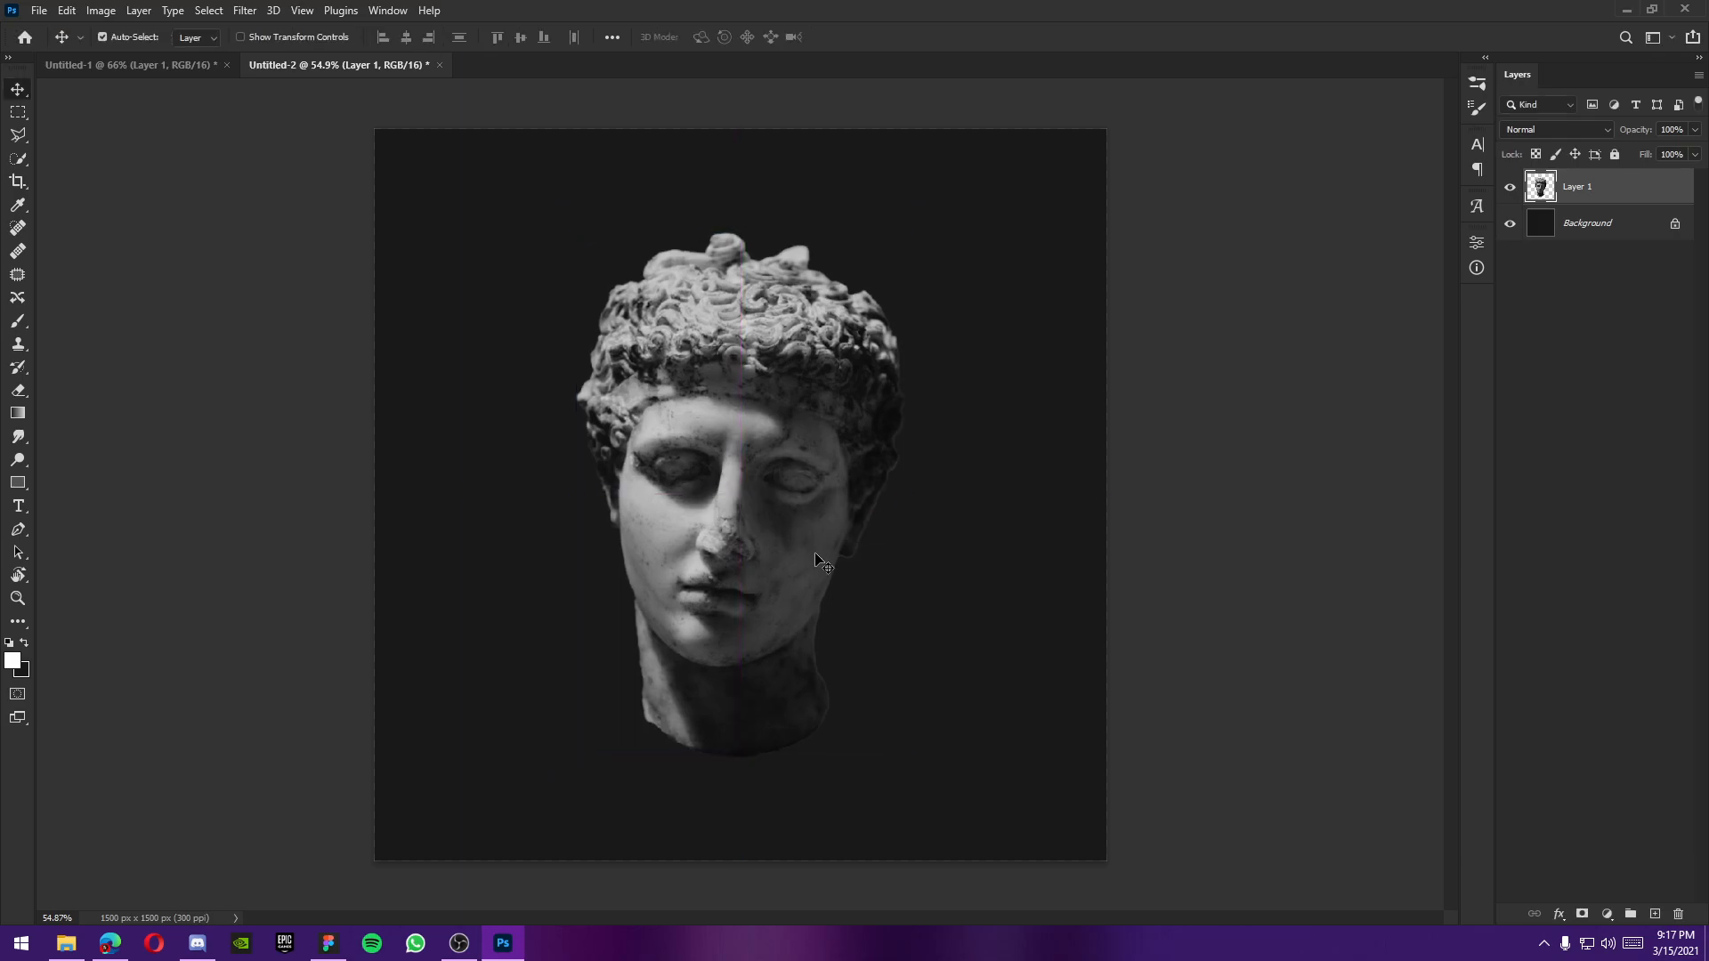
Step: Try mirroring the statue head horizontally, and flip it back to its original orientation
key("ctrl+t")
right_click(815, 539)
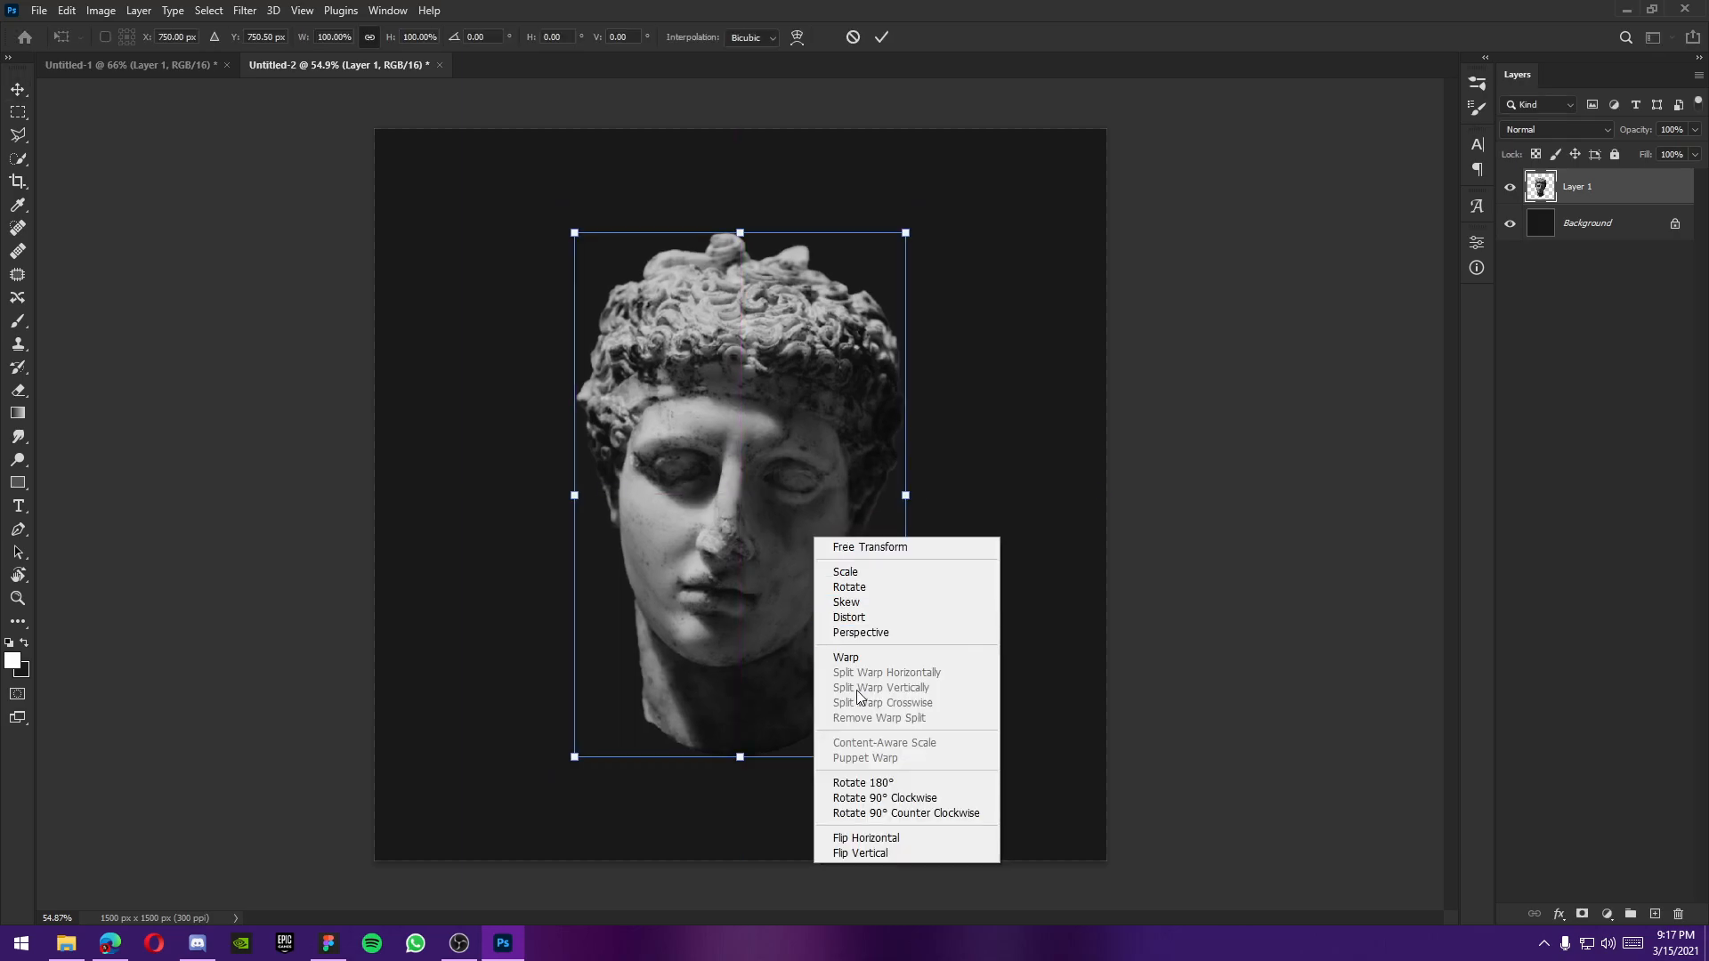
left_click(886, 838)
right_click(784, 581)
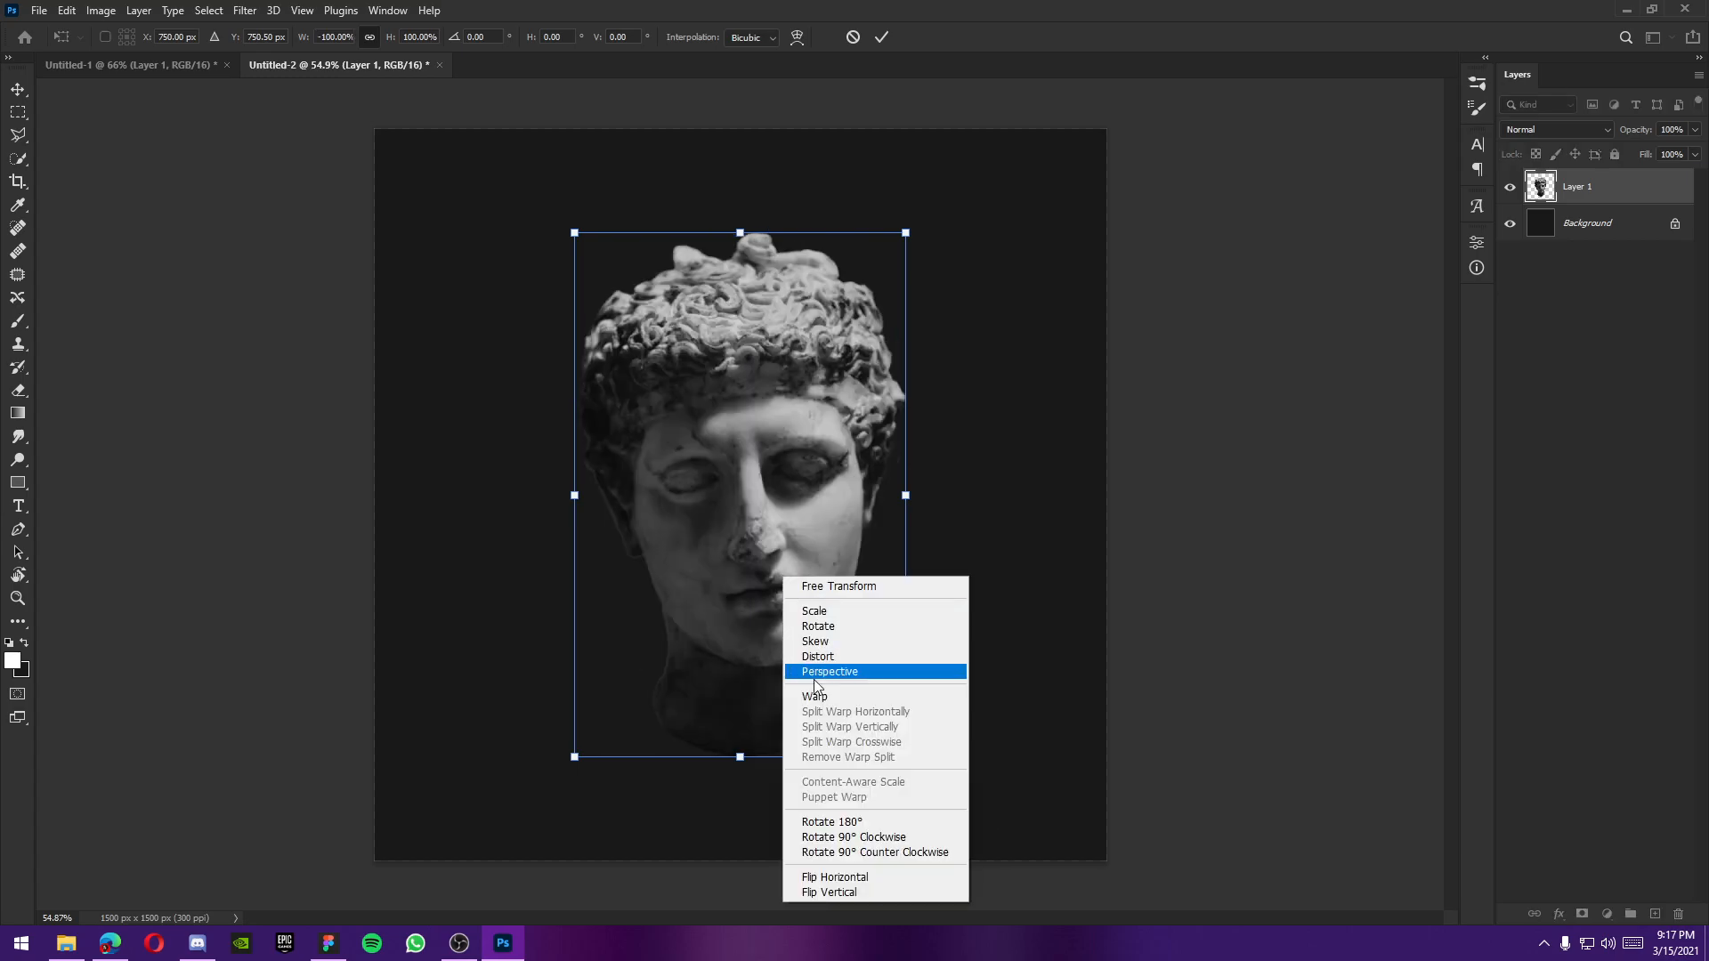
left_click(862, 877)
key("Return")
scroll(860, 667, "up", 2)
scroll(860, 667, "down", 2)
scroll(840, 591, "up", 1)
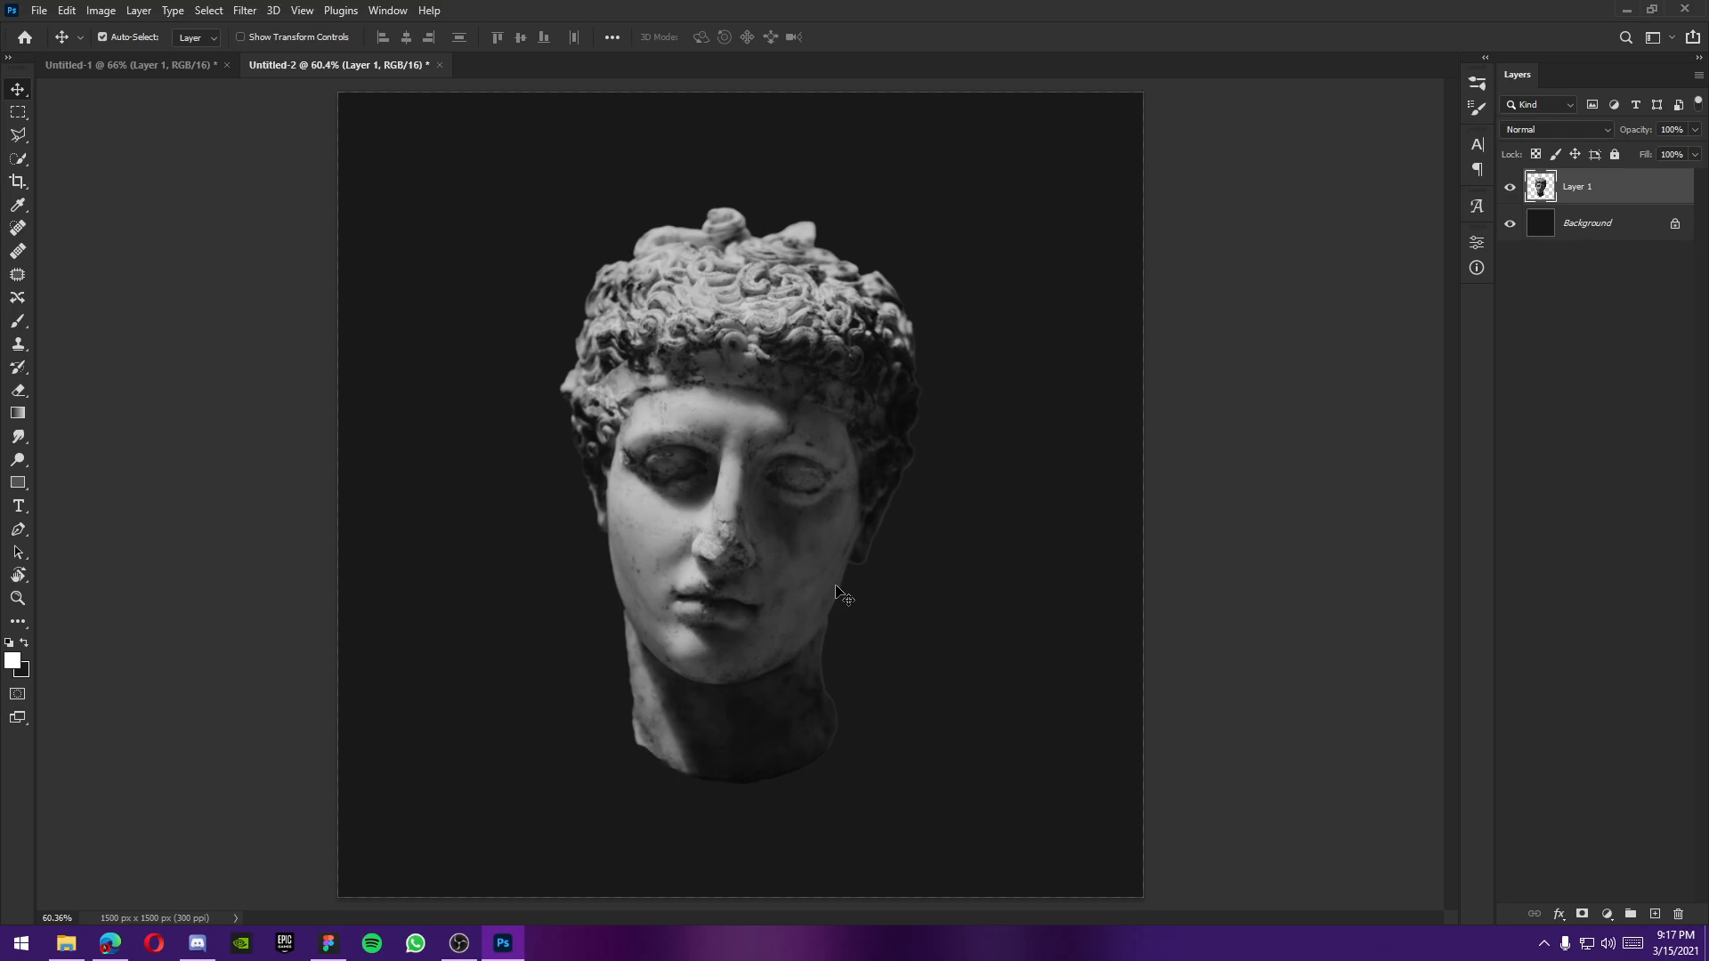
Step: Switch to the browser and search Google Images for "portrait"
left_click(109, 943)
scroll(556, 470, "up", 3)
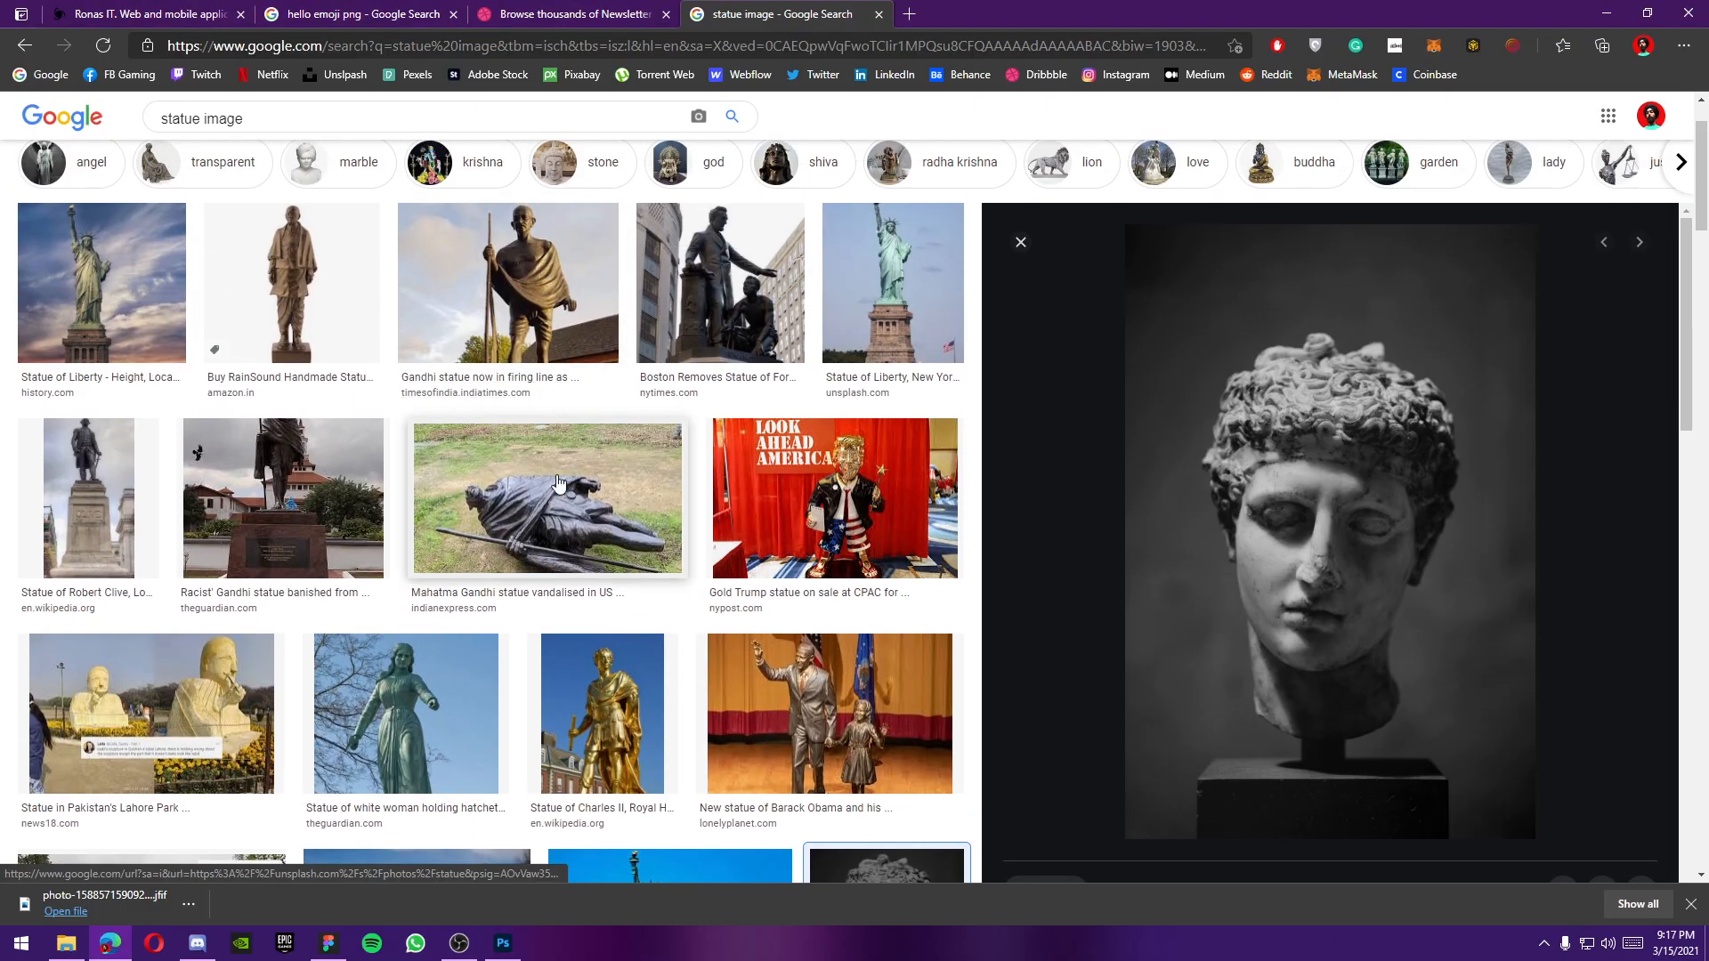
scroll(595, 708, "up", 2)
left_click(297, 130)
type("portrait")
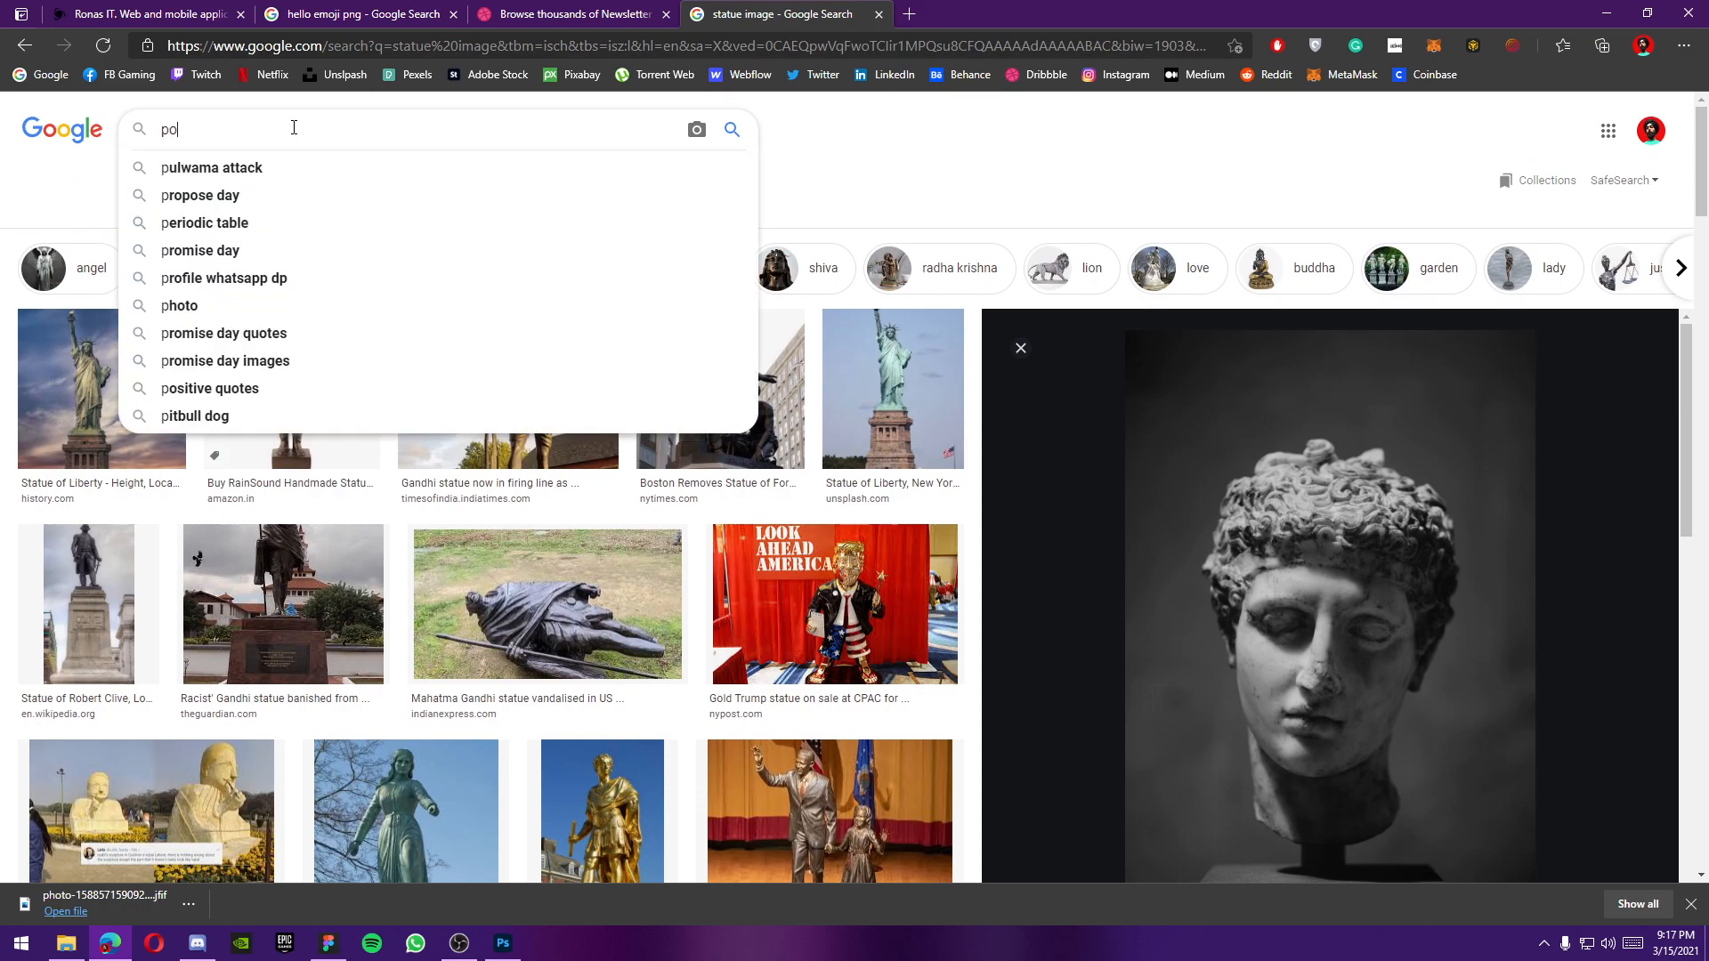
key("Return")
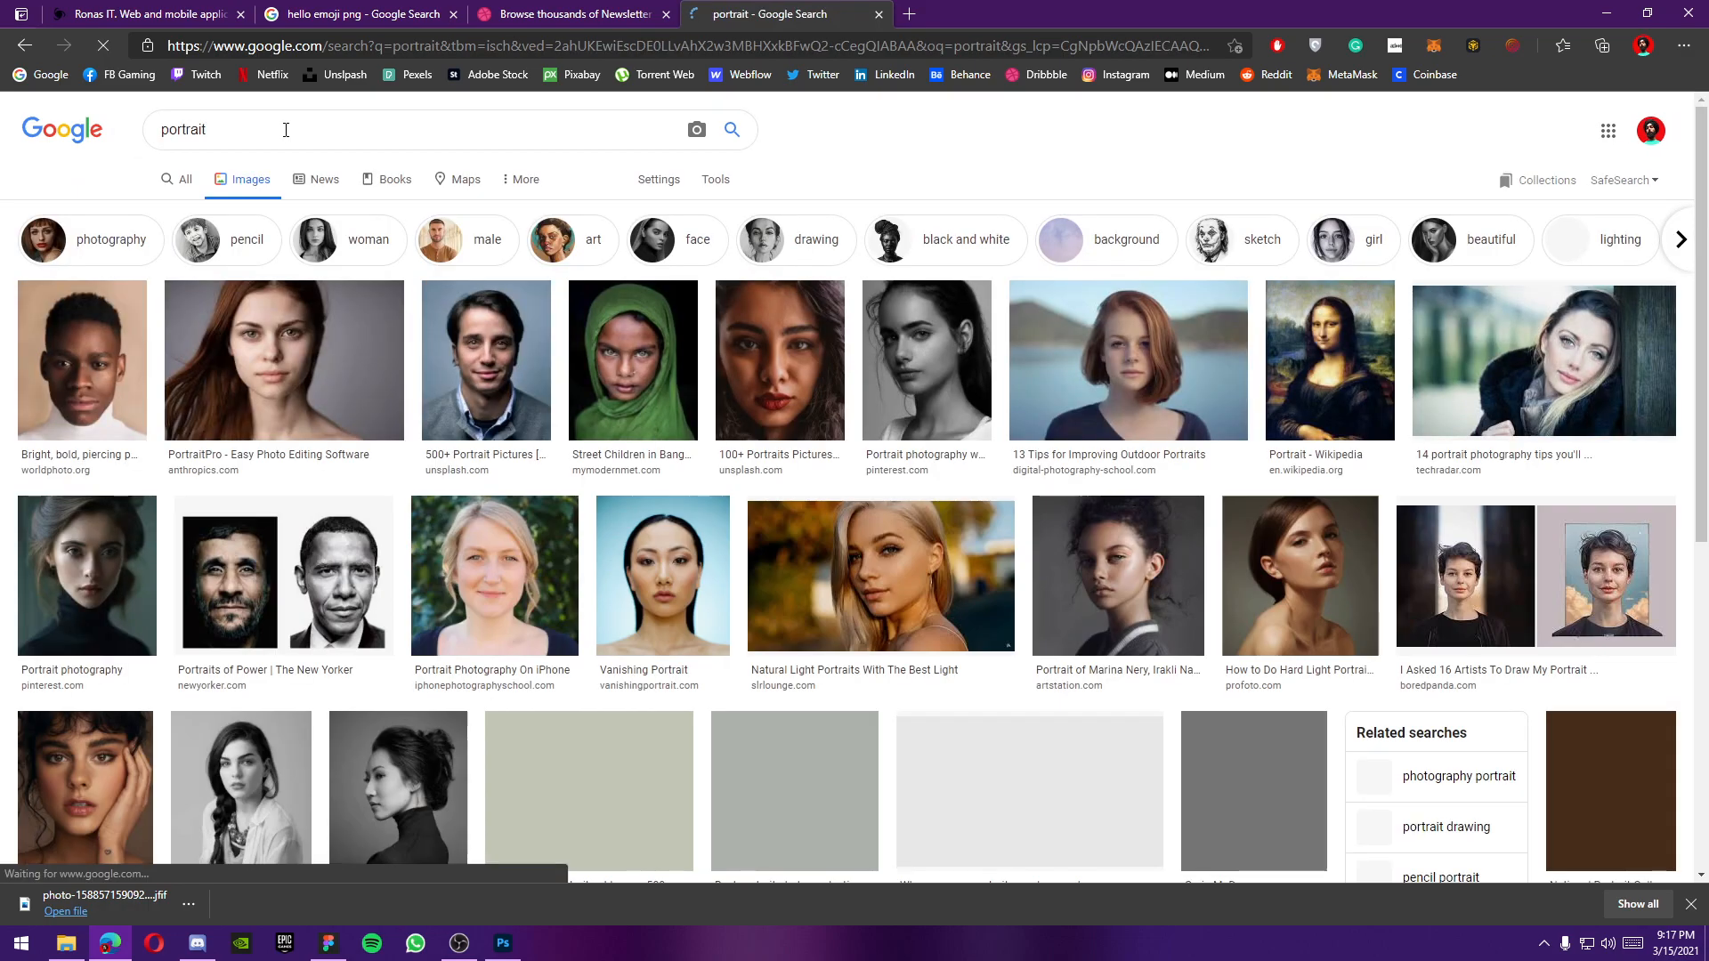
Step: Copy the Unsplash portrait of the man in the grey sweater and paste it into the statue document in Photoshop
left_click(530, 399)
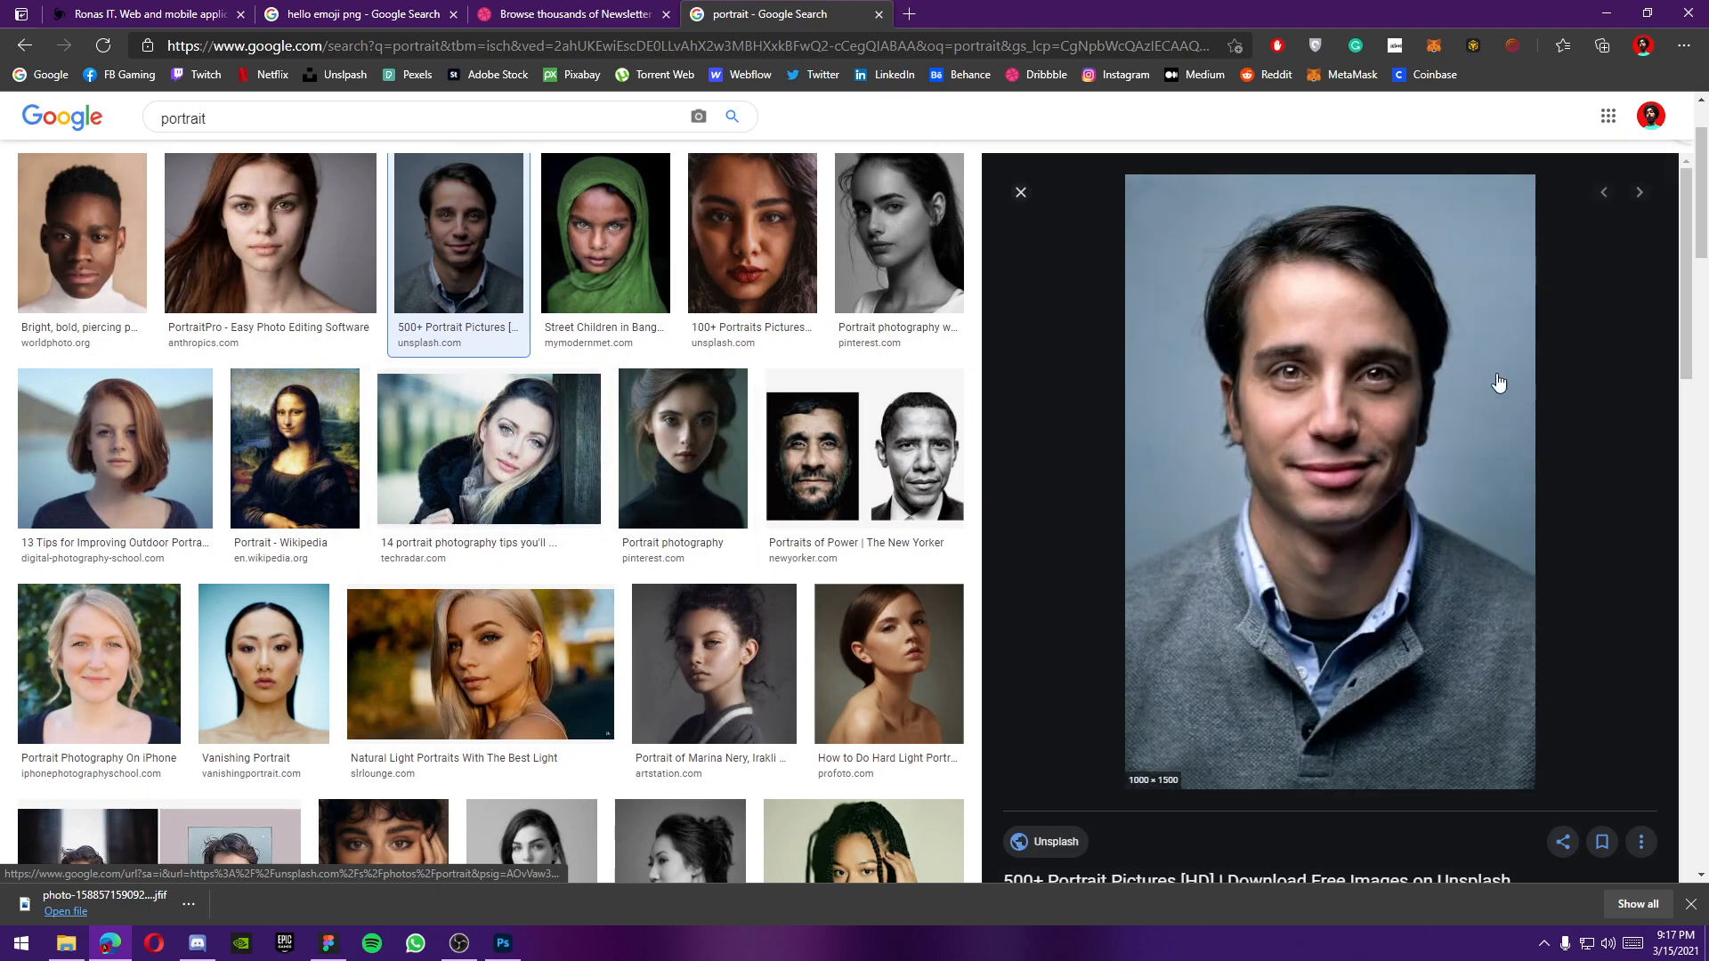
right_click(1308, 410)
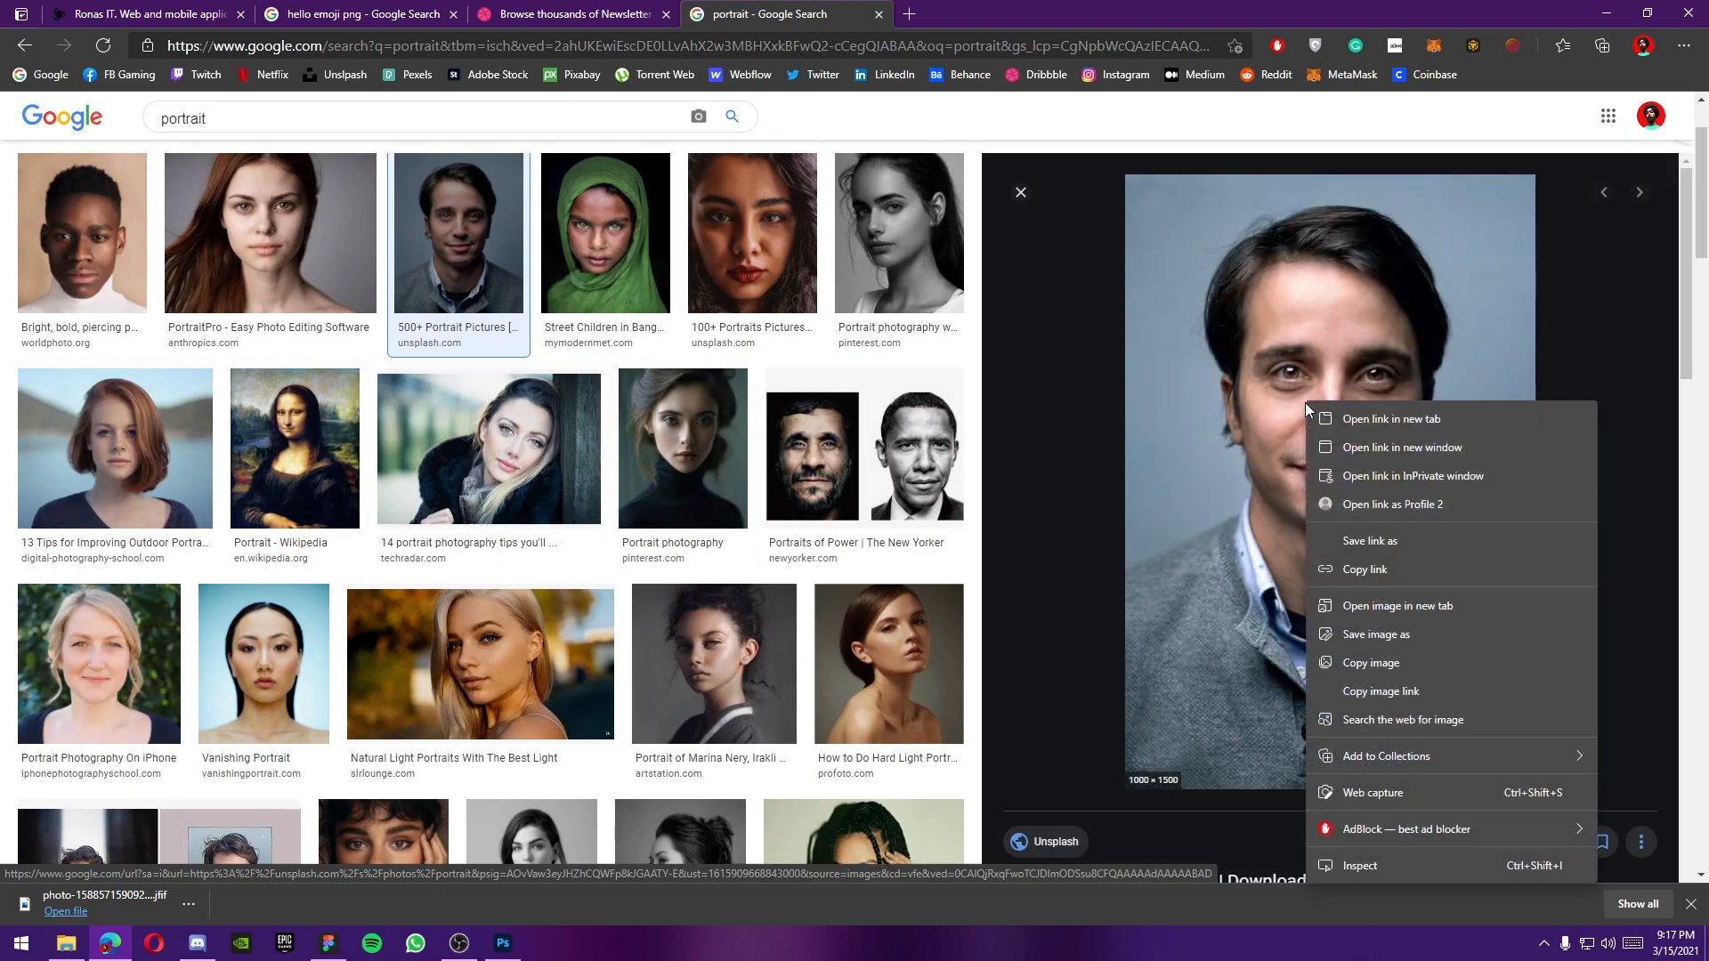
left_click(1338, 660)
left_click(503, 944)
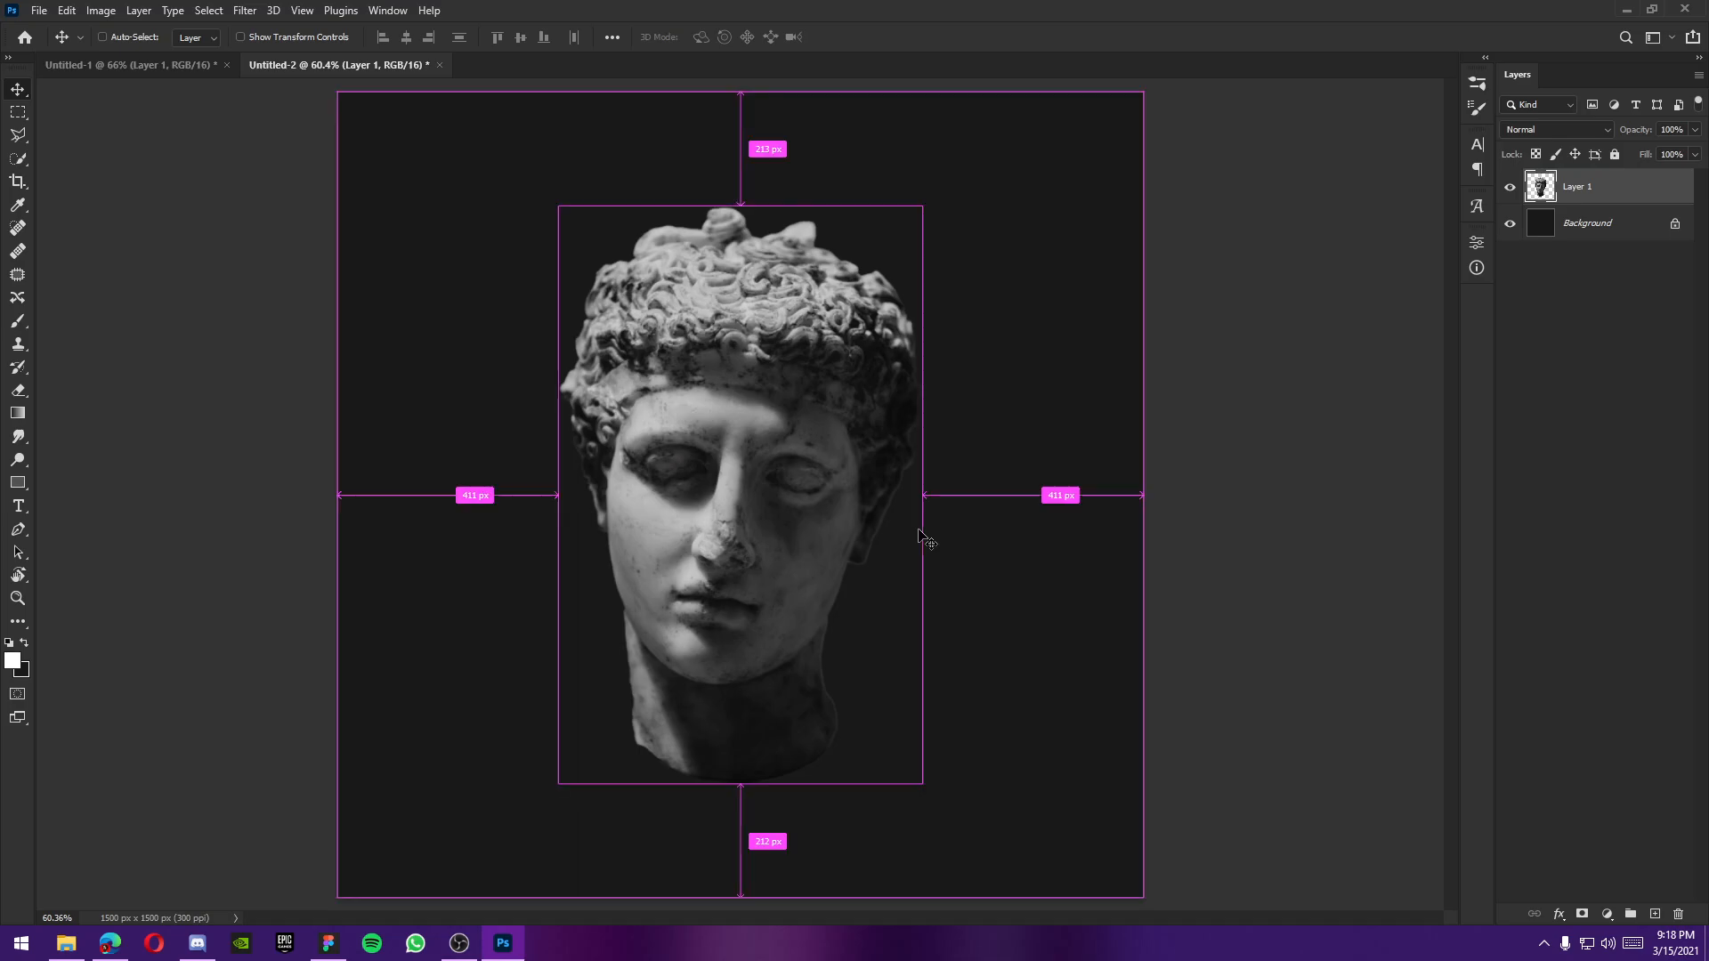
key("ctrl+v")
scroll(931, 520, "down", 2)
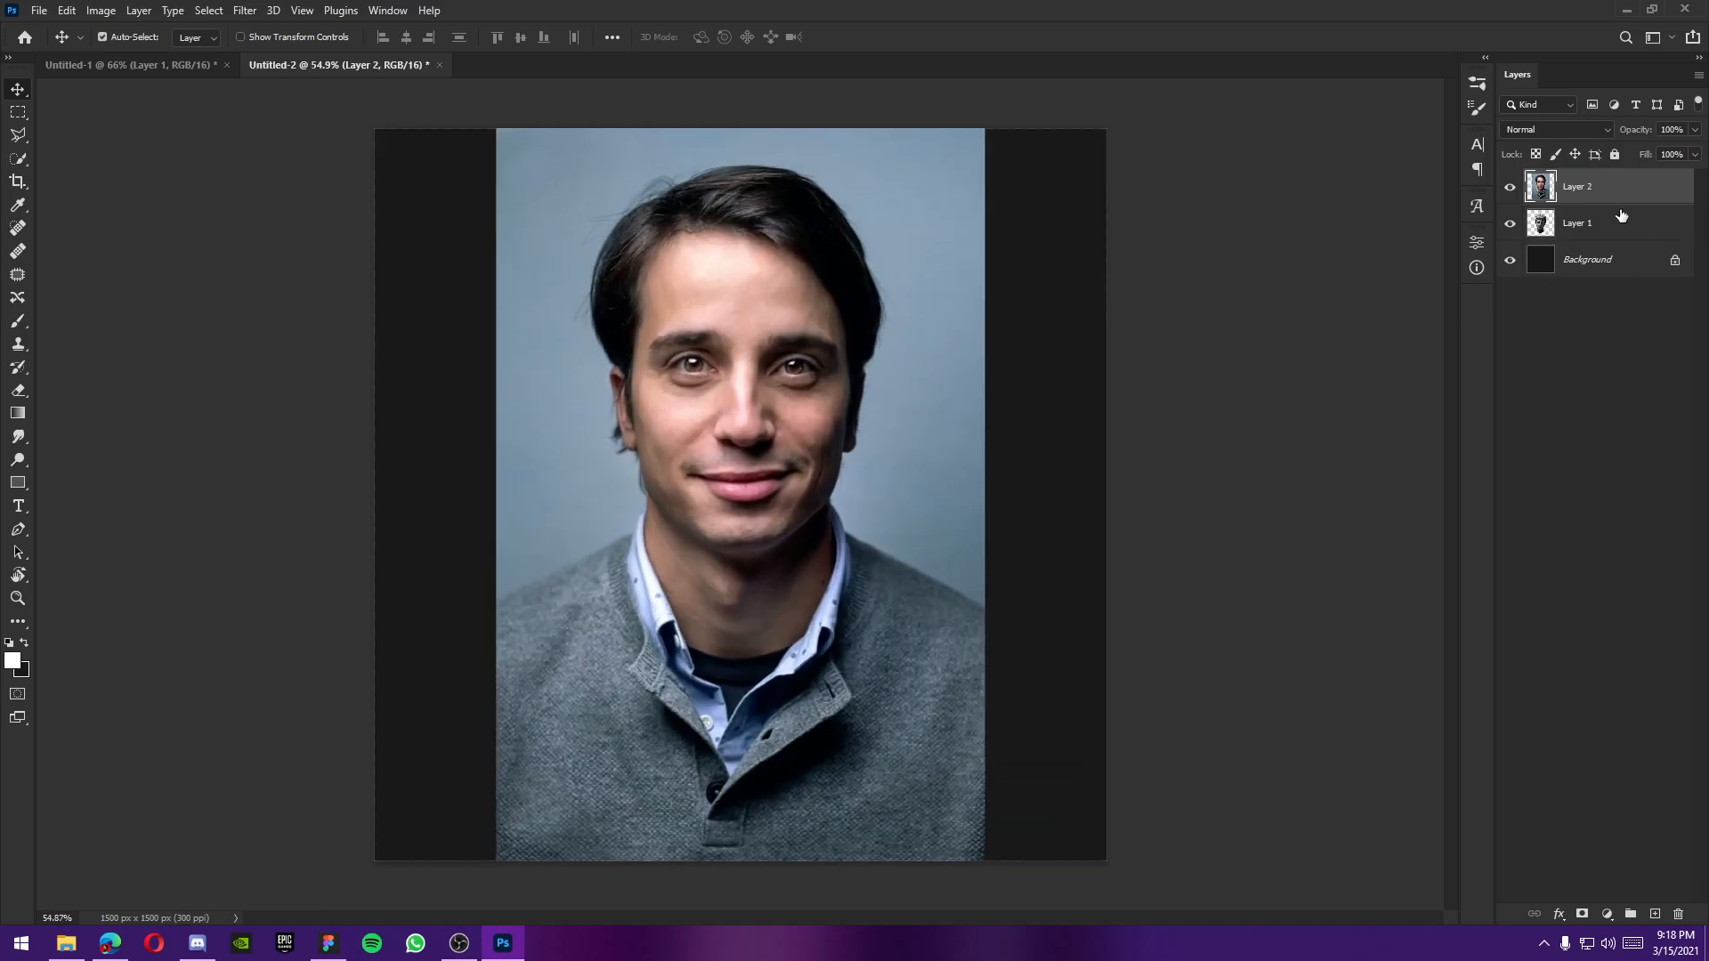
Step: Select the man in the pasted portrait with Select Subject and copy him to a new layer
left_click(208, 10)
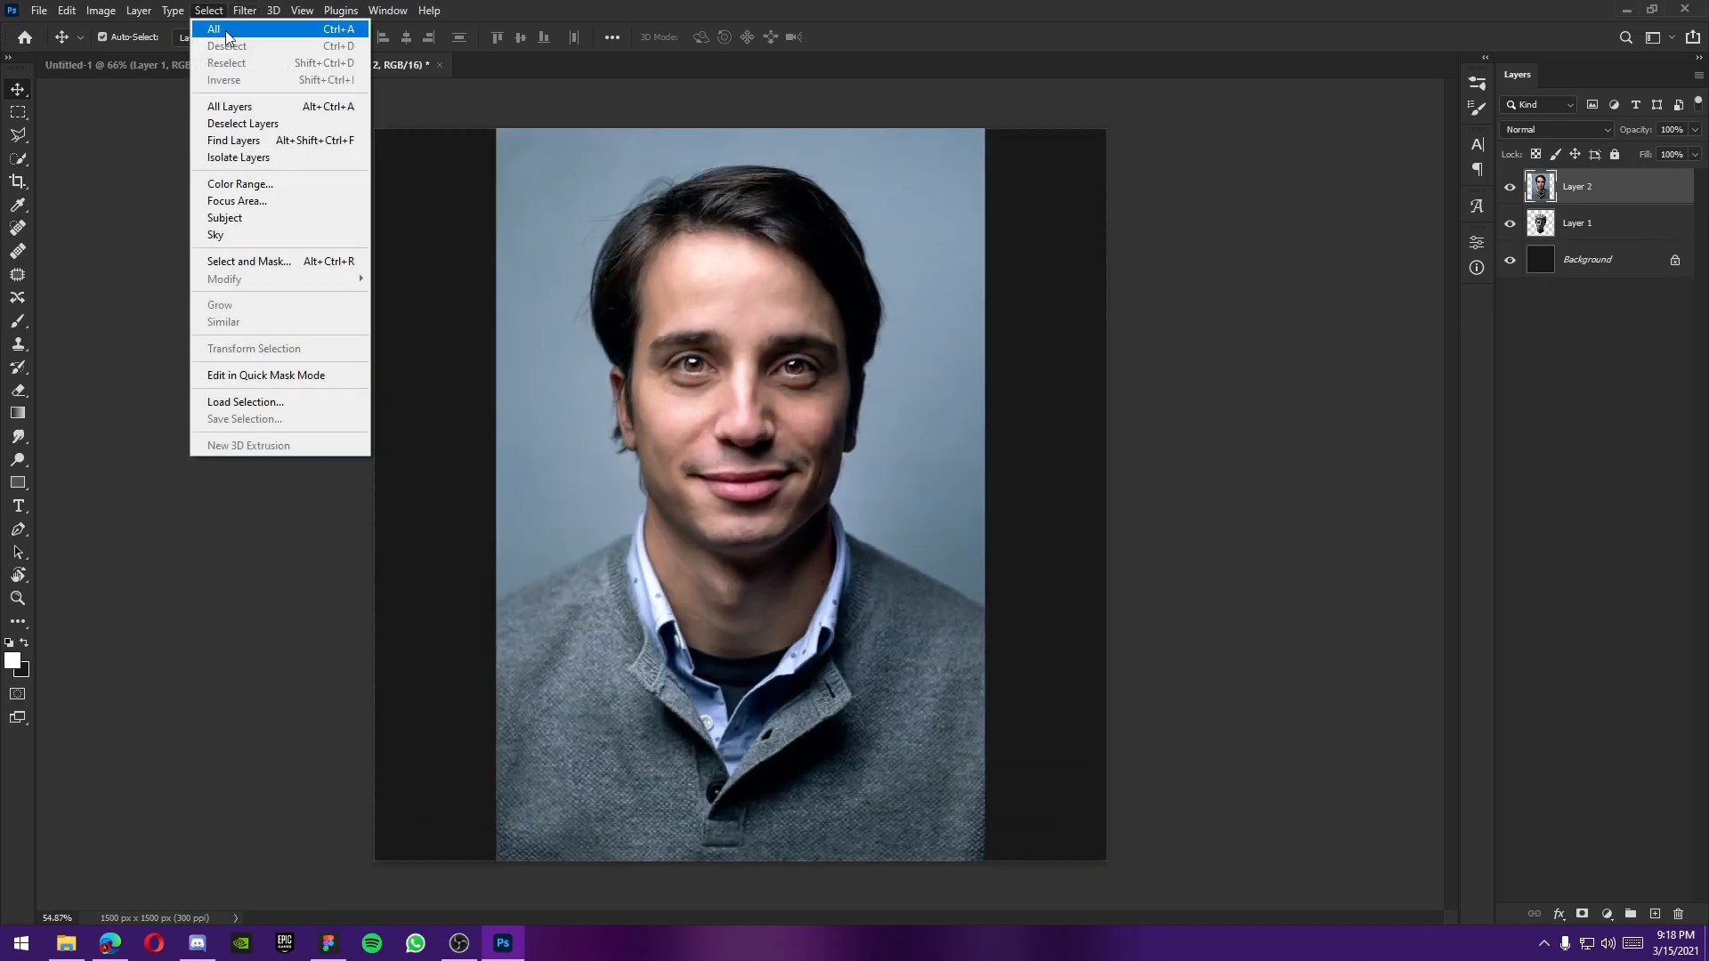
left_click(218, 220)
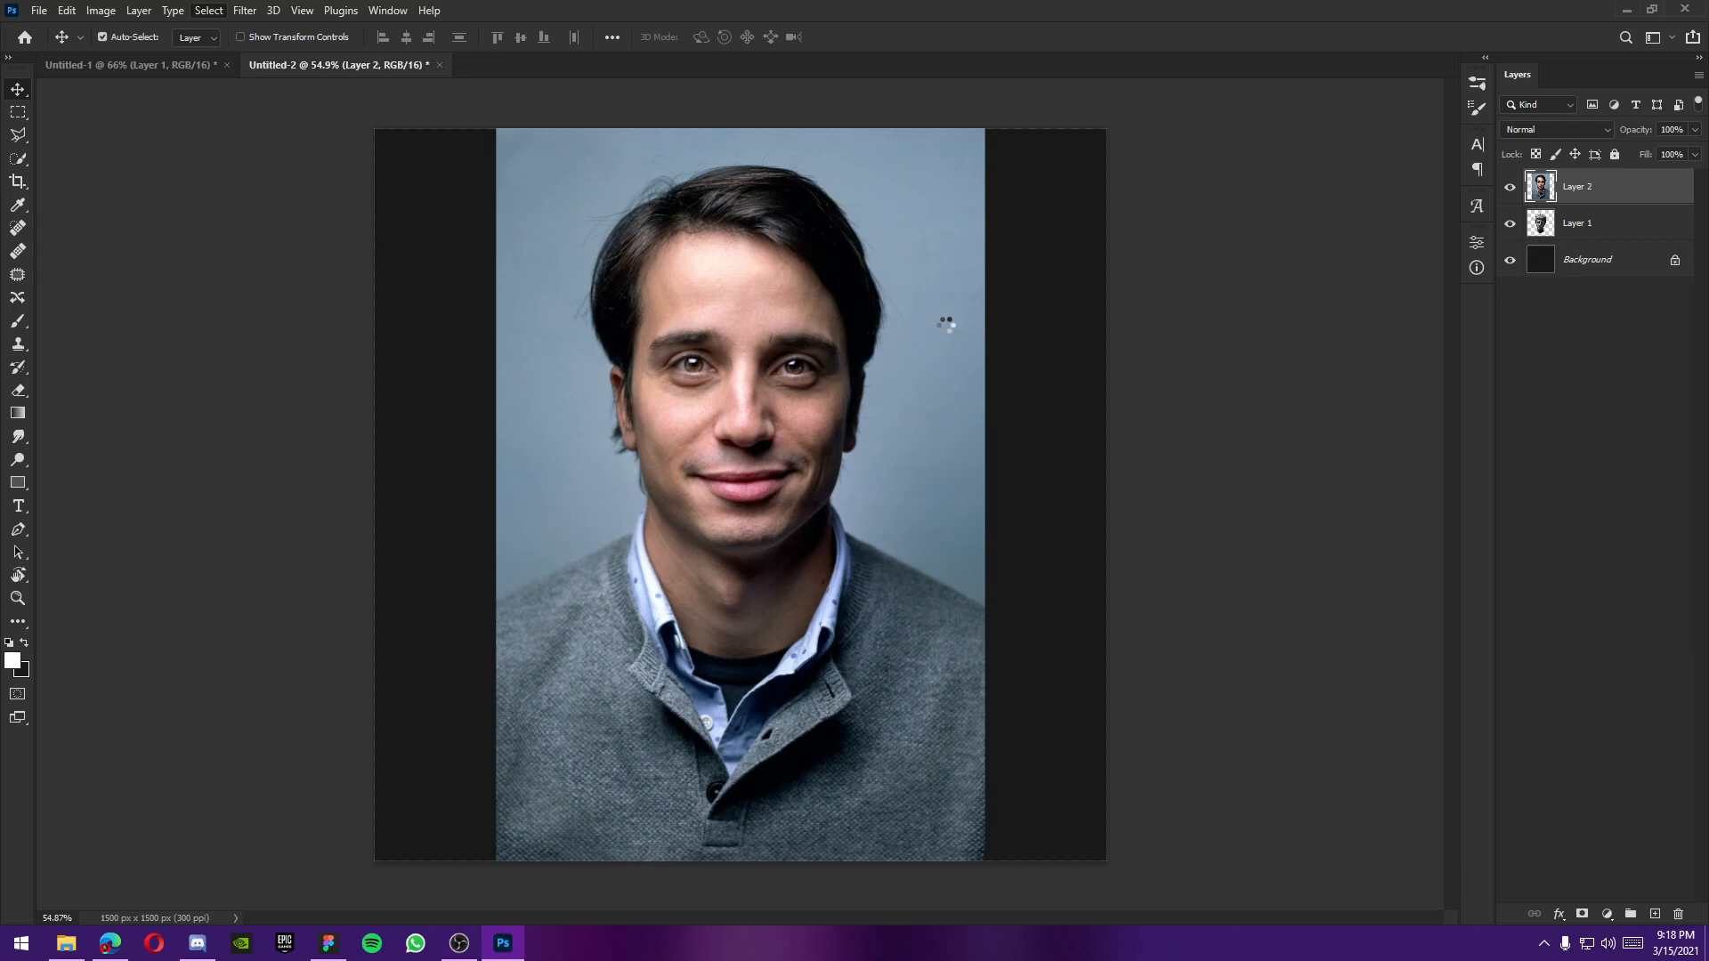
key("ctrl+j")
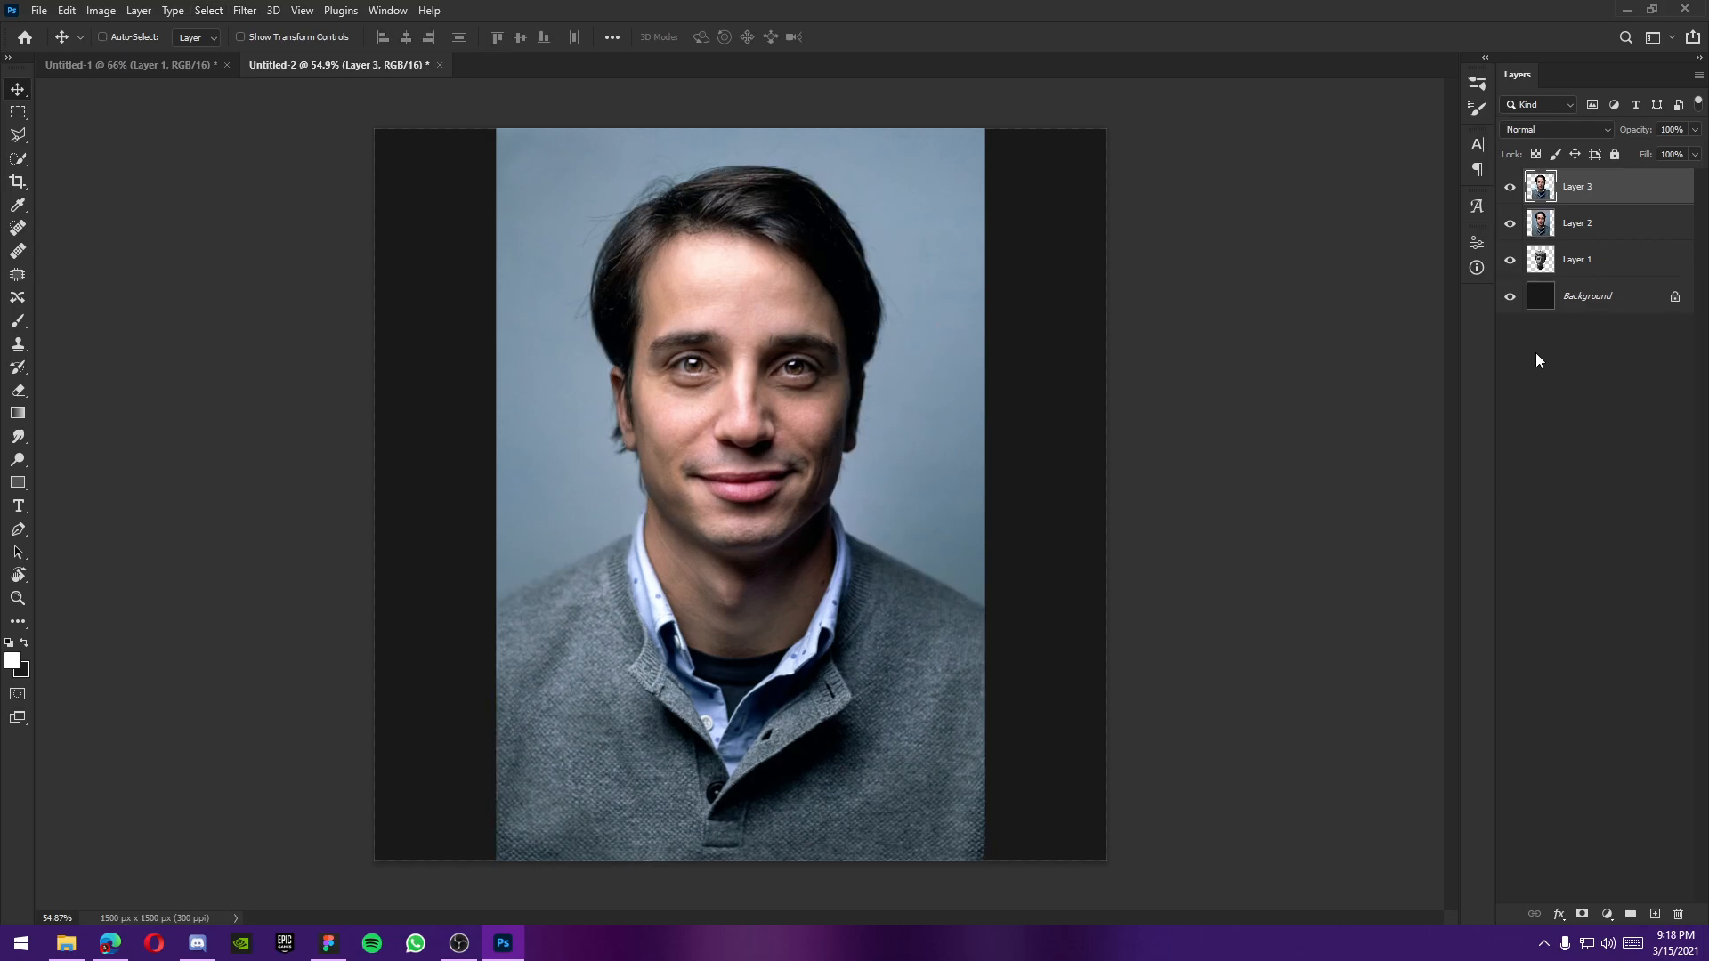
Step: Hide the original portrait to check the man's cut-out hair edges, and delete both portrait layers
left_click(1510, 223)
scroll(712, 170, "up", 3)
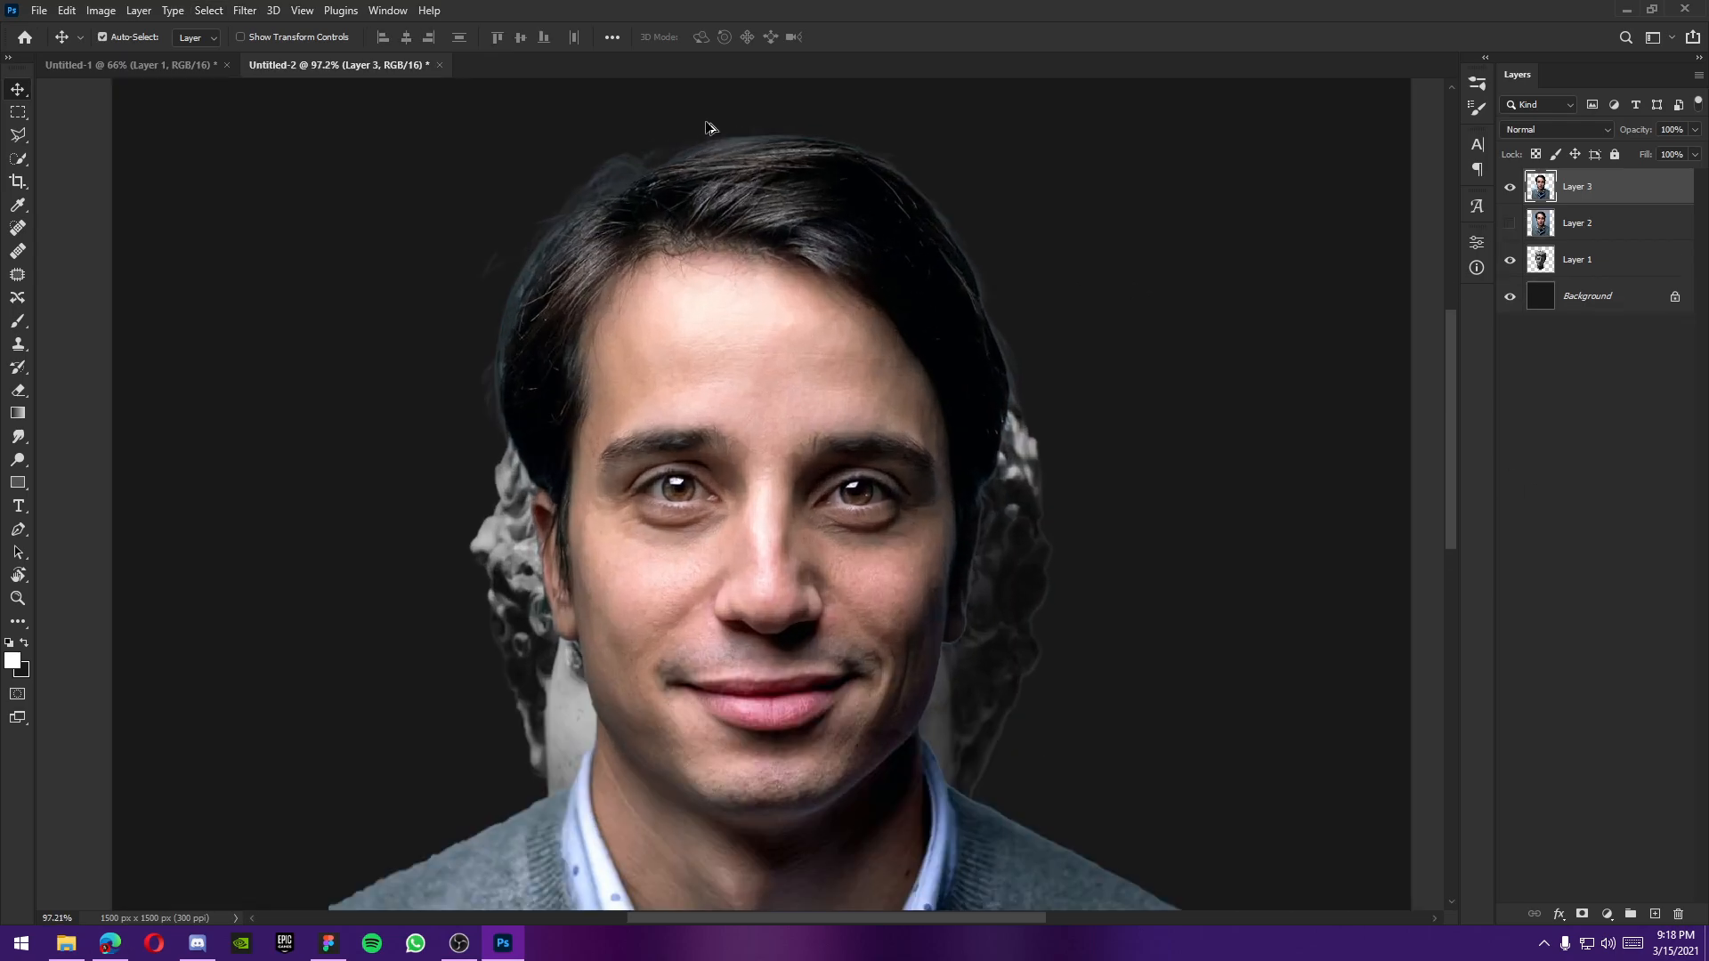
scroll(709, 127, "up", 3)
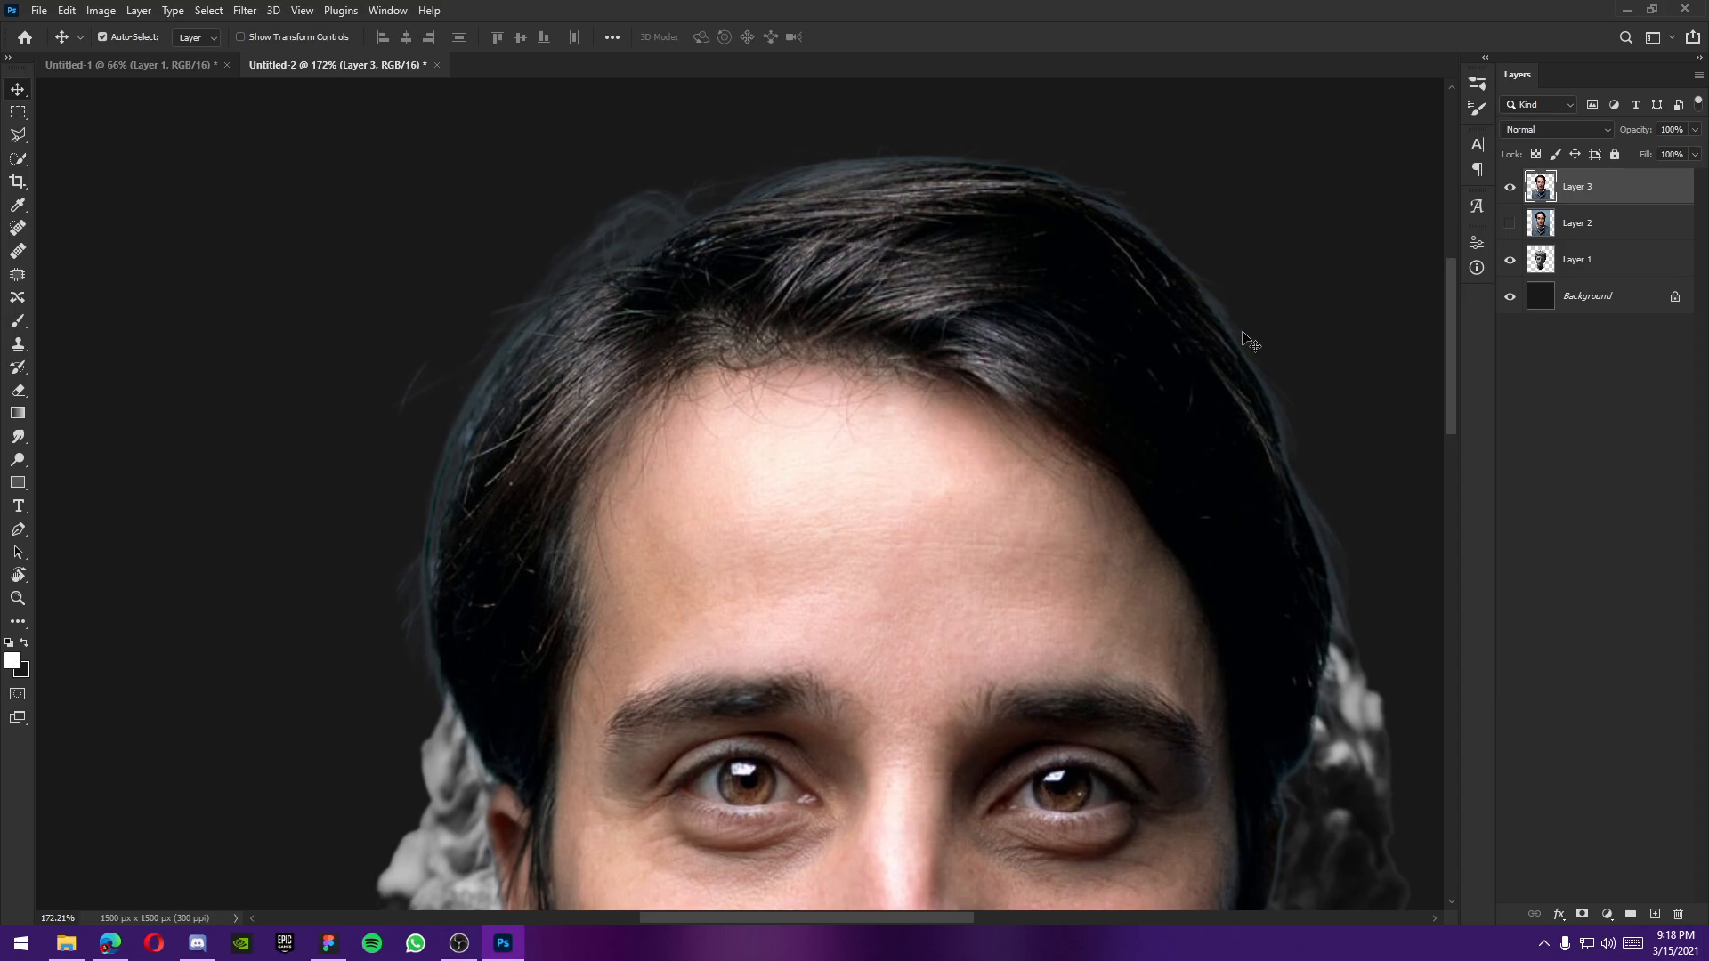
scroll(1246, 338, "down", 5)
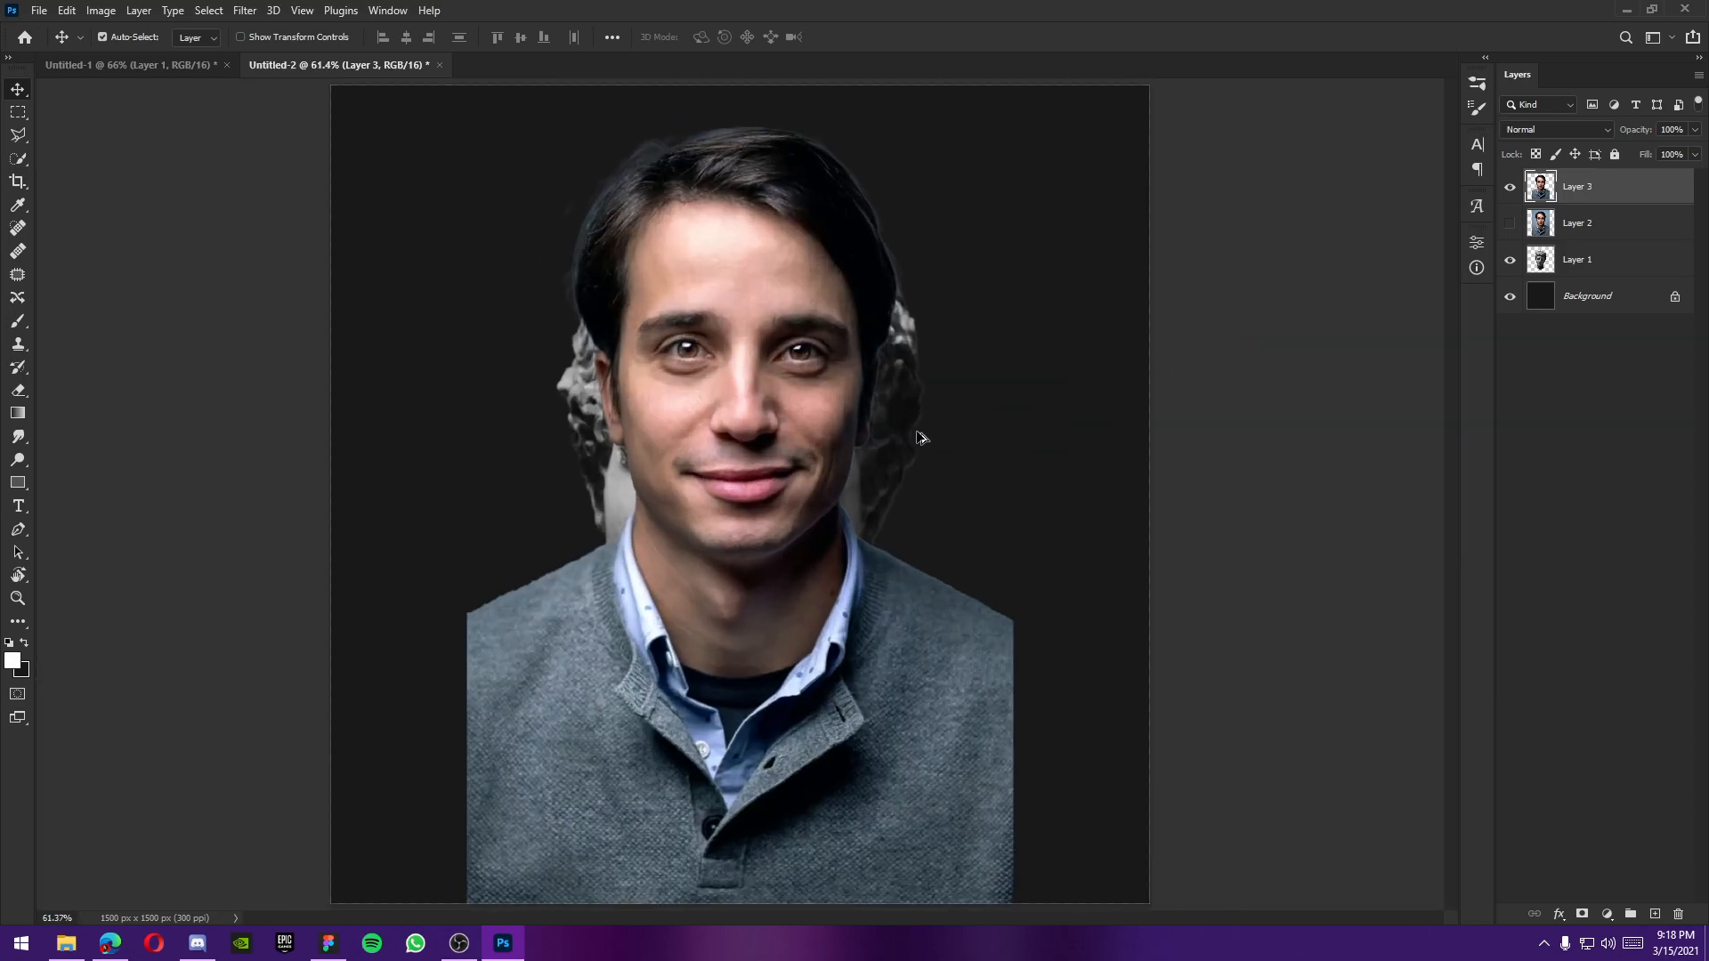
key("Delete")
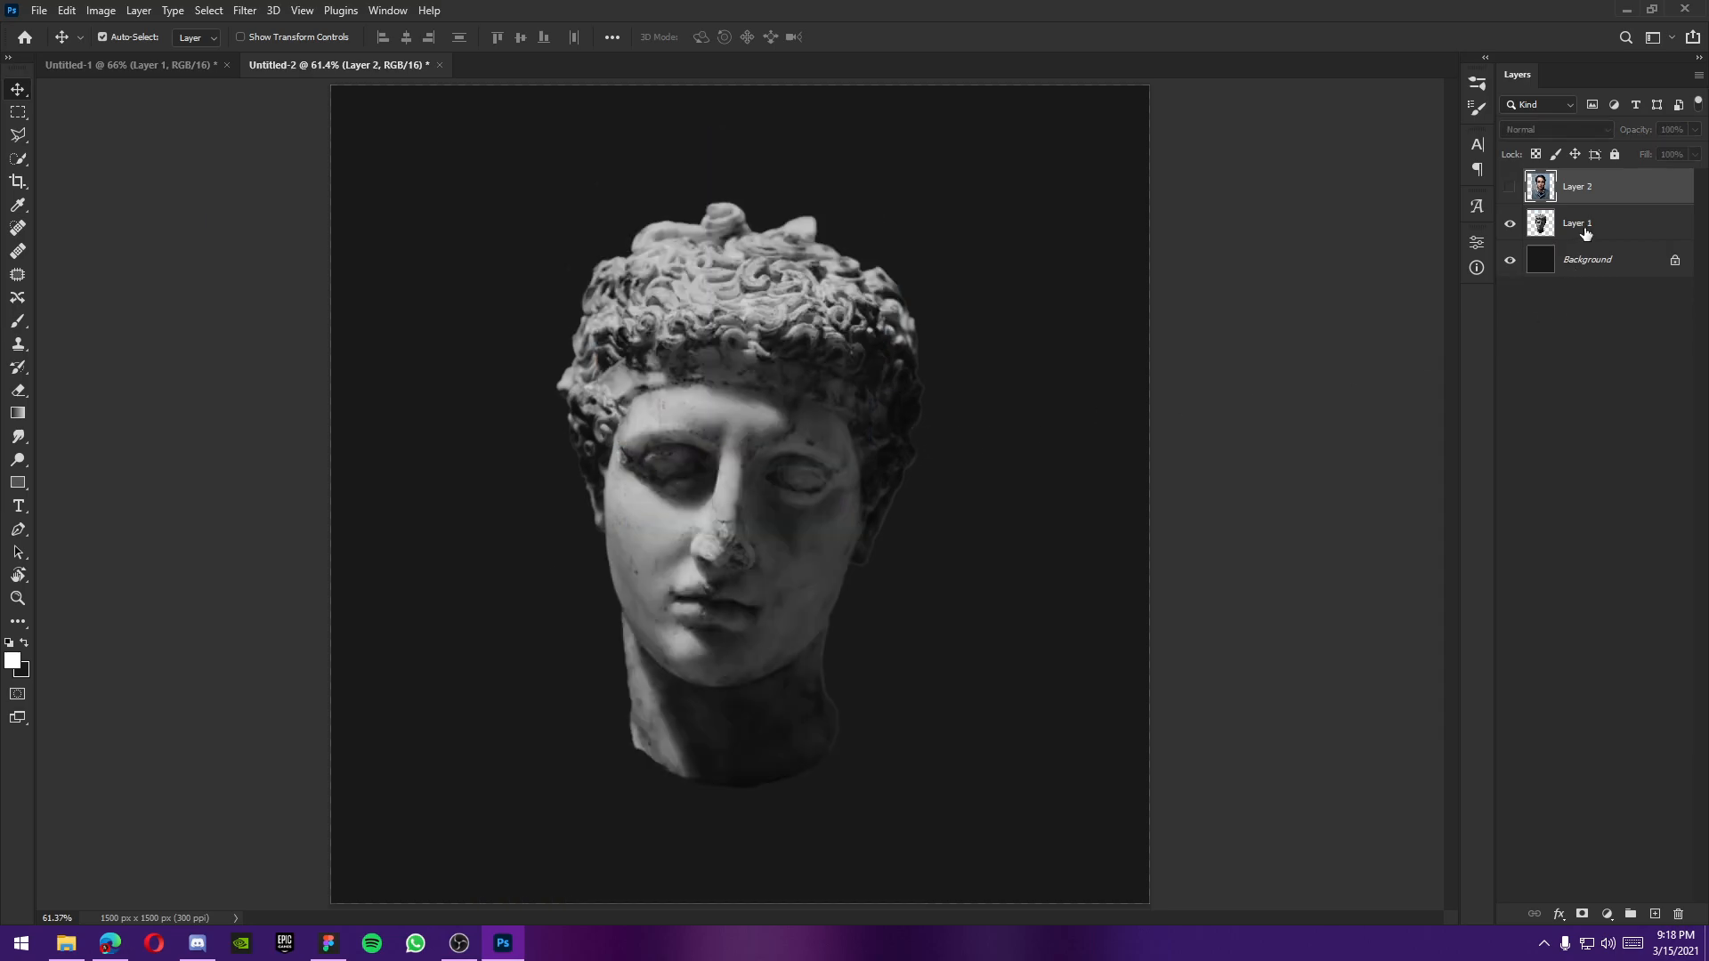
key("Delete")
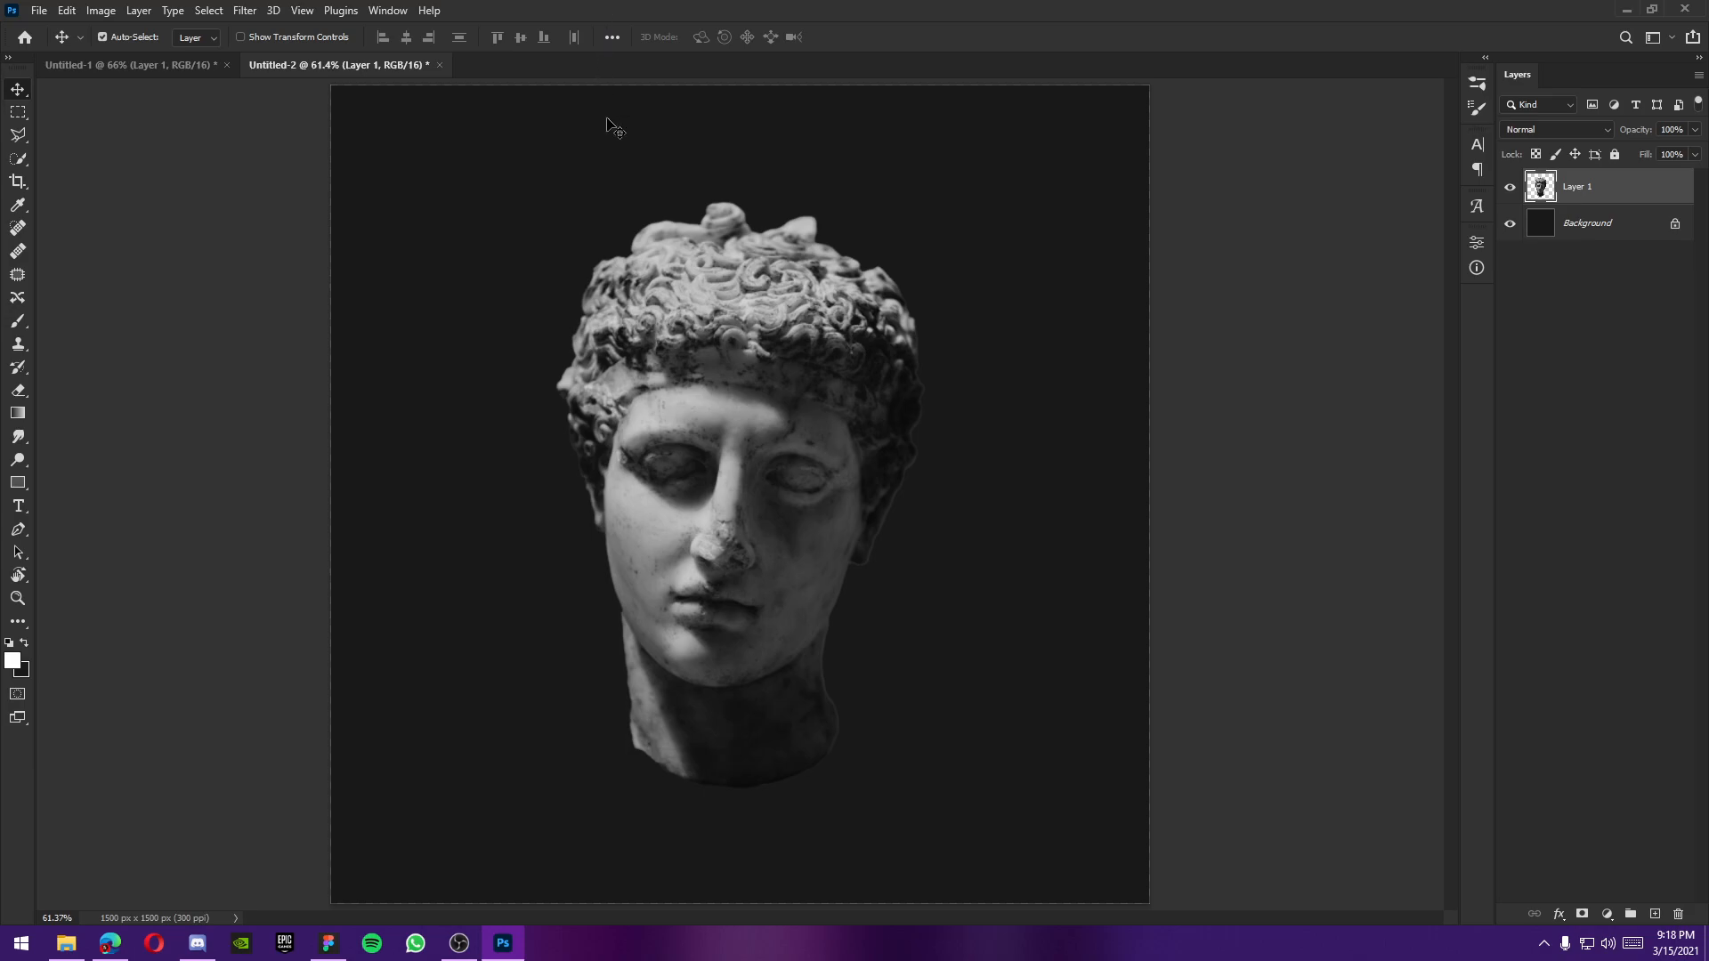
Step: Erase the rough edge of the statue cut-out where the lit side of the neck meets the jaw, using a hard 20 px eraser
scroll(698, 539, "up", 4)
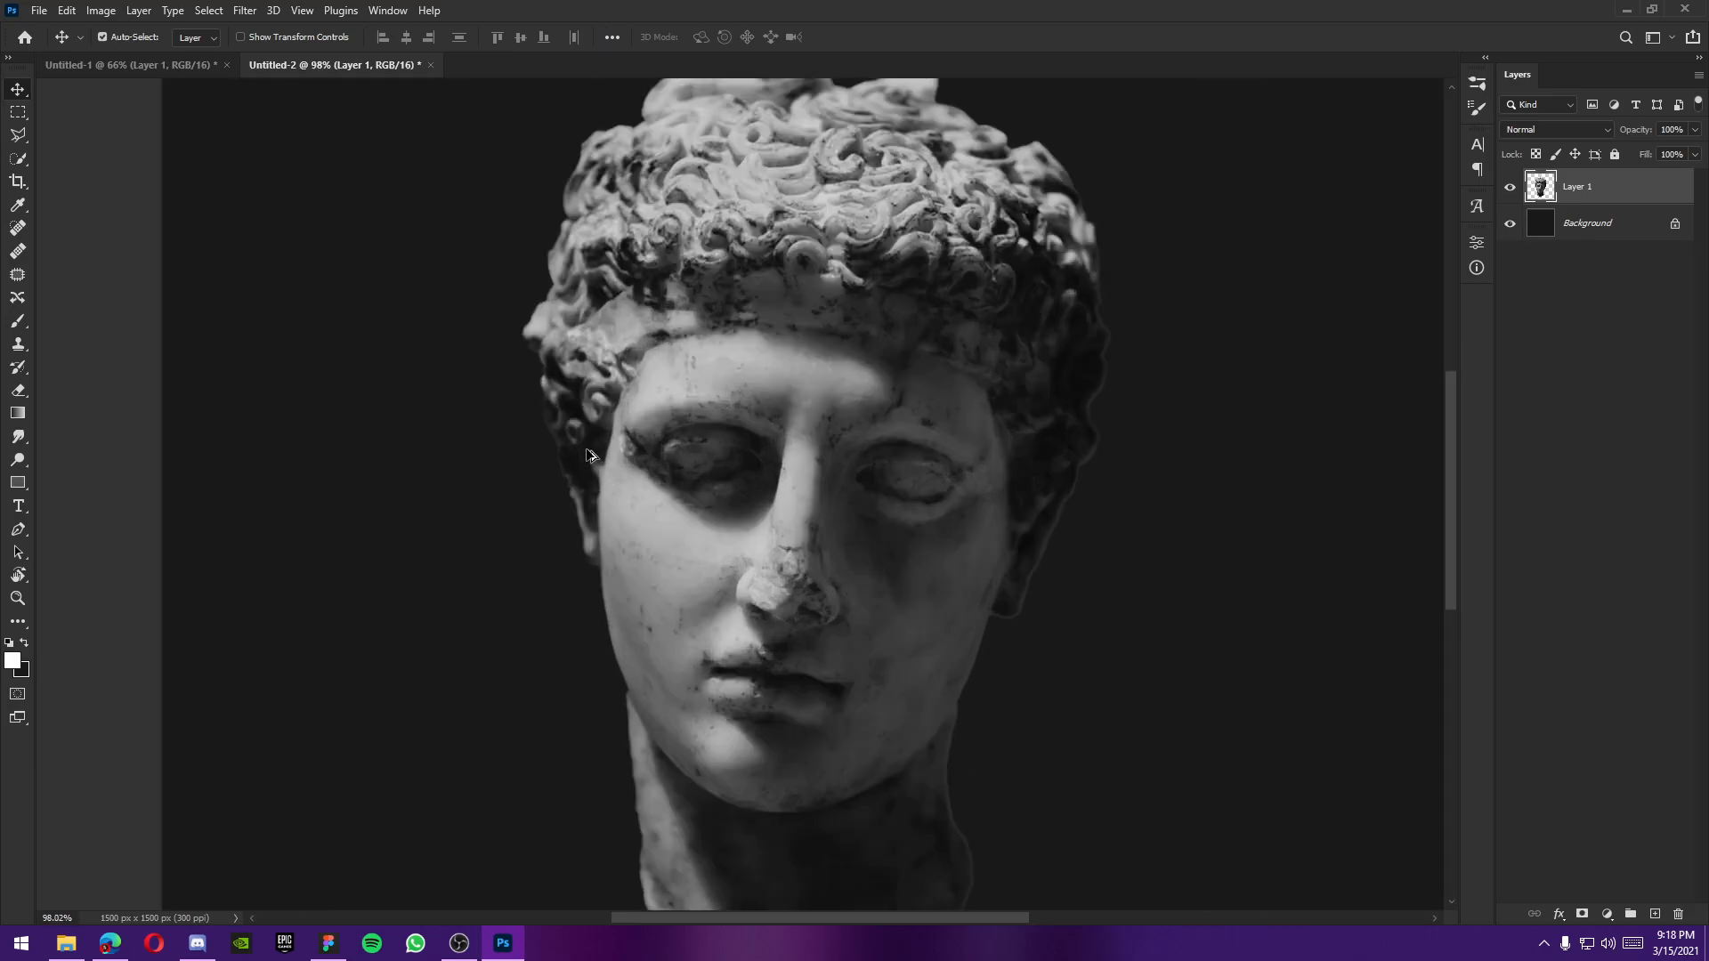
scroll(568, 351, "down", 3)
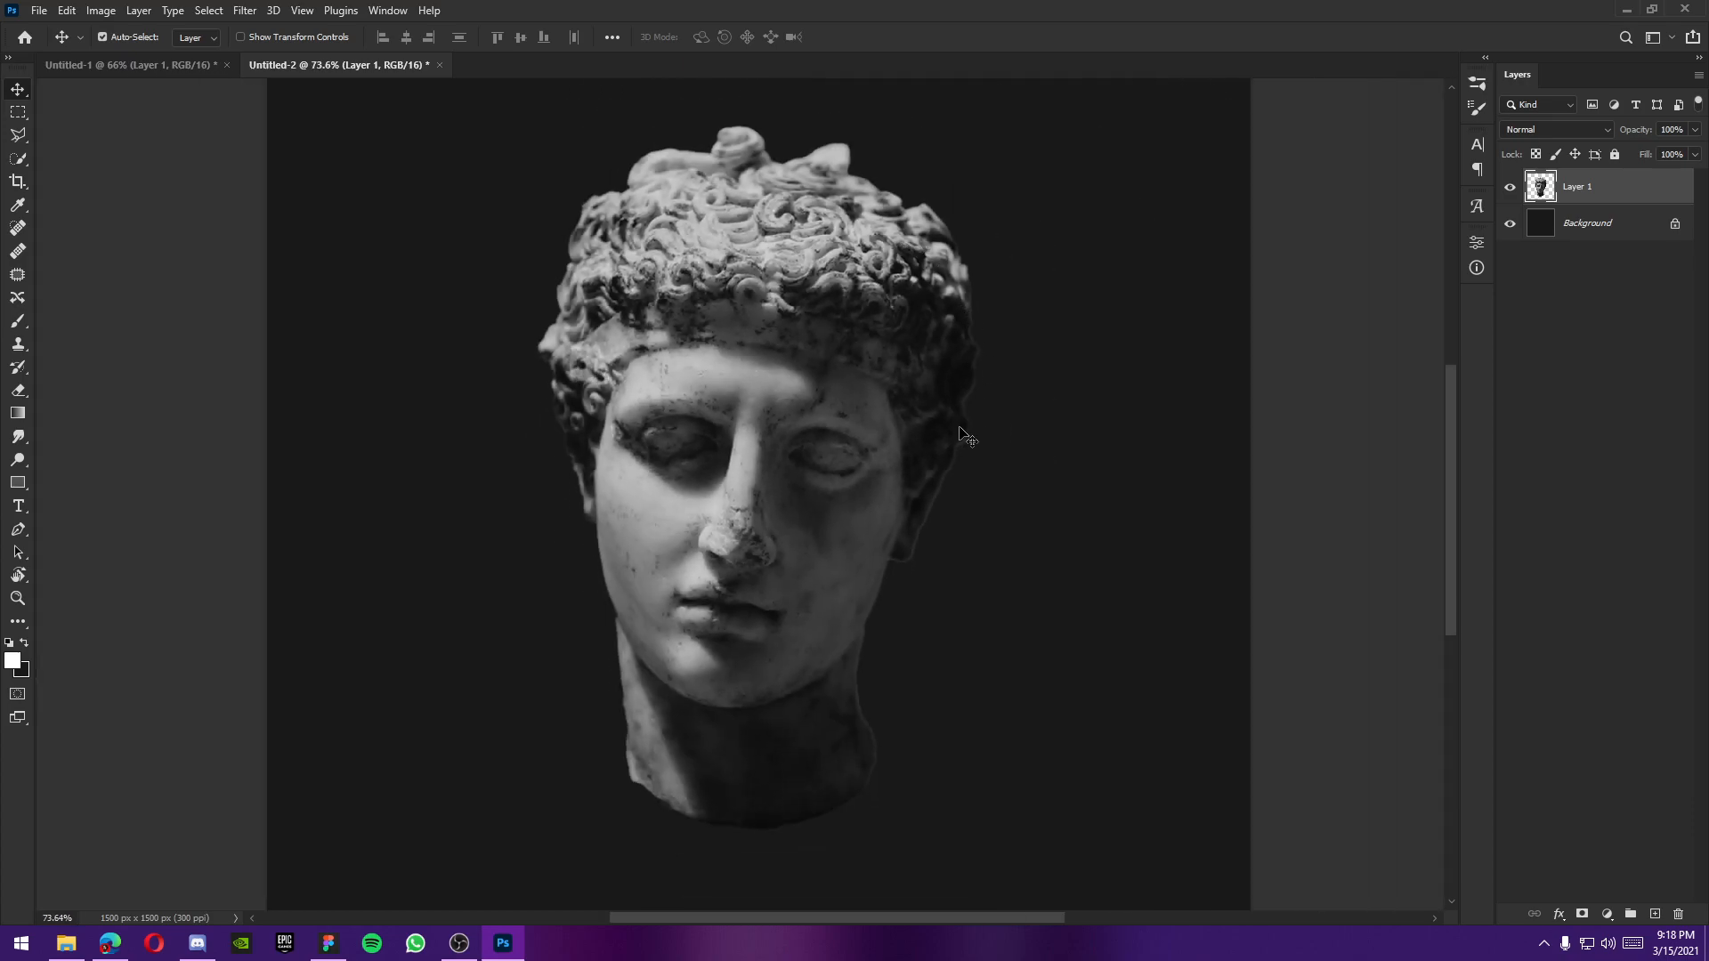
scroll(556, 414, "up", 5)
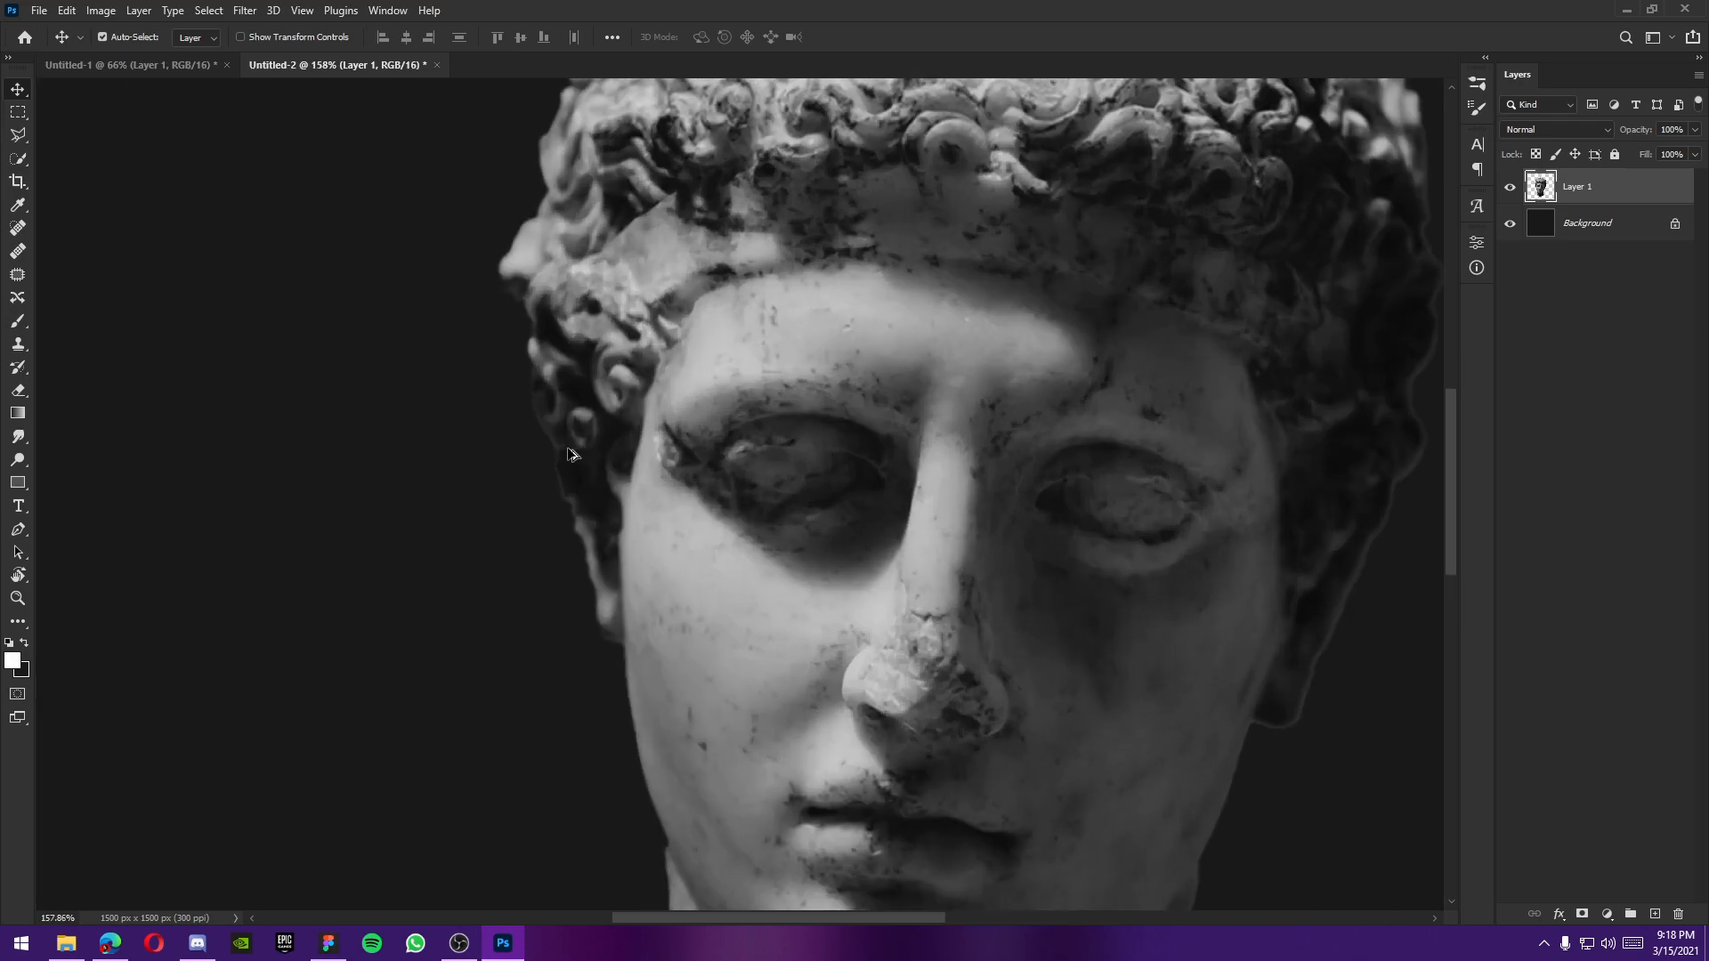
scroll(520, 201, "down", 5)
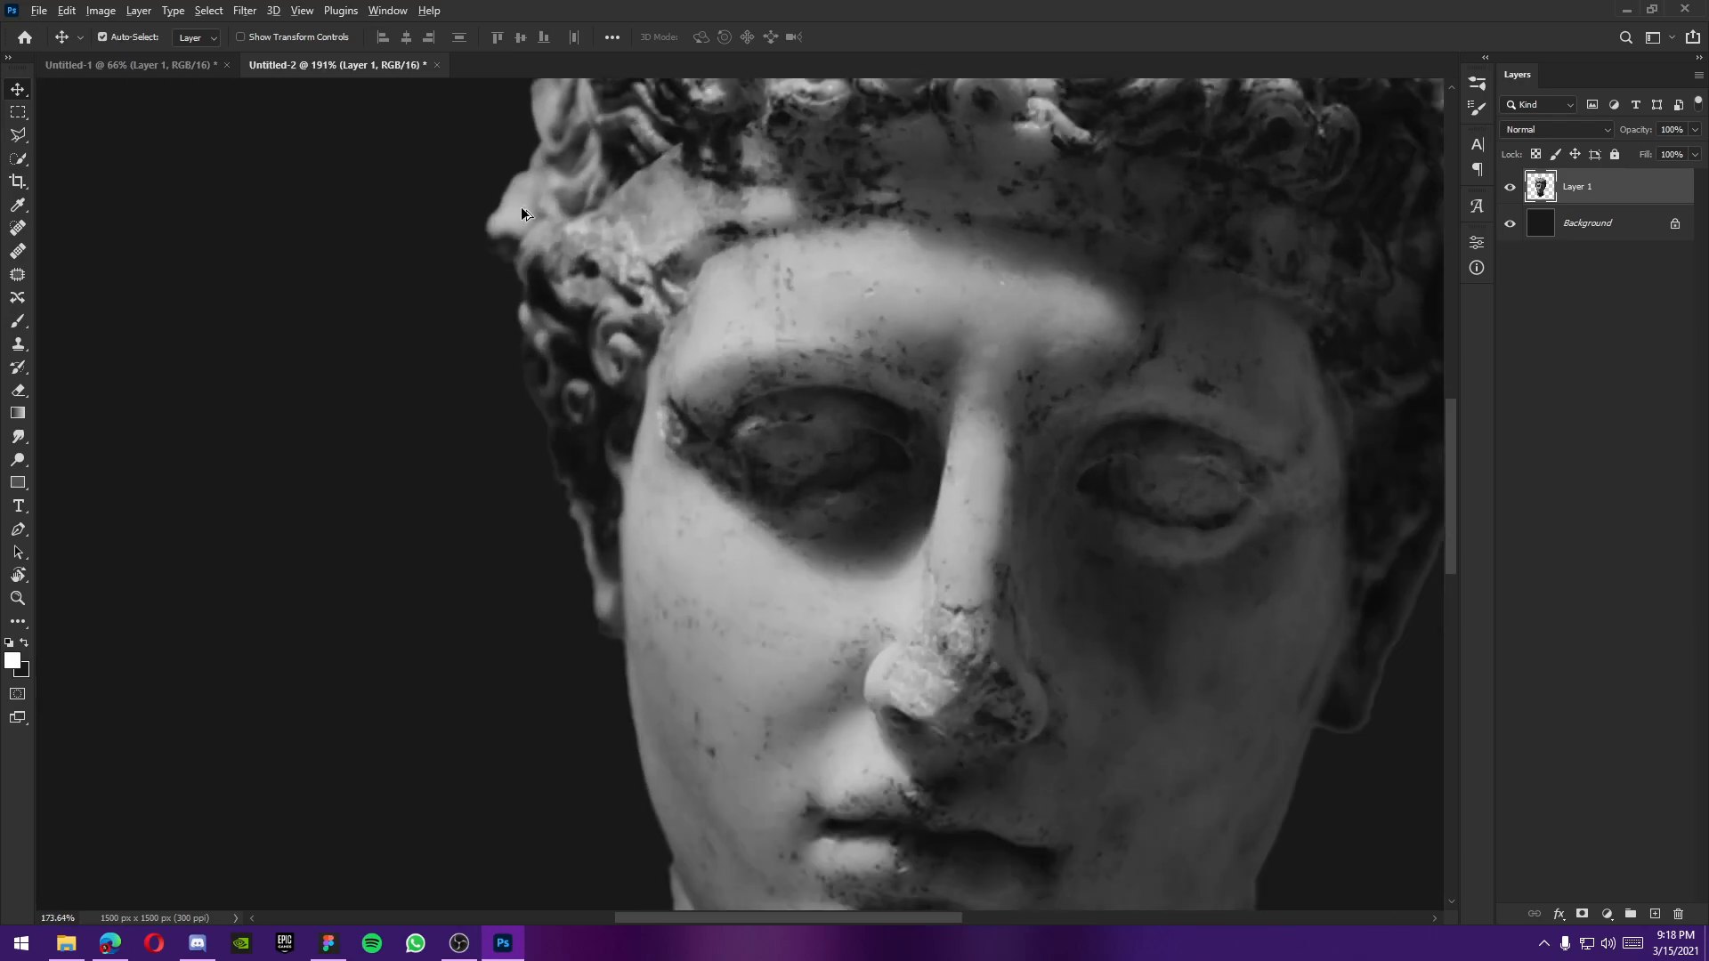
scroll(679, 718, "up", 3)
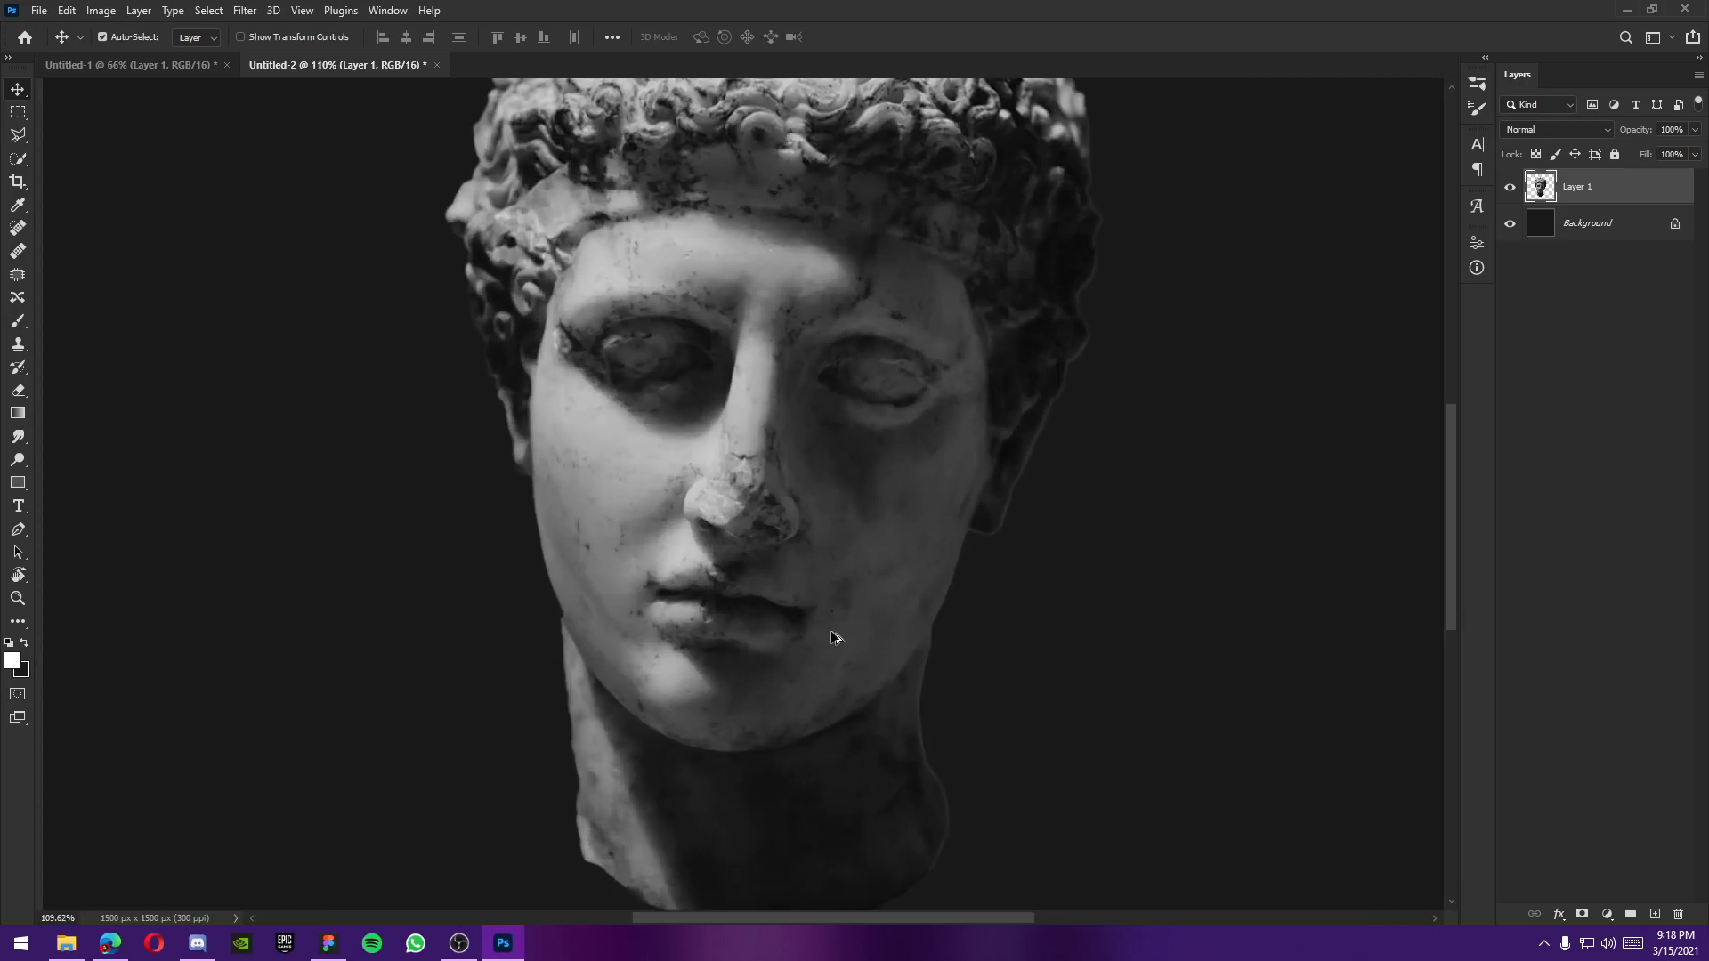
scroll(527, 592, "up", 4)
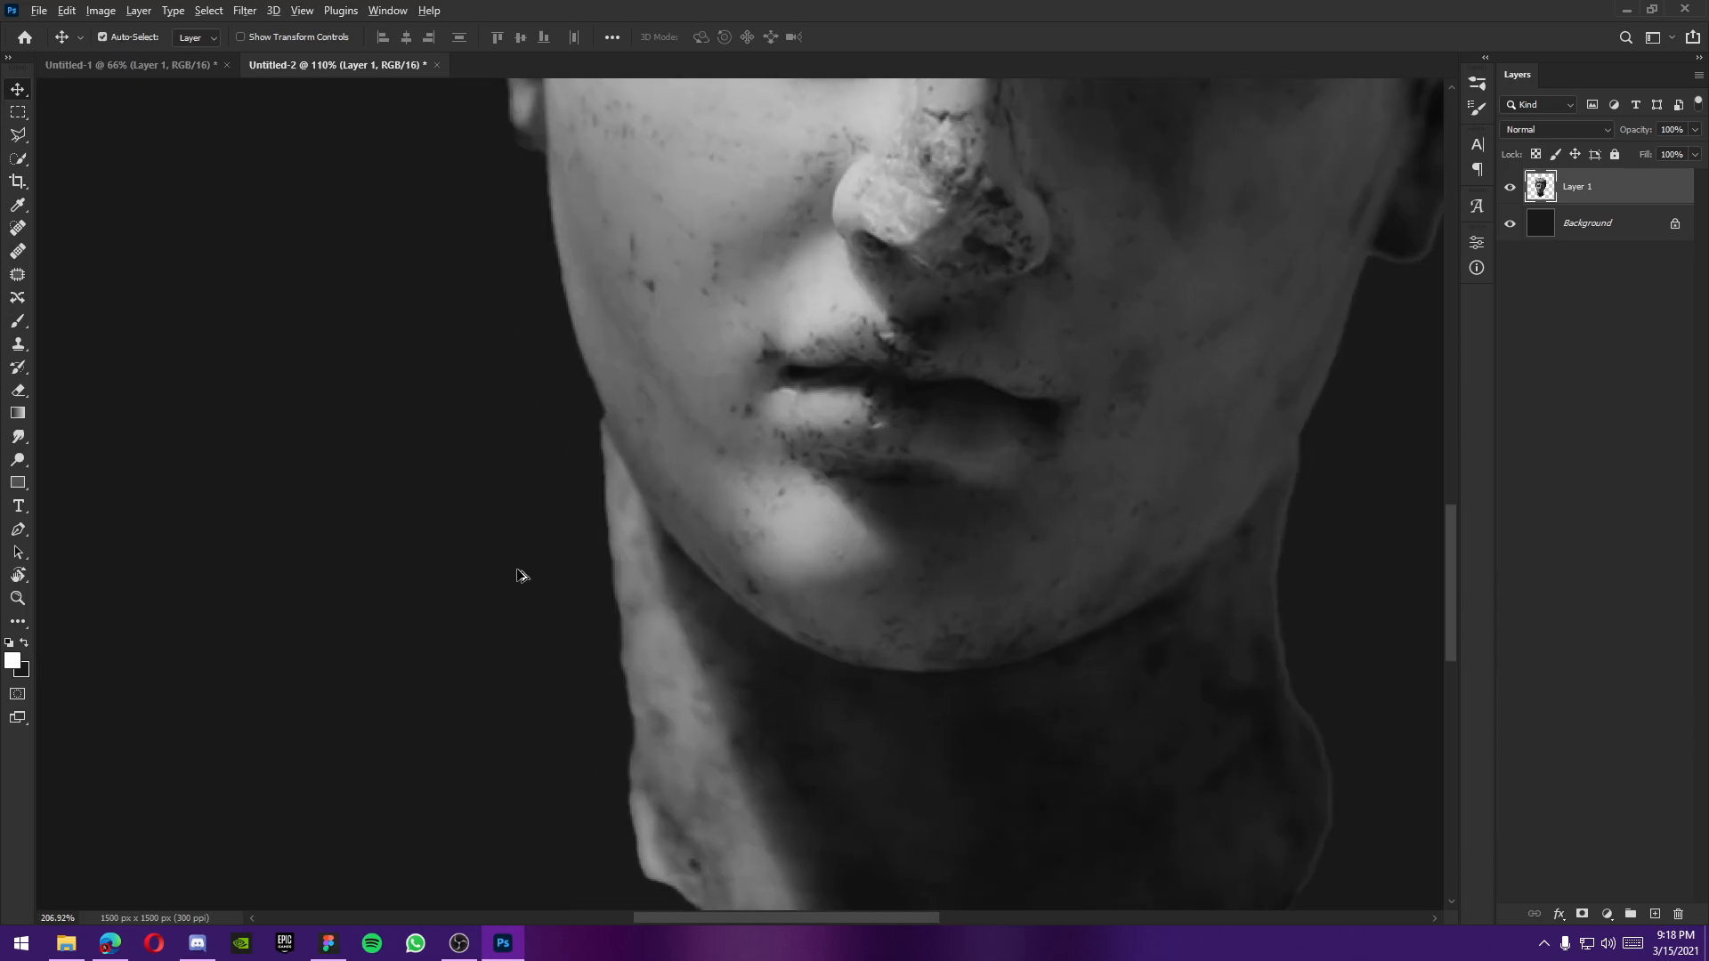
key("e")
right_click(602, 473)
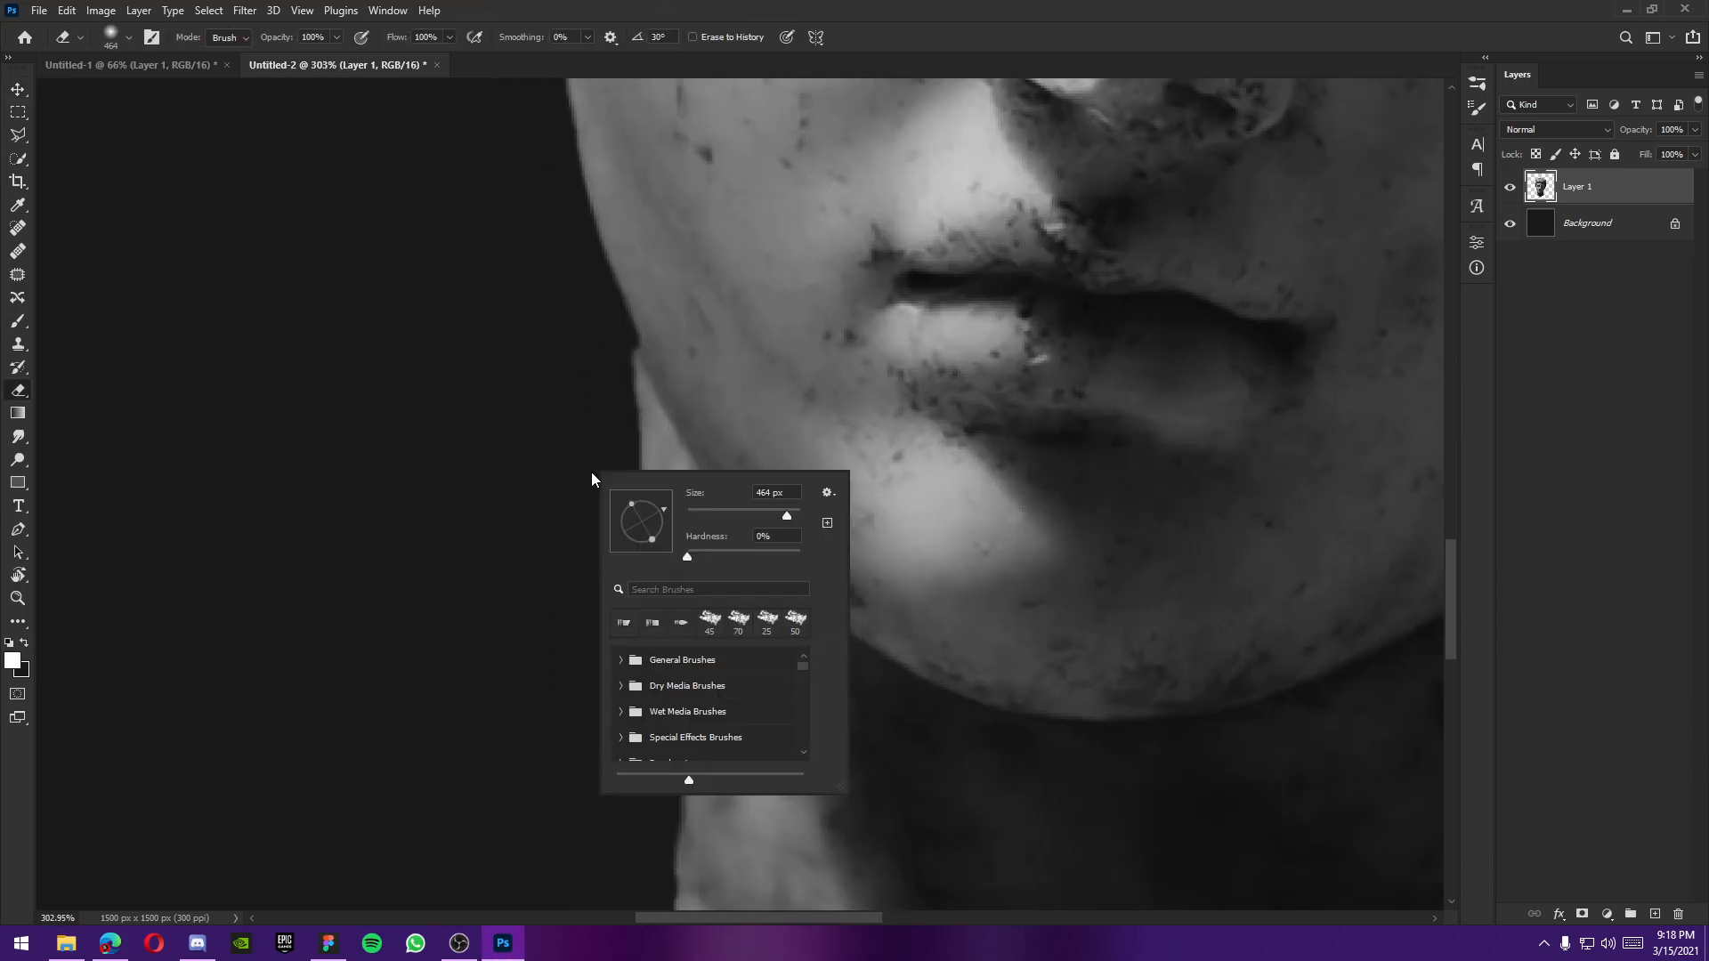
left_click(698, 511)
left_click(616, 354)
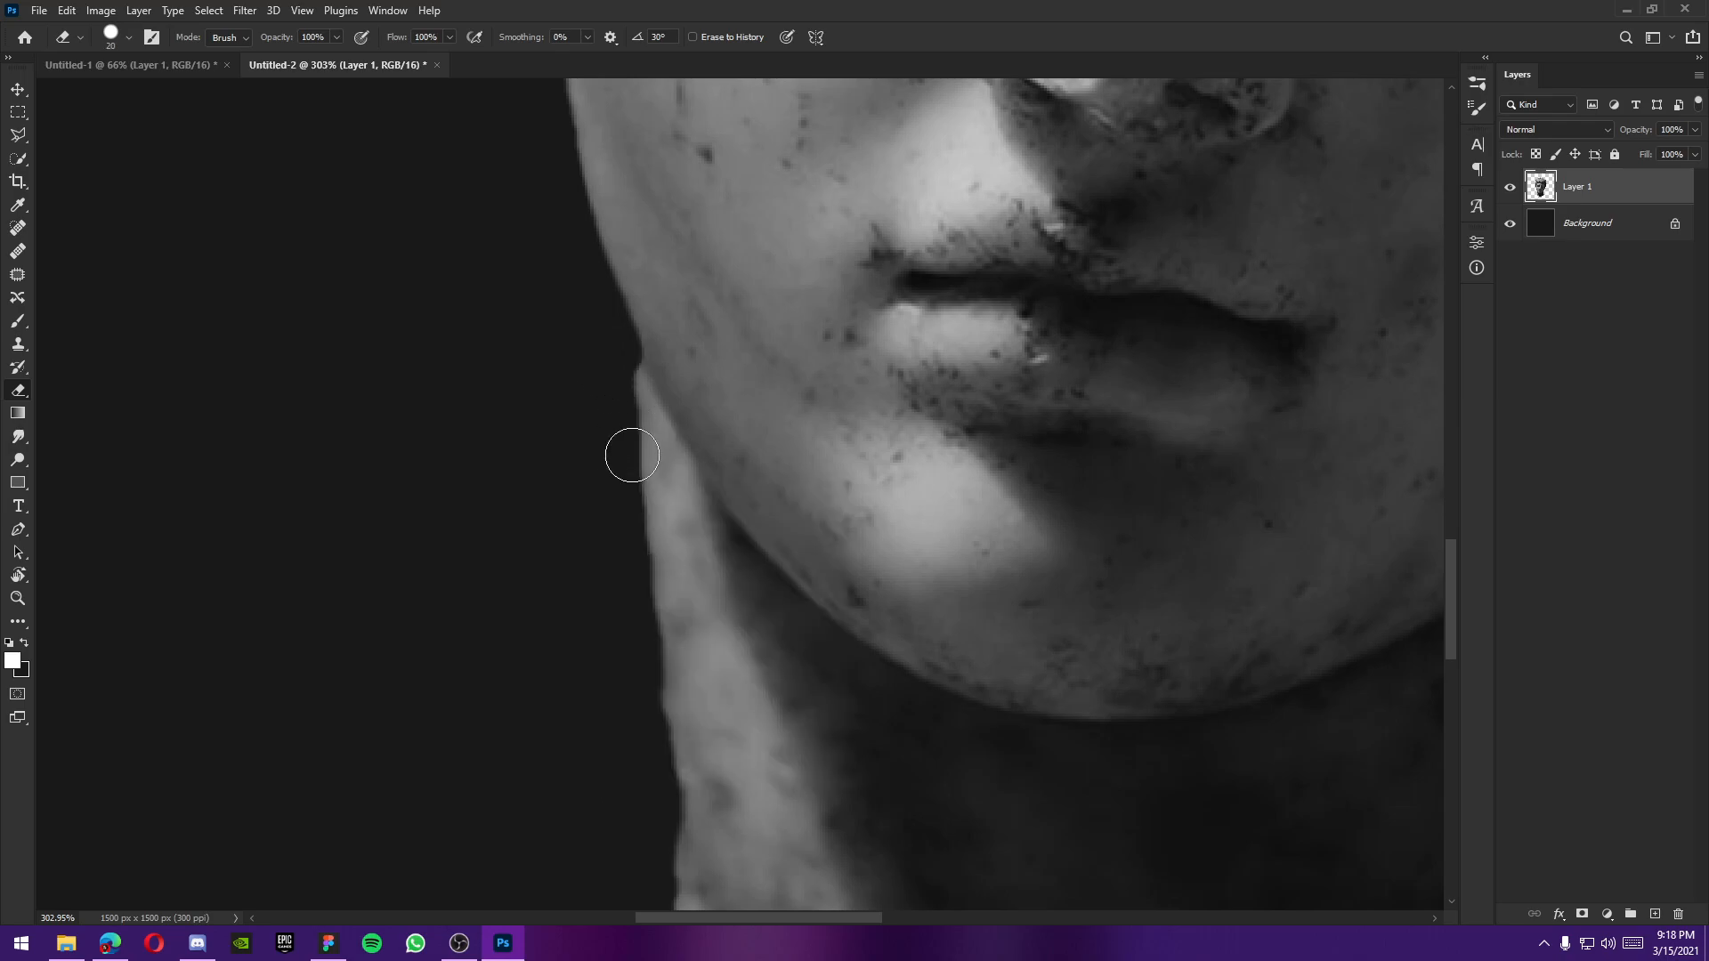
left_click(623, 488, "shift")
left_click(636, 596, "shift")
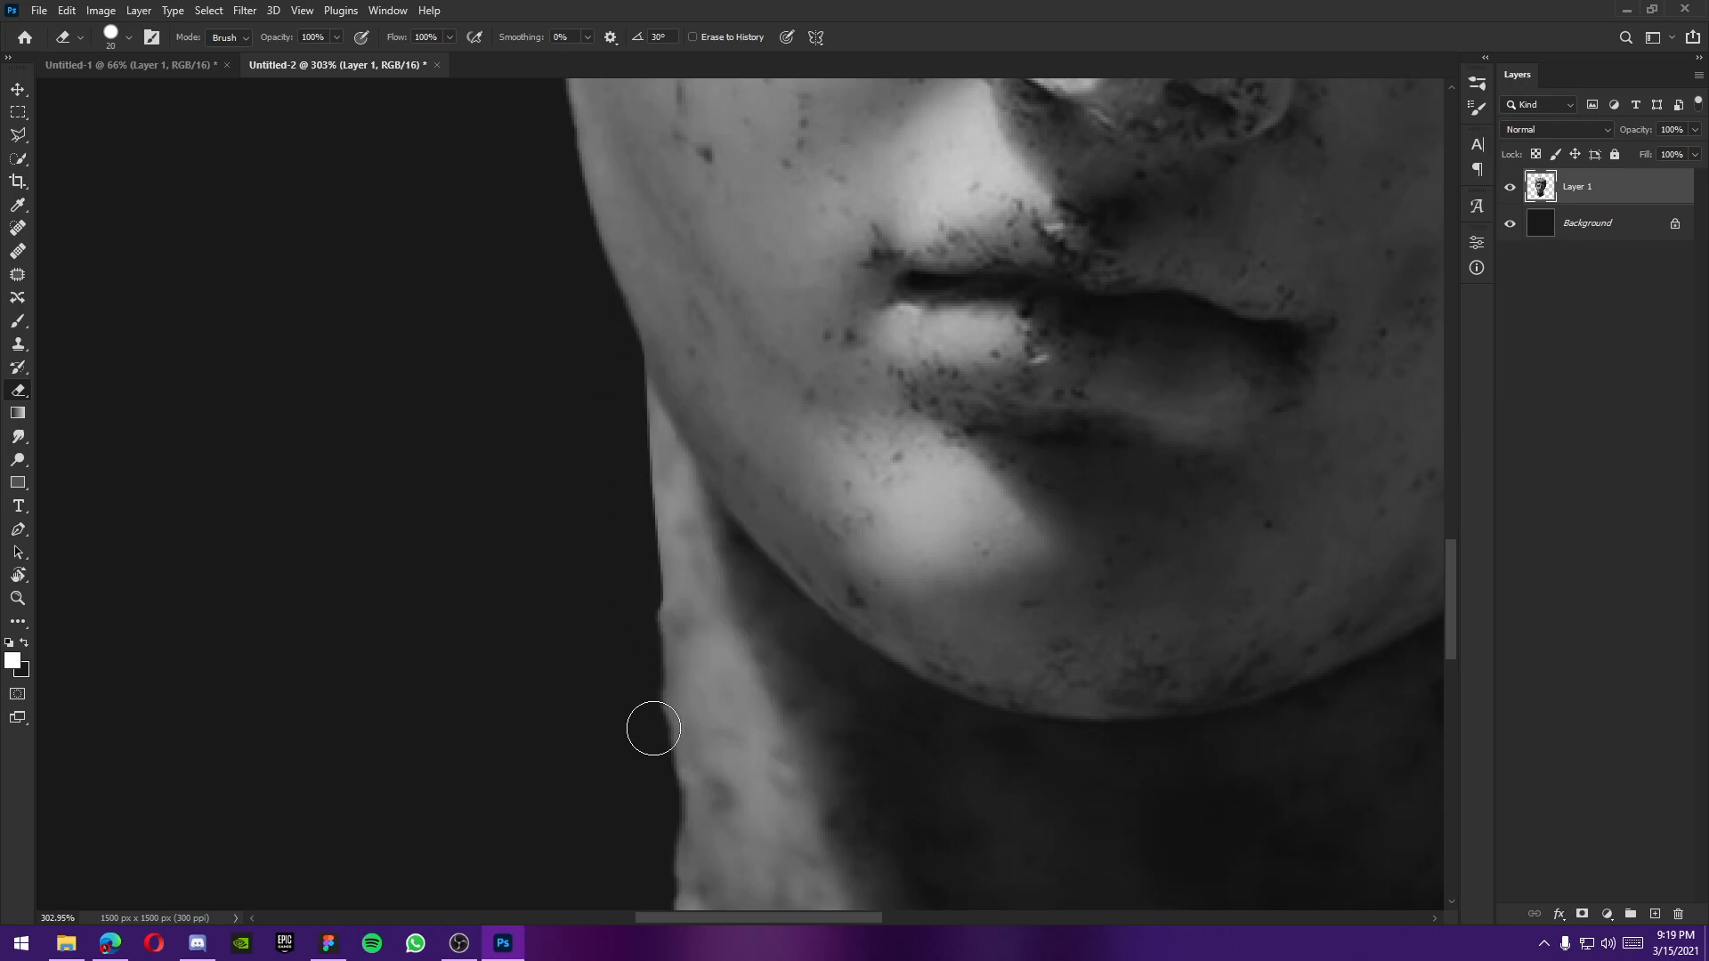
Step: Continue erasing along the lit edge of the statue's neck down toward its base
left_click(652, 721, "shift")
scroll(654, 712, "down", 3)
left_click(659, 668, "shift")
mouse_move(662, 724)
left_mouse_down()
mouse_move(677, 852)
mouse_move(704, 894)
left_mouse_up()
scroll(696, 799, "down", 1)
Step: Erase along the shadowed edge of the statue's neck below the ear
scroll(696, 799, "down", 5)
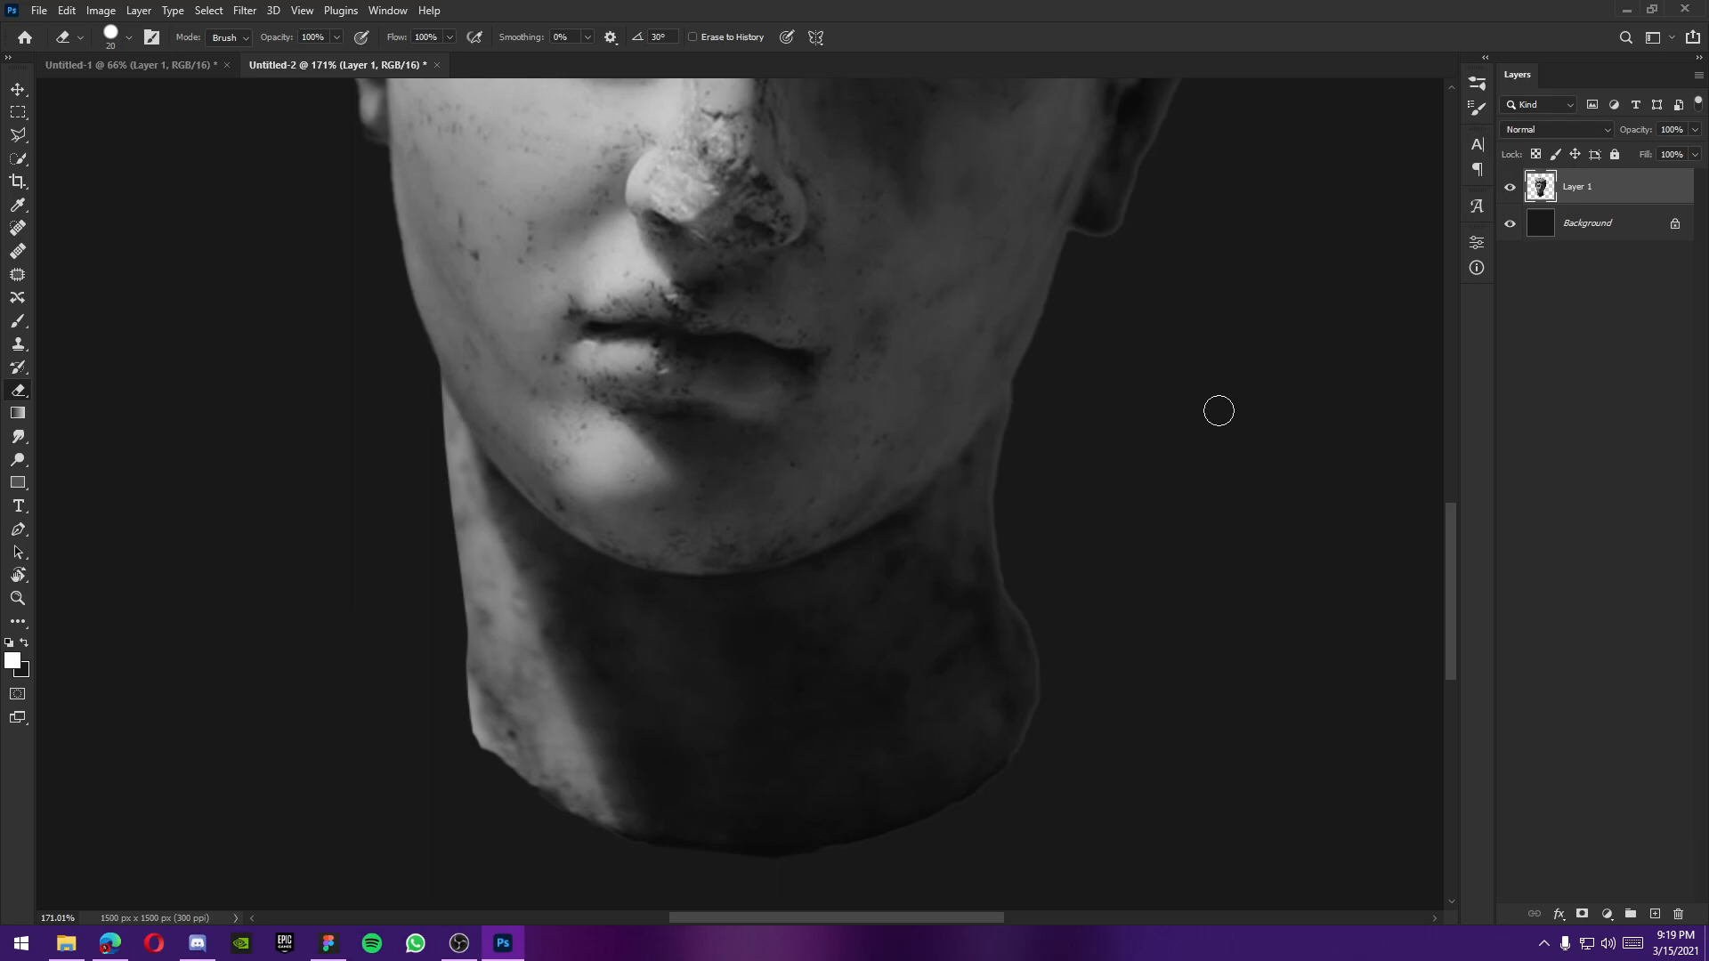
scroll(1206, 414, "up", 4)
mouse_move(903, 378)
left_mouse_down()
mouse_move(871, 565)
mouse_move(870, 543)
mouse_move(874, 633)
mouse_move(908, 721)
left_mouse_up()
scroll(908, 721, "down", 10)
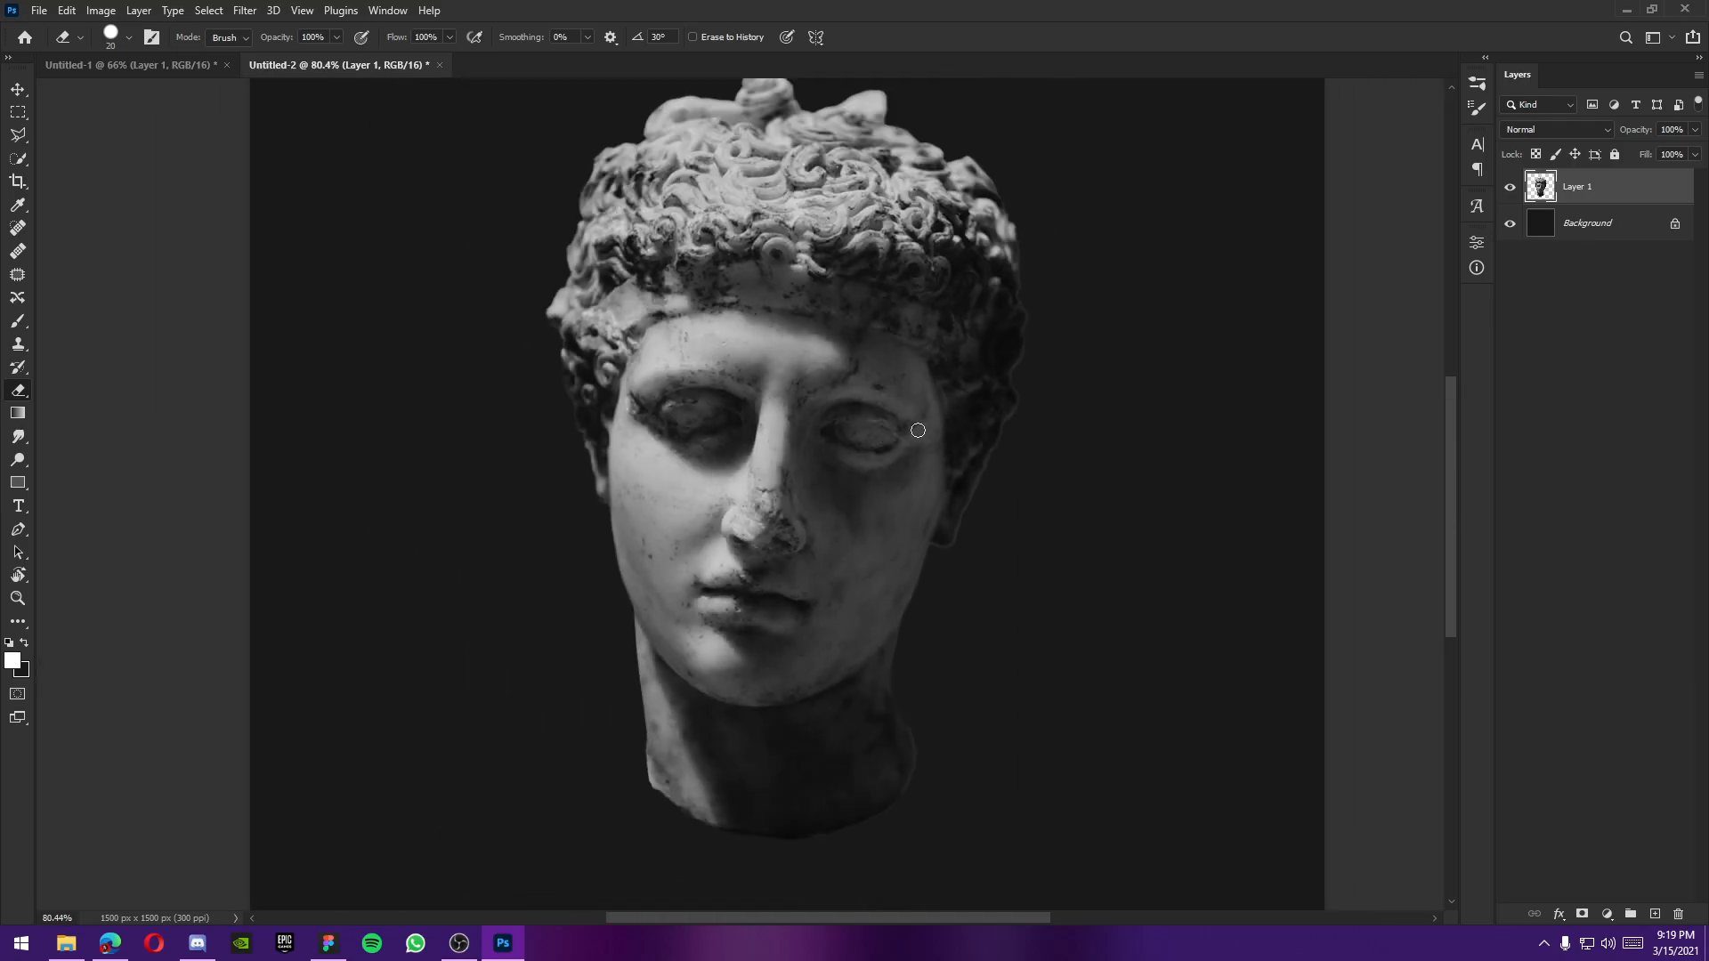
left_click(11, 90)
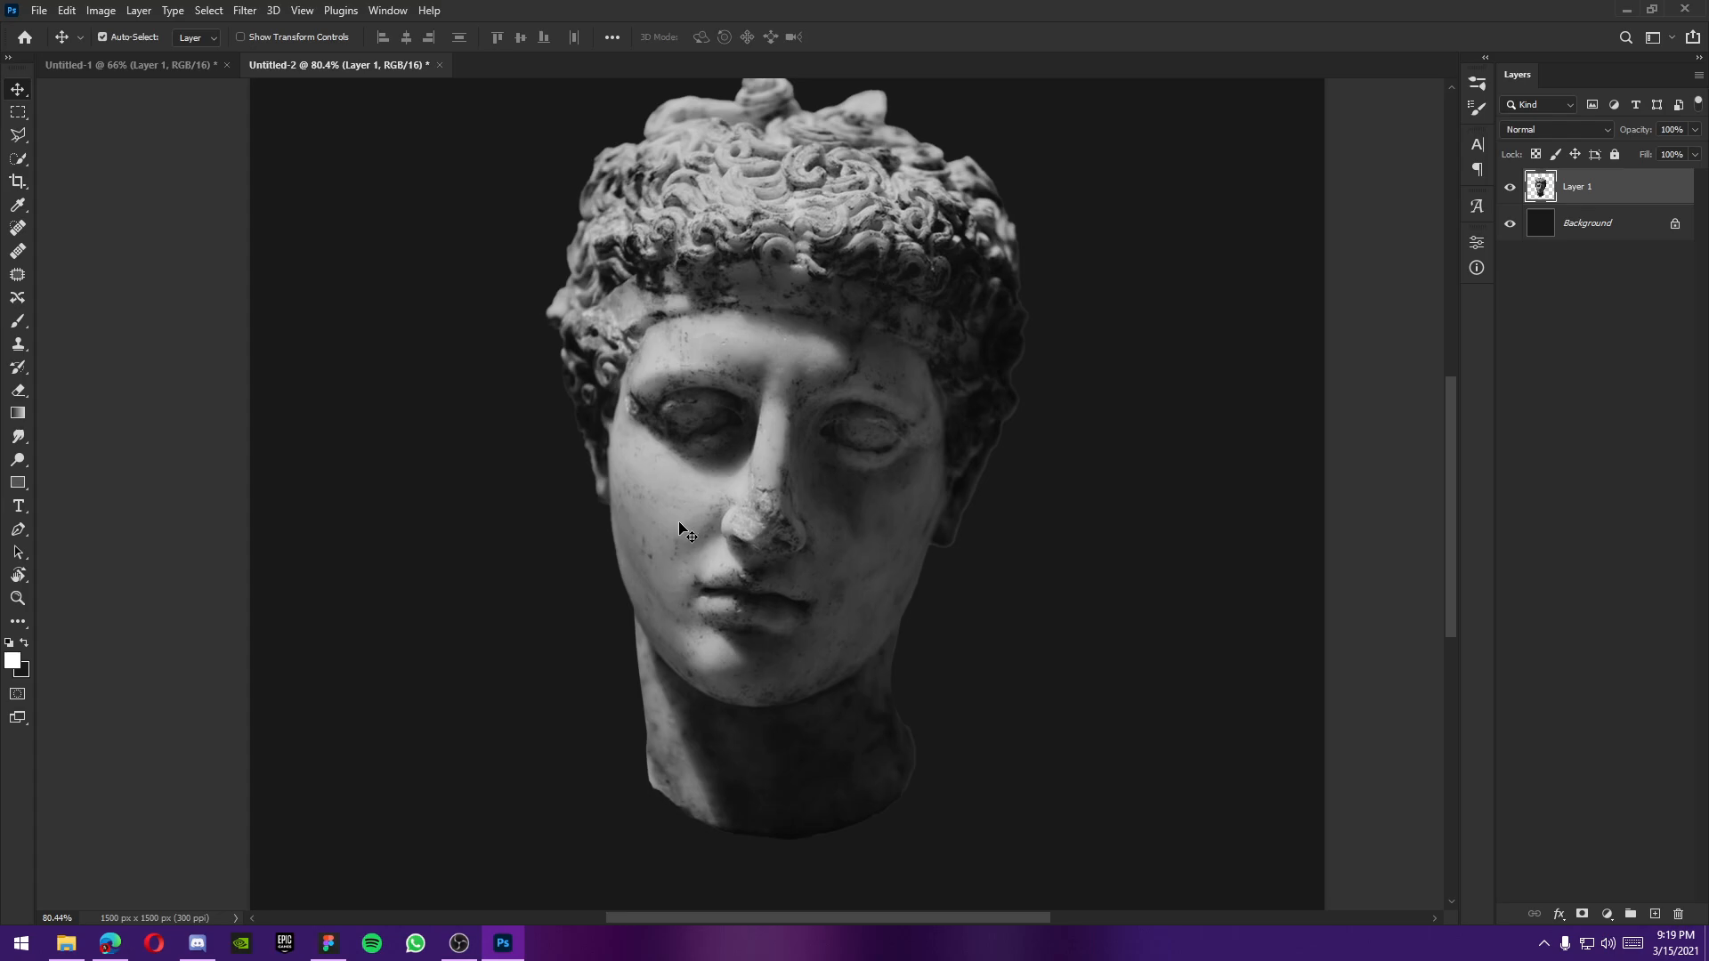
key("Delete")
left_click(66, 944)
left_click_drag(791, 258, 659, 674)
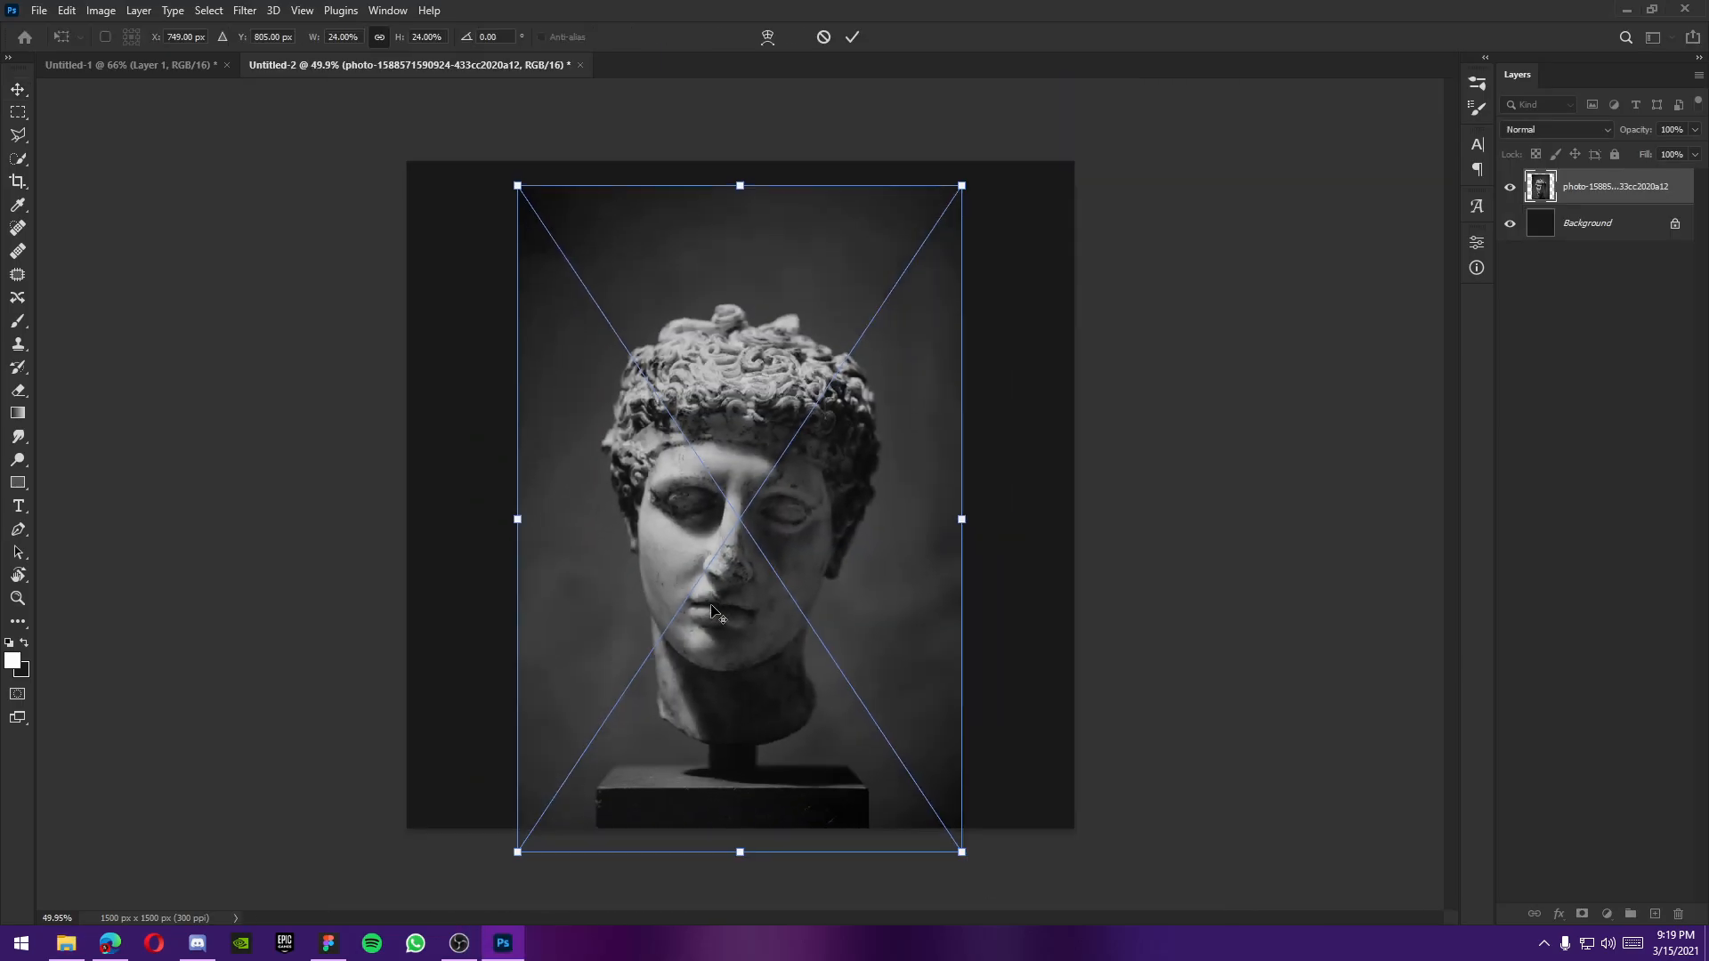
key("alt+space")
left_click(824, 552)
key("Return")
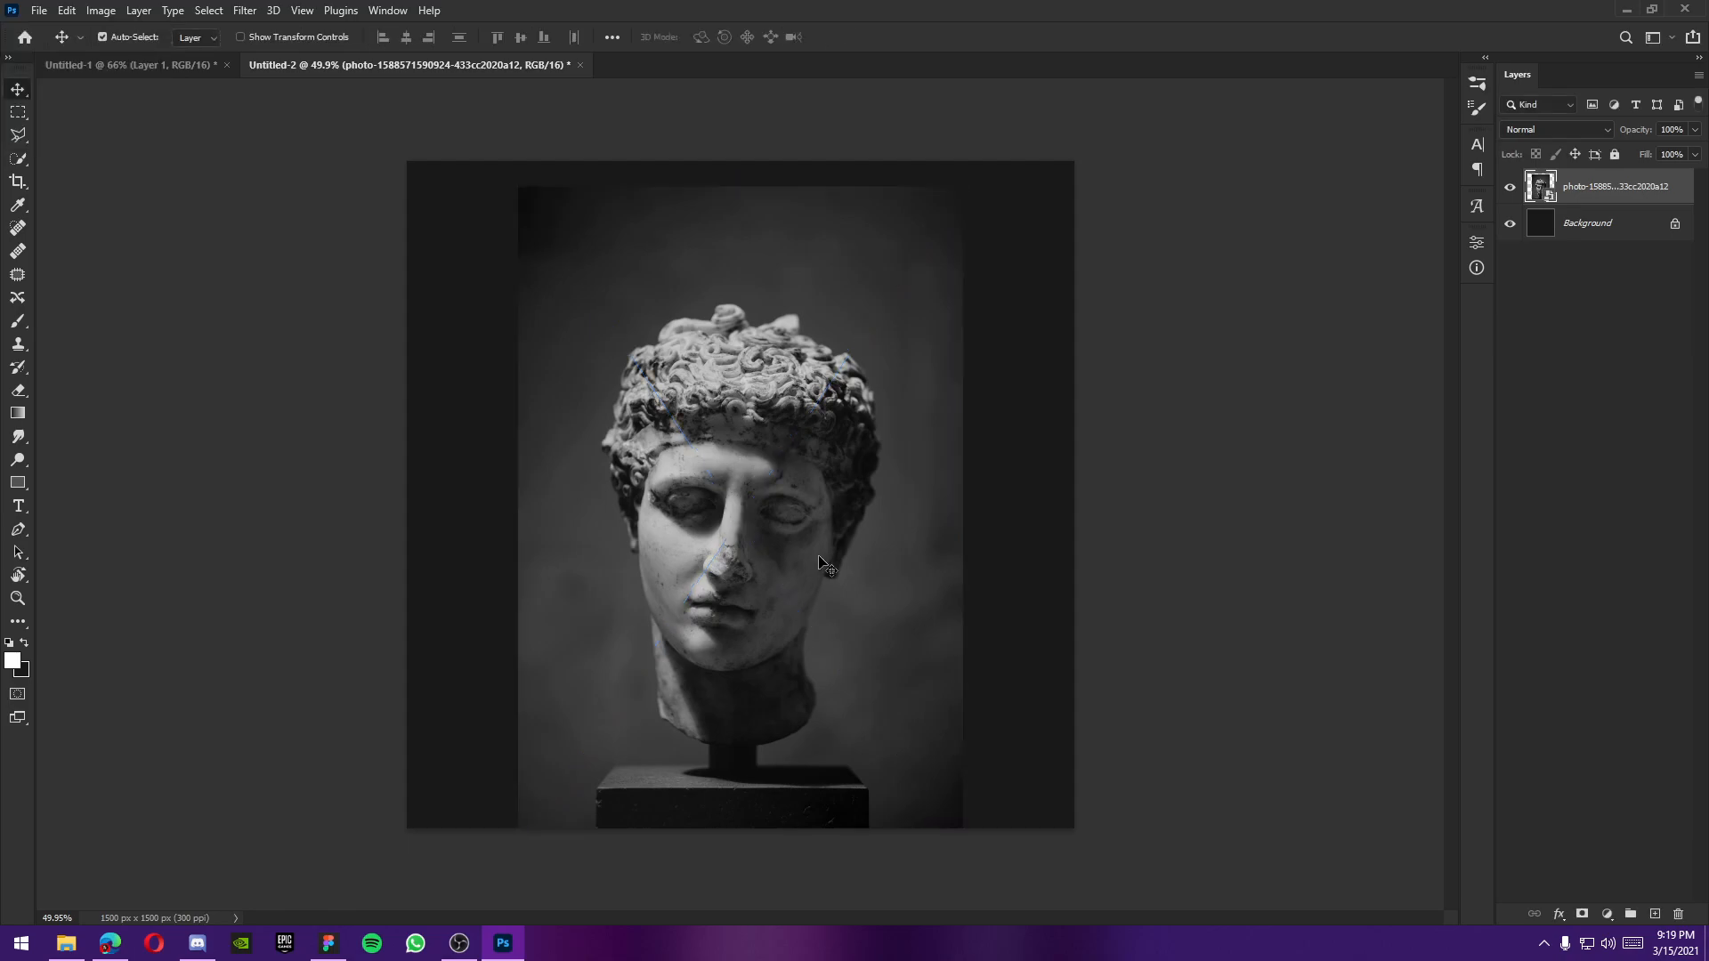
Step: Scale the statue photo to 31.68% and centre it horizontally on the canvas, at X 750 px and Y 731 px
key("ctrl+t")
left_click_drag(965, 521, 1033, 498)
left_click_drag(979, 561, 974, 527)
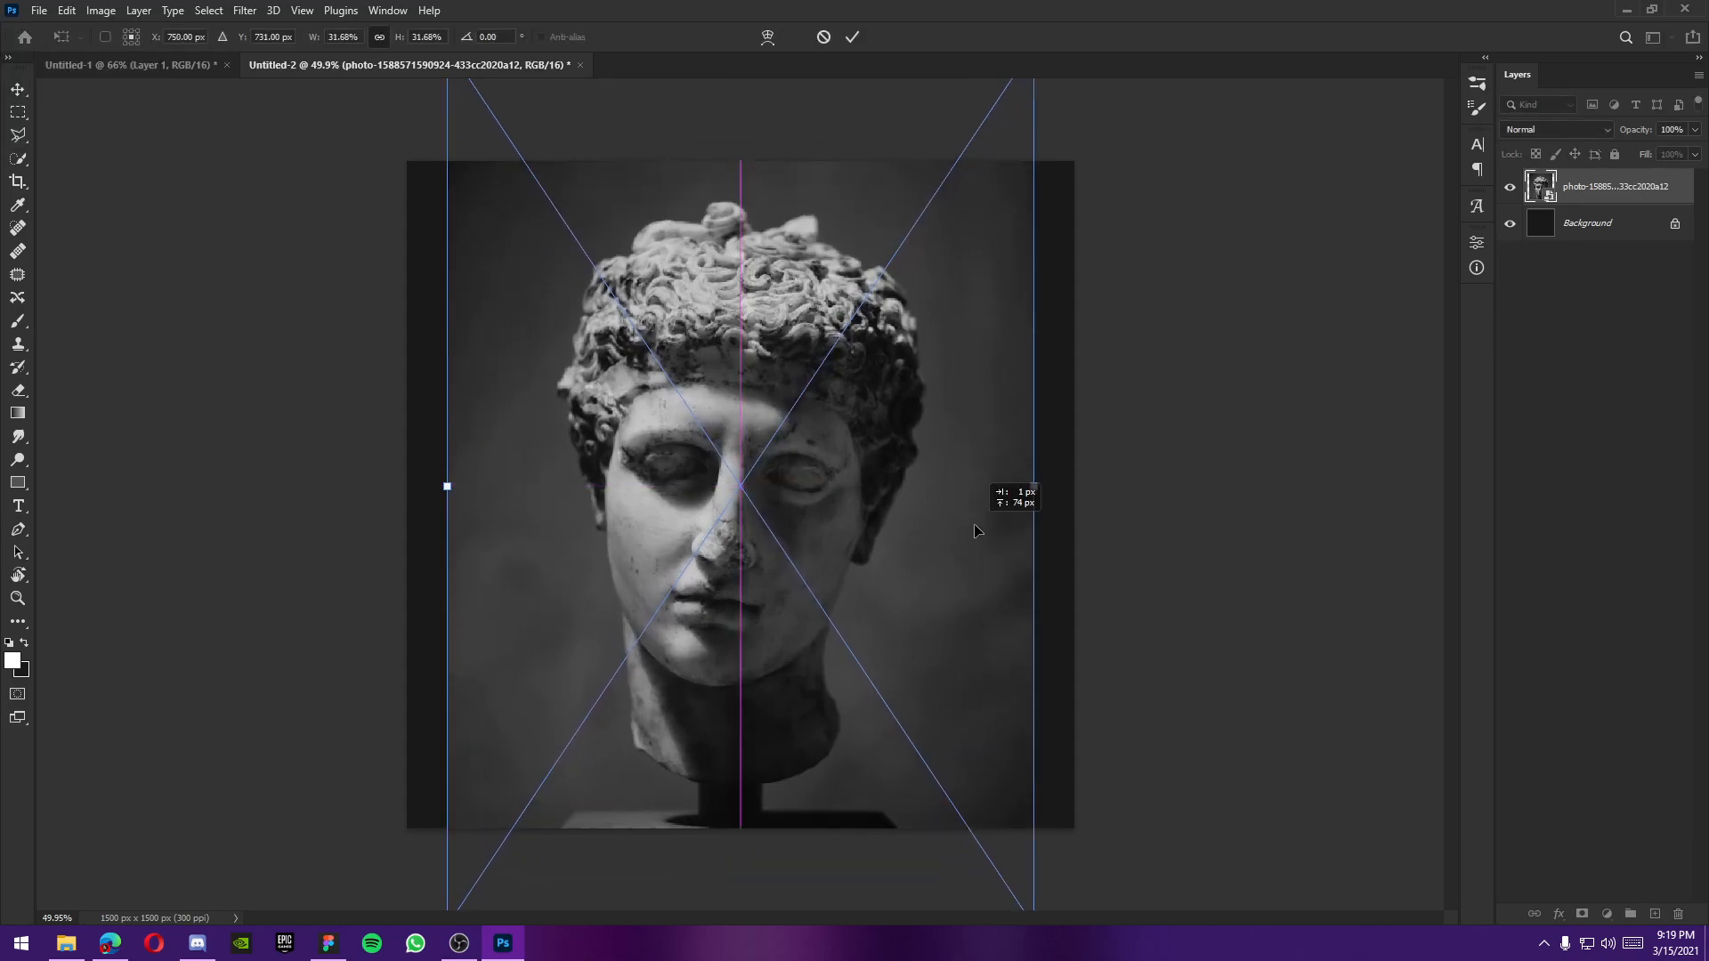
key("Return")
Step: Select the statue with Select Subject and subtract the stand below the neck from the selection with the Polygonal Lasso
left_click(208, 9)
left_click(258, 219)
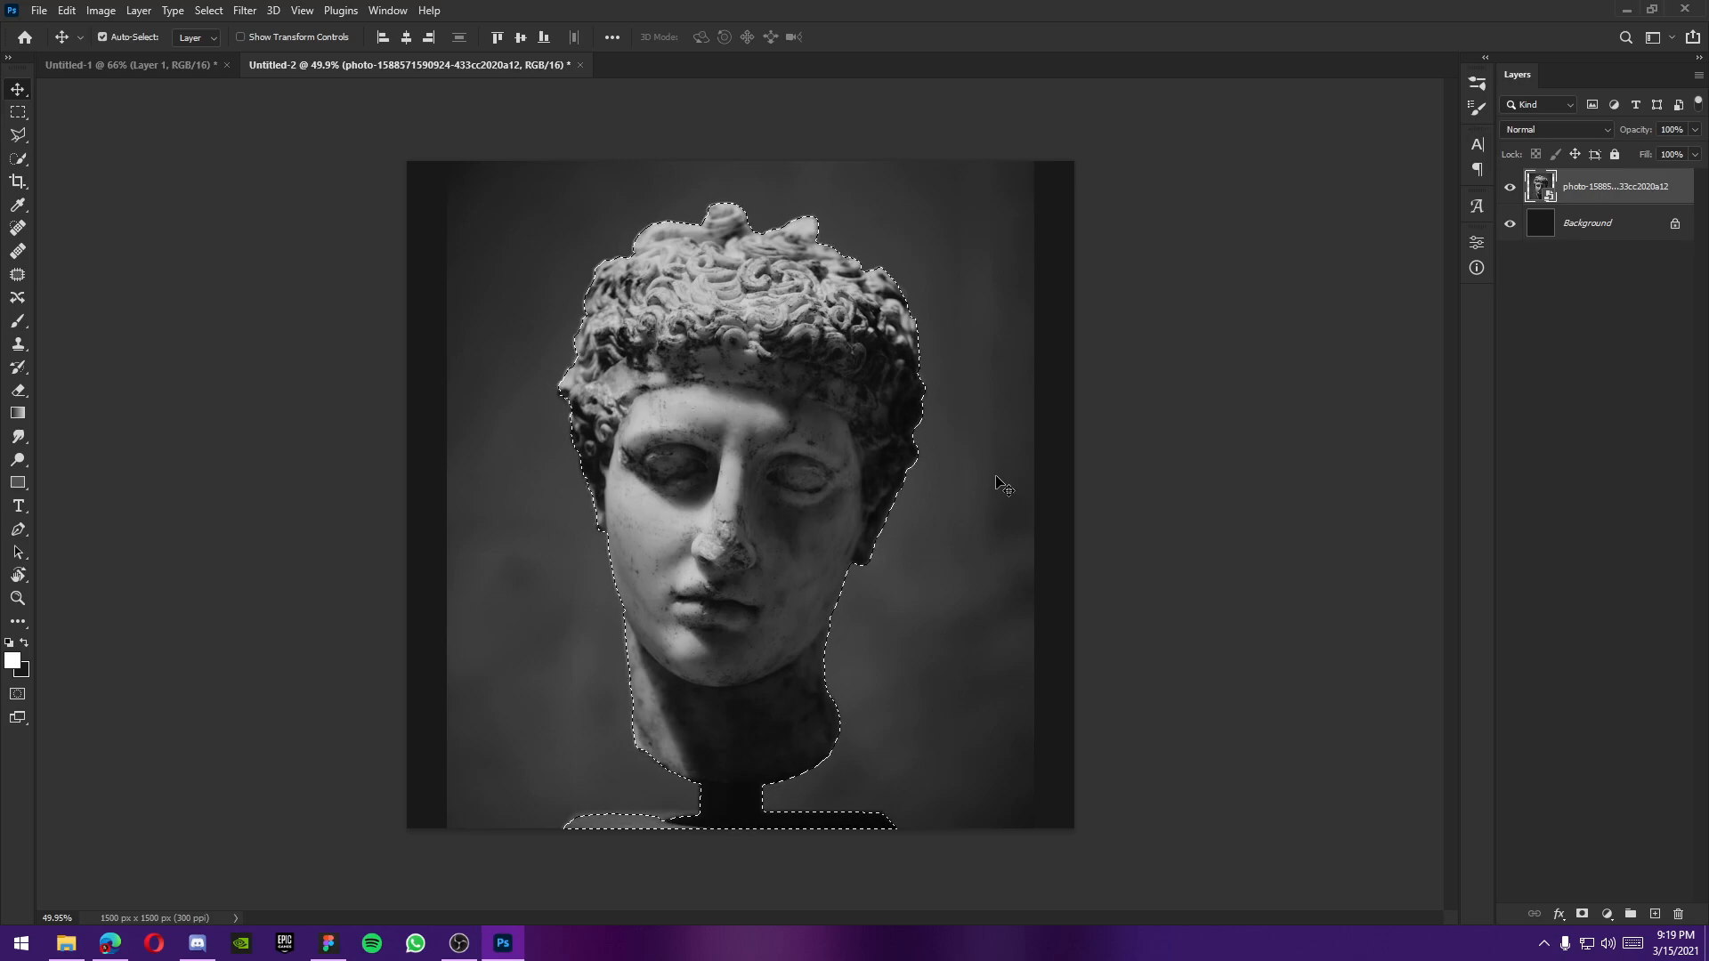
scroll(728, 805, "up", 5)
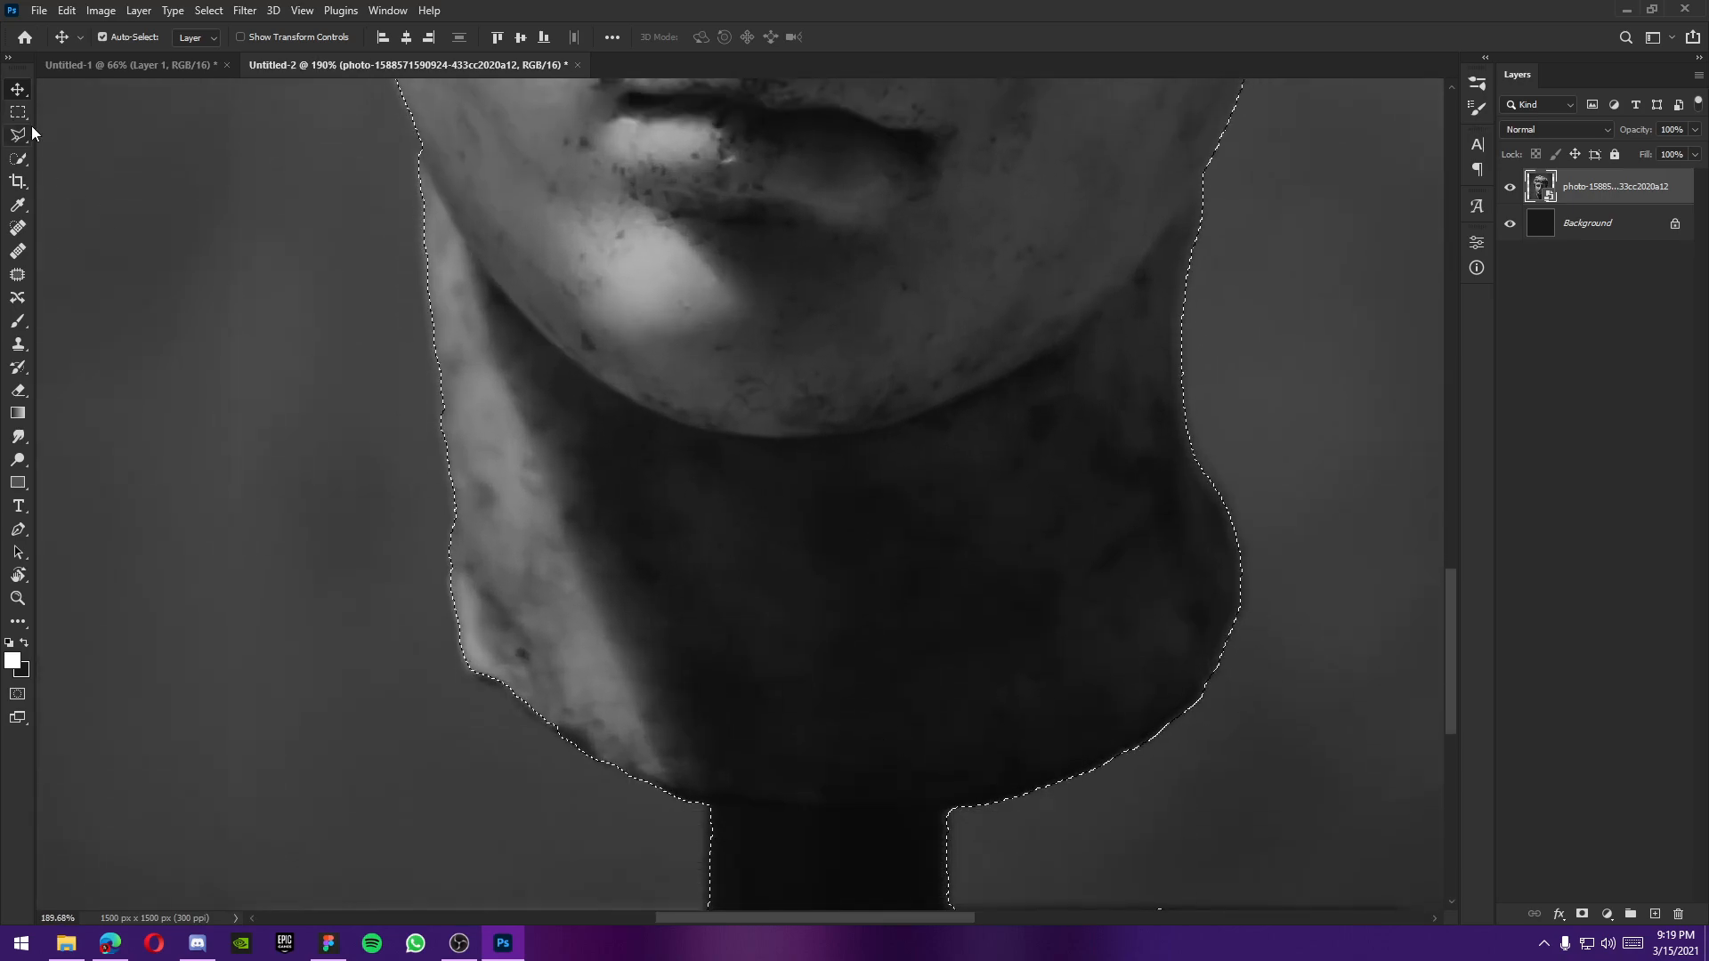
key("l")
left_click(709, 806, "alt")
left_click(860, 819)
left_click(951, 811)
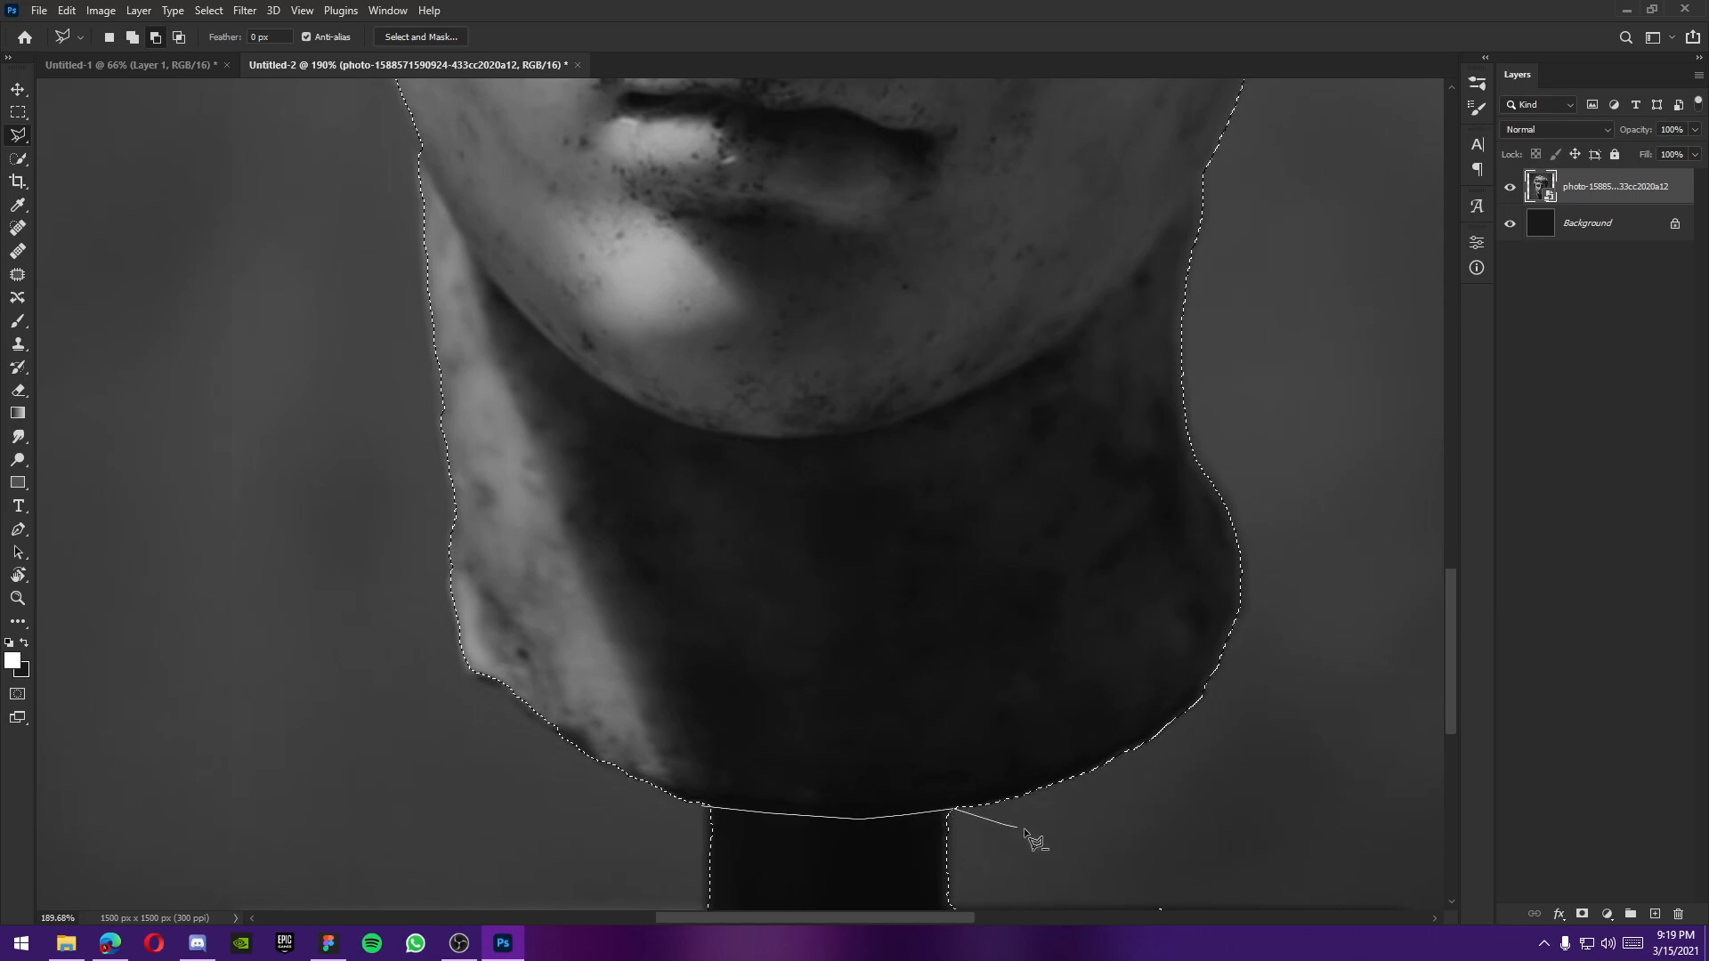
scroll(1012, 825, "down", 3)
left_click(1098, 658)
left_click(1088, 780)
left_click(468, 811)
double_click(489, 607)
scroll(634, 680, "down", 5)
scroll(737, 643, "up", 2)
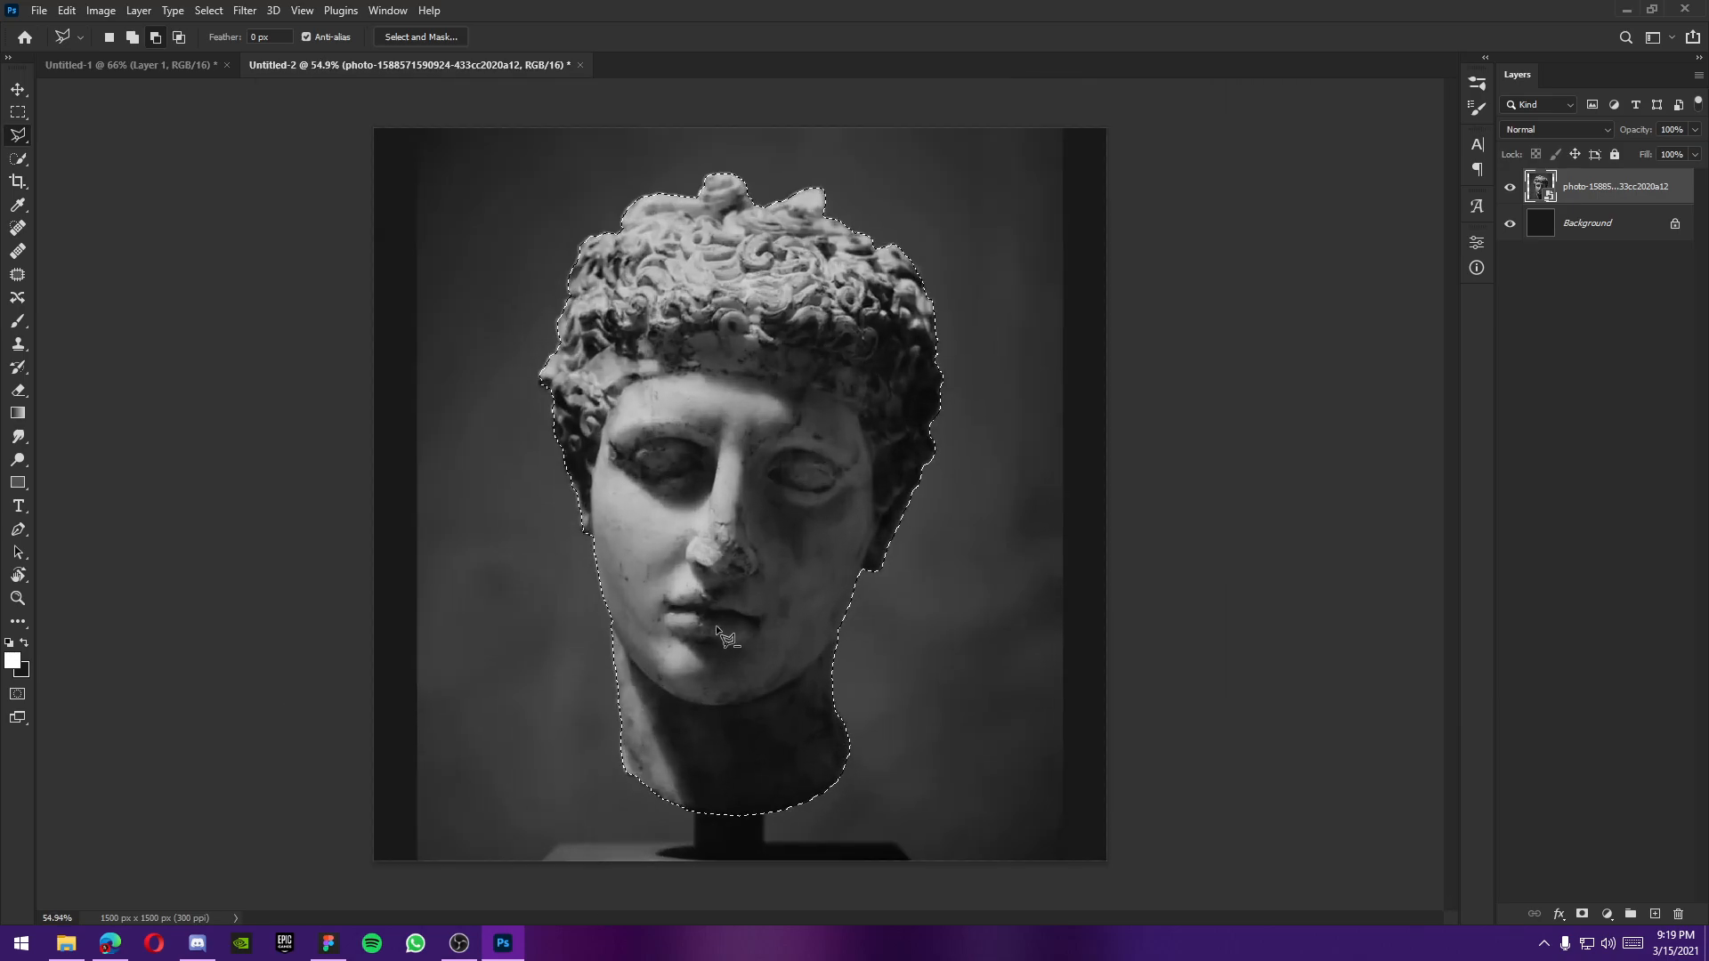
Step: Add a layer mask to the statue photo from the selection, and inspect the masked neck edge
left_click(18, 90)
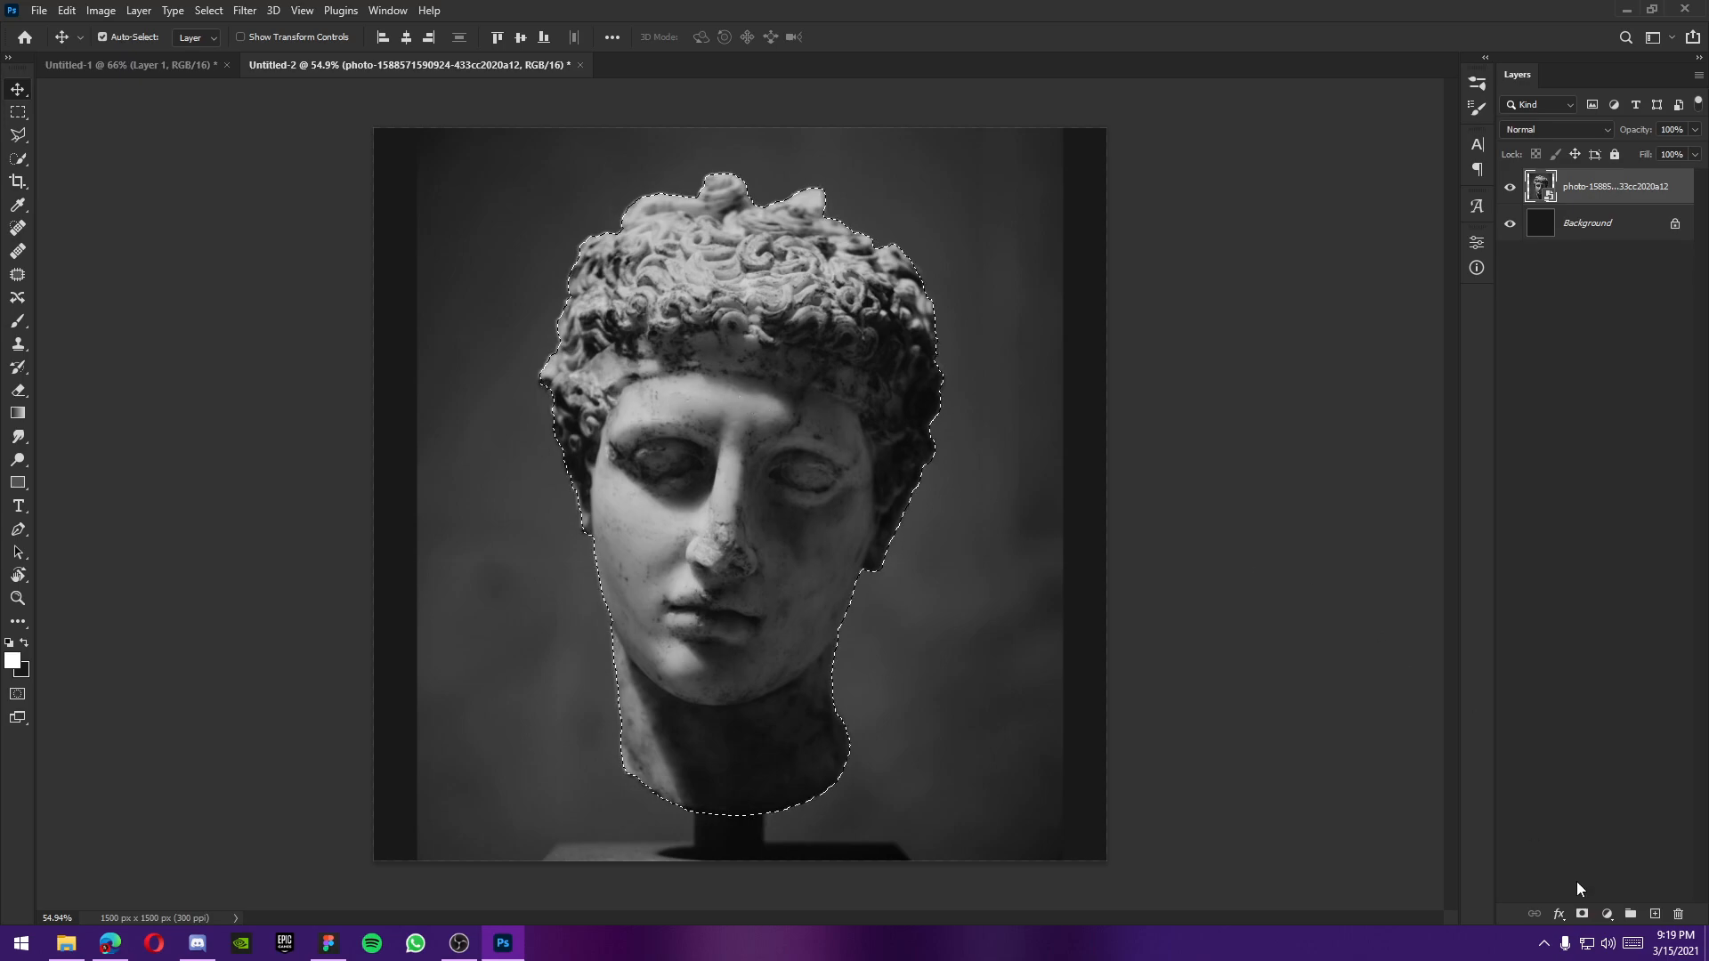
left_click(1581, 914)
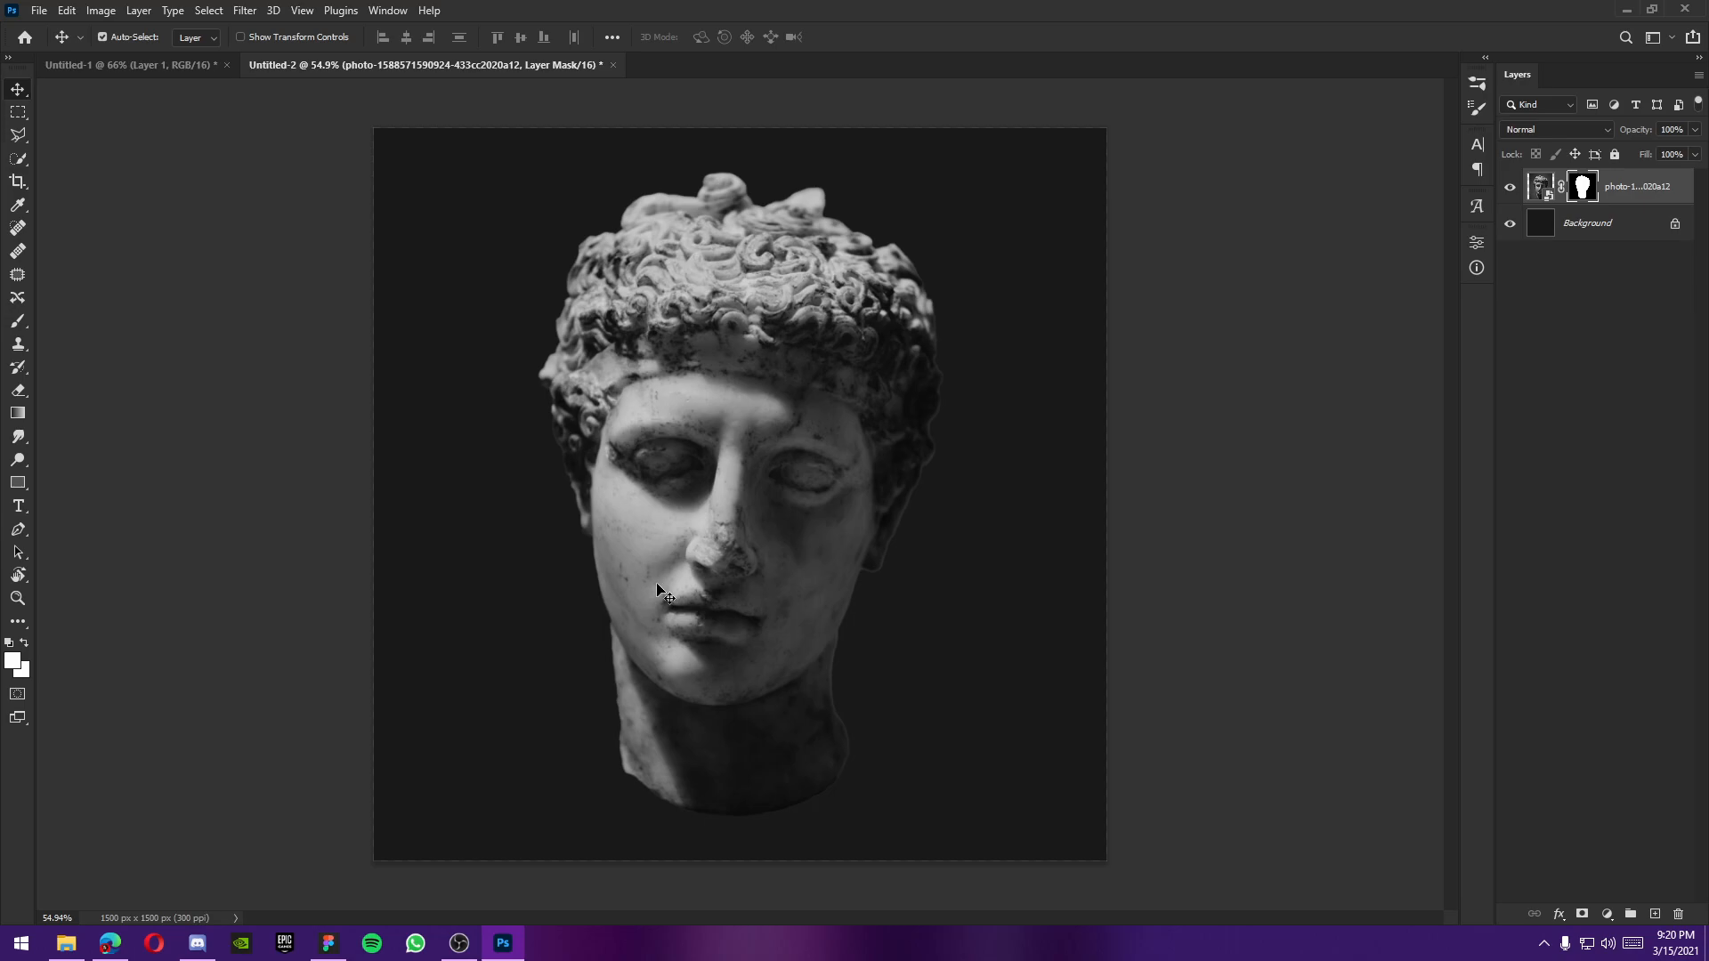
left_click(1541, 188)
scroll(550, 733, "up", 6)
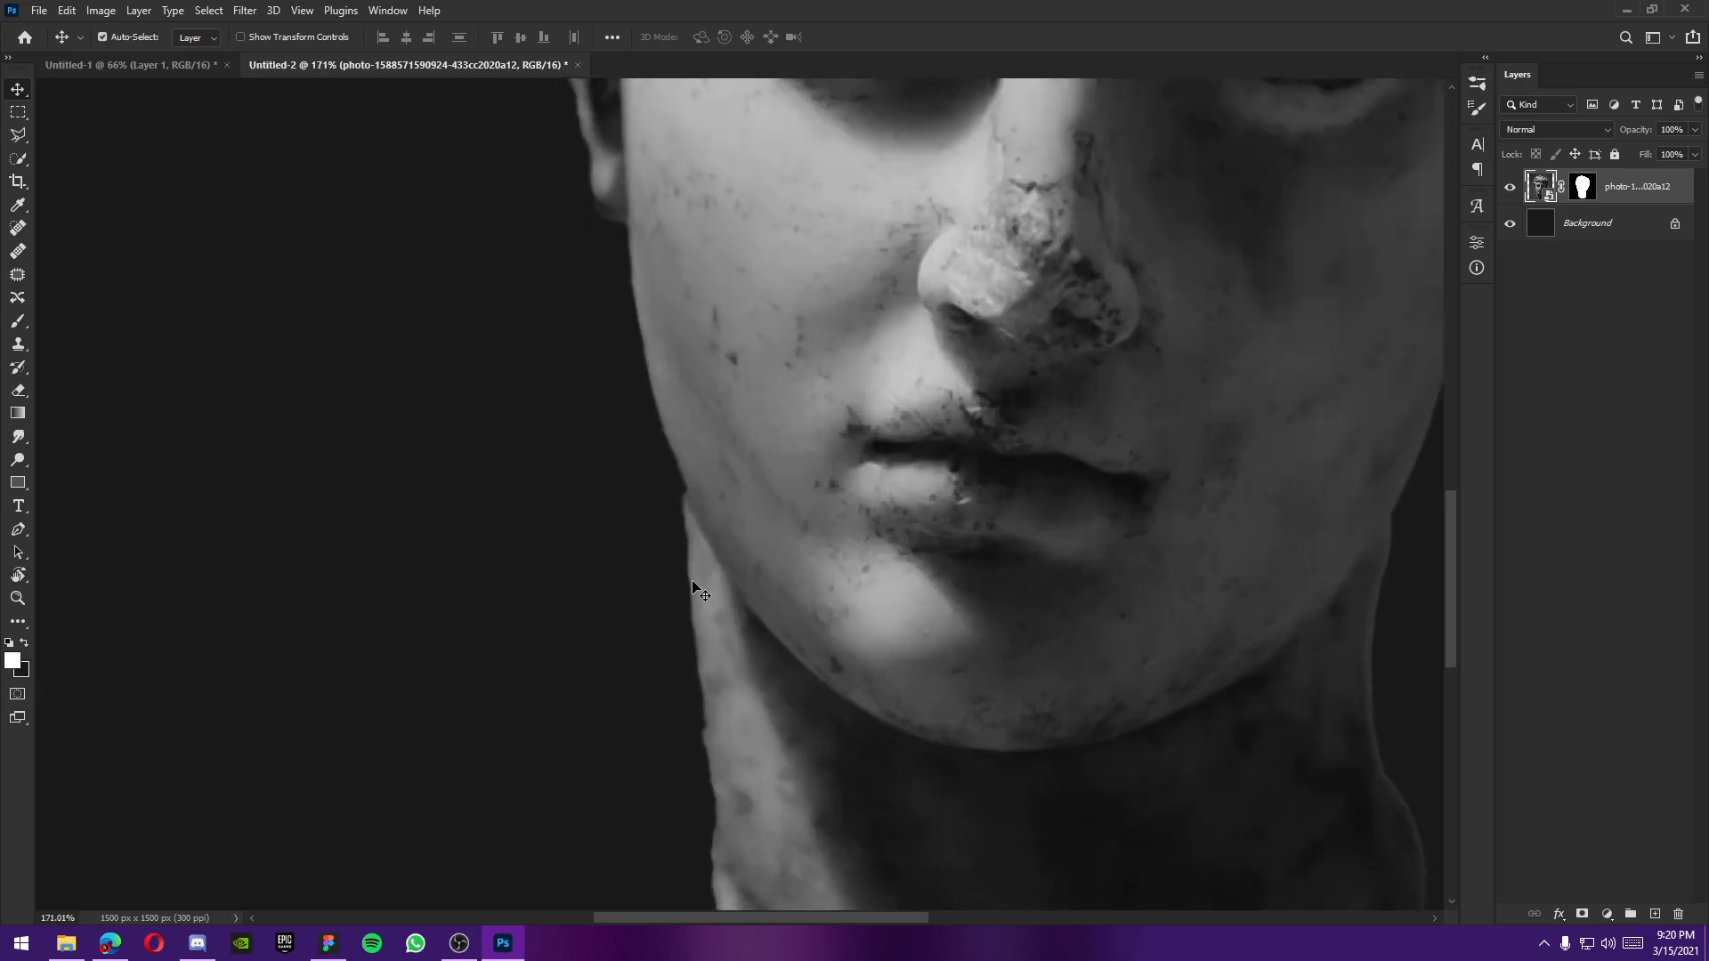
scroll(698, 596, "down", 4)
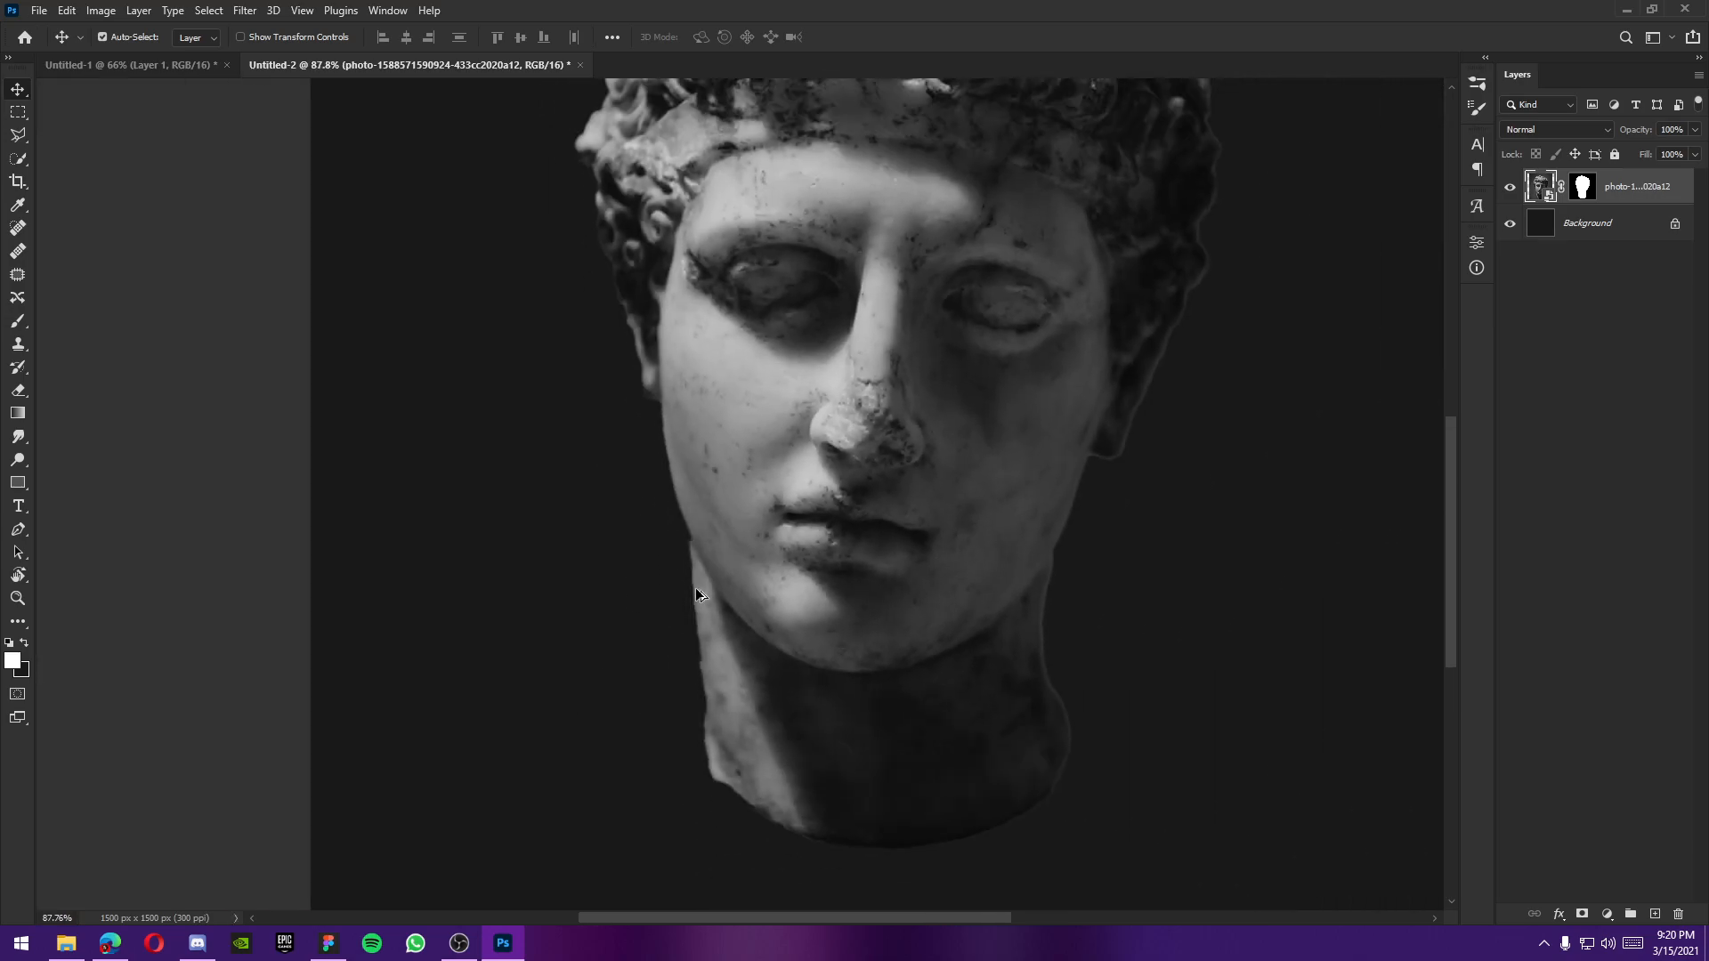
Step: Paint white on the statue's layer mask with a round 45 px brush to reveal the photo's background beside the lit cheek
left_click(1582, 187)
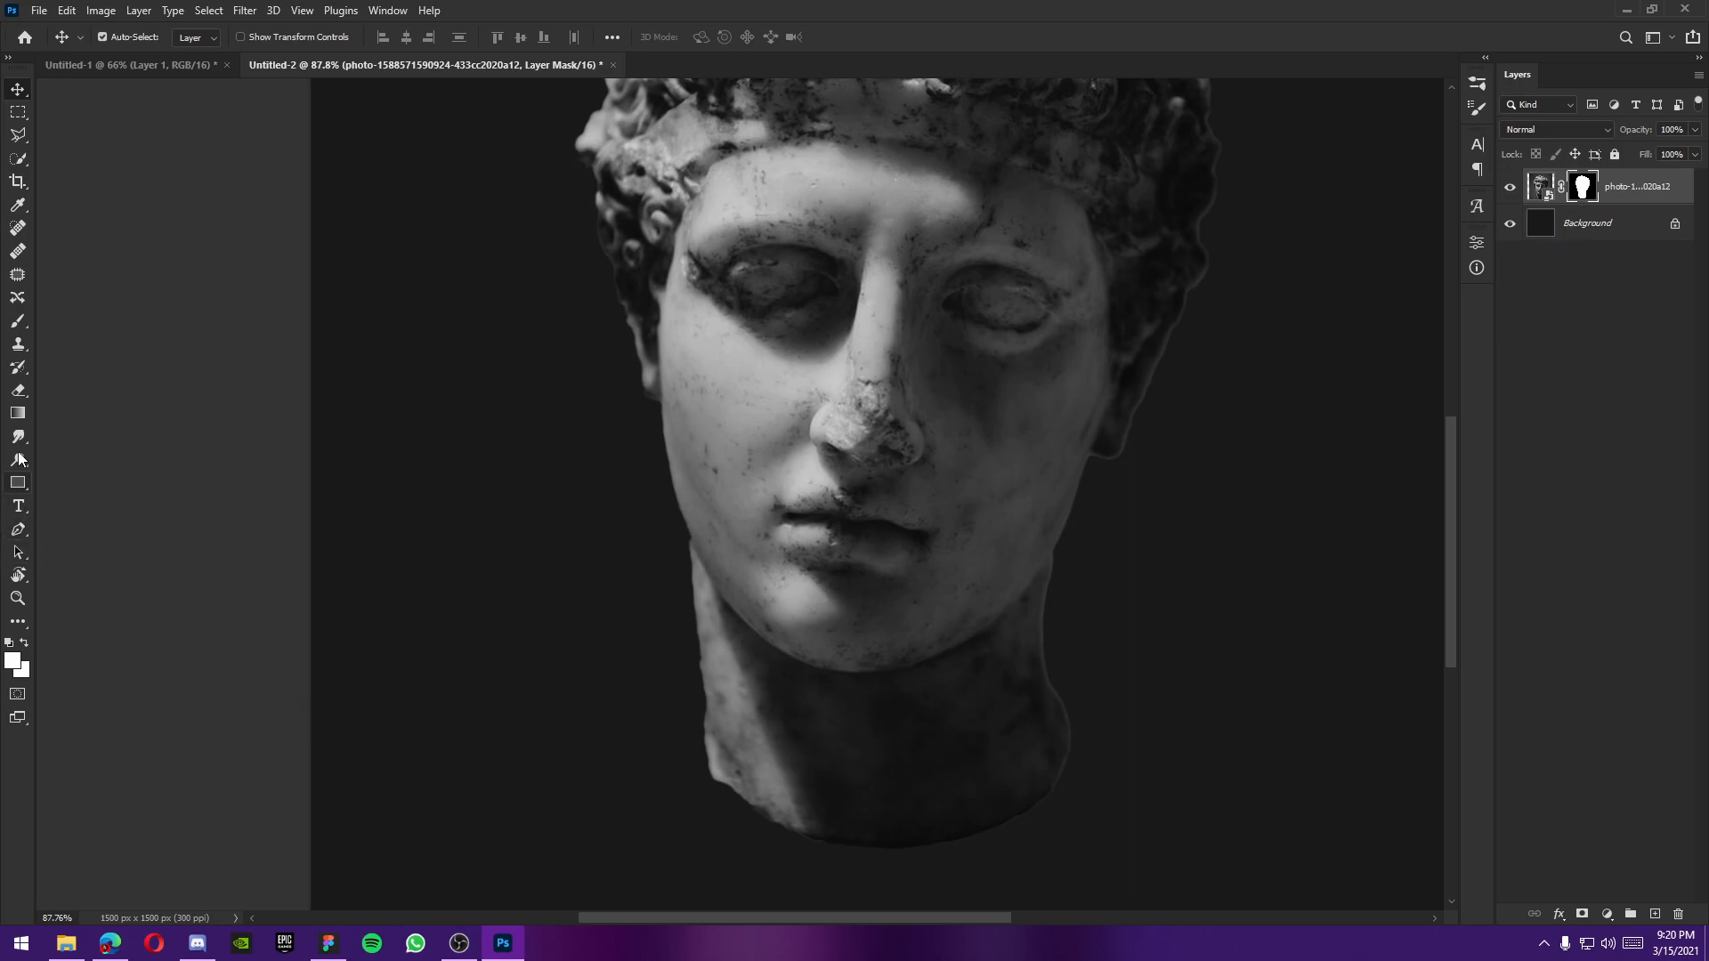
key("b")
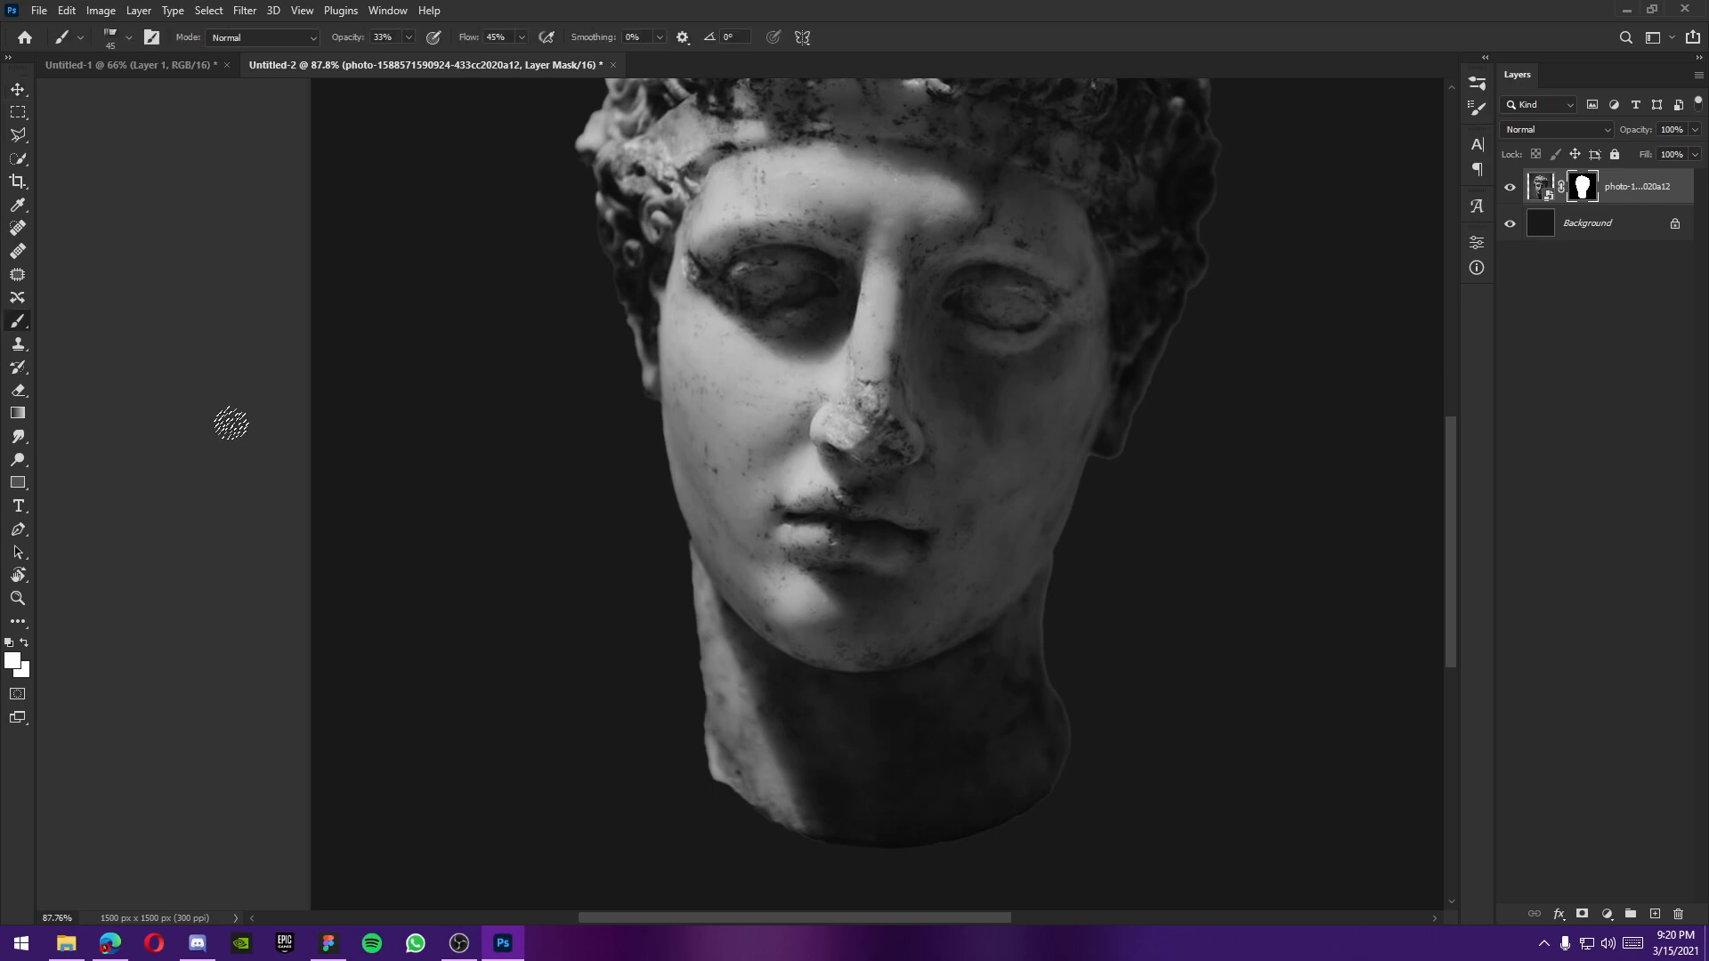
right_click(566, 444)
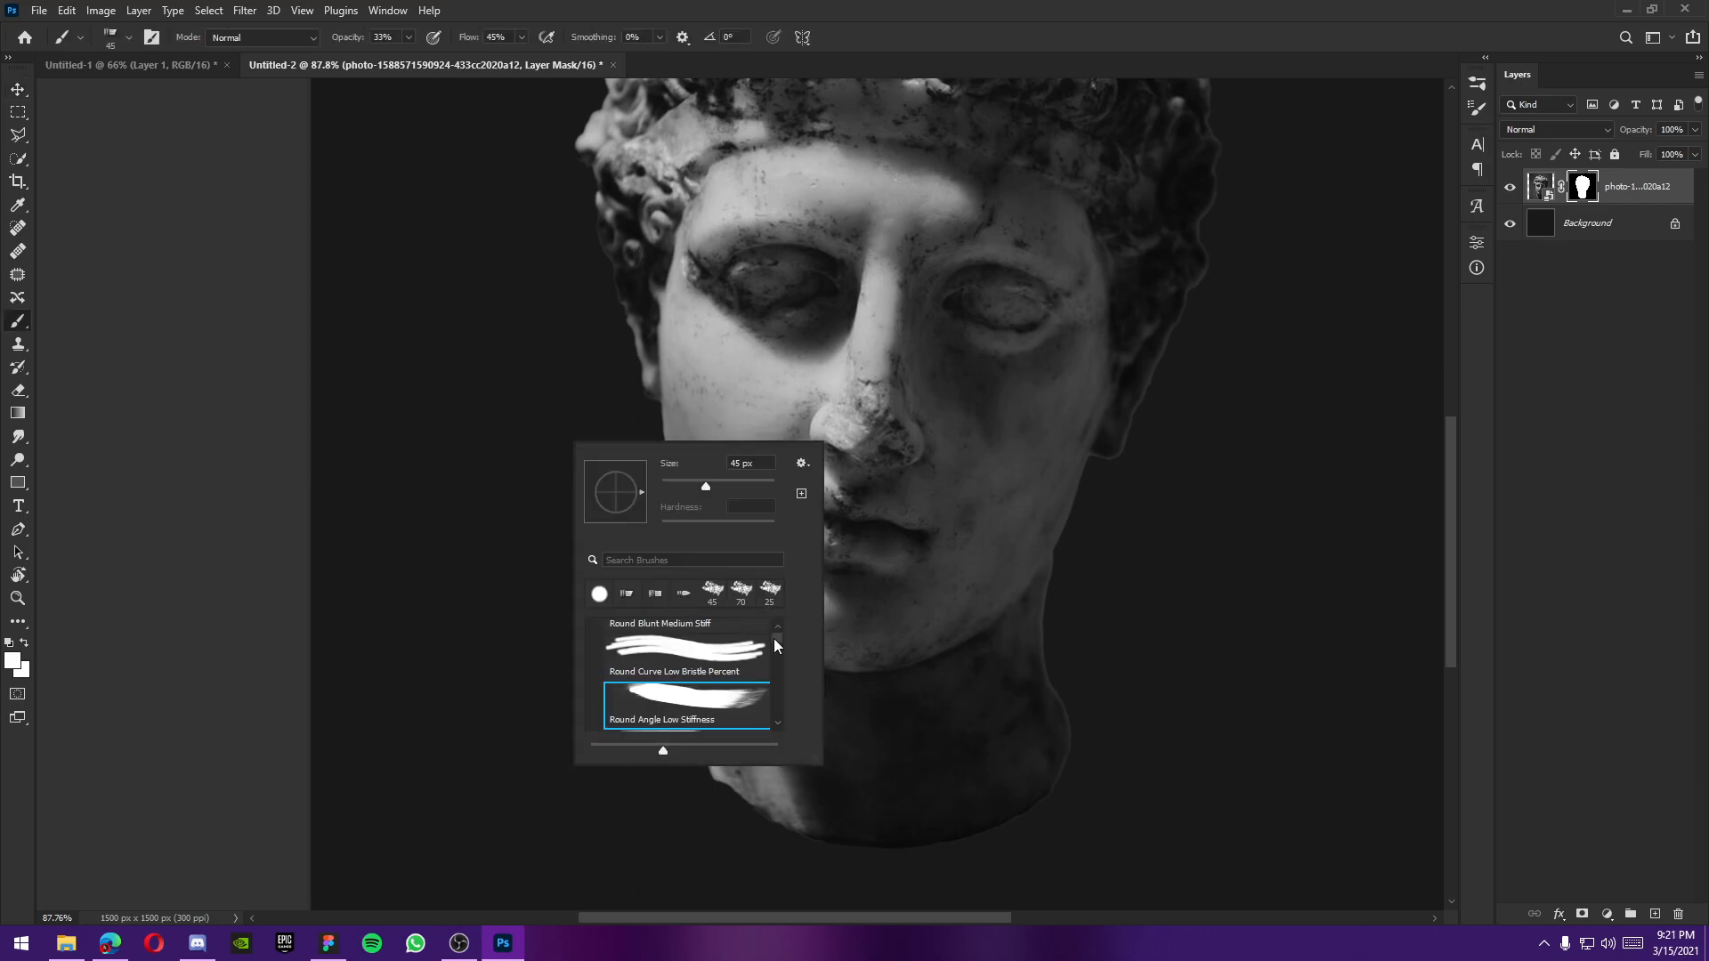
left_click_drag(776, 639, 778, 610)
left_click(594, 634)
left_click(657, 708)
left_click(456, 584)
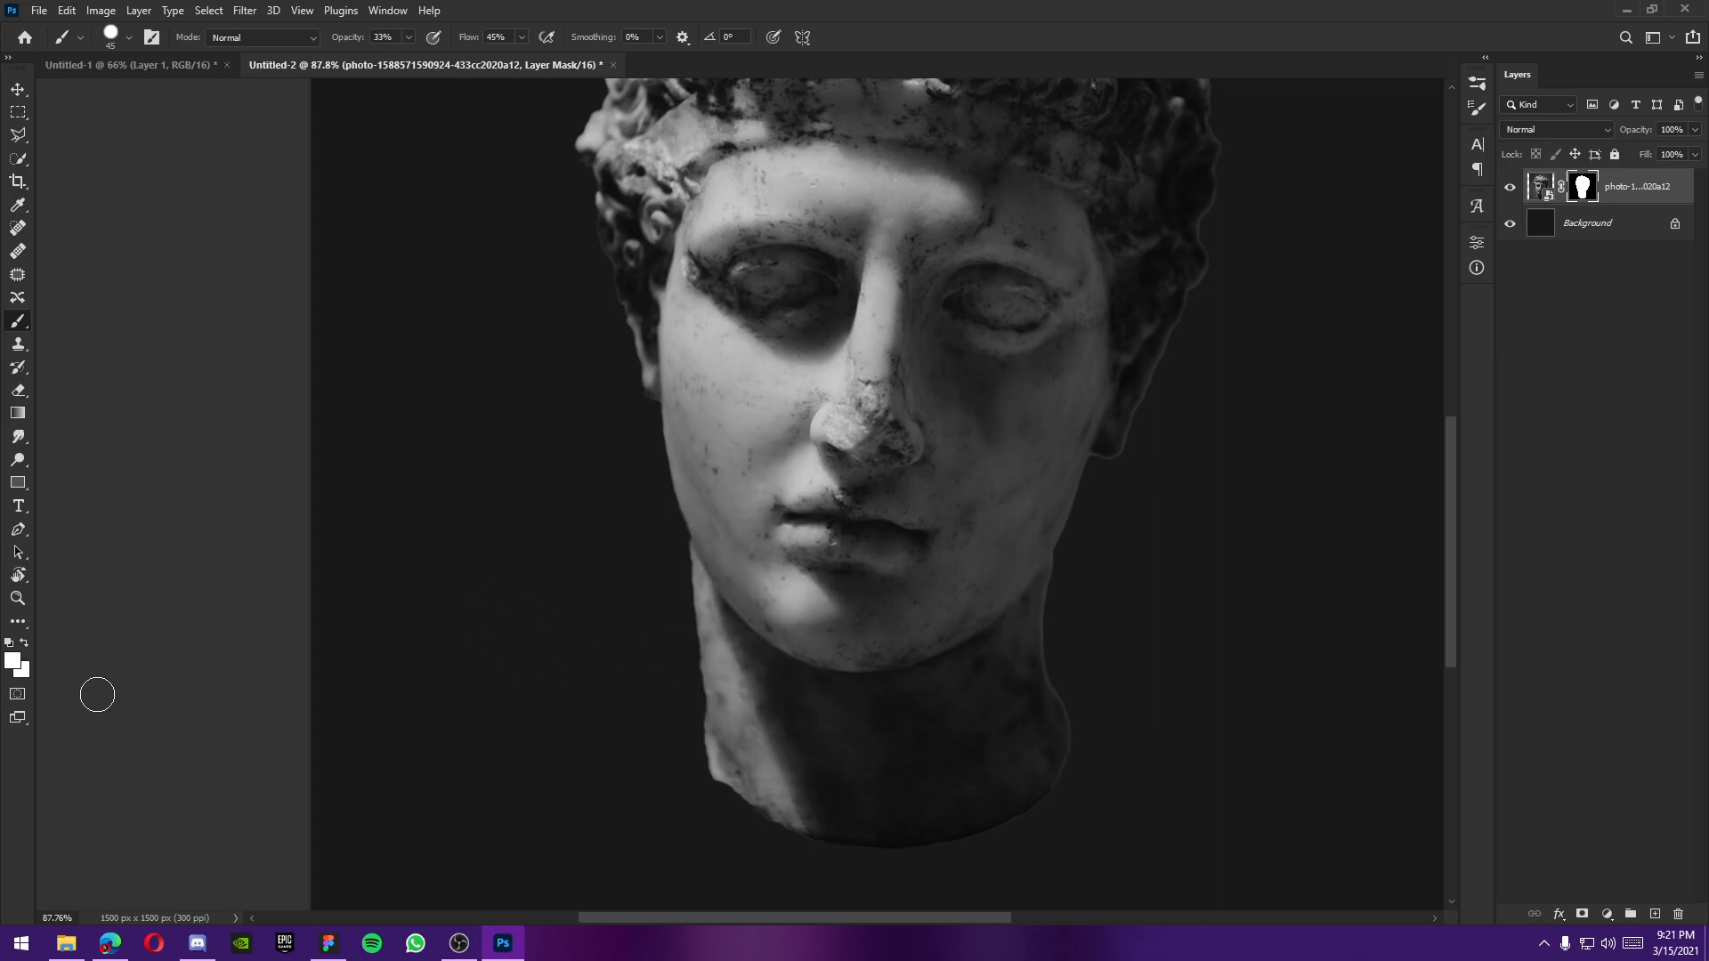
left_click(12, 660)
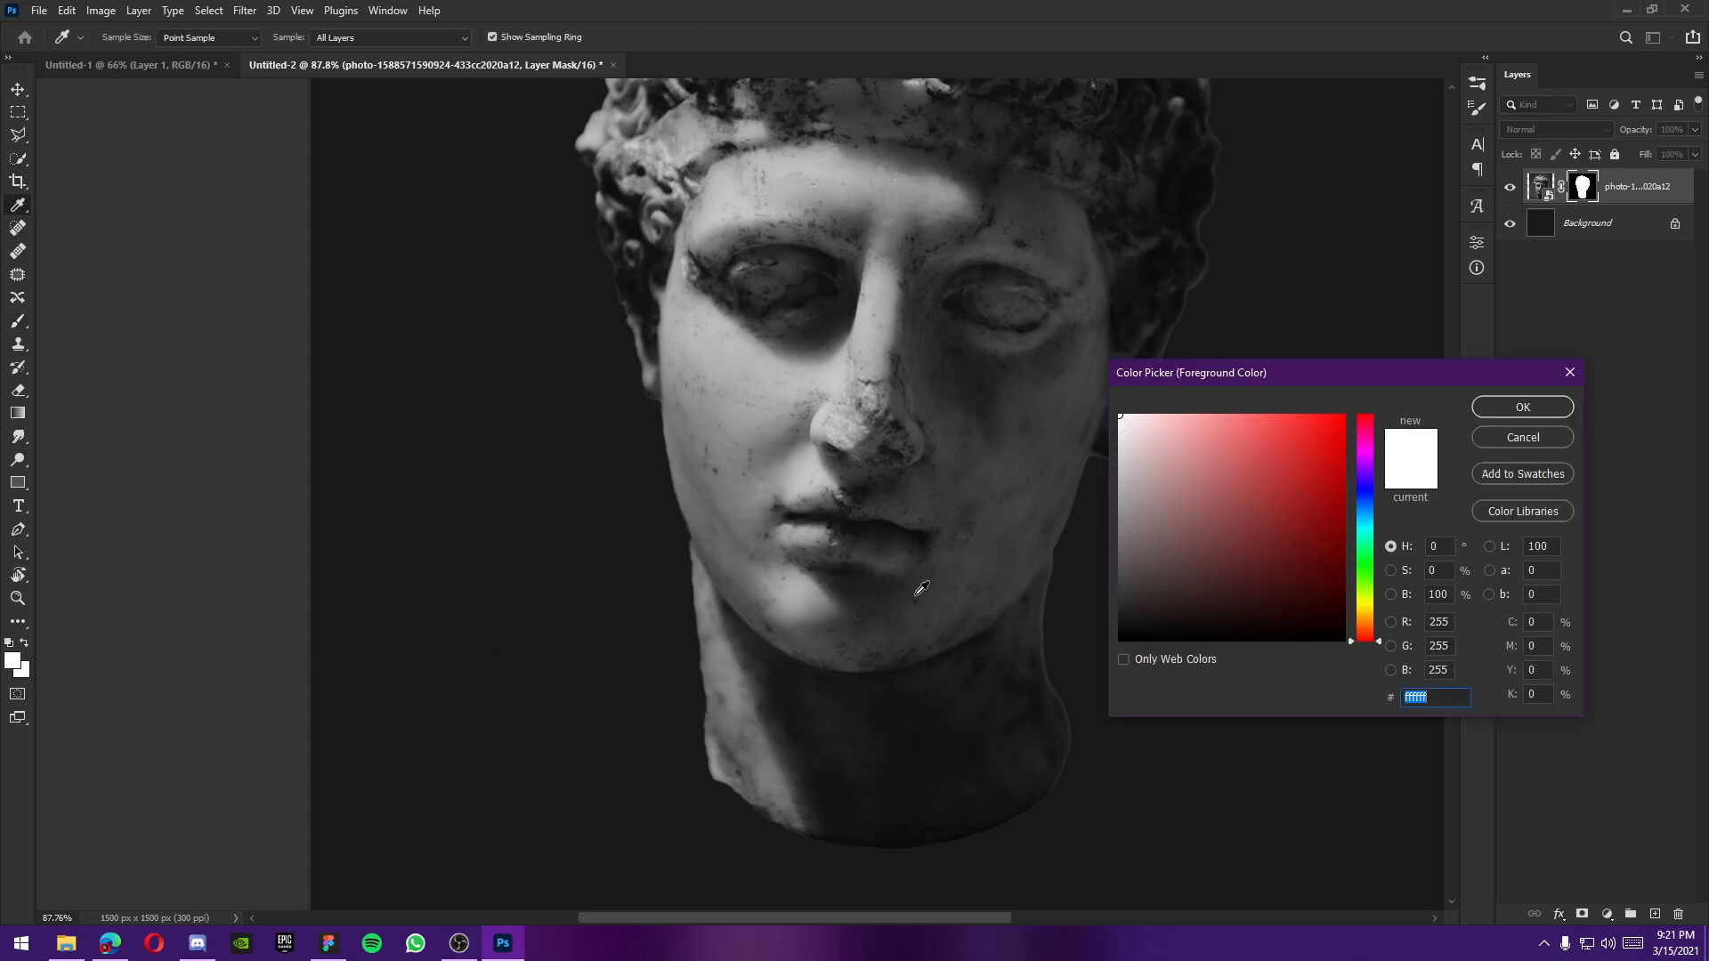
left_click(1510, 410)
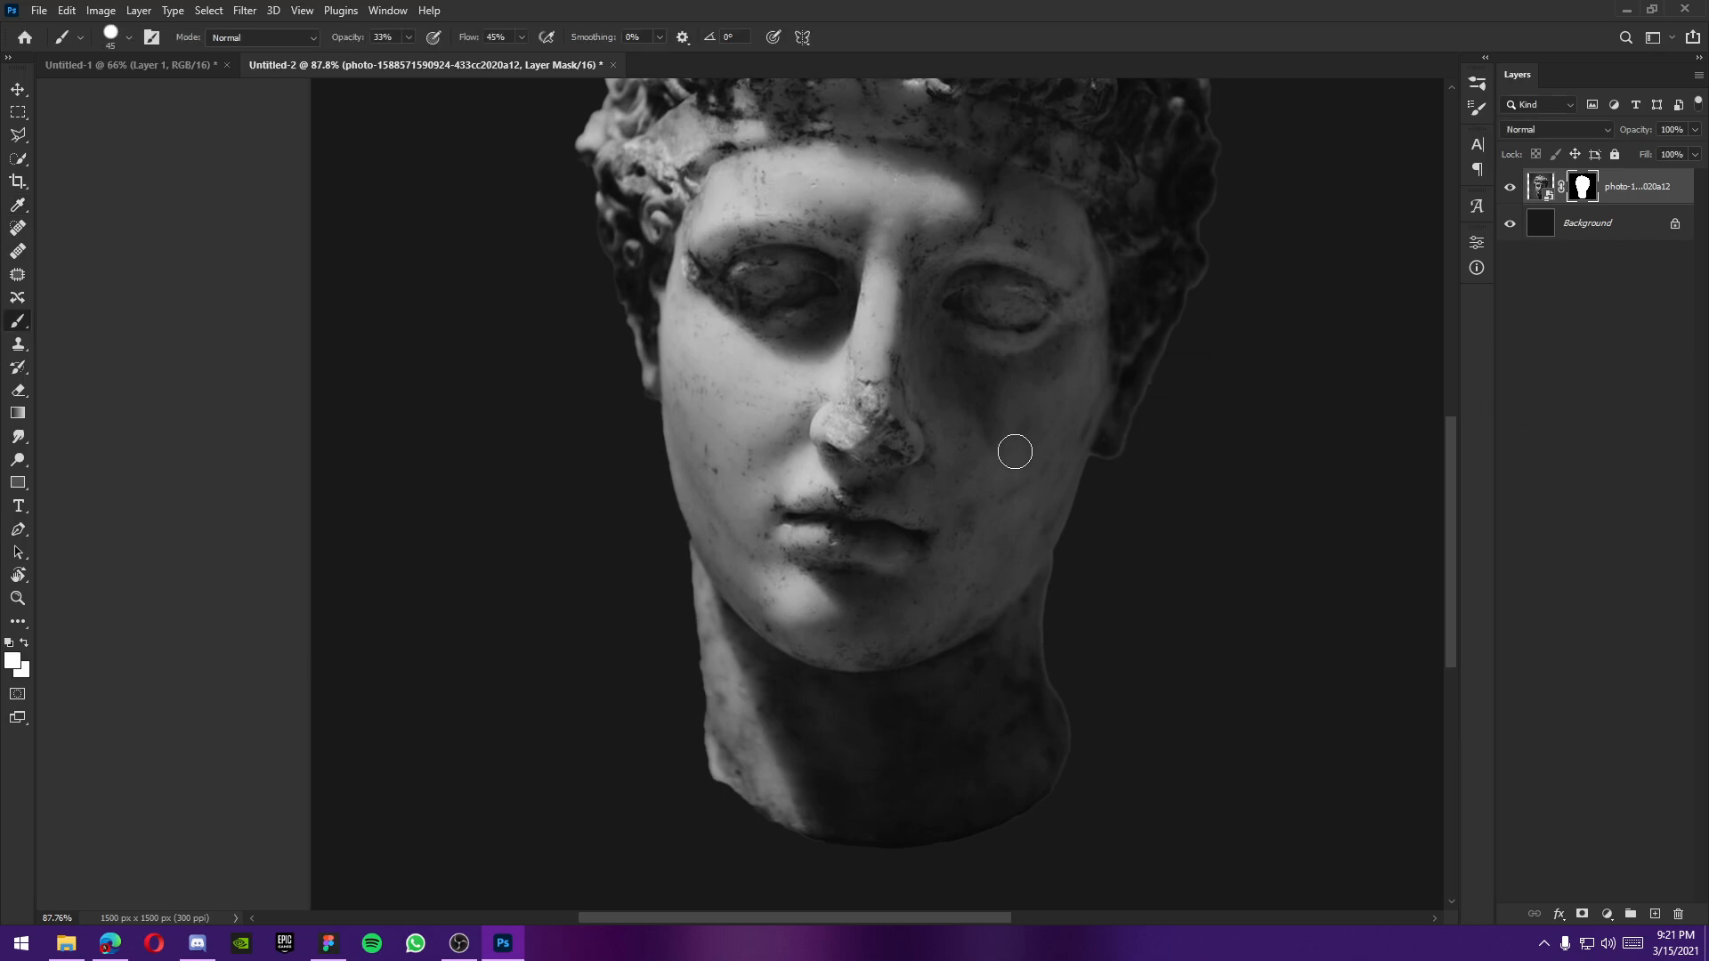
mouse_move(659, 456)
left_mouse_down()
mouse_move(411, 554)
mouse_move(446, 462)
mouse_move(622, 431)
mouse_move(496, 484)
mouse_move(577, 436)
left_mouse_up()
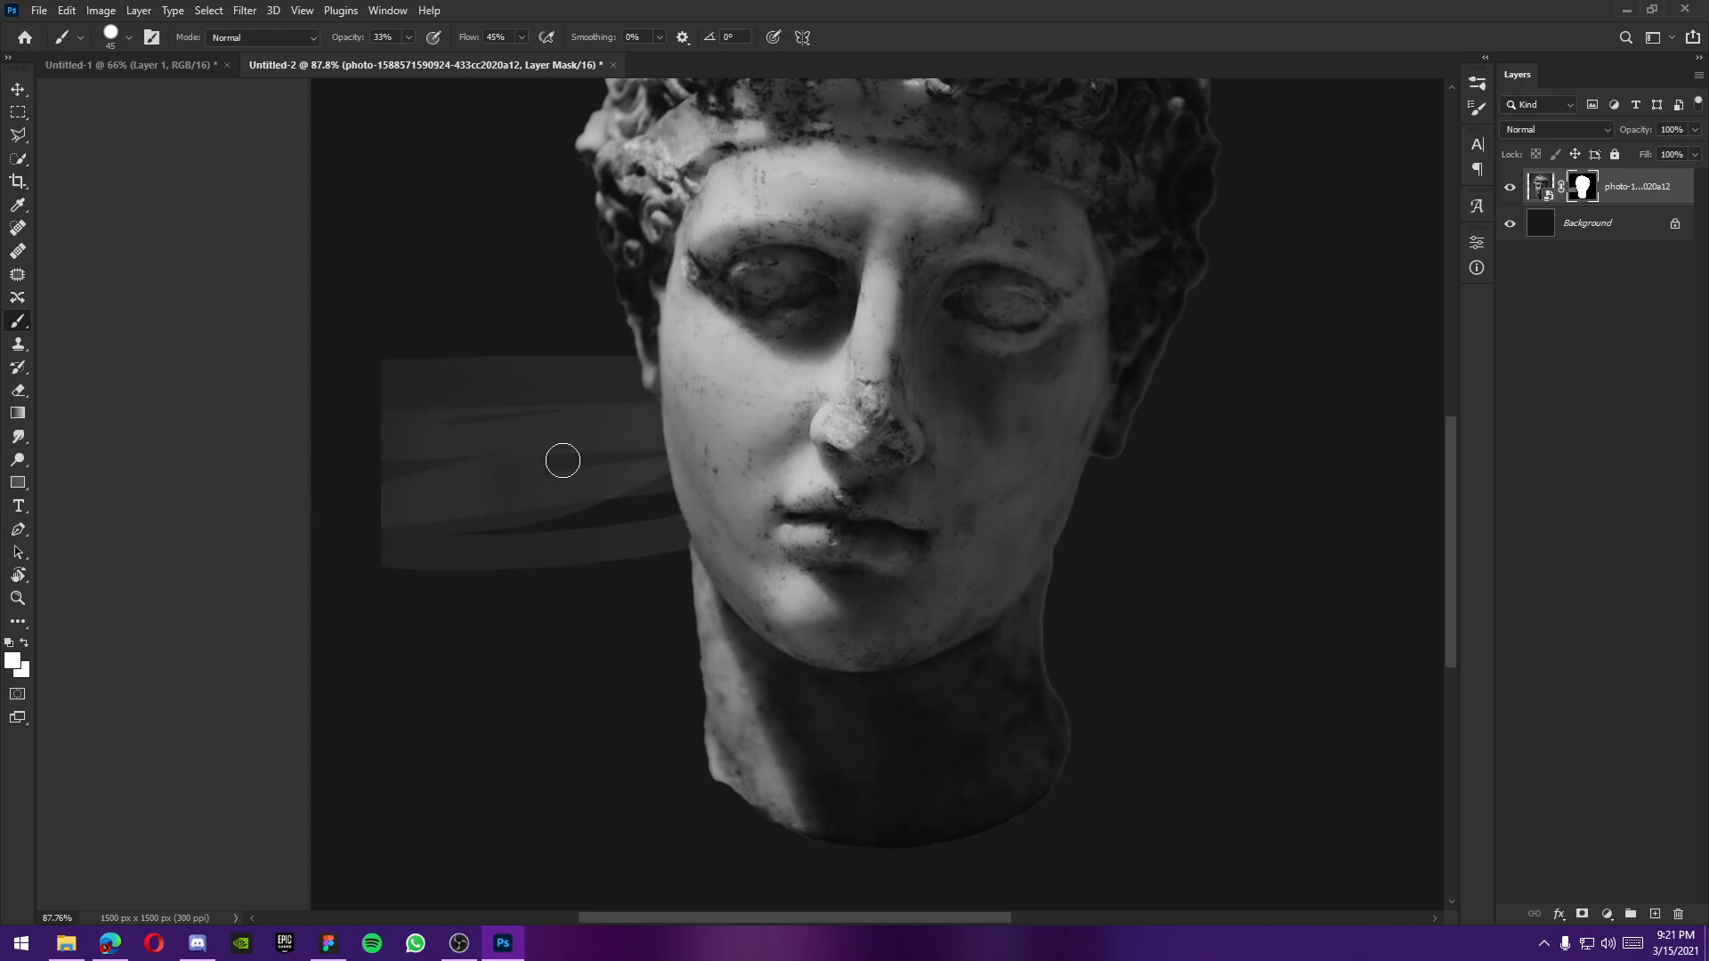
Step: Undo the faint mask strokes beside the cheek, and set the brush opacity and flow to 100%
key("ctrl+z")
key("ctrl+z")
key("ctrl+z")
key("ctrl+z")
left_click(413, 36)
left_click_drag(429, 61, 470, 60)
left_click(523, 36)
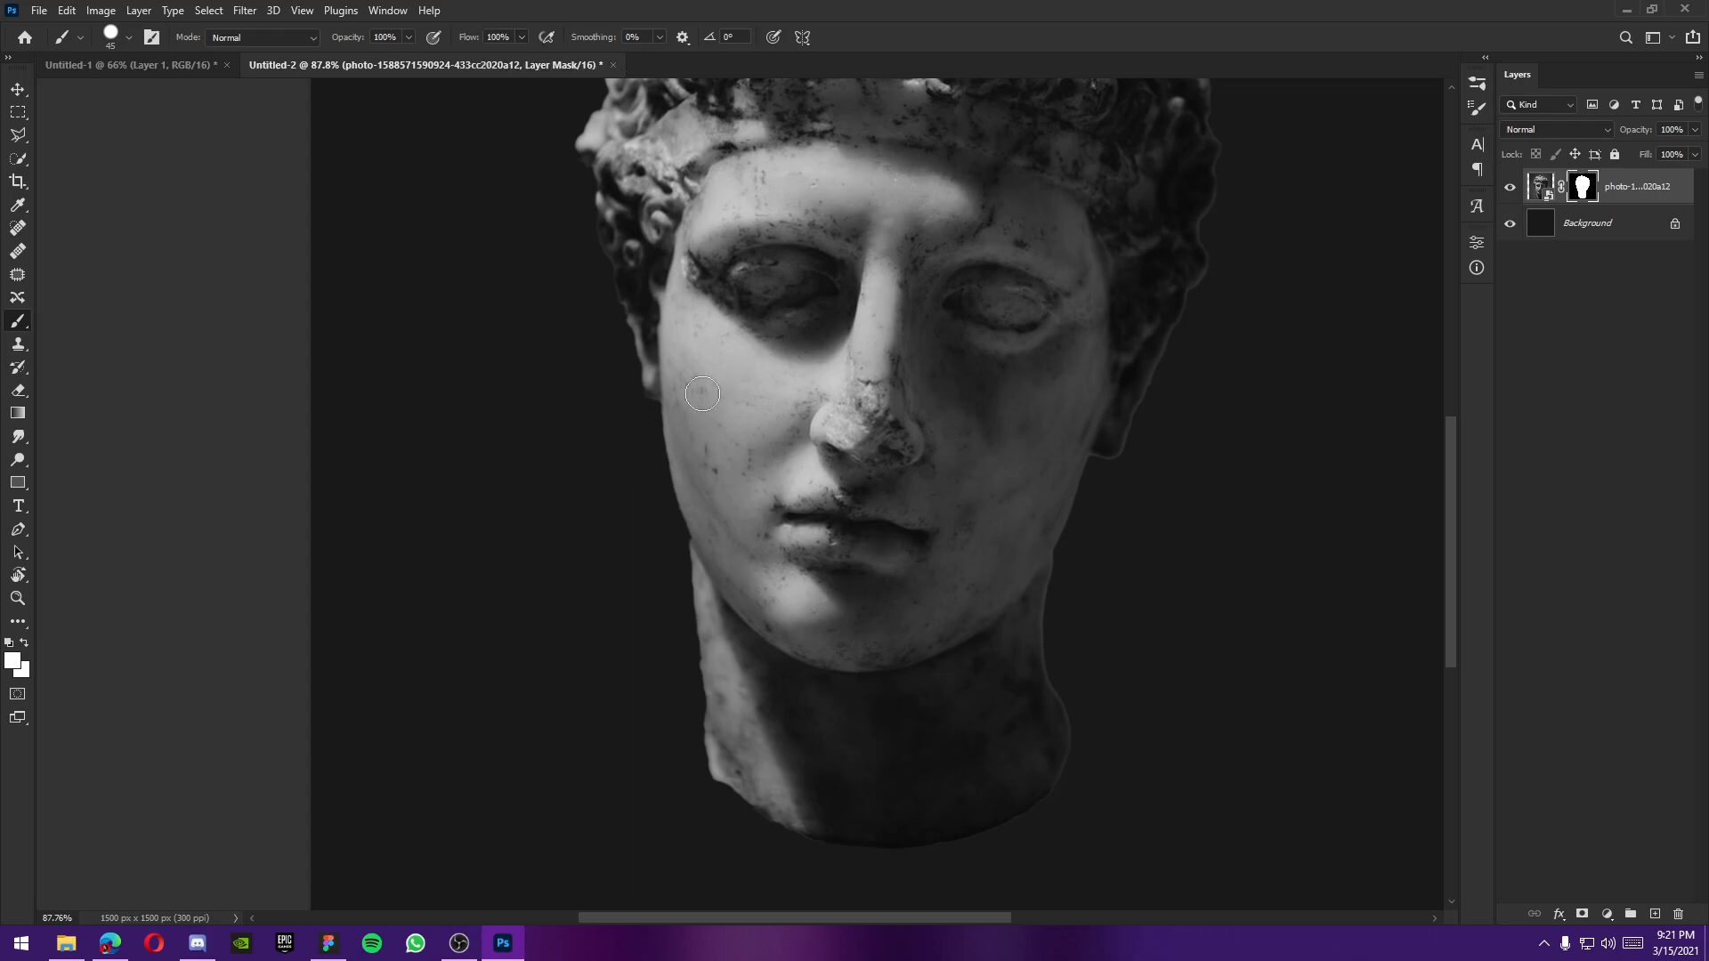
Step: Paint white at full opacity on the statue's layer mask to reveal the photo's background on both sides of the face, and undo the strokes
key("ctrl+shift+z")
key("ctrl+shift+z")
key("ctrl+shift+z")
key("ctrl+shift+z")
key("ctrl+shift+z")
key("ctrl+shift+z")
key("ctrl+shift+z")
key("ctrl+shift+z")
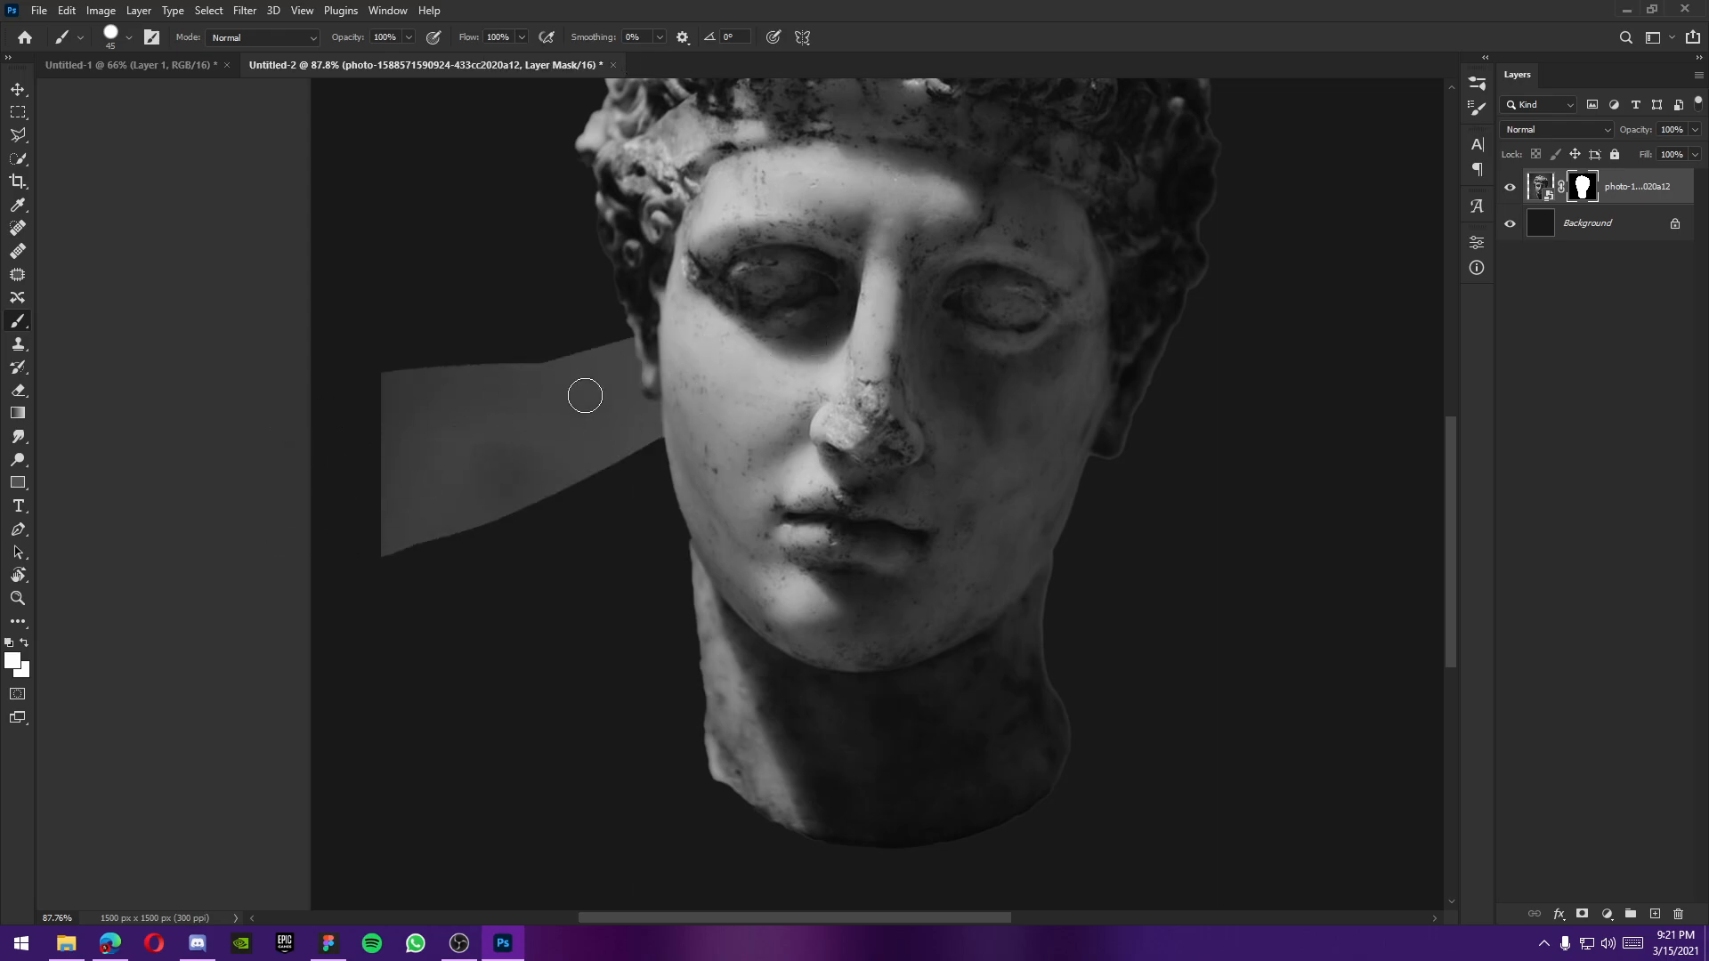
key("ctrl+shift+z")
key("ctrl+shift+z")
key("ctrl+shift+z")
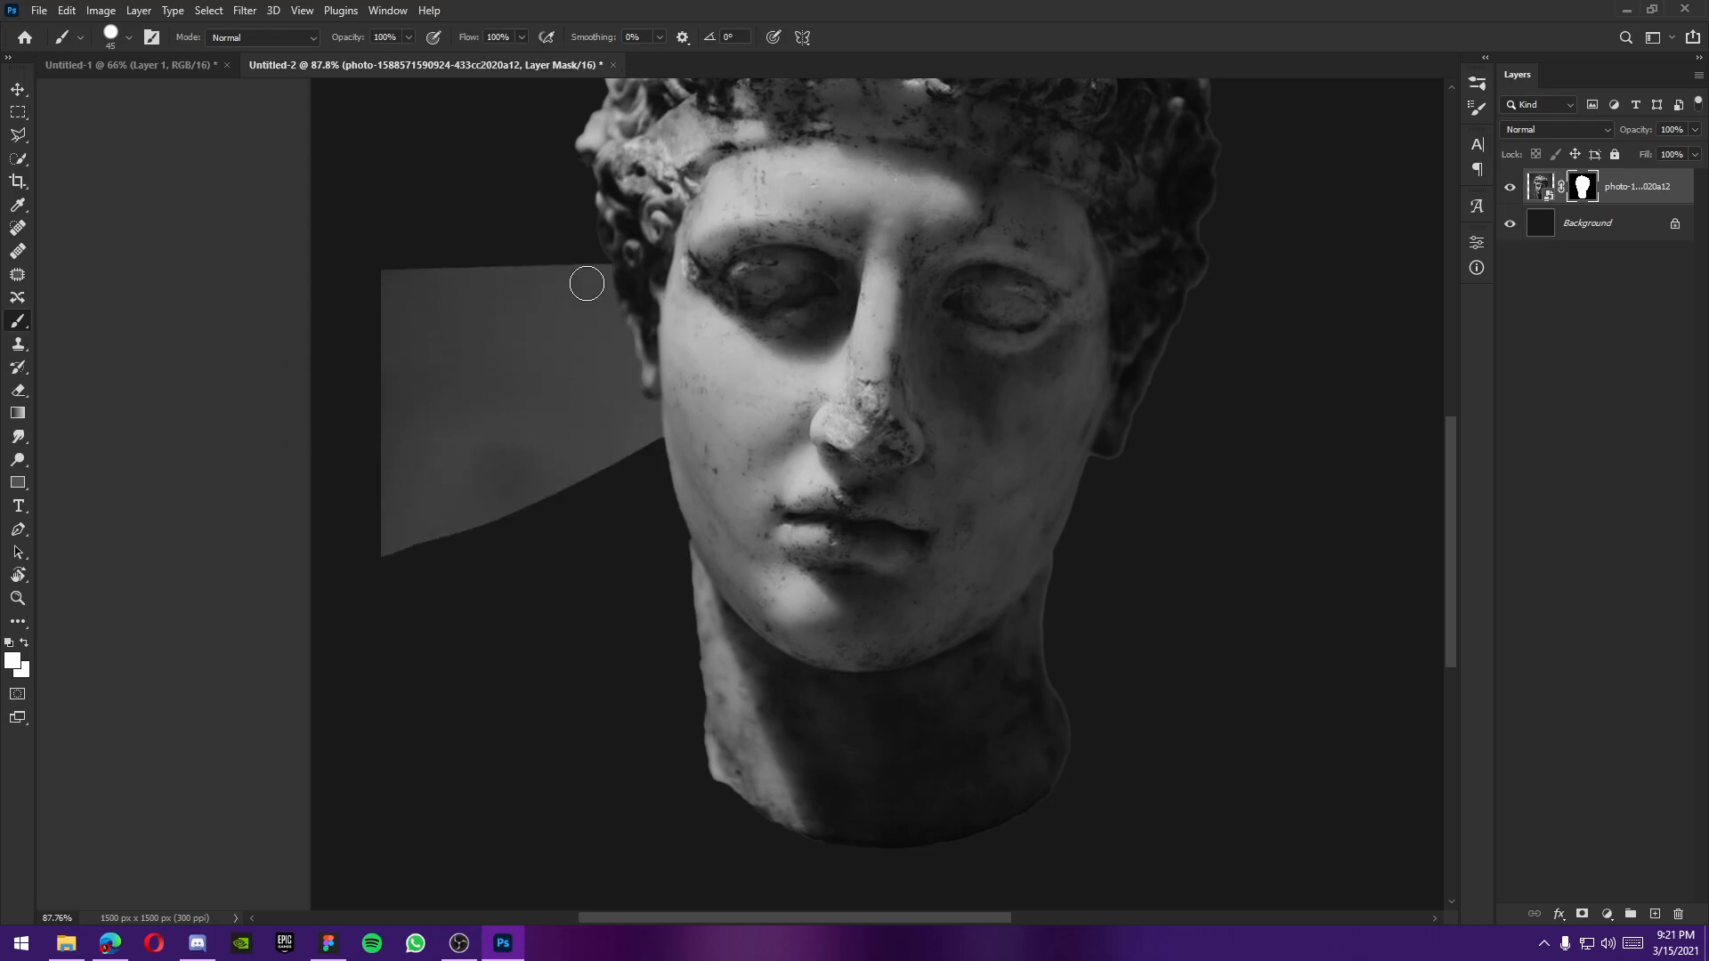
scroll(587, 347, "up", 2)
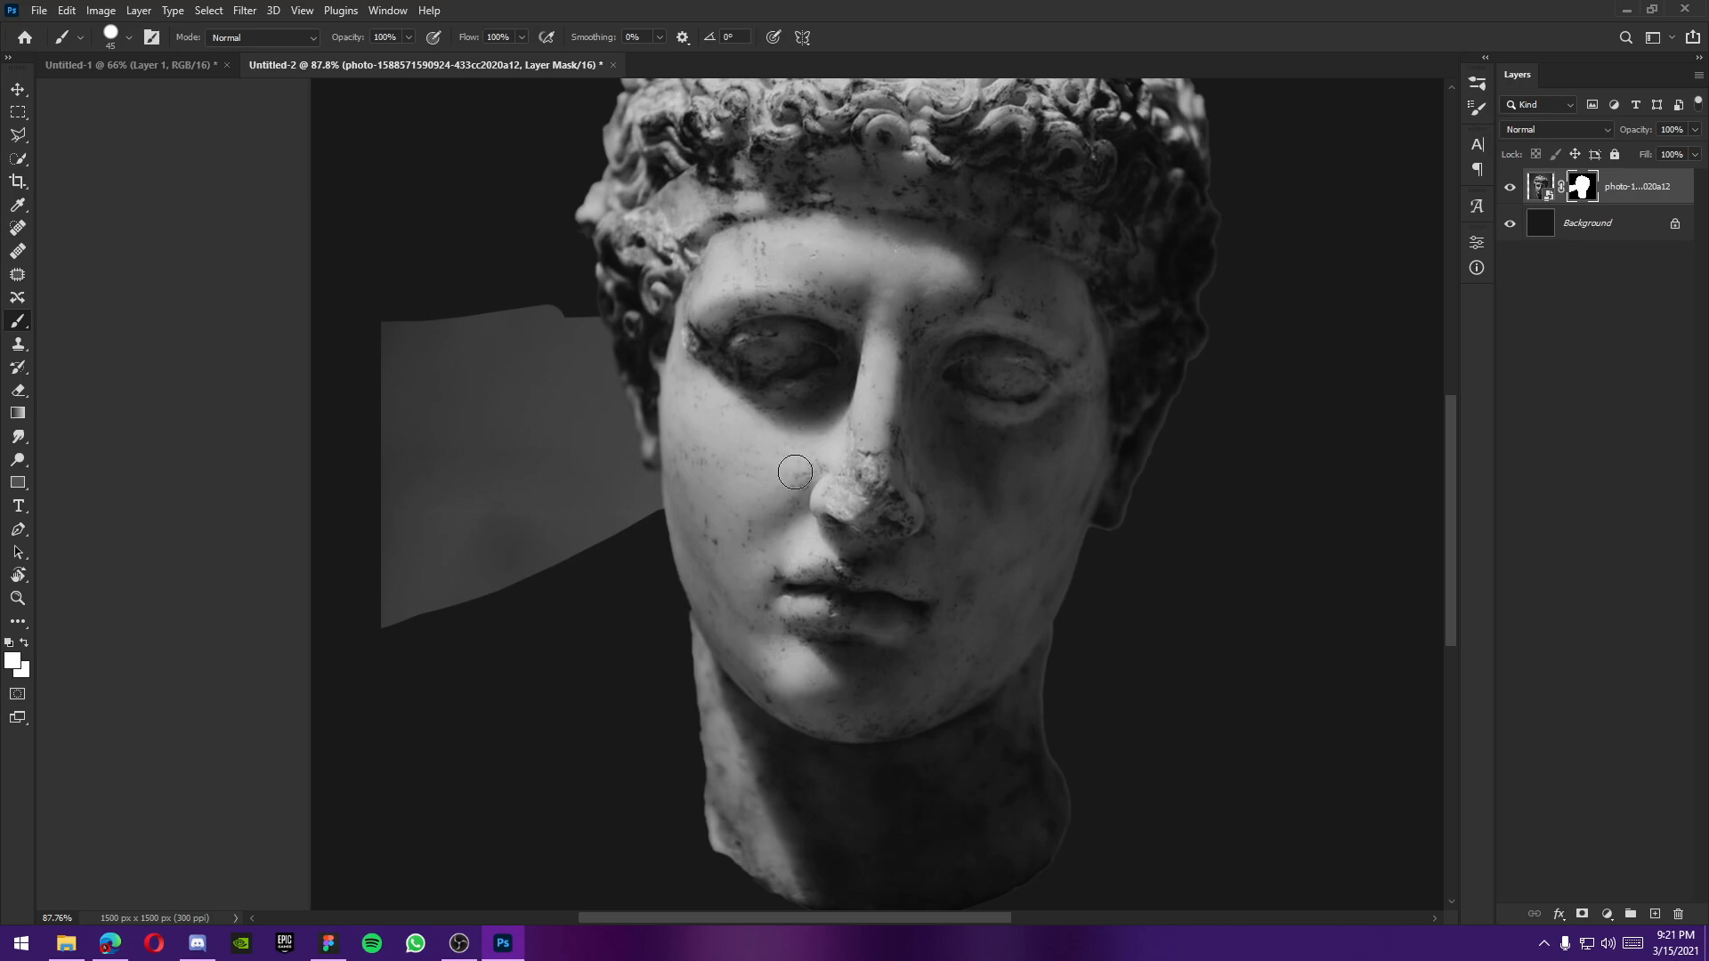
mouse_move(681, 543)
left_mouse_down()
mouse_move(1195, 623)
mouse_move(915, 524)
mouse_move(1151, 568)
mouse_move(1155, 603)
left_mouse_up()
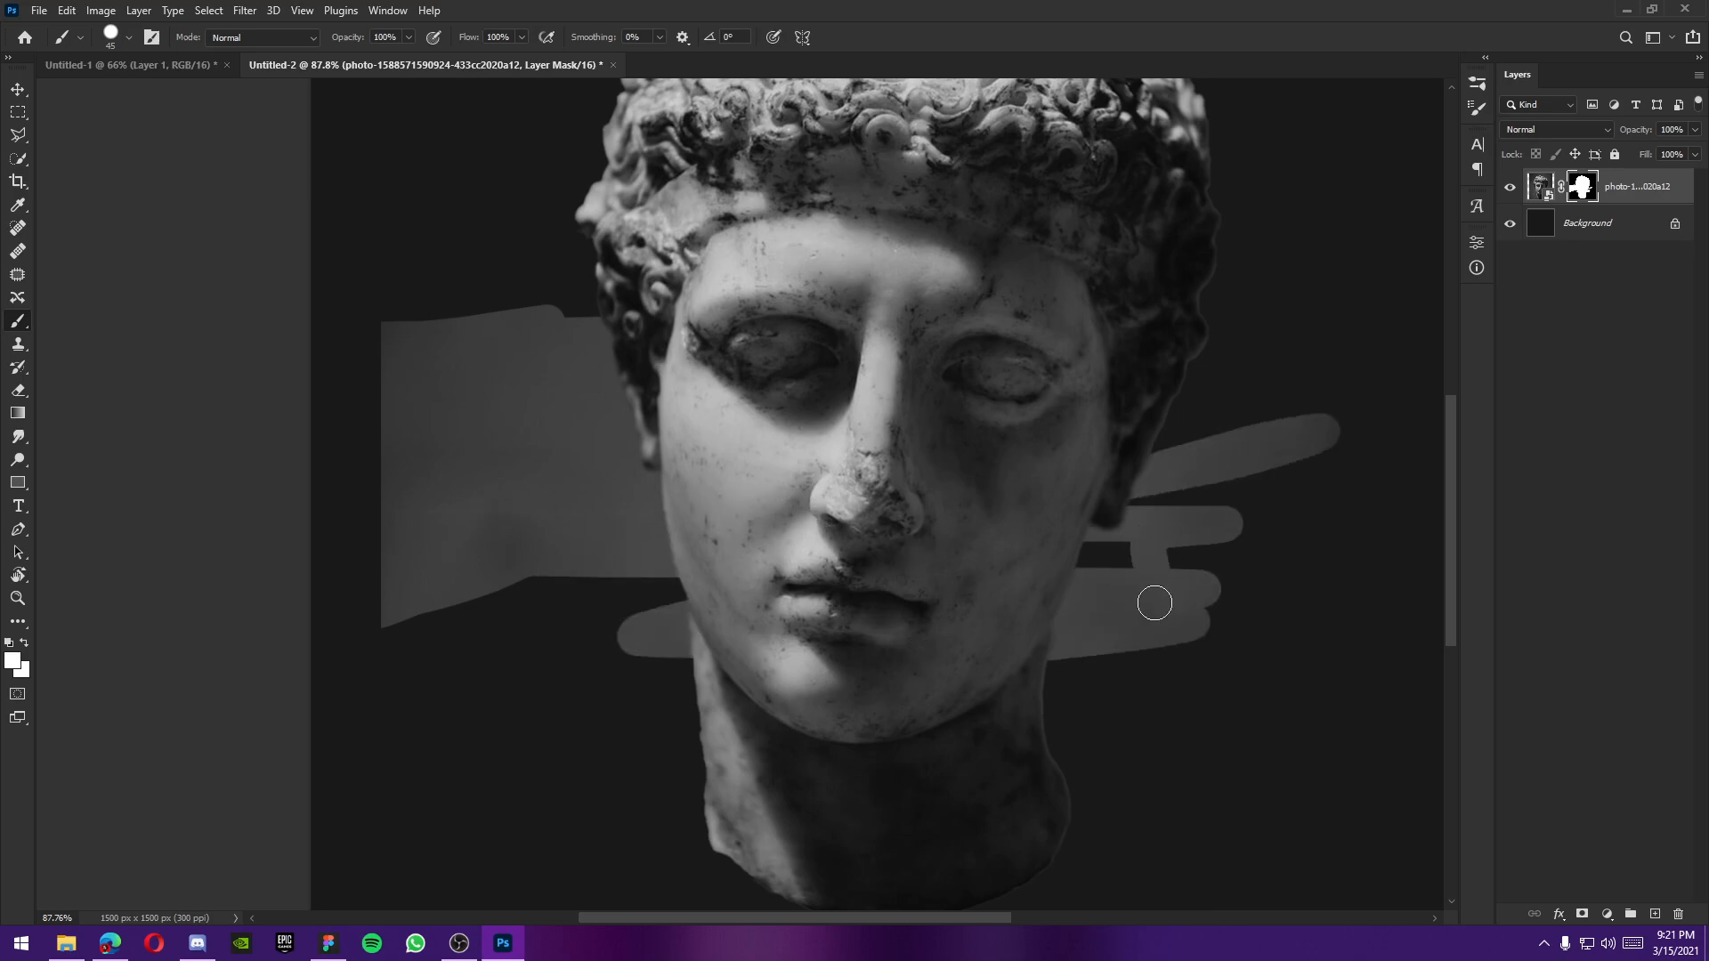
key("ctrl+z")
key("ctrl+z")
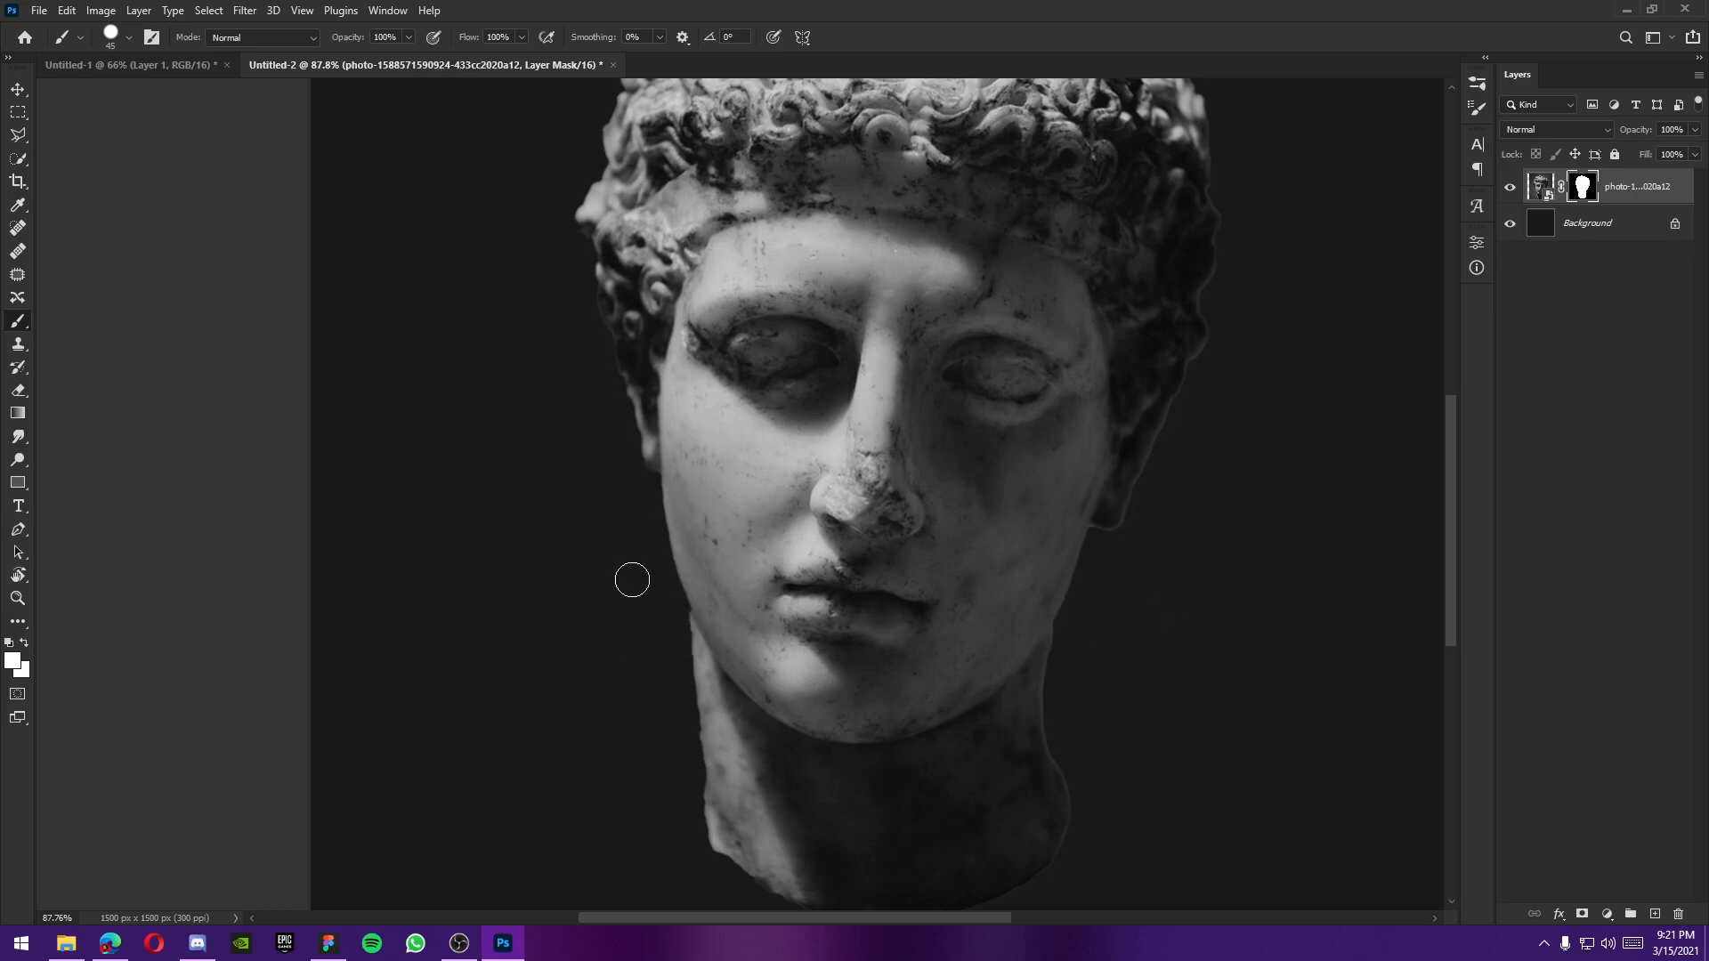
Step: Set the foreground color to black and paint loose strokes on the layer mask to hide parts of the face
left_click(12, 662)
left_click(1087, 679)
left_click(1494, 412)
key("b")
mouse_move(677, 445)
left_mouse_down()
mouse_move(1206, 443)
mouse_move(1129, 485)
left_mouse_up()
left_click_drag(1059, 539, 1045, 646)
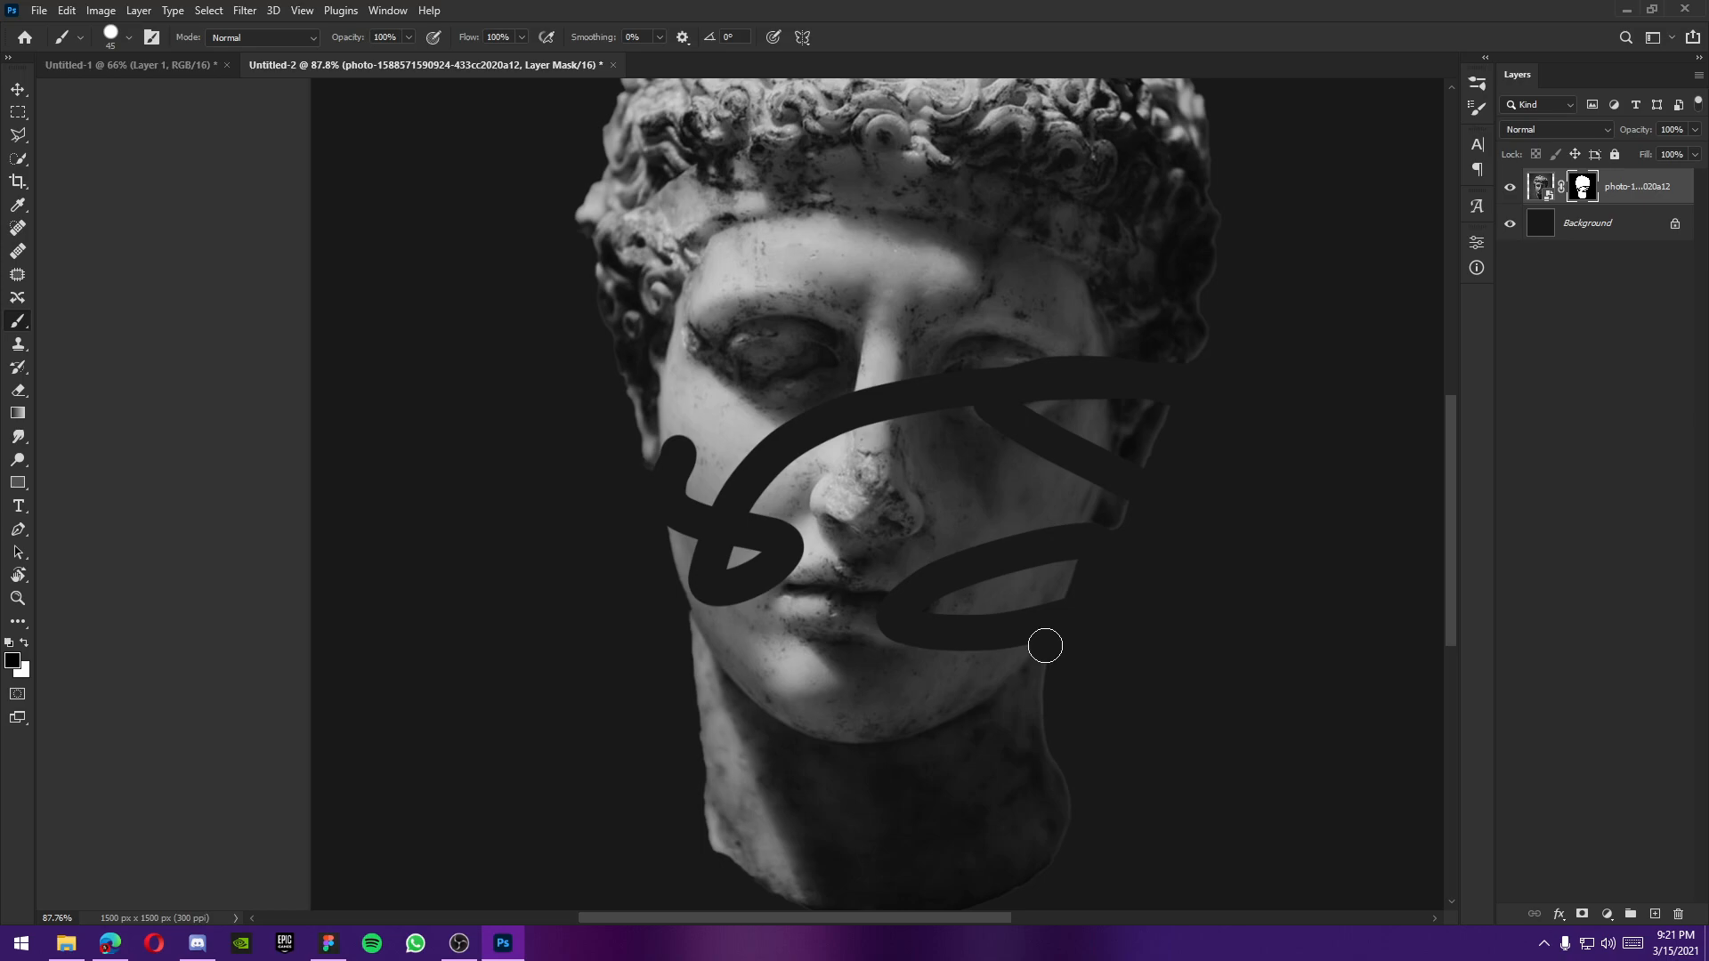
Step: Unlink the layer mask from the statue photo and try moving the photo independently of its mask
left_click(18, 90)
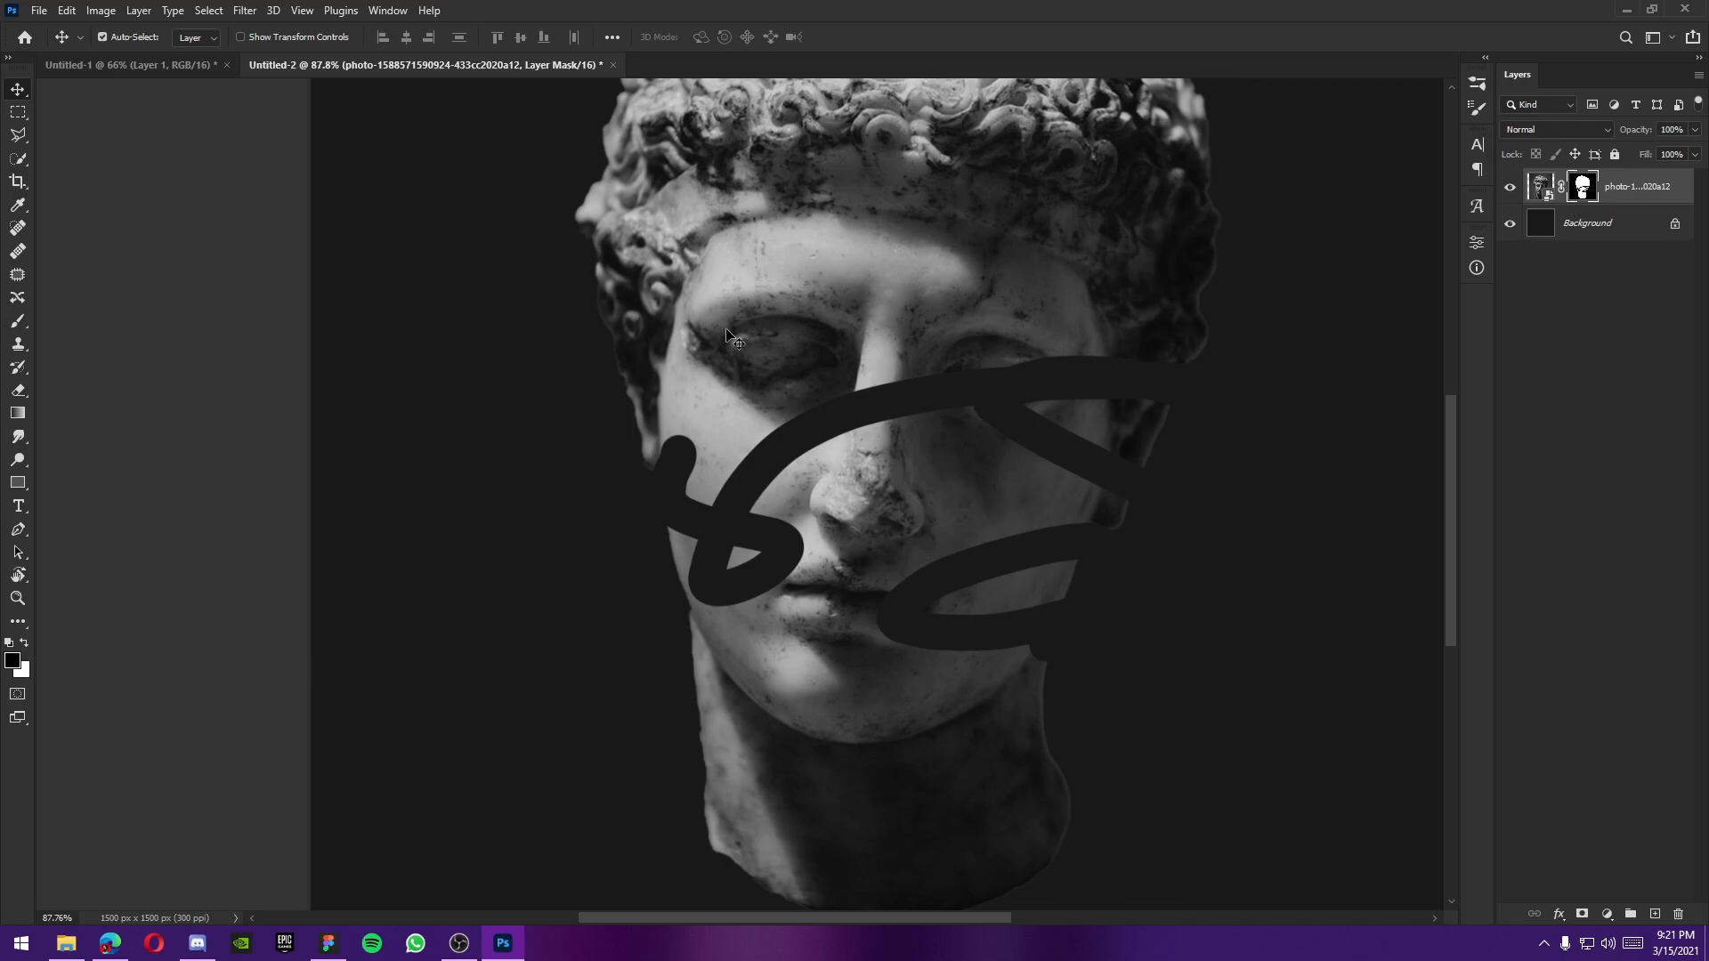
key("ctrl+0")
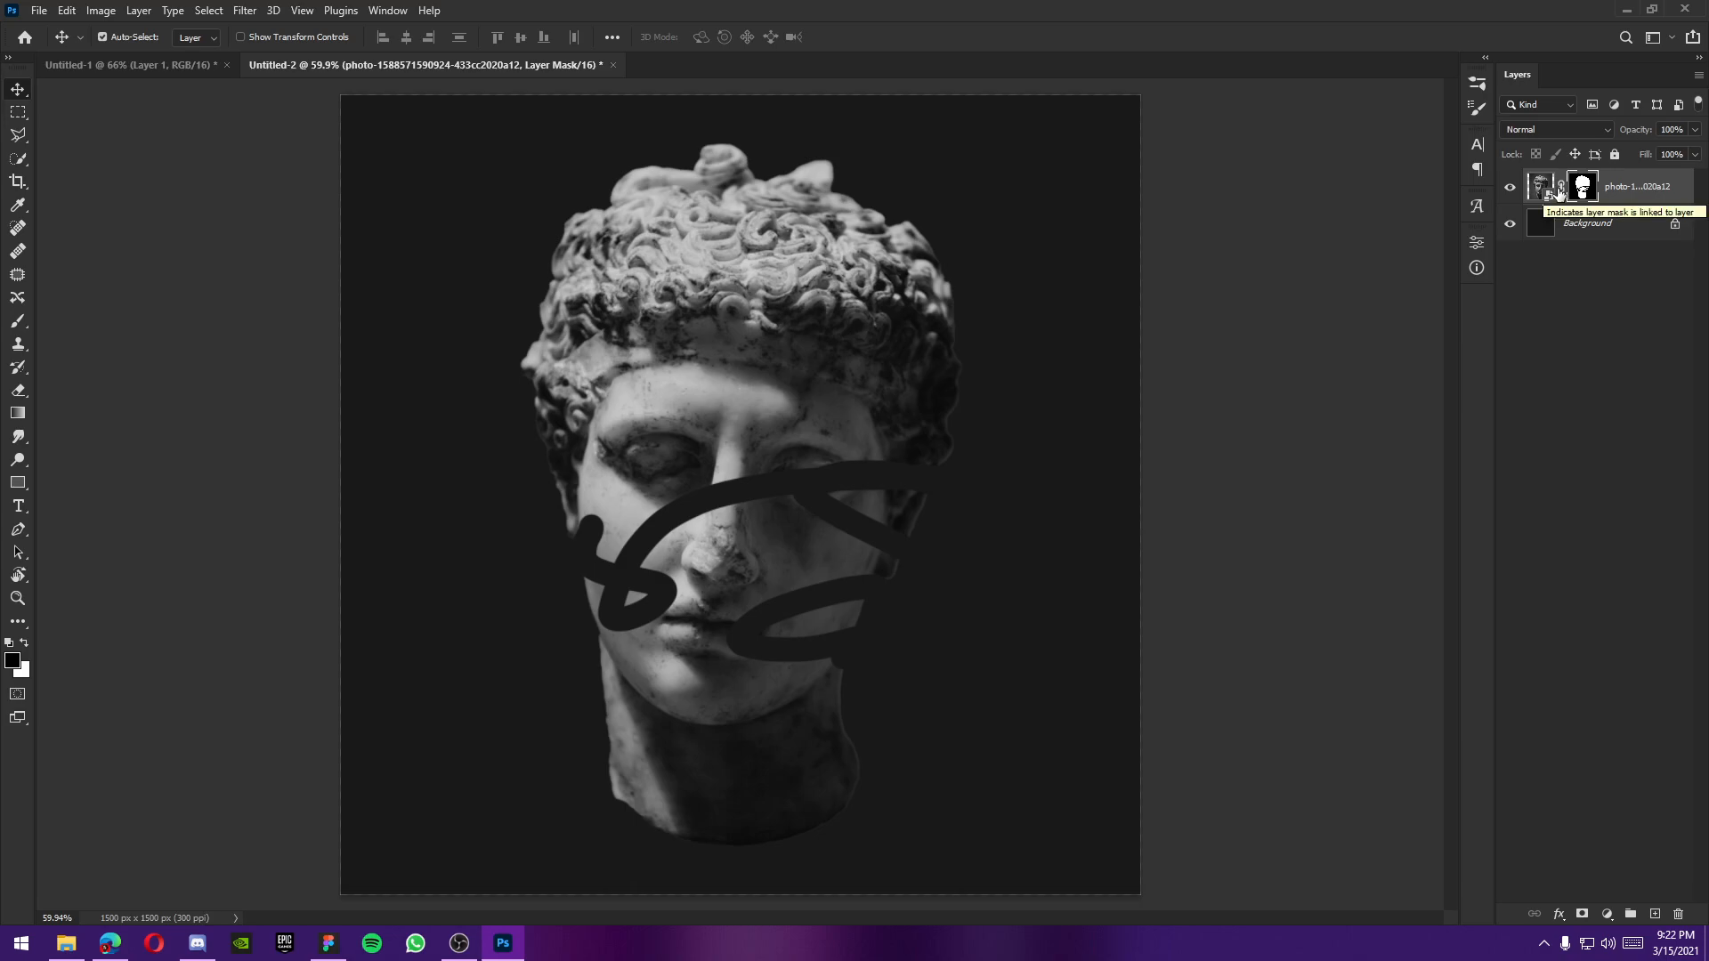
left_click(1558, 190)
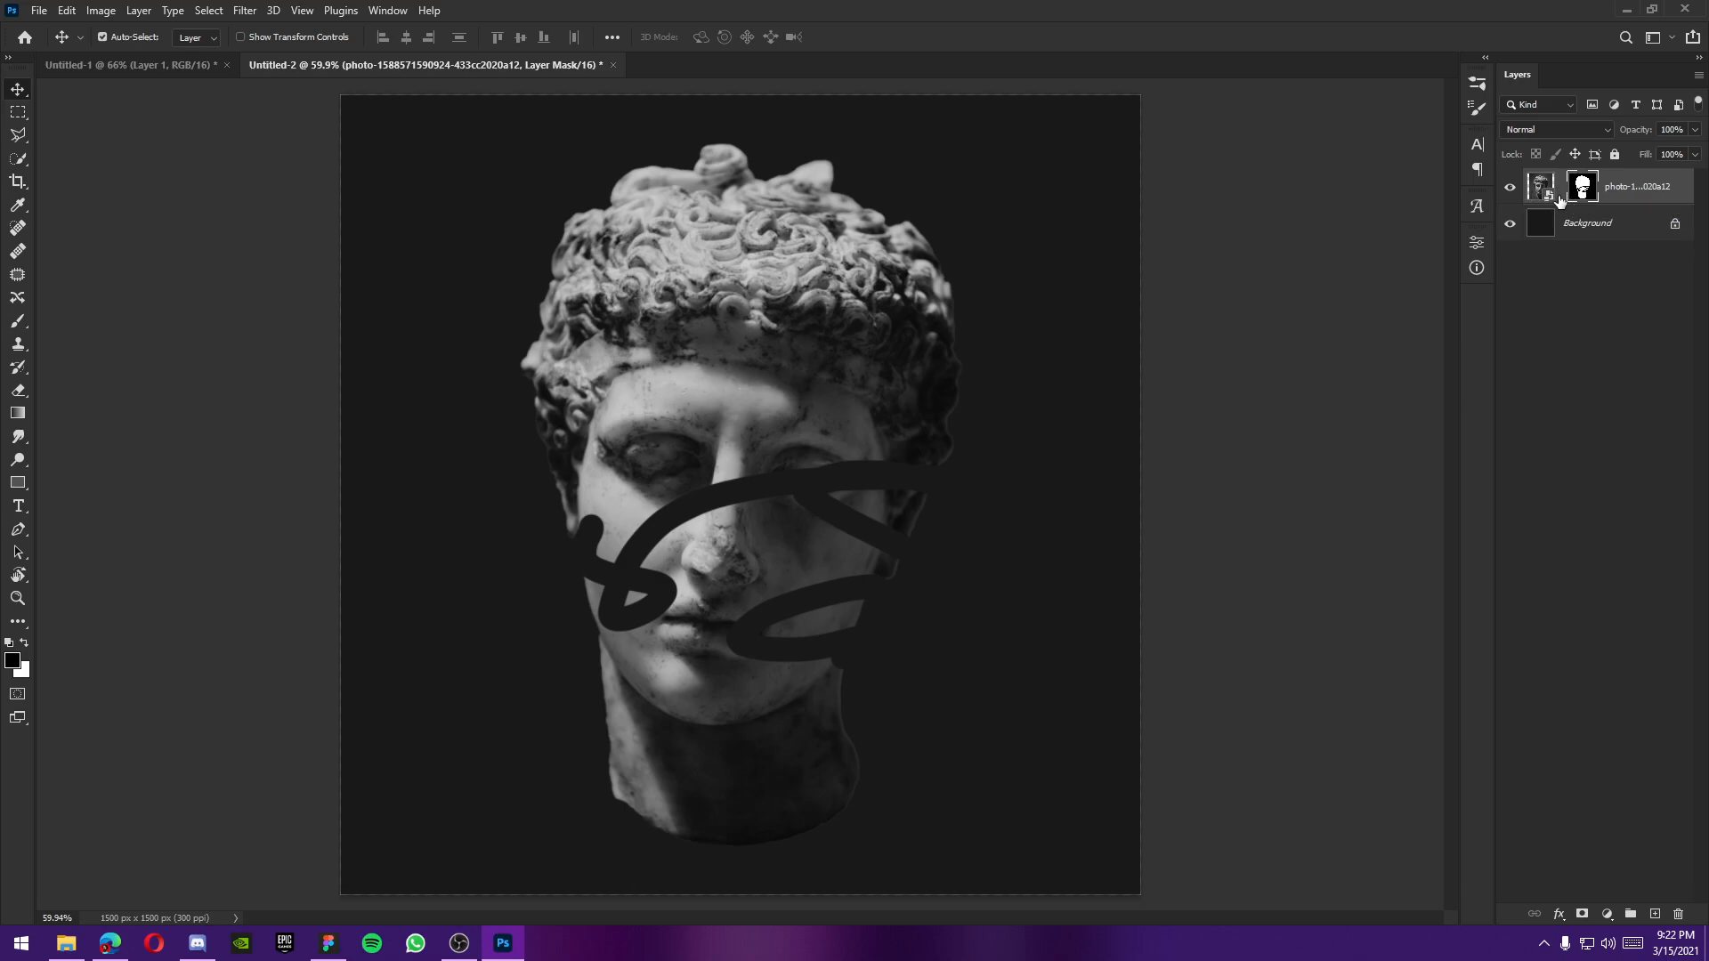
left_click(1540, 187)
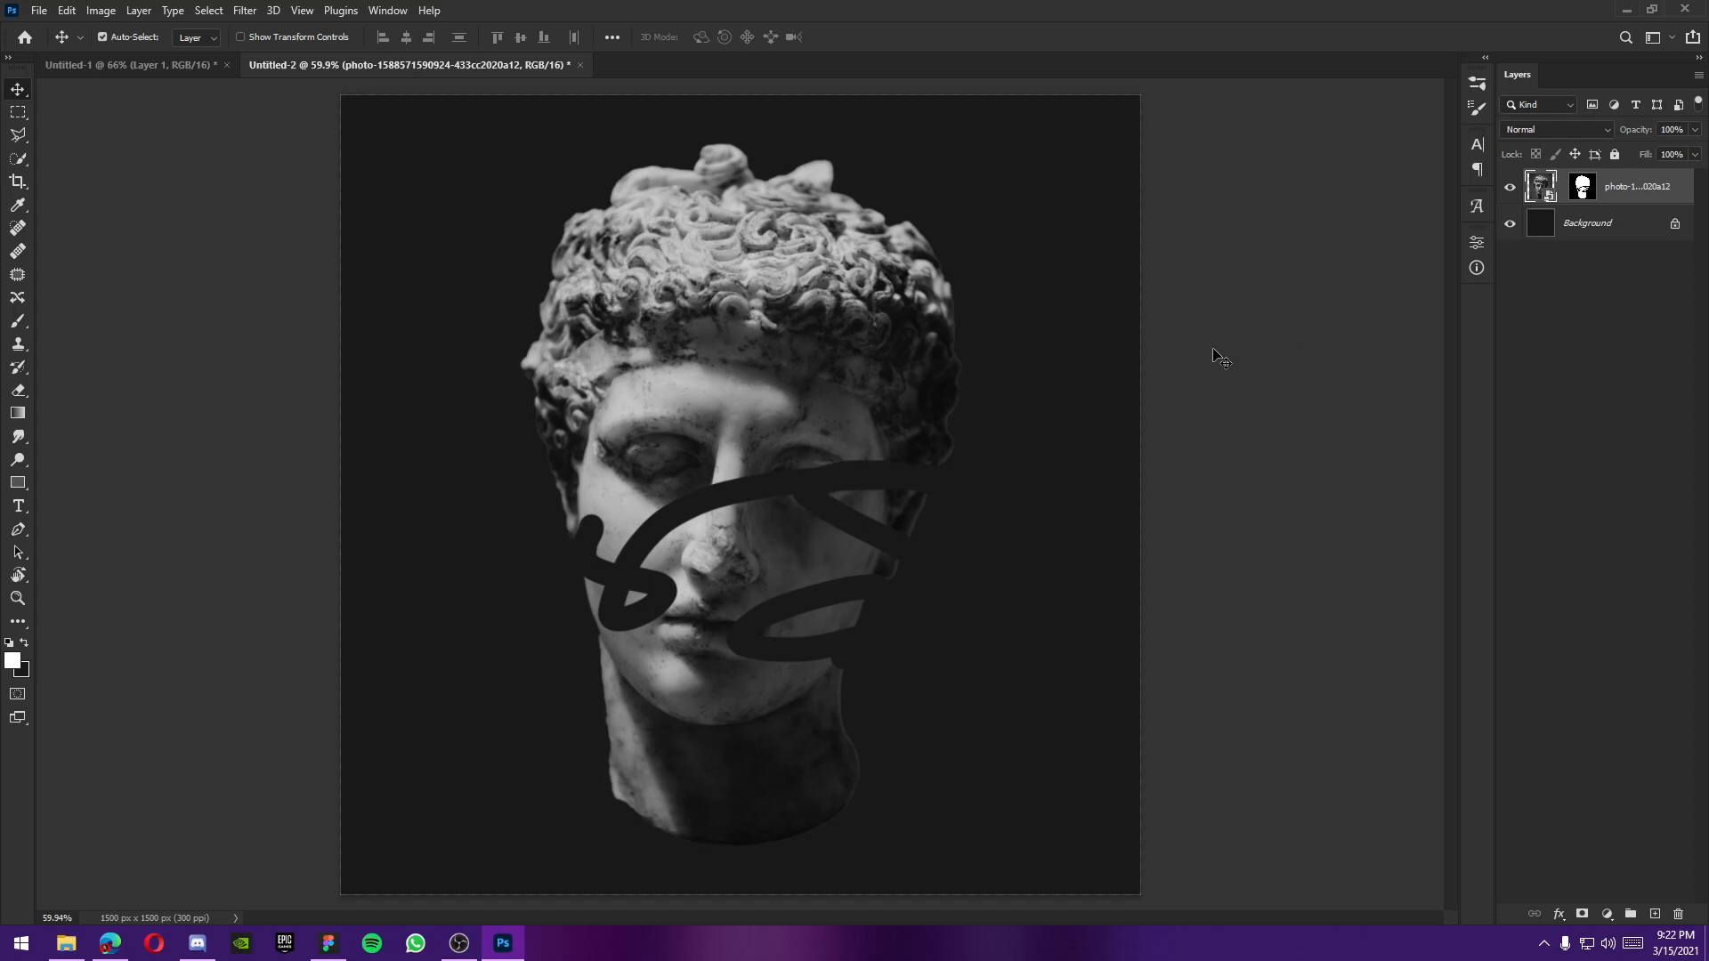
key("ctrl+t")
left_click_drag(891, 454, 960, 408)
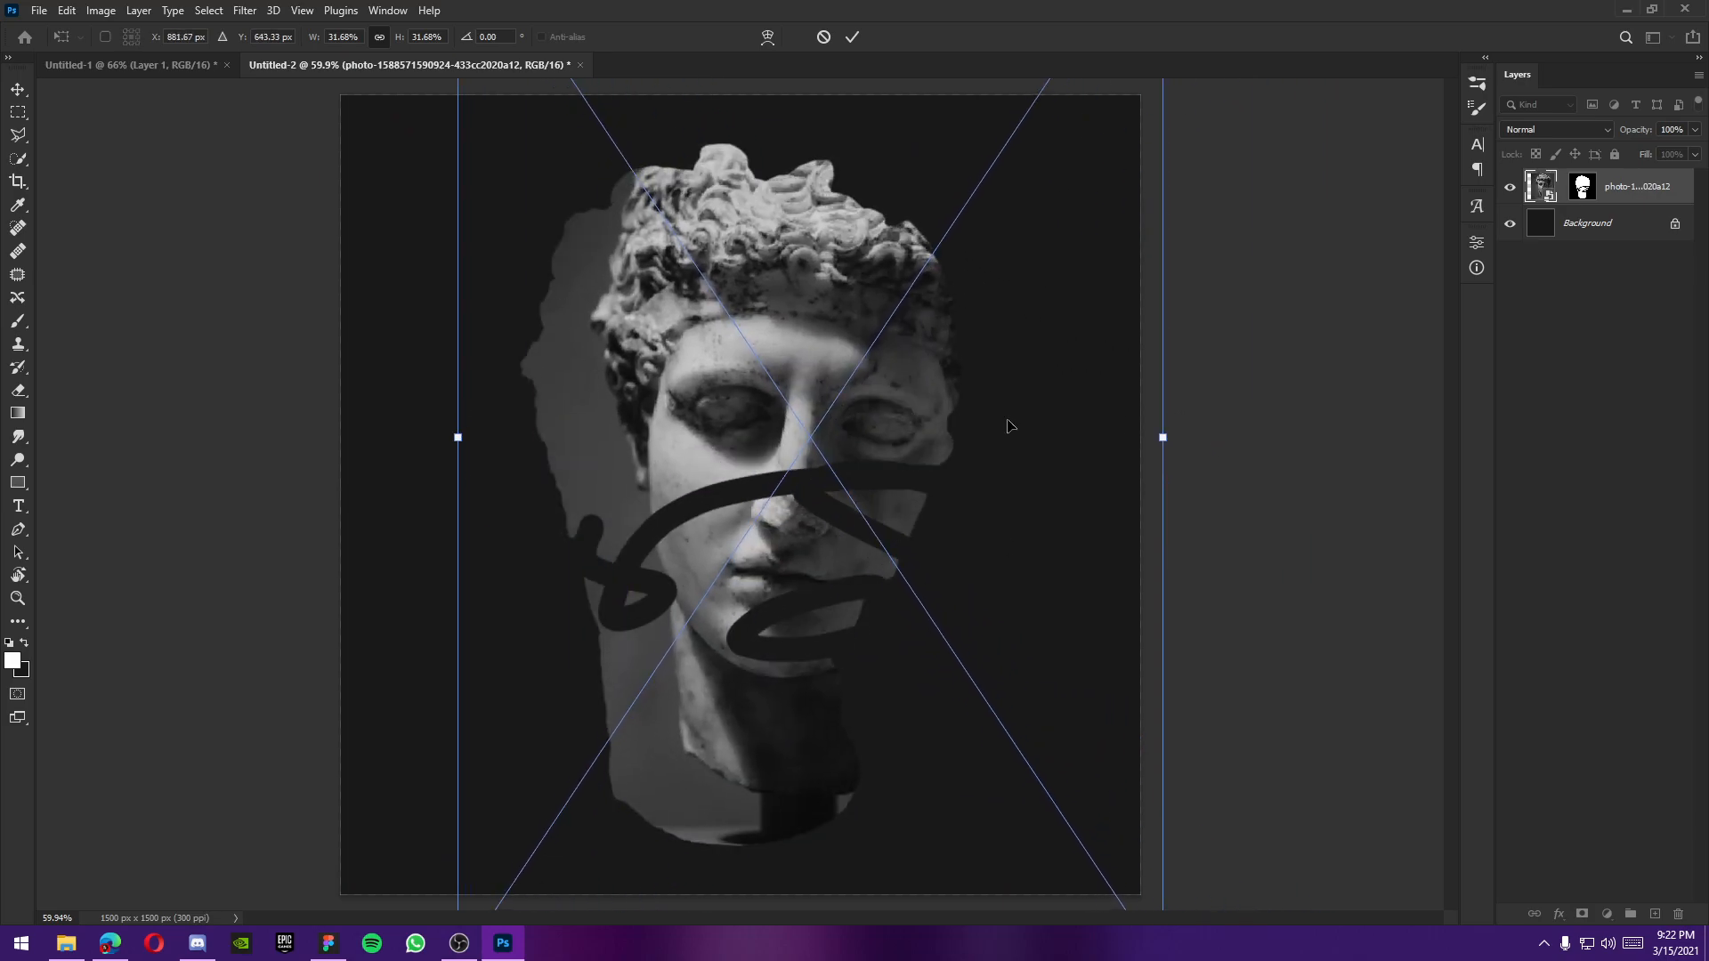
left_click_drag(705, 399, 753, 363)
key("ctrl+z")
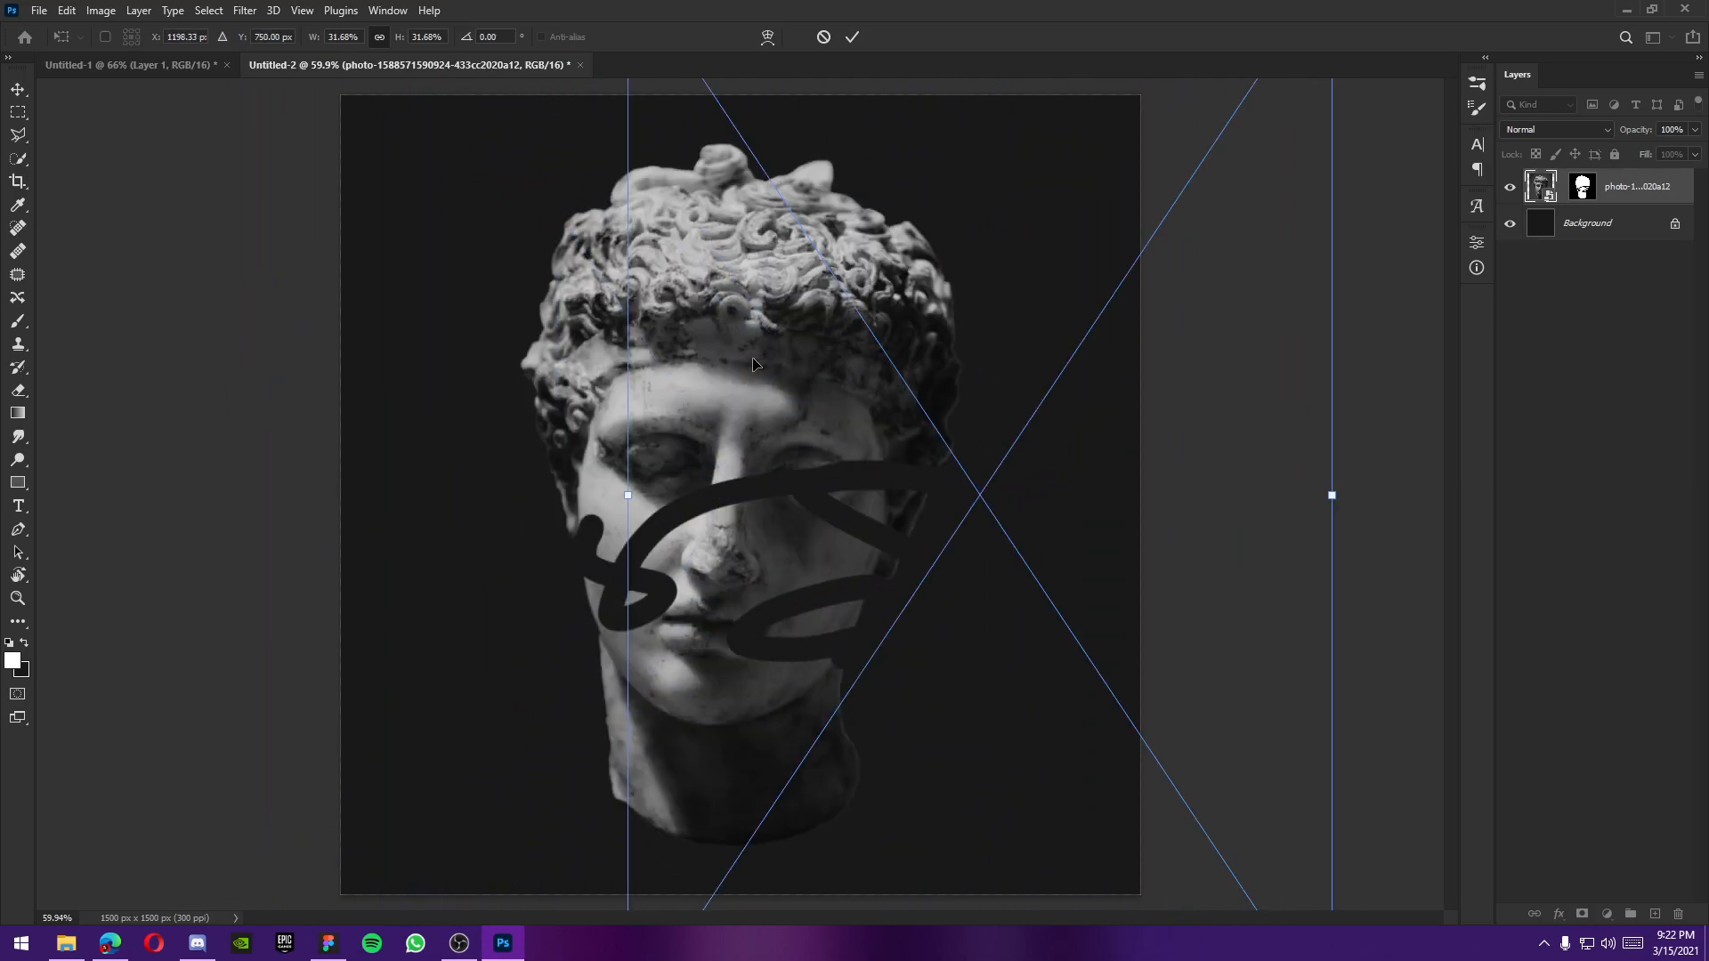
key("ctrl+z")
key("Return")
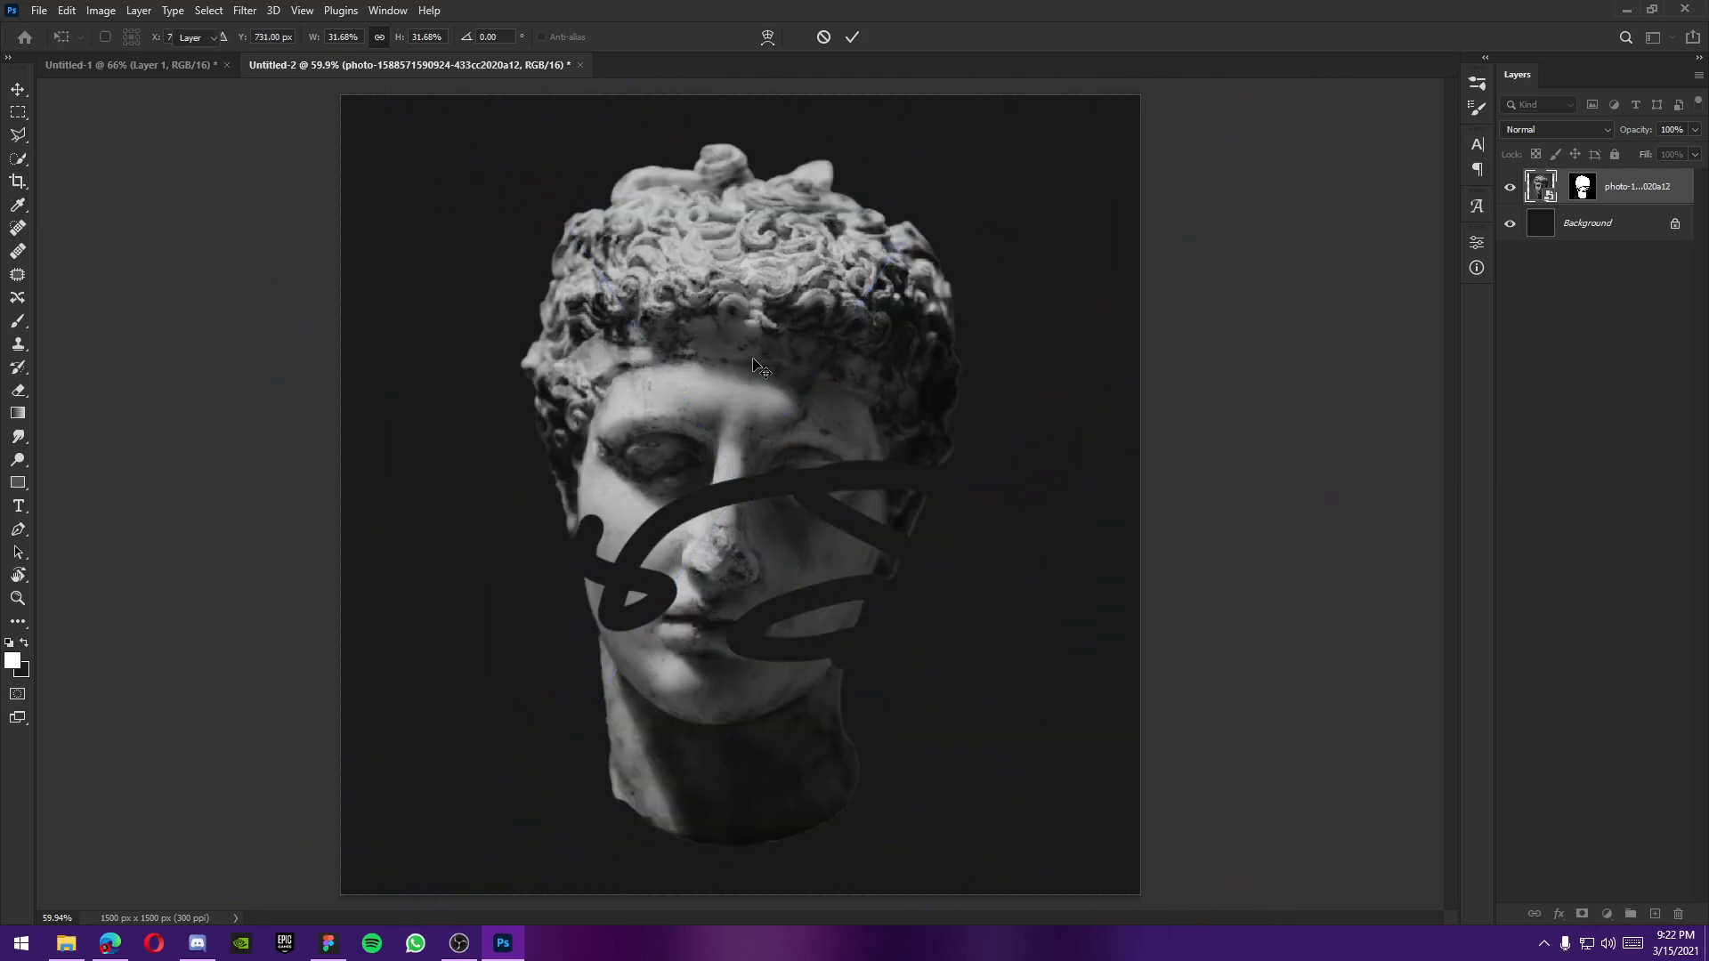
Step: Try scaling the unlinked layer mask alone to 158.16%, and cancel the transformation
left_click(1596, 198)
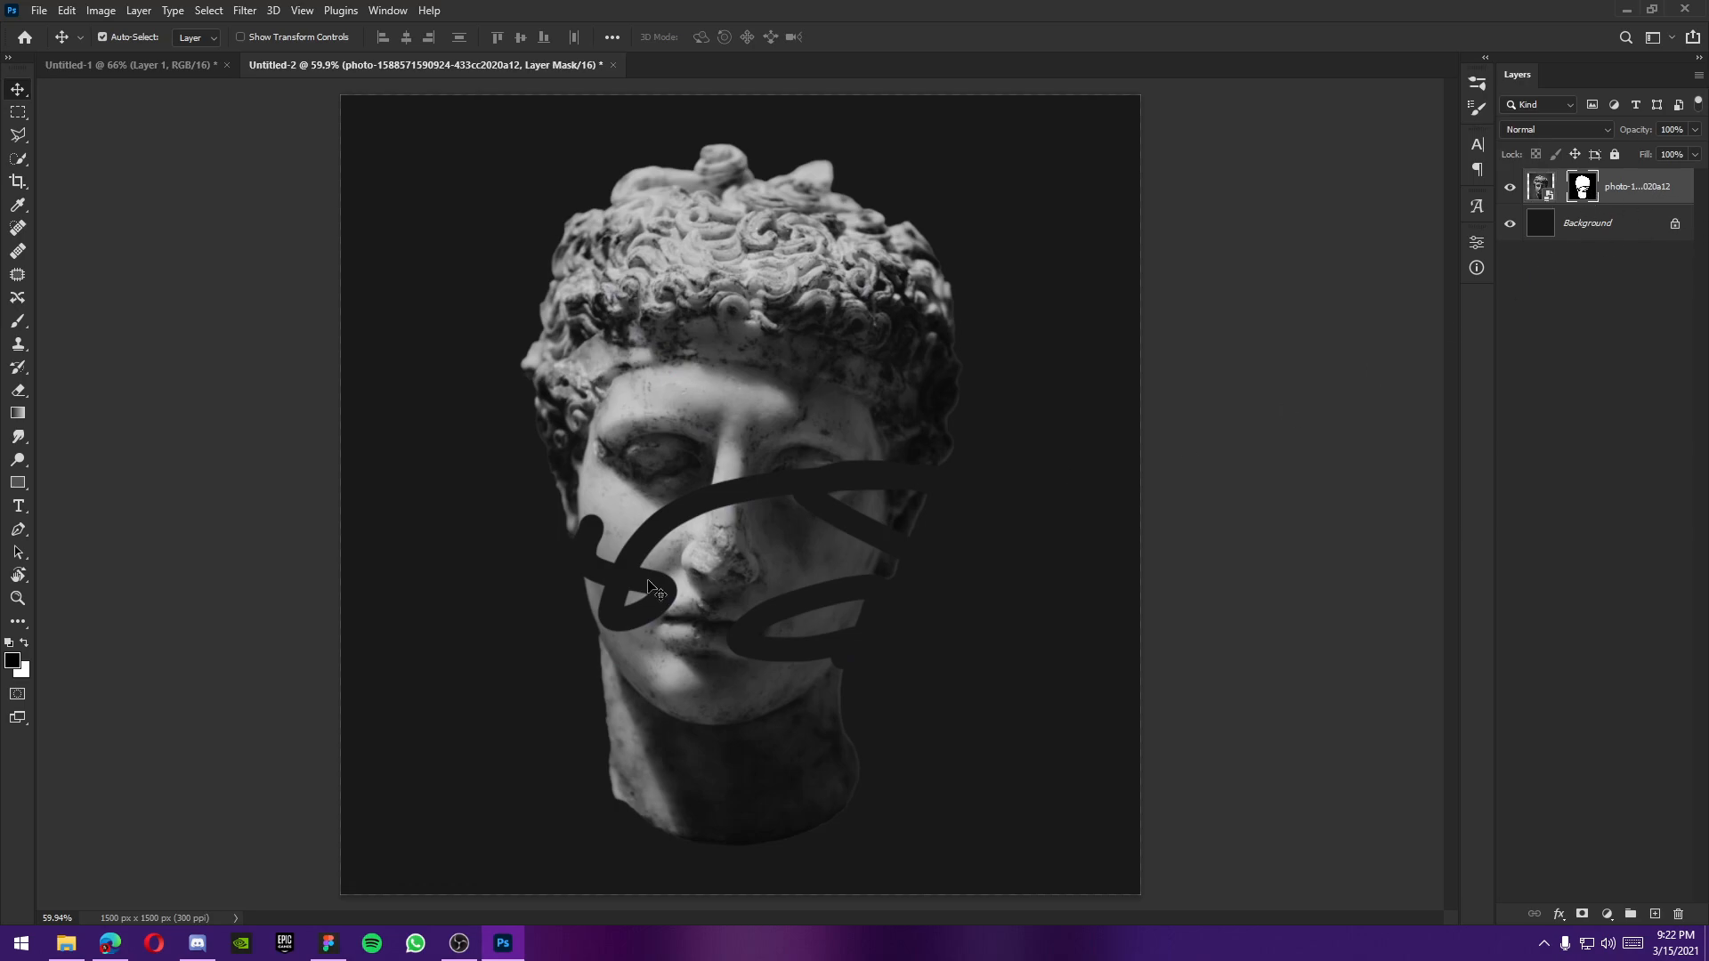
key("ctrl+t")
left_click_drag(964, 498, 1095, 532)
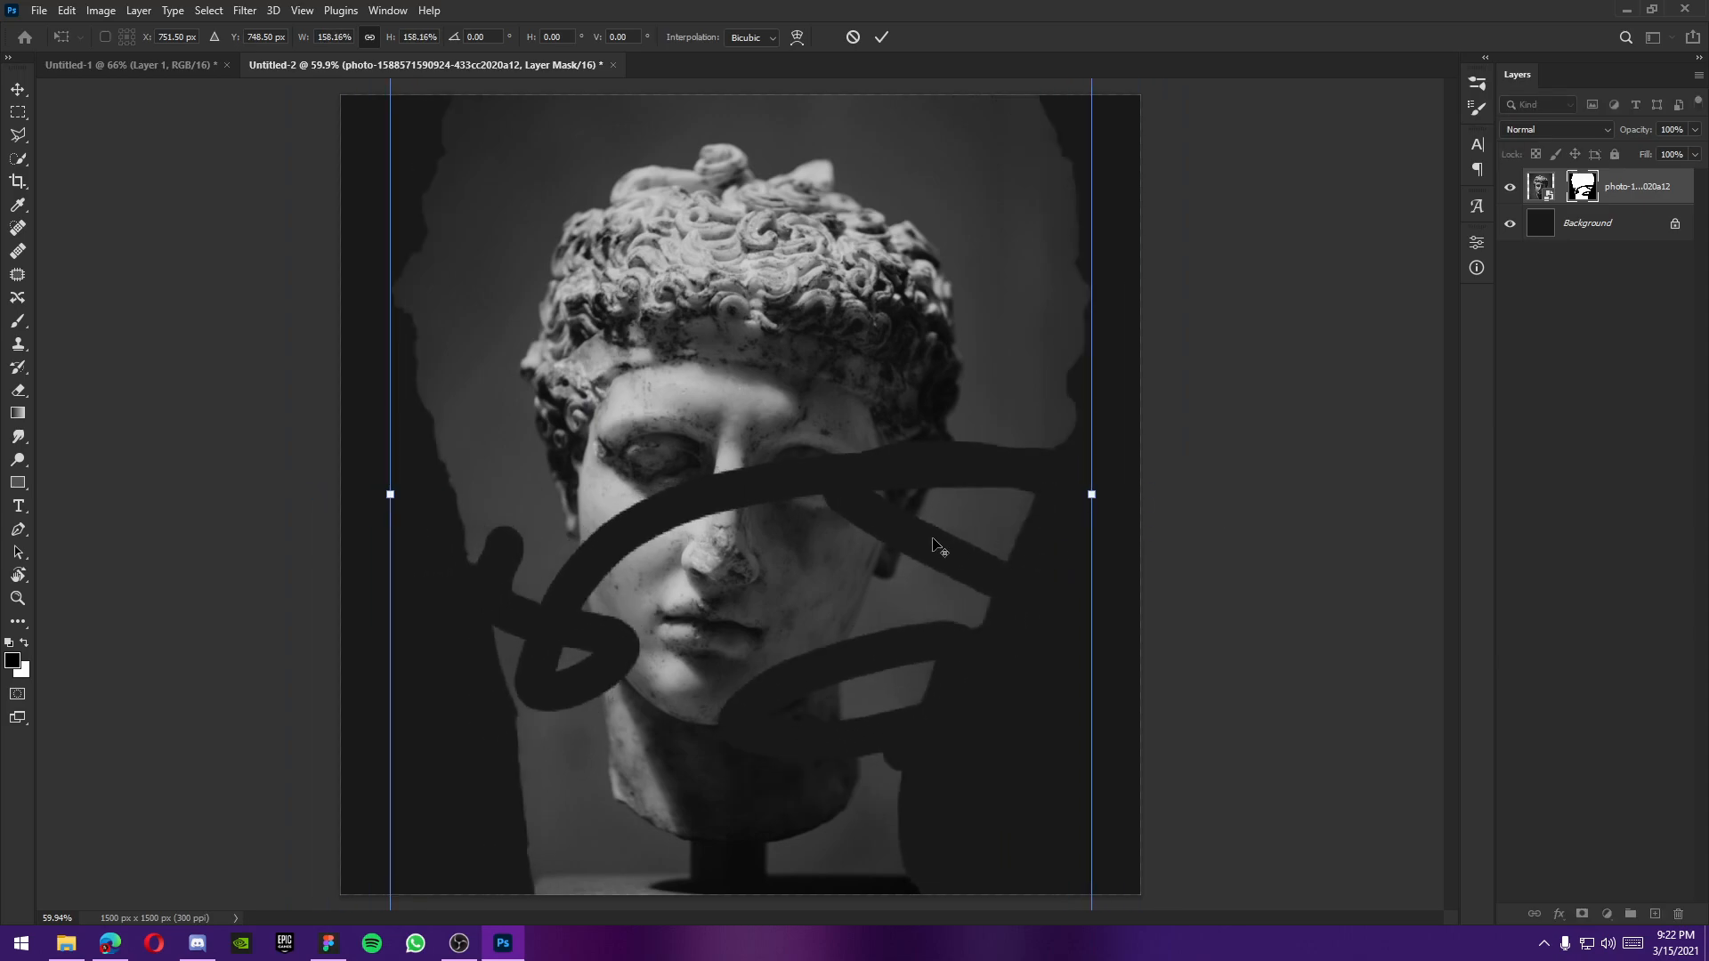
key("ctrl+z")
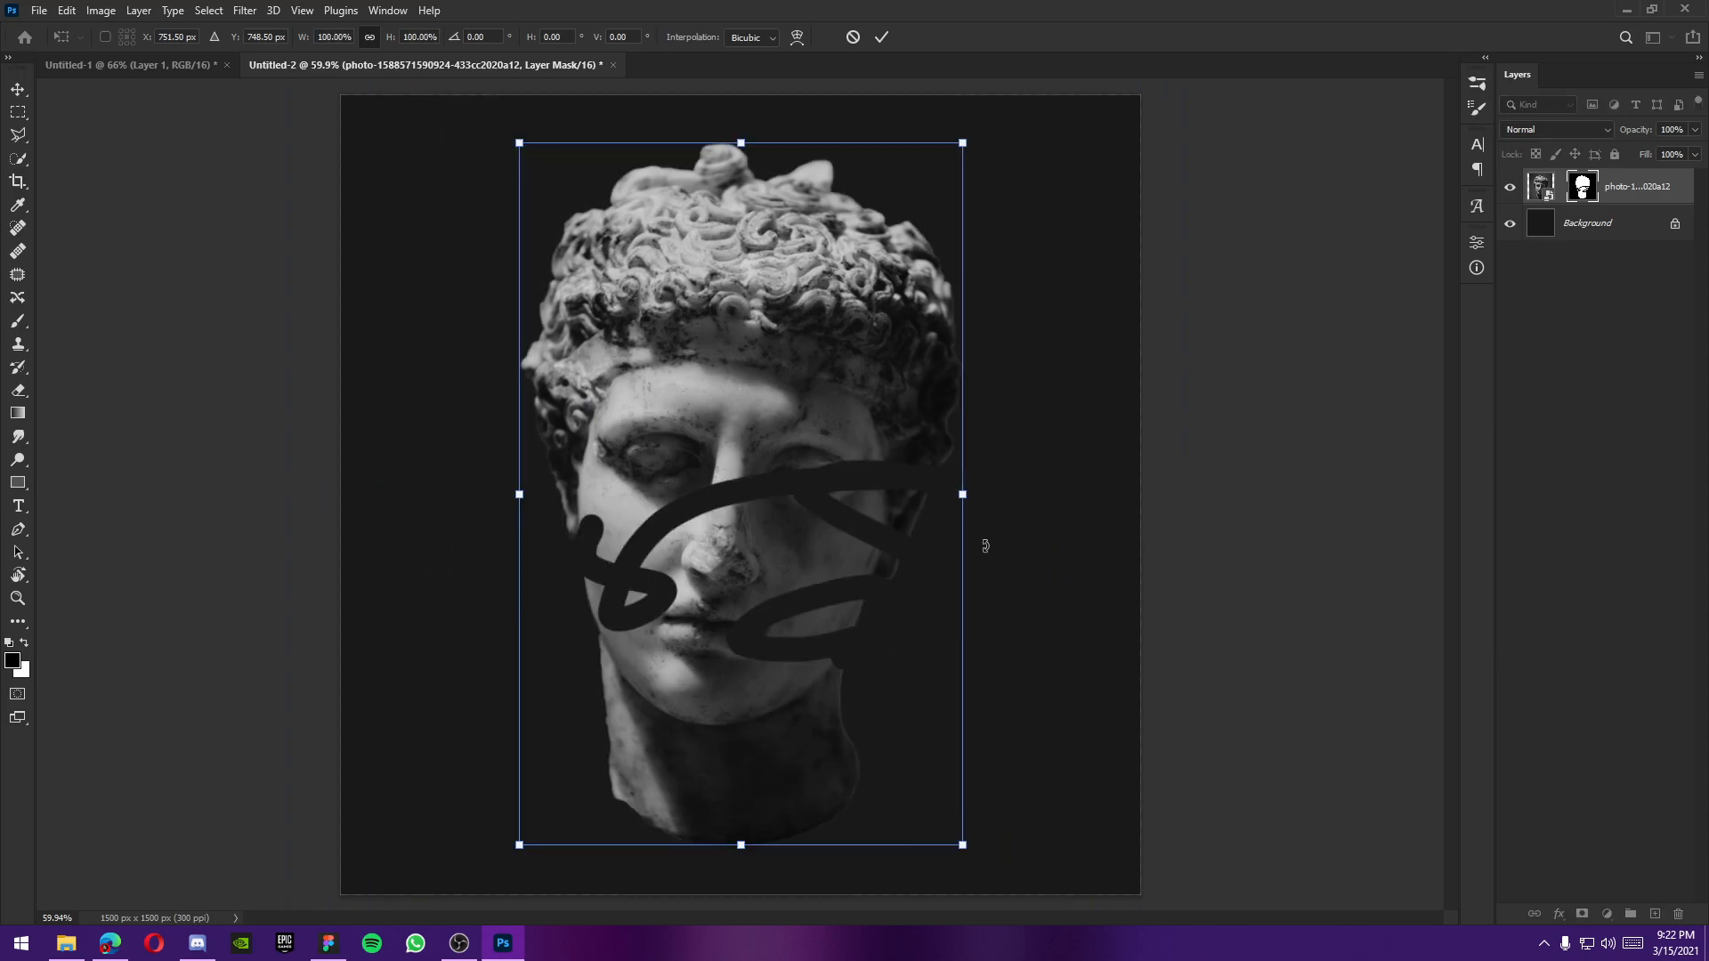
key("Escape")
Step: Undo the mask experiments back to the unmasked photo with its active selection, and add the layer mask again from that selection
key("ctrl+z")
key("ctrl+z")
key("ctrl+z")
key("ctrl+z")
key("ctrl+z")
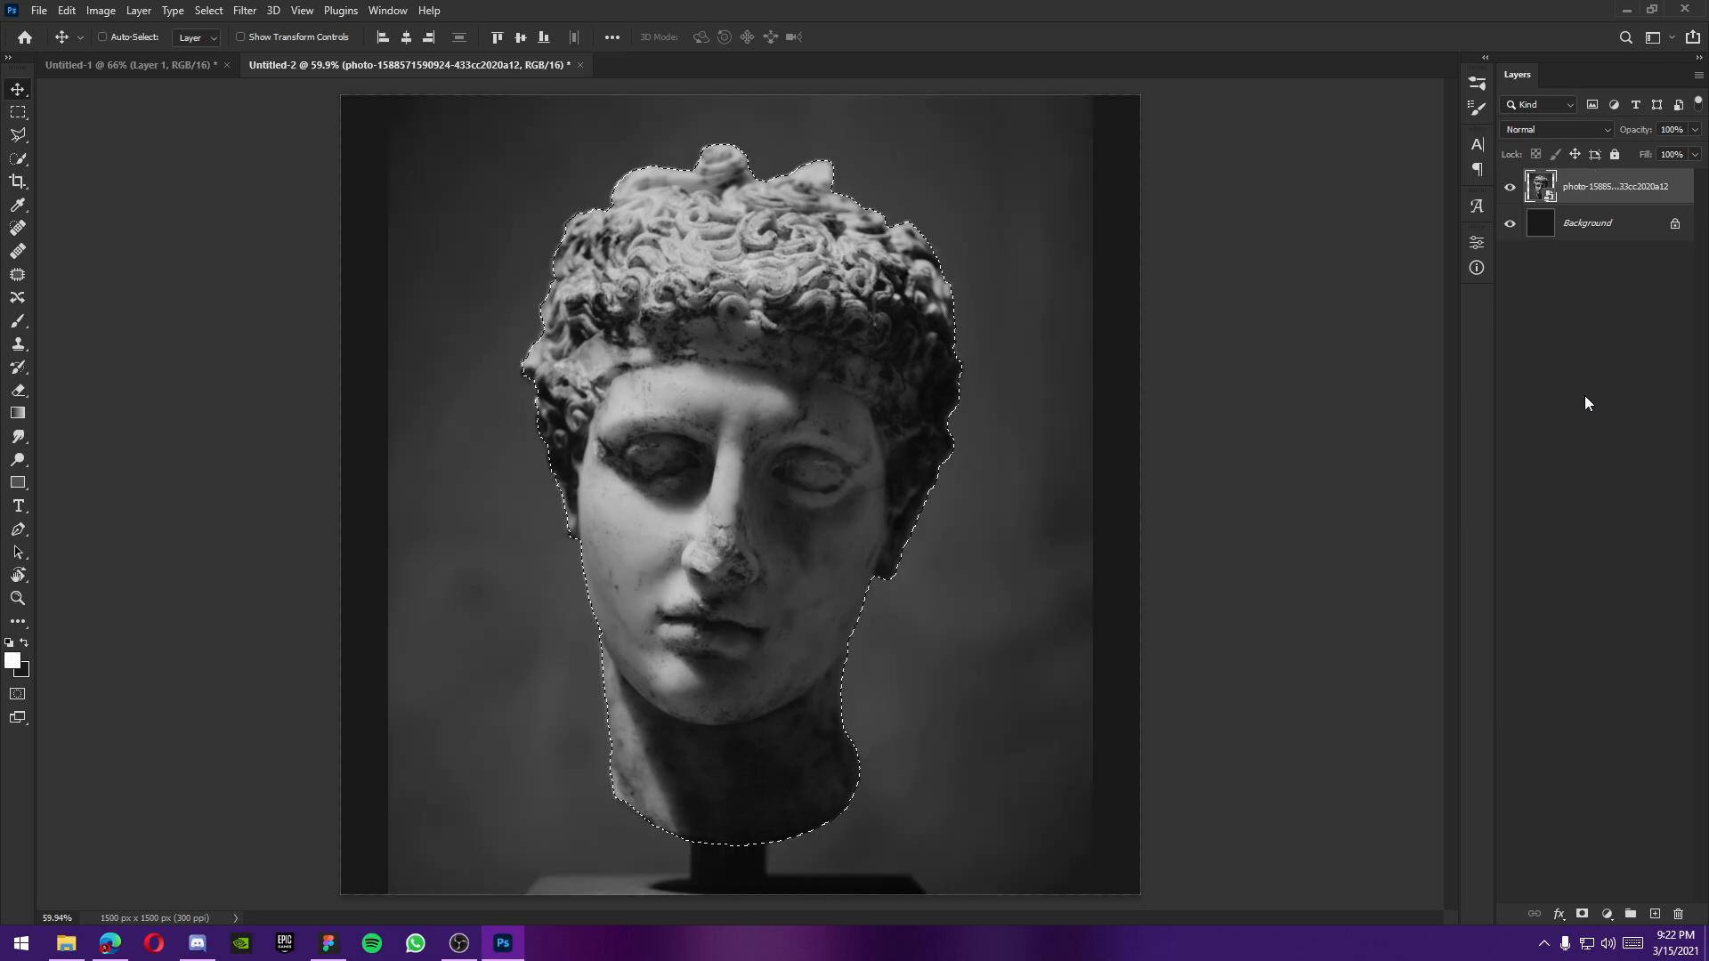
left_click(1582, 915)
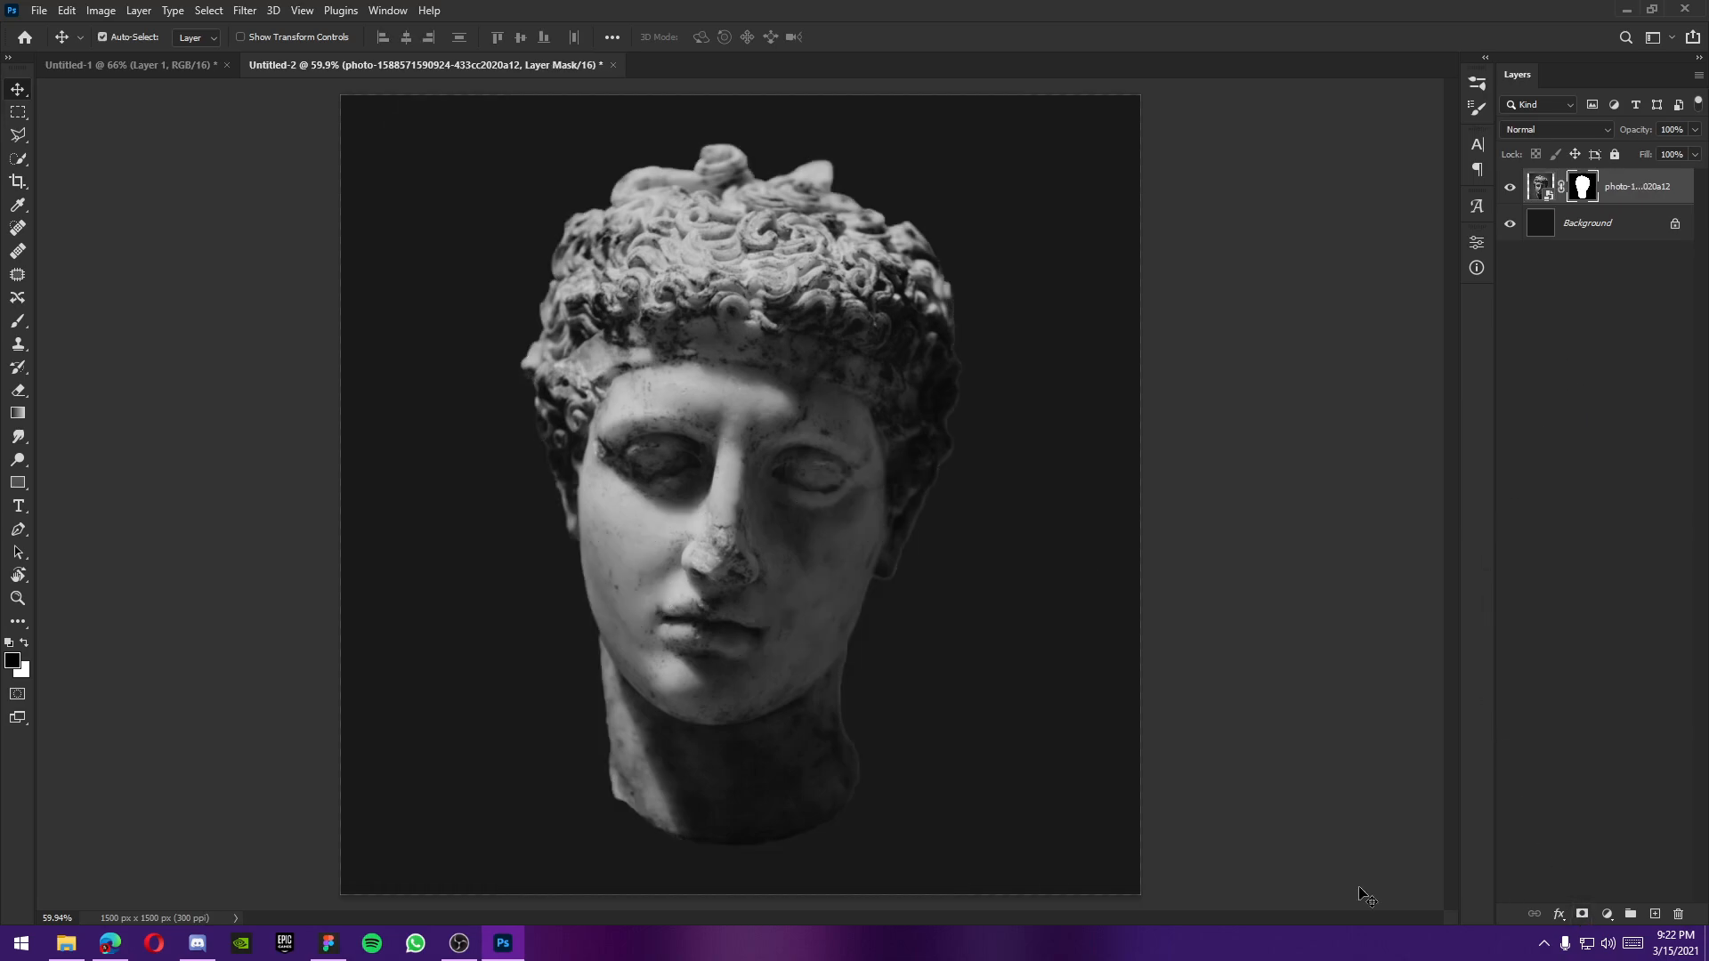
Step: Paint black on the layer mask with a 32 px hard round brush in straight strokes to smooth the lit edge of the neck
scroll(587, 713, "up", 10)
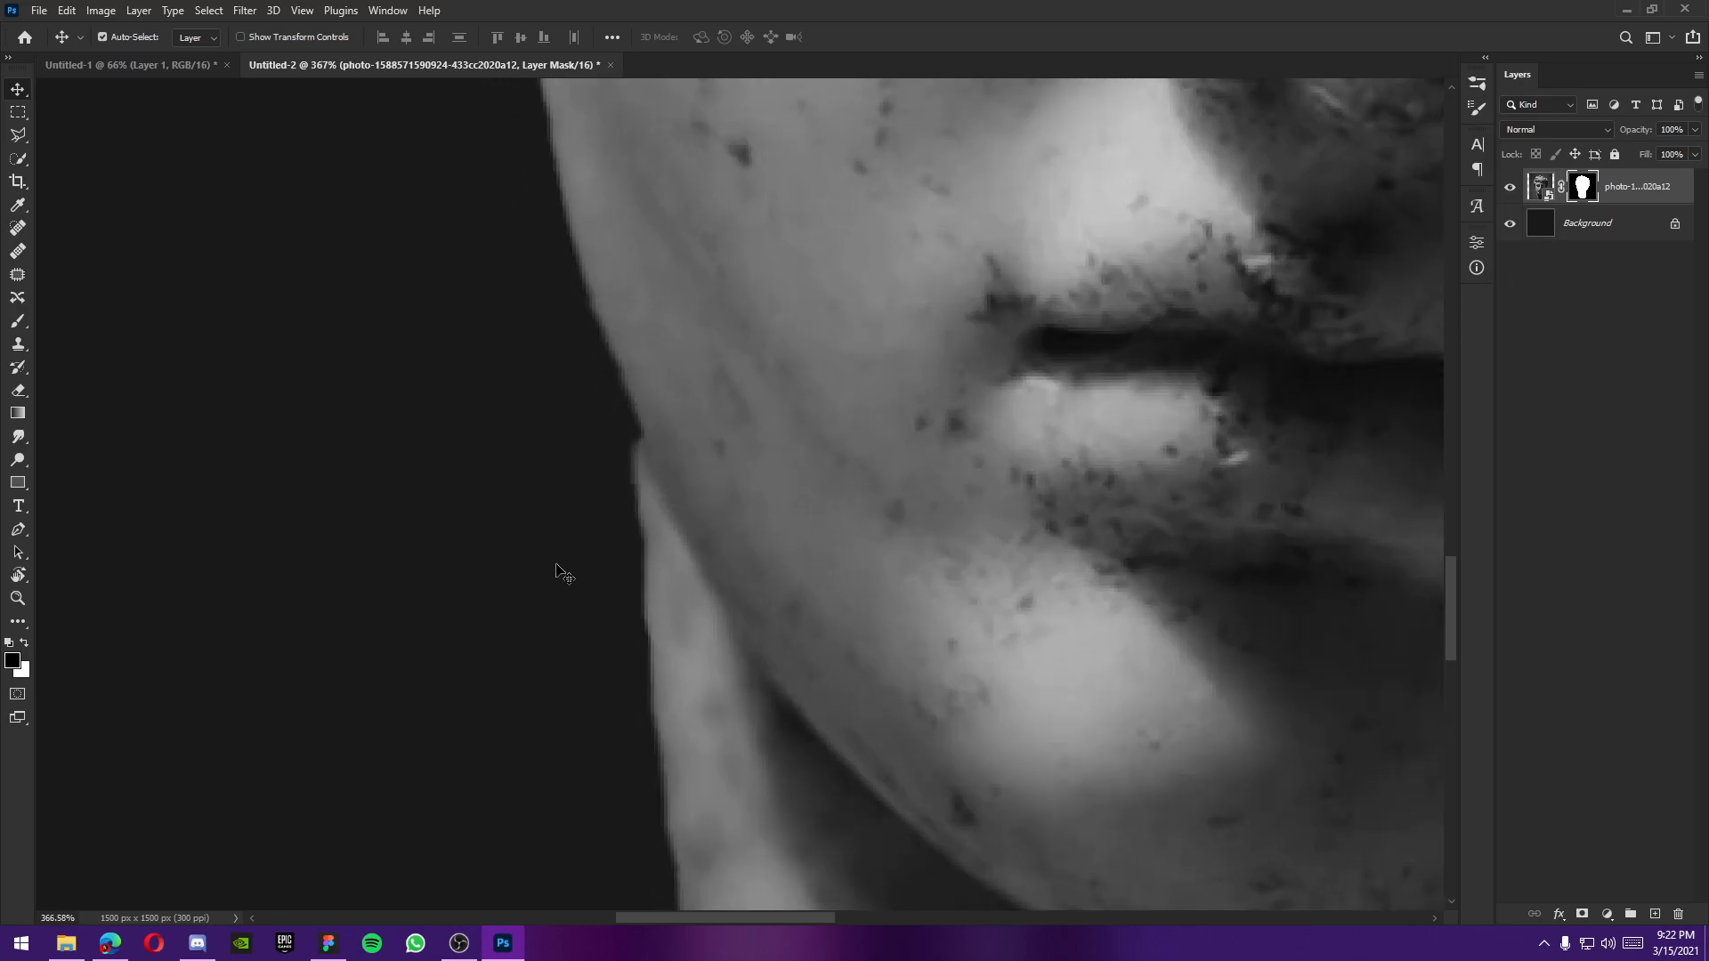
key("b")
right_click(441, 503)
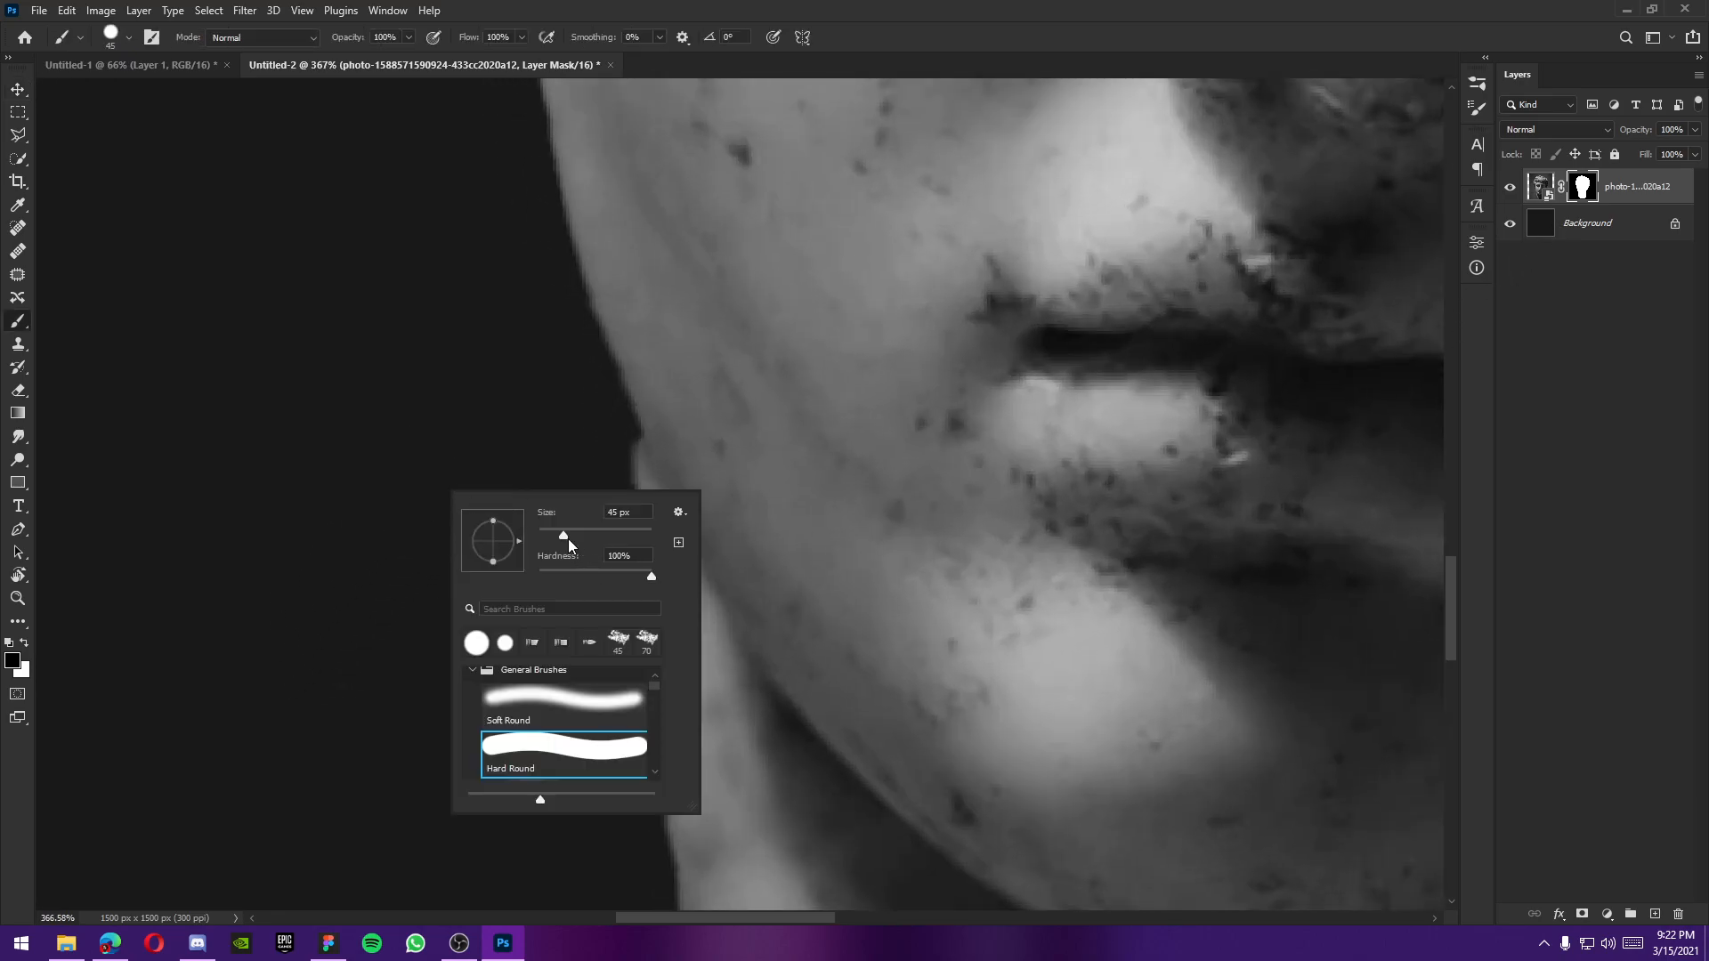
left_click_drag(550, 536, 558, 536)
left_click(591, 452)
left_click(612, 694, "shift")
scroll(615, 695, "down", 5)
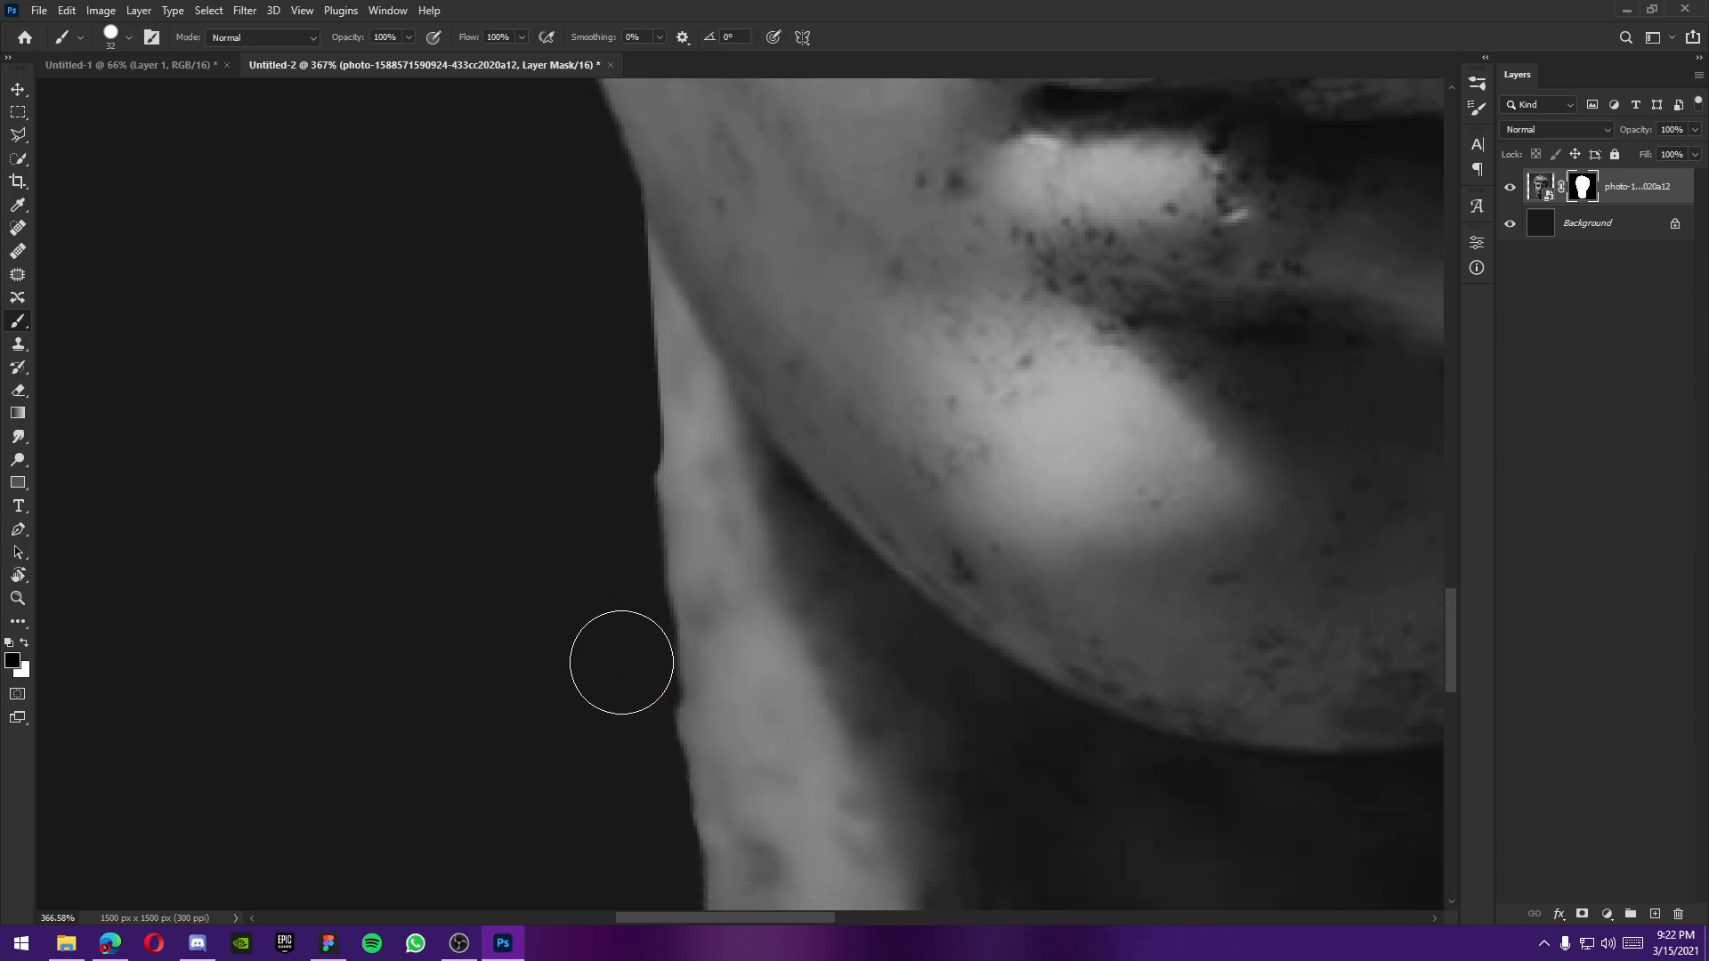
left_click(657, 721, "shift")
scroll(657, 716, "down", 3)
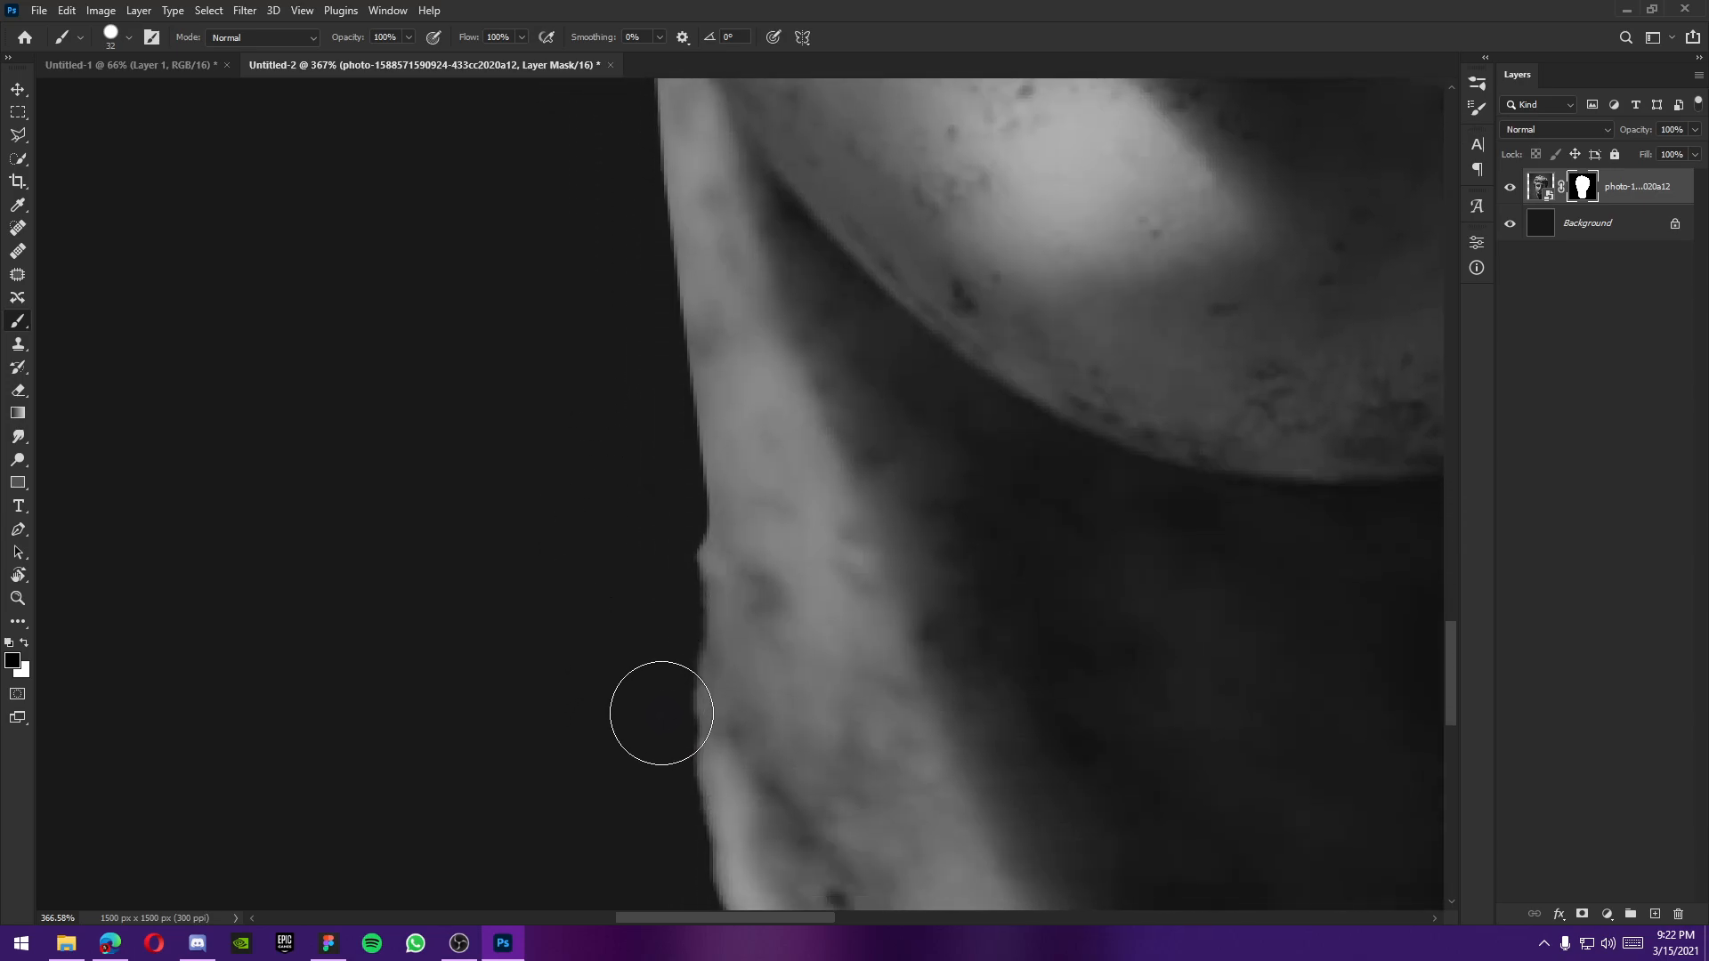
left_click(660, 713, "shift")
scroll(660, 713, "down", 3)
left_click(691, 680, "shift")
left_click(760, 774, "shift")
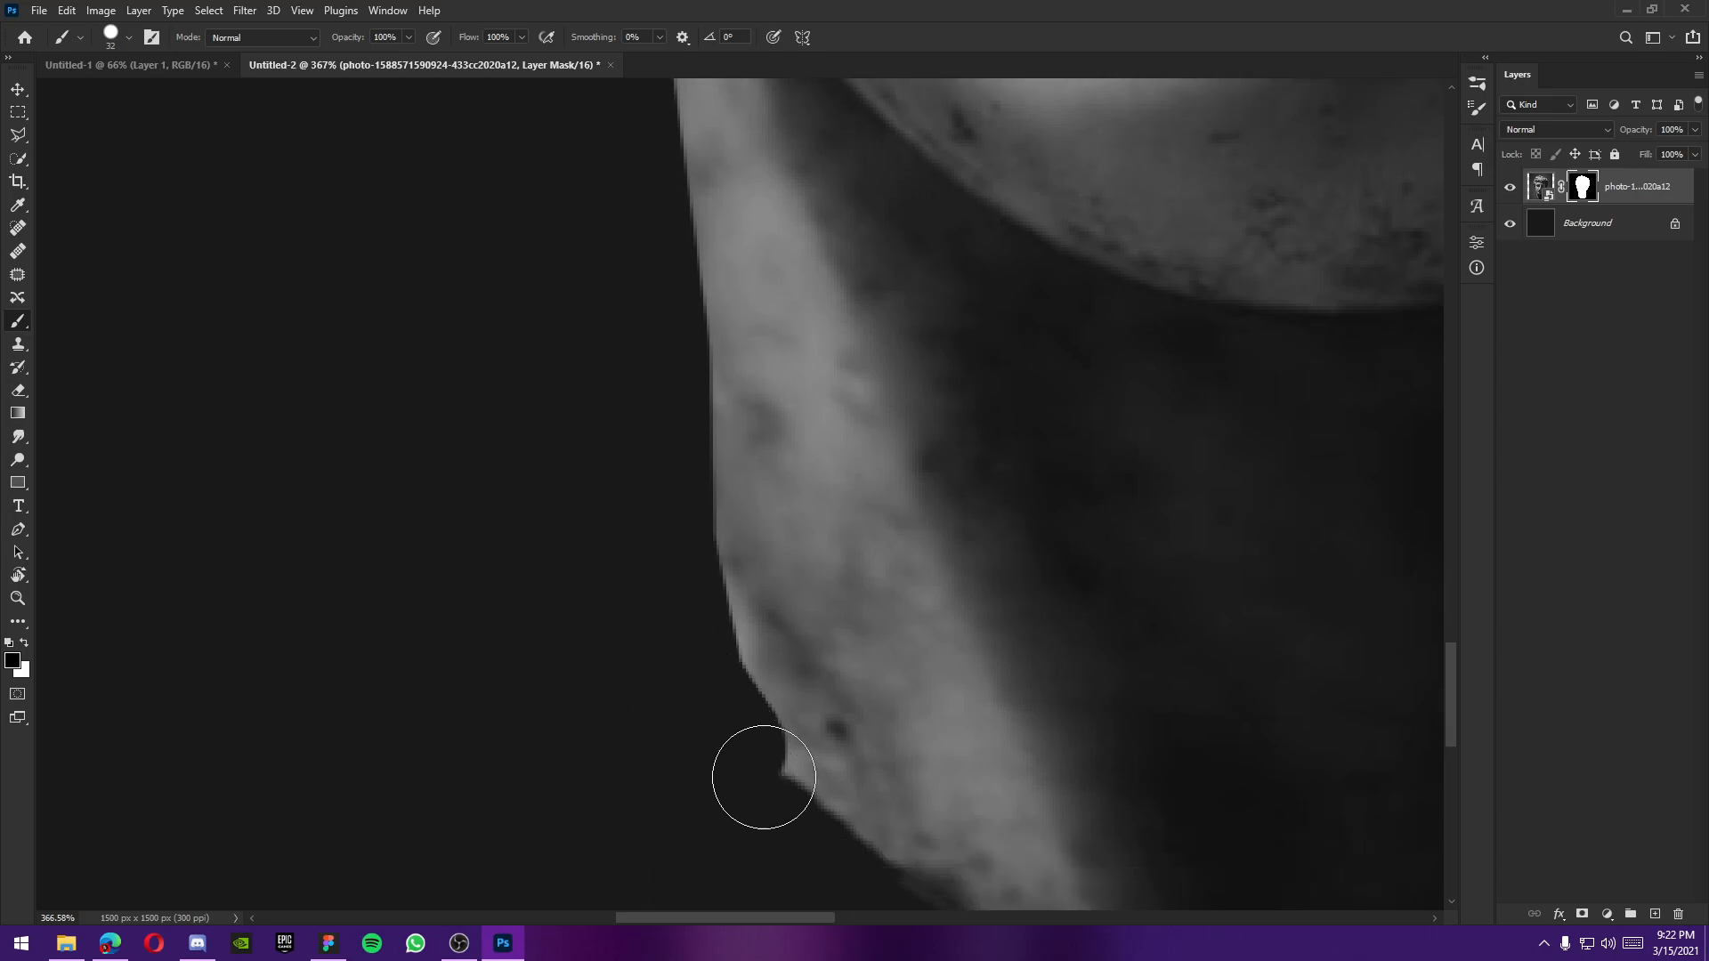
left_click(791, 819, "shift")
scroll(791, 819, "down", 5)
Step: Trim the jagged mask edge along the shadowed side of the jaw and neck with black brush strokes
scroll(1197, 683, "up", 4)
left_click_drag(962, 473, 934, 673)
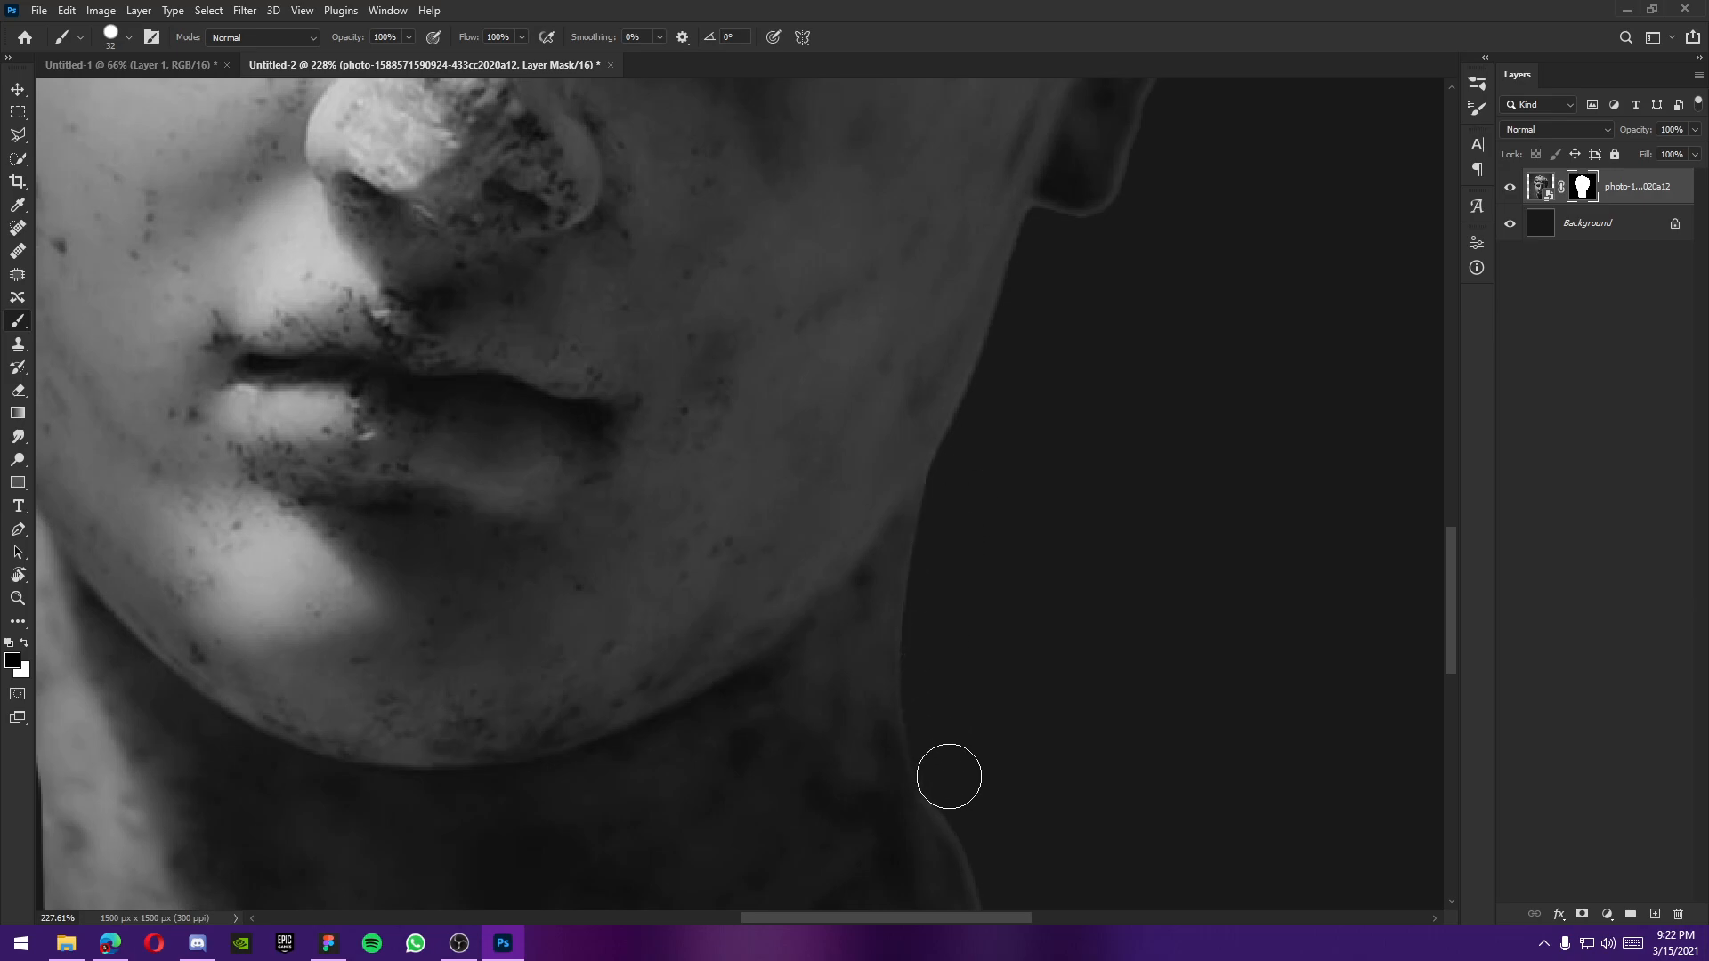
scroll(958, 775, "down", 2)
scroll(966, 770, "down", 3)
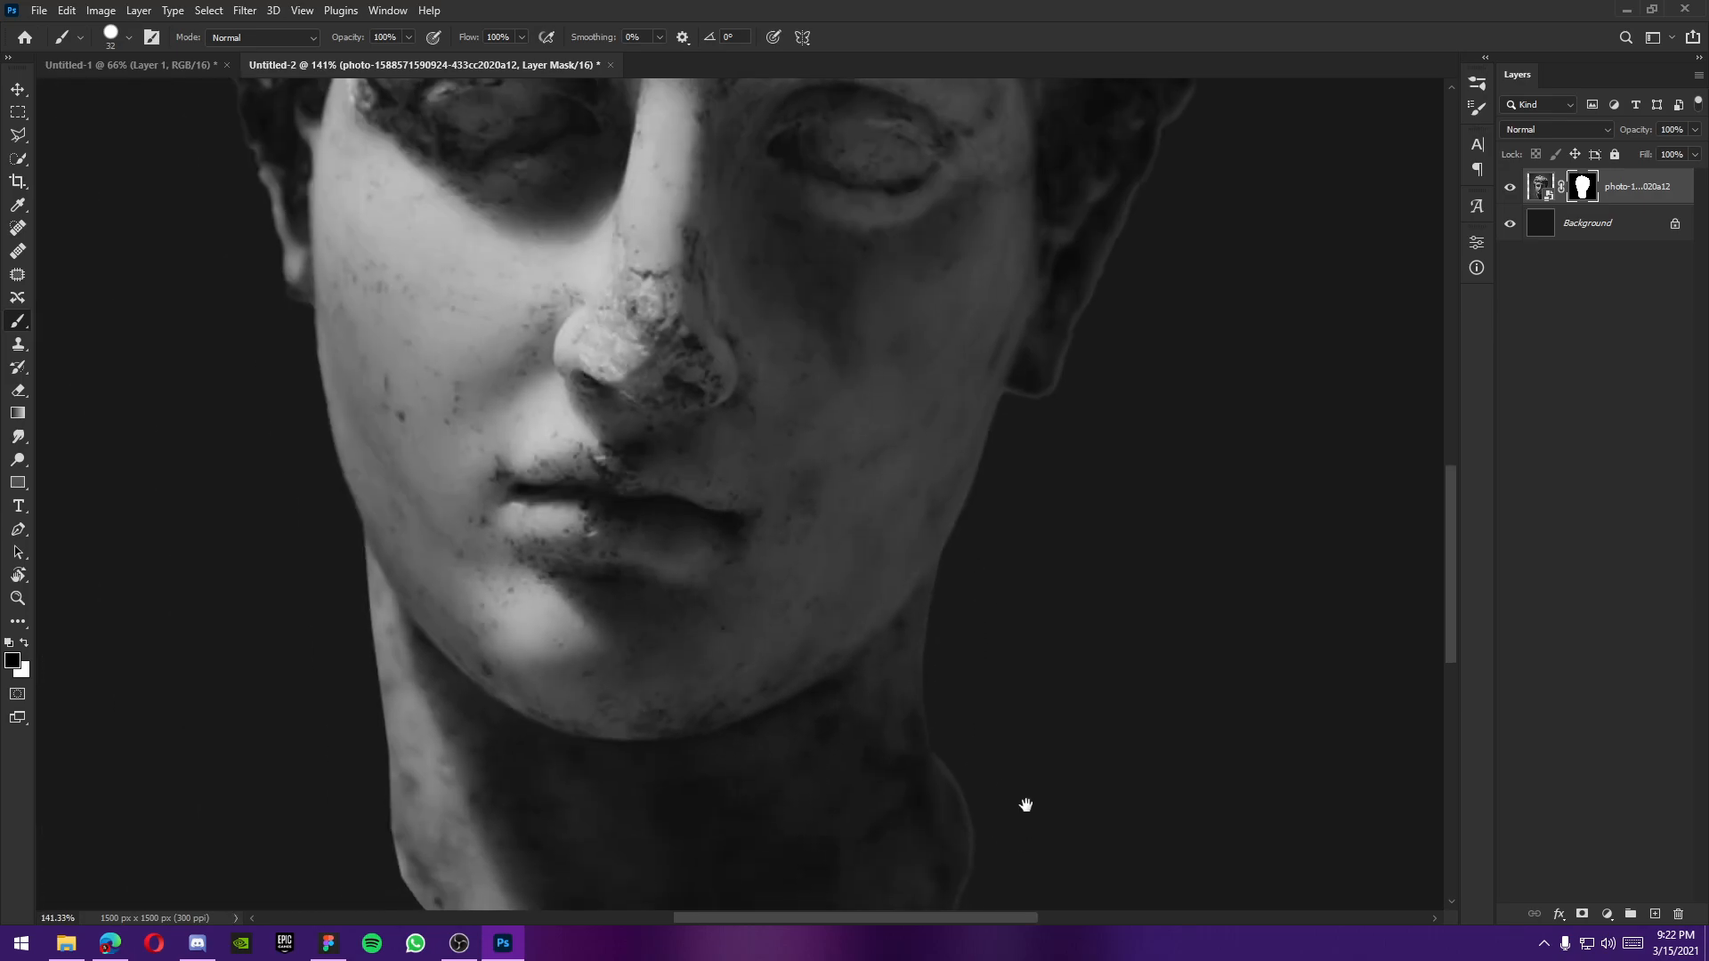
scroll(1000, 671, "up", 2)
mouse_move(952, 647)
left_mouse_down()
mouse_move(965, 706)
mouse_move(950, 774)
mouse_move(878, 860)
left_mouse_up()
scroll(979, 788, "down", 2)
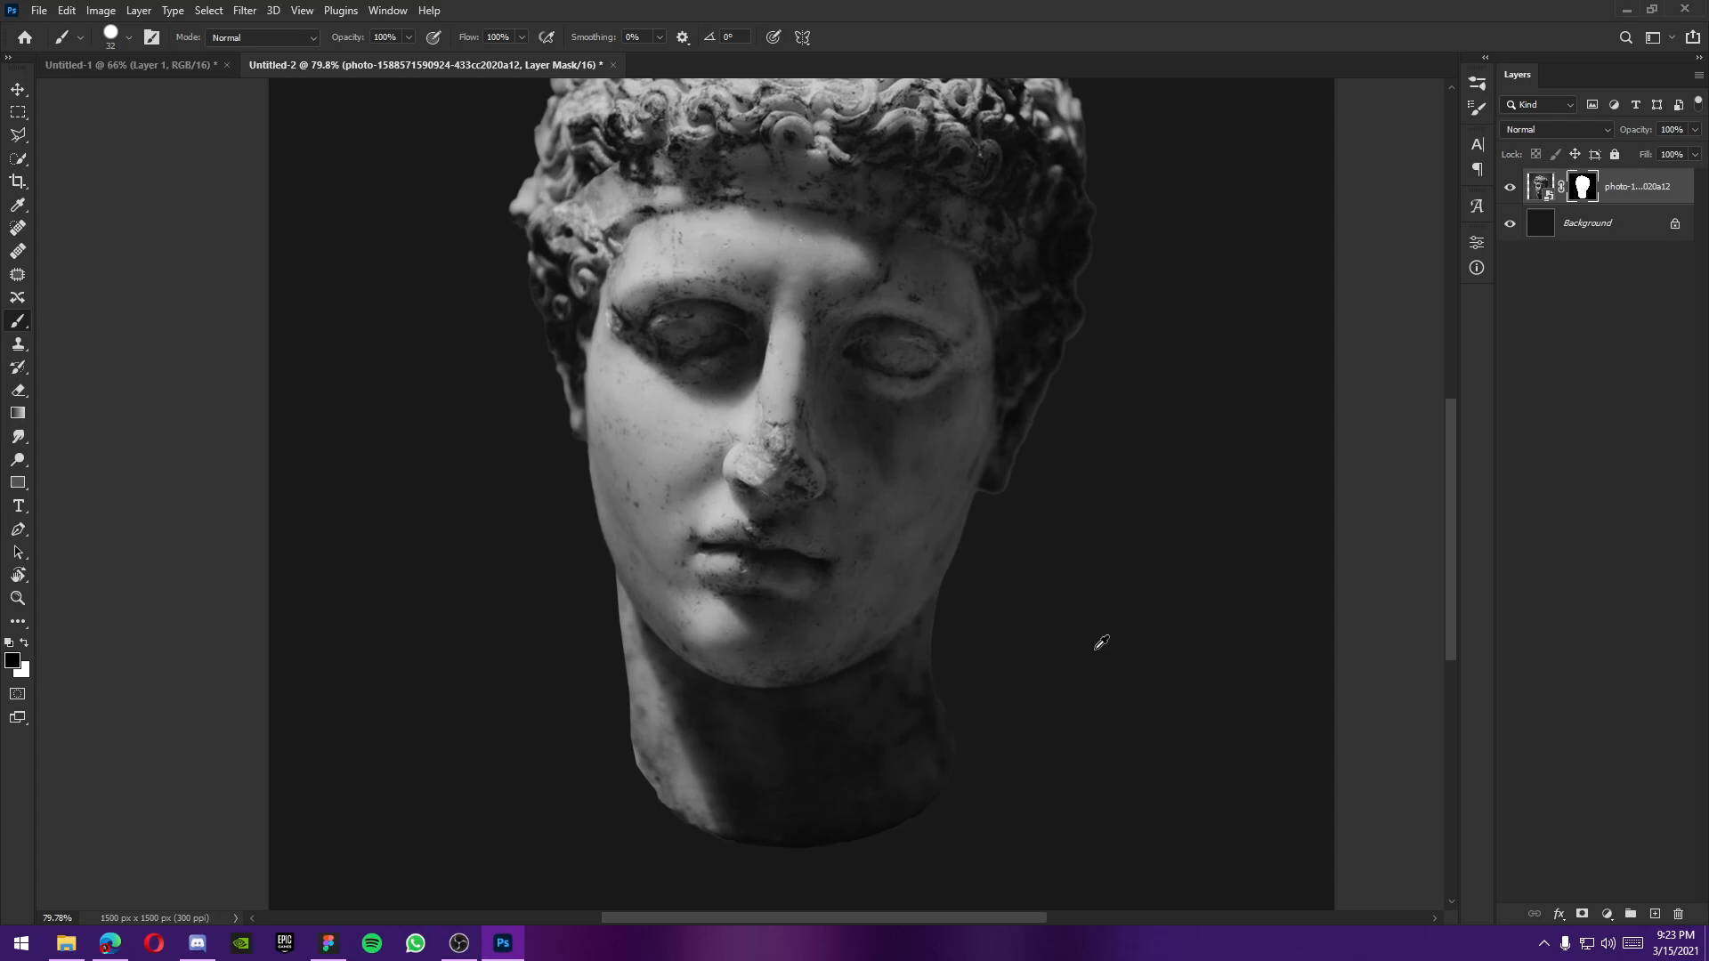
scroll(1083, 656, "down", 2)
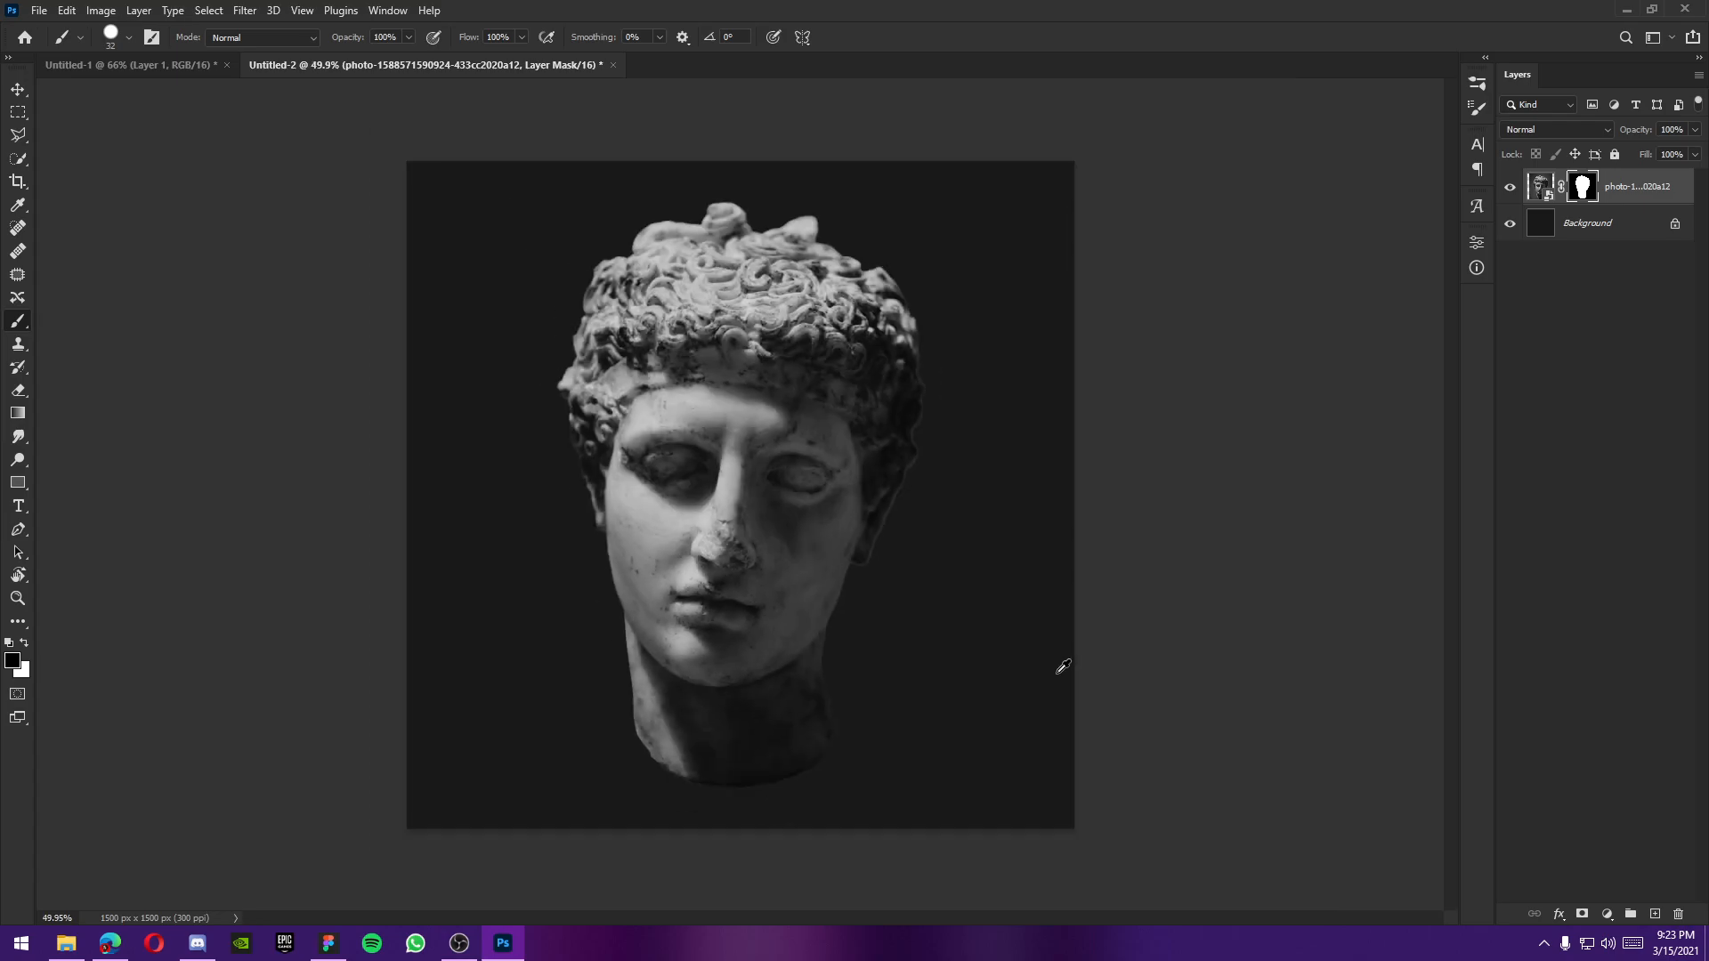
Step: Scale the statue photo down about its centre together with its linked mask, leaving more margin around the head
scroll(717, 678, "up", 1)
left_click(19, 92)
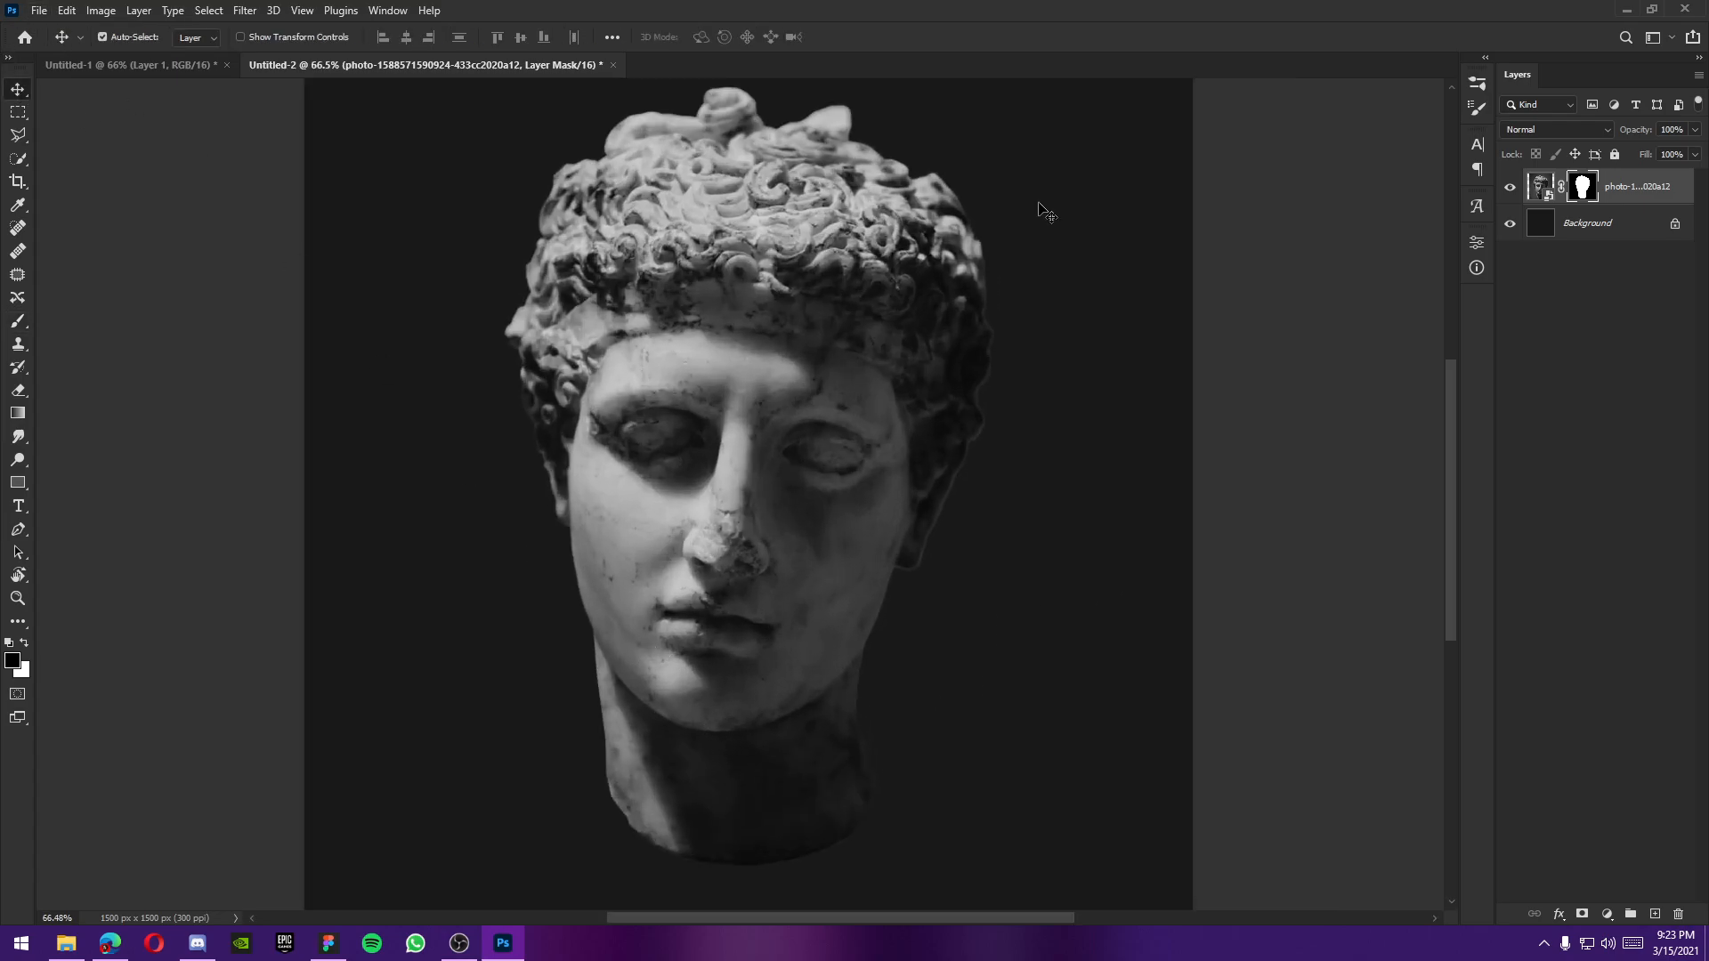
left_click(1544, 189)
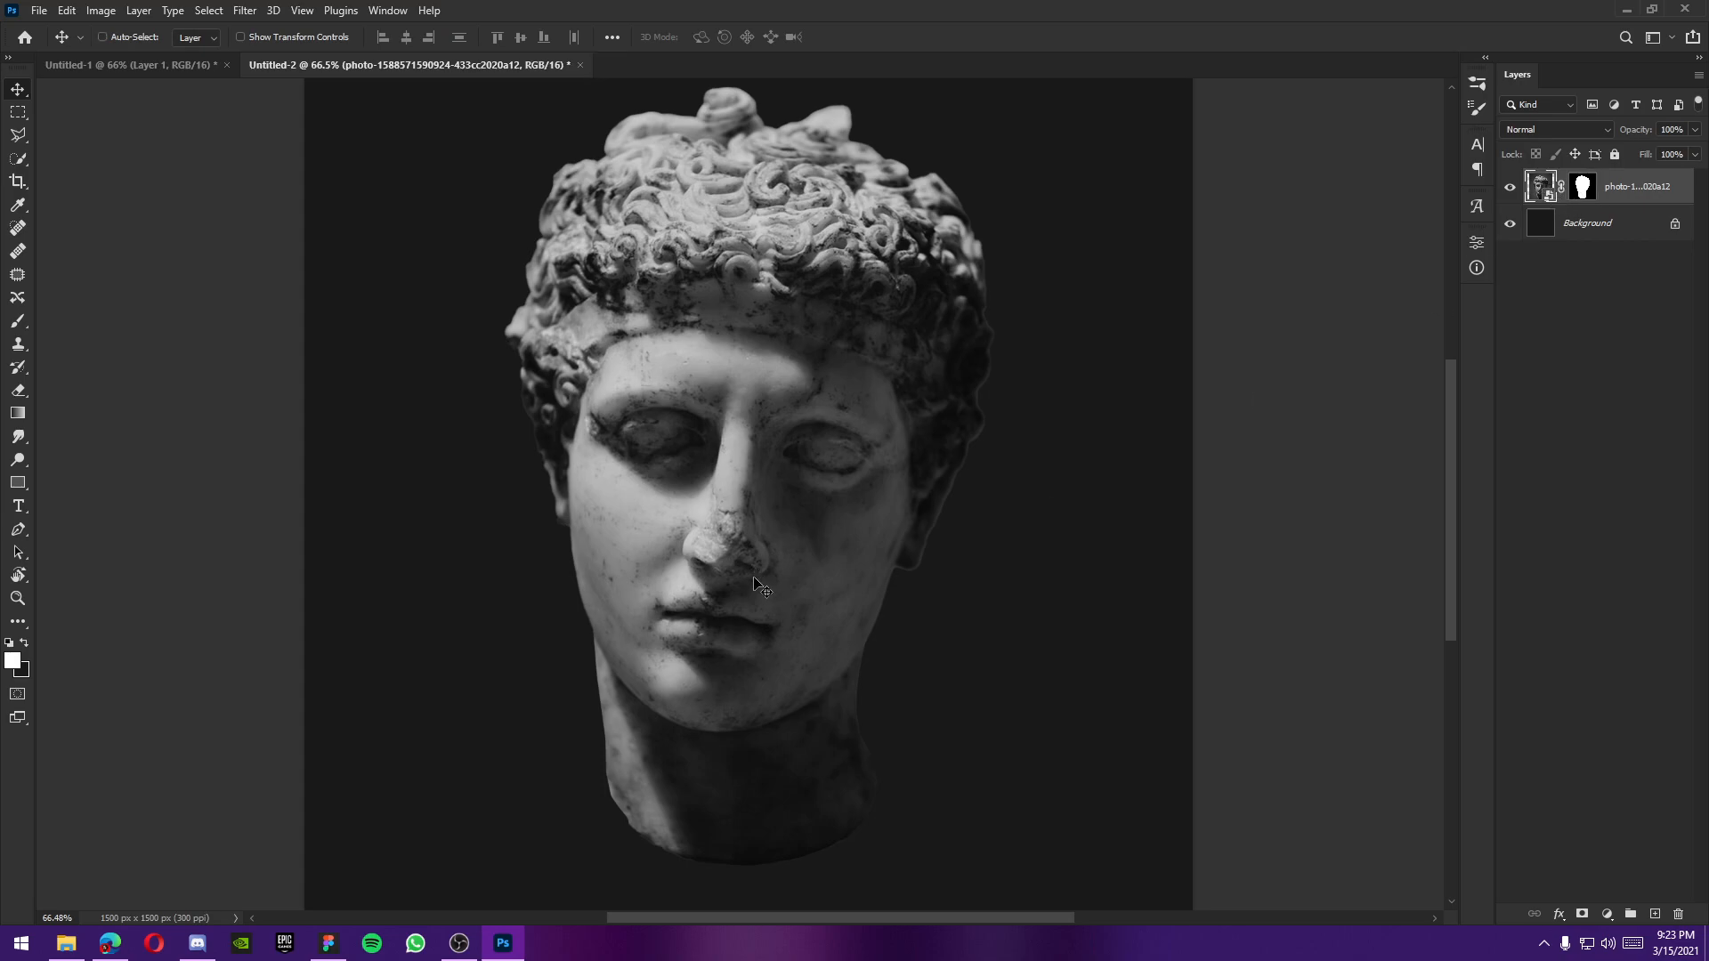
key("ctrl+t")
scroll(979, 532, "down", 1)
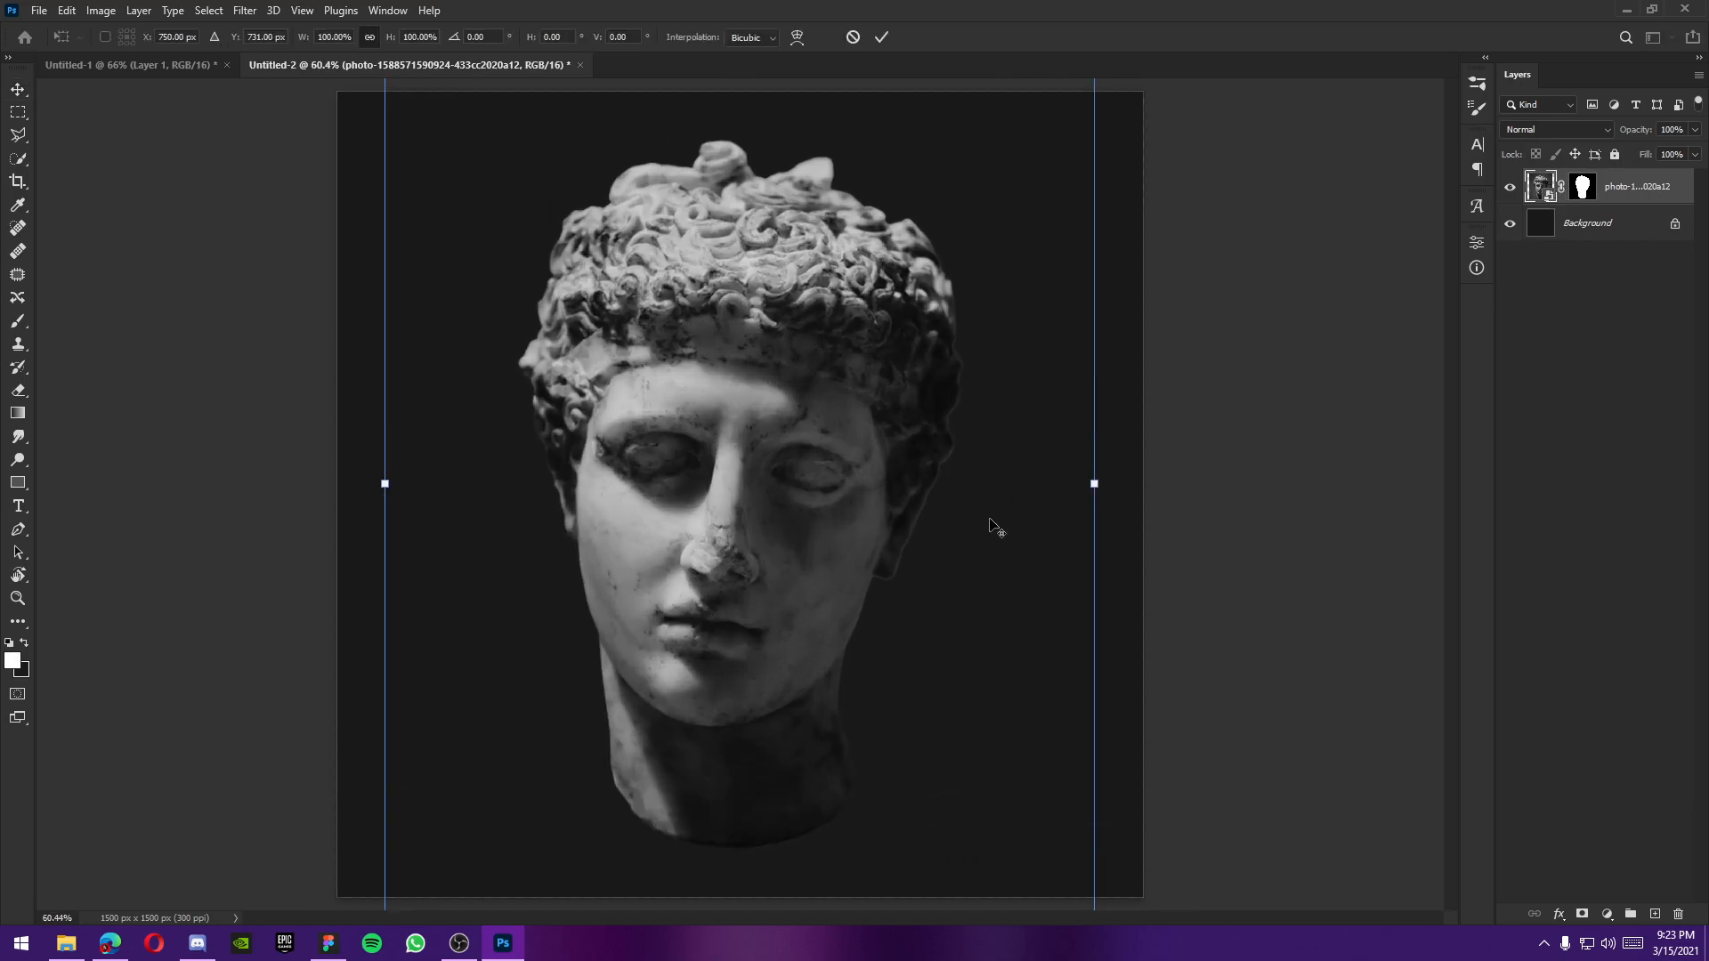
left_click_drag(1095, 484, 1035, 496)
key("Return")
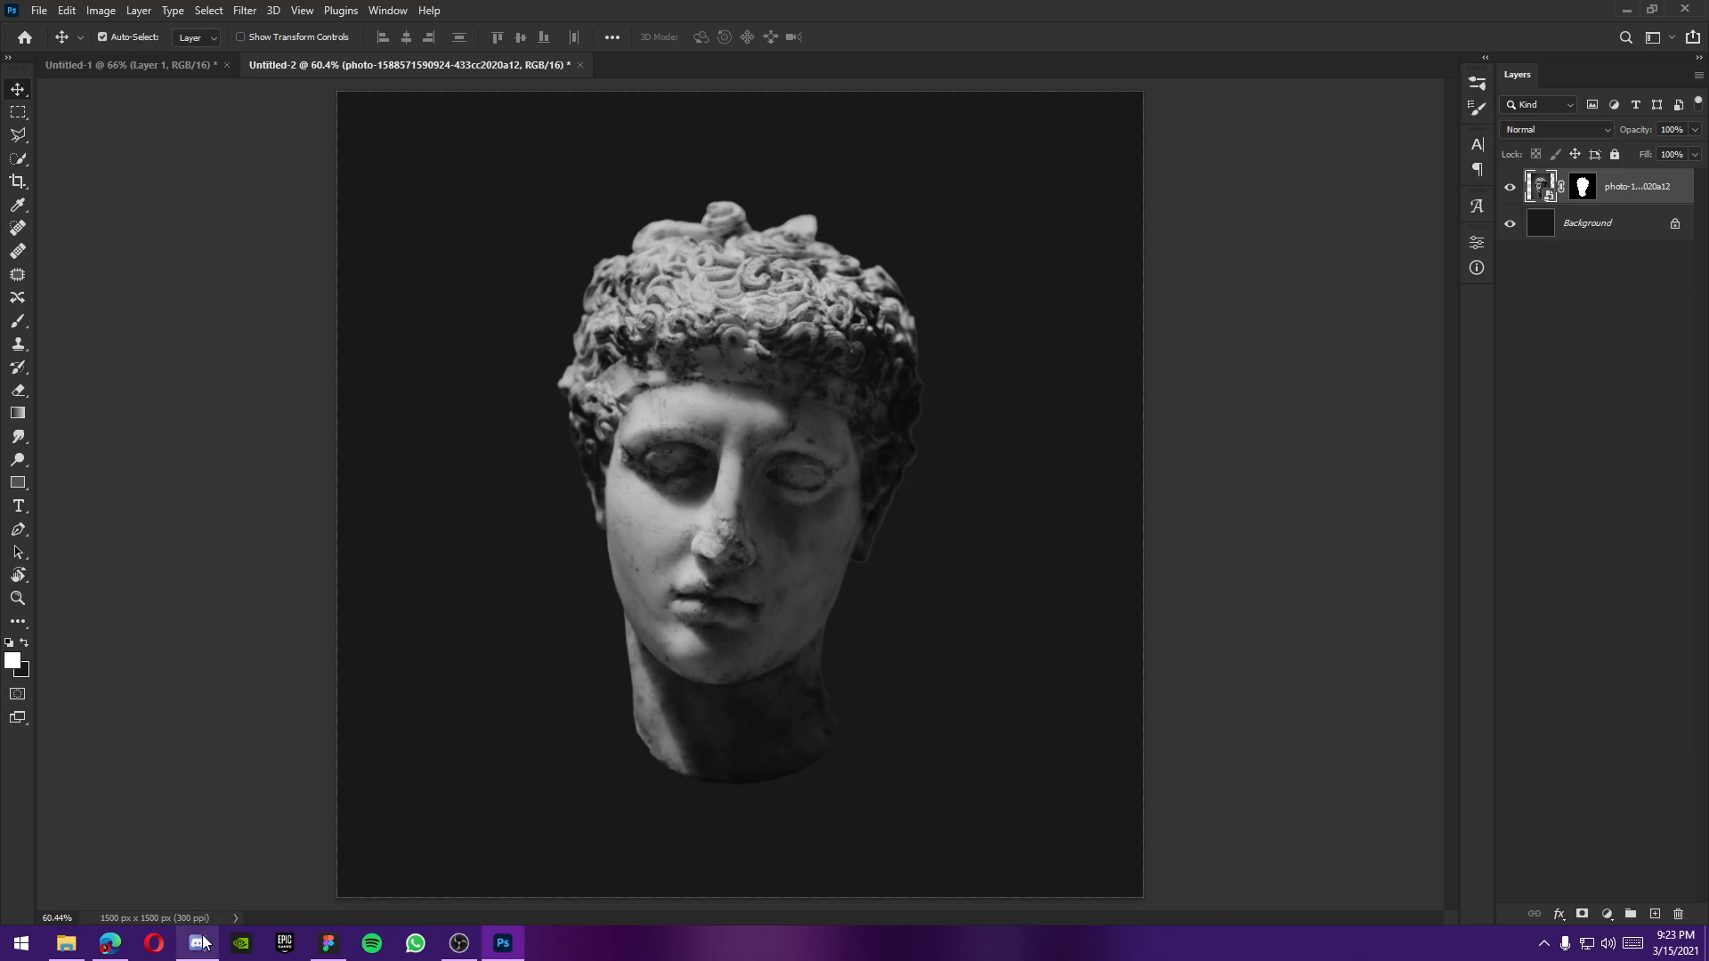
Step: Create a new 1500 x 1500 px document at 300 ppi and fill its background with the dark background colour
mouse_move(203, 950)
left_click(156, 55)
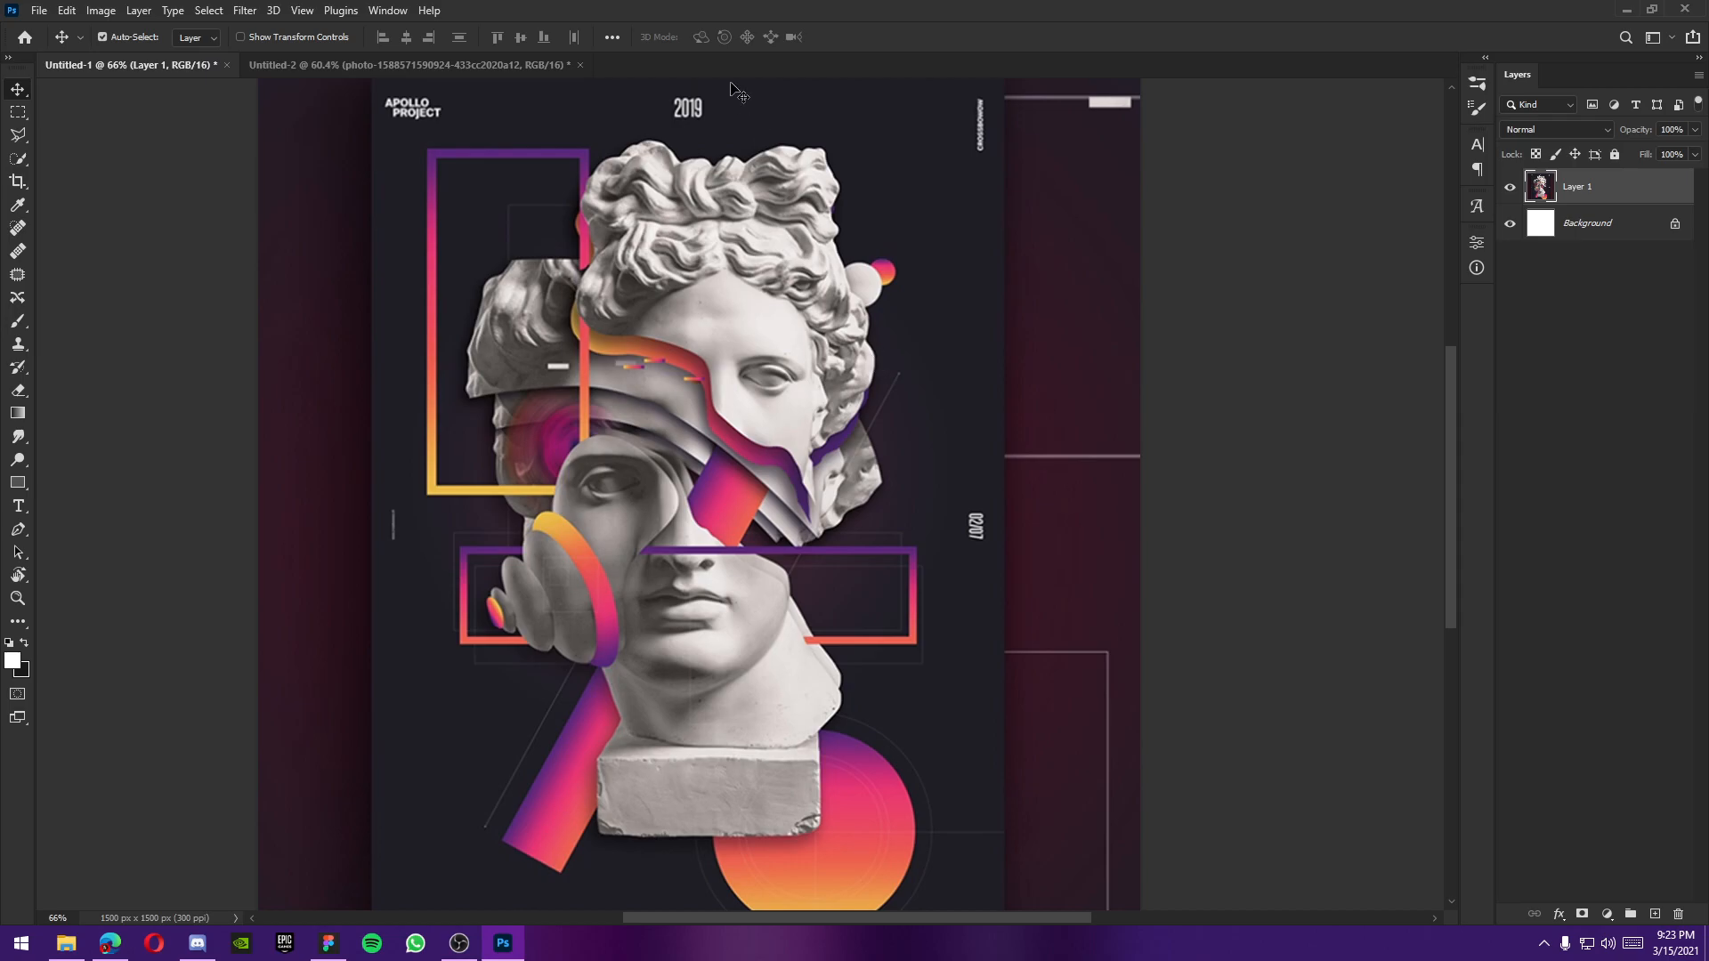
left_click(39, 10)
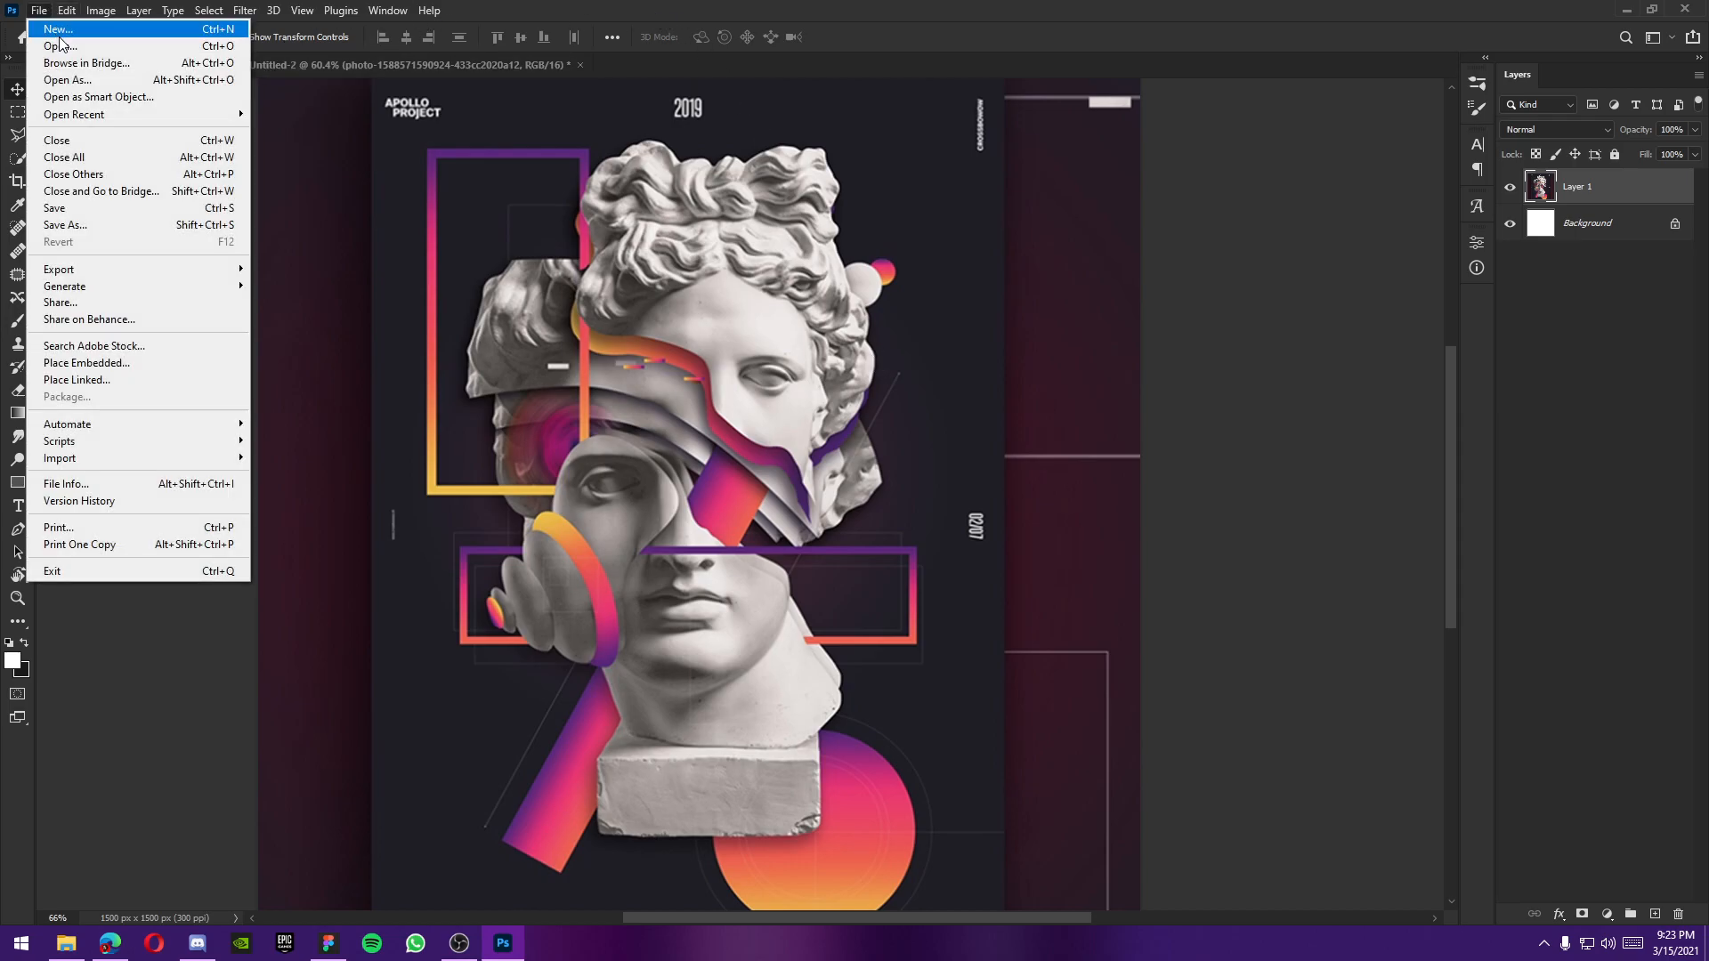
left_click(54, 24)
left_click(669, 361)
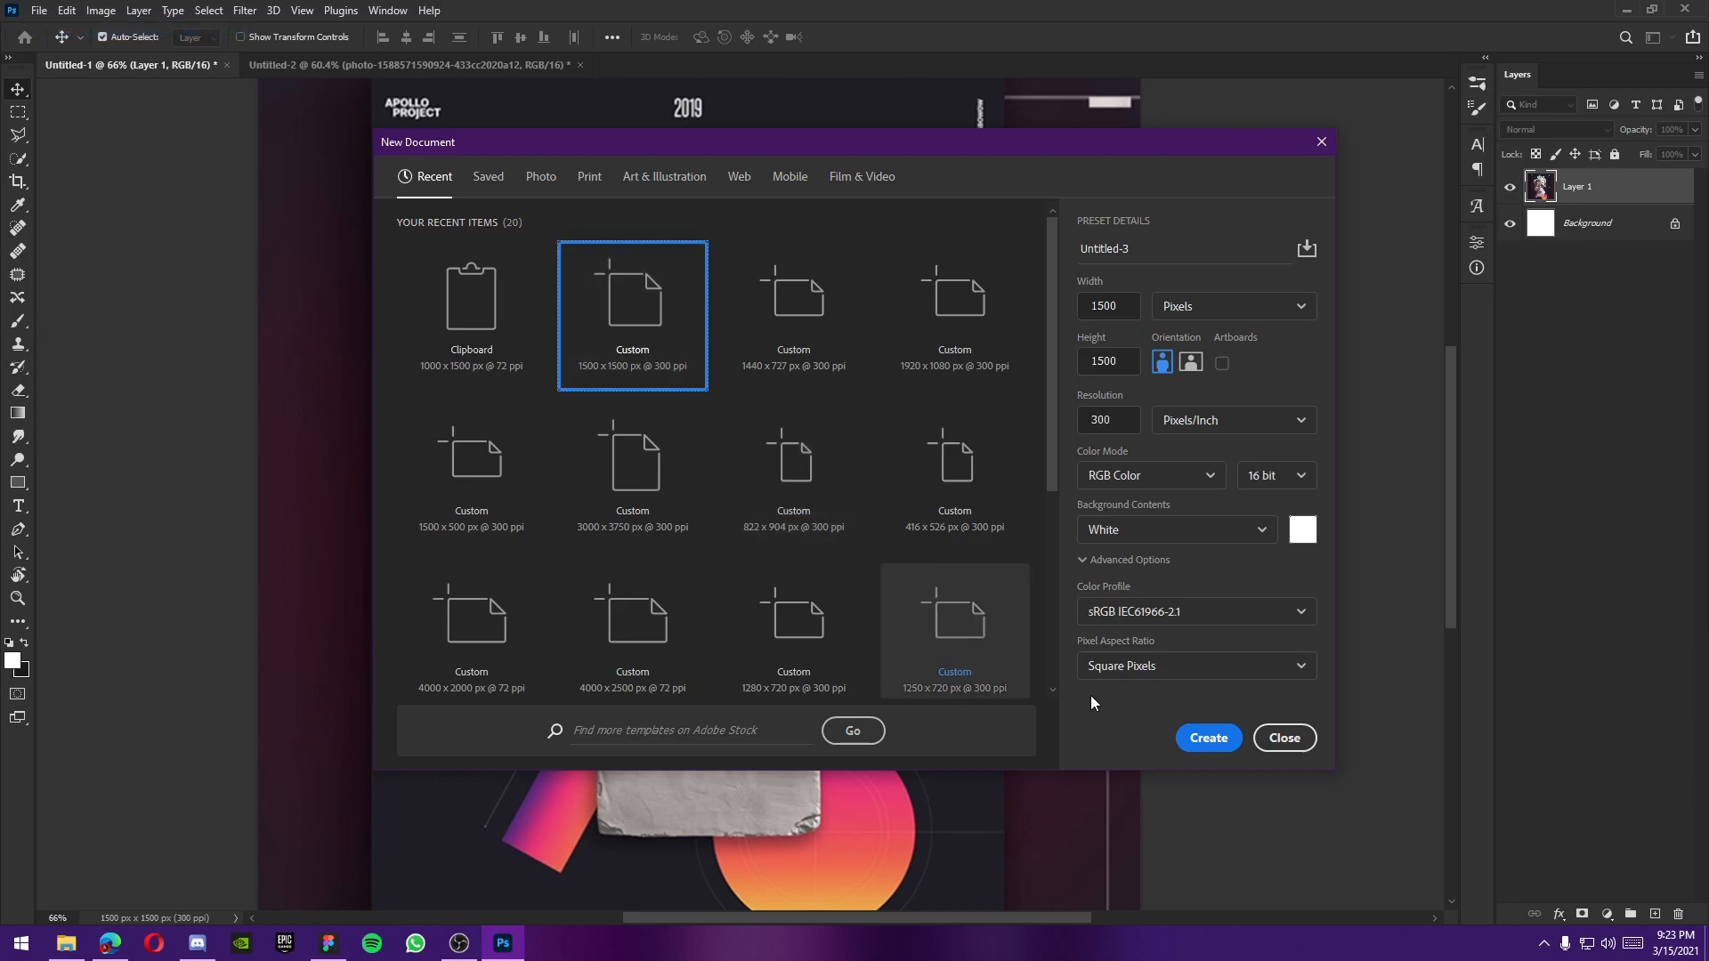
left_click(1209, 738)
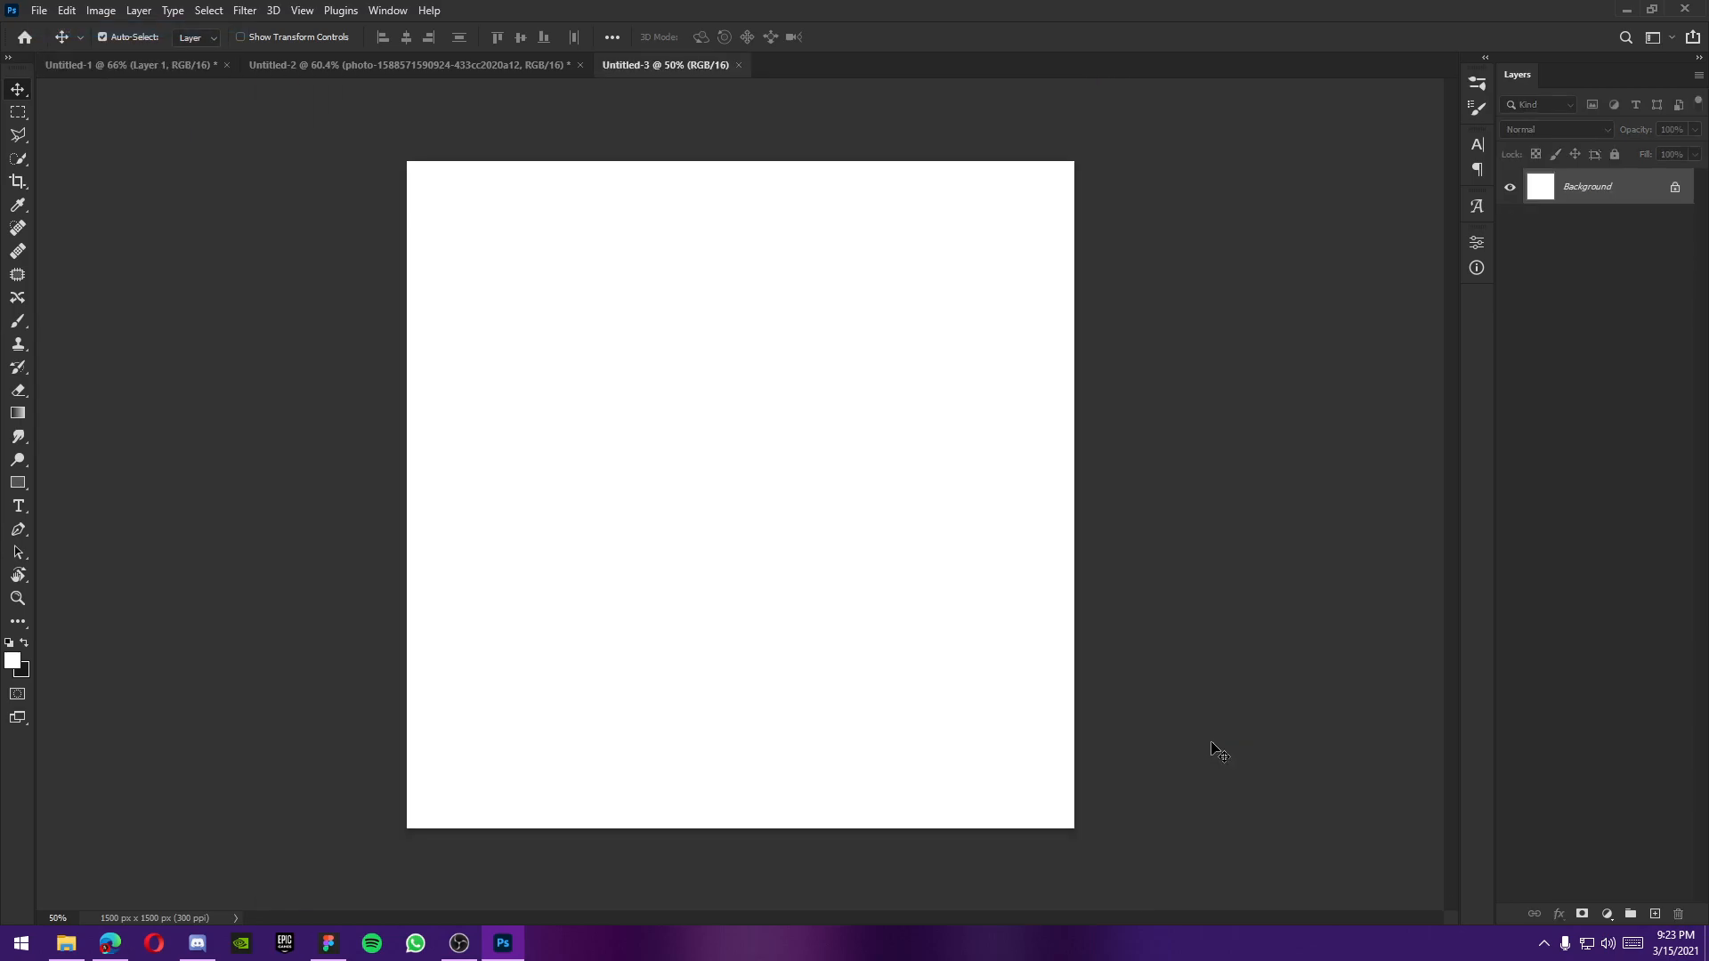
left_click(18, 483)
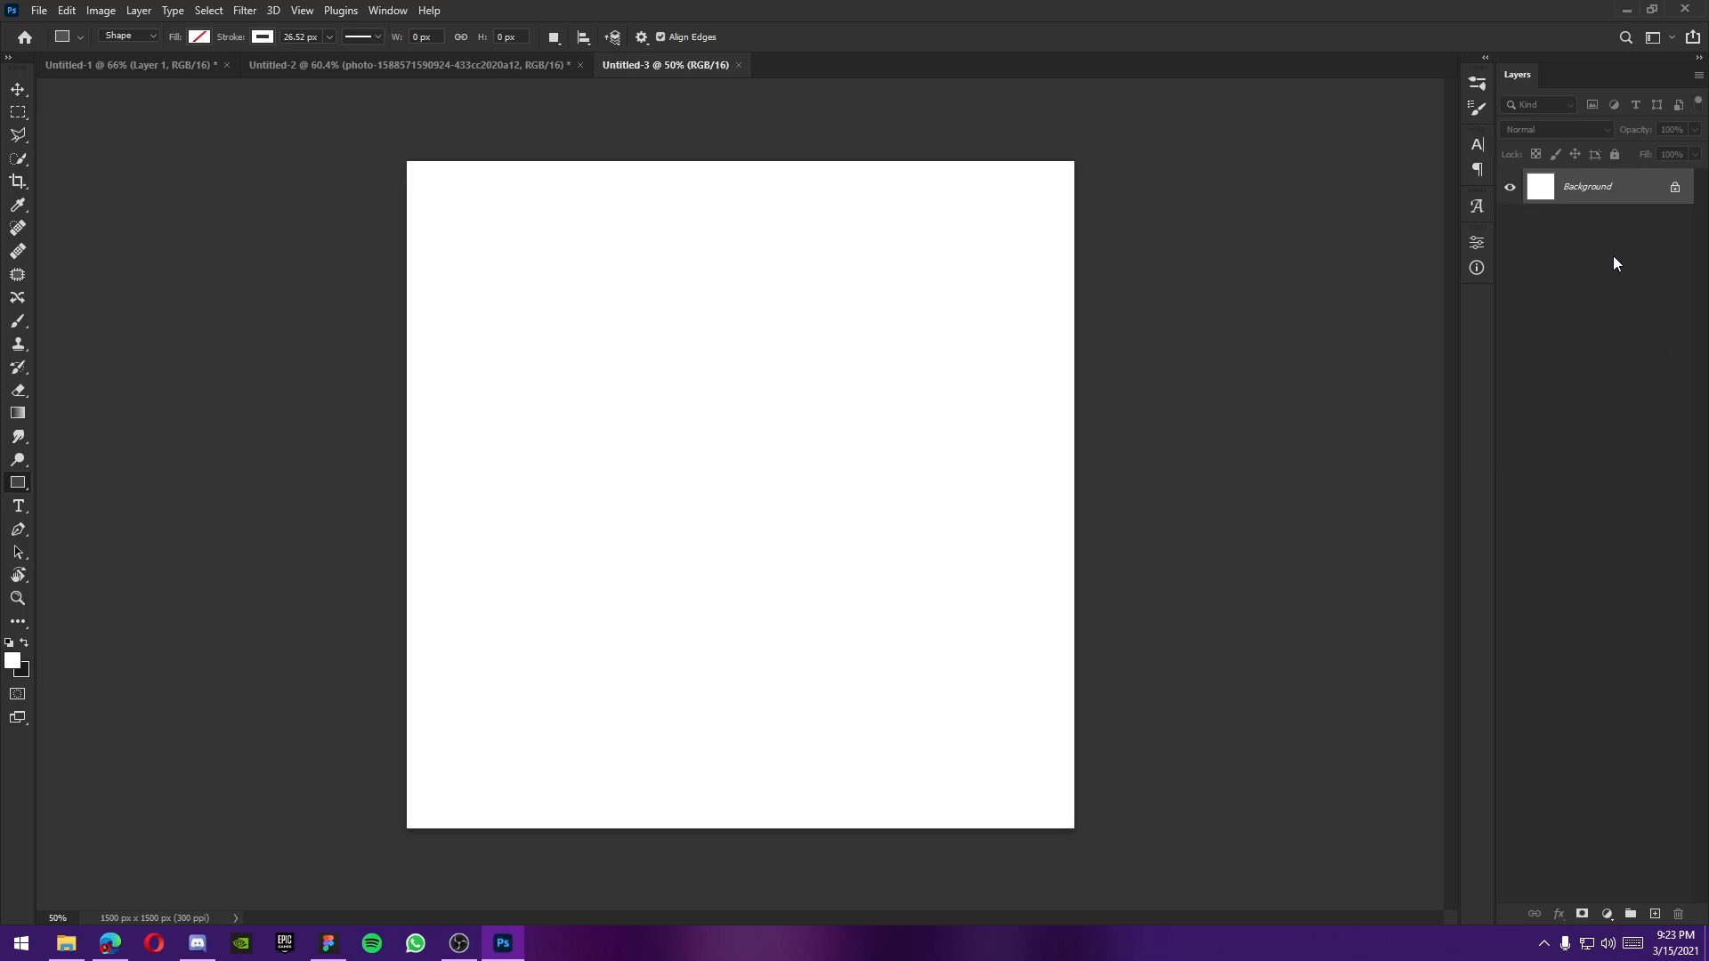
key("ctrl+BackSpace")
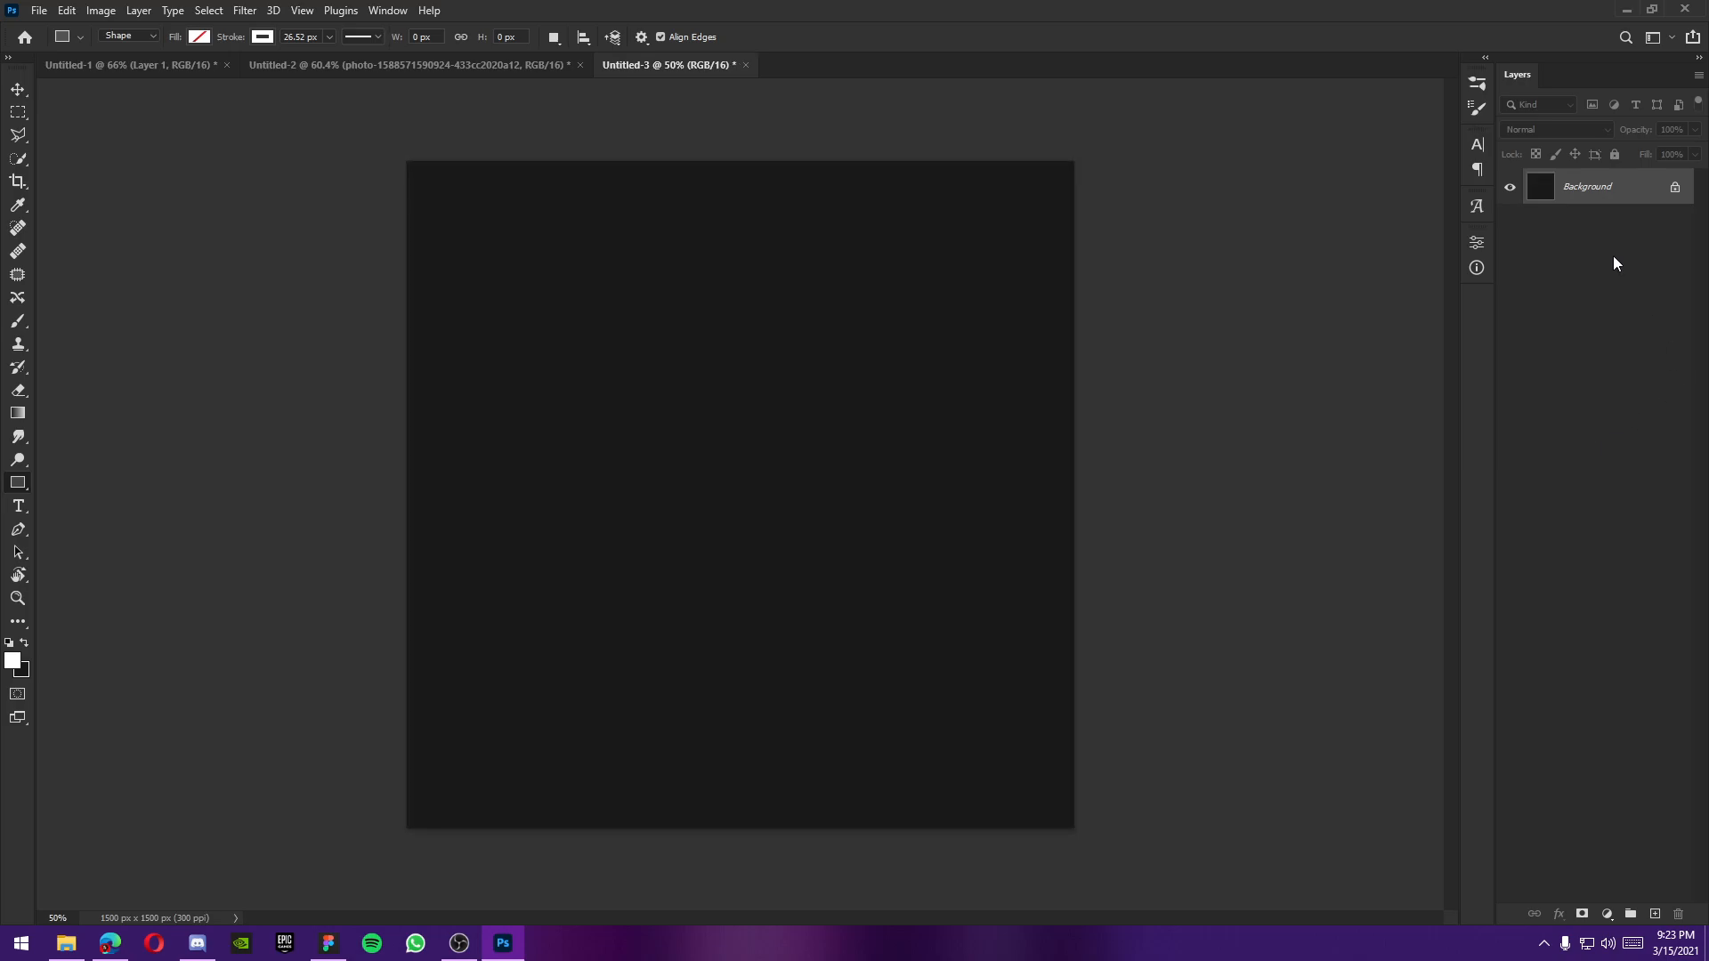
right_click(24, 489)
left_click(57, 500)
left_click_drag(574, 288, 998, 707)
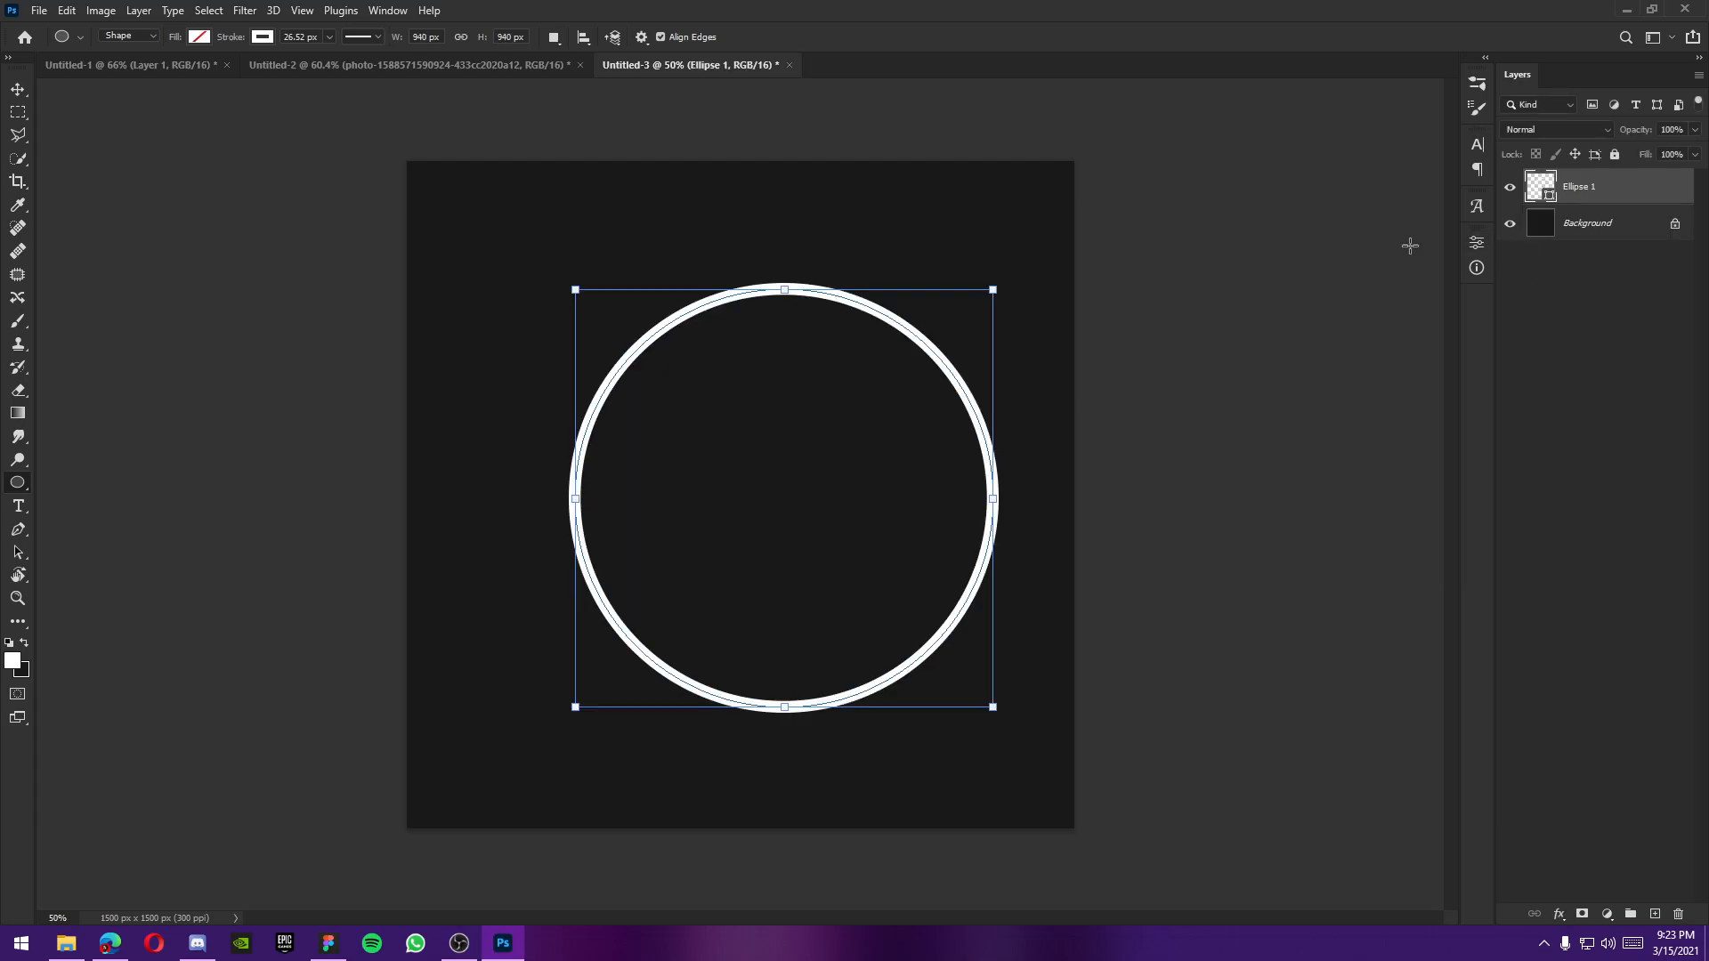
left_click(14, 105)
key("Delete")
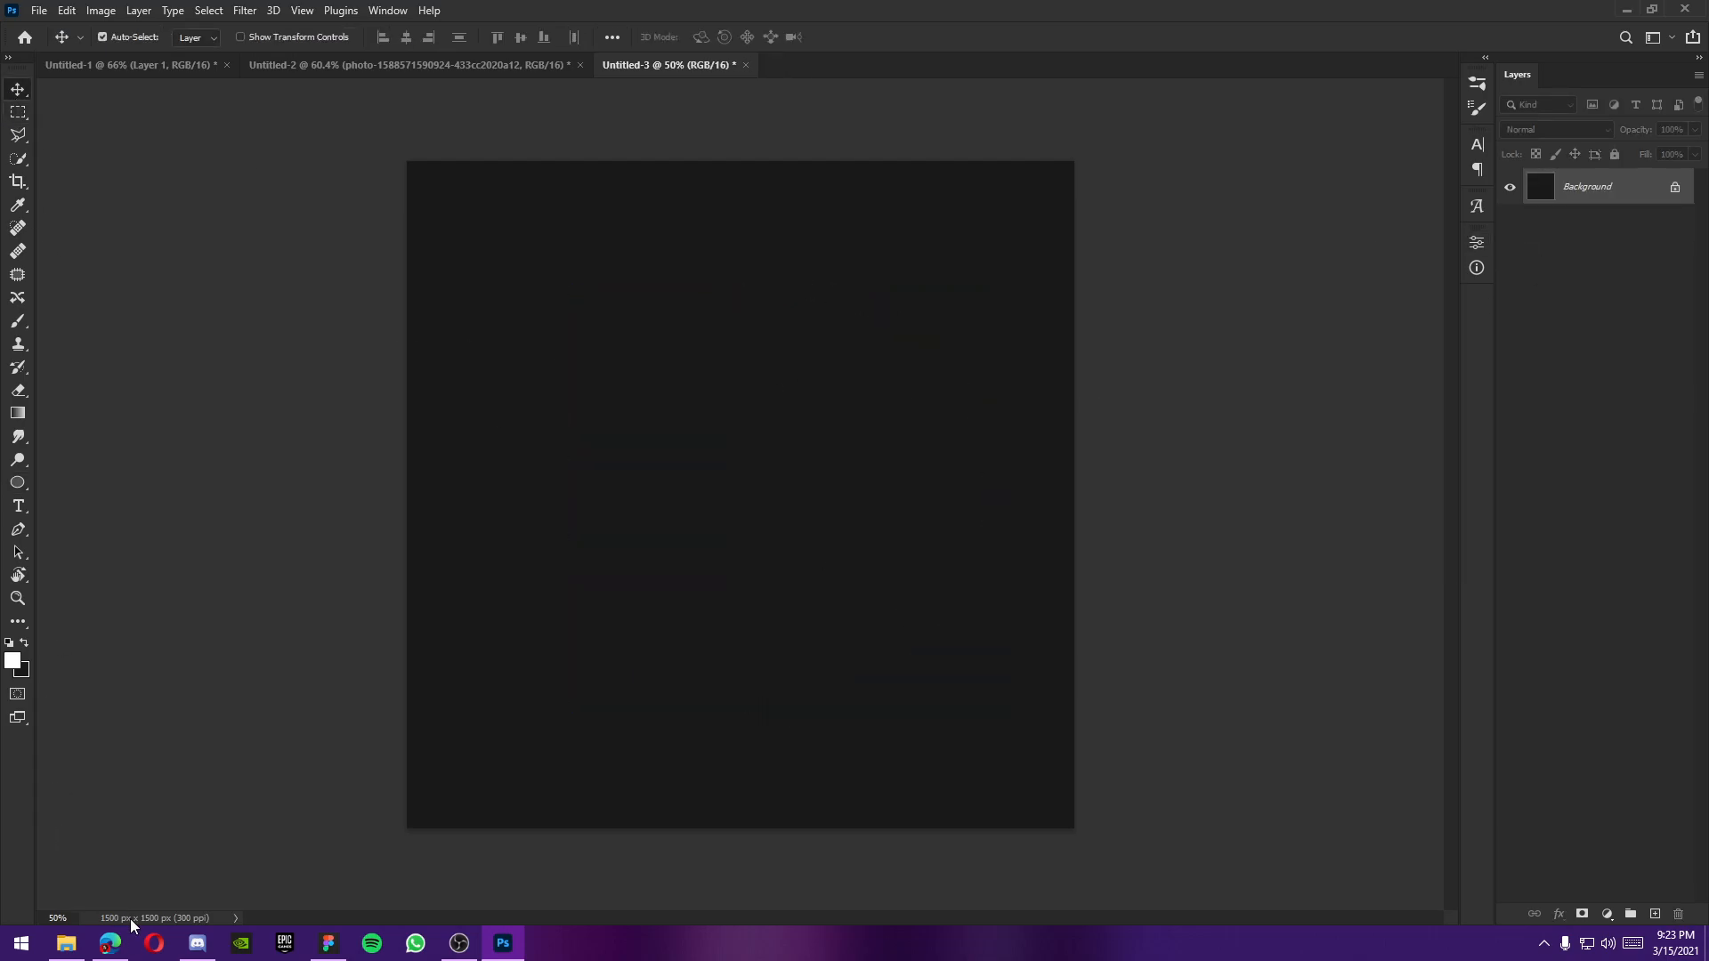
Step: Switch to the browser, search Google Images for "sphere" and open the monochrome sphere from Wikimedia Commons
left_click(111, 942)
triple_click(475, 108)
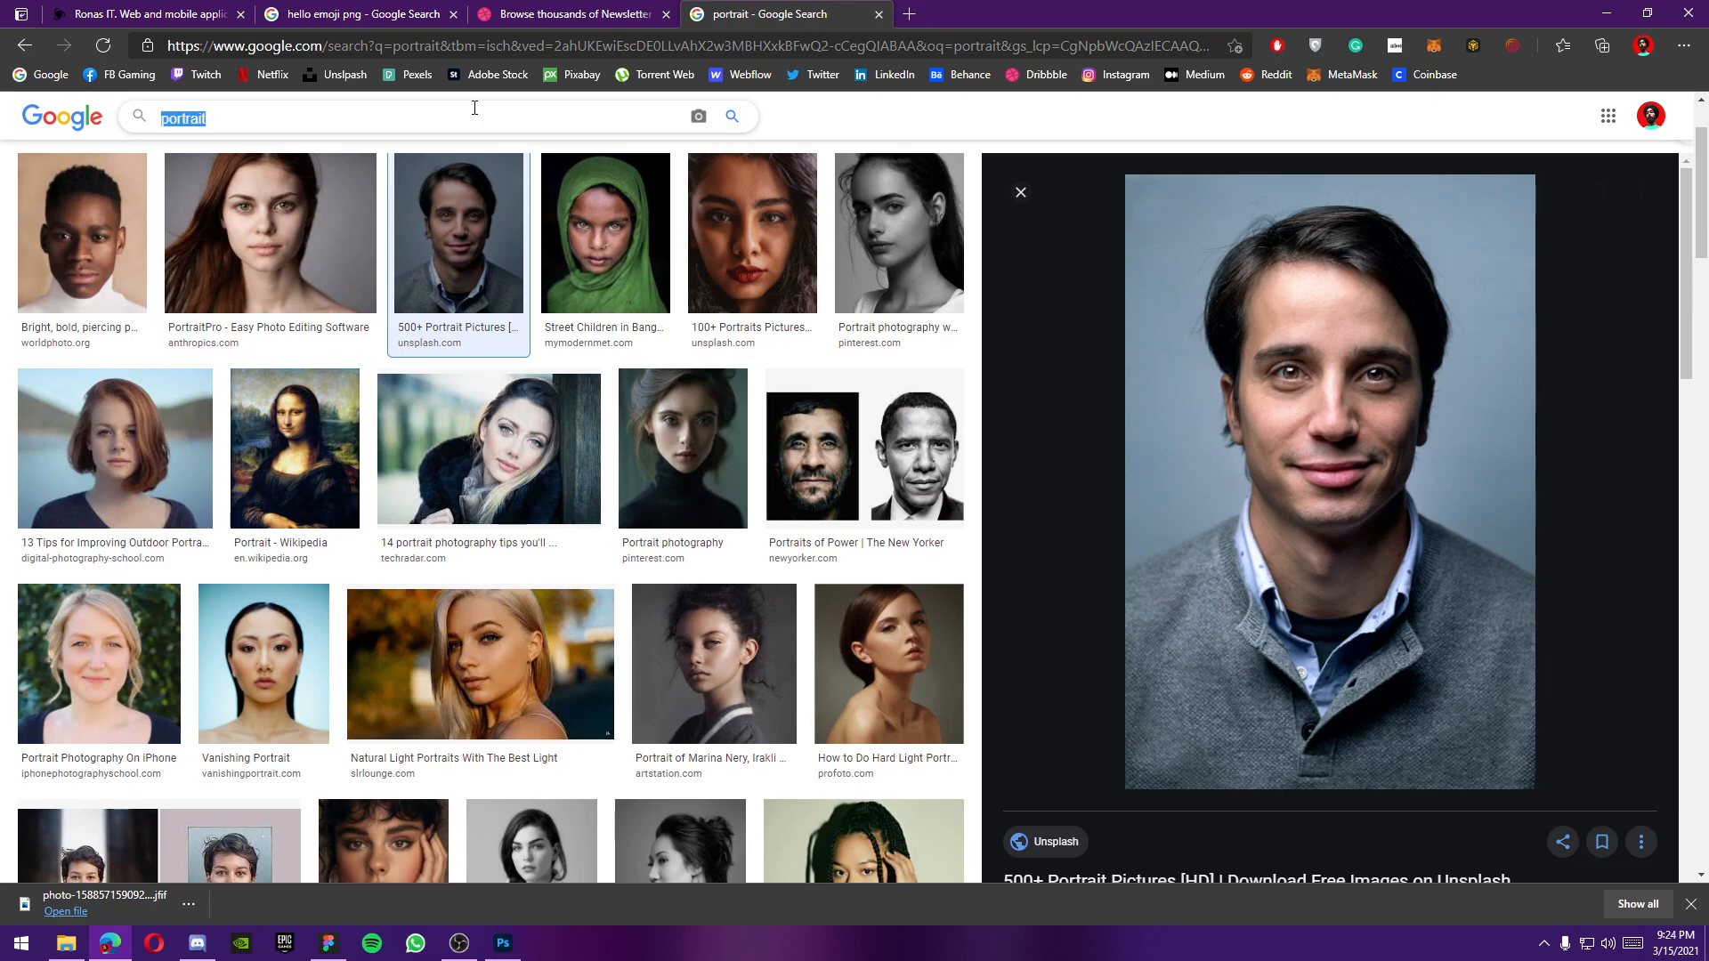
type("sphere")
key("Return")
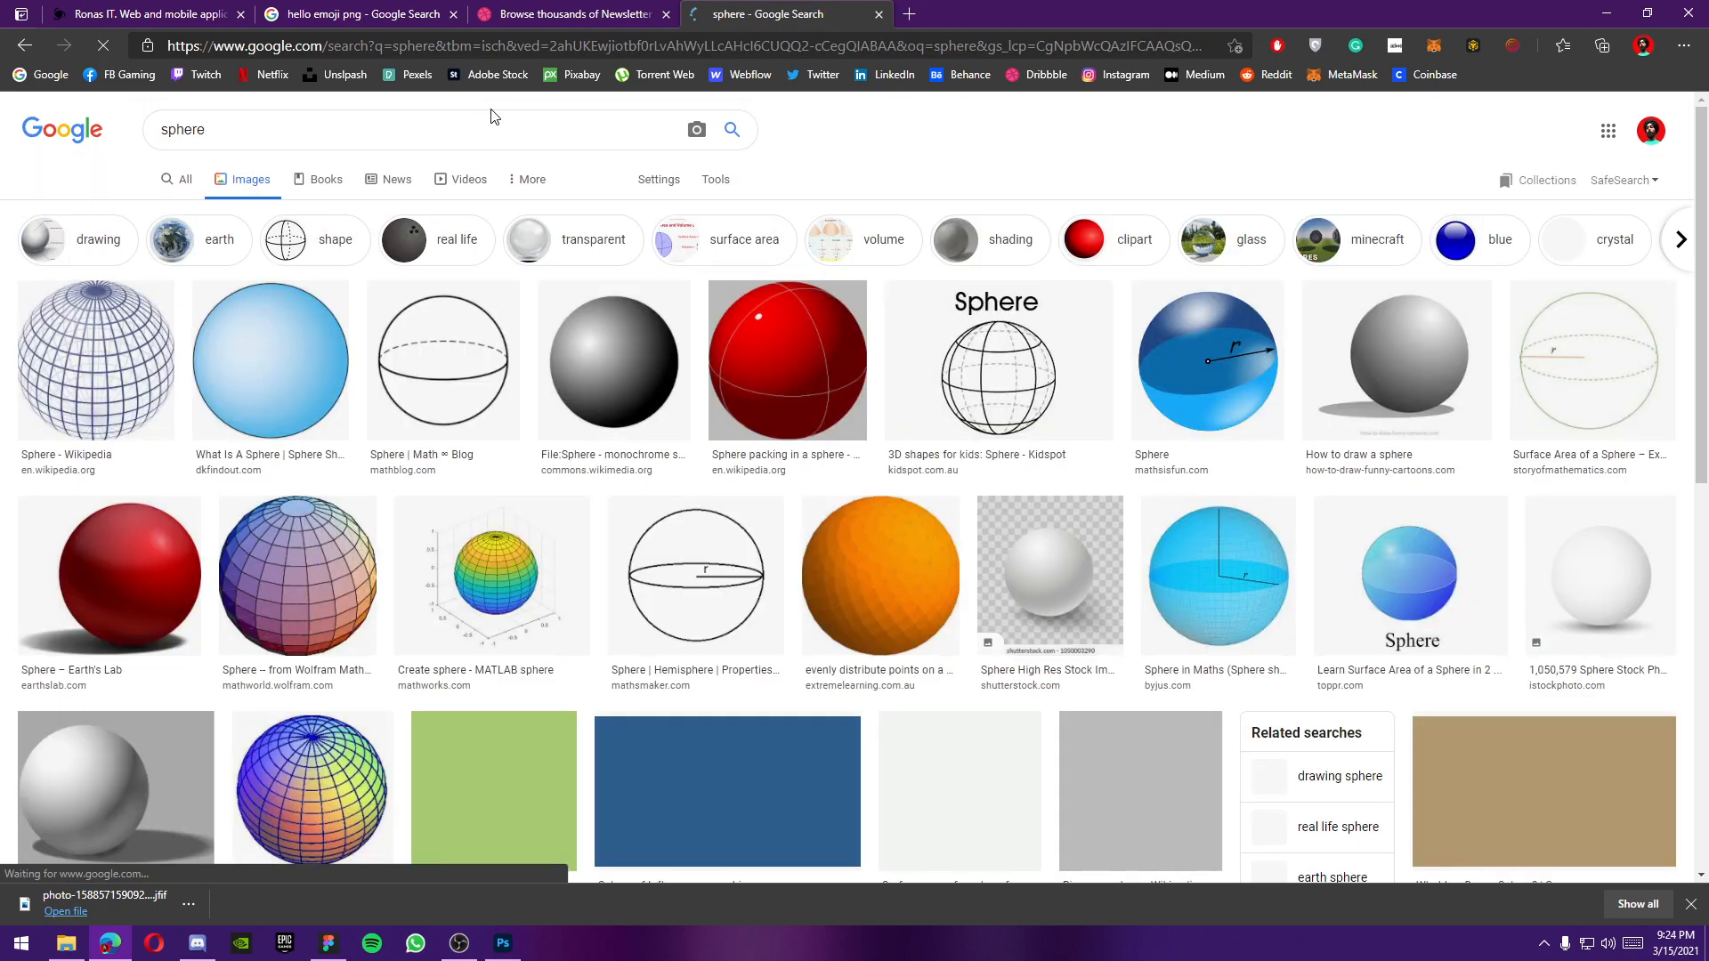
left_click(614, 360)
right_click(1313, 382)
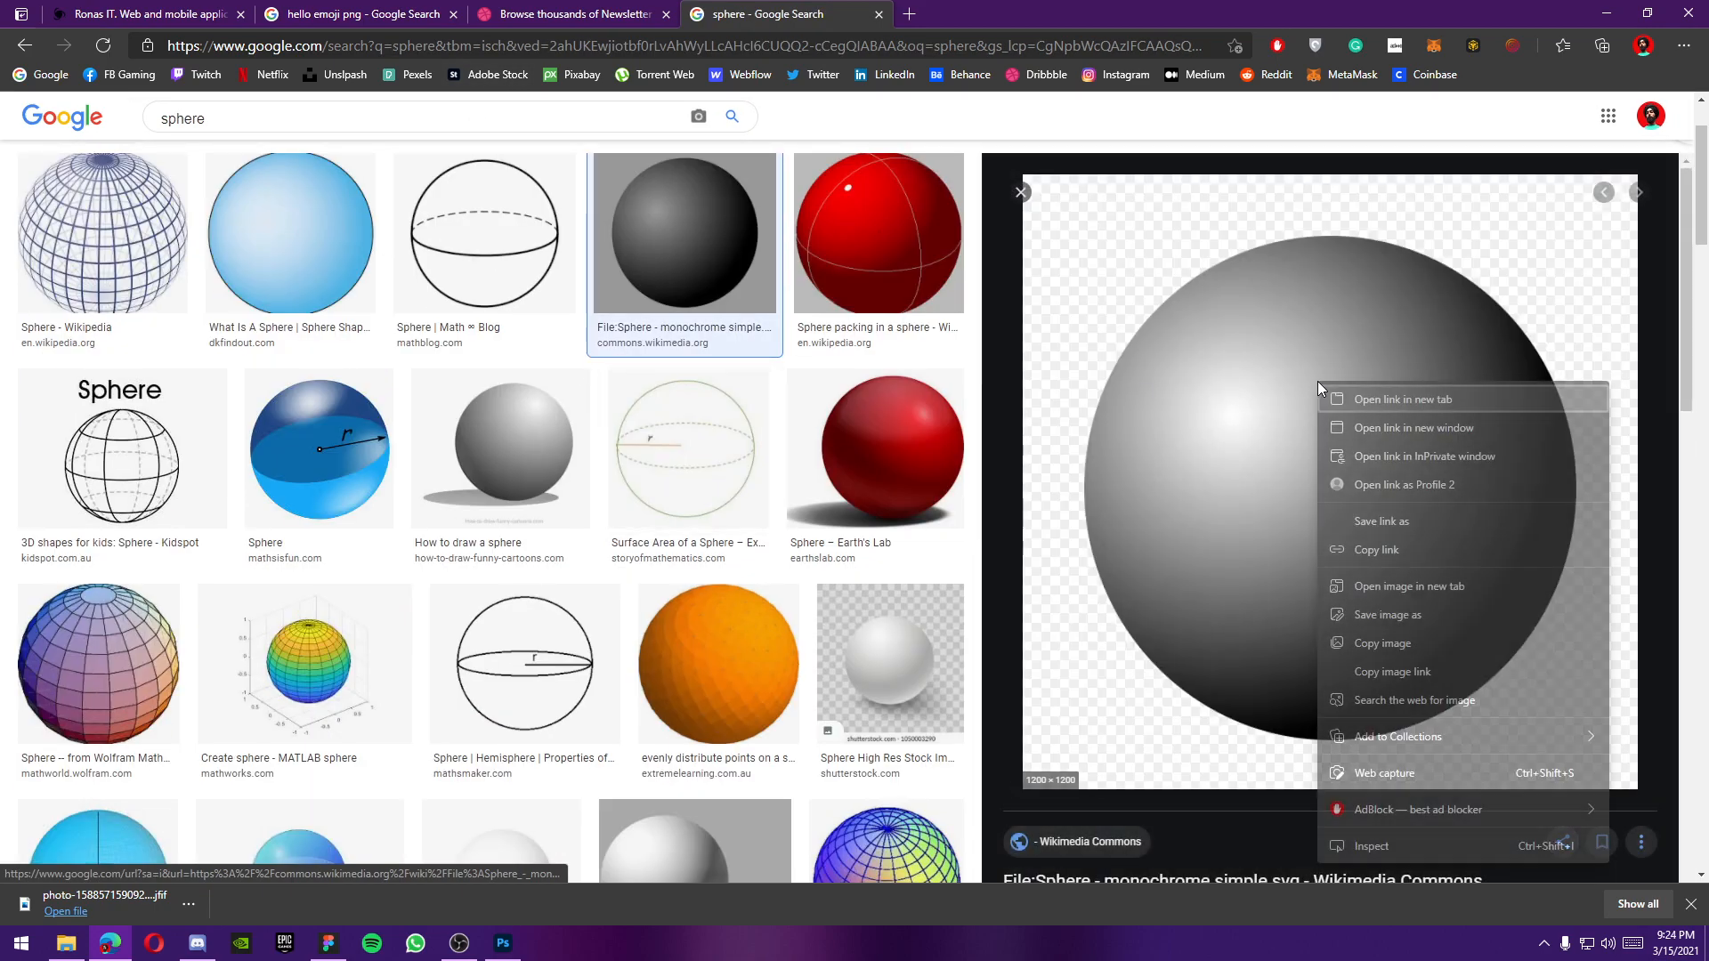
left_click(1371, 645)
left_click(504, 942)
key("ctrl+v")
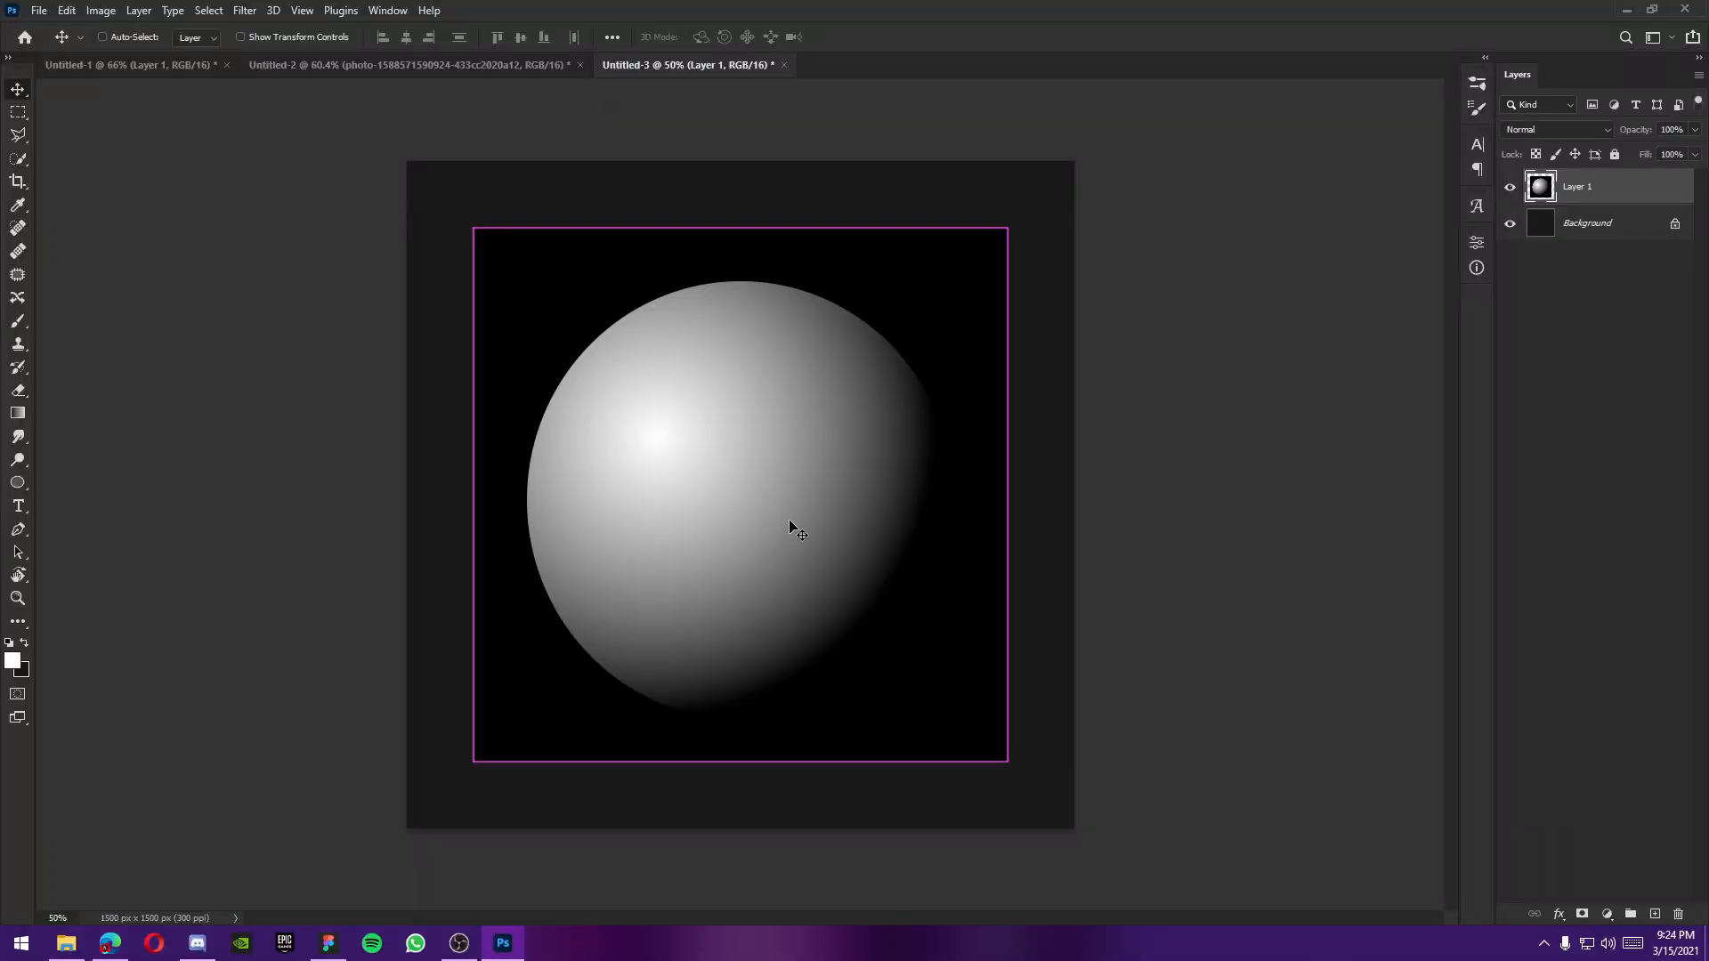
key("ctrl+z")
Step: Return to the browser and save the monochrome sphere as a PNG image in the Downloads folder
left_click(109, 943)
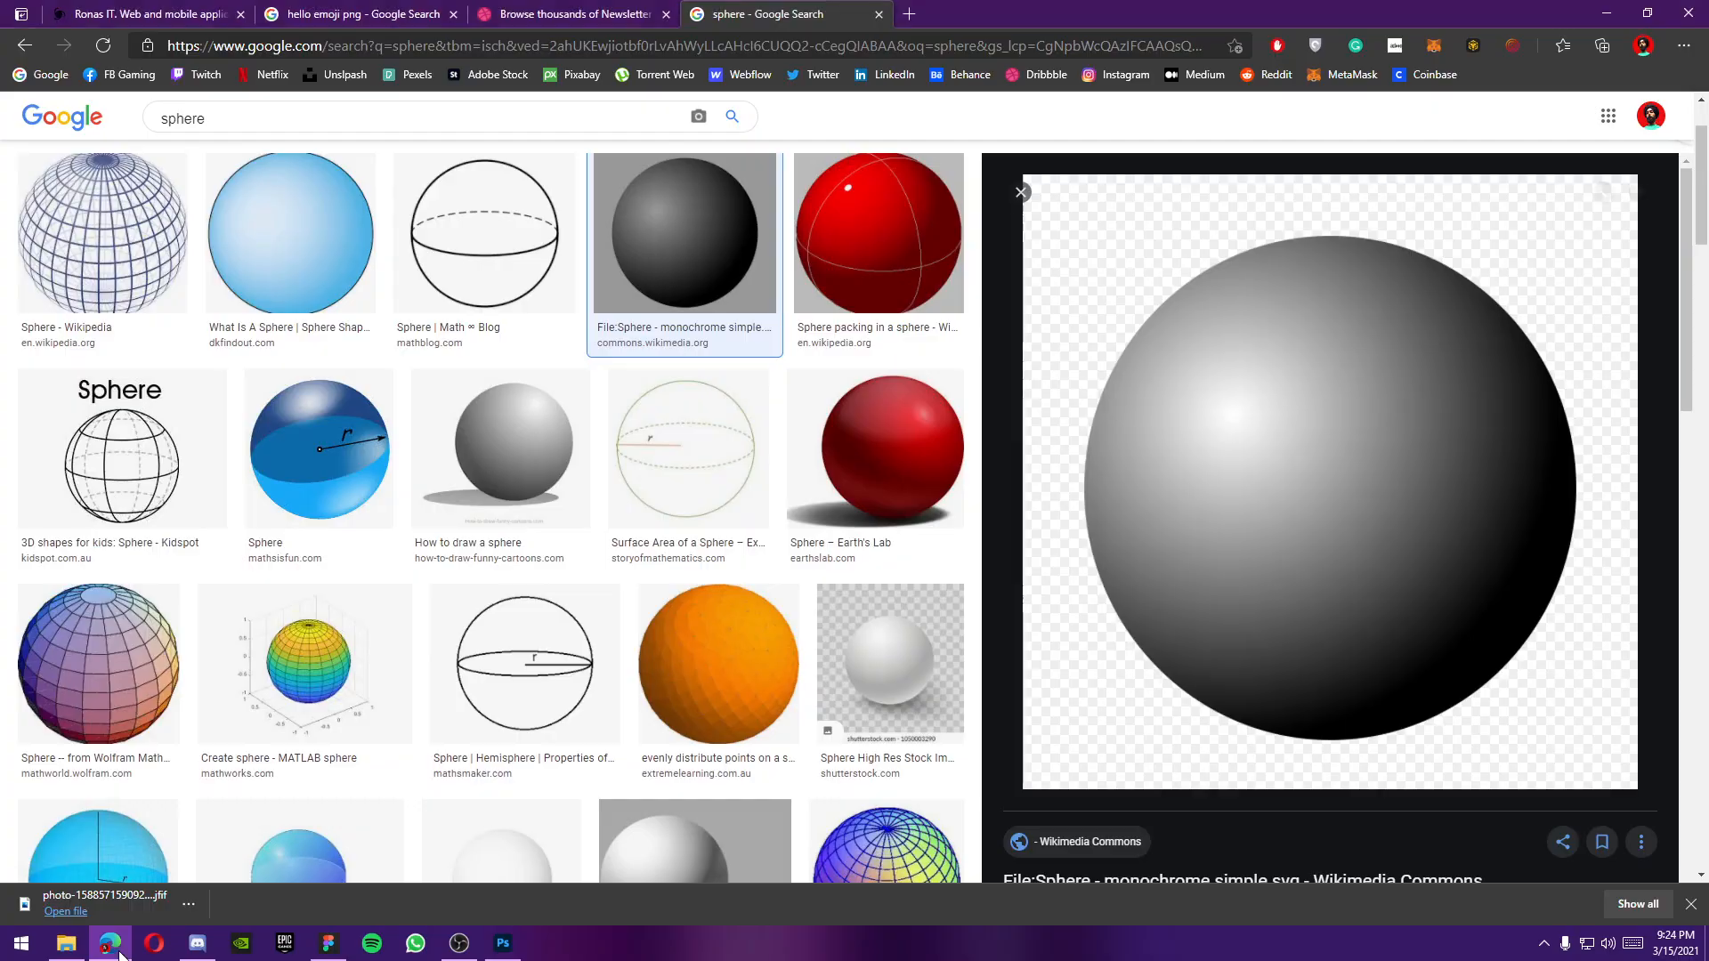
right_click(1259, 443)
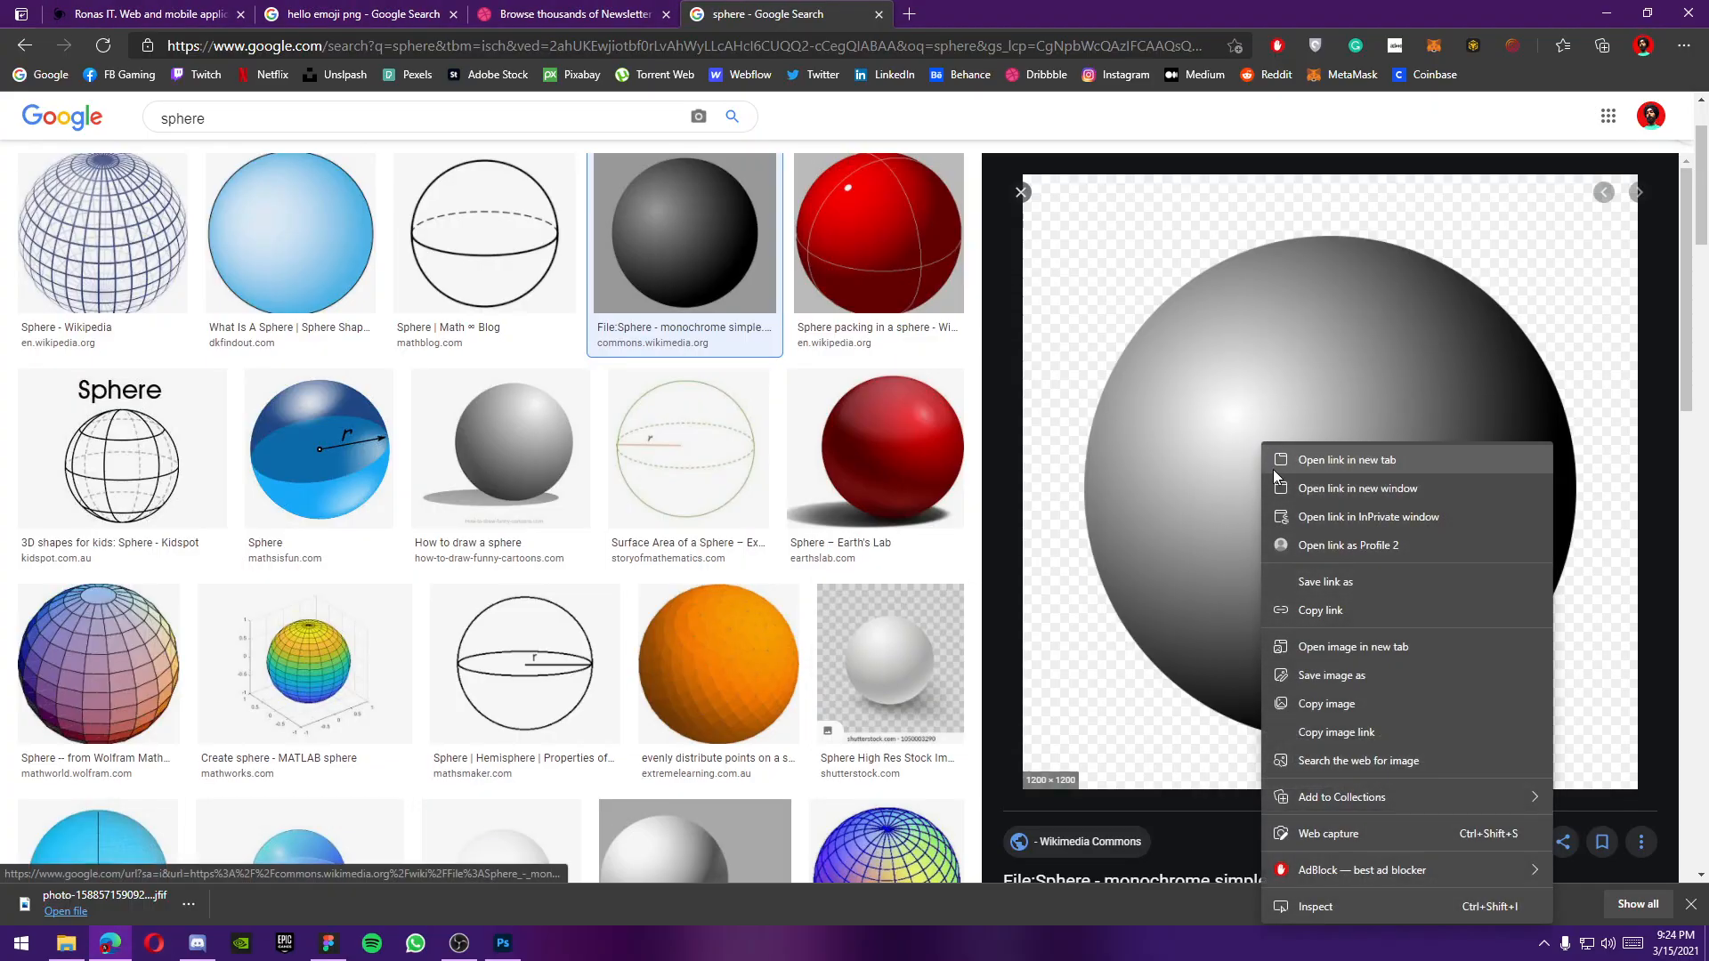
left_click(1316, 674)
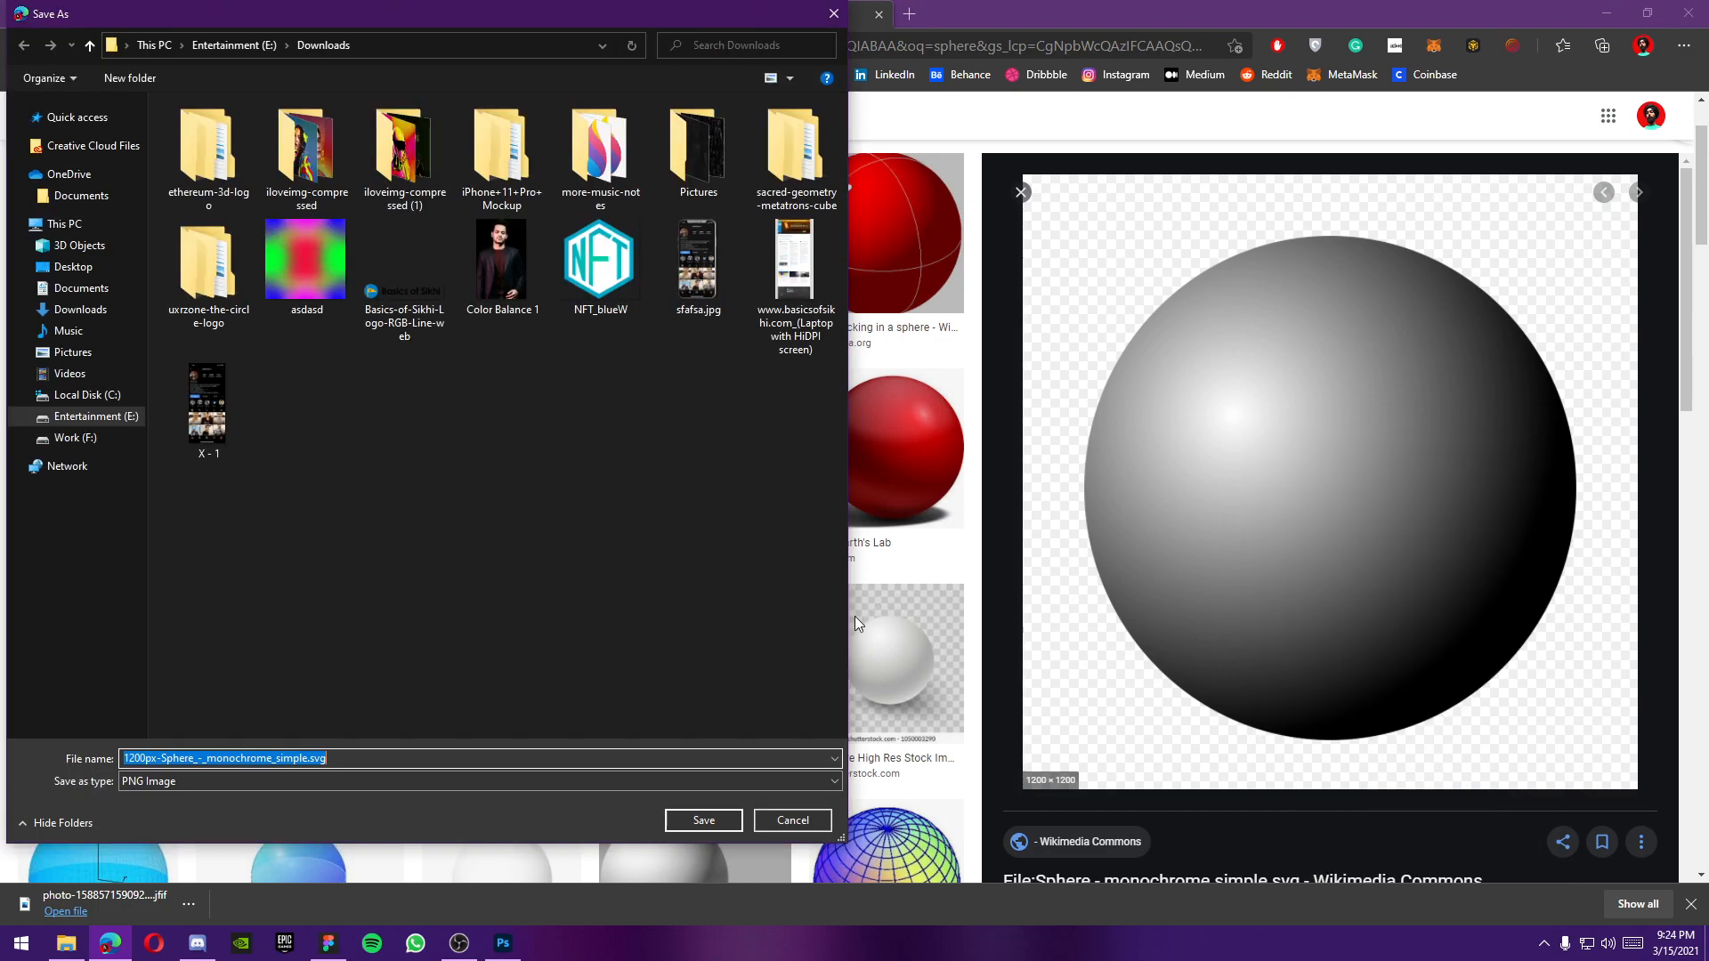
left_click(703, 821)
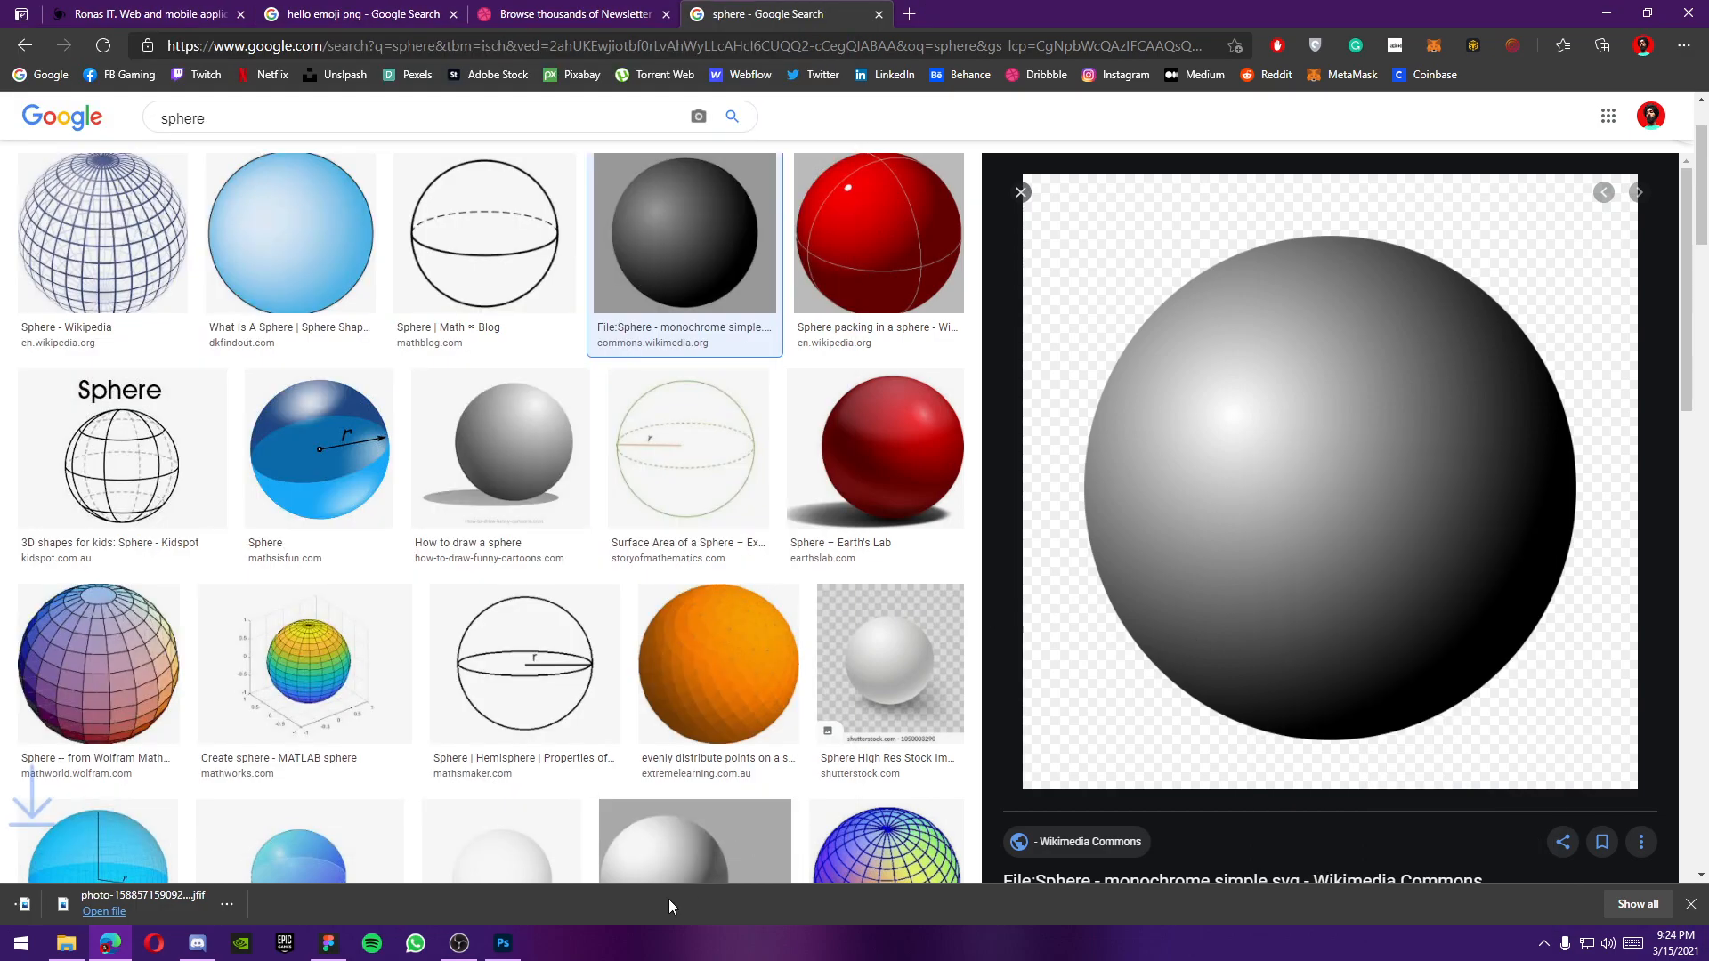
Step: Place the downloaded sphere PNG from the Downloads folder onto the dark Photoshop canvas at its default size
left_click(495, 949)
left_click(66, 944)
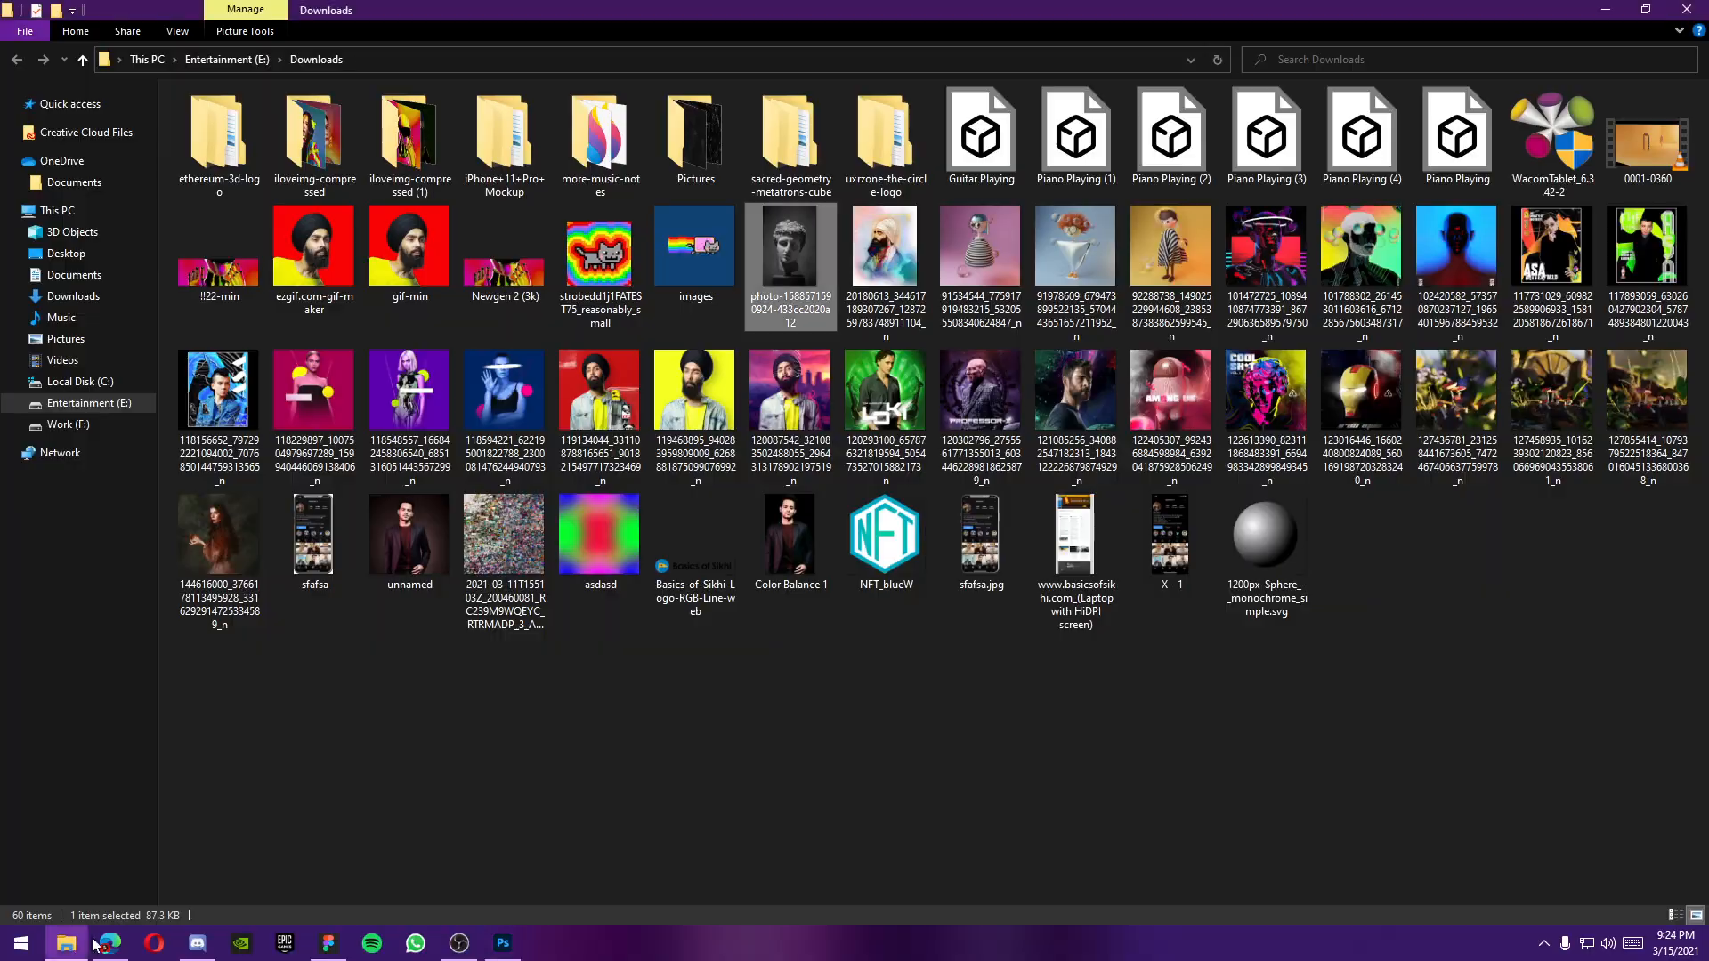
left_click_drag(1265, 534, 752, 567)
key("Return")
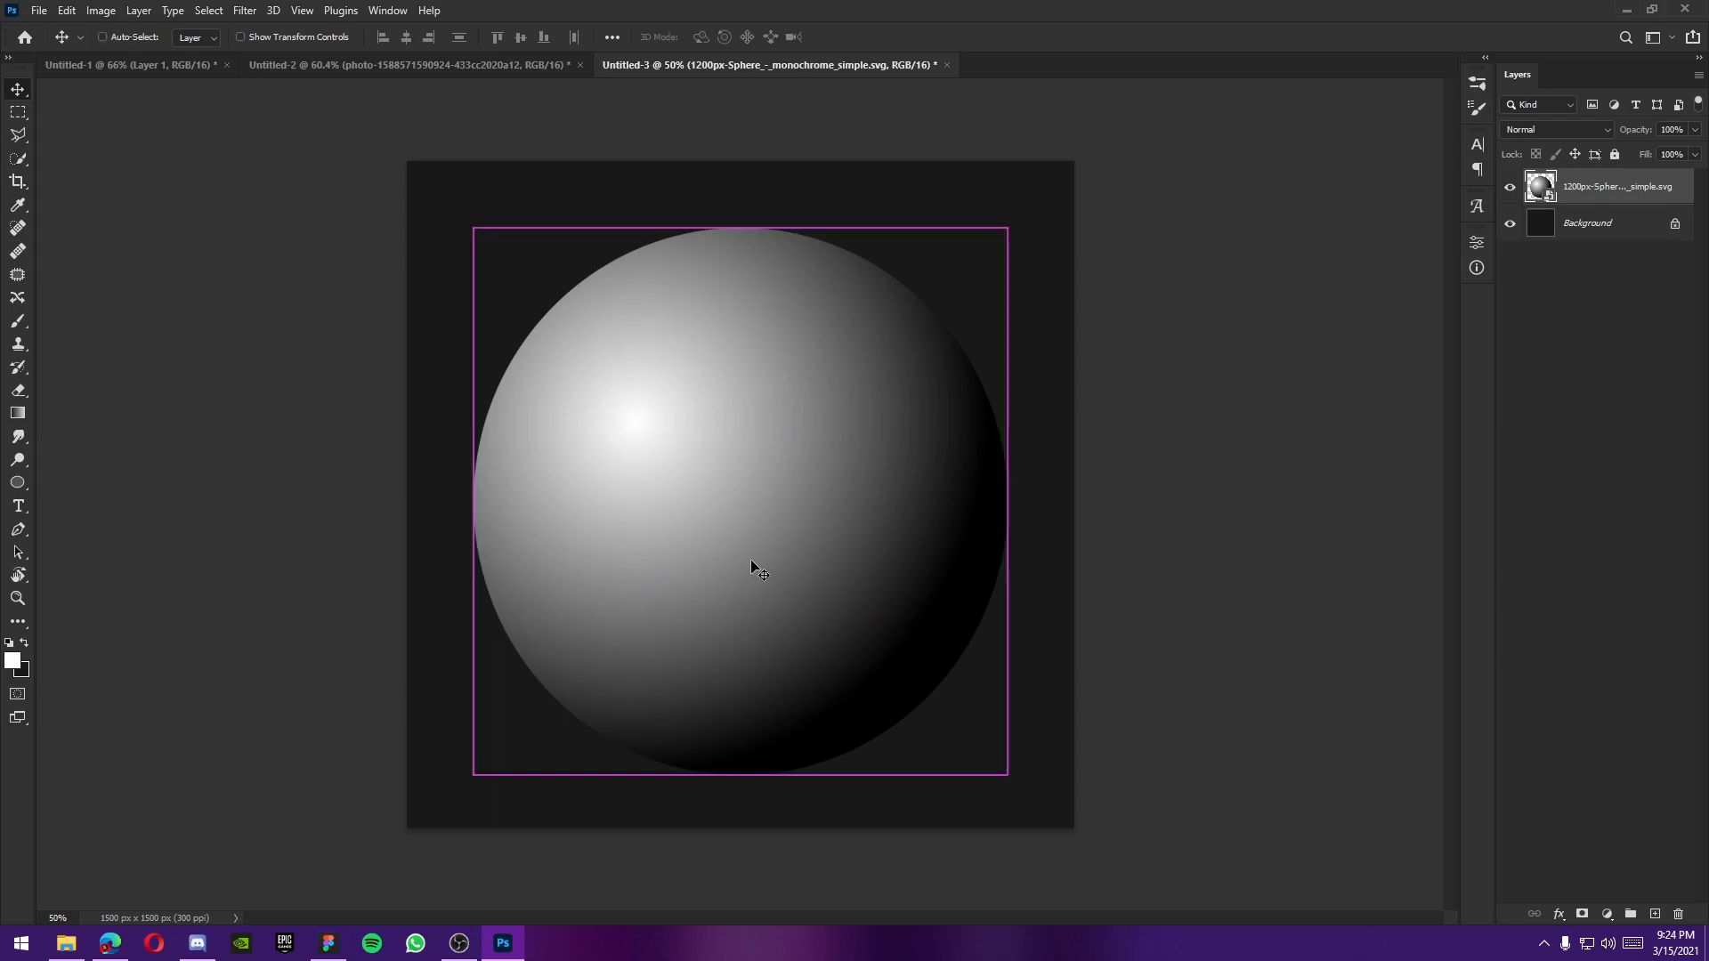
key("ctrl+t")
key("Return")
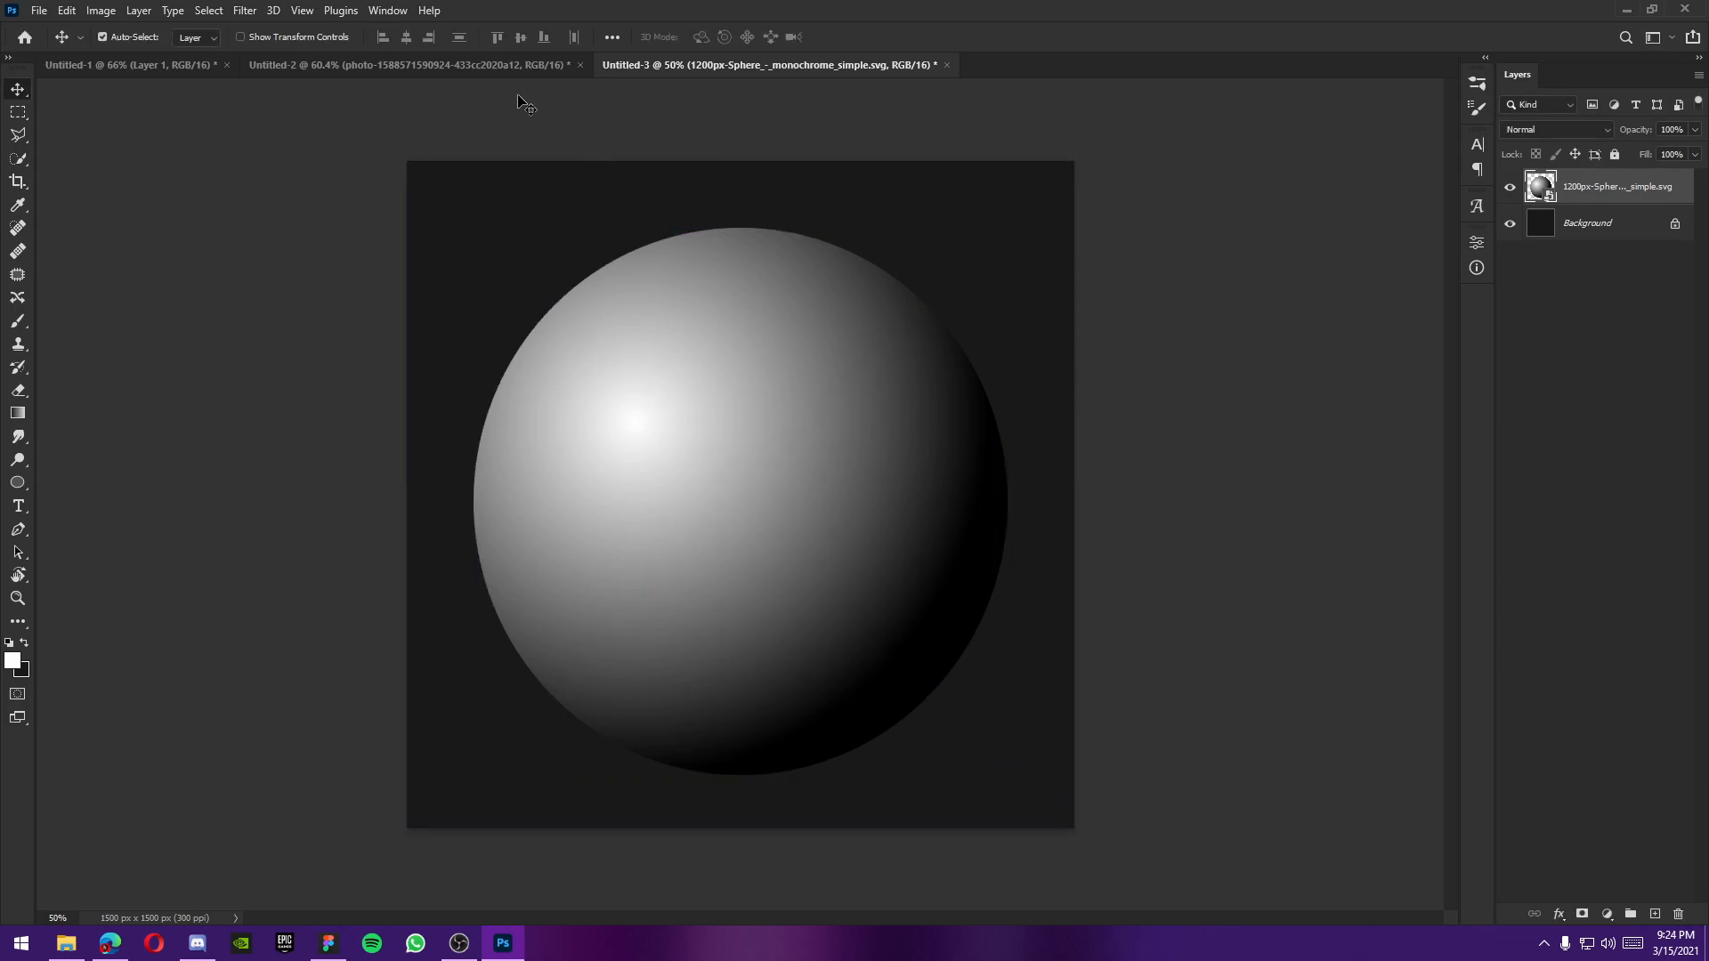
left_click(475, 66)
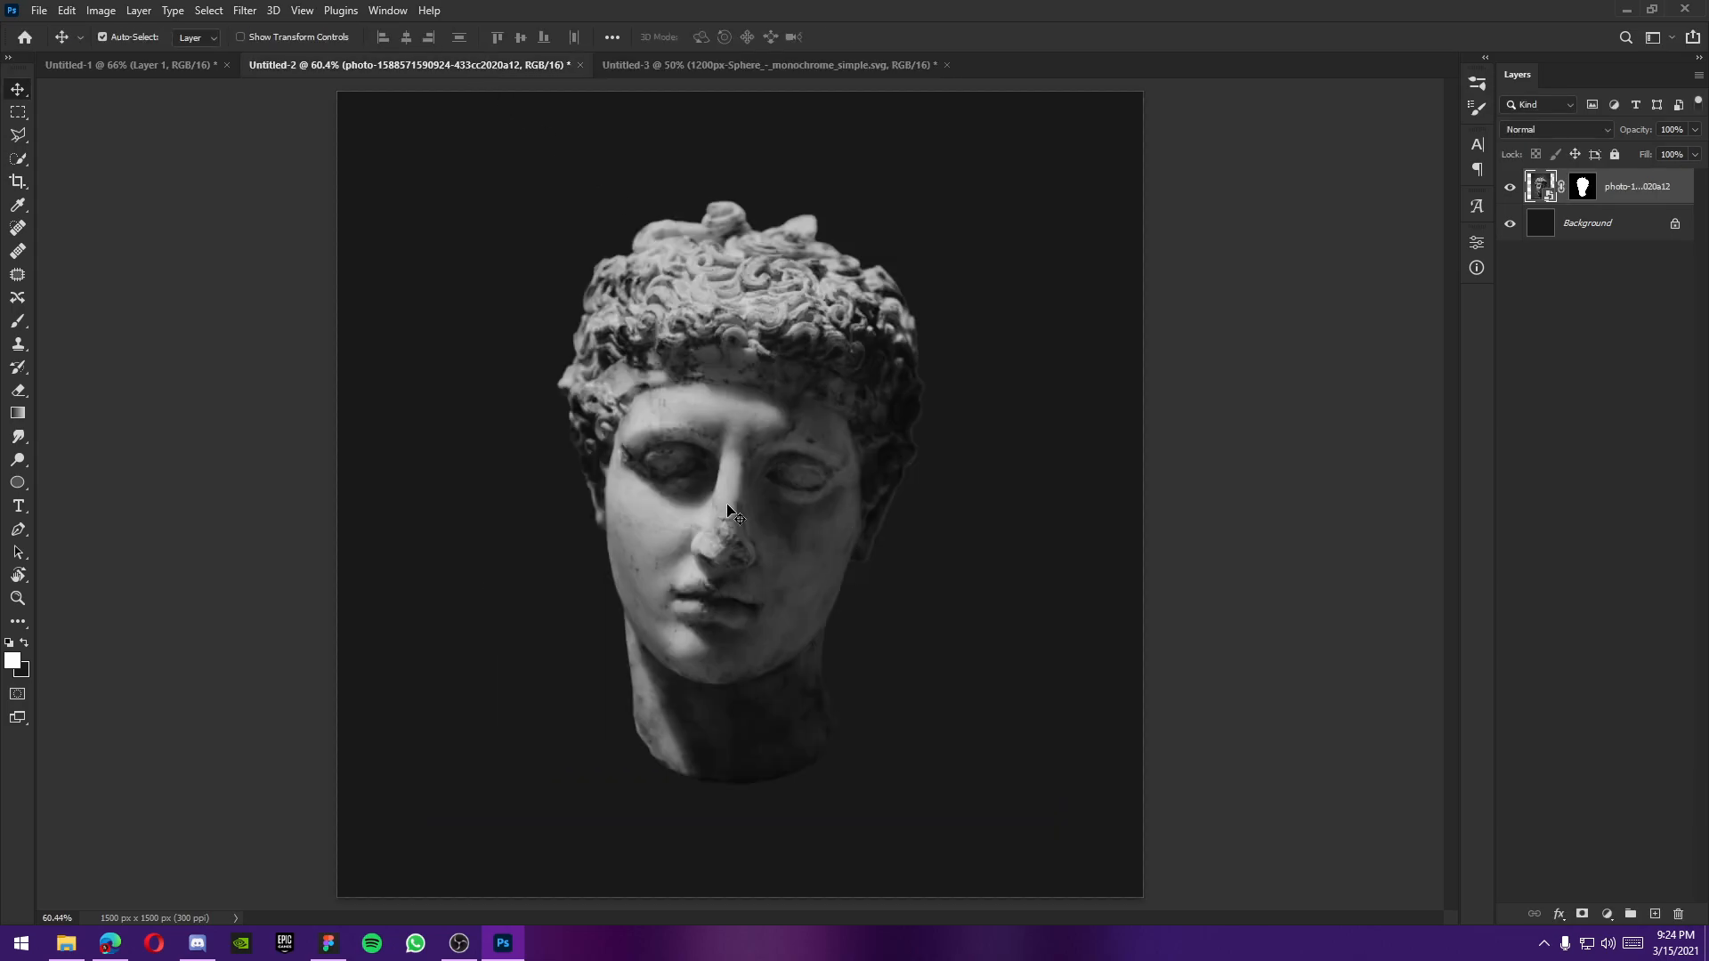
left_click(717, 63)
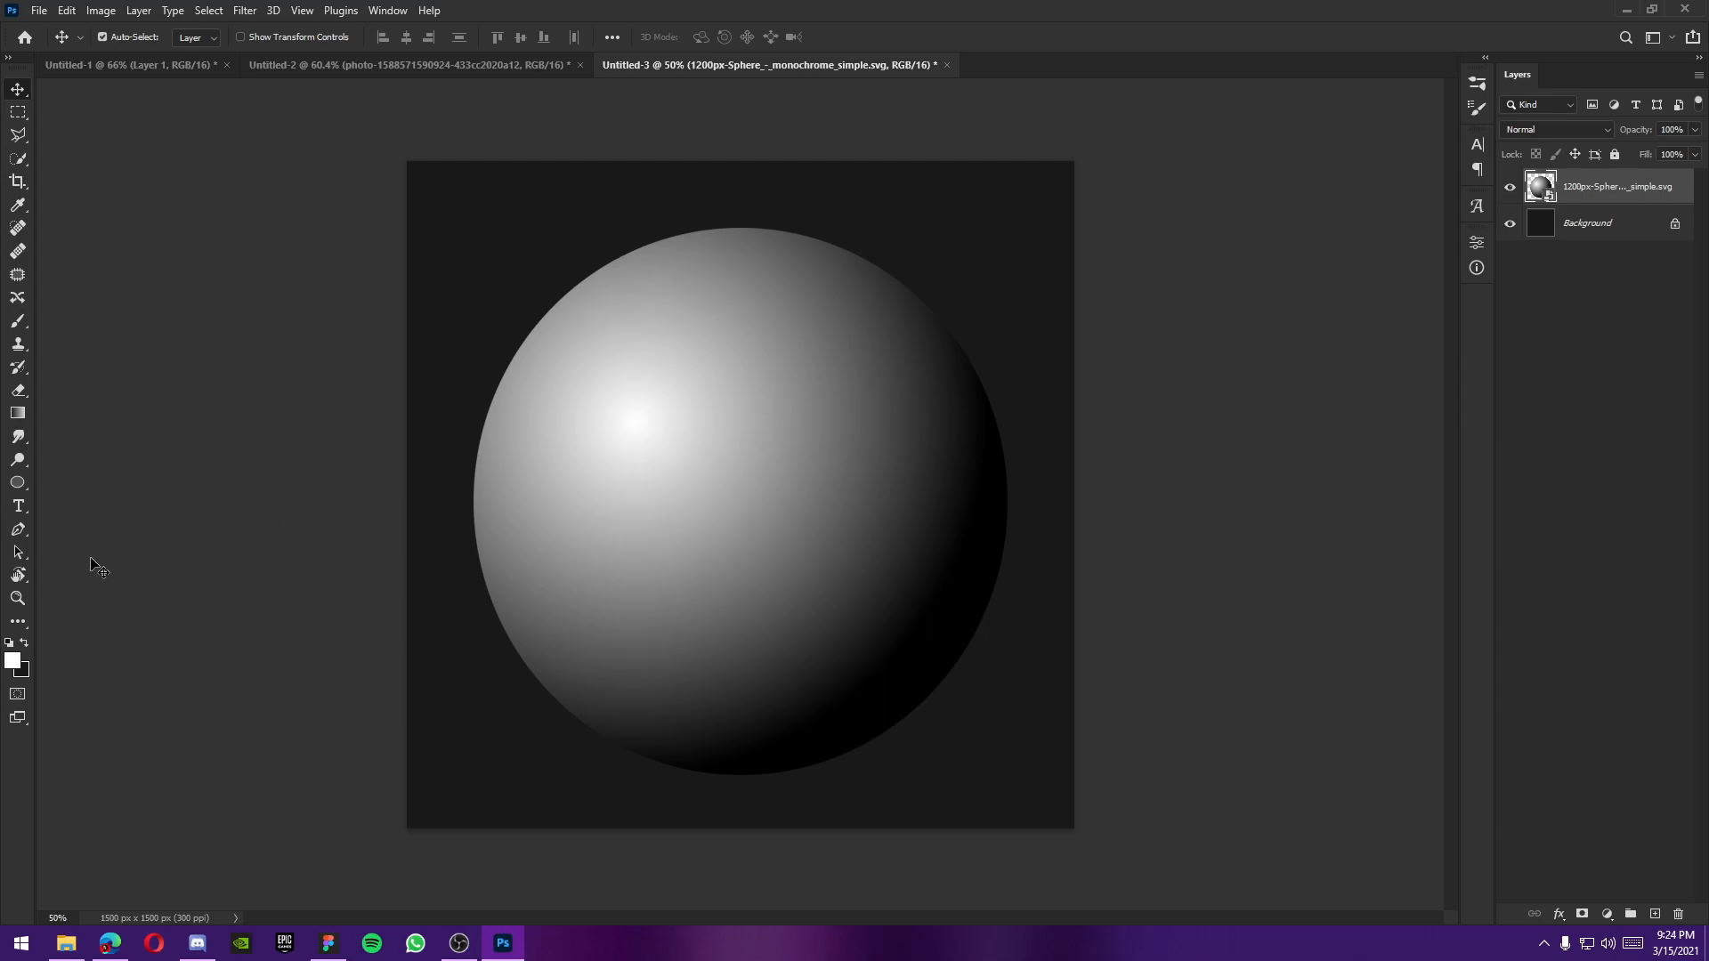
Step: Draw a Pen path that cuts diagonally through the sphere and loops outside its edge around the shadowed half
left_click(18, 528)
left_click(612, 260)
left_click(879, 754)
left_click(1042, 570)
left_click_drag(1047, 392, 1047, 382)
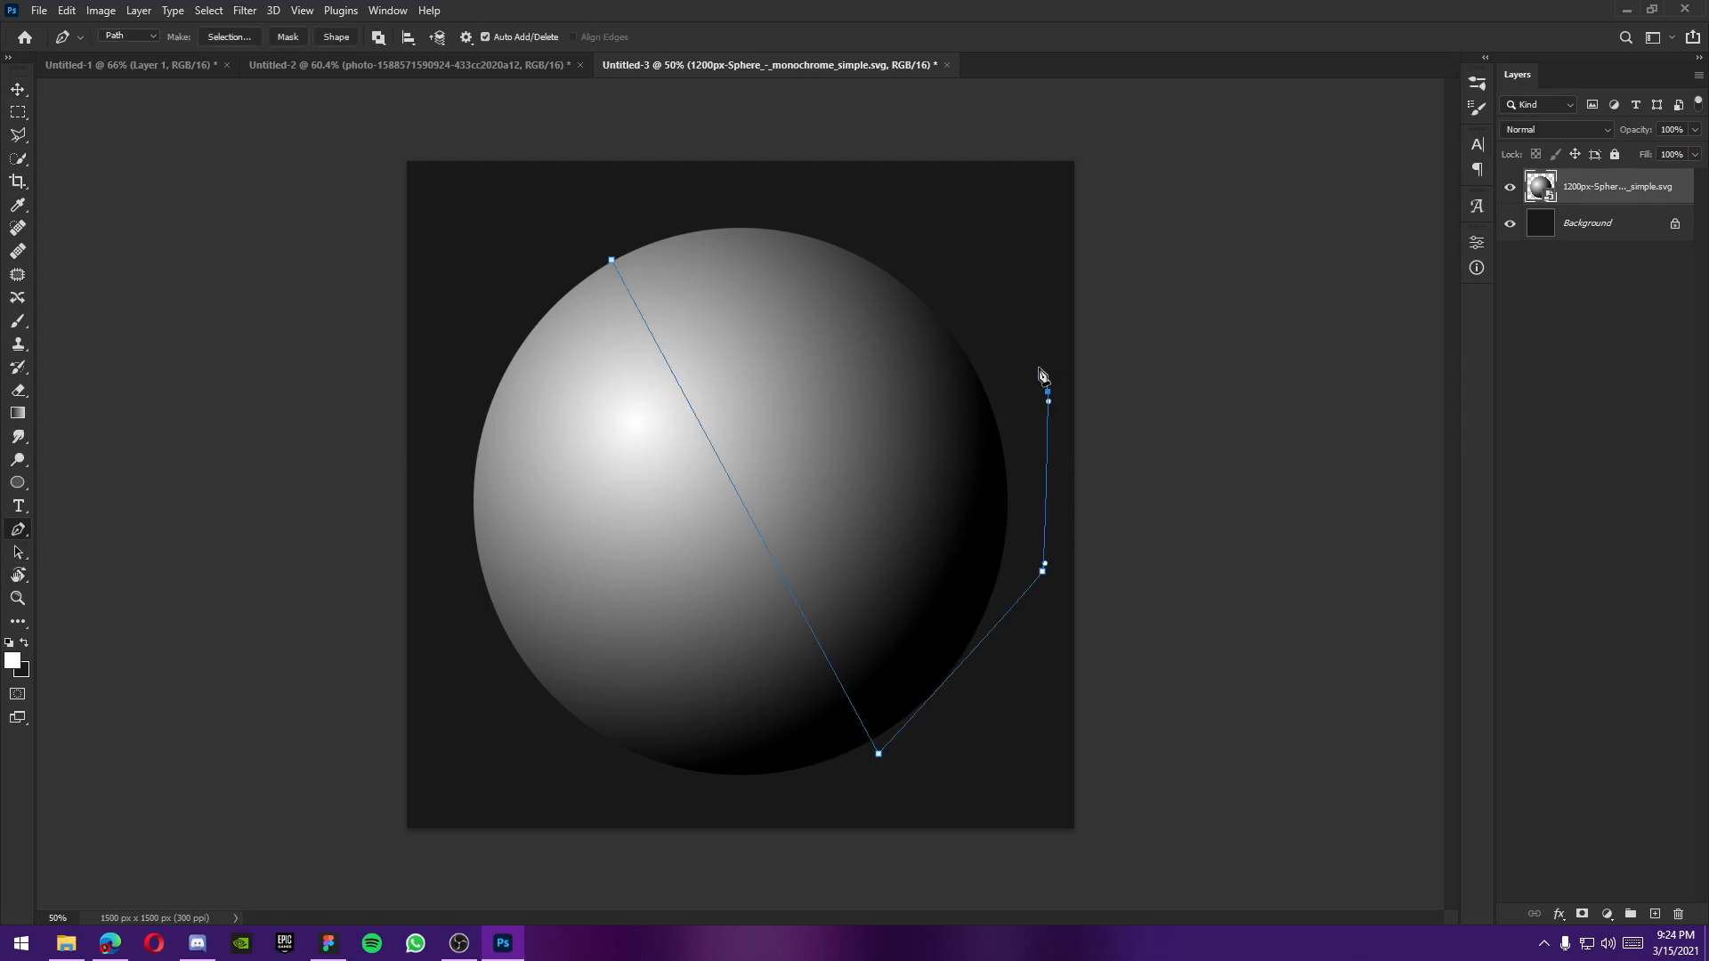
key("ctrl+z")
left_click_drag(1044, 511, 1041, 341)
left_click(1007, 243)
left_click(893, 204)
left_click(756, 188)
left_click(608, 239)
Step: Convert the closed path around the sphere's shadowed half into a selection
left_click(16, 90)
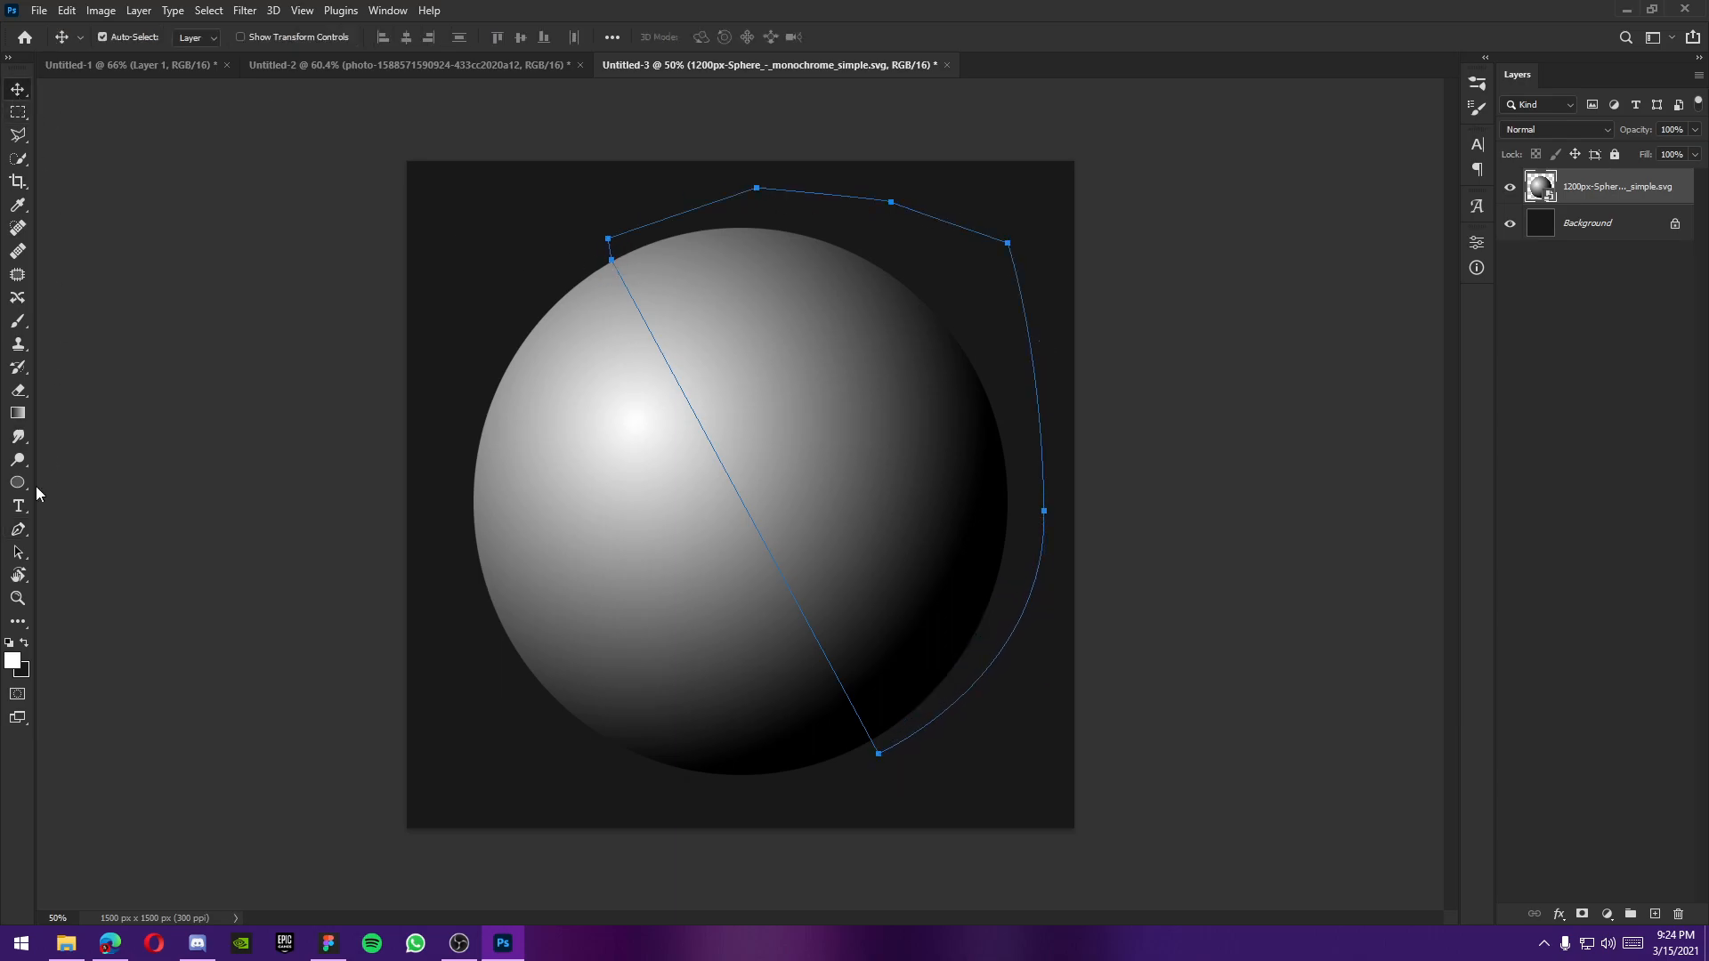
left_click(18, 530)
right_click(767, 487)
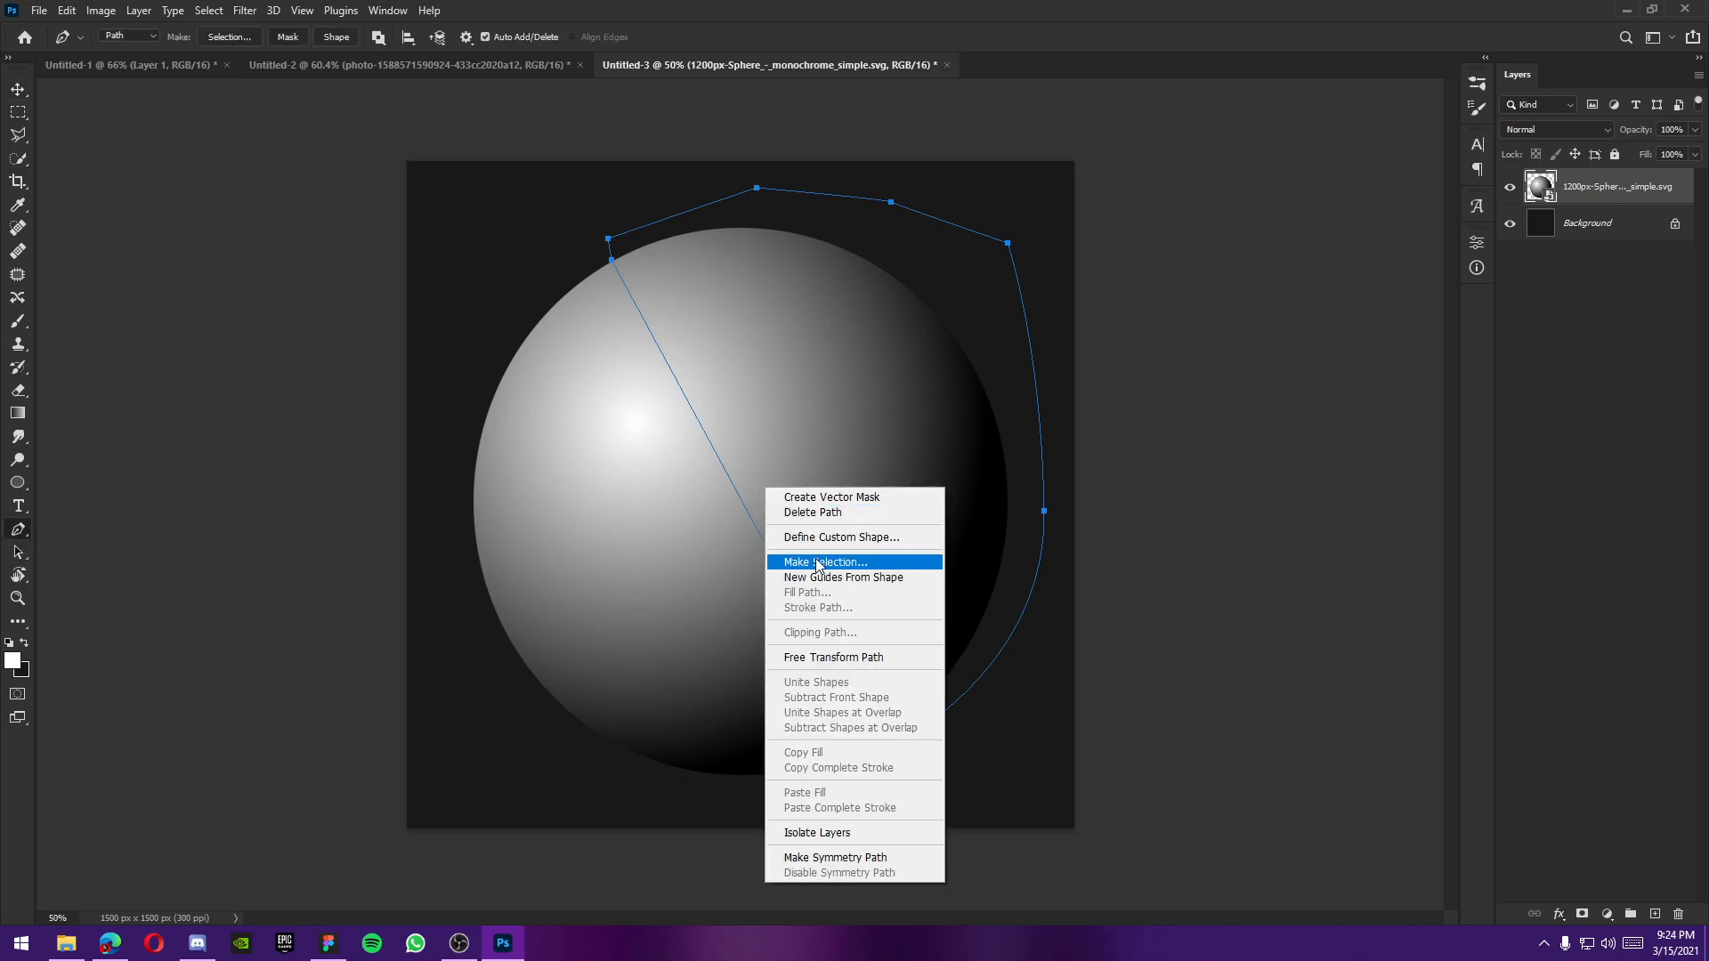
left_click(830, 538)
left_click(946, 252)
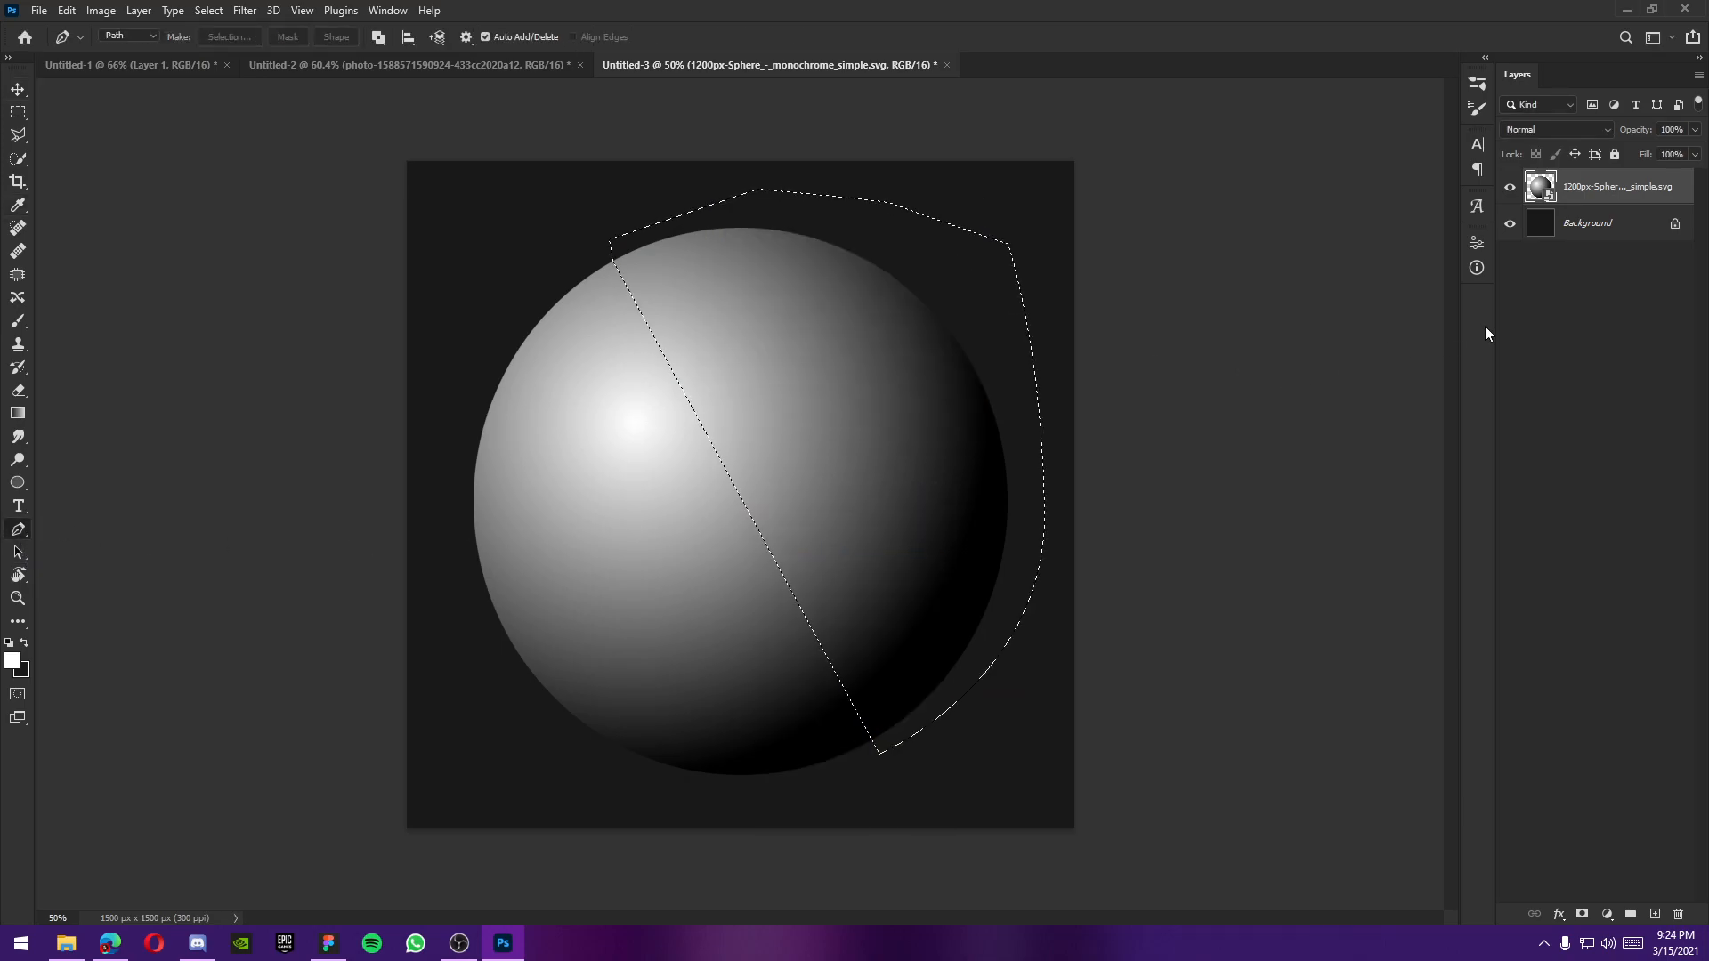
Step: Try isolating the selected half of the sphere on its own layer with the original sphere hidden
key("ctrl+j")
left_click(1510, 224)
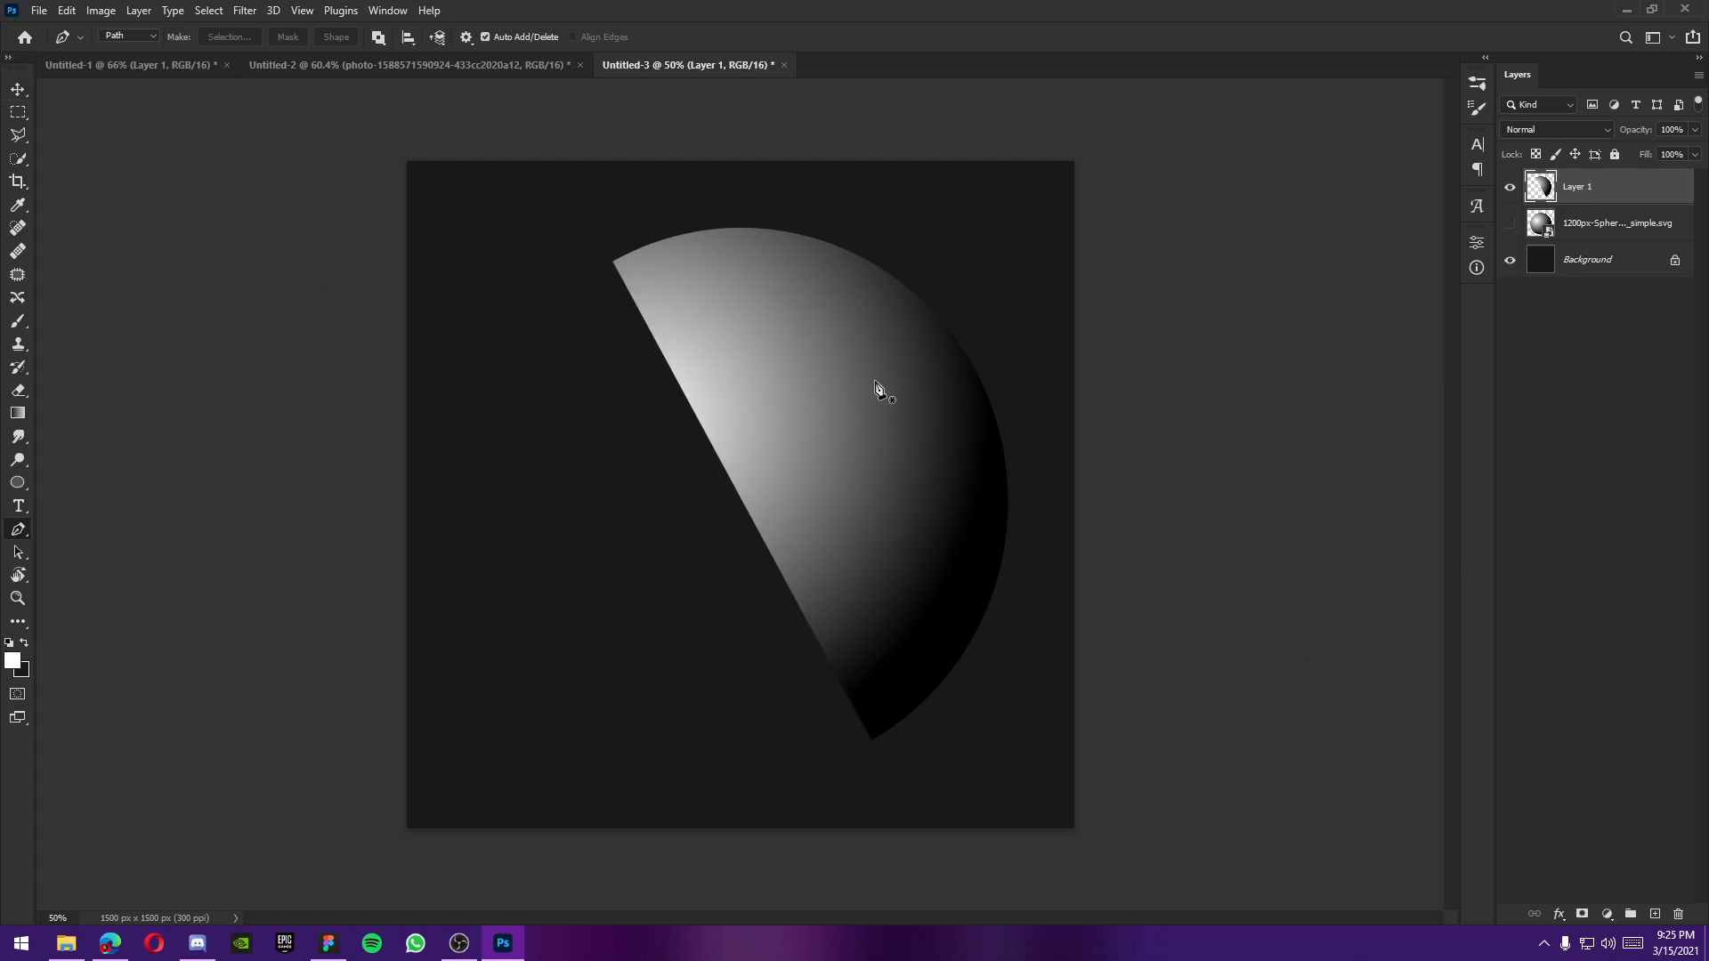
key("ctrl+z")
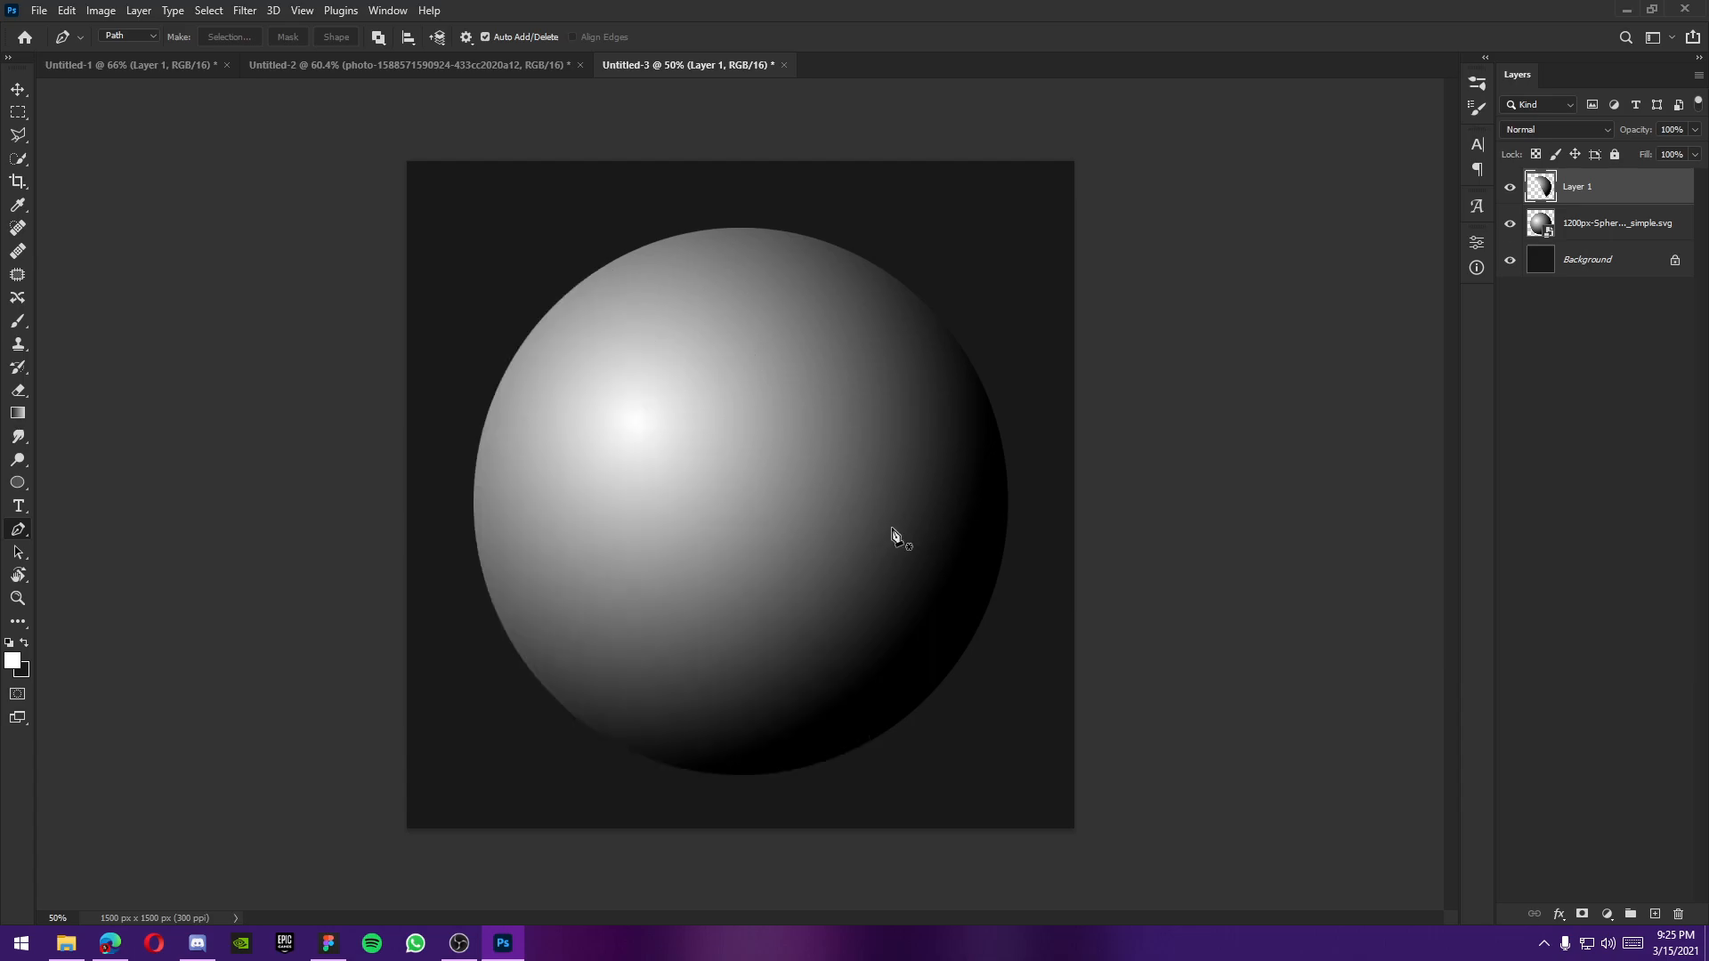
key("ctrl+z")
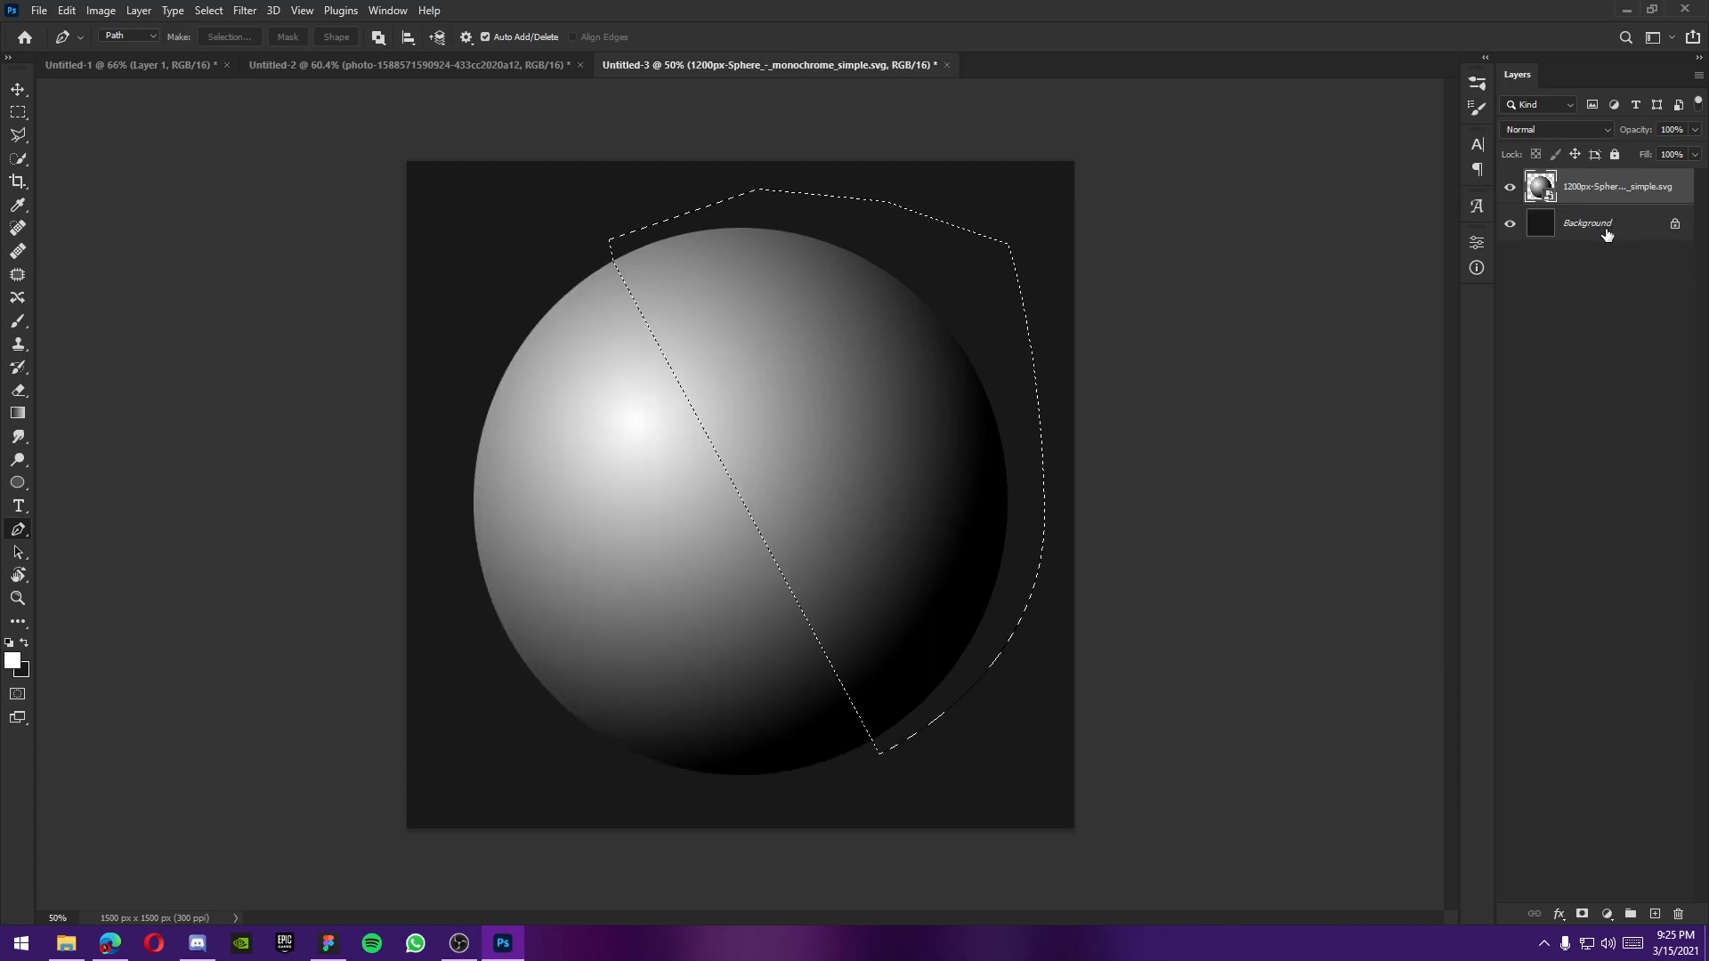
key("ctrl+z")
Step: Draw a curved Pen tool path across the sphere, starting at its upper-right edge and sweeping below the highlight
left_click(910, 290)
left_click(938, 435)
left_click_drag(939, 437, 932, 482)
left_click_drag(838, 623, 682, 757)
key("ctrl+z")
key("ctrl+z")
left_click_drag(506, 637, 478, 566)
key("ctrl+z")
key("ctrl+z")
key("ctrl+z")
Step: Continue the path from the sphere's left edge around the outside of its lower and right sides and close it at the starting point
left_click(477, 555)
left_click(461, 586)
left_click(444, 753)
left_click_drag(520, 801, 580, 810)
left_click_drag(774, 831, 872, 824)
left_click_drag(1004, 790, 1054, 757)
left_click_drag(1095, 655, 1107, 592)
left_click_drag(1104, 493, 1046, 365)
left_click_drag(999, 299, 922, 283)
left_click(911, 289)
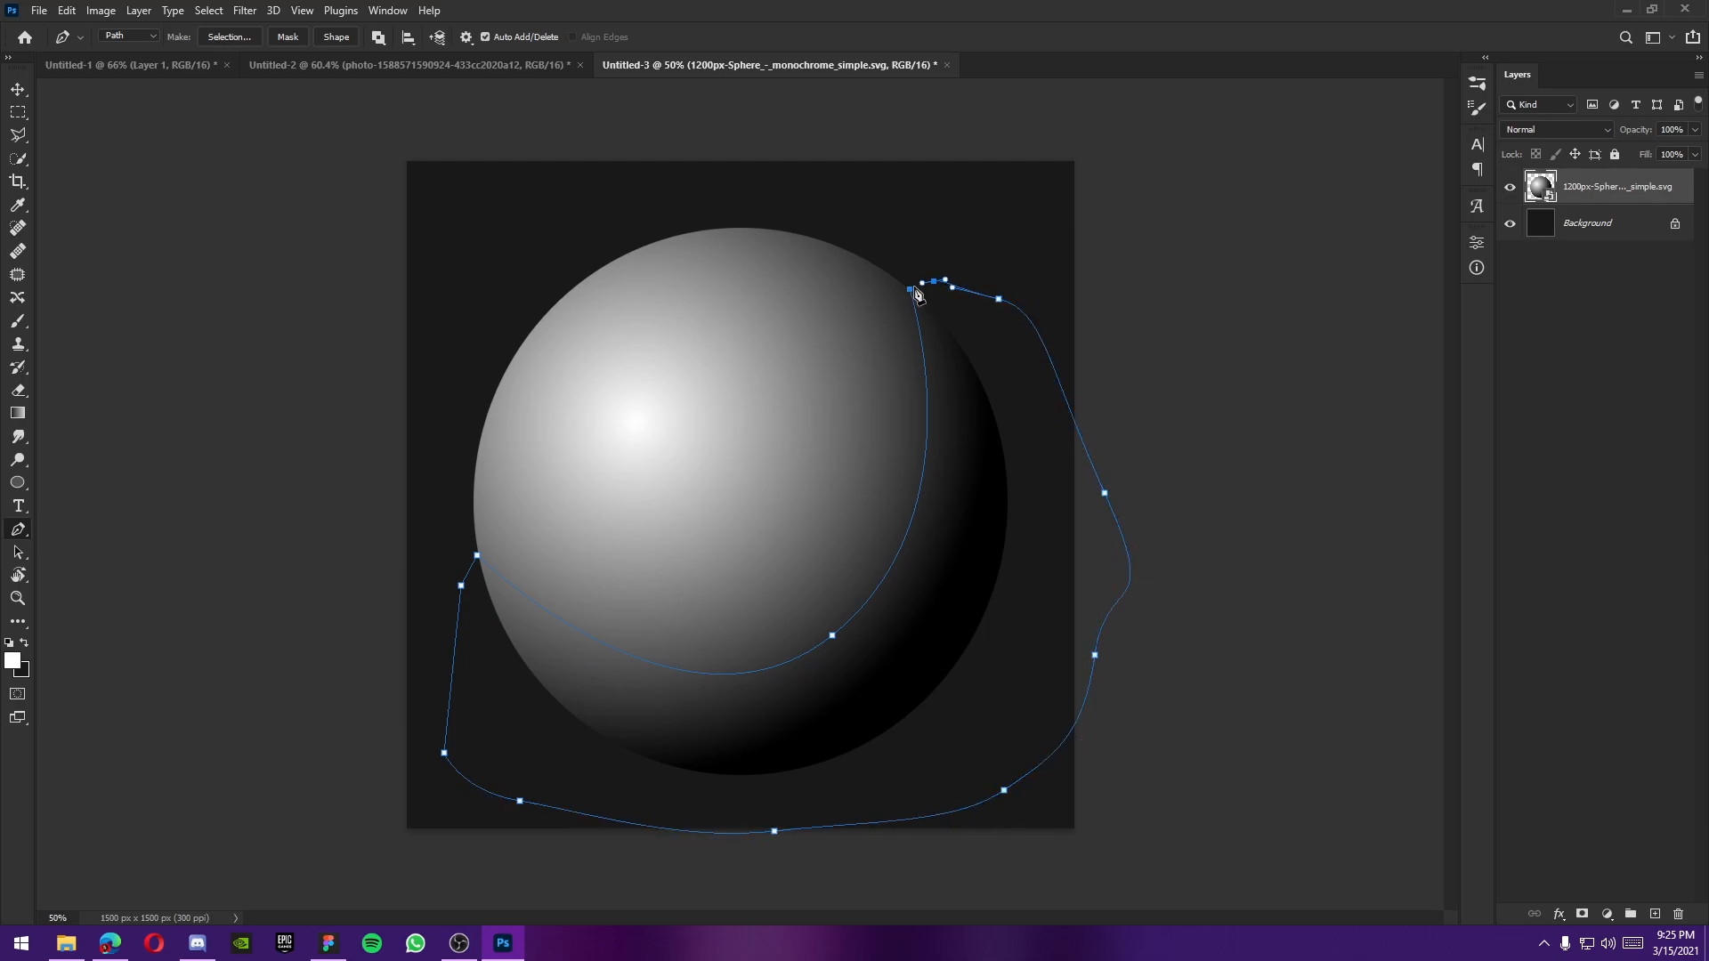
Step: Dismiss the path and close the Untitled-3 sphere document without saving it
left_click(17, 86)
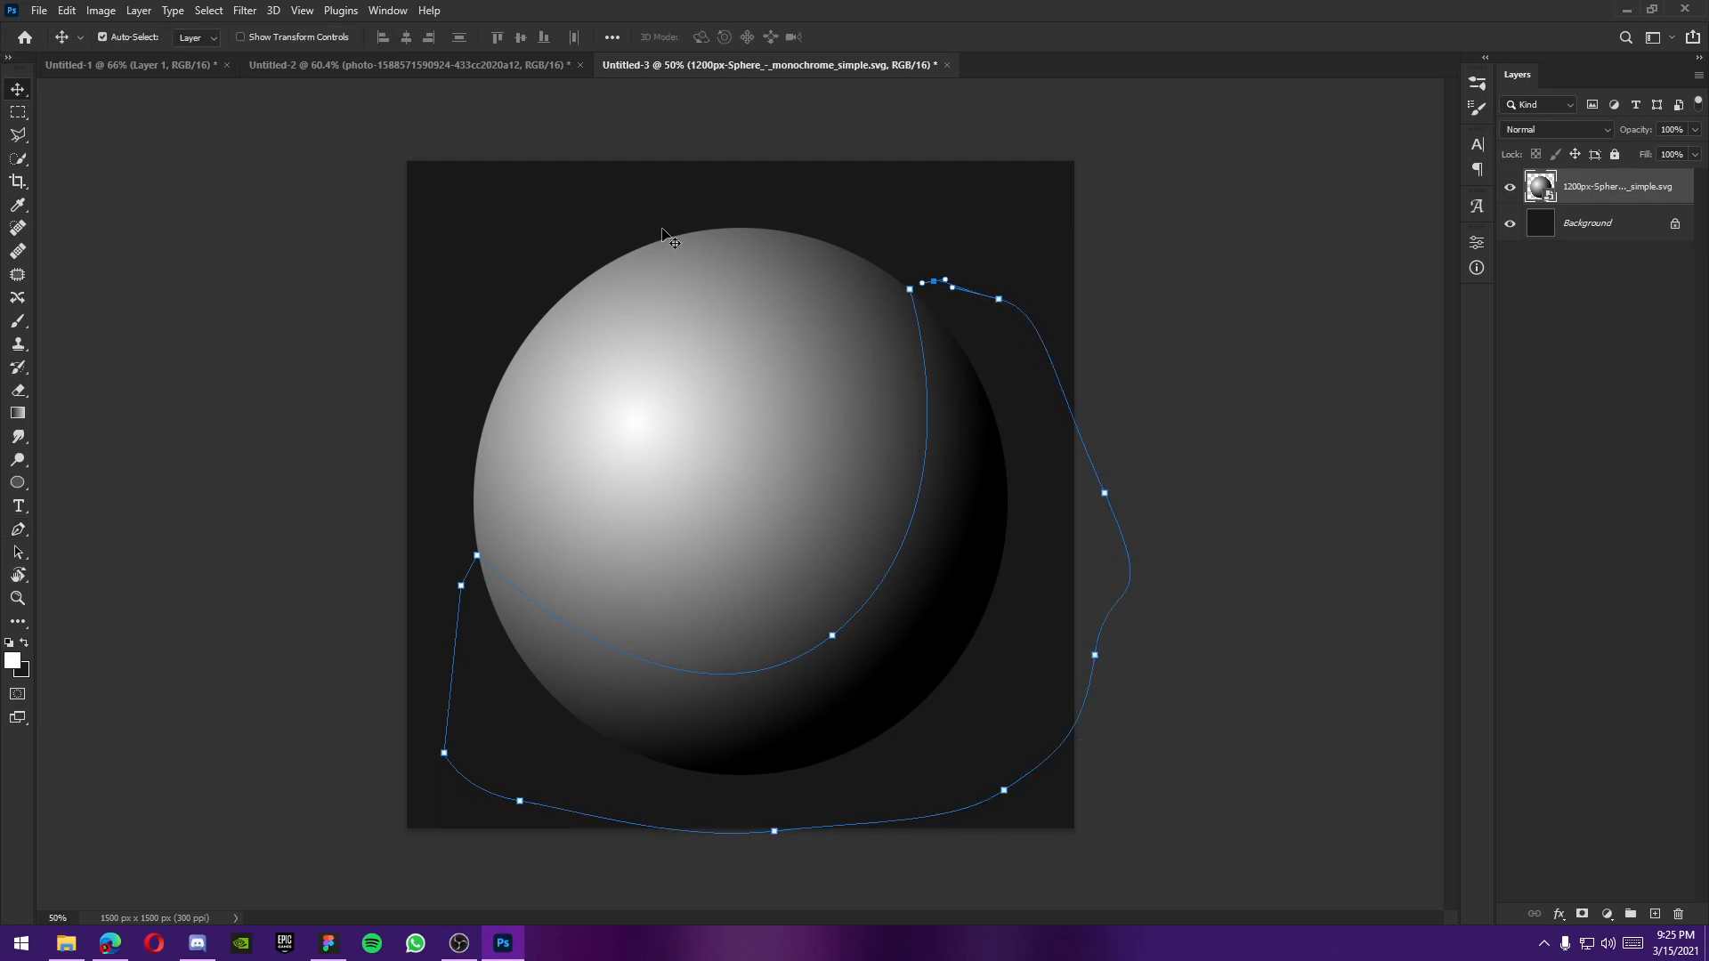
left_click(895, 385)
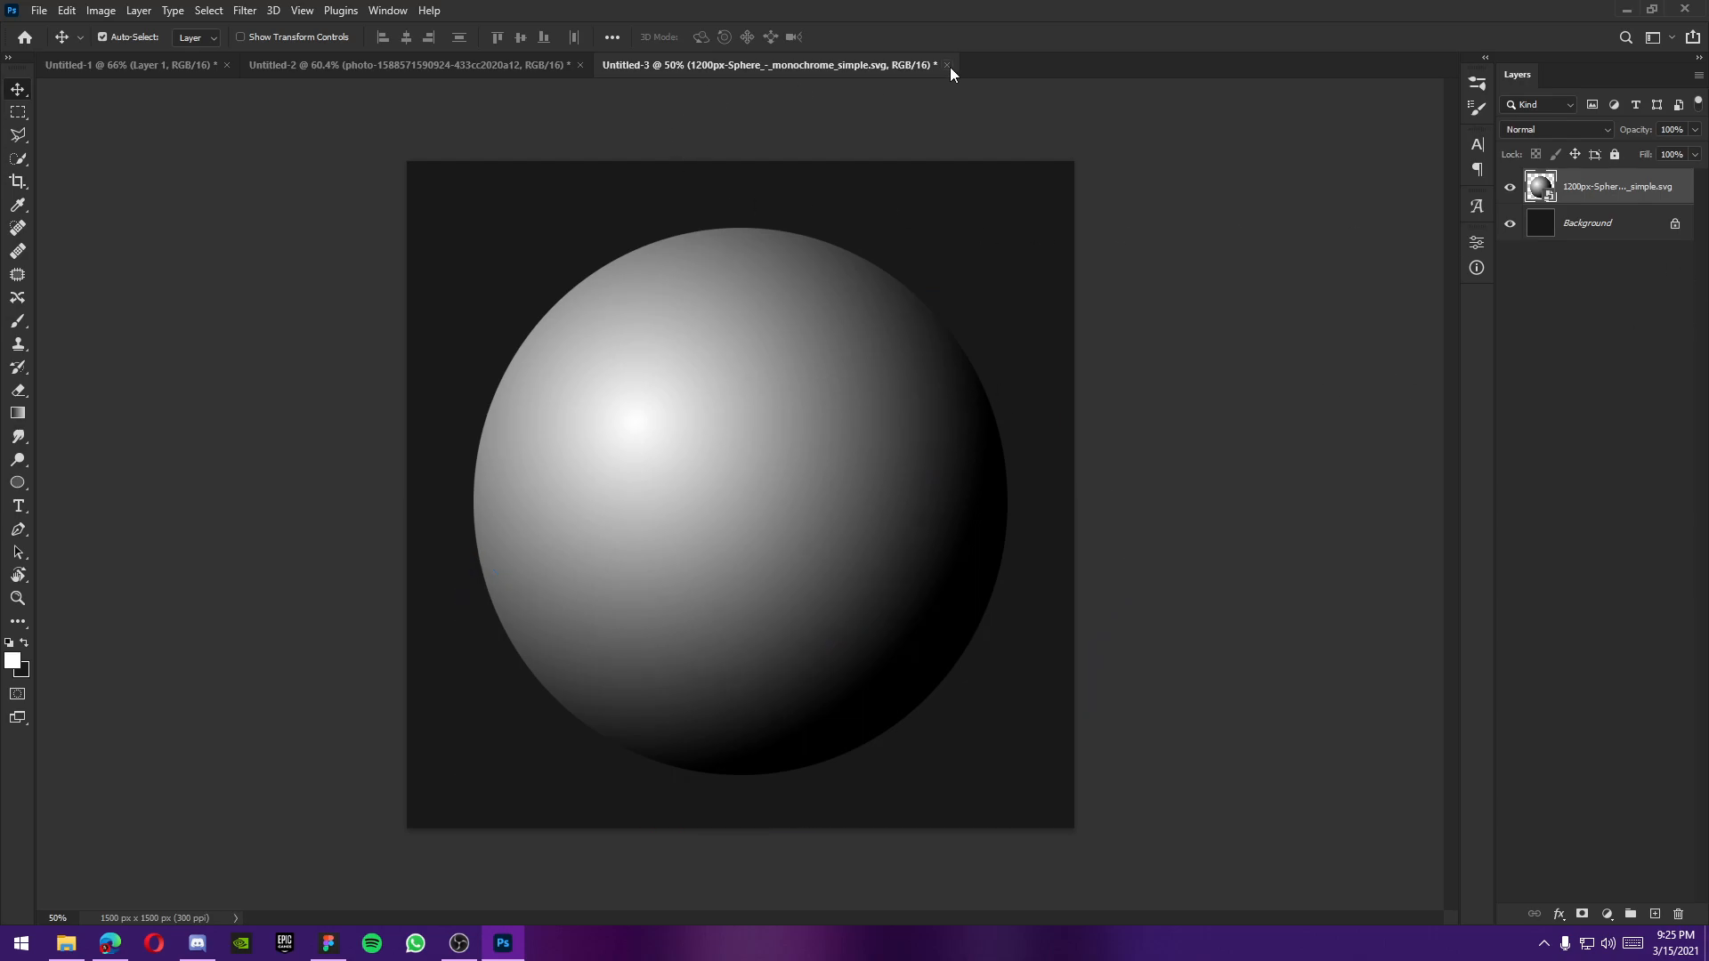
left_click(948, 66)
left_click(853, 354)
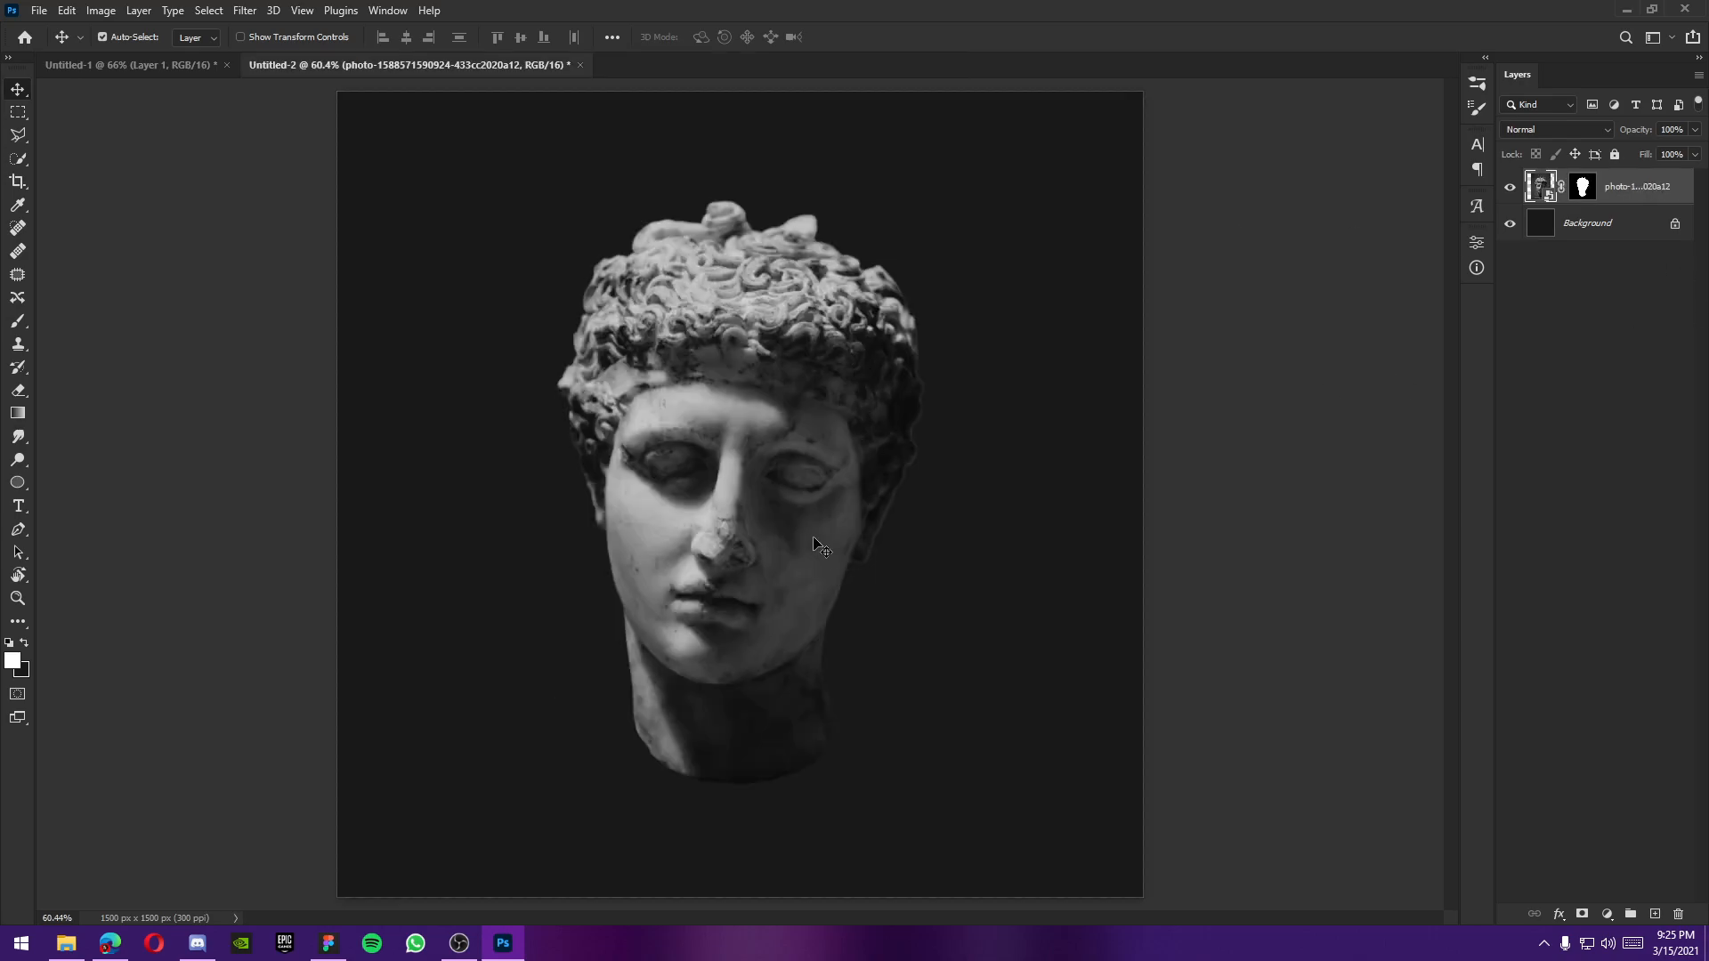
scroll(681, 515, "up", 5)
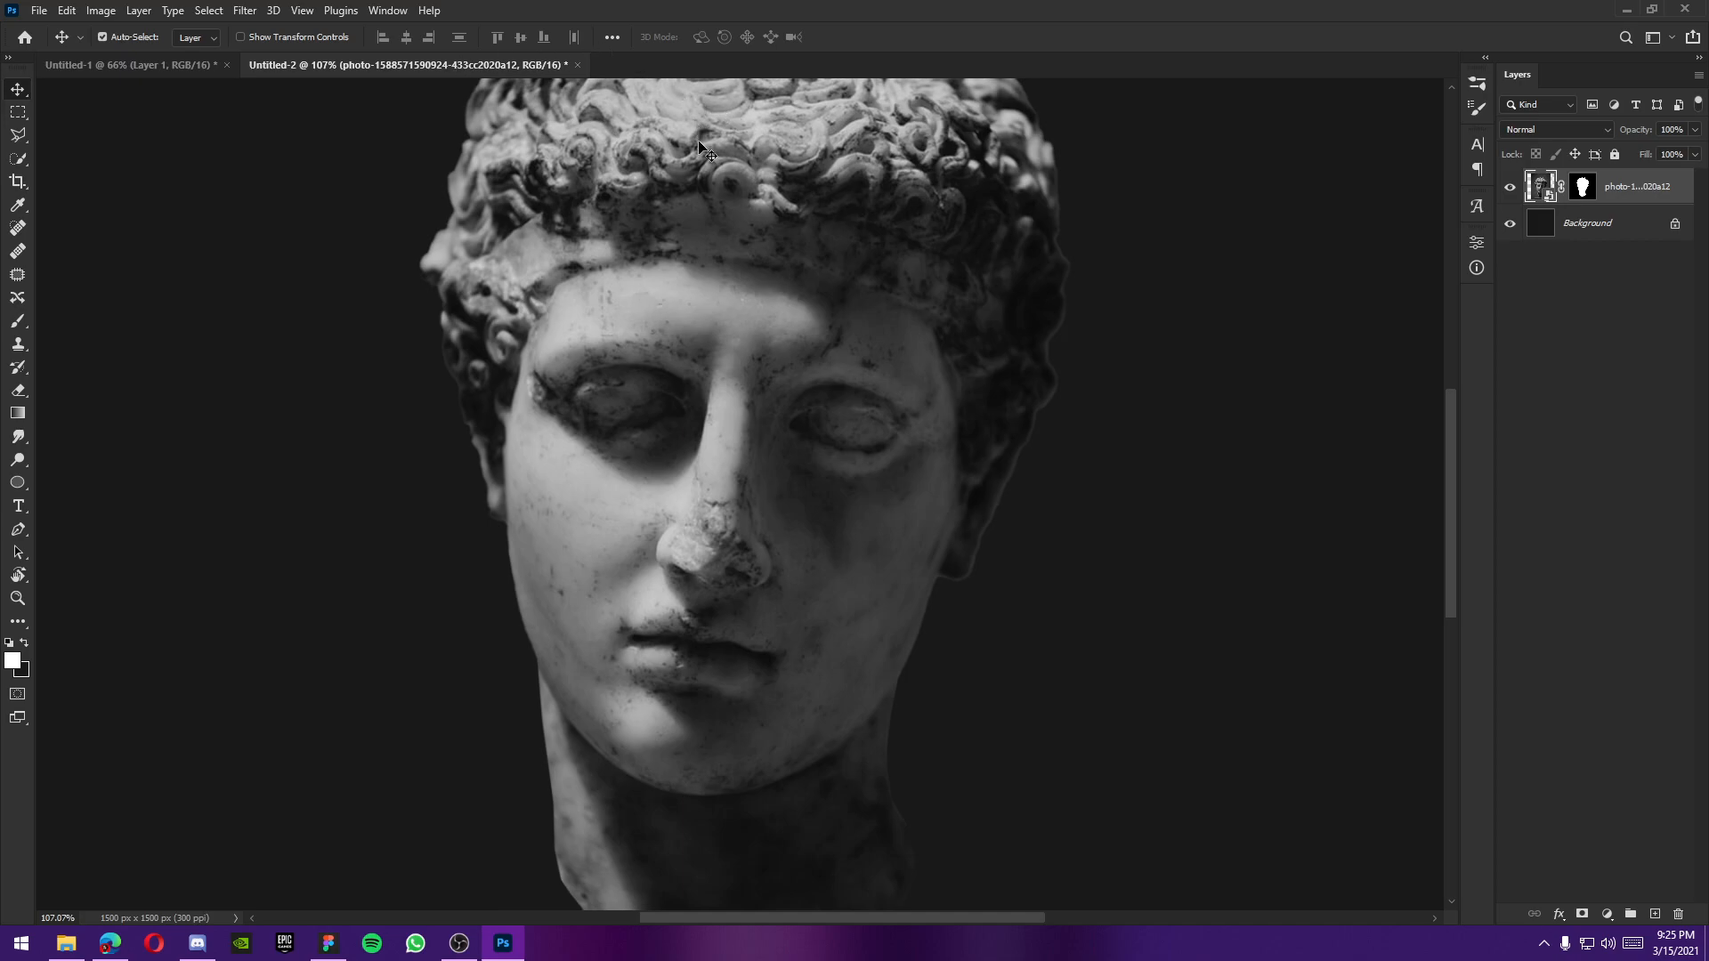
left_click(19, 529)
left_click(451, 191)
left_click_drag(666, 313, 690, 383)
left_click_drag(795, 494, 943, 572)
left_click_drag(919, 649, 910, 724)
left_click(1072, 639)
key("Escape")
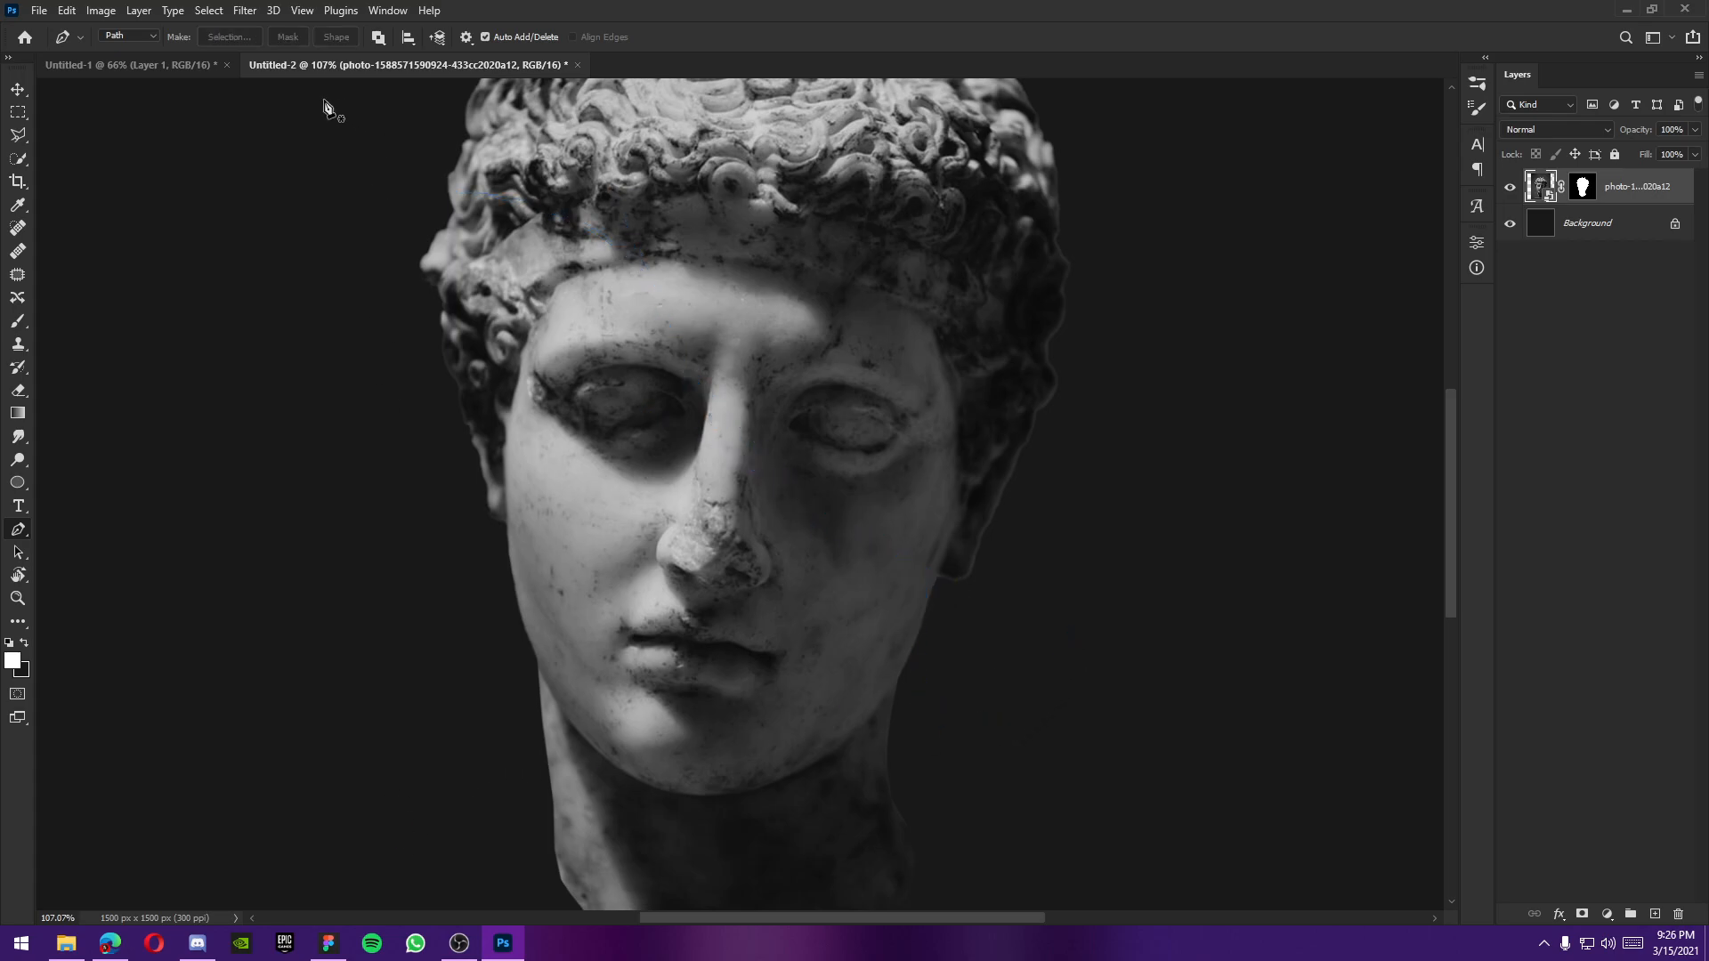
Step: Examine how the statue is sliced in the Untitled-1 reference poster and inspect the statue head in Untitled-2 for comparison
left_click(153, 67)
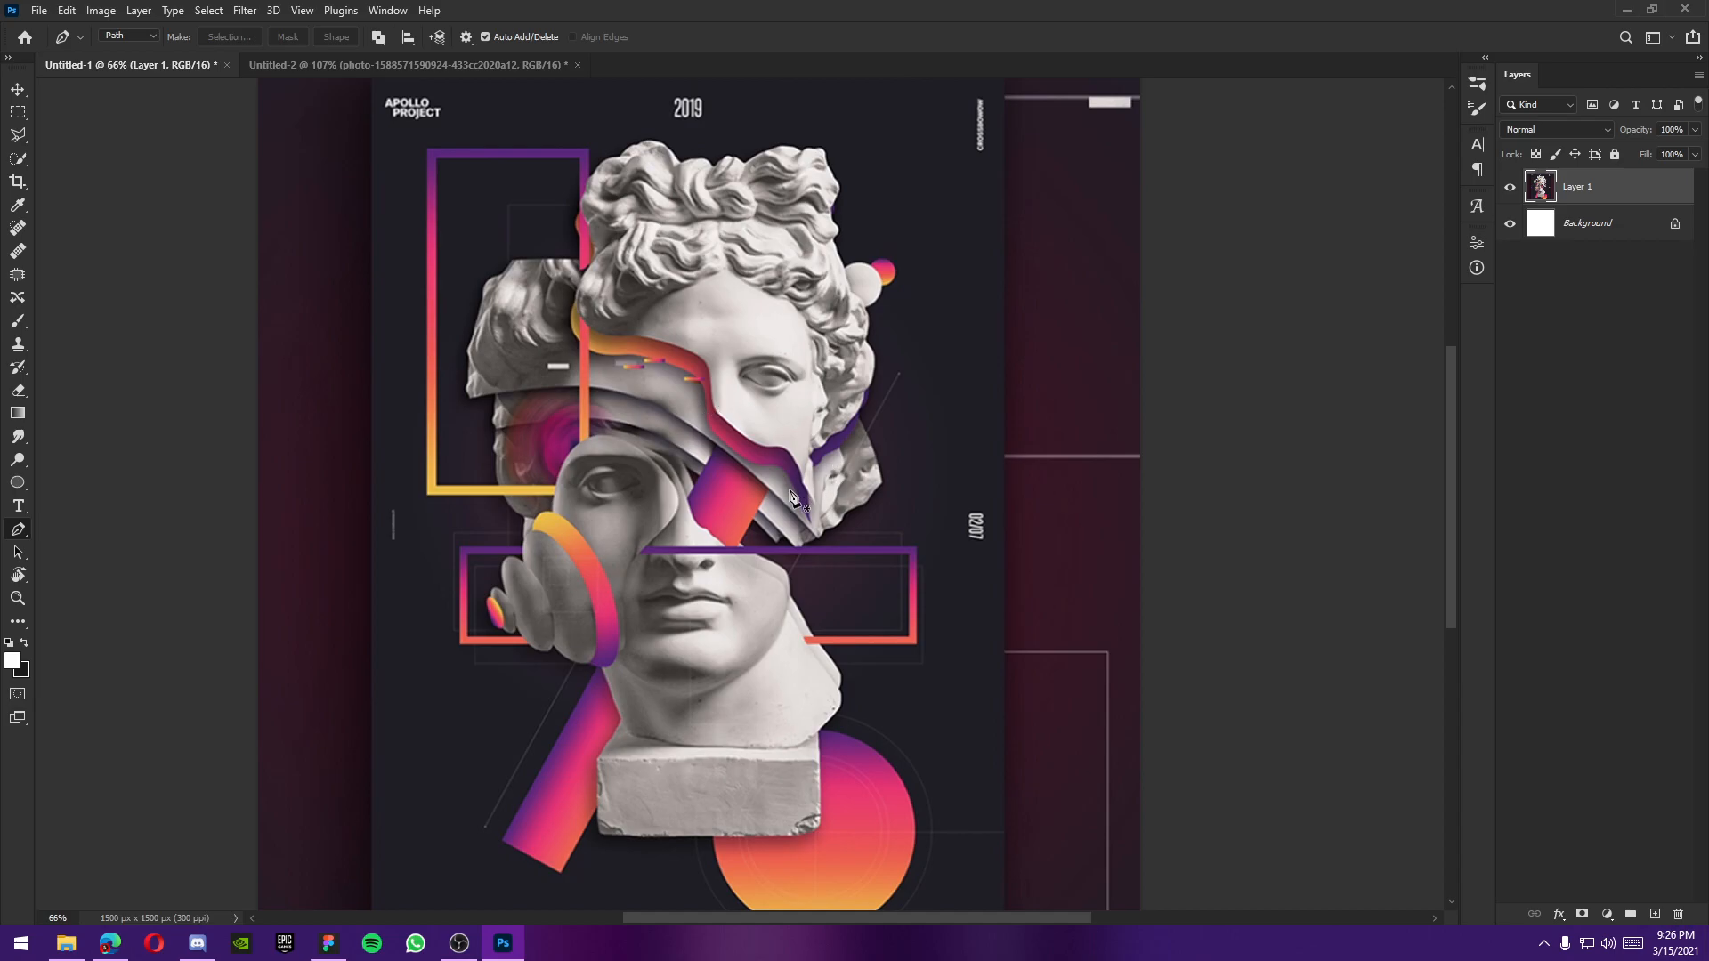
left_click(339, 66)
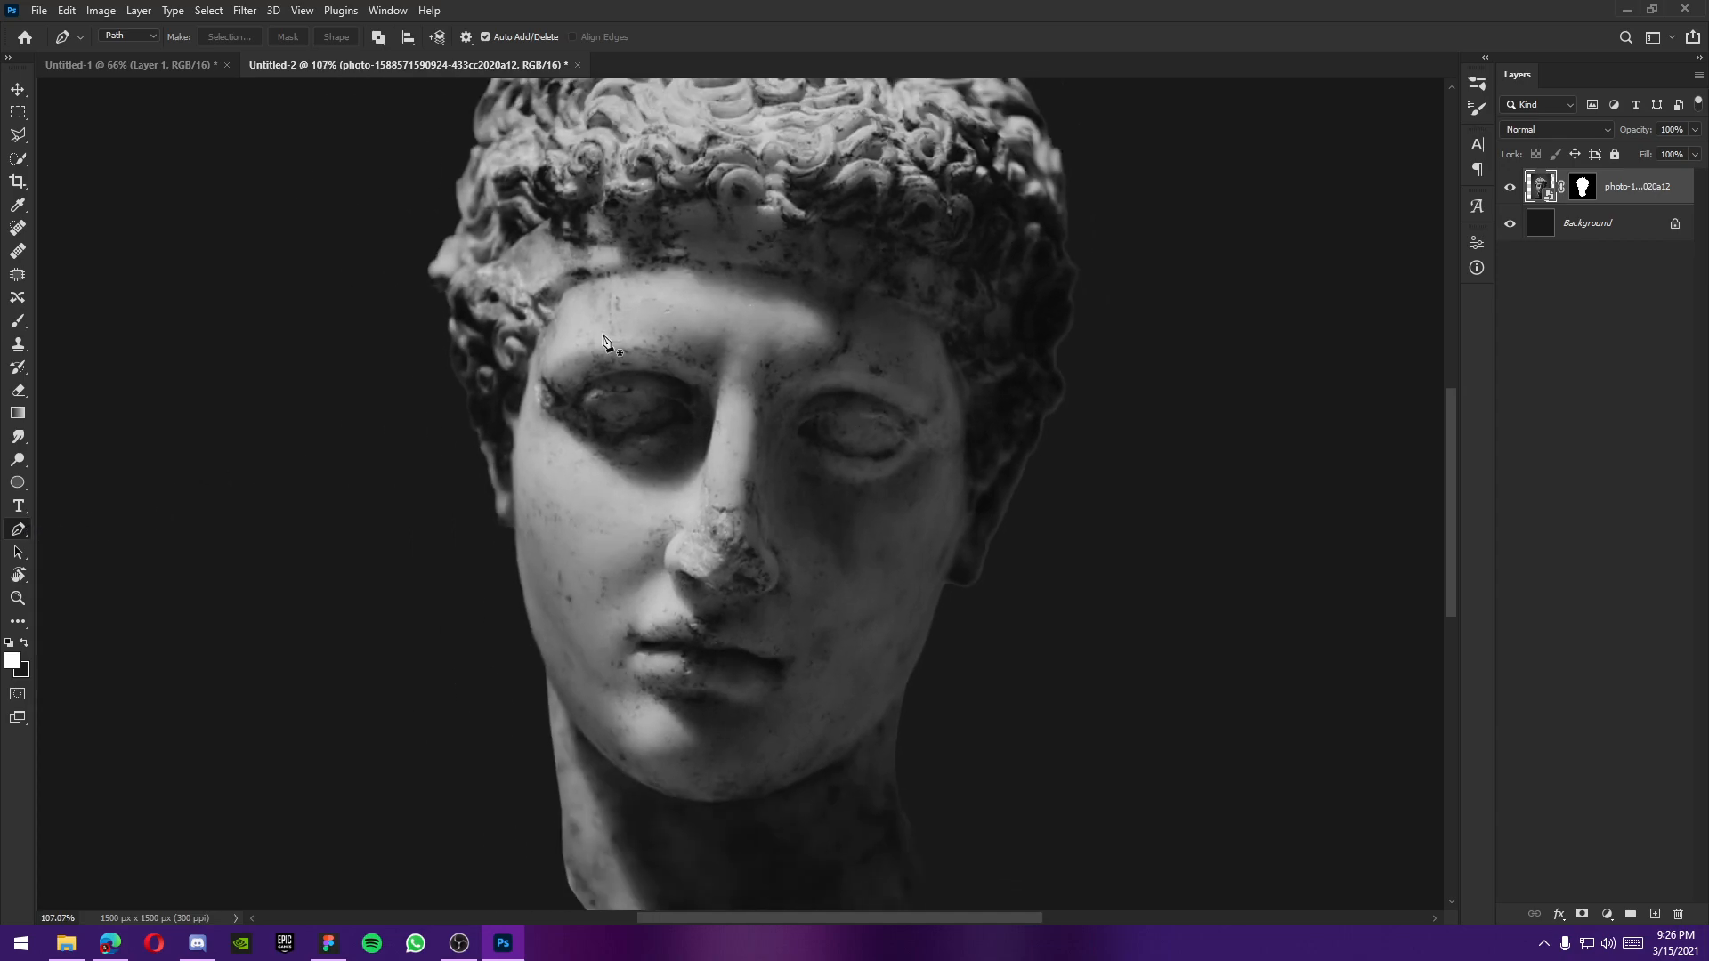
scroll(587, 347, "up", 3)
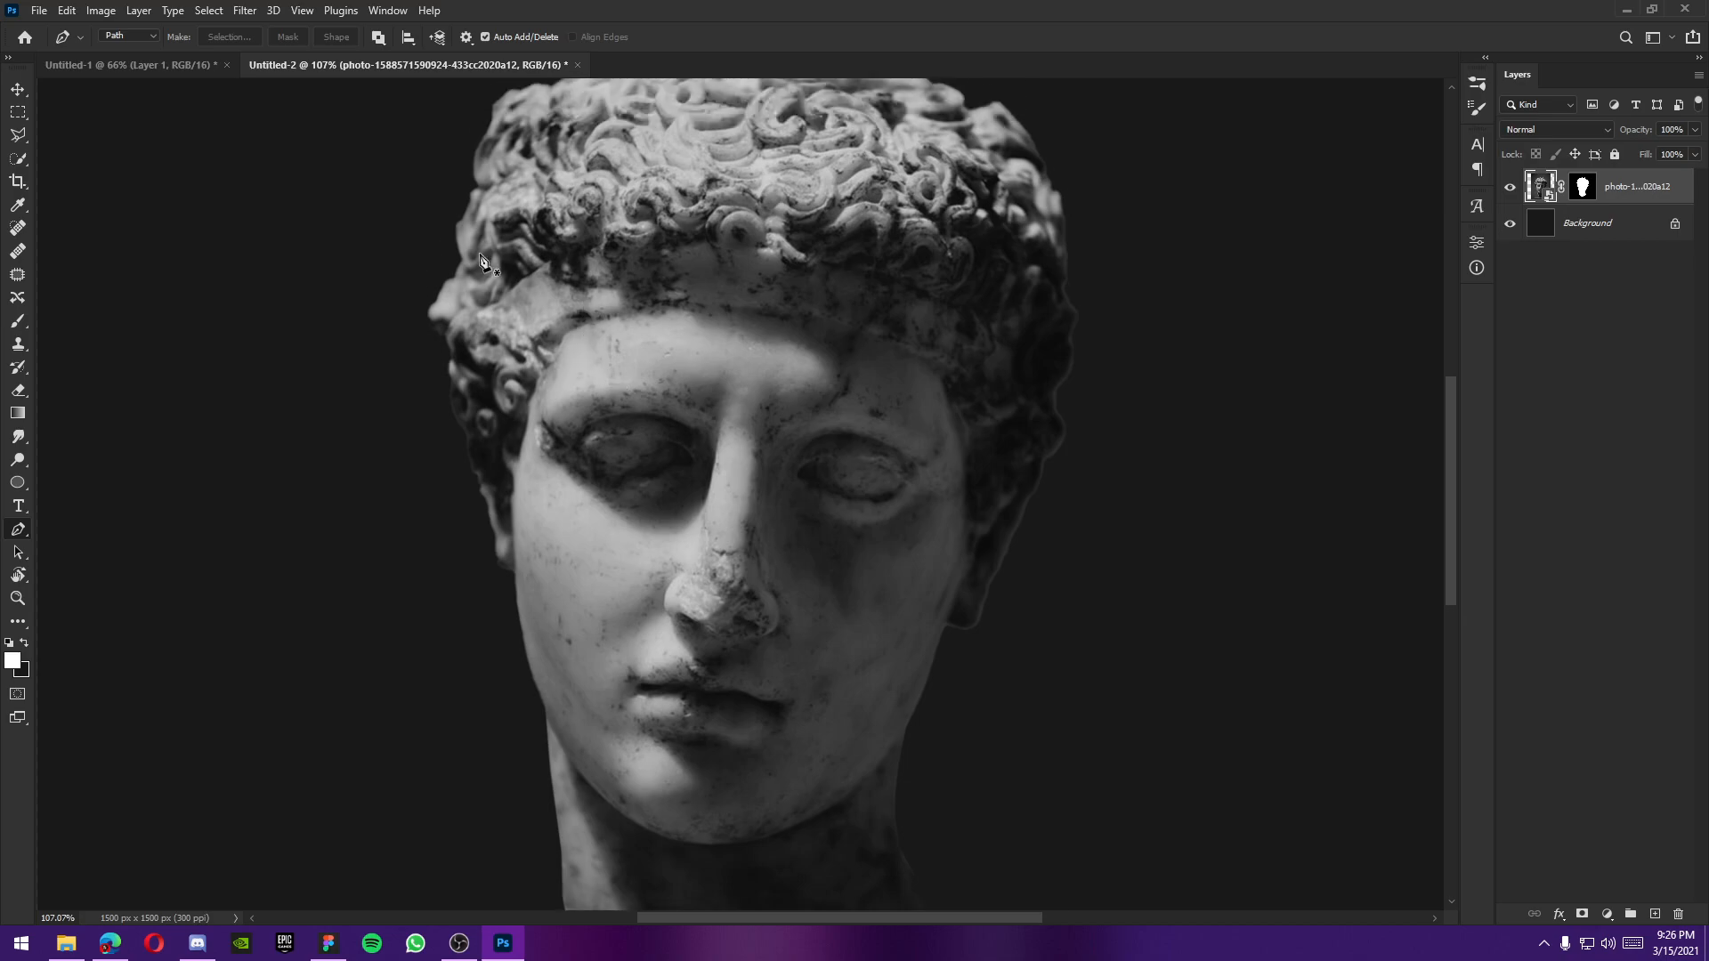
scroll(557, 374, "up", 3)
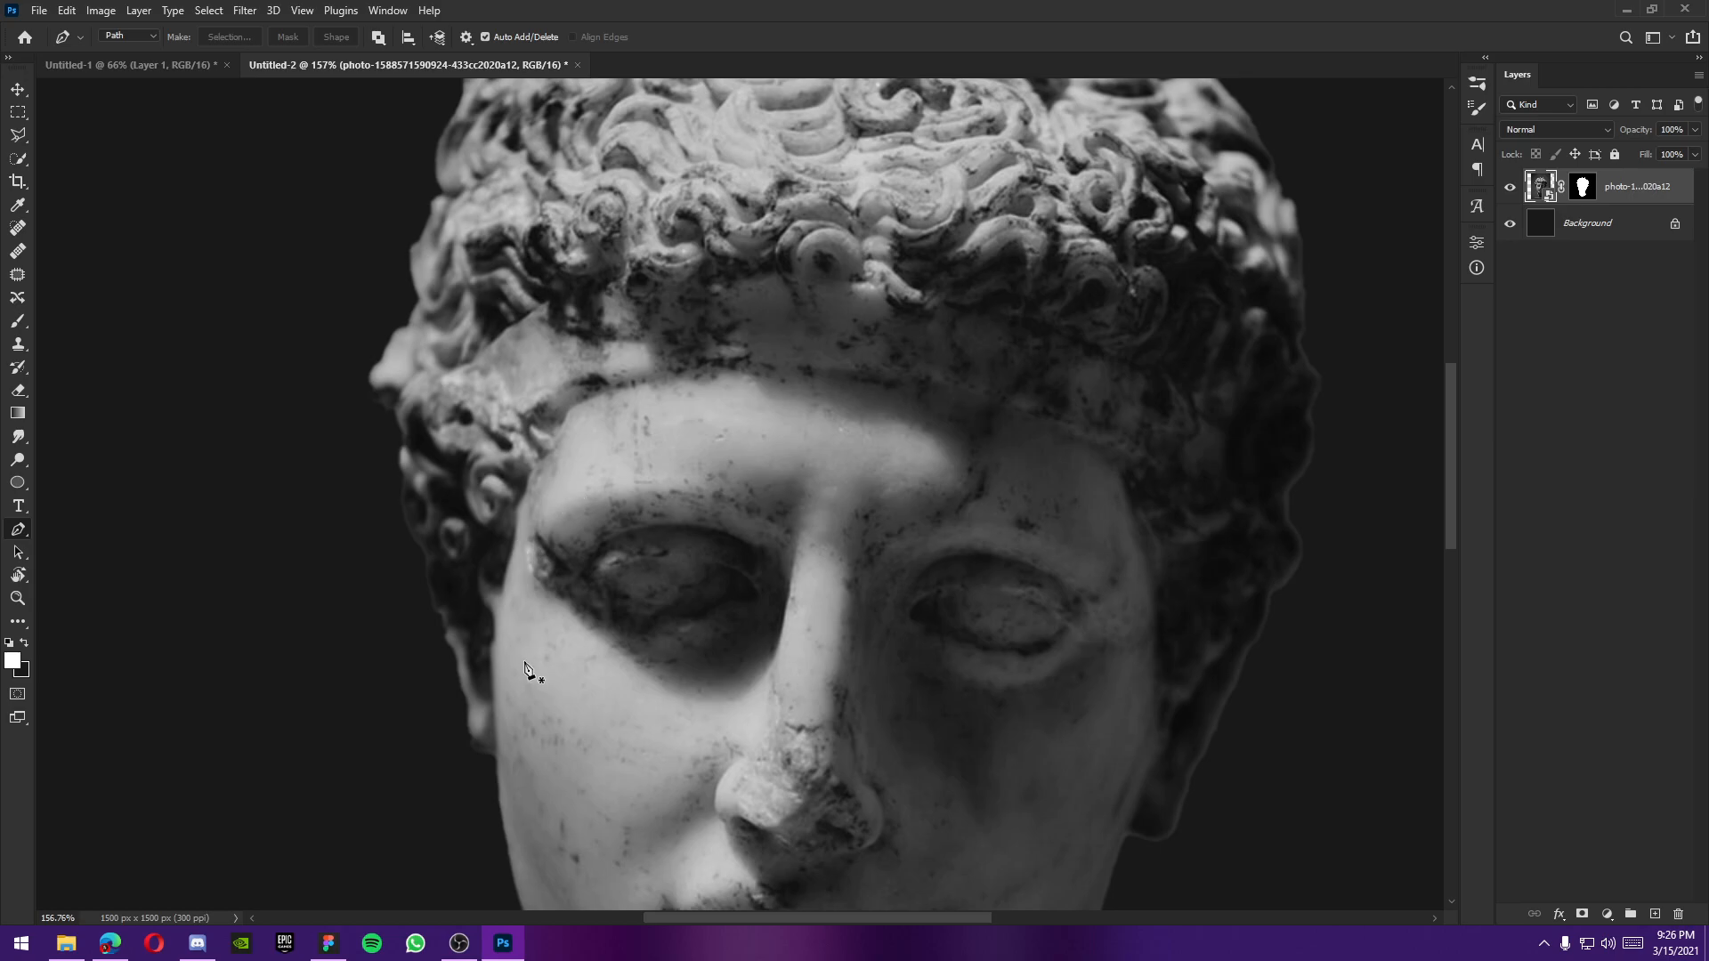
scroll(525, 663, "down", 6)
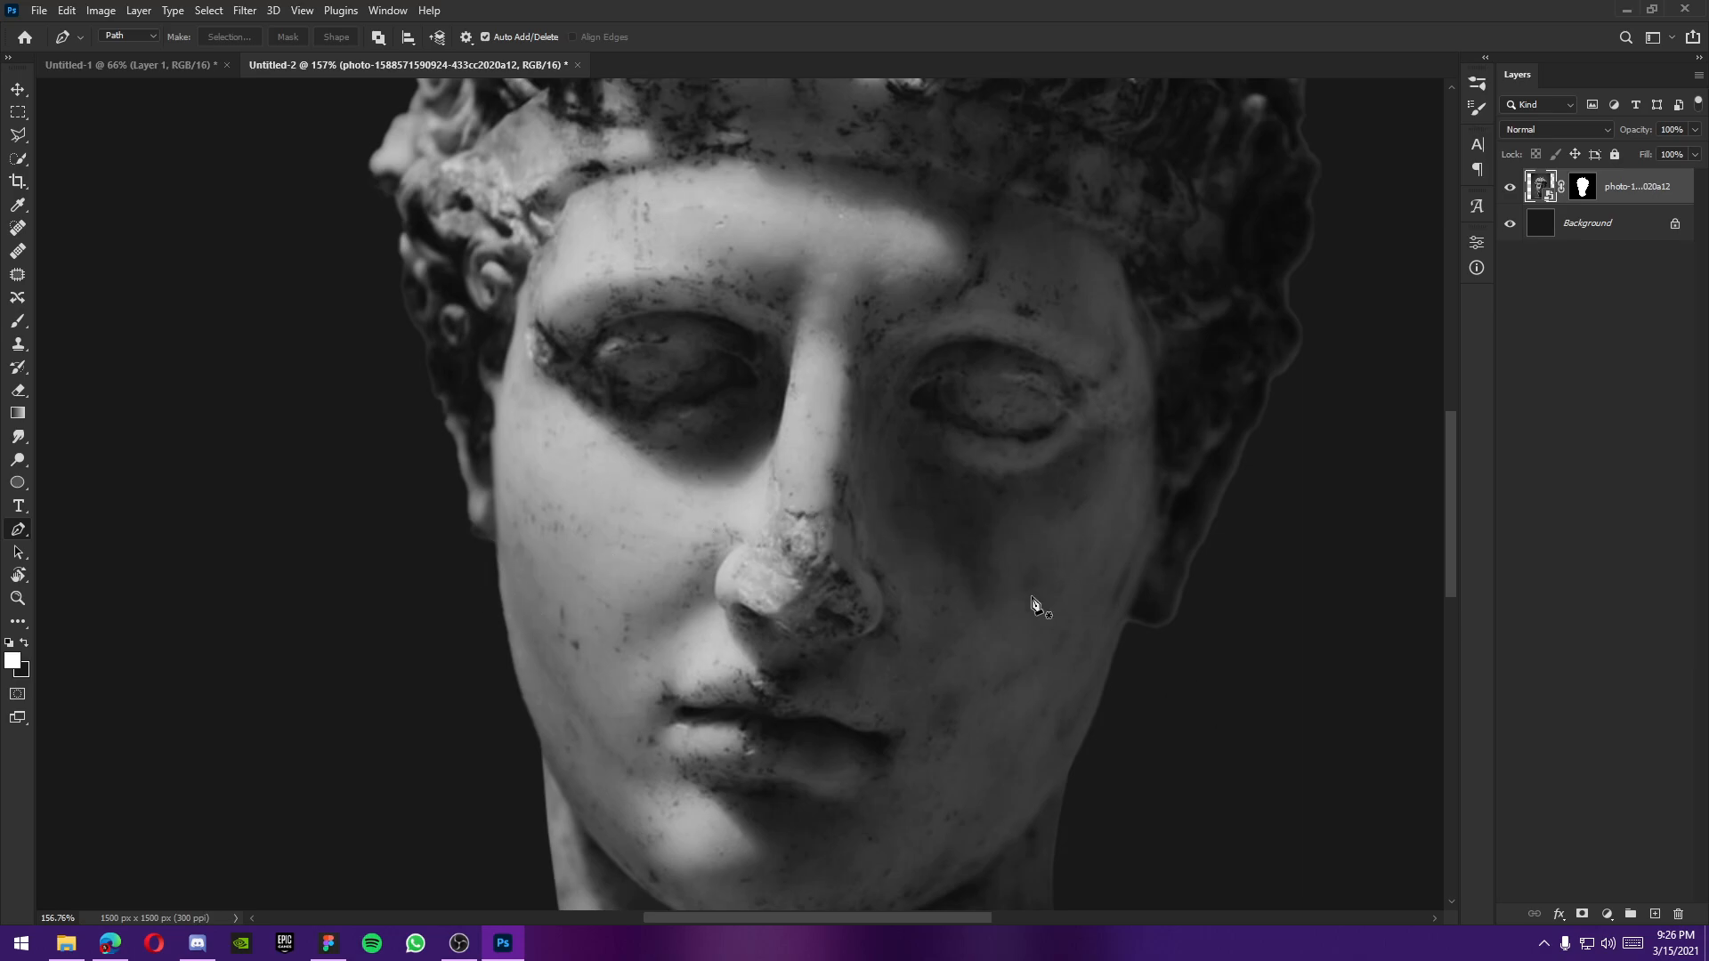
scroll(699, 560, "down", 3)
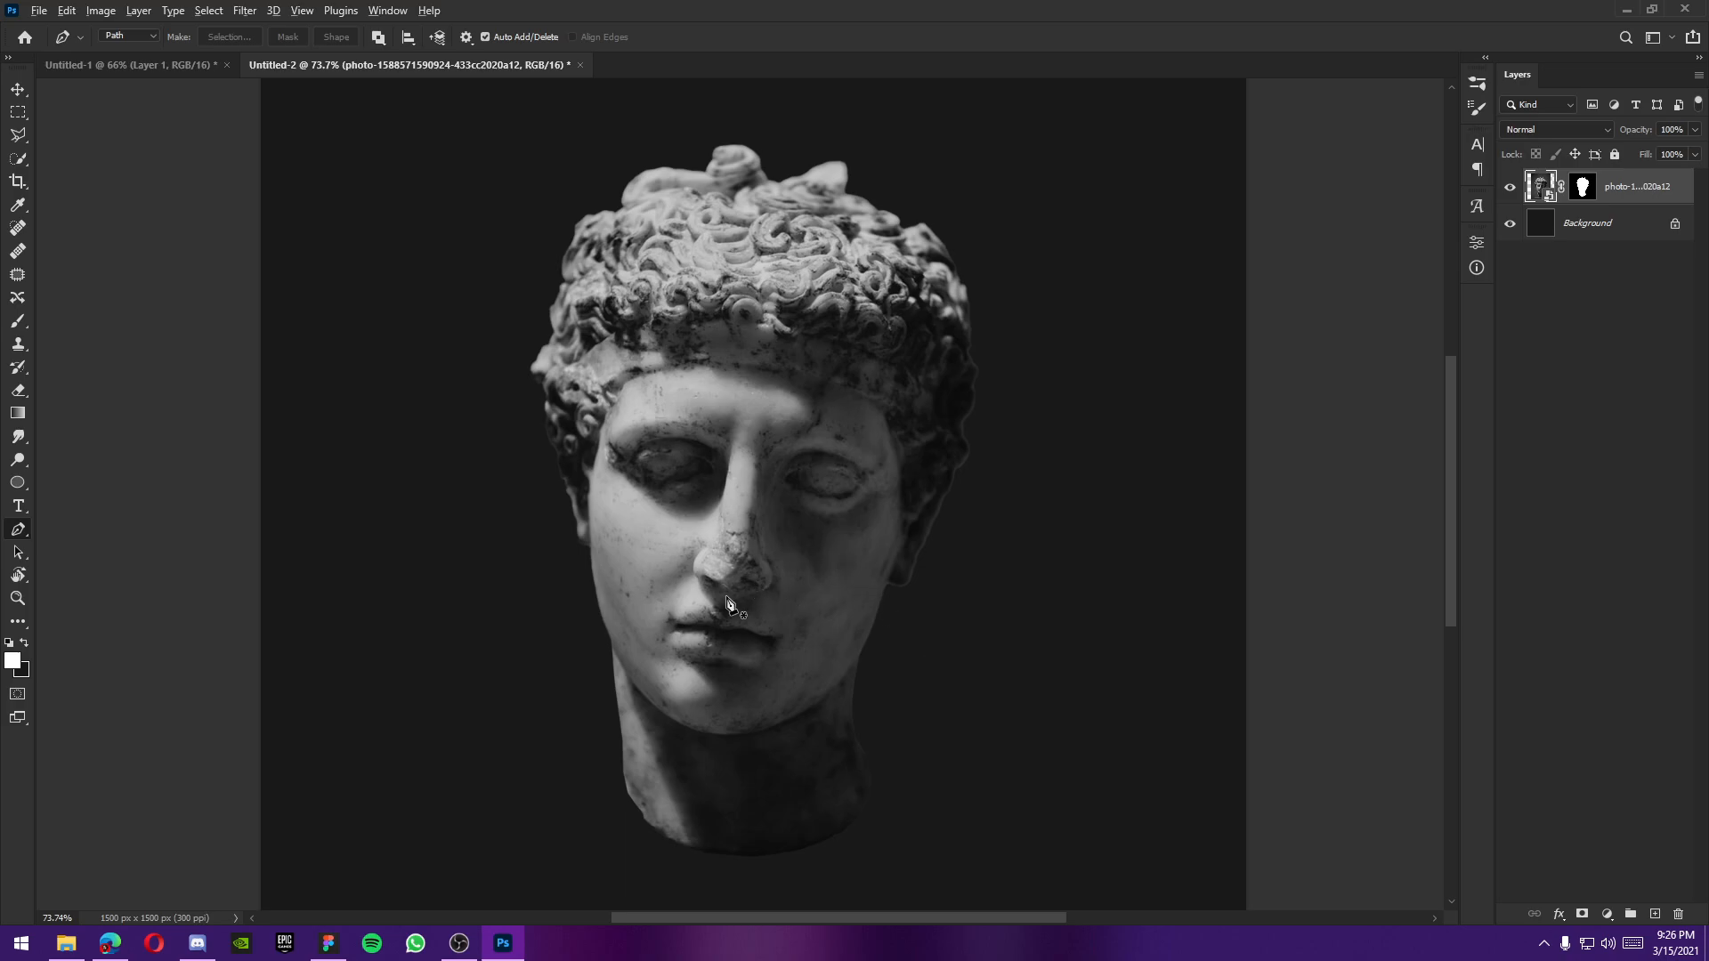
Step: Draw a curved Pen tool path from the face's left edge across the cheek and over the nose bridge to the opposite cheek
scroll(727, 604, "up", 3)
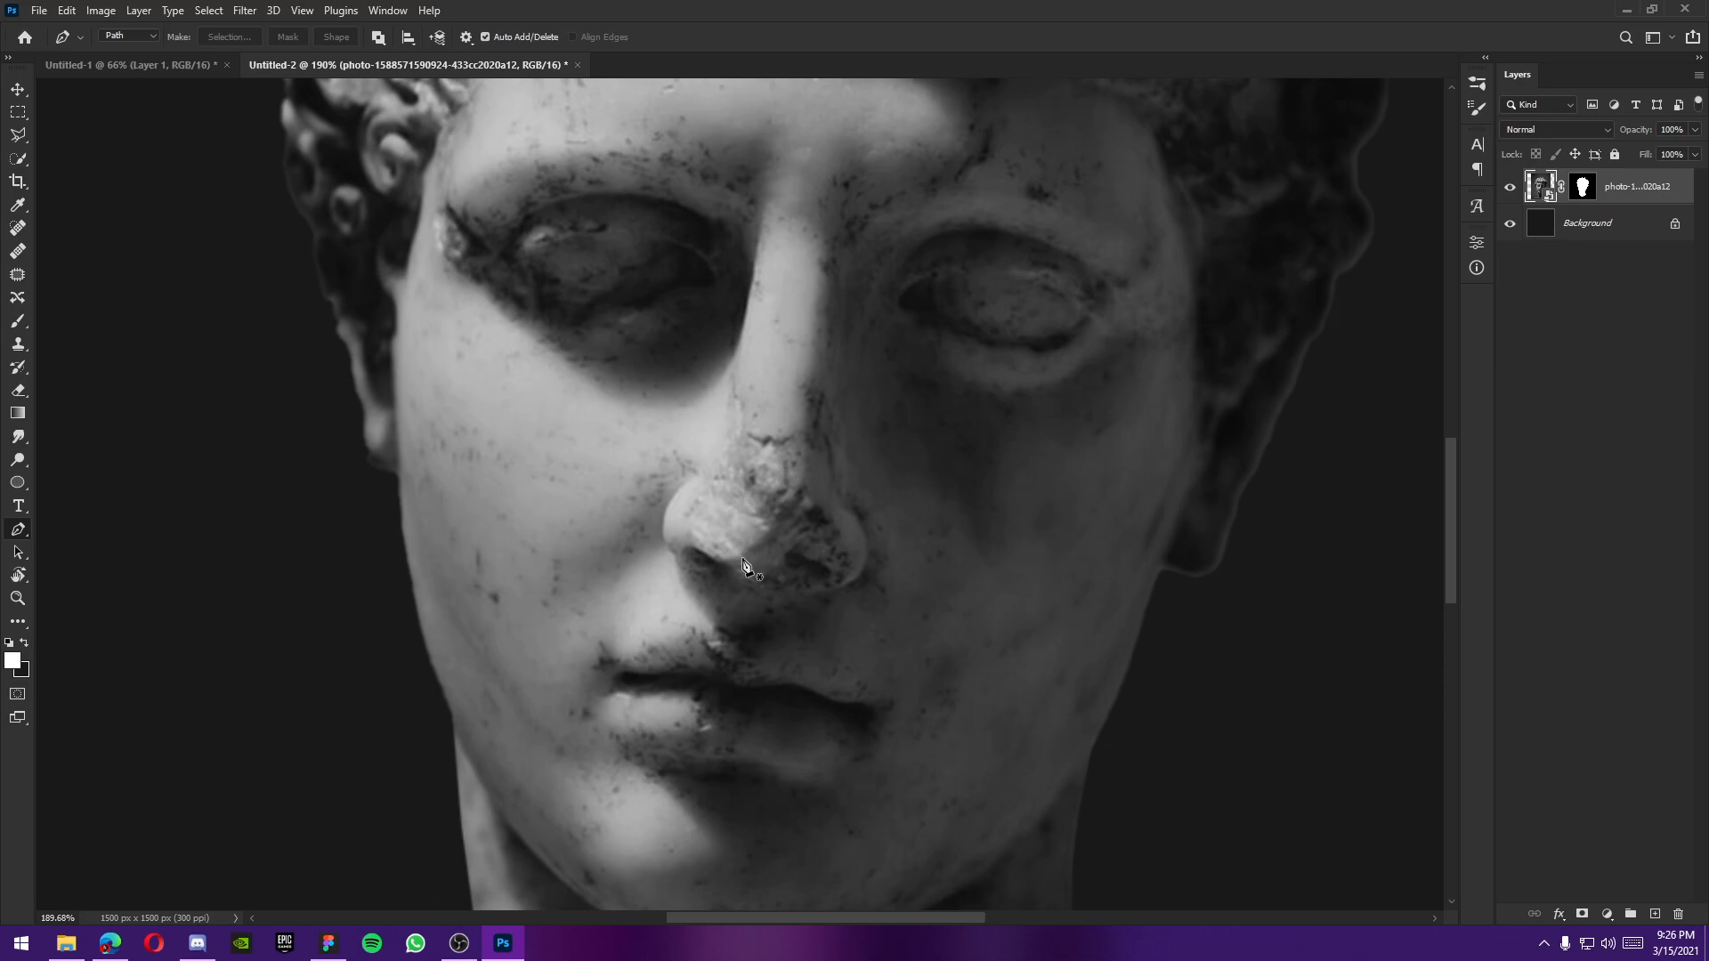
left_click(401, 530)
left_click_drag(664, 428, 717, 418)
left_click_drag(745, 348, 756, 316)
scroll(820, 332, "up", 3)
scroll(820, 331, "up", 1)
left_click_drag(820, 369, 841, 435)
left_click_drag(964, 546, 1040, 561)
Step: Extend the path across the right cheek and down the edge of the face just below the ear
scroll(1047, 566, "down", 5)
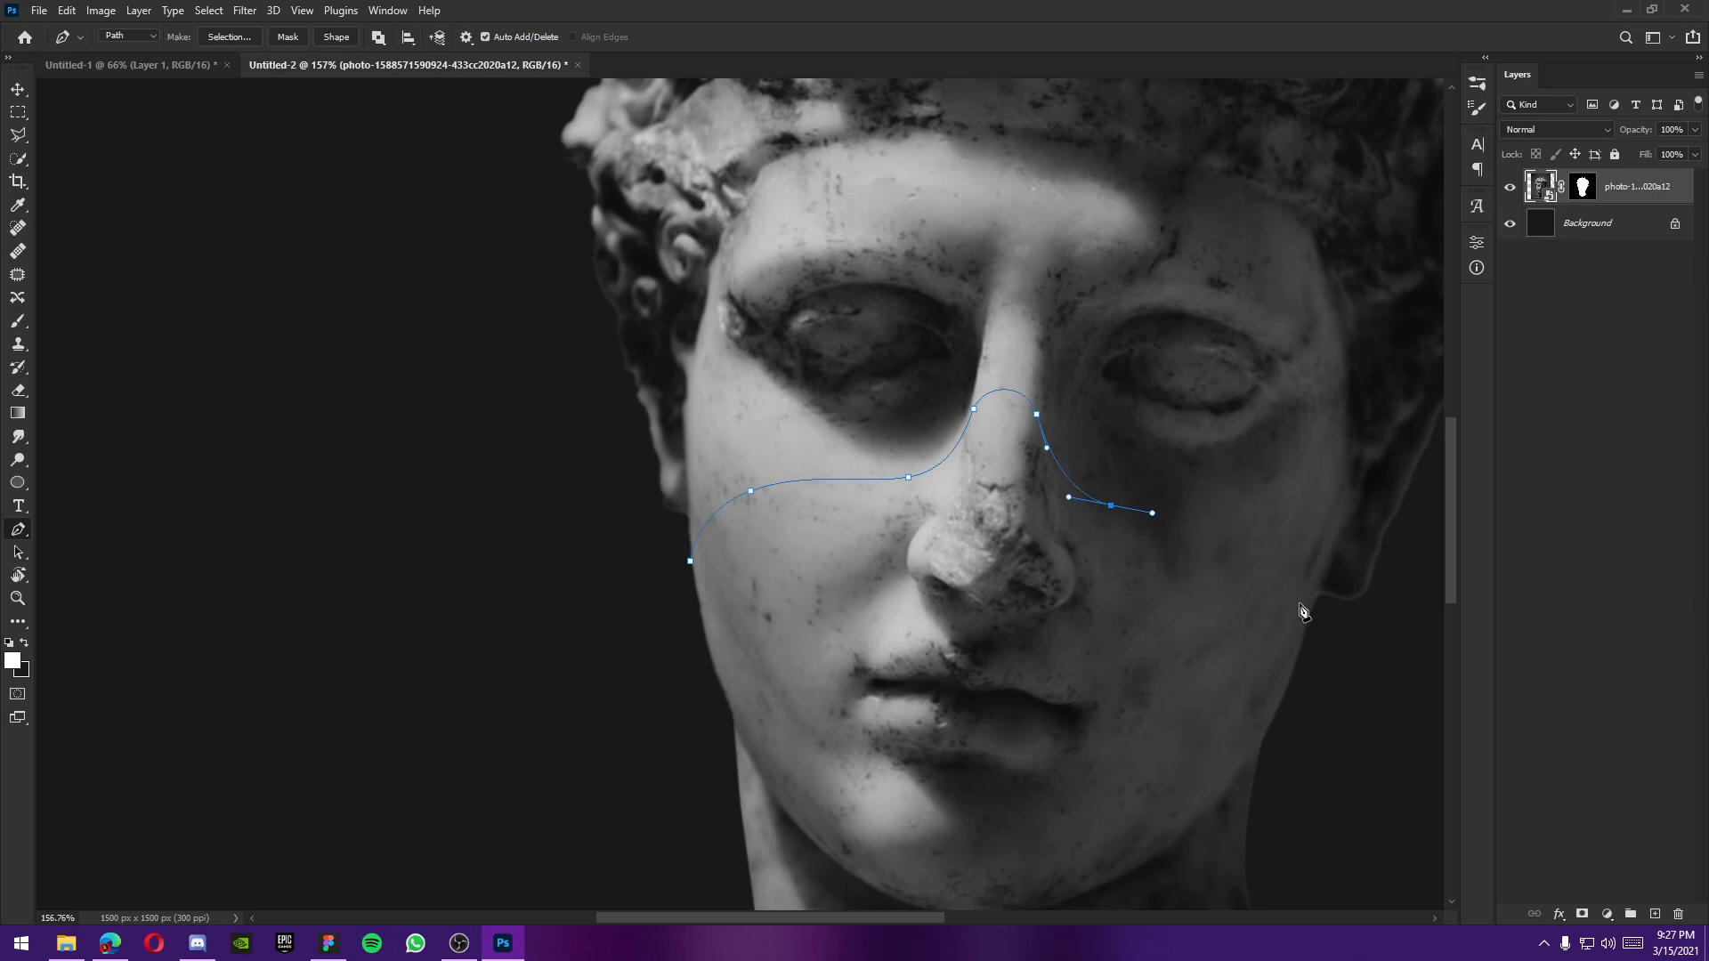
left_click_drag(1308, 584, 1311, 645)
scroll(1340, 646, "up", 2)
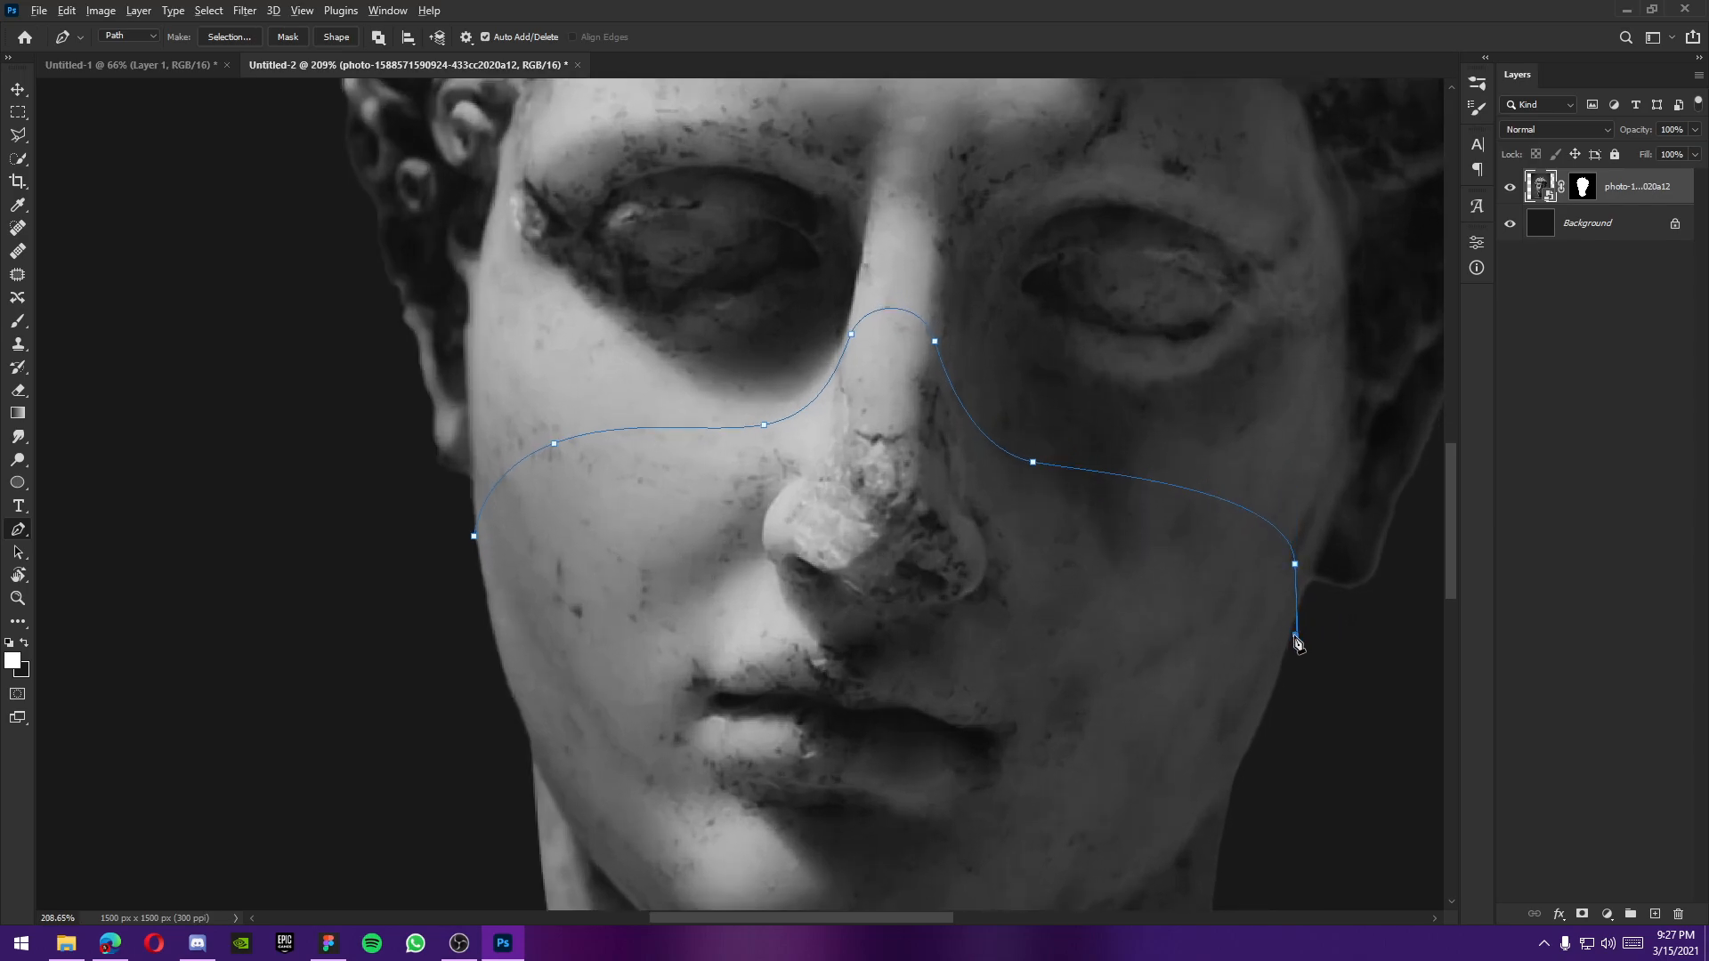
scroll(1297, 639, "down", 2)
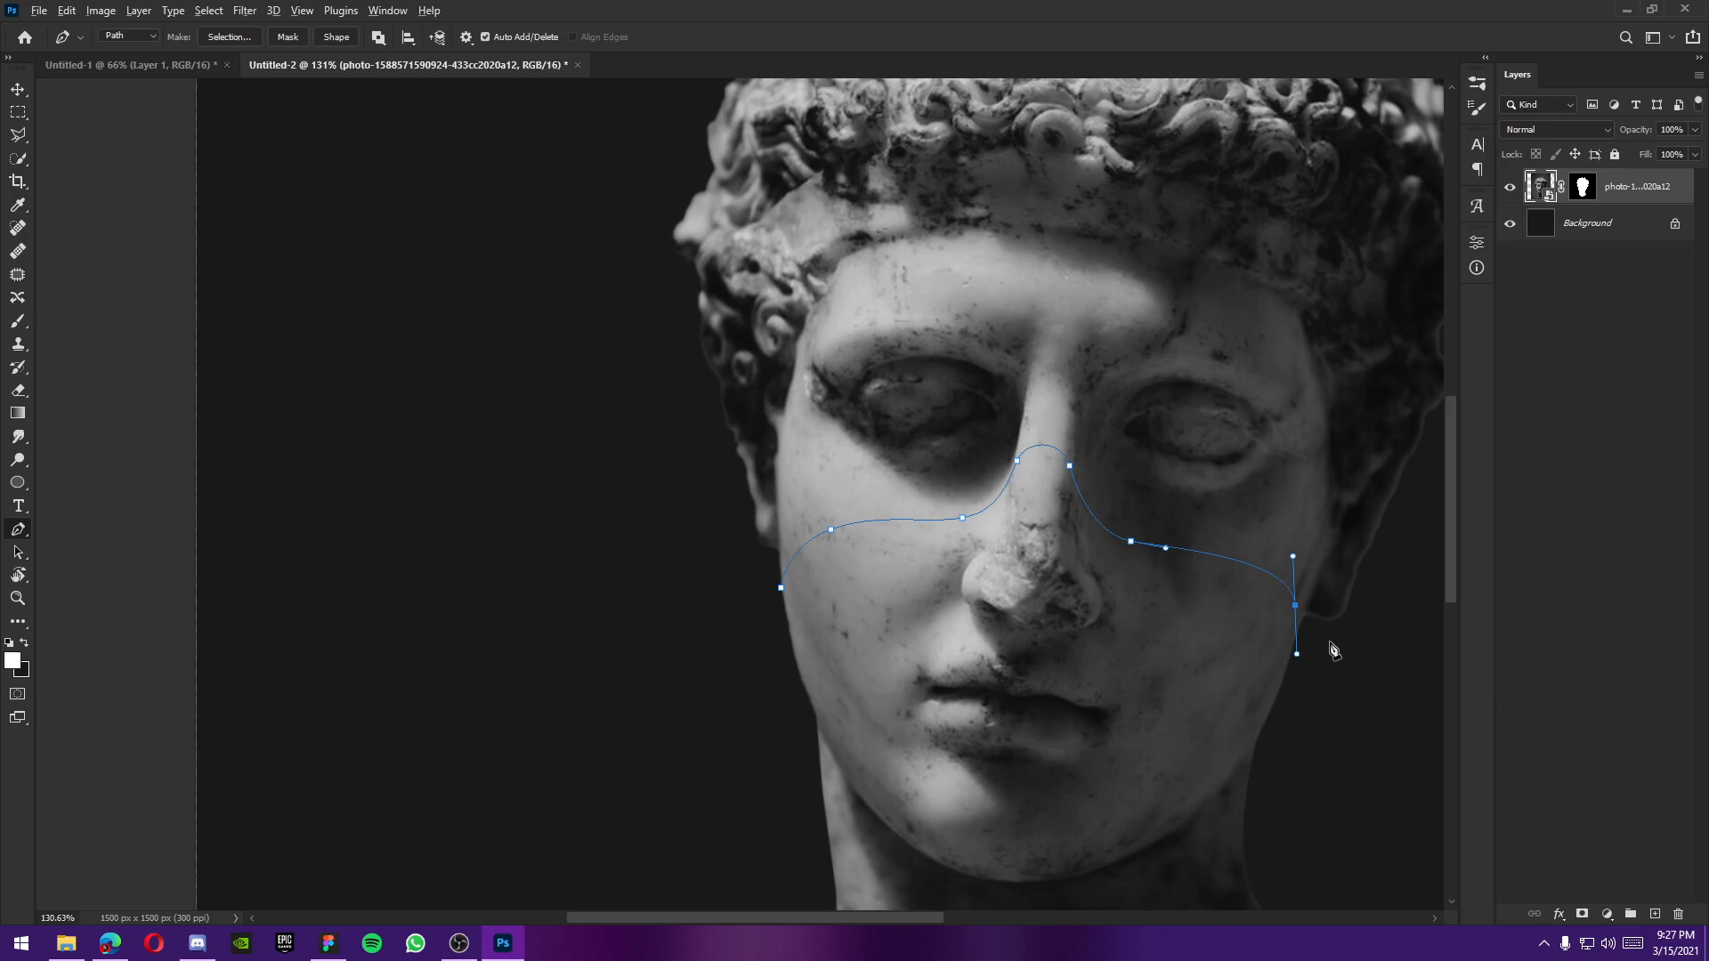
scroll(1297, 646, "up", 3)
left_click(1262, 656)
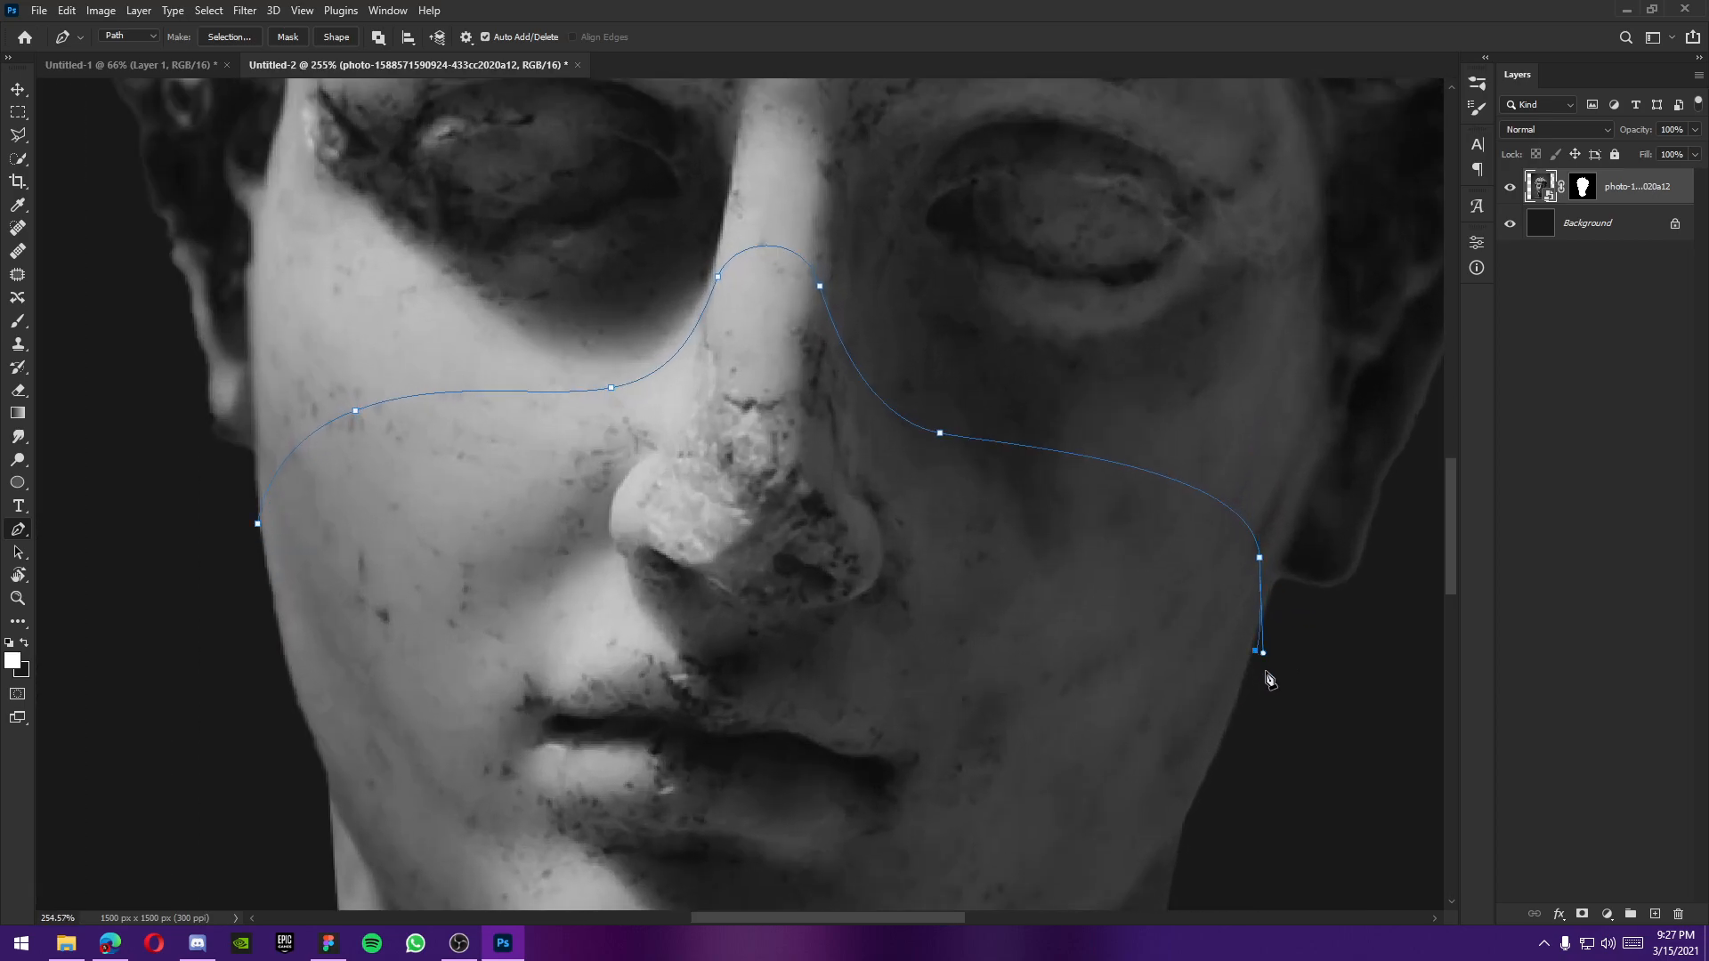
Step: Continue the path loosely around the outside of the jaw and neck and close it at the left cheek
scroll(1265, 675, "down", 5)
left_click(1324, 718)
scroll(1323, 719, "down", 2)
left_click(1315, 813)
left_click_drag(1220, 851, 1179, 861)
left_click_drag(1027, 848, 982, 836)
left_click_drag(946, 796, 933, 754)
left_click_drag(934, 690, 937, 659)
left_click(959, 518)
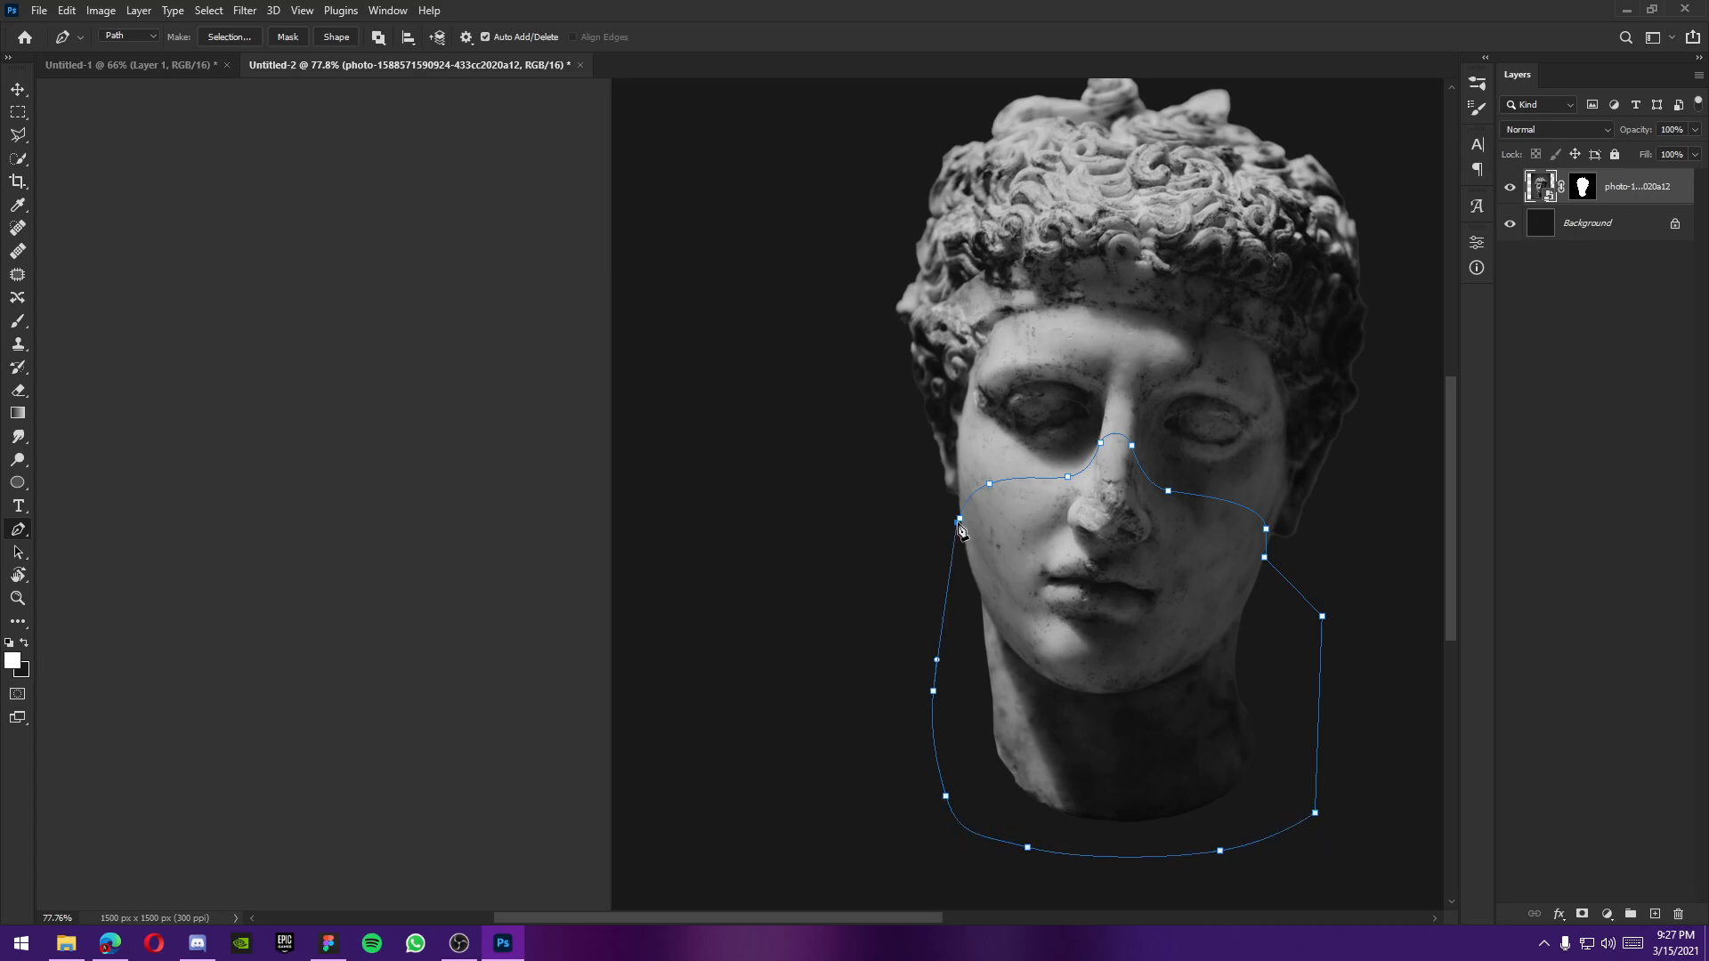
Step: Convert the lower-face path into a new anti-aliased selection with a feather radius of 0 pixels
scroll(1273, 548, "up", 1)
scroll(1066, 425, "up", 1)
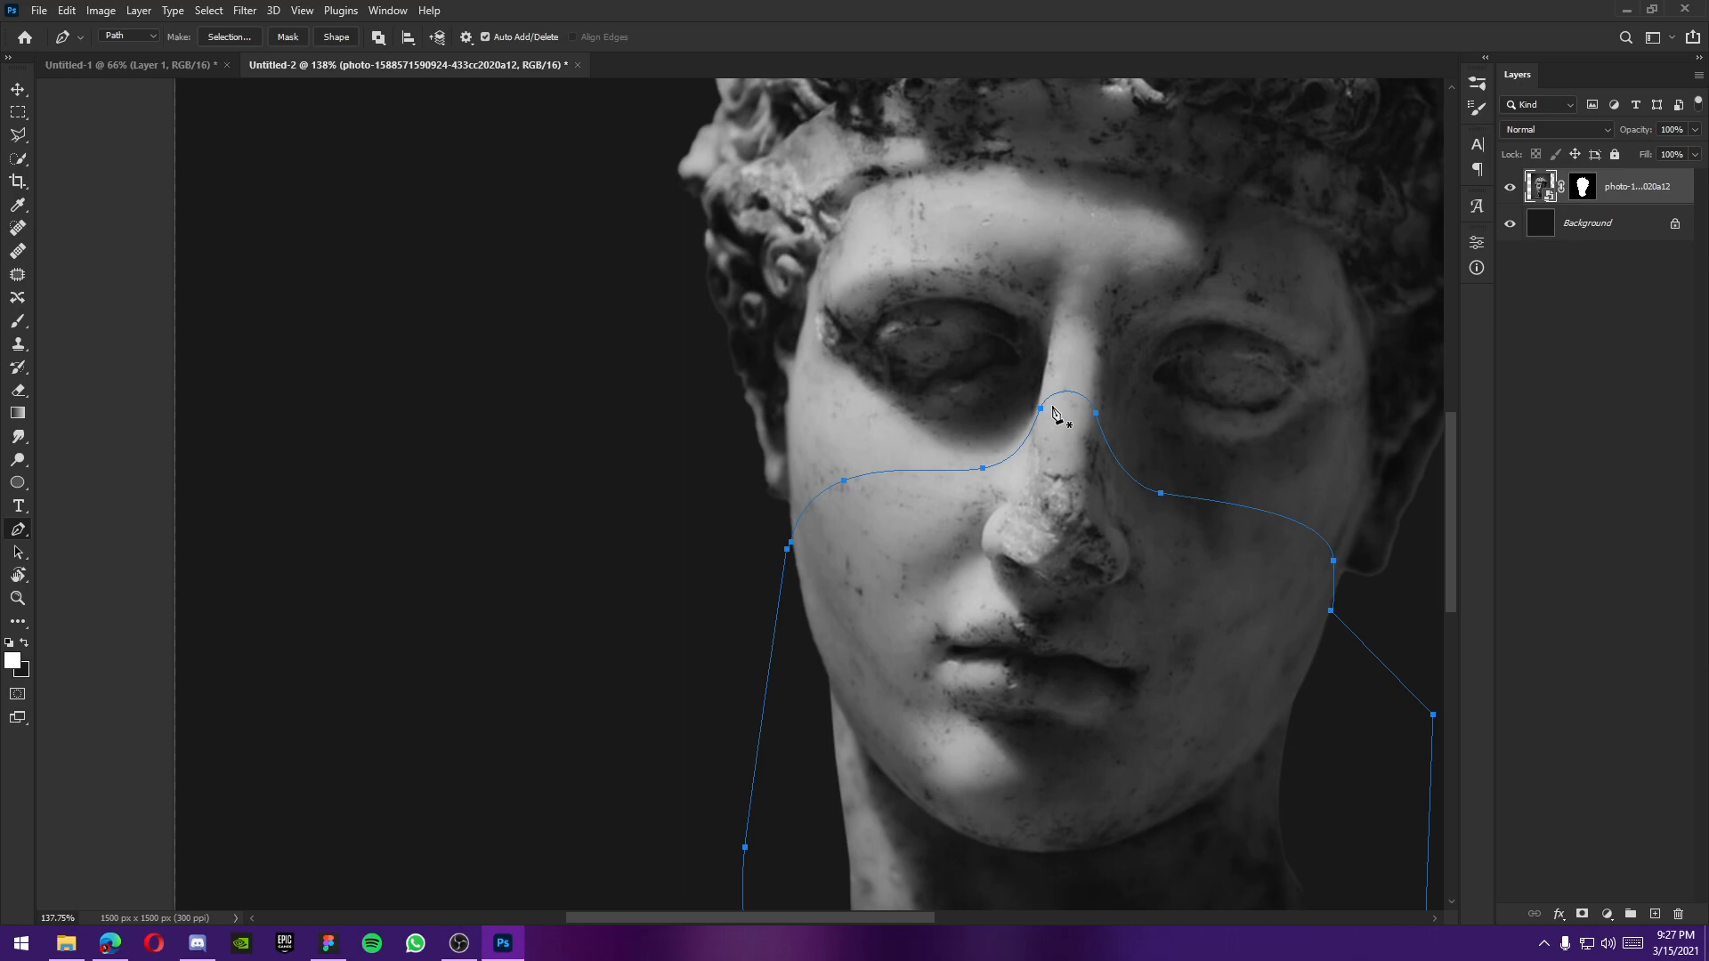
right_click(1109, 534)
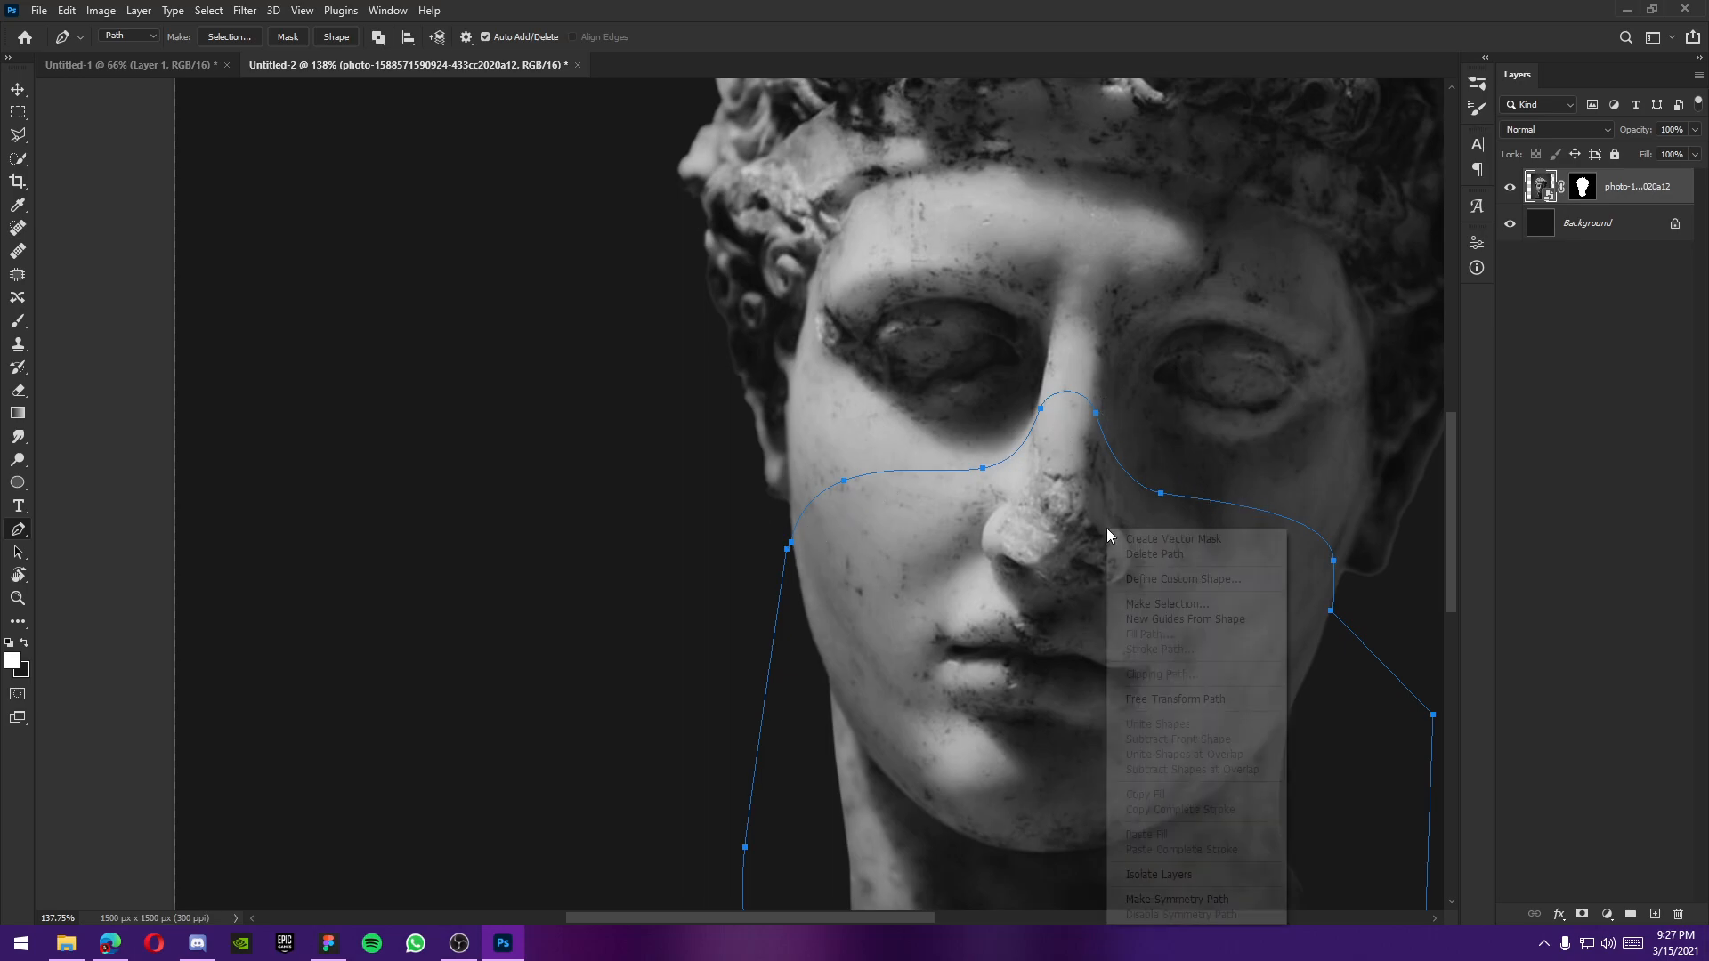
left_click(1158, 605)
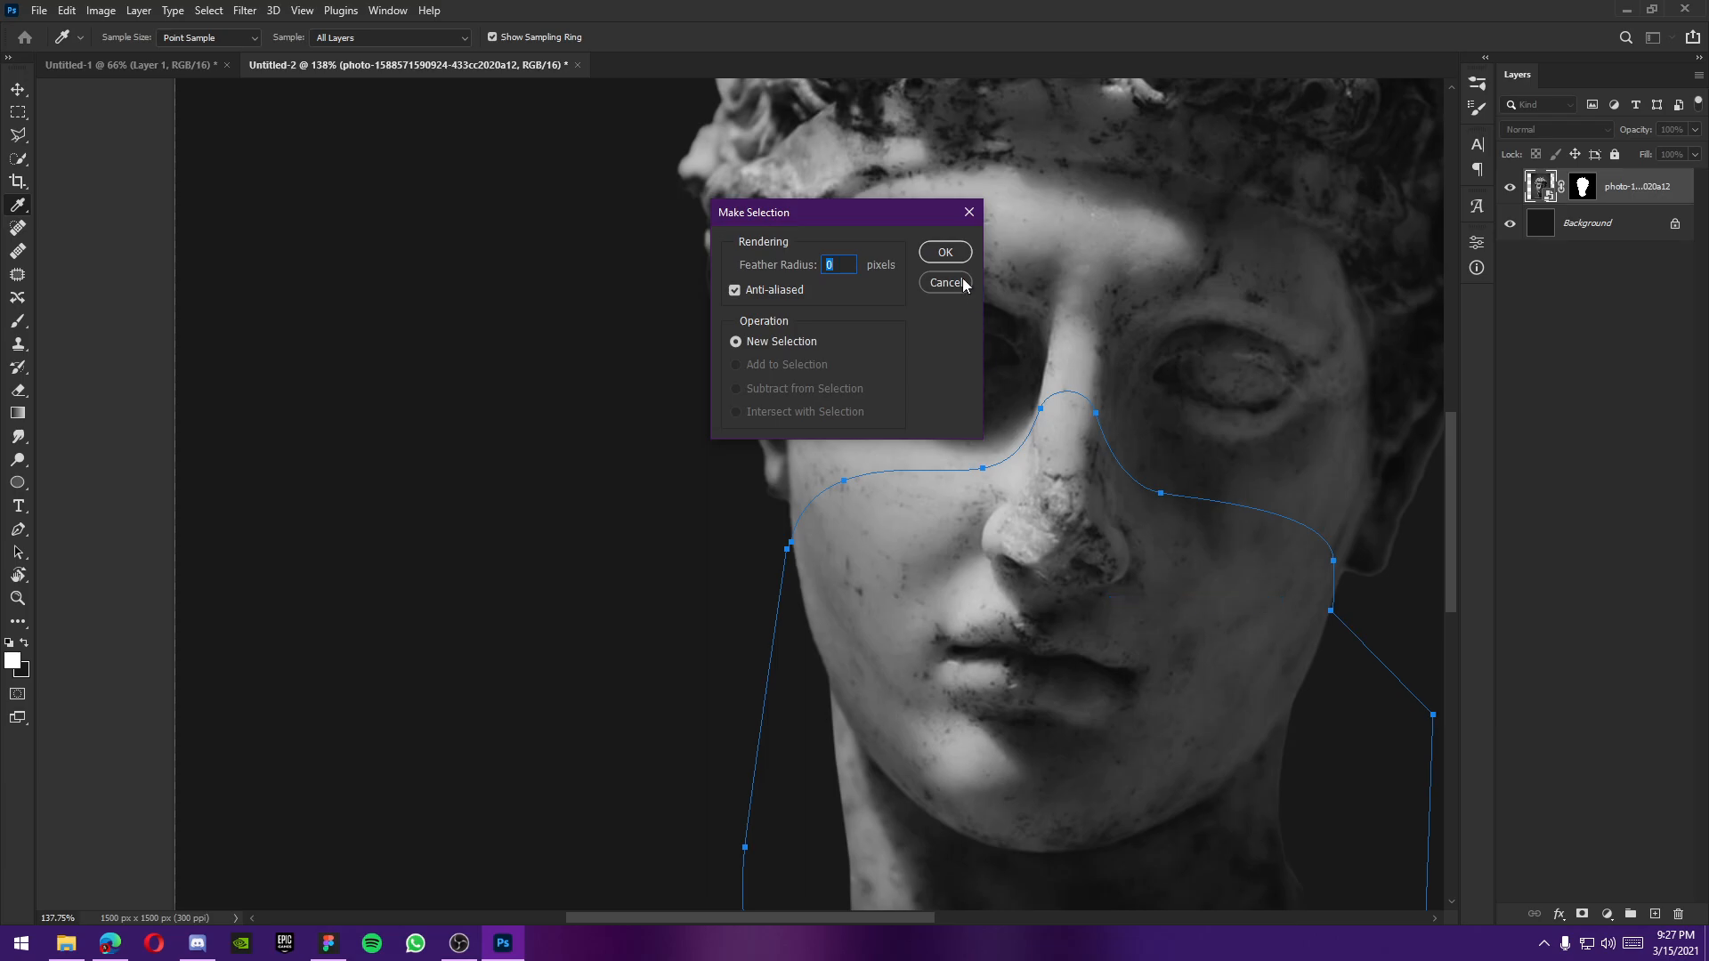
left_click(946, 252)
Step: Try copying the selected lower face and neck to a new layer, and clear the selection
scroll(1036, 211, "down", 4)
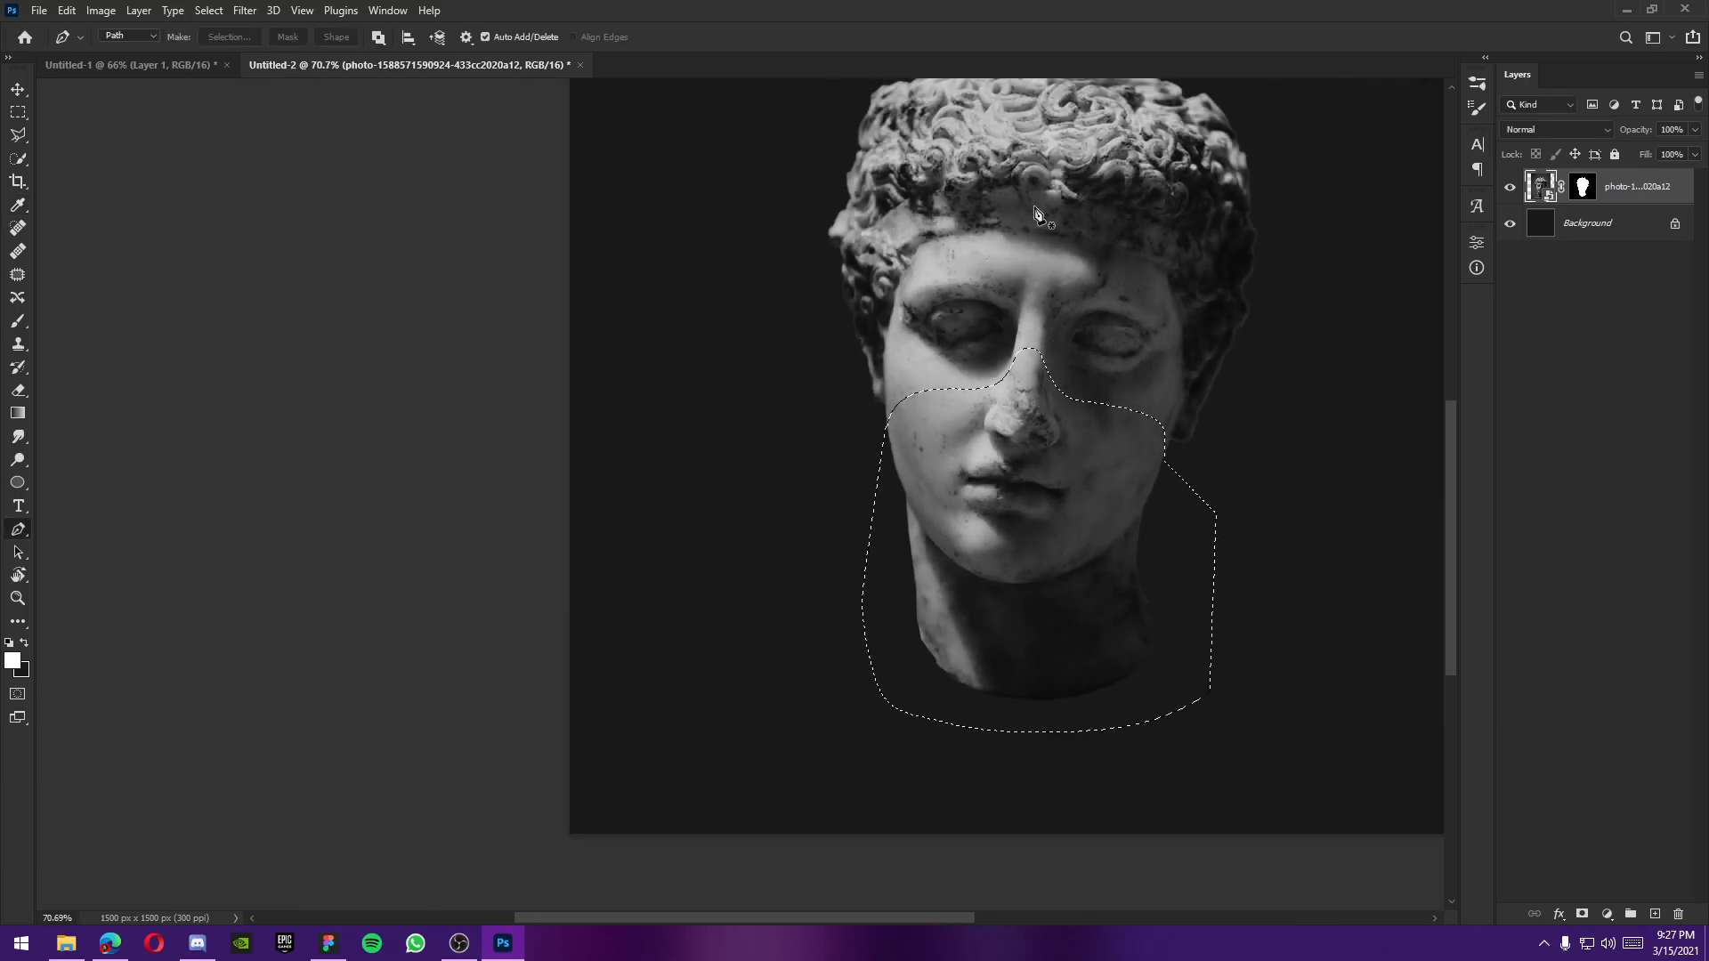
scroll(1068, 293, "up", 3)
scroll(1111, 370, "up", 3)
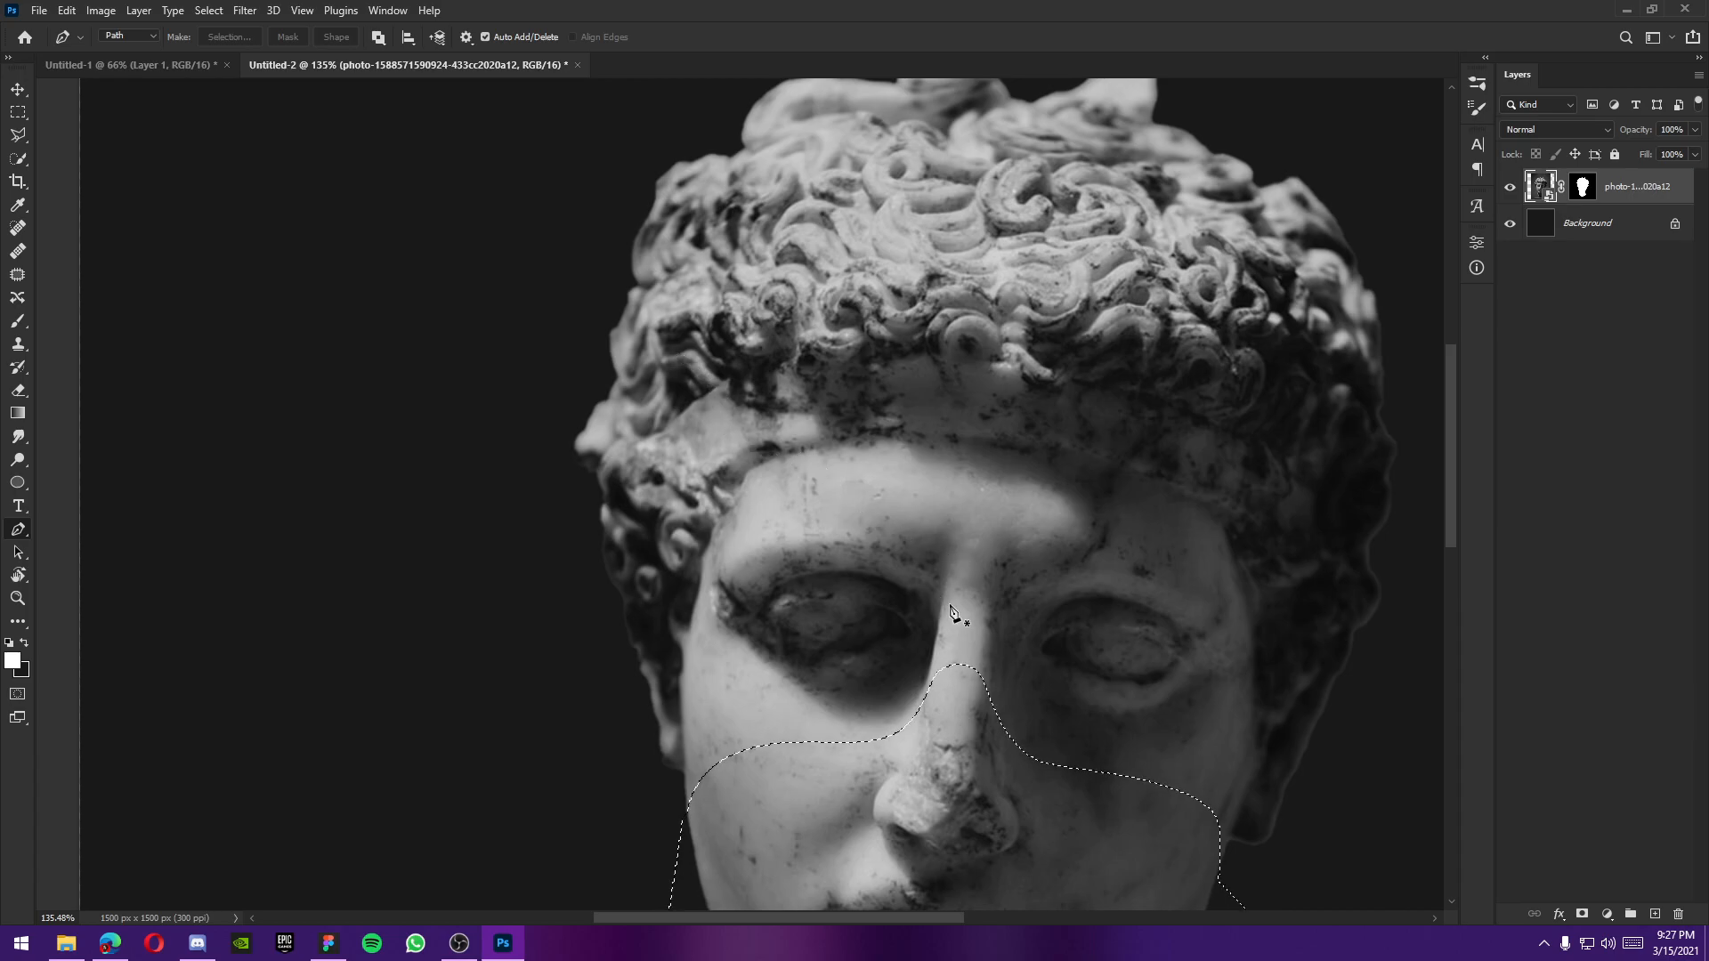
scroll(855, 761, "down", 1)
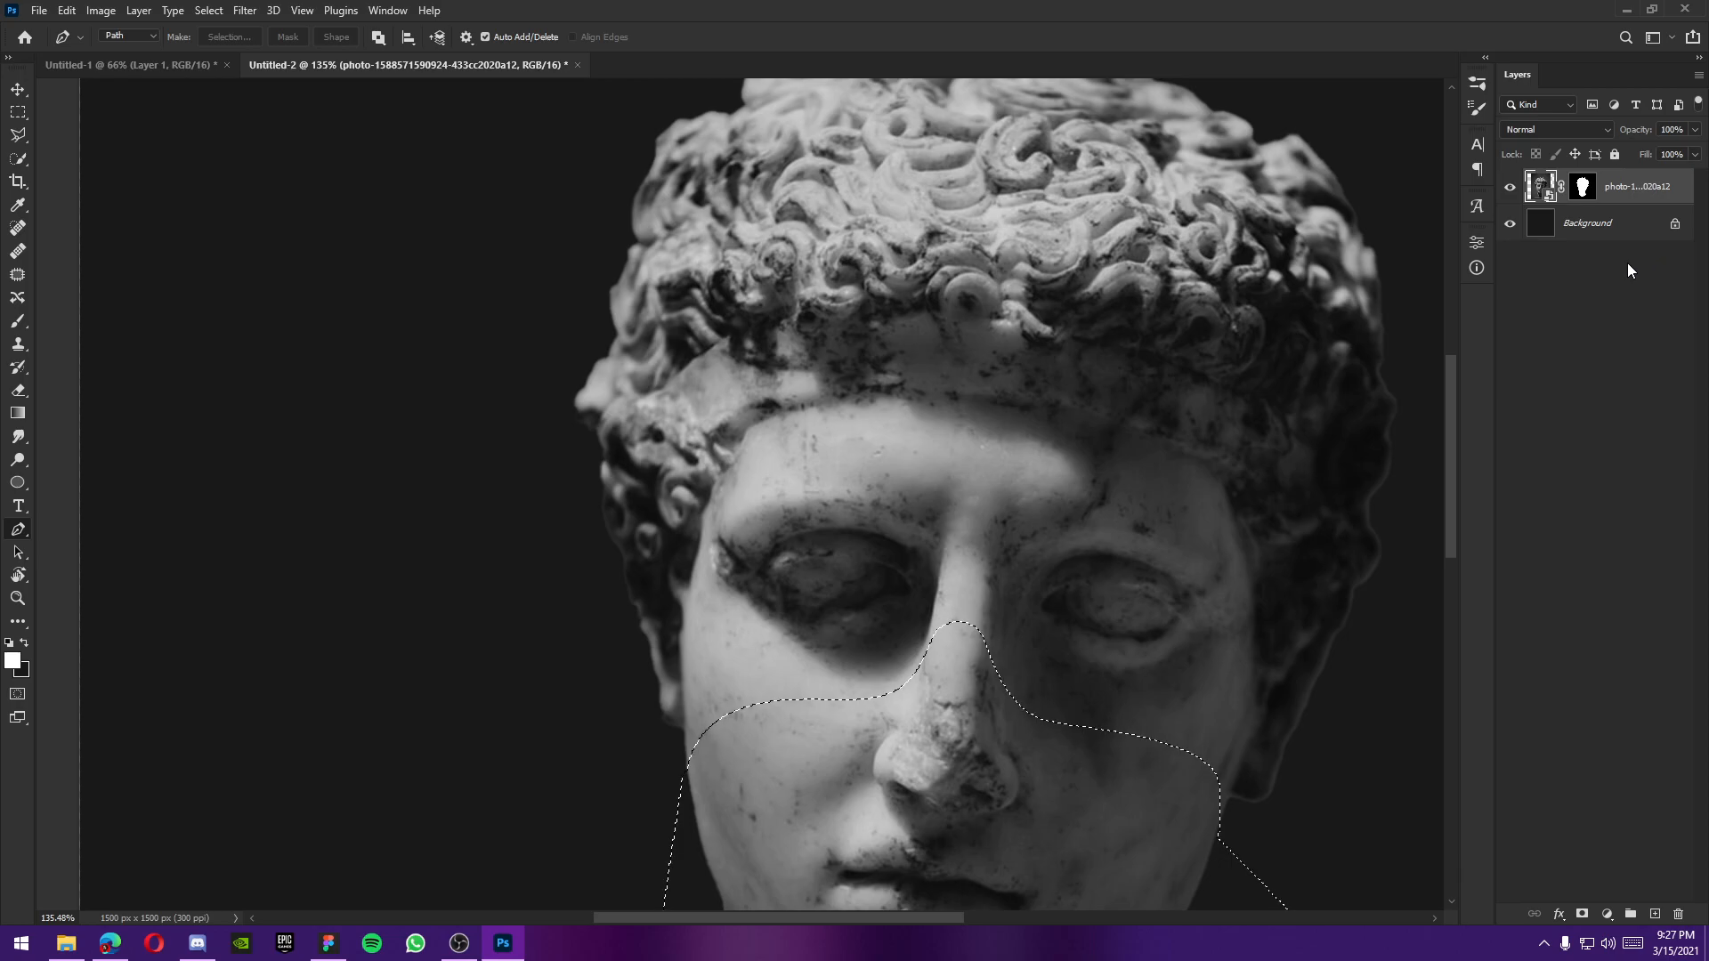
key("ctrl+j")
scroll(989, 543, "down", 5)
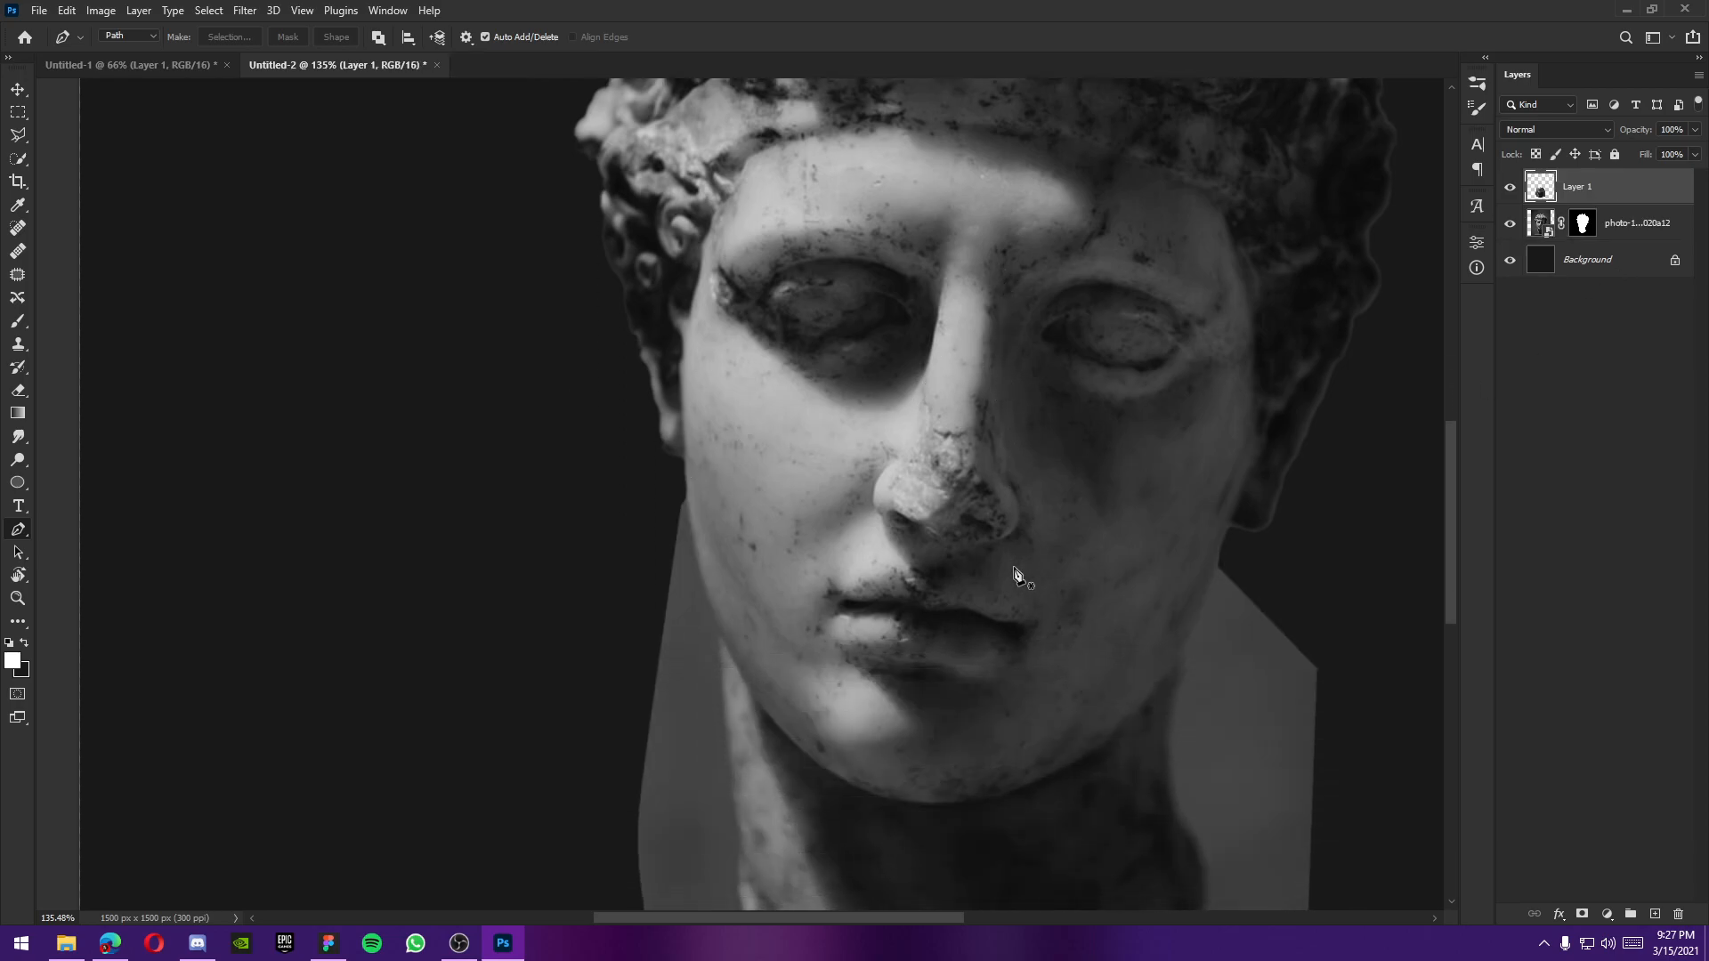
scroll(1017, 577, "down", 2)
key("ctrl+z")
key("ctrl+d")
Step: Add an empty layer above the masked statue photo and merge the two into a single layer
left_click(1656, 917)
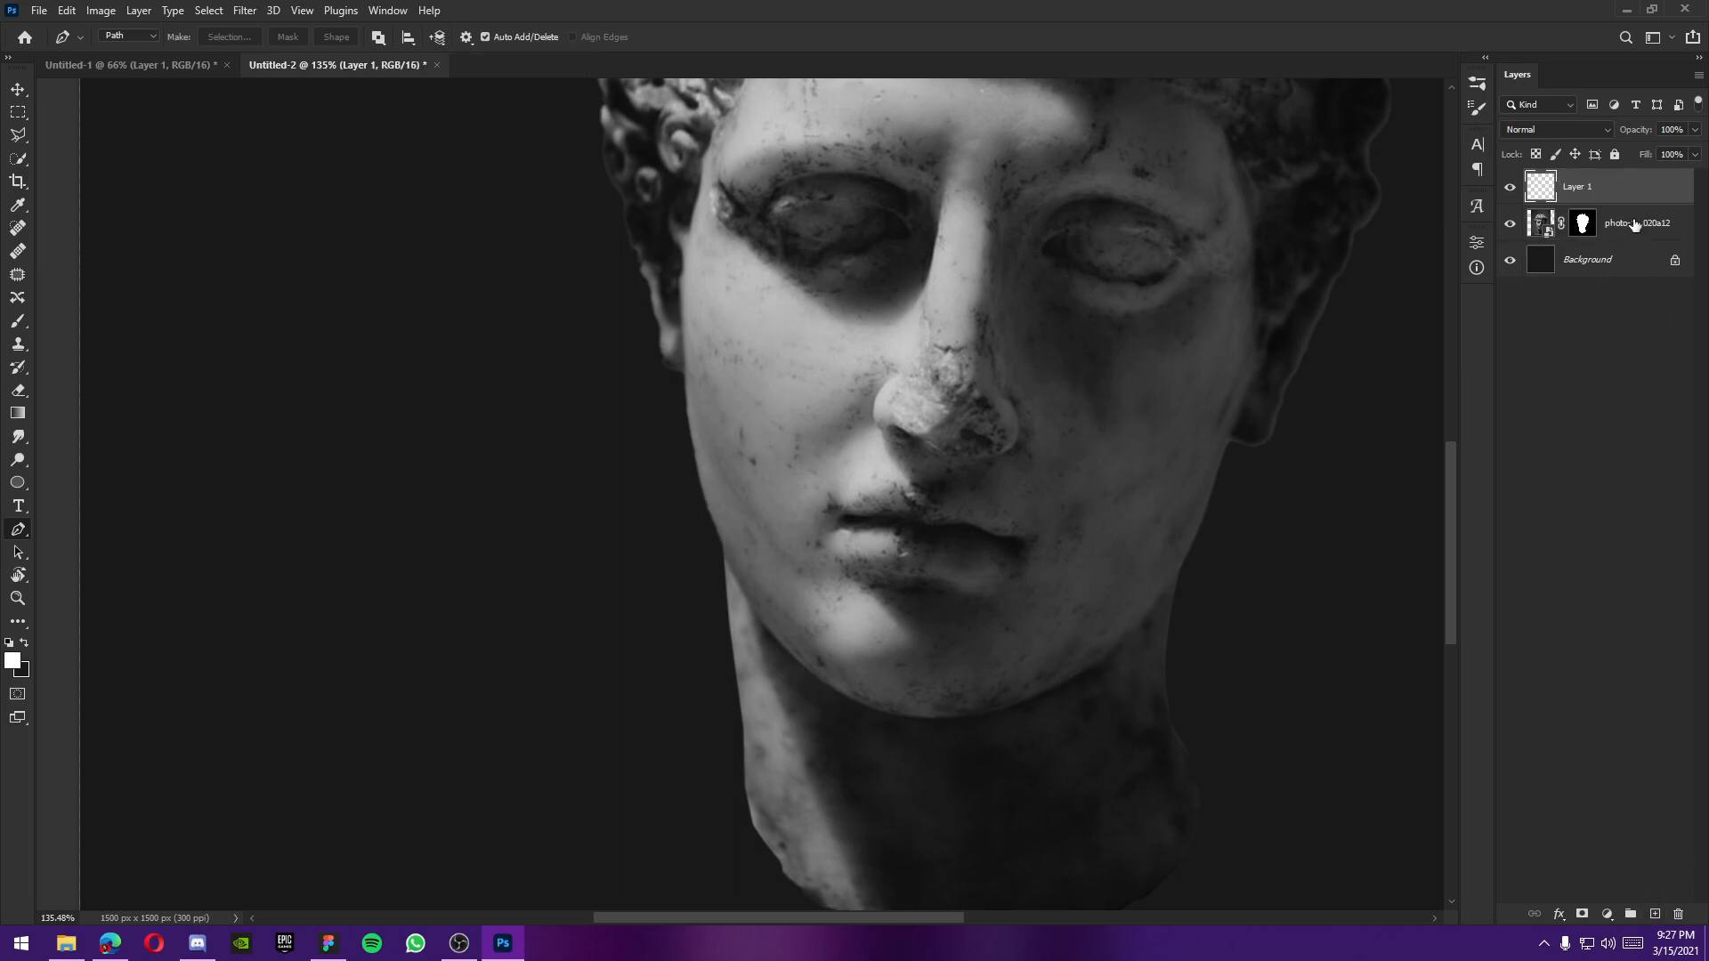
key("ctrl+e")
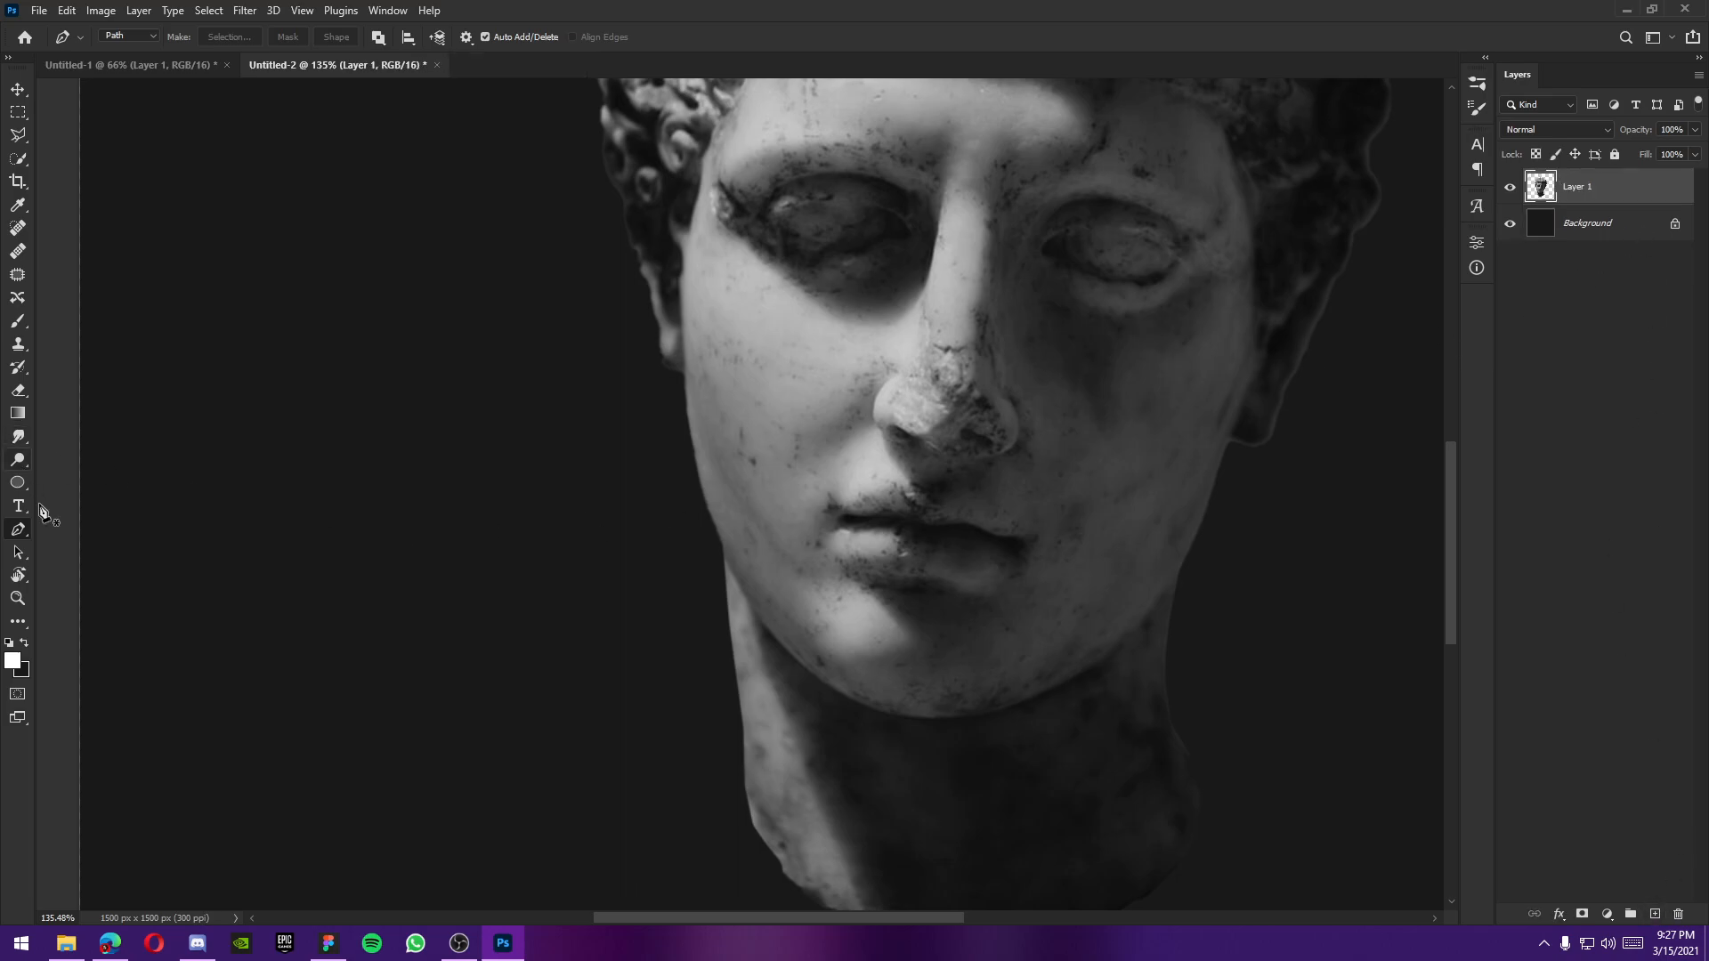
scroll(1054, 360, "up", 2)
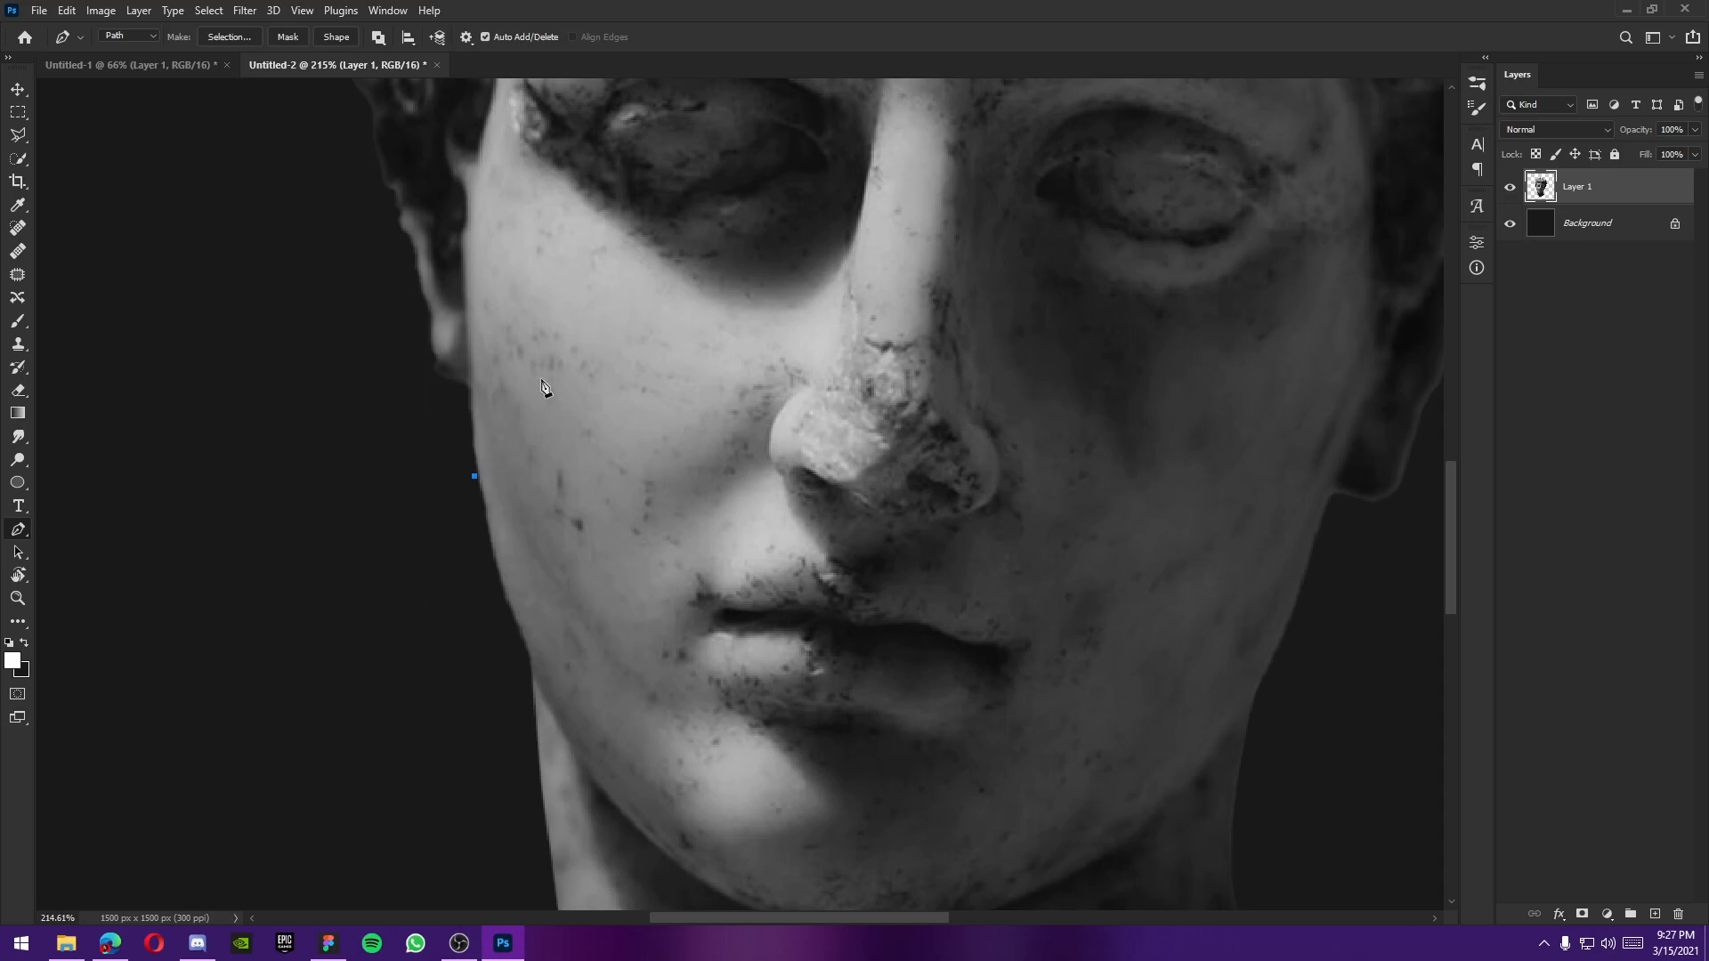
scroll(677, 222, "down", 5)
scroll(712, 152, "up", 3)
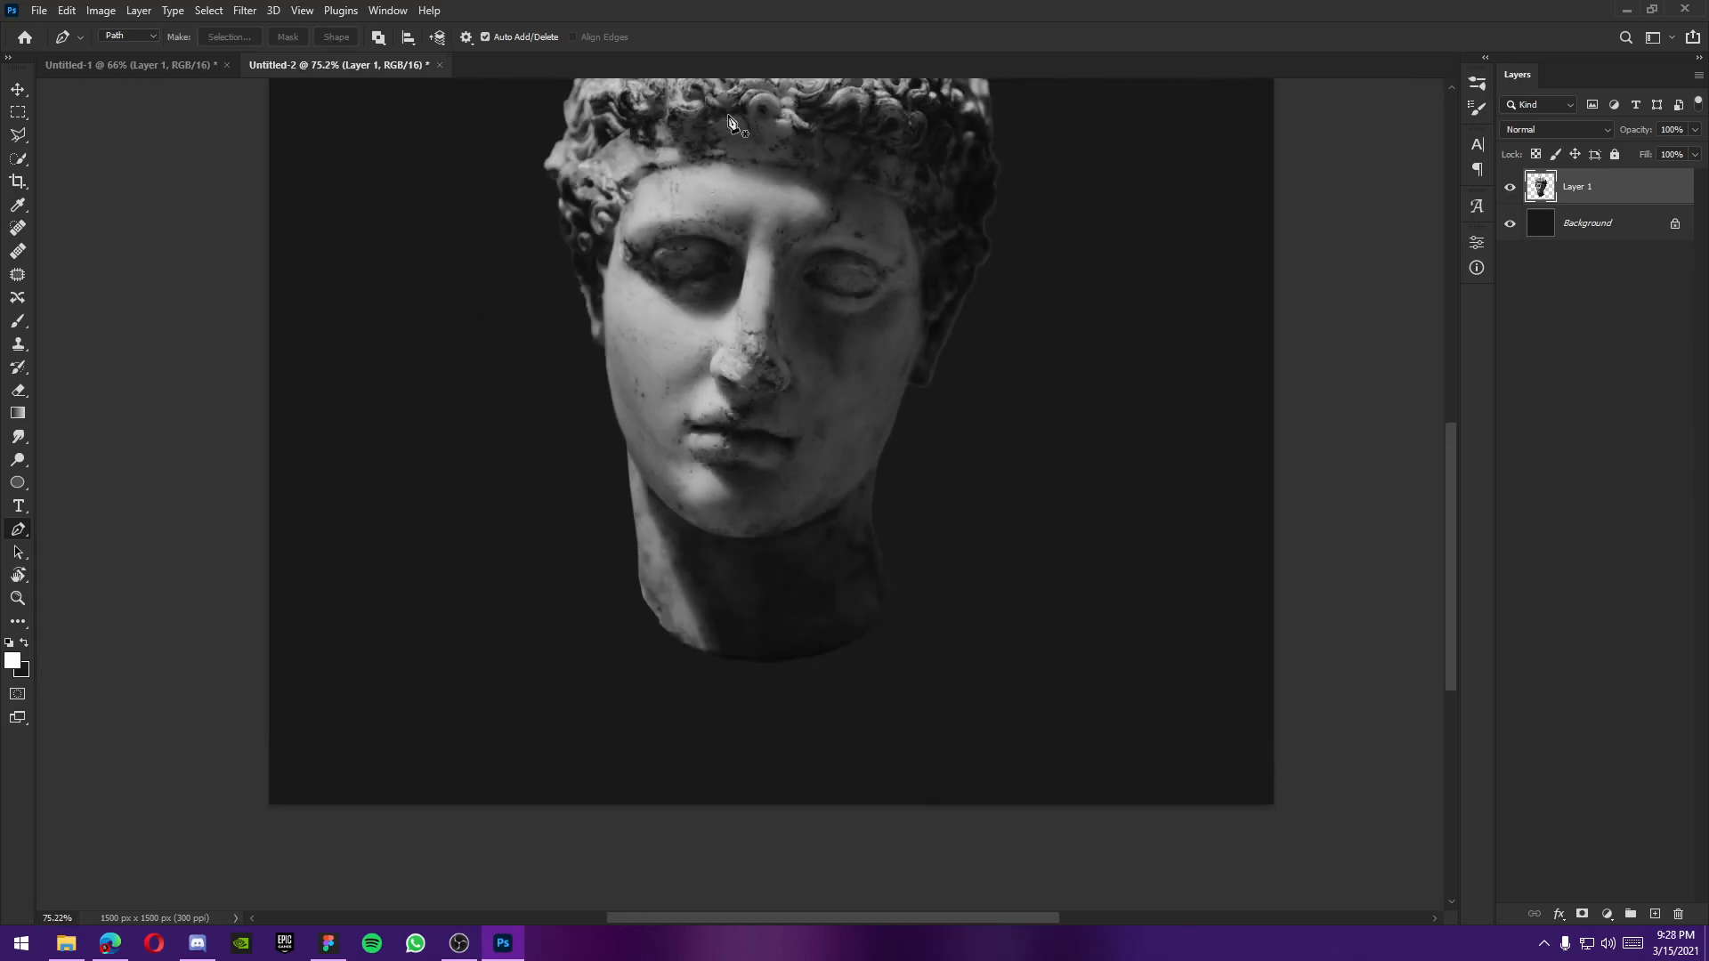
scroll(724, 438, "up", 2)
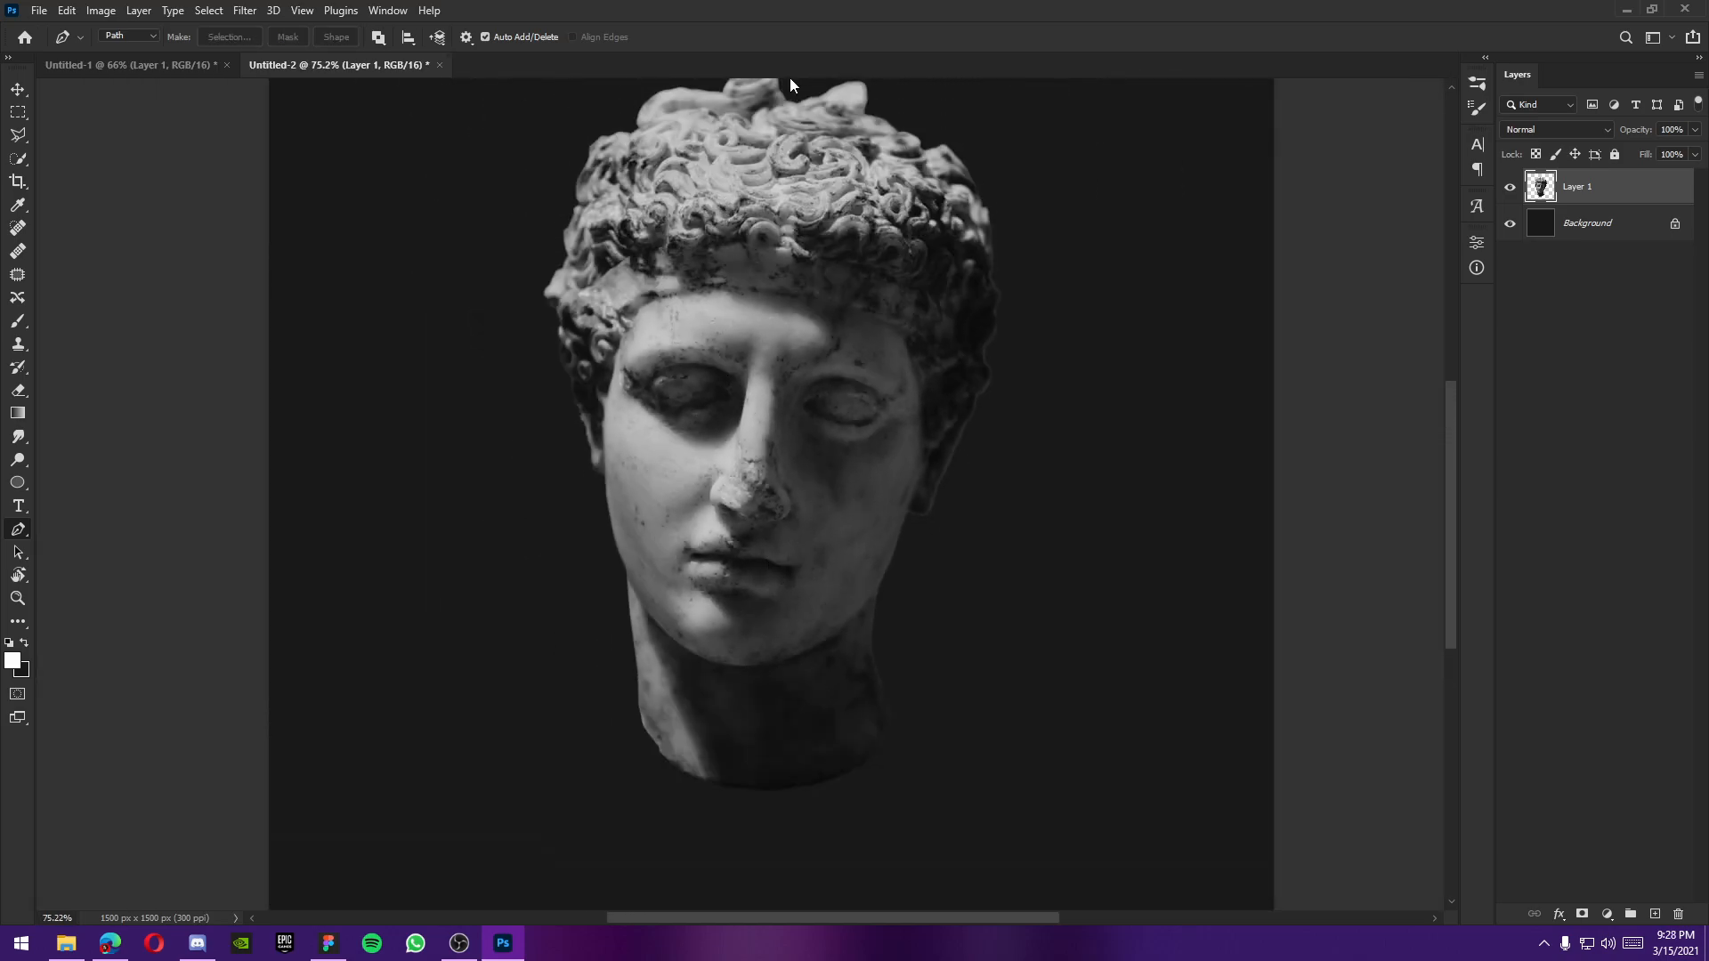
scroll(813, 608, "up", 1)
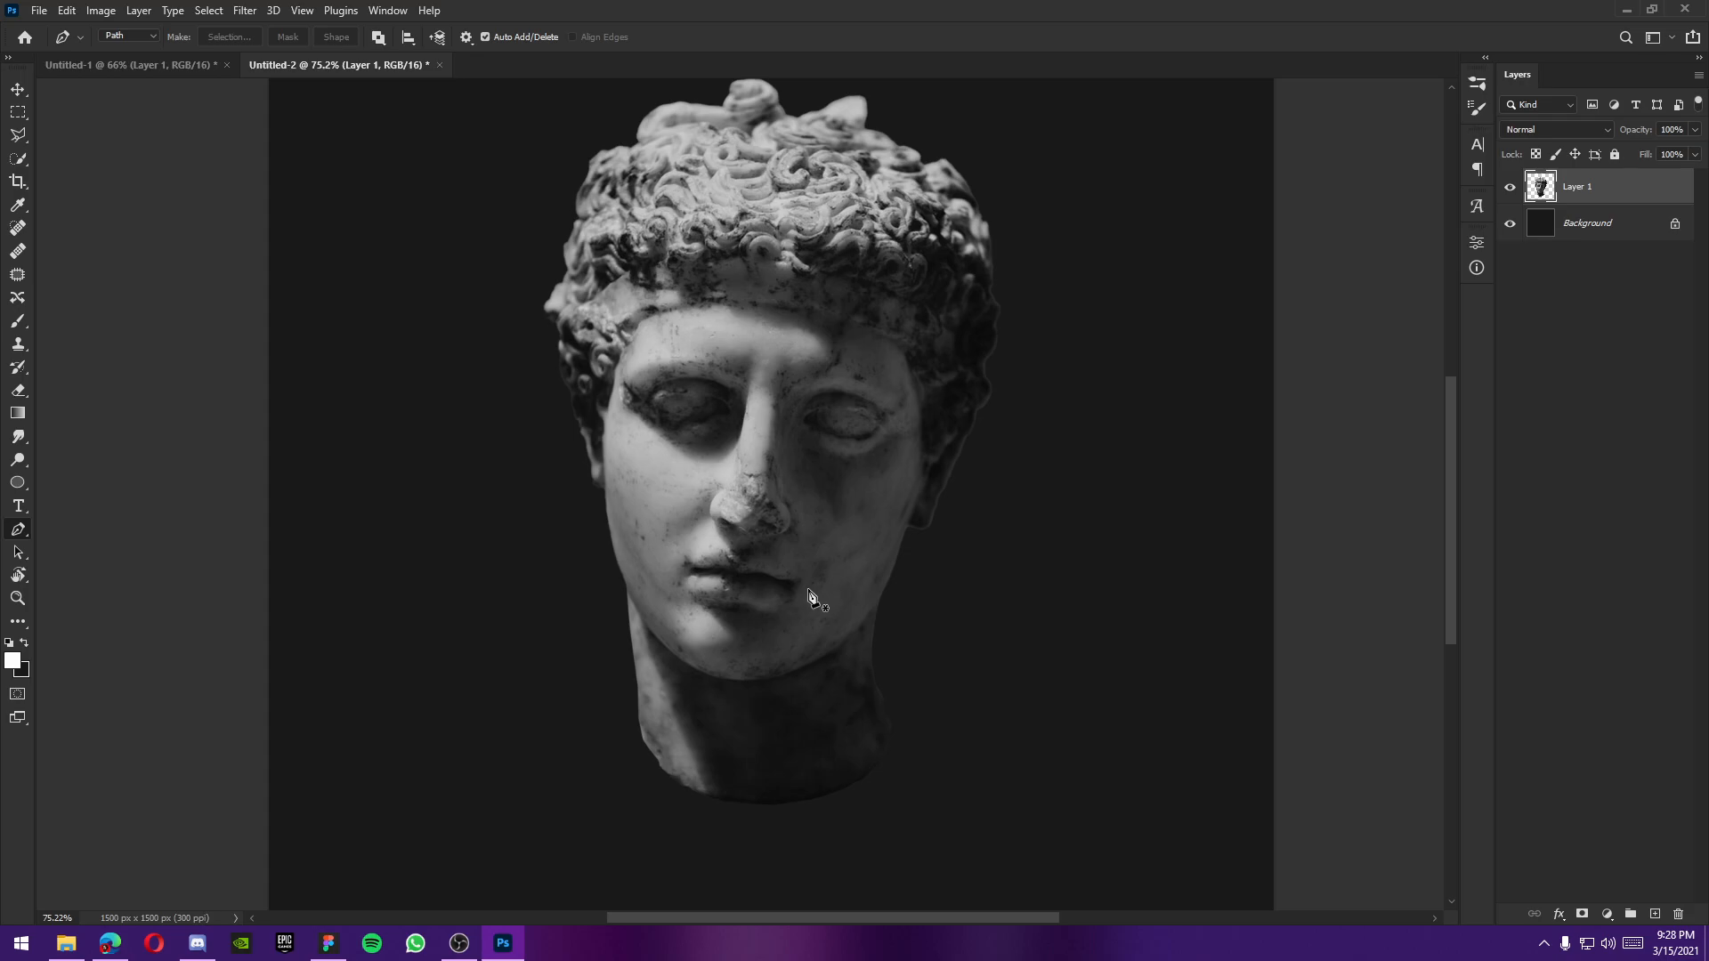
scroll(813, 588, "up", 2)
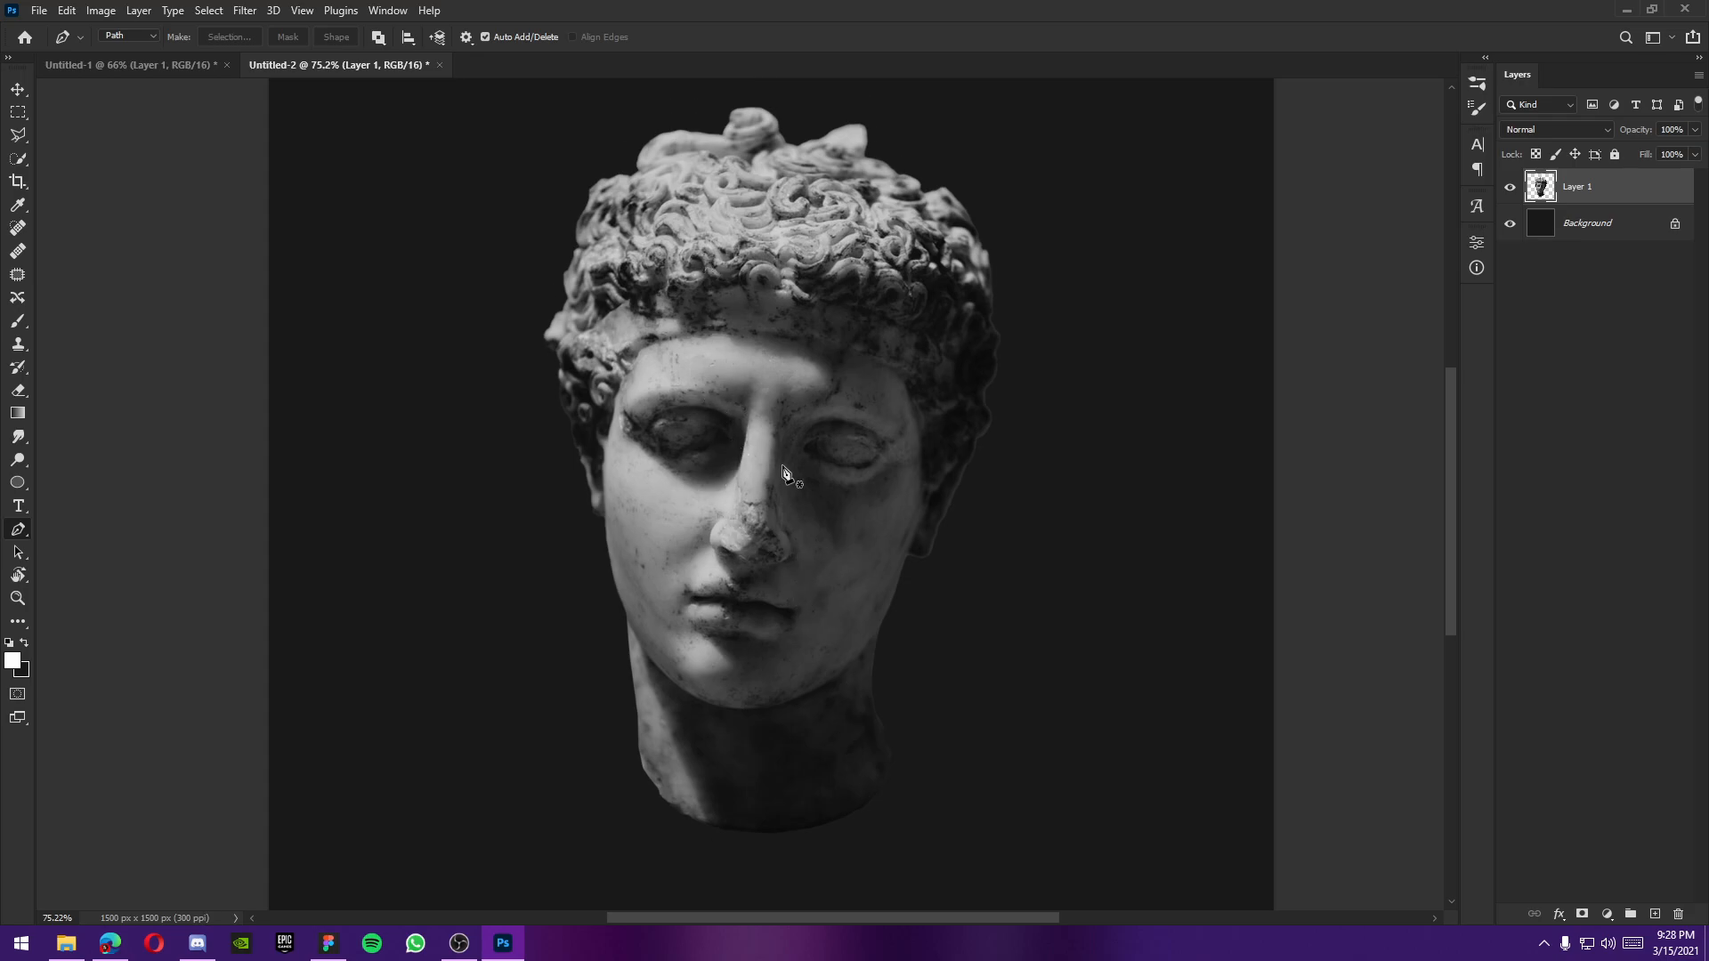
scroll(818, 469, "up", 2)
scroll(817, 469, "up", 2)
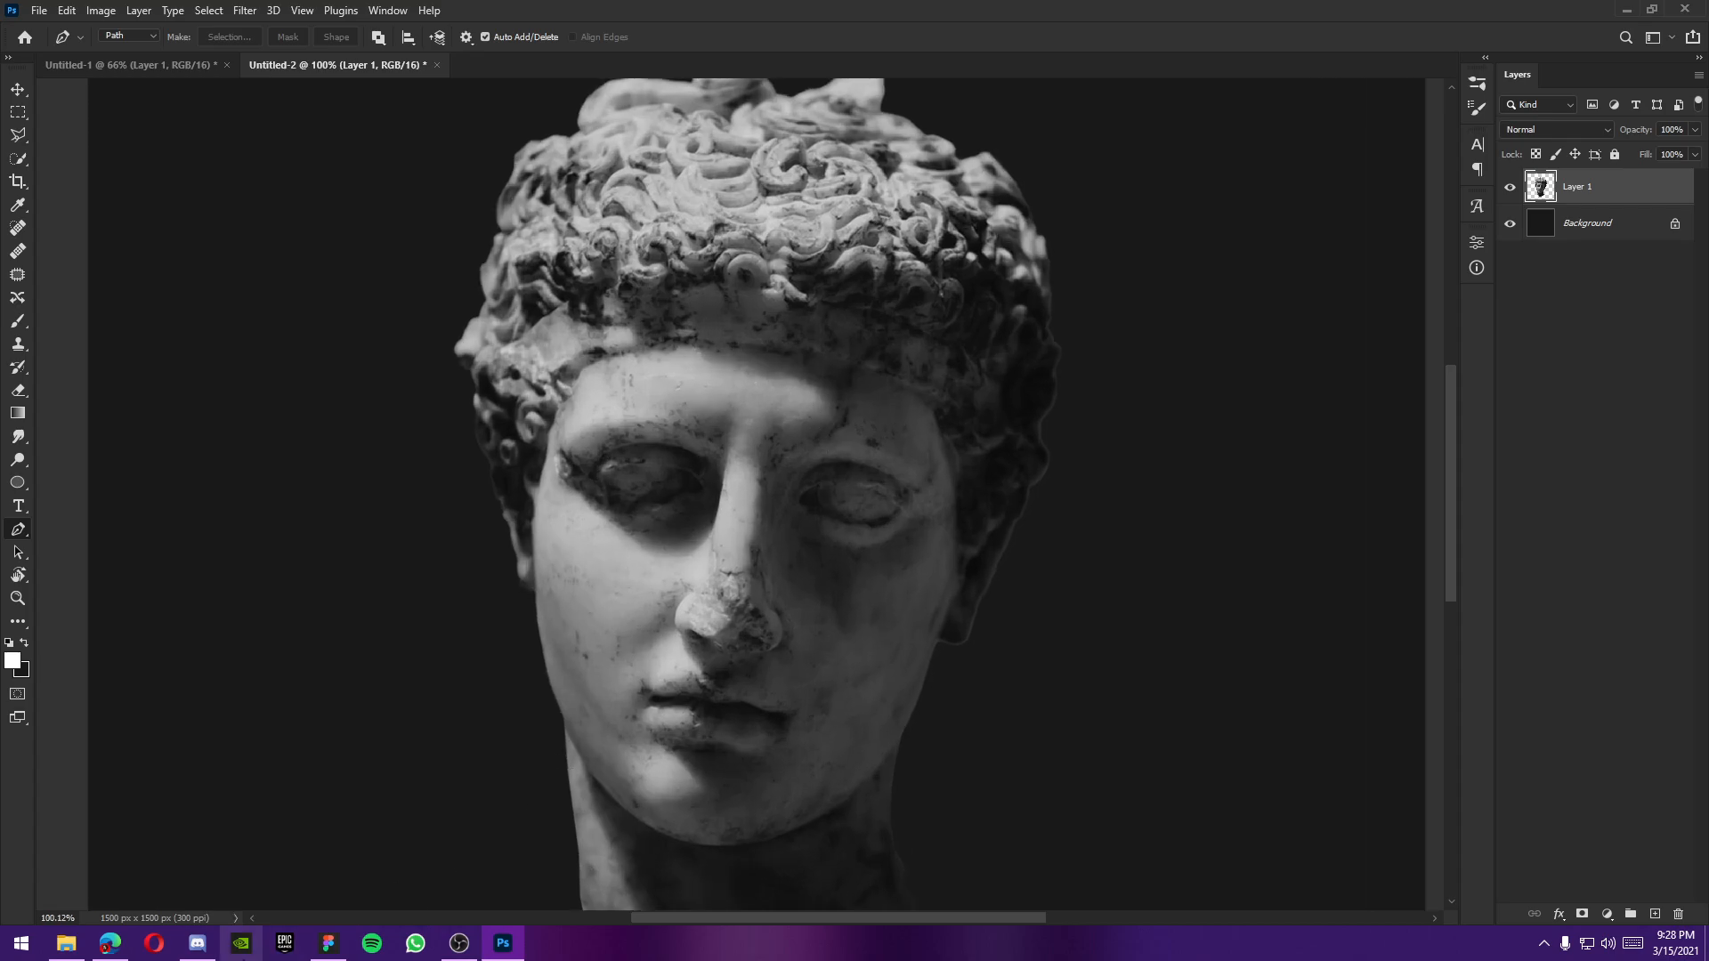
left_click(206, 953)
left_click(383, 847)
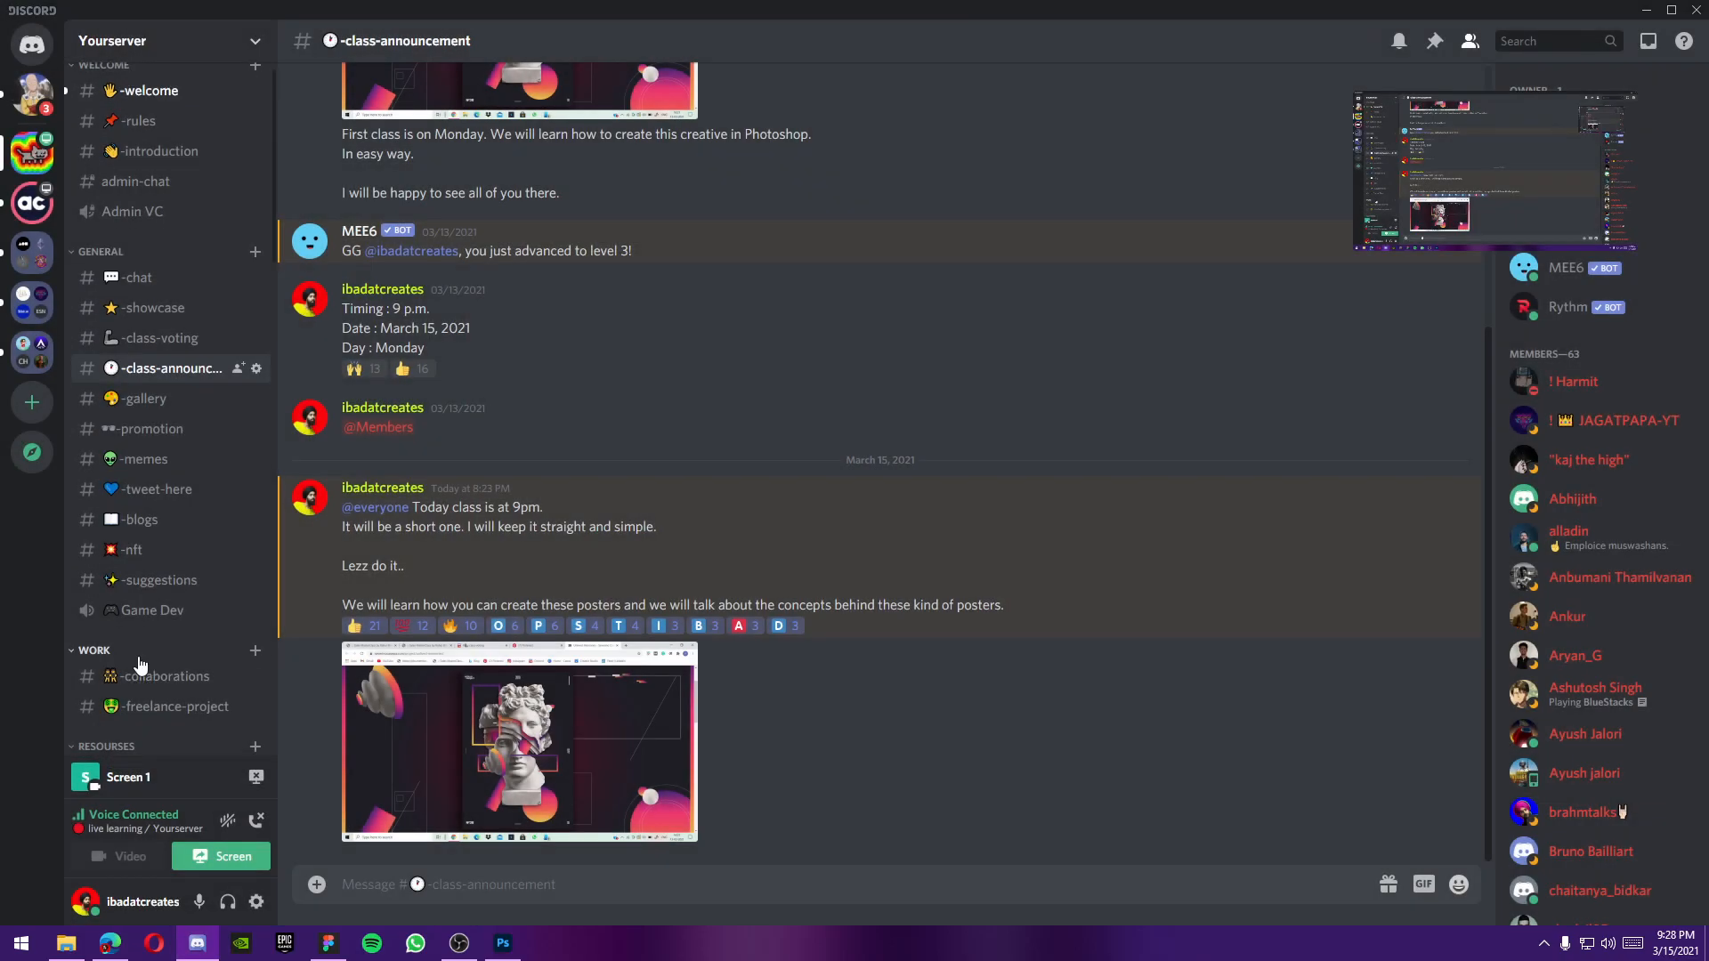
scroll(137, 657, "down", 10)
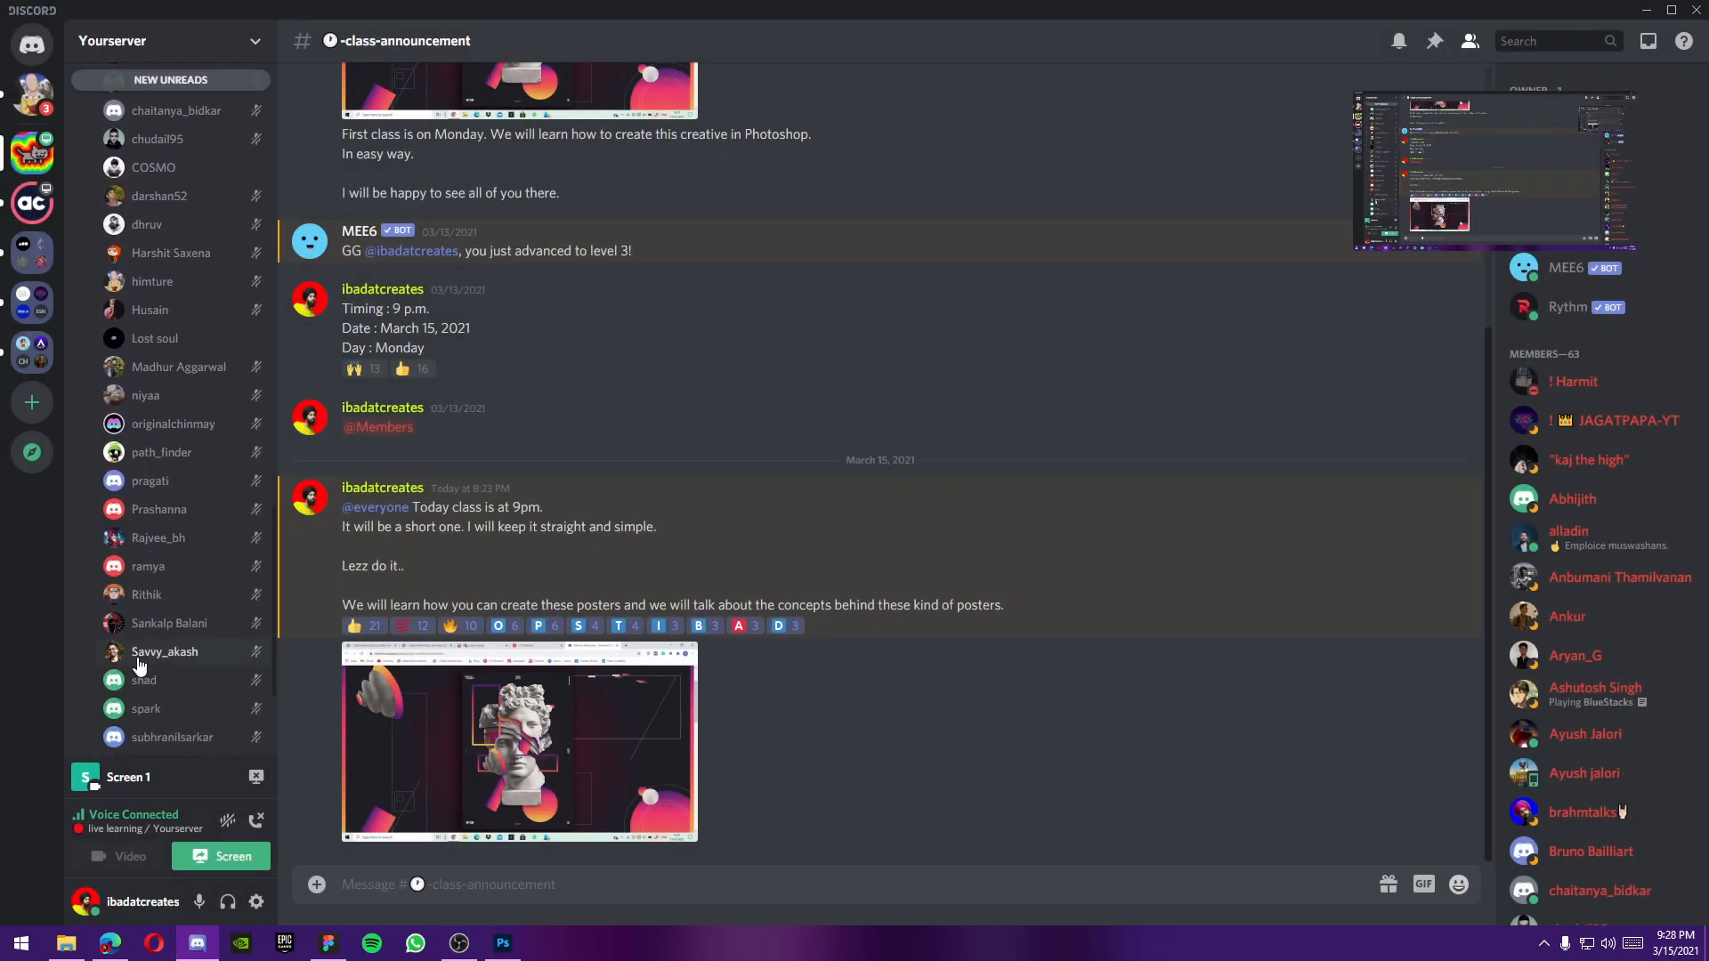
left_click(503, 945)
Step: Start a new Pen tool path at the top of the hair and trace an uneven line down through the curls
scroll(880, 258, "up", 5)
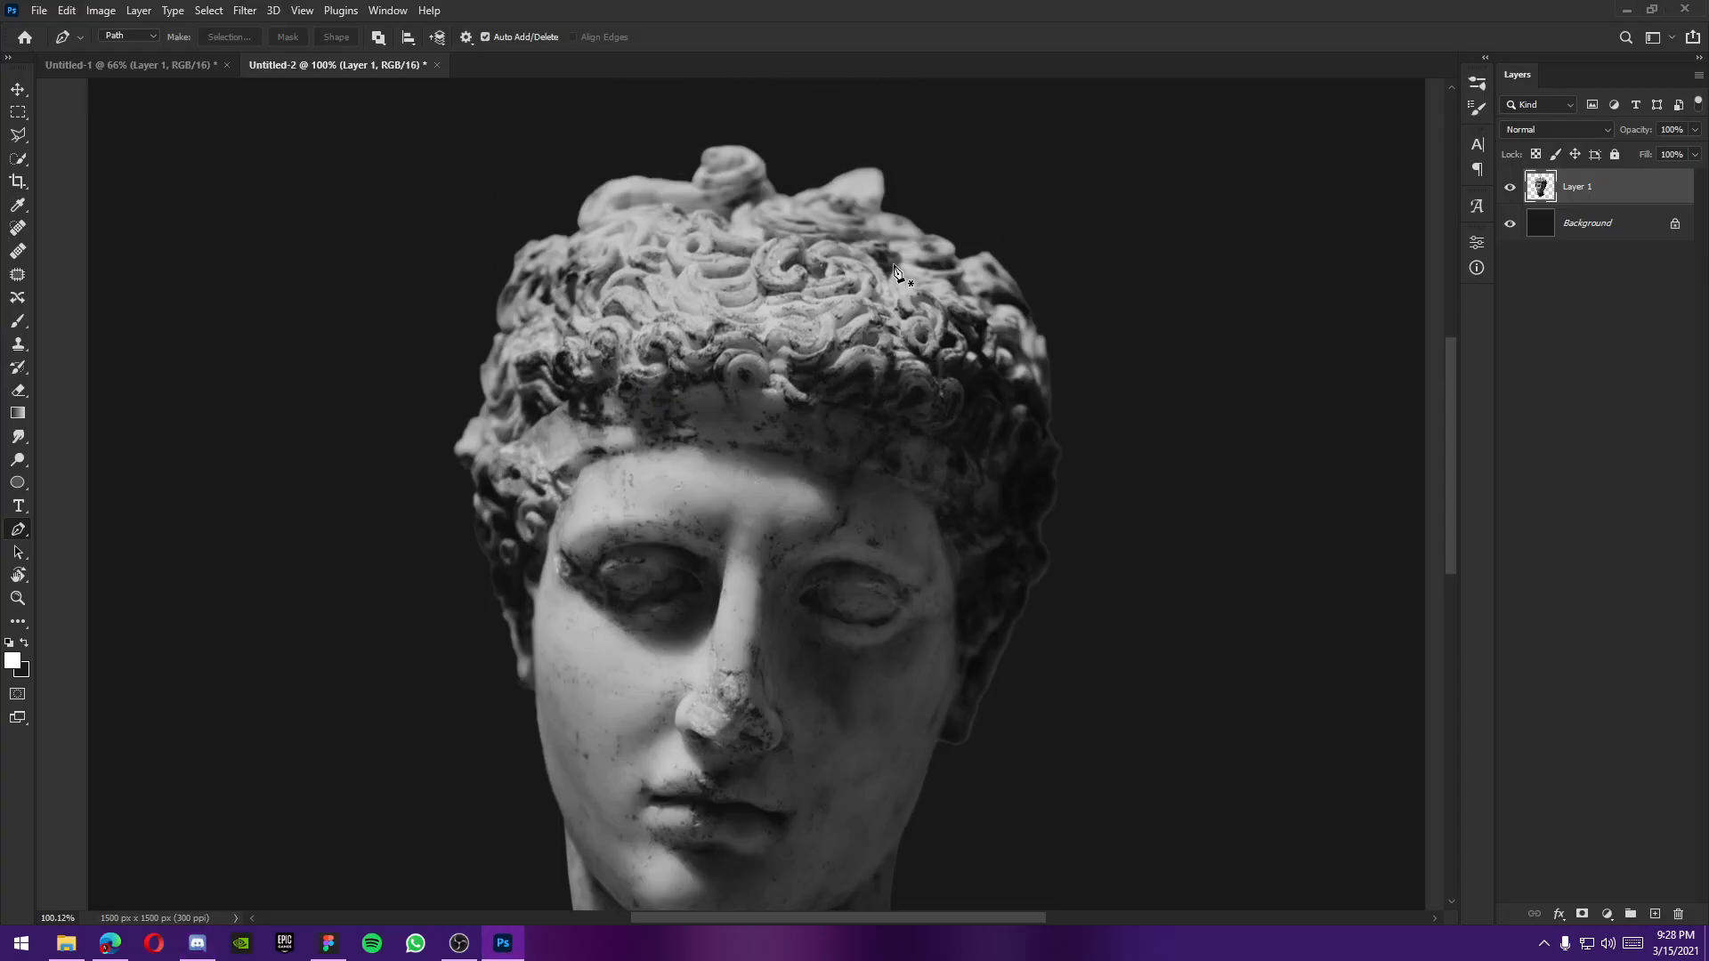
scroll(880, 259, "up", 2)
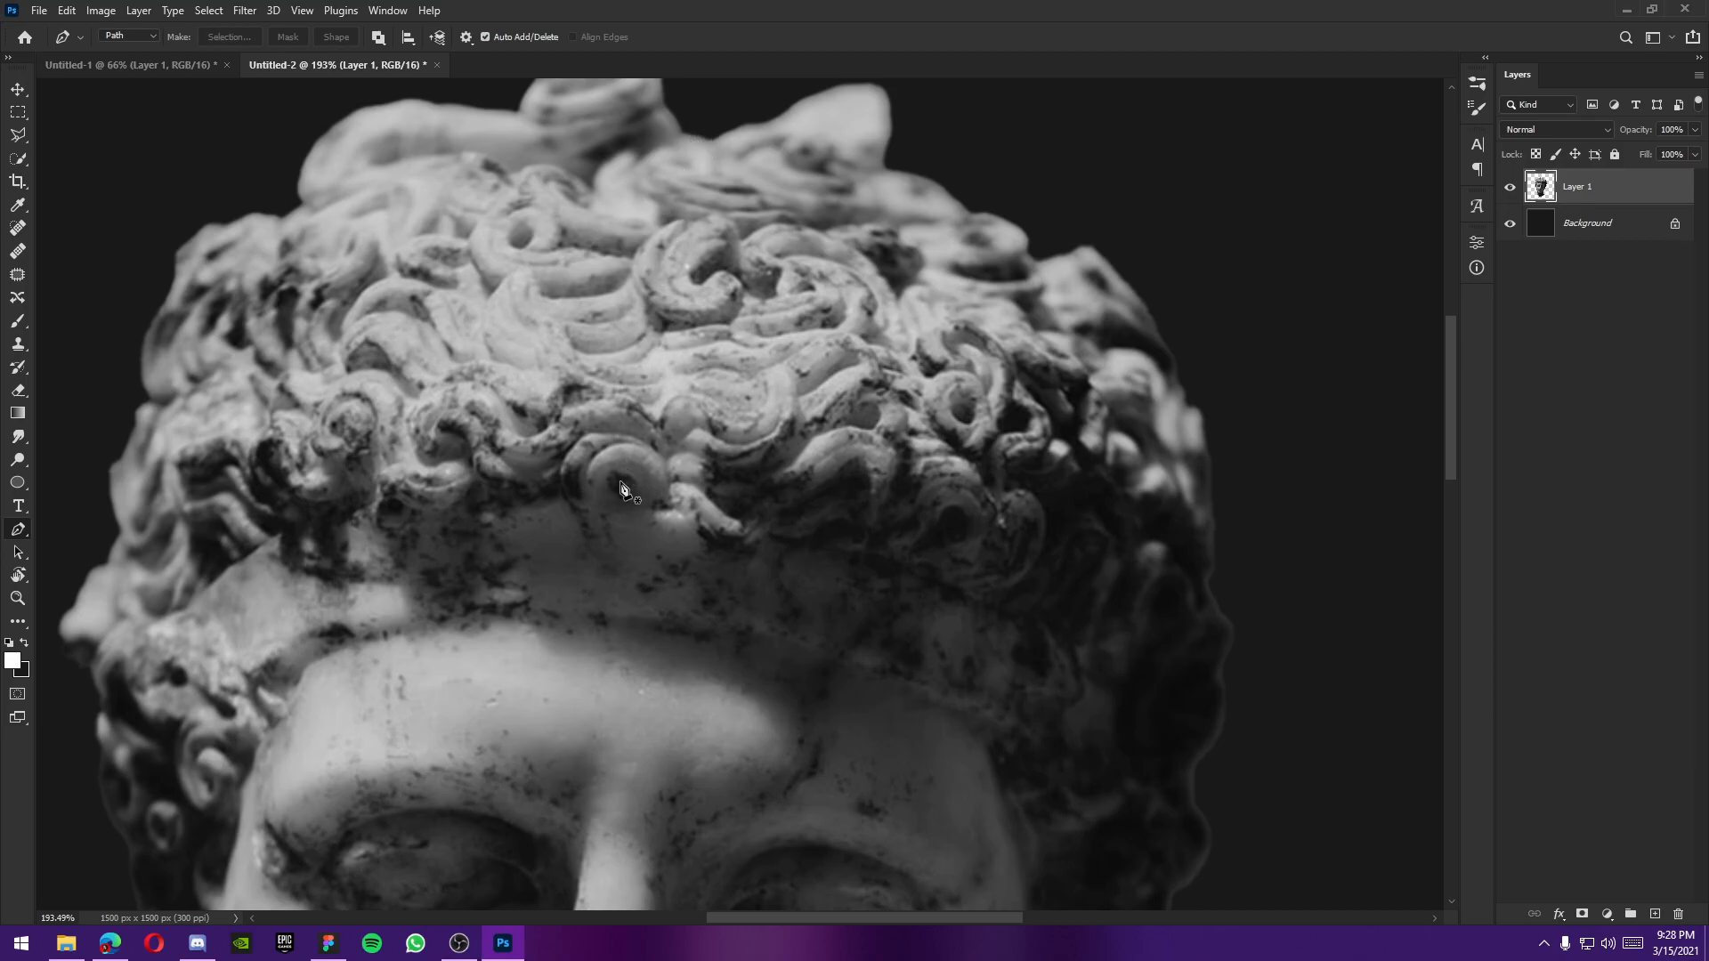
left_click(697, 135)
left_click_drag(677, 219, 698, 239)
left_click(677, 219, "alt")
left_click_drag(669, 307, 684, 320)
left_click(679, 326)
left_click(661, 334)
left_click_drag(664, 385, 644, 401)
left_click_drag(638, 500, 659, 546)
left_click(638, 500, "alt")
Step: Extend the path down across the headband and the middle of the forehead to the upper bridge of the nose
scroll(646, 528, "down", 3)
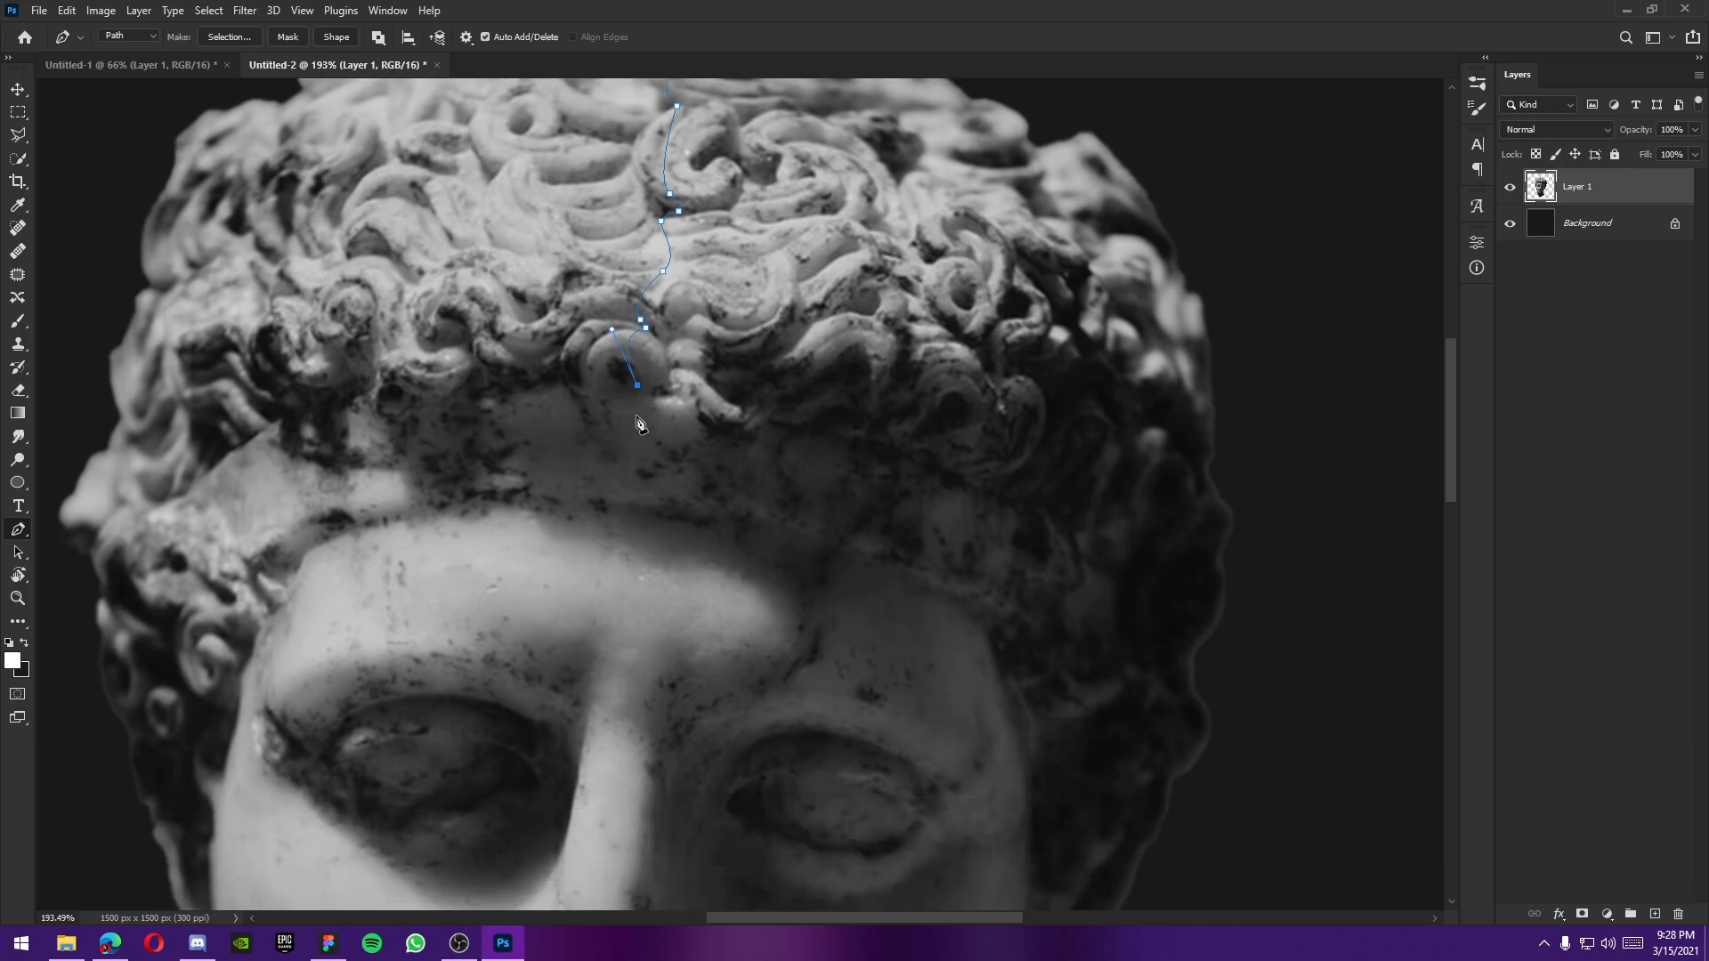
left_click_drag(635, 431, 664, 505)
left_click(648, 506, "alt")
scroll(654, 512, "down", 2)
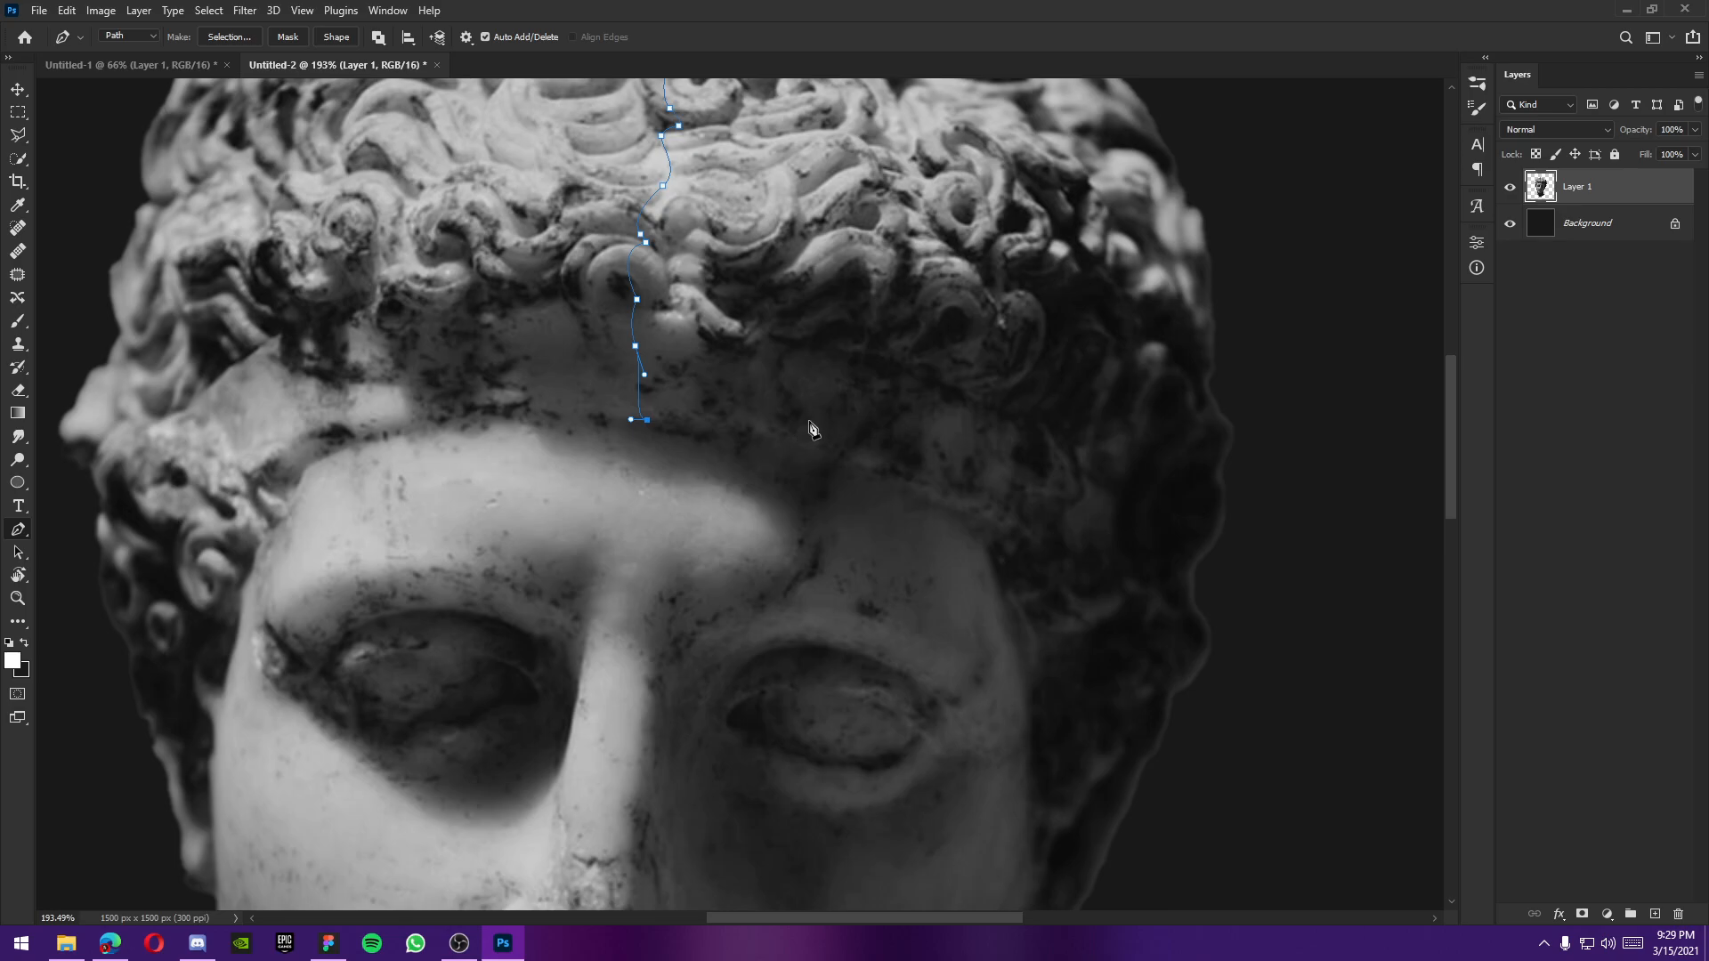
scroll(793, 447, "down", 5)
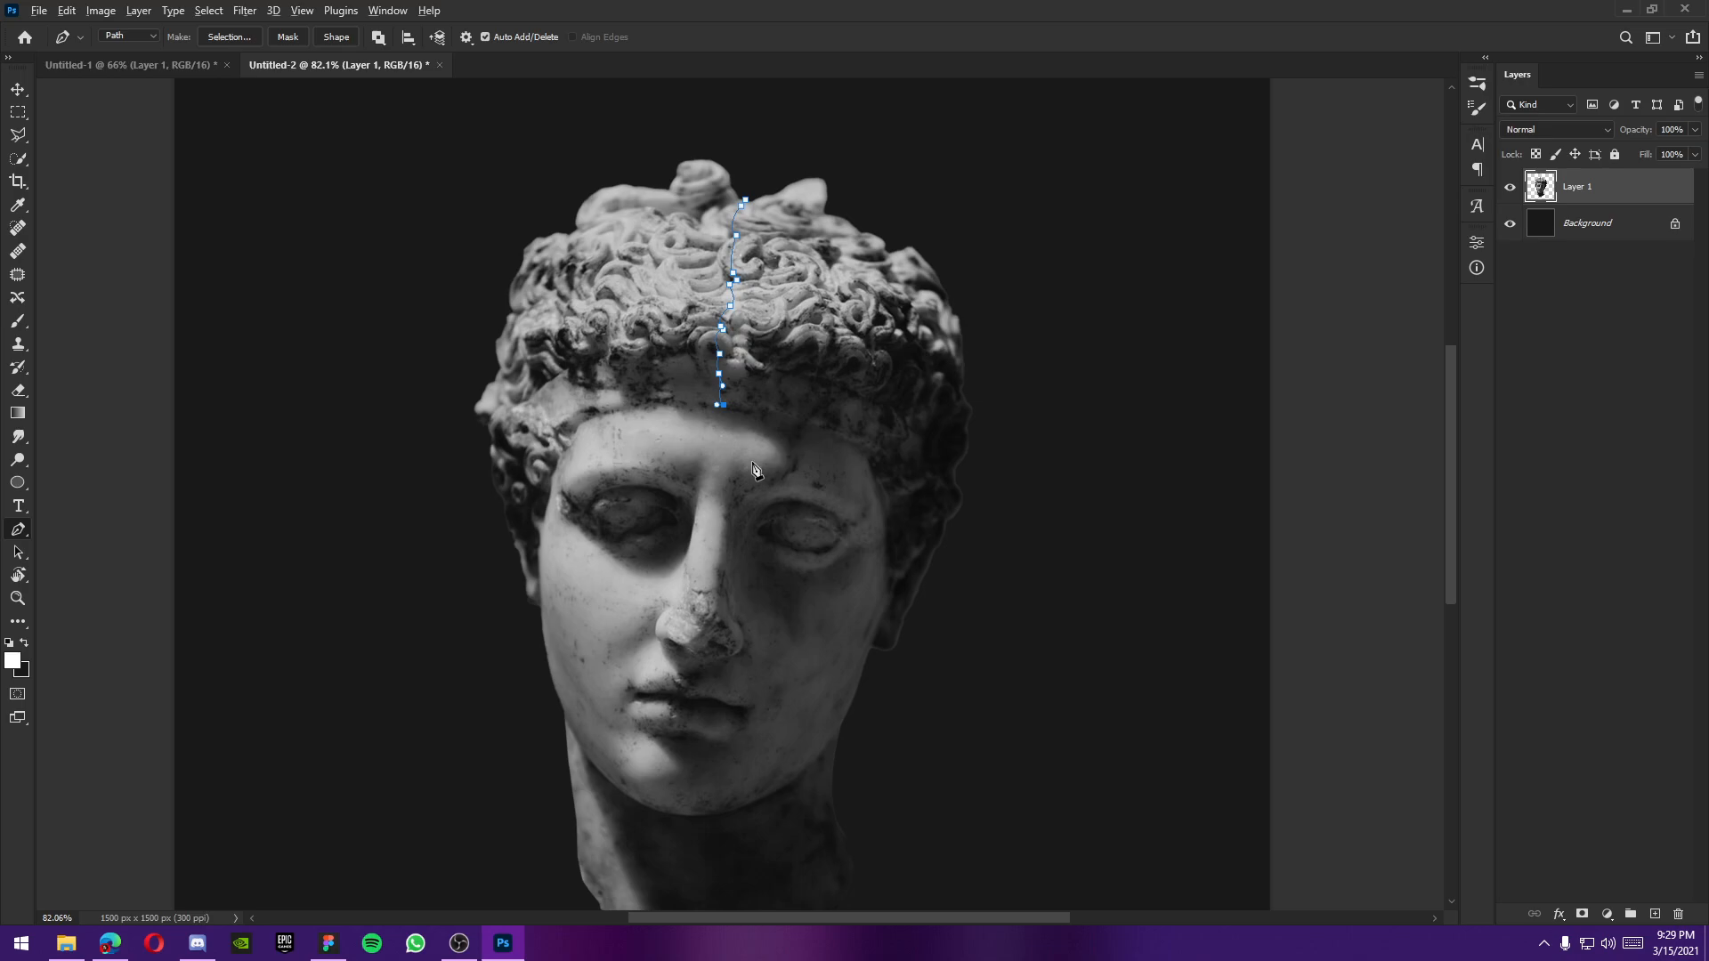
scroll(757, 472, "up", 5)
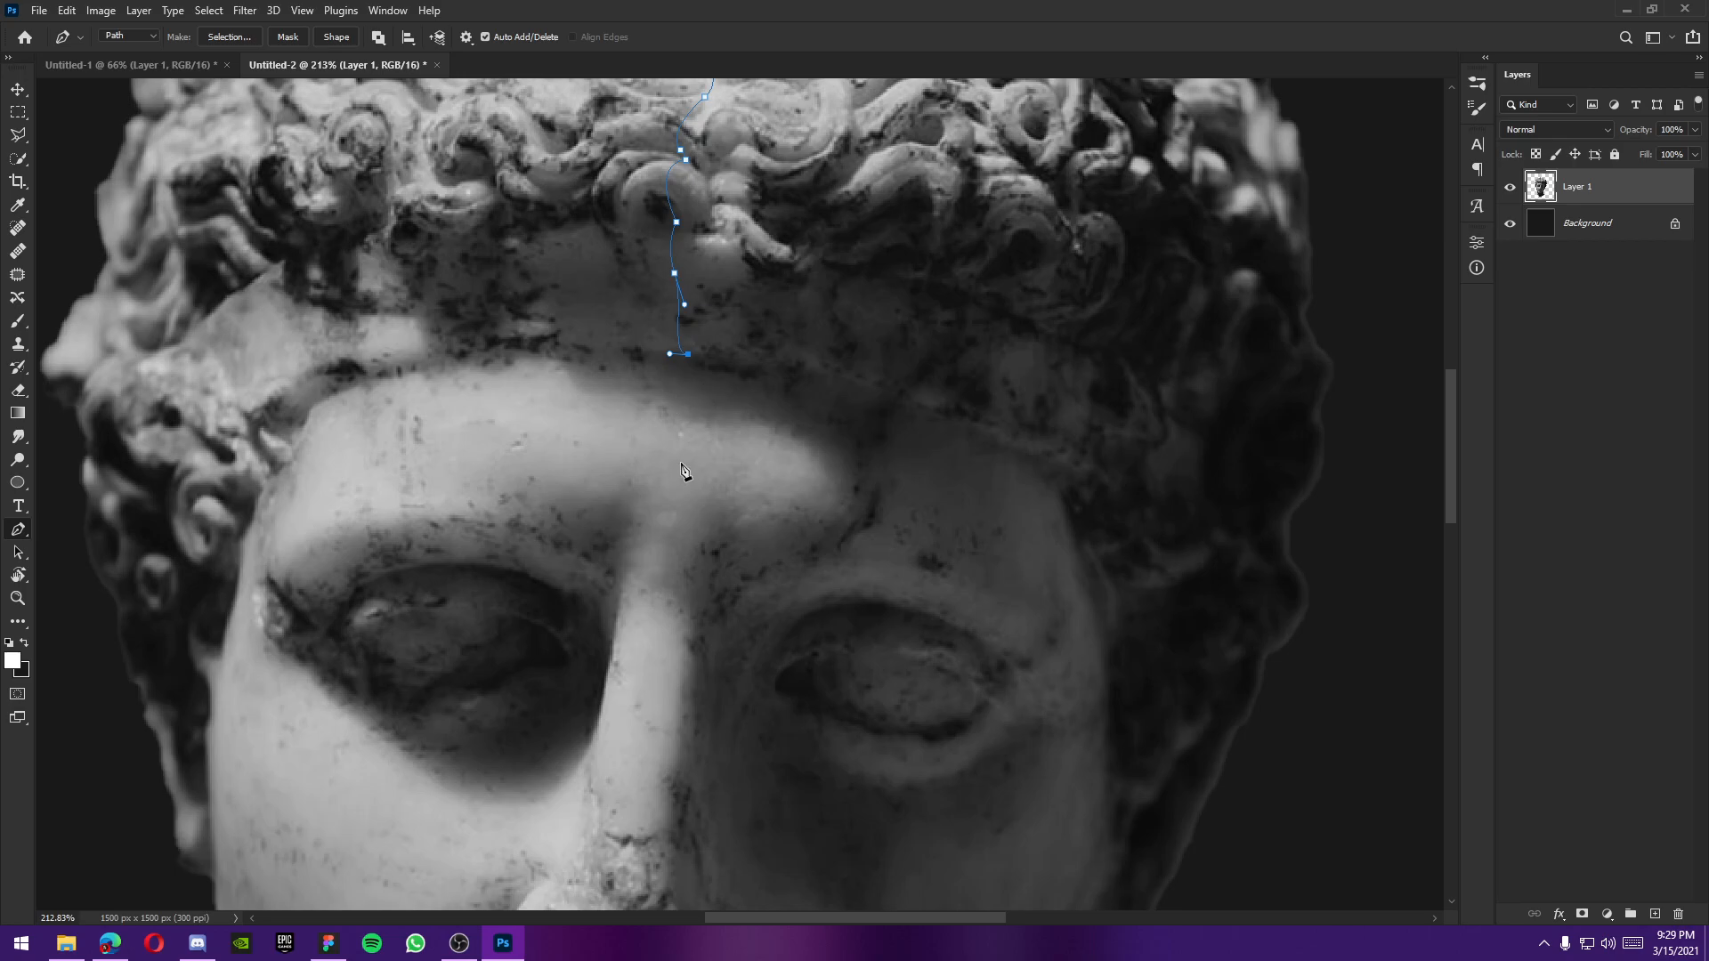
left_click_drag(679, 491, 678, 512)
left_click_drag(654, 654, 654, 660)
key("space")
left_click_drag(691, 732, 715, 402)
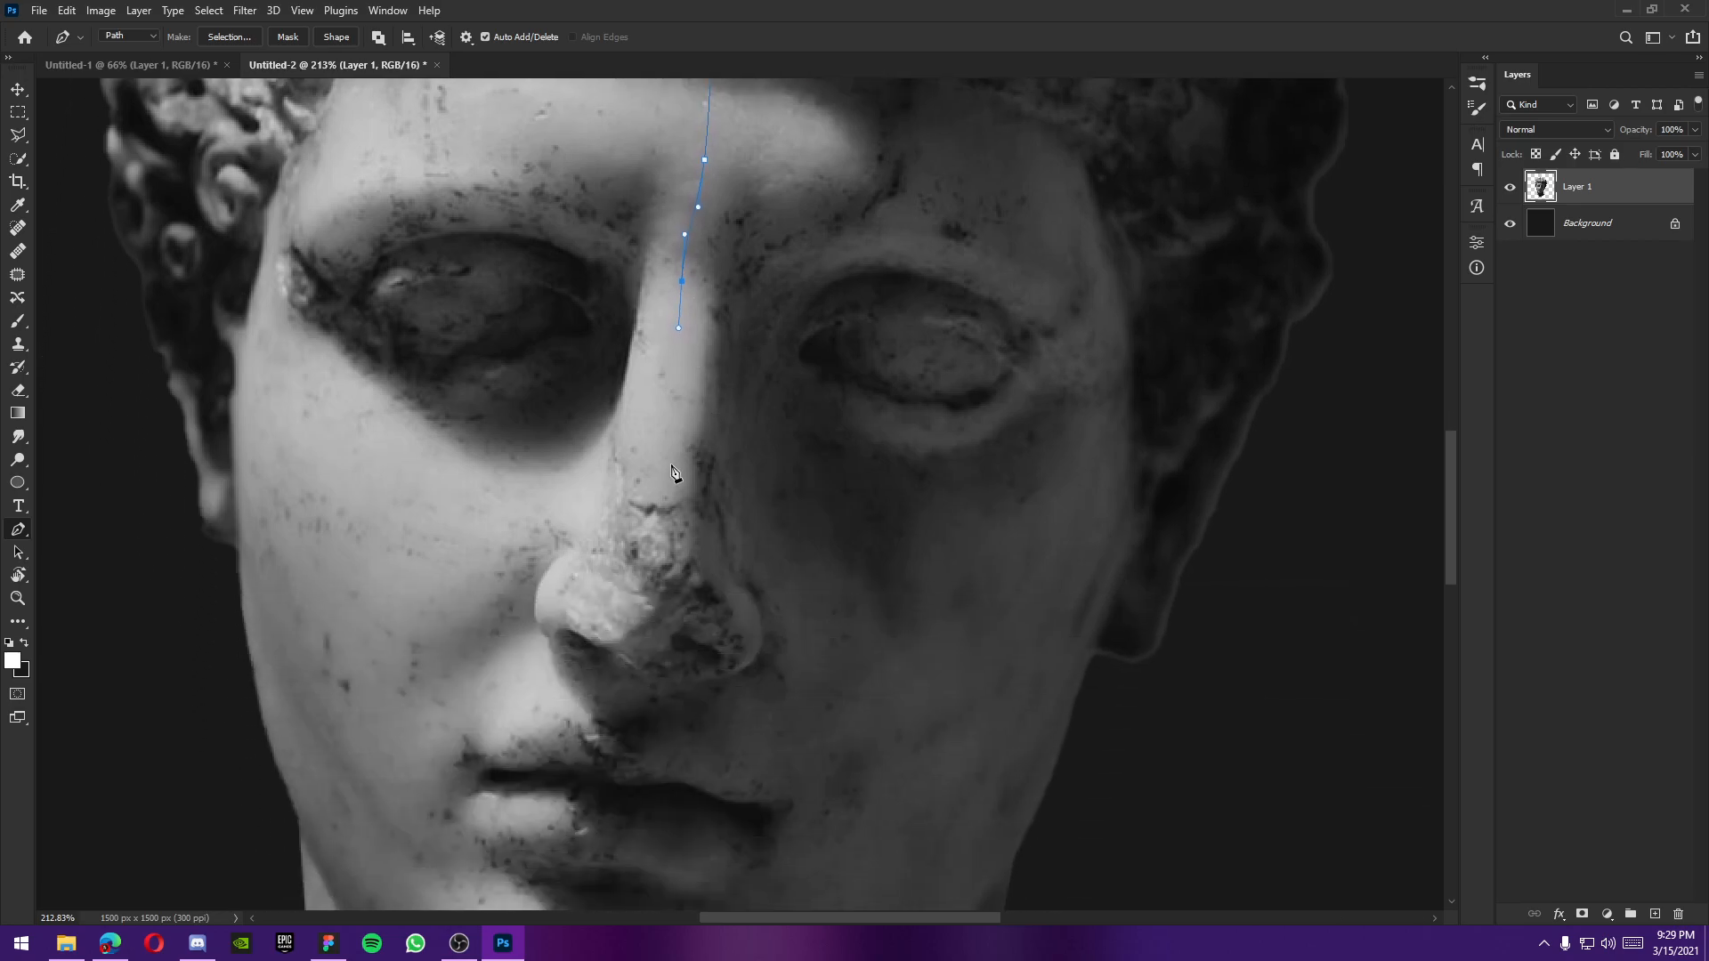
left_click_drag(667, 470, 661, 518)
scroll(673, 579, "up", 2)
left_click(661, 484)
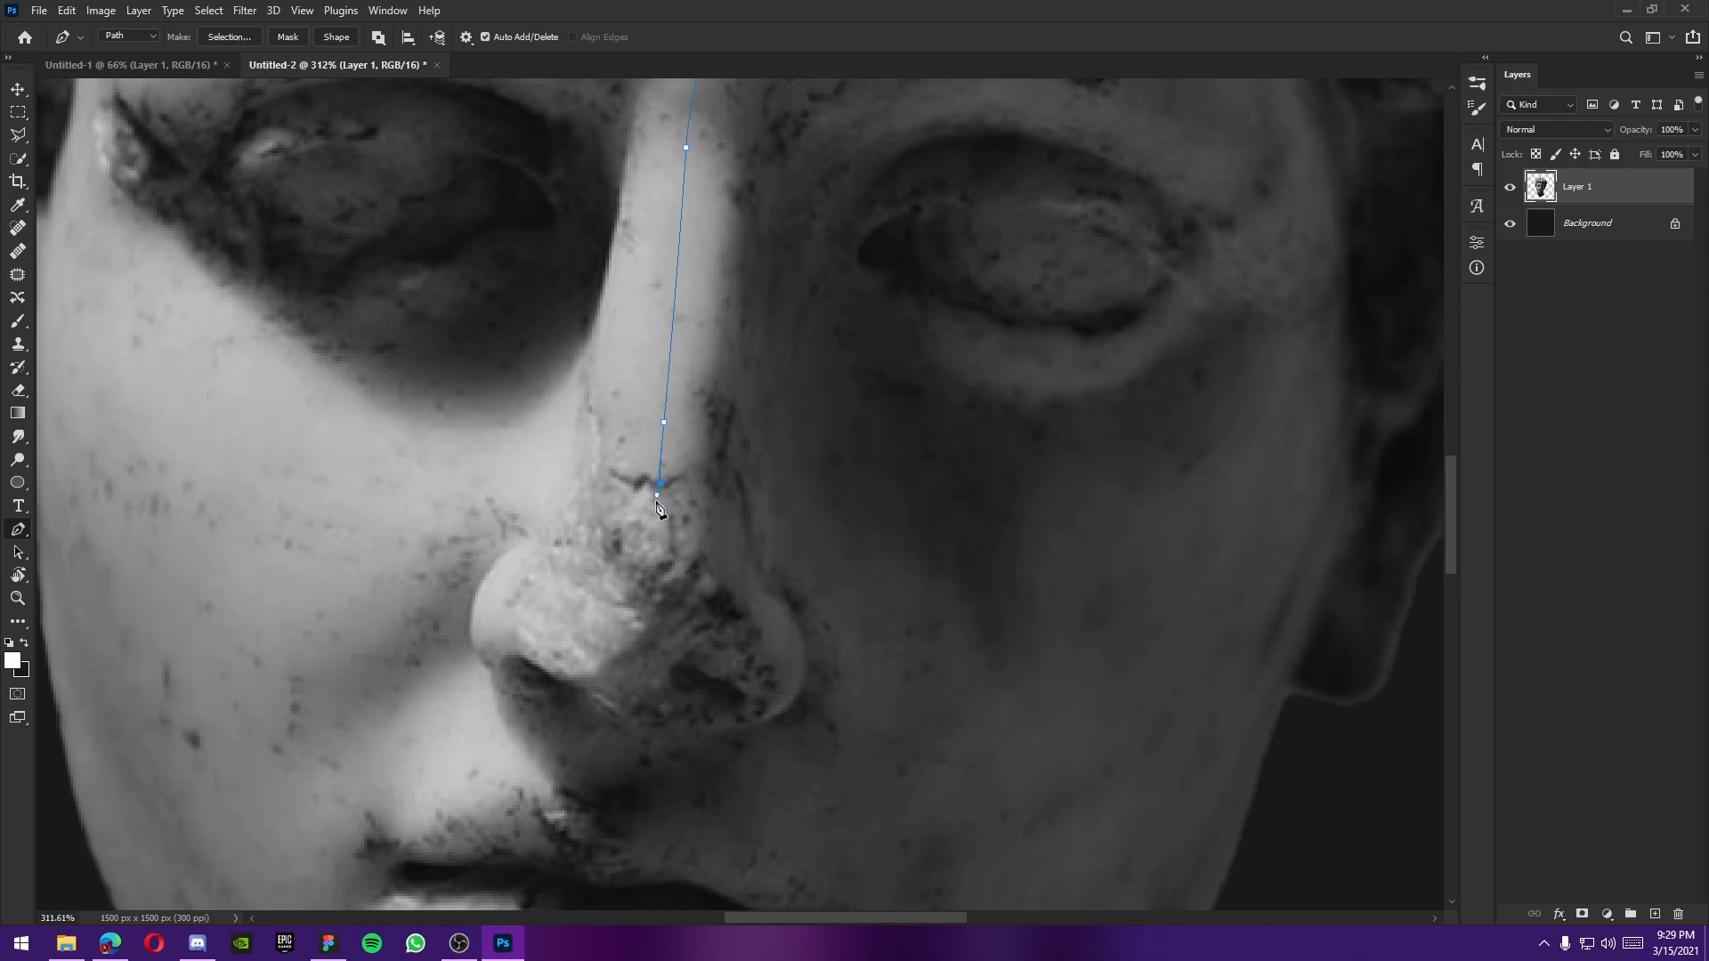
left_click(630, 594)
left_click_drag(630, 593, 630, 619)
left_click_drag(645, 711, 647, 753)
left_click(639, 705, "alt")
scroll(659, 683, "down", 3)
key("h")
left_click_drag(659, 683, 667, 577)
key("ctrl+z")
key("ctrl+z")
key("ctrl+z")
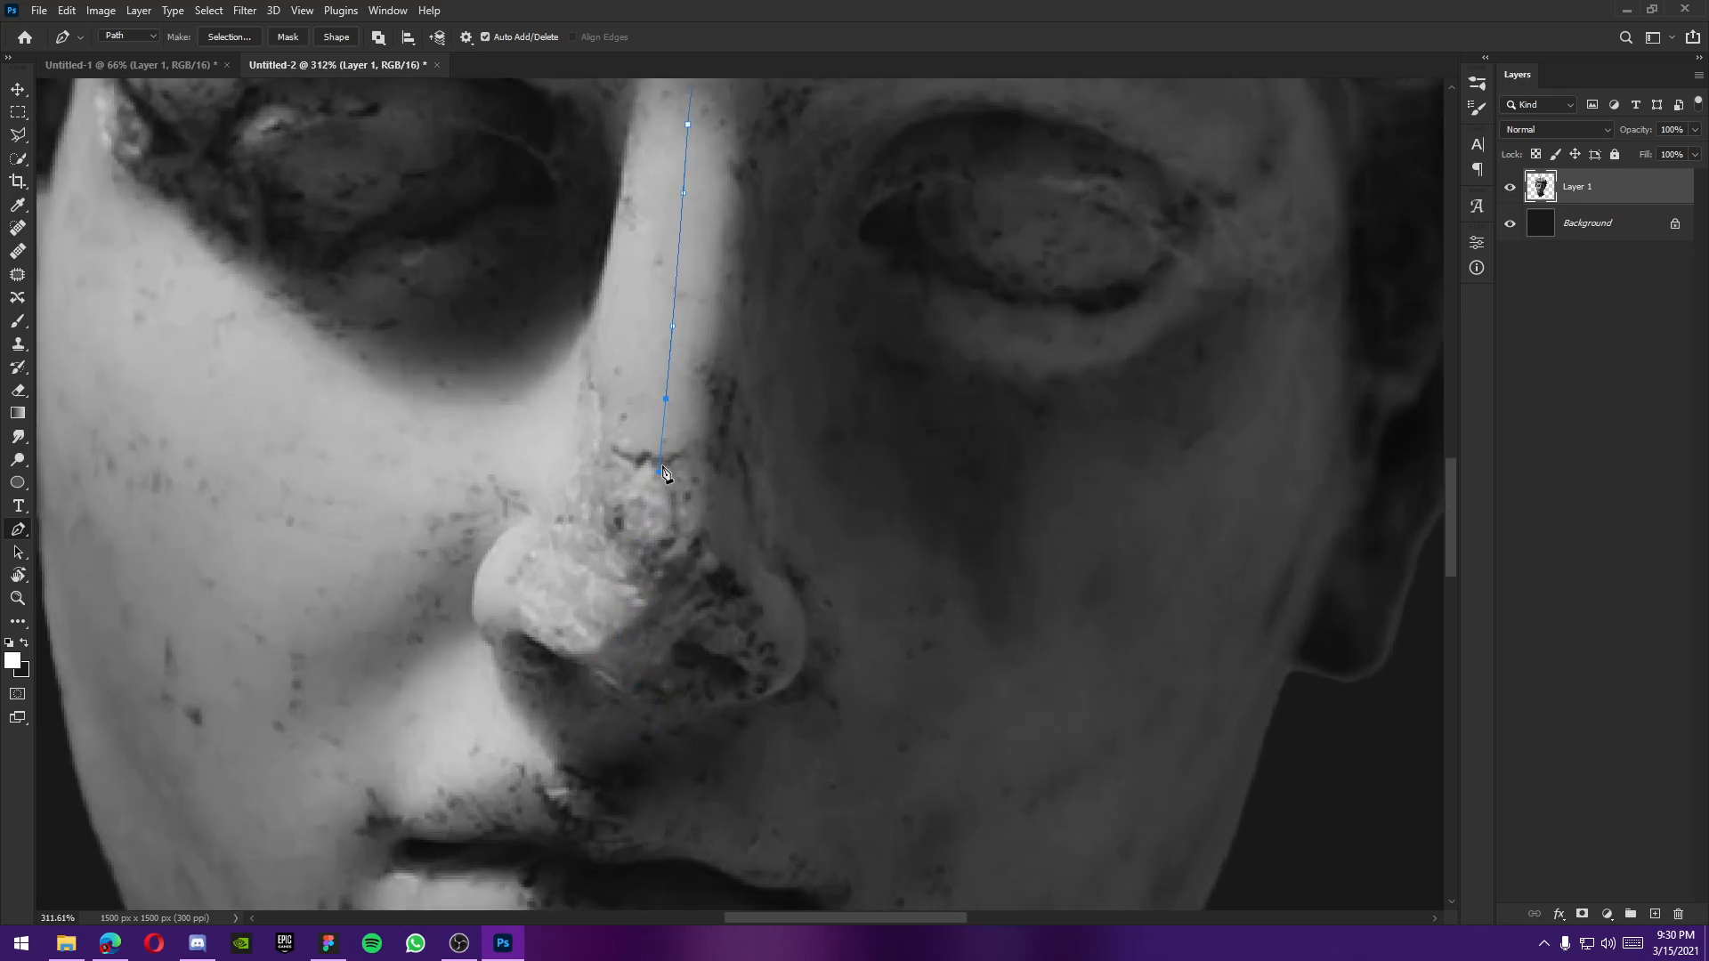
key("ctrl+z")
key("ctrl+z")
key("ctrl+z")
Step: Continue the path down the nose bridge, over the crack and along the damaged tip of the nose
left_click_drag(660, 405, 660, 443)
left_click(653, 460)
left_click(656, 471)
scroll(657, 479, "up", 3)
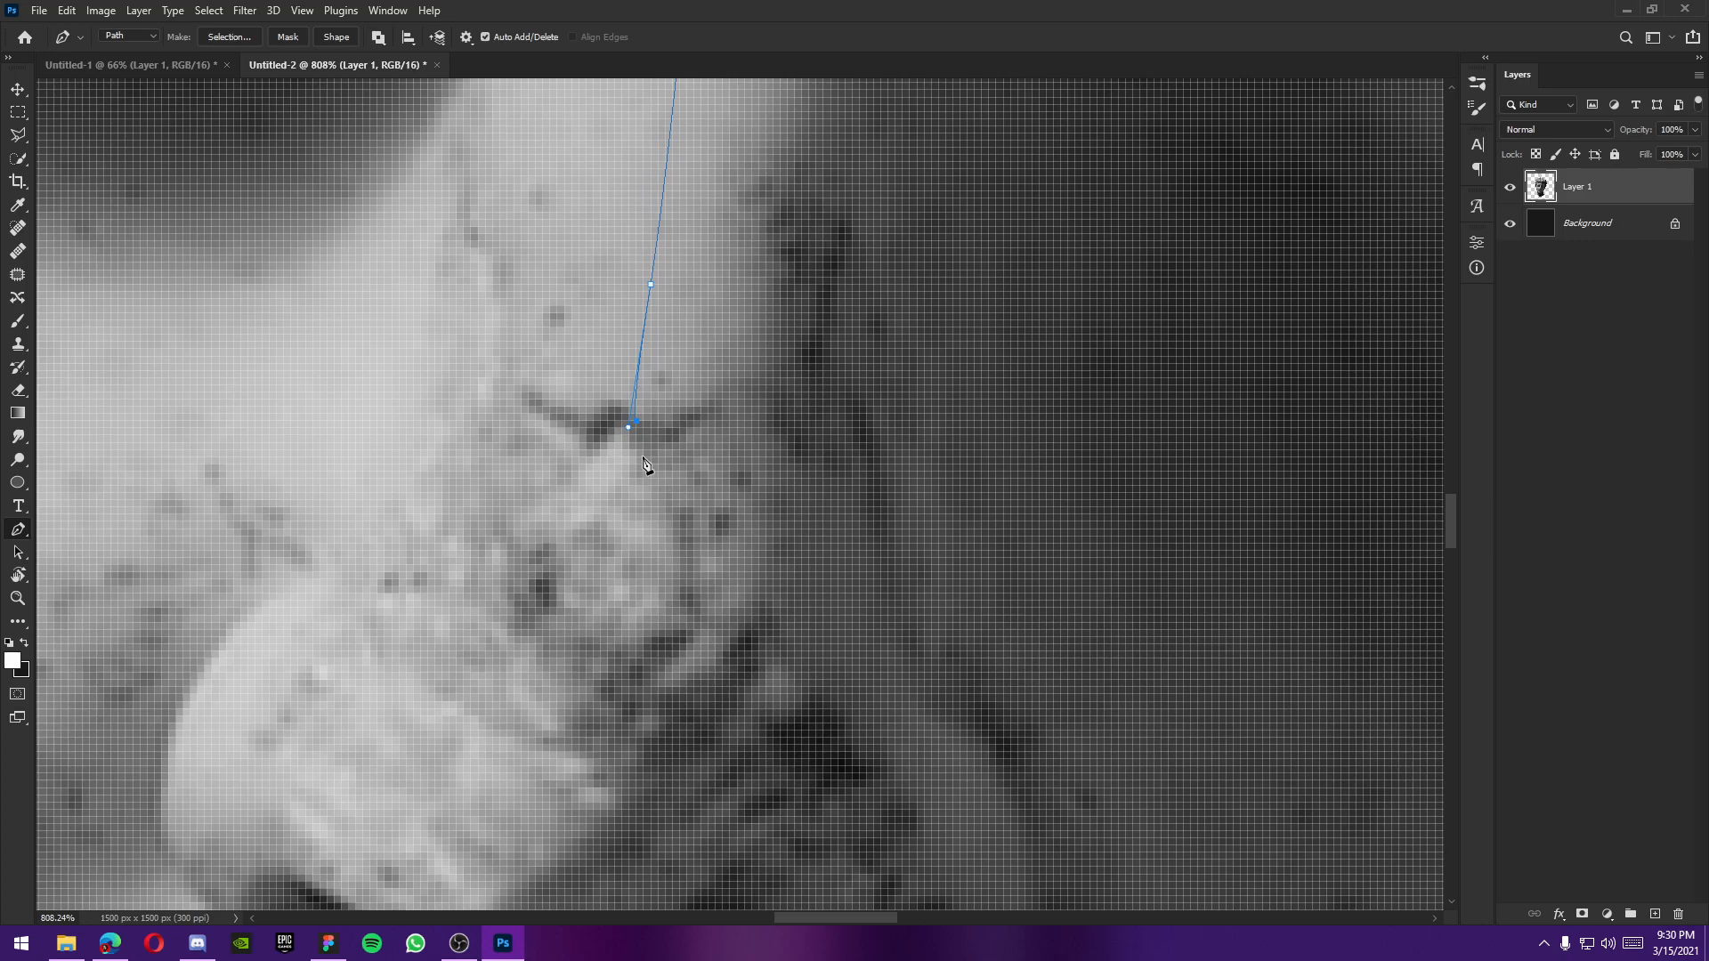
scroll(641, 475, "down", 3)
left_click_drag(631, 541, 668, 471)
scroll(637, 583, "down", 2)
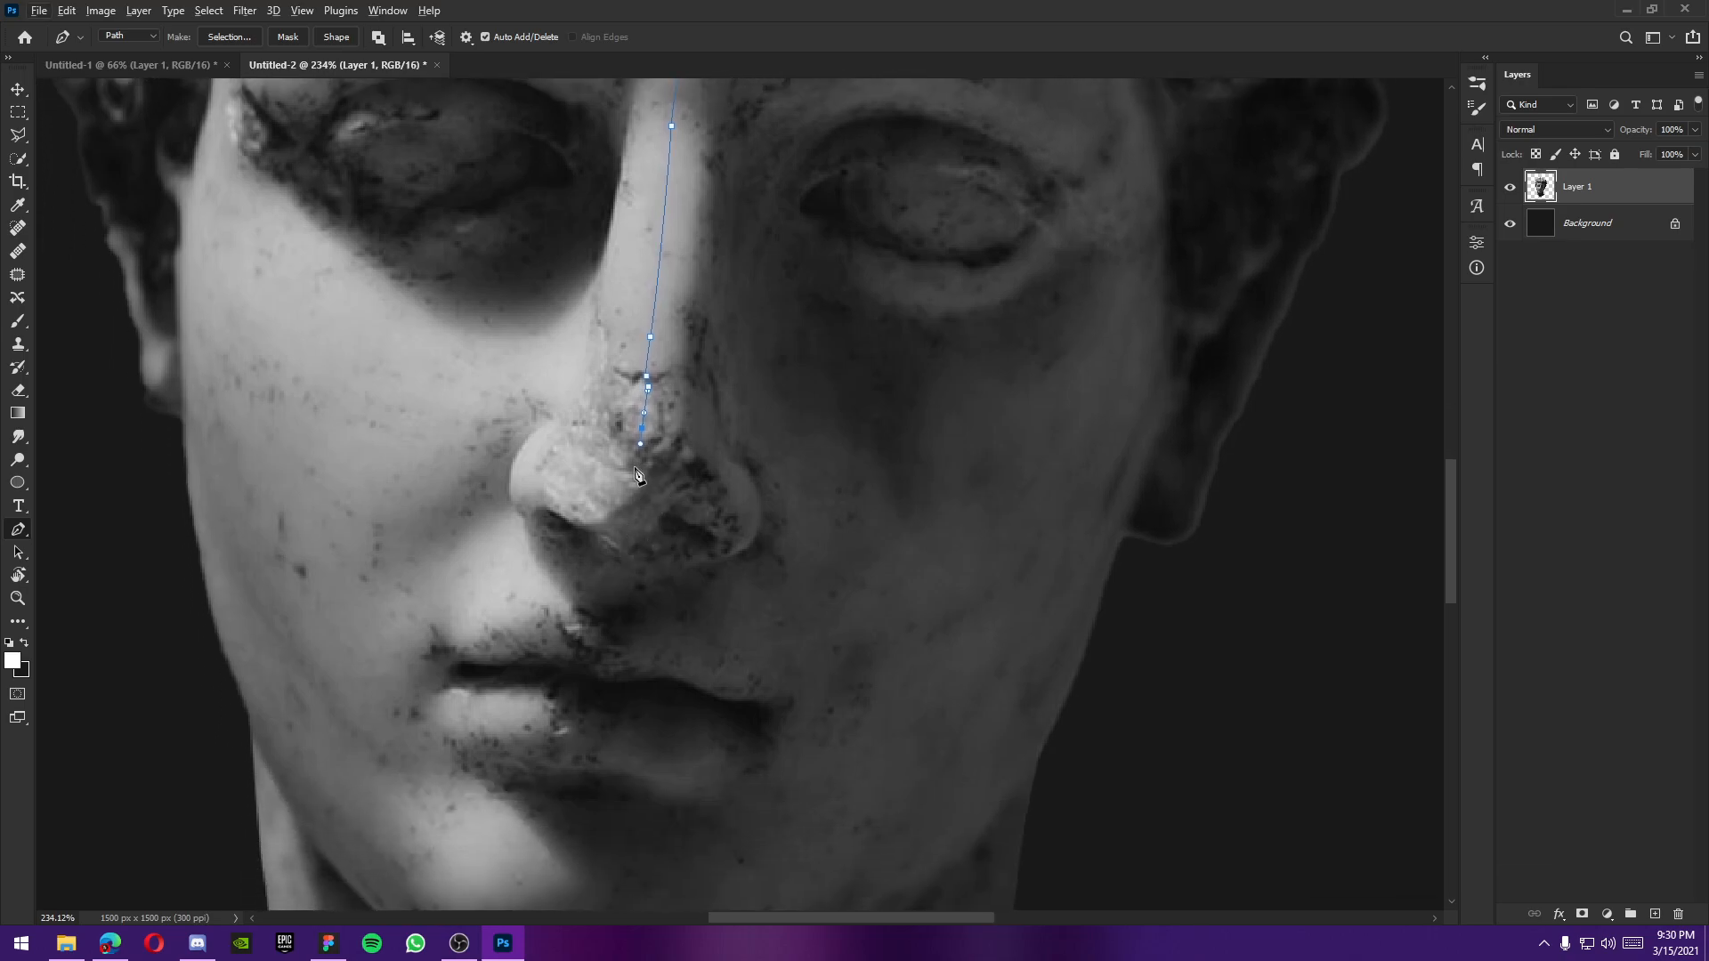
scroll(638, 474, "up", 2)
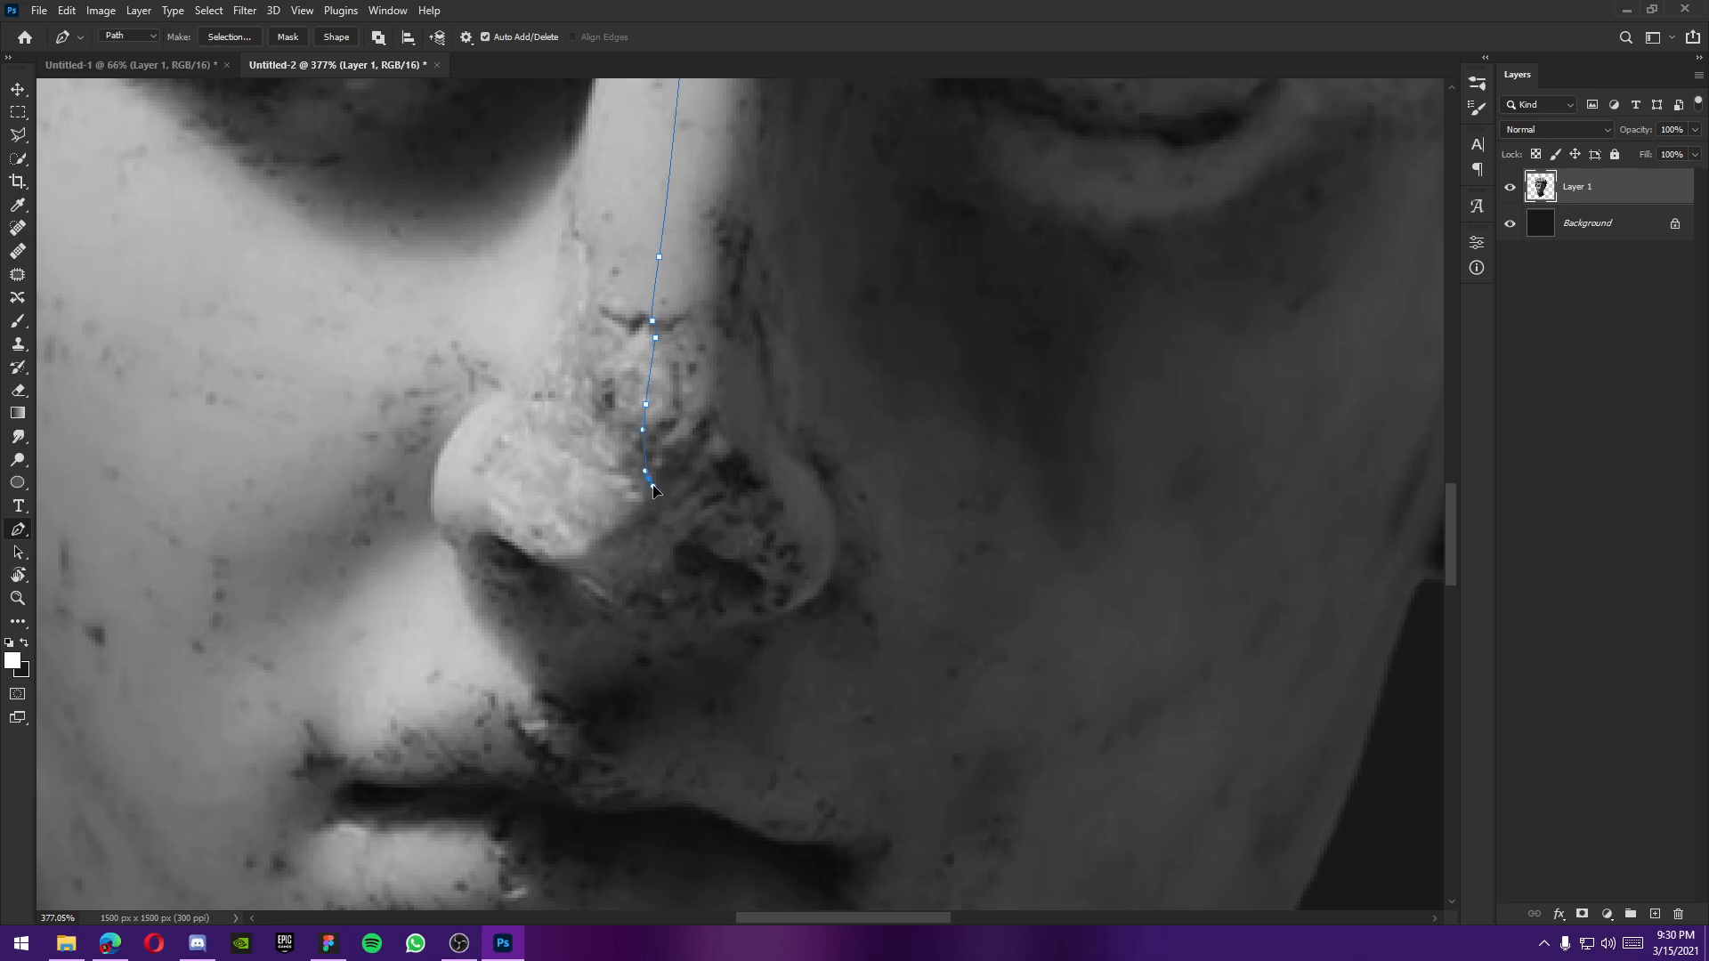
Step: Continue the path from the base of the nose down across both lips, comparing the cut with the reference poster
left_click_drag(655, 499, 642, 596)
left_click(623, 621)
left_click_drag(613, 704, 604, 758)
left_click_drag(609, 818, 621, 830)
scroll(691, 778, "down", 5)
left_click_drag(621, 500, 629, 557)
key("ctrl+z")
left_click_drag(608, 459, 670, 556)
key("ctrl+z")
left_click(183, 66)
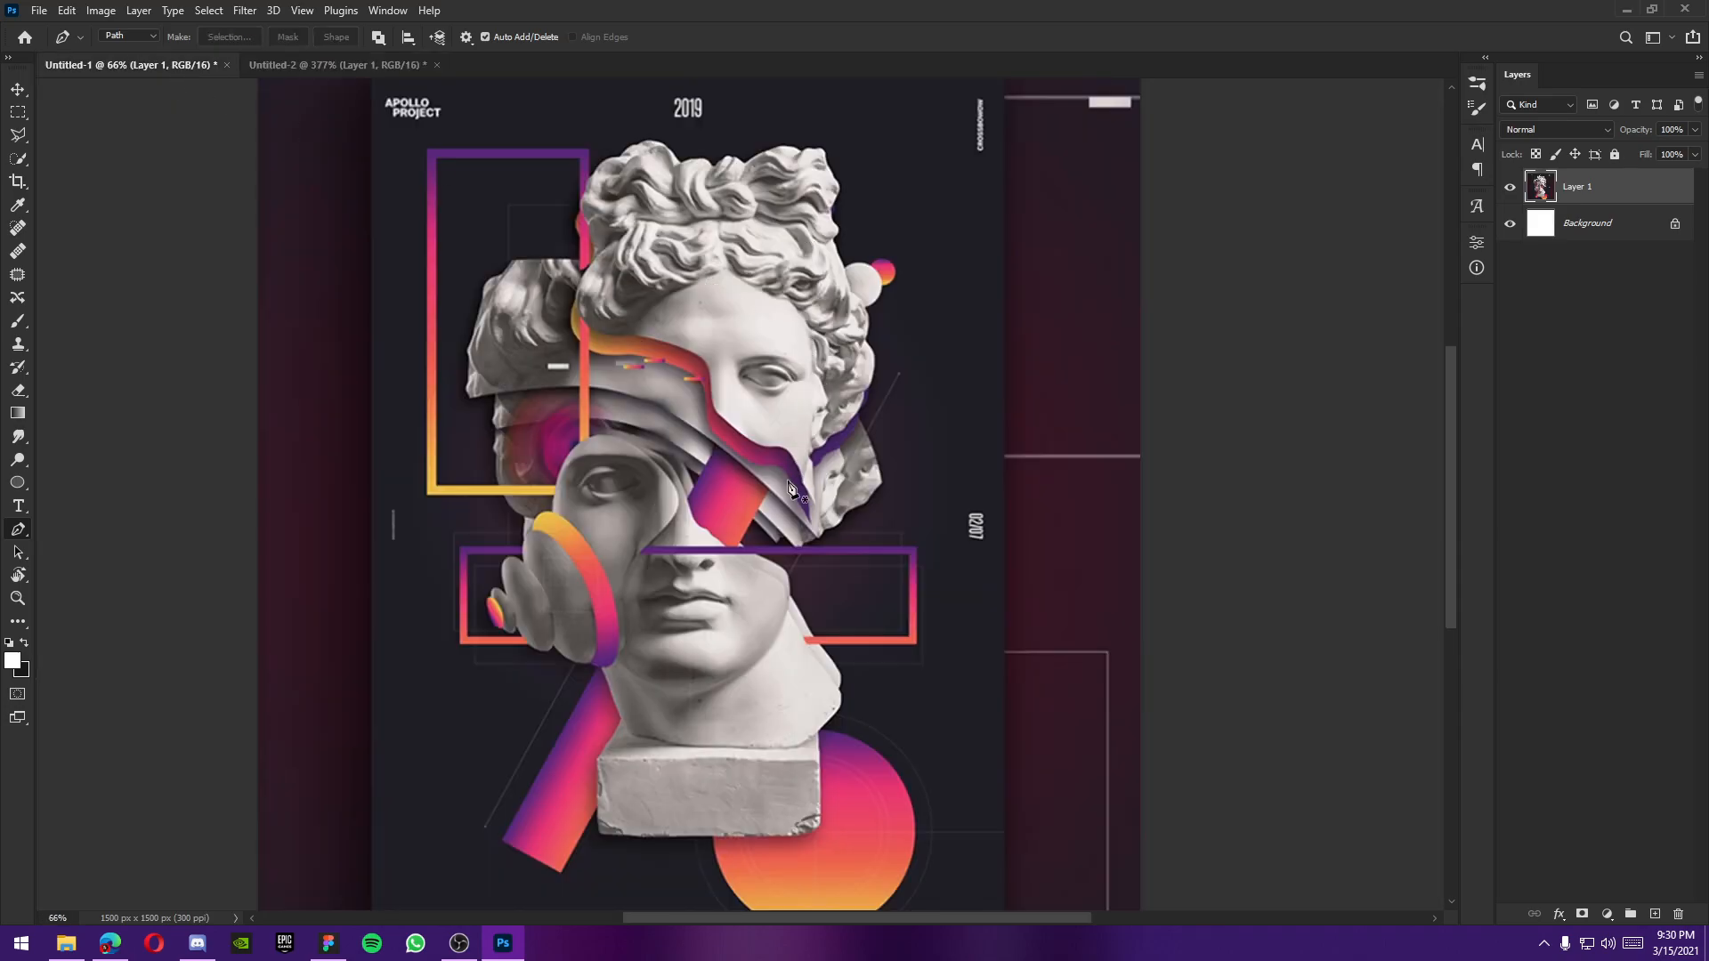
left_click(341, 64)
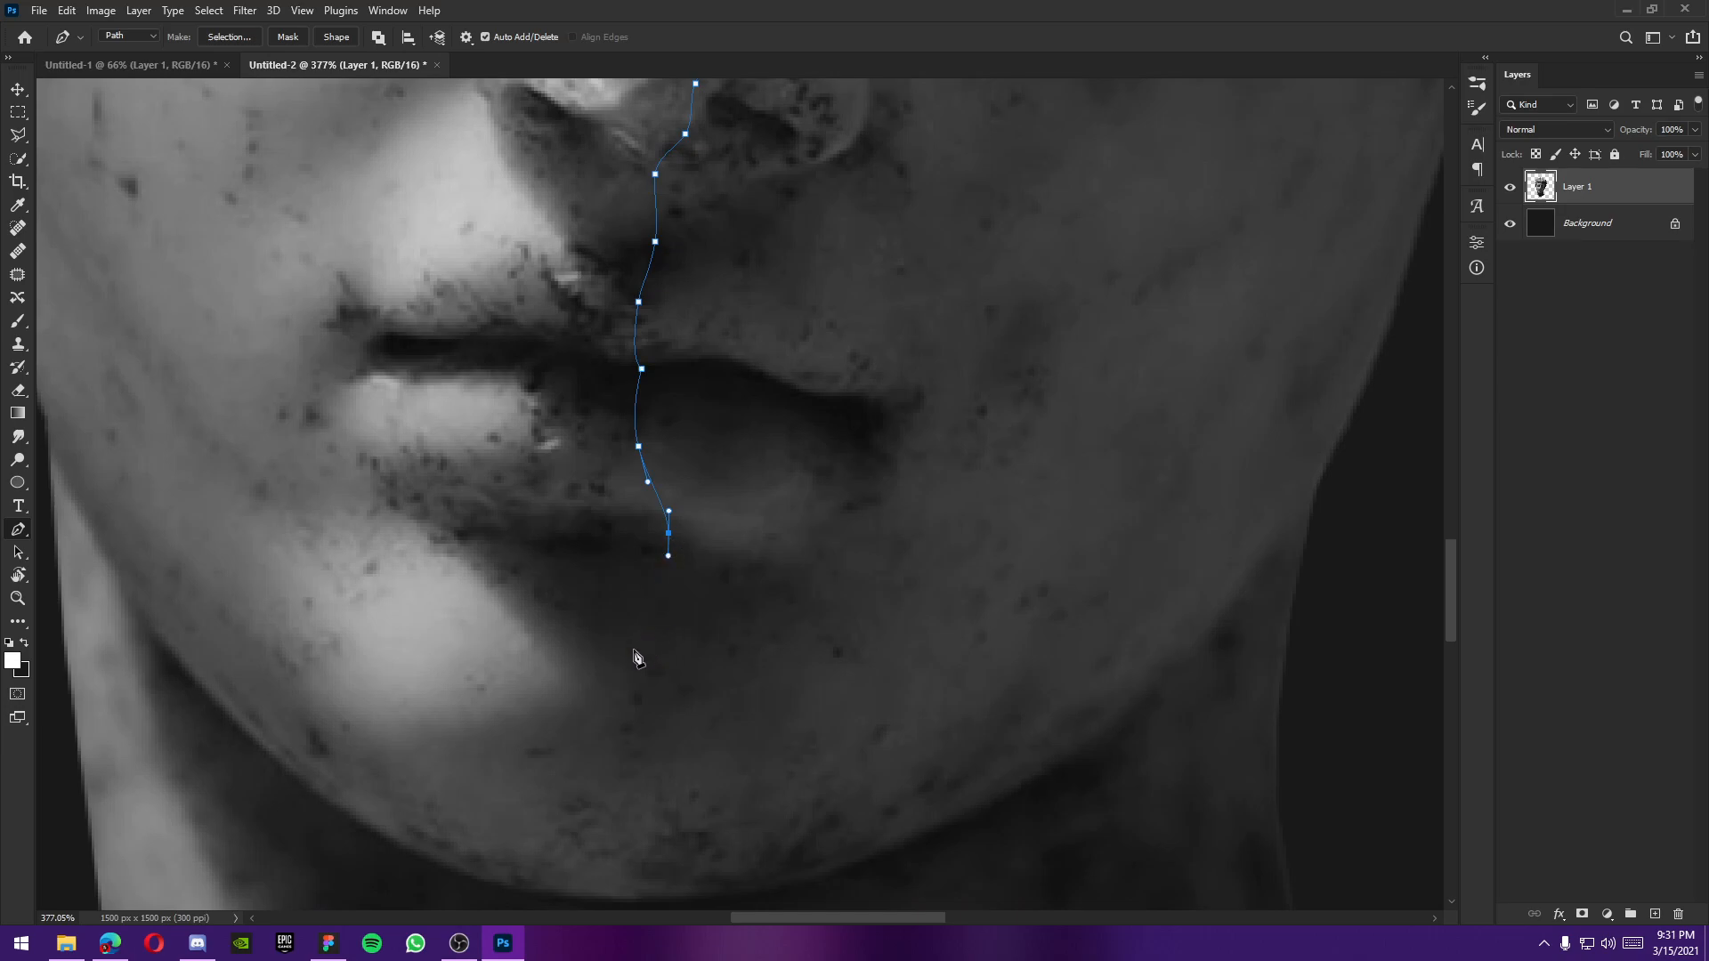
Step: Curve the path down the chin and finish it with a corner point on the lower edge of the jaw
left_click_drag(642, 671, 645, 531)
left_click_drag(644, 605, 689, 611)
left_click(645, 603, "alt")
scroll(679, 620, "down", 5)
scroll(684, 630, "up", 4)
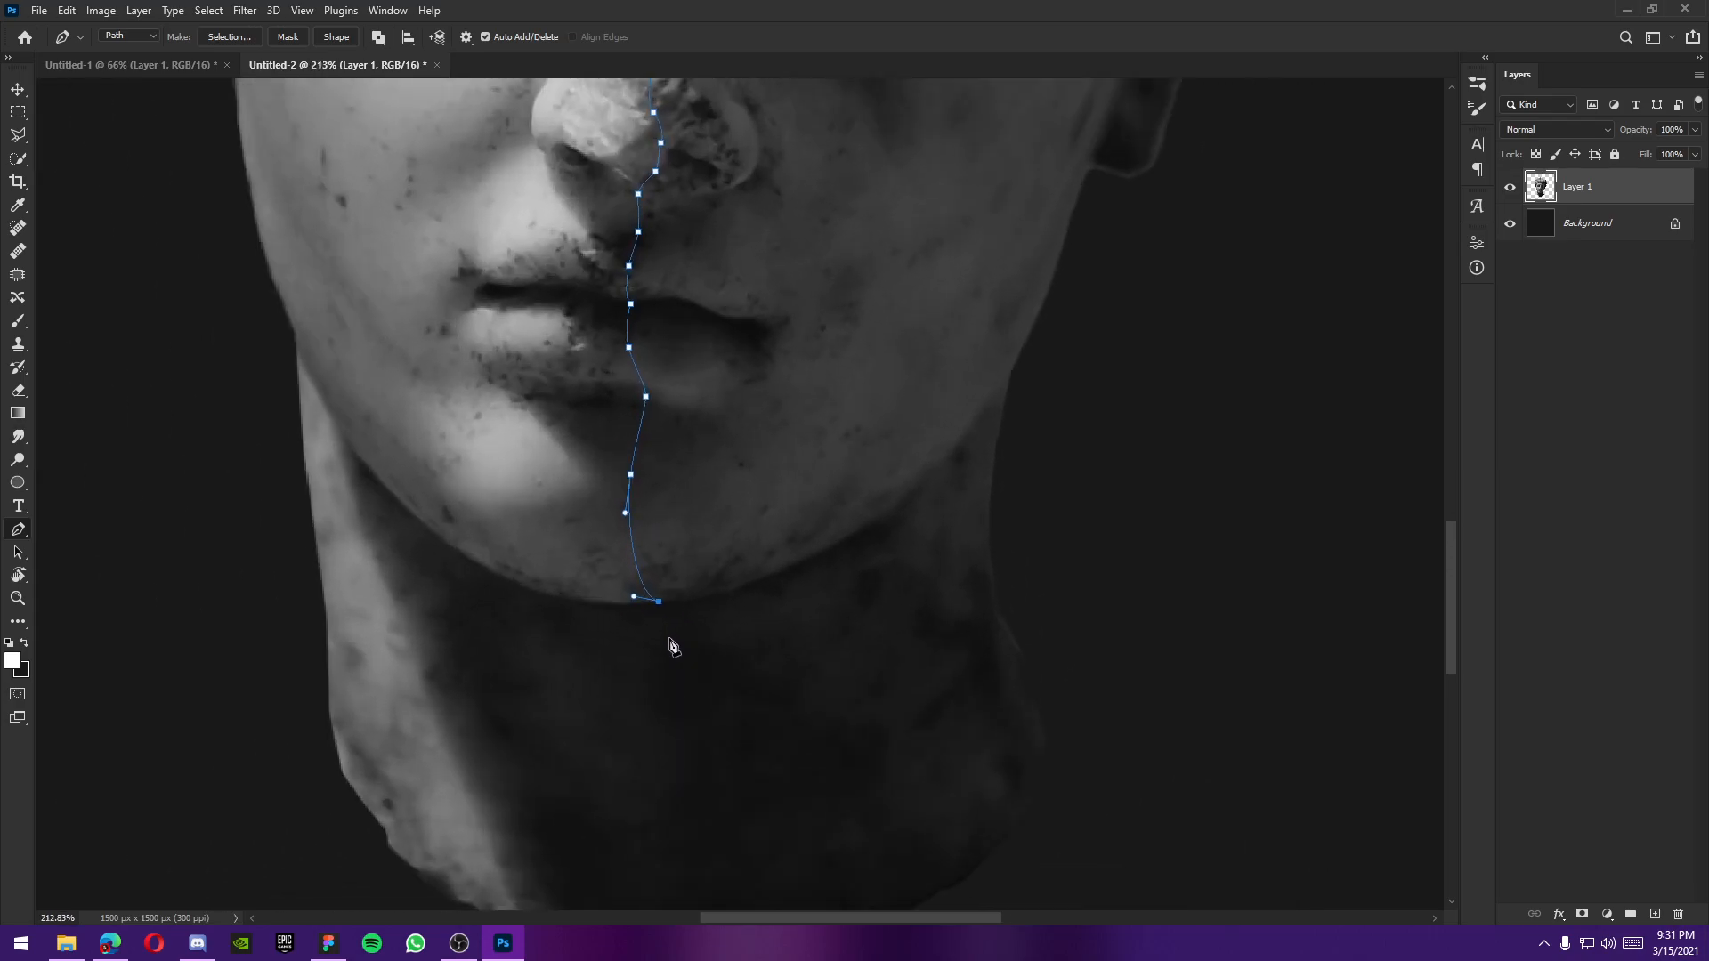
left_click_drag(677, 590, 696, 661)
key("ctrl+z")
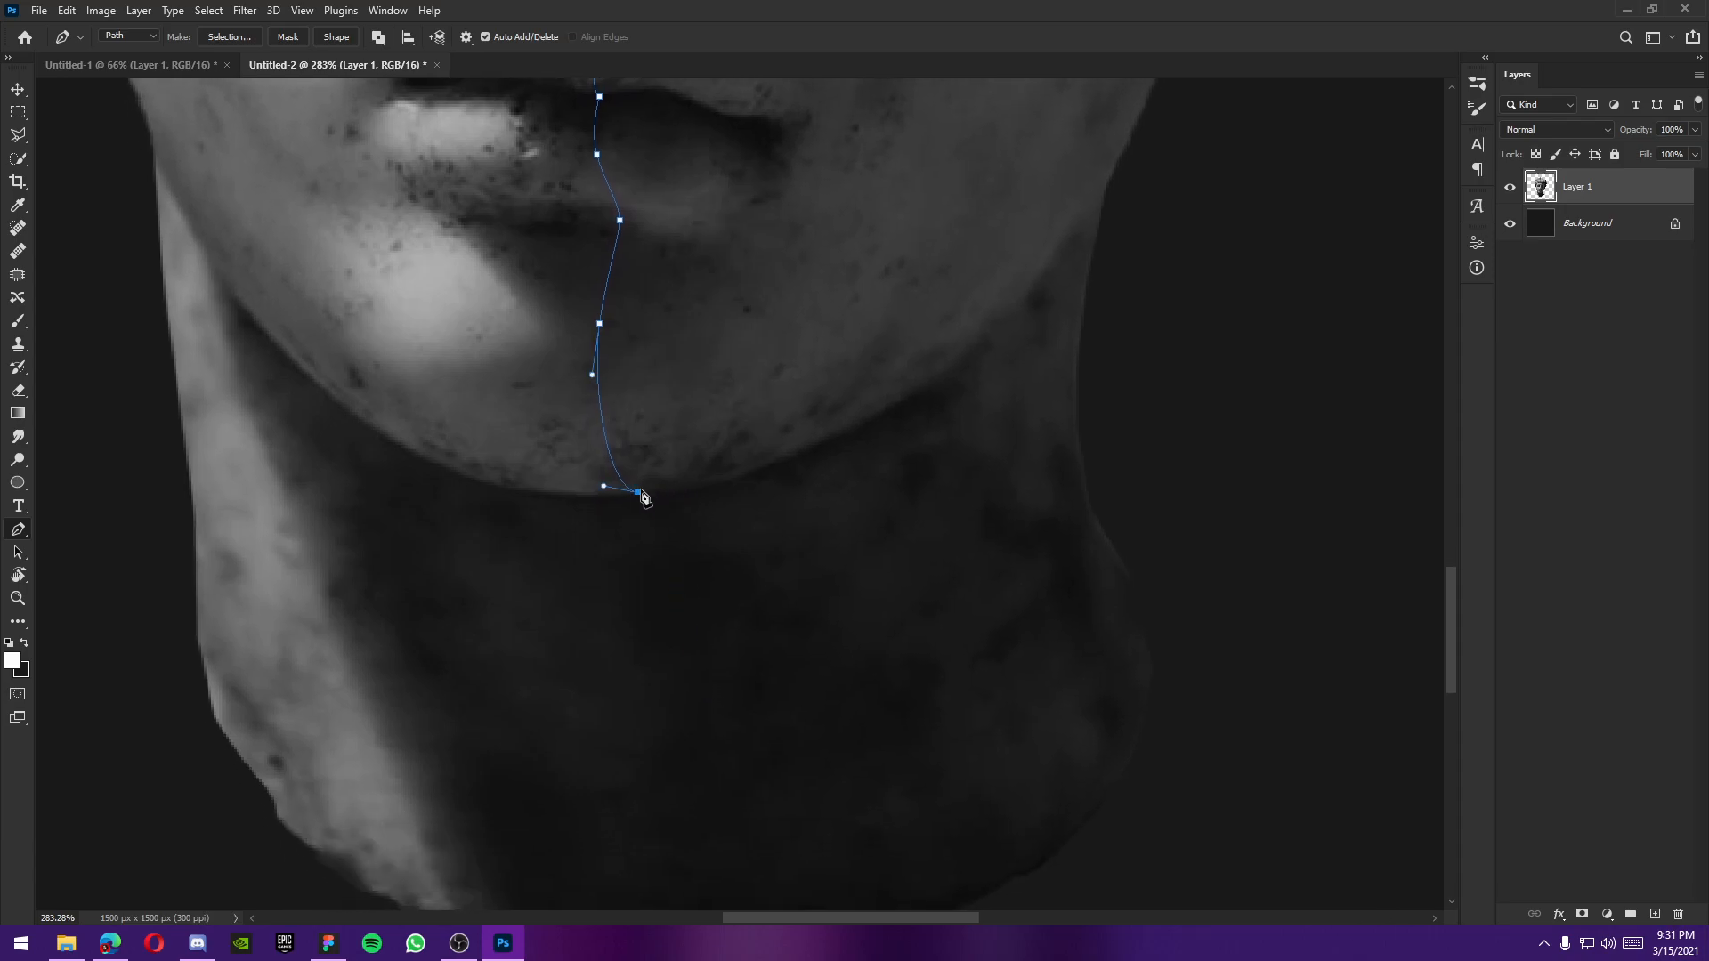
Step: Follow the chin's lower edge for a short stretch to the right and turn the path down into the neck
scroll(672, 498, "up", 2)
left_click_drag(718, 479, 751, 469)
left_click(767, 462)
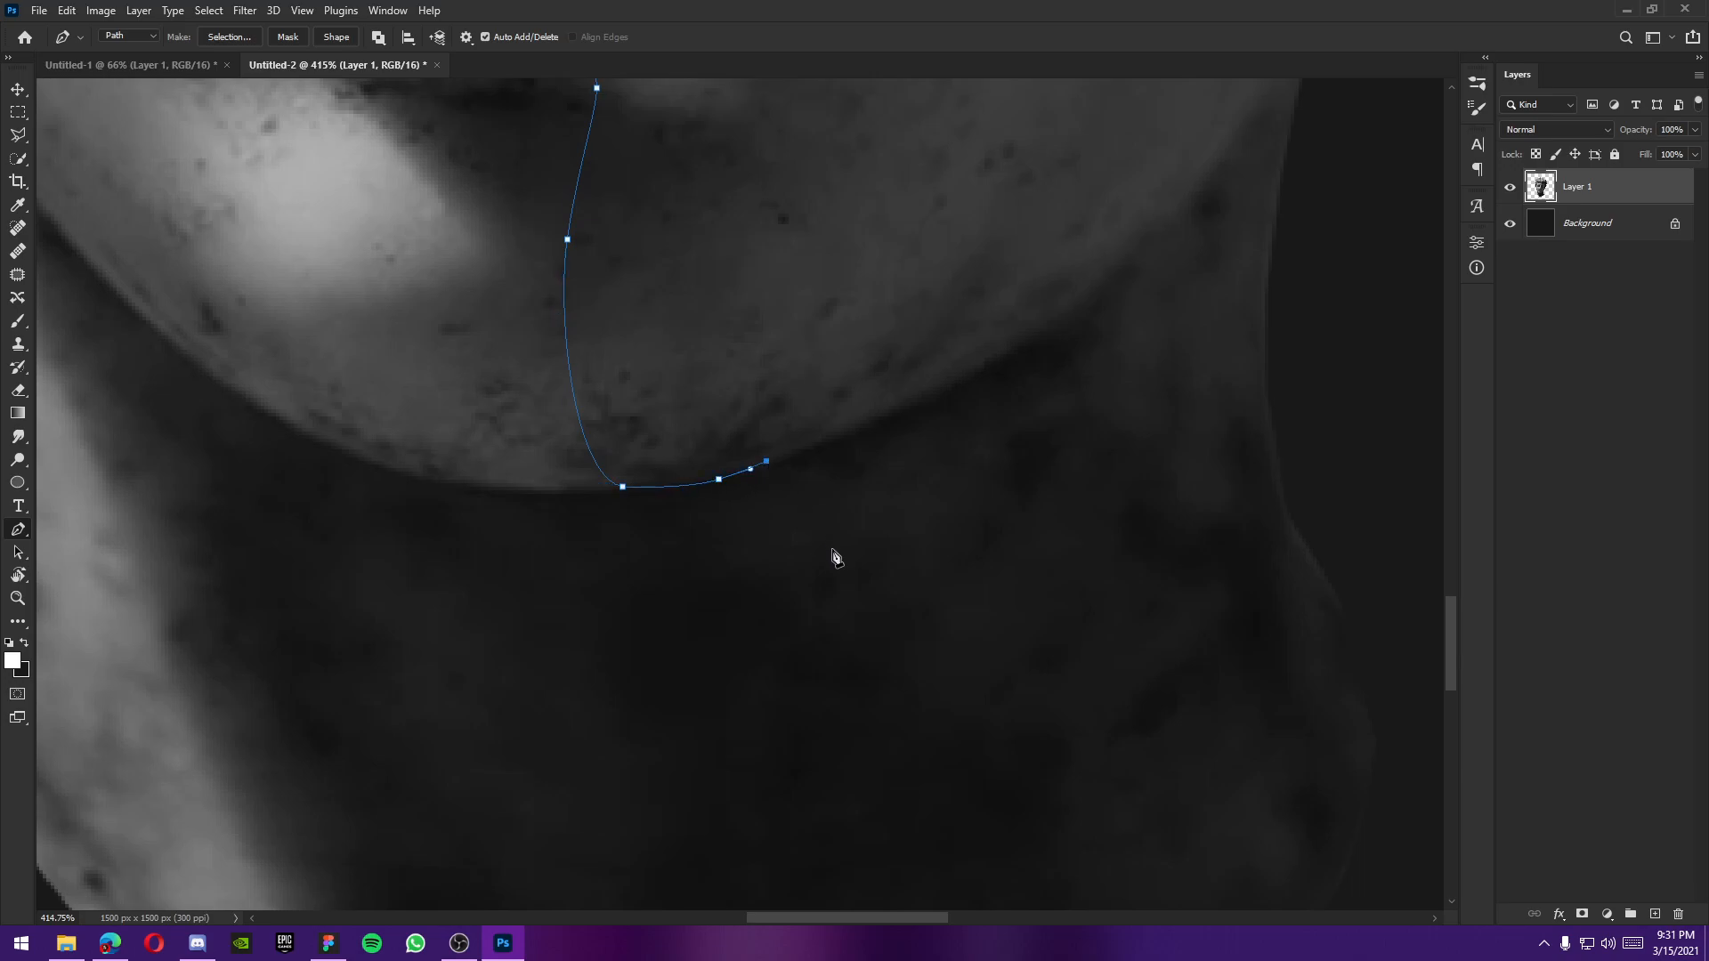
left_click_drag(837, 614, 854, 695)
key("ctrl+z")
left_click_drag(811, 641, 838, 715)
left_click_drag(934, 741, 832, 501)
scroll(832, 502, "down", 7)
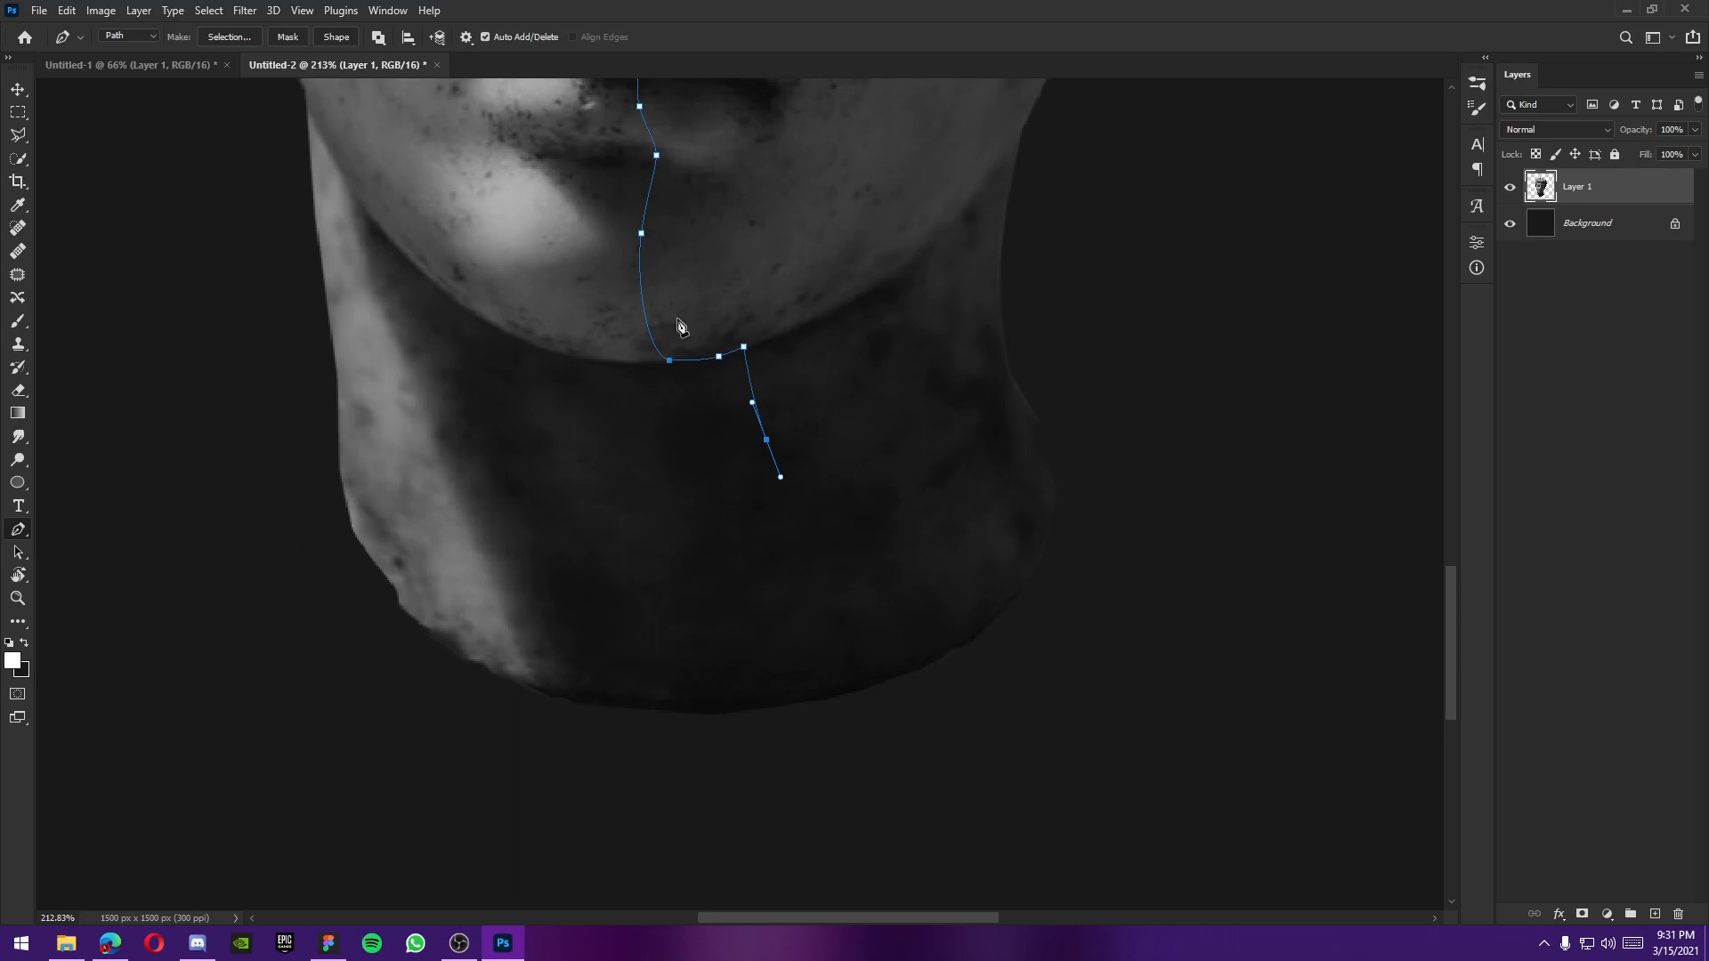
Step: Run the path past the bottom of the neck, loosely around the left side of the head, and close it at the hair
left_click_drag(841, 624, 860, 658)
left_click(891, 713)
scroll(889, 717, "down", 10)
left_click(719, 756)
left_click_drag(667, 702, 645, 656)
left_click_drag(579, 538, 569, 487)
left_click_drag(567, 370, 564, 352)
scroll(578, 303, "up", 6)
left_click(600, 207)
left_click(717, 131)
left_click(773, 119)
left_click(850, 126)
left_click(869, 155)
left_click(851, 204)
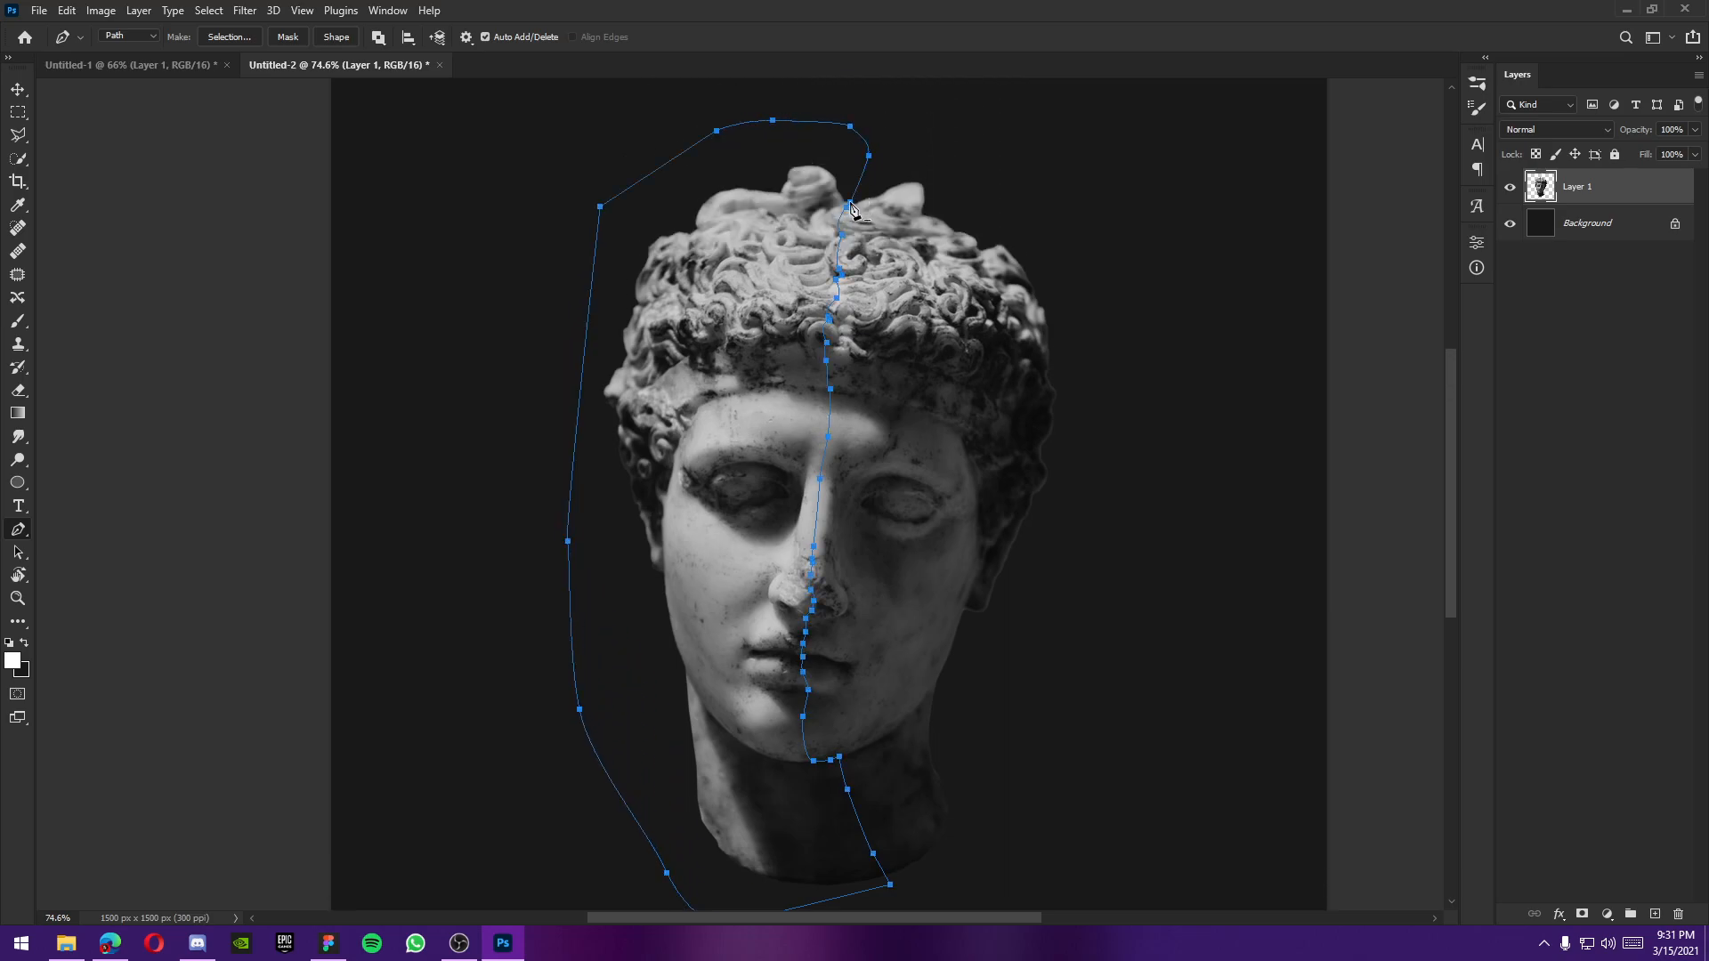
Step: Convert the path into a new anti-aliased selection with a 0-pixel feather radius and copy the left half to a new layer
right_click(840, 239)
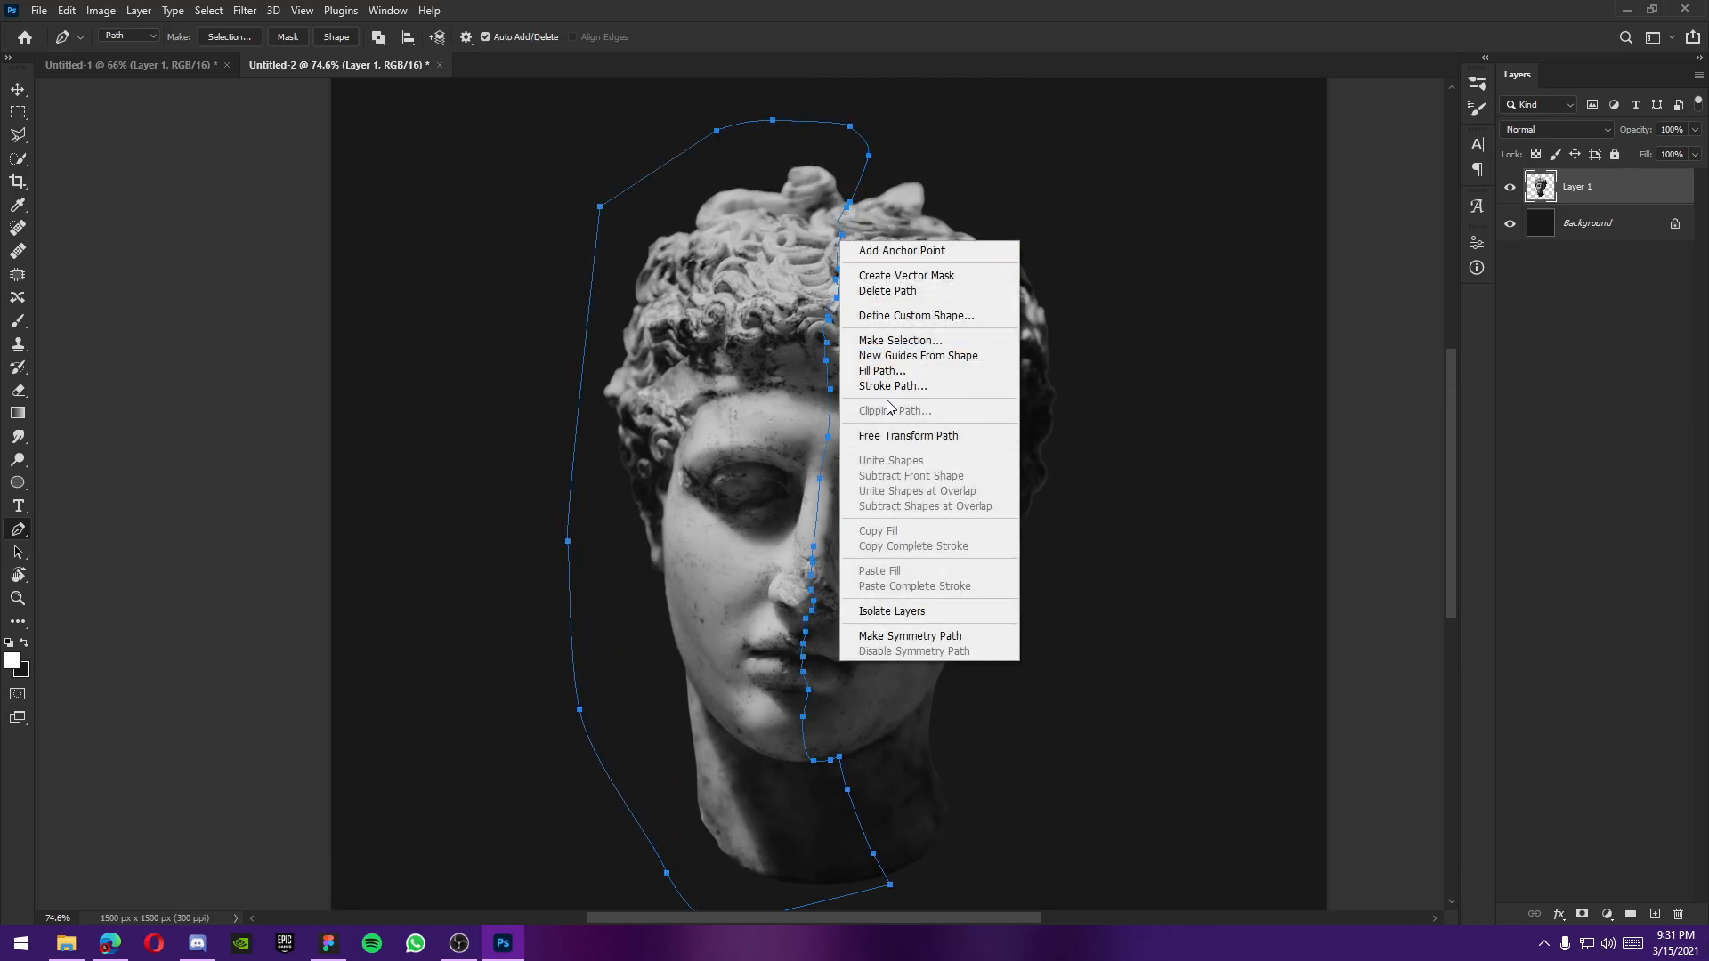
left_click(903, 347)
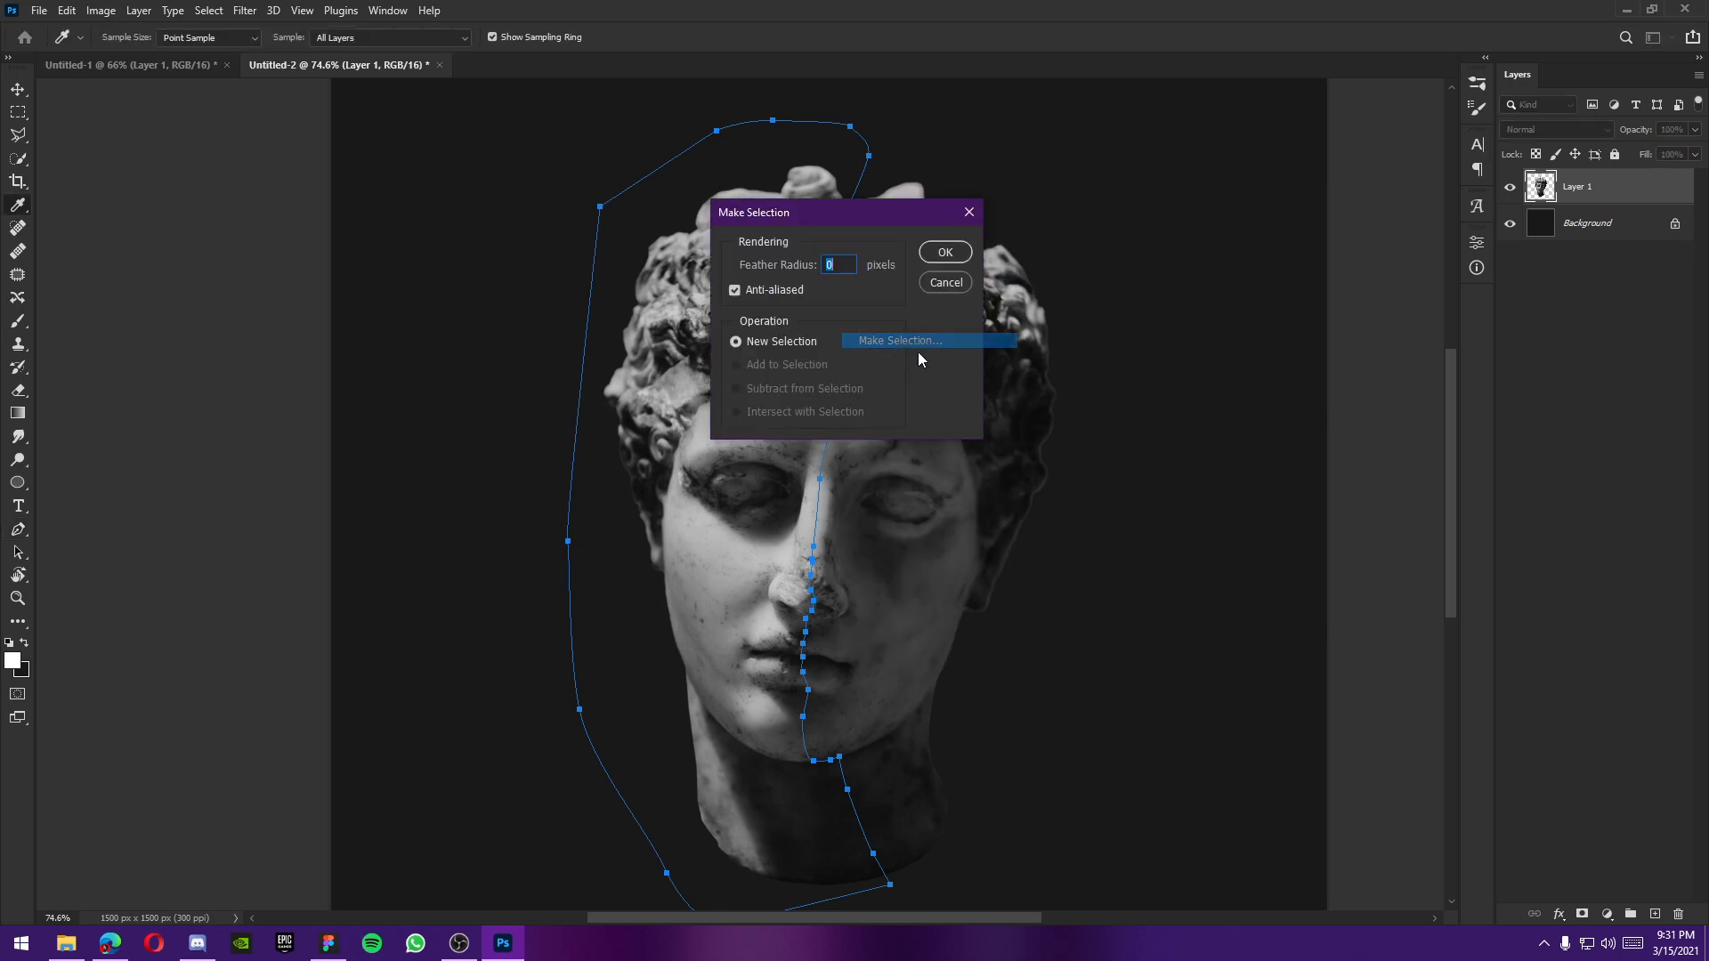
left_click(945, 253)
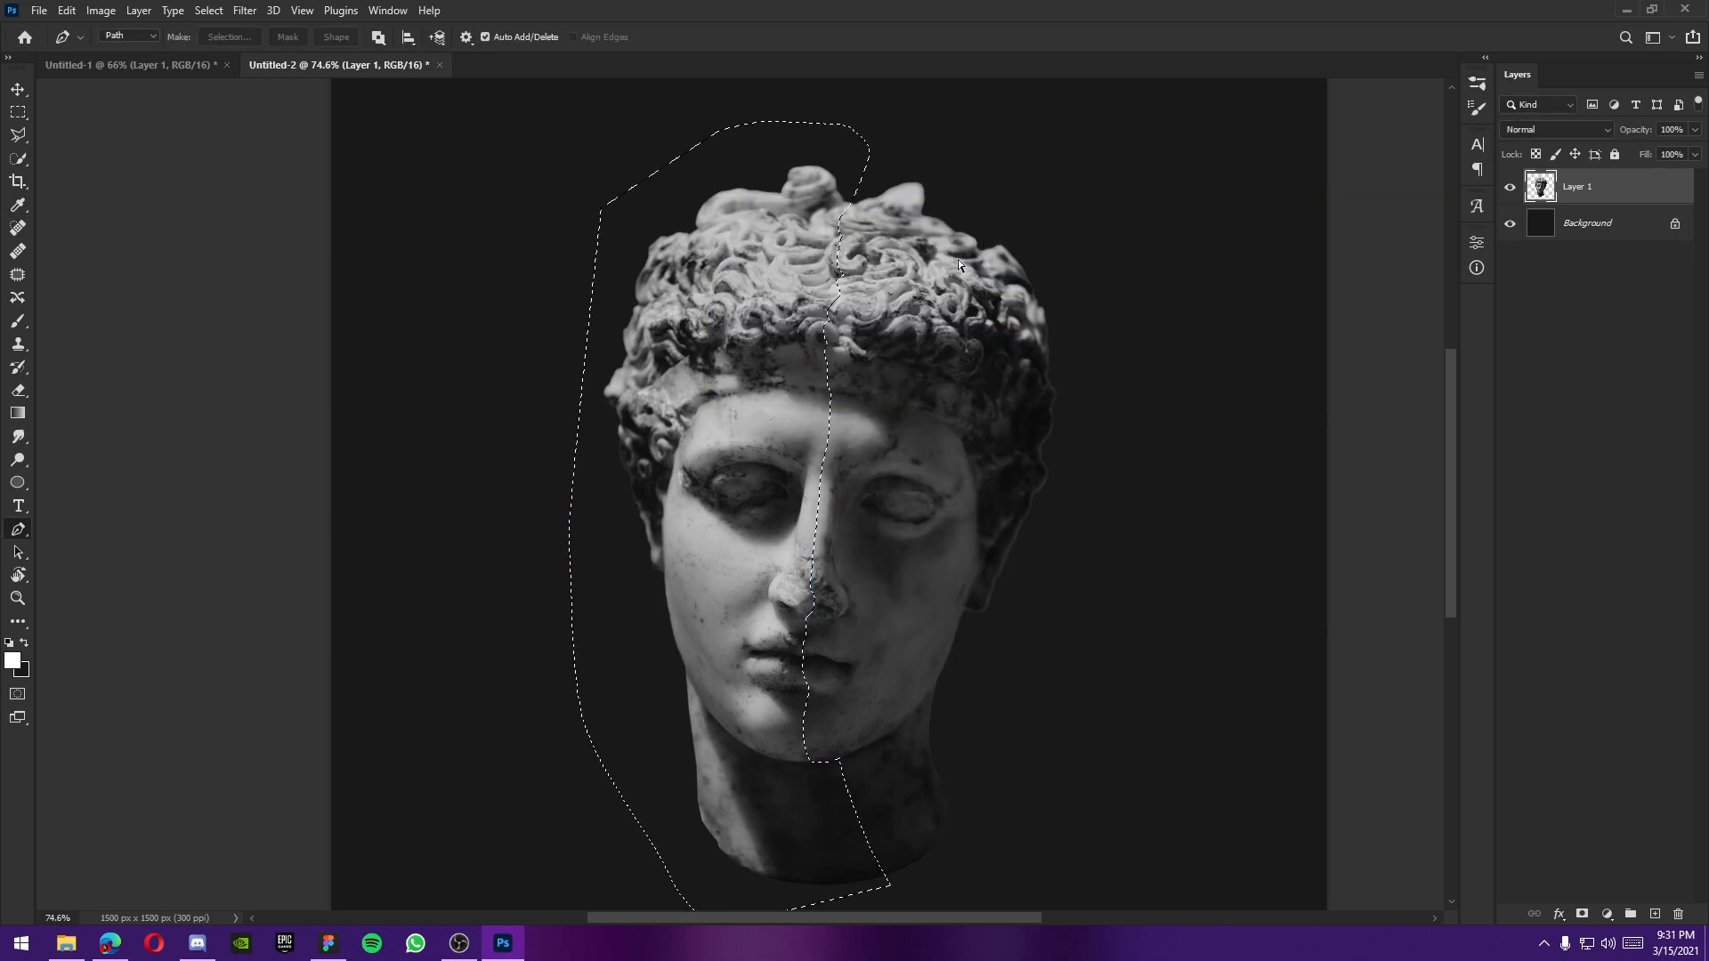
key("ctrl+j")
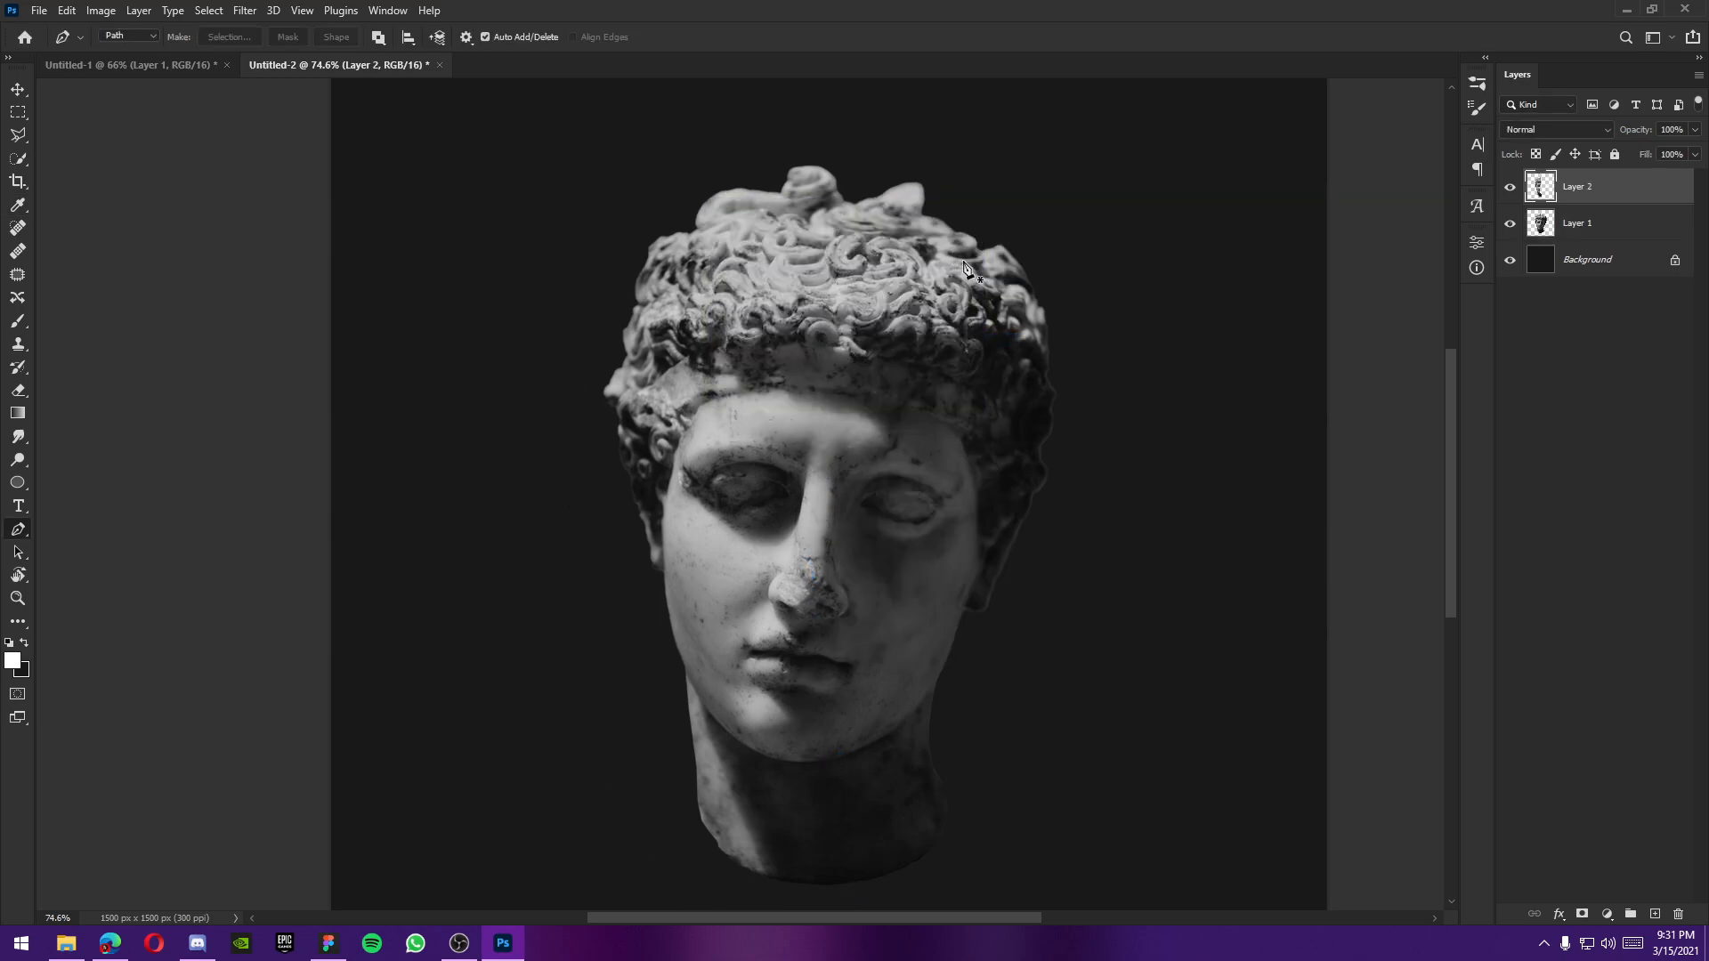
Step: Check the reference poster, and give the left-half layer a drop shadow at 138° with 100% opacity
left_click(18, 85)
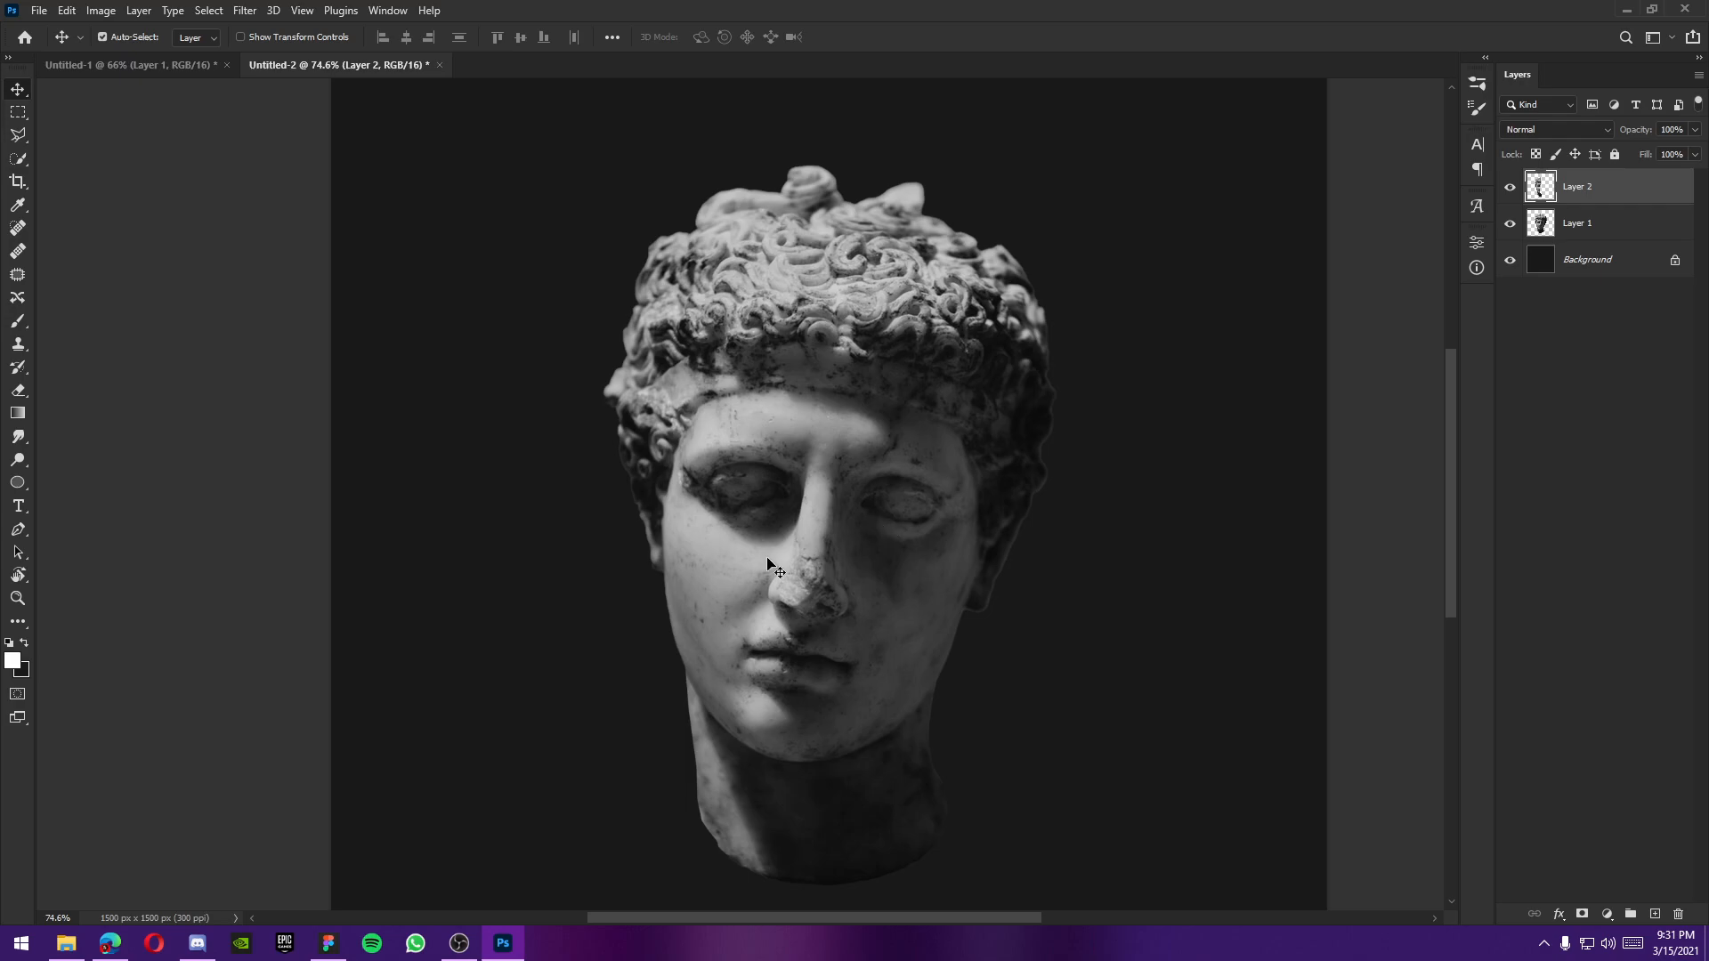
left_click(156, 63)
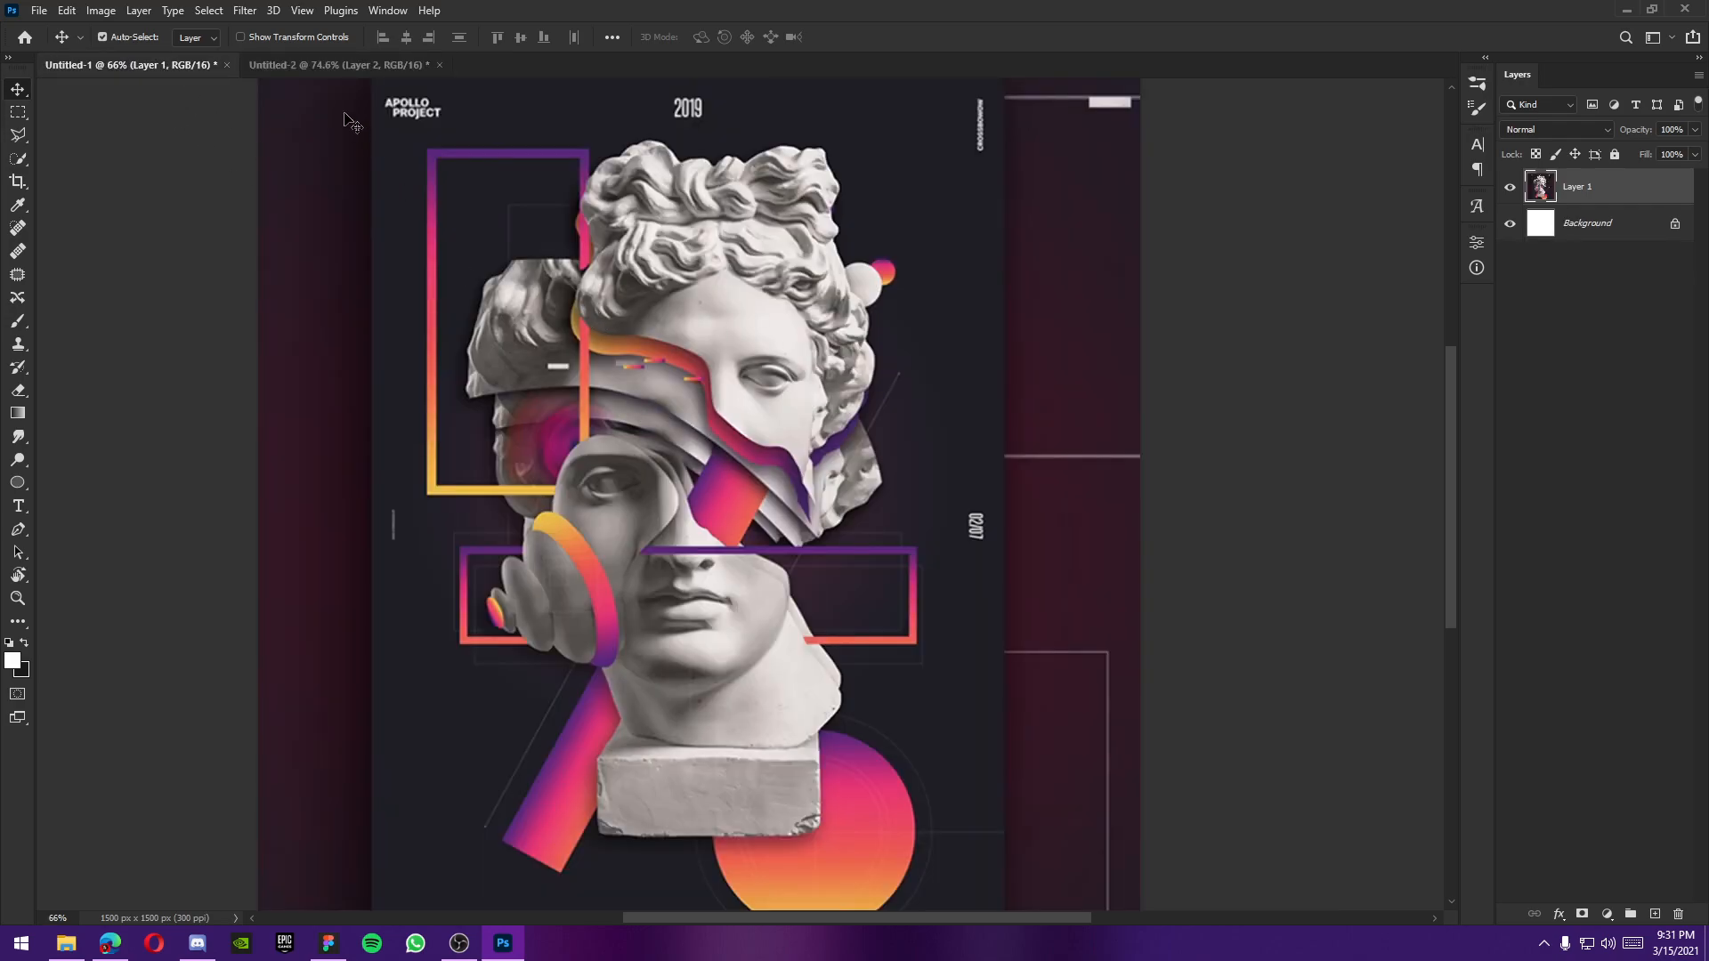
left_click(352, 65)
scroll(1064, 477, "down", 1)
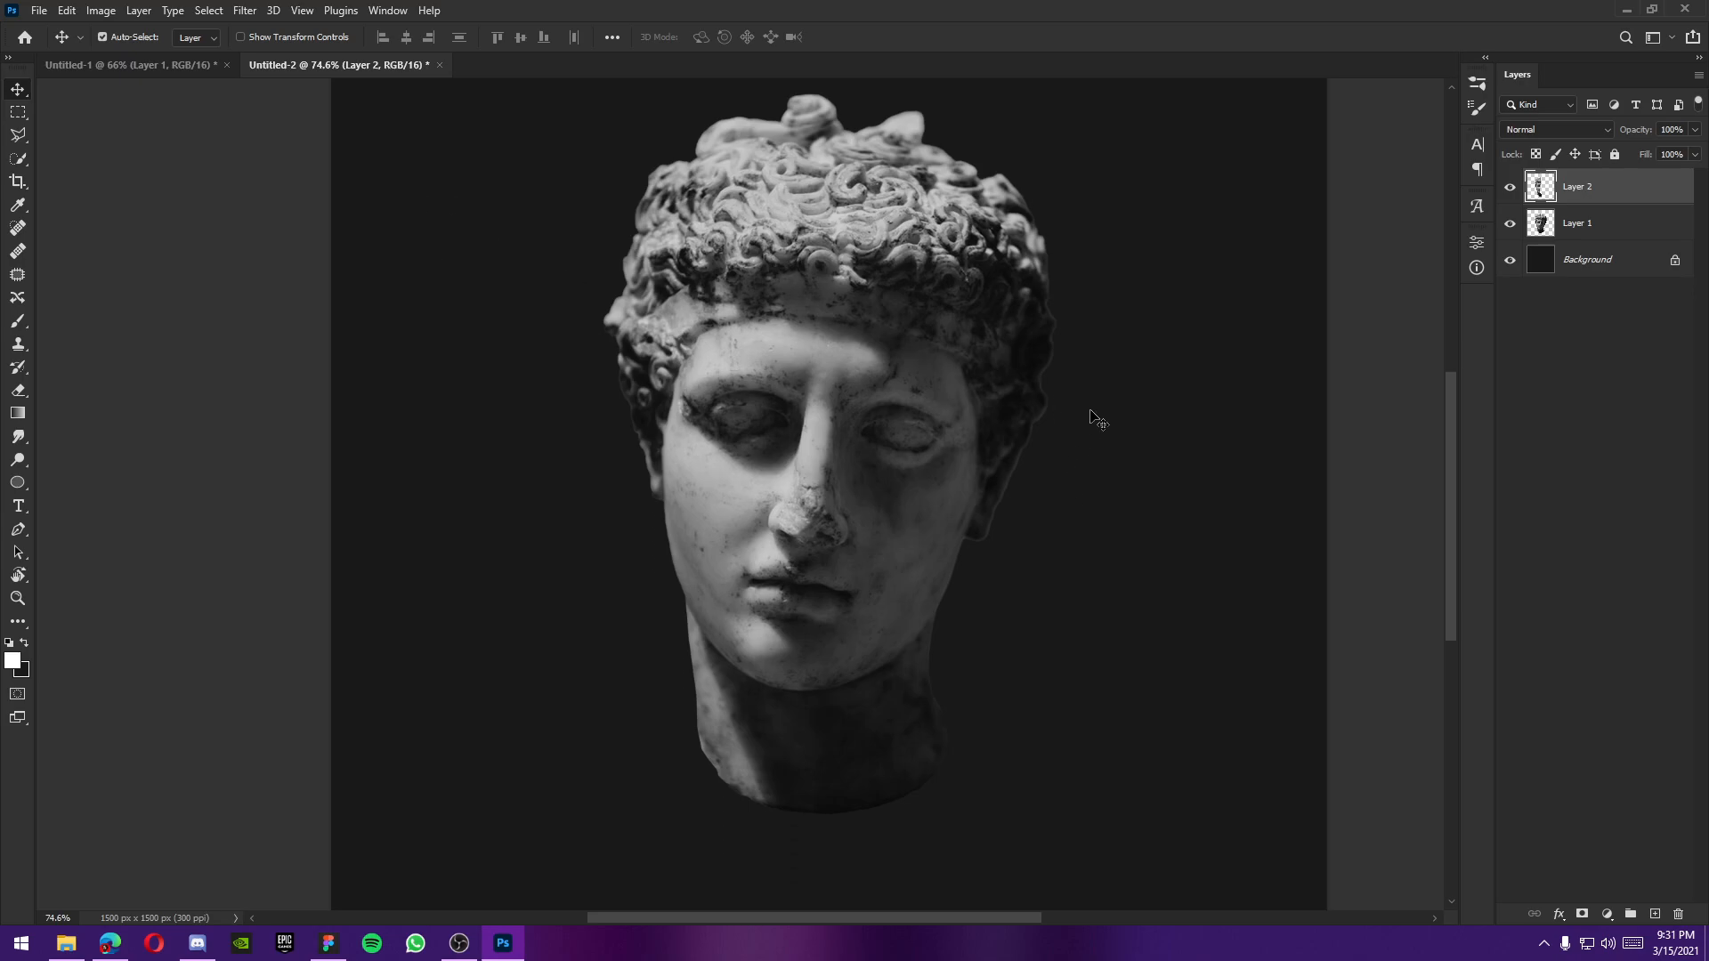
double_click(1624, 196)
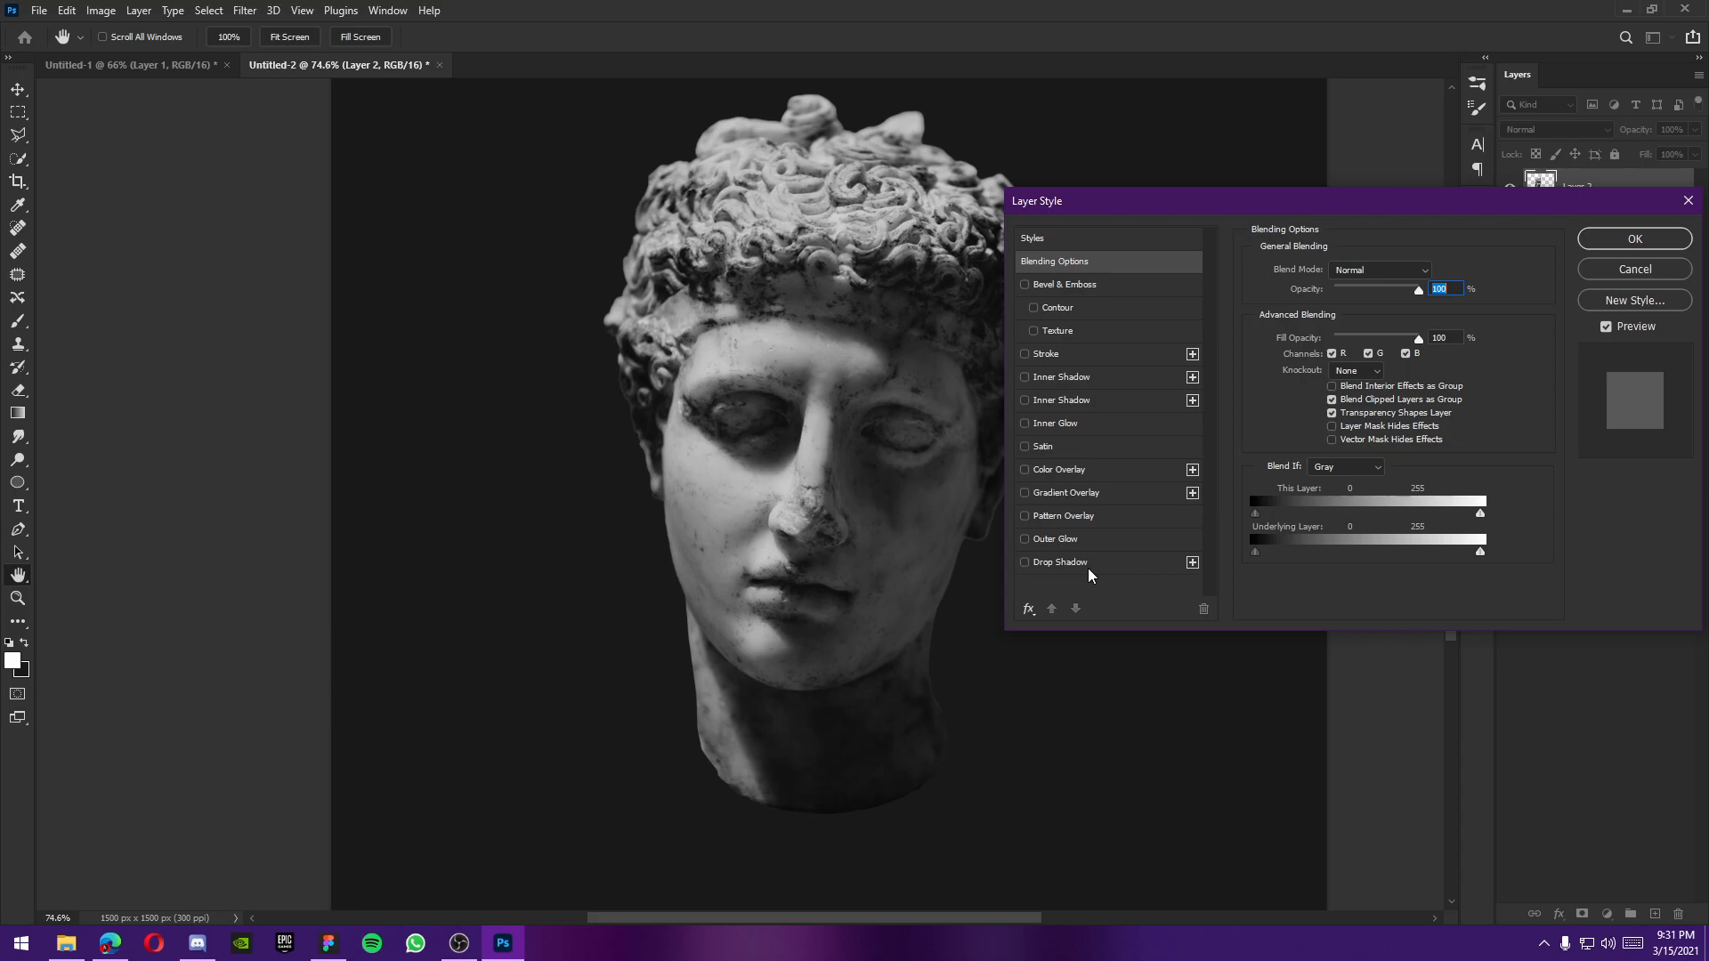
left_click(1058, 564)
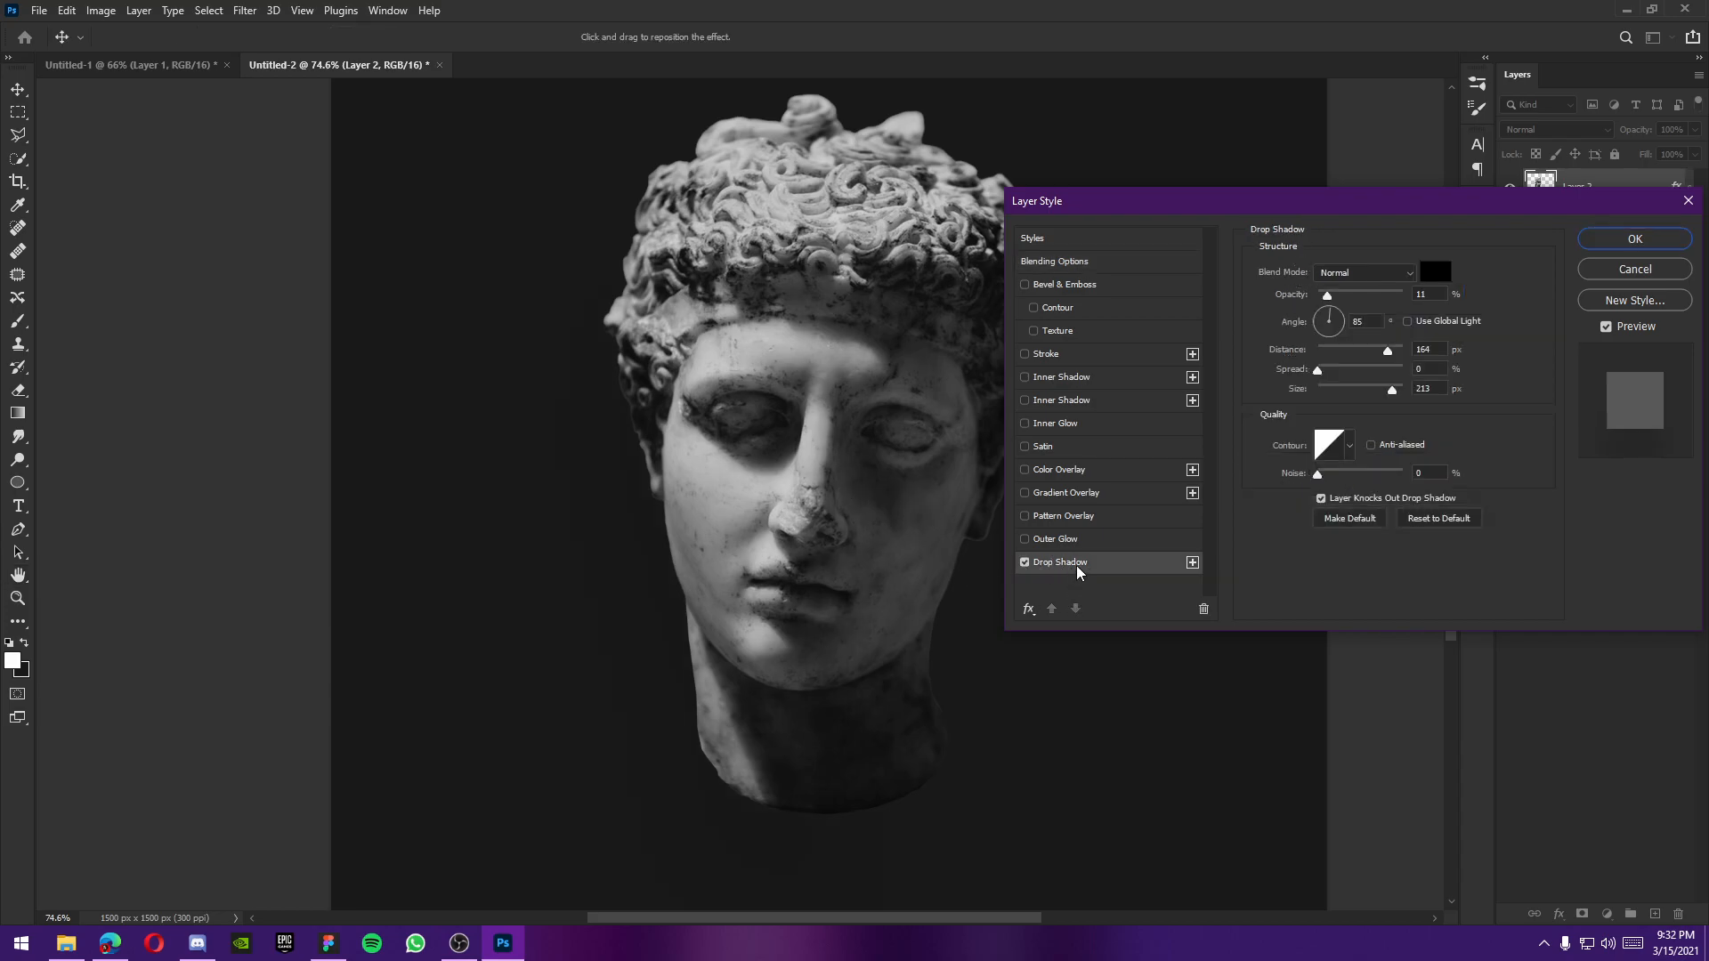
left_click(1314, 311)
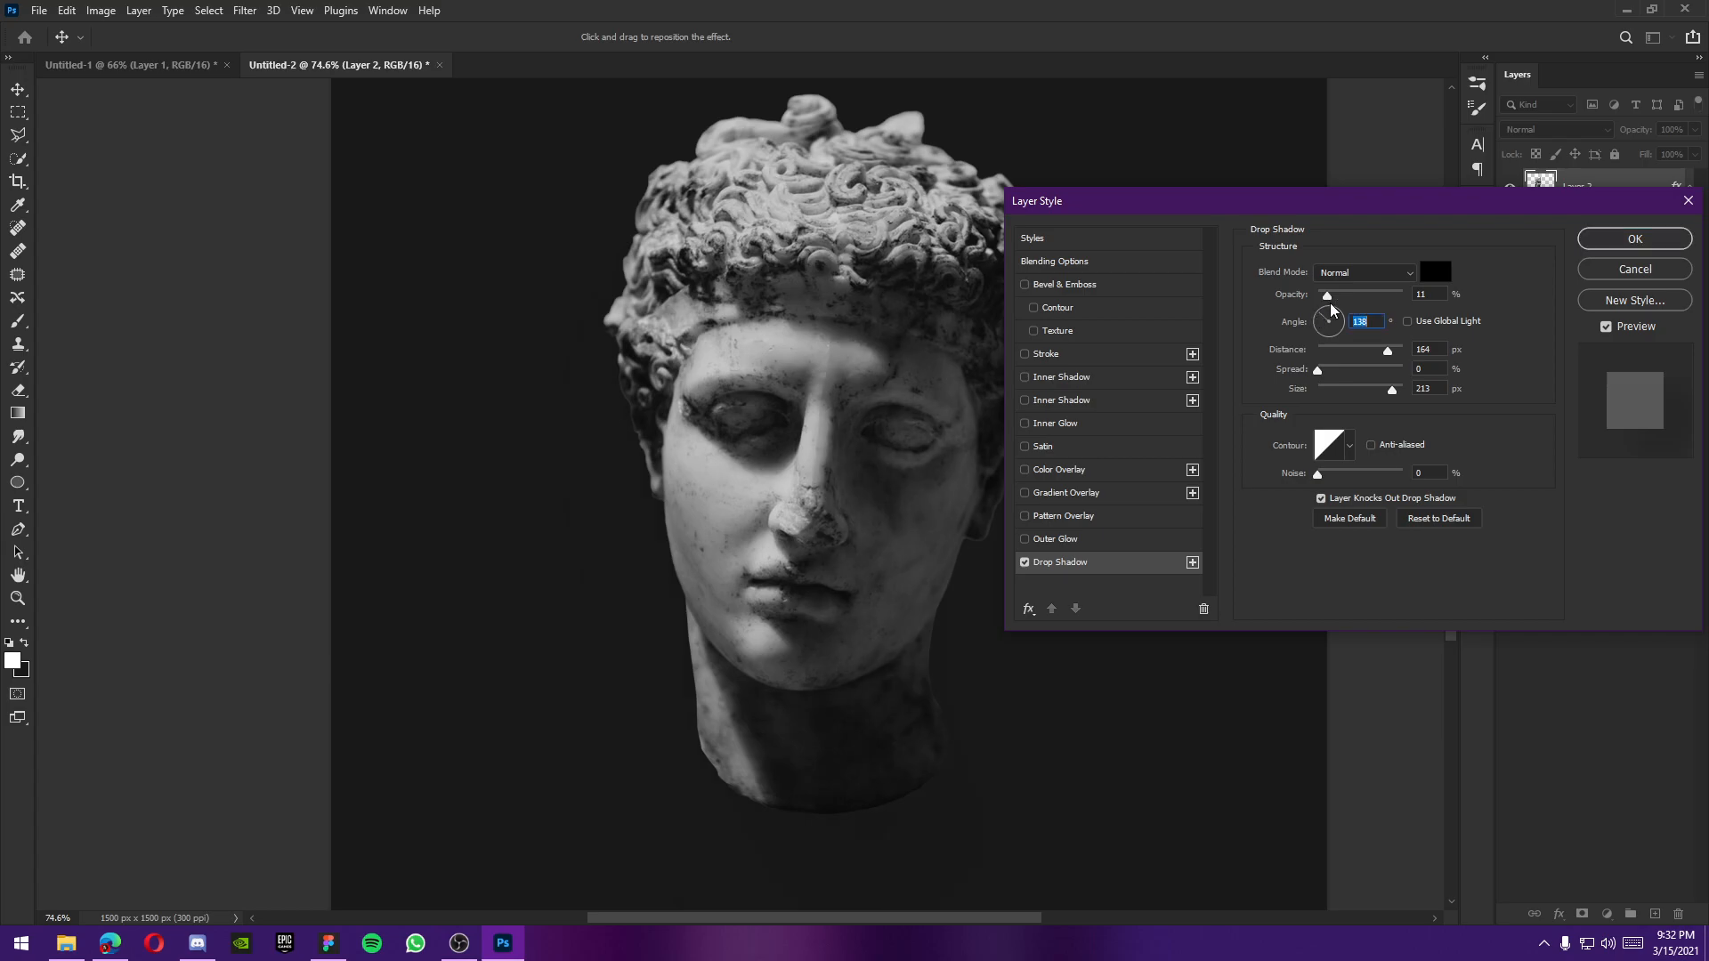
left_click_drag(1337, 293, 1422, 301)
left_click(1423, 299)
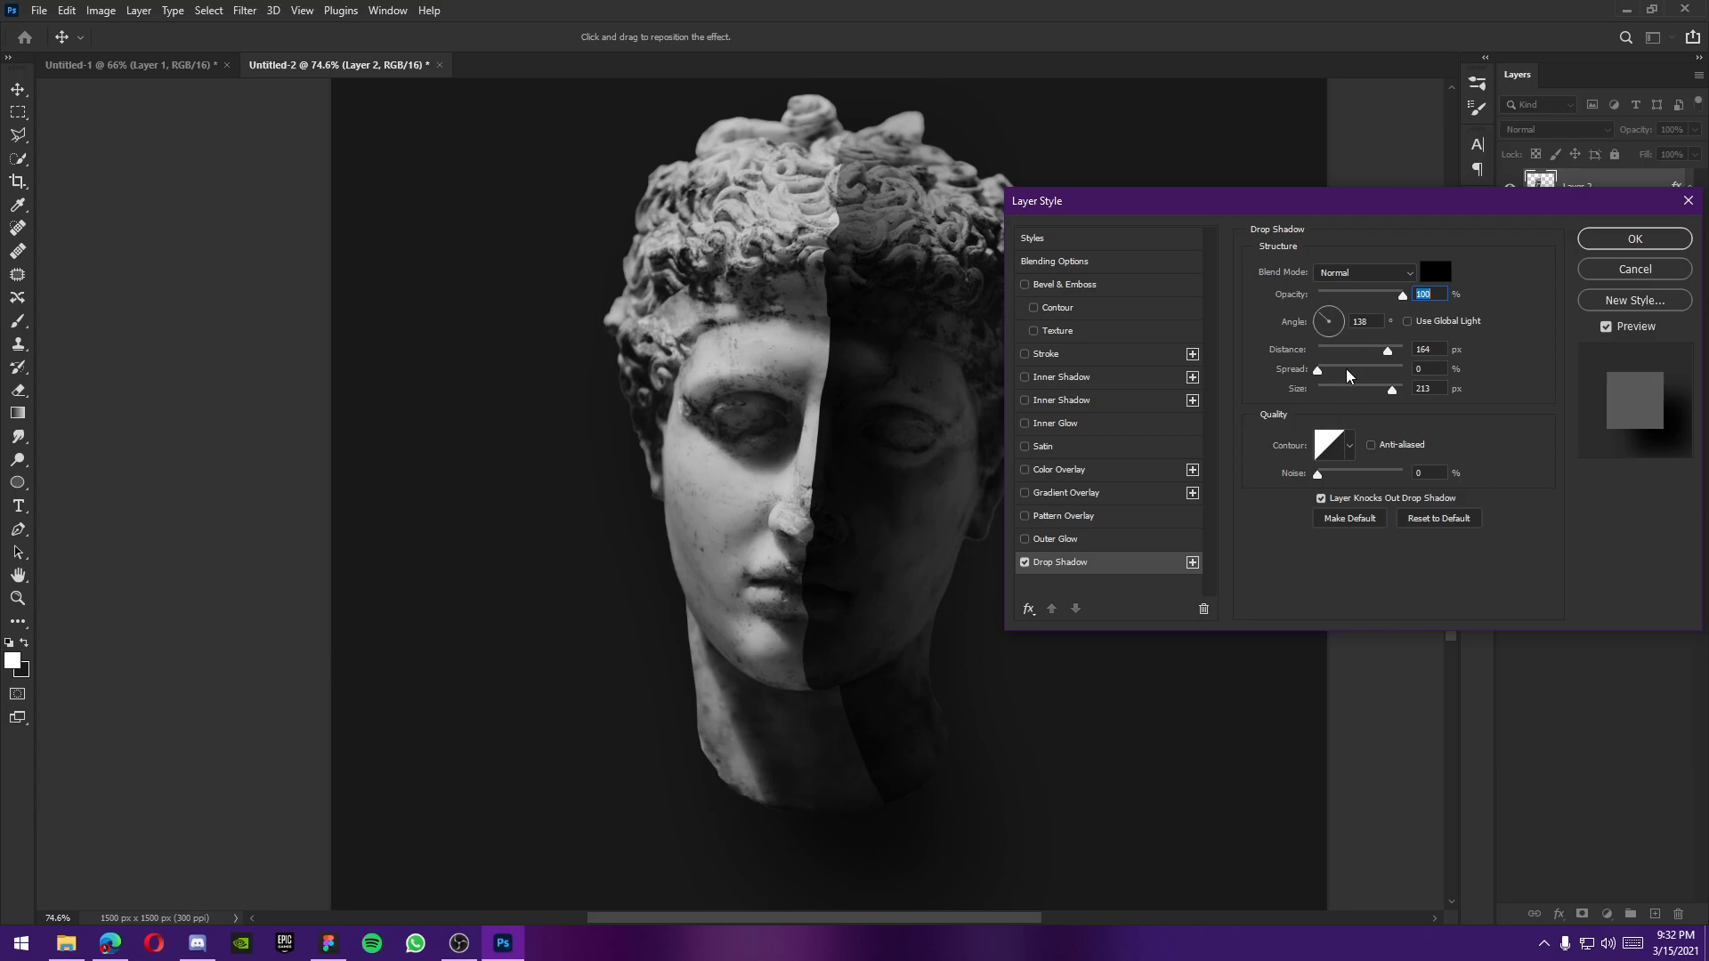
Step: Tighten the left half's drop shadow to 25 px distance, 24 px size and 80% opacity, and apply it
left_click_drag(1382, 305, 1393, 303)
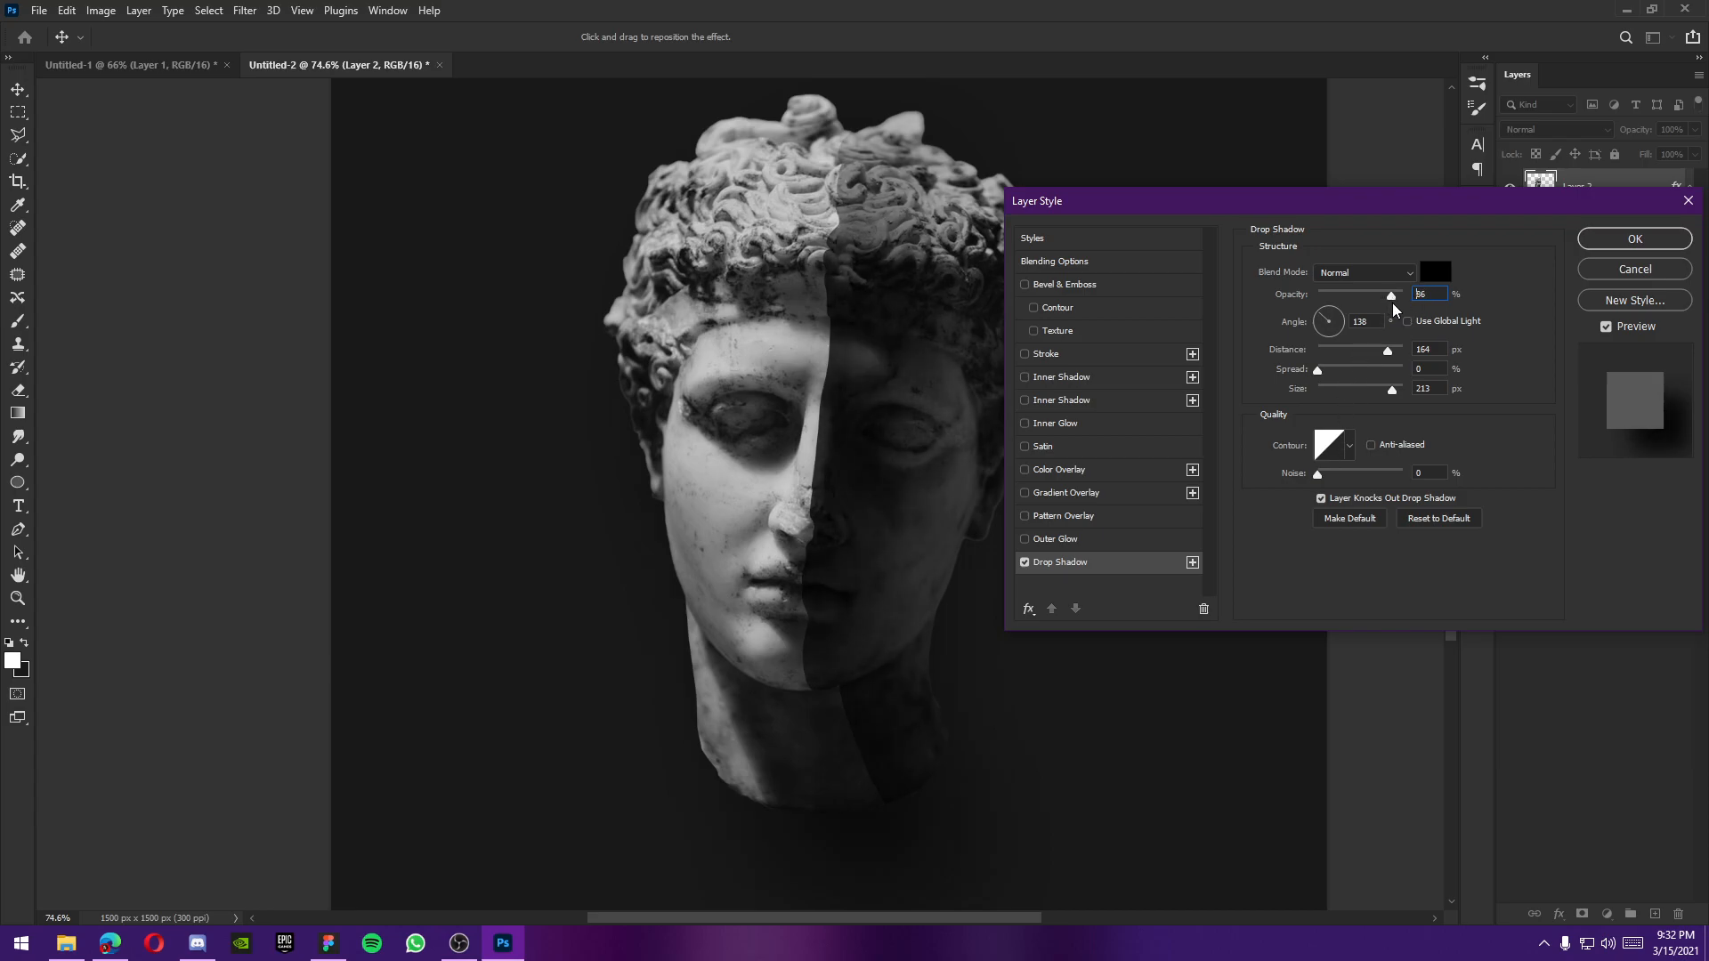
mouse_move(1354, 386)
left_mouse_down()
mouse_move(1337, 392)
mouse_move(1338, 356)
mouse_move(1332, 394)
left_mouse_up()
left_click(1328, 350)
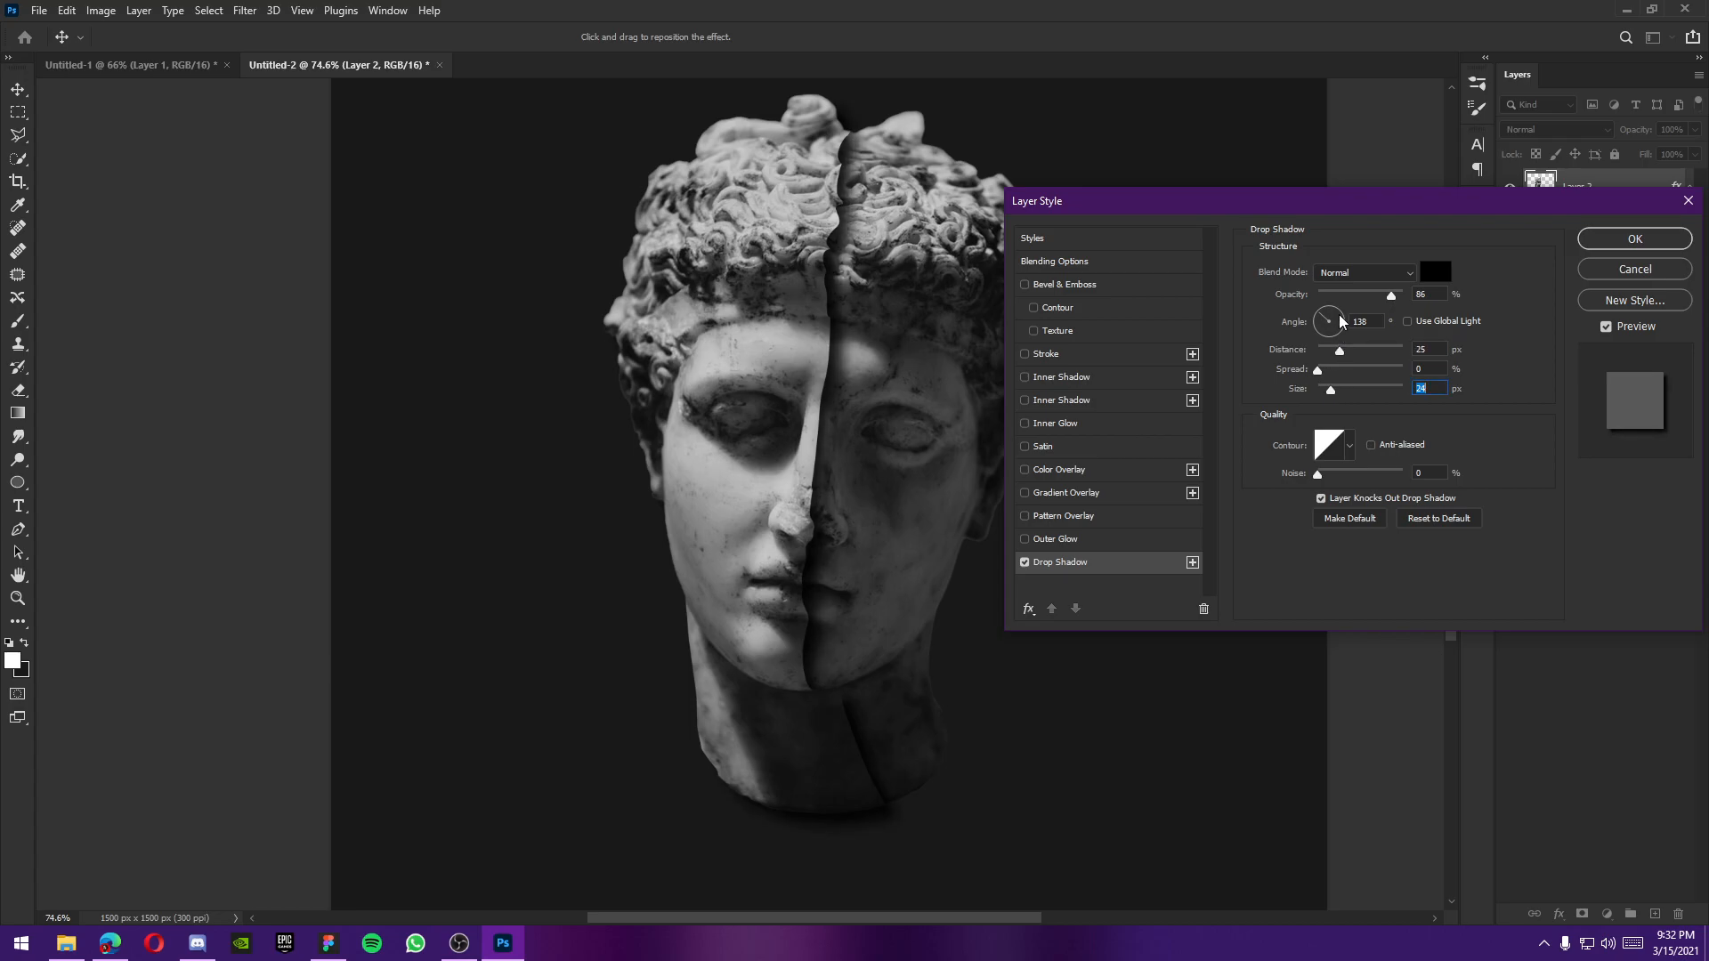
left_click_drag(1357, 298, 1388, 307)
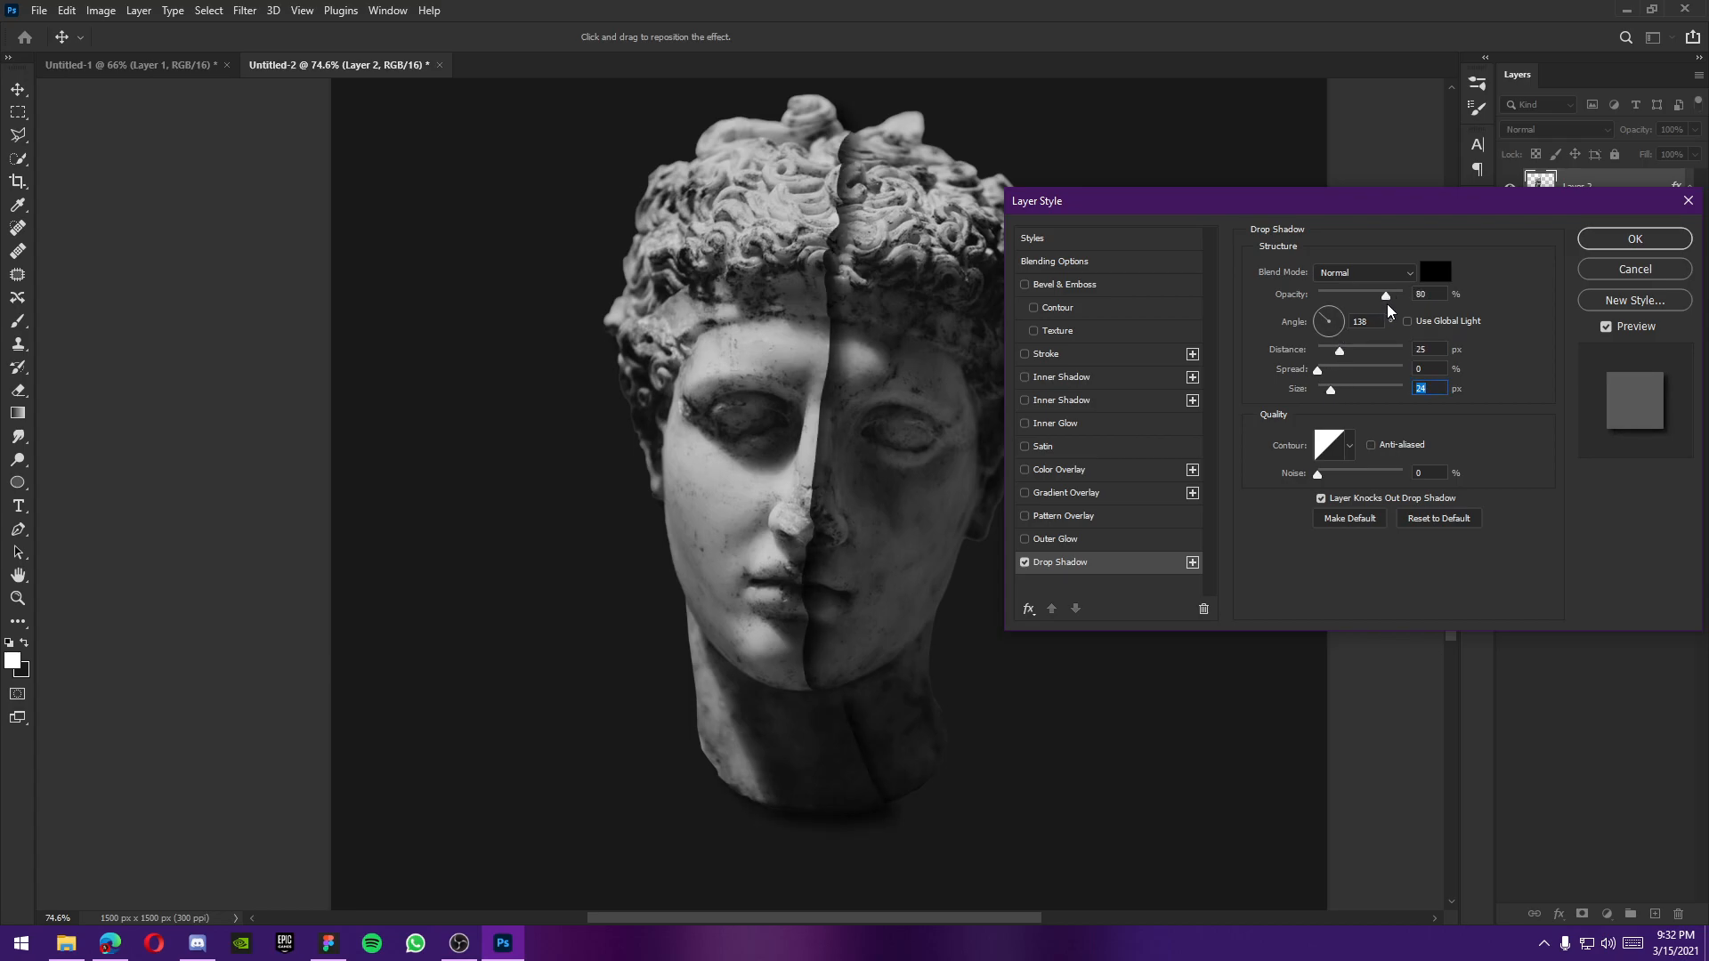
left_click(1617, 237)
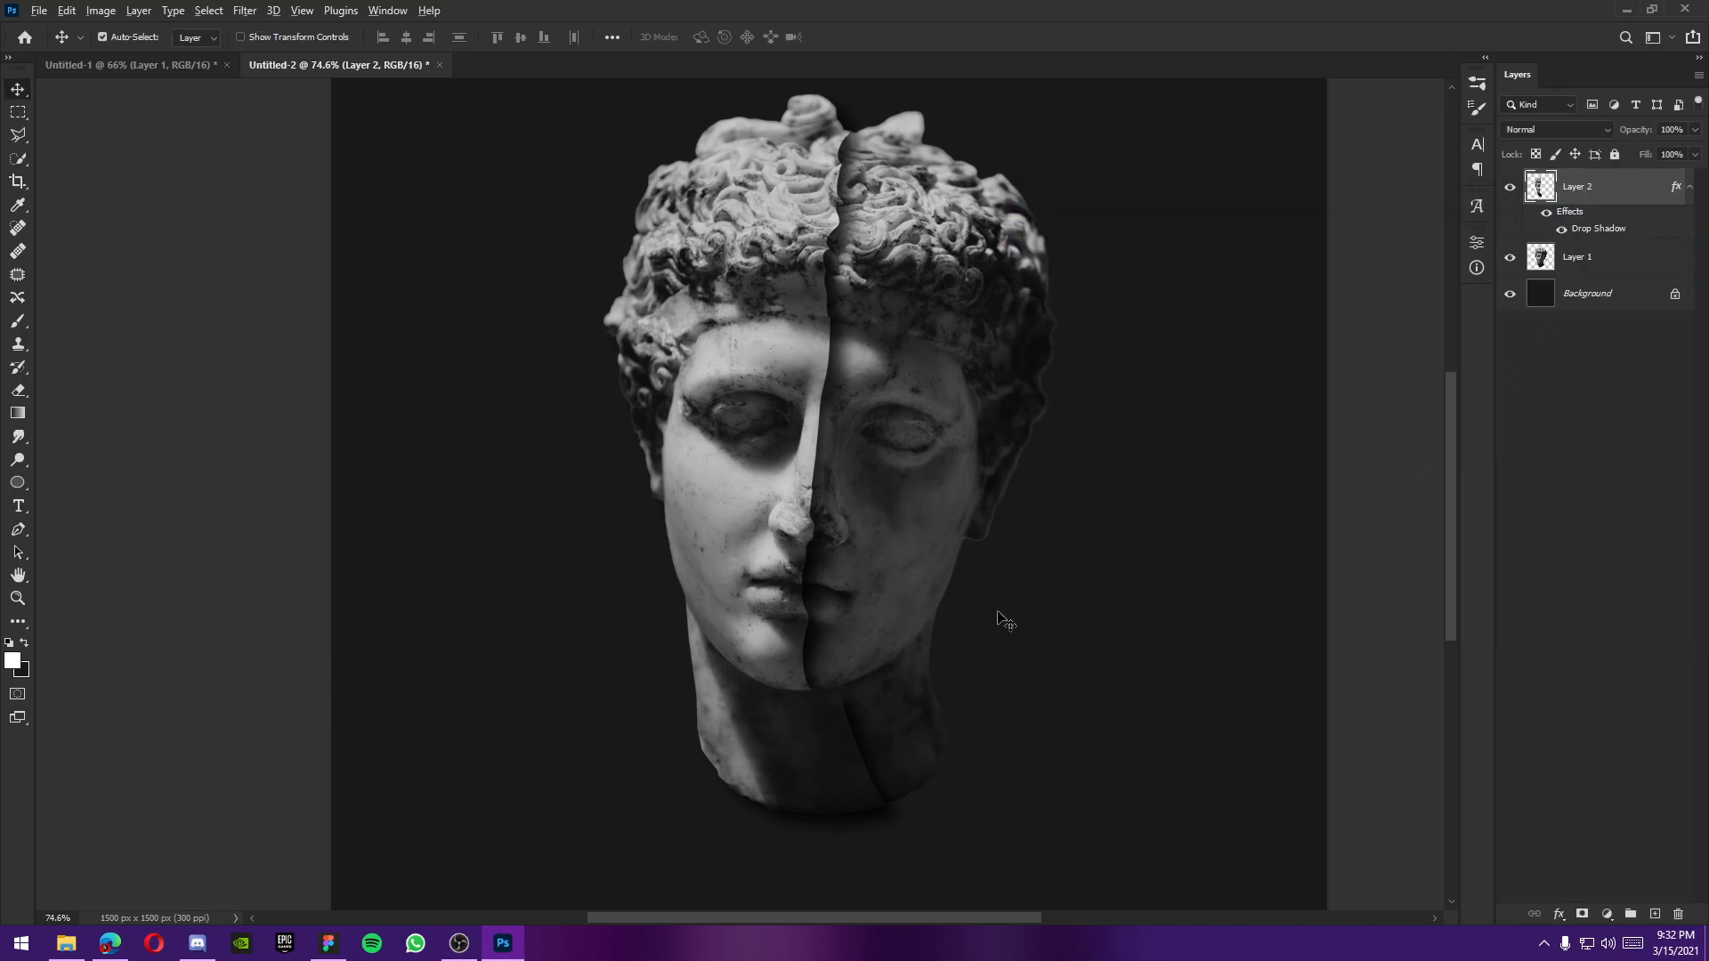
key("ctrl+0")
scroll(834, 610, "up", 1)
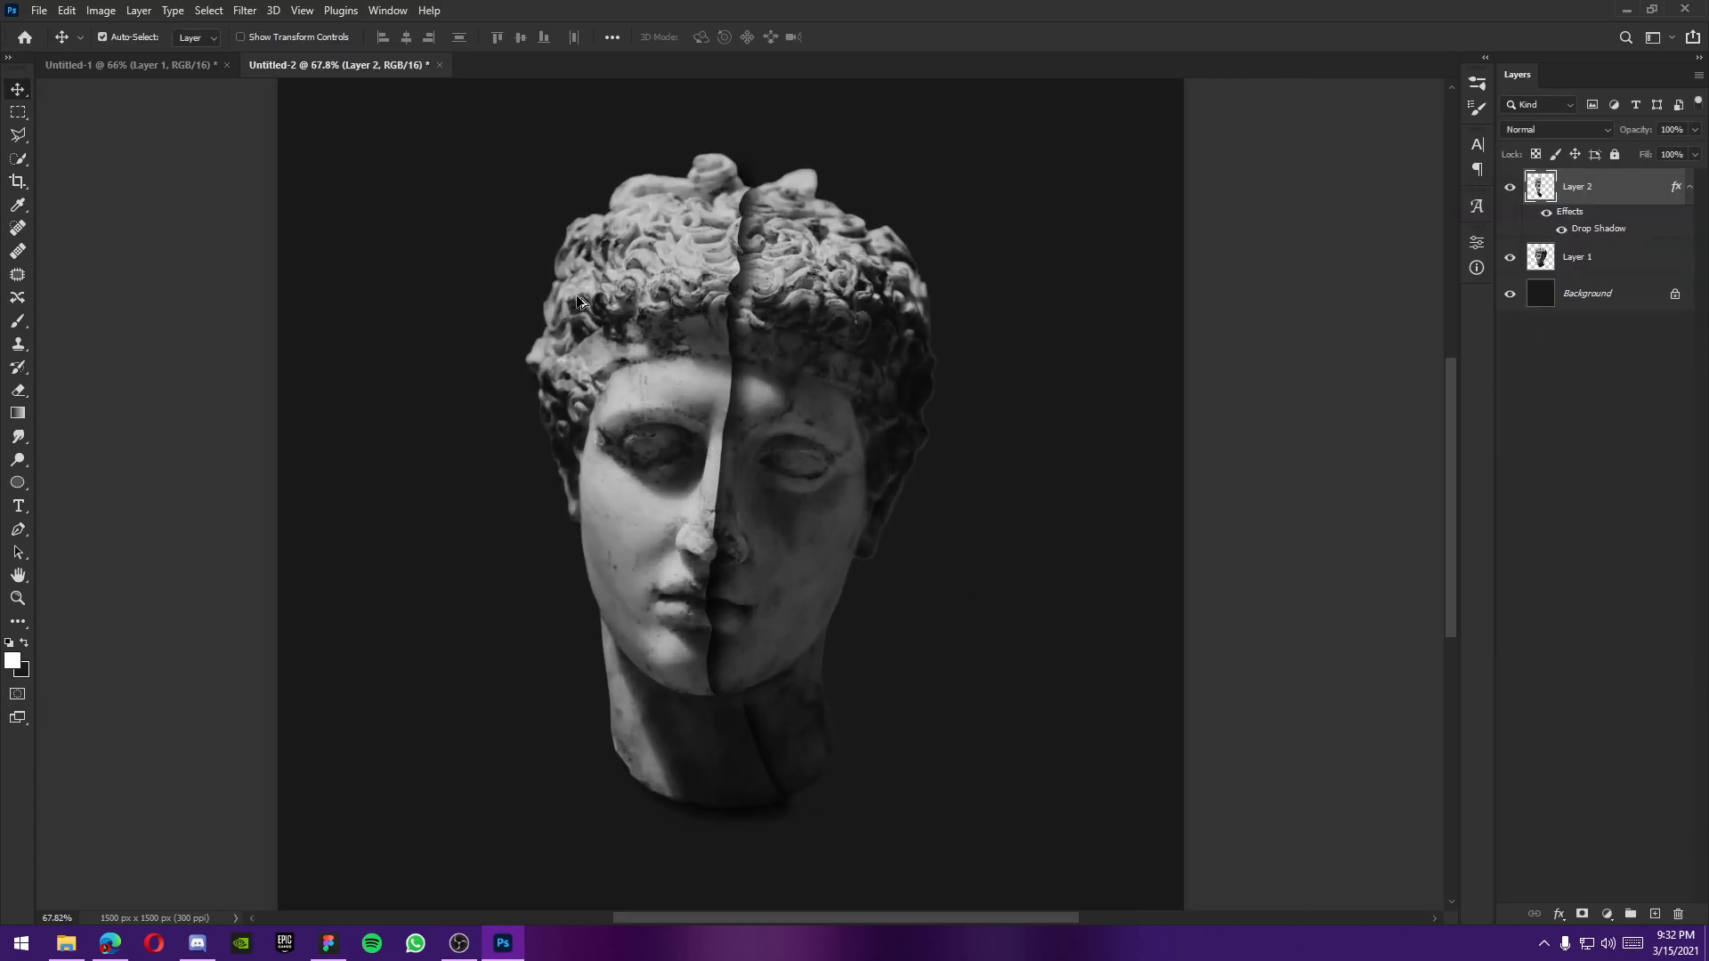
Step: Compare with the reference poster, try a 63% opacity for the left half's shadow, and undo the layer's drop shadow
left_click(138, 65)
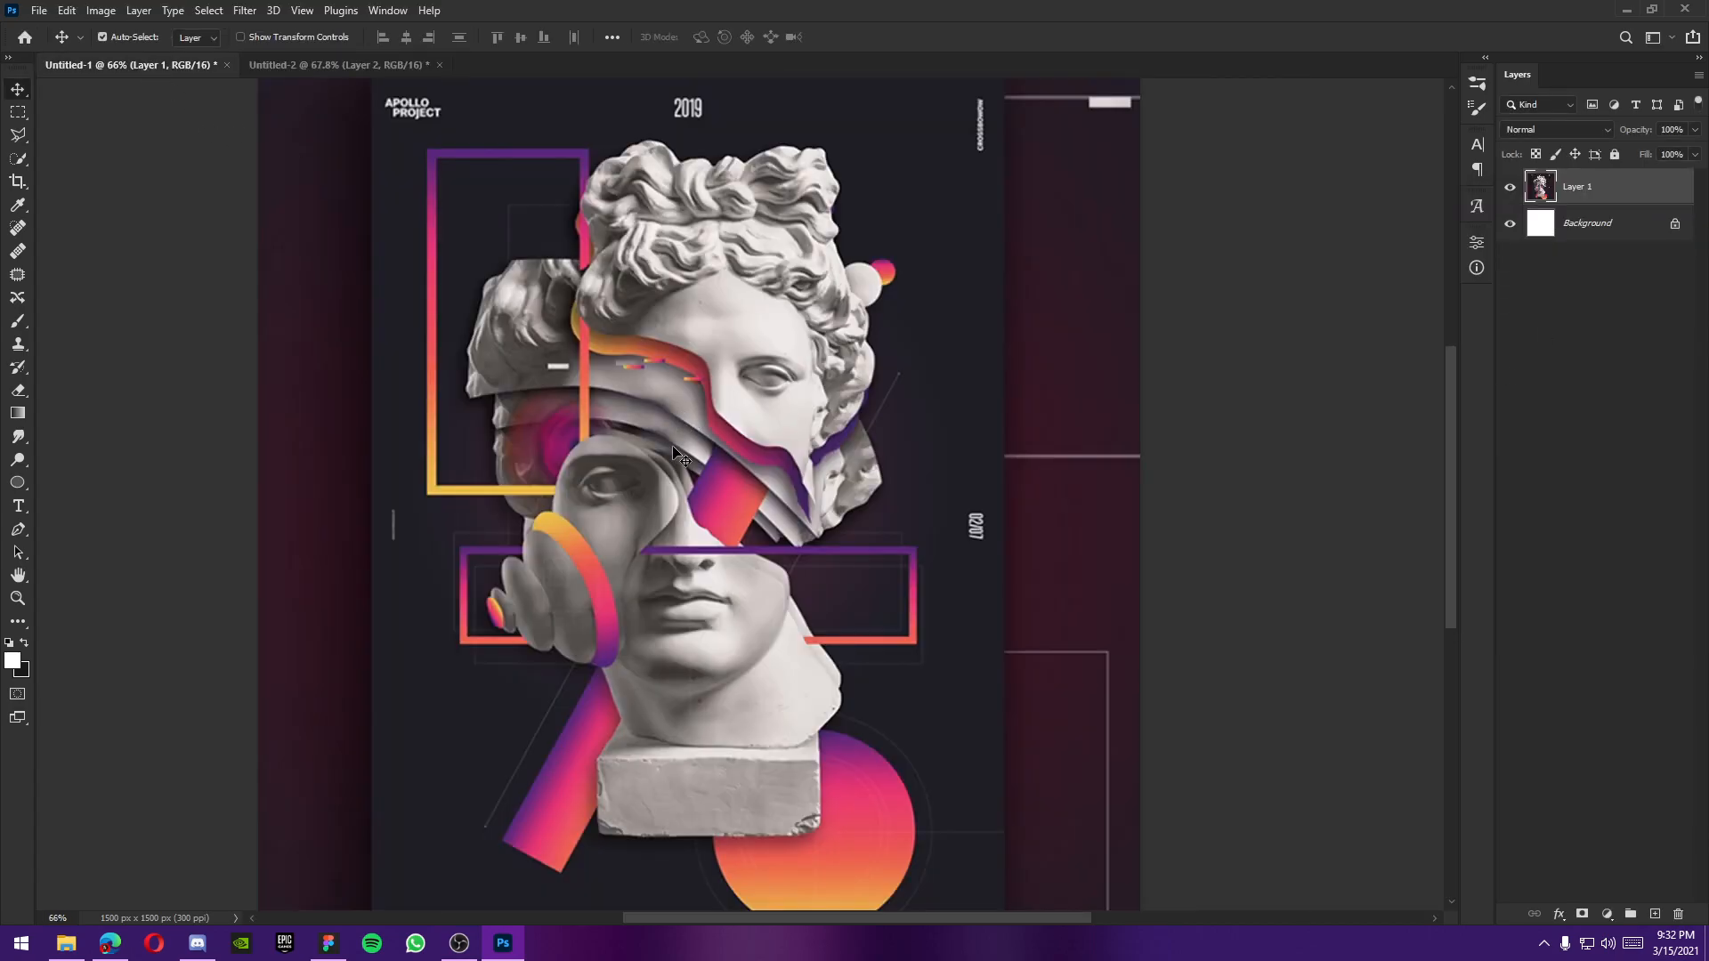
left_click(323, 67)
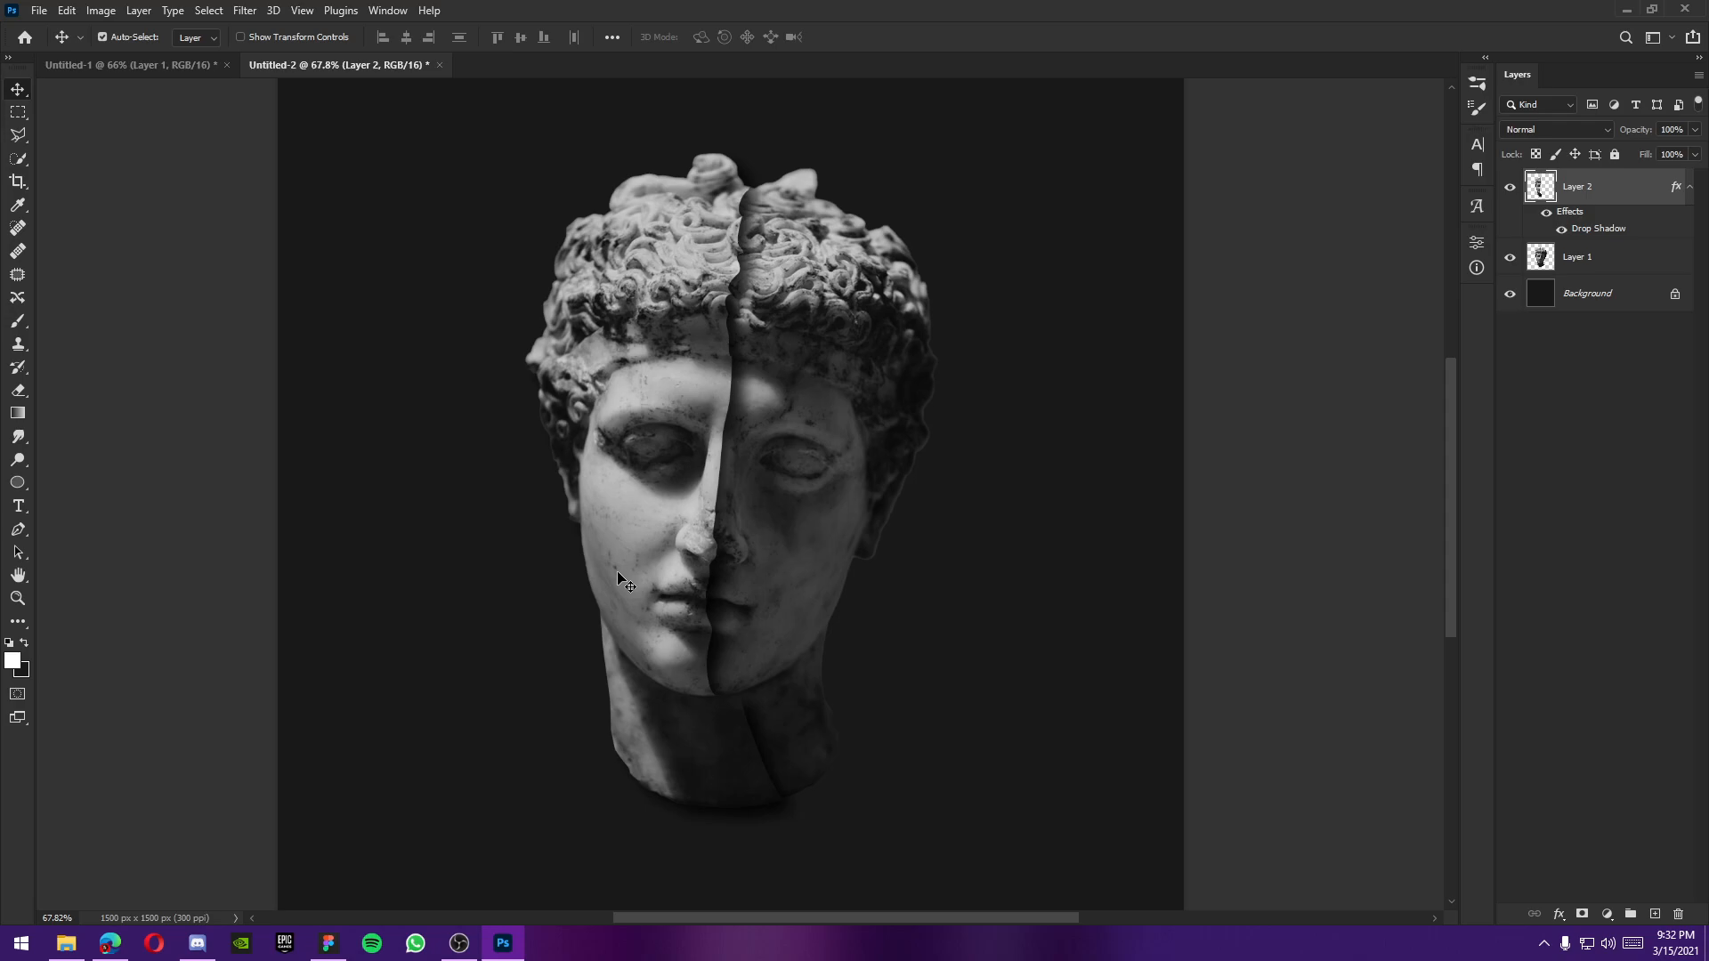
double_click(1598, 230)
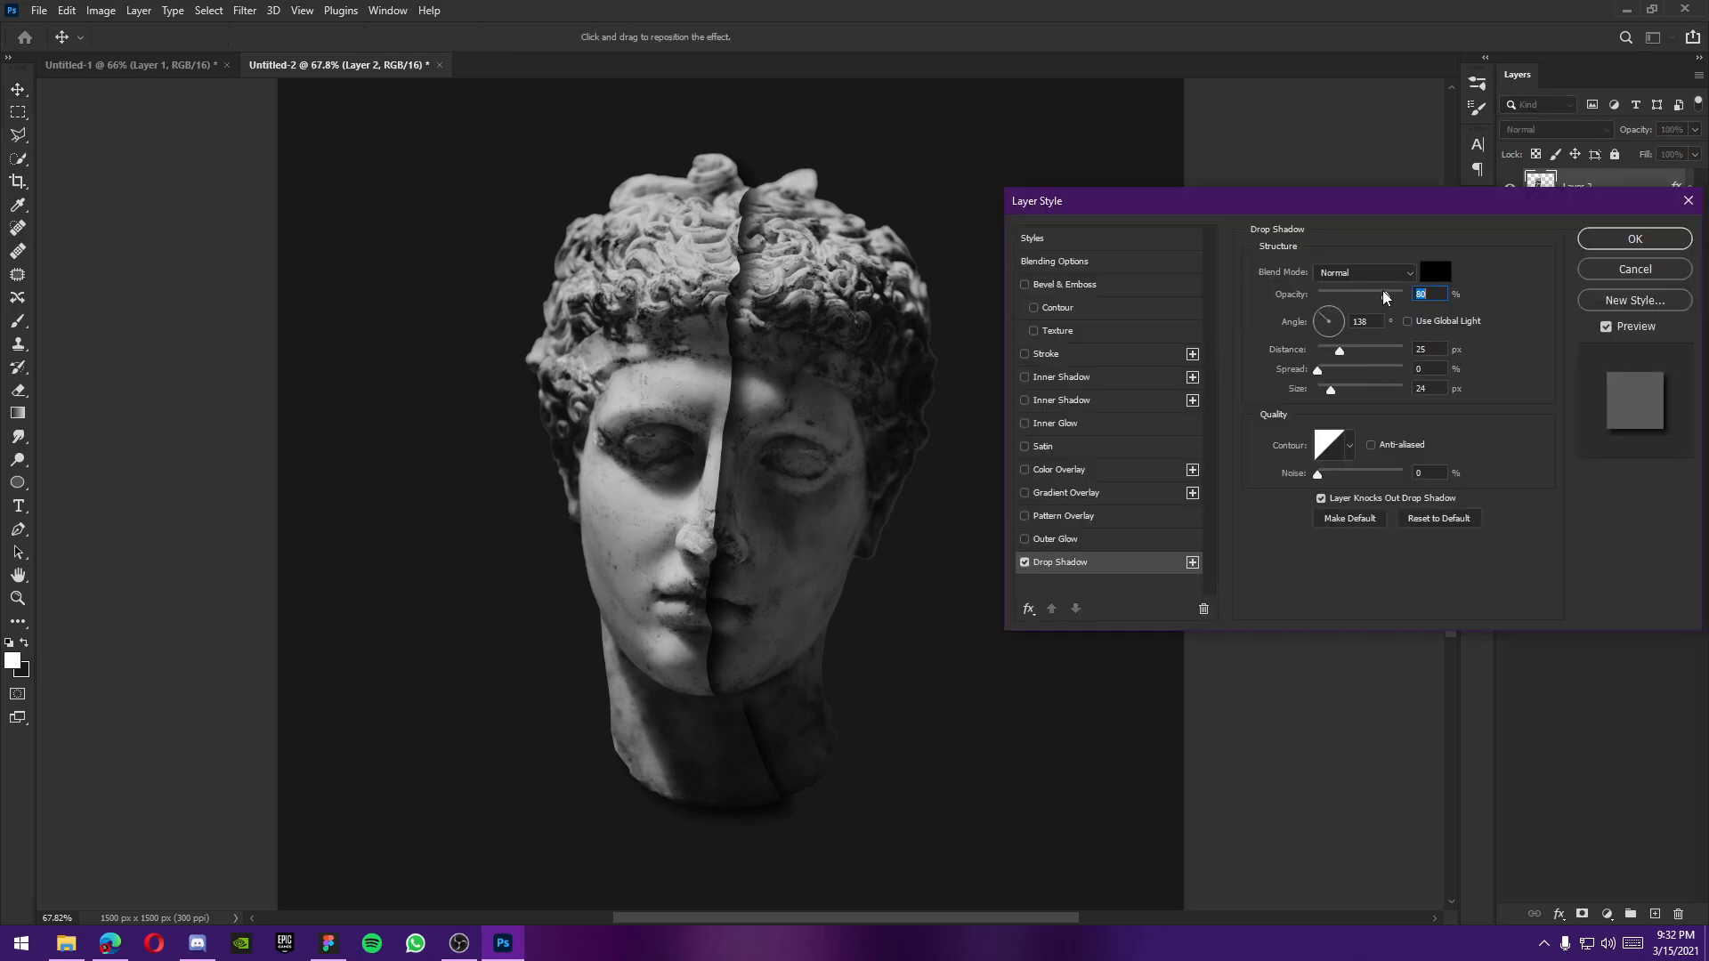
left_click_drag(1369, 296, 1372, 299)
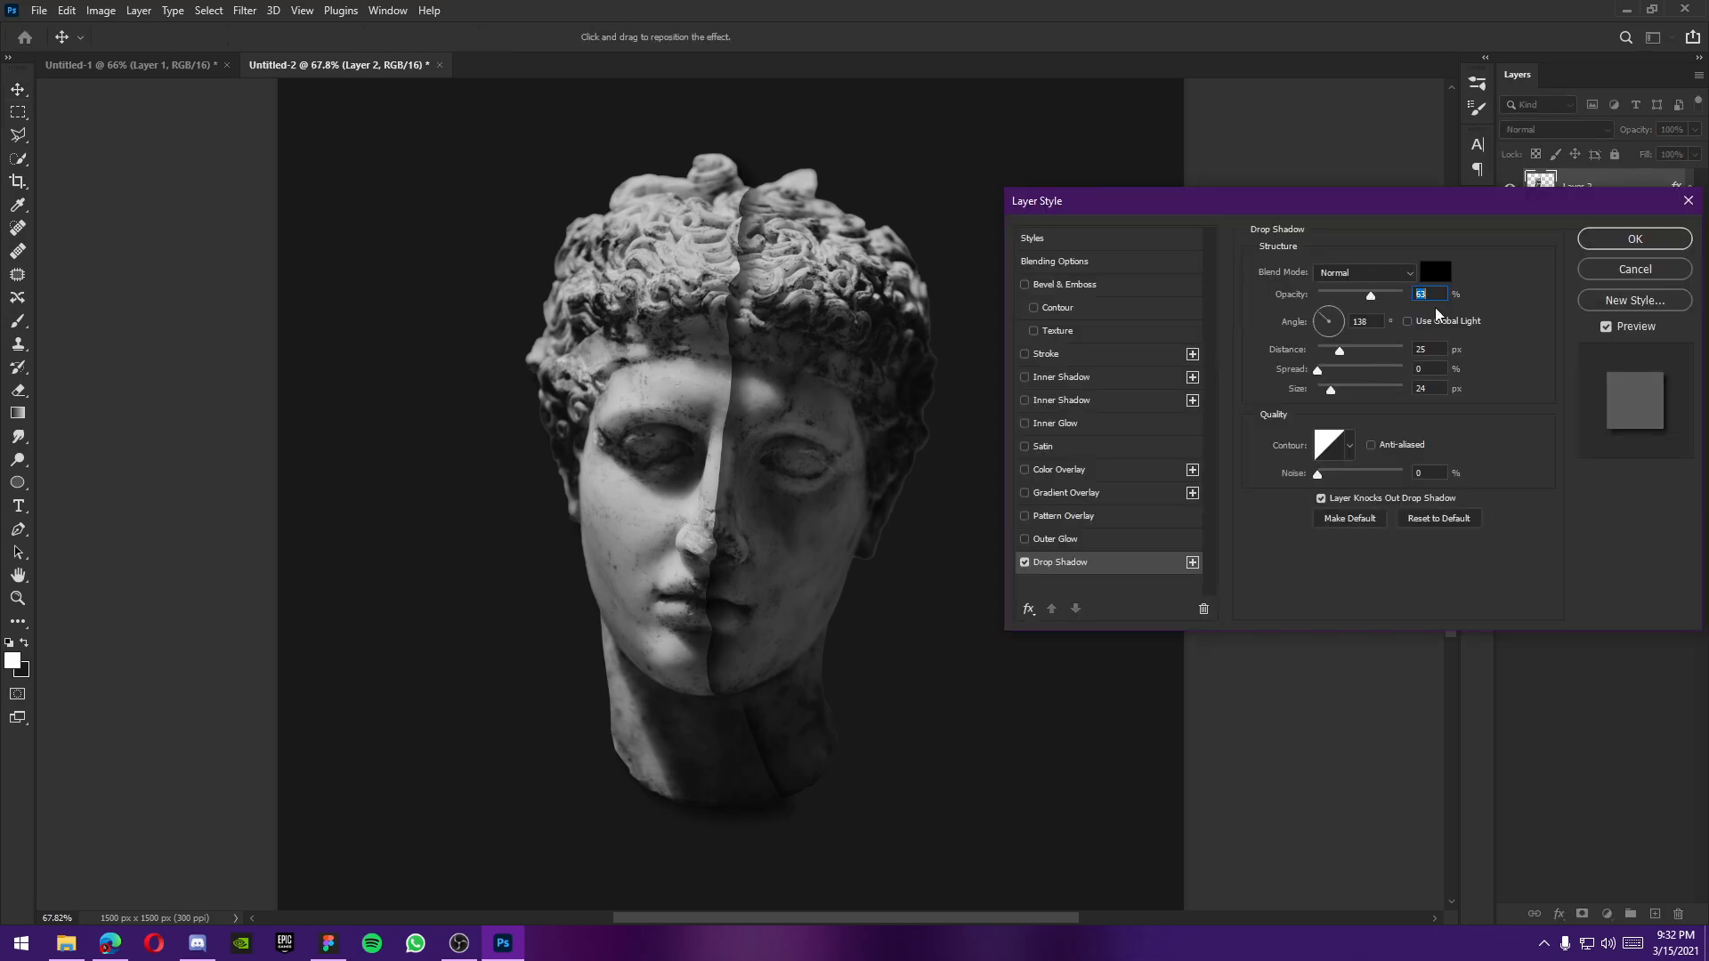
left_click(1623, 267)
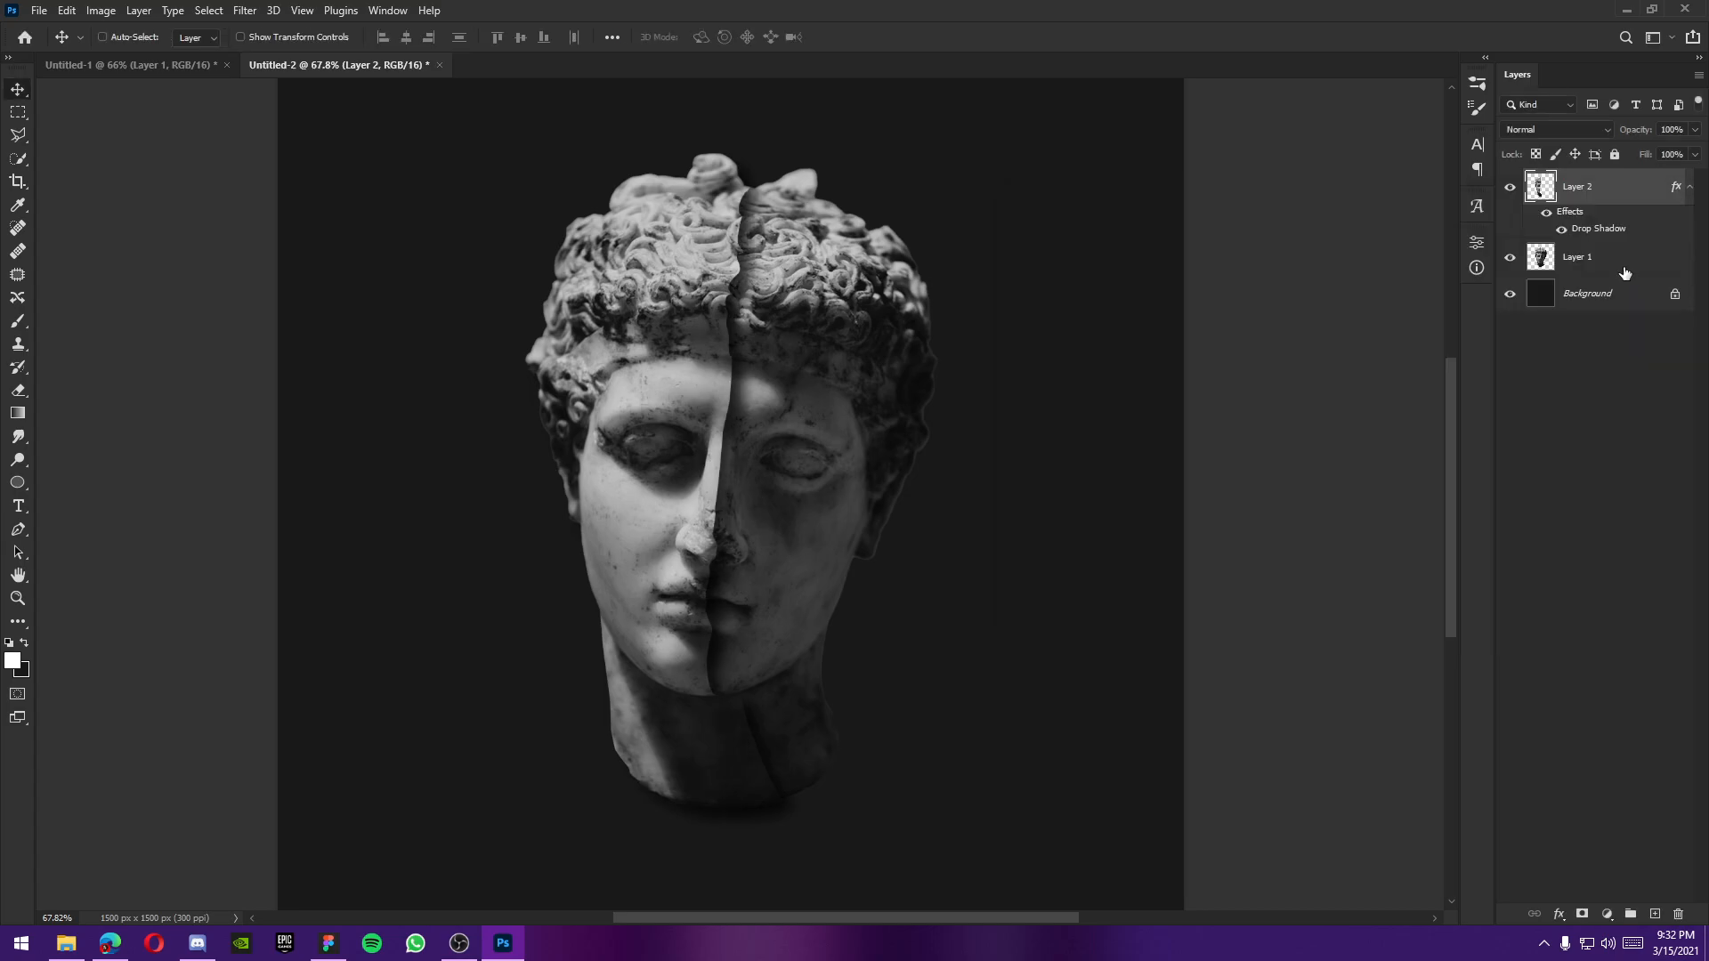
key("ctrl+z")
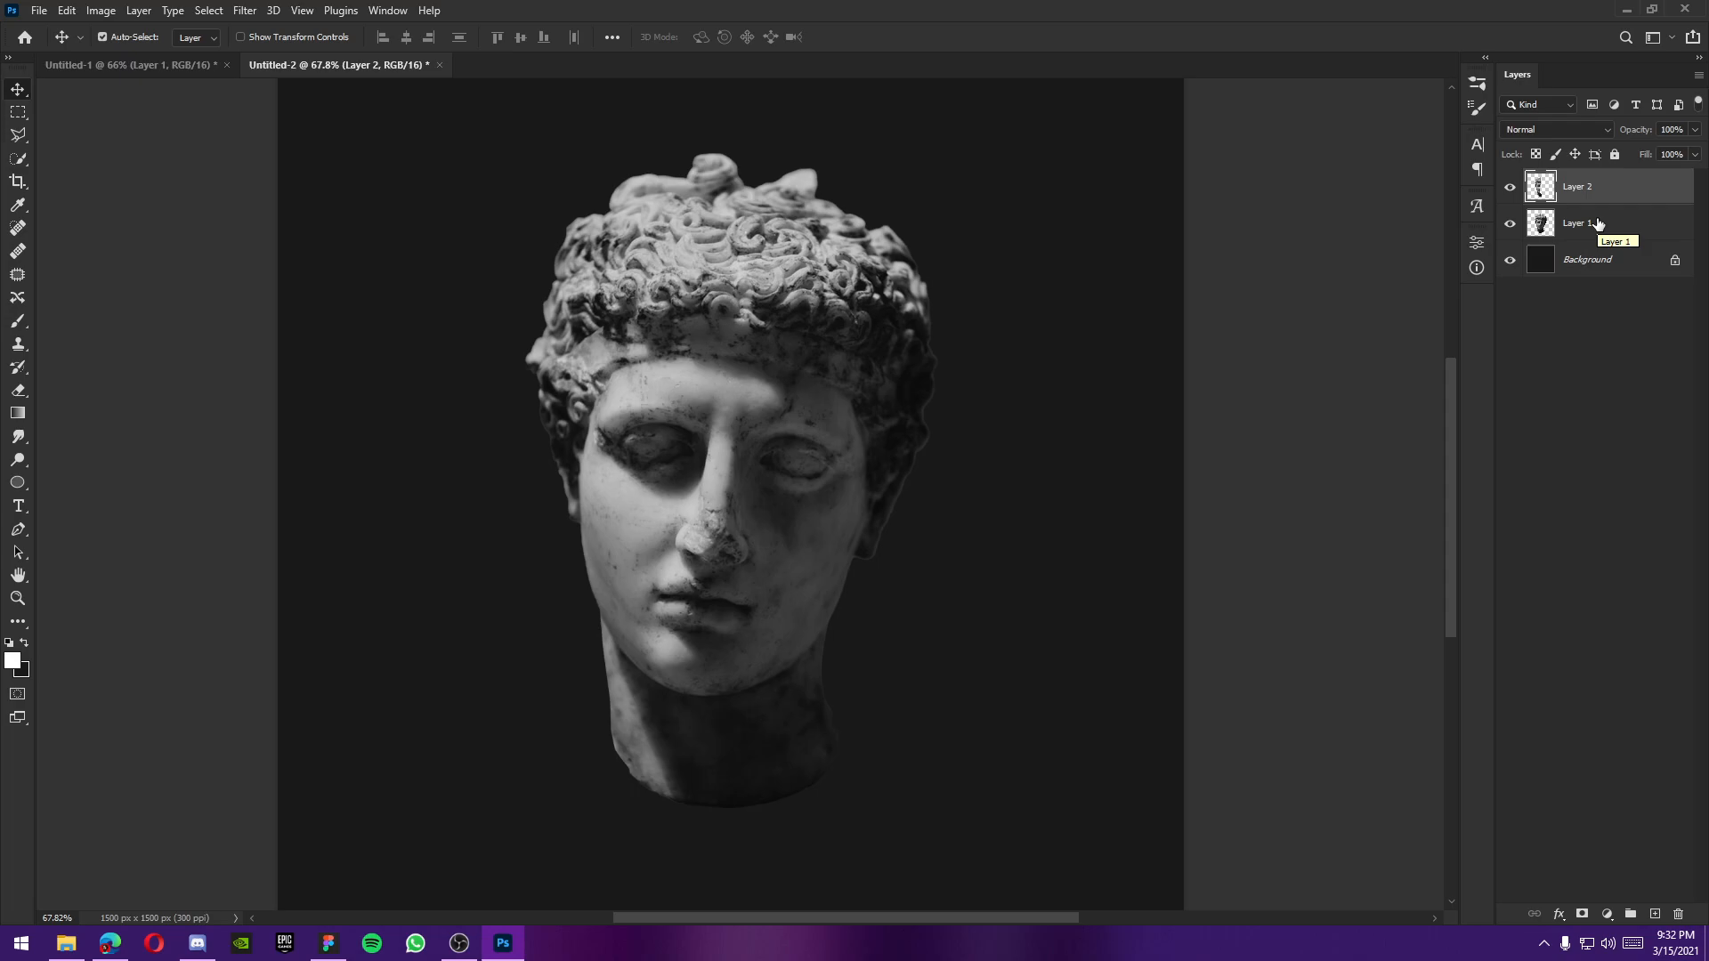
Step: Create a new blank document from the recent 1500 x 1500 px, 300 ppi preset
left_click(39, 11)
left_click(57, 29)
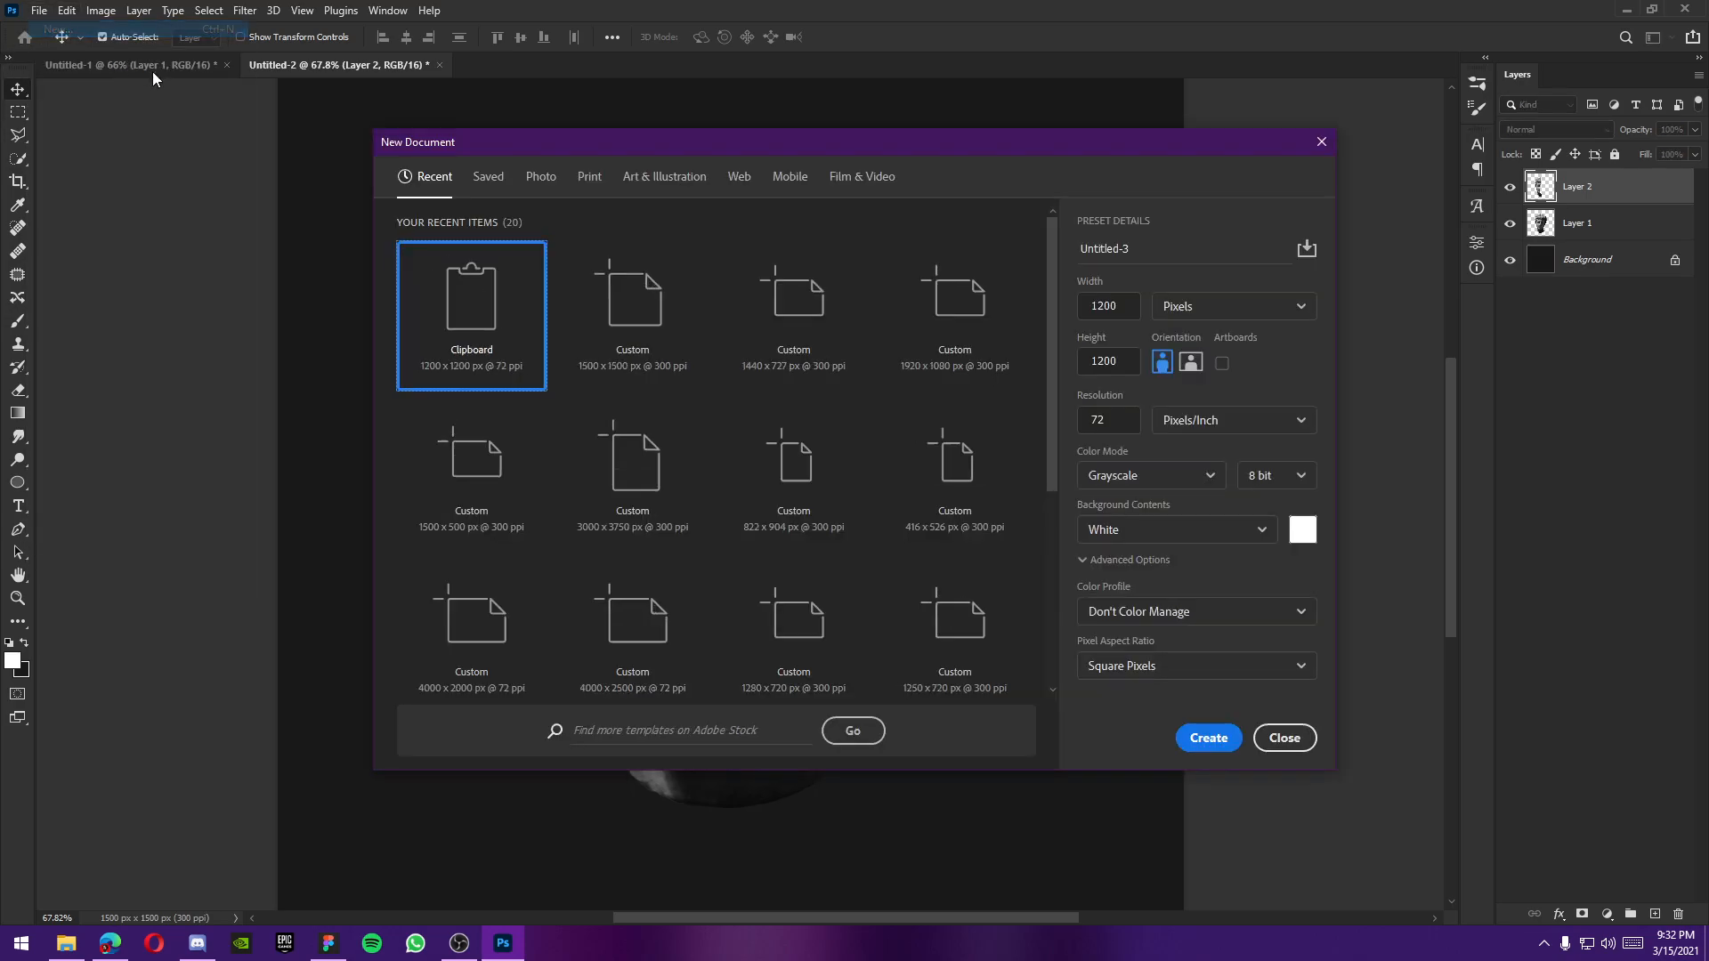
left_click(633, 307)
left_click(1208, 738)
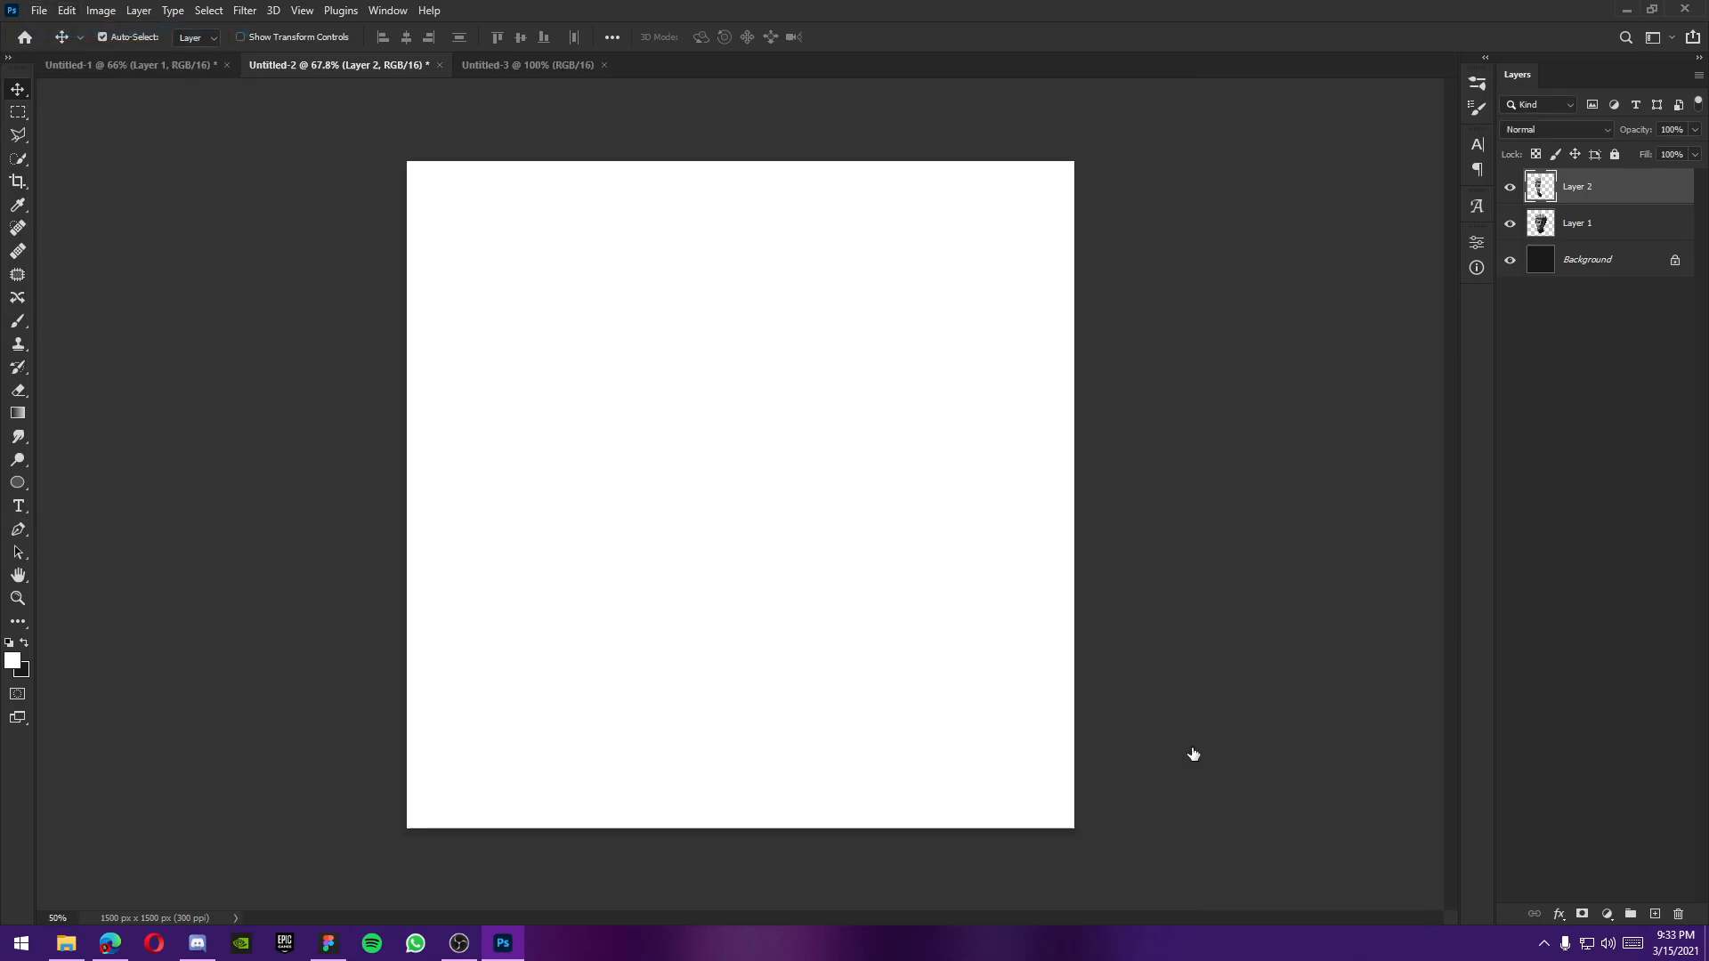
Step: Switch to the browser and look through the artist's Instagram posts for collage and shadow examples
left_click(122, 953)
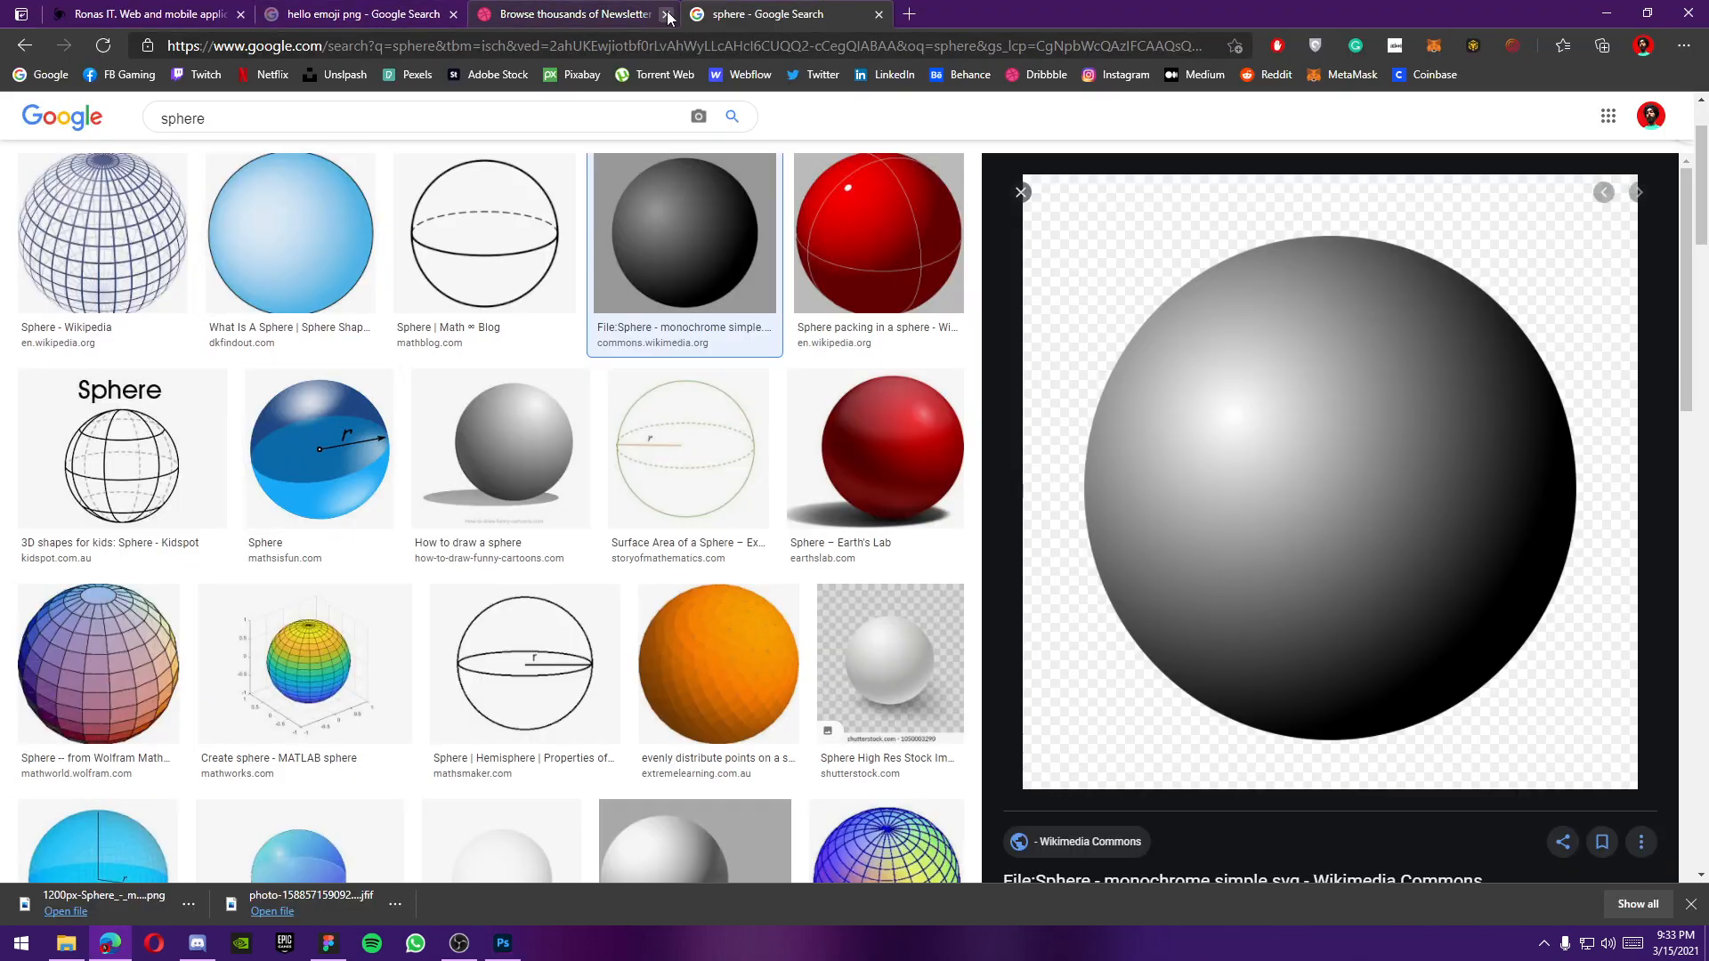
left_click(899, 14)
left_click(1124, 75)
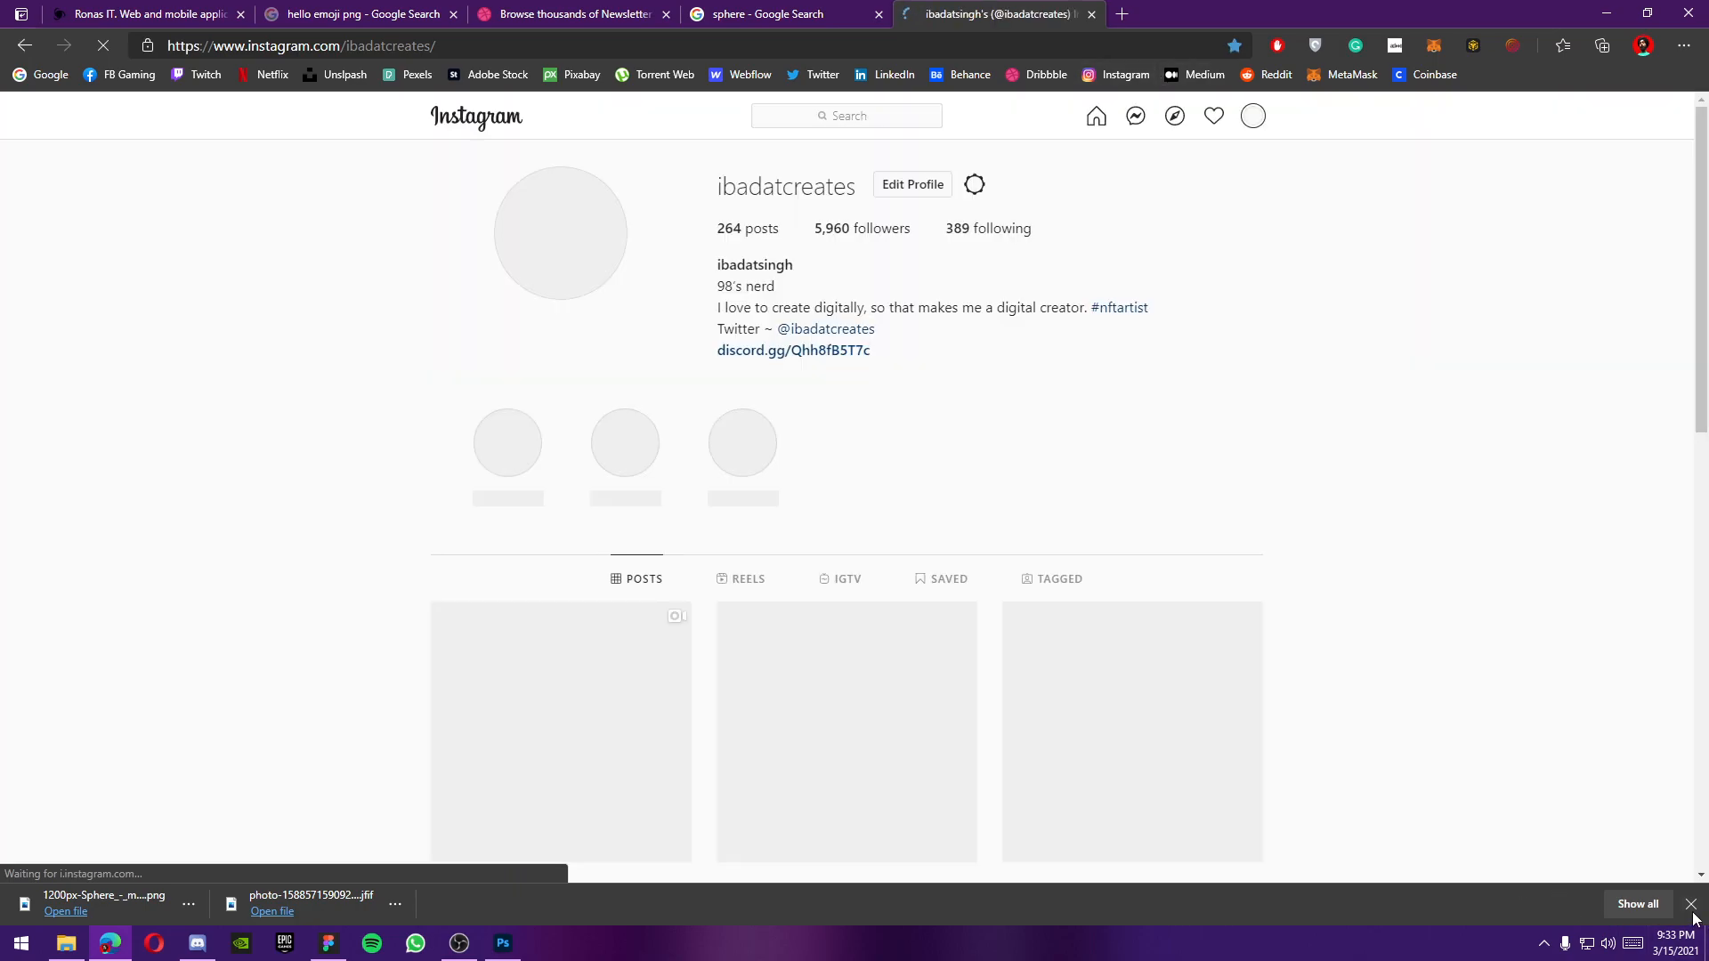
scroll(1194, 734, "down", 8)
scroll(1194, 734, "down", 6)
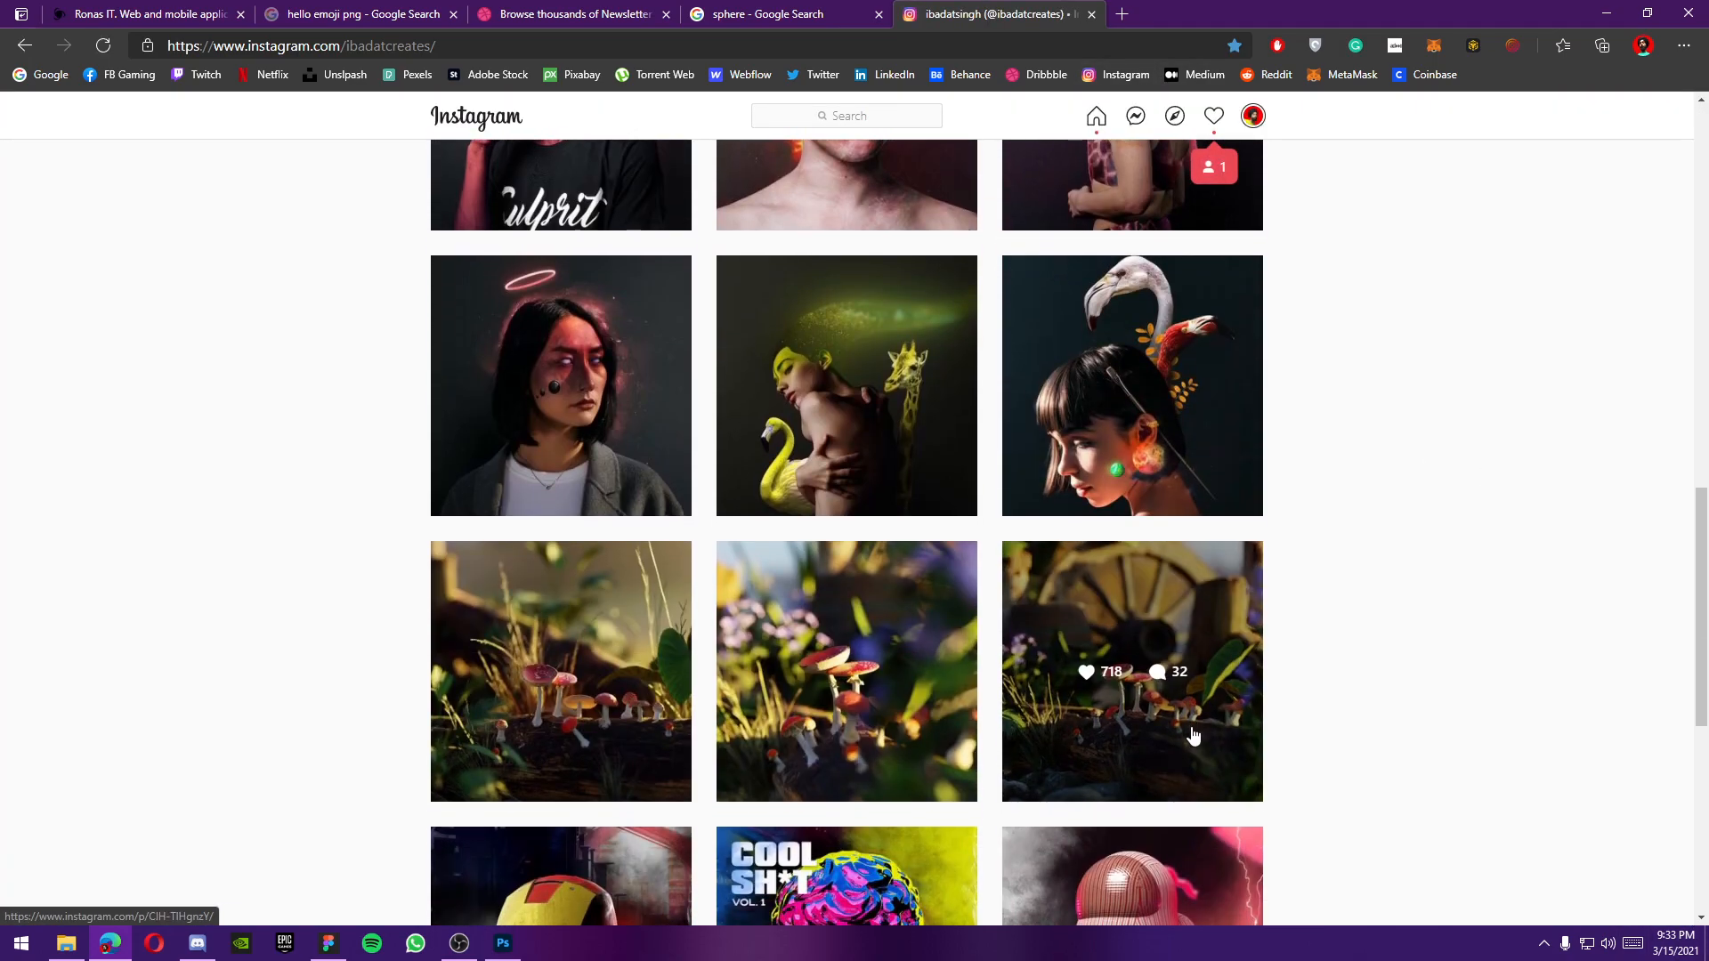
scroll(1006, 445, "up", 5)
left_click(886, 518)
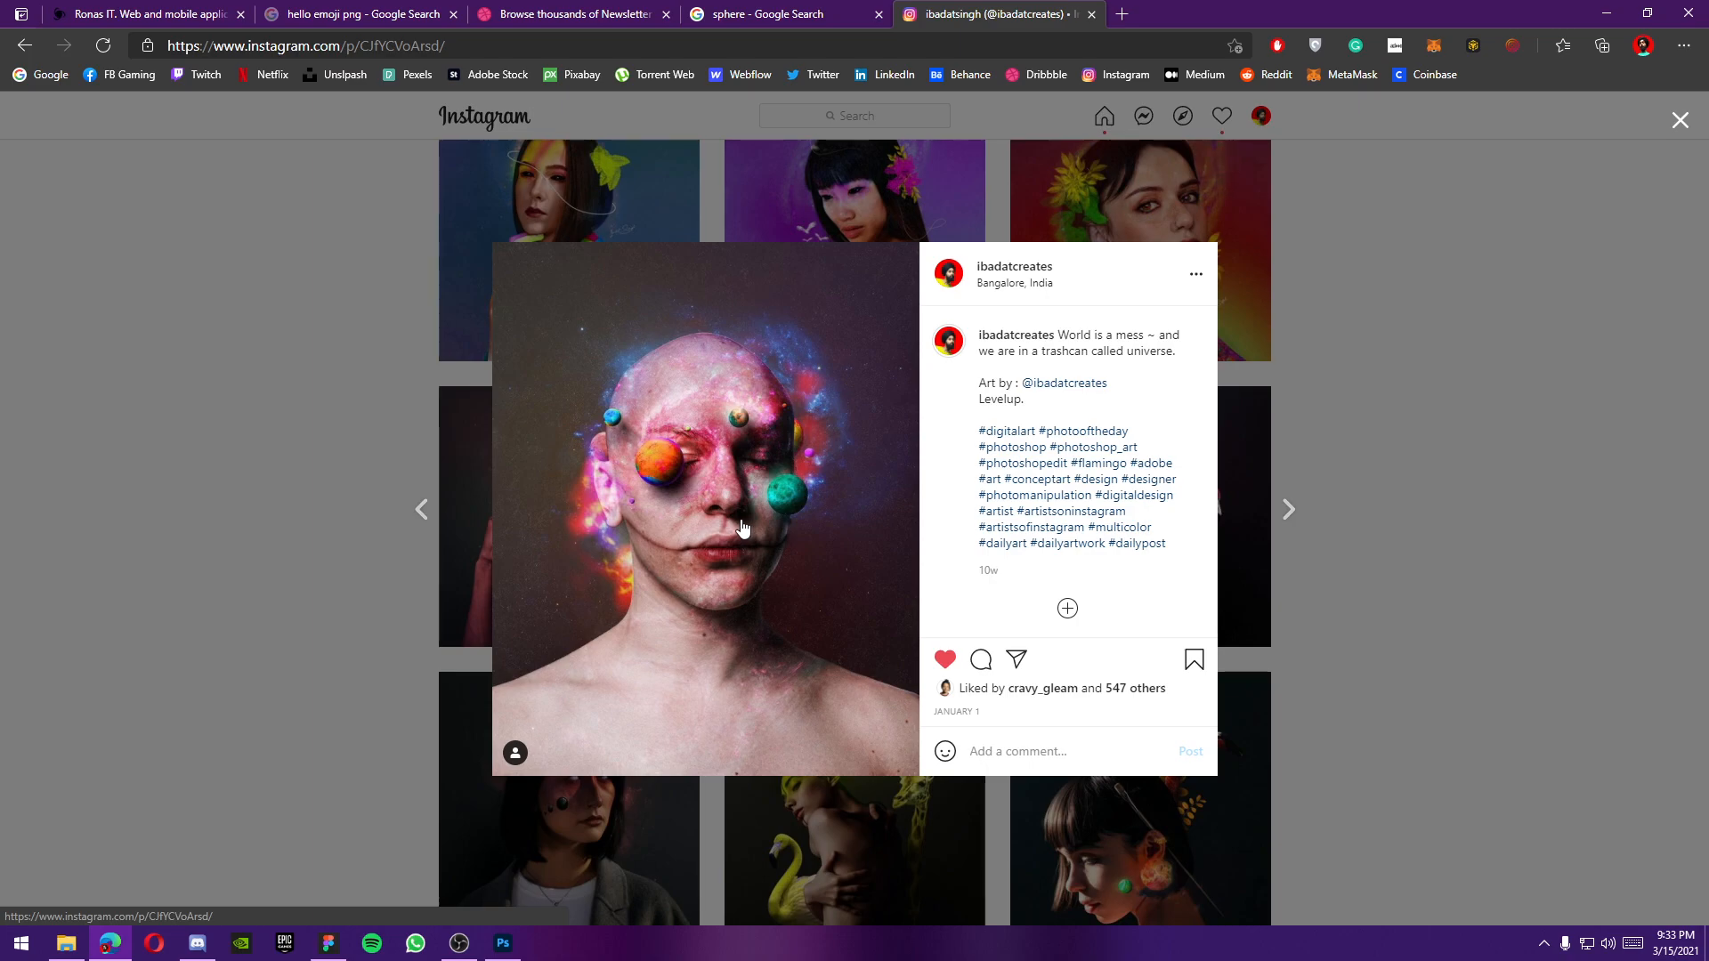
left_click(1682, 120)
scroll(1392, 420, "down", 5)
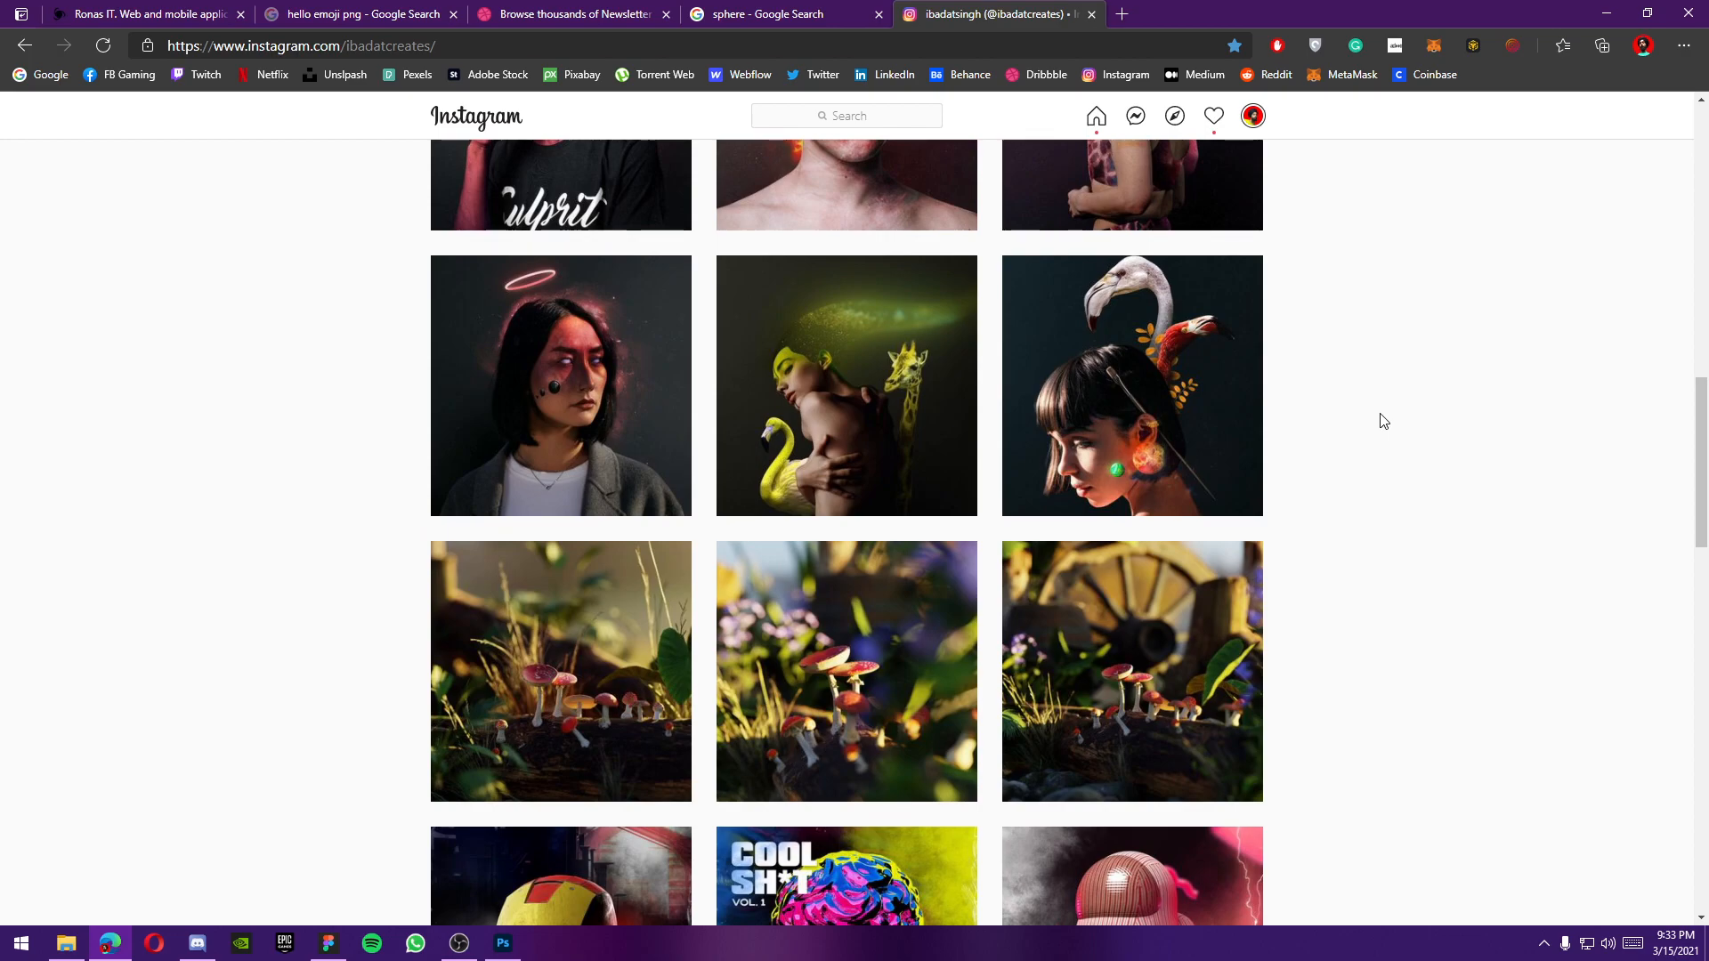
scroll(1384, 420, "down", 15)
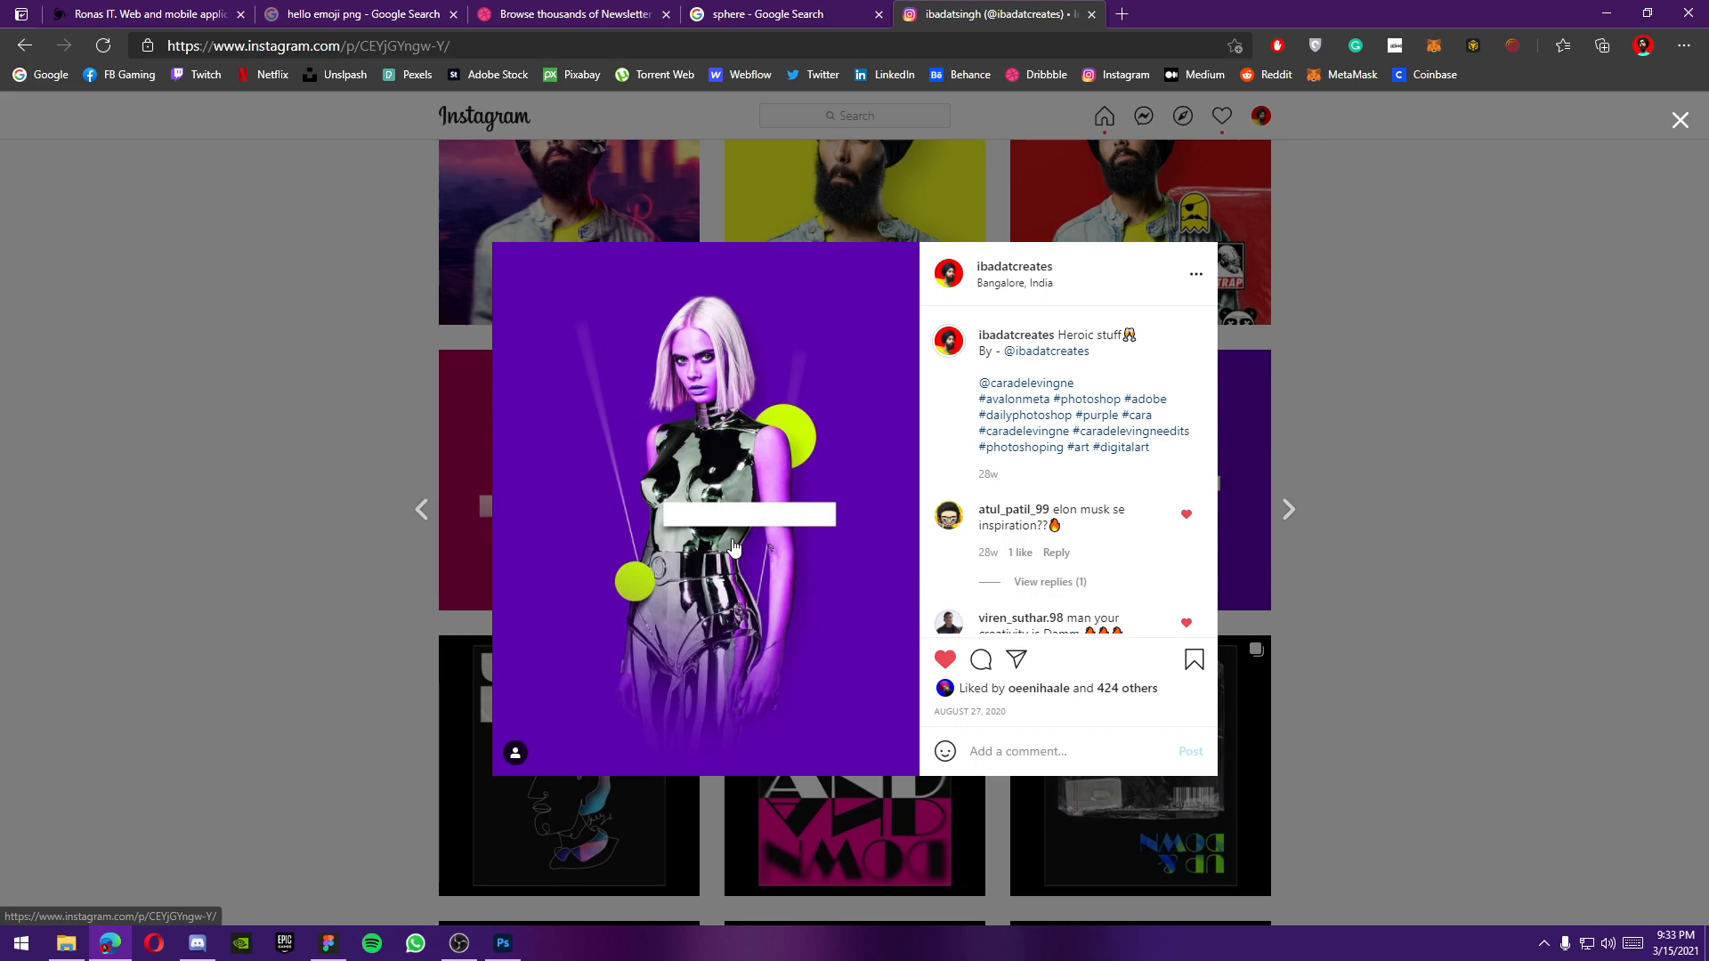
Step: Place the downloaded monochrome sphere image from the Downloads folder into the blank Photoshop document
left_click(503, 943)
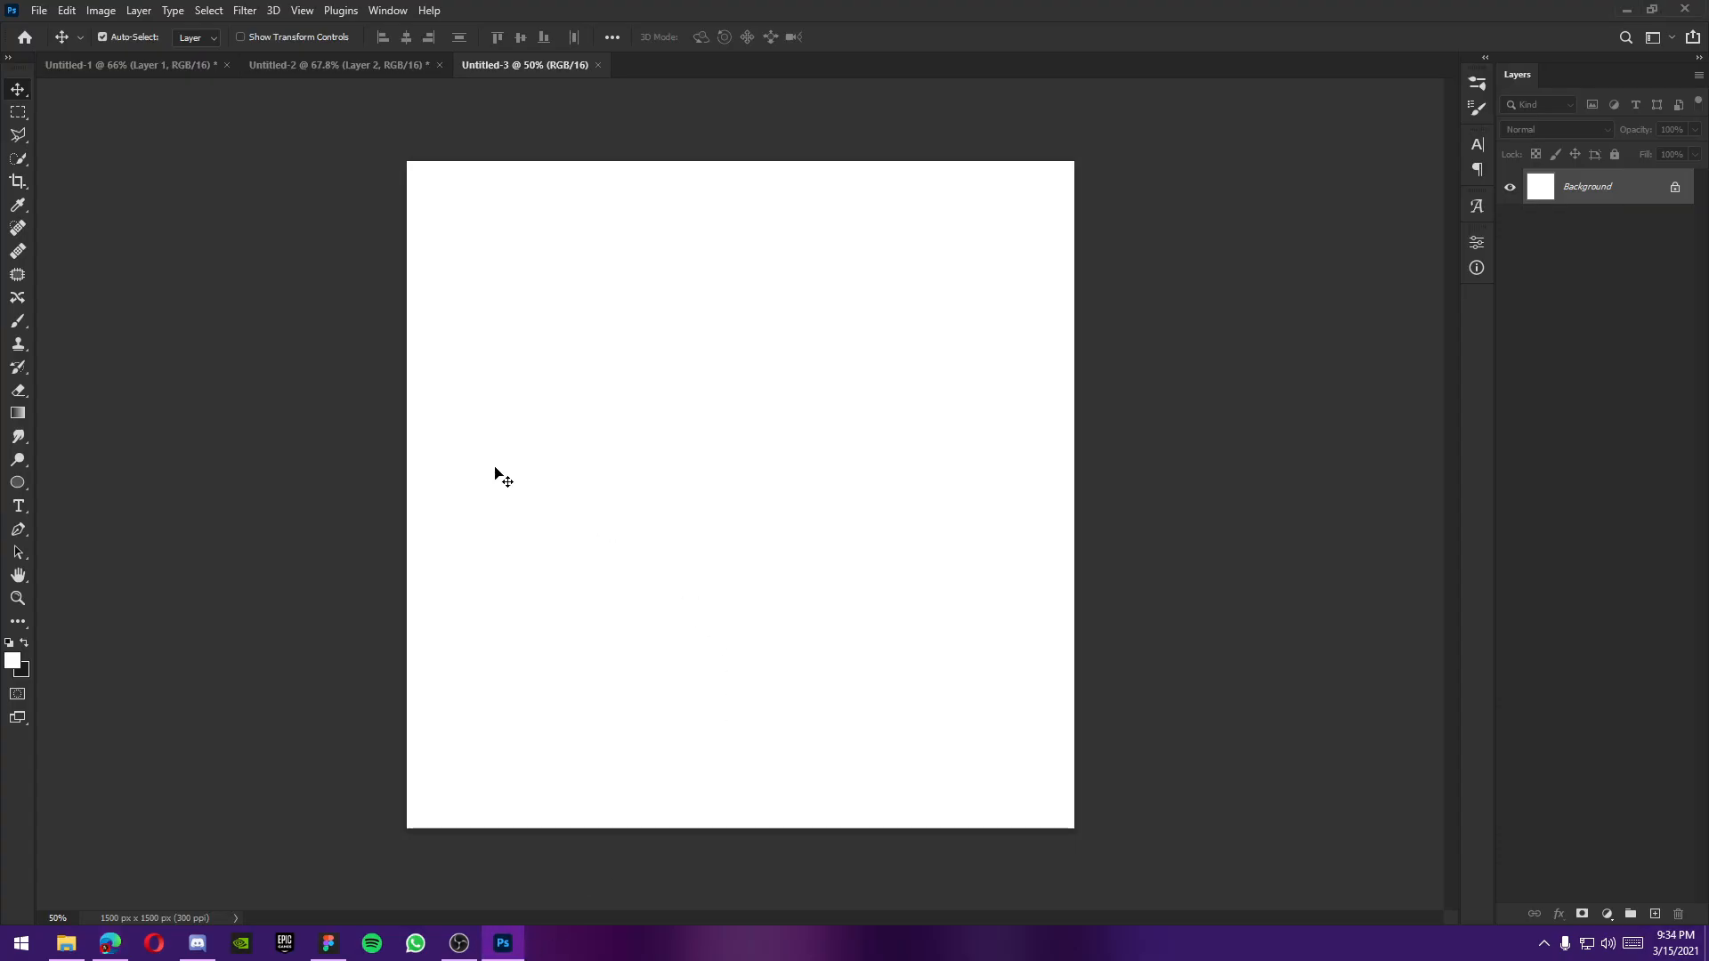
left_click(67, 942)
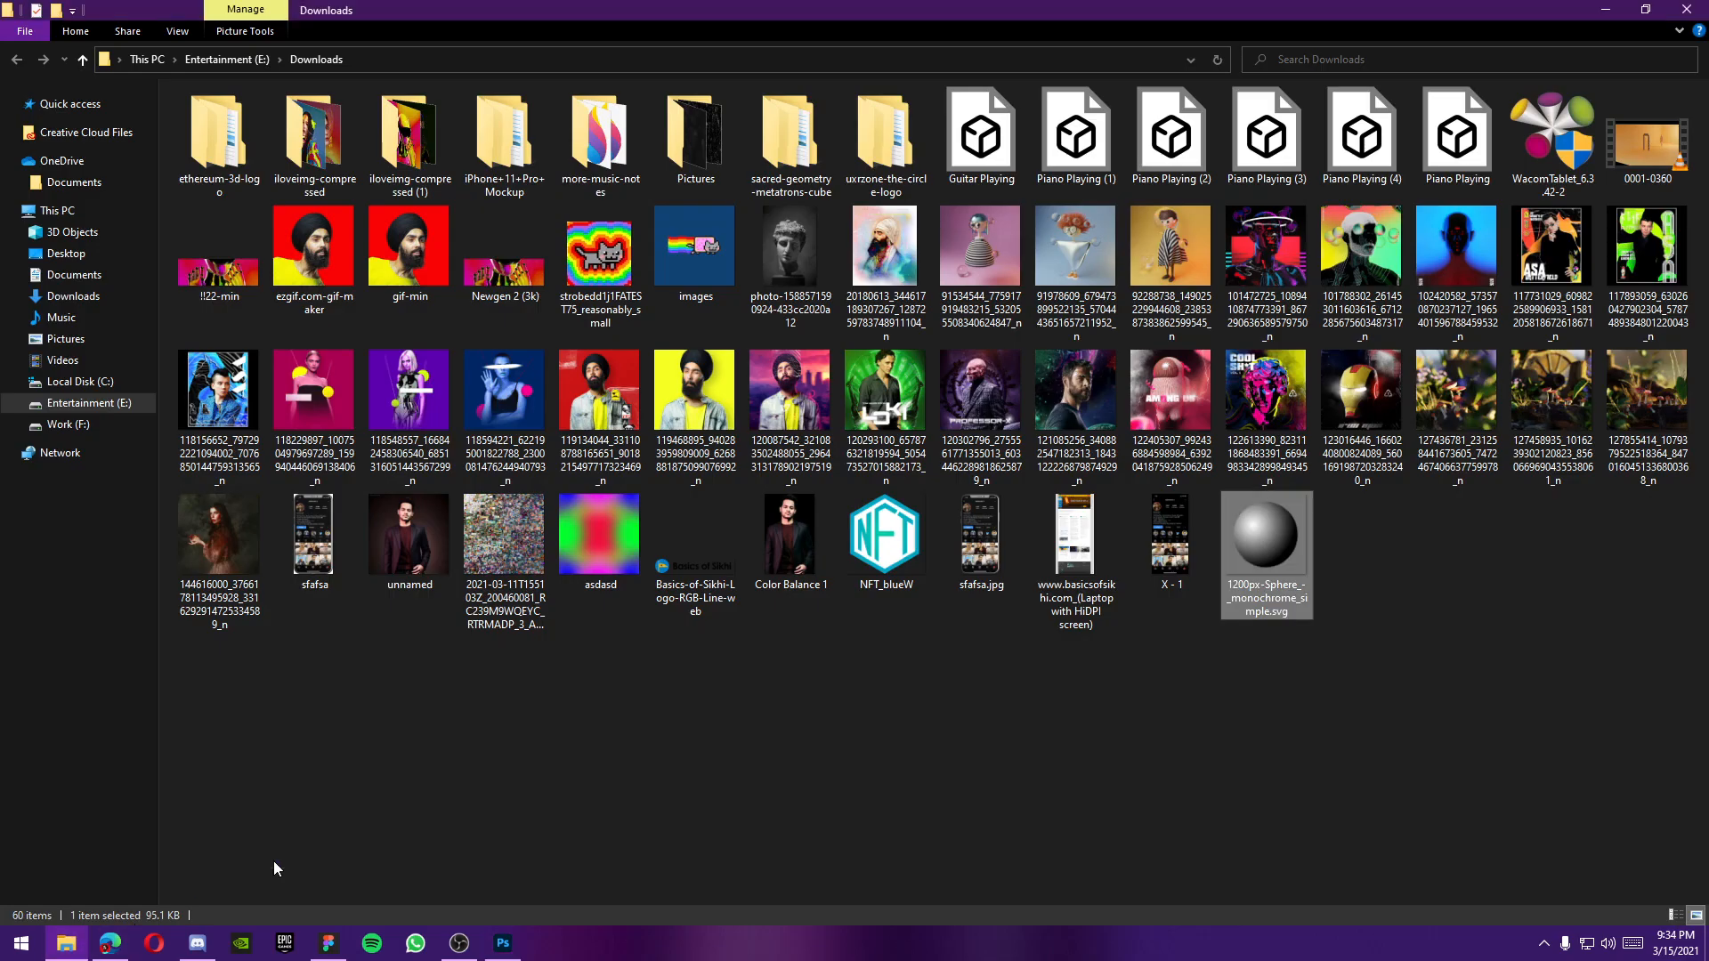
left_click_drag(1258, 559, 715, 468)
key("Return")
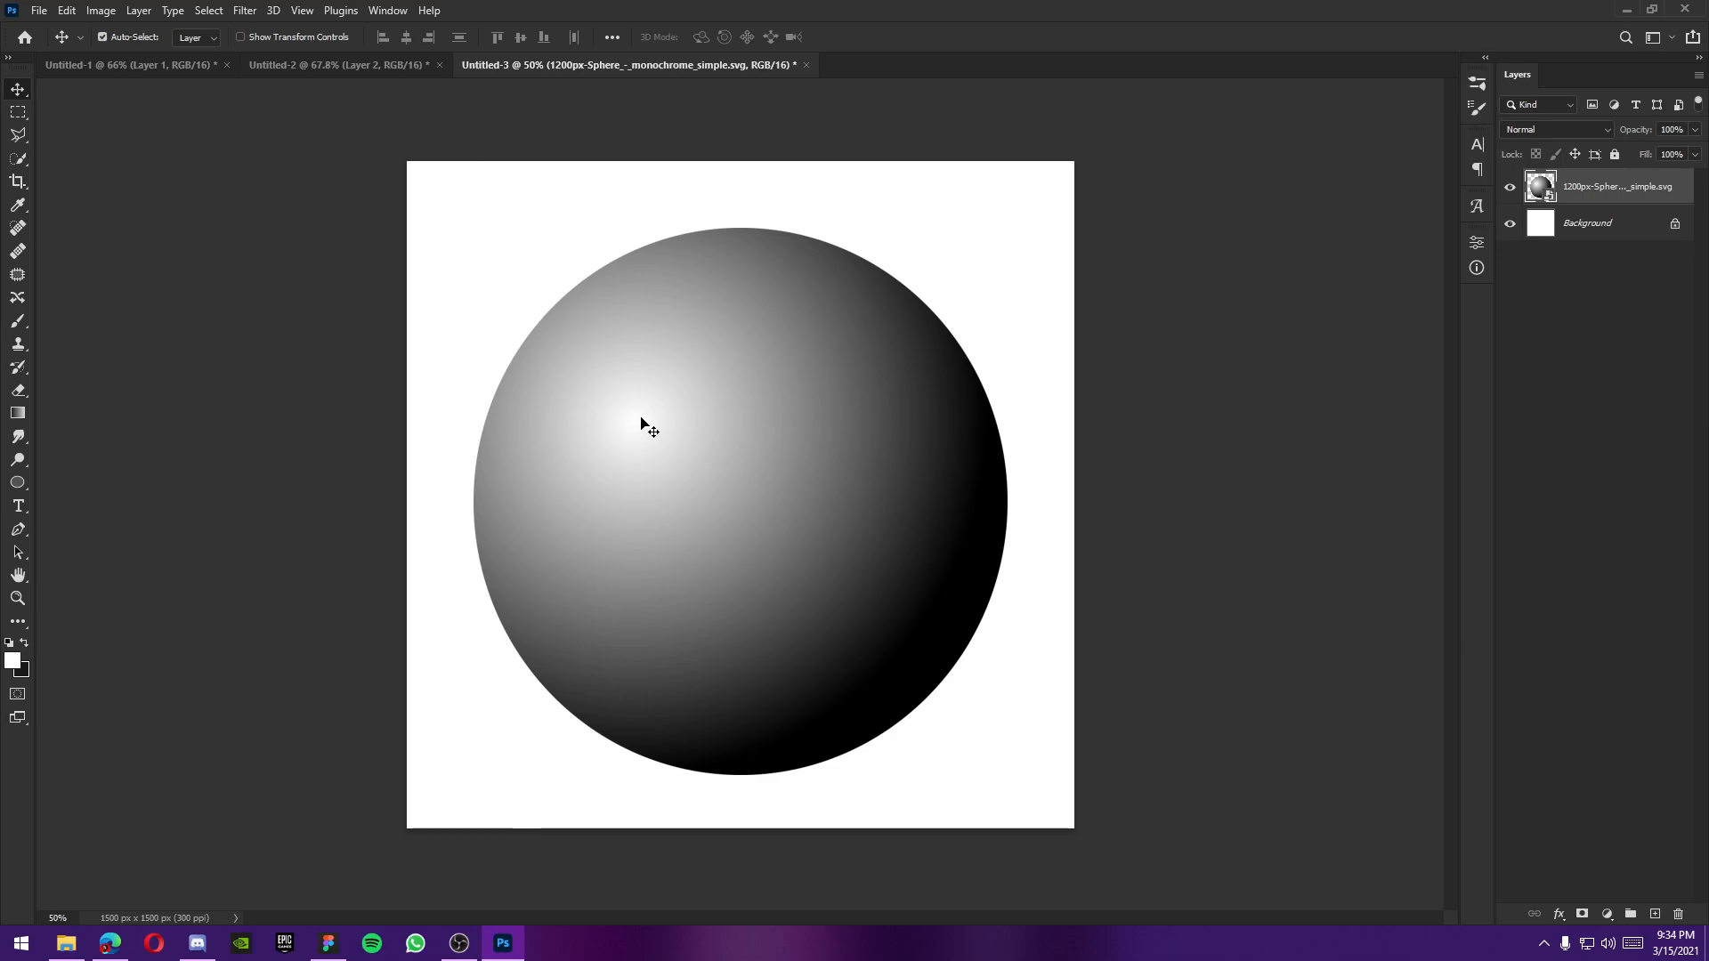
Step: Draw a 348 x 982 px rectangle over the sphere's left side with a white fill and no stroke
left_click(18, 481)
right_click(34, 484)
left_click(78, 478)
left_click_drag(503, 244, 658, 680)
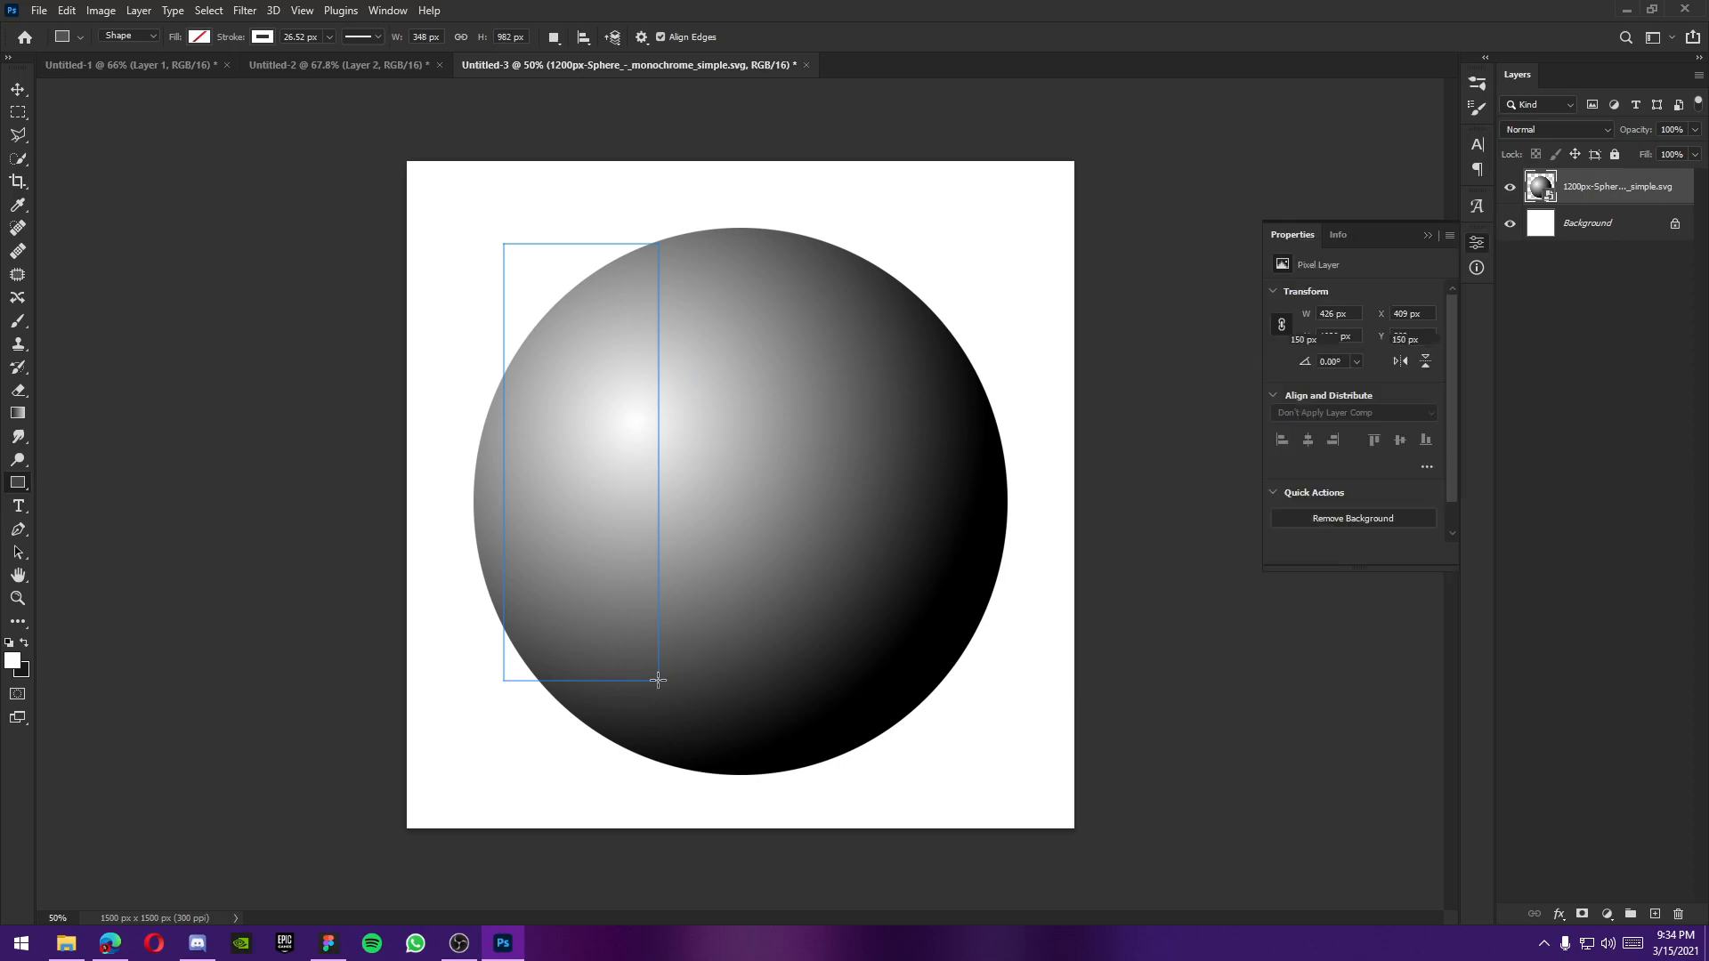
left_click(1329, 422)
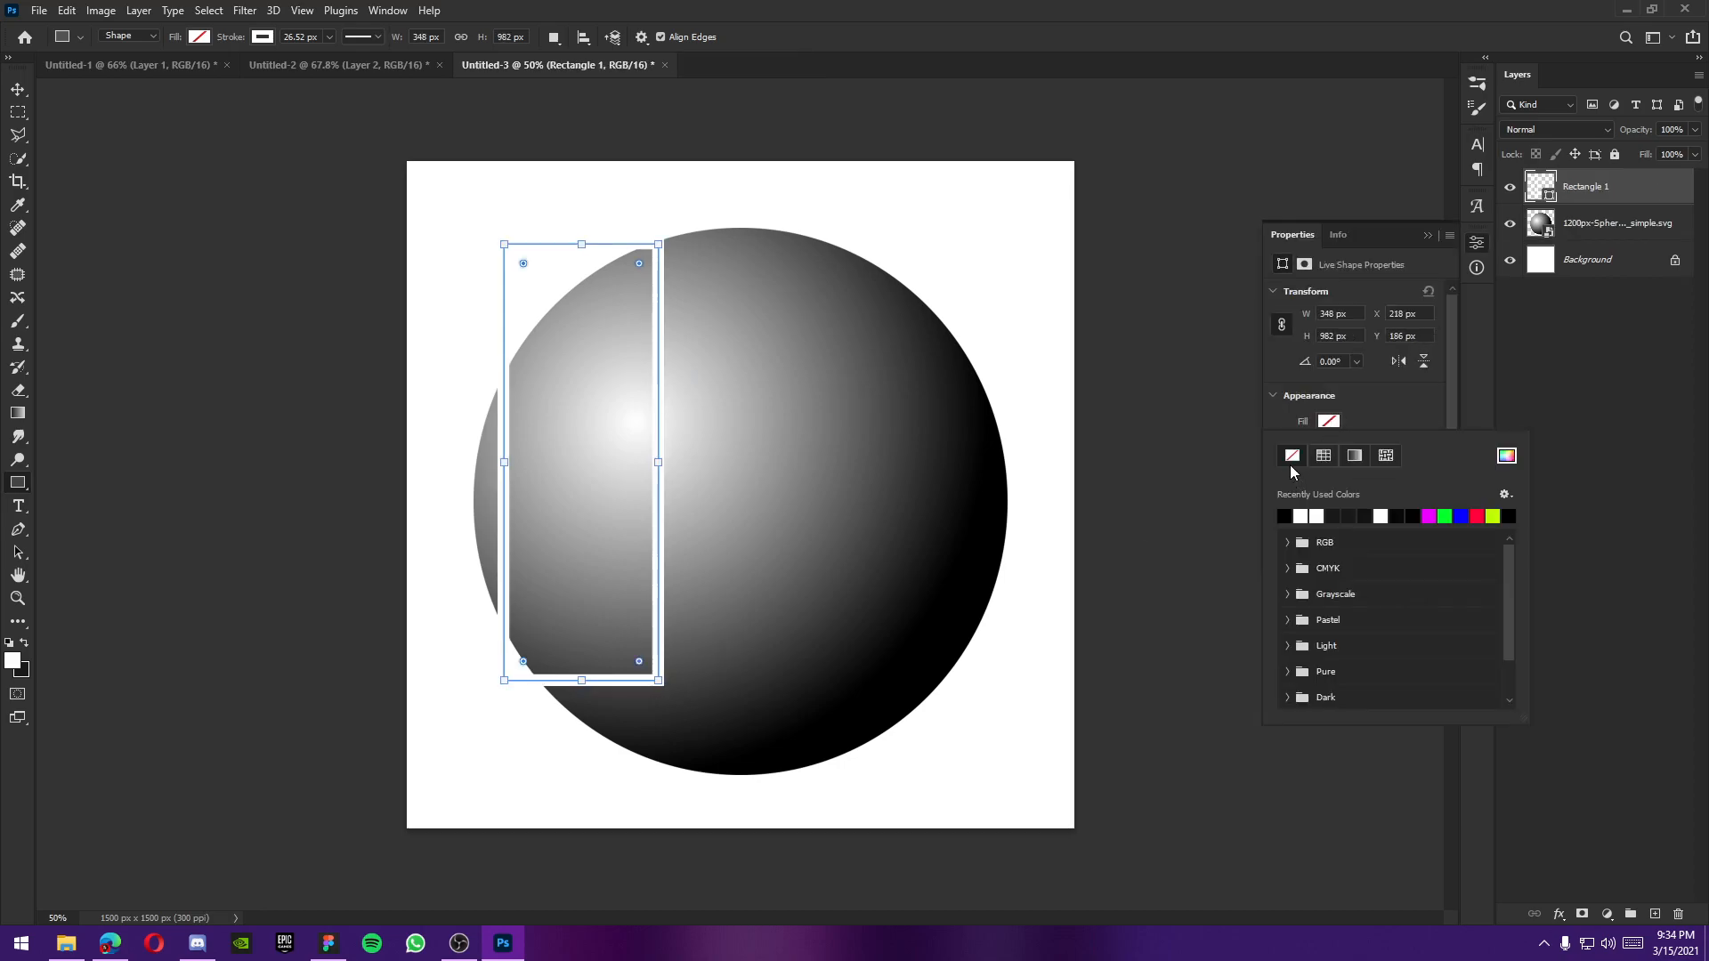
left_click(1316, 516)
left_click(1329, 446)
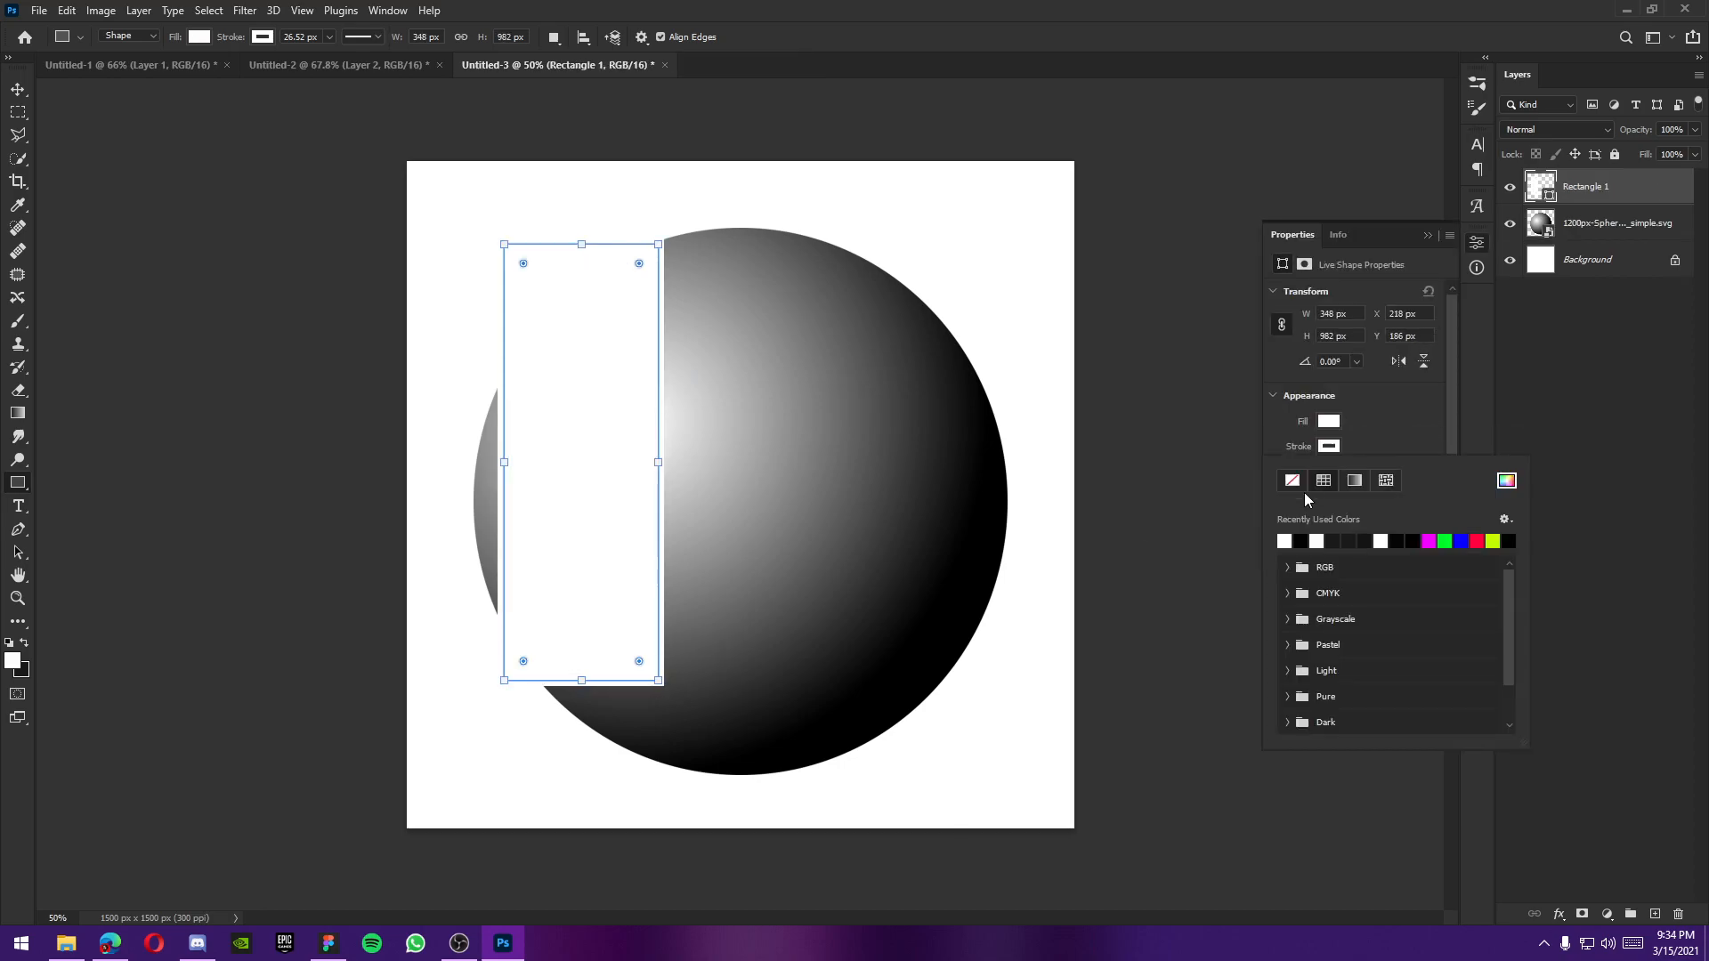
left_click(1292, 480)
Step: Move the white rectangle slightly up and to the right over the sphere
key("v")
left_click(1280, 237)
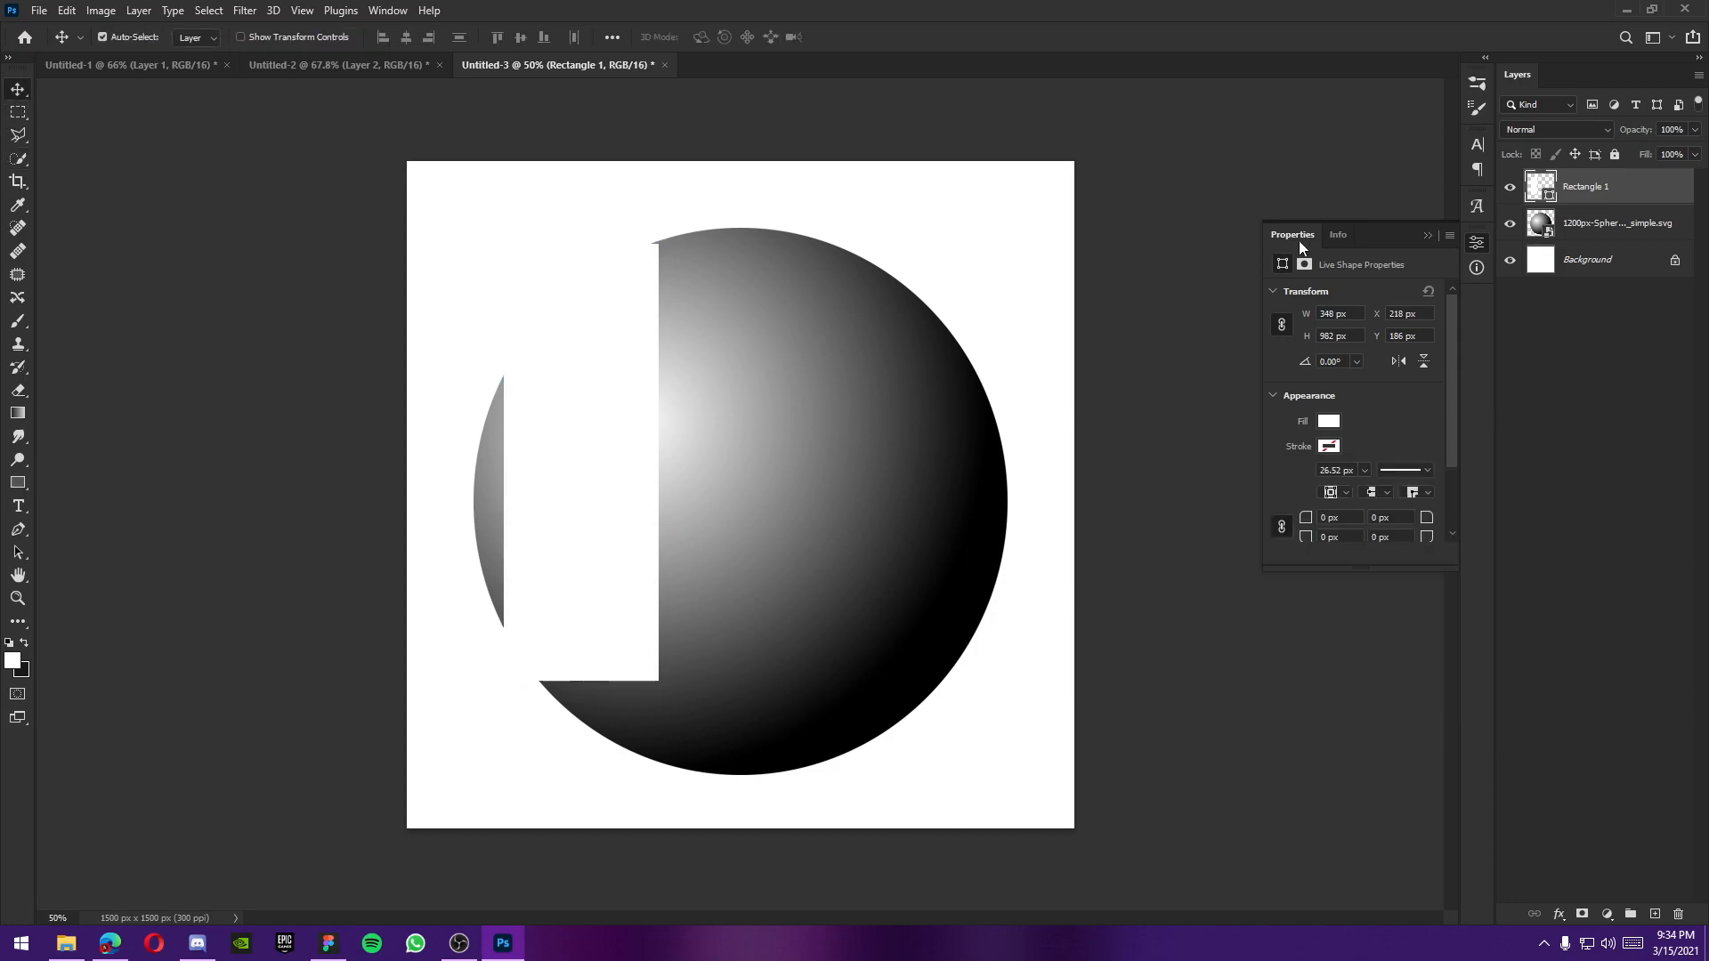
left_click(1427, 236)
left_click_drag(607, 439, 627, 383)
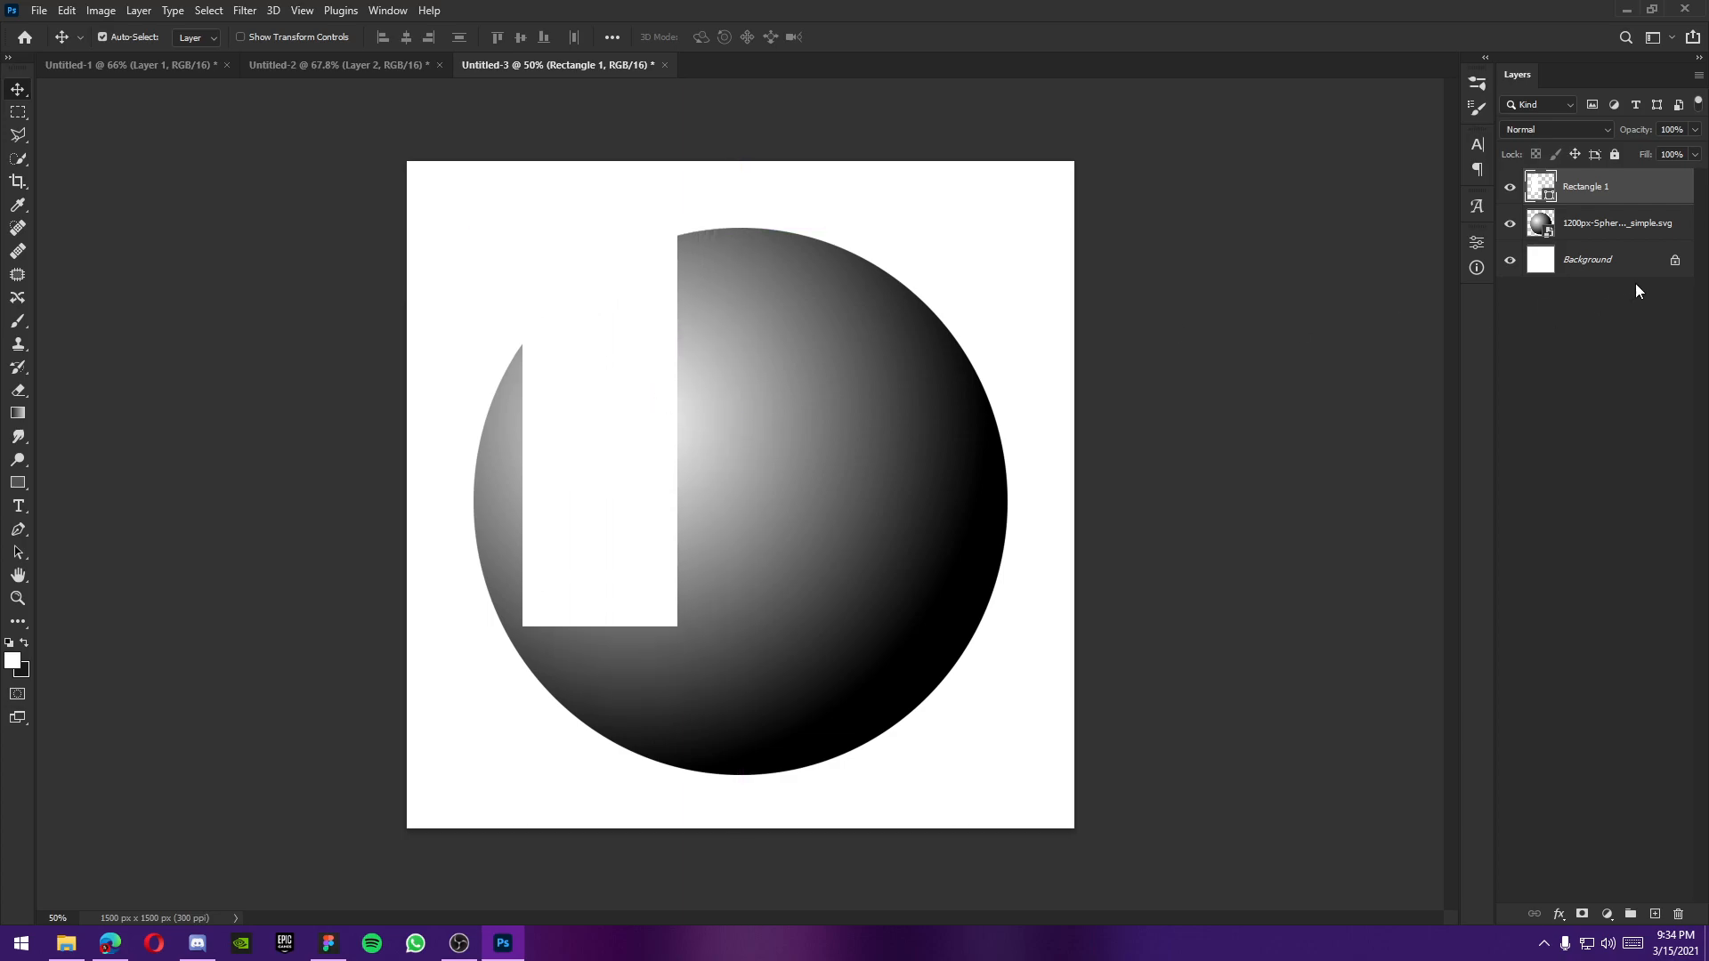
Step: Try a black drop shadow with its size raised to about 81 px on the white rectangle
double_click(1642, 197)
left_click(1135, 571)
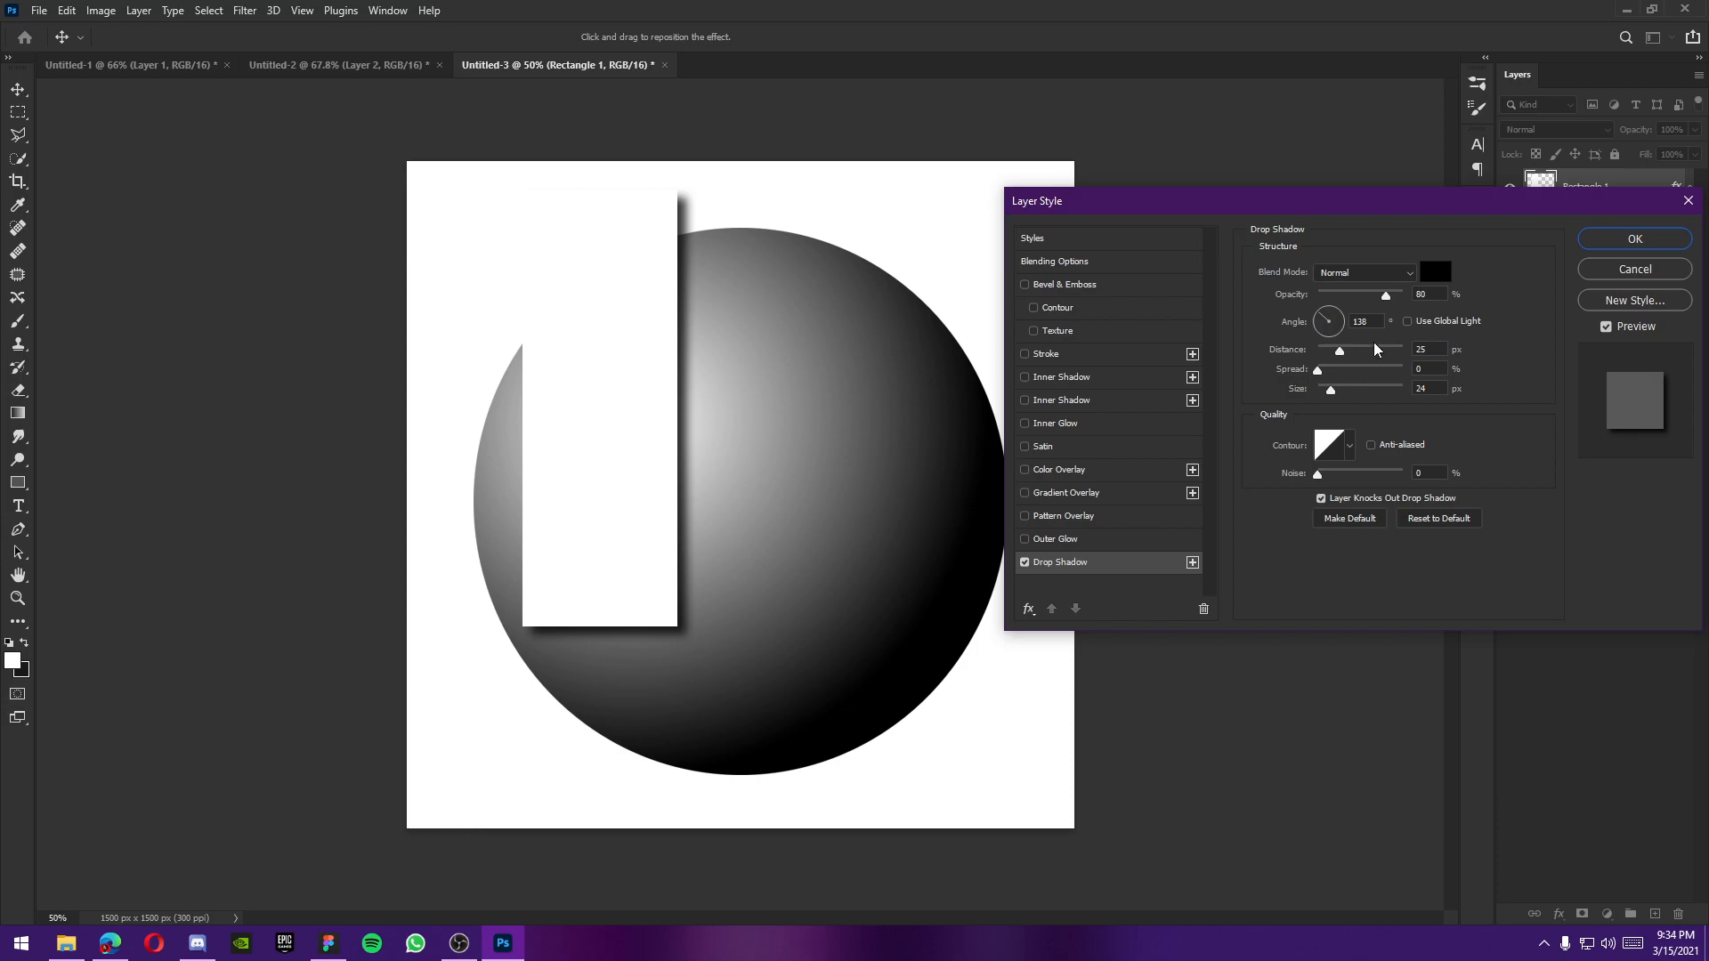
left_click_drag(1363, 391, 1352, 391)
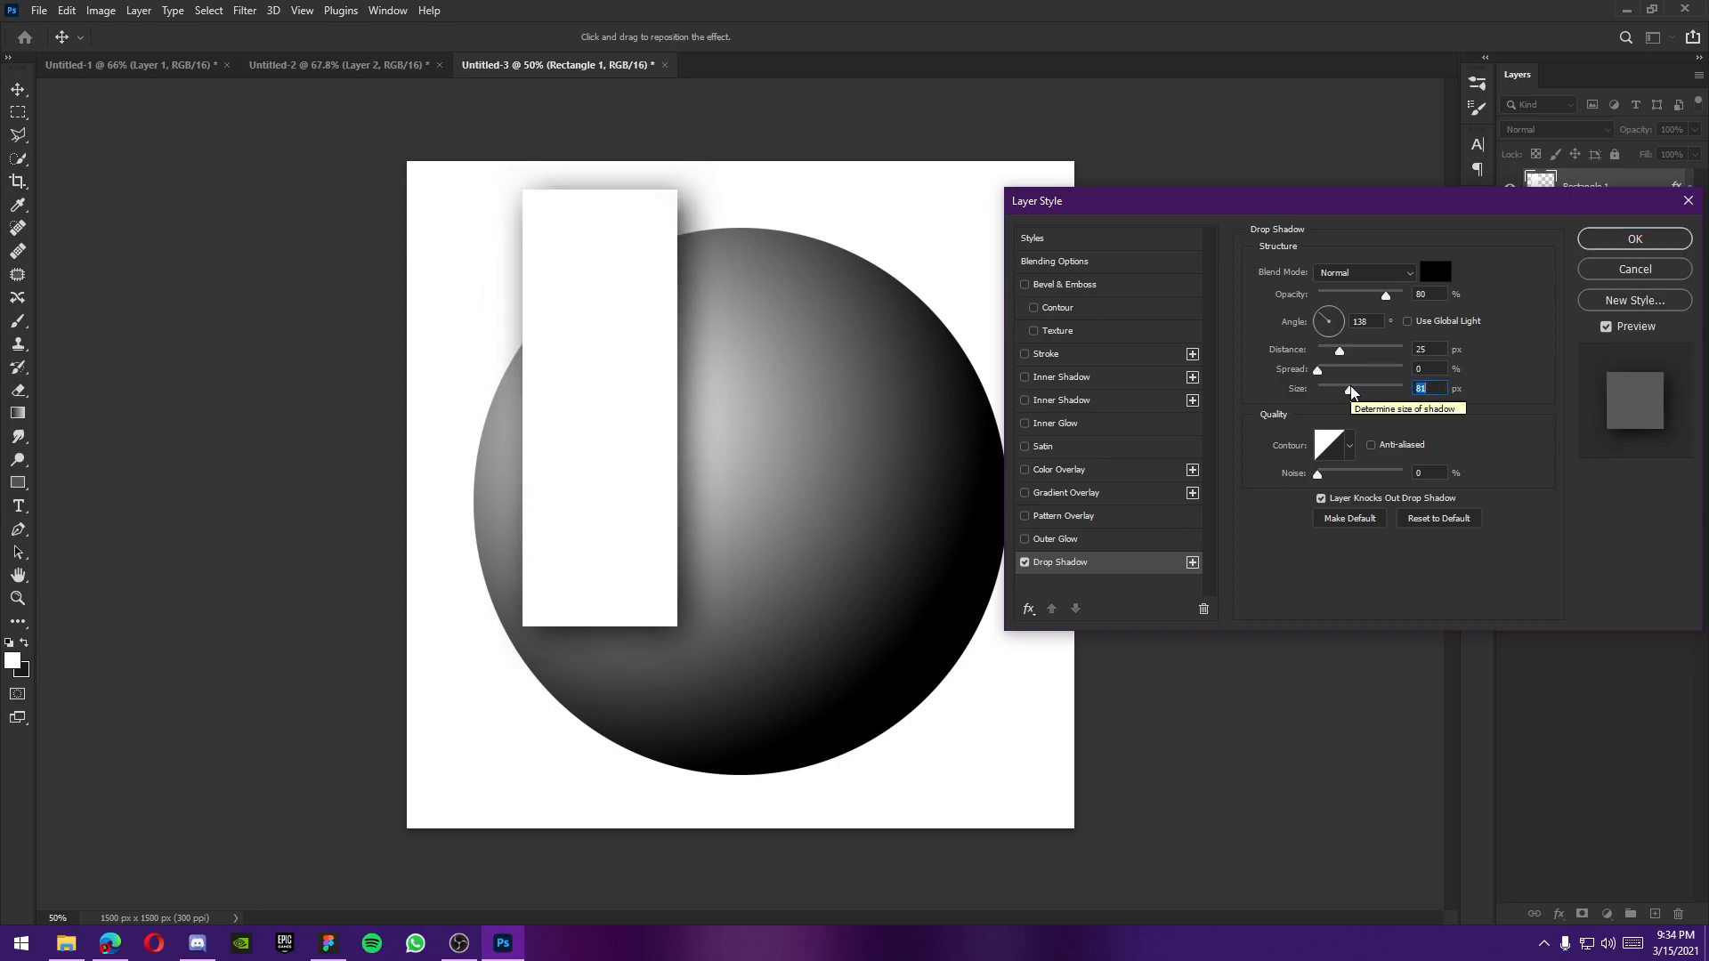
left_click(1620, 269)
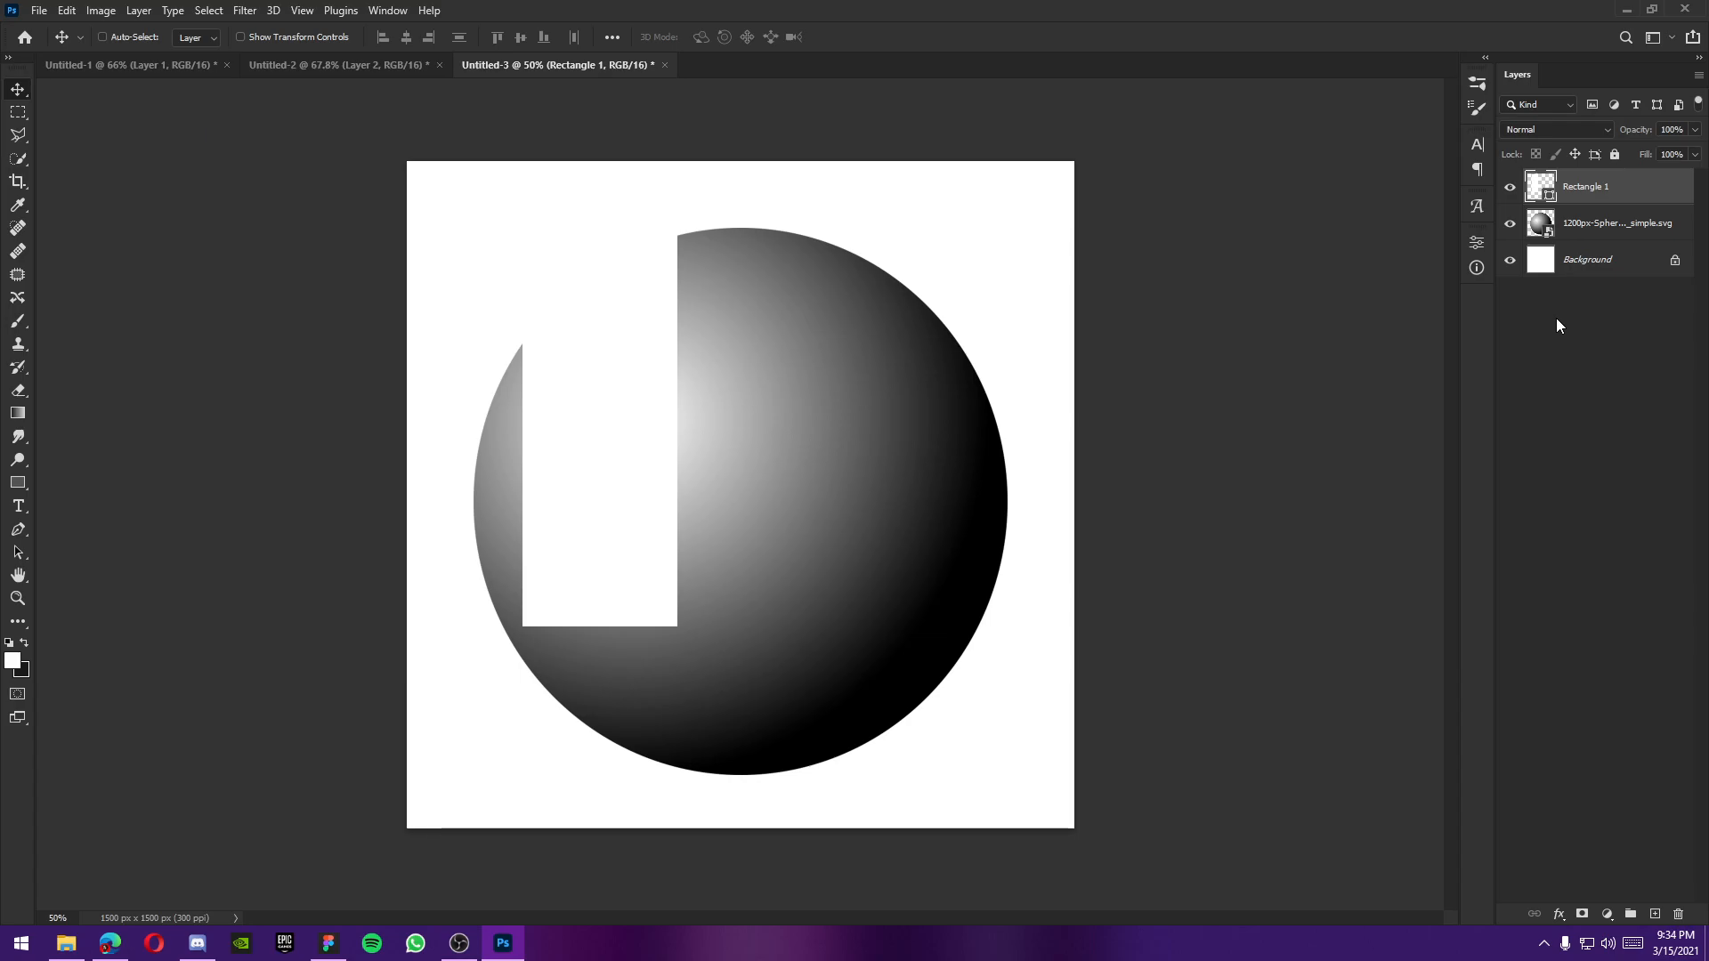
Step: Duplicate the Rectangle 1 layer and rasterize the original with the copy hidden
key("ctrl+j")
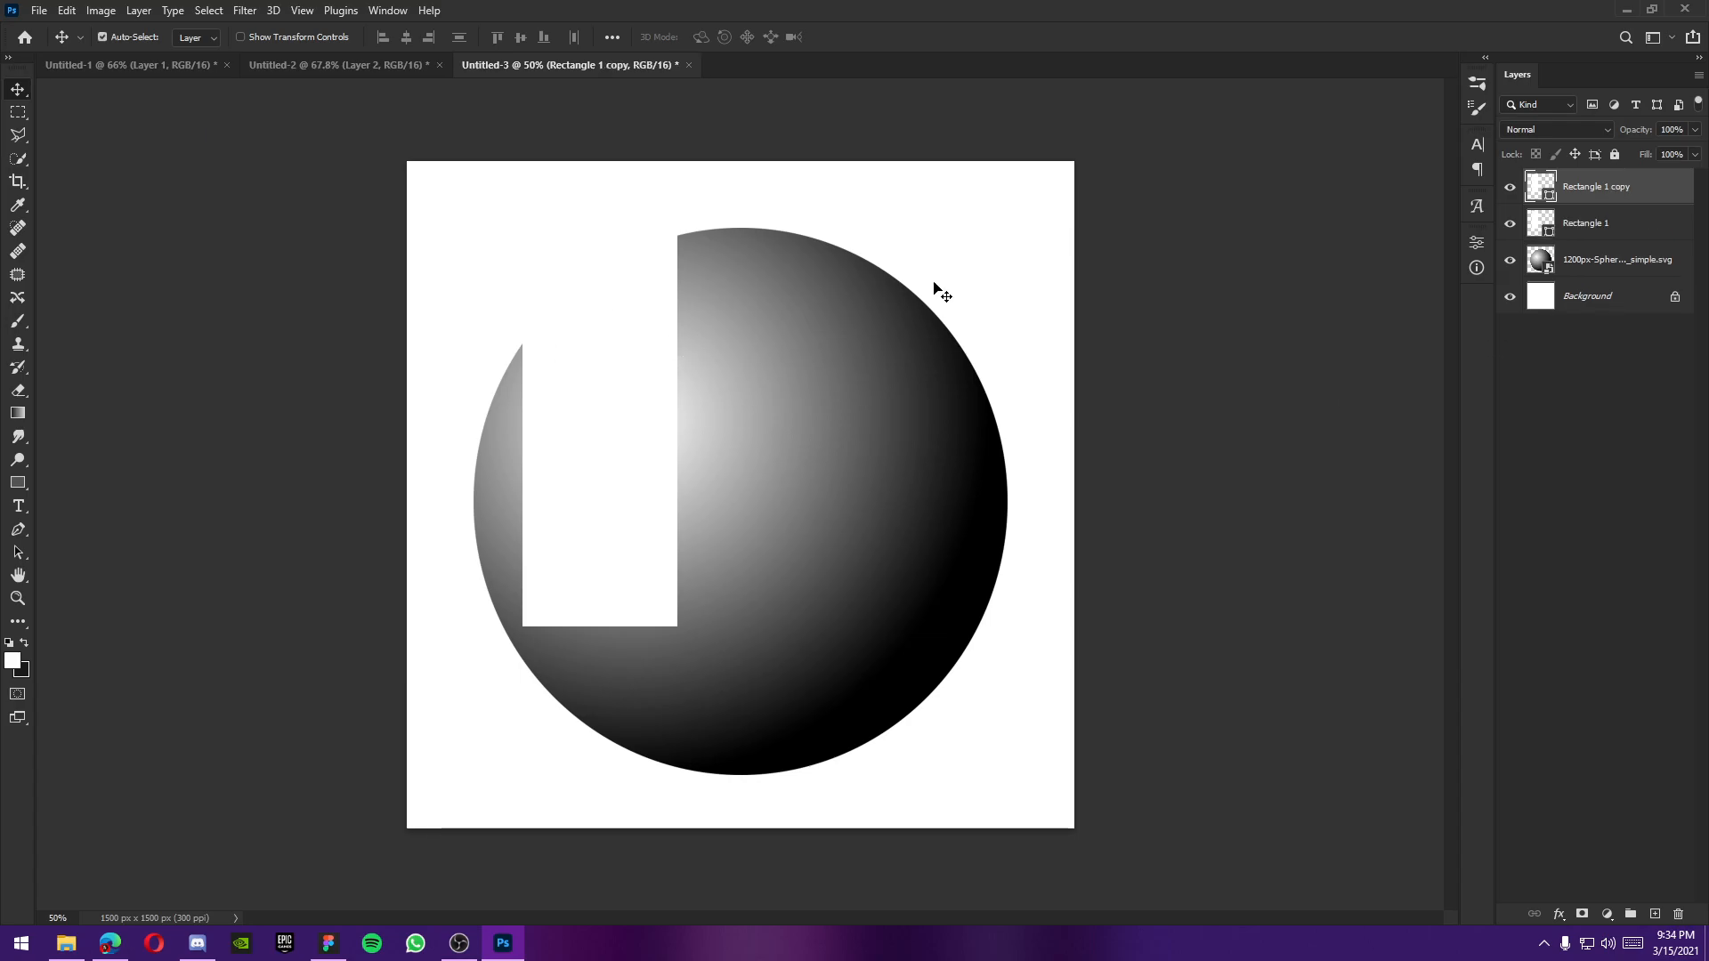
right_click(1641, 231)
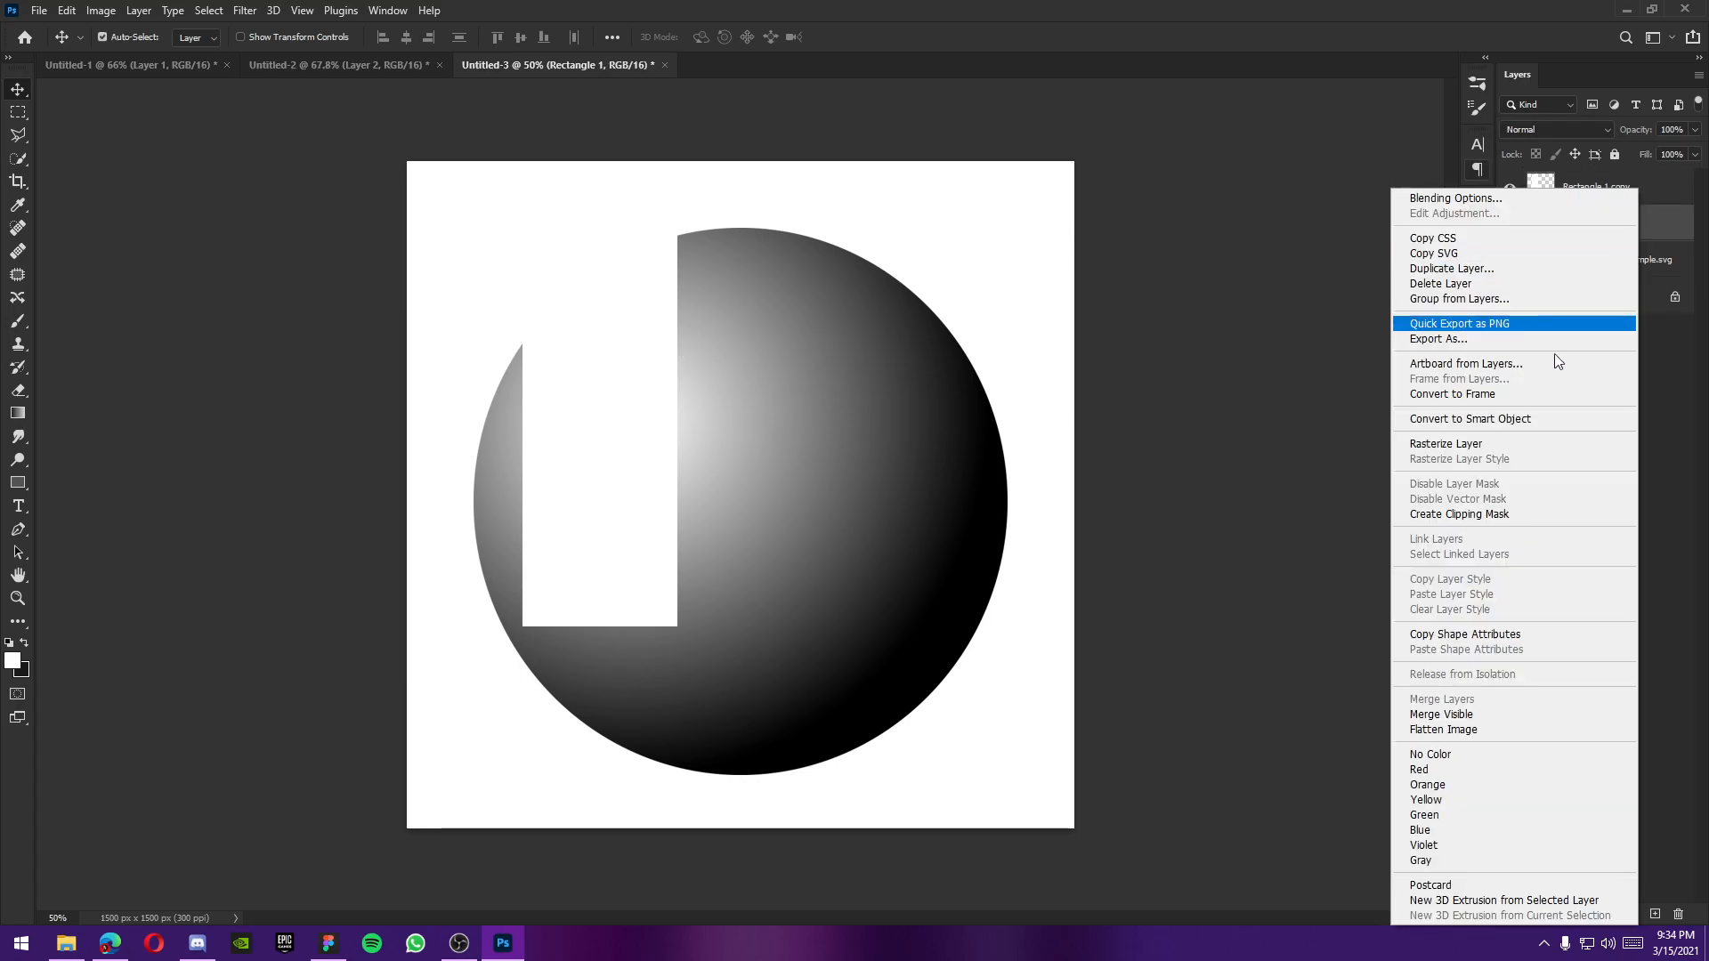
left_click(1489, 444)
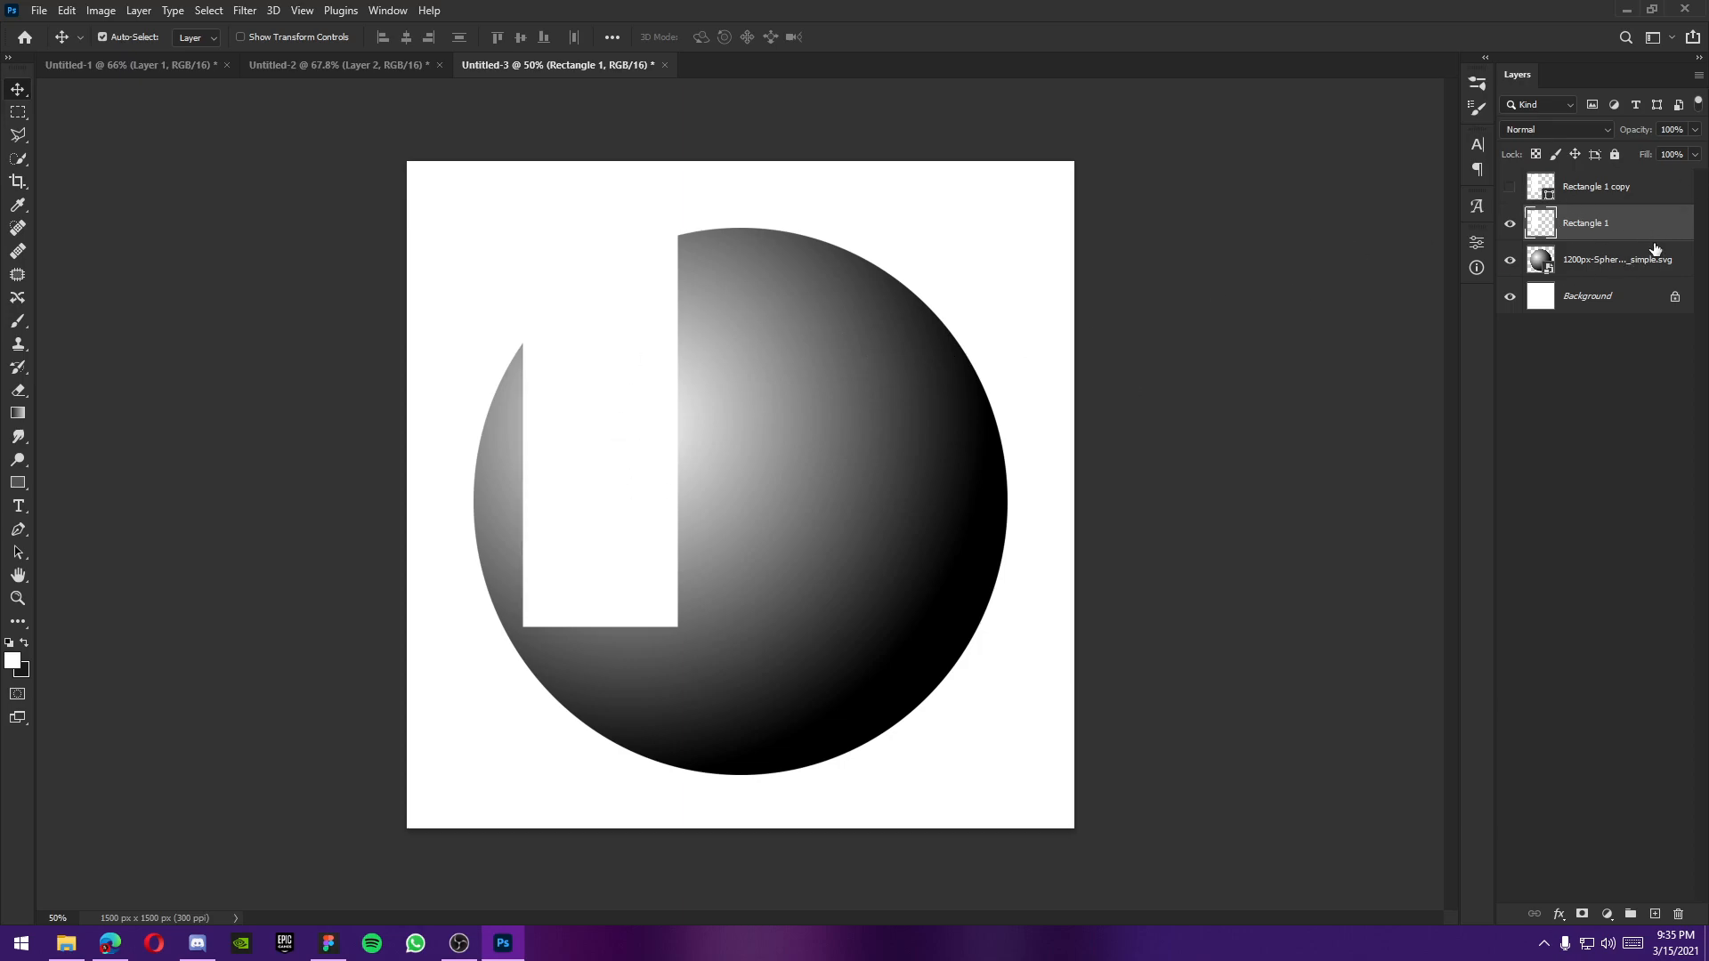
Step: Apply a black (000000) Color Overlay to the rasterized Rectangle 1 layer
double_click(1646, 228)
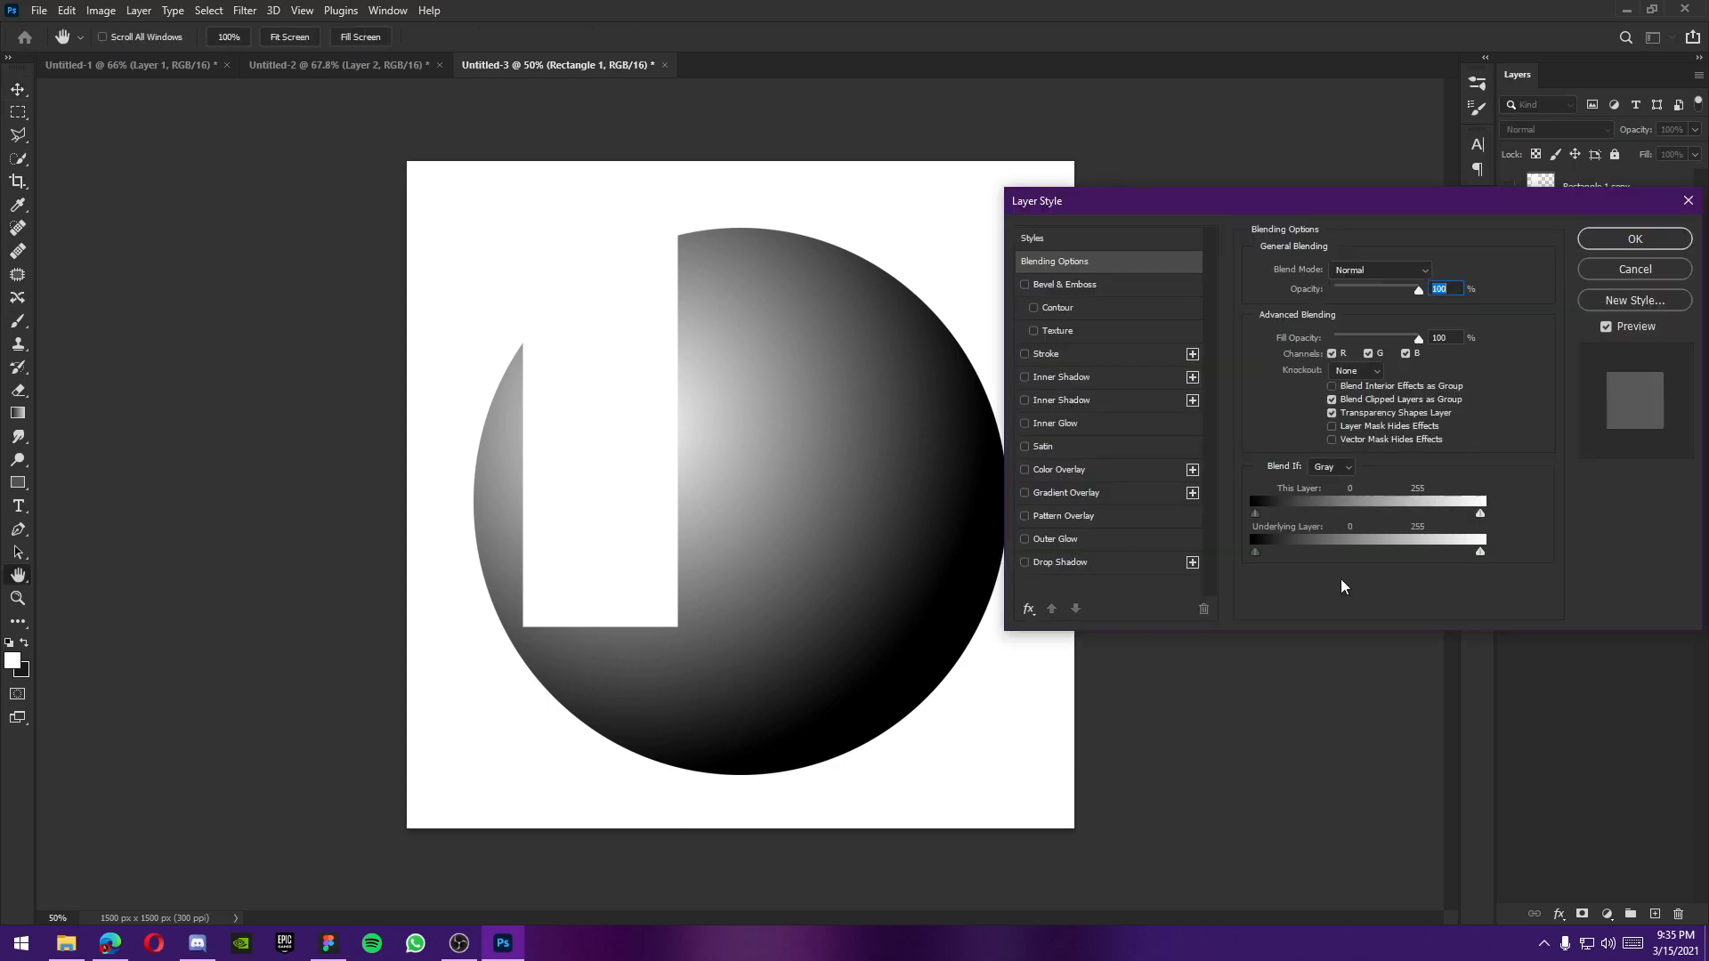
left_click(1095, 469)
left_click(1435, 271)
type("000000")
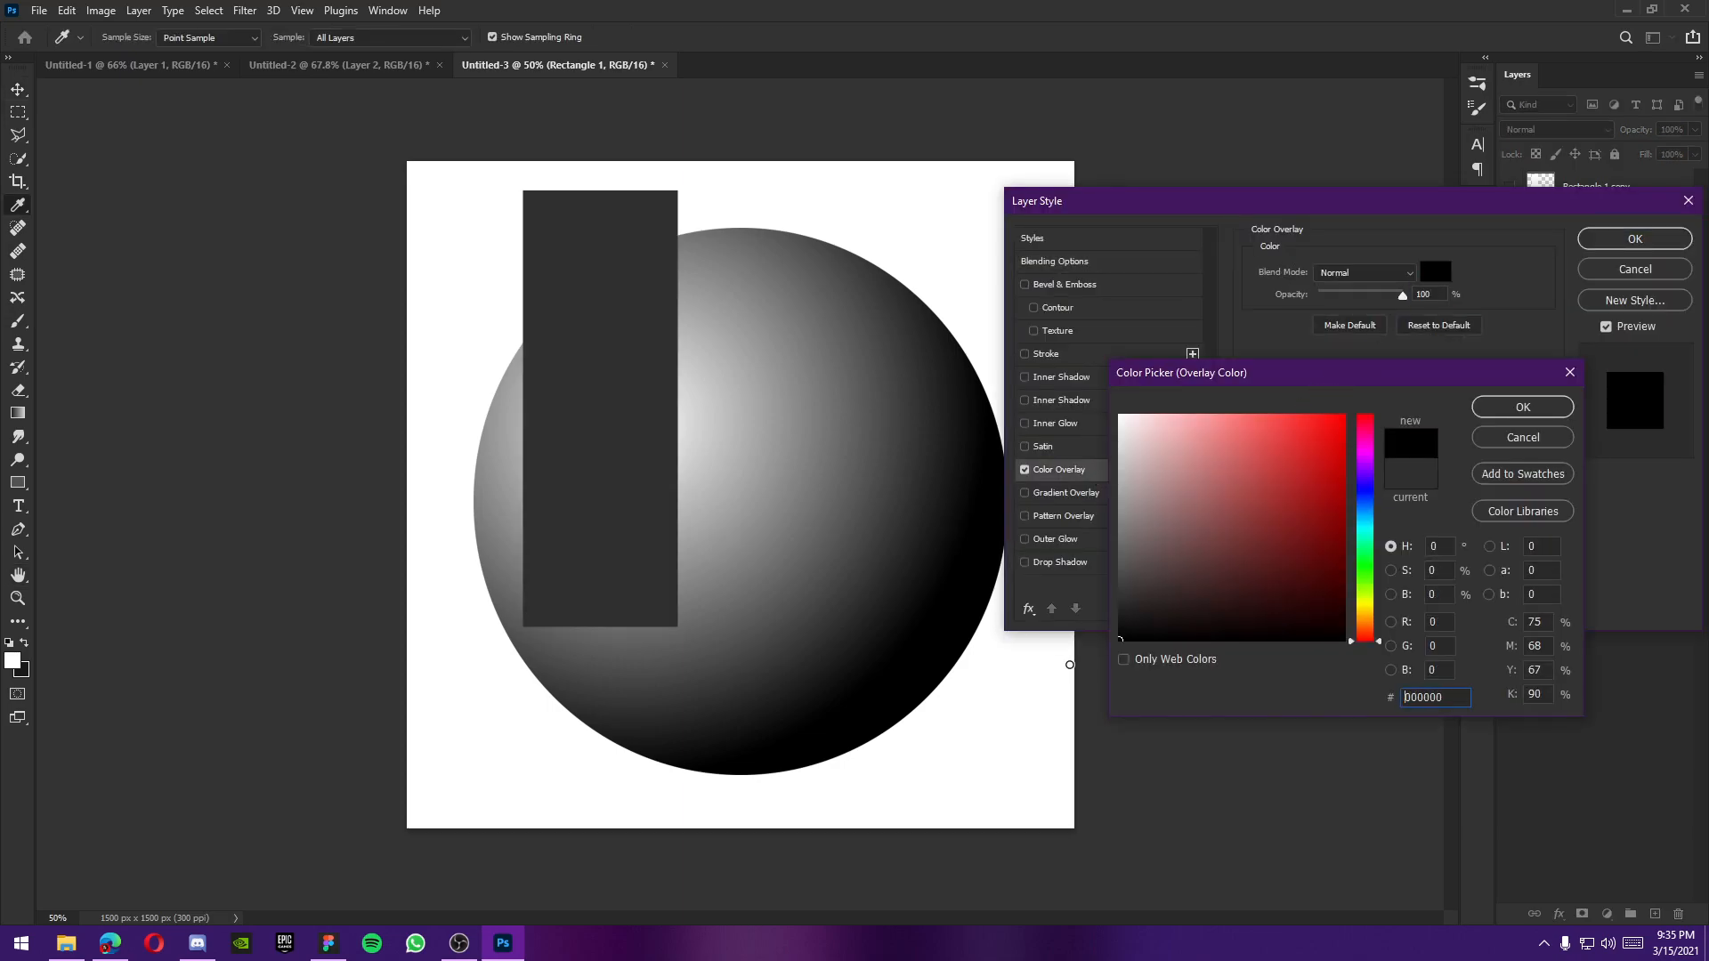
left_click(1523, 407)
left_click(1658, 246)
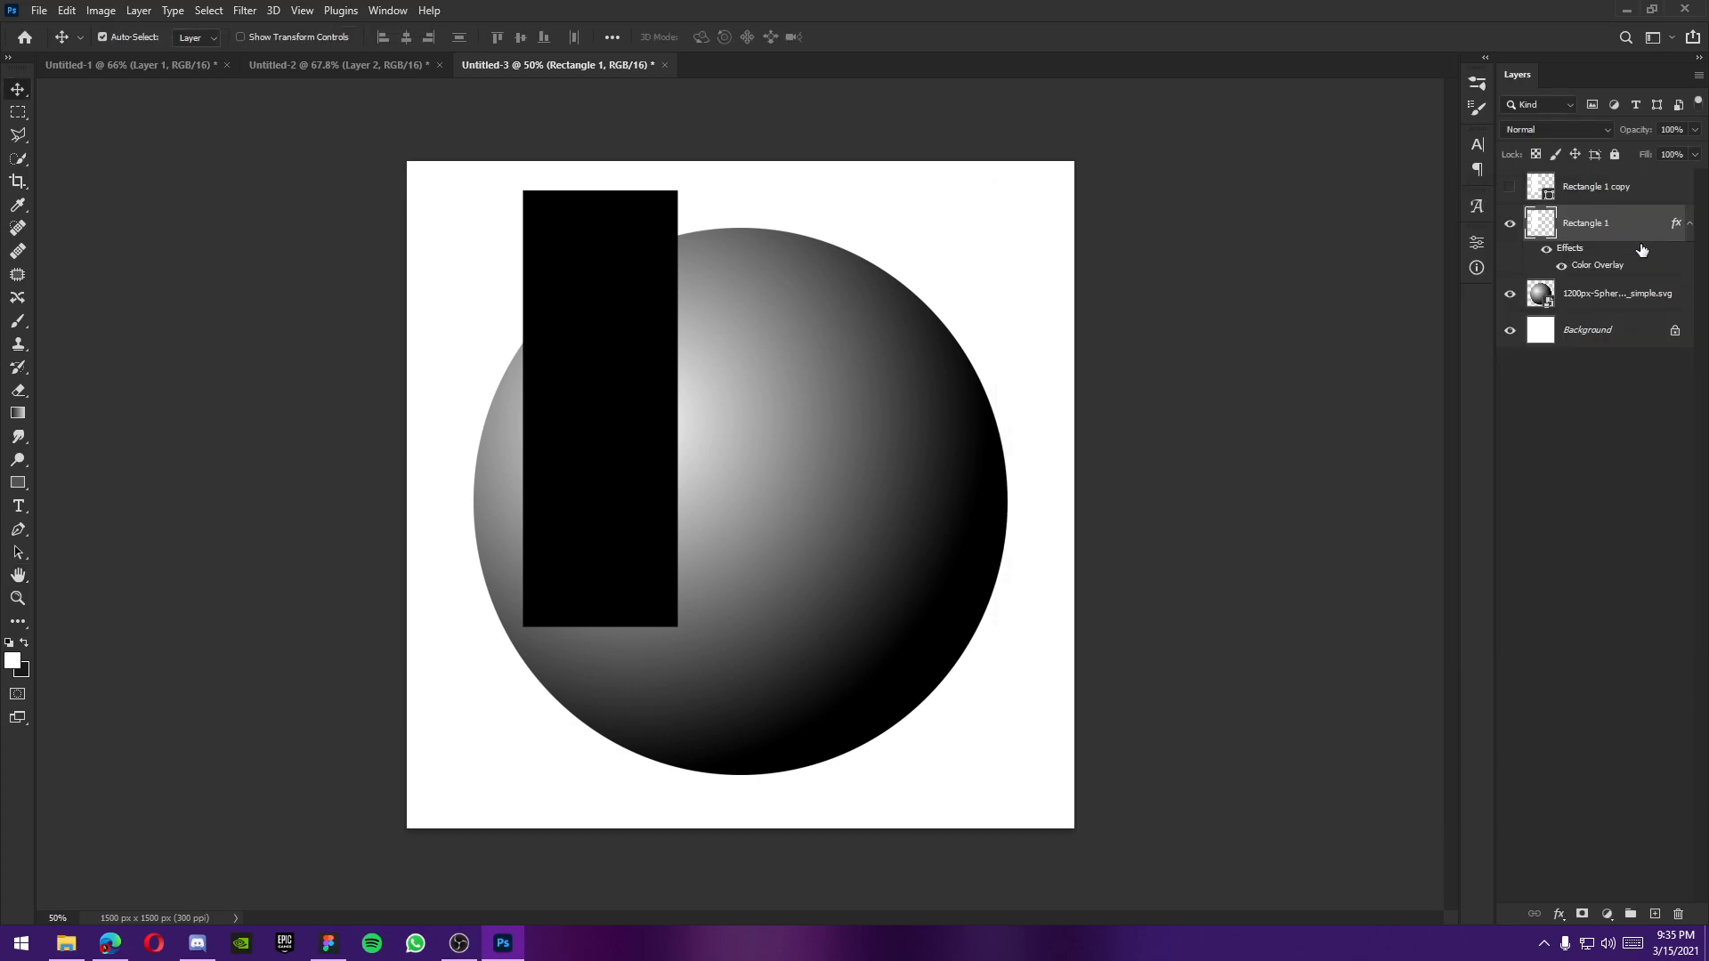
Step: Show the white rectangle copy and move both rectangles together toward the sphere's centre, at about X 716, Y 529 px
left_click(1529, 197)
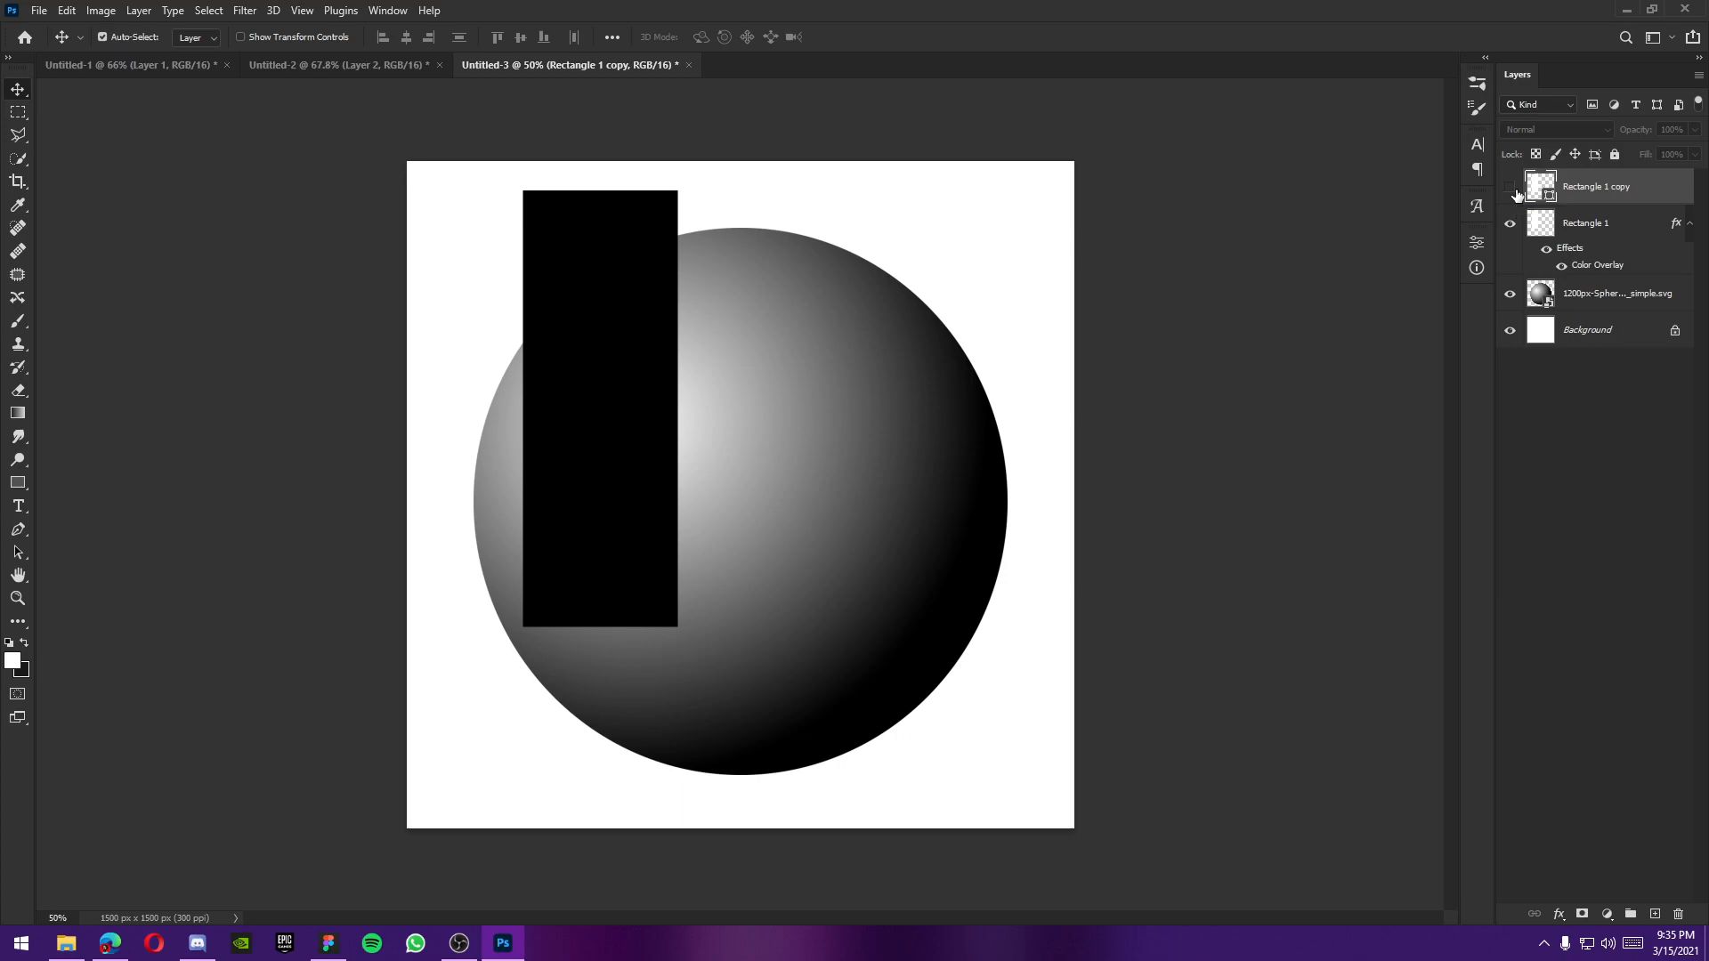
left_click(1516, 190)
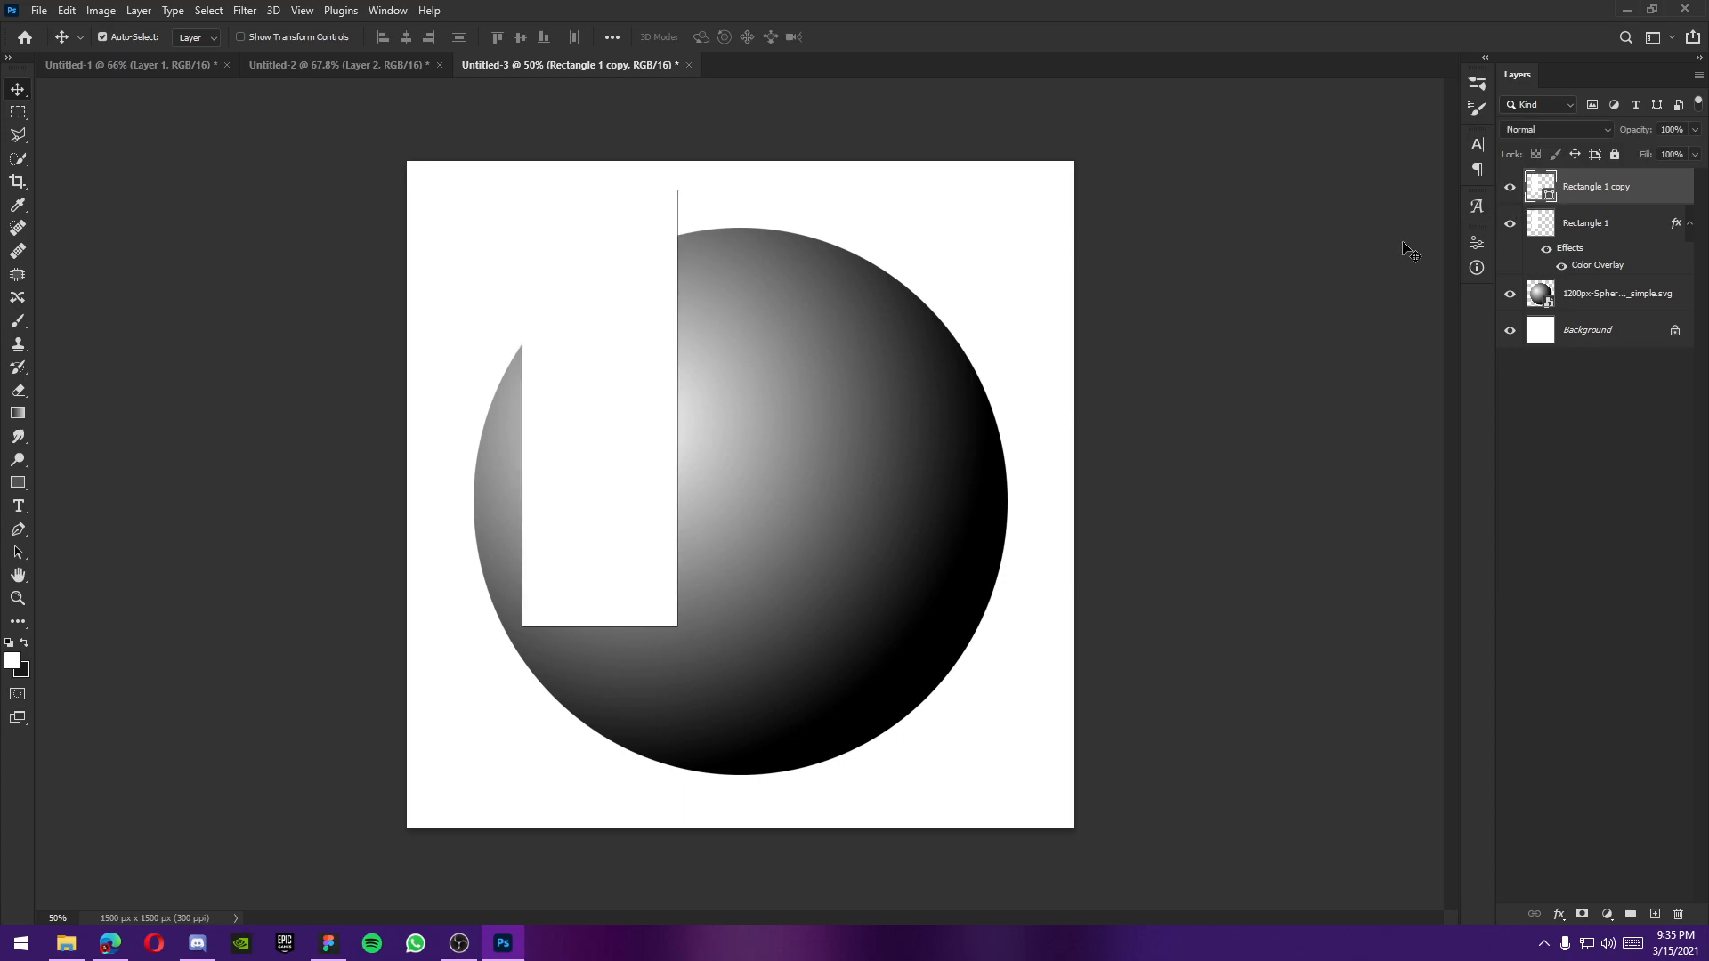
left_click(1611, 234, "shift")
key("ctrl+t")
left_click_drag(606, 405, 723, 388)
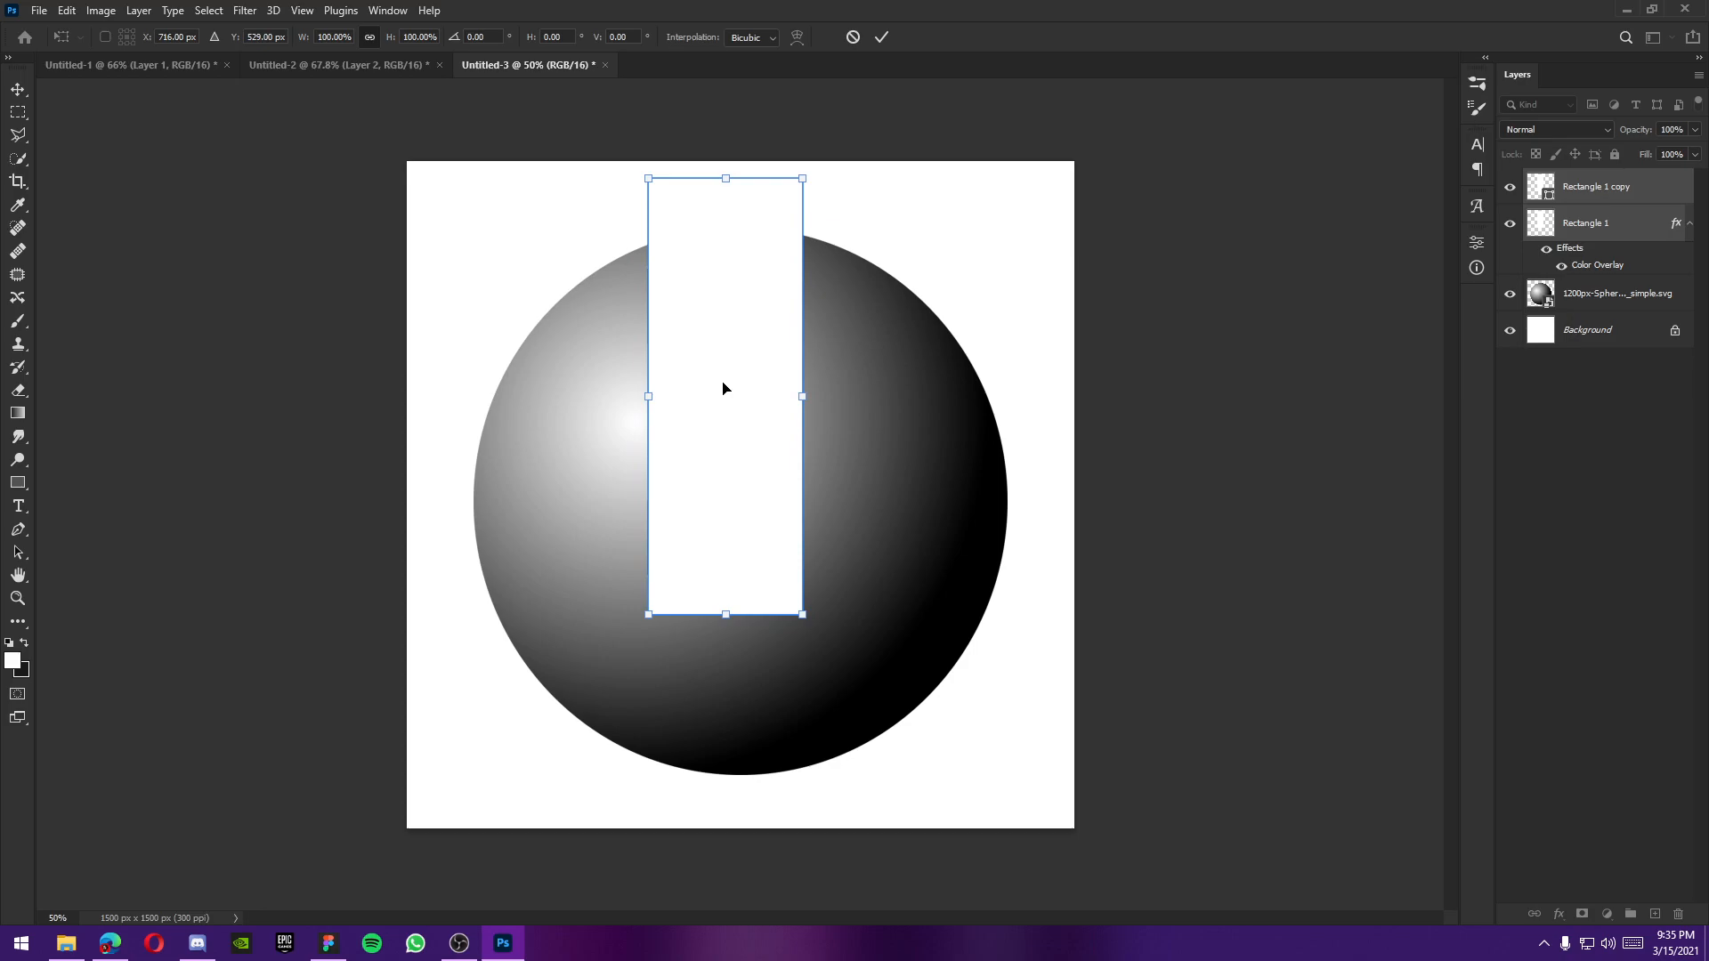
key("Return")
left_click(1362, 480)
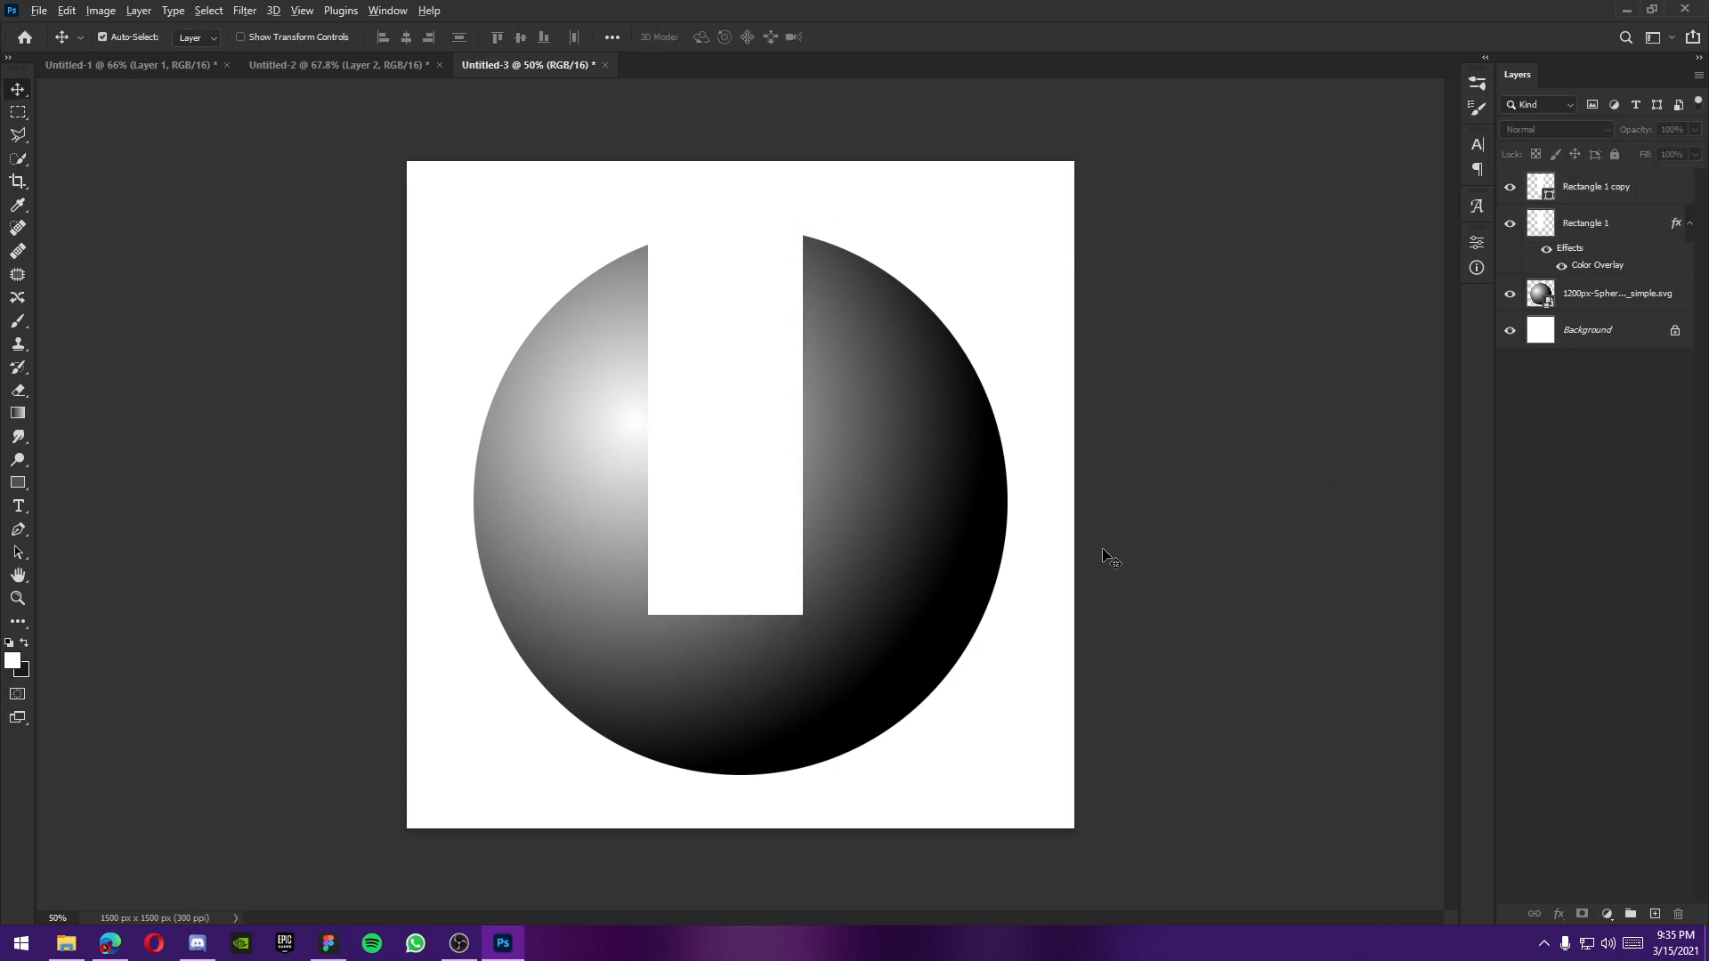
scroll(1123, 559, "up", 2)
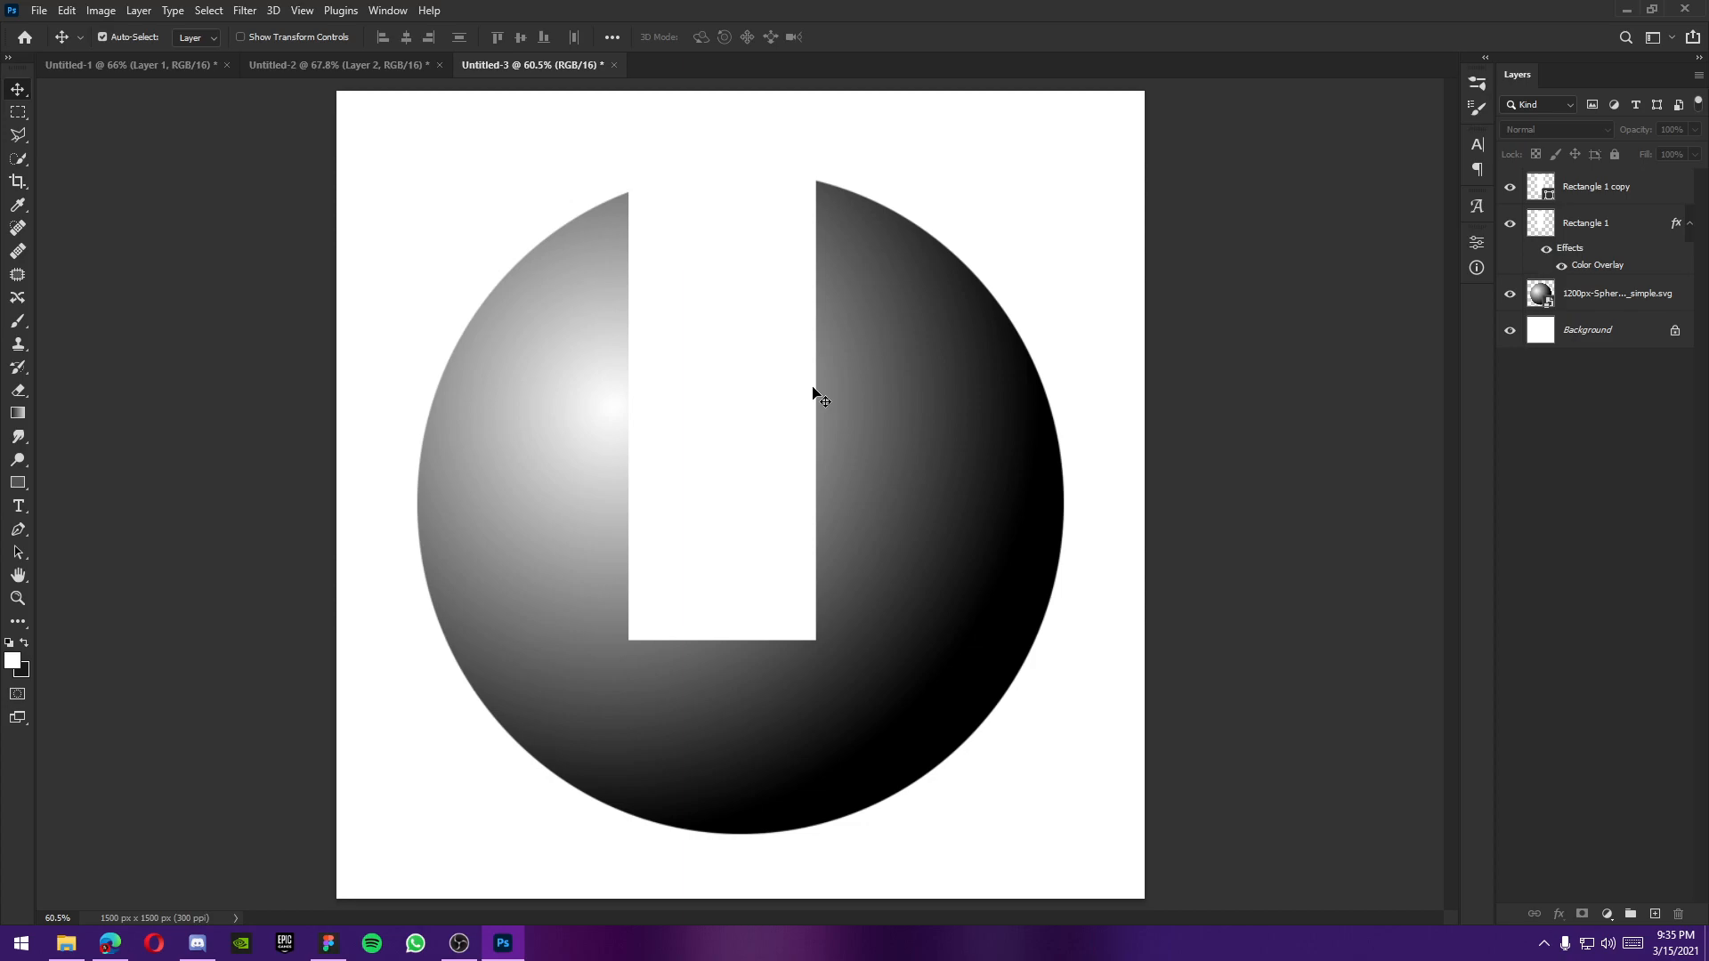
Step: Launch Blender and return to the Photoshop sphere document
left_click(67, 945)
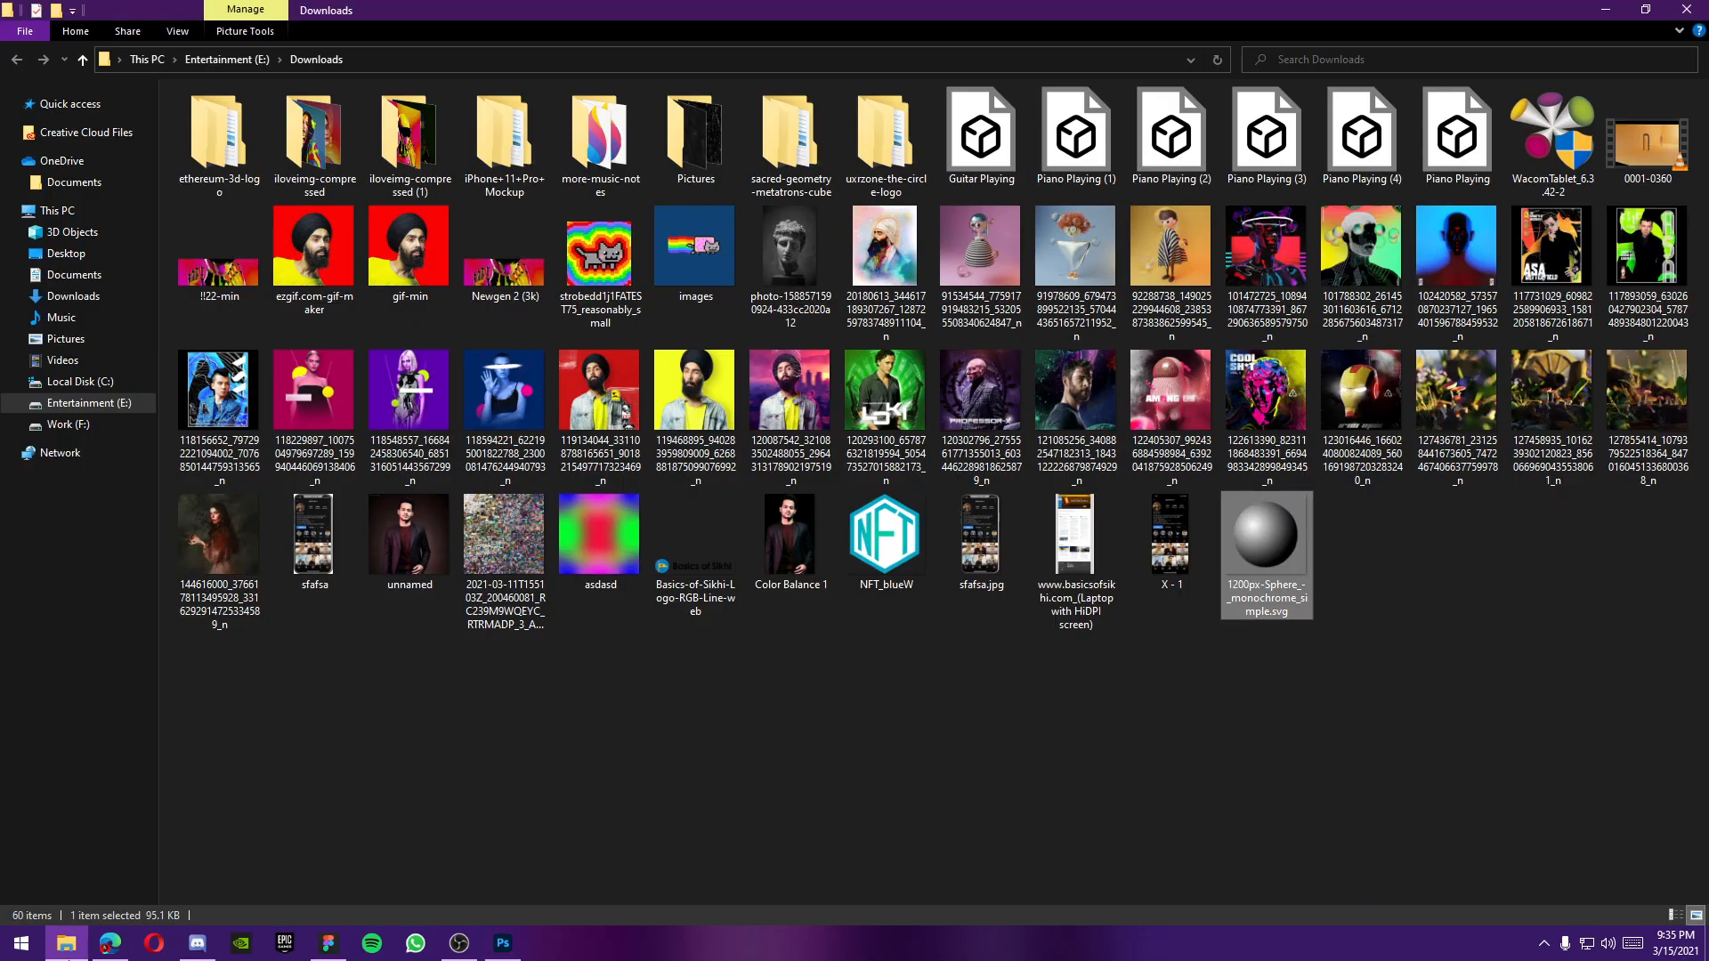
key("super")
type("b")
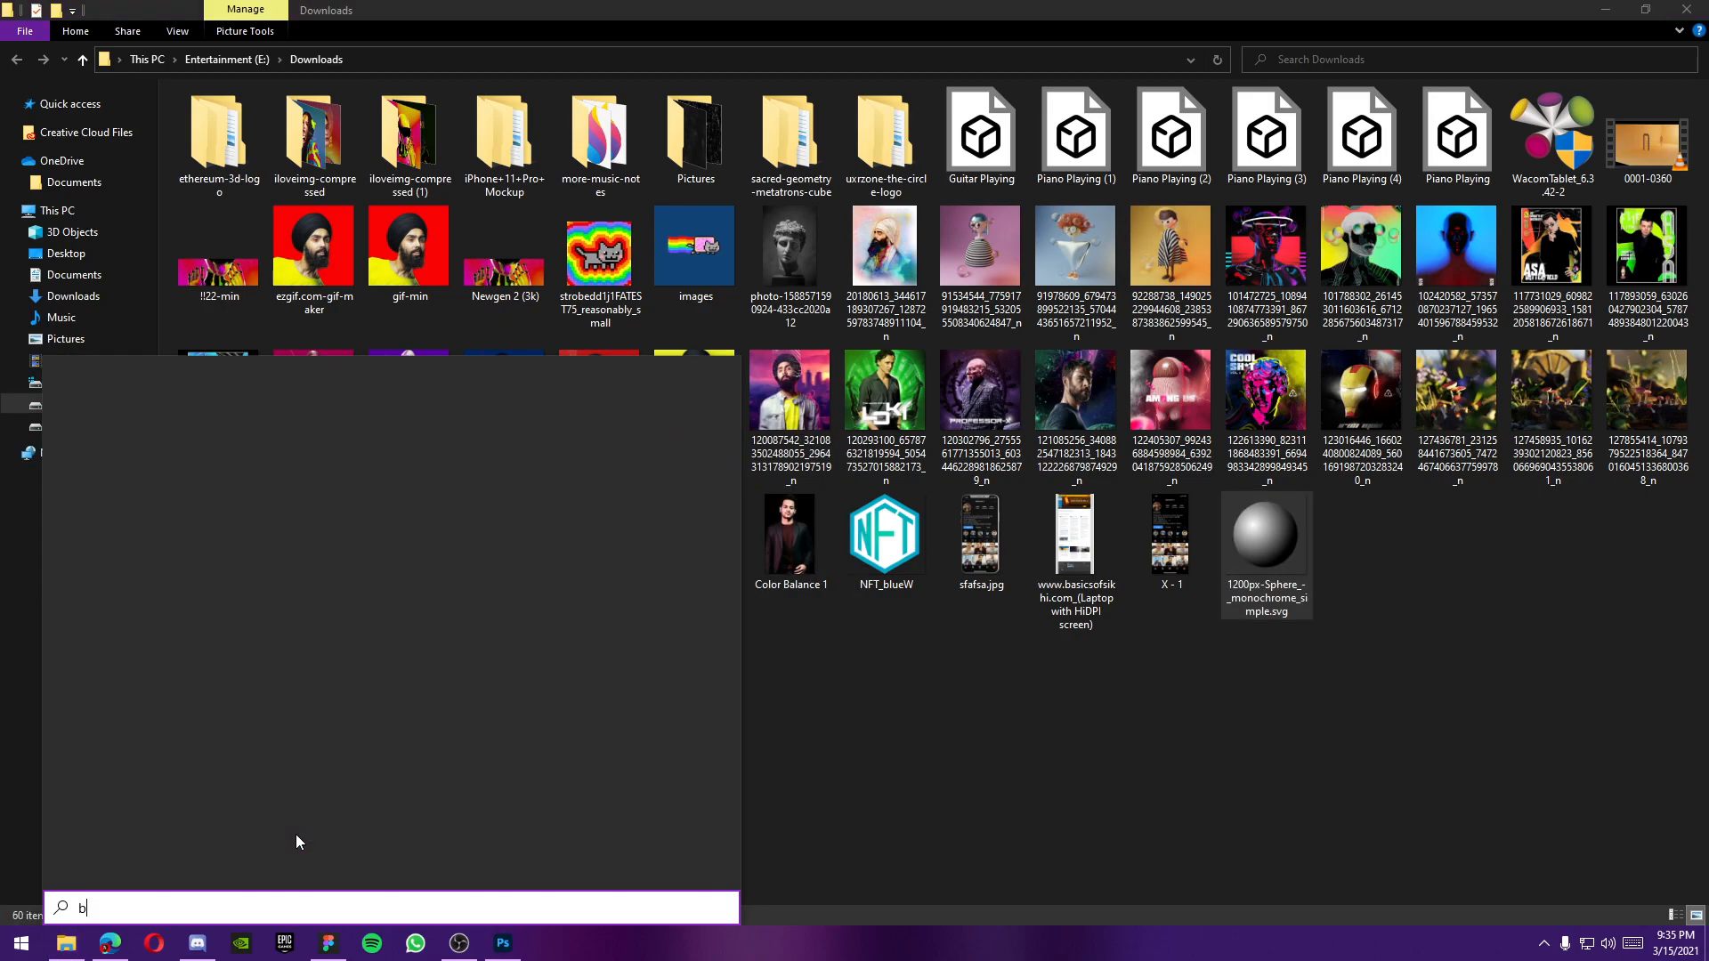
key("Return")
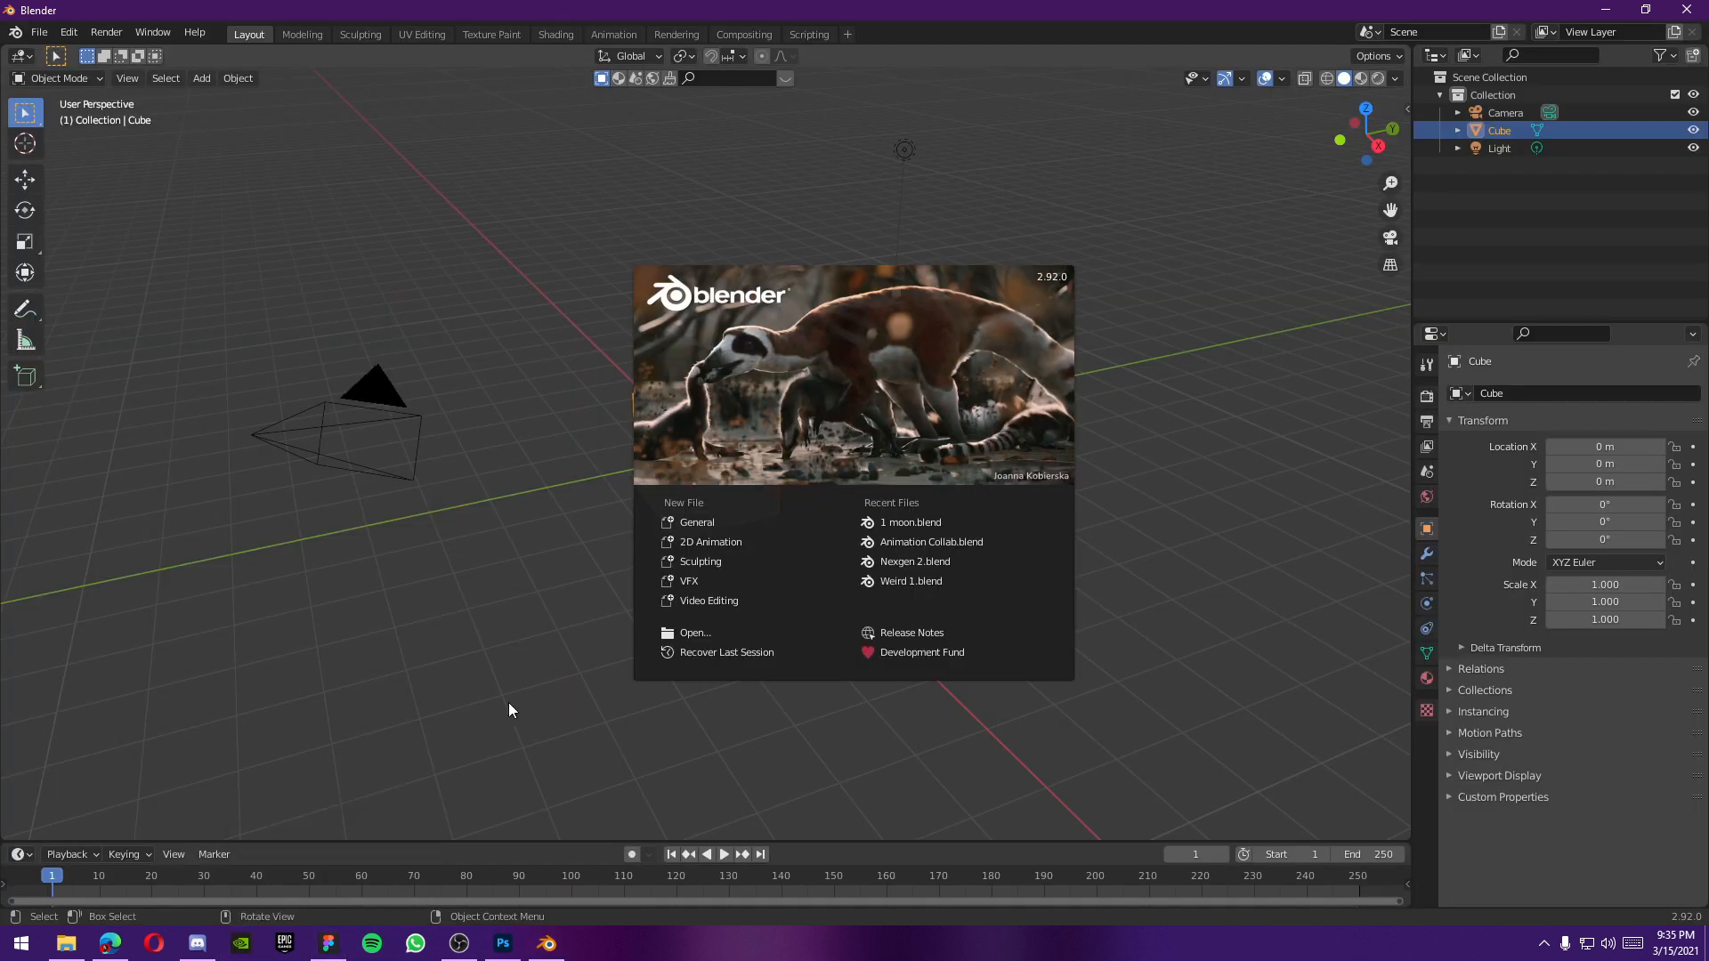
left_click(198, 943)
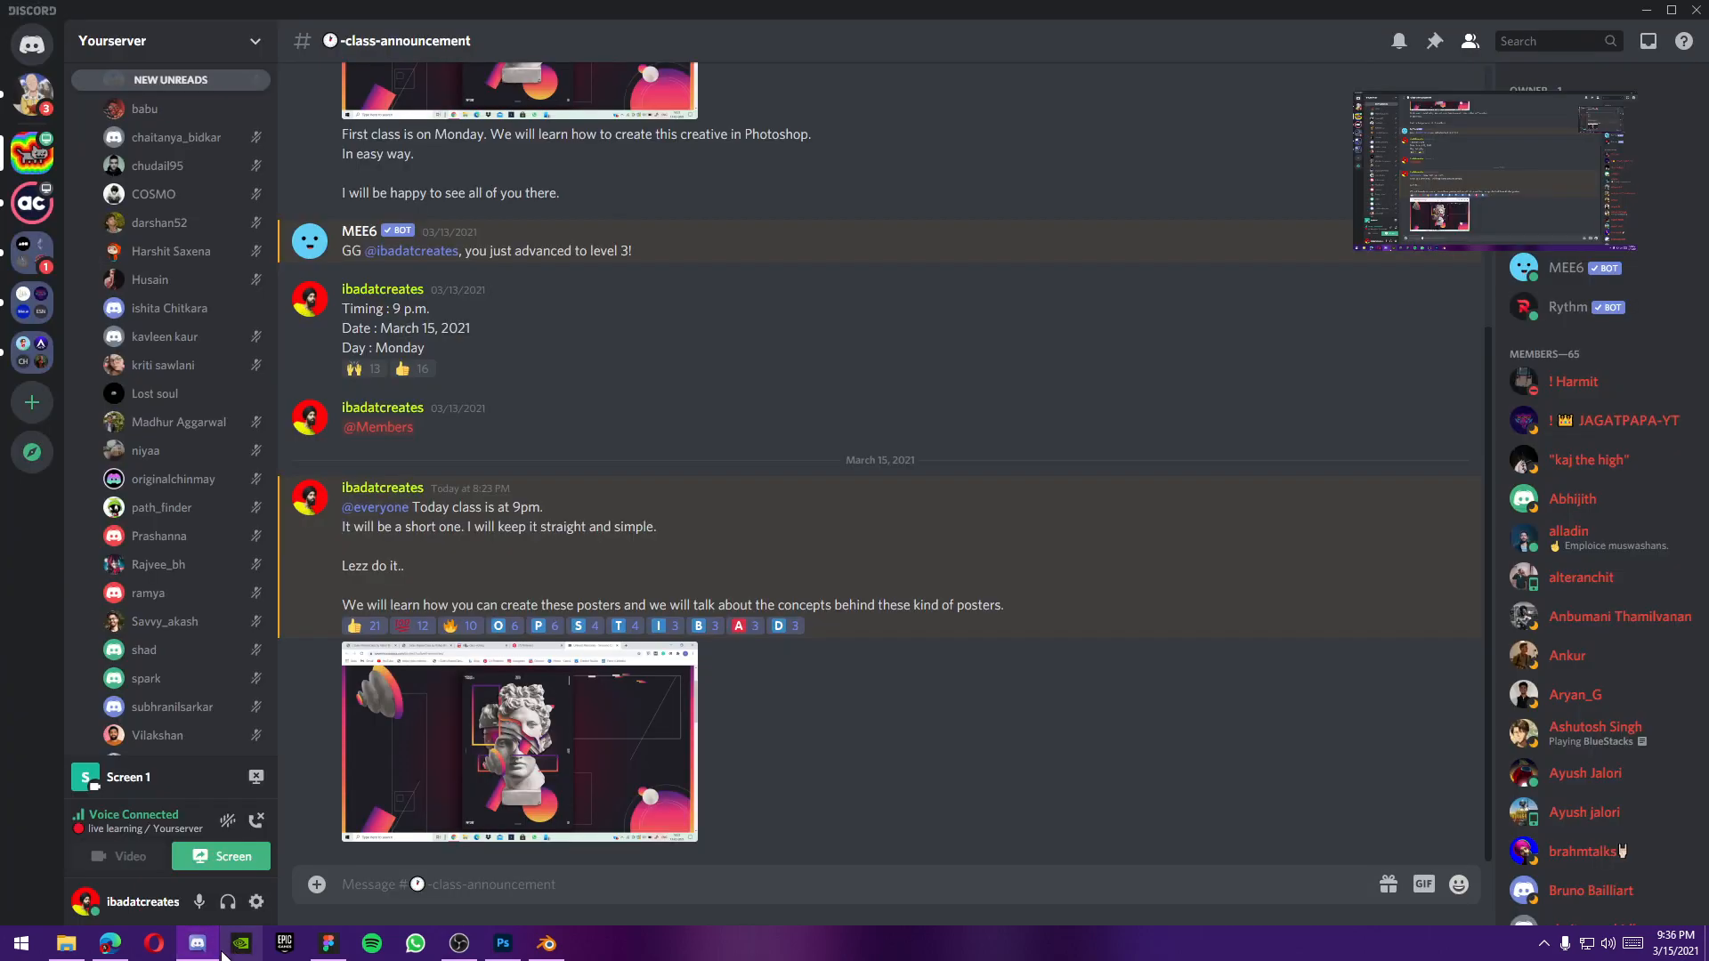
left_click(503, 943)
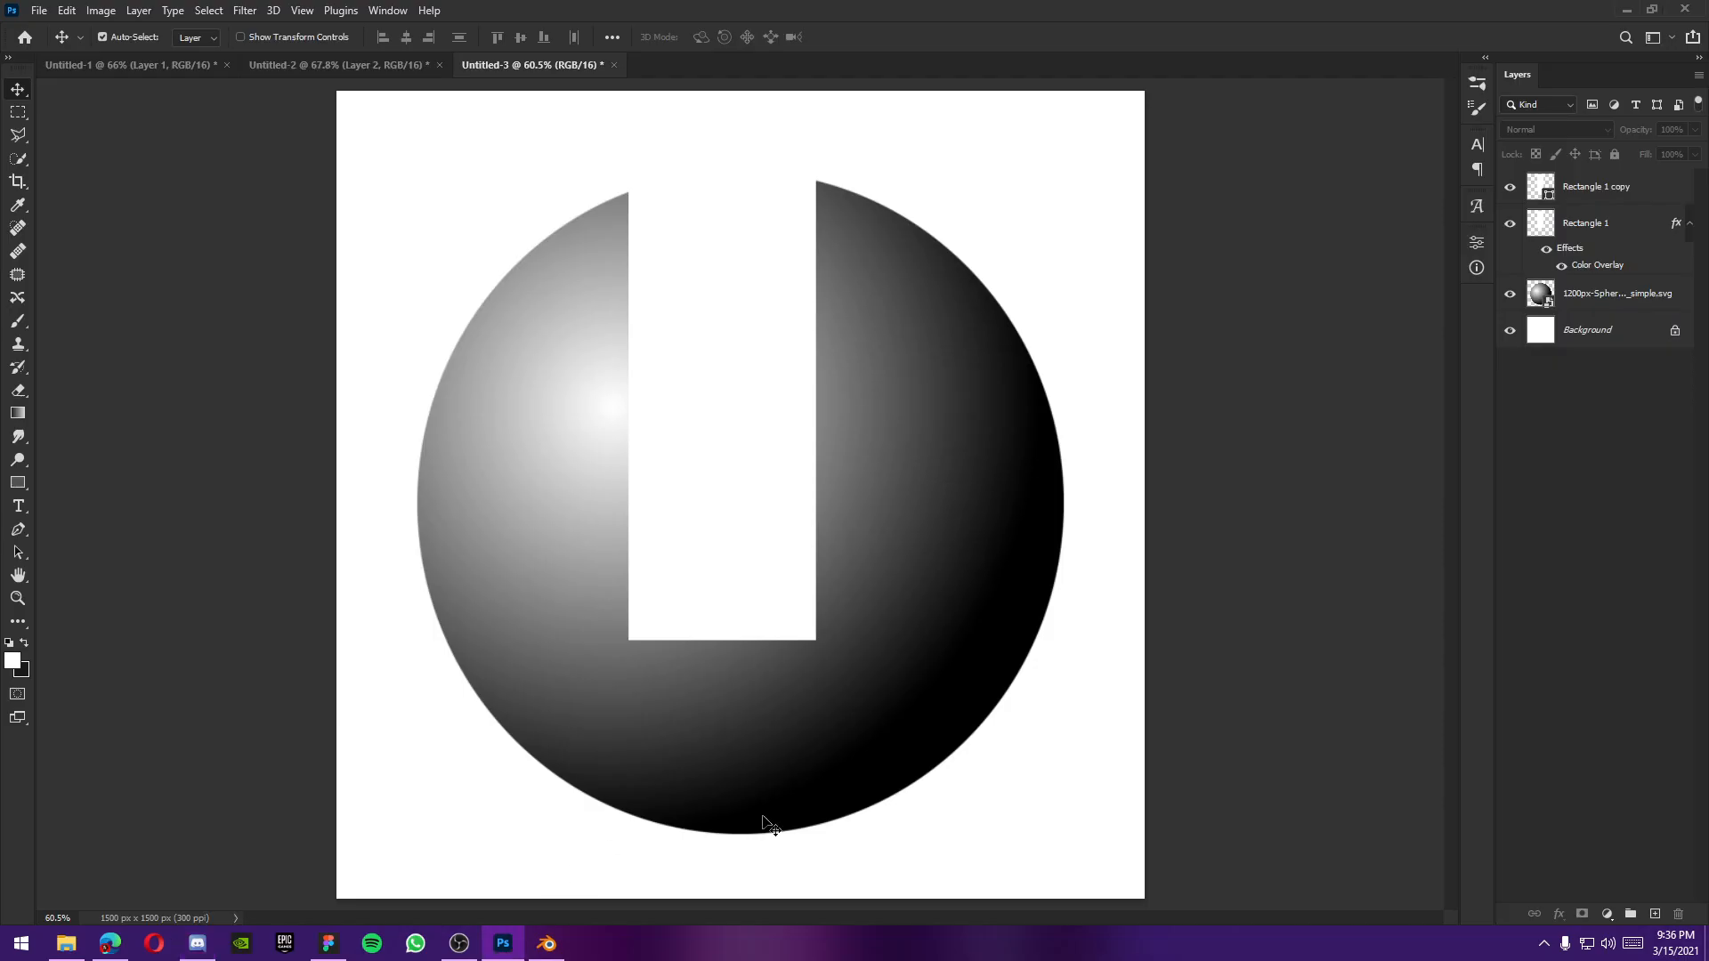
Step: Switch to Blender, delete all default scene objects and add a UV sphere at the origin
left_click(546, 944)
left_click(805, 481)
key("a")
key("Delete")
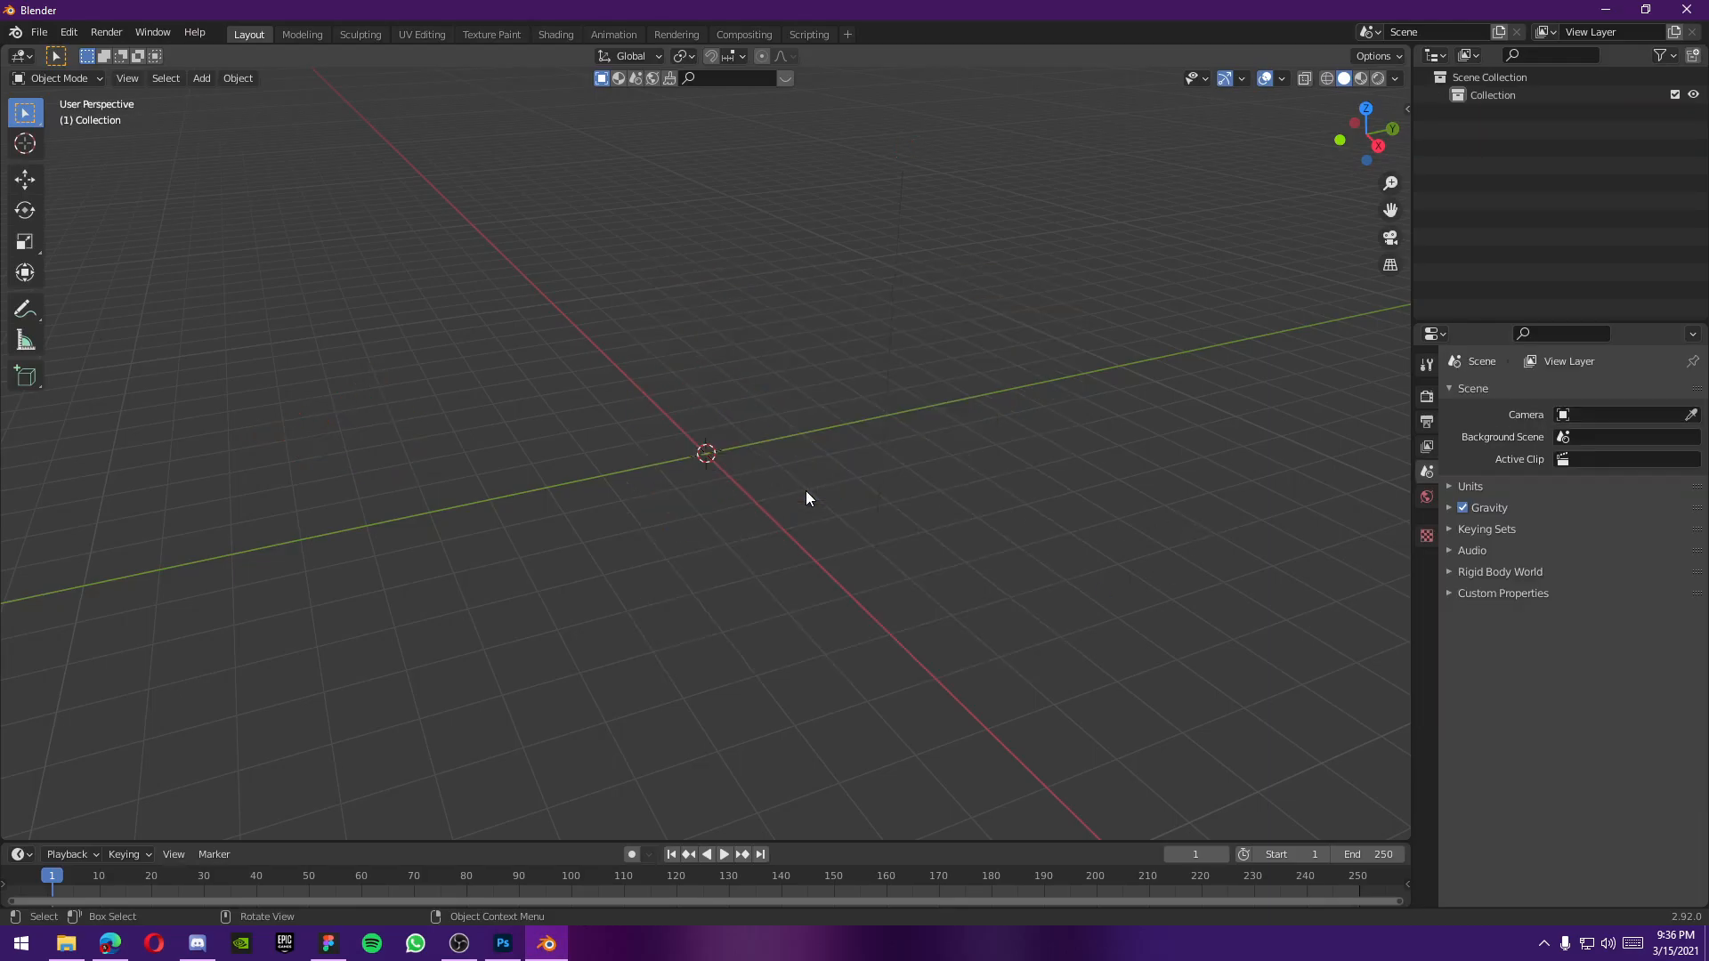
key("shift+a")
mouse_move(757, 434)
left_click(812, 488)
scroll(810, 466, "up", 7)
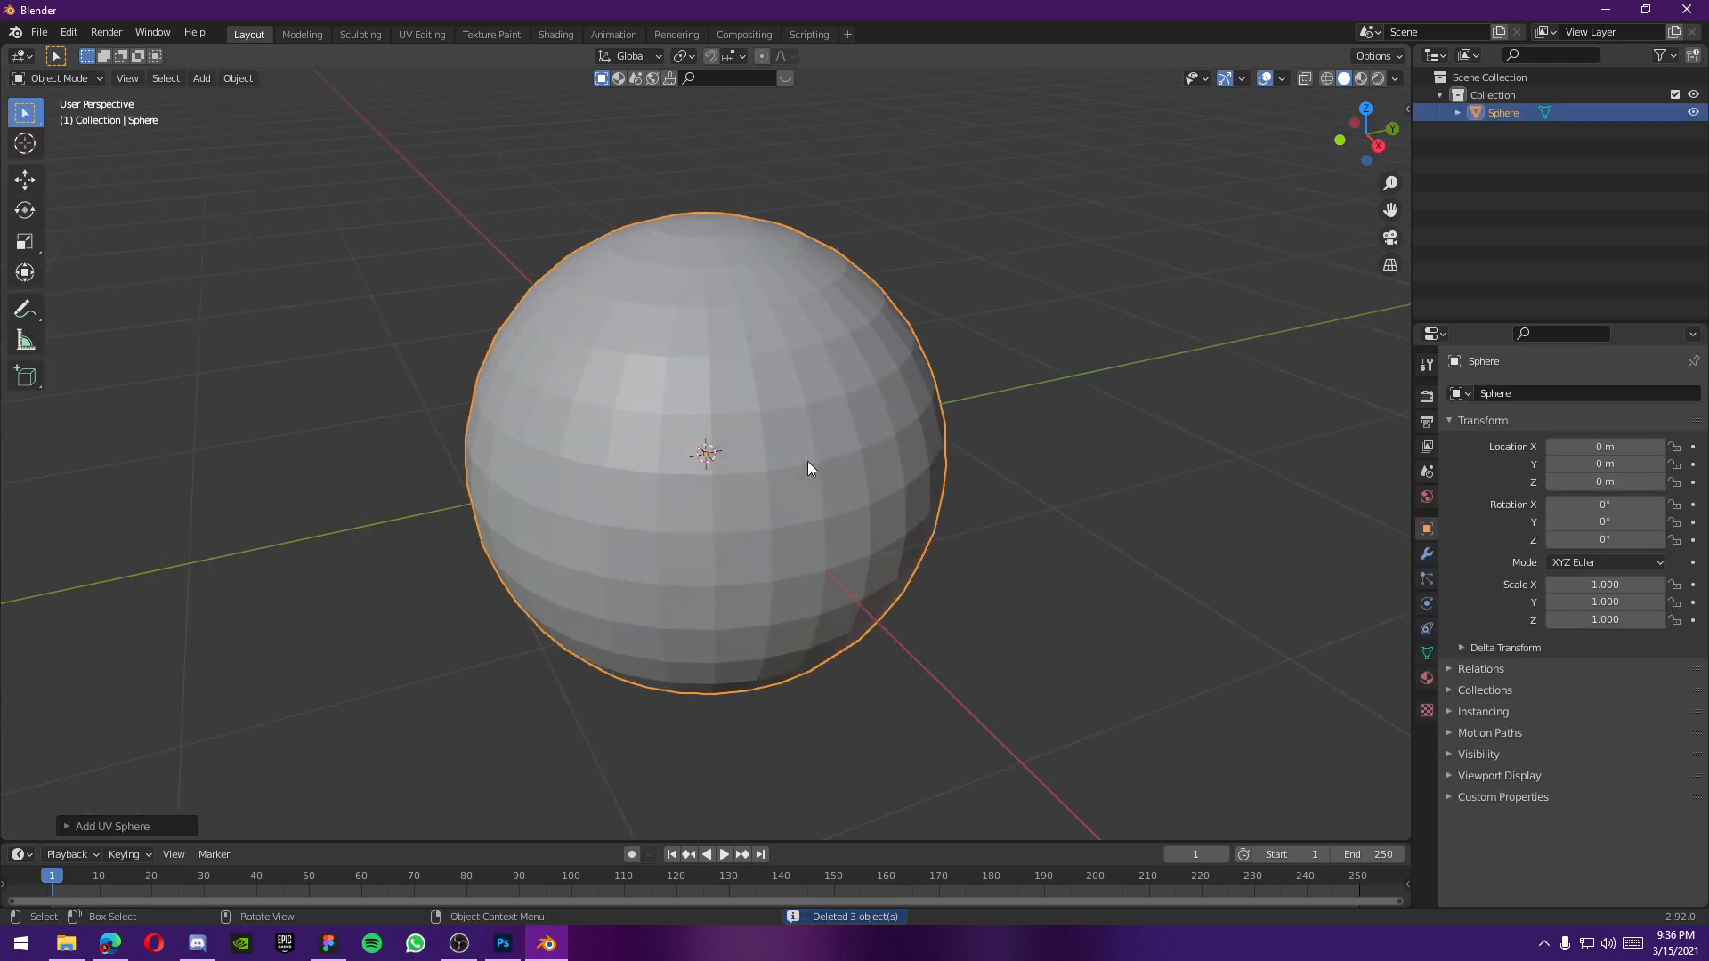
Step: Smooth the sphere with a level 3 subdivision surface and smooth shading
key("ctrl+3")
right_click(767, 412)
left_click(766, 407)
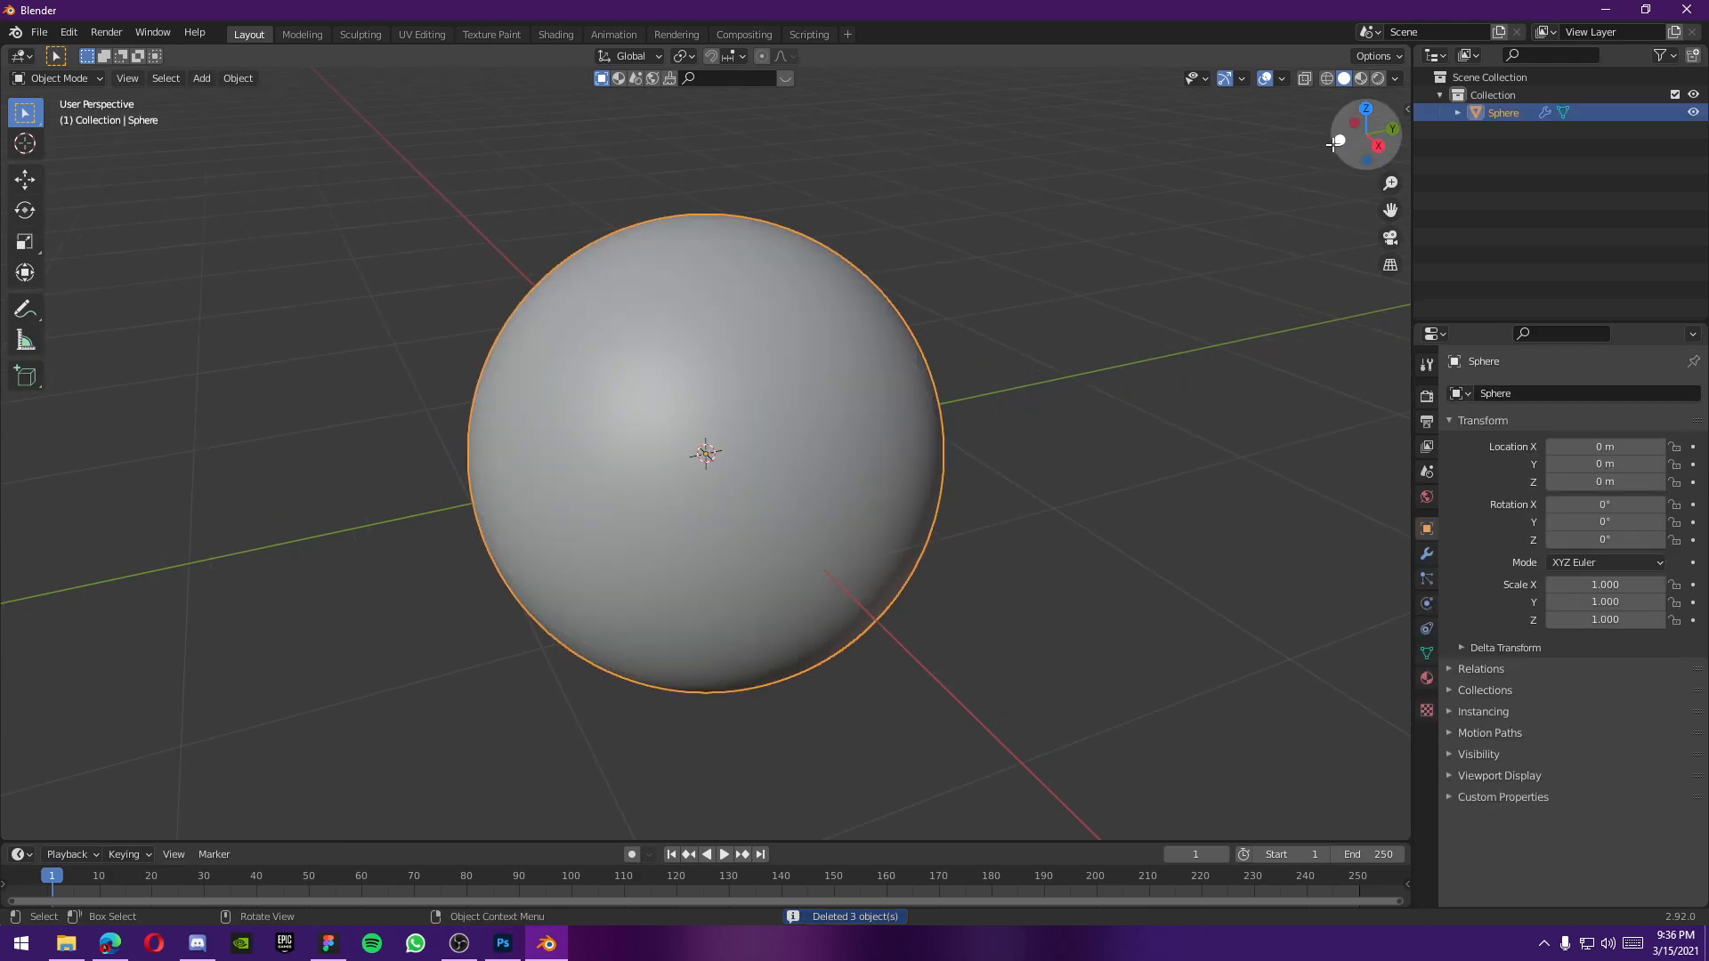
Step: Add a Sun light and rotate it to about -44.8° around Y in the front view
left_click(1340, 139)
key("shift+a")
mouse_move(995, 429)
mouse_move(972, 653)
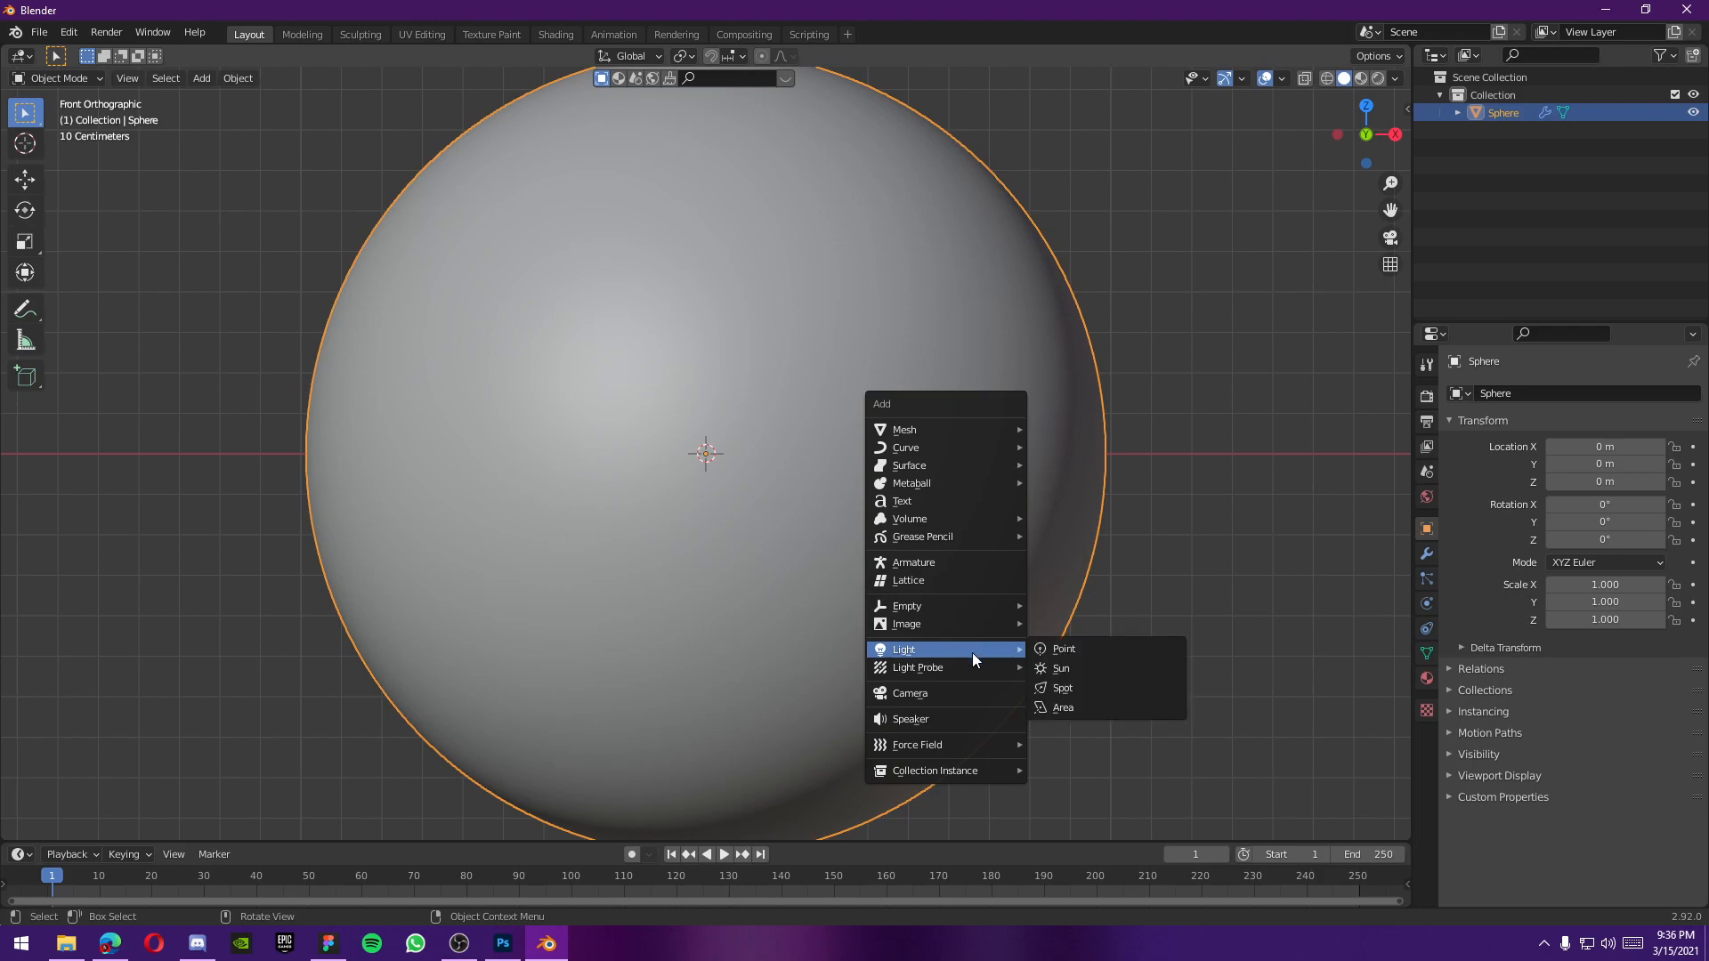
left_click(1041, 672)
scroll(1039, 633, "down", 7)
left_click(25, 210)
left_click_drag(767, 489, 775, 416)
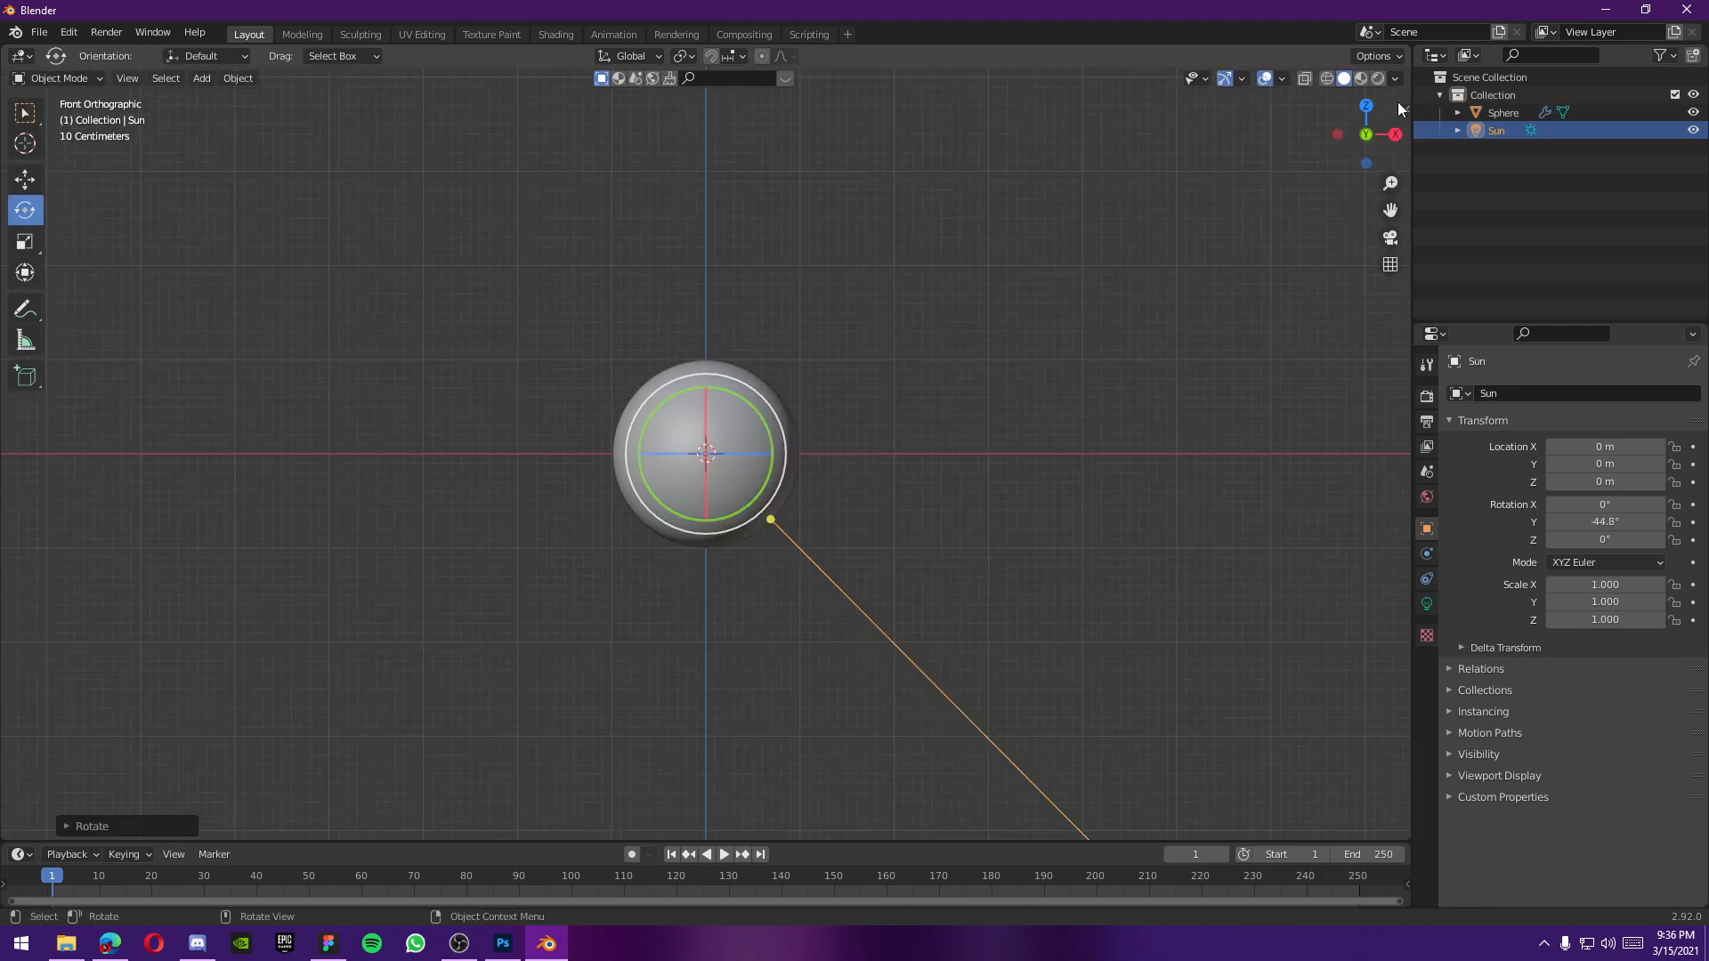
Step: Rotate the Sun to about 44.7° around Z in the top view and return to the front view
left_click(1278, 315)
left_click(1366, 105)
left_click(1163, 451)
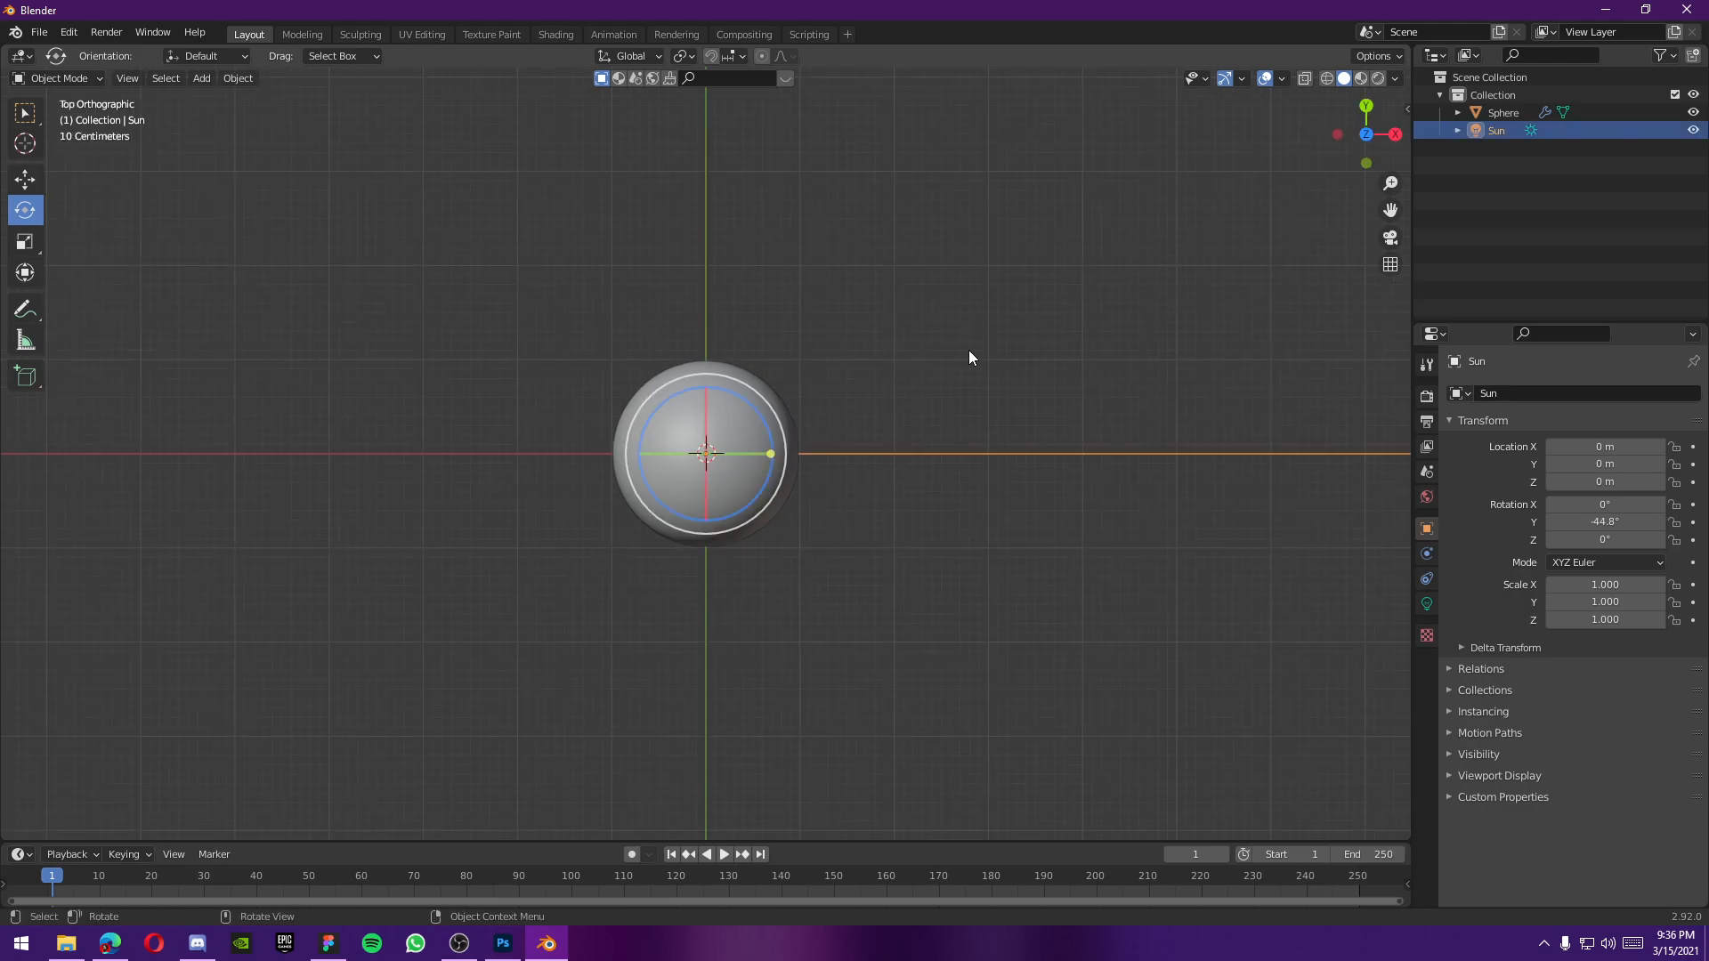
left_click_drag(757, 414, 715, 389)
left_click(1367, 163)
scroll(933, 622, "up", 3)
left_click(1153, 358)
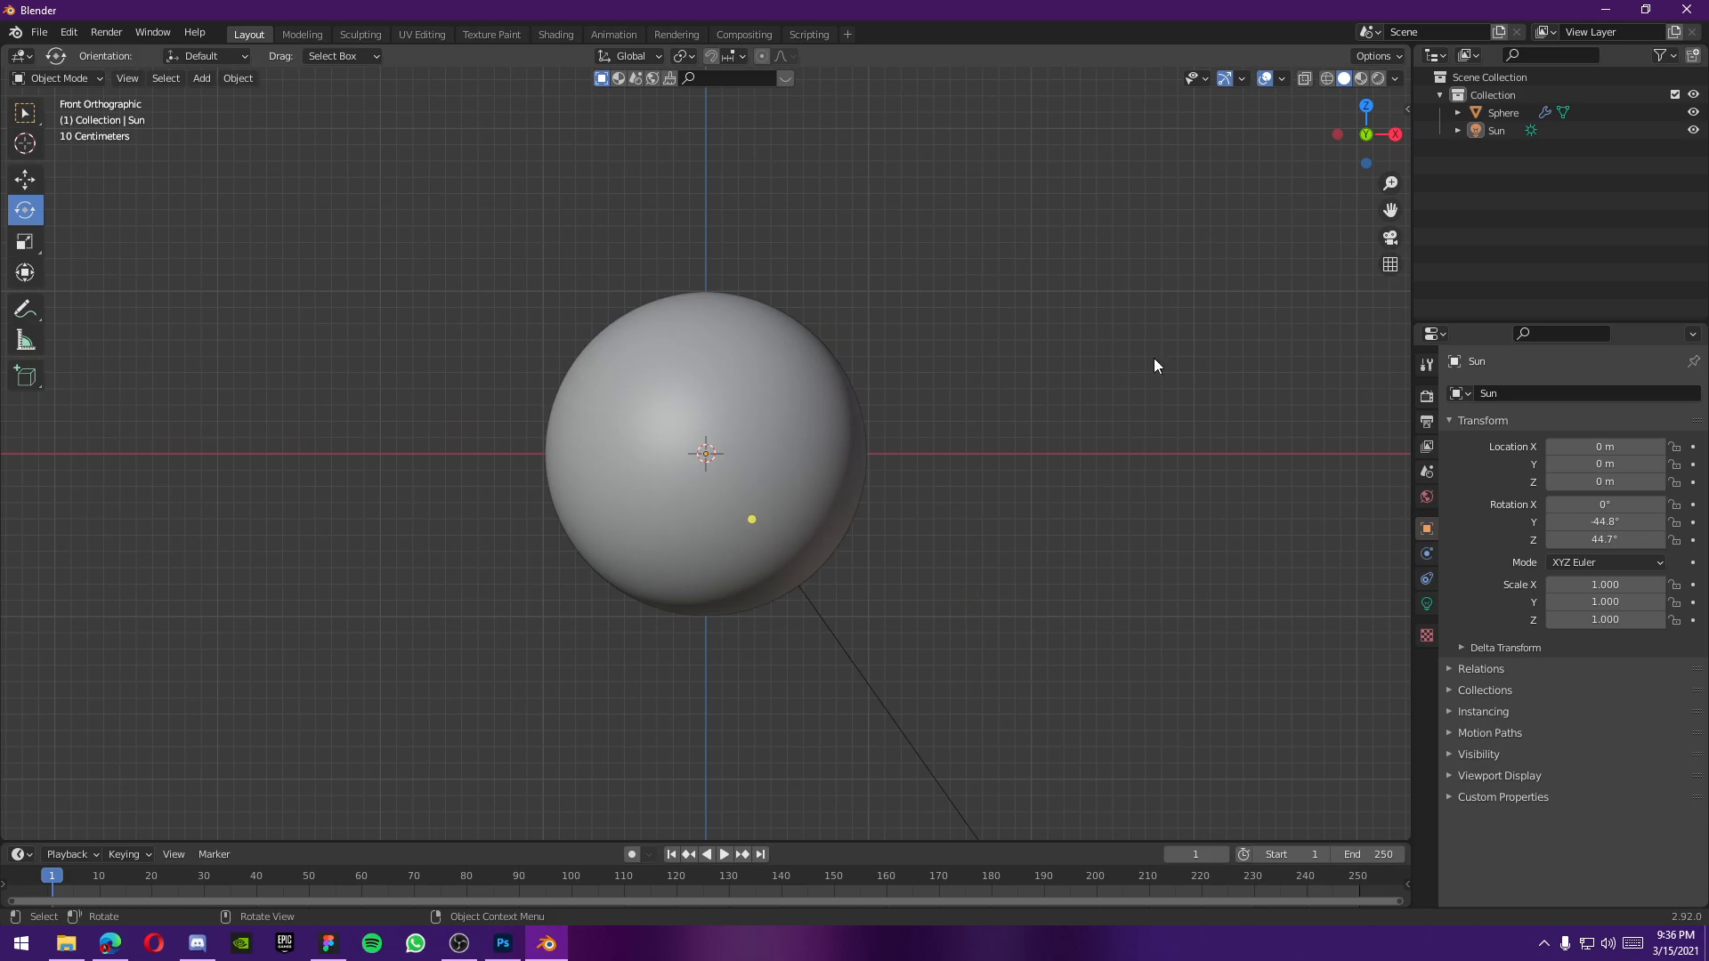
Step: Show the viewport in rendered shading and set the Sun's strength to 5 and its angle to about 70.7°
left_click(1379, 77)
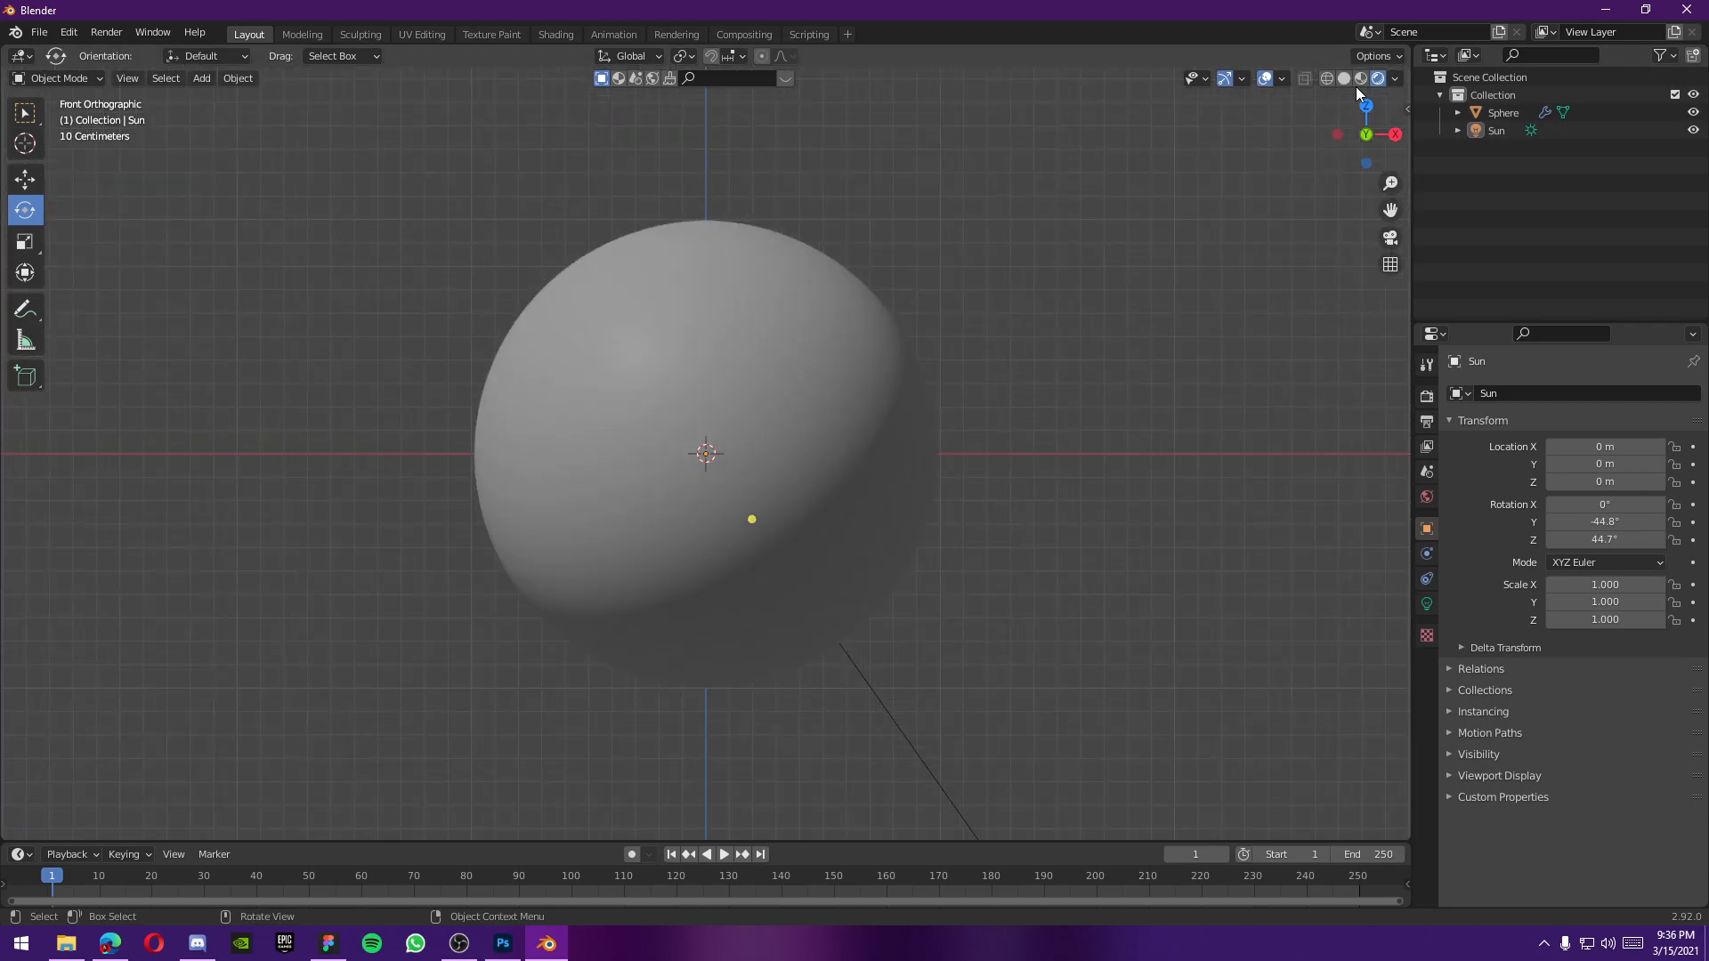
left_click(1427, 603)
left_click_drag(1095, 732, 832, 792)
left_click(1622, 511)
type("5")
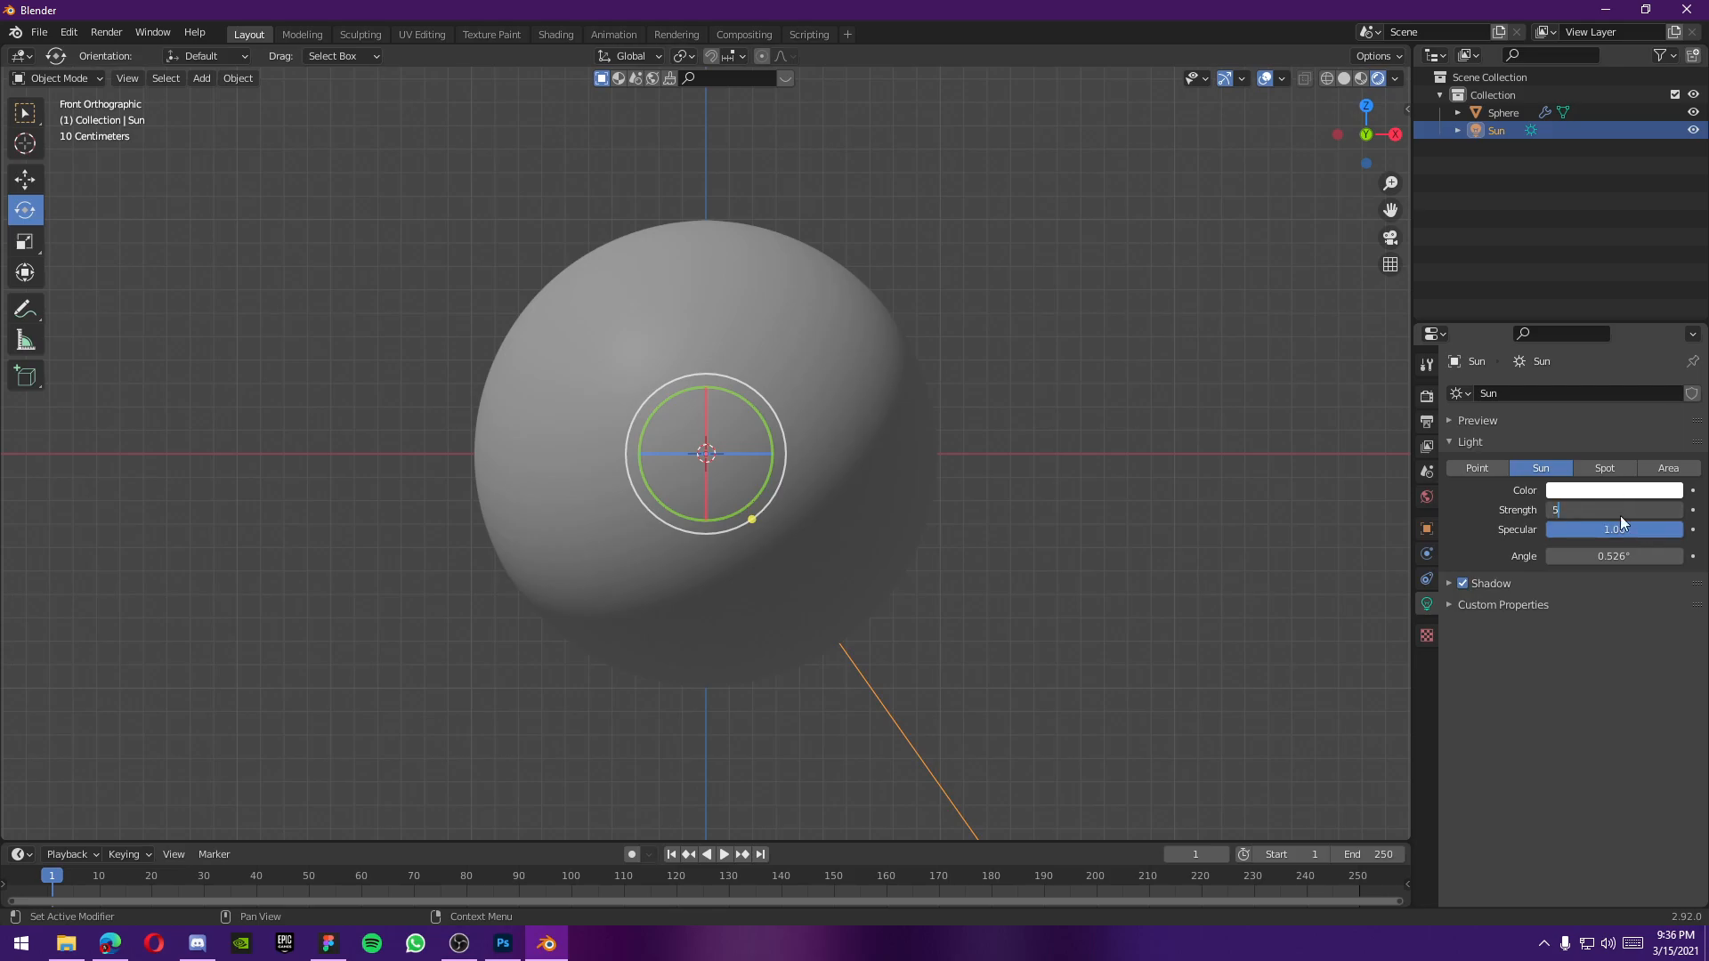
key("Return")
left_click_drag(1598, 554, 1678, 554)
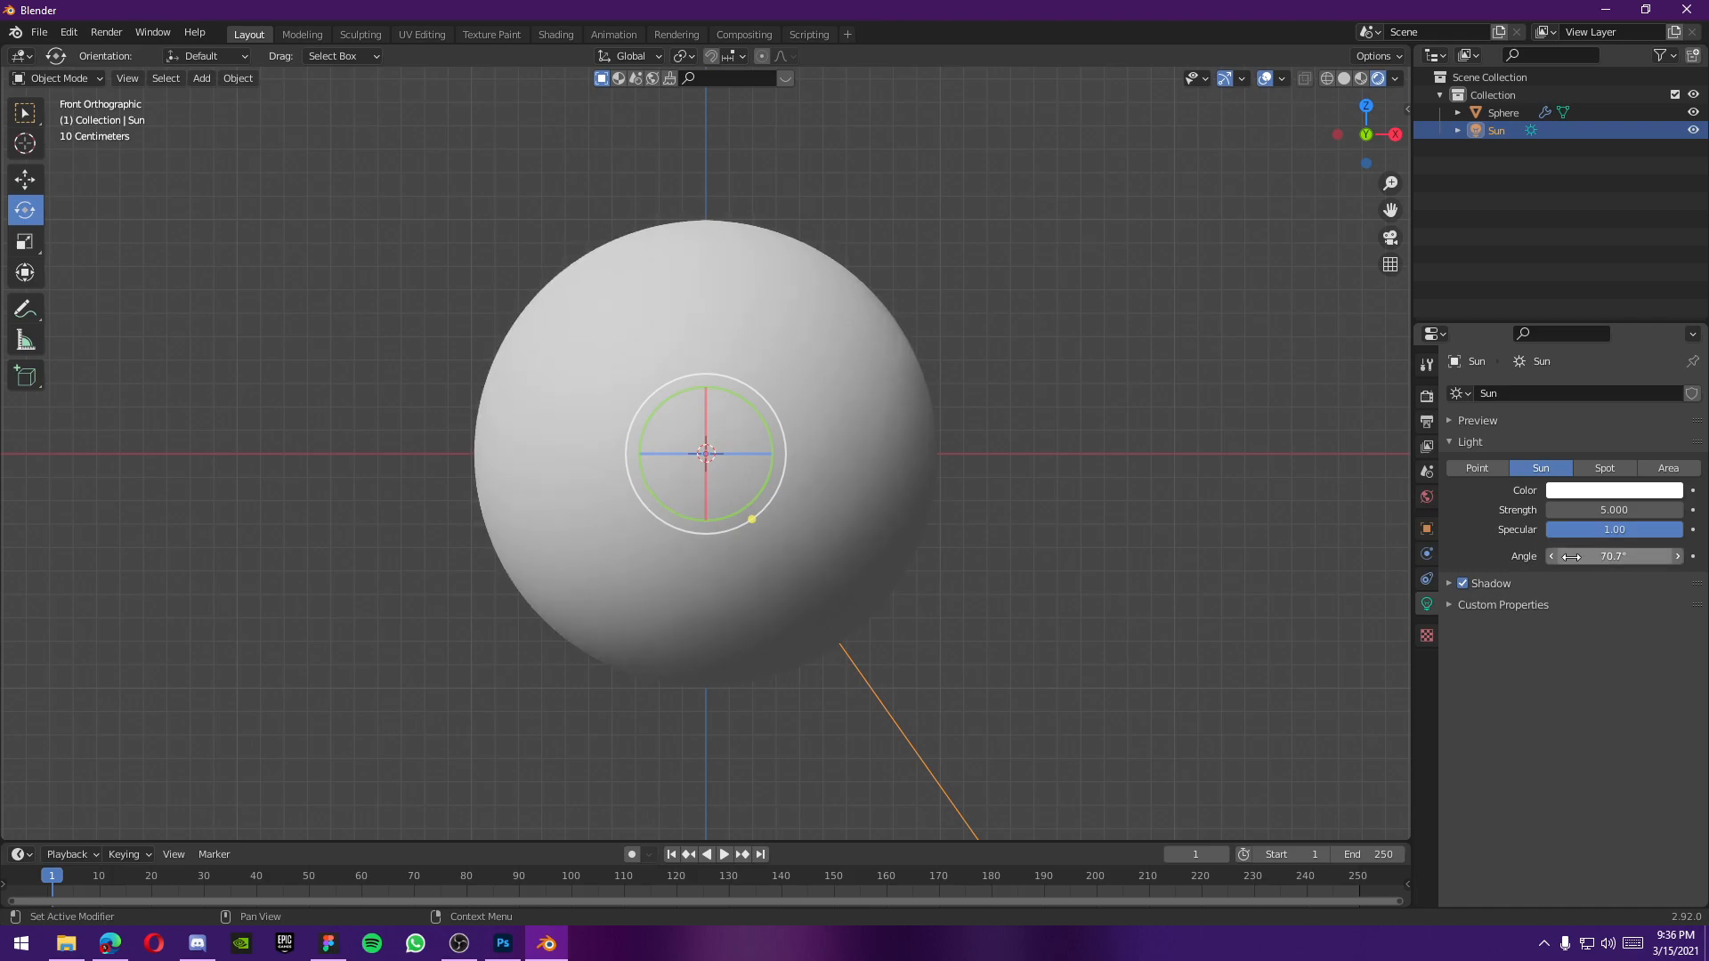
Step: Set the world background colour to black and hide the viewport overlays and gizmos
left_click(1427, 496)
left_click(1611, 509)
left_click_drag(1647, 294, 1639, 408)
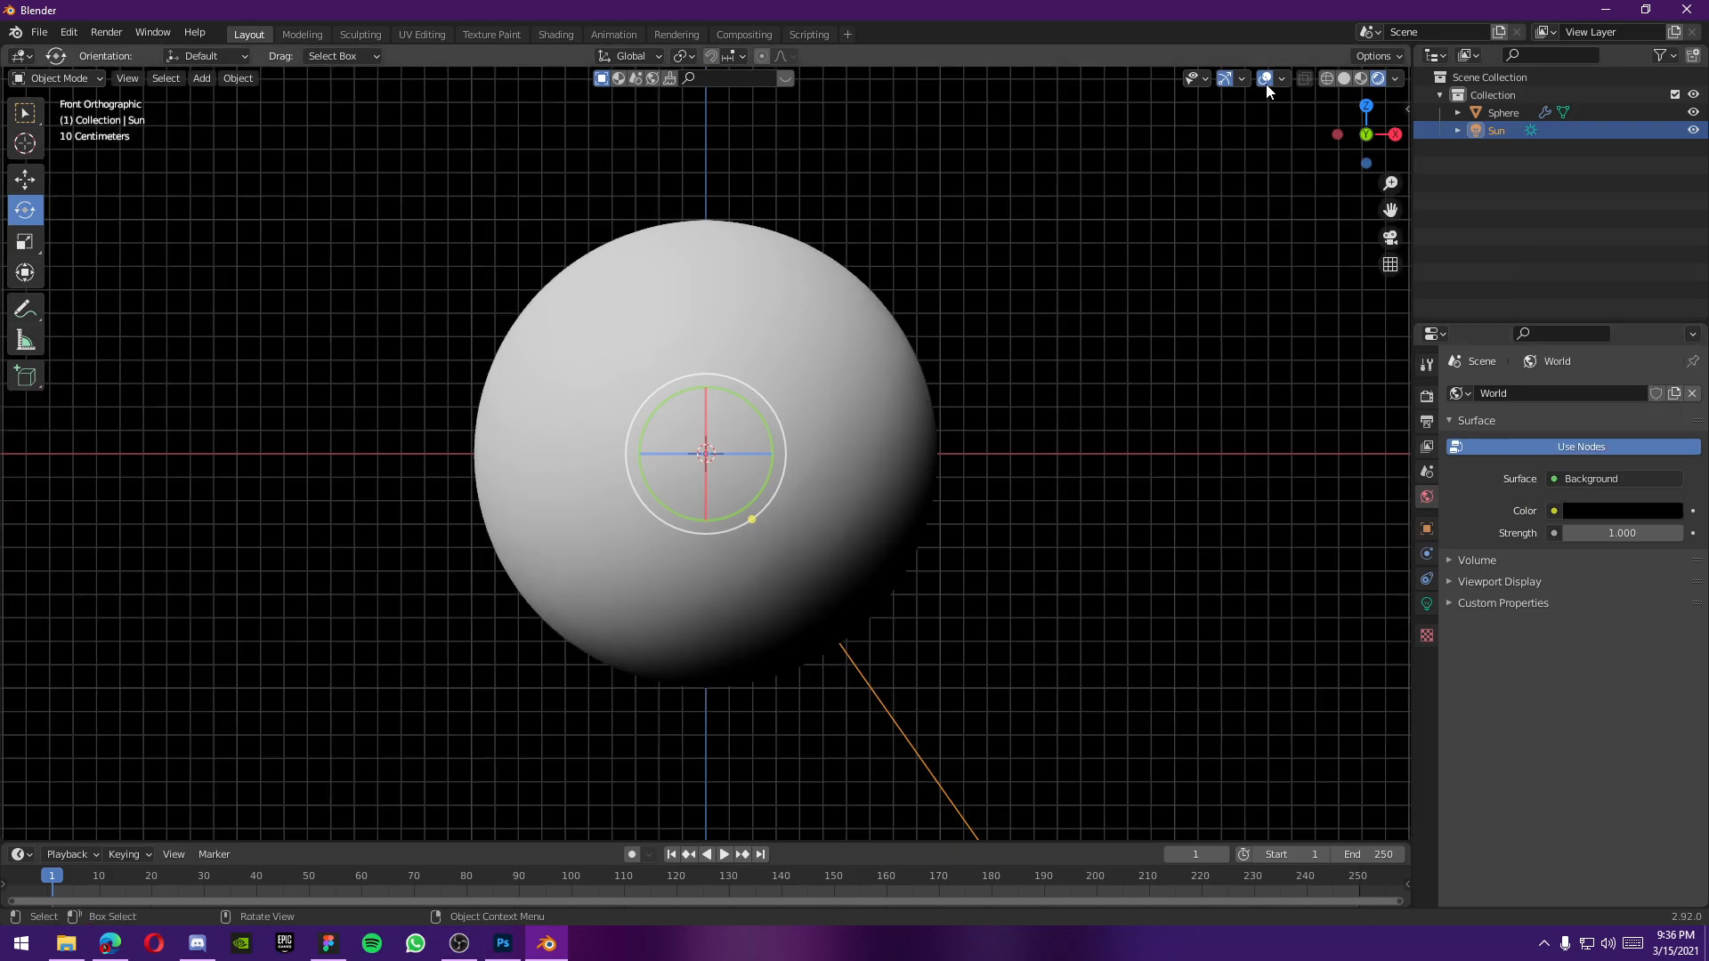
left_click(1266, 80)
left_click(1225, 81)
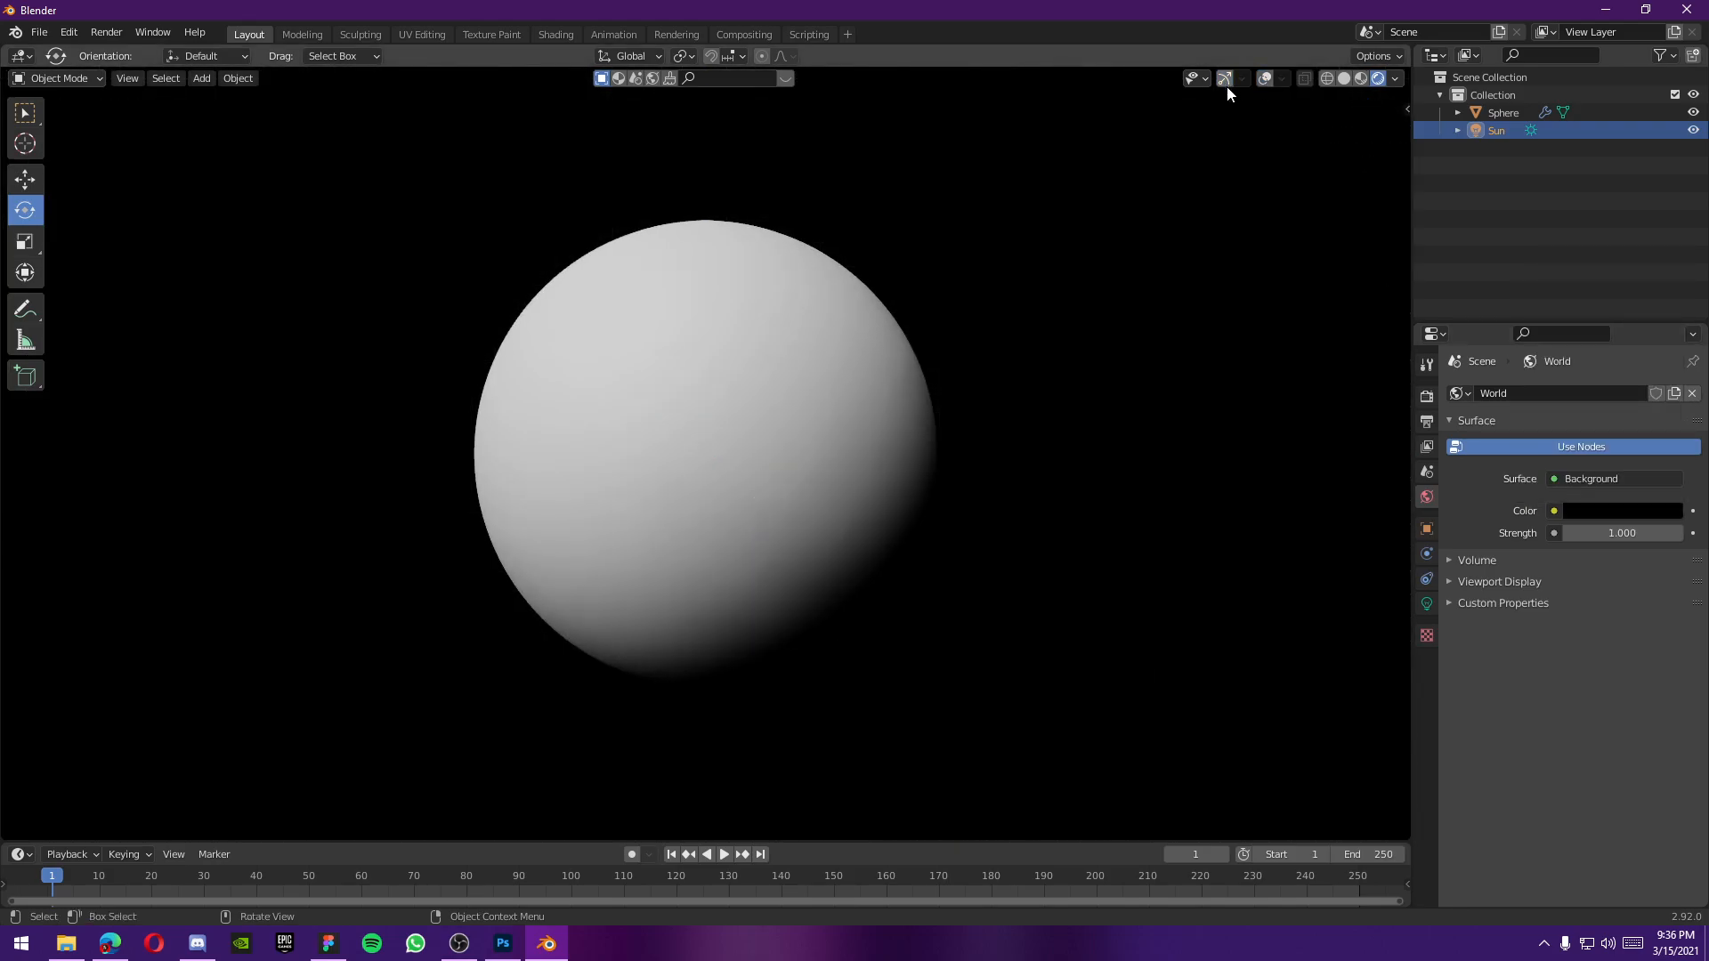
Step: Enable a transparent film background in the Eevee render settings
left_click(1427, 366)
left_click(1427, 396)
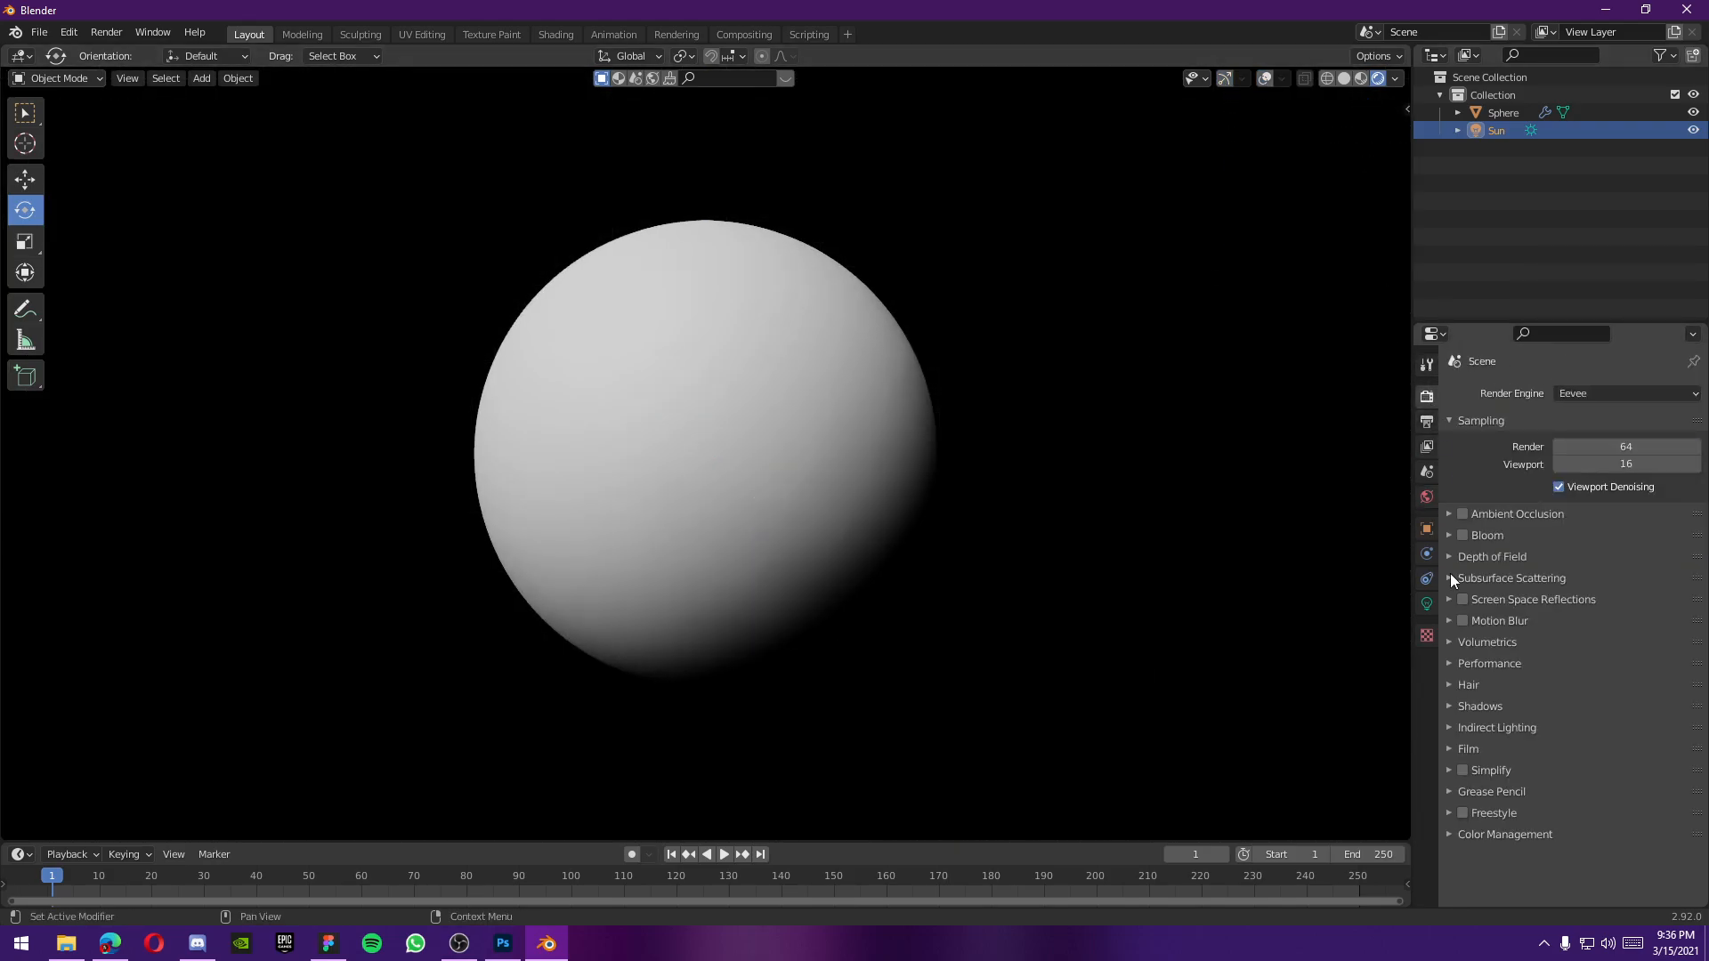
left_click(1455, 750)
left_click(1552, 795)
left_click(1464, 749)
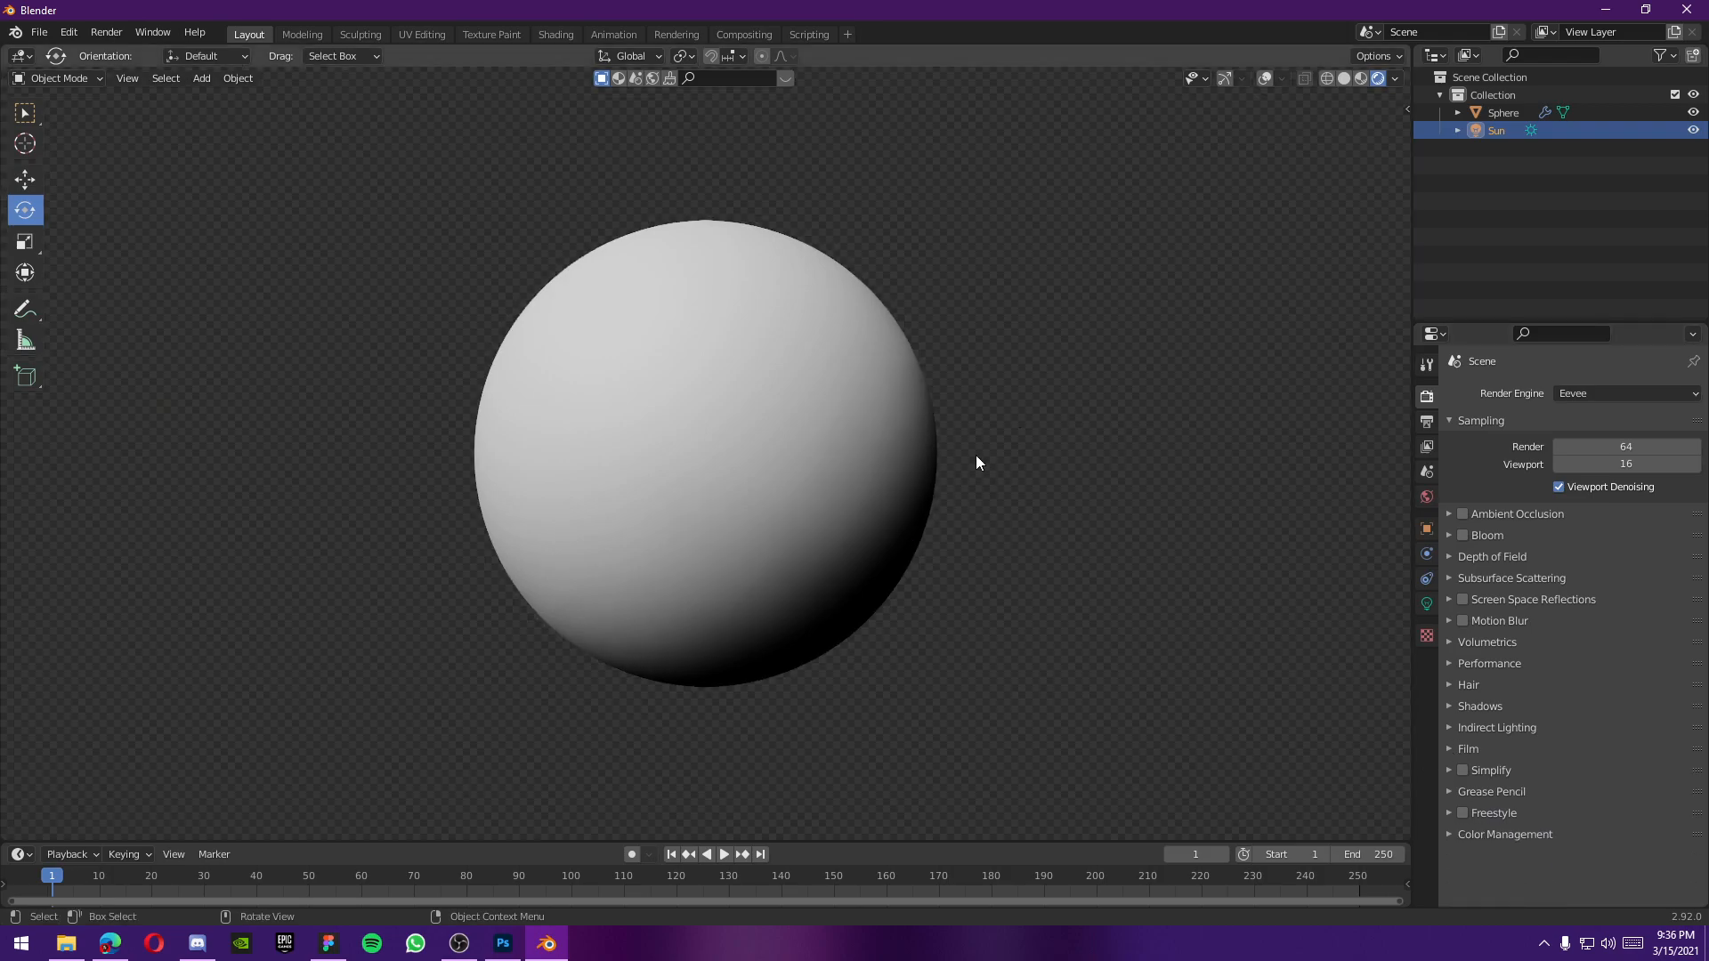
Step: Split the 3D viewport into two side-by-side views, one rendered and one solid, after a glance at the Photoshop sphere
left_click_drag(1404, 51, 668, 445)
left_click(503, 943)
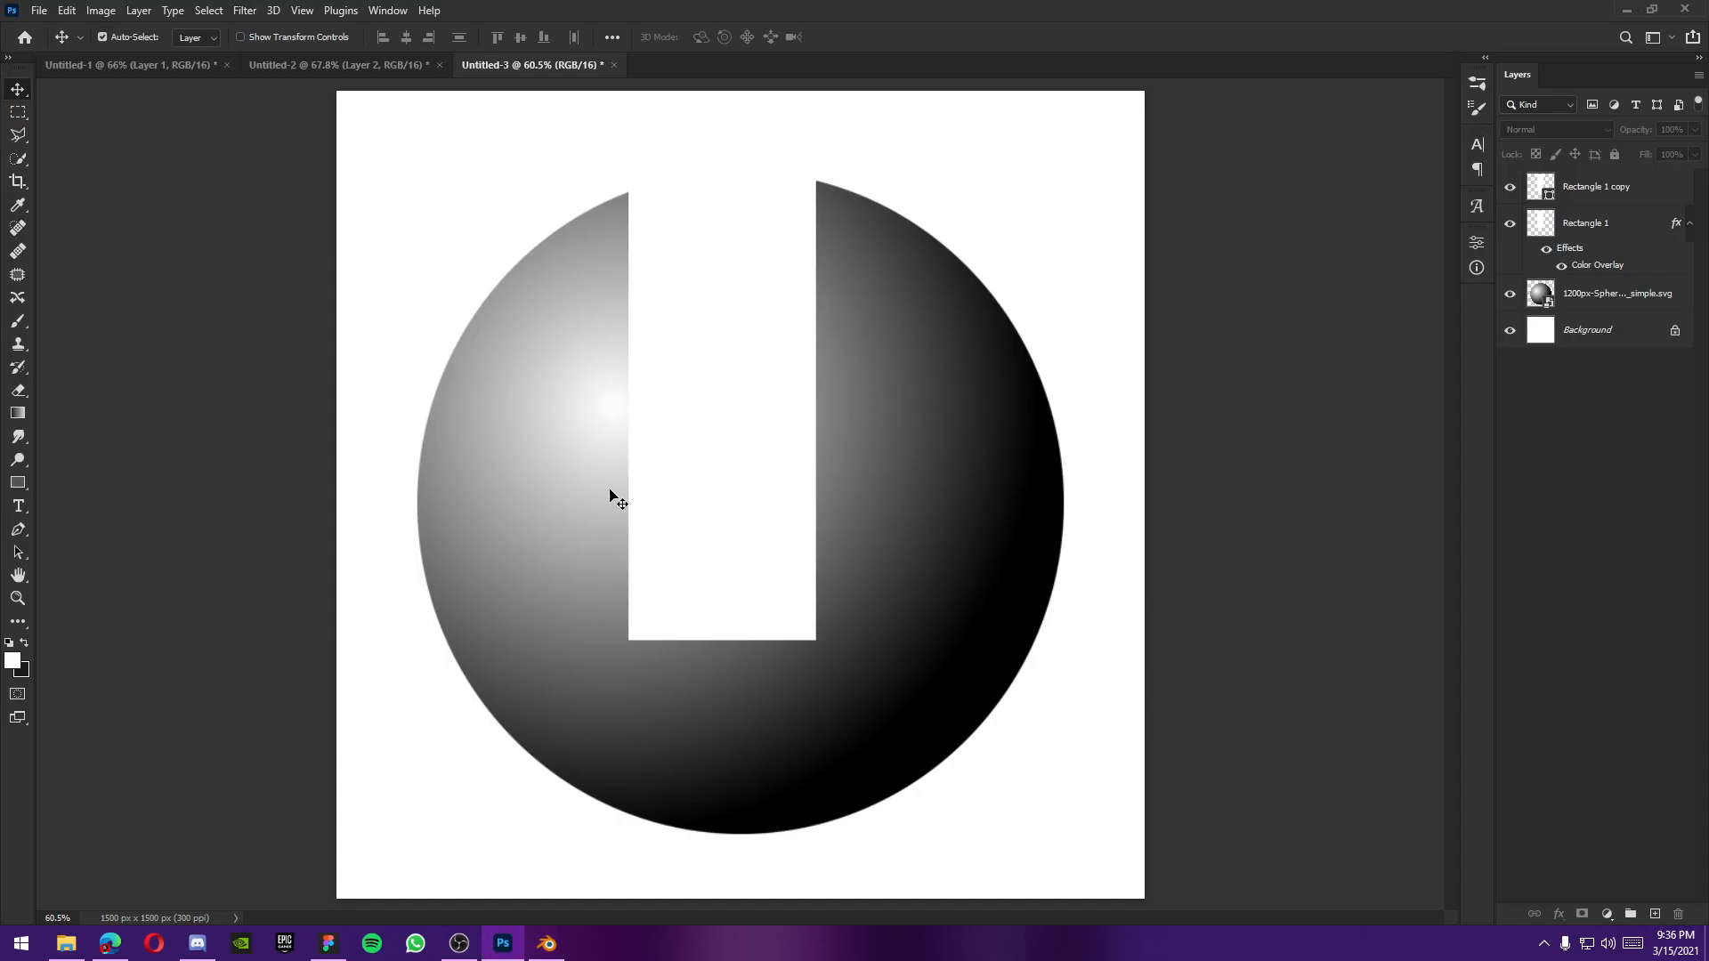
left_click(564, 949)
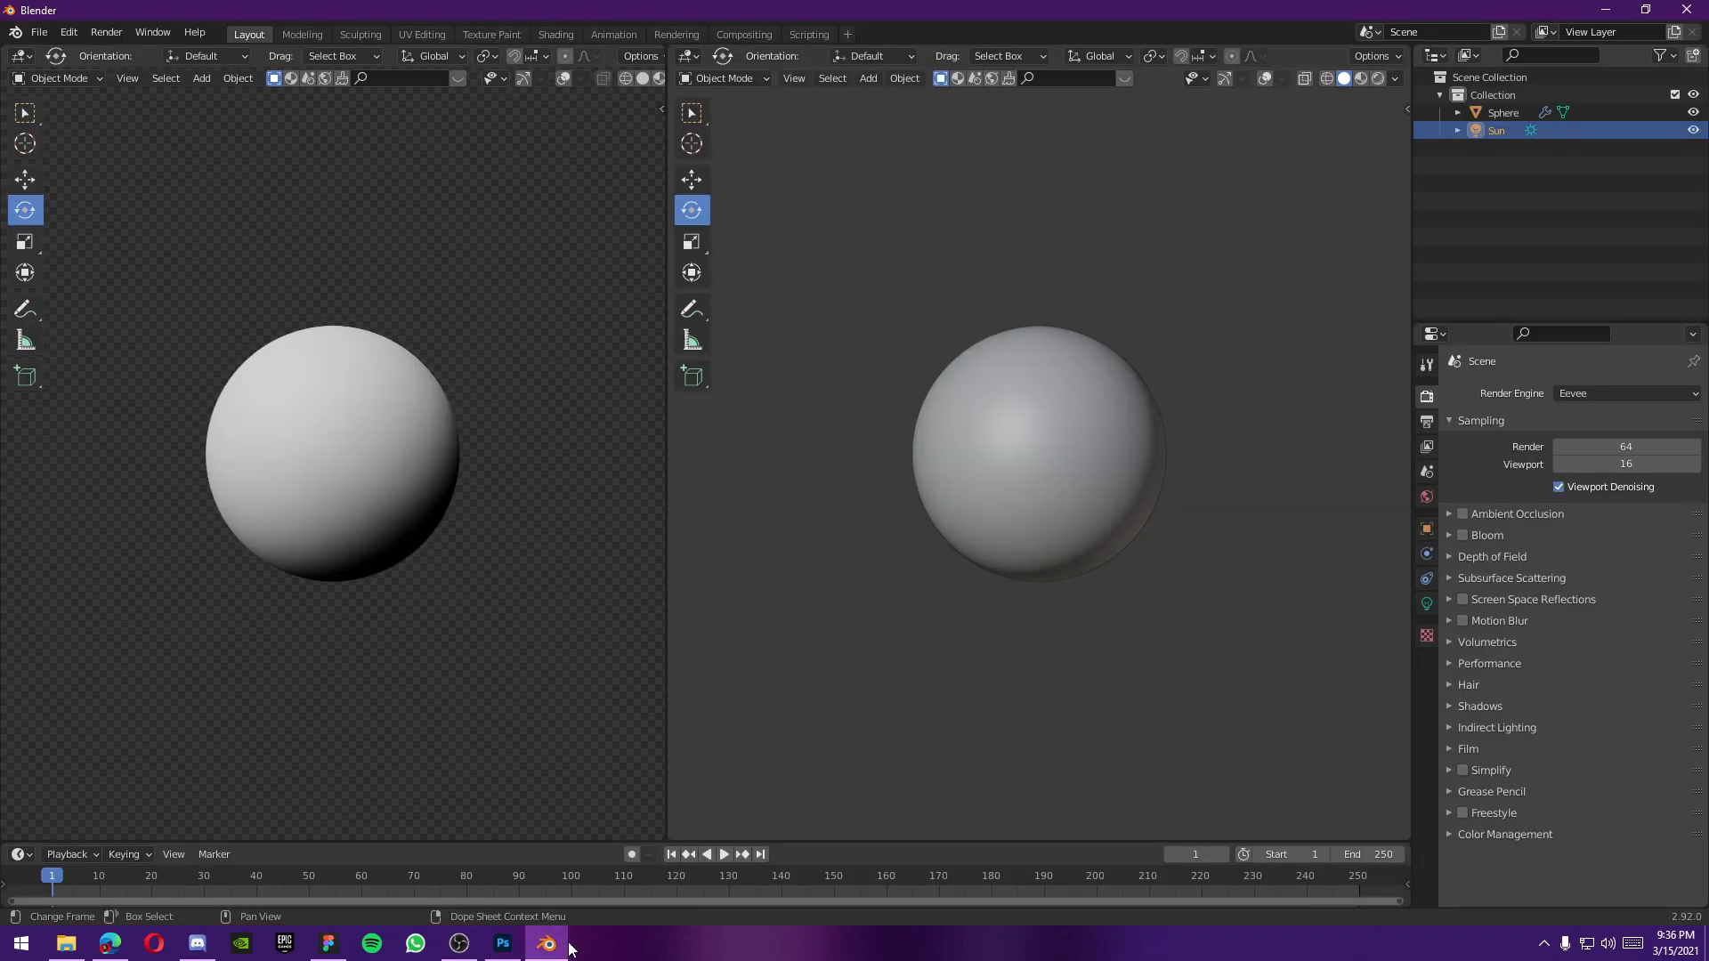
Step: Turn the viewport overlays and gizmos back on in the solid view beside the rendered one
scroll(1114, 430, "up", 2)
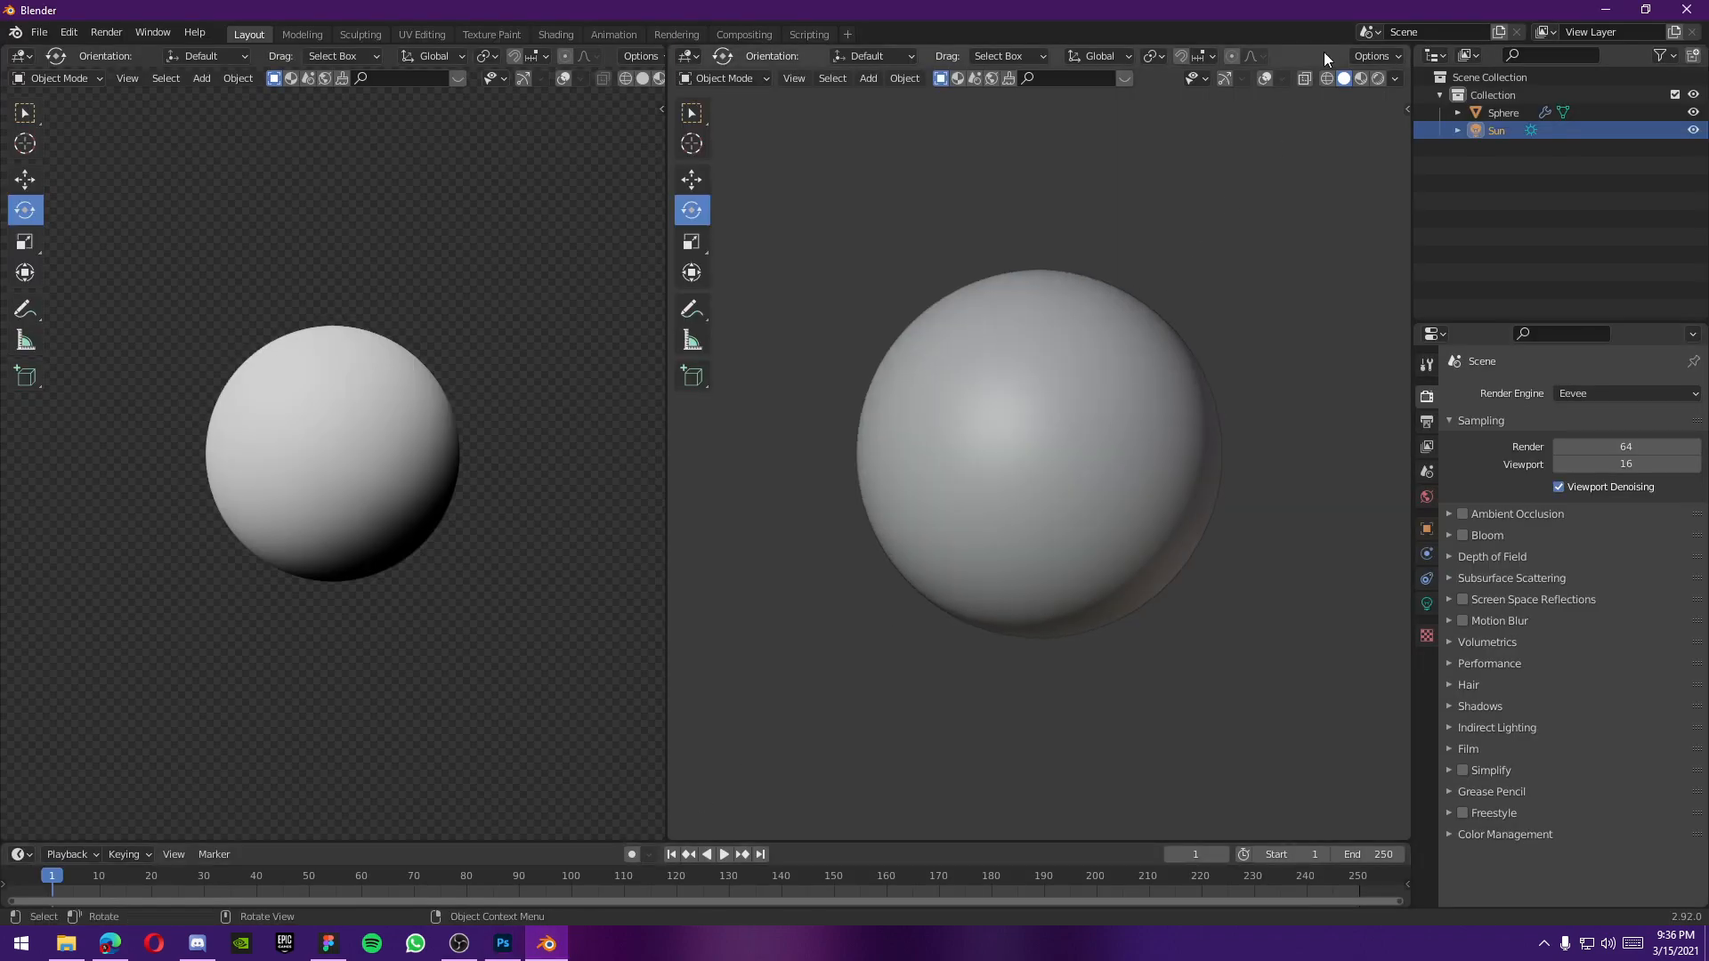
left_click(1266, 77)
left_click(1225, 78)
left_click_drag(1192, 350, 1185, 378)
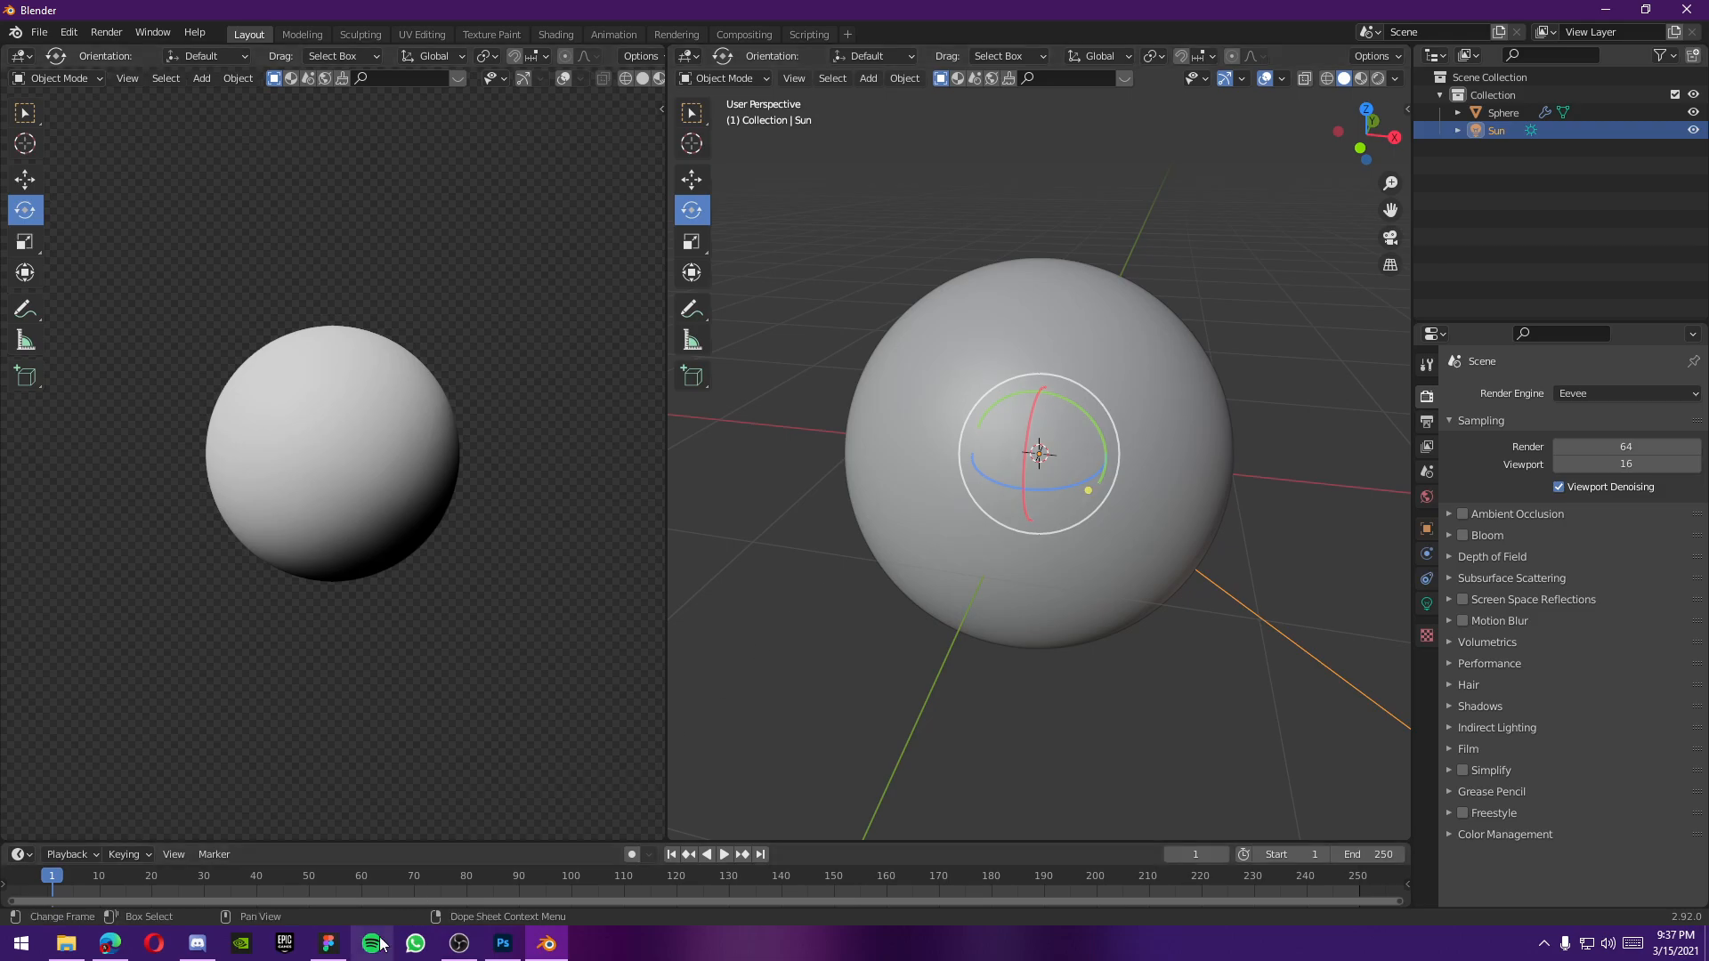
Step: Switch to Photoshop to examine the sphere and the statue head's shading, and return to Blender
left_click(503, 943)
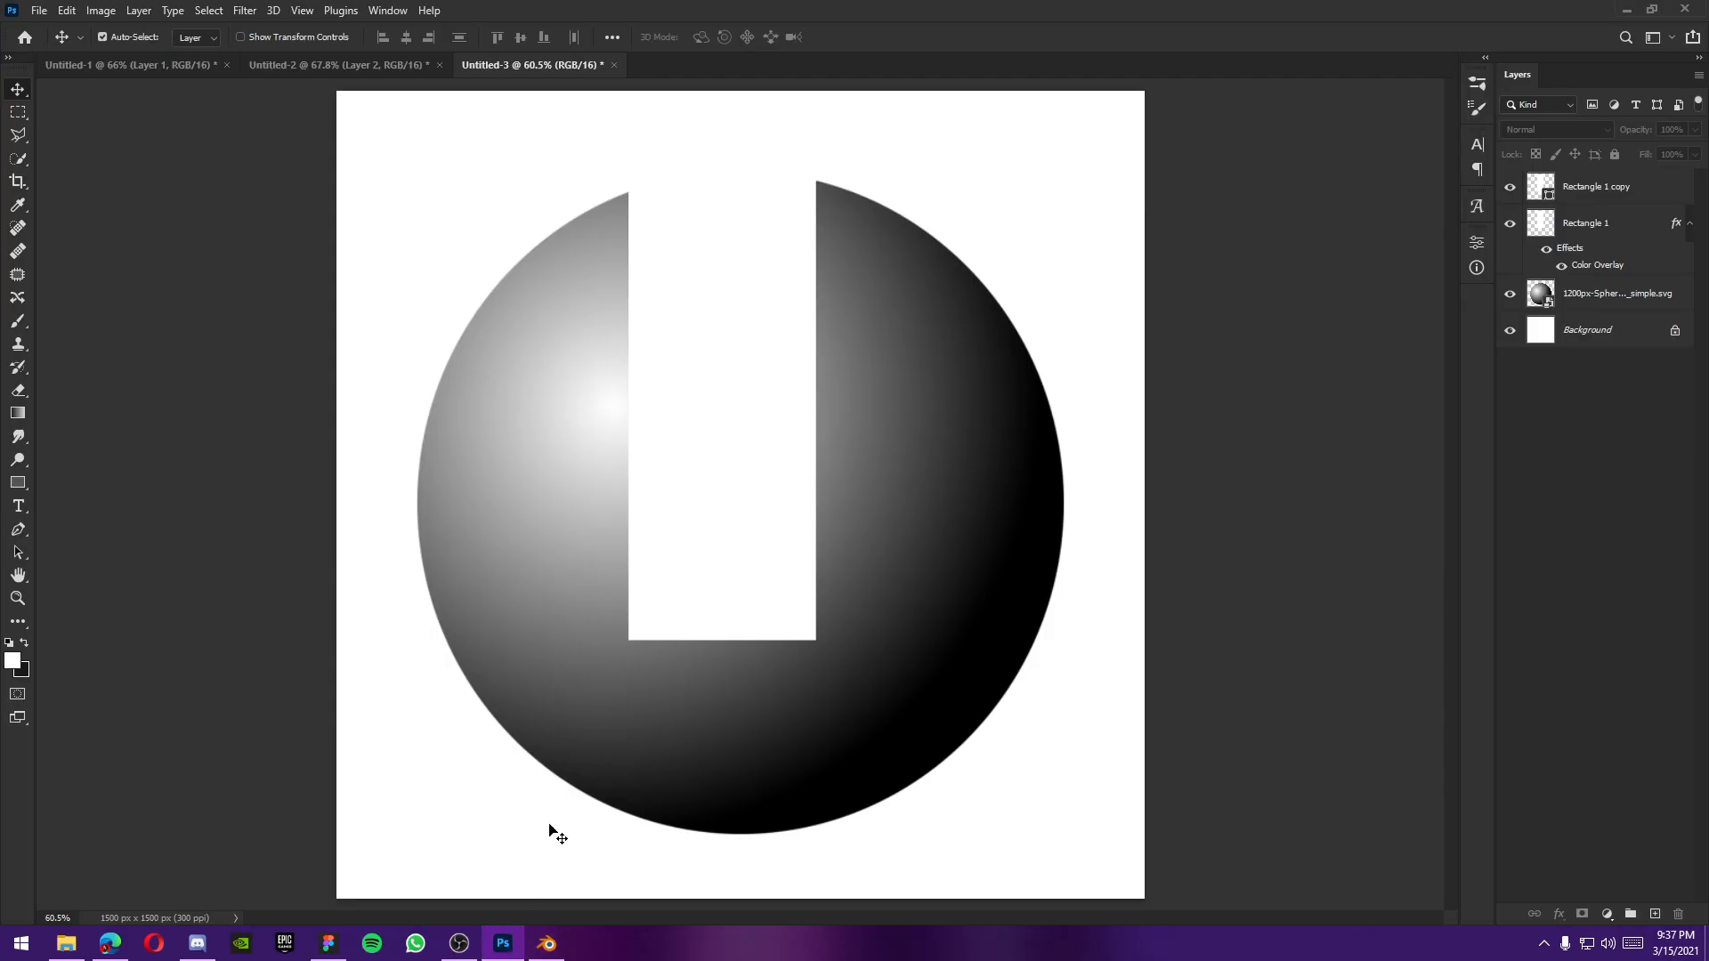
left_click(326, 67)
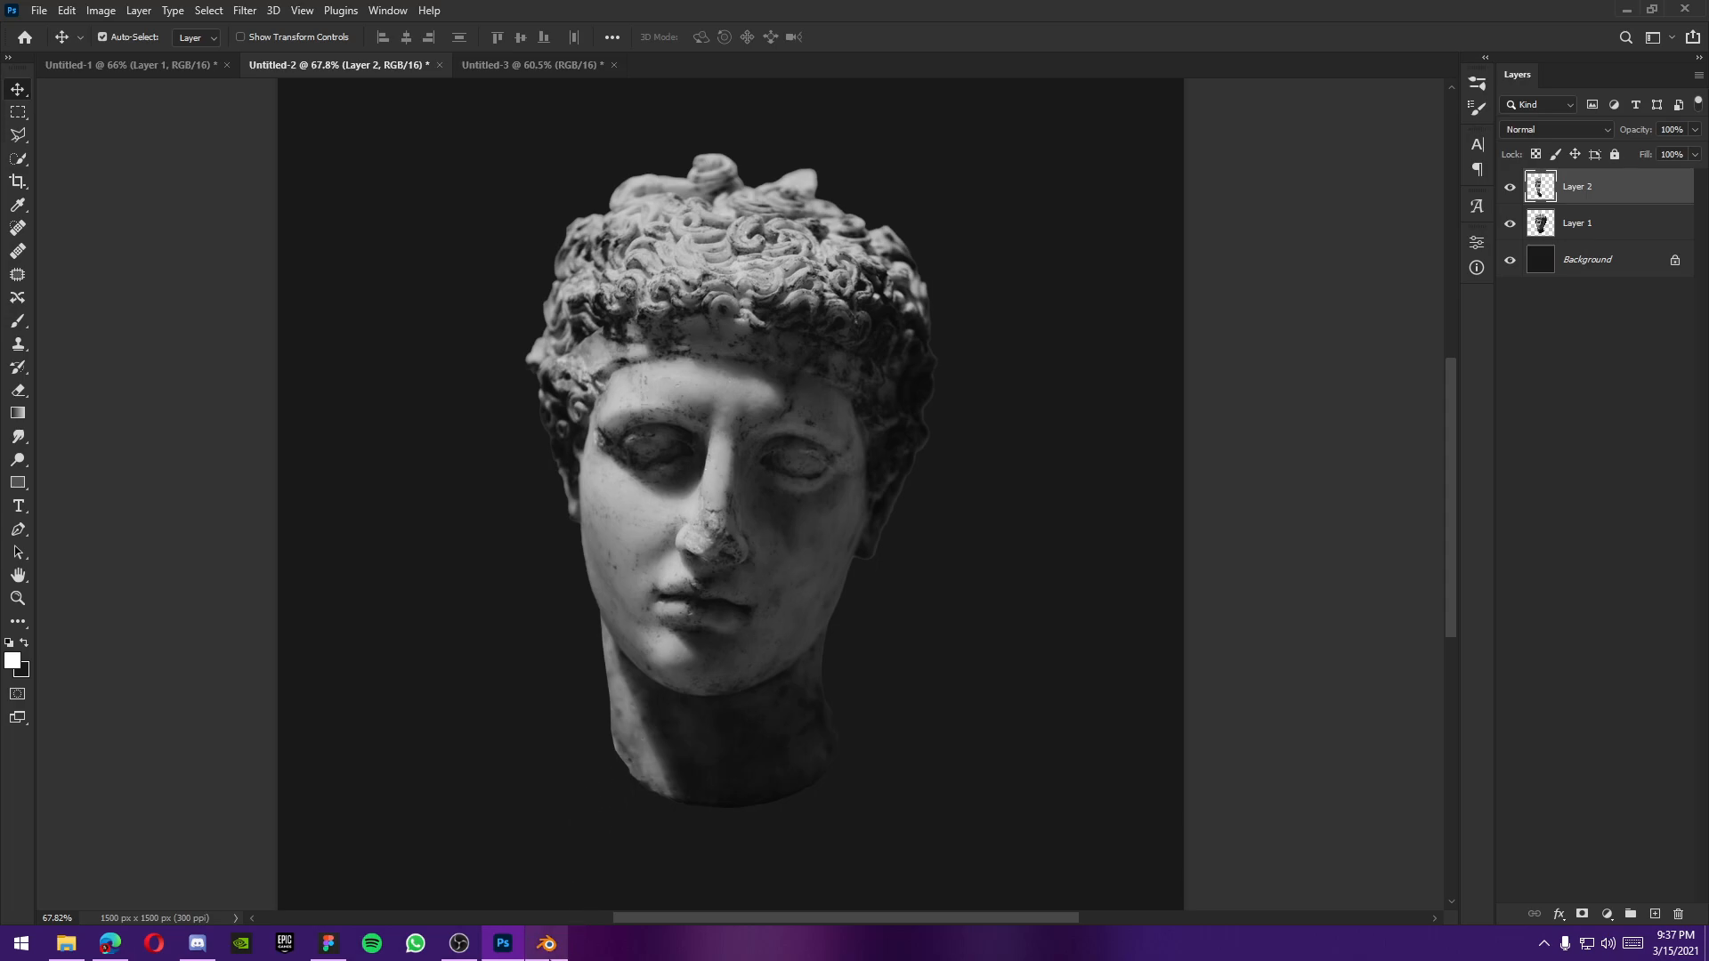
mouse_move(552, 950)
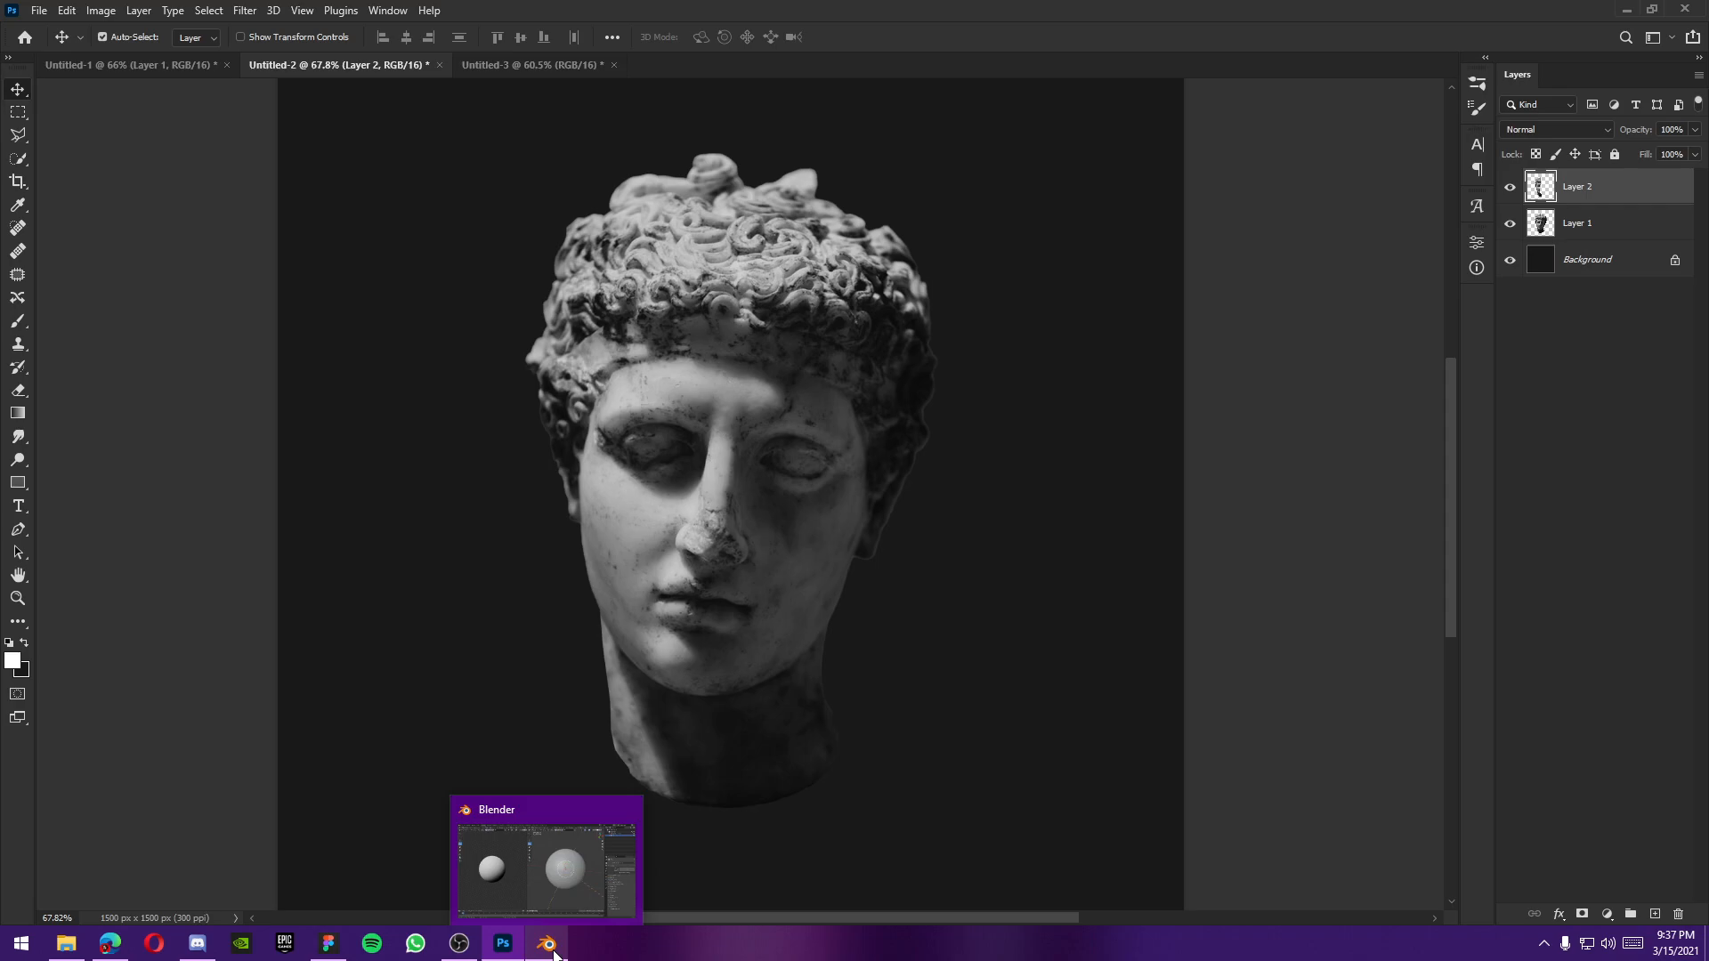
left_click(552, 951)
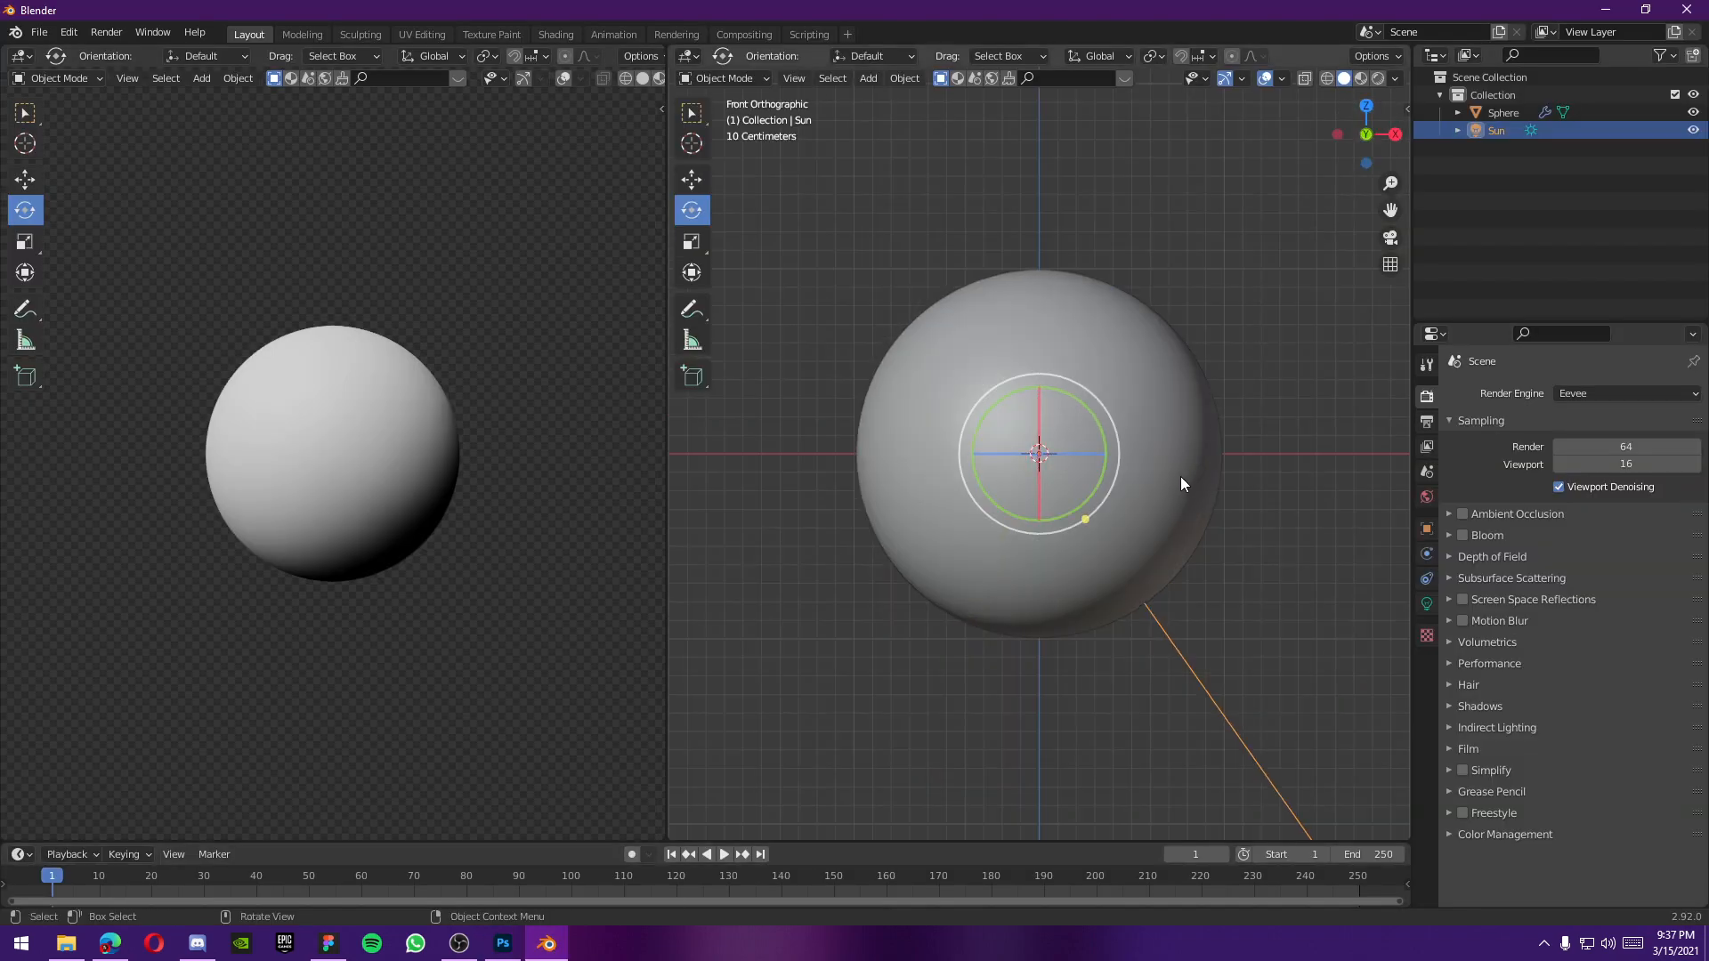
Step: Add a mesh plane at the sphere's centre and rotate it 90° about the X axis
key("shift+a")
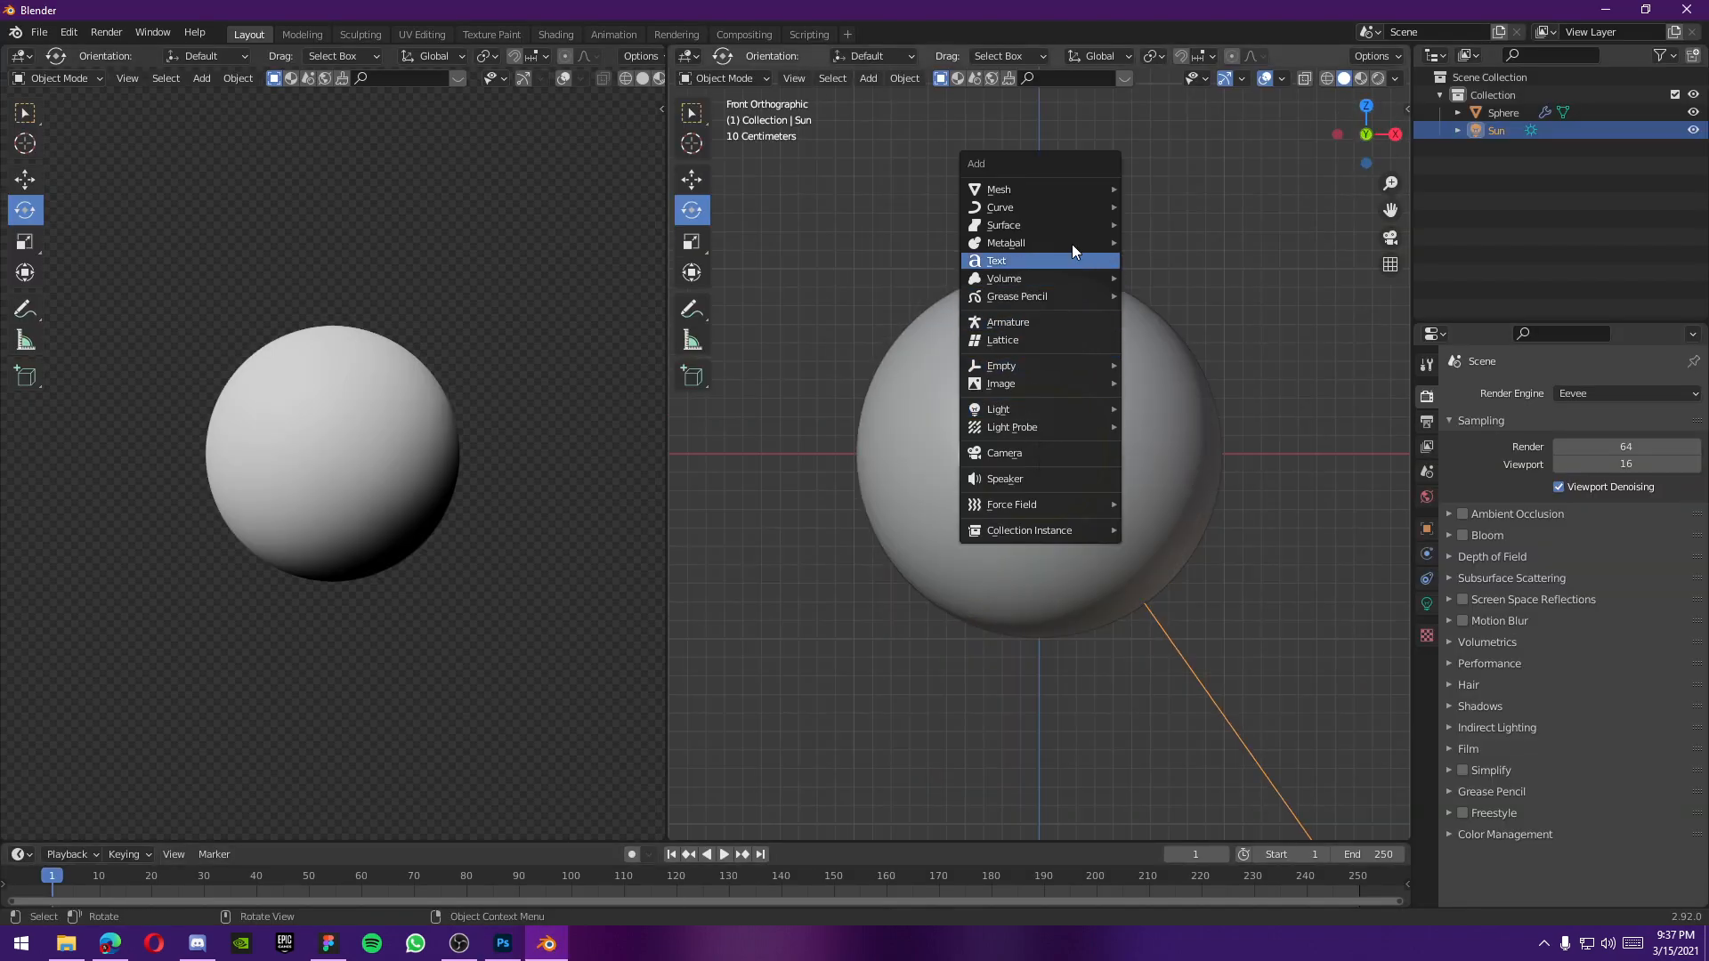
mouse_move(1071, 189)
left_click(1138, 189)
scroll(1122, 359, "down", 4)
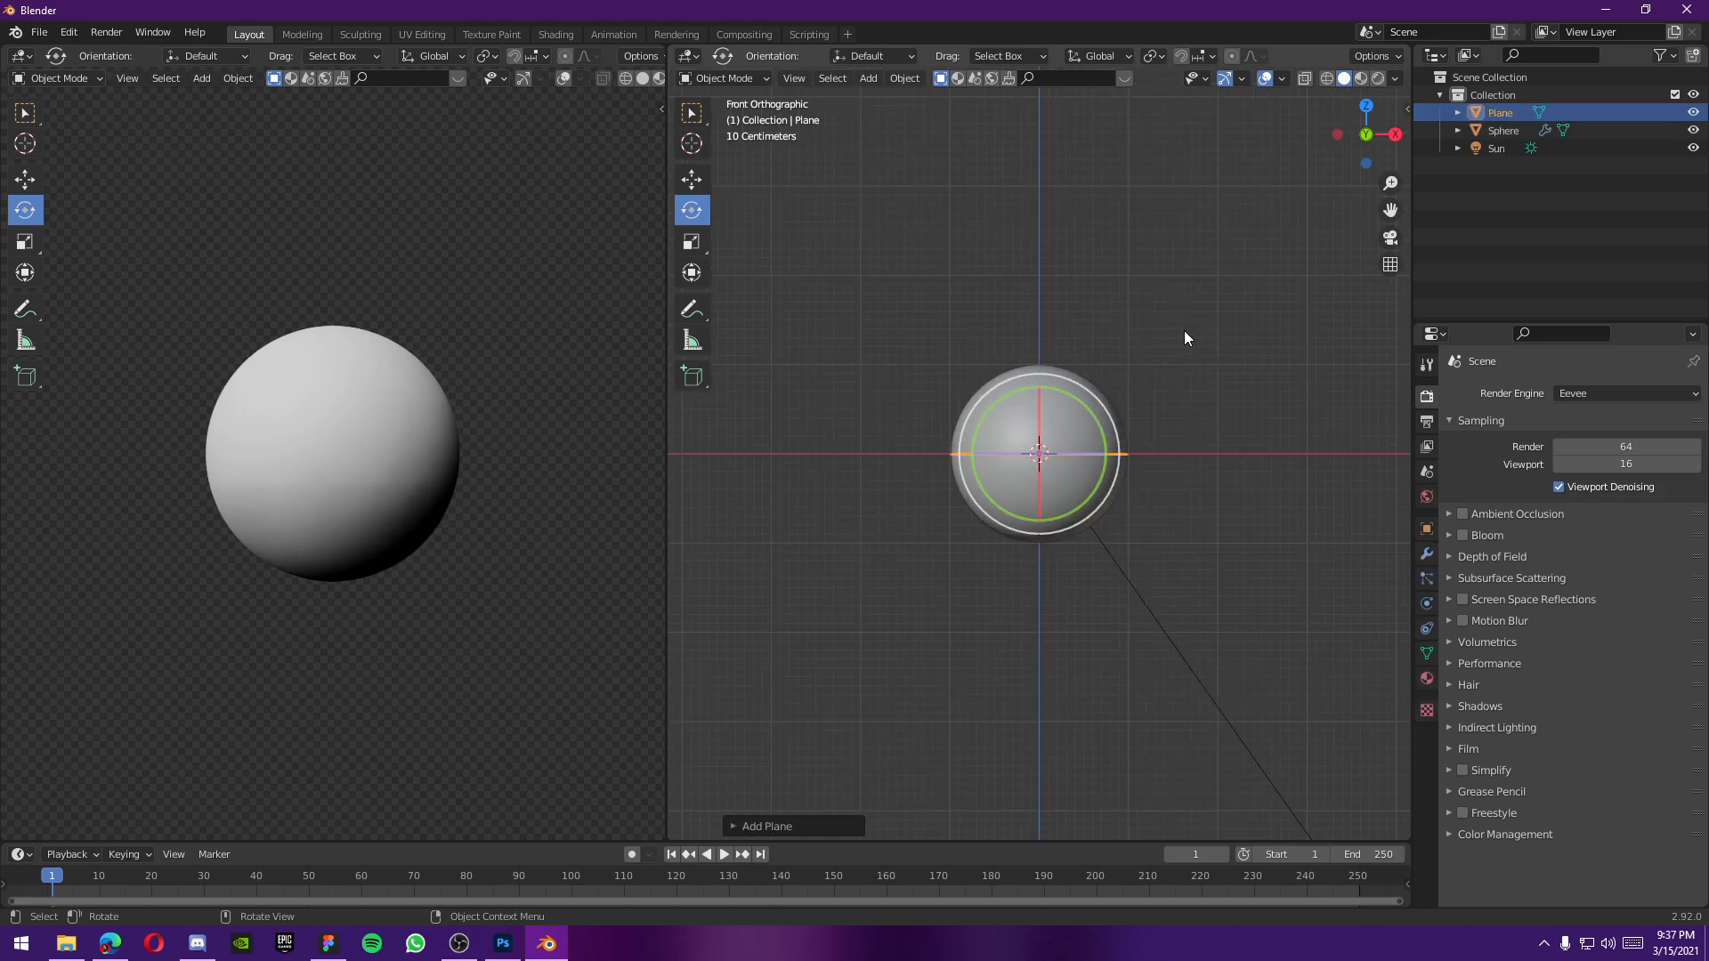
type("rx90")
key("Return")
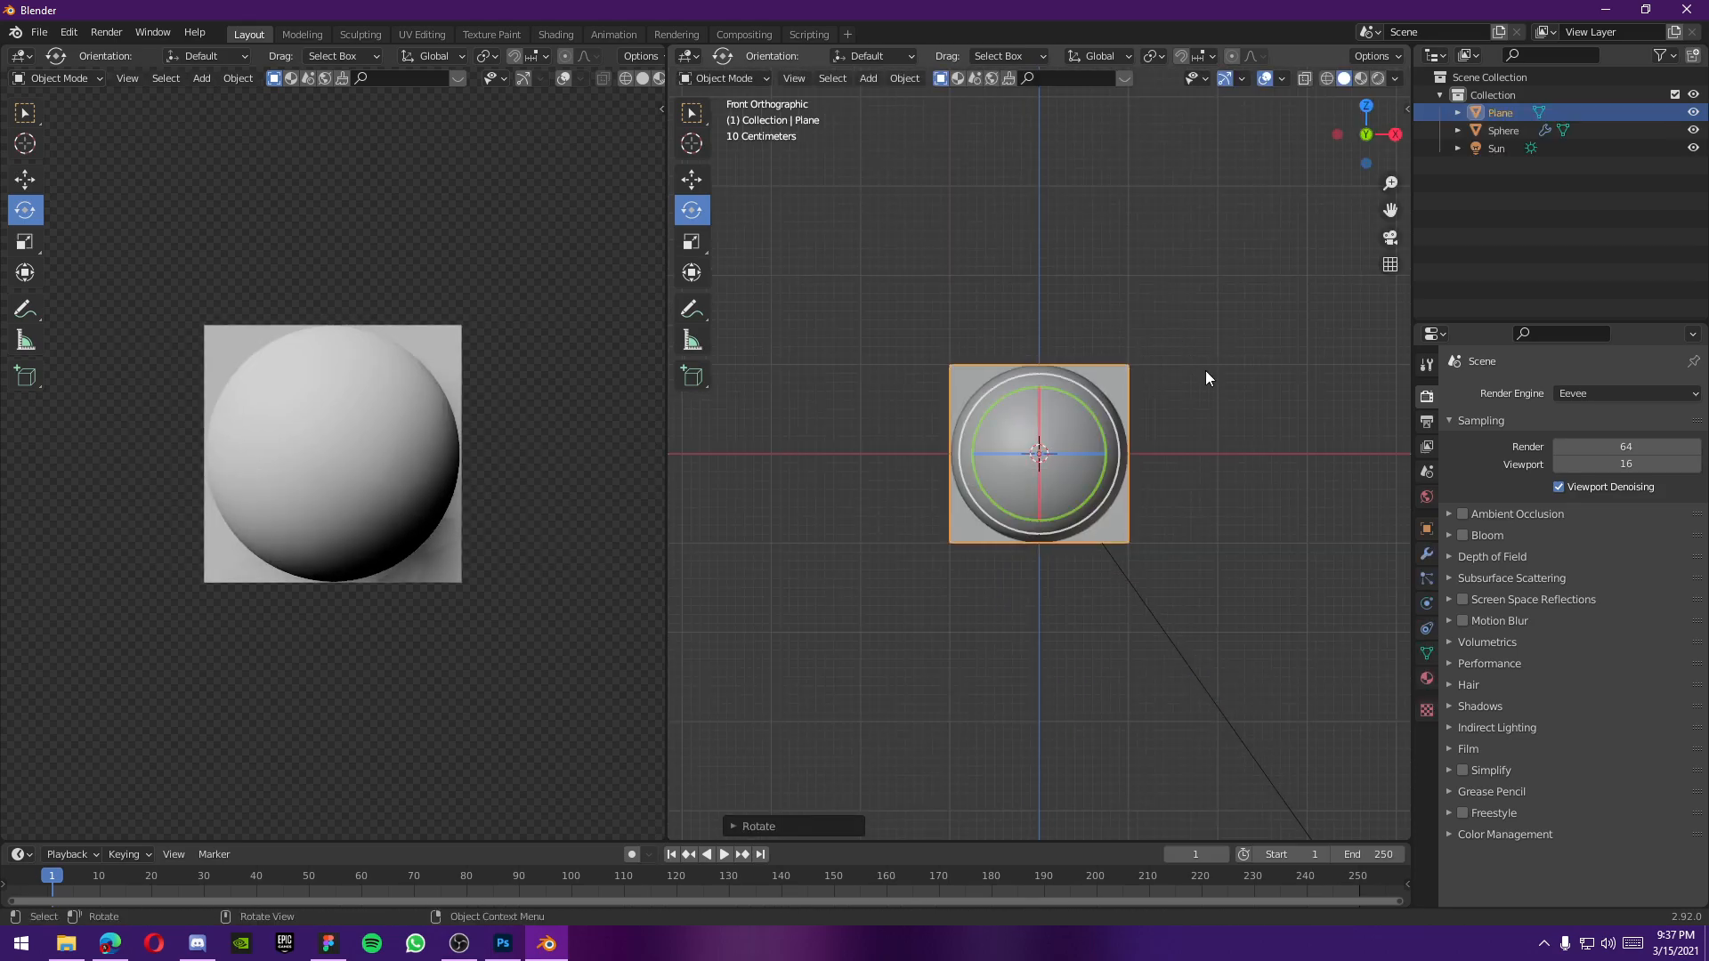
Step: Move the upright plane out in front of the sphere and raise it so it covers the sphere's upper part
left_click(1395, 134)
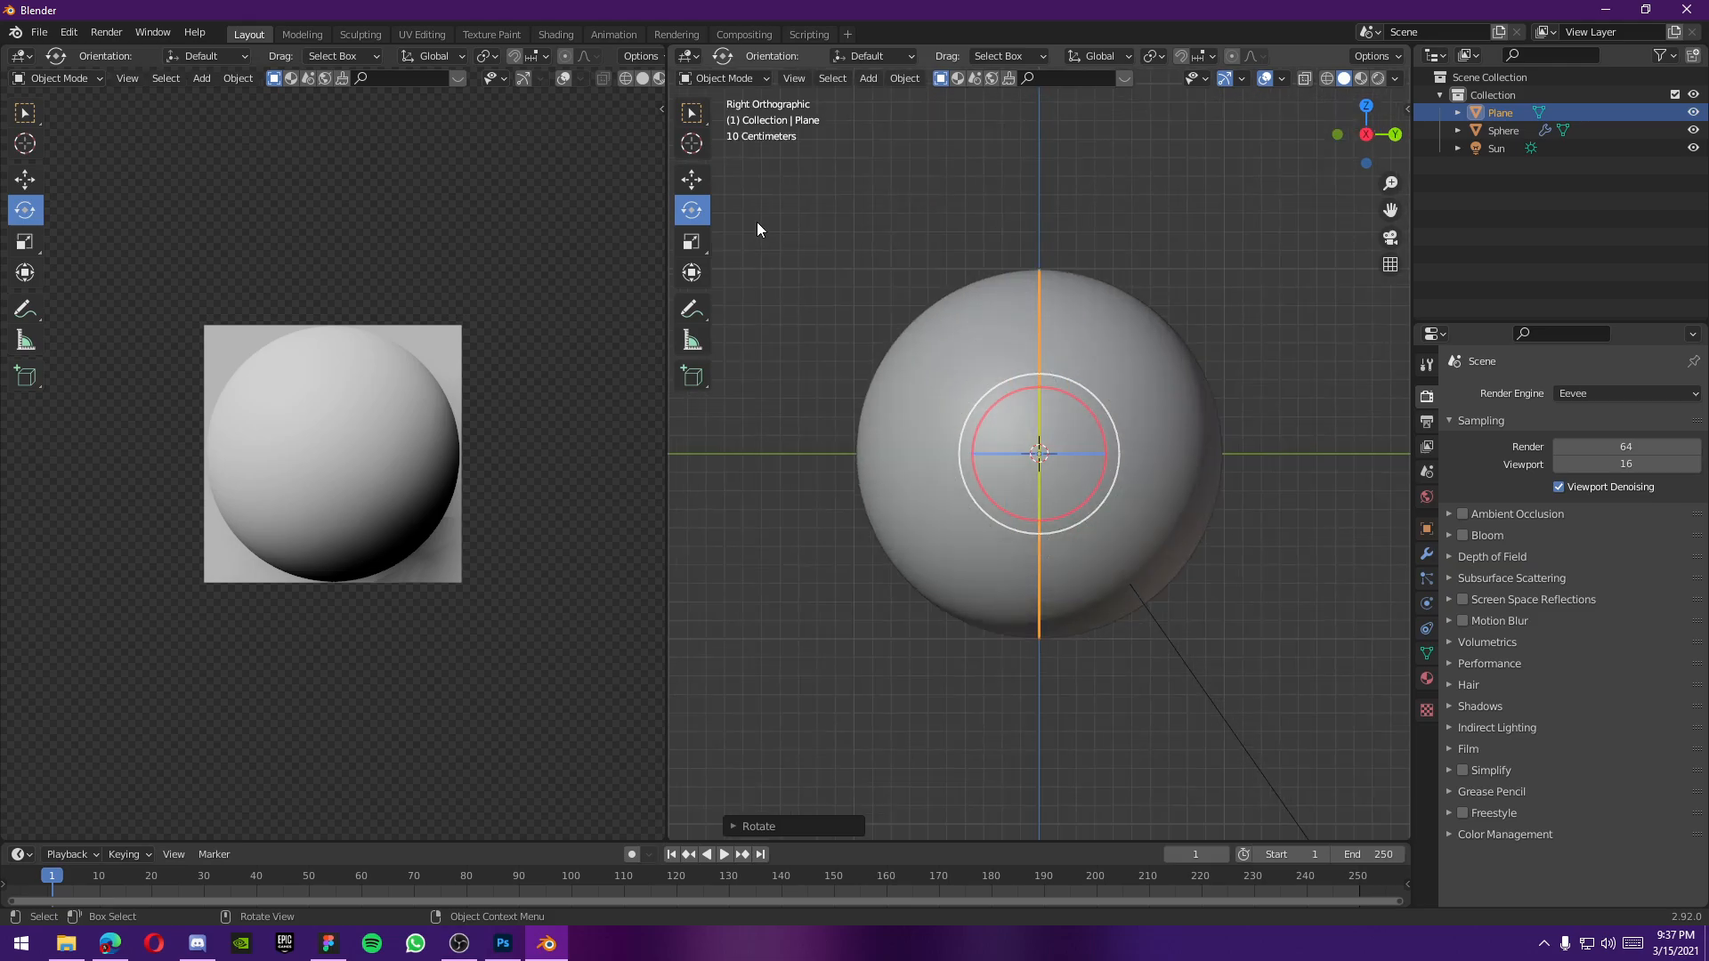
key("shift+space")
key("g")
left_click_drag(1039, 454, 852, 347)
left_click(1337, 135)
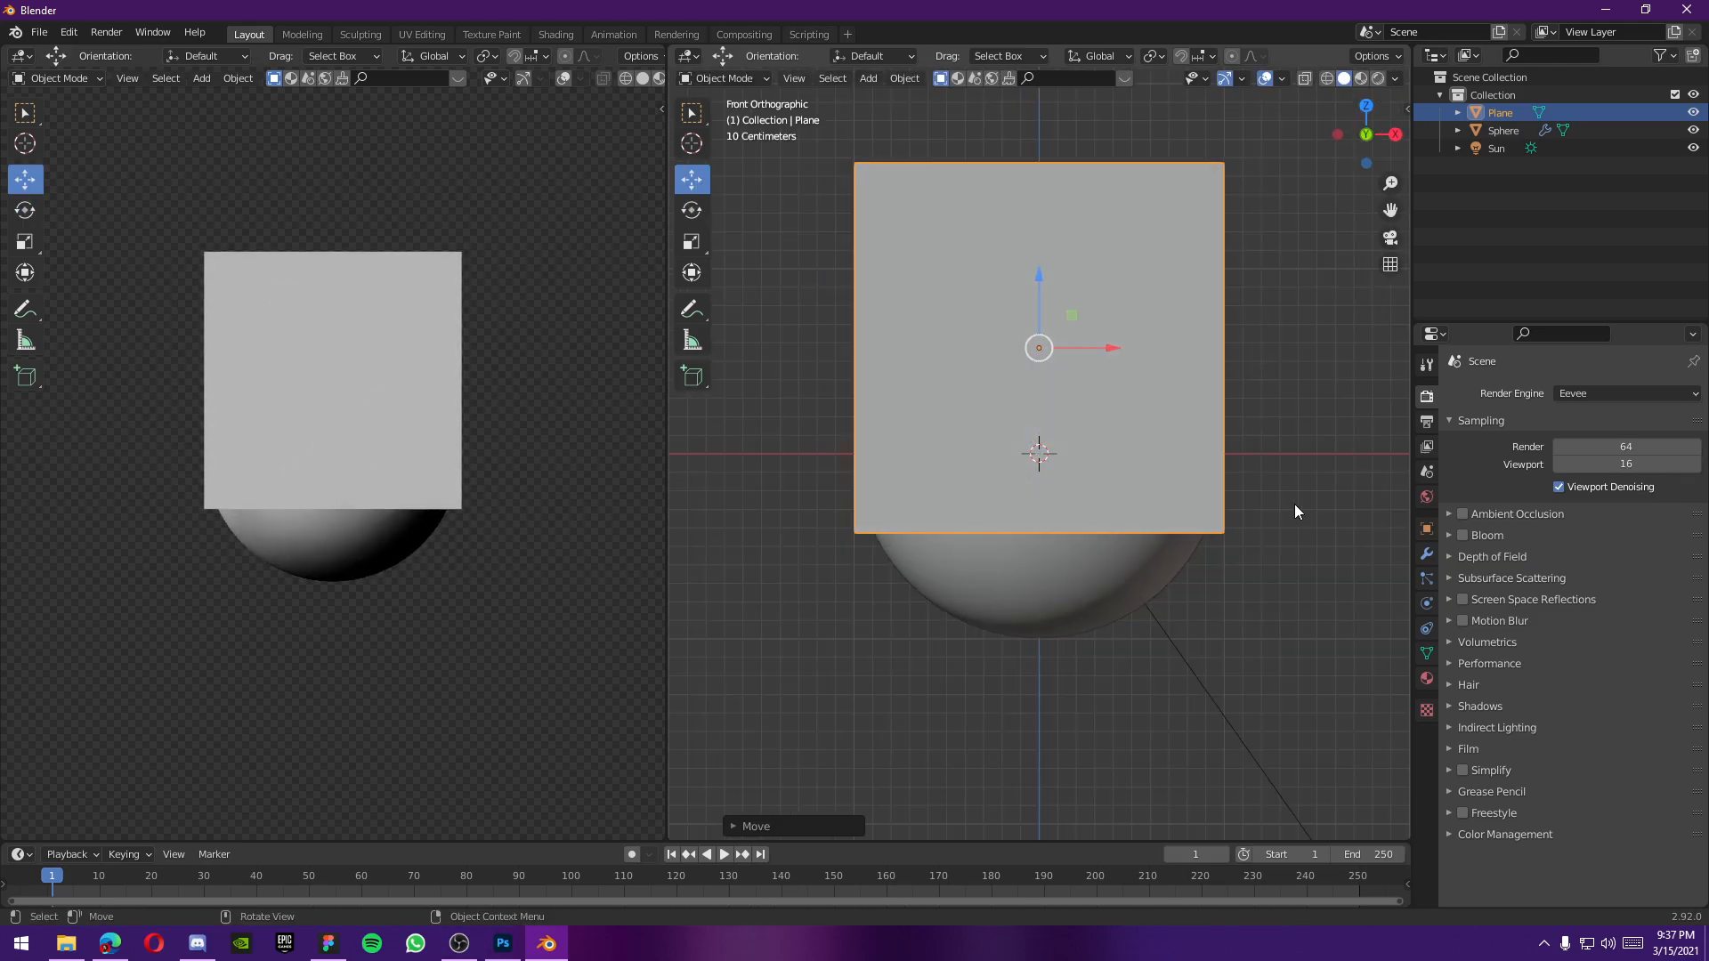
Step: Scale the plane along X to about 0.3 to form a narrow strip and shift it slightly in the negative X direction
key("s")
key("x")
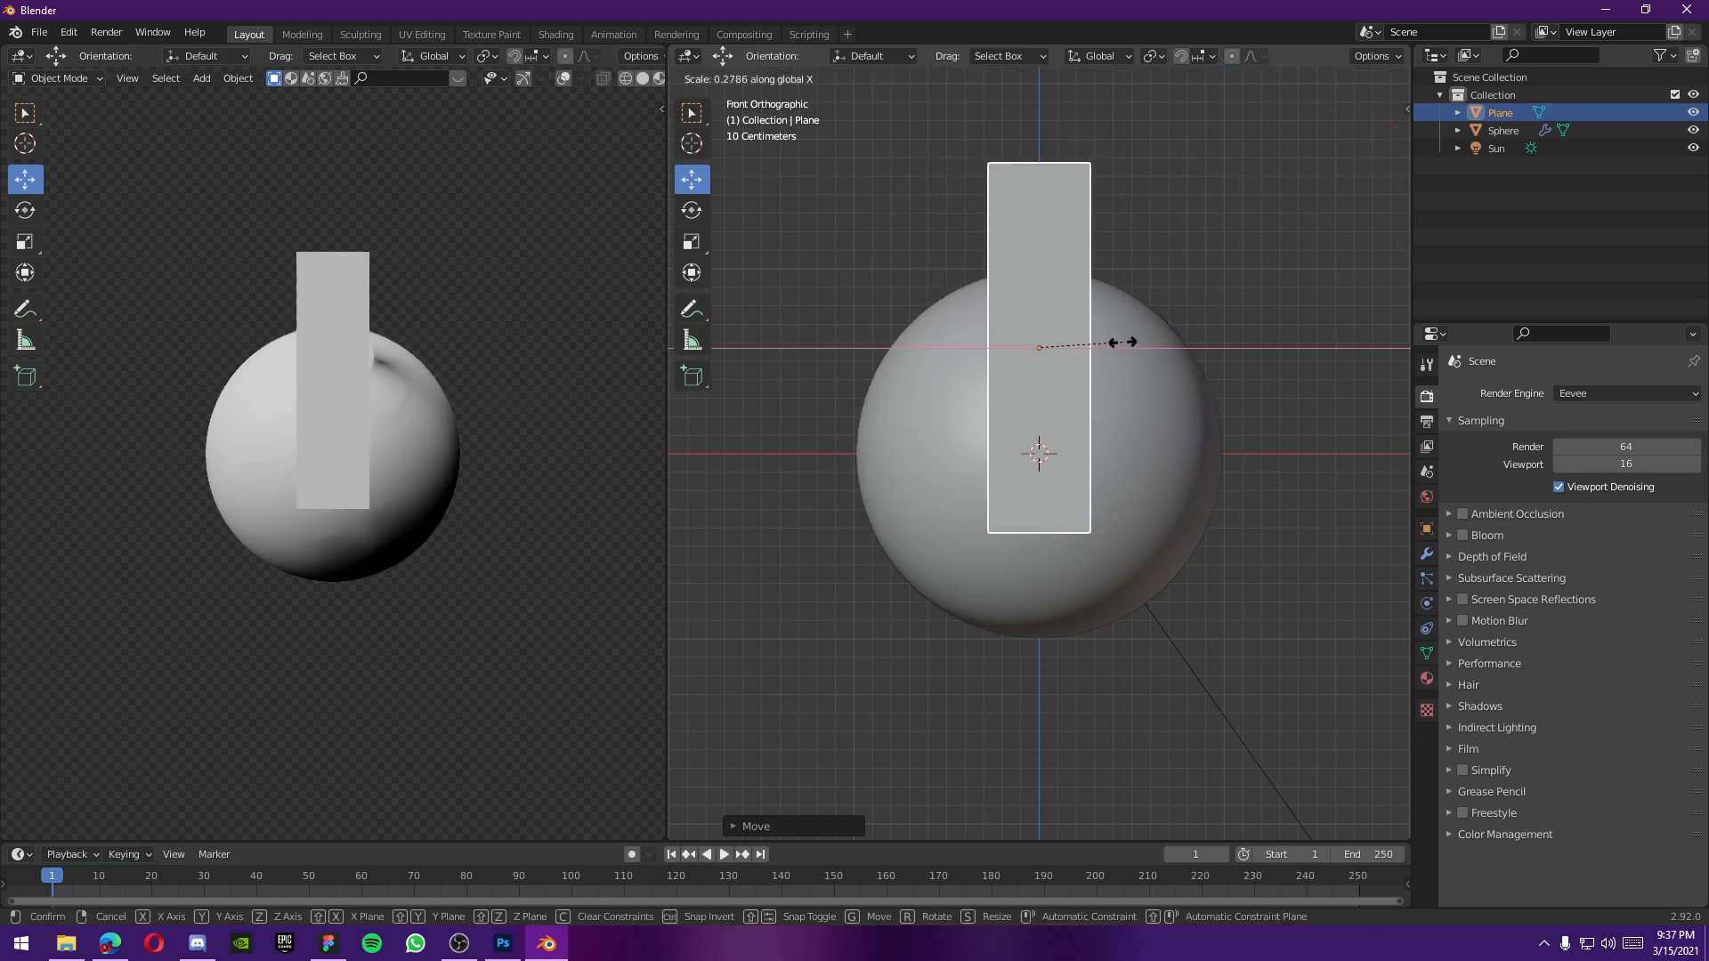
left_click(1148, 376)
scroll(1142, 346, "up", 3)
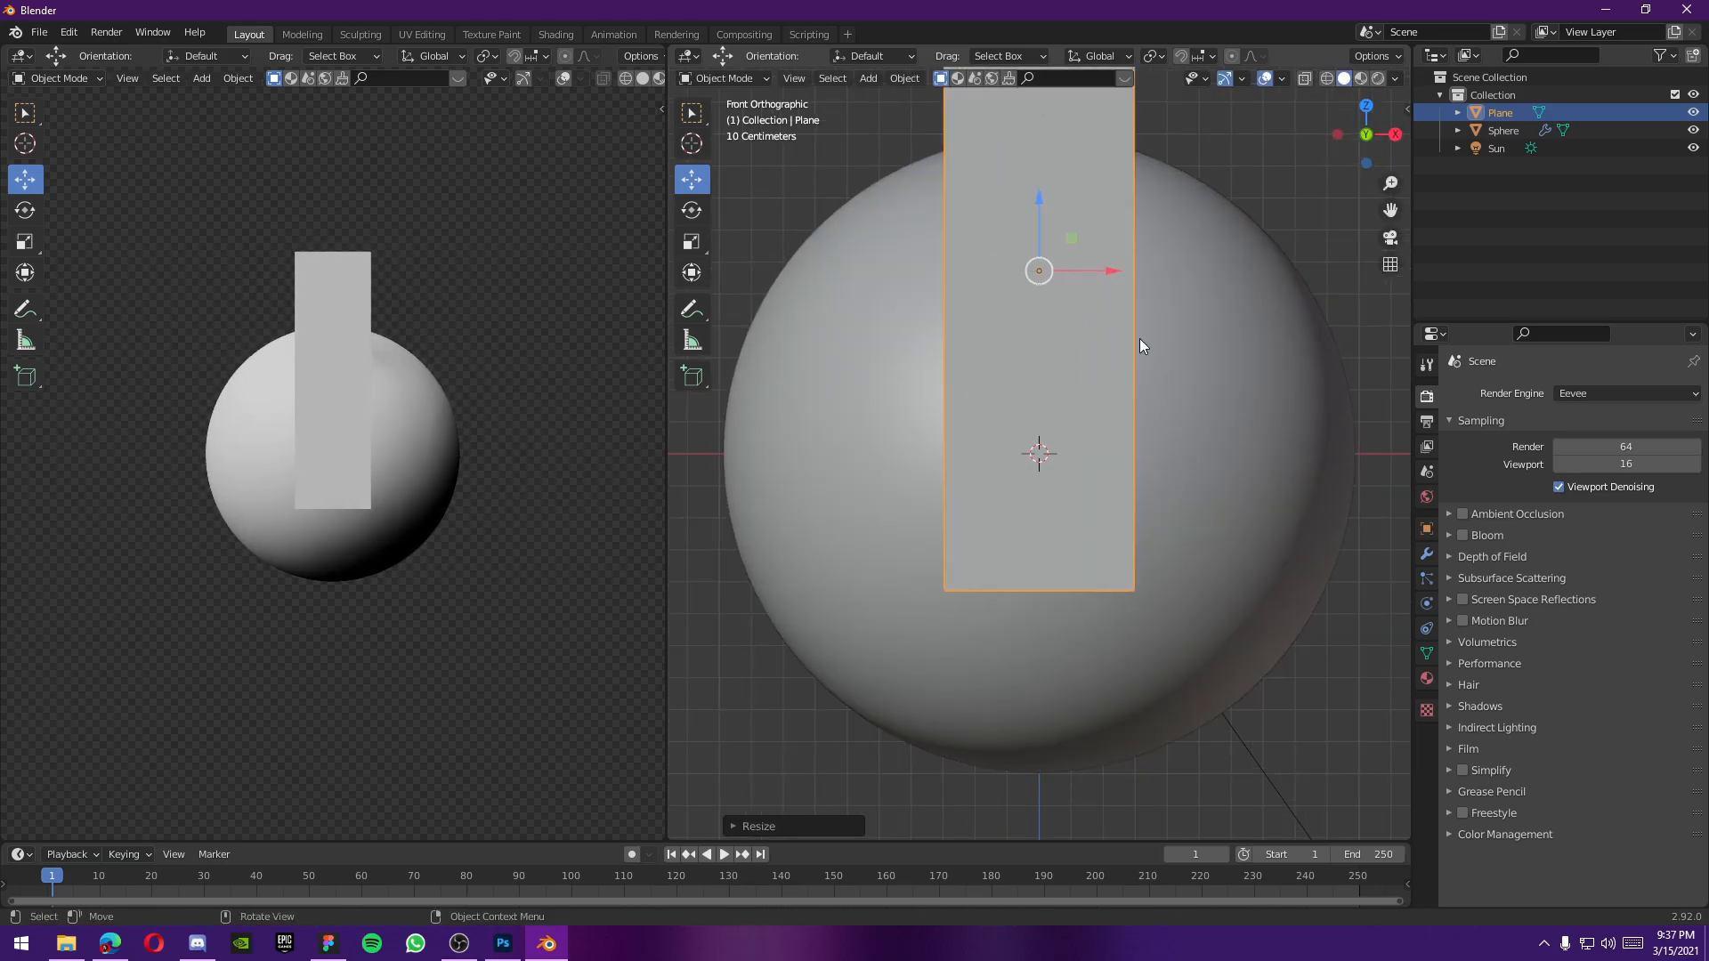
key("g")
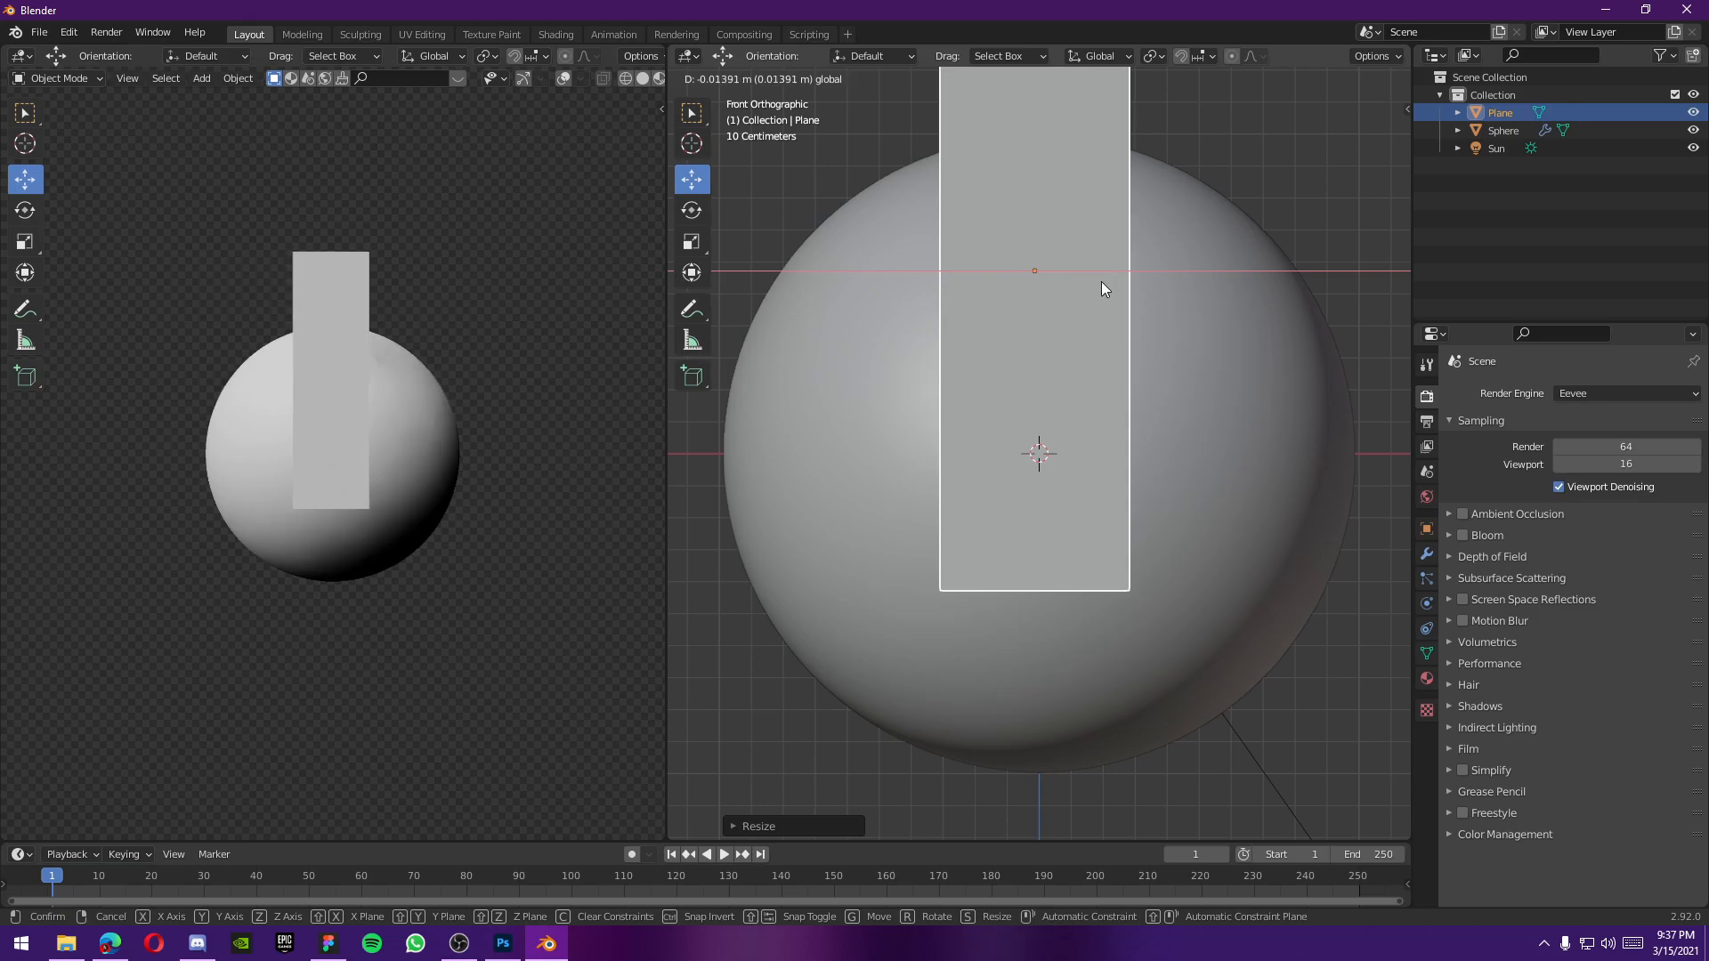
left_click(1102, 279)
scroll(486, 425, "up", 4)
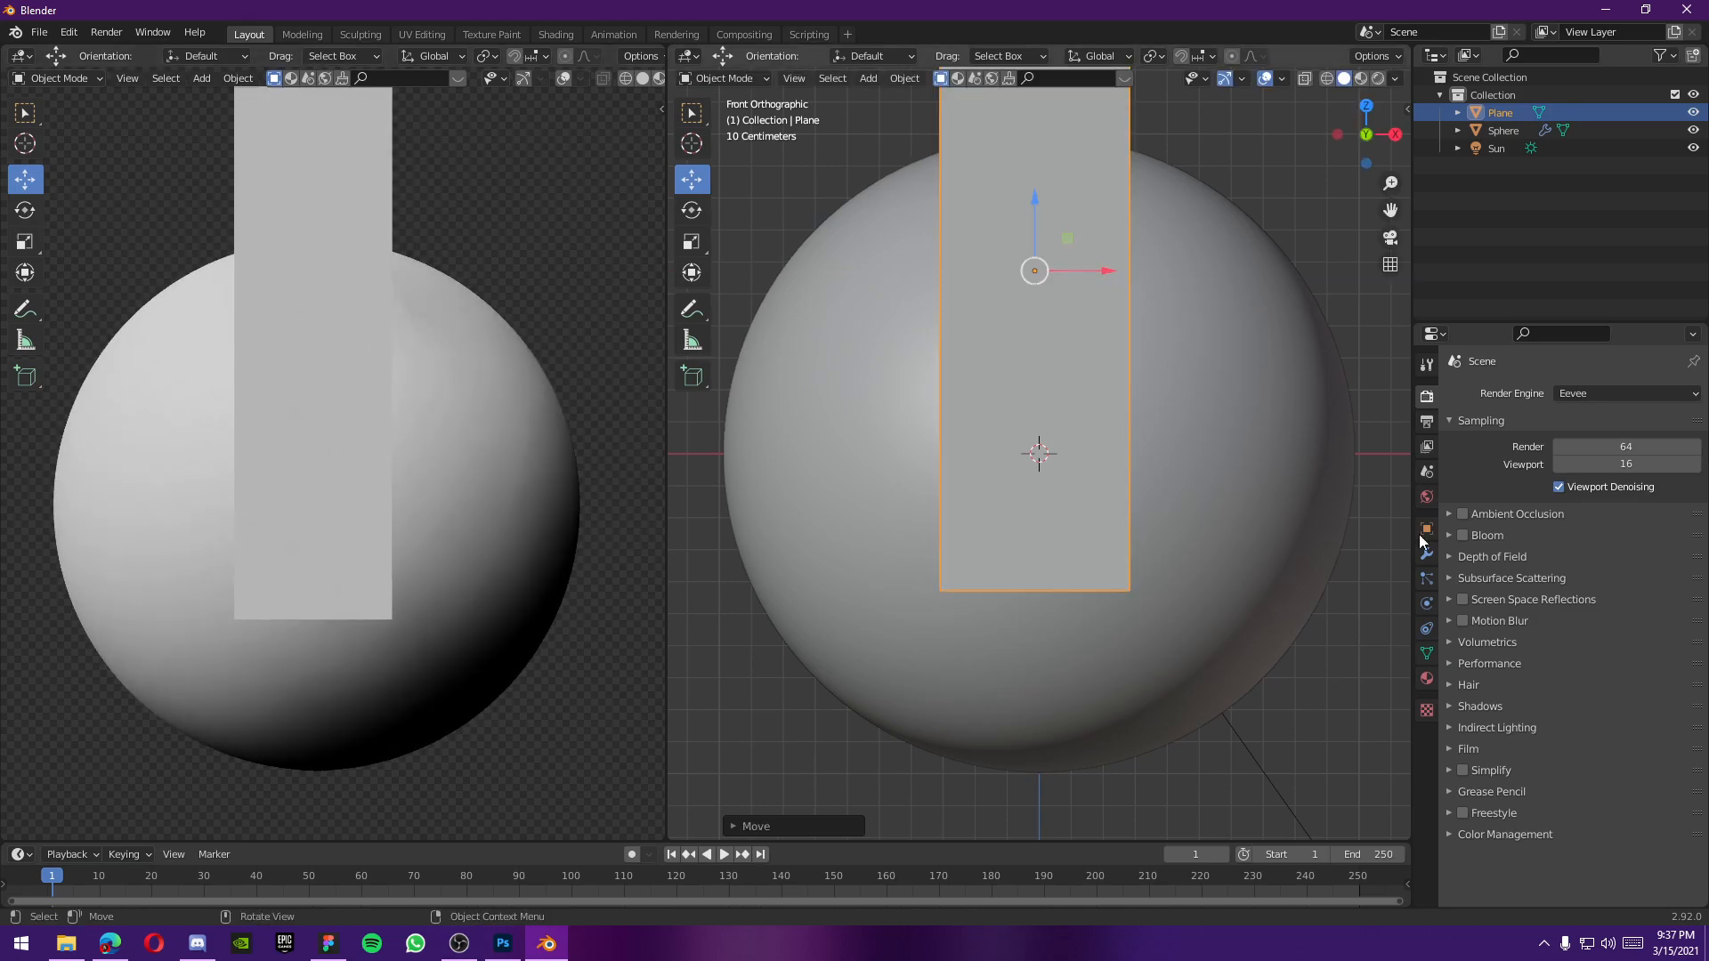
key("shift+z")
left_click(1331, 393)
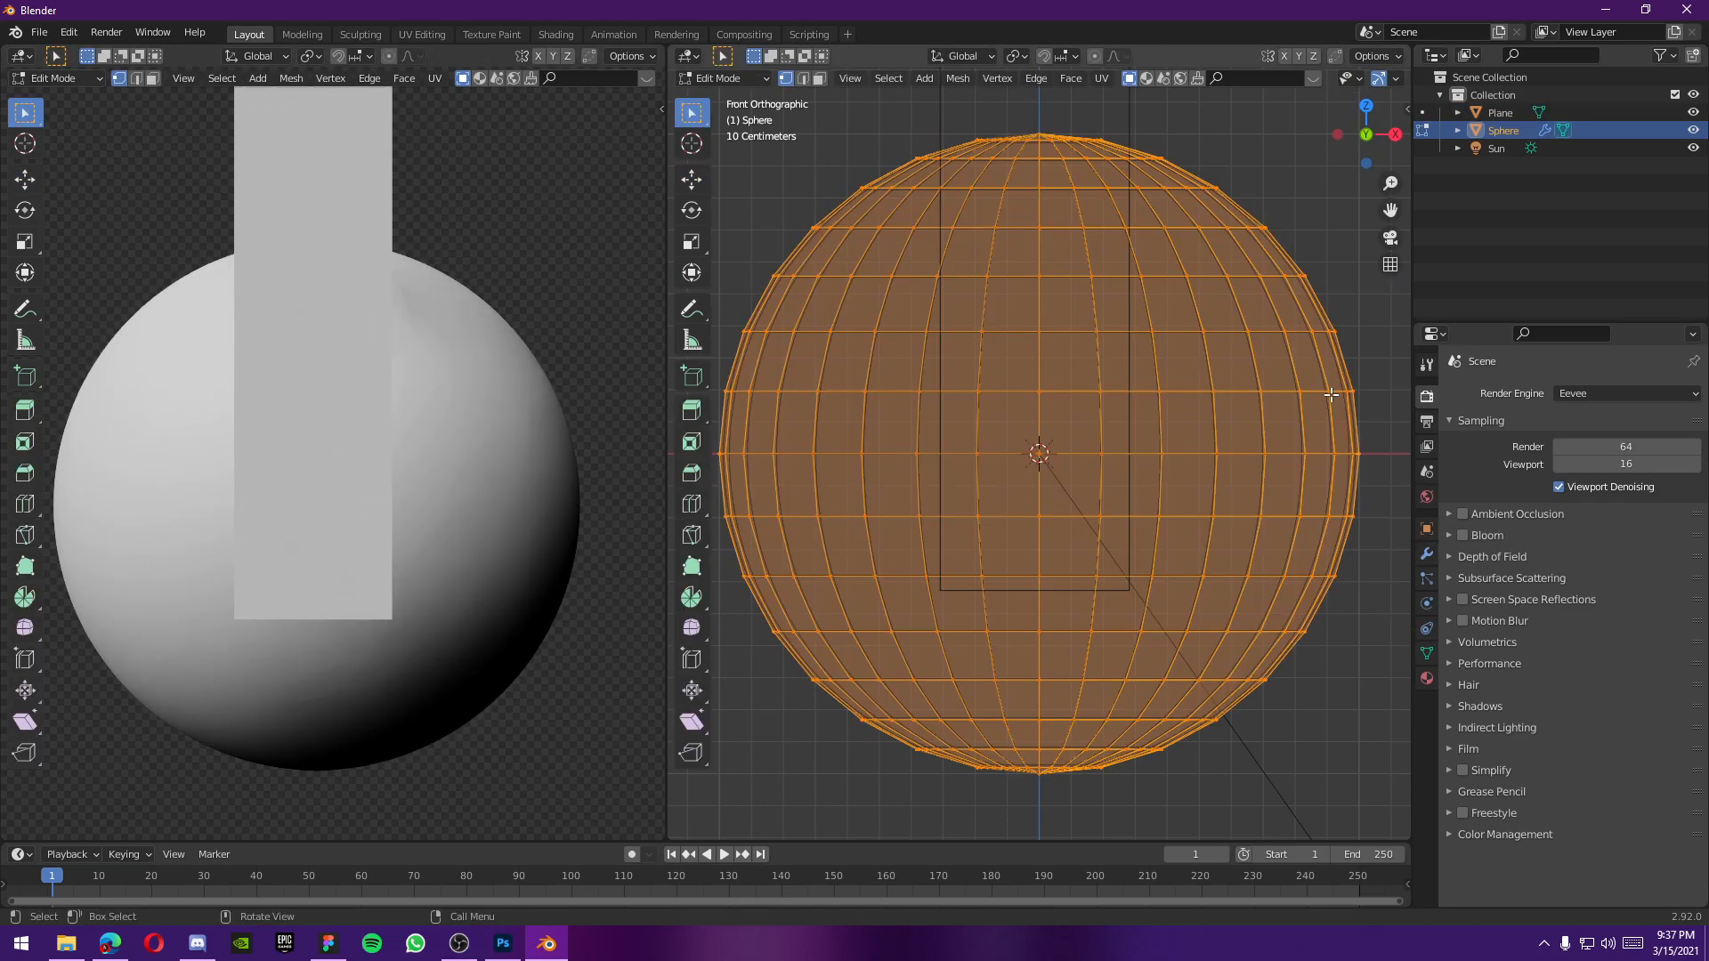
left_click(1304, 80)
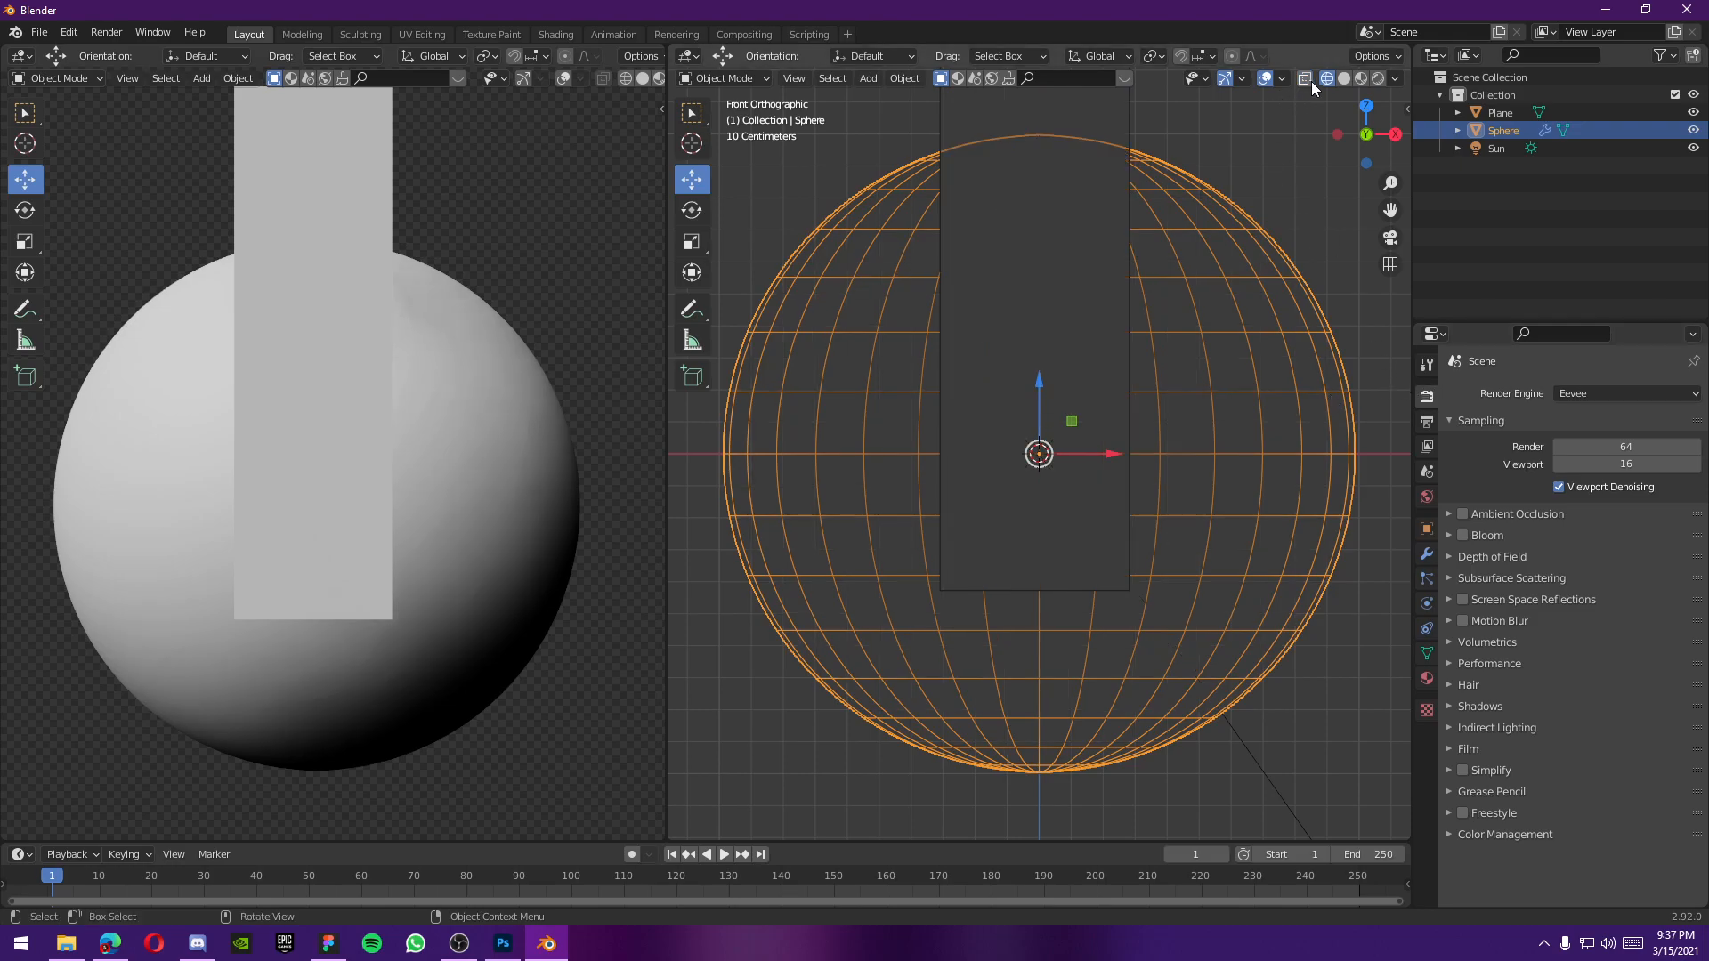
left_click(1349, 79)
Step: Set the render engine to Cycles and its device to GPU Compute
left_click(1629, 393)
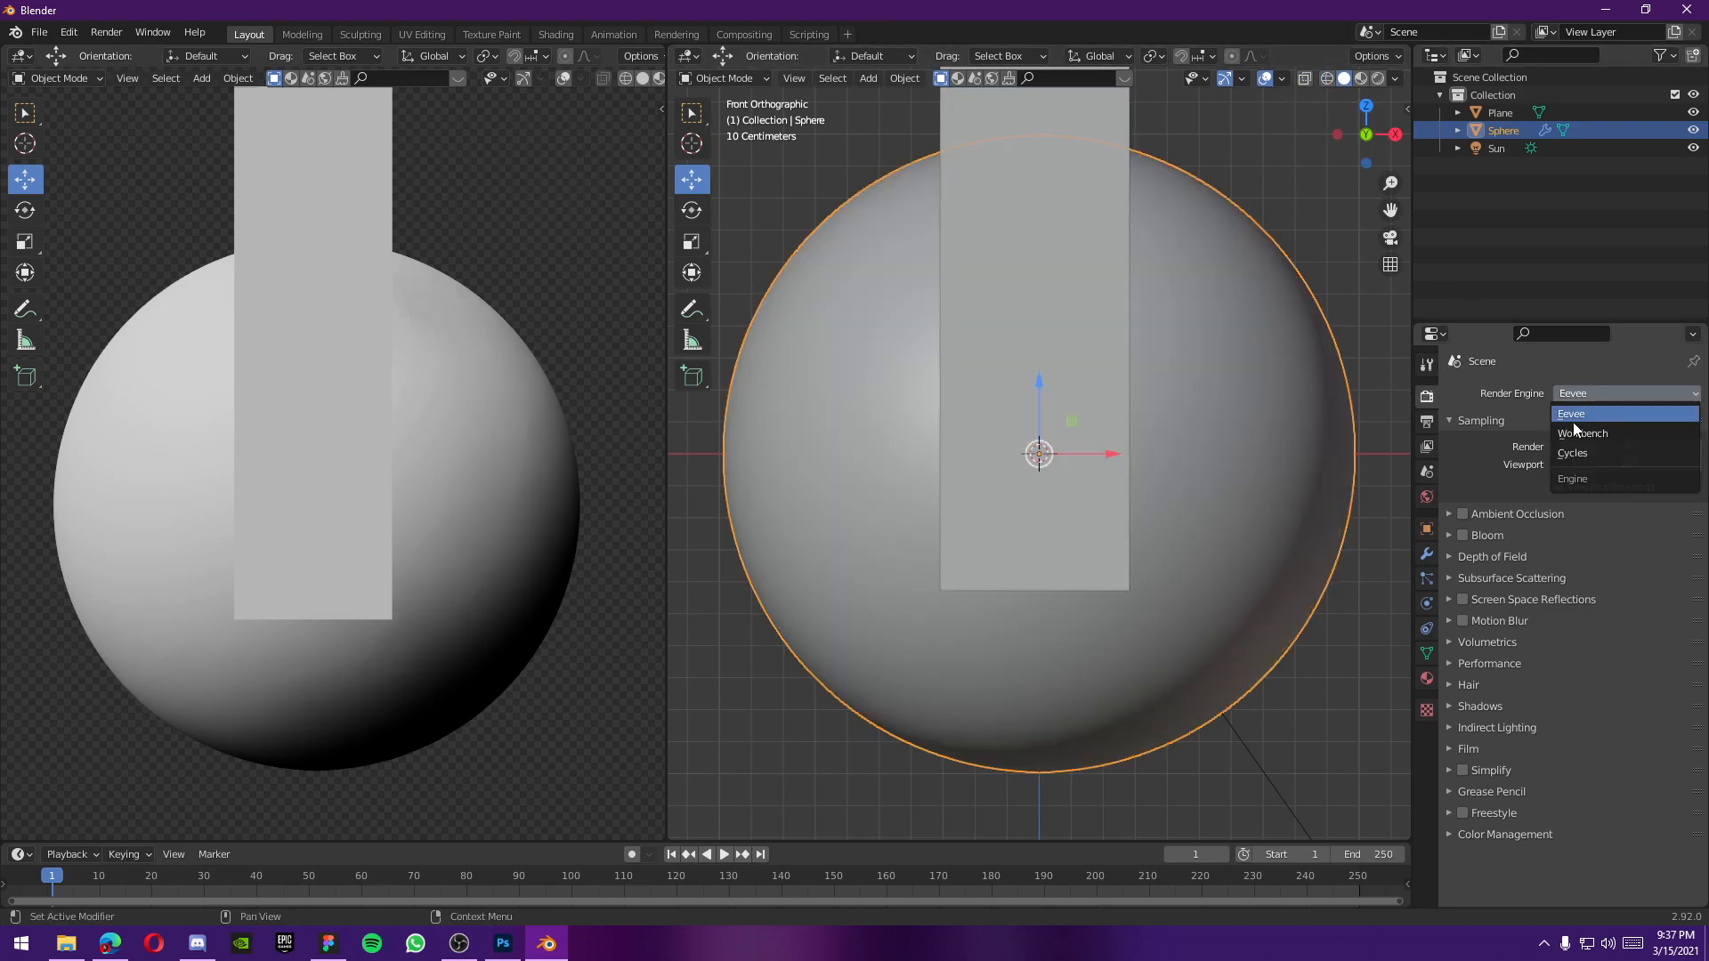
left_click(1573, 454)
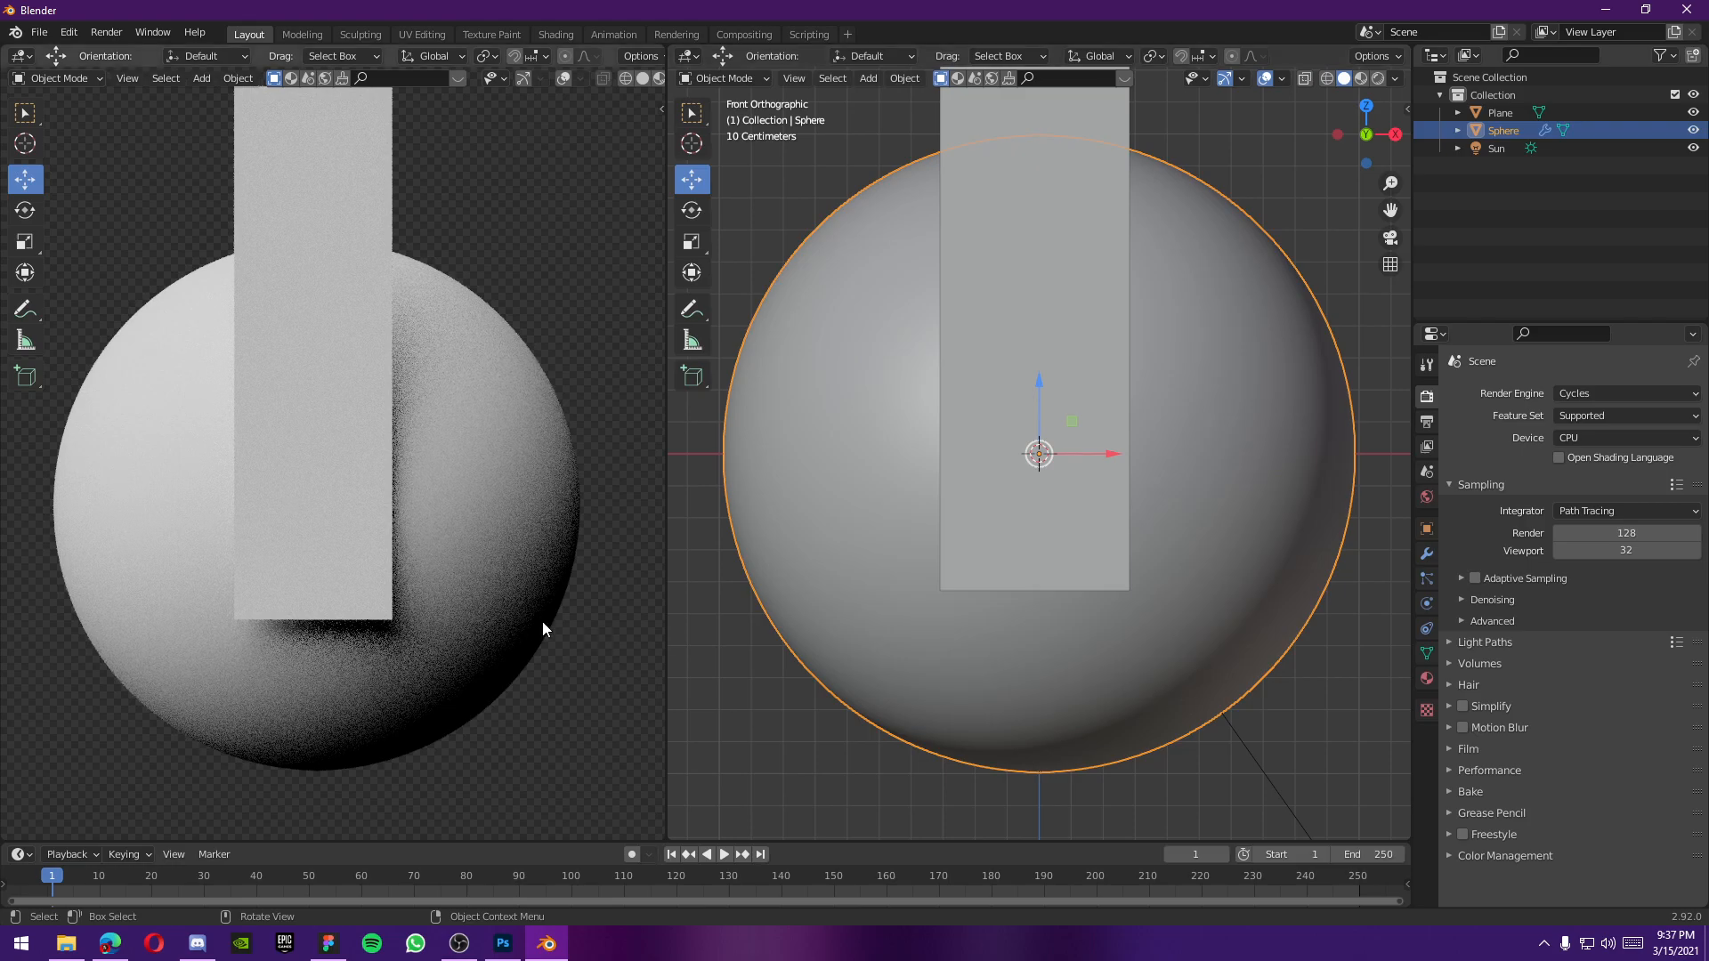
scroll(510, 623, "down", 2)
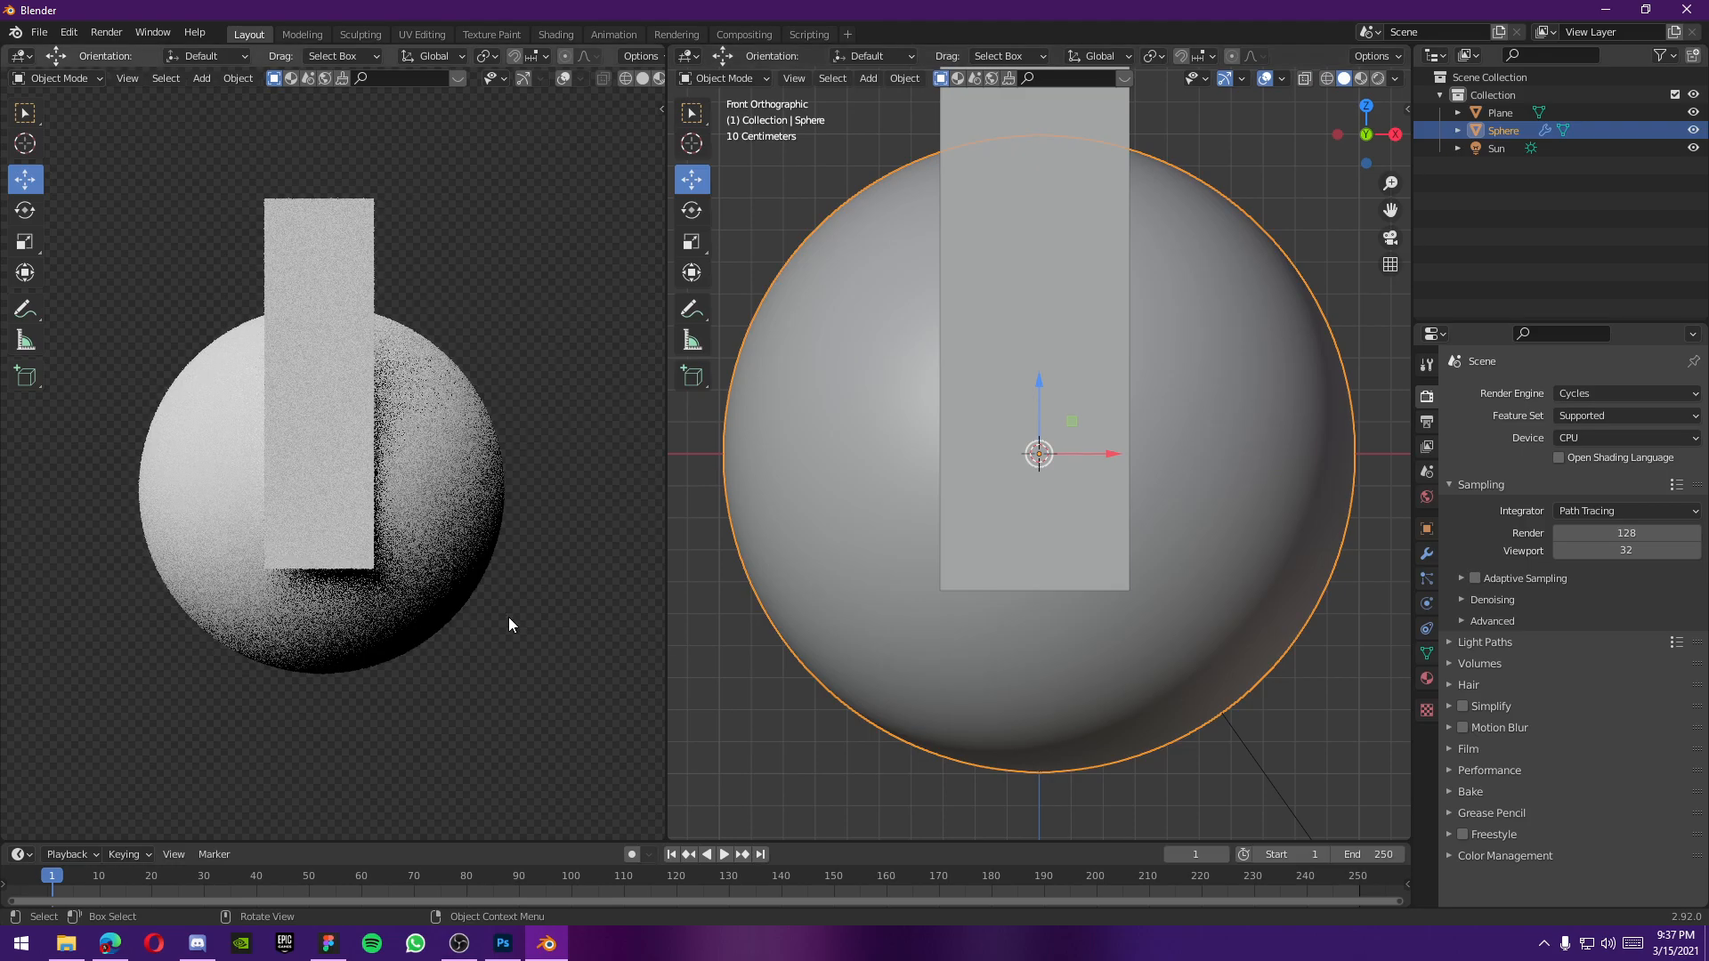
left_click(1572, 438)
left_click(1574, 478)
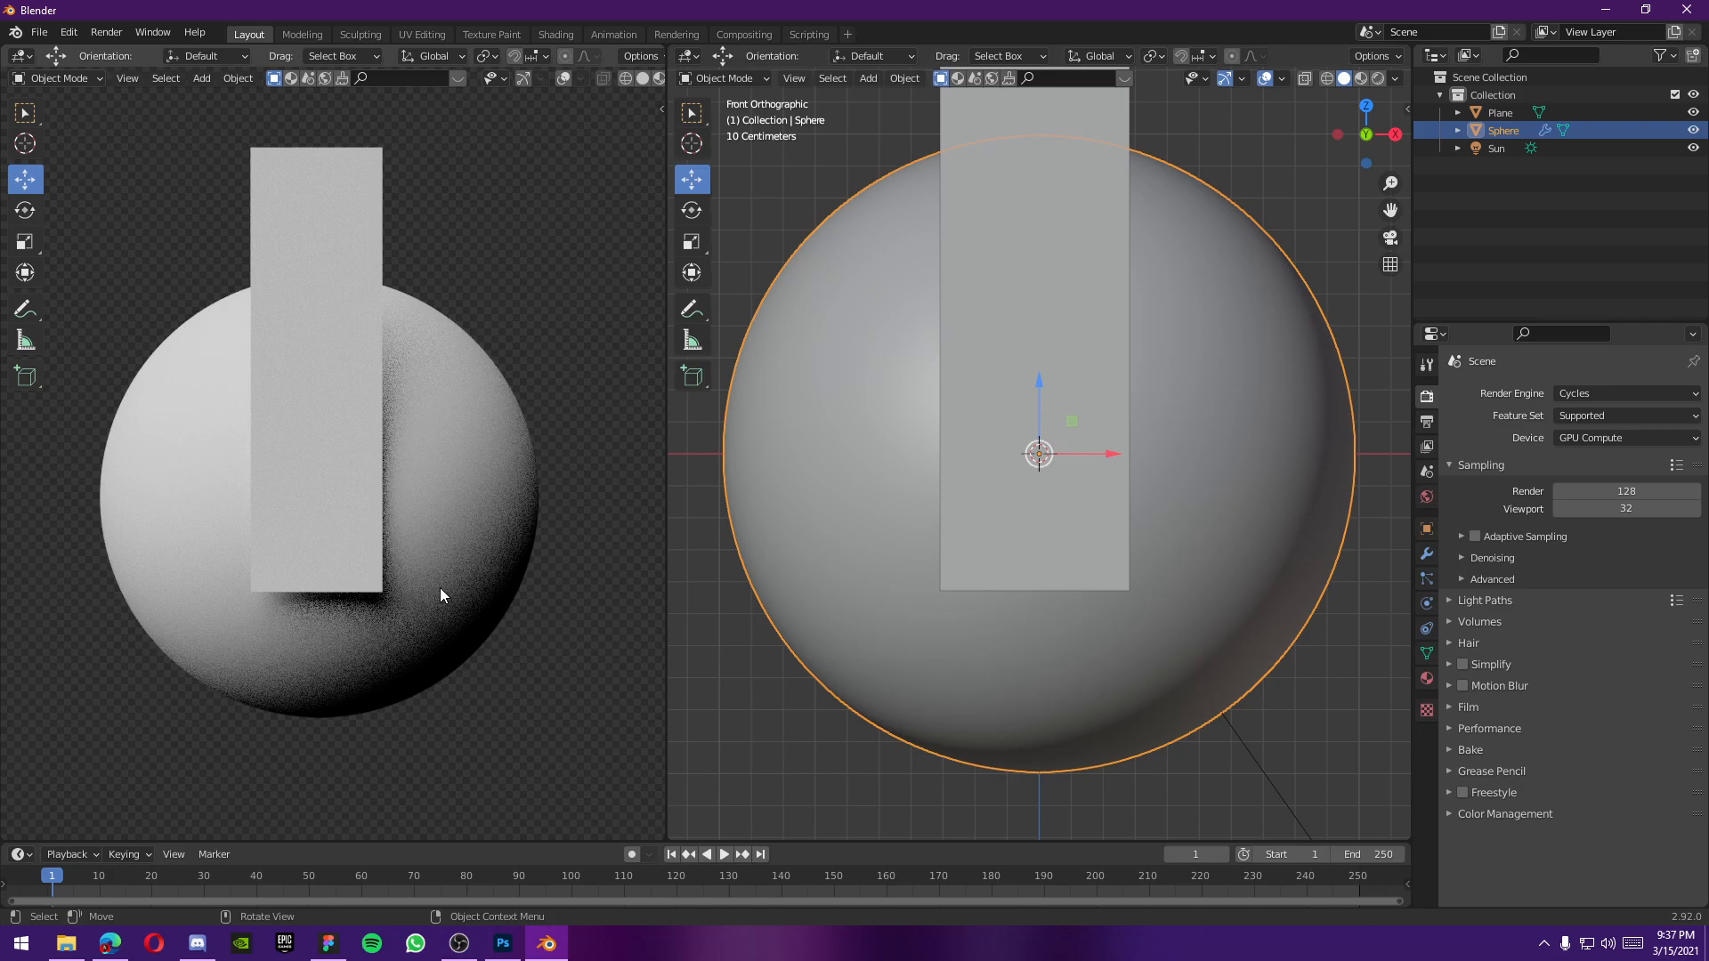
Step: Compare the strip's rendered shadow on the Blender sphere with the shadowless rectangle over the Photoshop sphere in Untitled-3
left_click(503, 943)
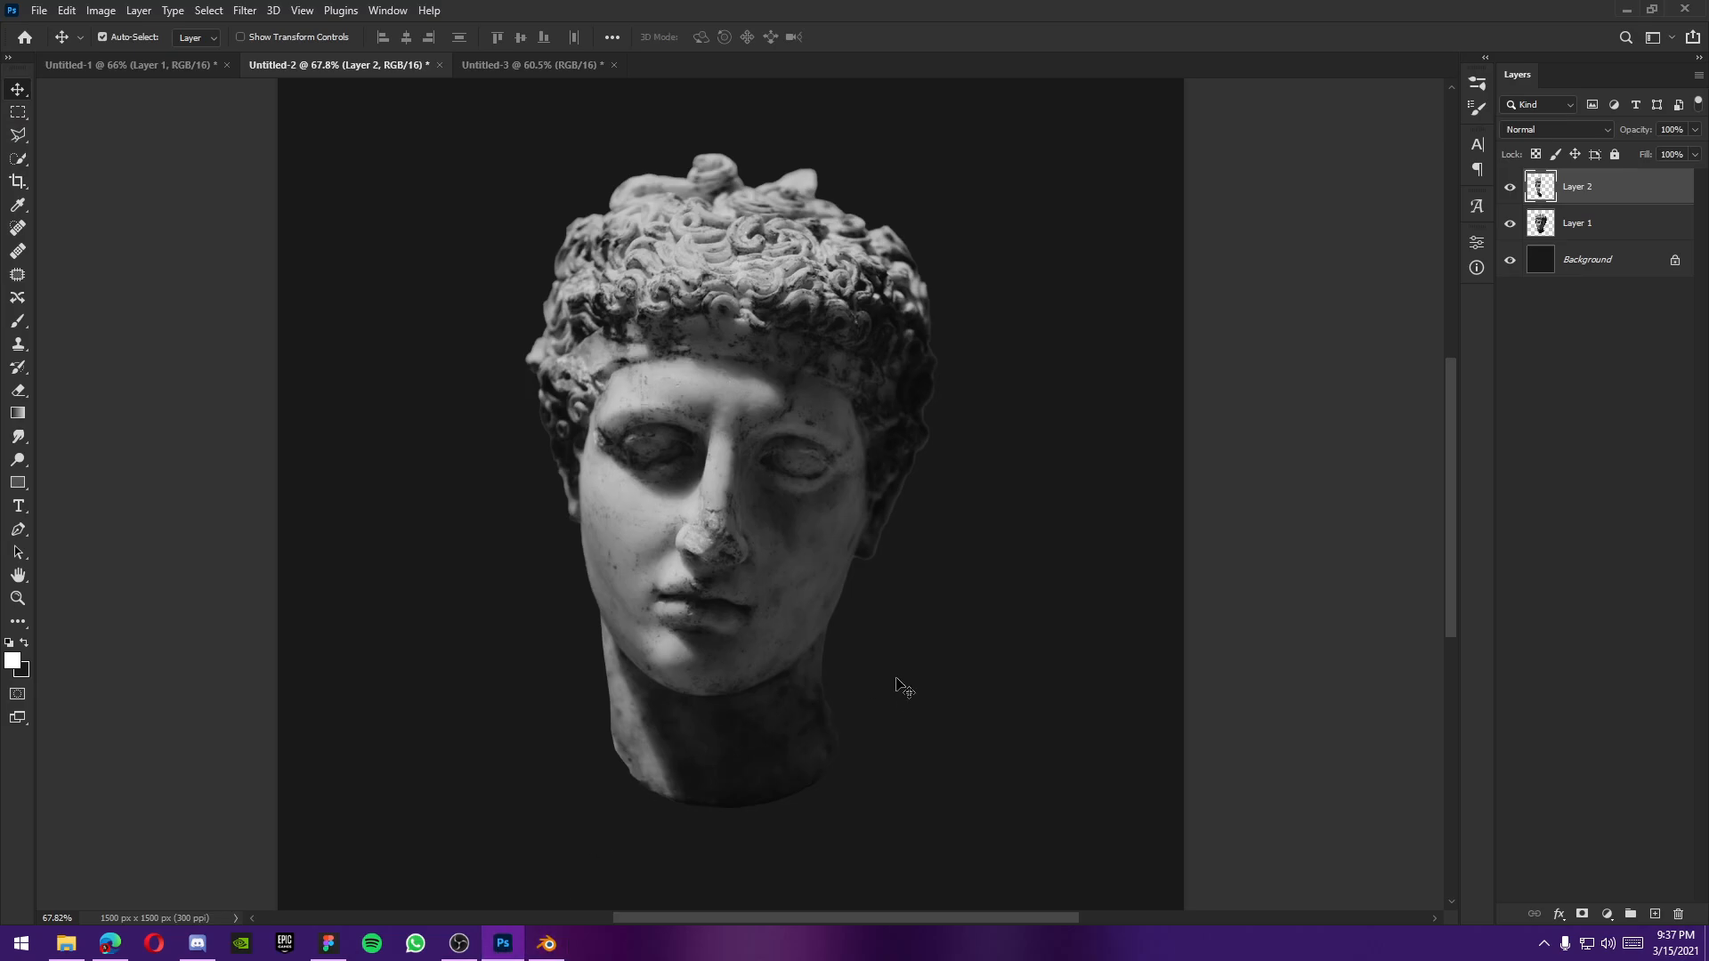
left_click(532, 64)
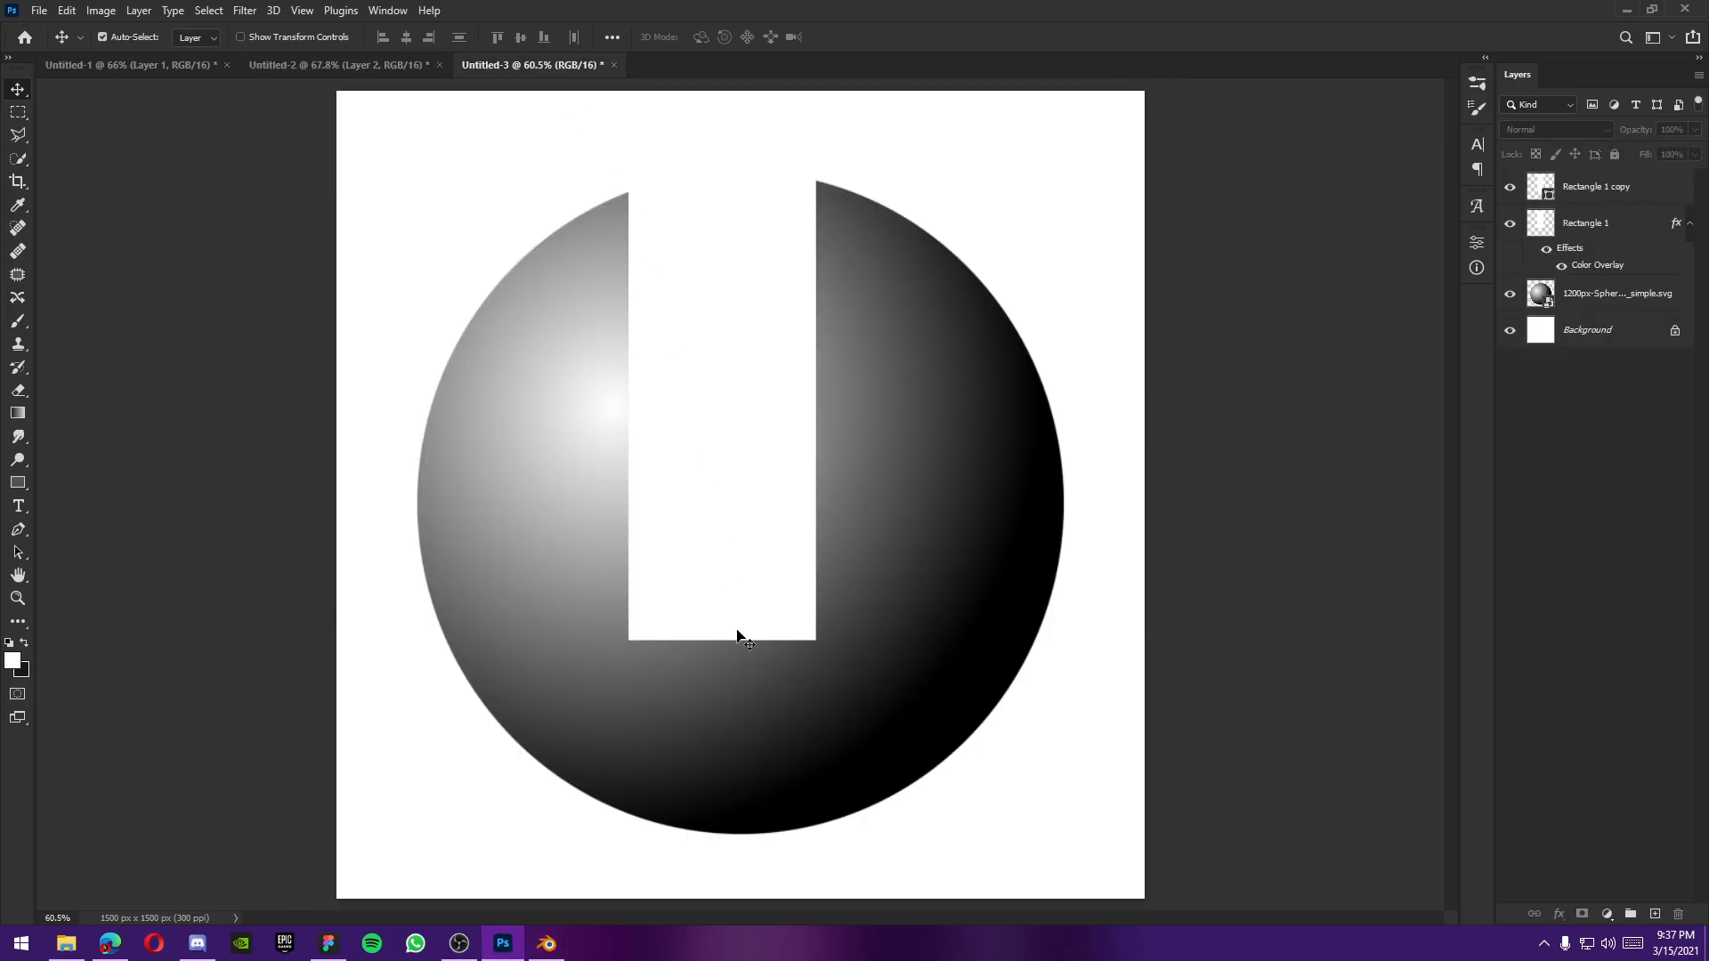
left_click(547, 943)
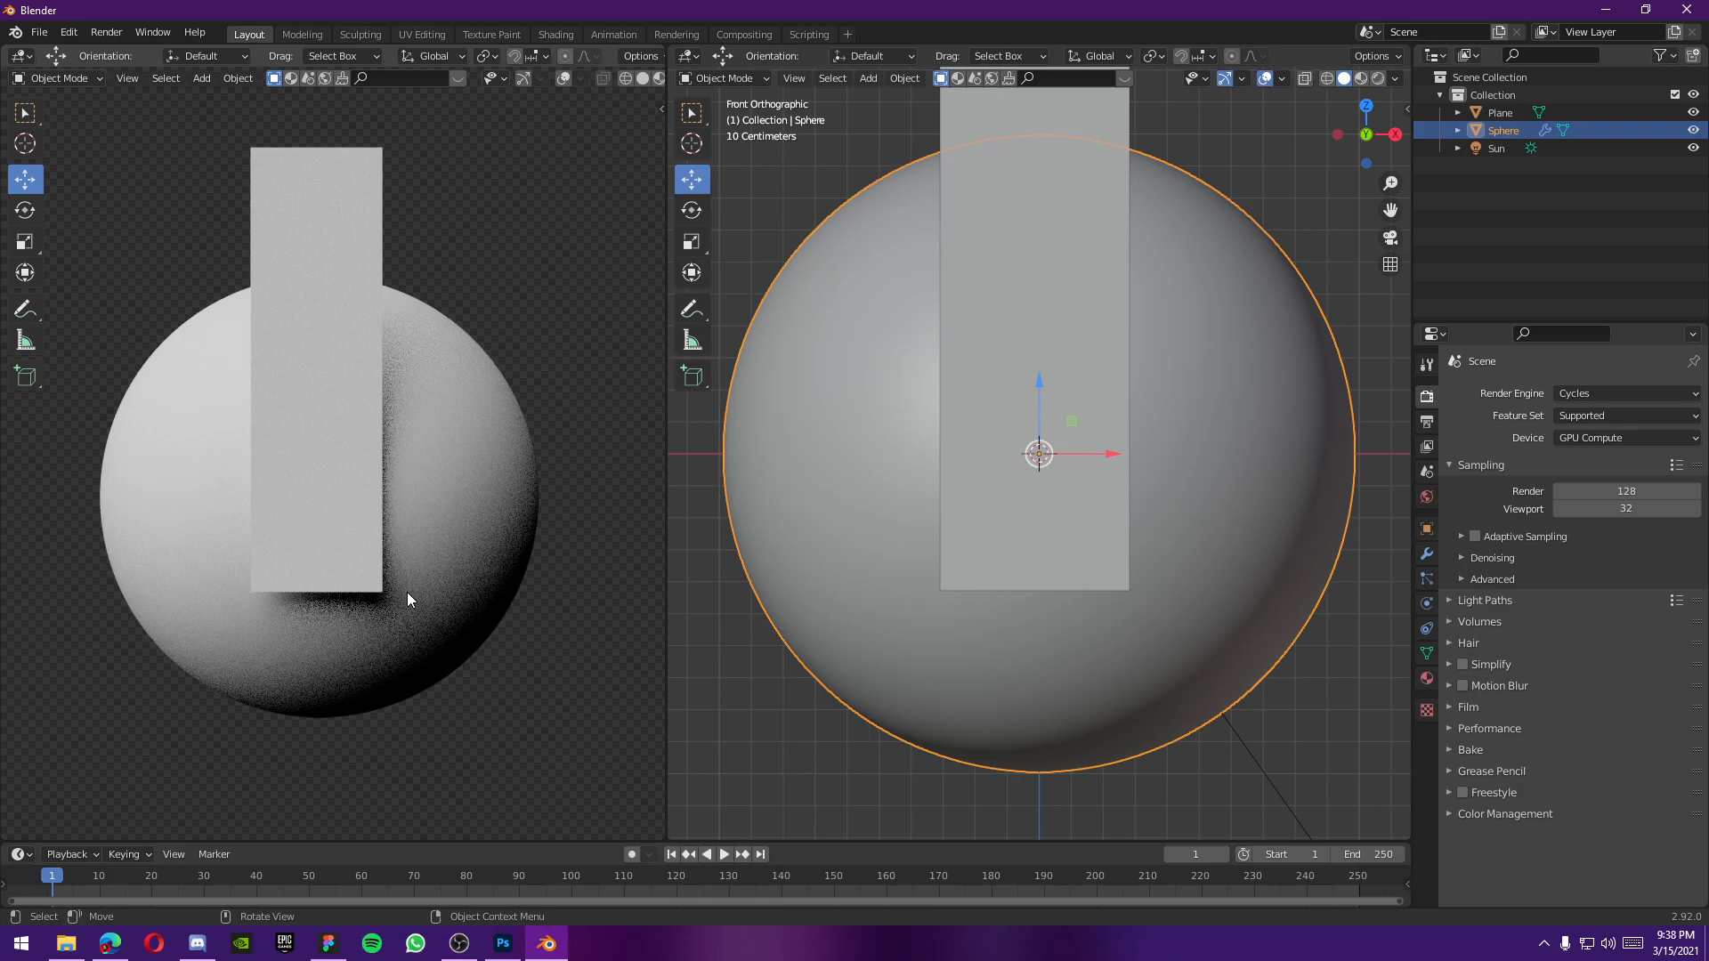
left_click(504, 945)
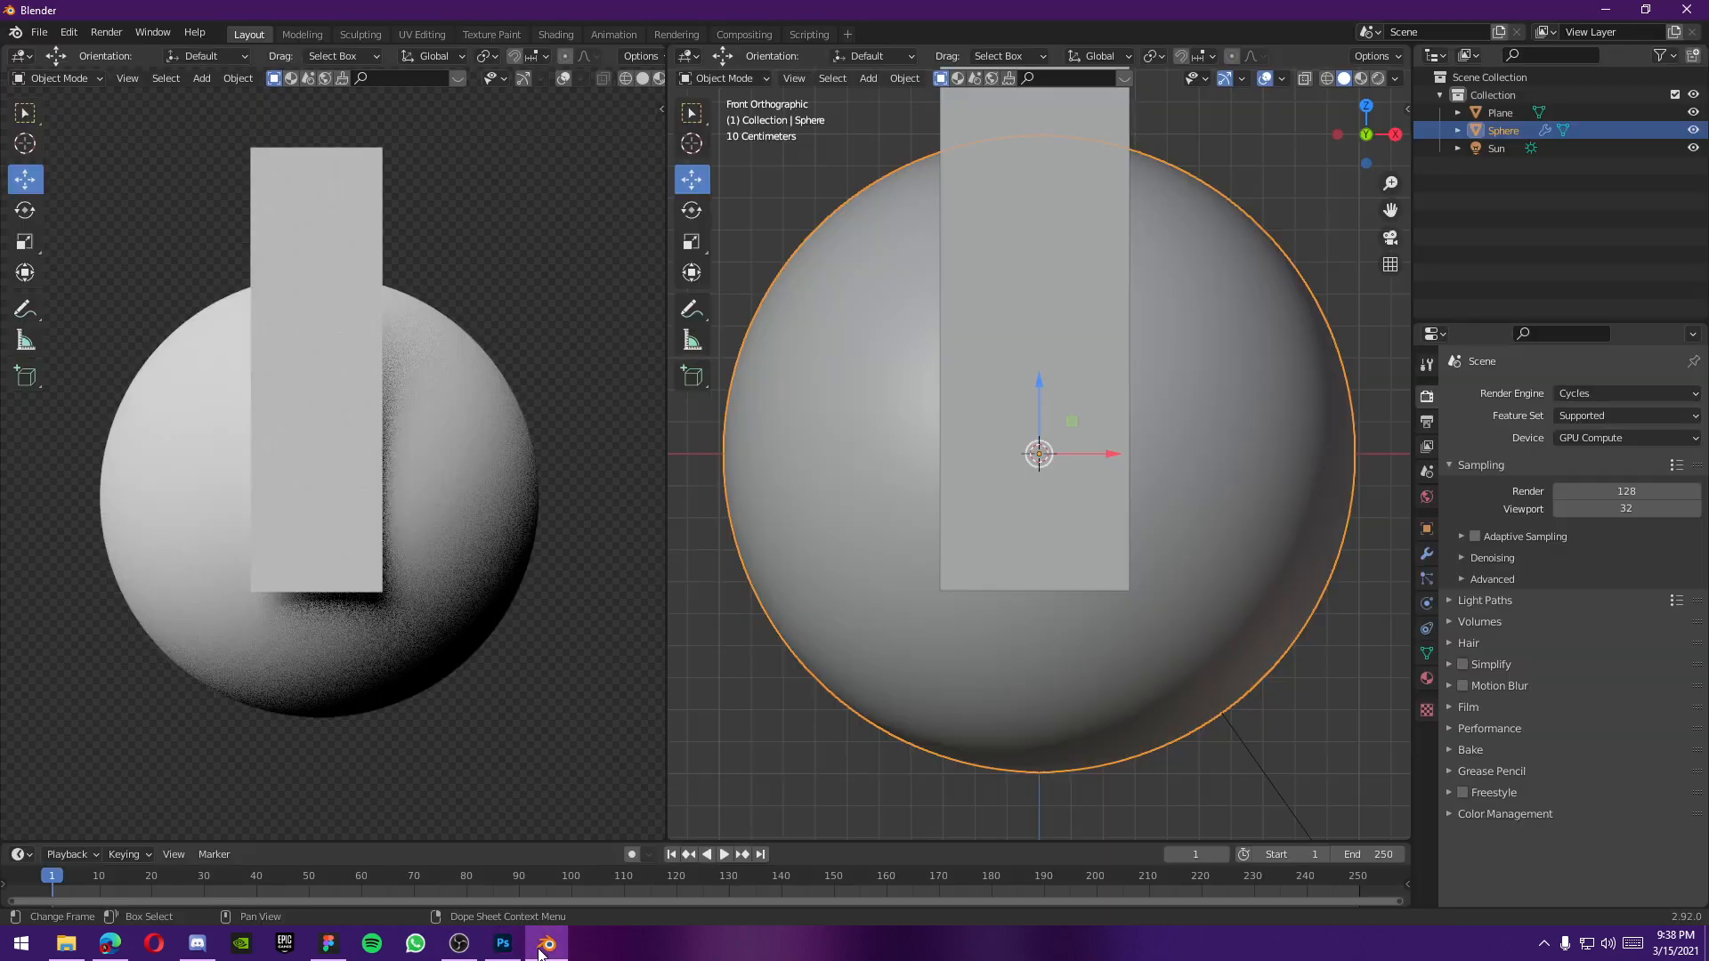
left_click(547, 944)
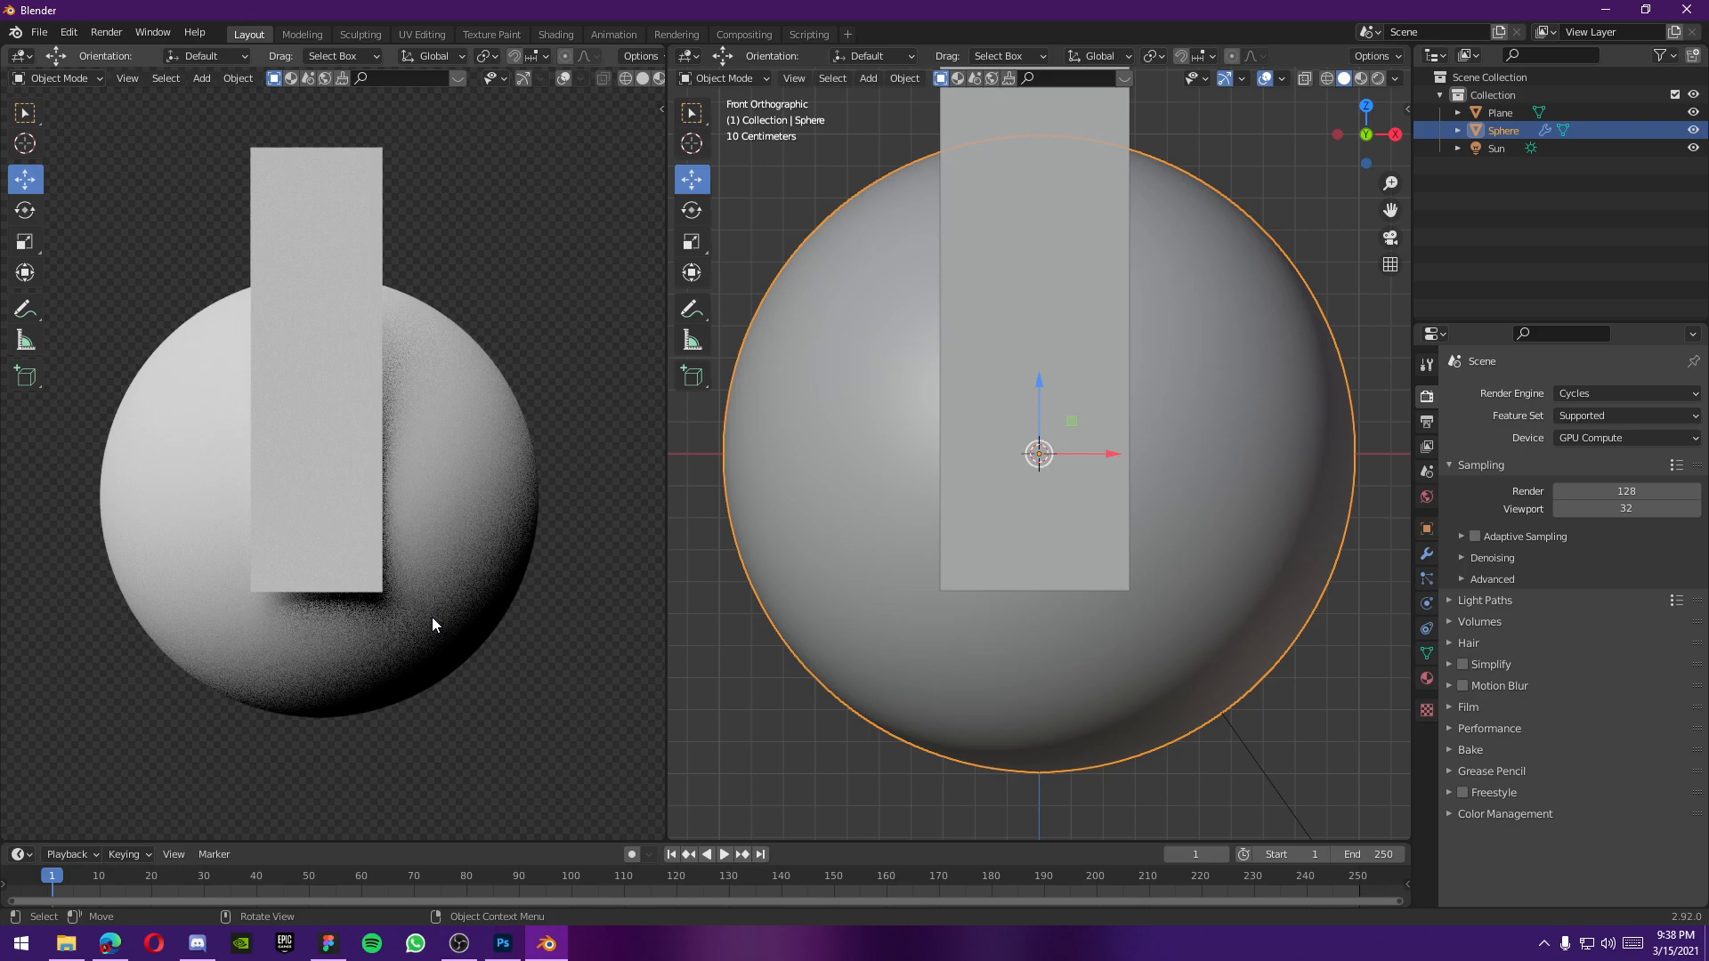
left_click(503, 944)
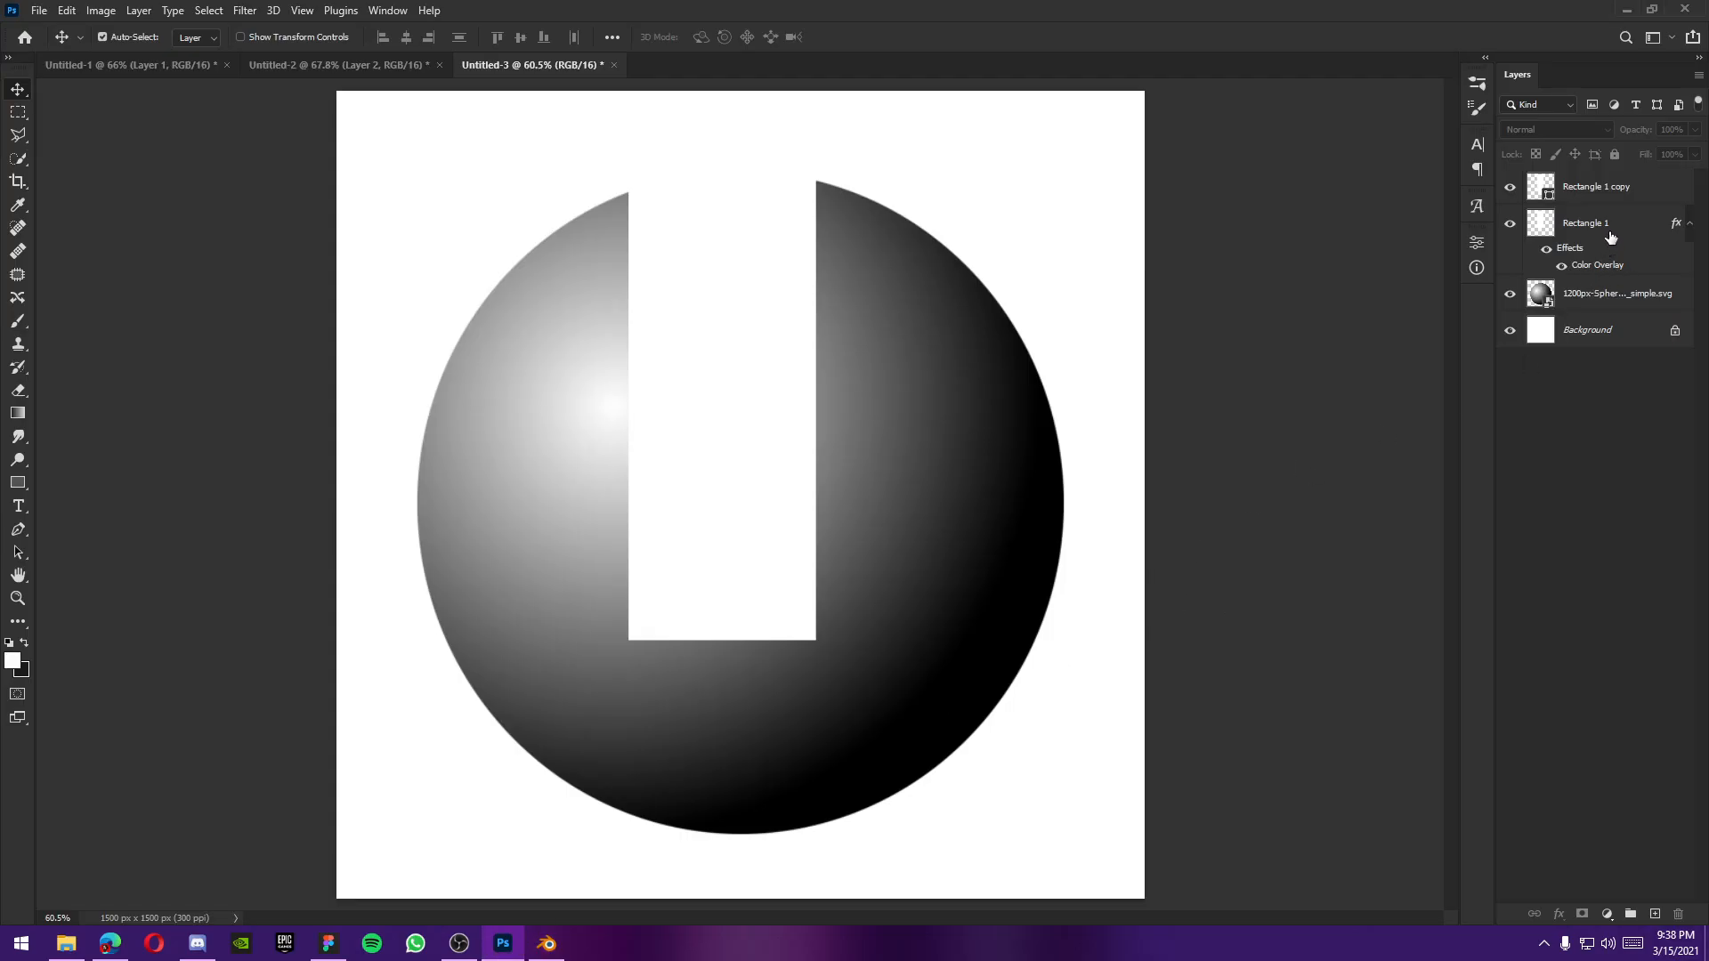
left_click(546, 943)
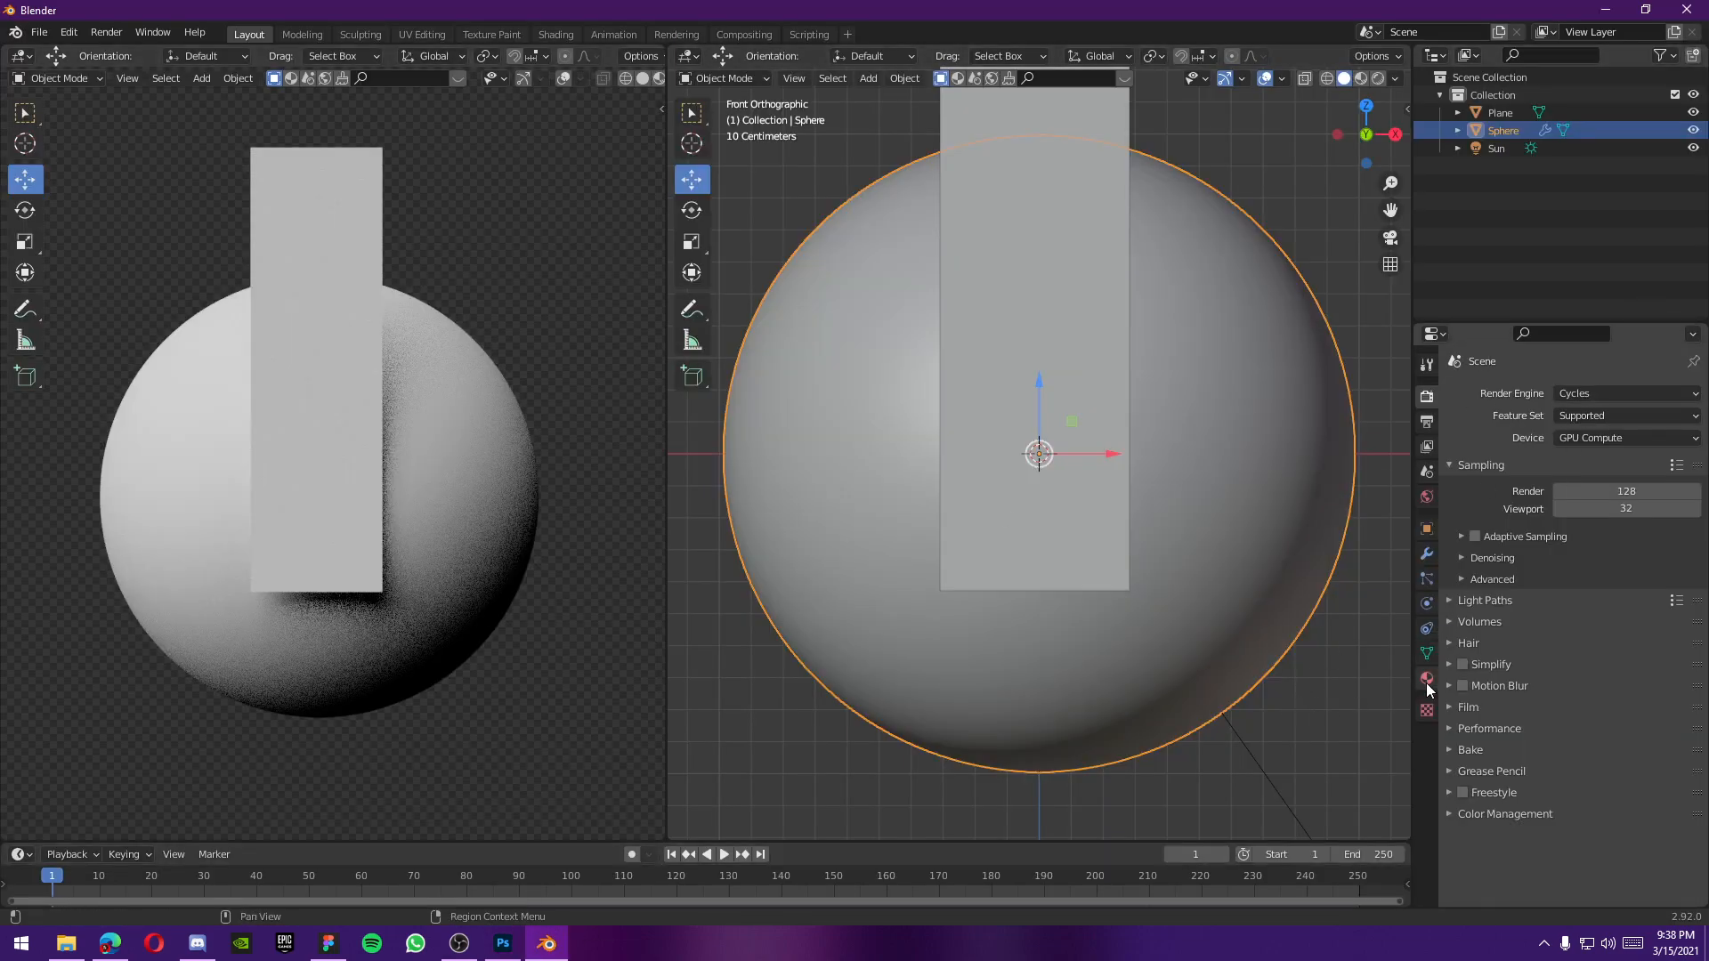
Step: In Photoshop, warp the Rectangle 1 shadow layer: bow its right edge inward and pull its upper-right corner outward and down
key("alt+Tab")
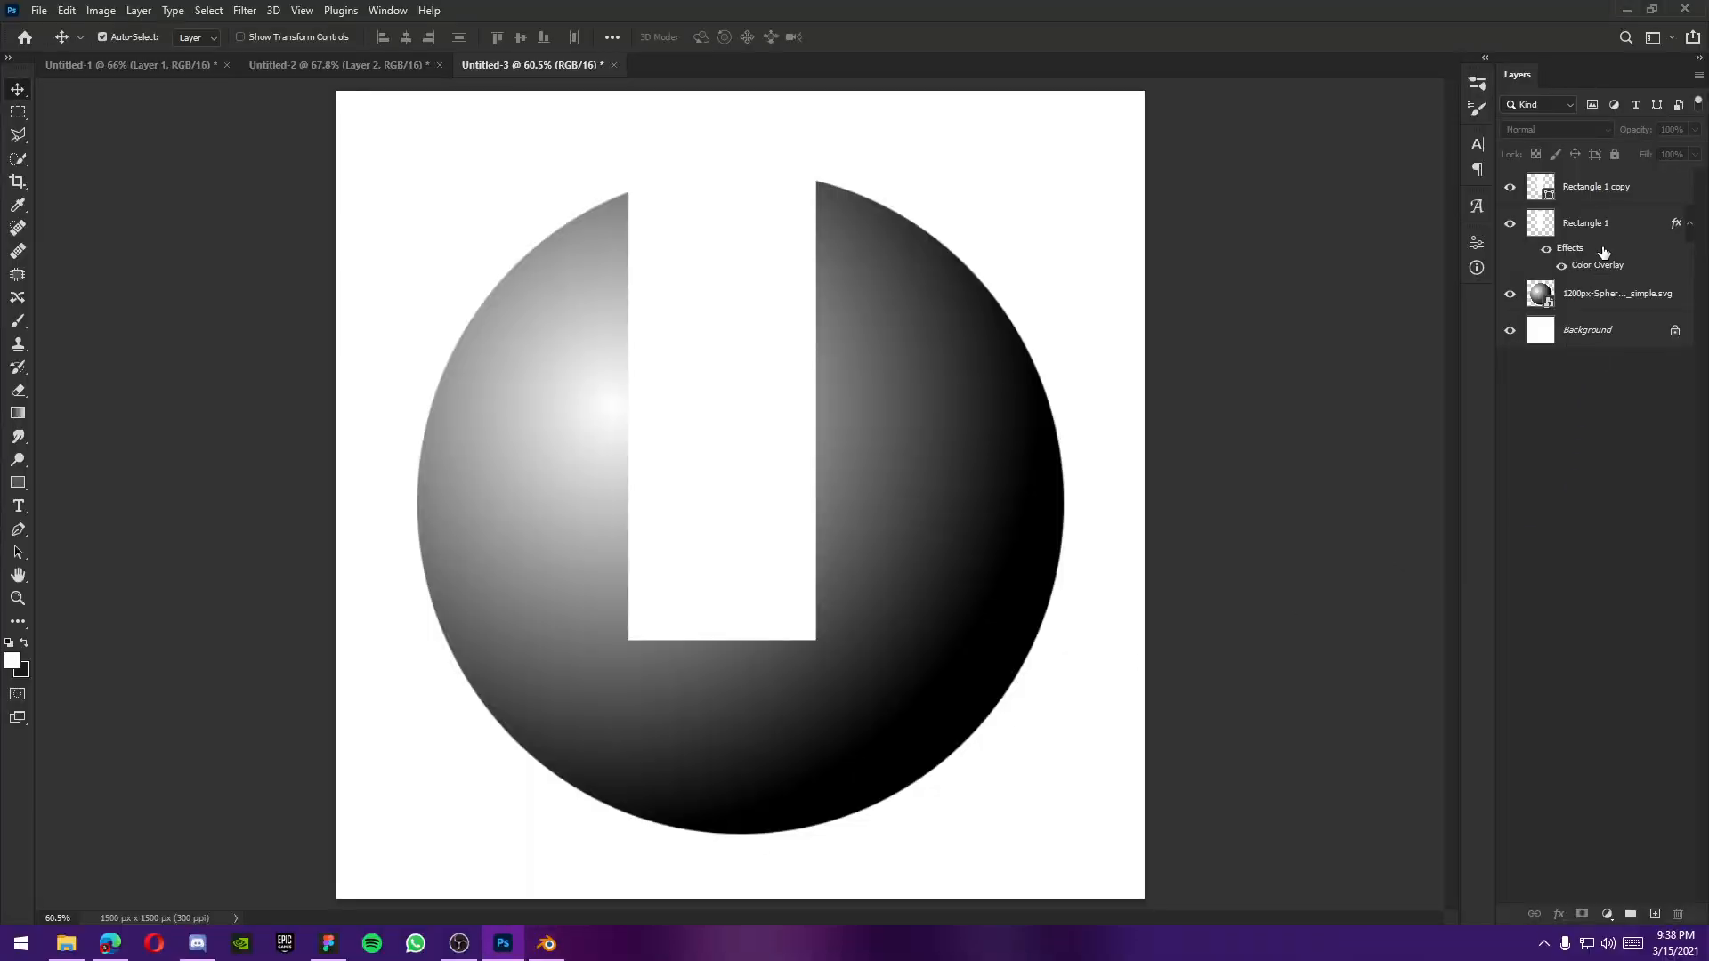
key("ctrl")
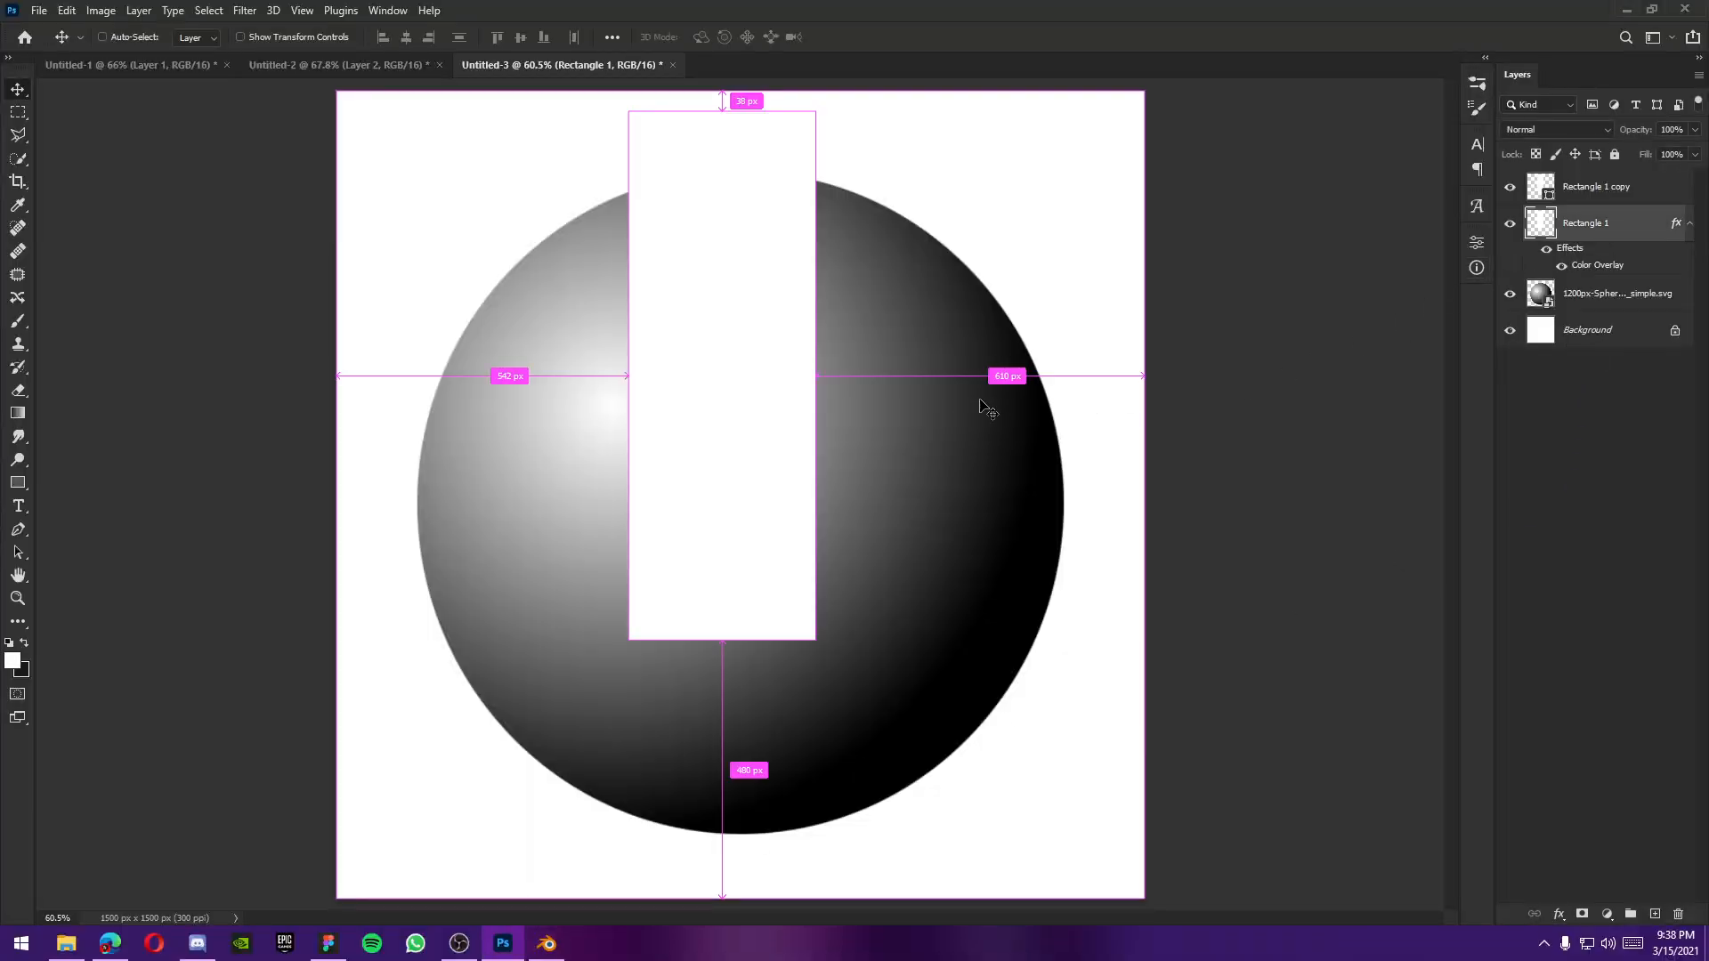
key("ctrl+t")
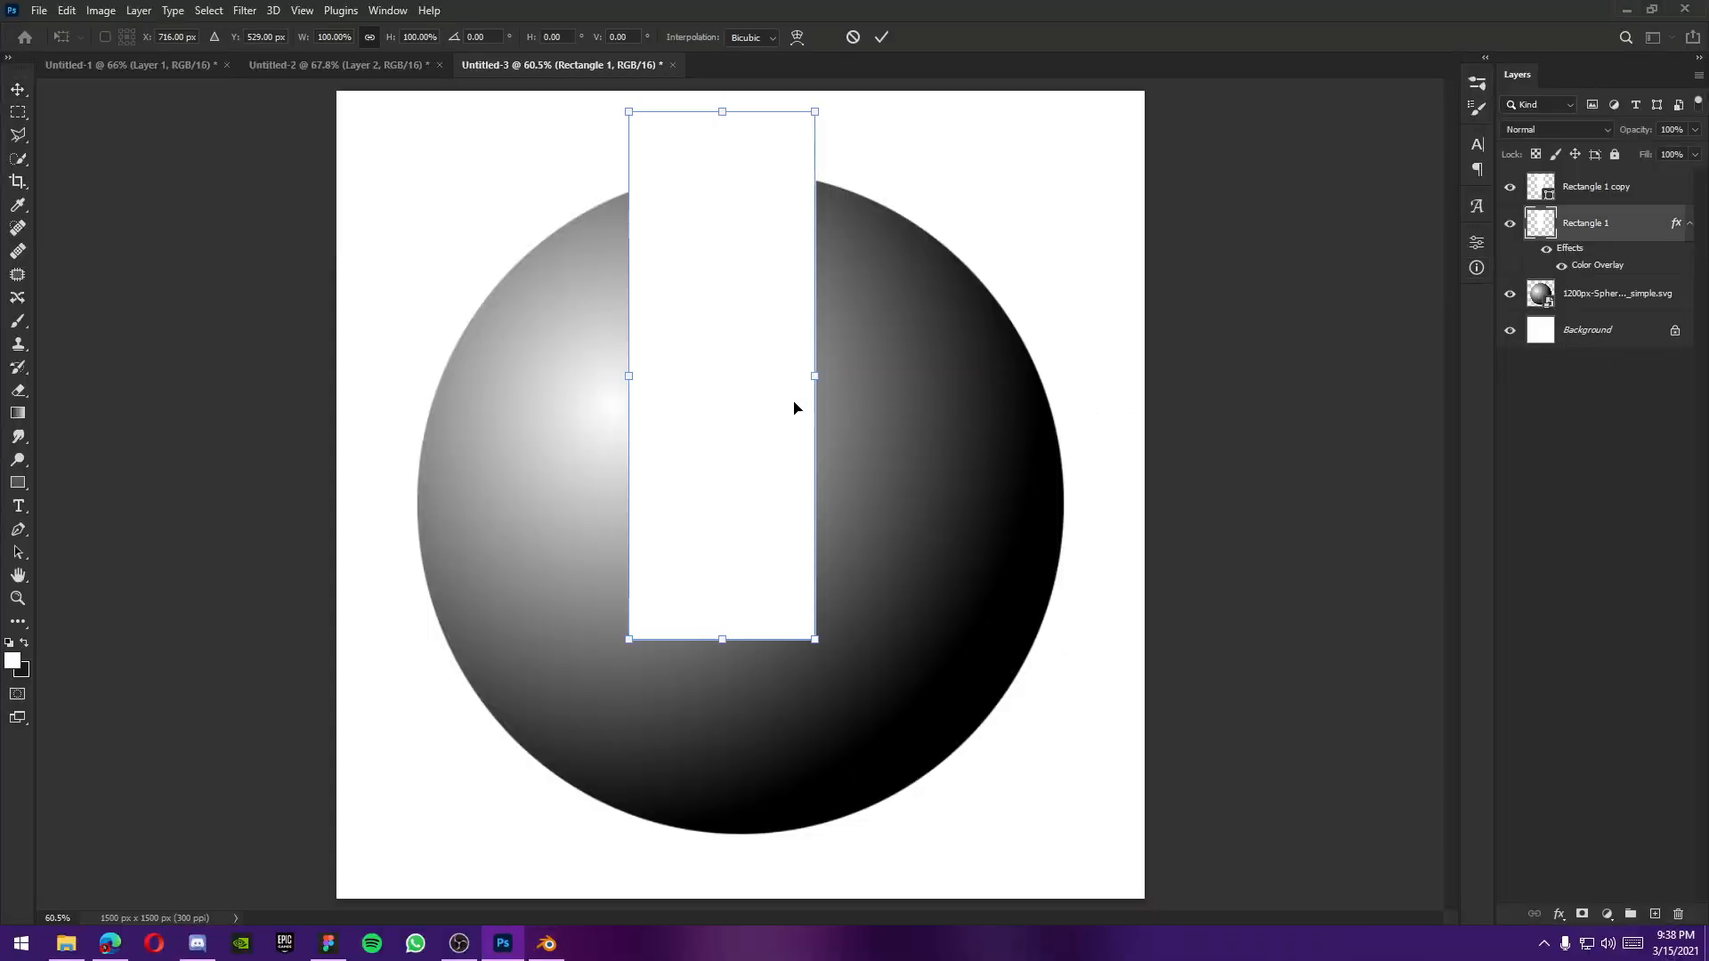
right_click(767, 361)
left_click(797, 482)
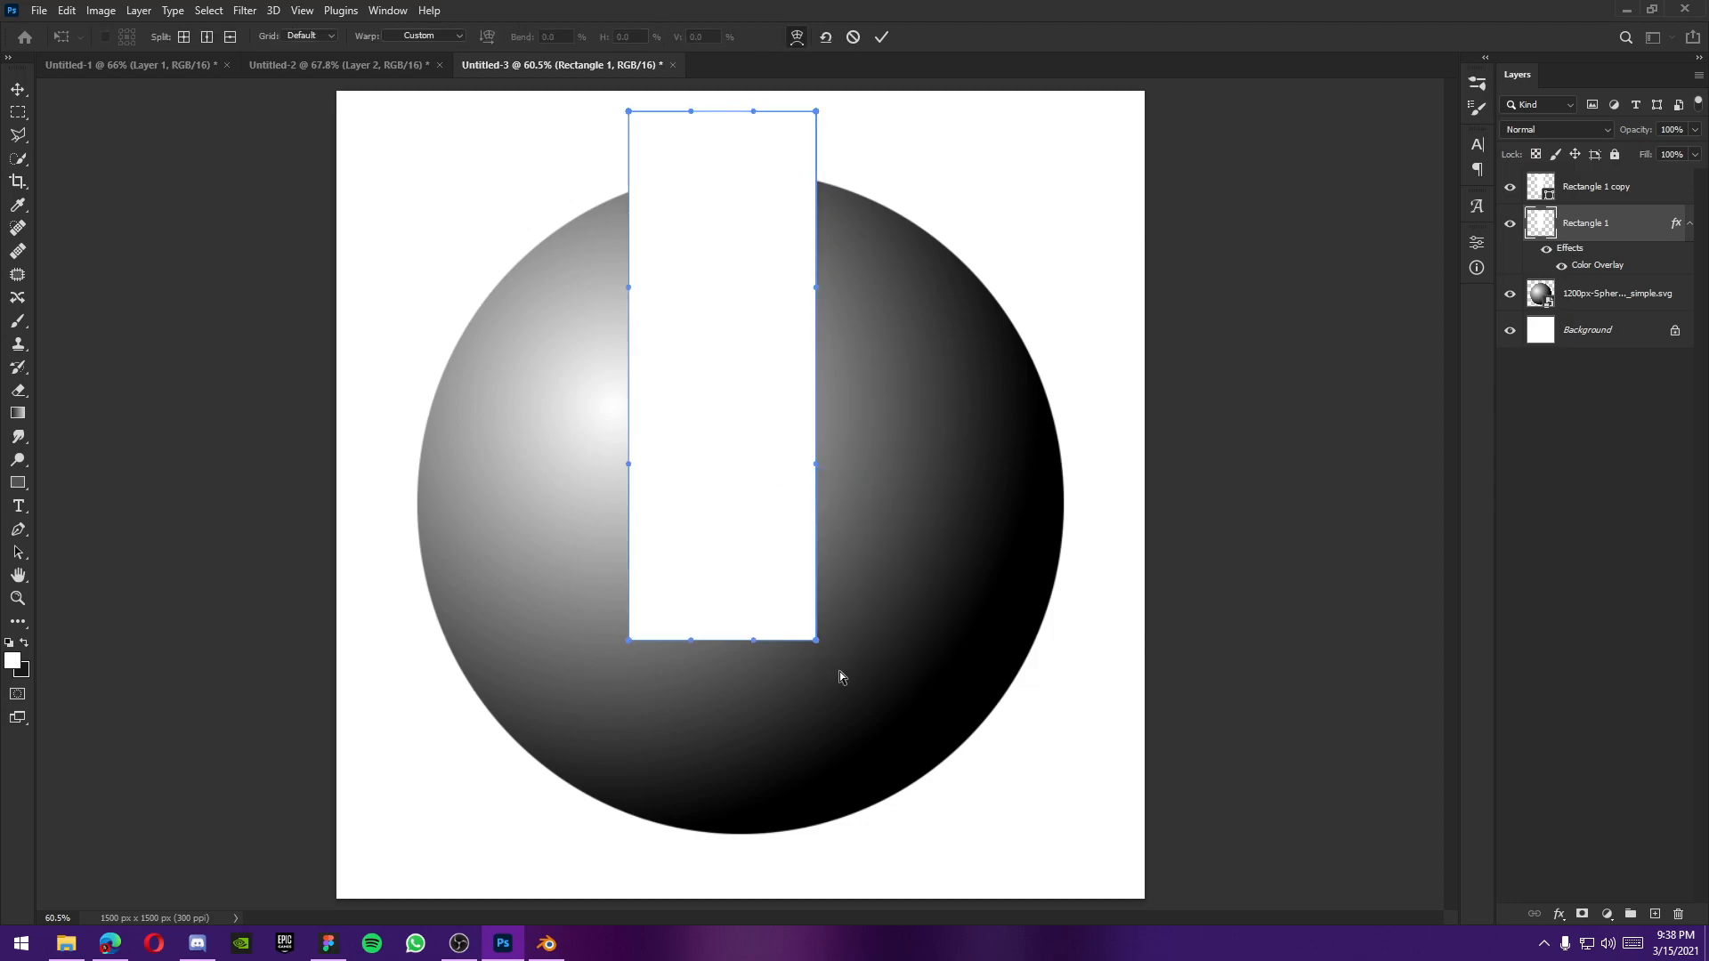
left_click_drag(817, 644, 835, 662)
left_click_drag(816, 464, 798, 464)
left_click_drag(816, 111, 967, 267)
Step: Shape the shadow's top edge, left corners and bottom edge so it curves around the sphere, and apply the warp
left_click_drag(756, 104, 842, 109)
left_click_drag(629, 113, 673, 182)
left_click_drag(630, 640, 637, 650)
left_click_drag(754, 641, 782, 637)
left_click_drag(669, 643, 672, 648)
key("Return")
key("ctrl+minus")
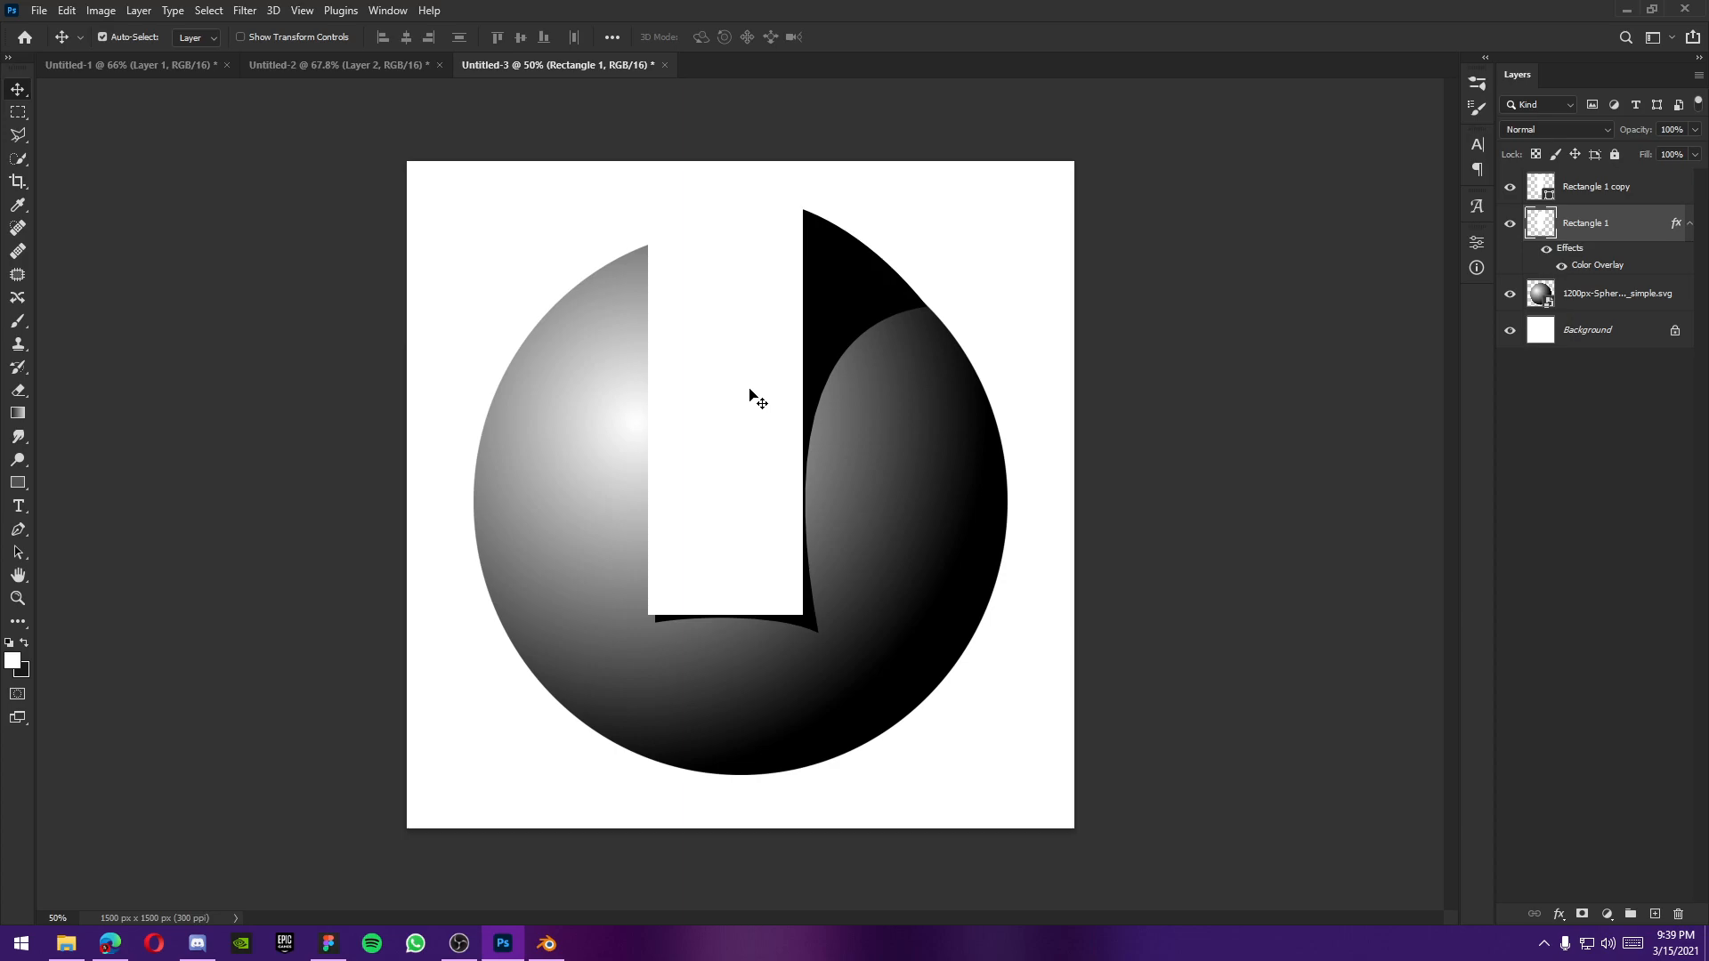
scroll(953, 629, "up", 3)
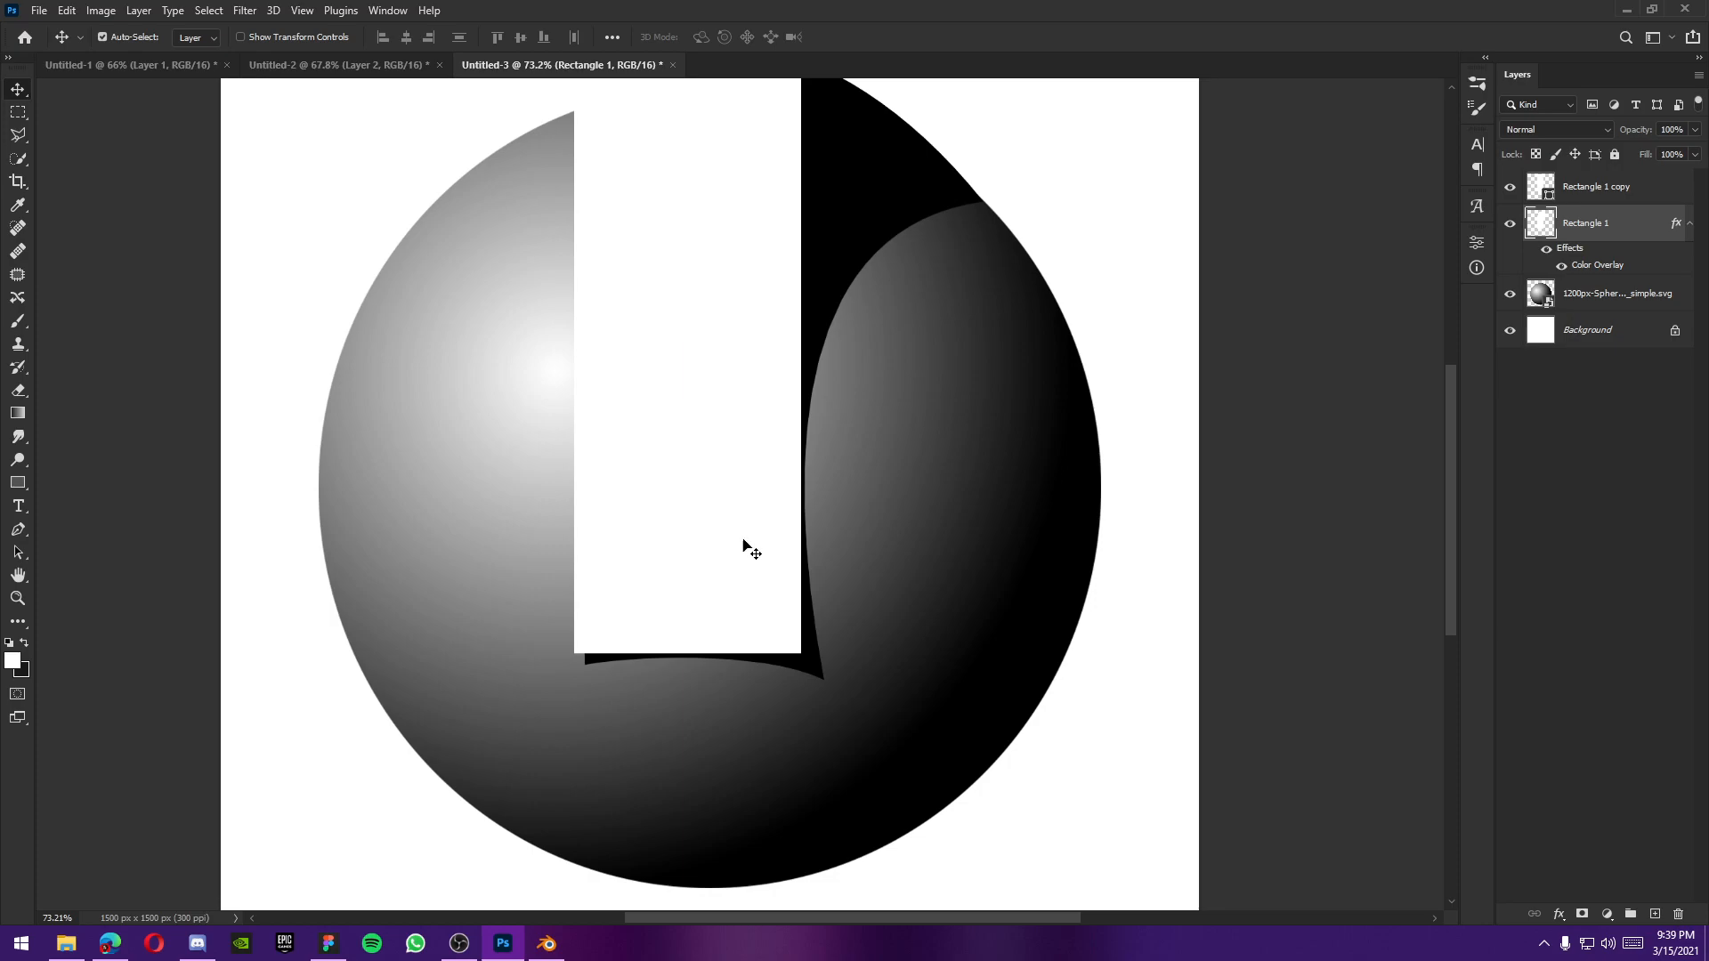
scroll(820, 515, "down", 1)
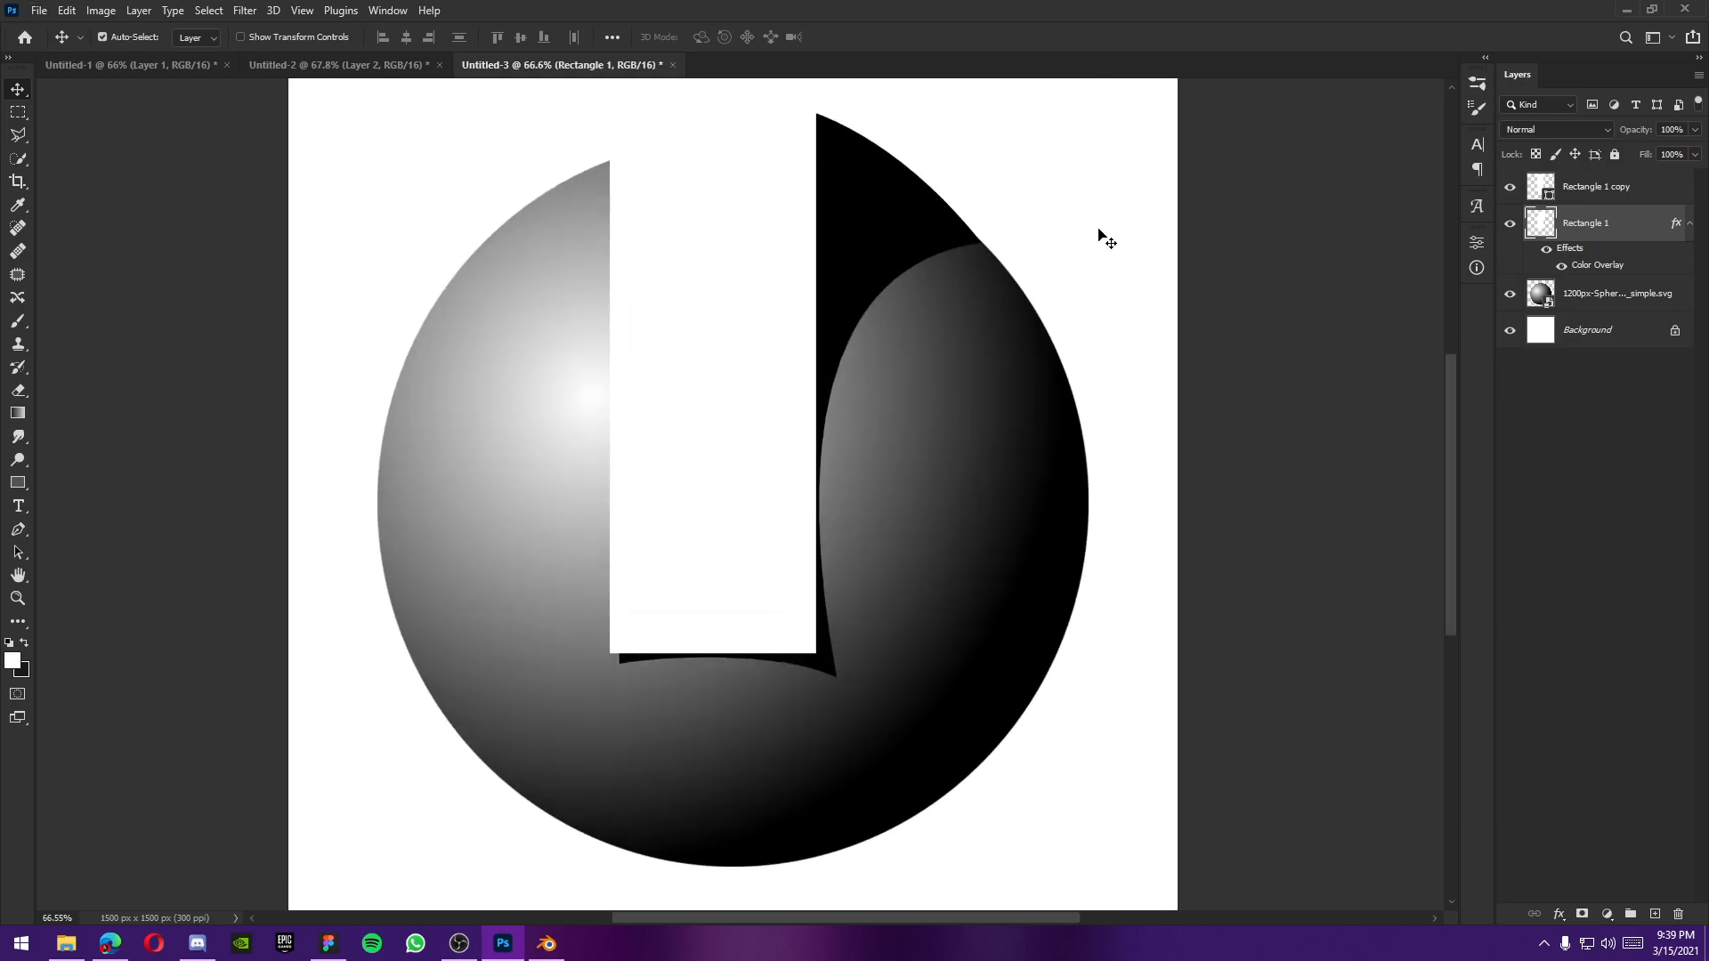
left_click(1510, 294)
left_click(1510, 294)
left_click(1511, 225)
left_click(1510, 225)
left_click(1542, 295, "ctrl")
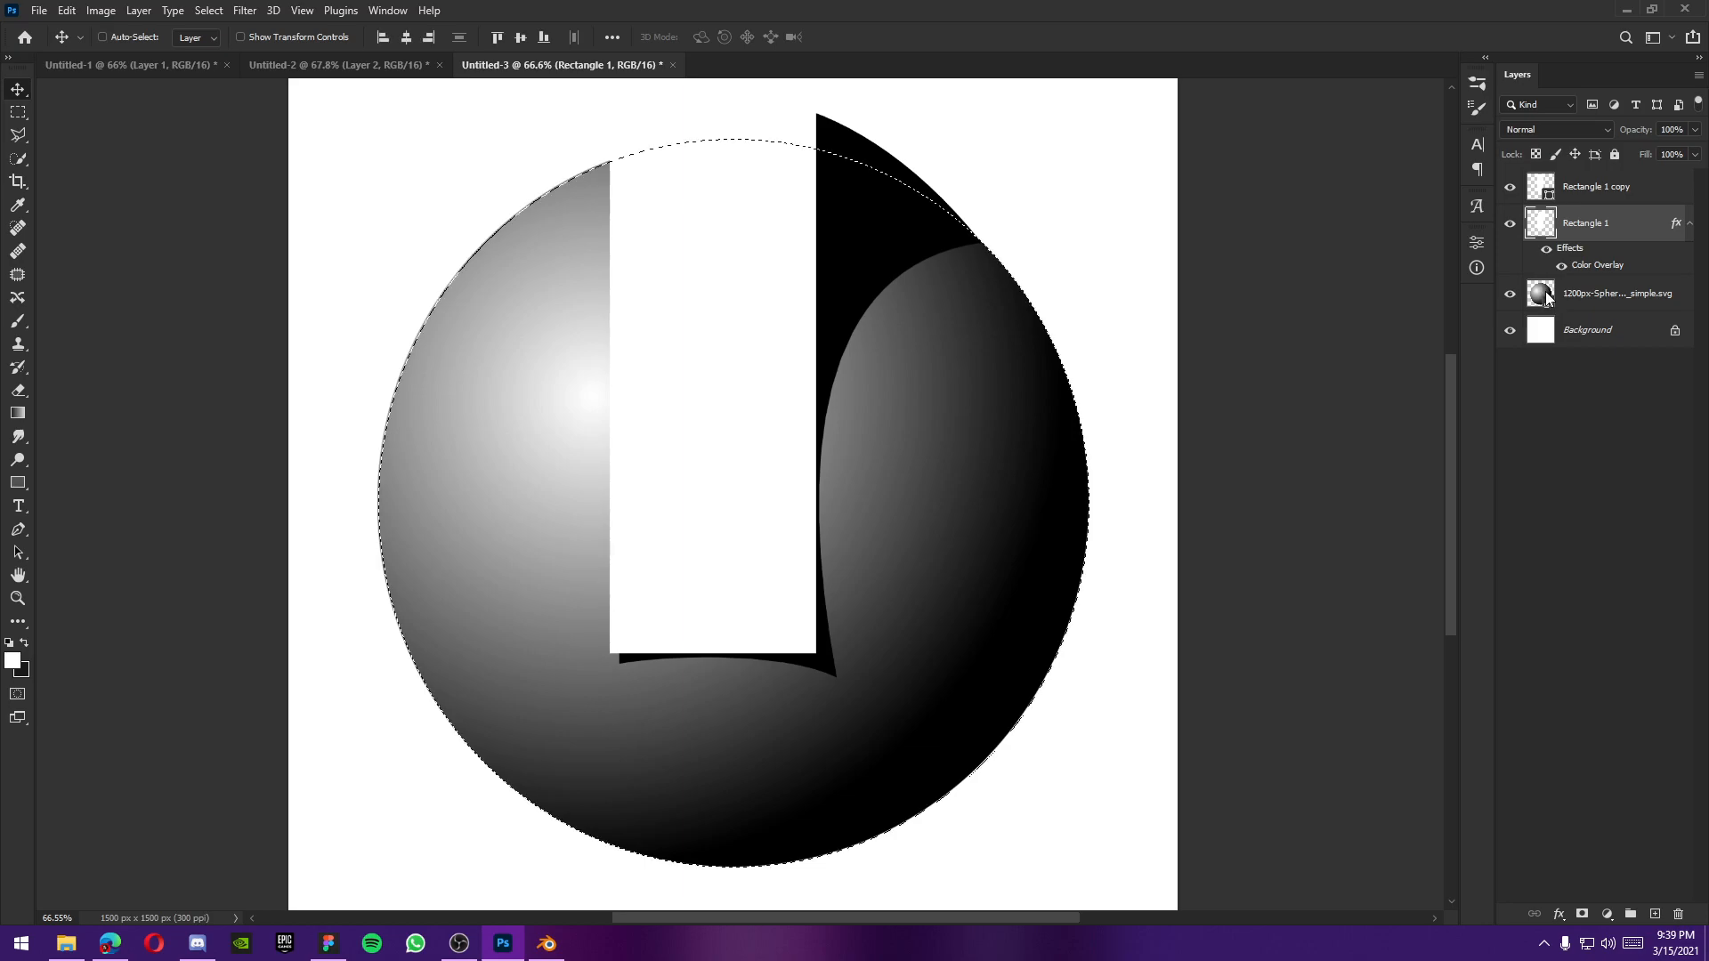
right_click(1592, 249)
left_click(1636, 271)
right_click(1604, 228)
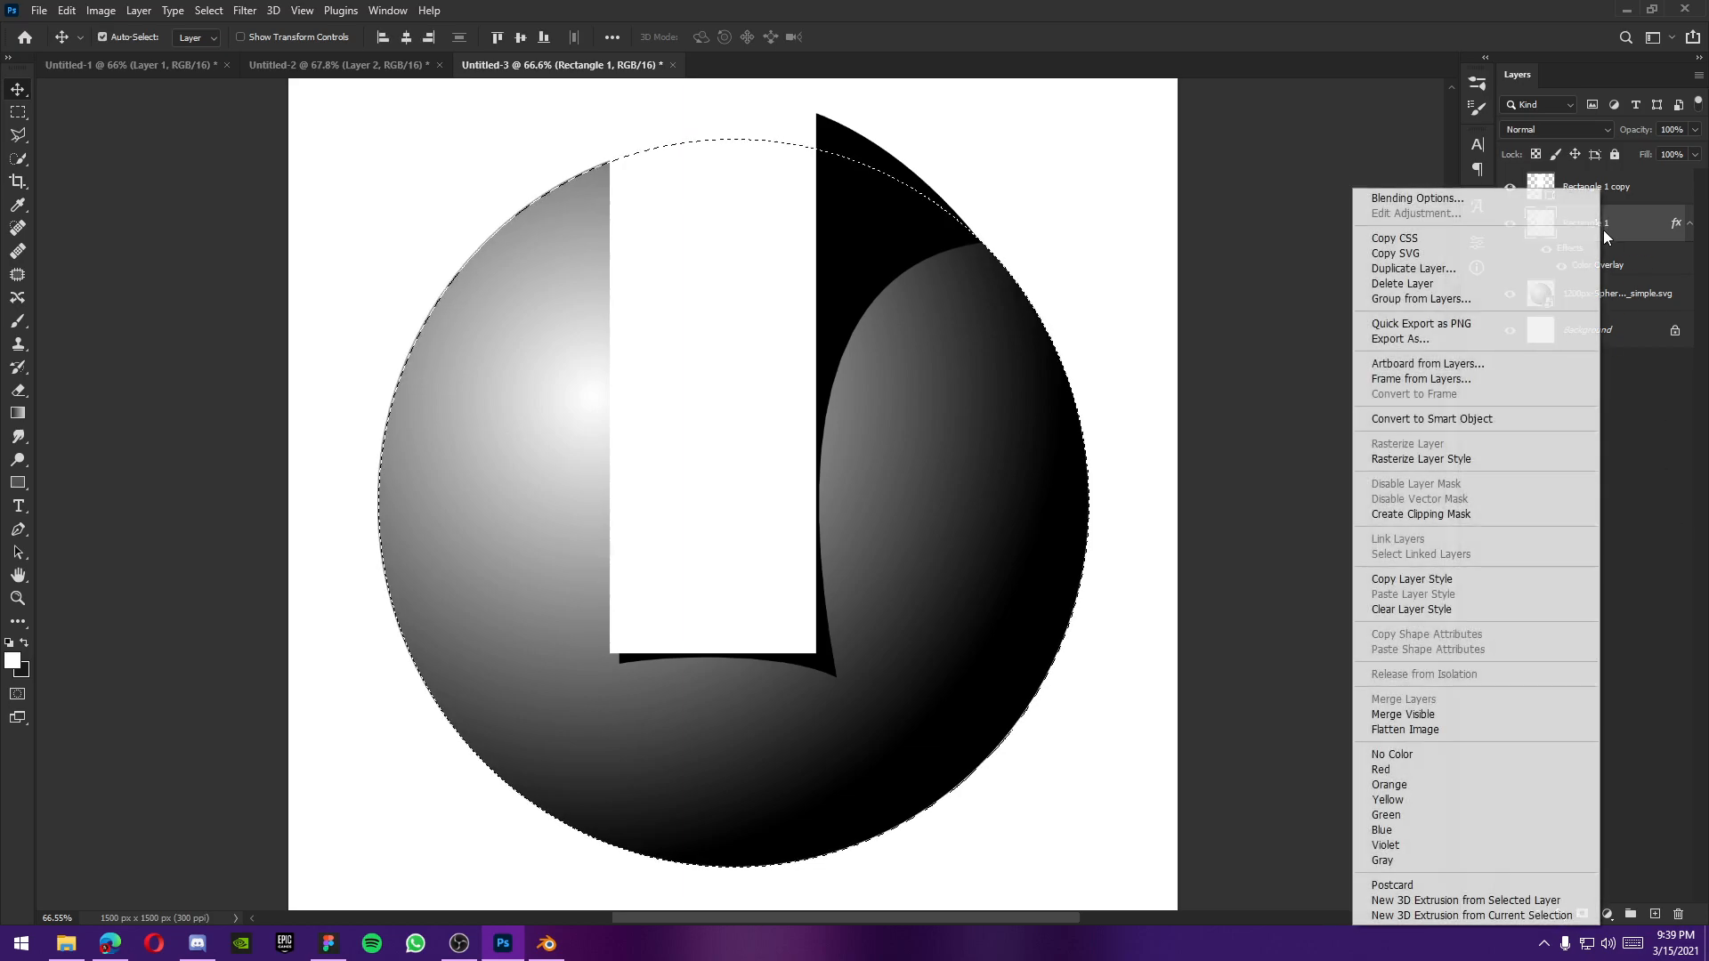
left_click(13, 141)
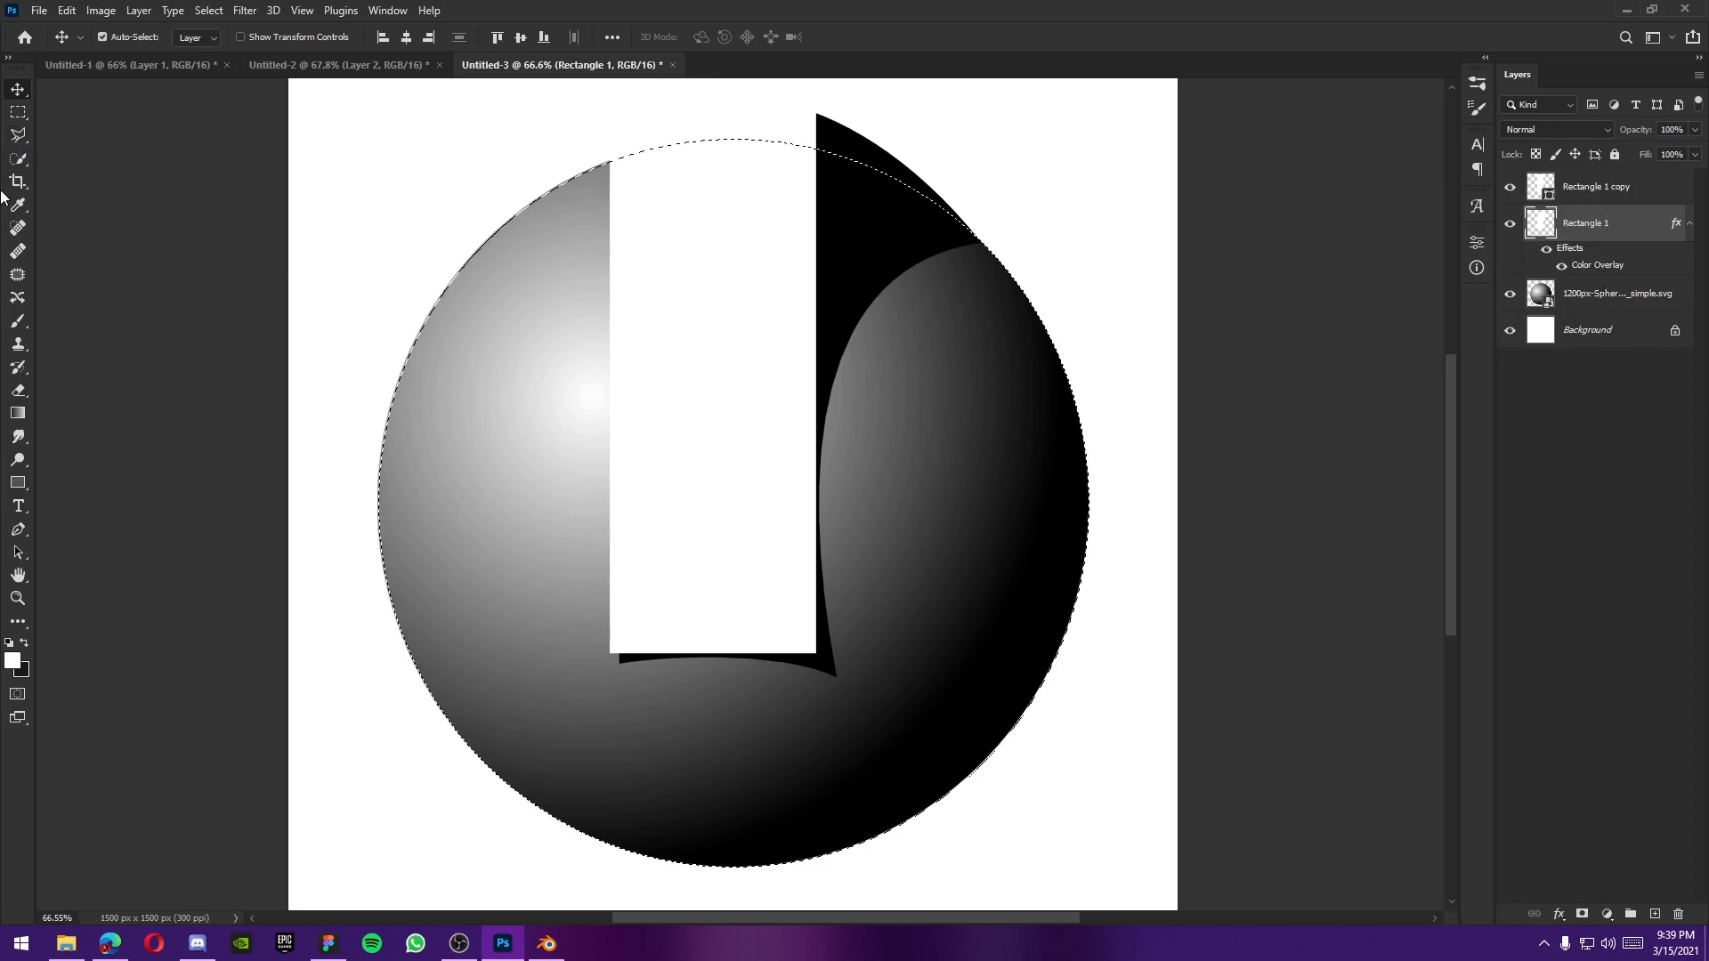
left_click(17, 136)
right_click(460, 311)
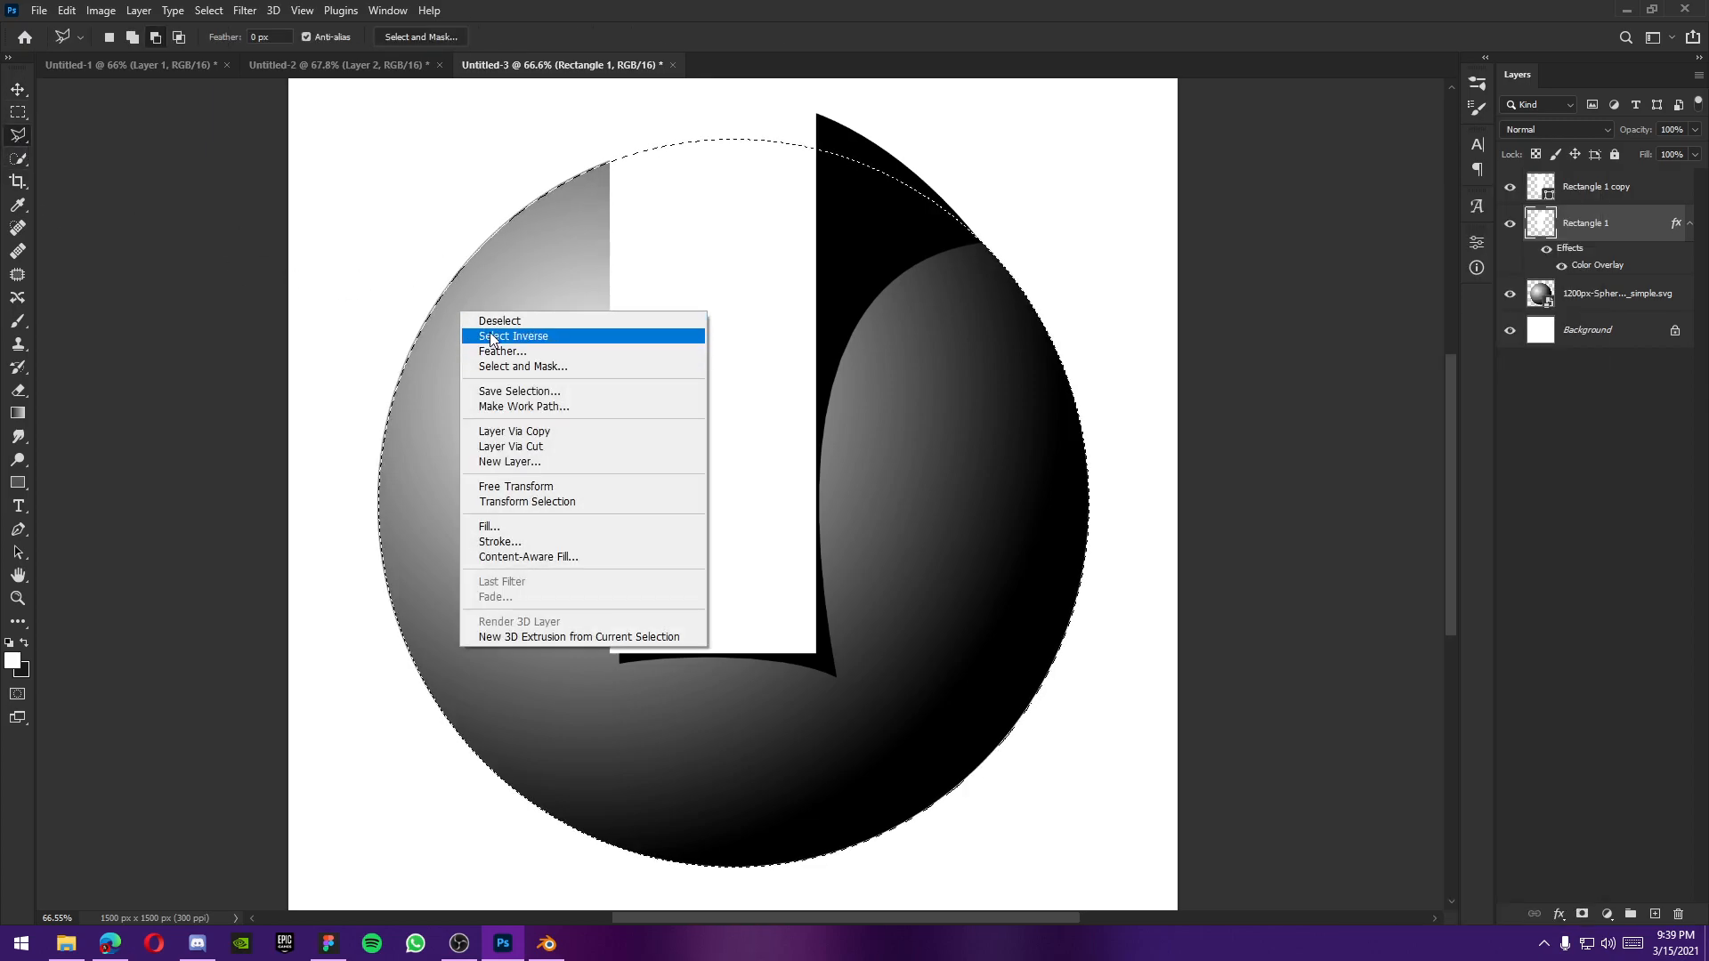
left_click(29, 97)
left_click(1057, 445)
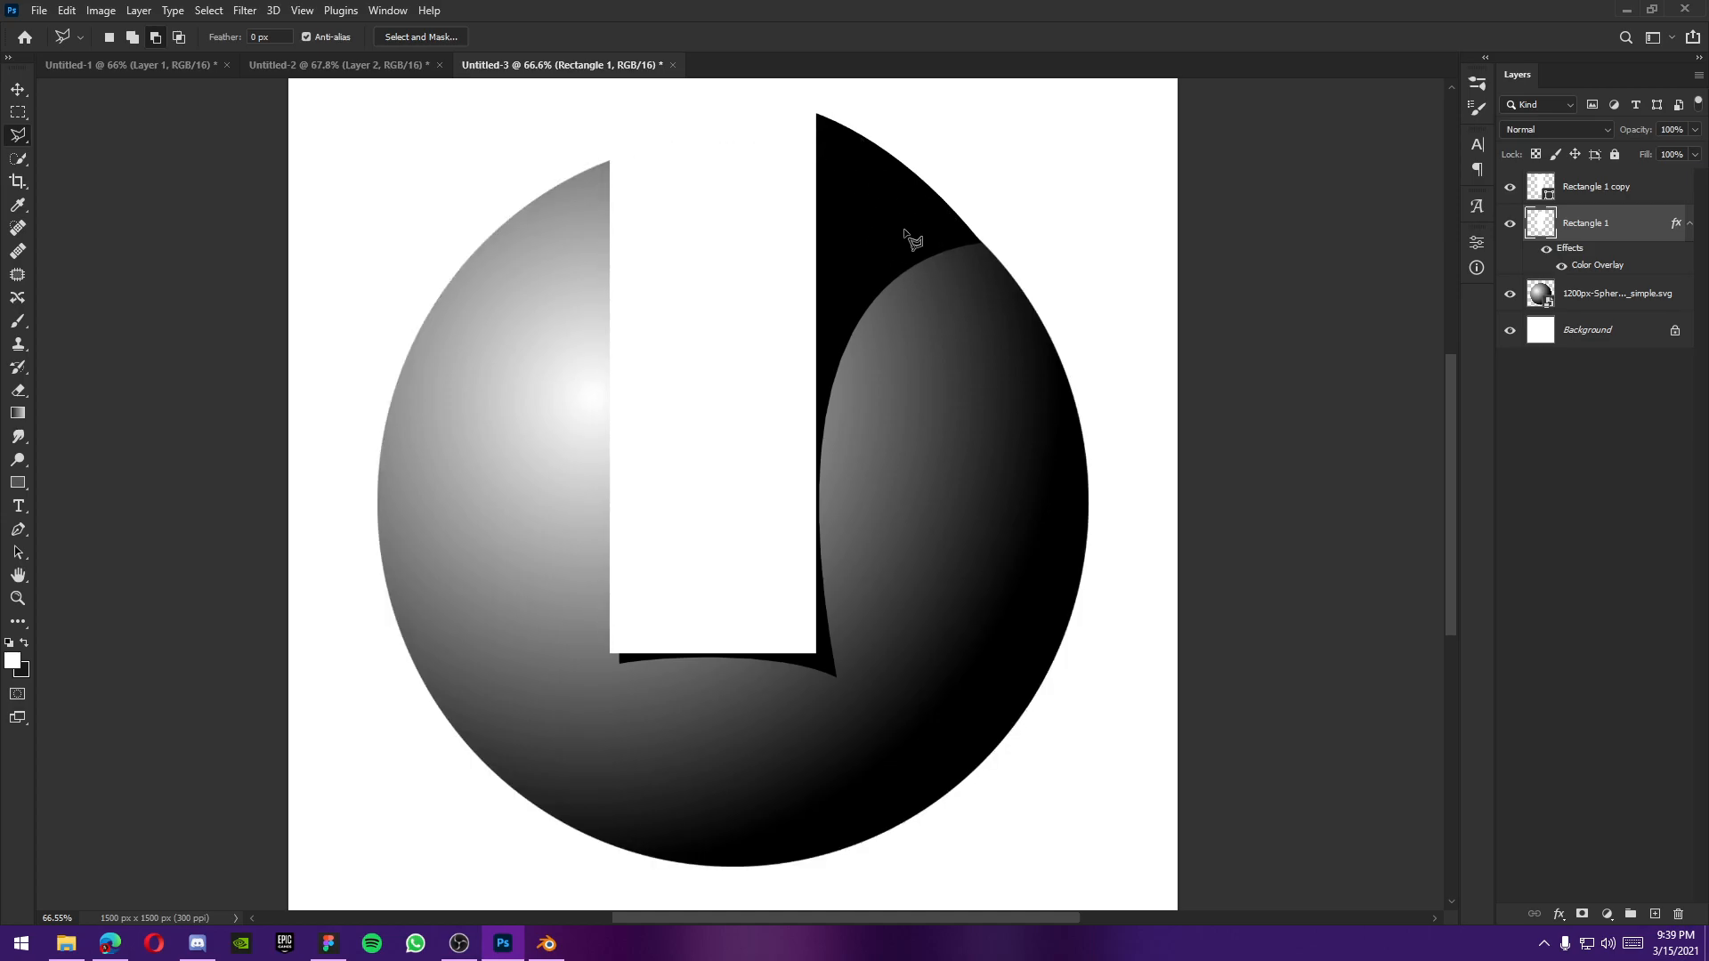
Step: Compare the strip's rendered shadow on the Blender sphere with the warped hard-edged shadow in Photoshop
left_click(538, 951)
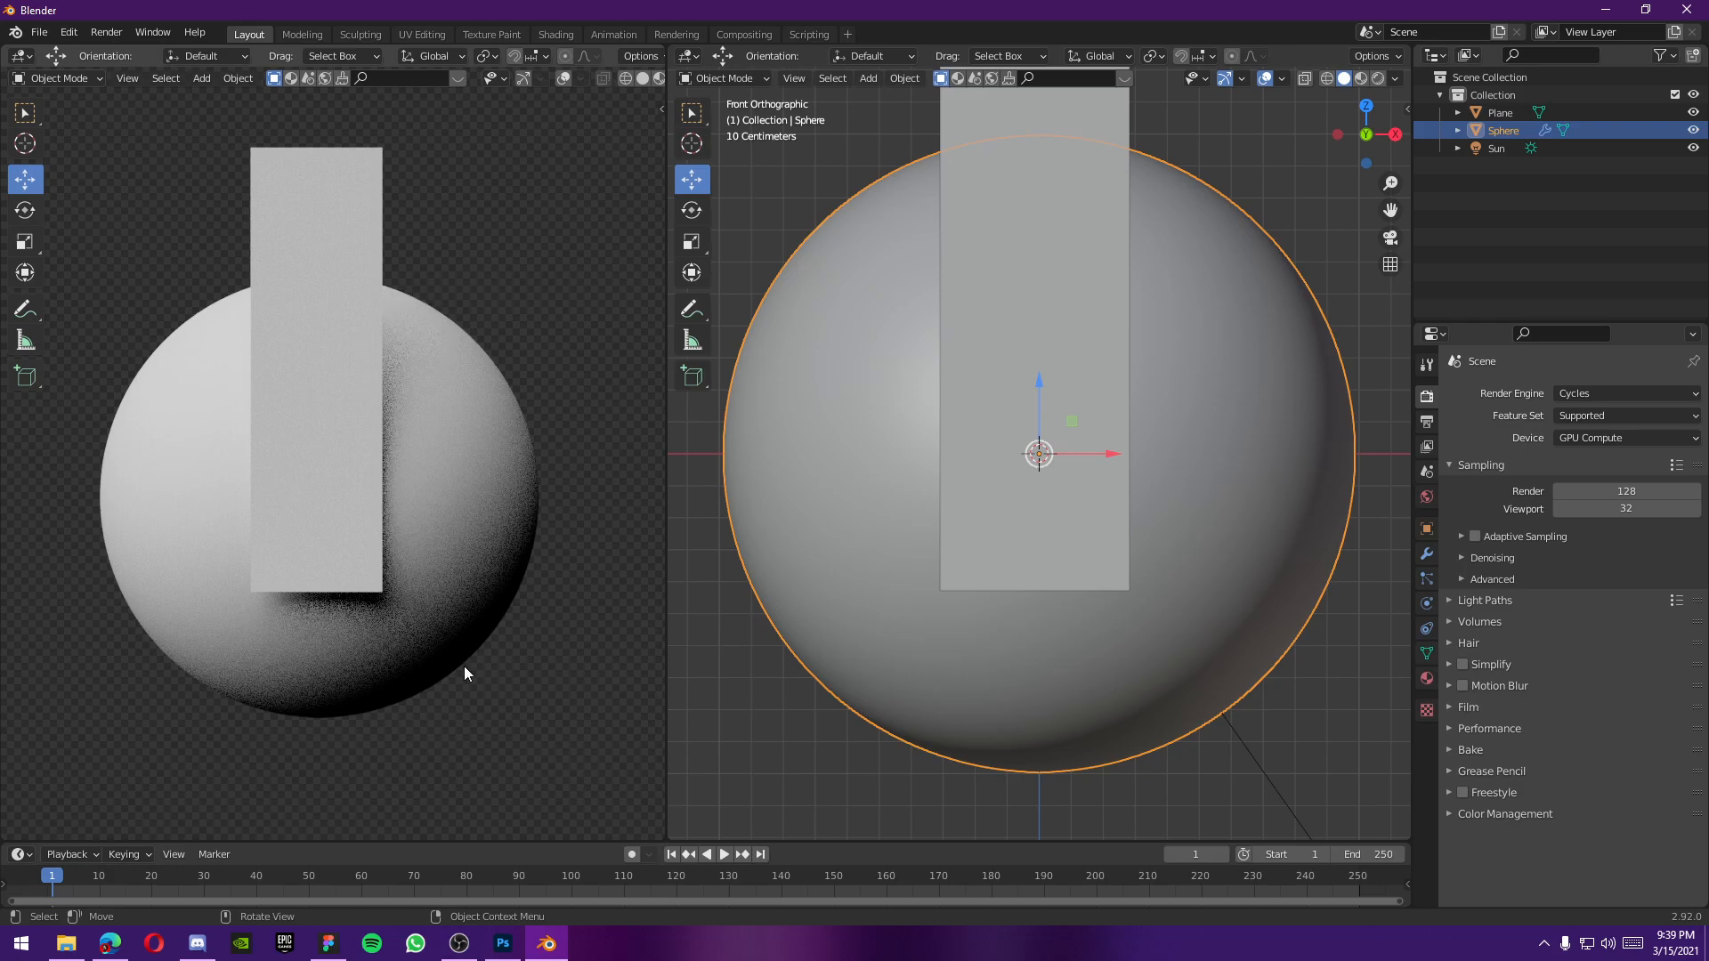
left_click(503, 944)
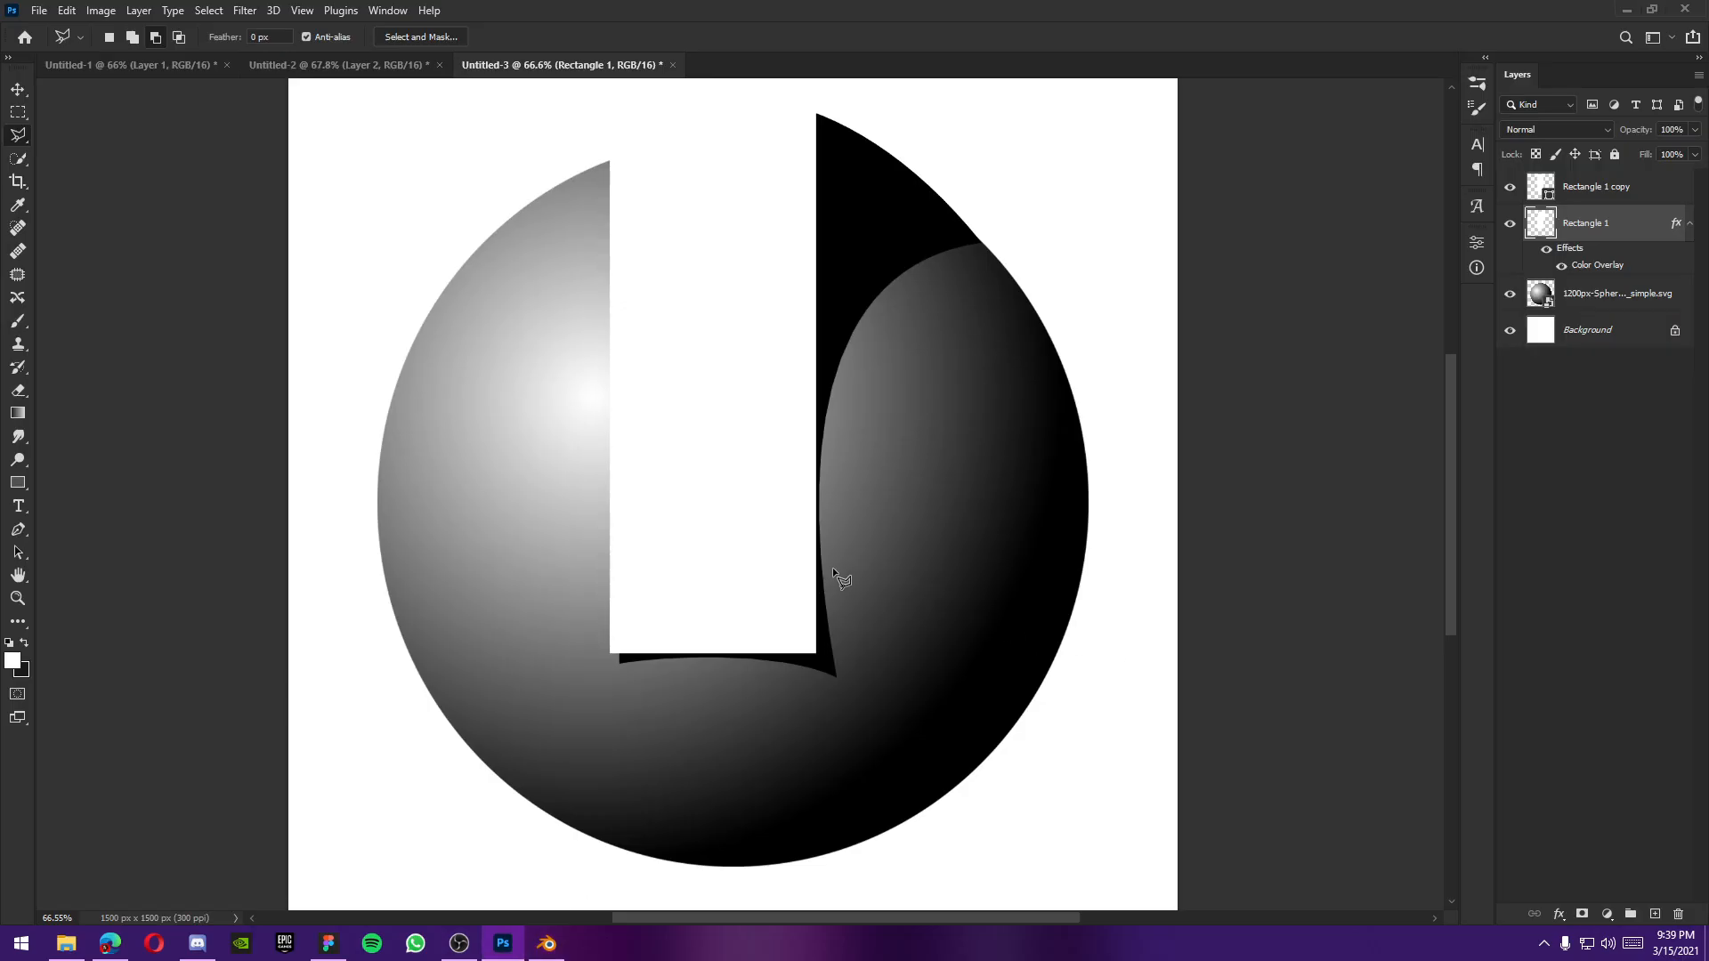
left_click(546, 949)
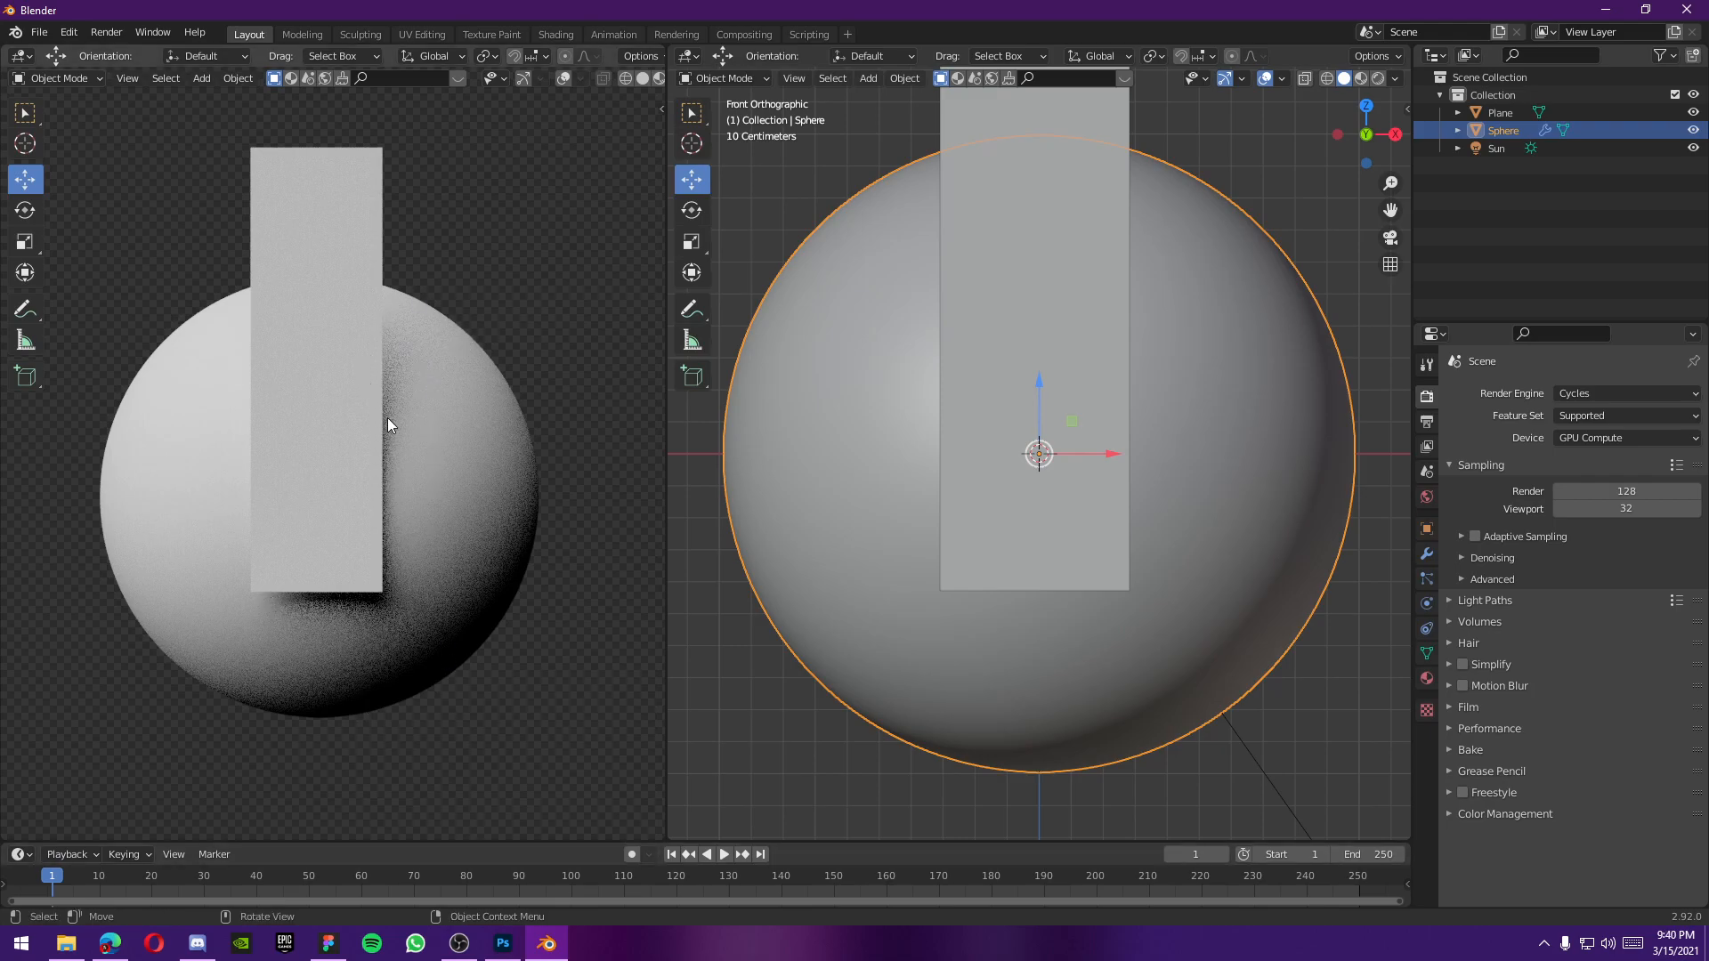
left_click(503, 944)
scroll(1073, 494, "down", 1)
key("v")
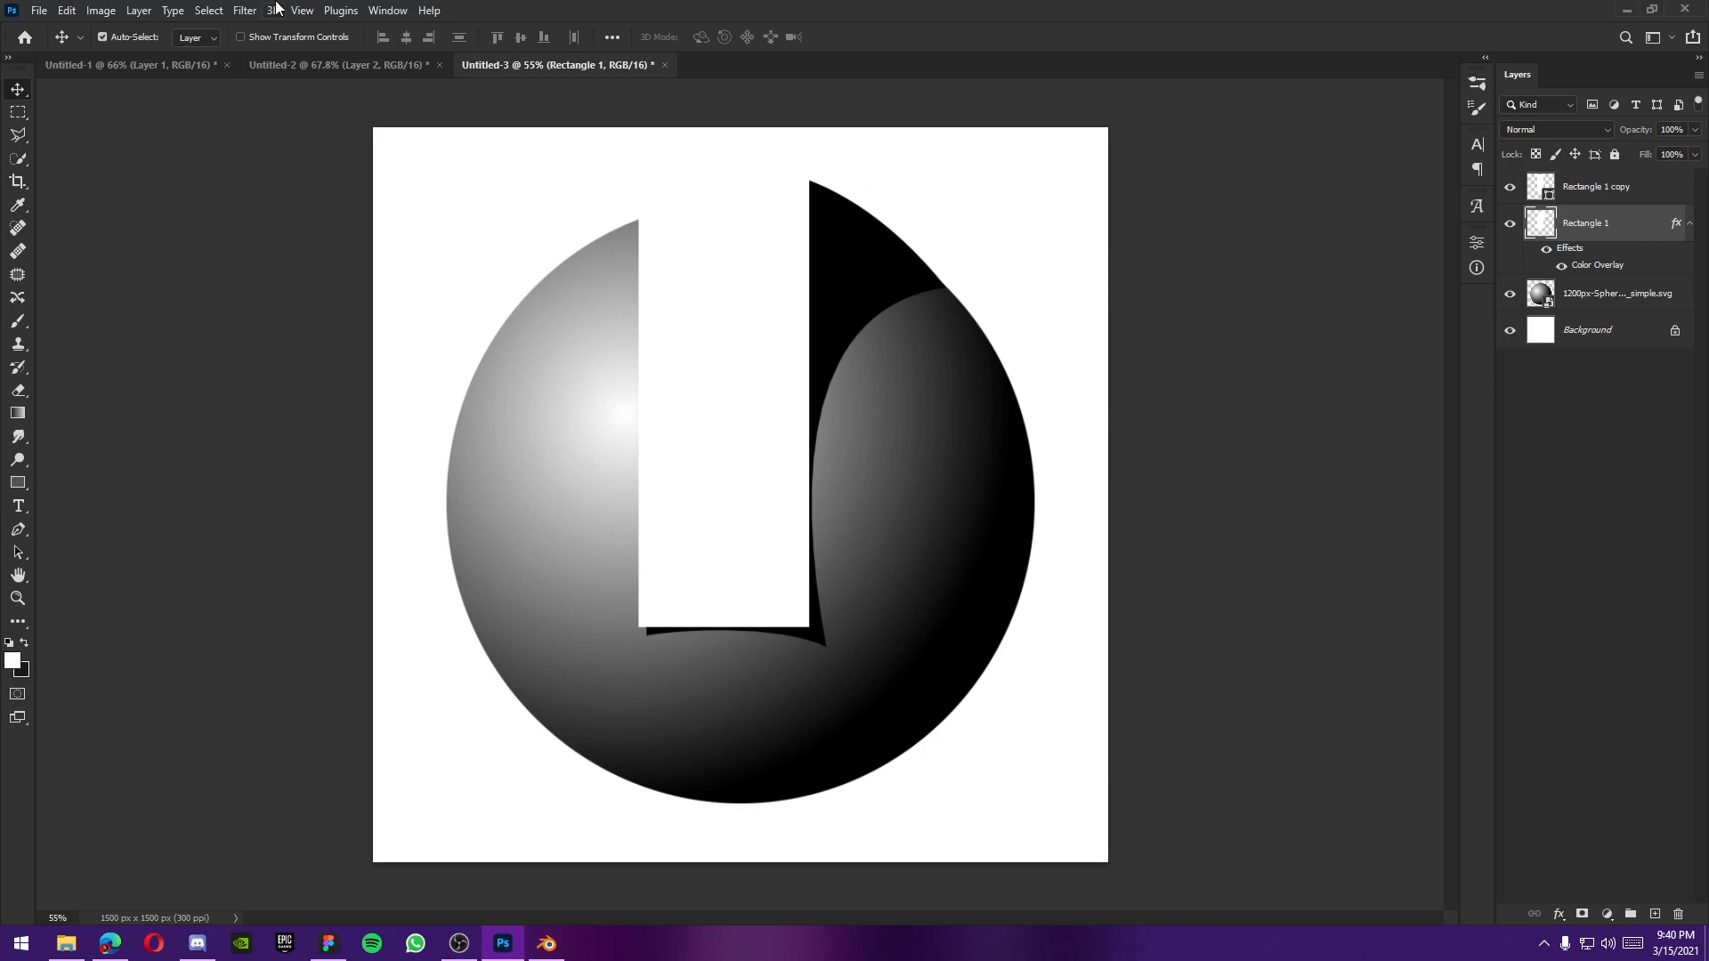
left_click(244, 10)
mouse_move(305, 279)
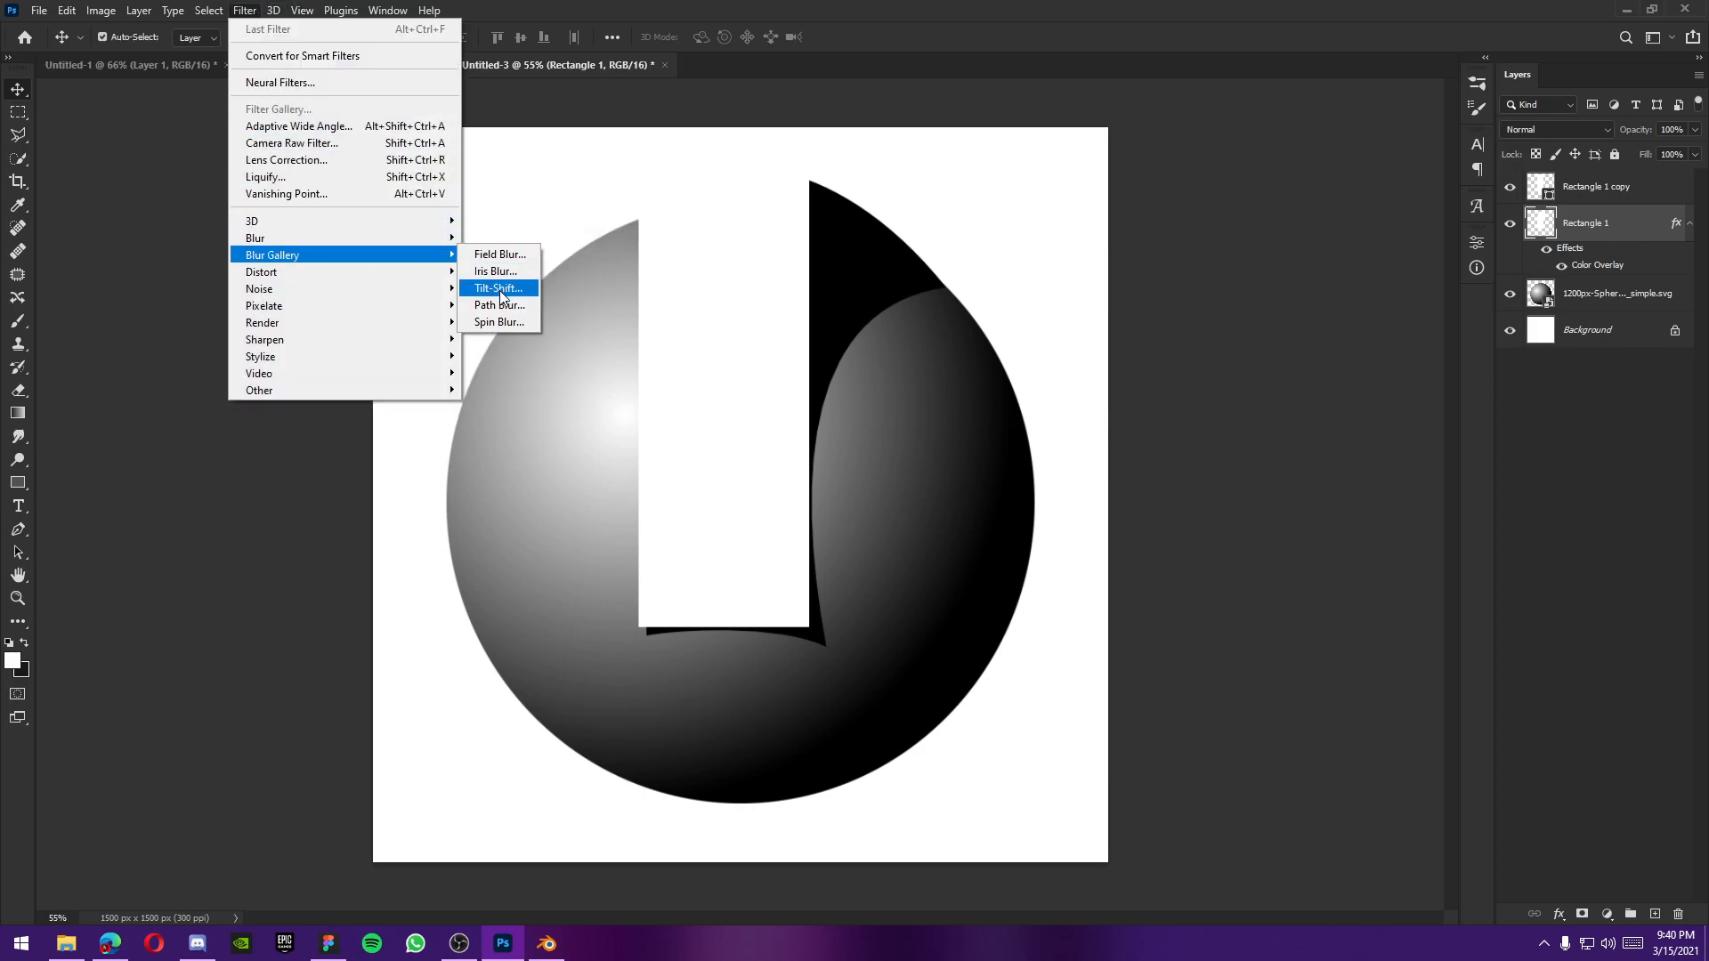
left_click(503, 306)
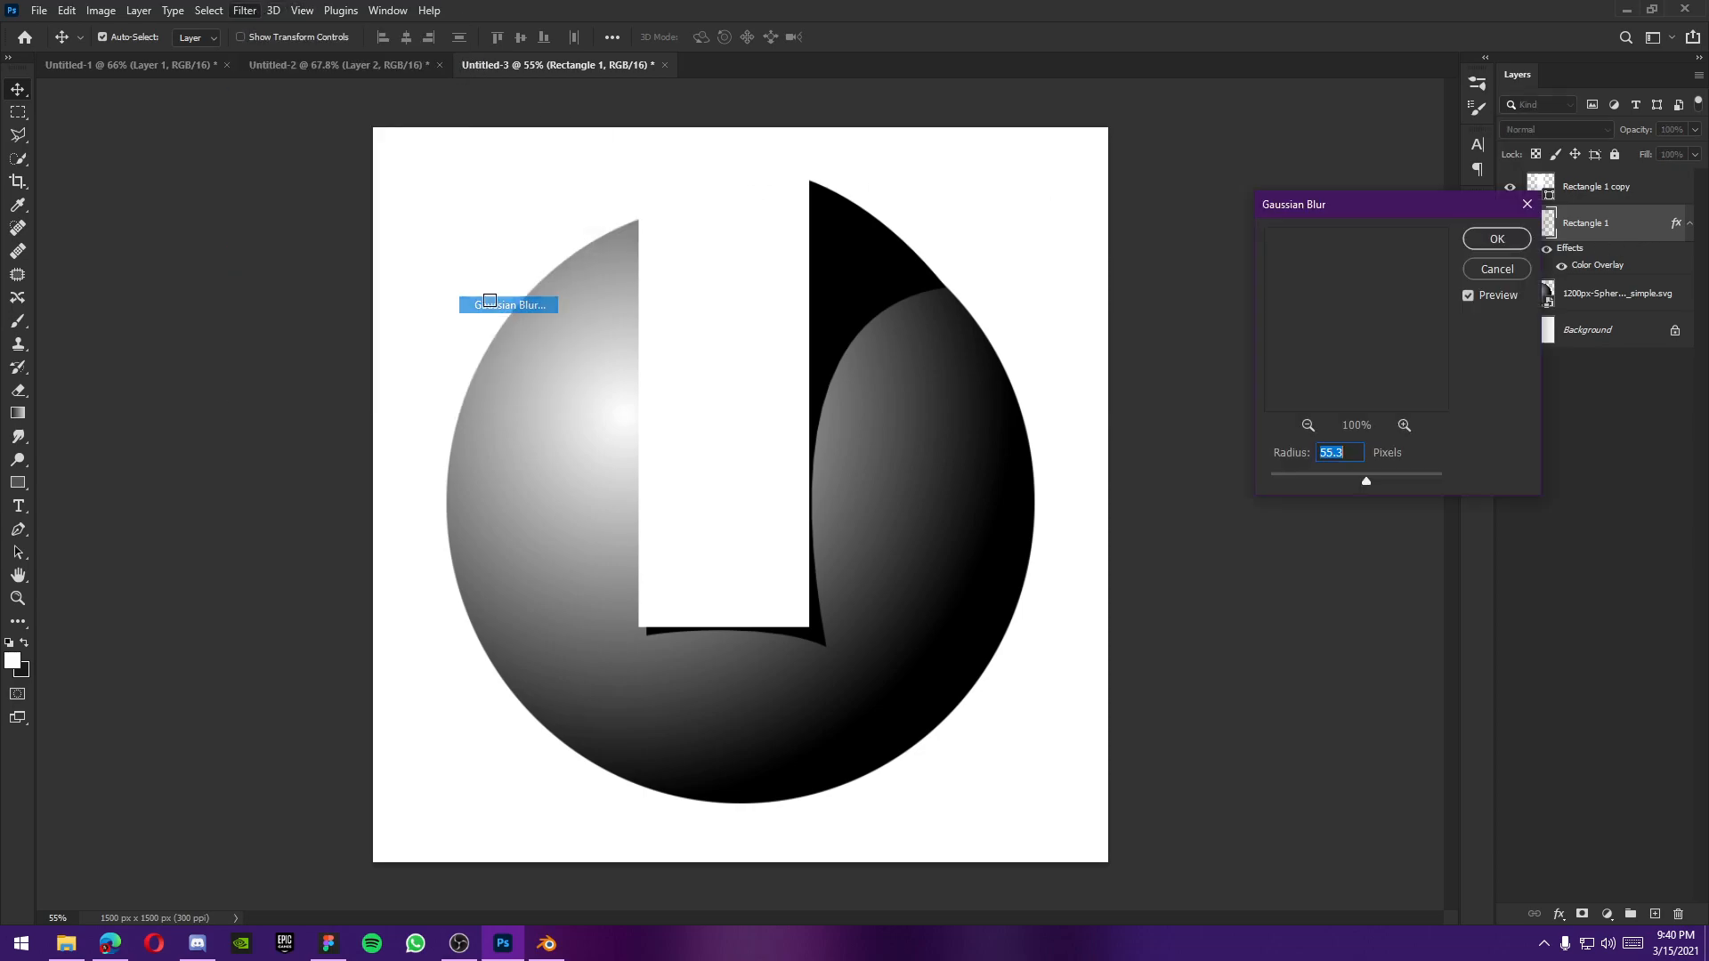
mouse_move(1366, 481)
left_mouse_down()
mouse_move(1333, 490)
mouse_move(1345, 479)
left_mouse_up()
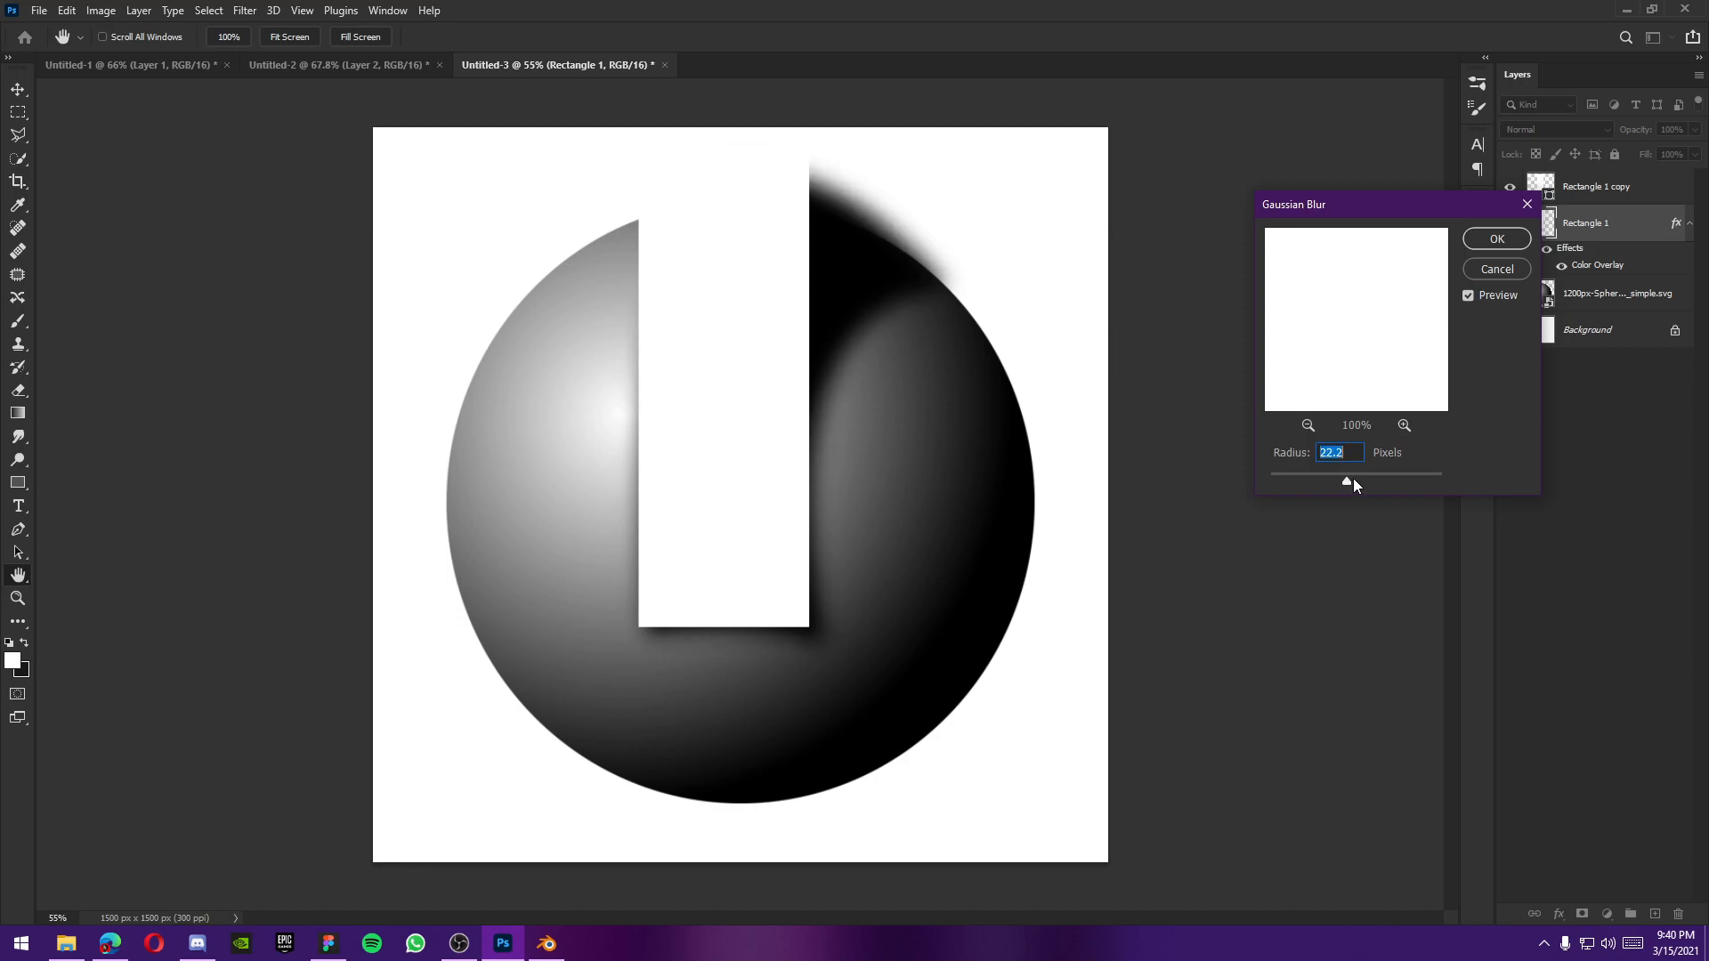
left_click_drag(1353, 478, 1350, 478)
left_click_drag(1347, 478, 1346, 479)
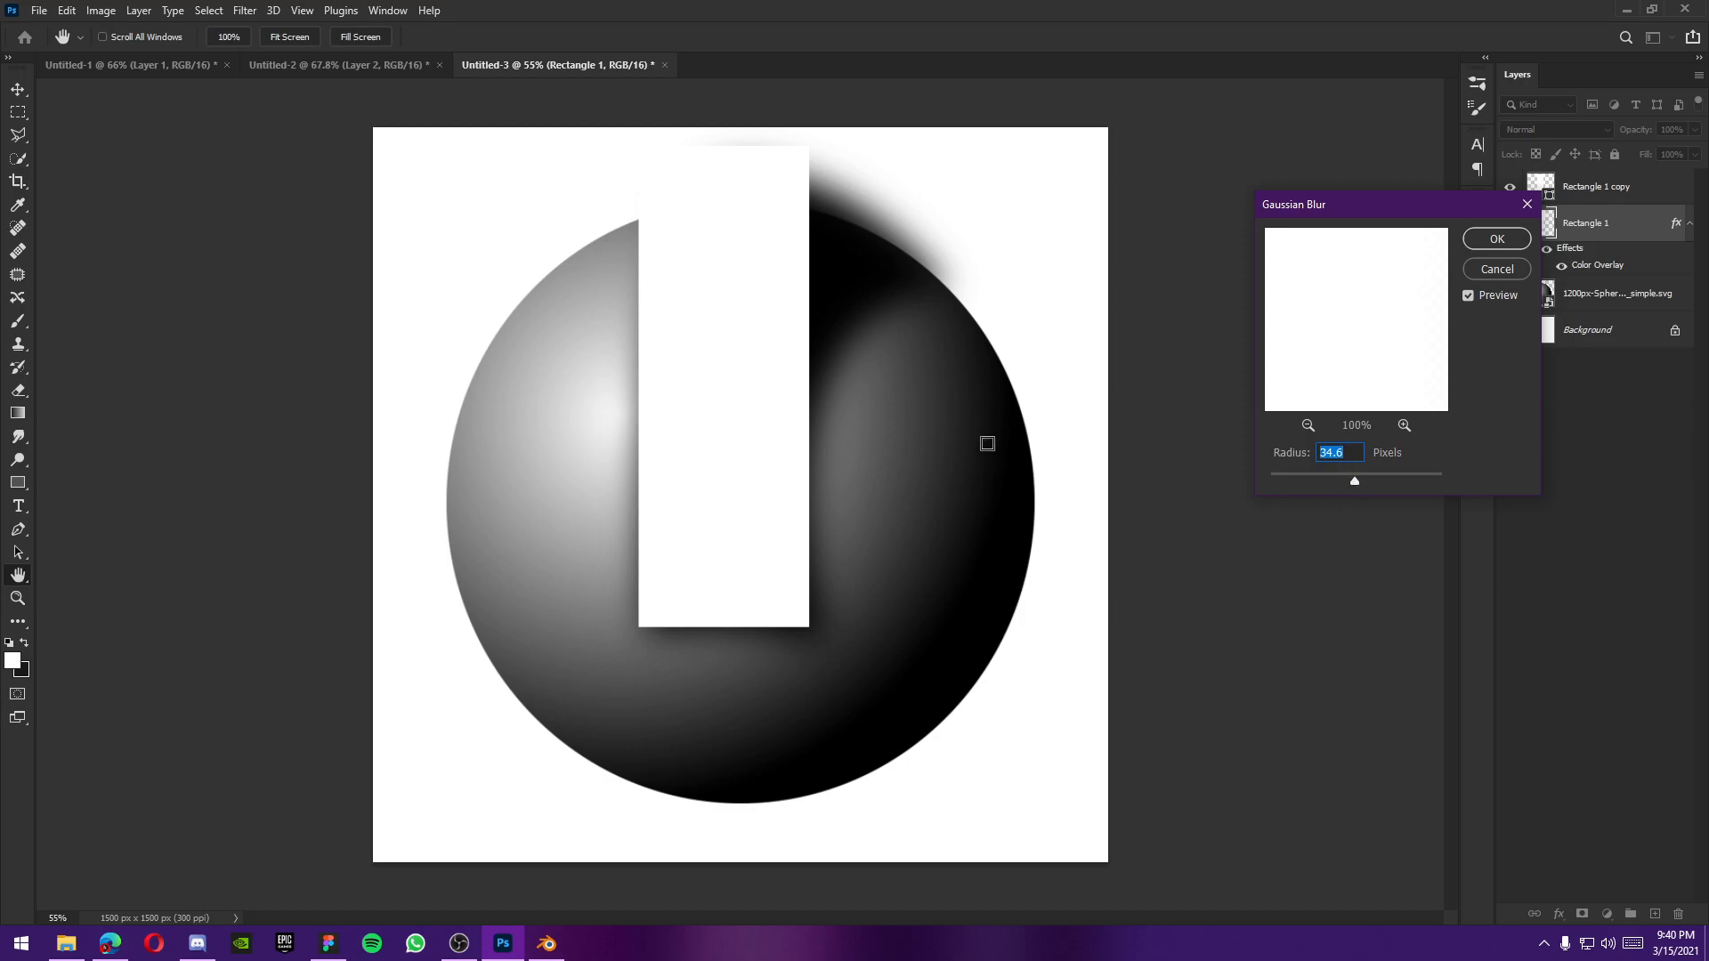
left_click(732, 496)
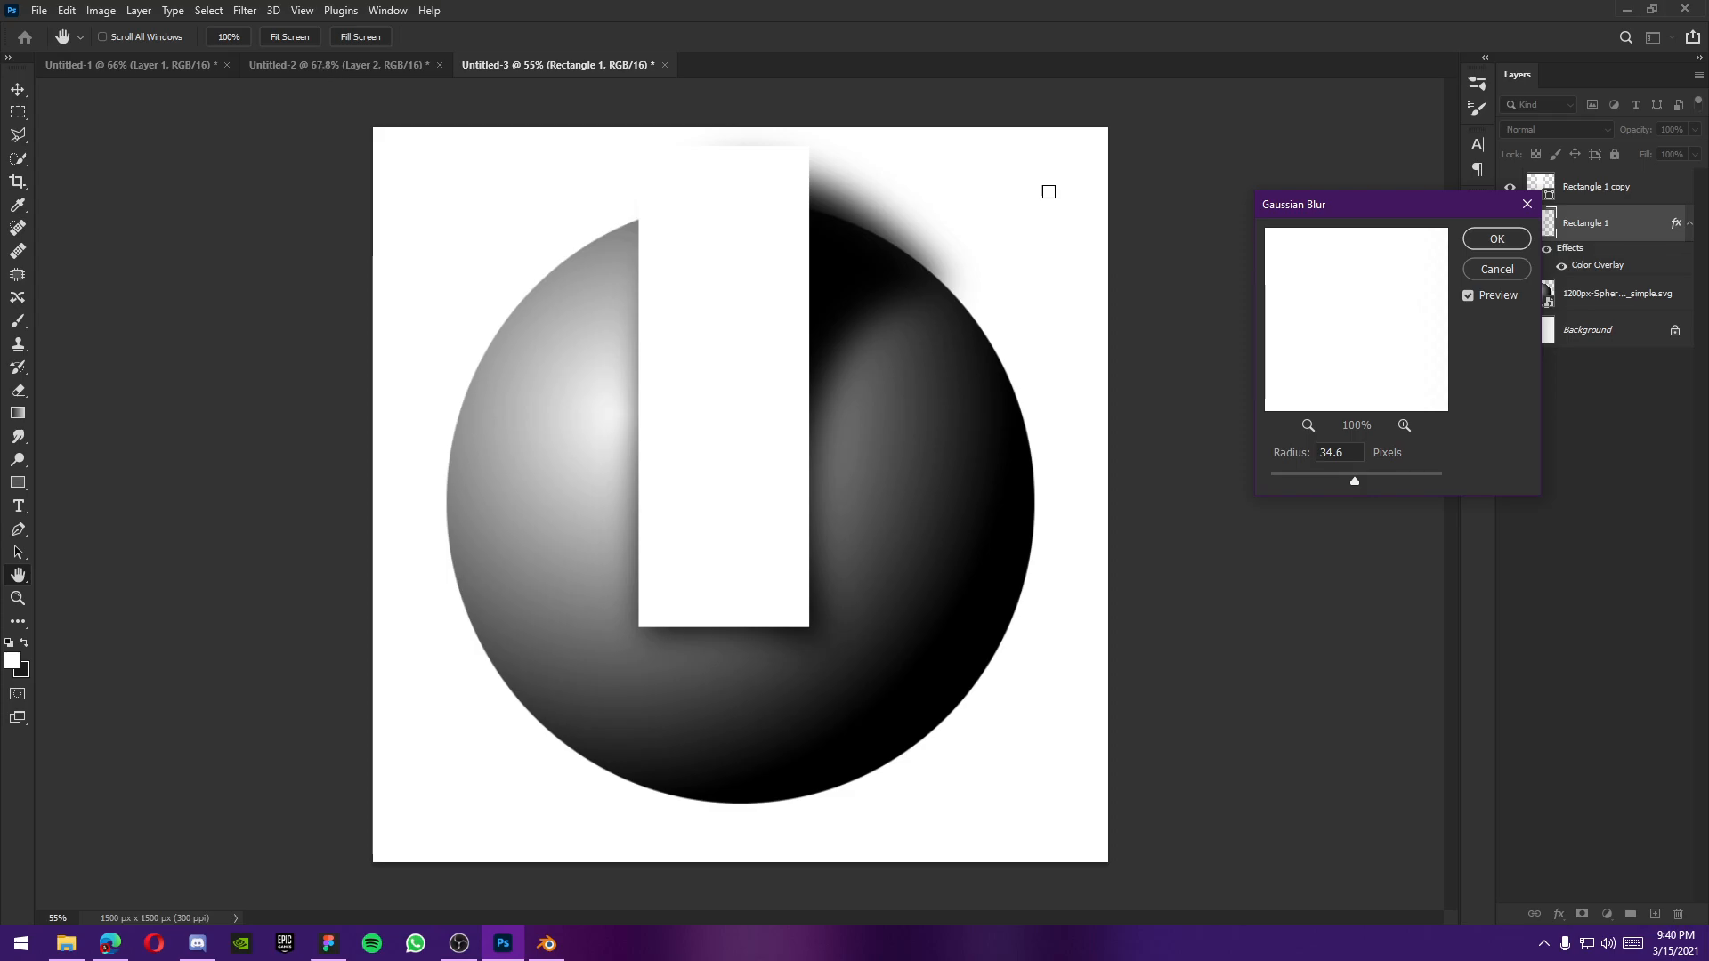
left_click(1518, 269)
Step: Inspect the statue's chin and neck shadow in Untitled-2, and set the Sun light's angle to 15.9° in Blender
left_click(364, 68)
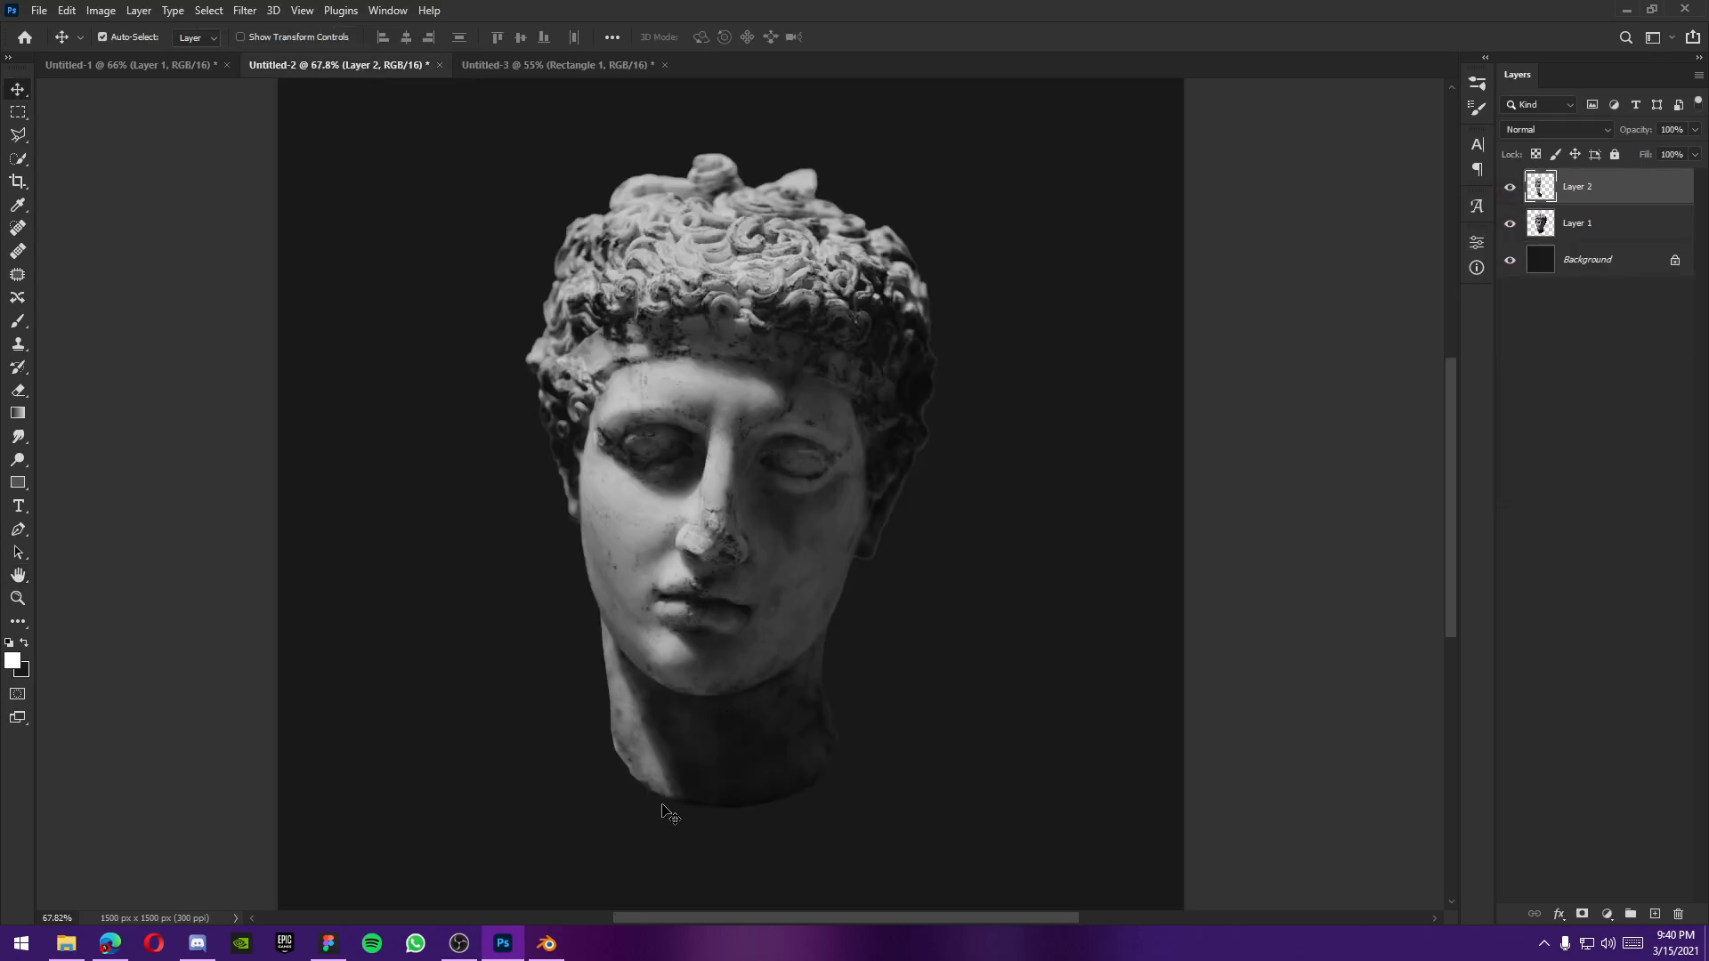
scroll(669, 813, "up", 5)
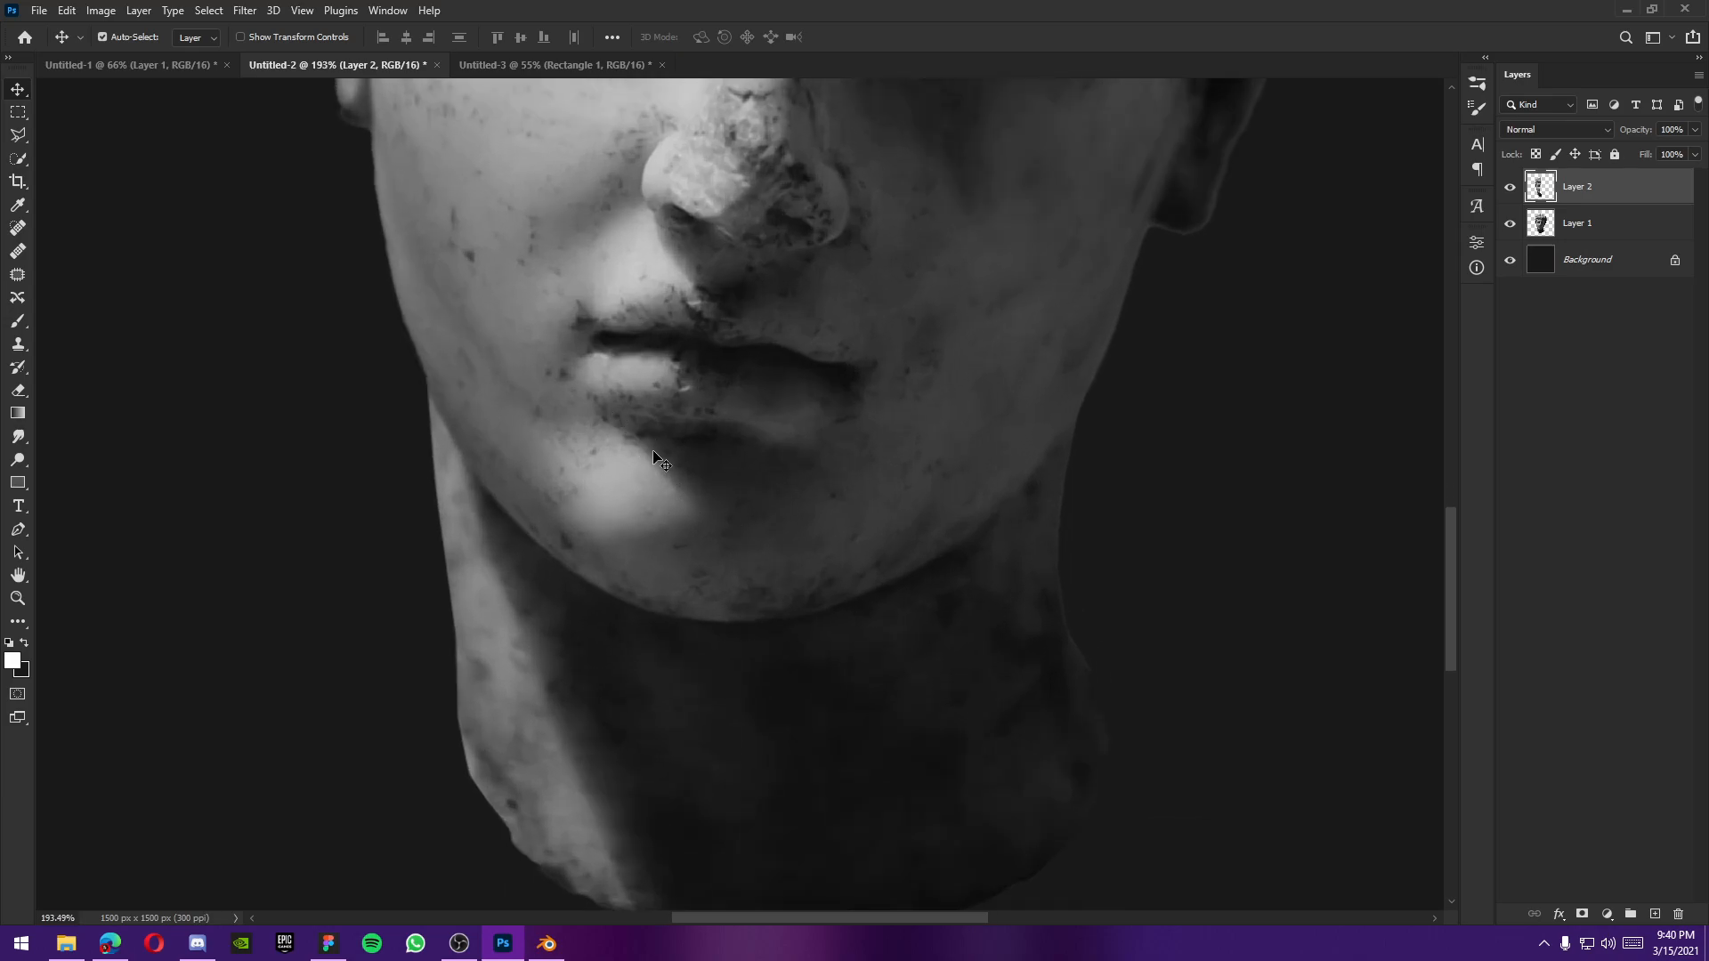
left_click(547, 944)
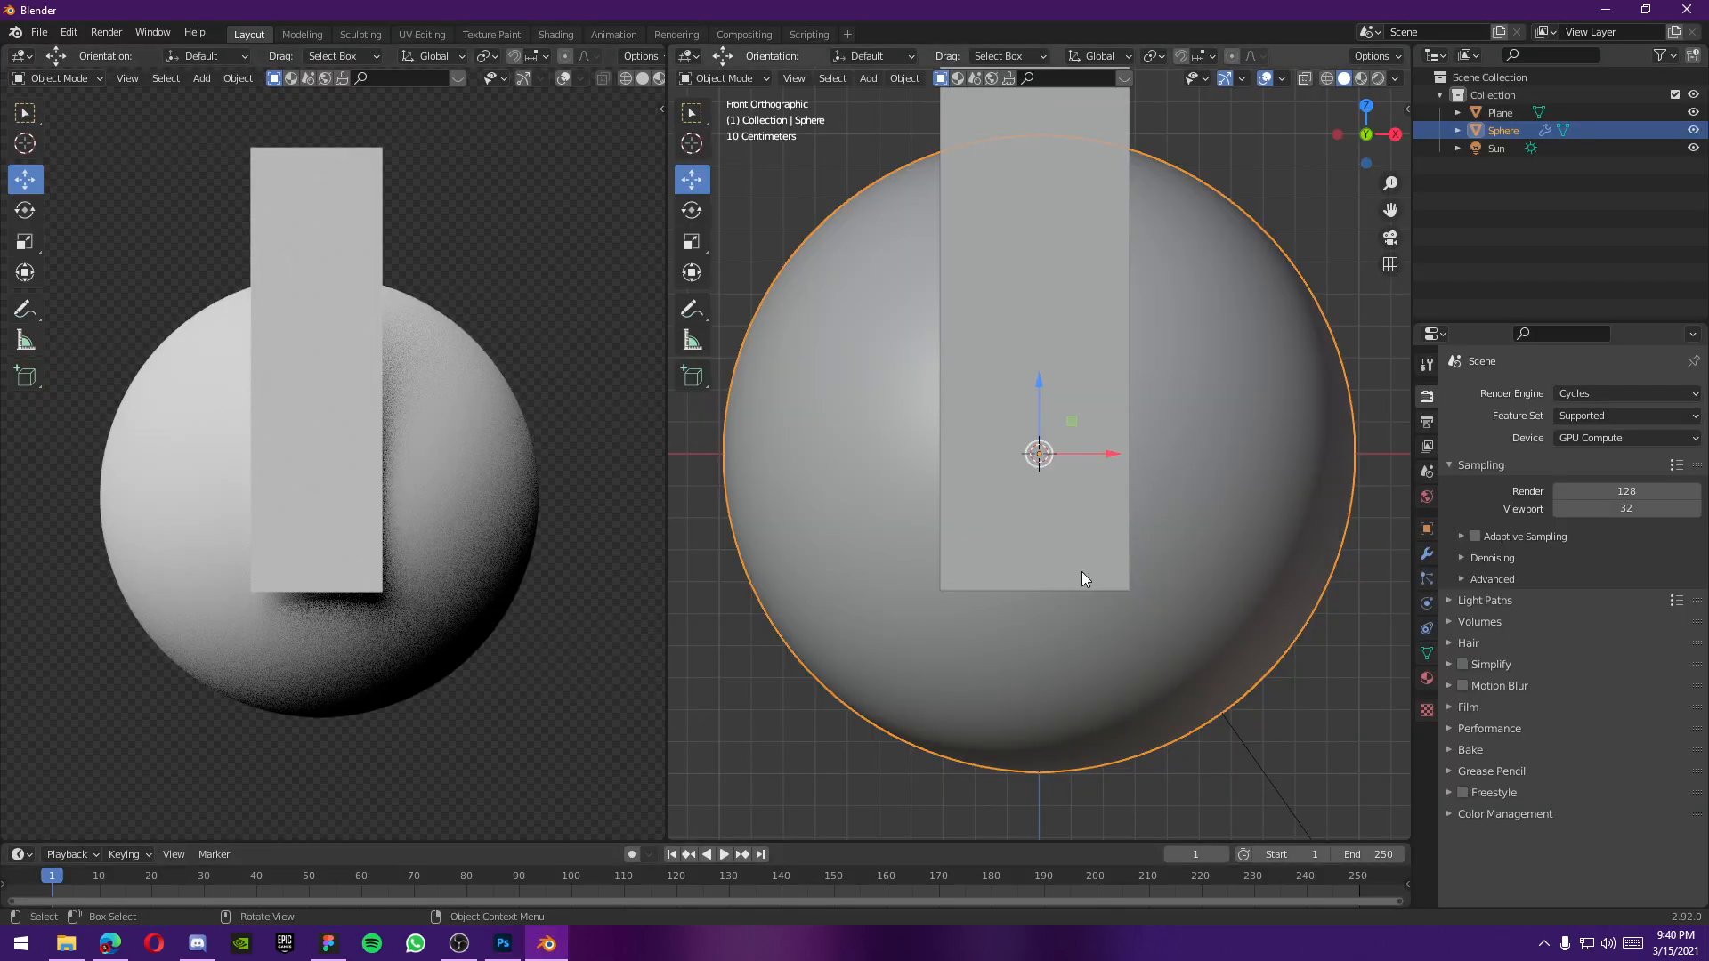
scroll(1082, 572, "down", 4)
left_click(1208, 686)
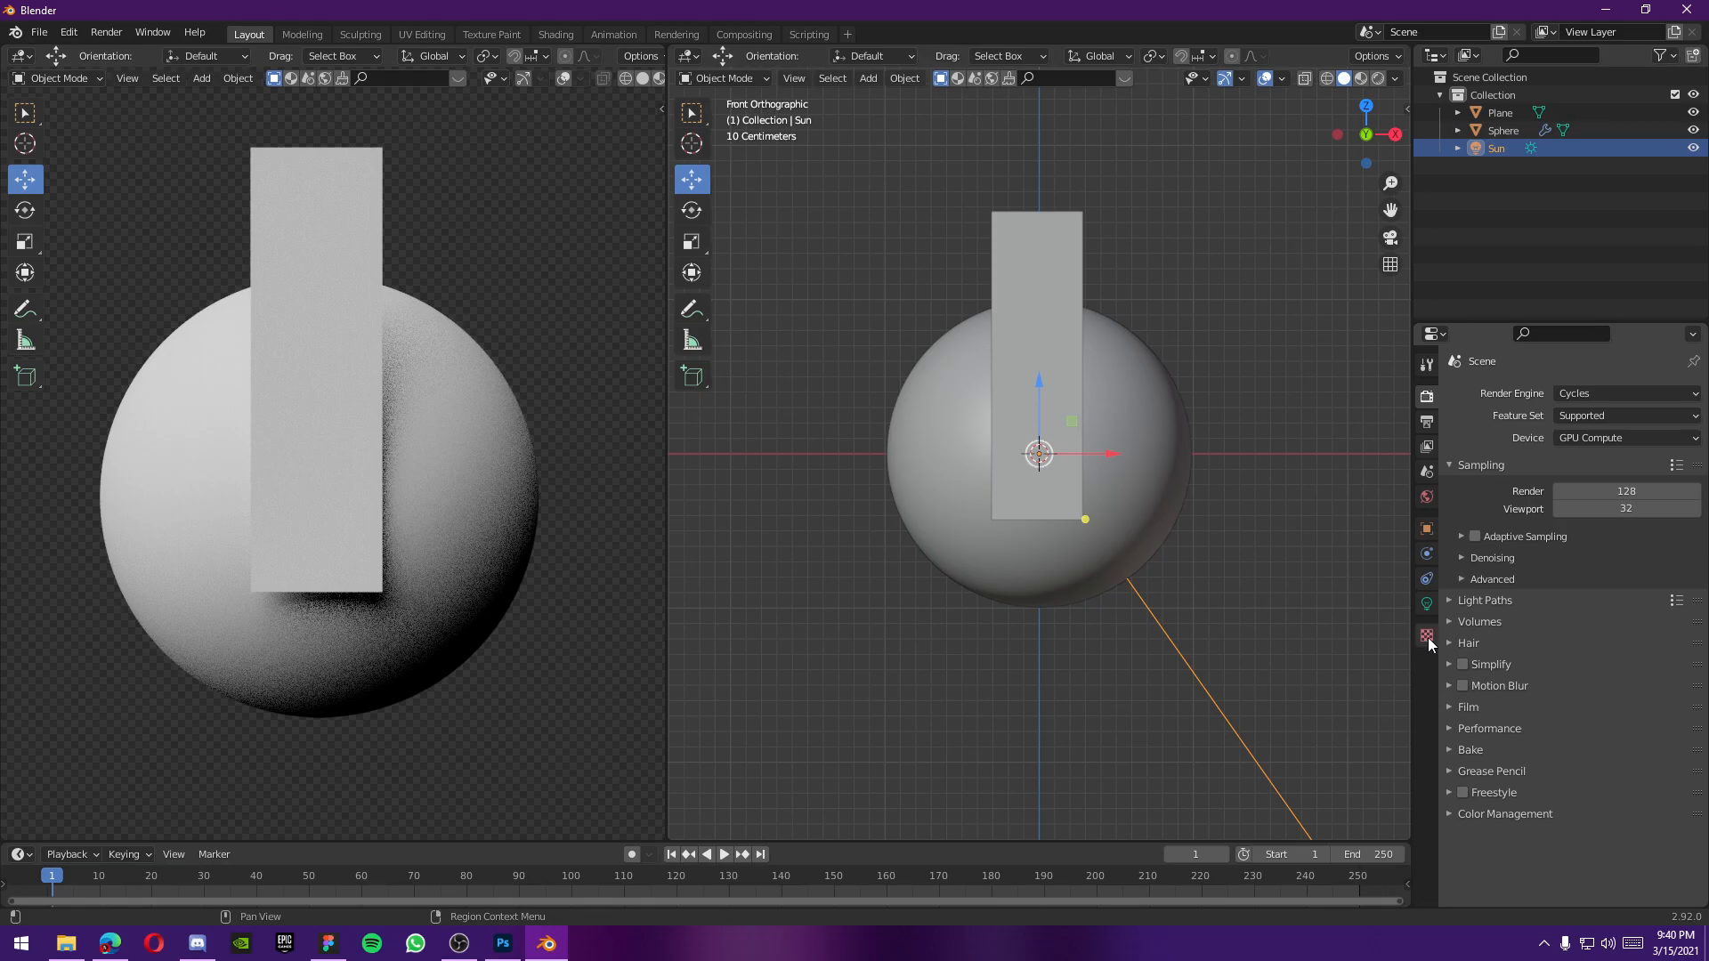
left_click(1427, 604)
left_click_drag(1612, 556, 1547, 537)
key("ctrl+z")
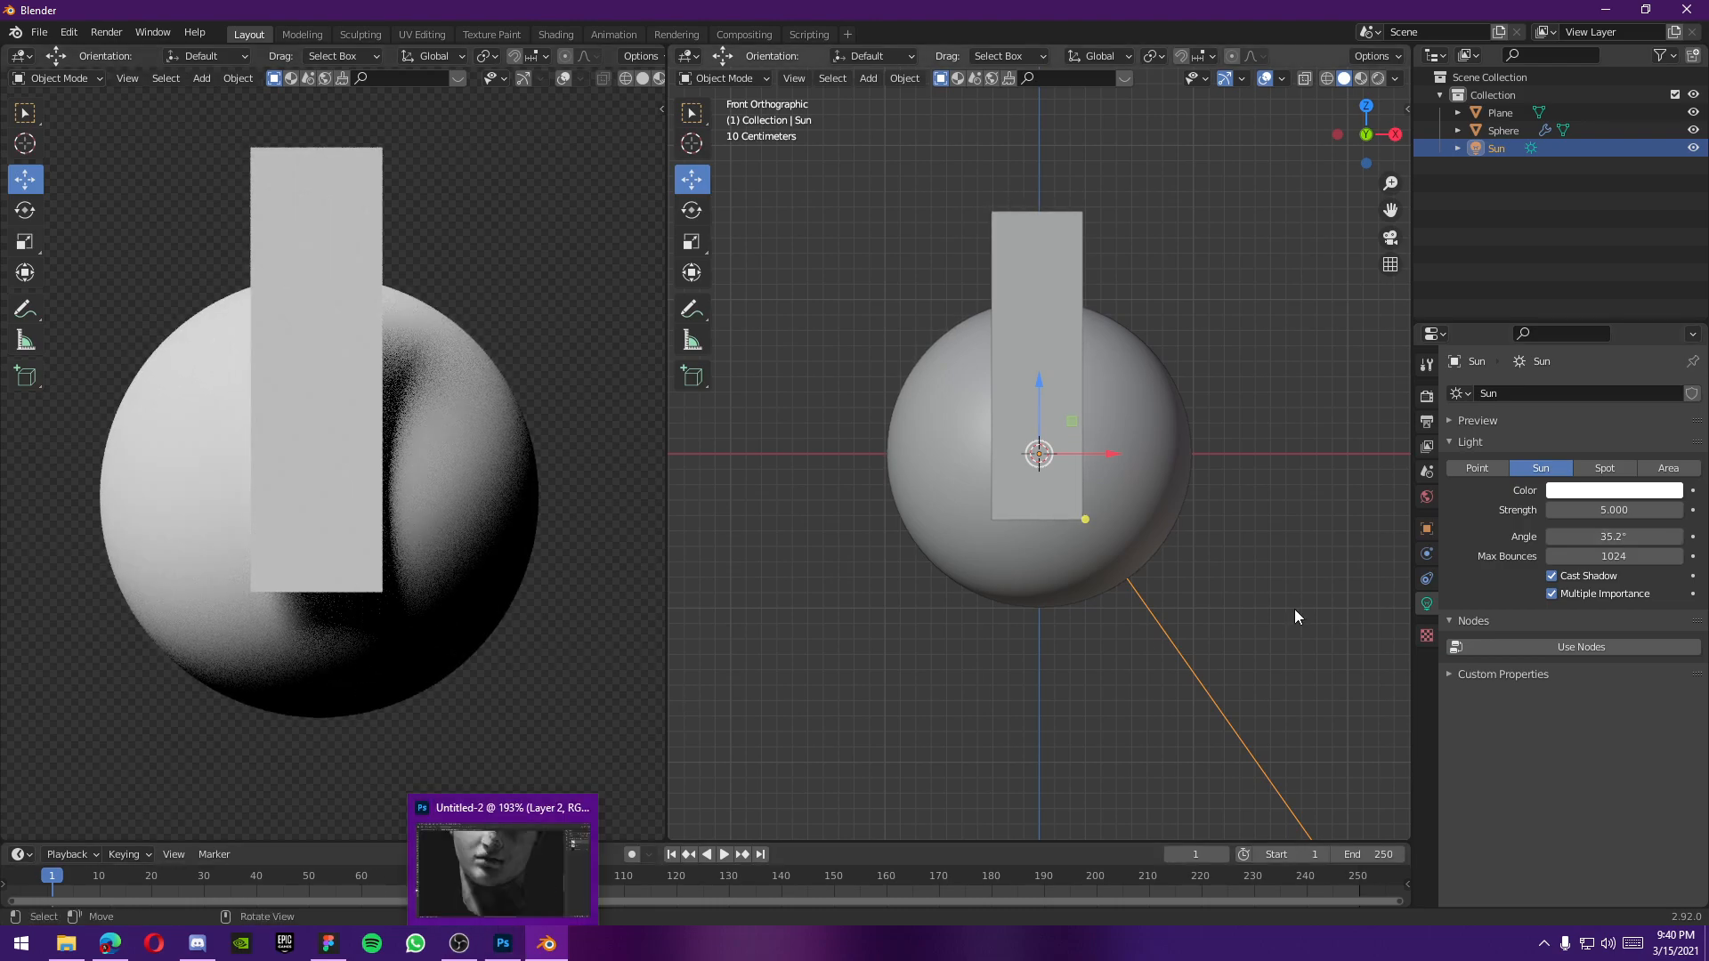
left_click_drag(1607, 537, 1543, 537)
Step: Compare the statue's shadows in Untitled-2 and the sphere shadow in Untitled-3 with the shadow rendered in Blender
left_click(503, 943)
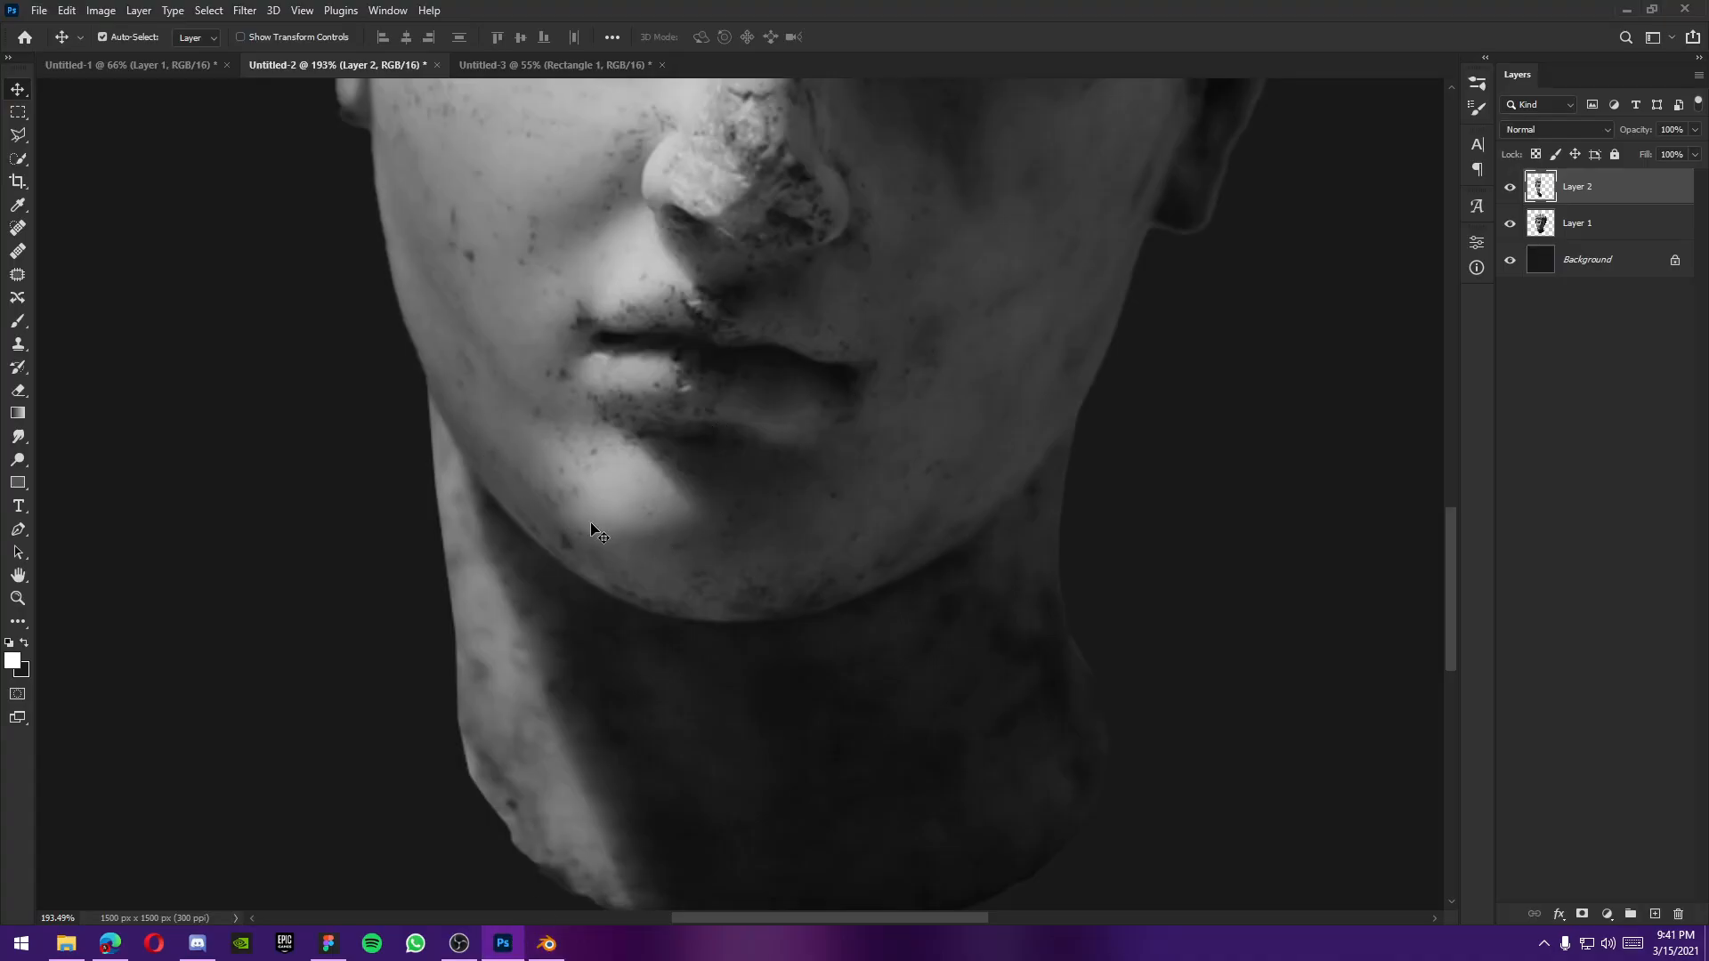
scroll(572, 752, "down", 8)
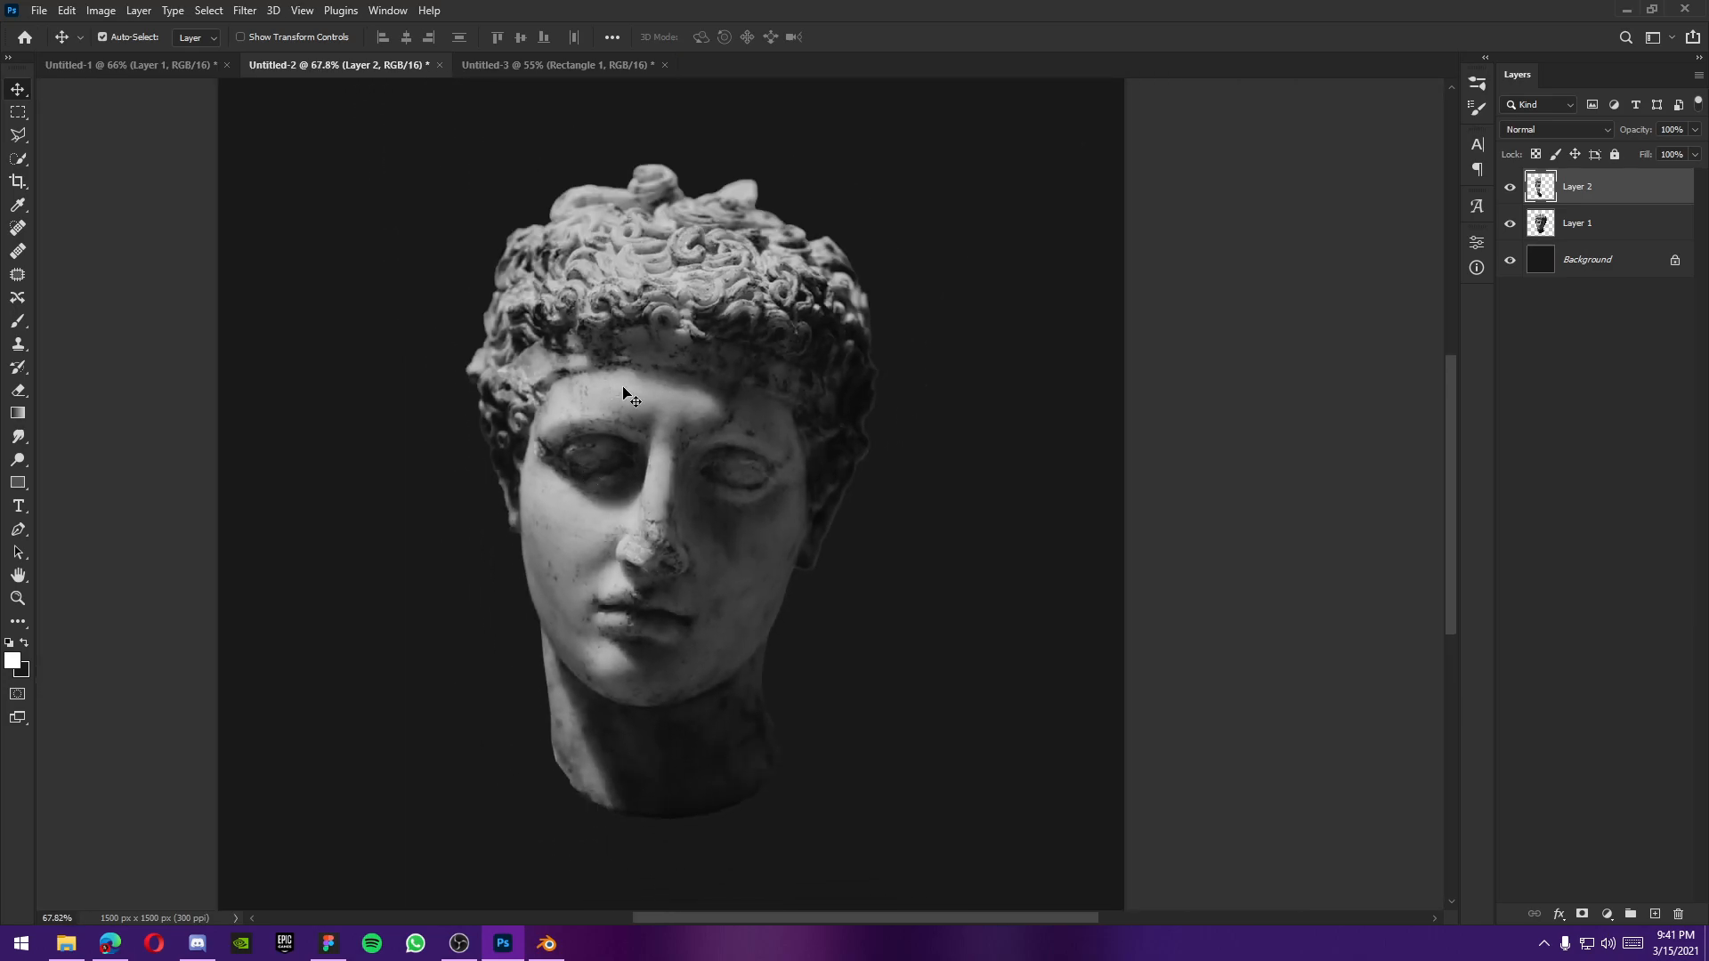
left_click(614, 65)
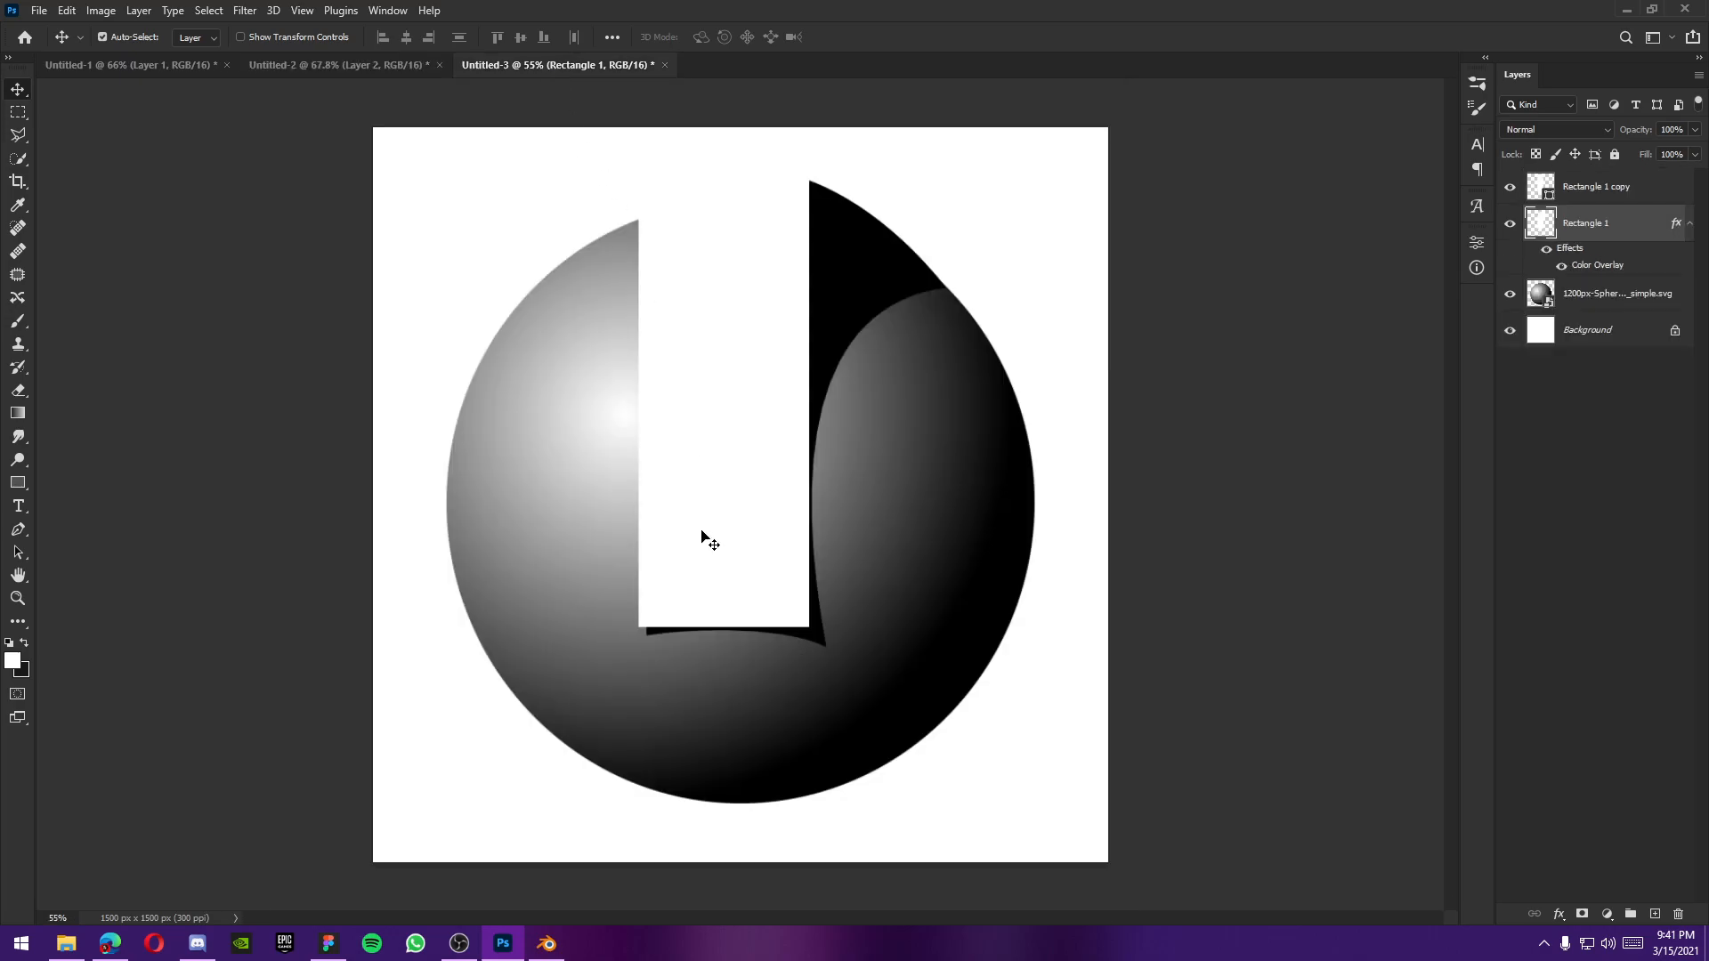
left_click(561, 954)
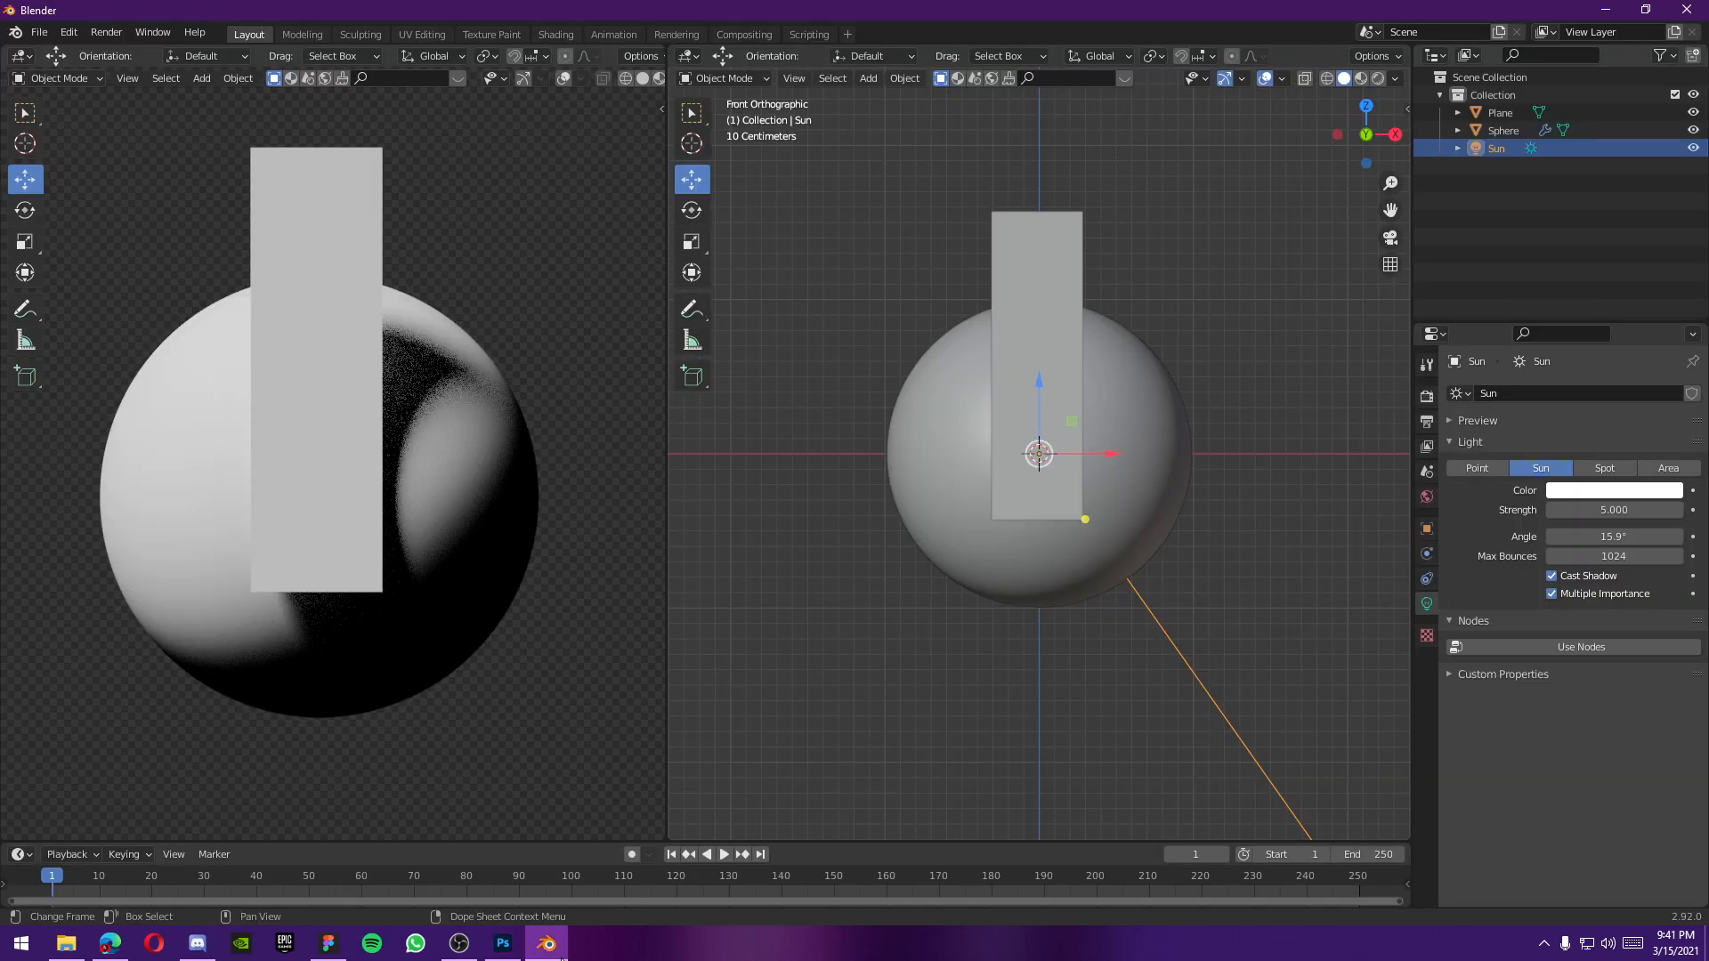
Step: In Photoshop, apply a Gaussian Blur with a 19.4-pixel radius to the Rectangle 1 shadow layer
left_click(505, 954)
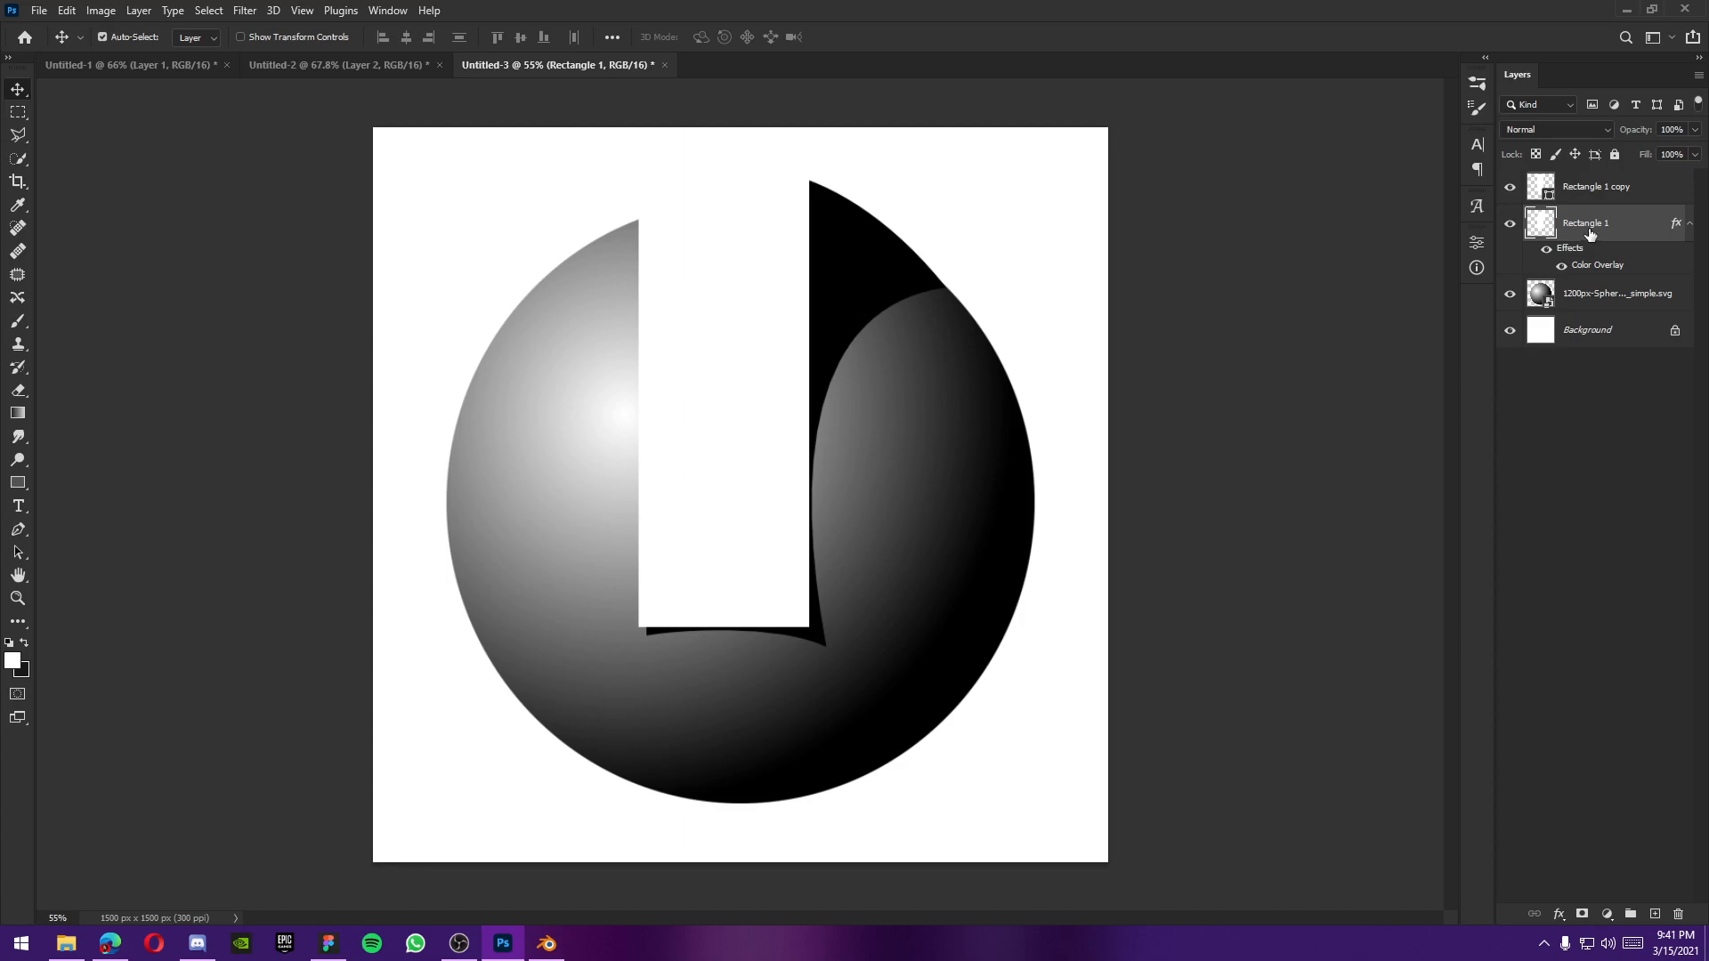
left_click(245, 9)
mouse_move(430, 243)
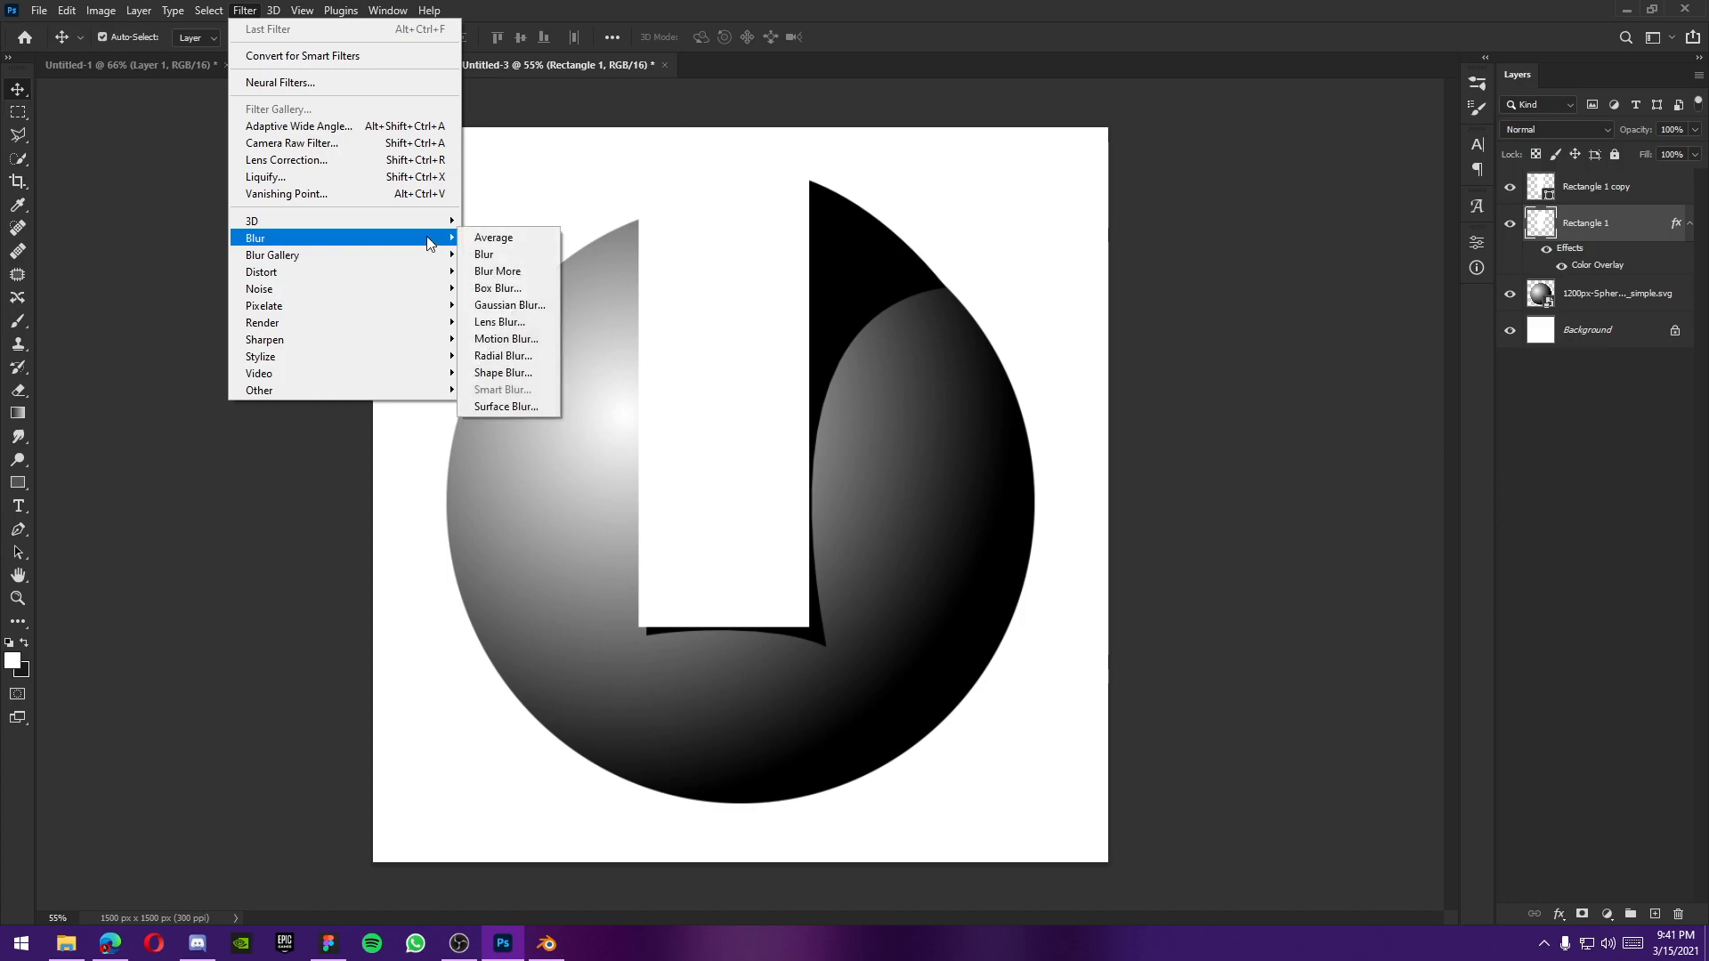
left_click(509, 304)
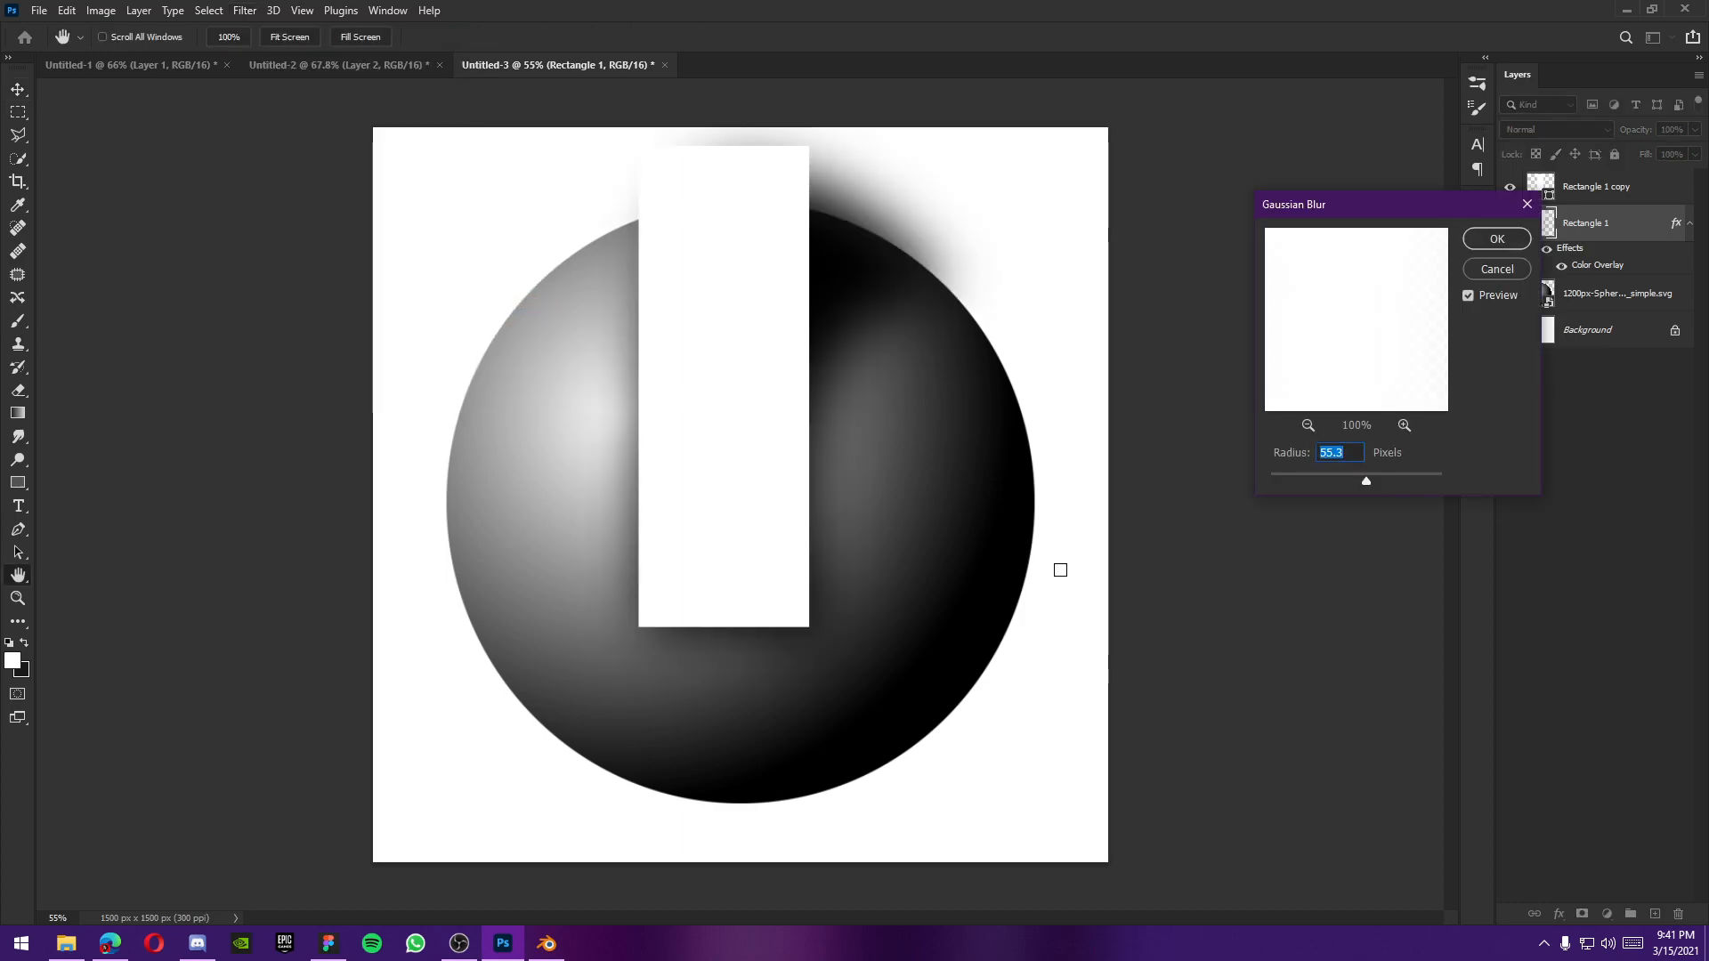
mouse_move(1352, 479)
left_mouse_down()
mouse_move(1333, 478)
mouse_move(1348, 482)
left_mouse_up()
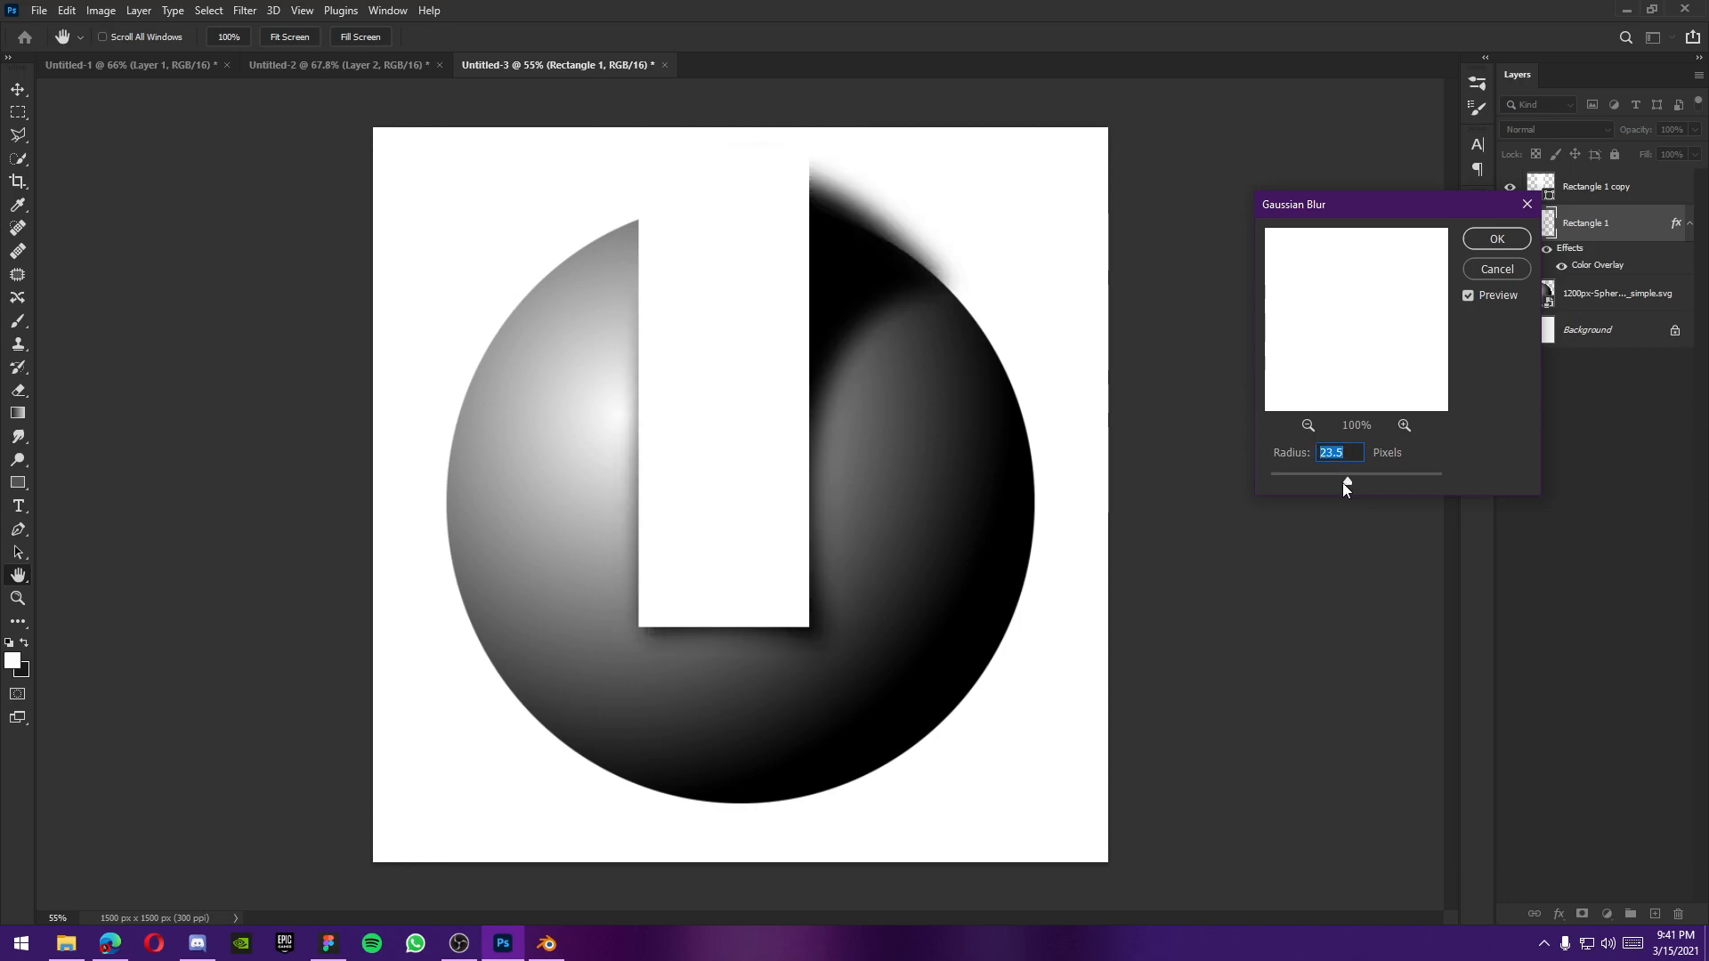
left_click(1343, 482)
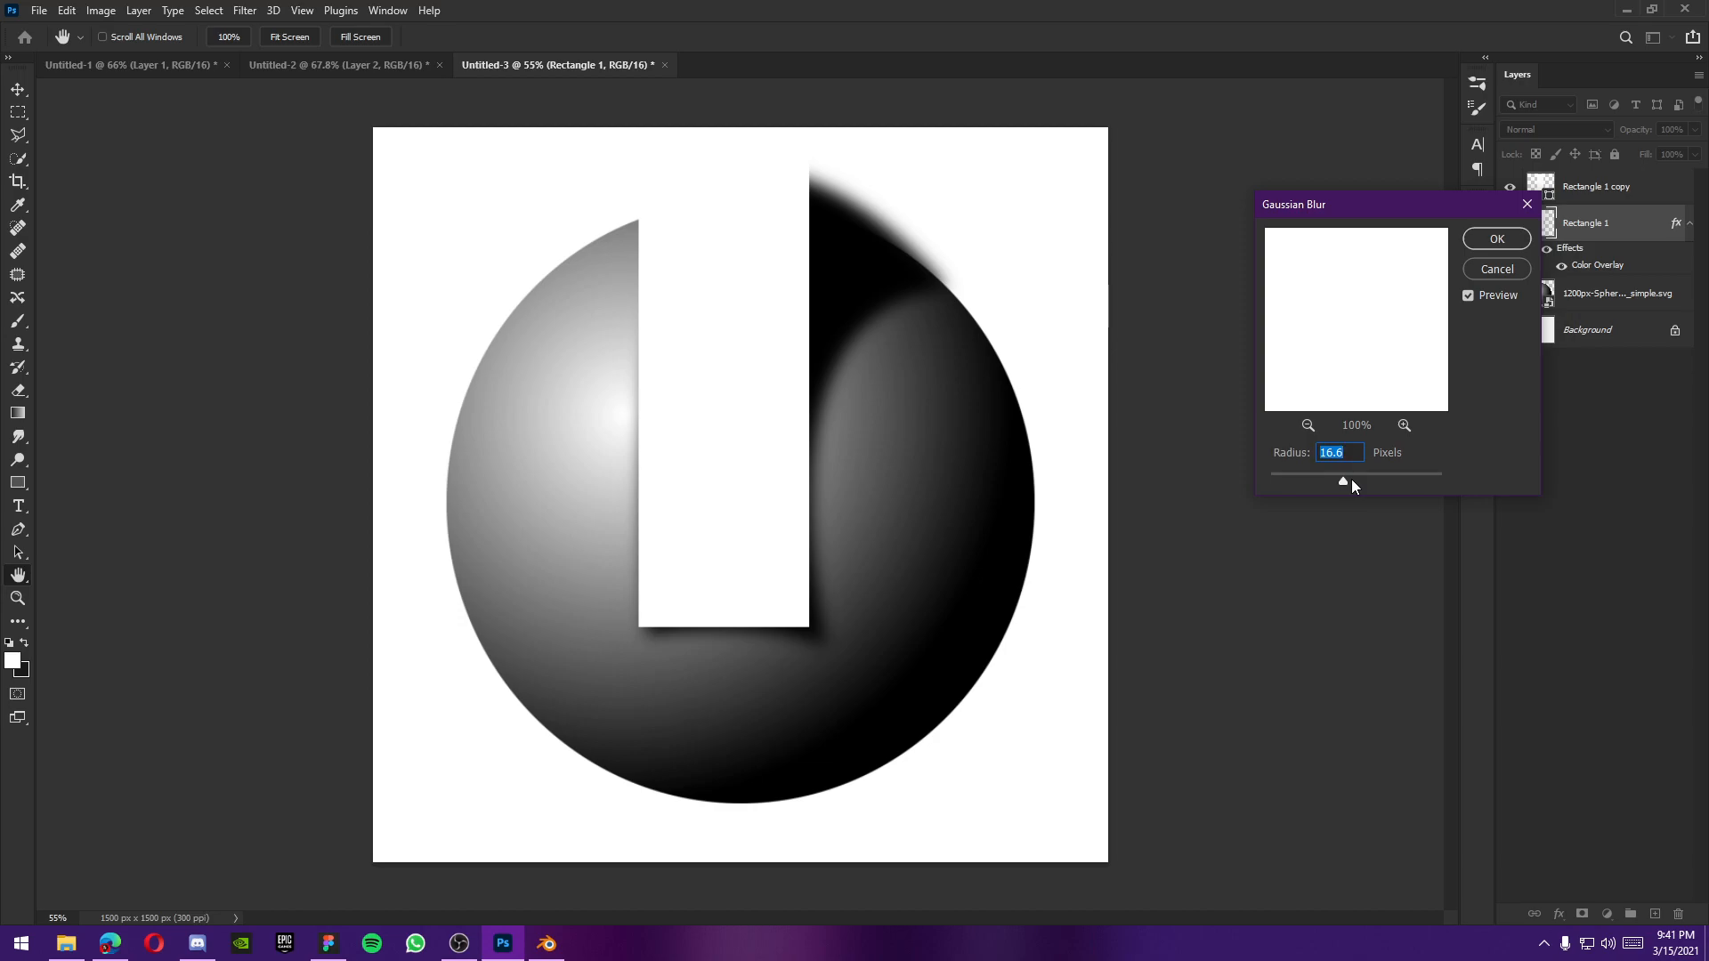
left_click(1351, 482)
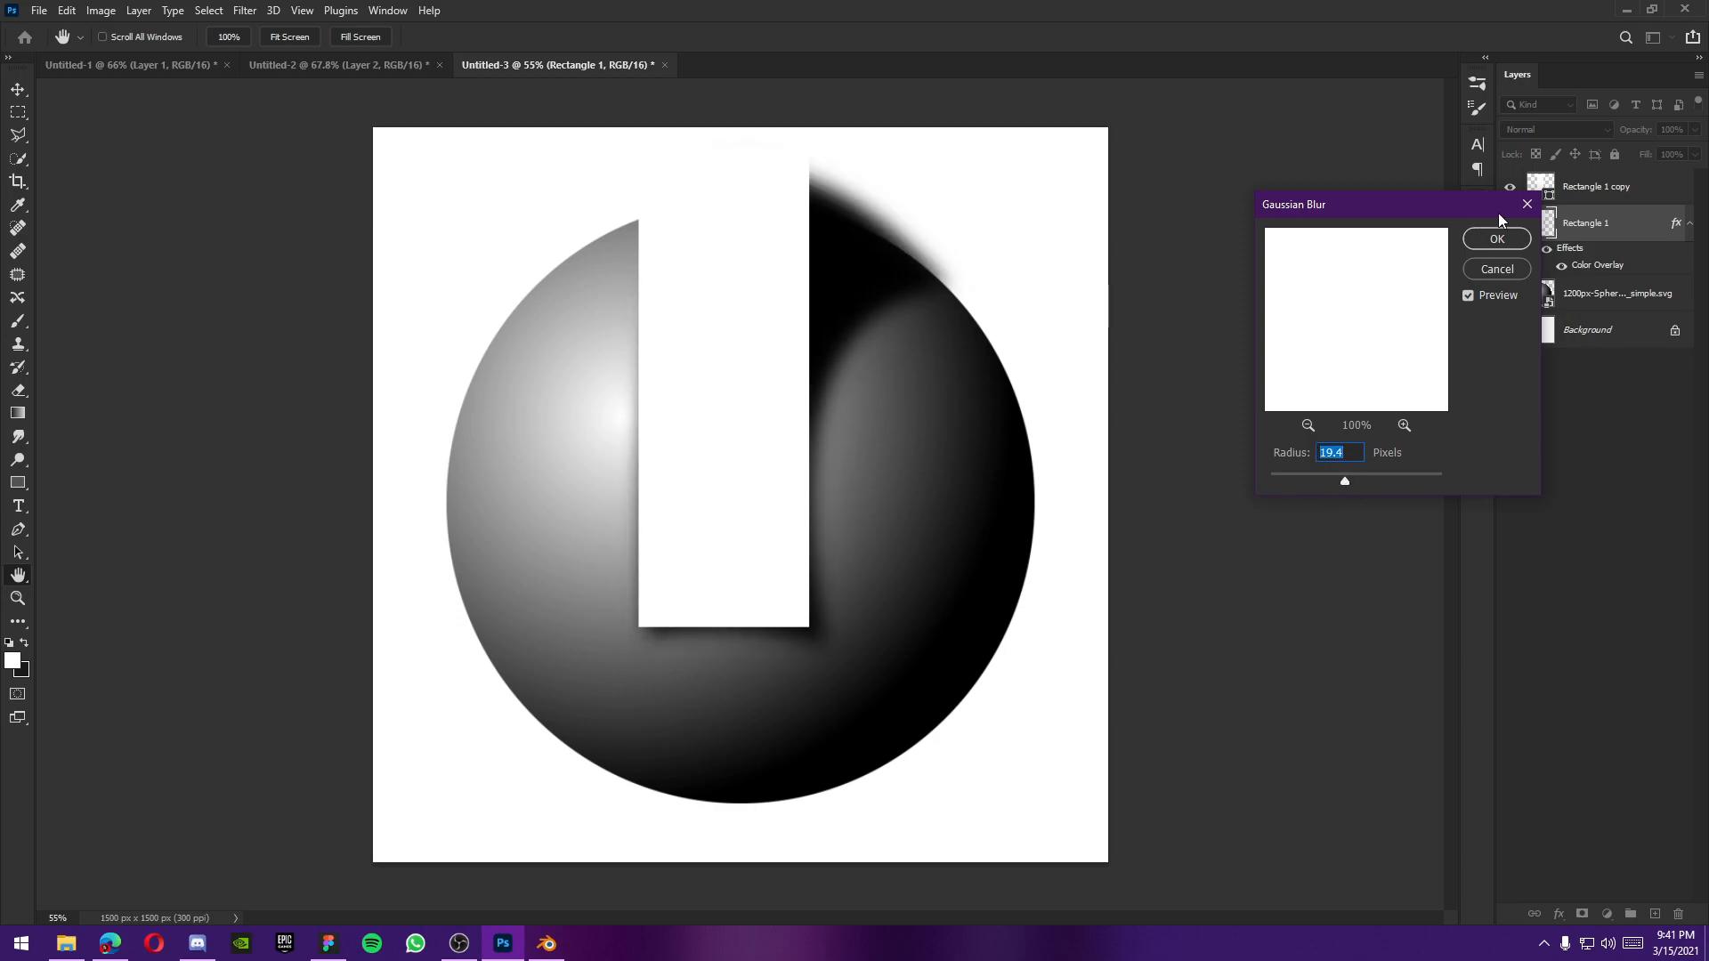
left_click(1497, 239)
Step: Delete the part of the blurred Rectangle 1 shadow that lies outside the sphere's outline, and clear the selection
scroll(951, 577, "down", 4)
scroll(946, 577, "up", 5)
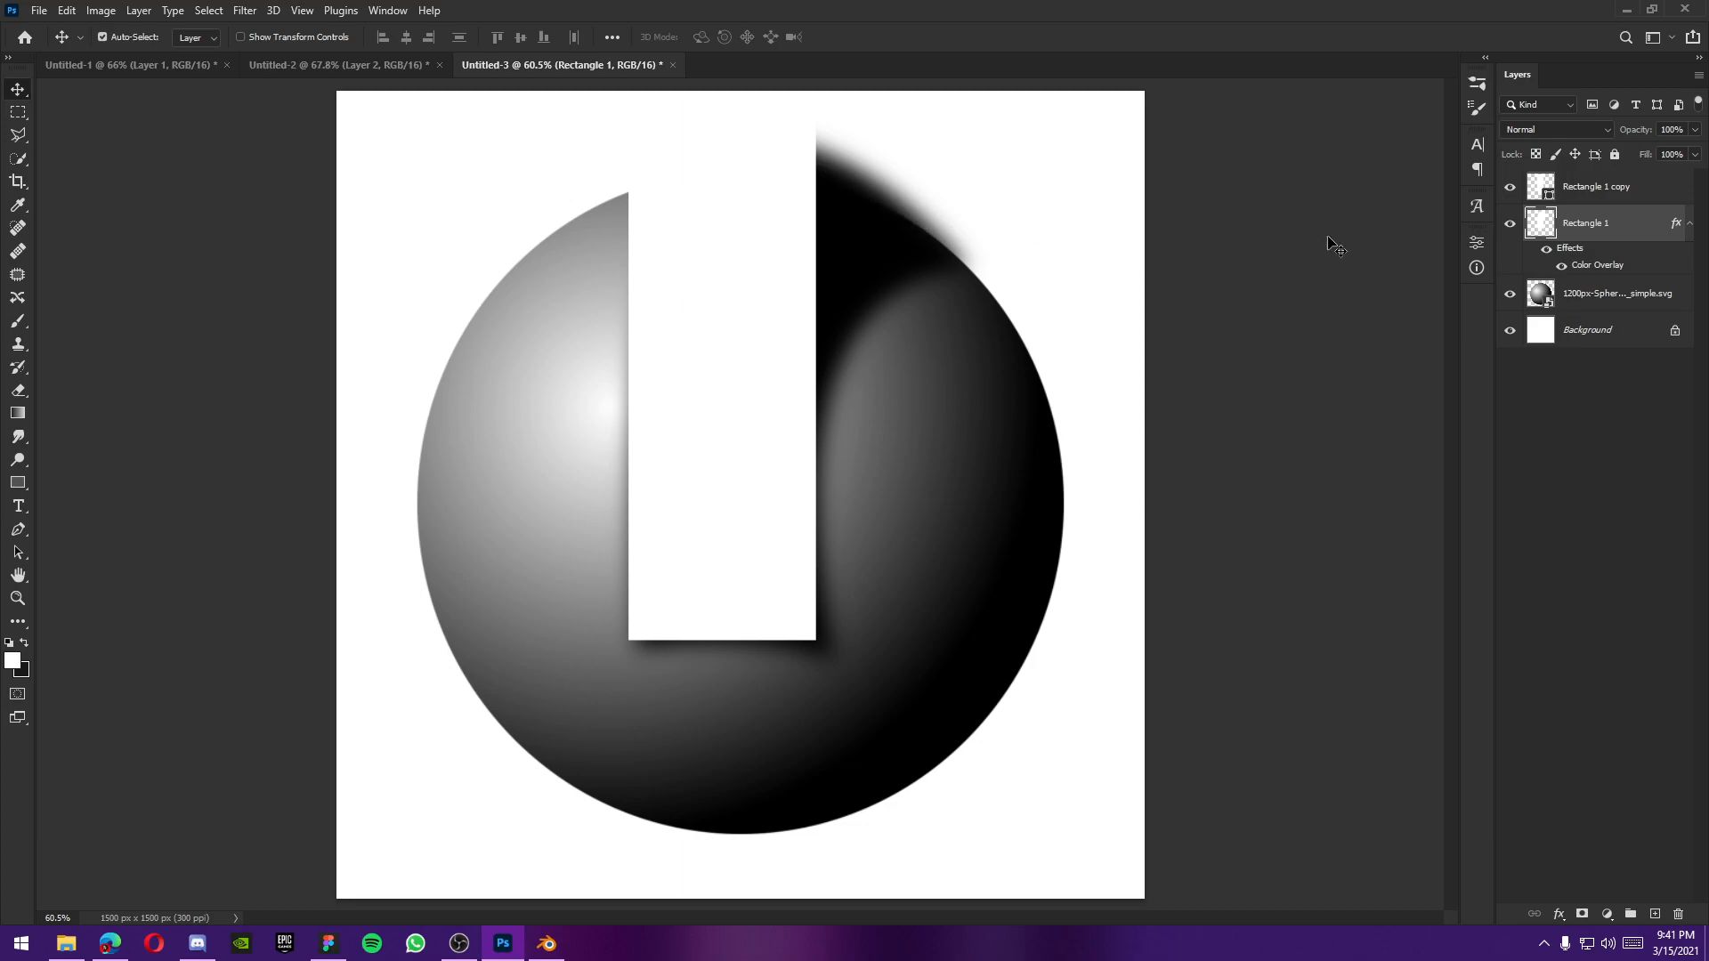
left_click(1535, 294, "ctrl")
key("l")
right_click(682, 393)
left_click(708, 418)
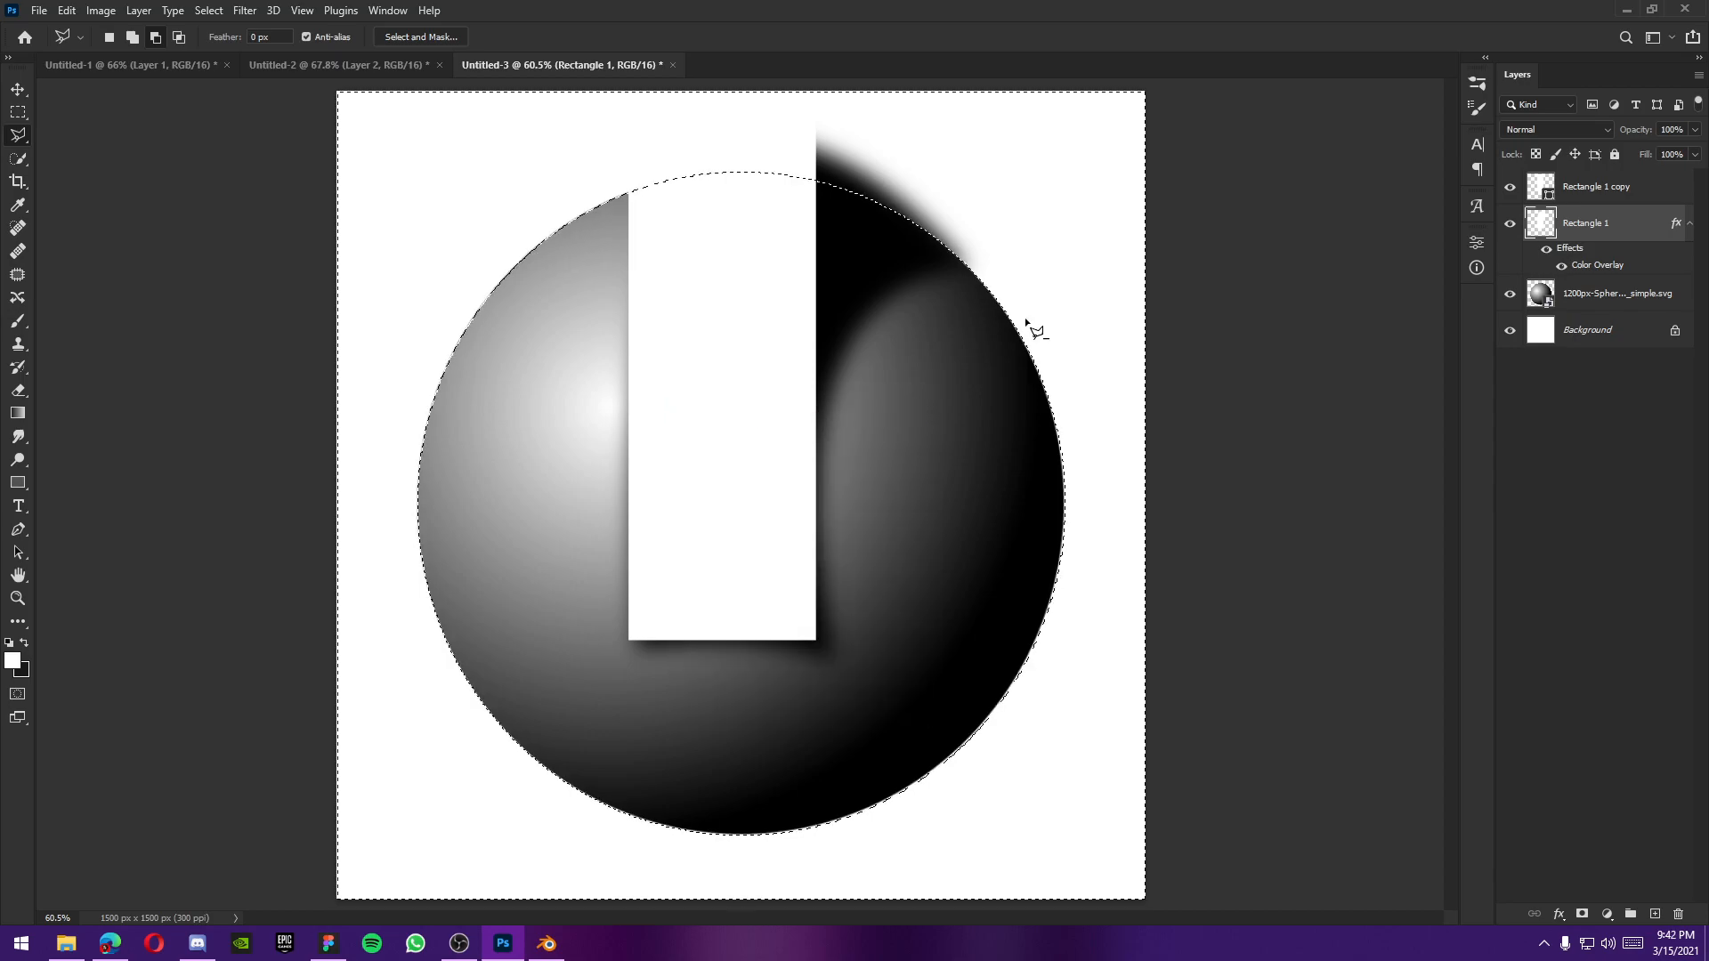
key("ctrl+d")
scroll(1042, 411, "down", 1)
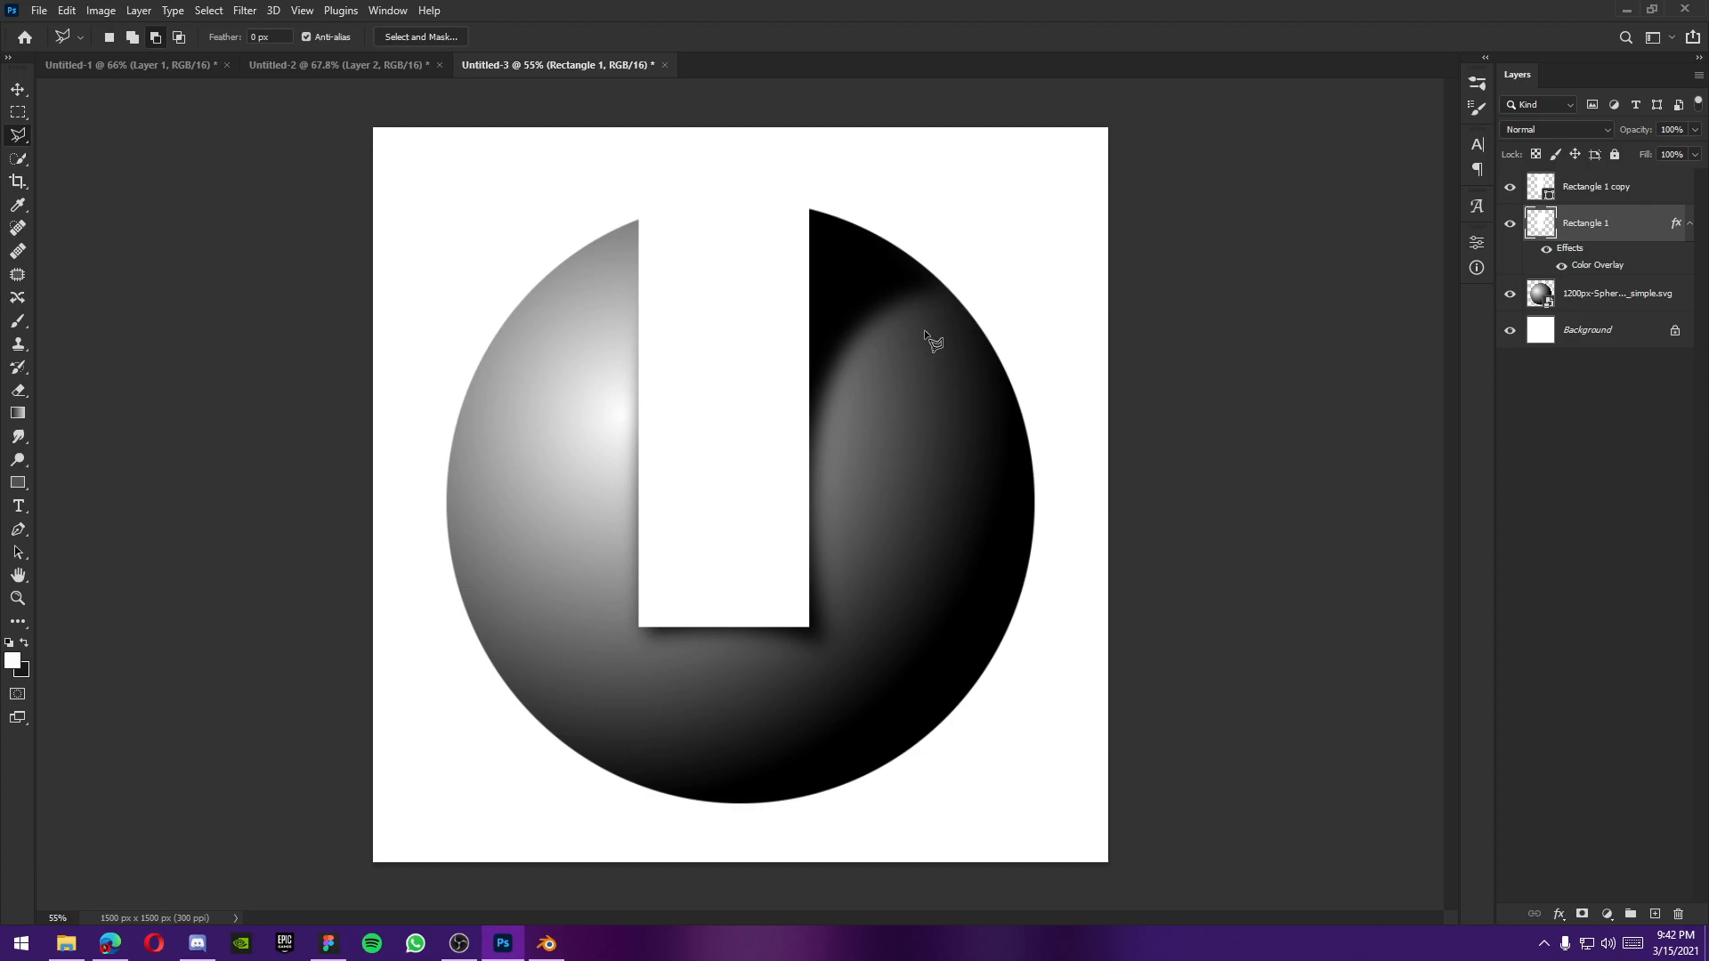
Step: Fill the Background layer with a light gray background color
left_click(1625, 345)
left_click(21, 673)
left_click(1078, 439)
left_click(1551, 404)
key("l")
key("ctrl+BackSpace")
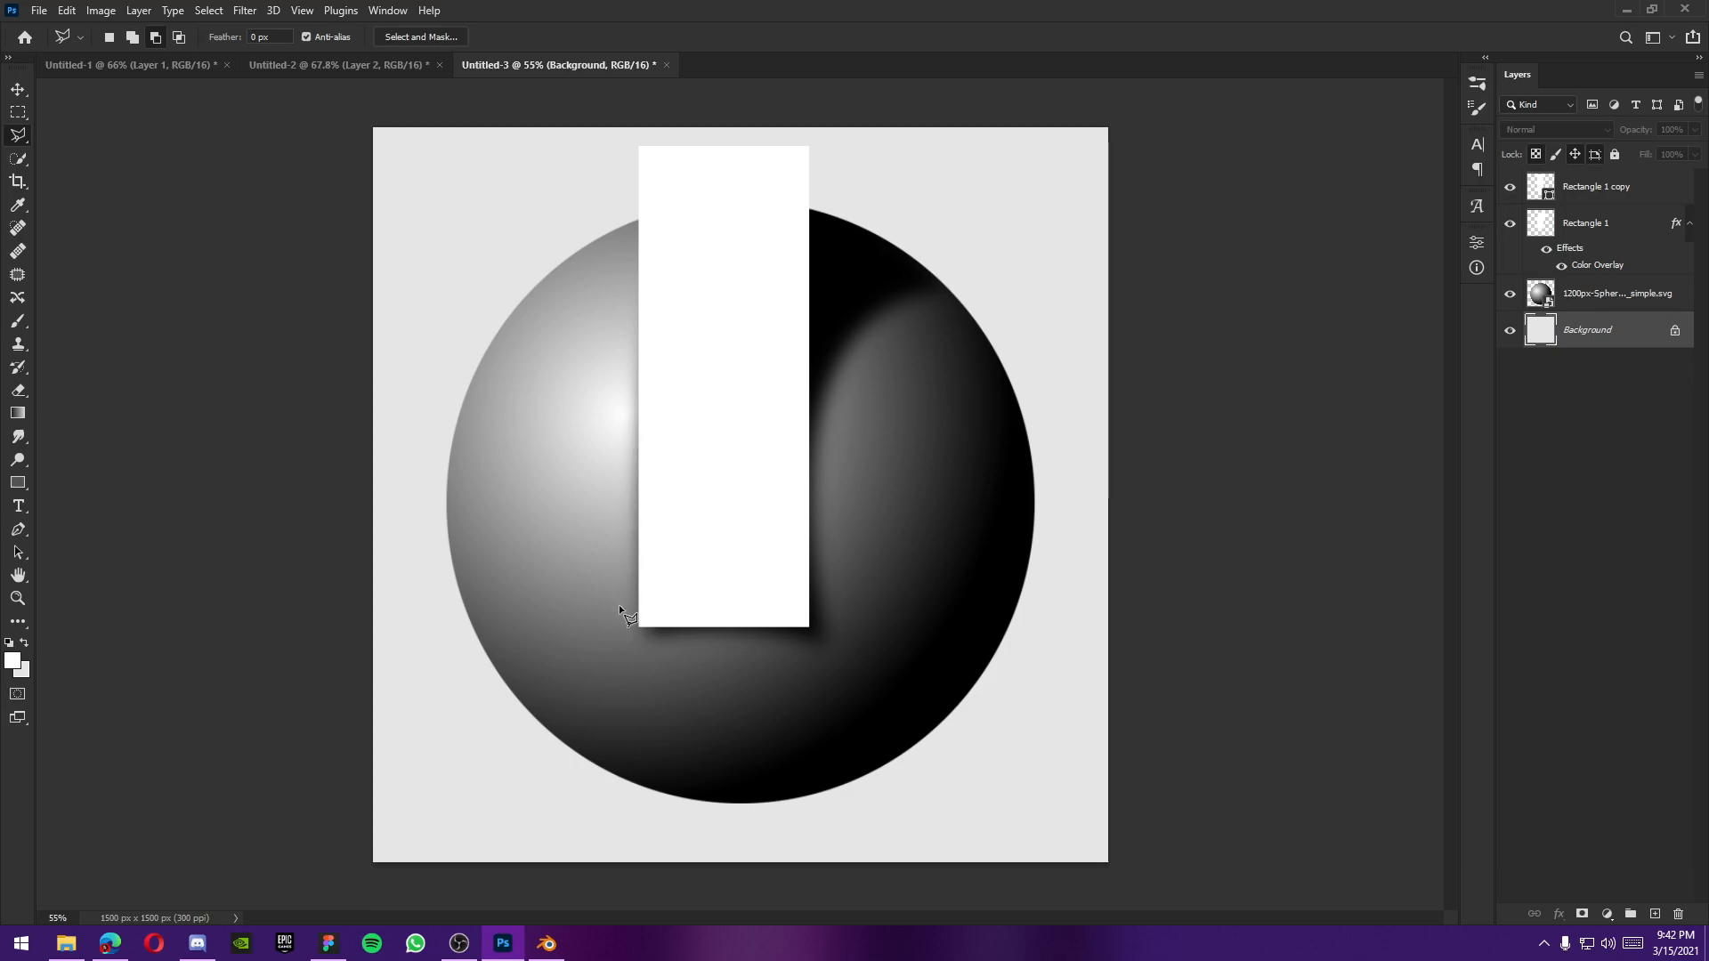
Step: Set the Smudge tool to a soft 275 px brush and try a stroke along the rectangle's edge shadow
left_click(19, 440)
right_click(681, 612)
left_click_drag(809, 646, 804, 643)
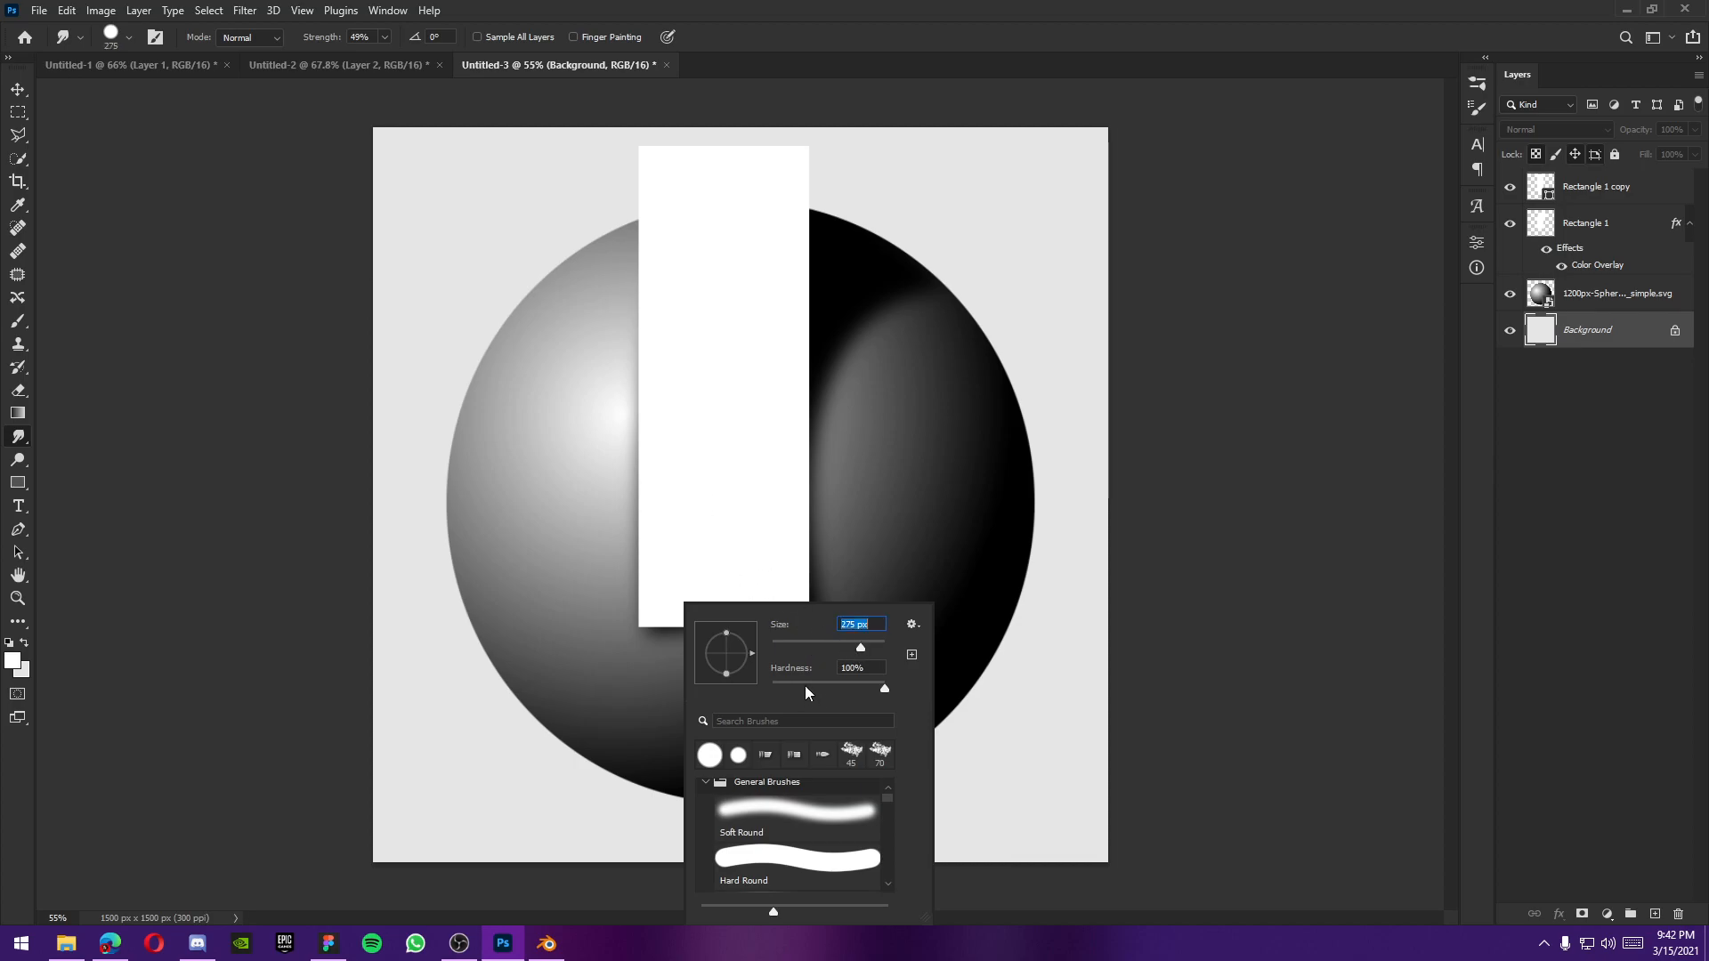
key("Return")
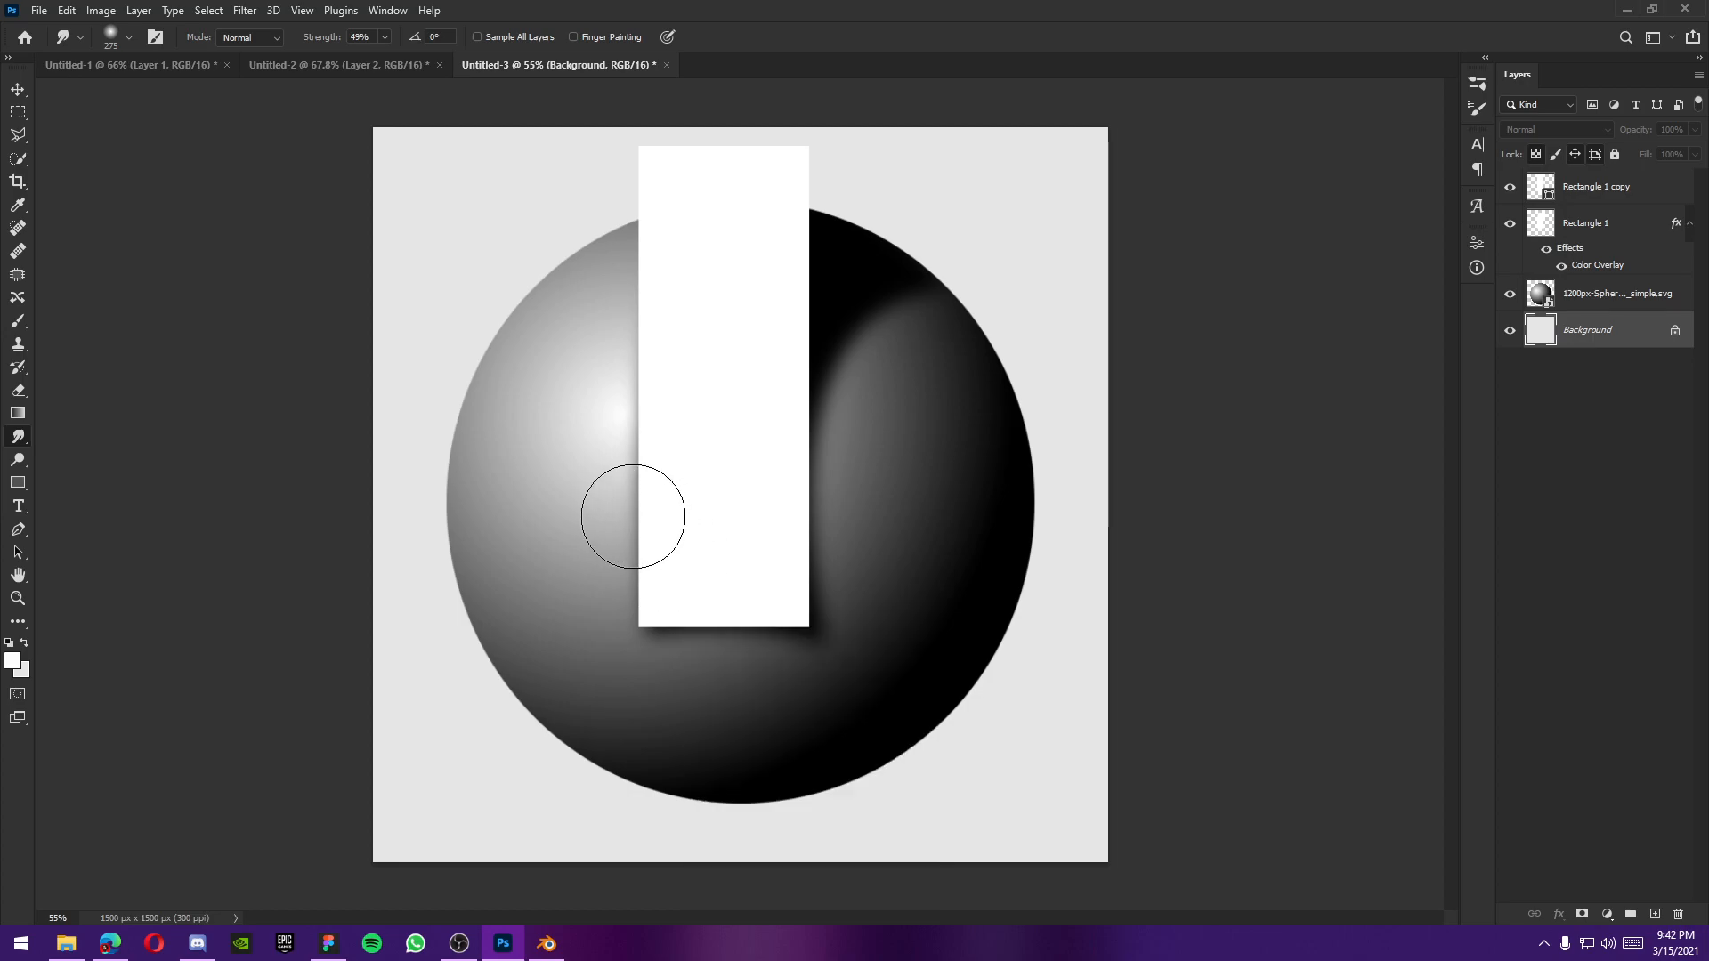
mouse_move(646, 522)
left_mouse_down()
mouse_move(606, 516)
mouse_move(611, 580)
left_mouse_up()
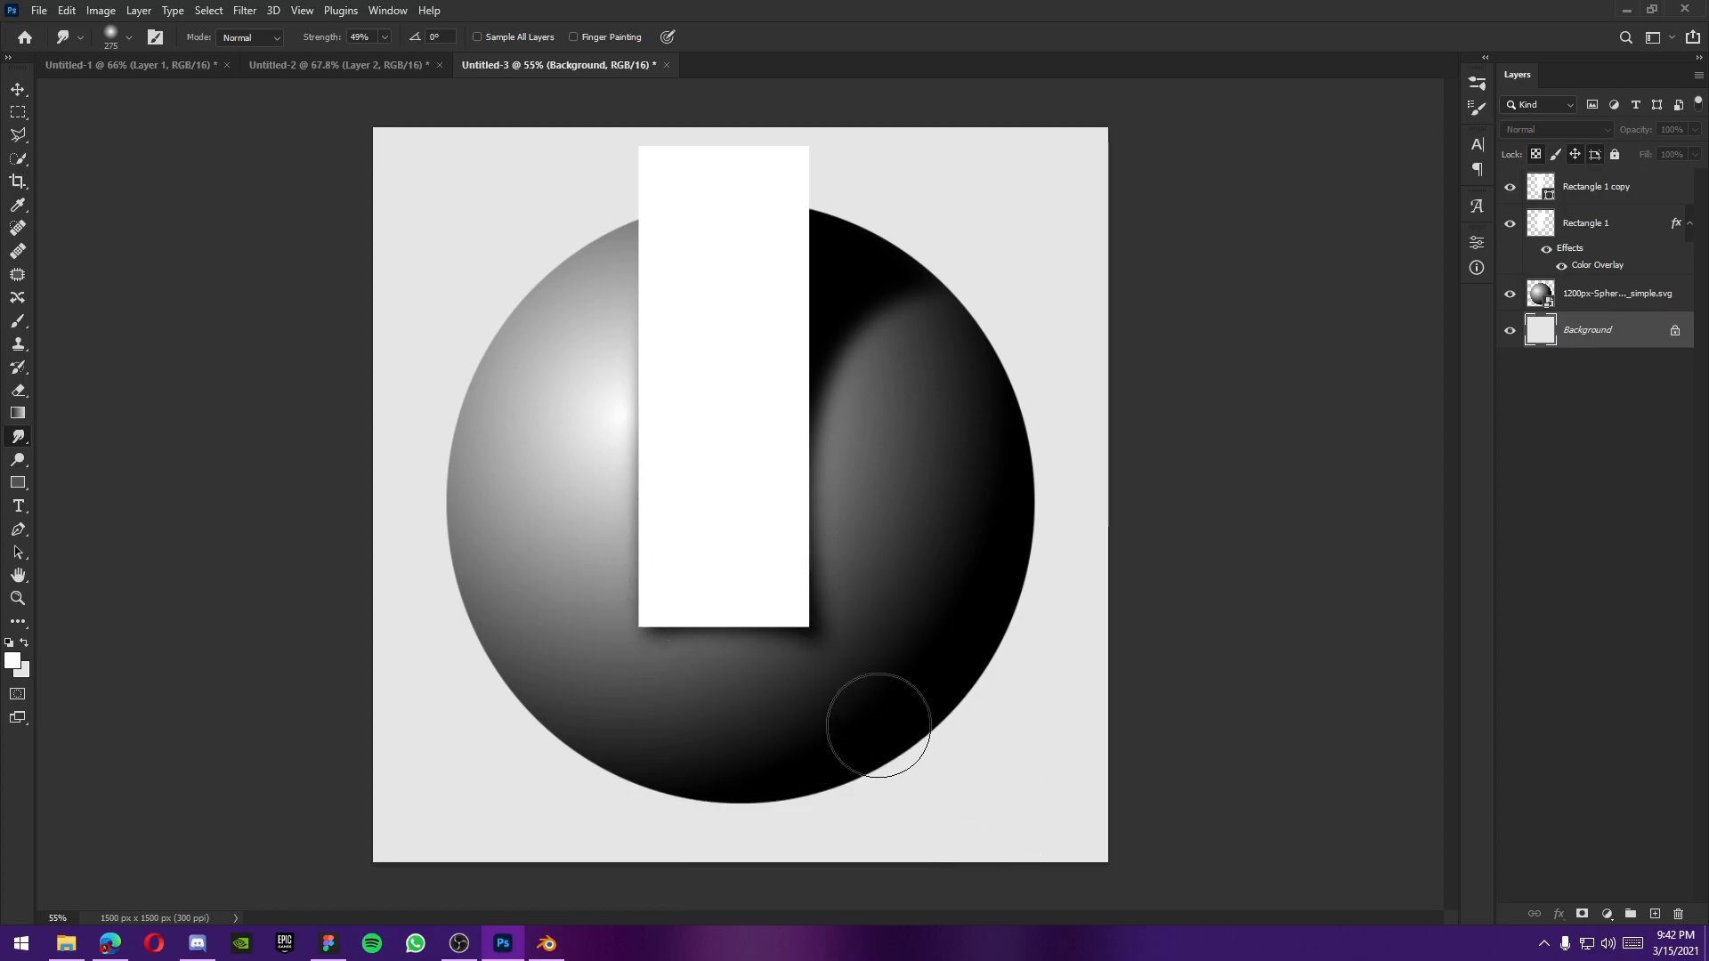
Step: Set the Smudge strength to 100% and select the Rectangle 1 shadow layer
scroll(858, 516, "up", 3)
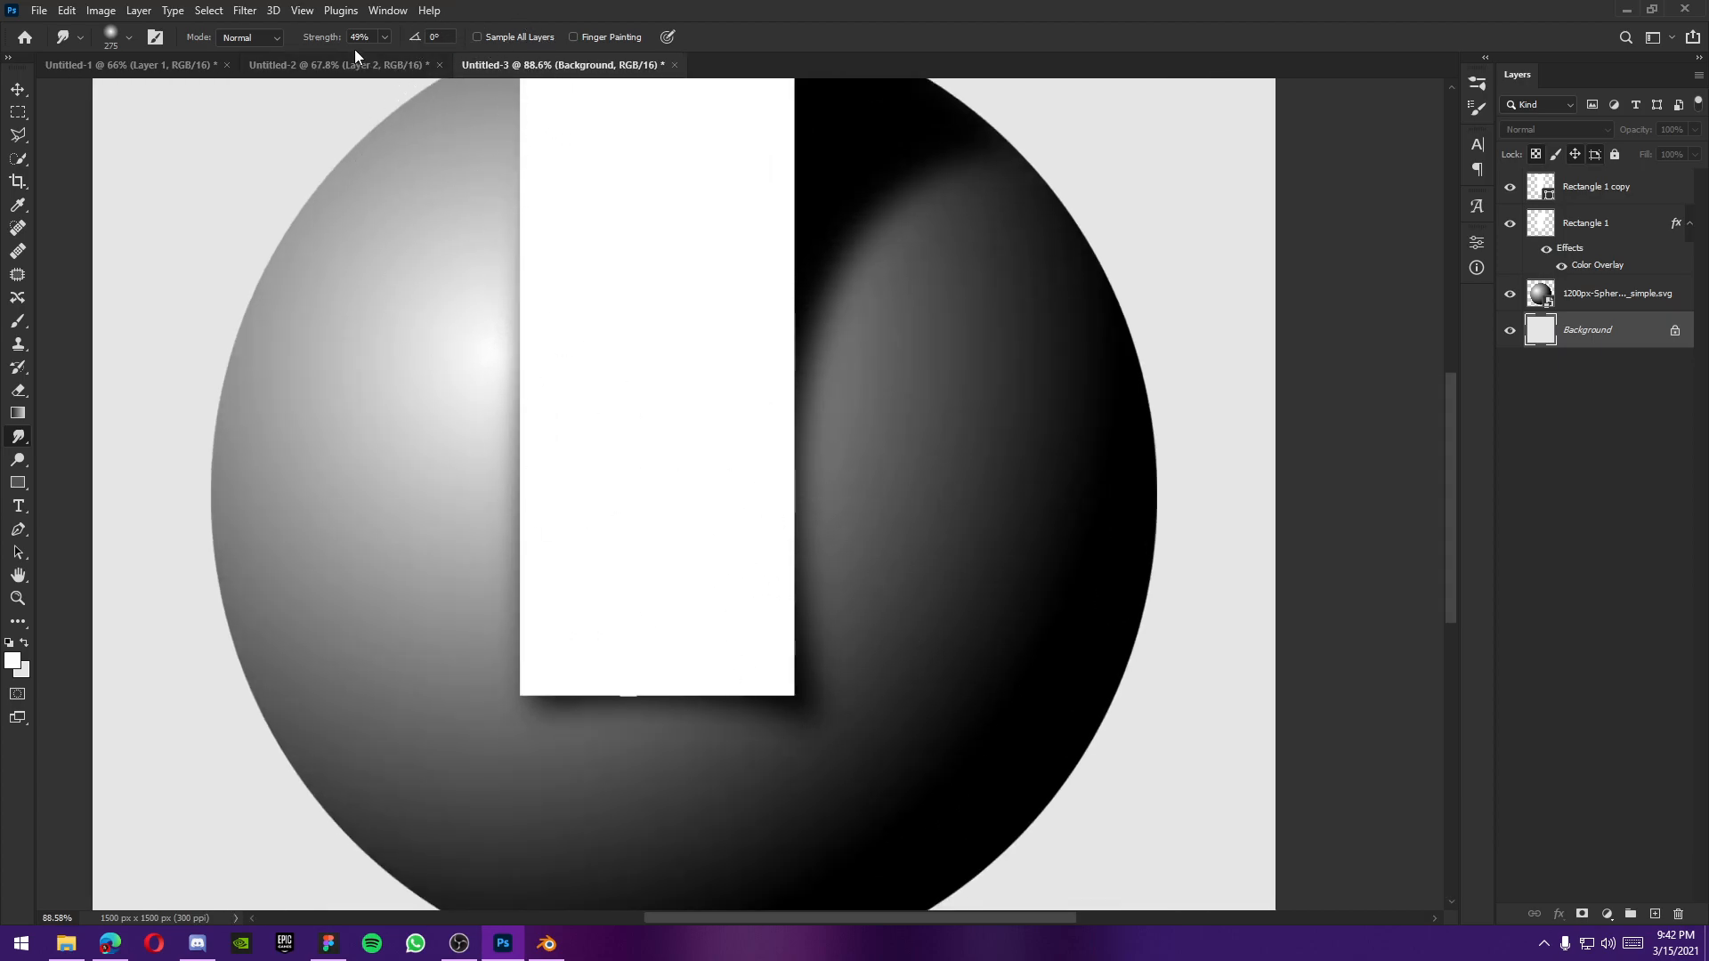
left_click(521, 463)
left_click(1603, 227)
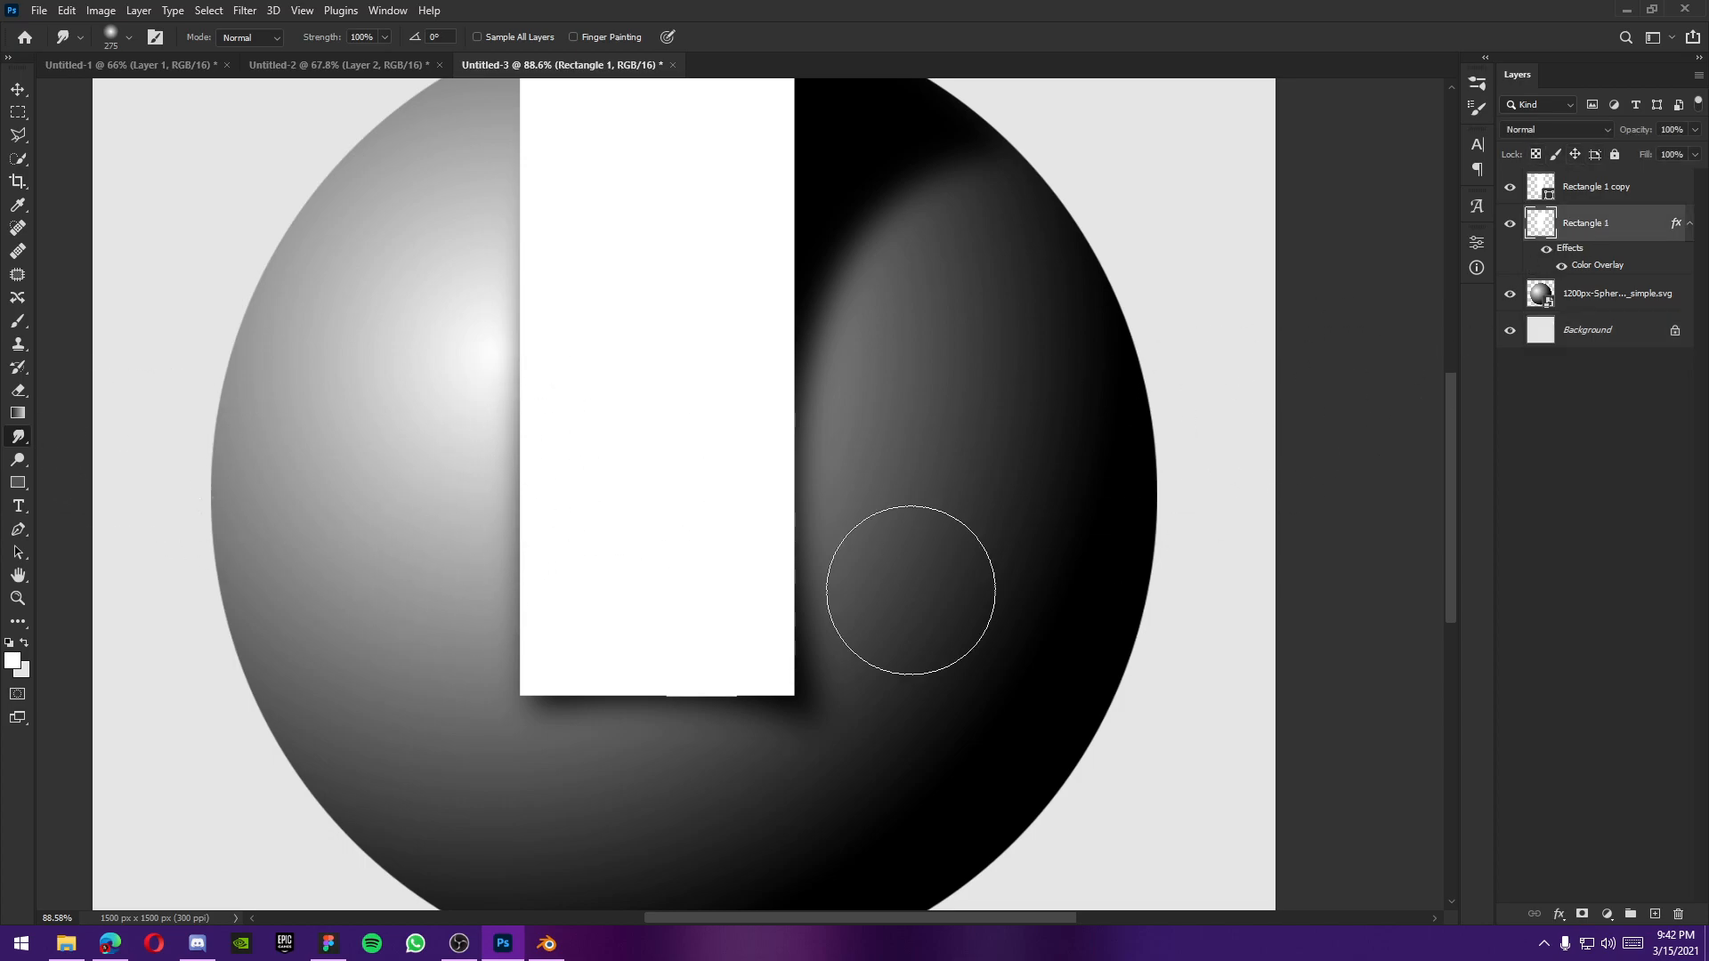
Step: Try smudging the Rectangle 1 shadow beside the rectangle at 100% strength, undoing each stroke
scroll(890, 615, "down", 2)
mouse_move(882, 622)
left_mouse_down()
mouse_move(815, 665)
mouse_move(861, 718)
mouse_move(754, 616)
mouse_move(700, 671)
mouse_move(884, 738)
left_mouse_up()
key("ctrl+z")
mouse_move(830, 333)
left_mouse_down()
mouse_move(893, 383)
mouse_move(894, 316)
mouse_move(846, 320)
left_mouse_up()
key("ctrl+z")
Step: Set the Smudge strength to 49% and push the shadow inward along the rectangle's left edge and lower-left corner
left_click(386, 37)
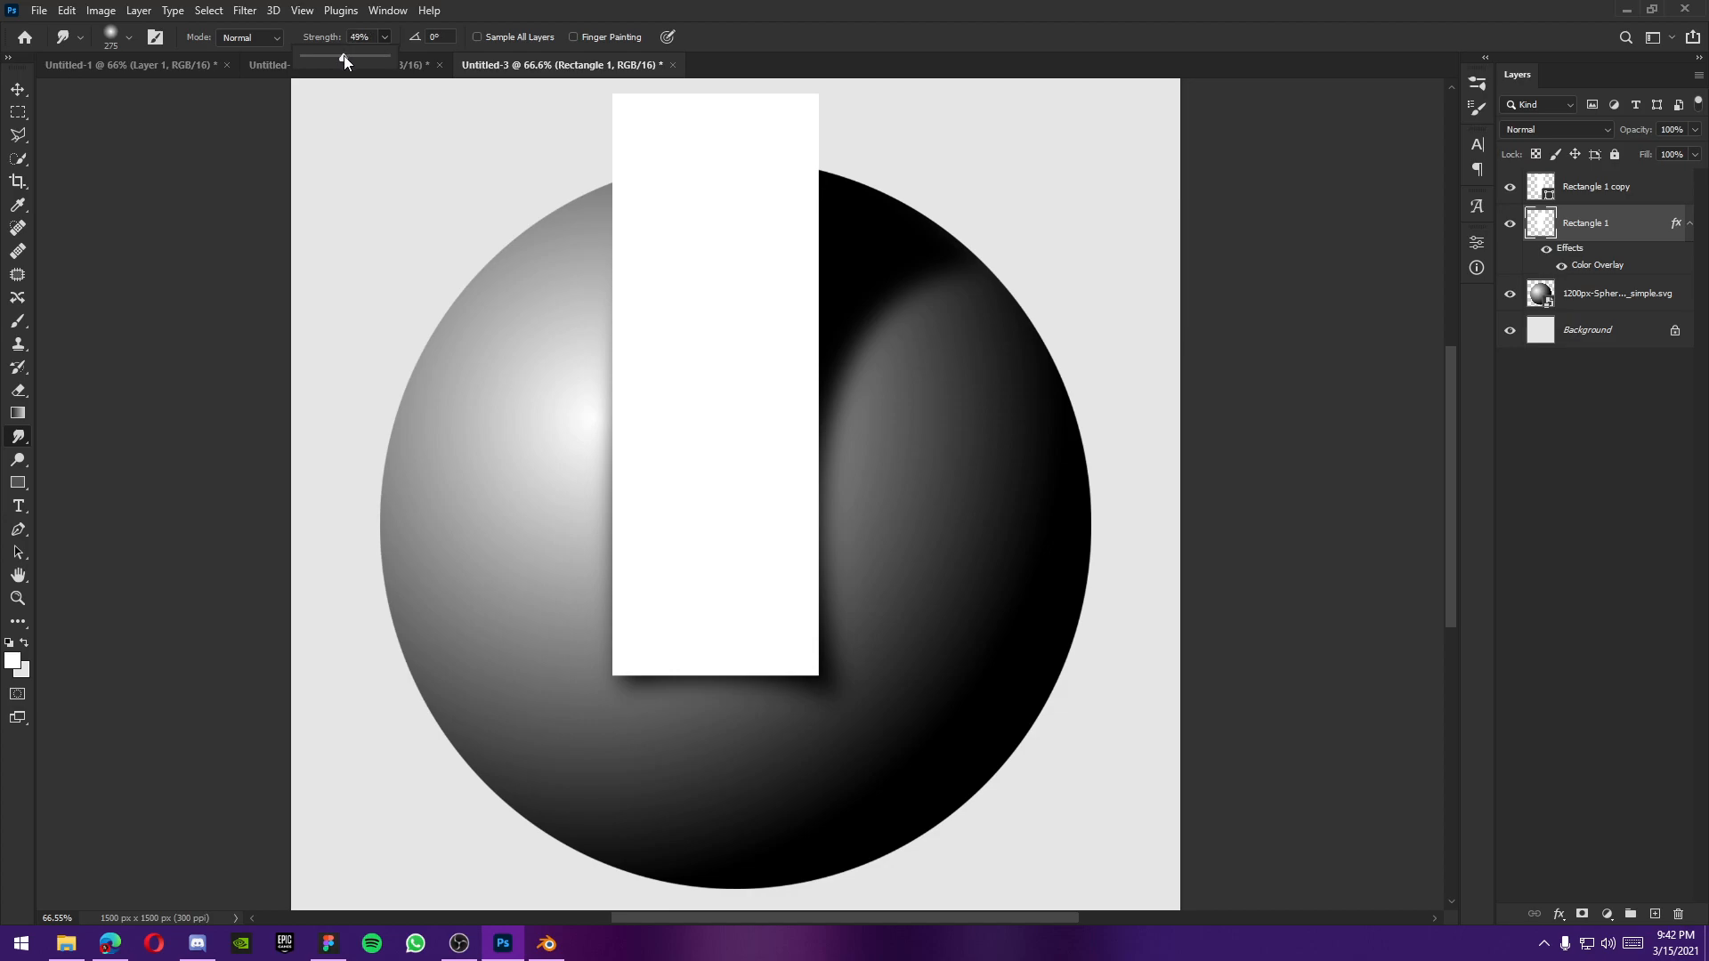
left_click(608, 560)
mouse_move(587, 489)
left_mouse_down()
mouse_move(601, 508)
mouse_move(610, 473)
left_mouse_up()
left_click_drag(599, 413, 611, 418)
left_click_drag(584, 577, 647, 702)
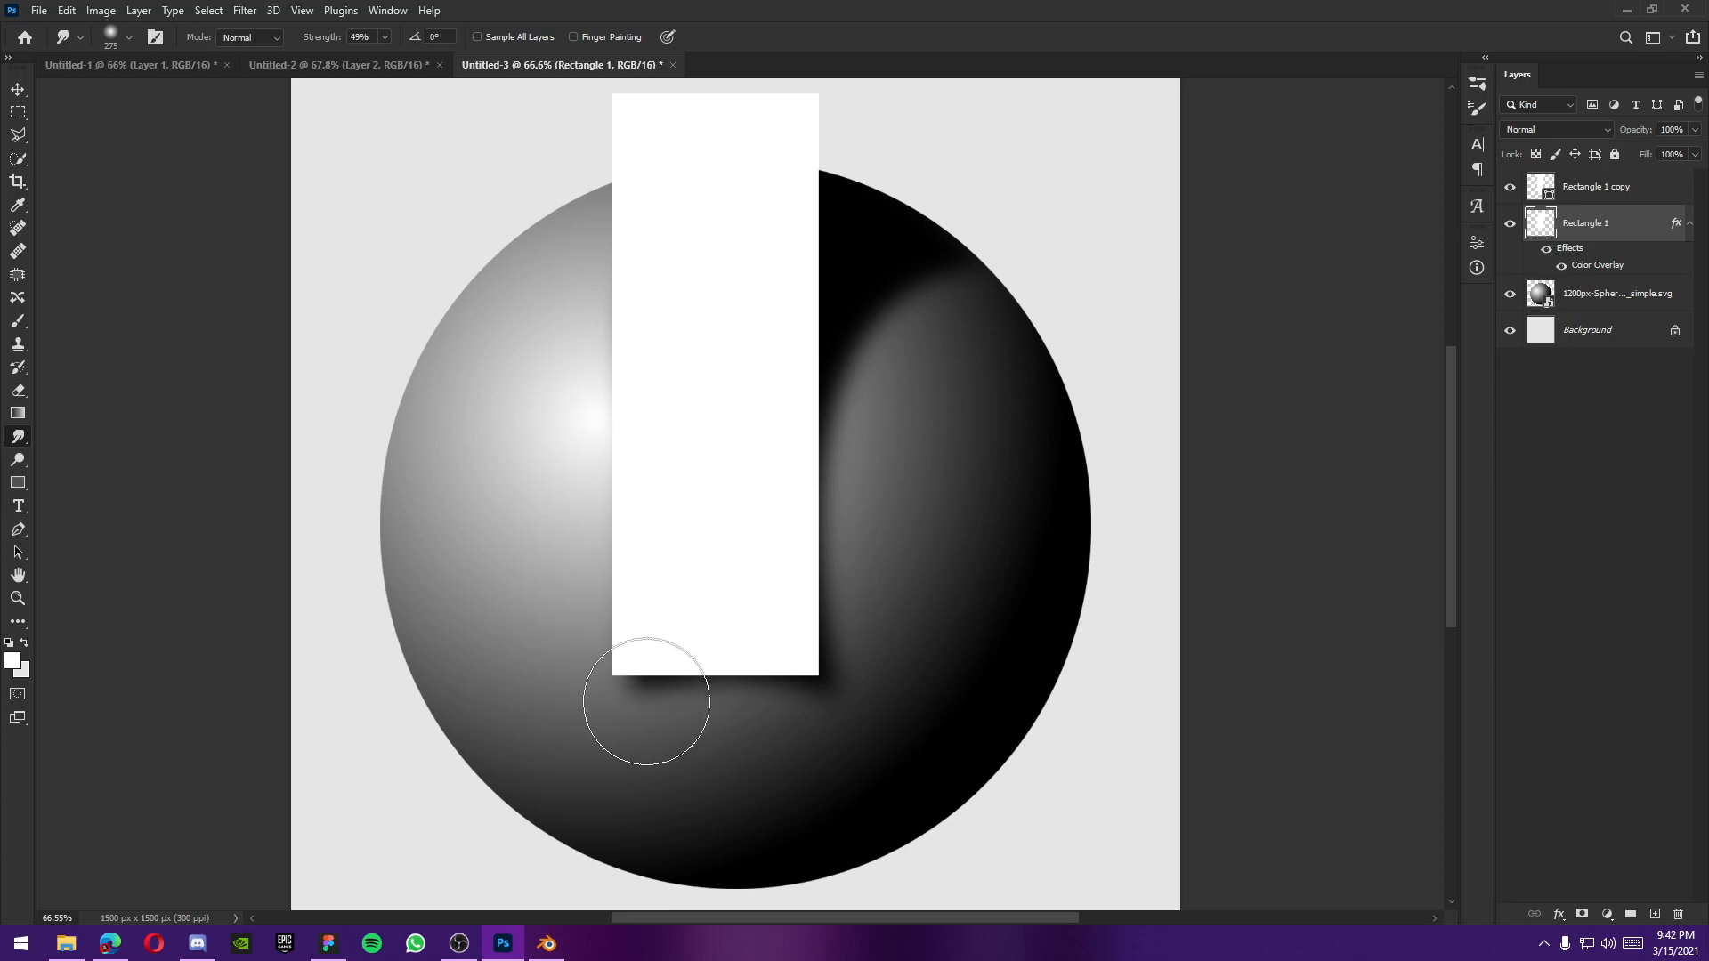
Step: Smudge the shadow outward at the rectangle's lower-right corner and reshape it along the lower edge
mouse_move(823, 695)
left_mouse_down()
mouse_move(836, 709)
mouse_move(877, 641)
left_mouse_up()
mouse_move(773, 724)
left_mouse_down()
mouse_move(647, 743)
mouse_move(736, 728)
left_mouse_up()
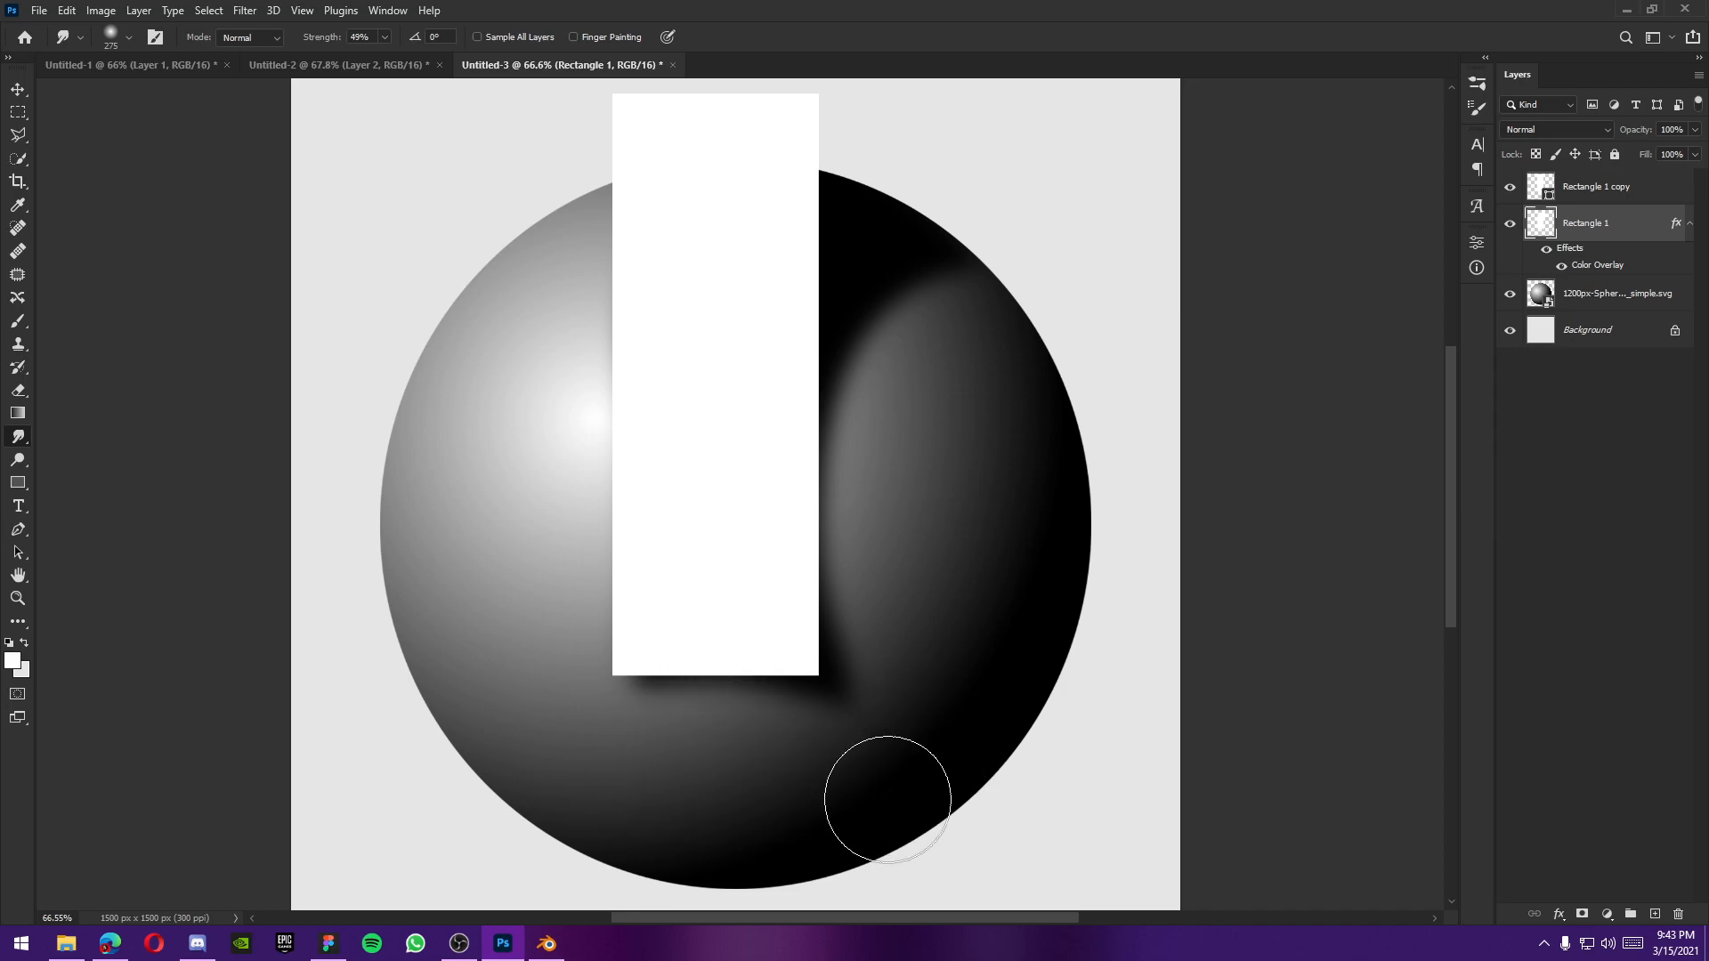
mouse_move(652, 774)
left_mouse_down()
mouse_move(648, 751)
mouse_move(635, 760)
left_mouse_up()
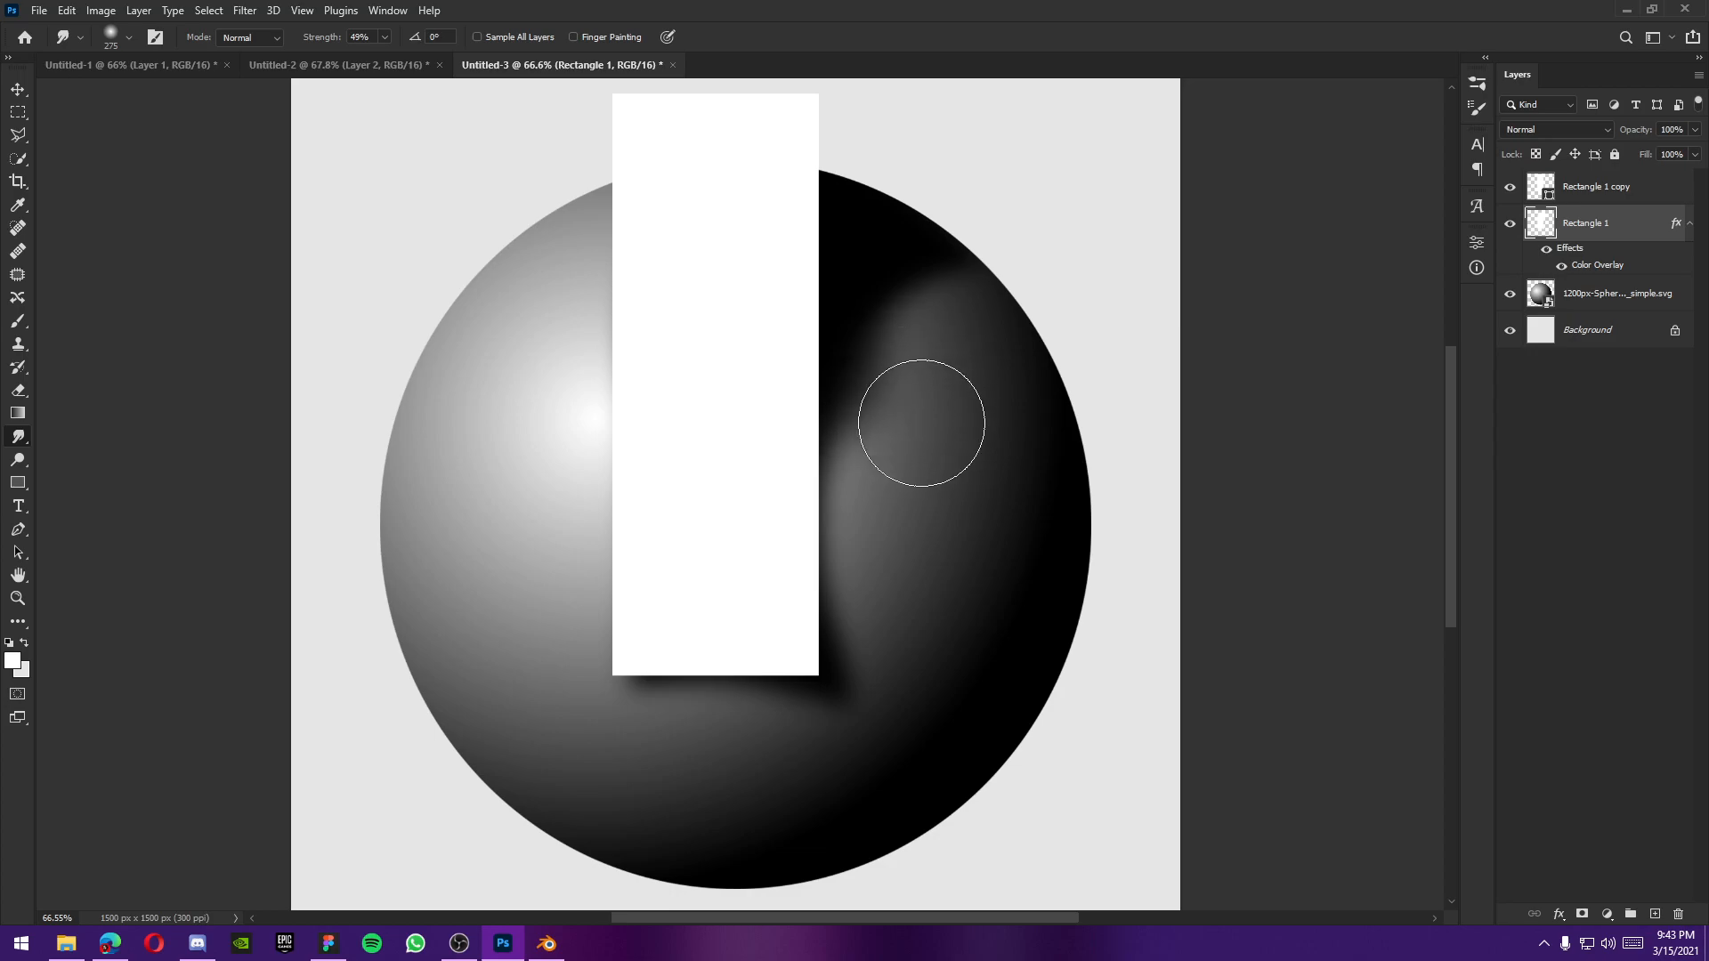
Step: Try smudging the upper shadow across the right side of the sphere, and undo the distorting strokes
left_click_drag(922, 422, 1050, 489)
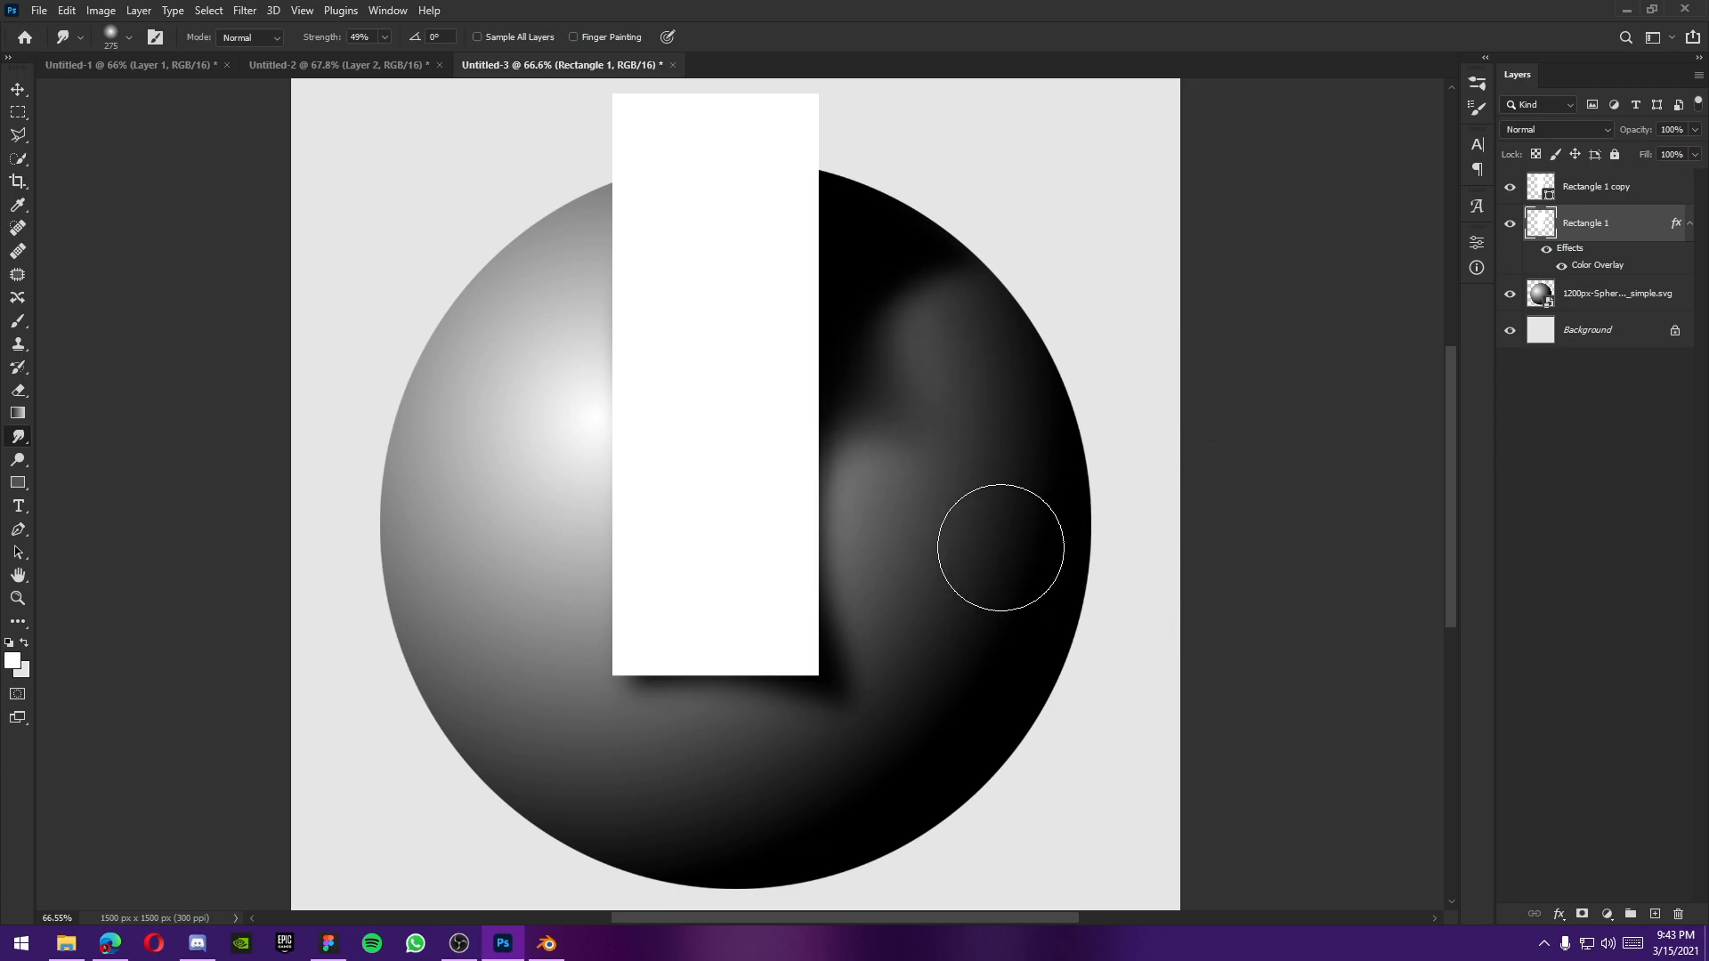
key("ctrl+z")
key("ctrl+z")
key("ctrl+z")
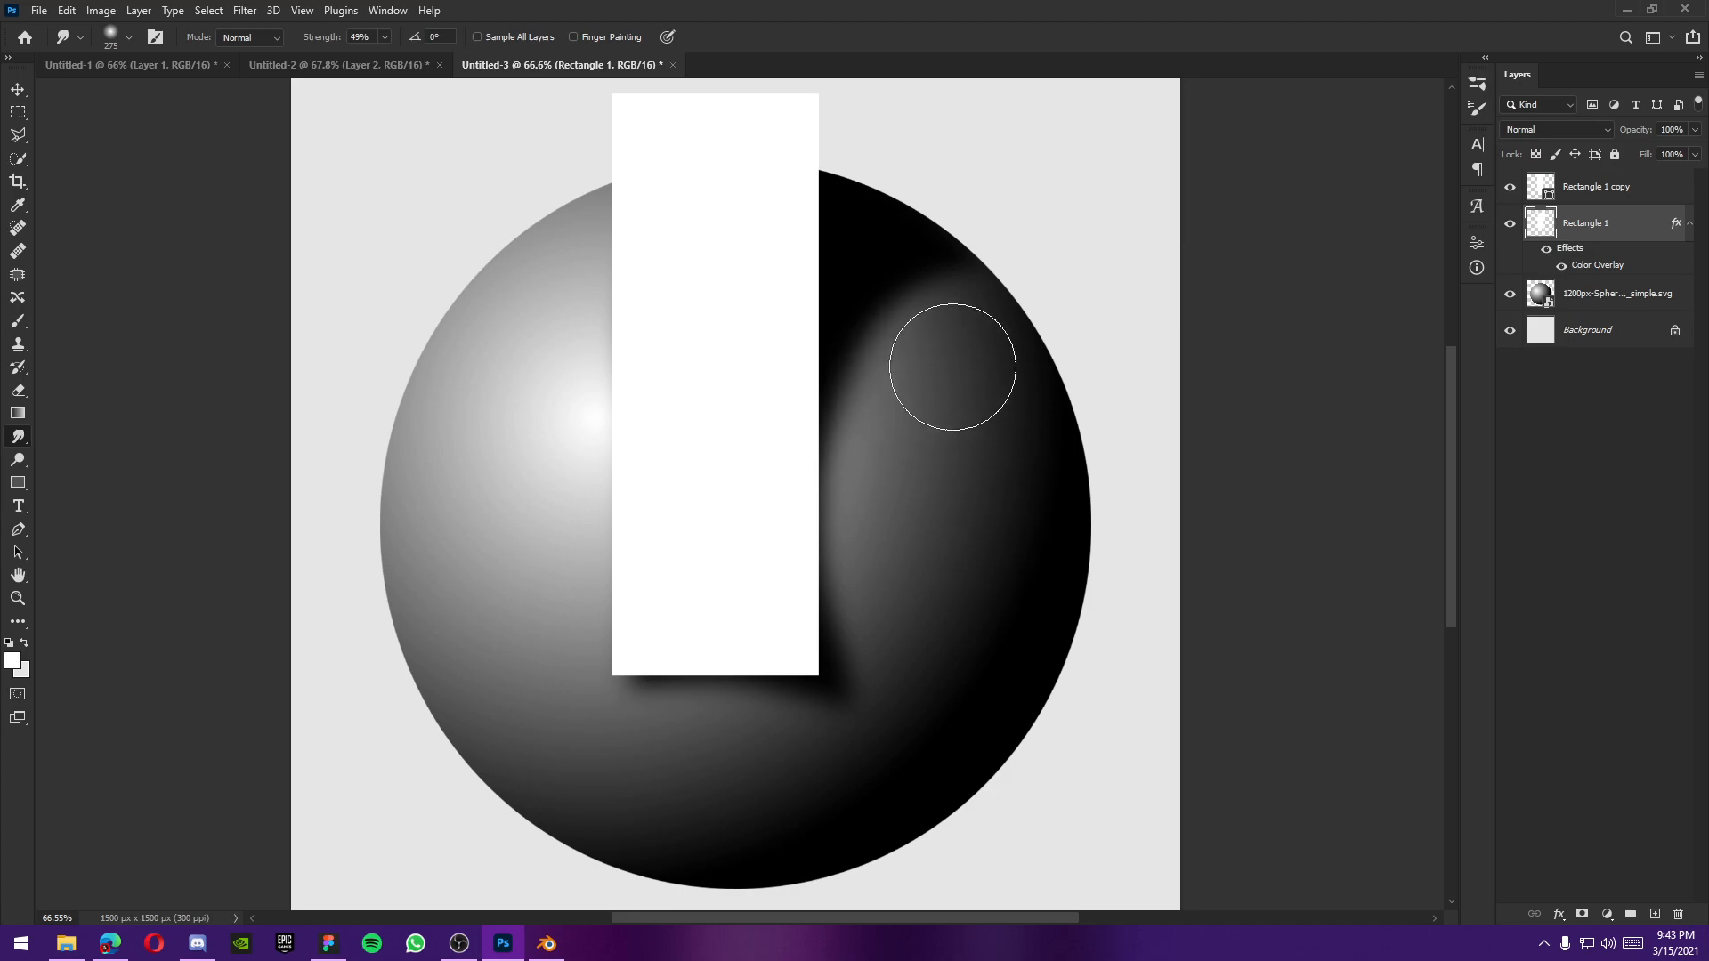
Step: Smudge the upper-right end of the shadow toward the sphere's outline
mouse_move(973, 380)
left_mouse_down()
mouse_move(917, 417)
mouse_move(931, 358)
mouse_move(912, 380)
mouse_move(974, 374)
left_mouse_up()
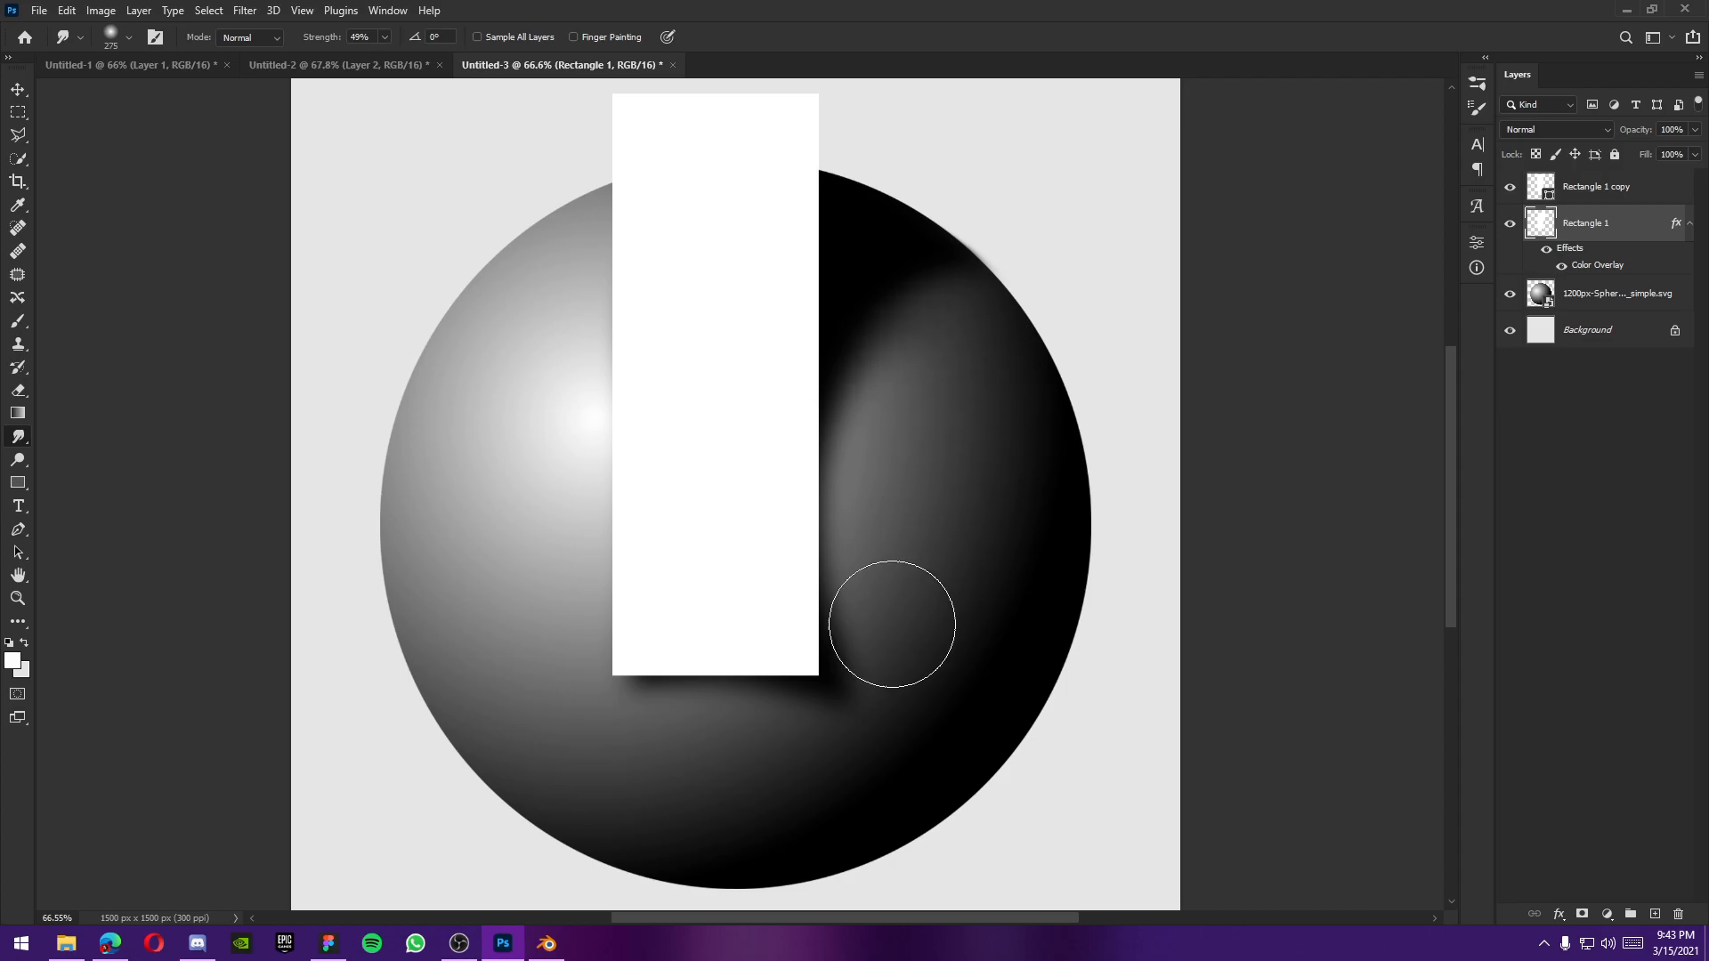
Step: In Blender, set the Sun light's angle to 61.7° for a softer reference shadow, and return to Photoshop
left_click(547, 943)
left_click_drag(1621, 537, 1688, 538)
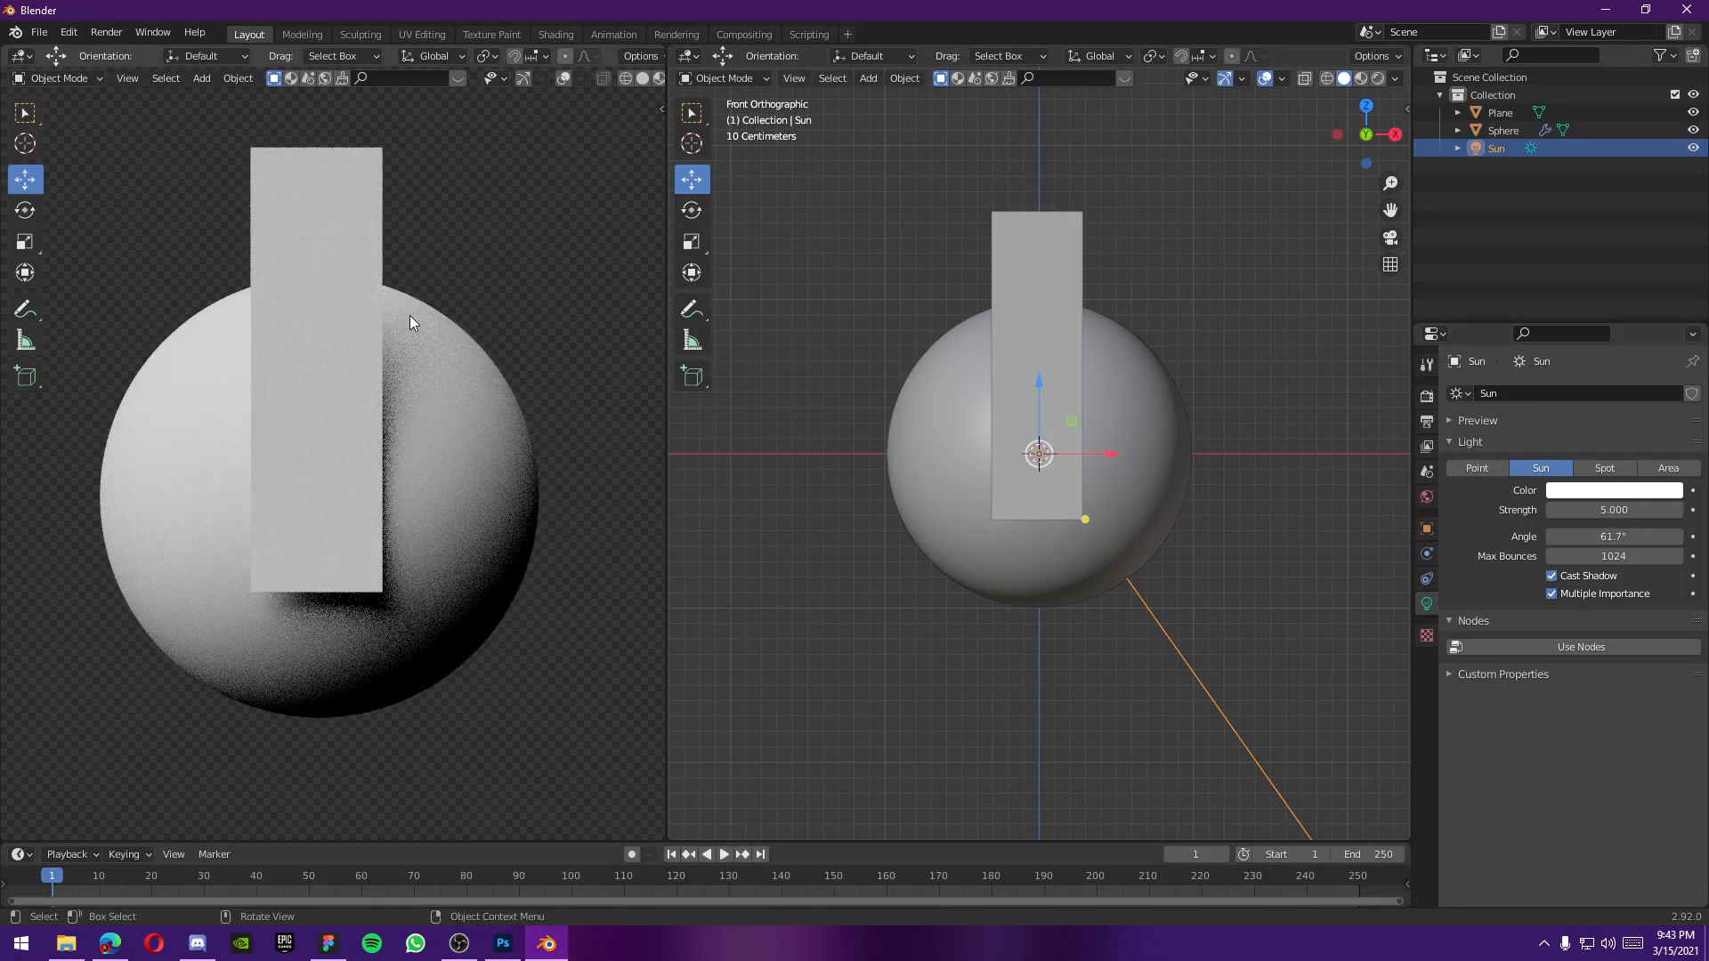
left_click(515, 952)
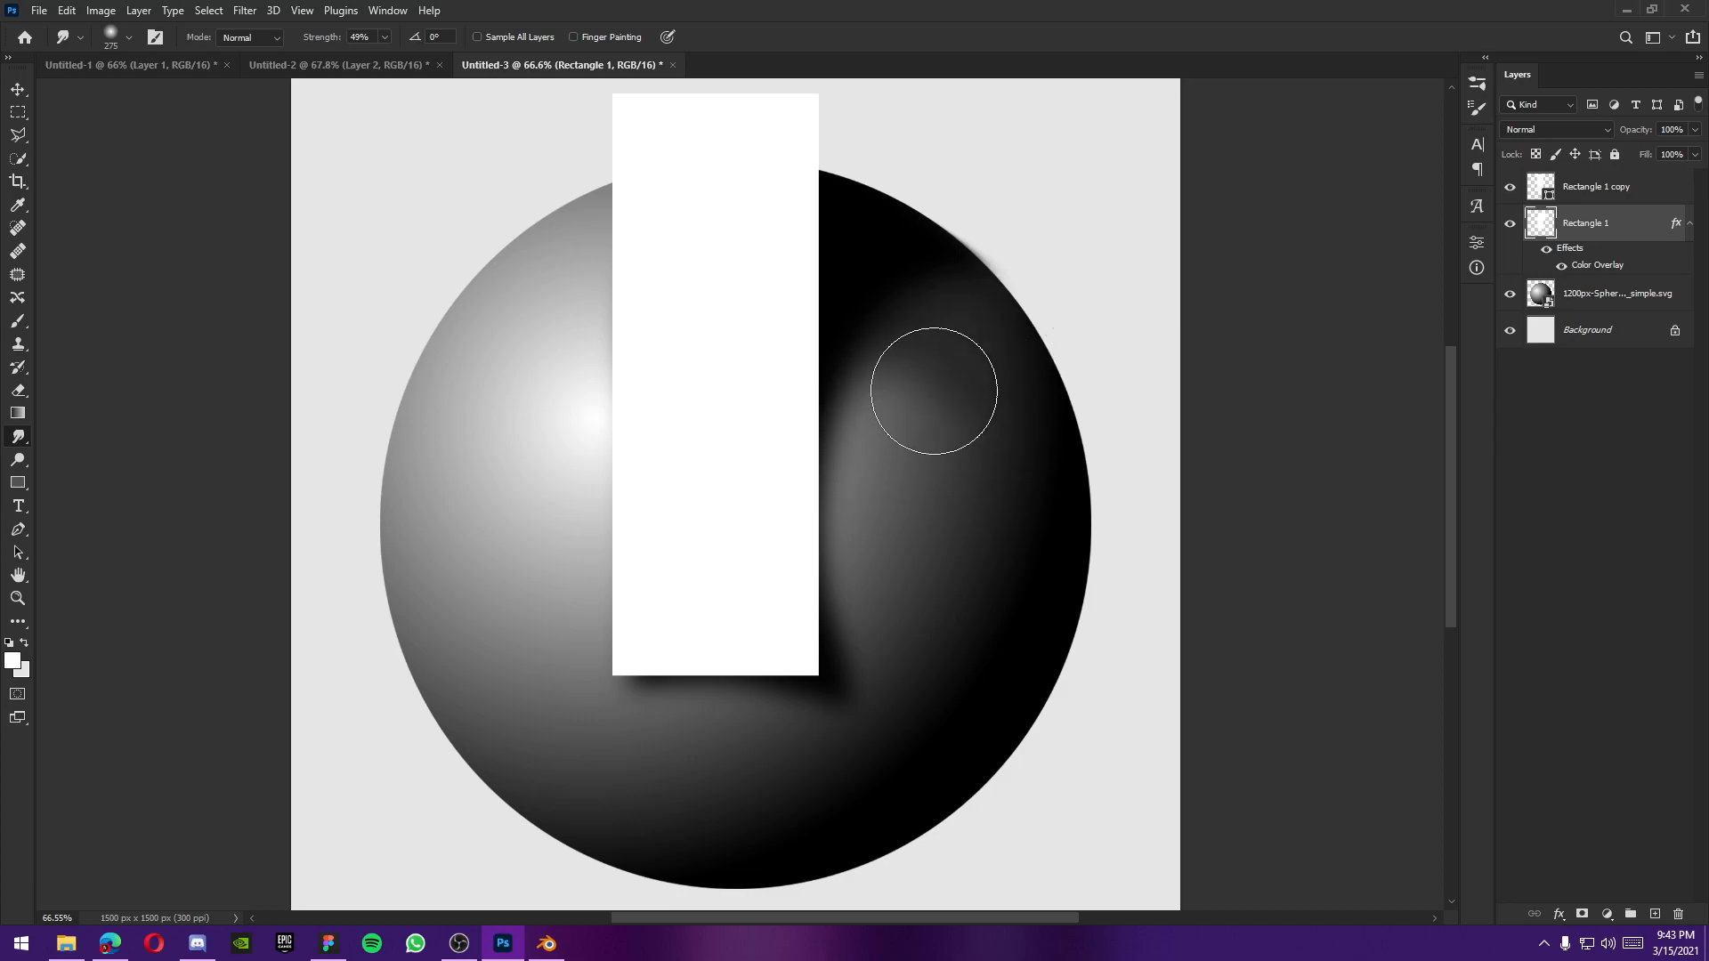
Step: Smudge the Rectangle 1 shadow just beyond the rectangle's lower-right corner
key("ctrl+minus")
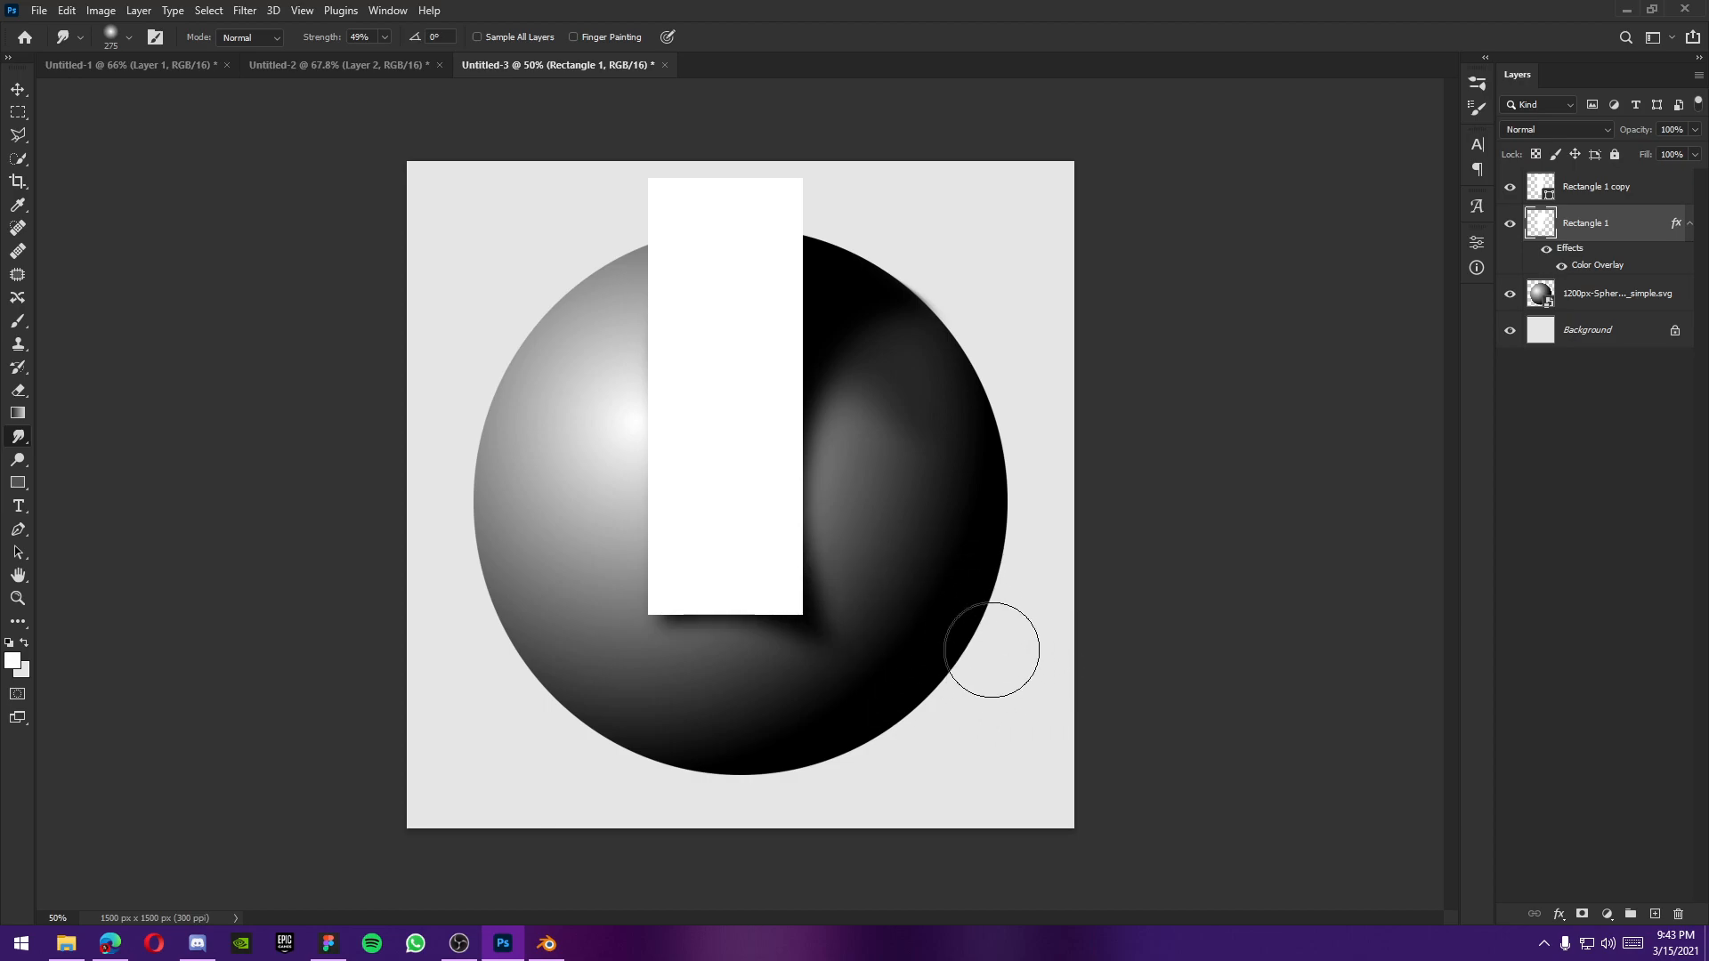
key("ctrl+minus")
scroll(964, 631, "up", 1)
scroll(703, 658, "up", 1)
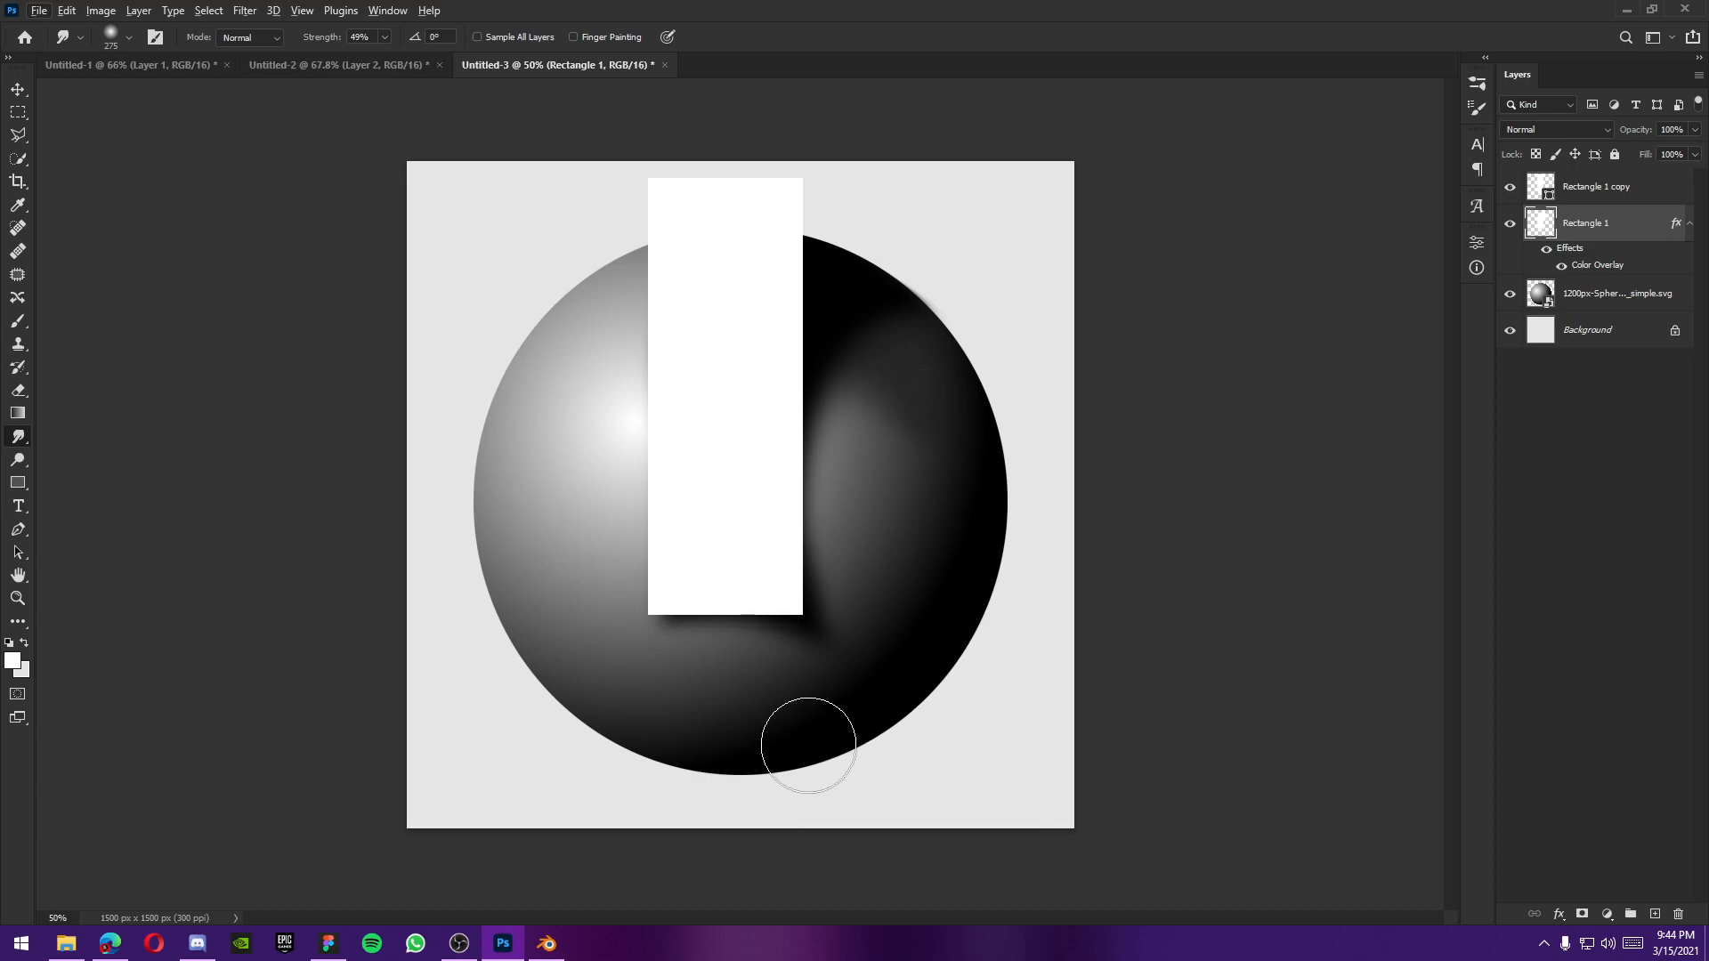
left_click_drag(805, 624, 822, 635)
Step: Set up the Eraser with 23% opacity, 0% hardness and a 1457 px brush size
left_click(19, 393)
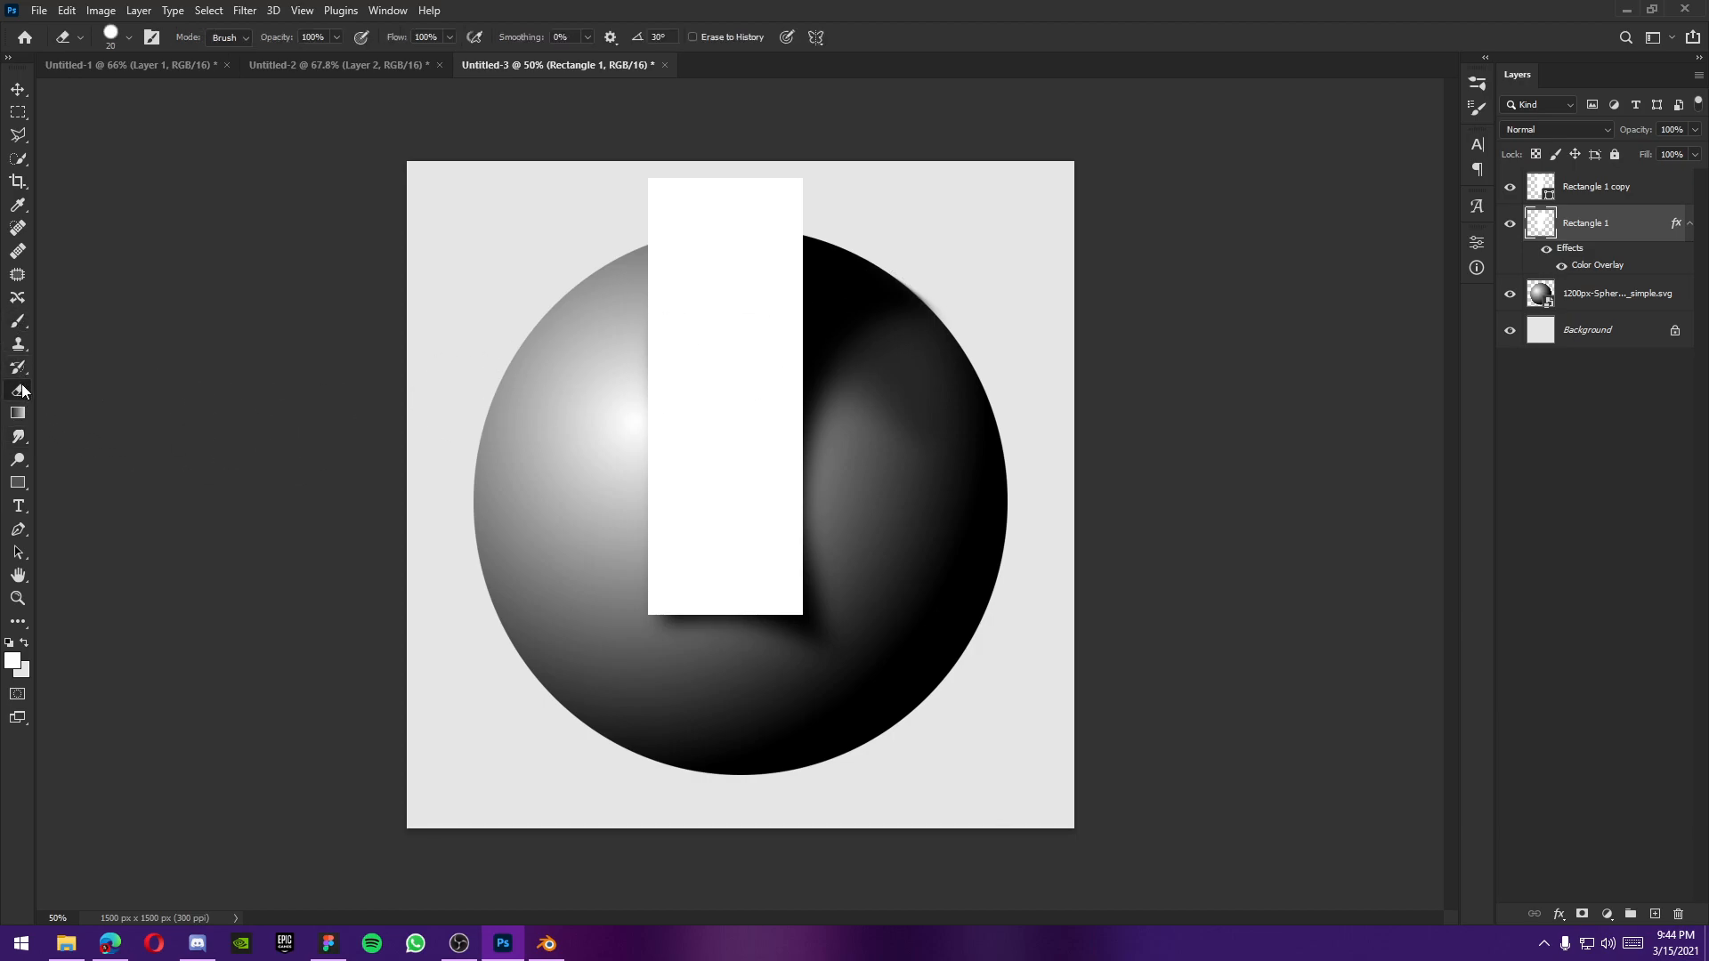
left_click(336, 38)
right_click(869, 350)
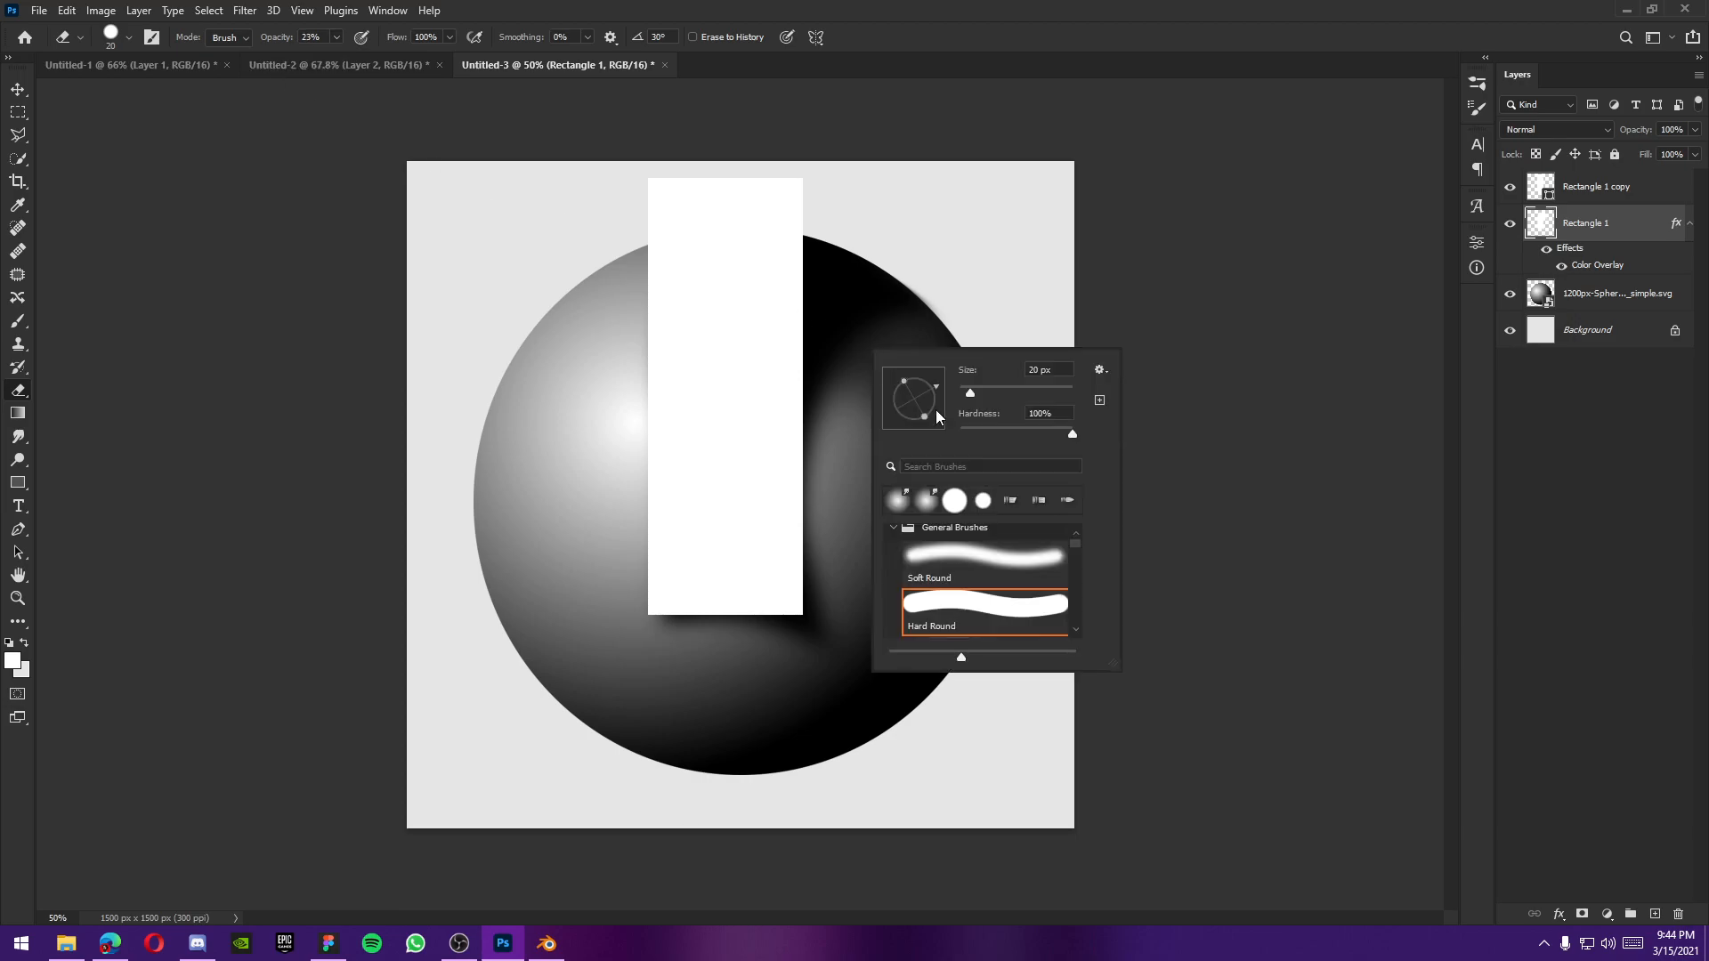
left_click_drag(1073, 433, 959, 433)
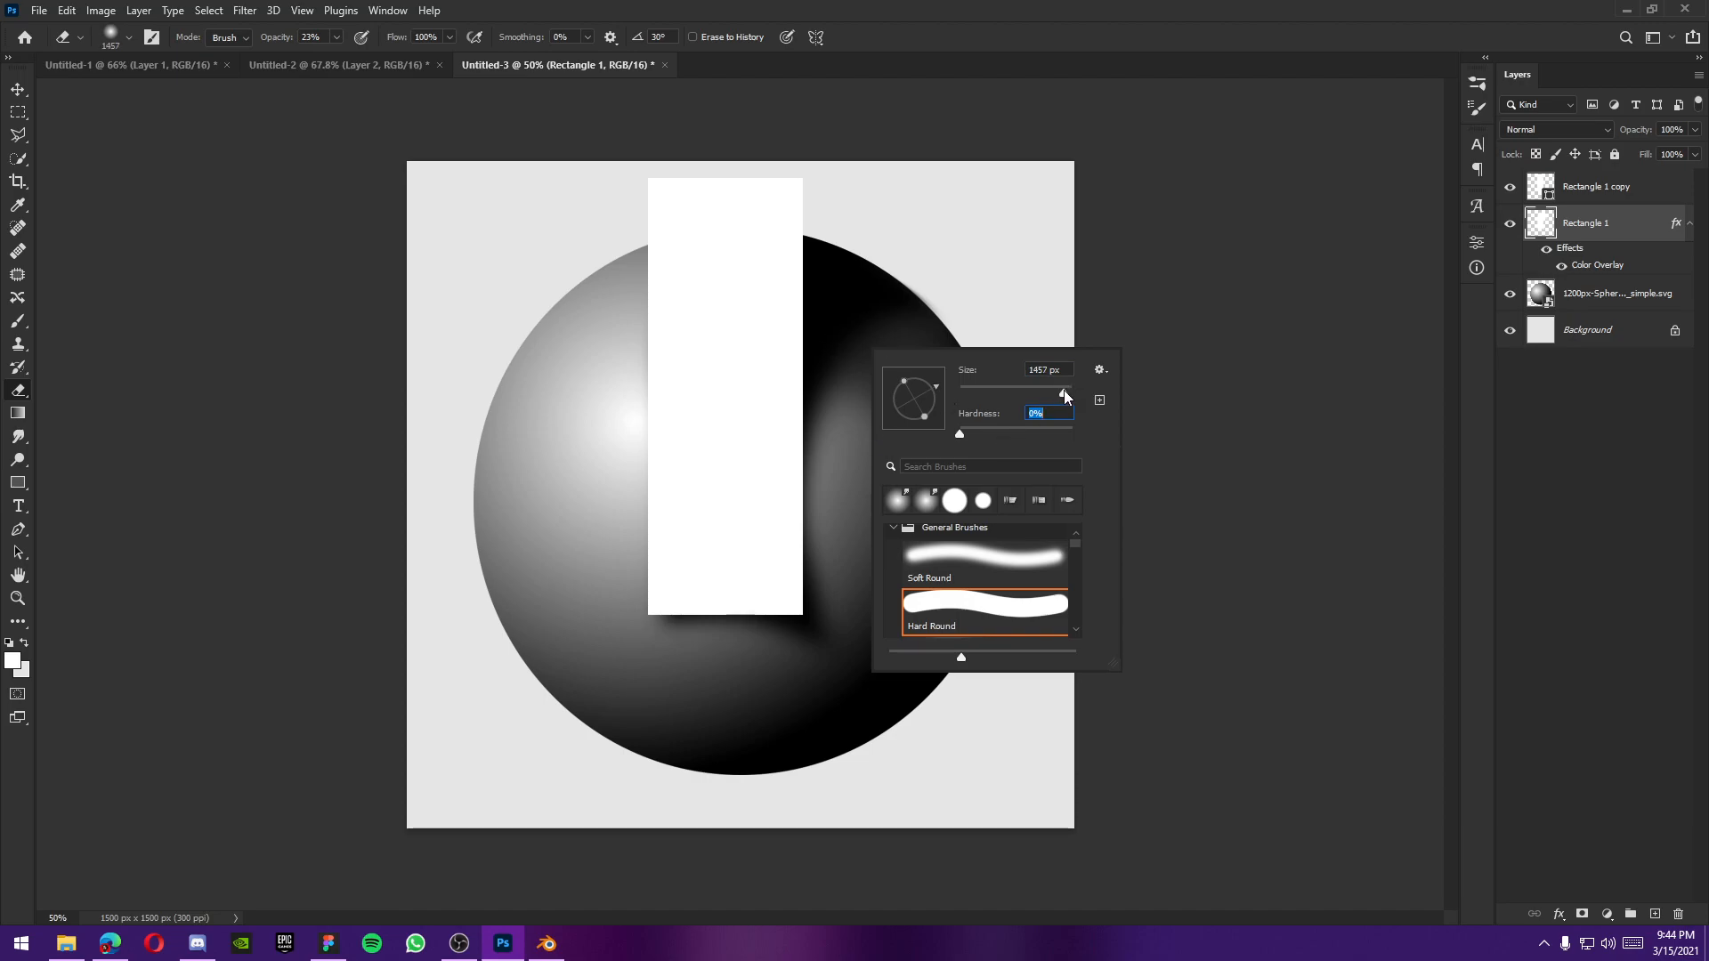
Step: Lighten the upper-right part of the Rectangle 1 shadow with soft eraser dabs, reducing the brush to 1100 px and down to 800 px
left_click(893, 275)
key("ctrl+z")
key("bracketleft")
key("bracketleft")
key("bracketleft")
key("bracketleft")
left_click(869, 316)
left_click(843, 304)
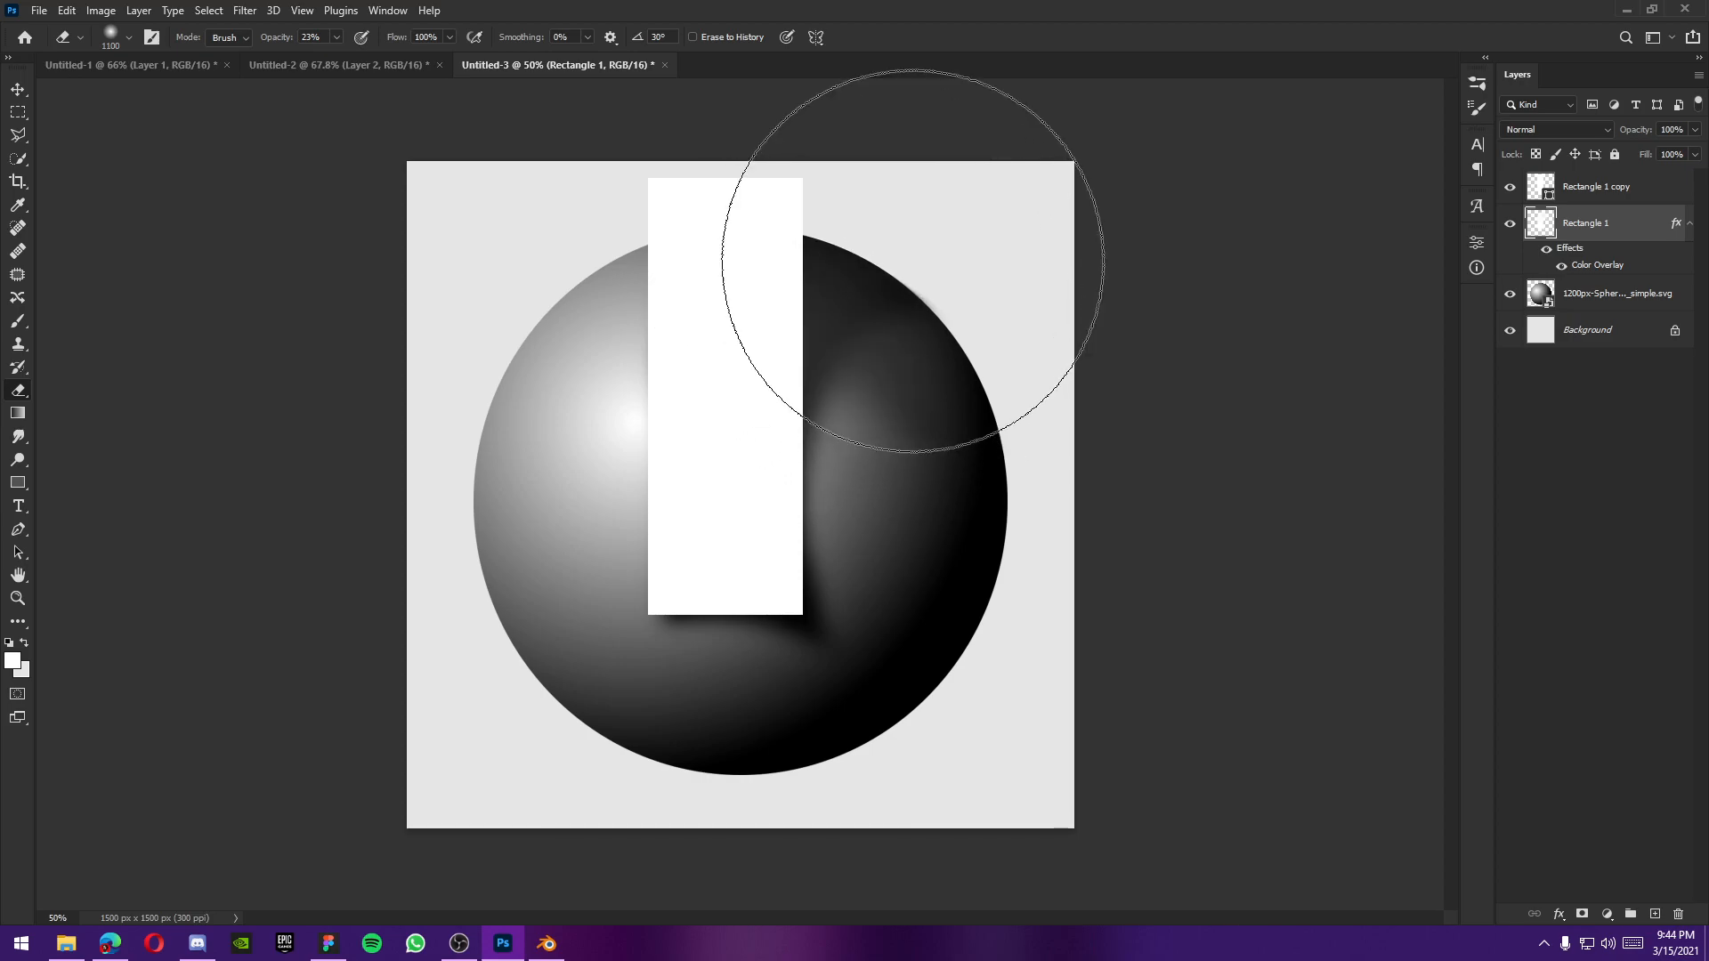
left_click(912, 291)
key("bracketleft")
key("bracketleft")
left_click(886, 280)
key("bracketleft")
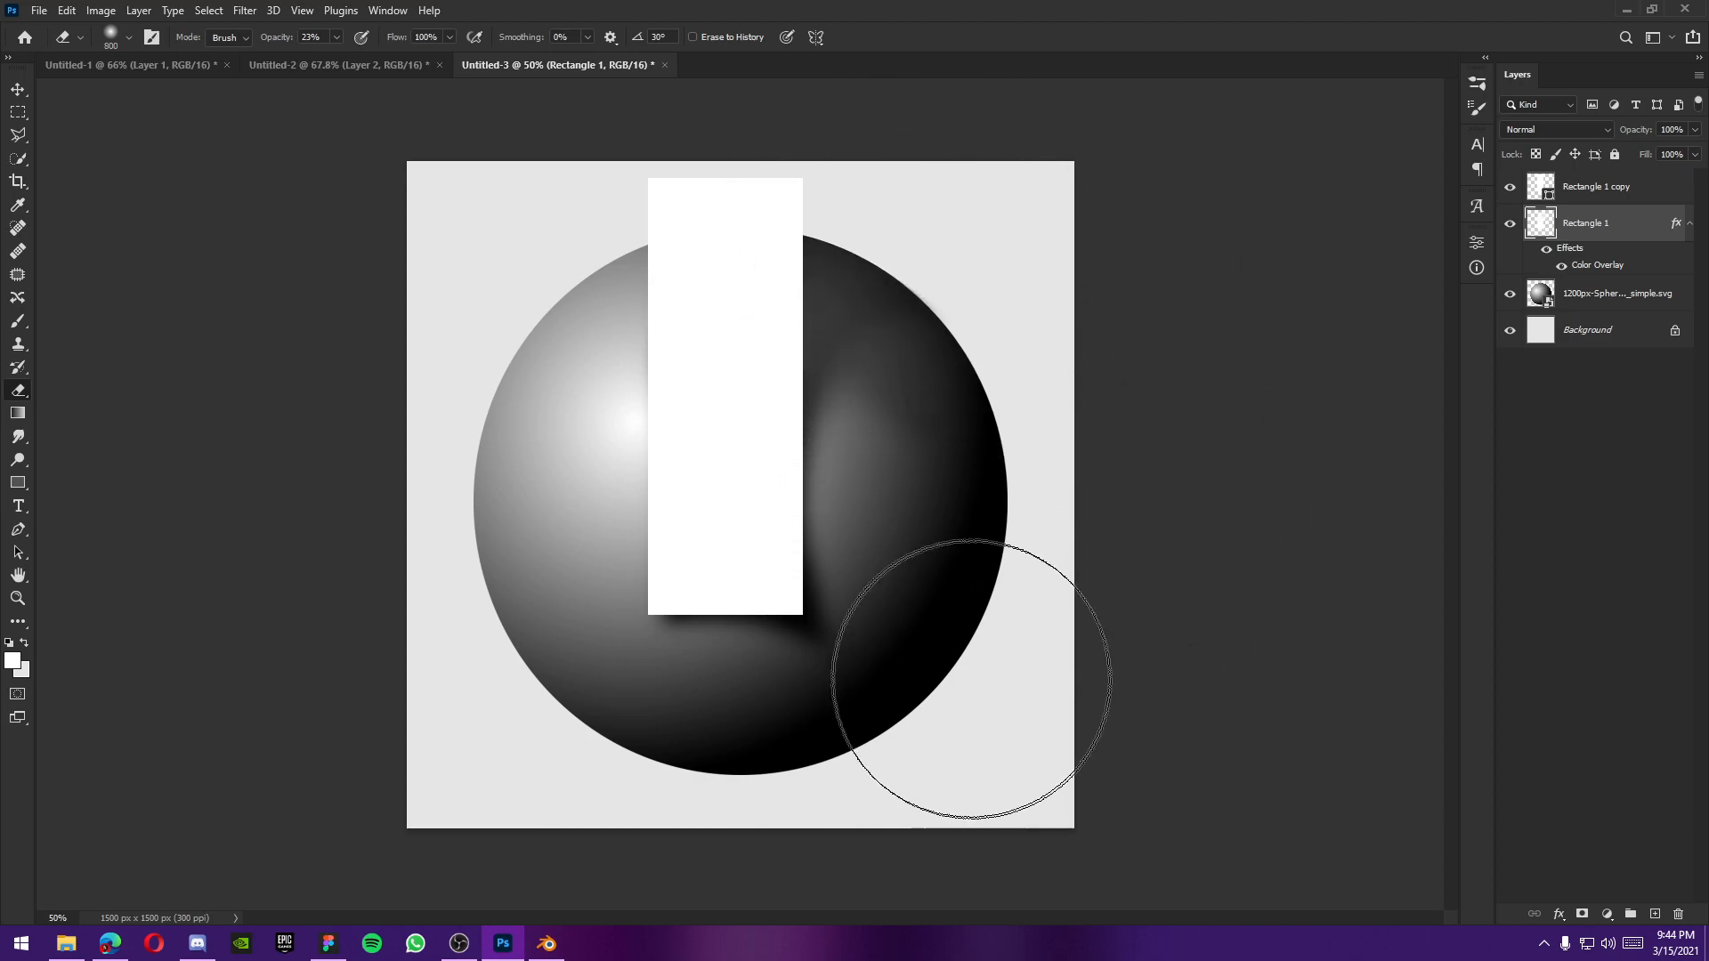
Step: Look over the whole sphere composition and the statue in Untitled-2
scroll(985, 458, "down", 3)
scroll(1011, 534, "up", 2)
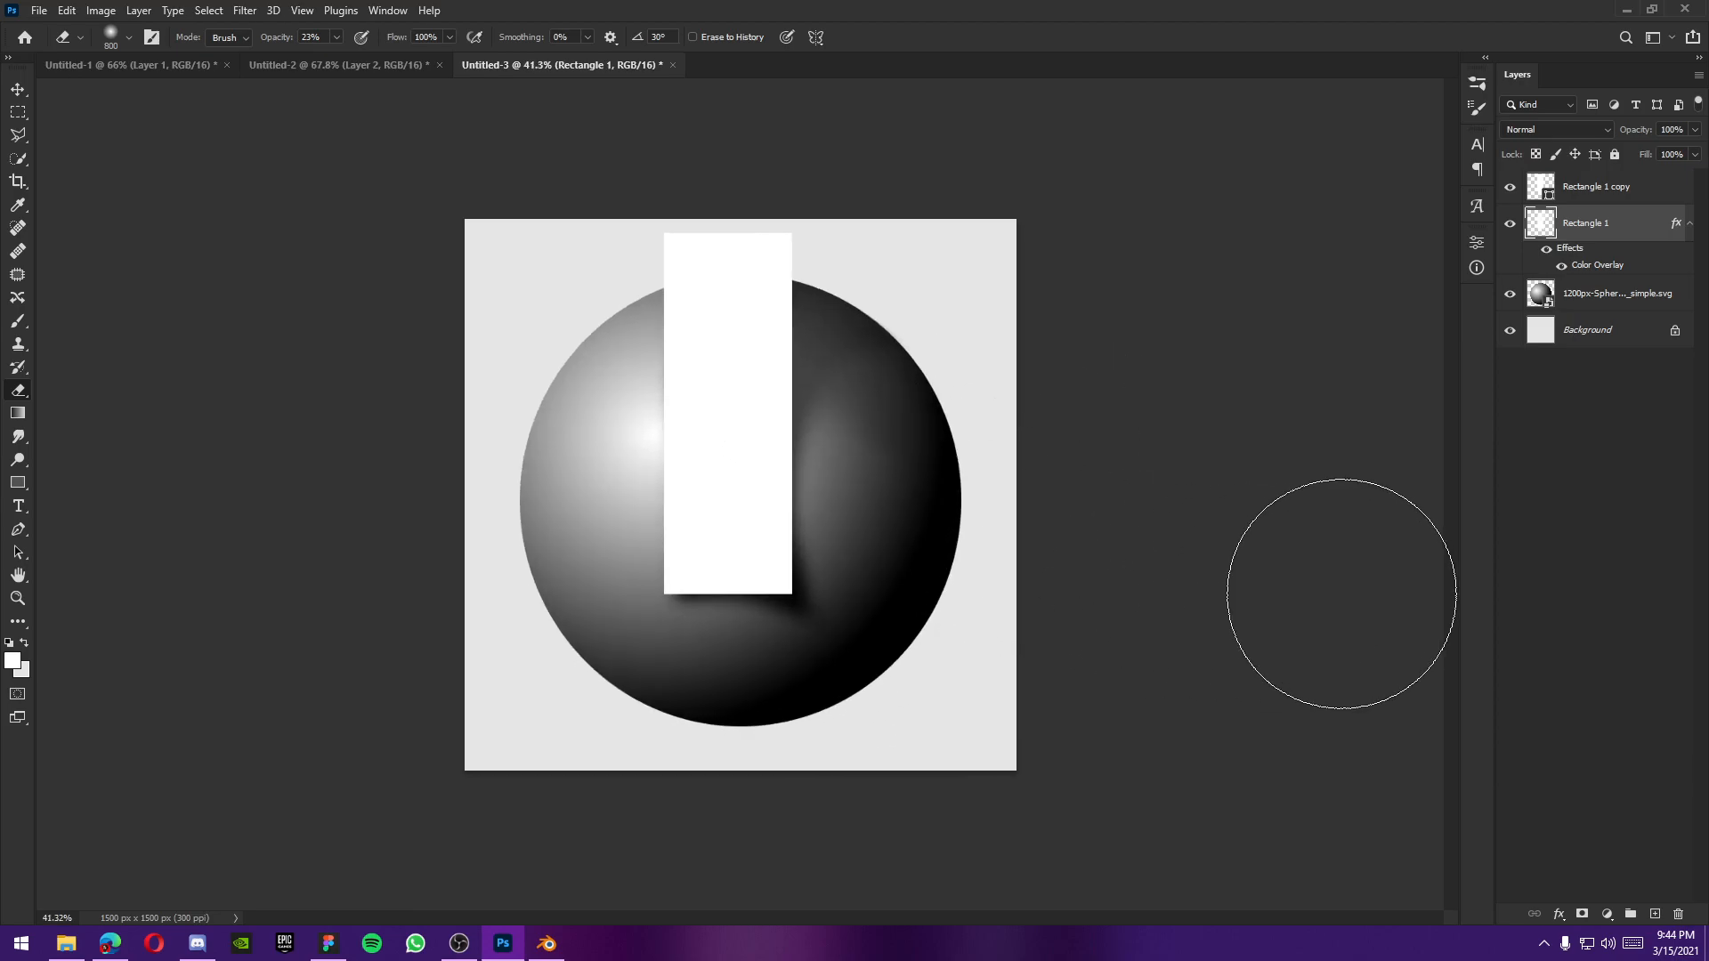
scroll(1342, 594, "down", 1)
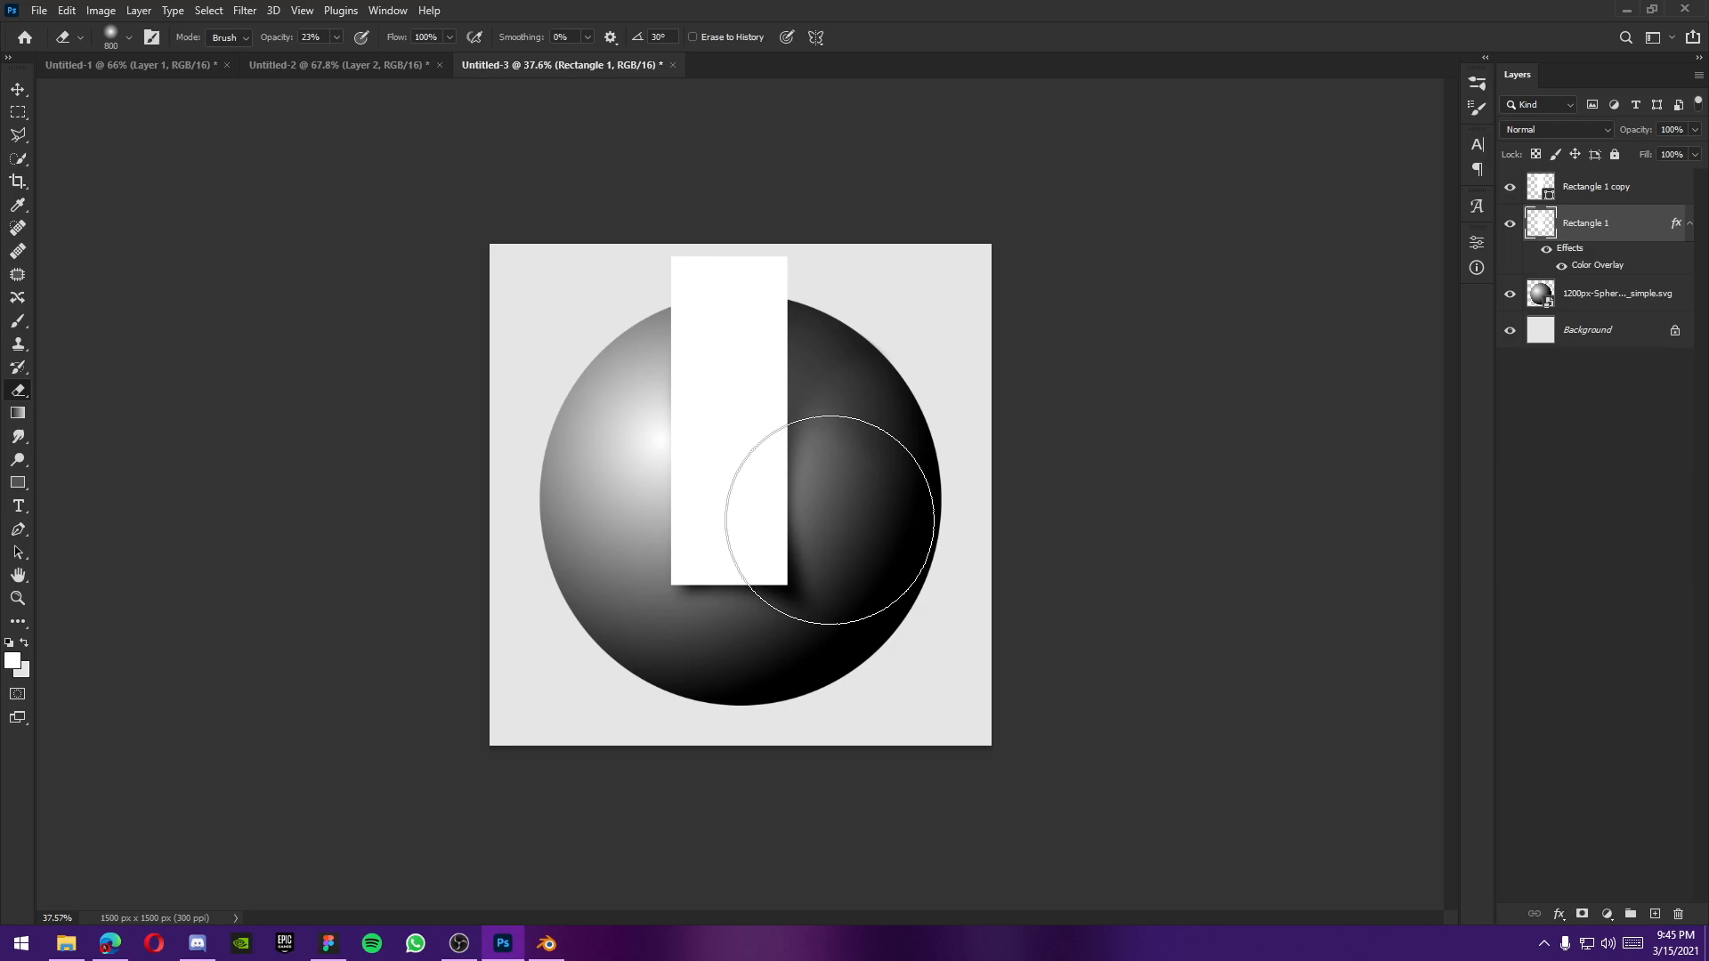
left_click(325, 68)
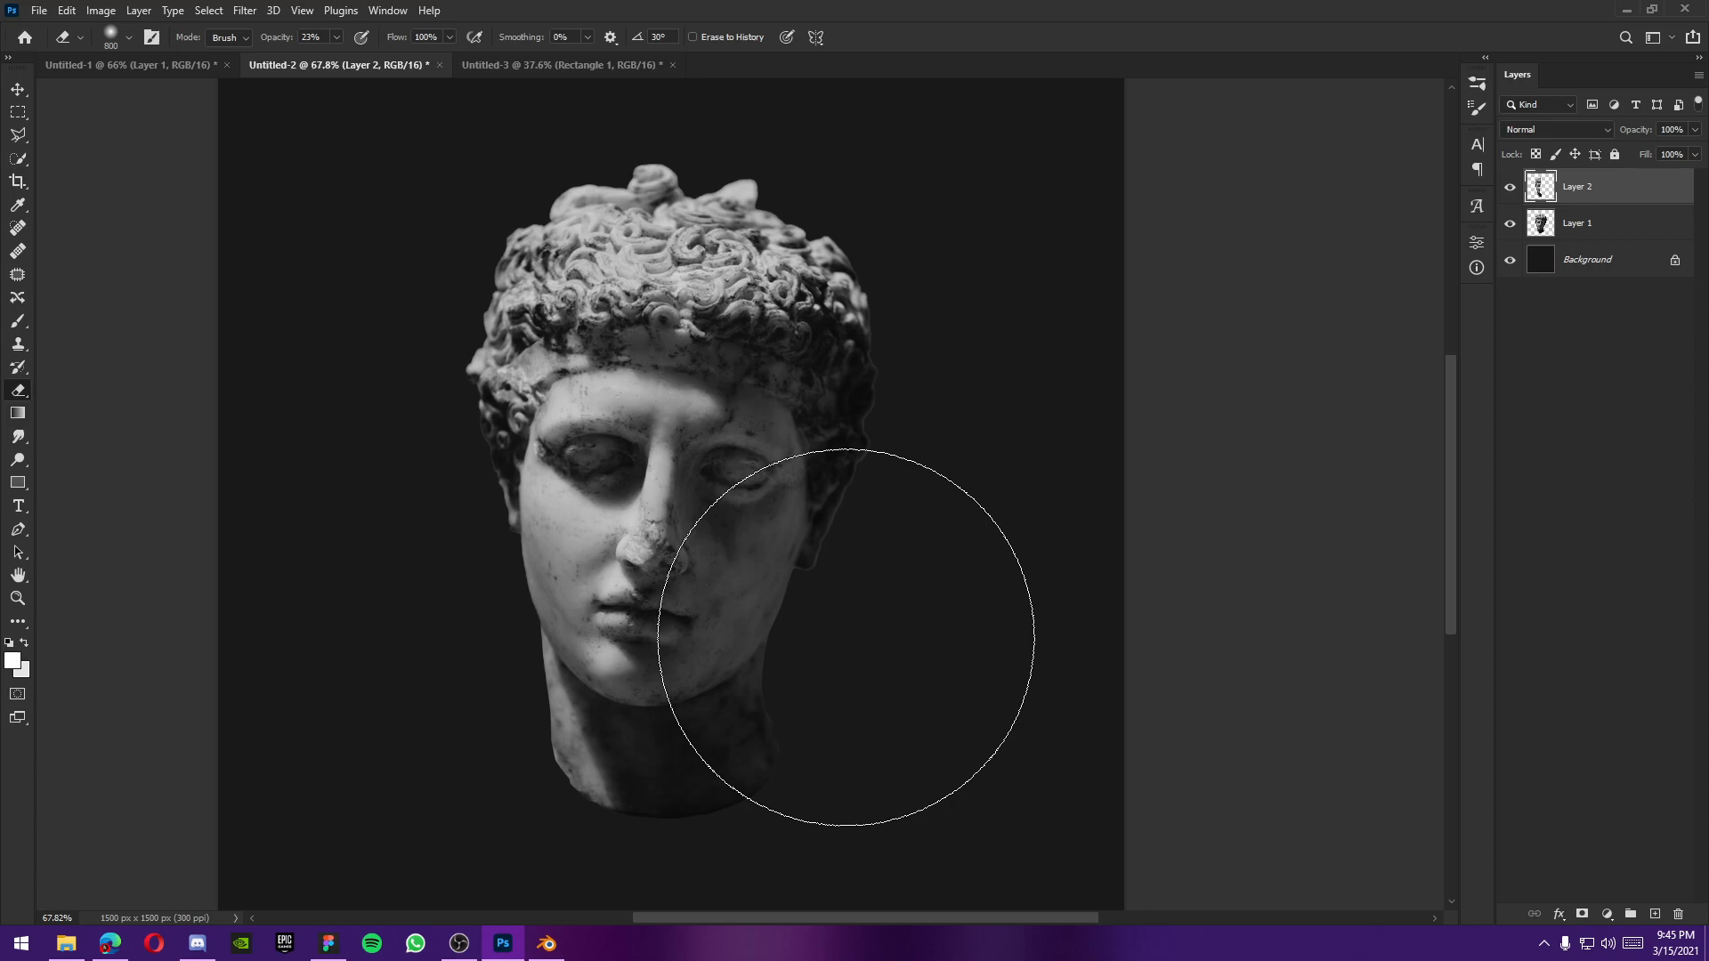
Step: Open YouTube in a new browser tab and search for "shadow in sketching"
left_click(110, 943)
left_click(1122, 15)
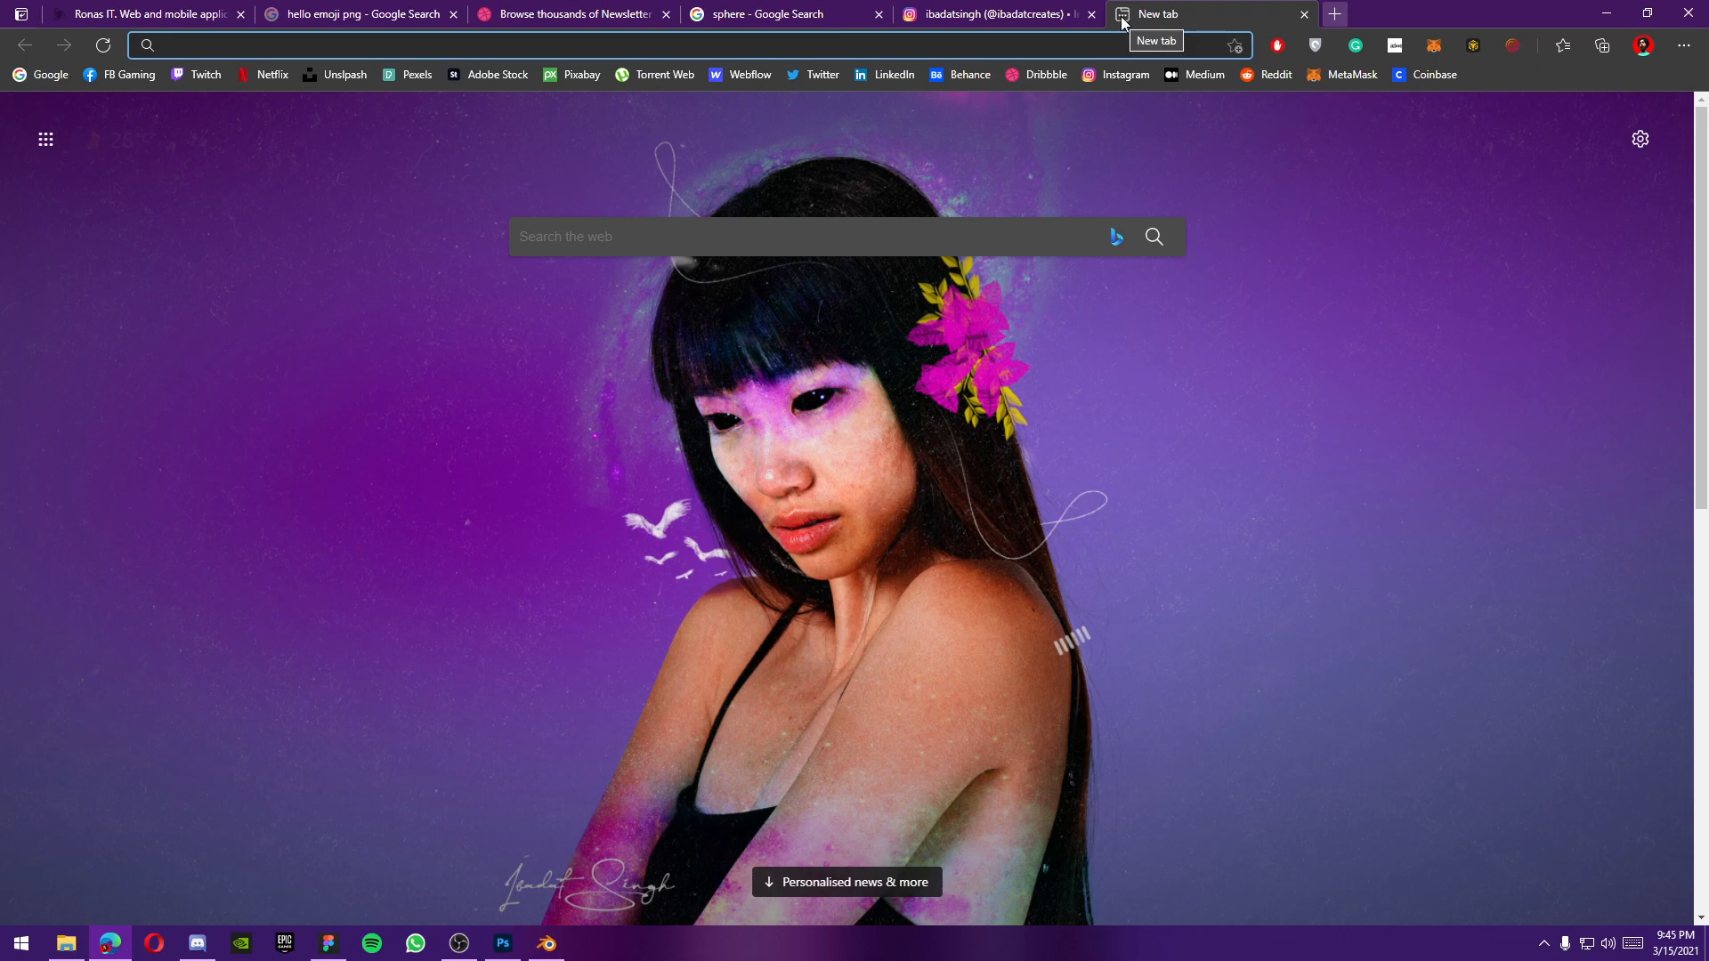
type("you")
key("Return")
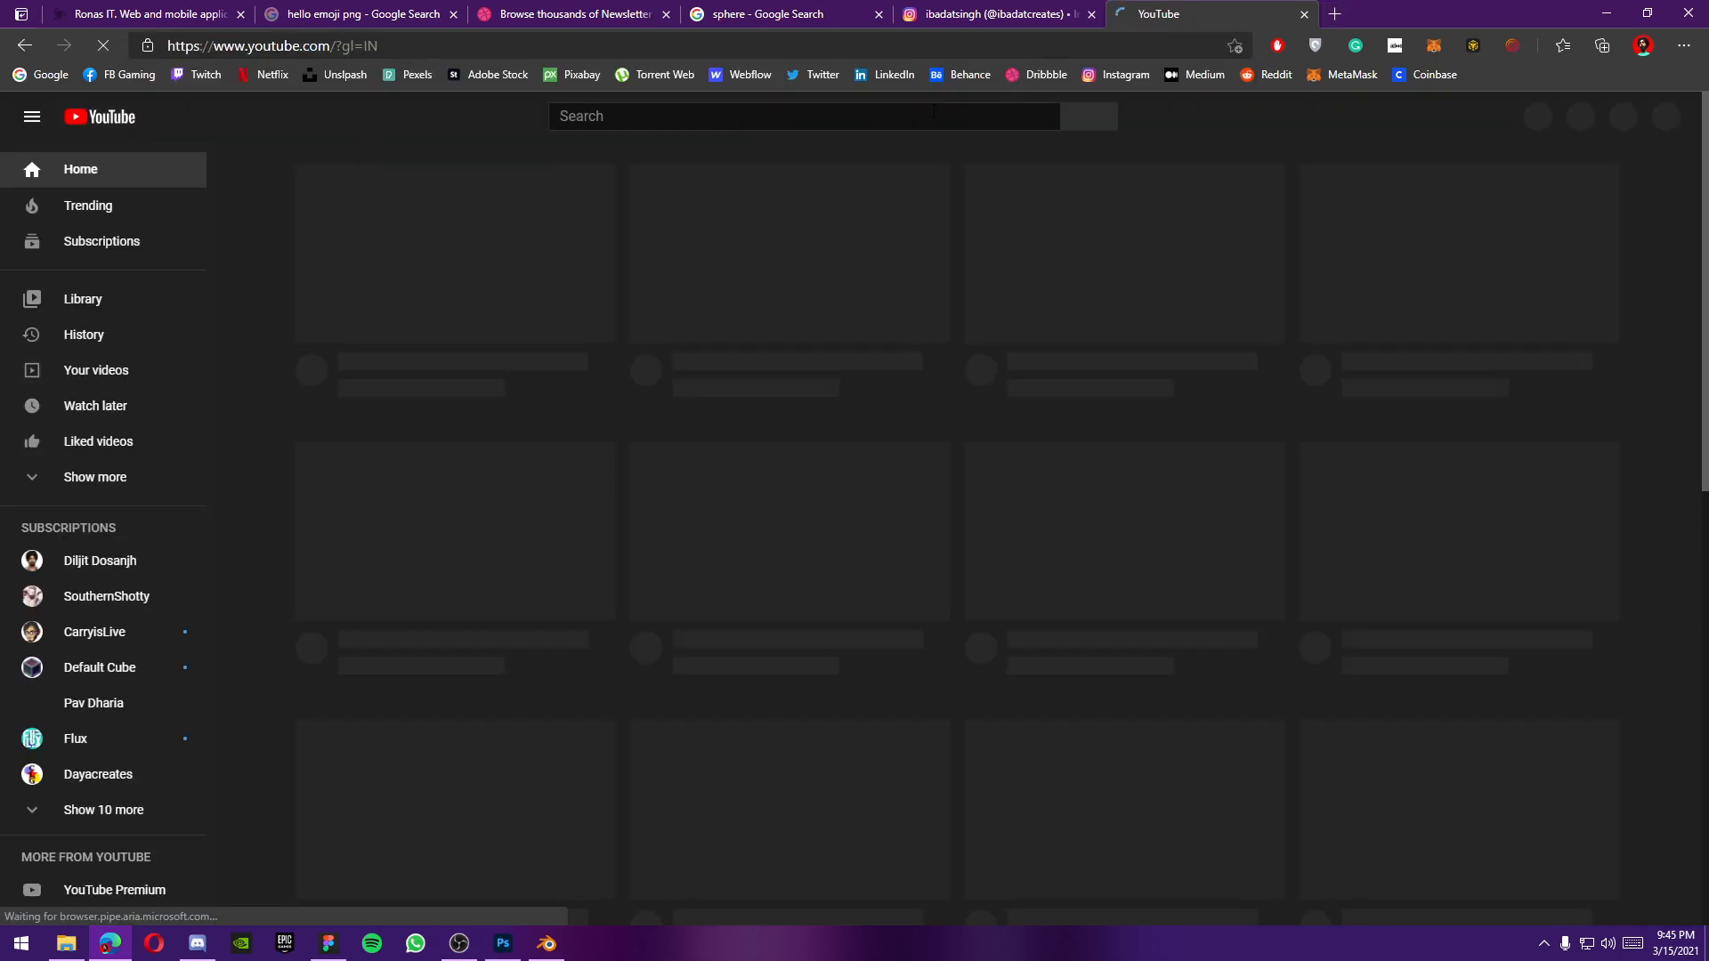
left_click(934, 114)
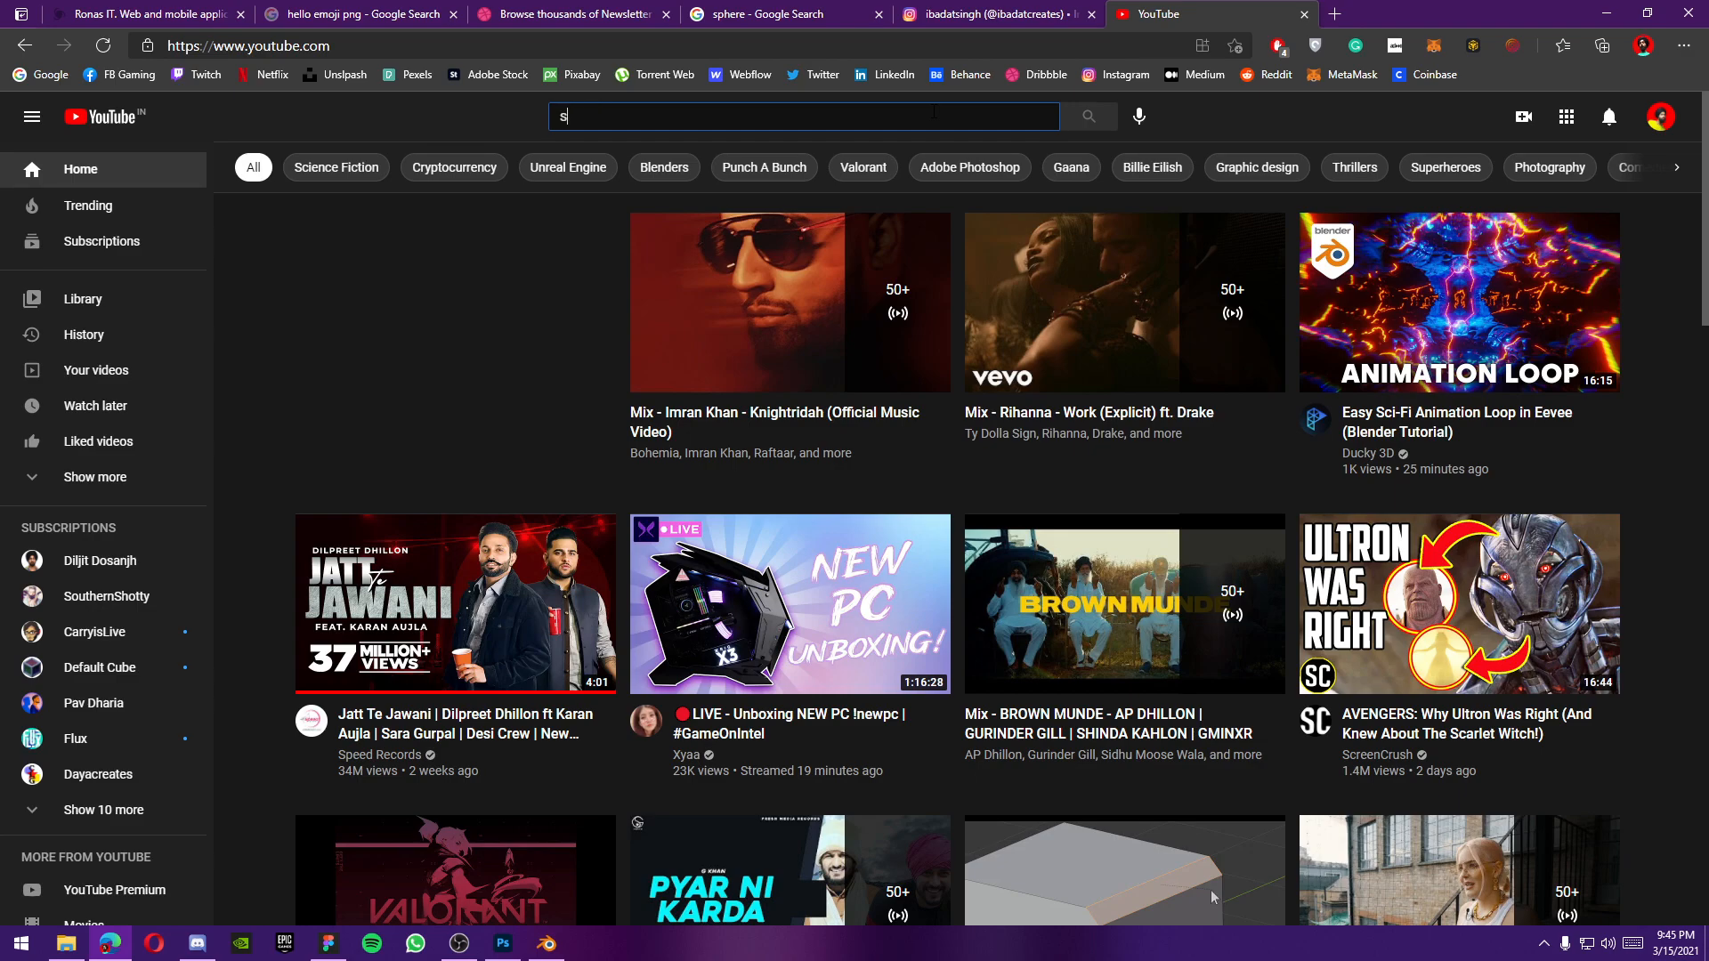
type("shadow ")
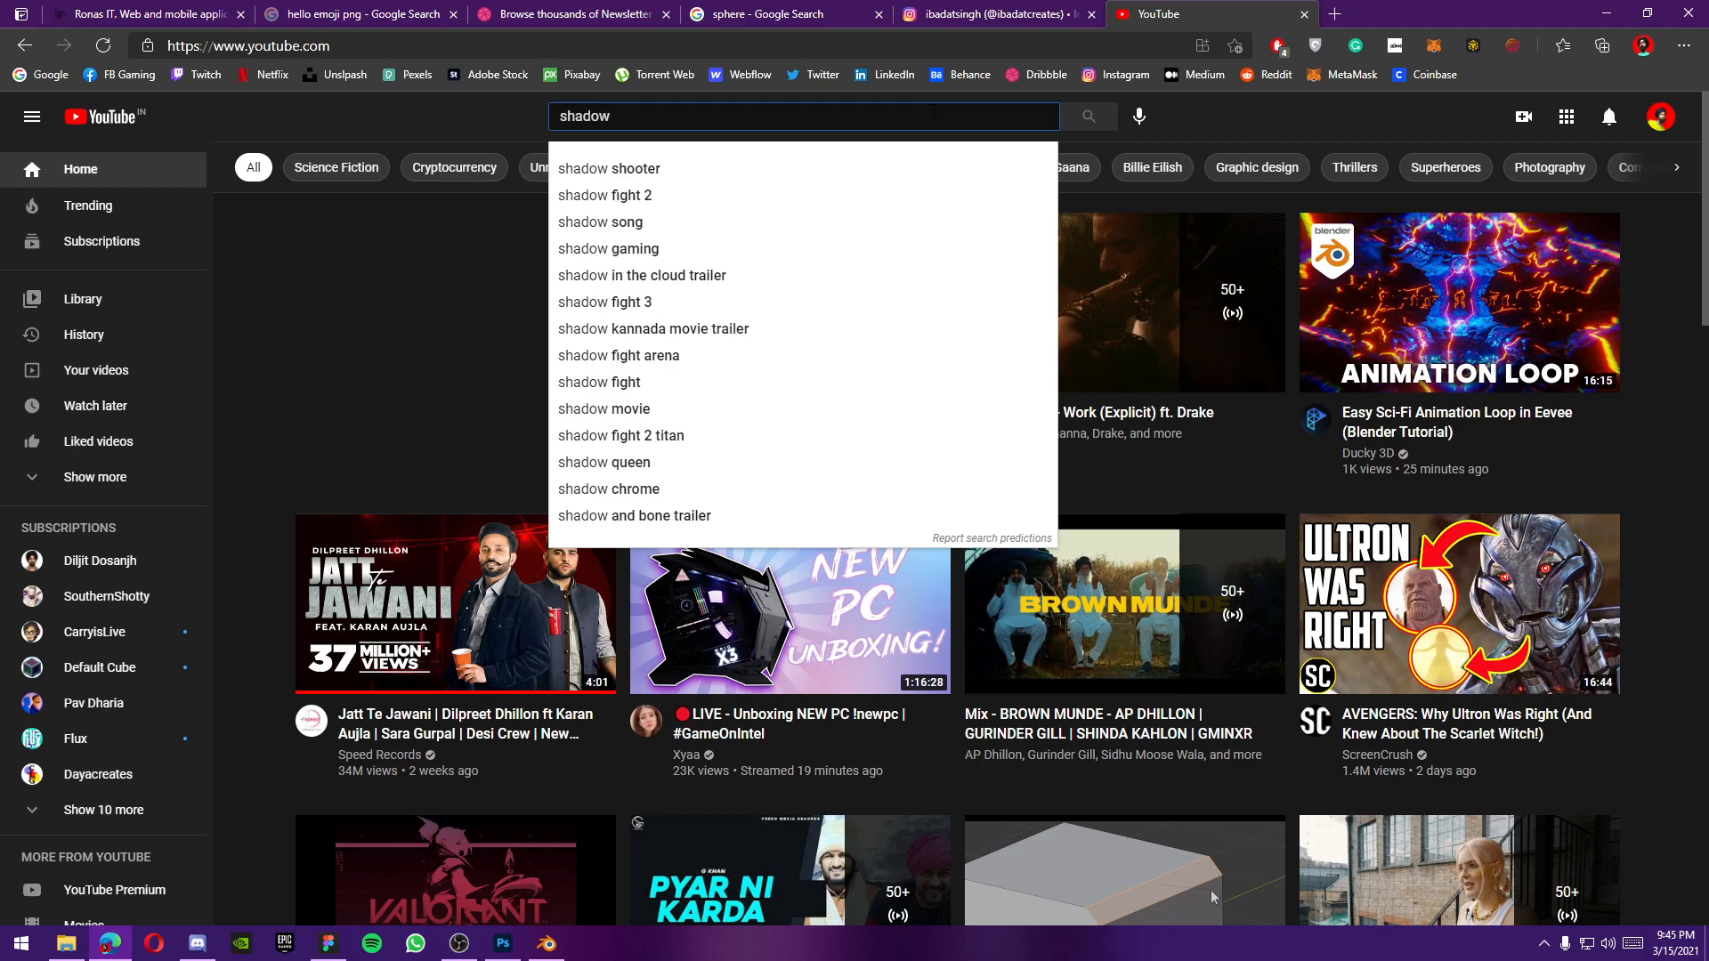
type("in sketching")
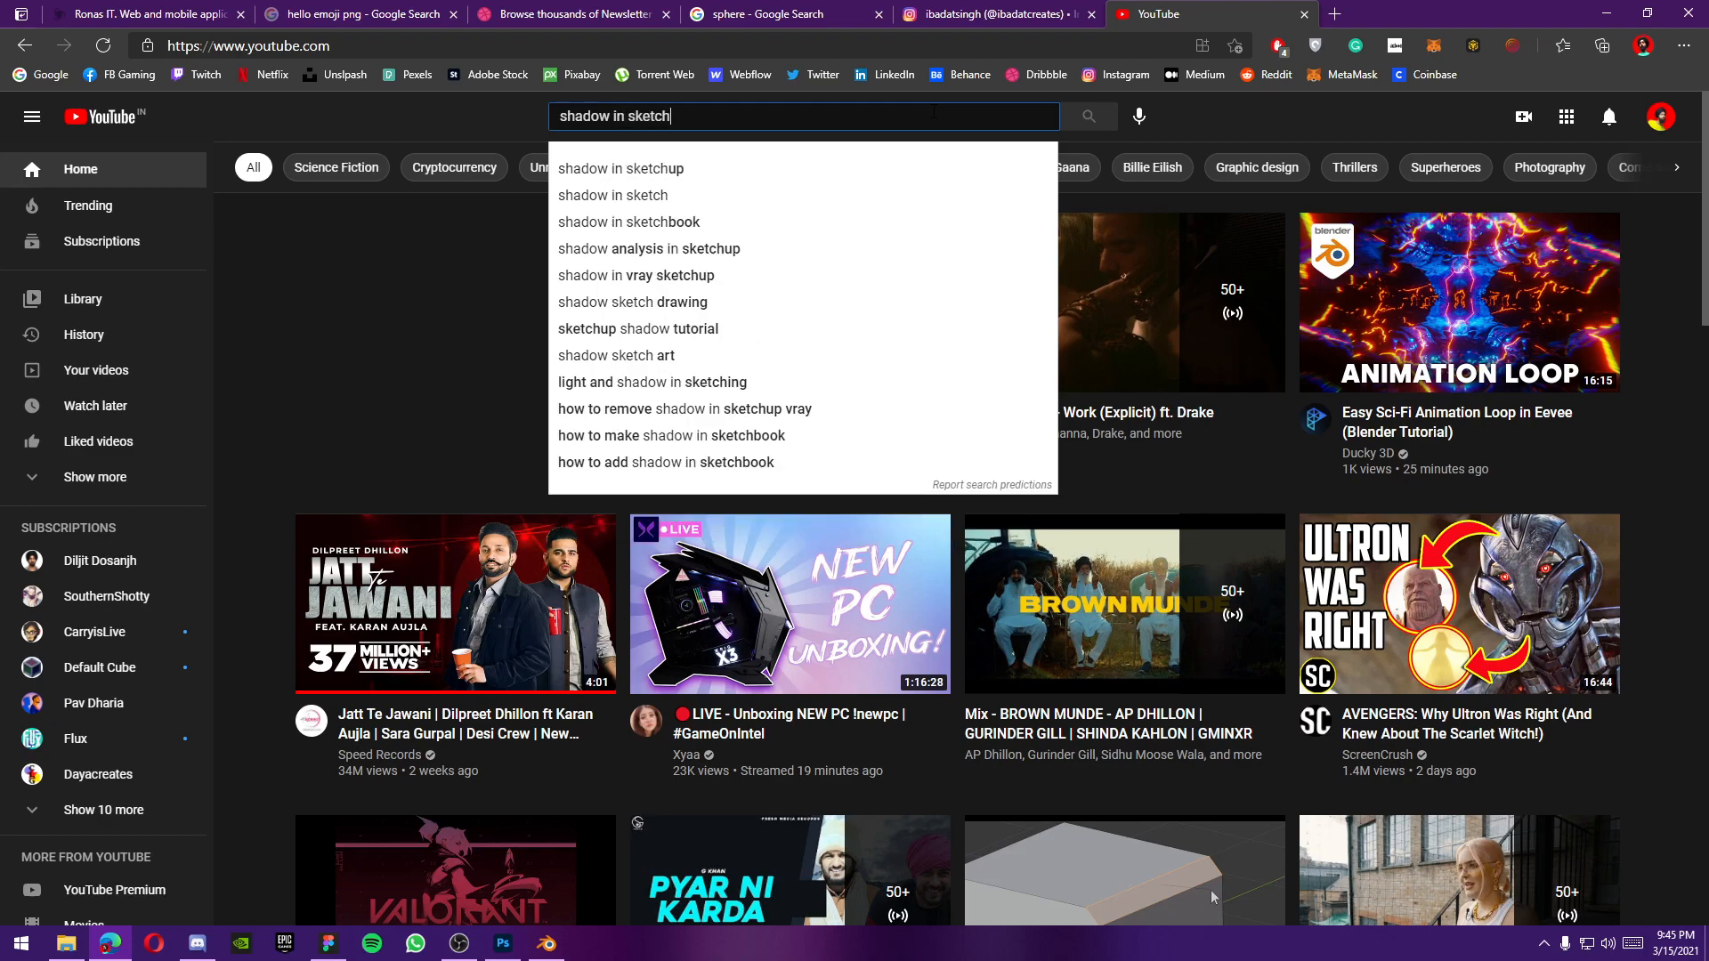
key("Return")
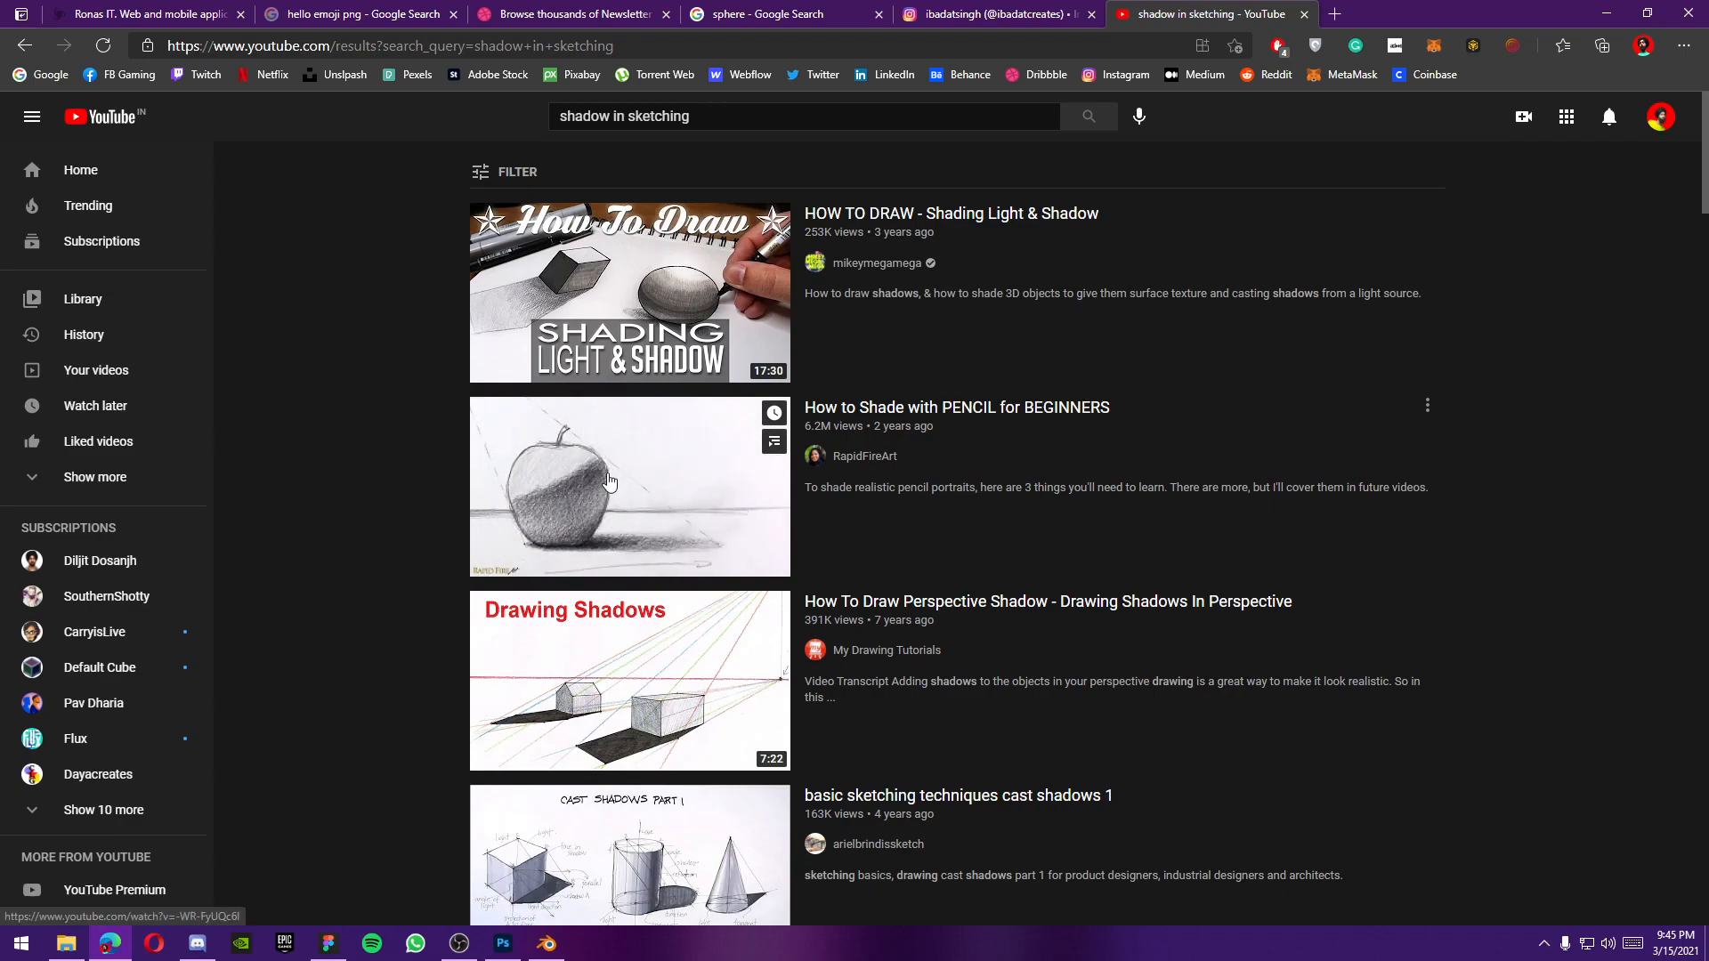
Step: Browse the search results for tutorials on drawing cast shadows, checking the statue in Photoshop before returning to the browser
scroll(602, 730, "down", 3)
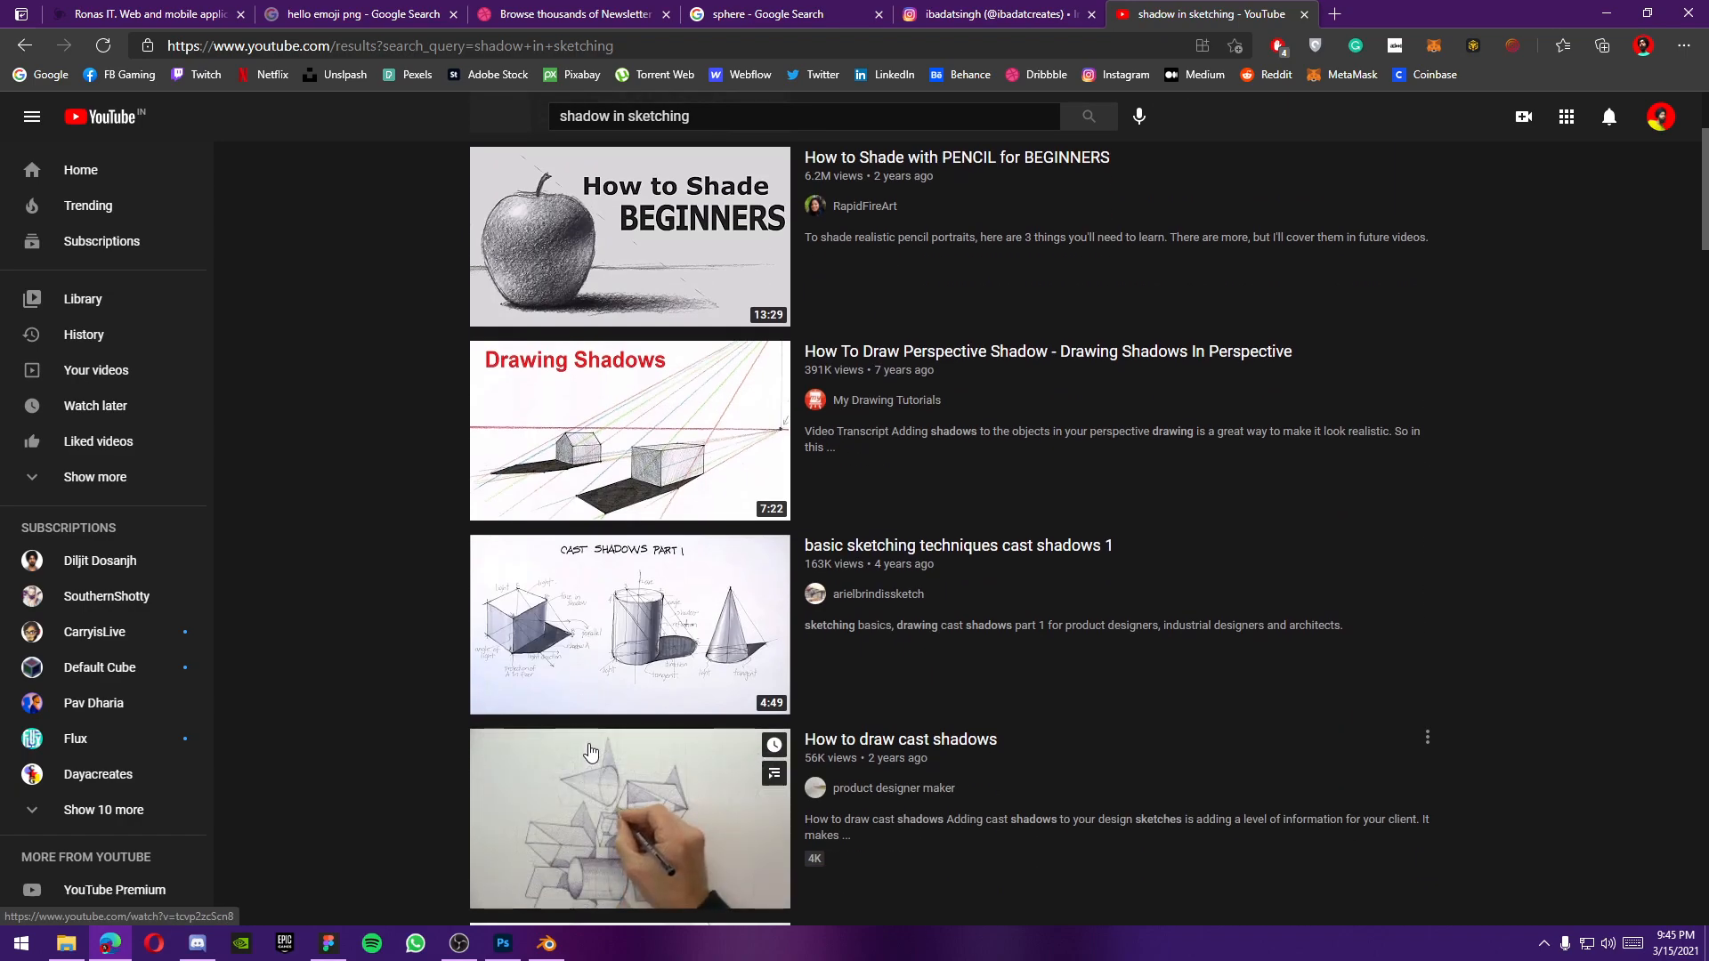
scroll(580, 725, "down", 2)
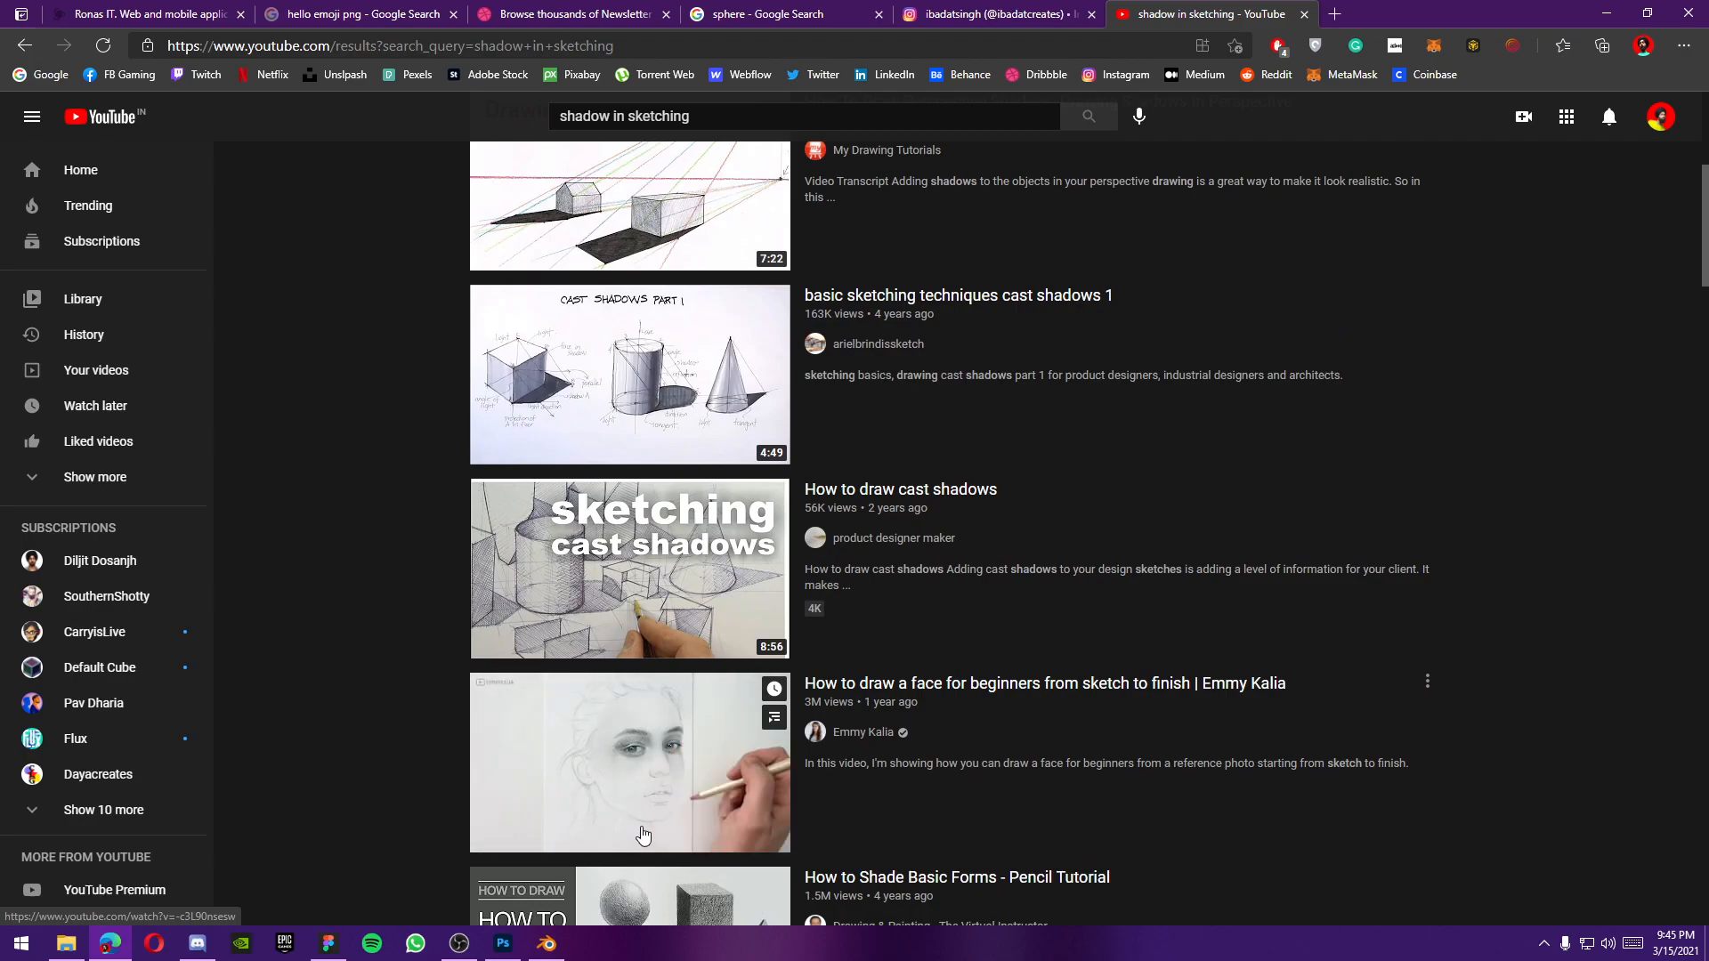
mouse_move(503, 942)
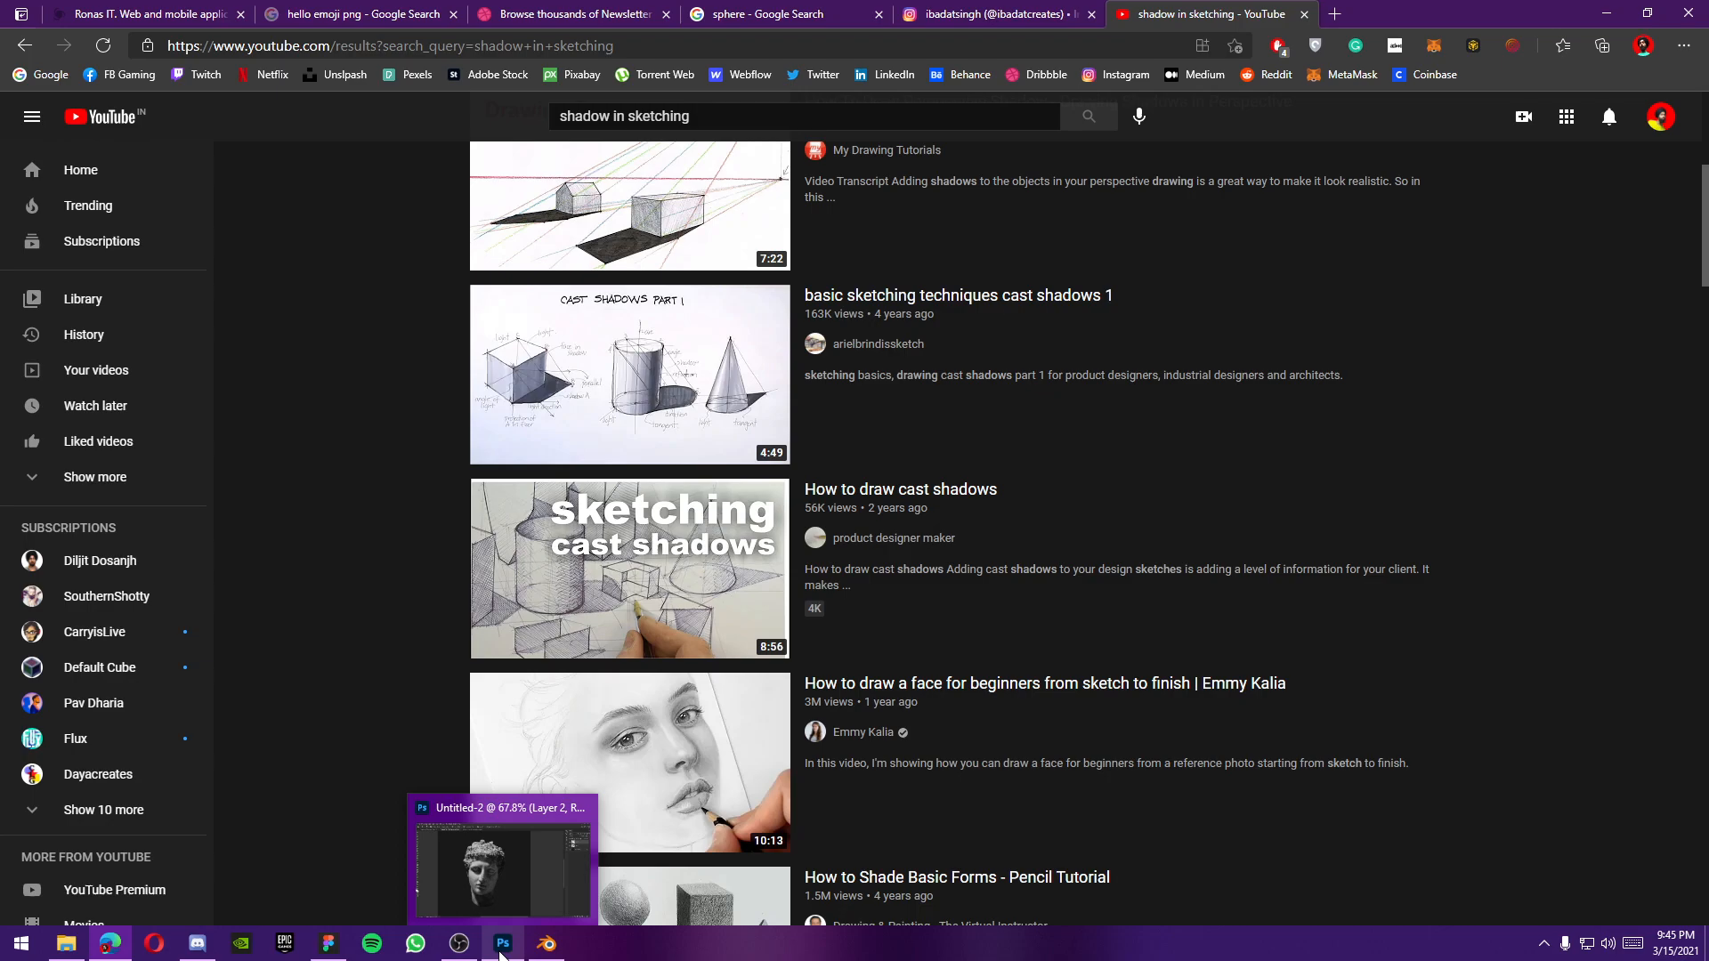
left_click(505, 880)
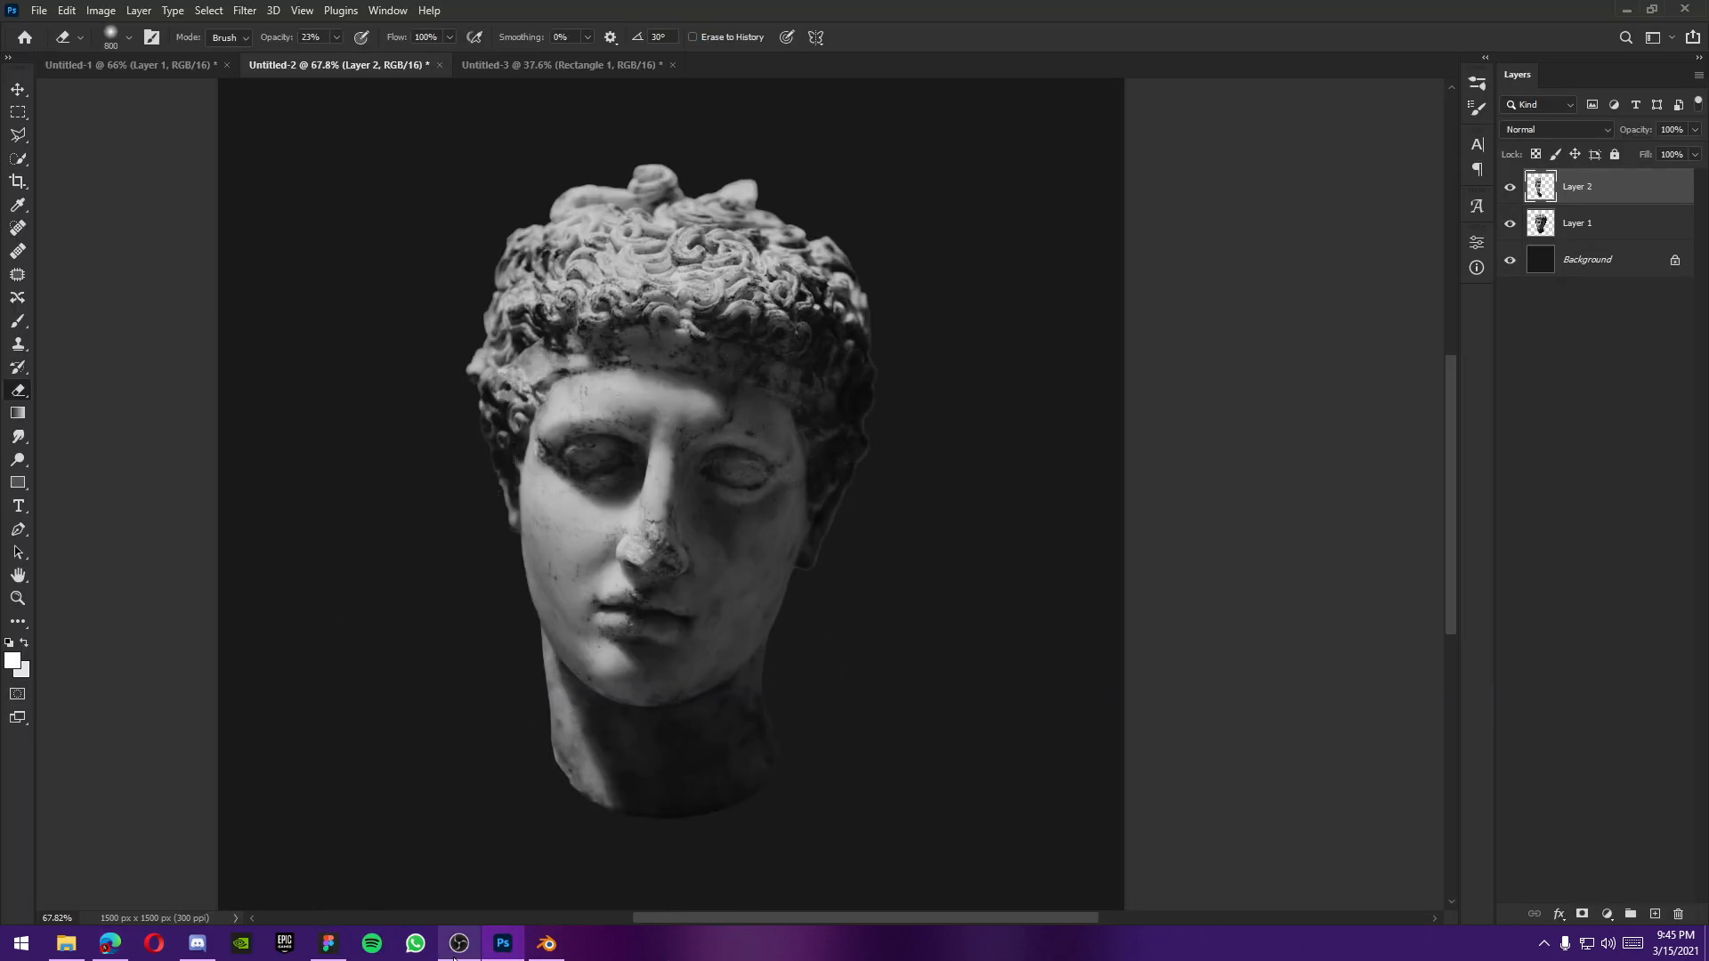
left_click(198, 943)
left_click(109, 944)
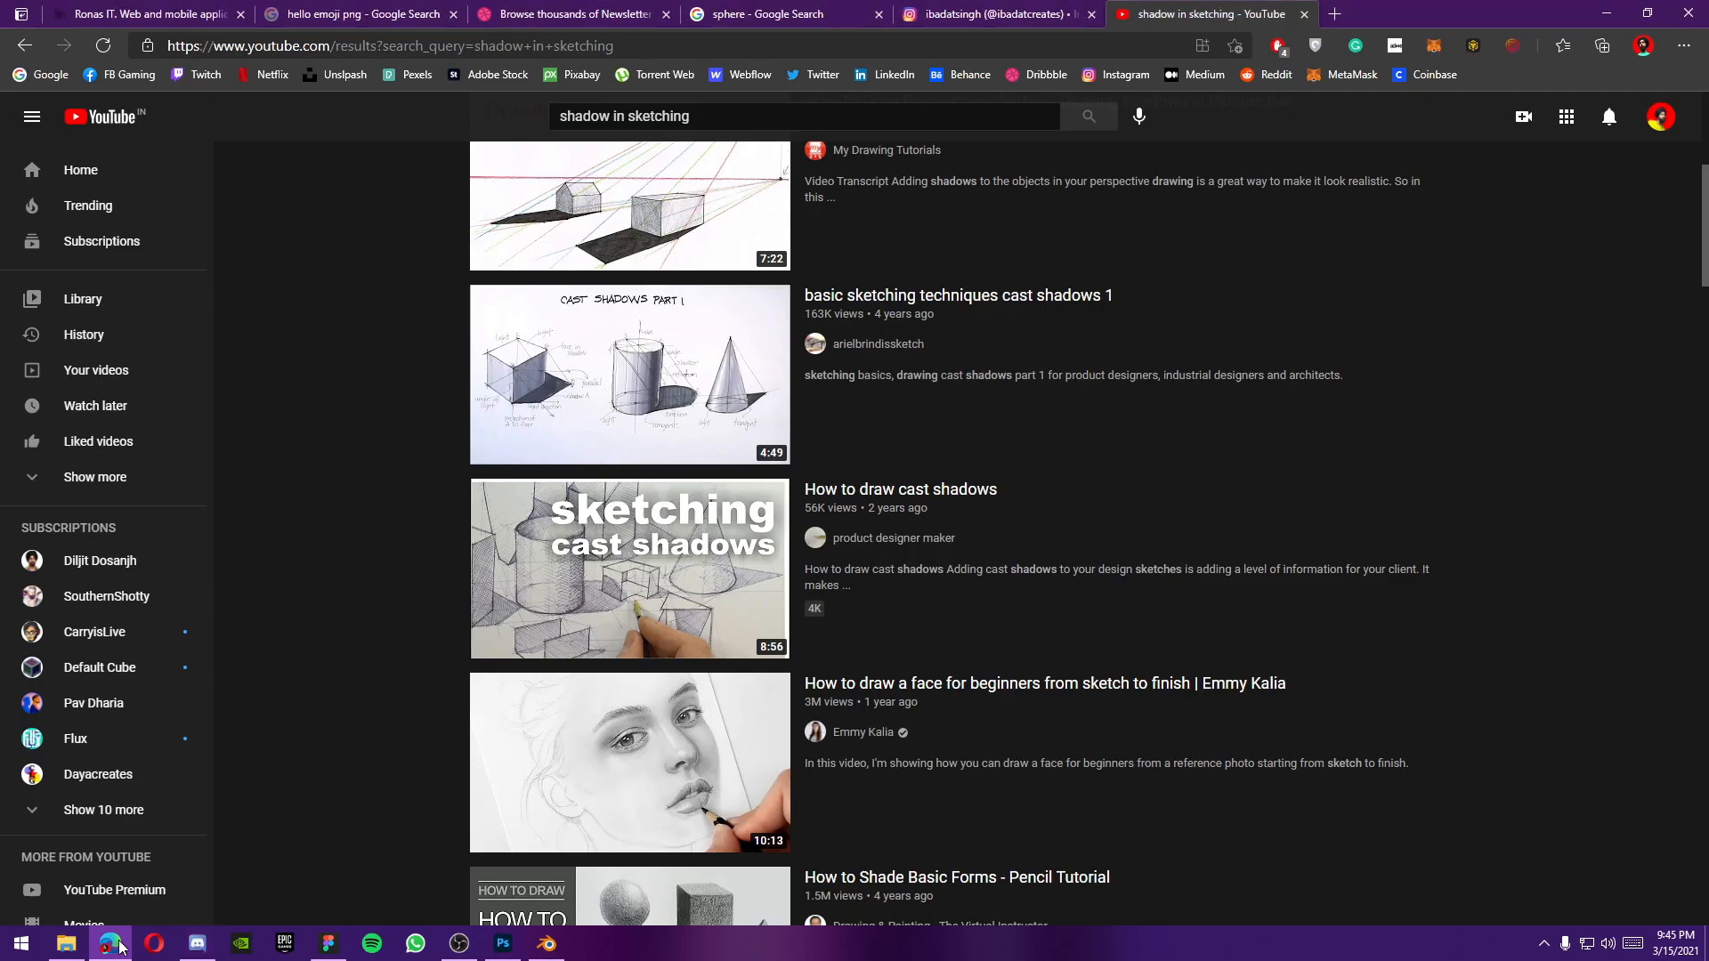
Step: Switch to Photoshop, activate the Move tool, and compare the reference poster in Untitled-1 with the statue in Untitled-2
scroll(676, 775, "down", 1)
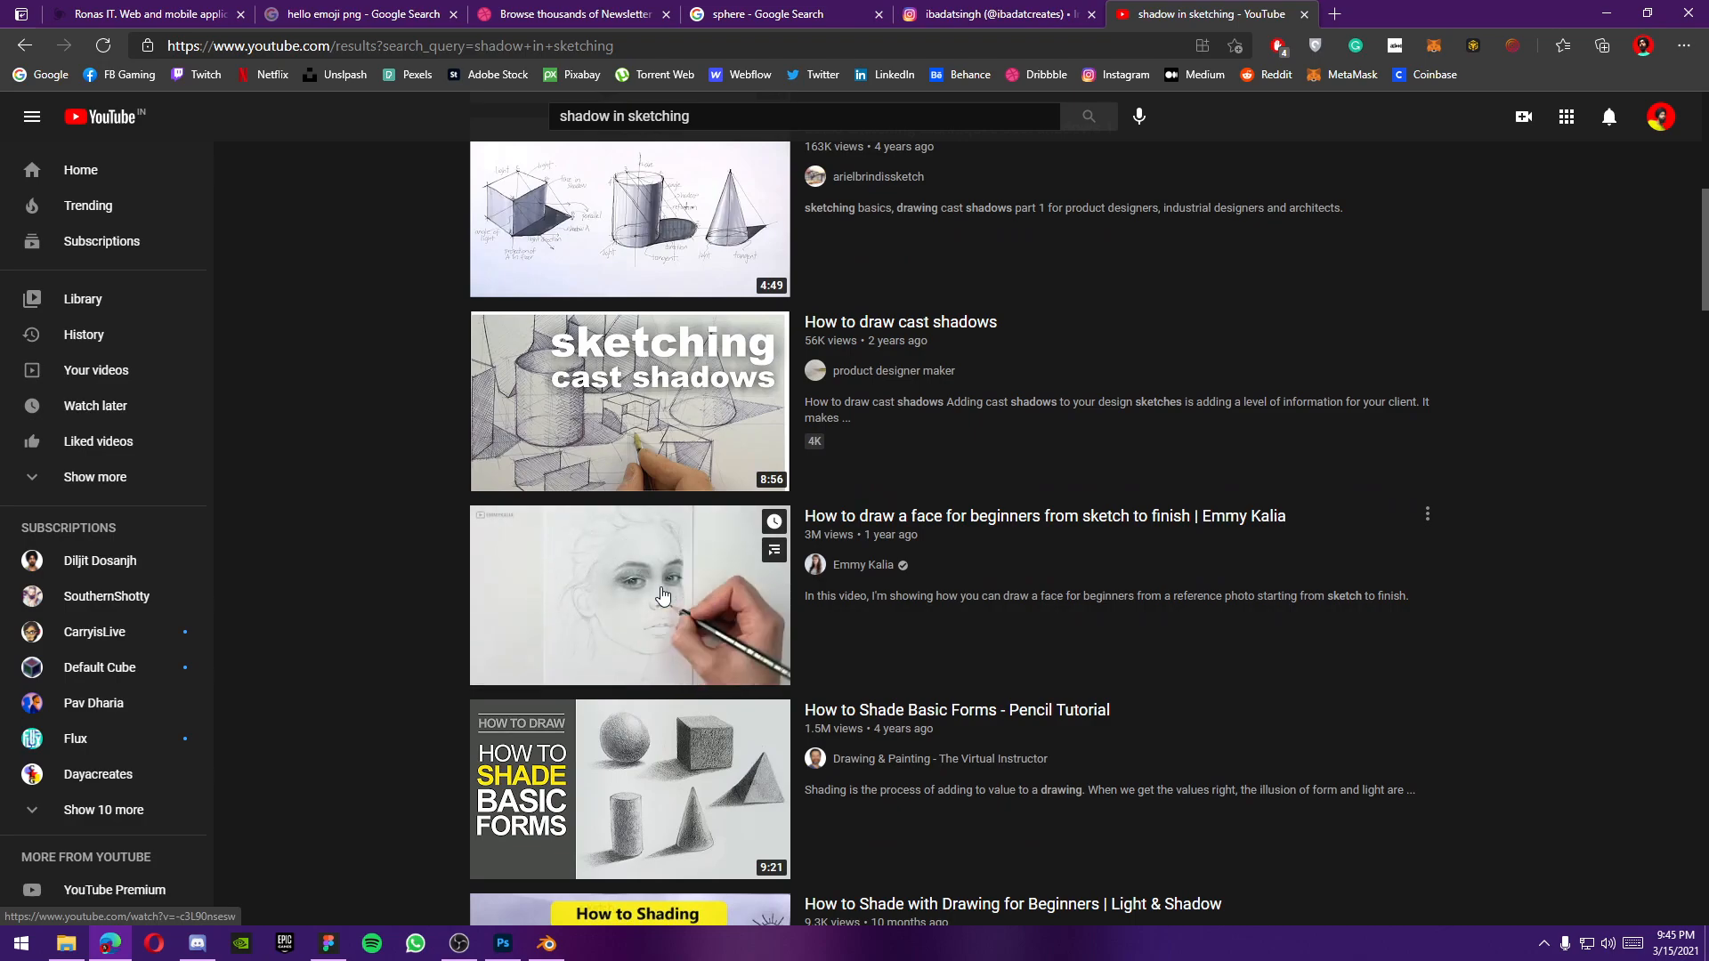
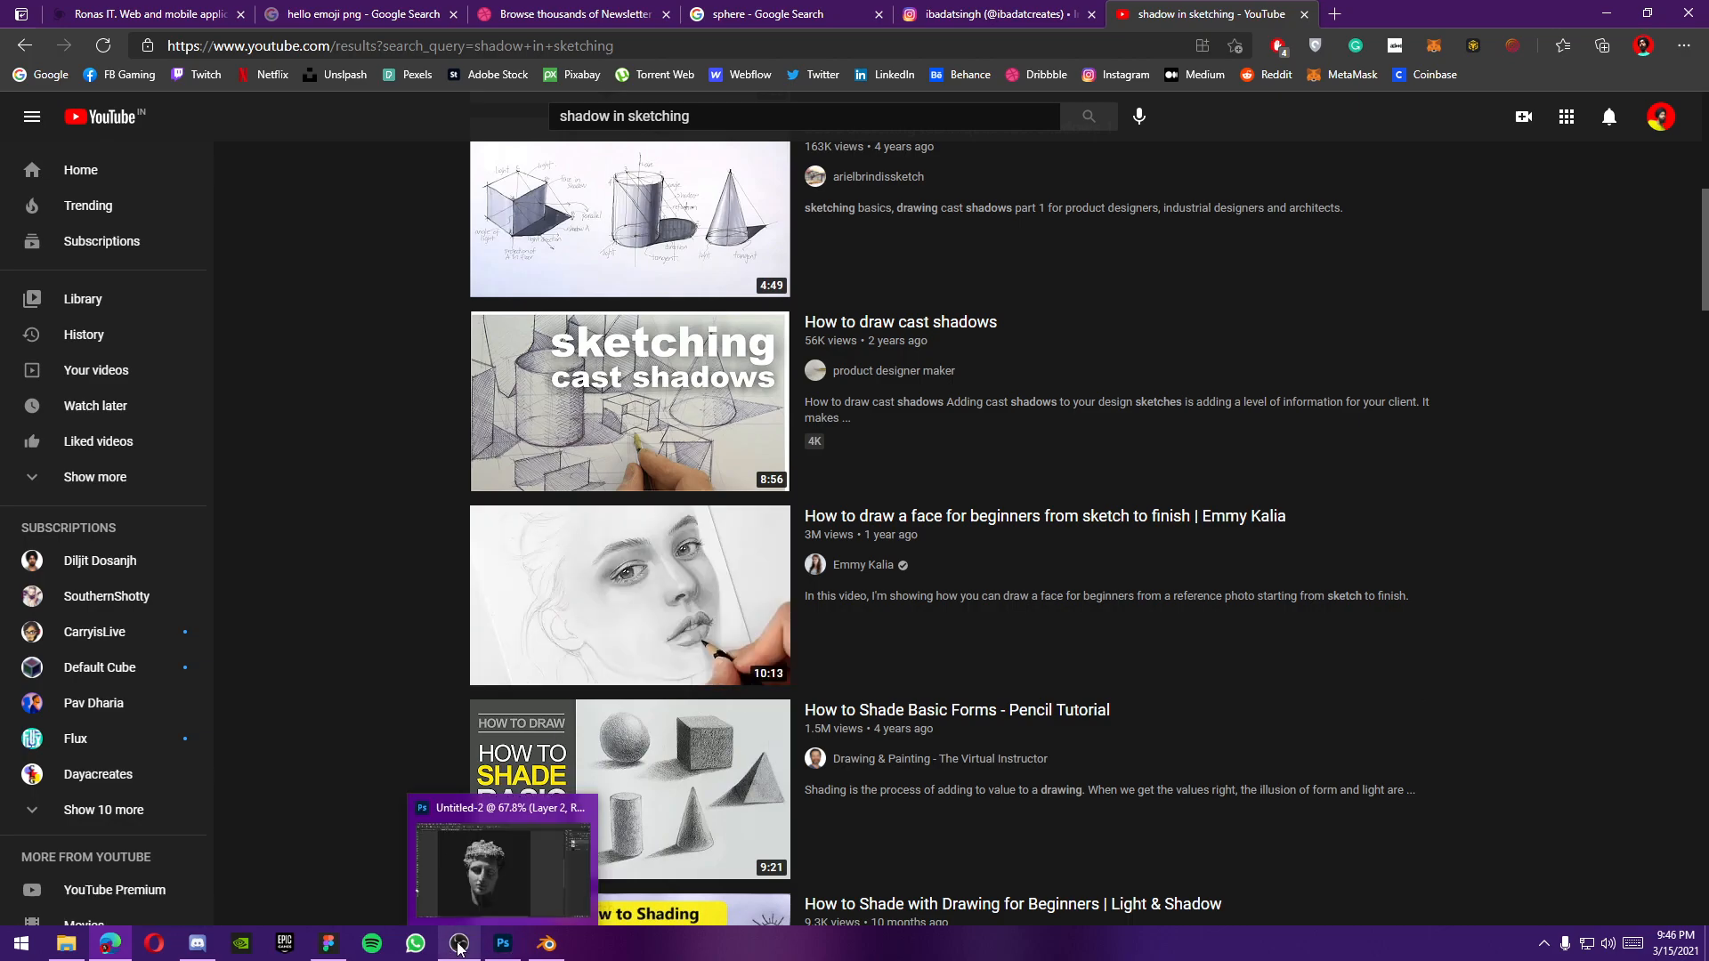
left_click(499, 859)
left_click(167, 64)
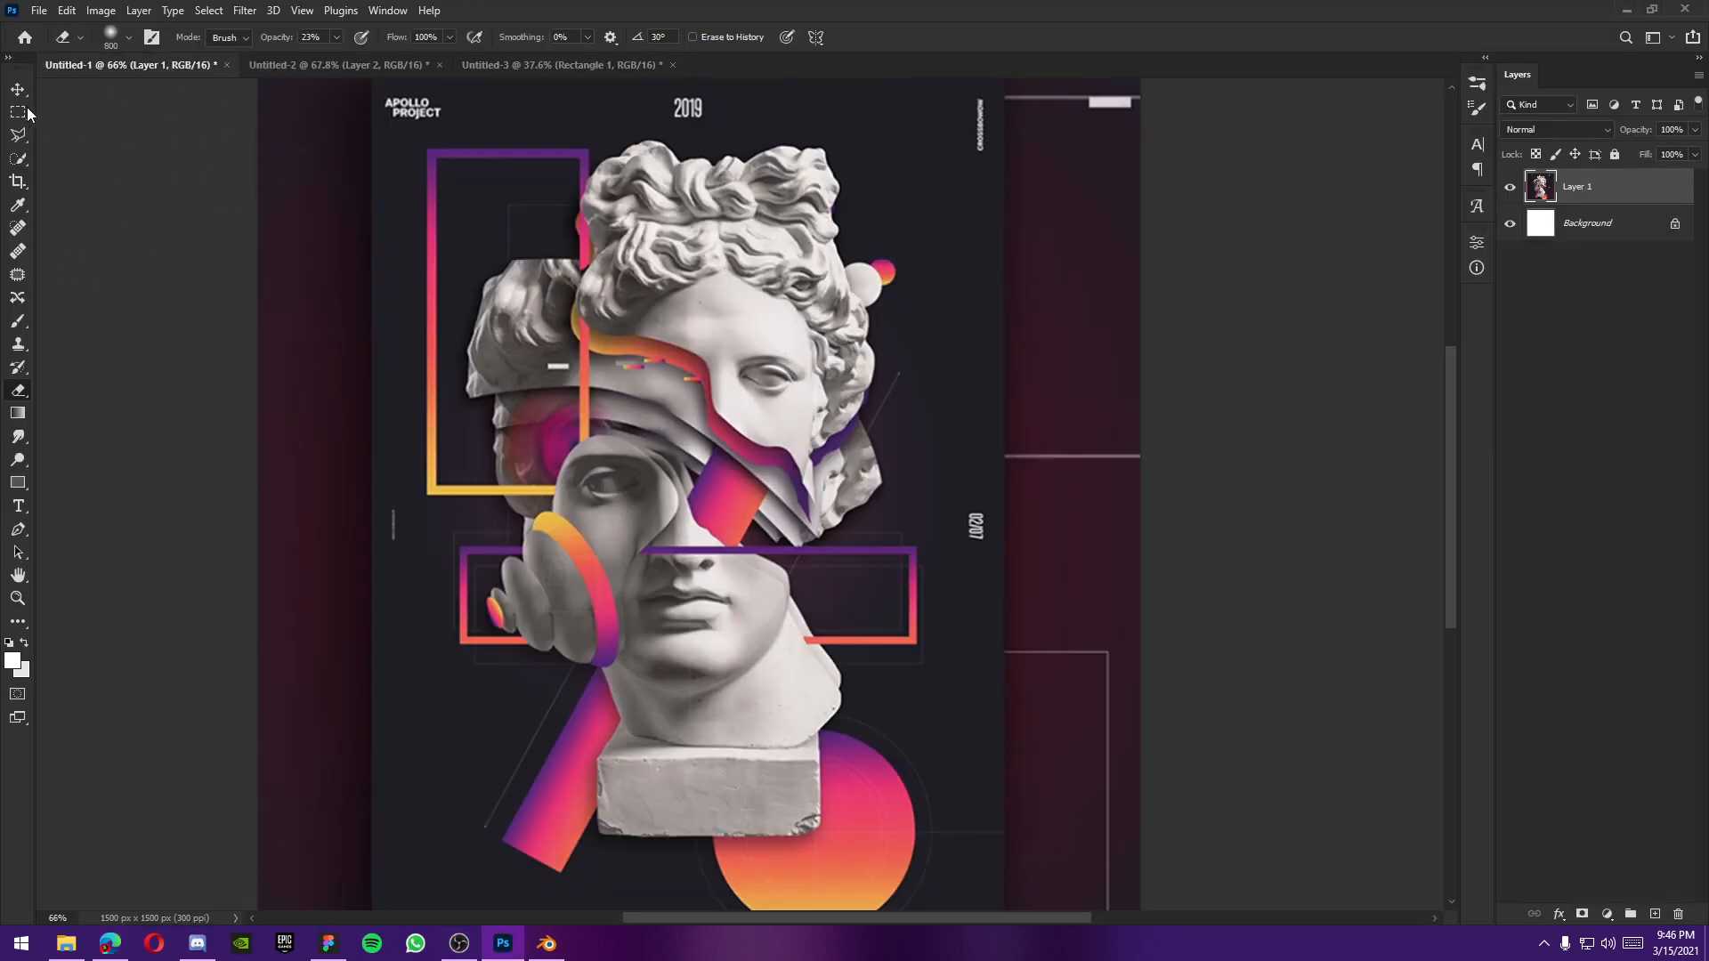
left_click(18, 89)
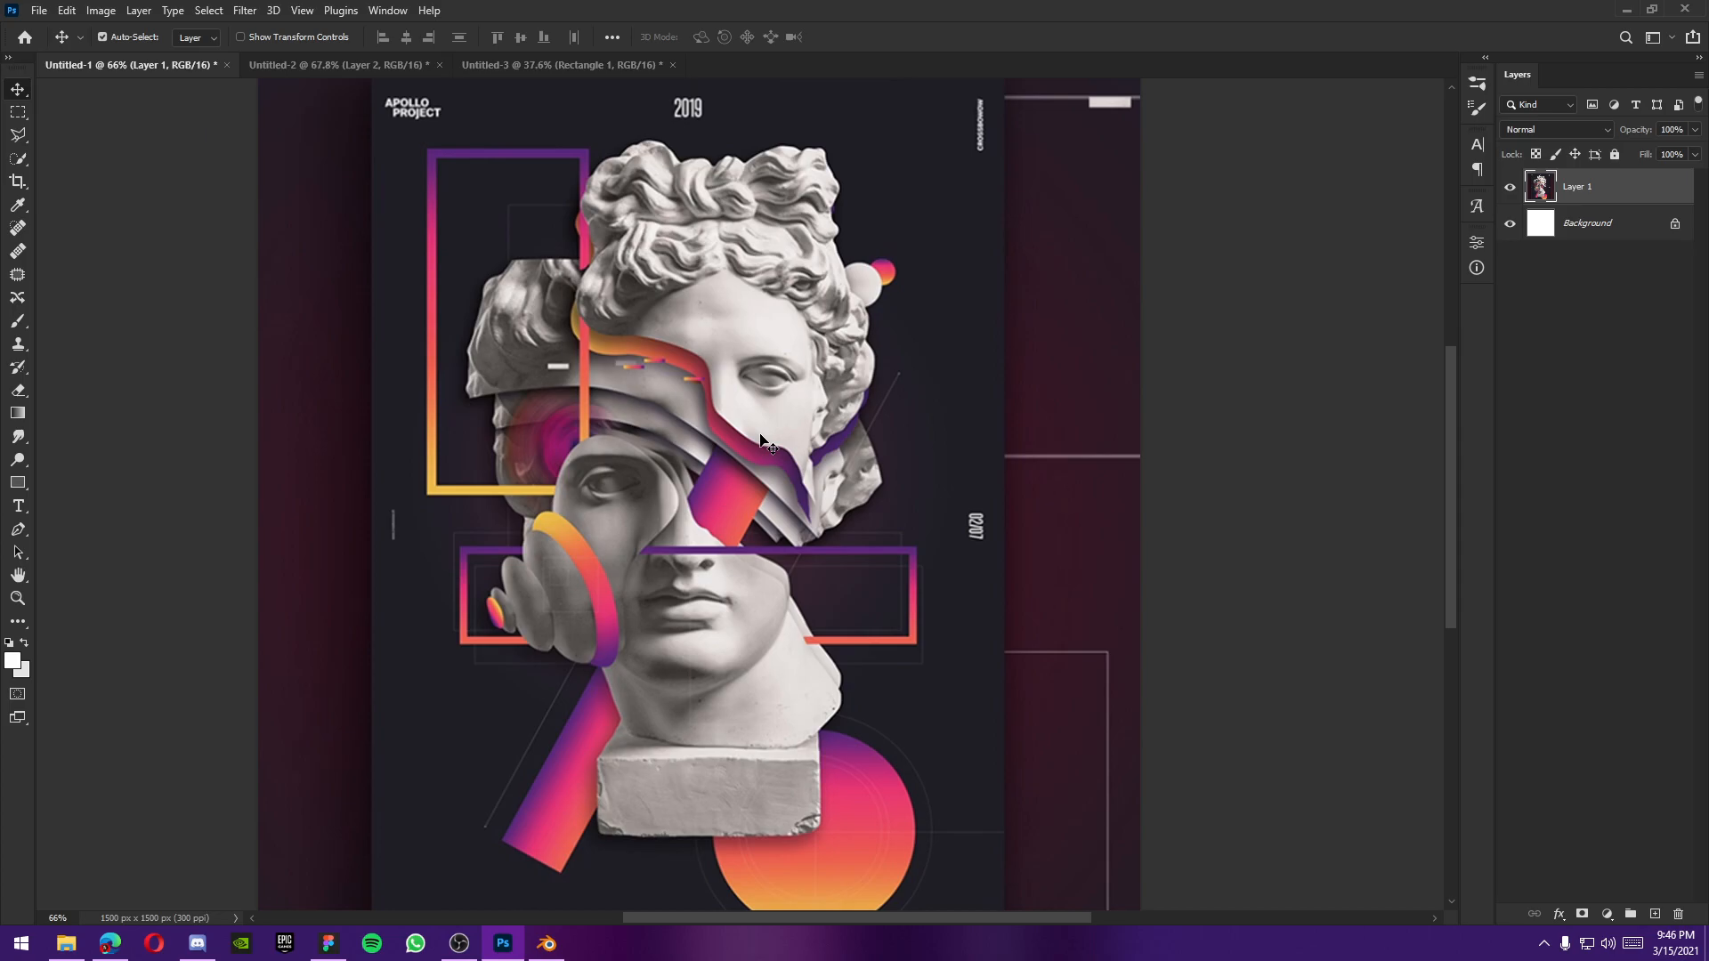
left_click(339, 65)
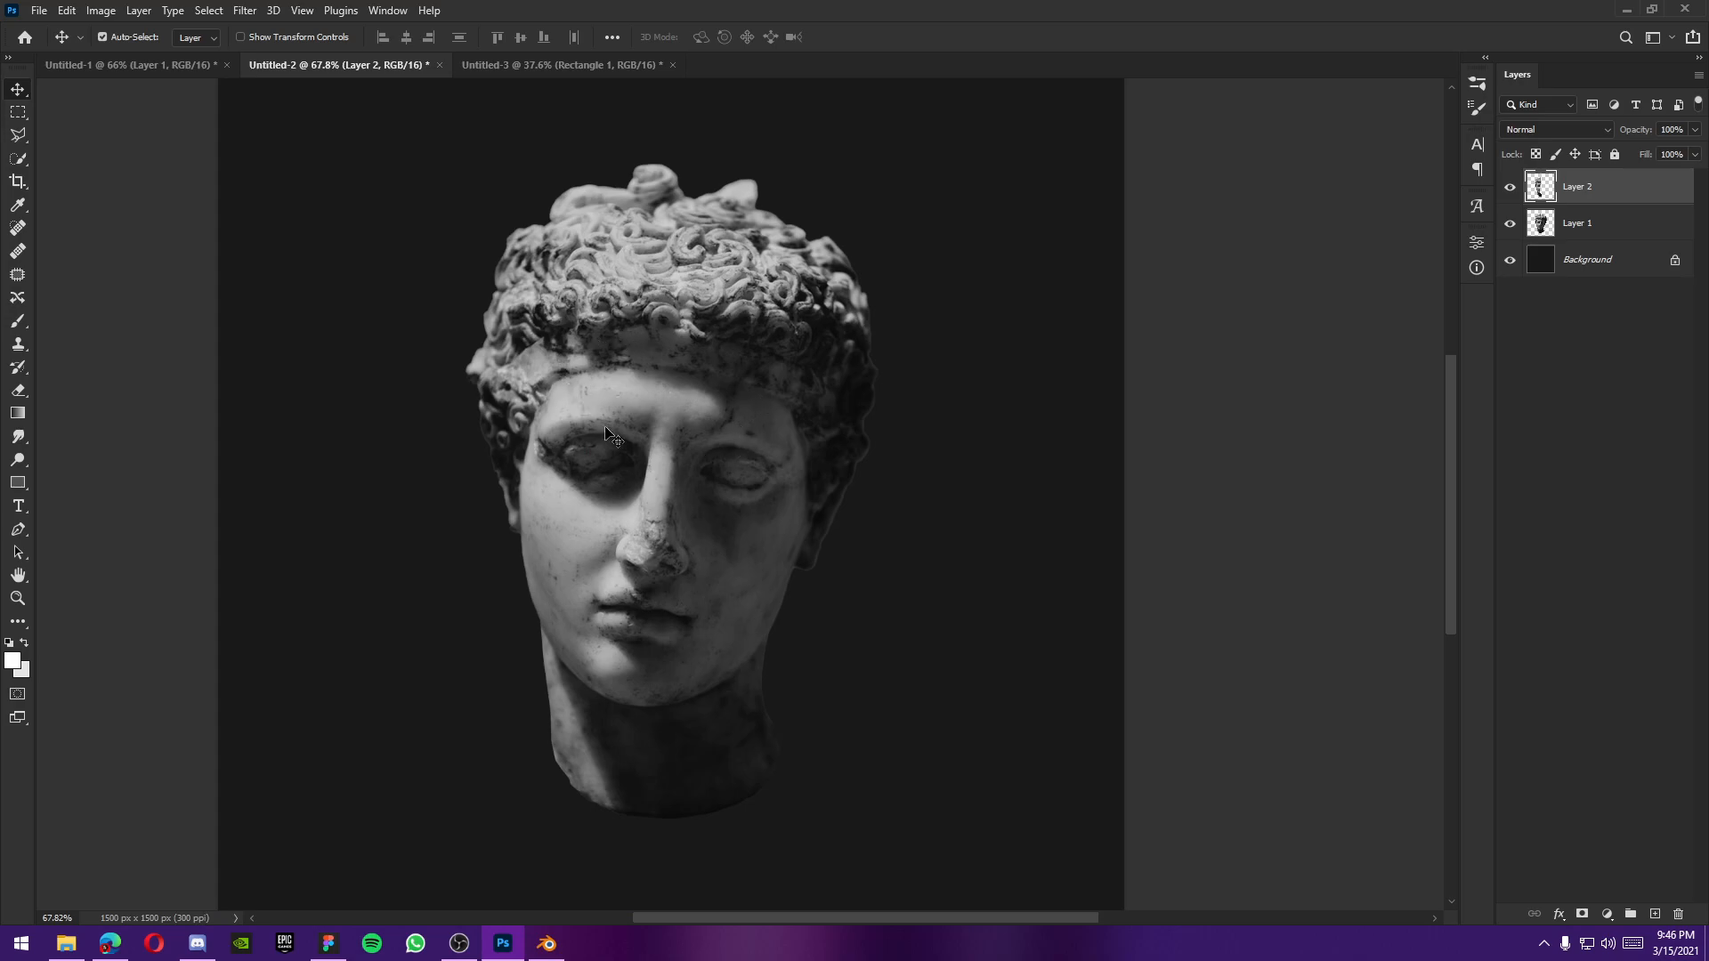
left_click(169, 64)
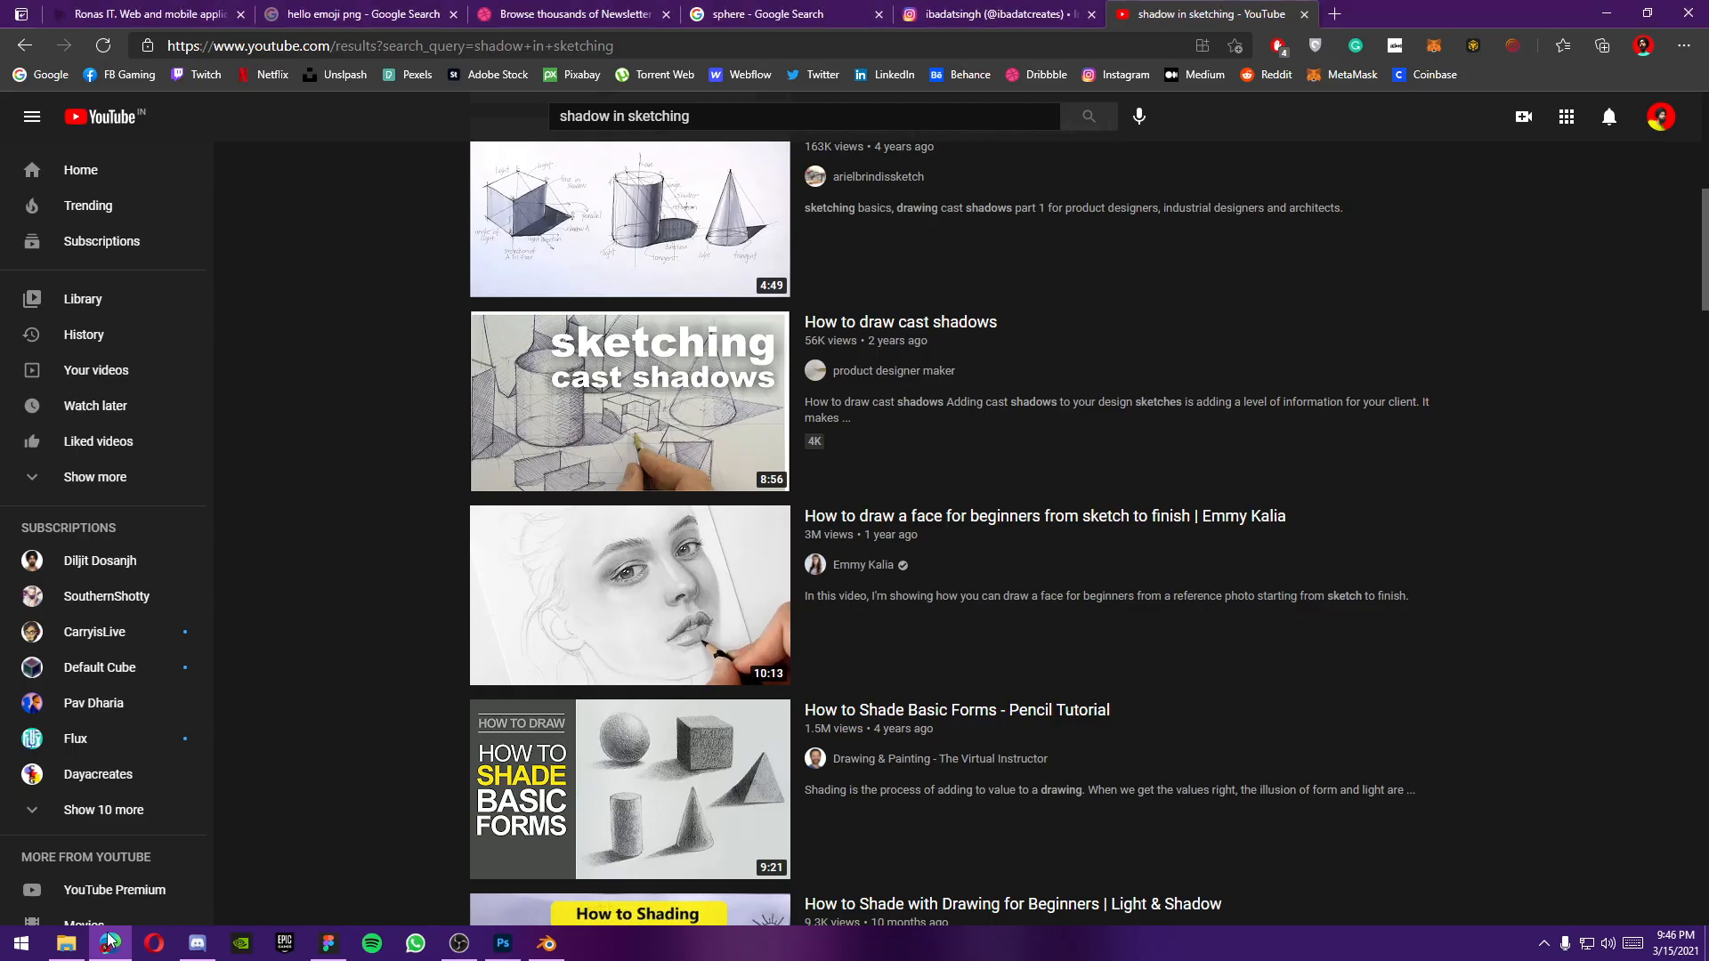
Step: Switch to the browser and view the Sendlane - Illustrations shot from the Dribbble newsletter results, closing it again
left_click(109, 943)
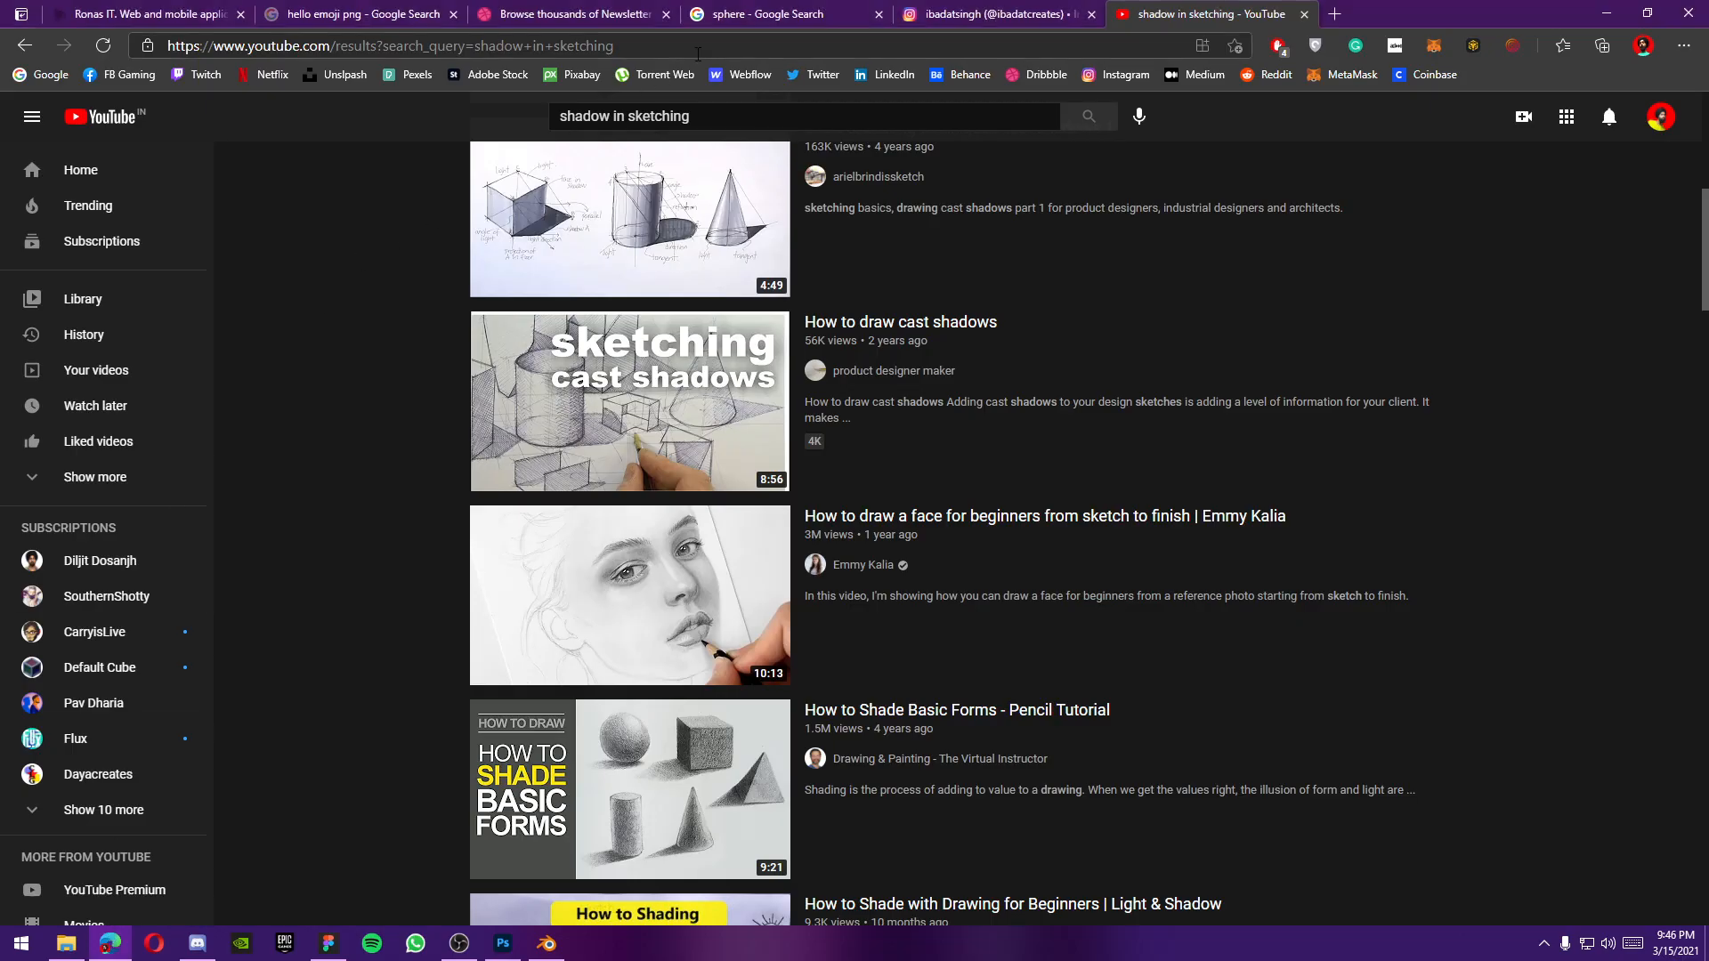
left_click(588, 15)
scroll(639, 452, "up", 12)
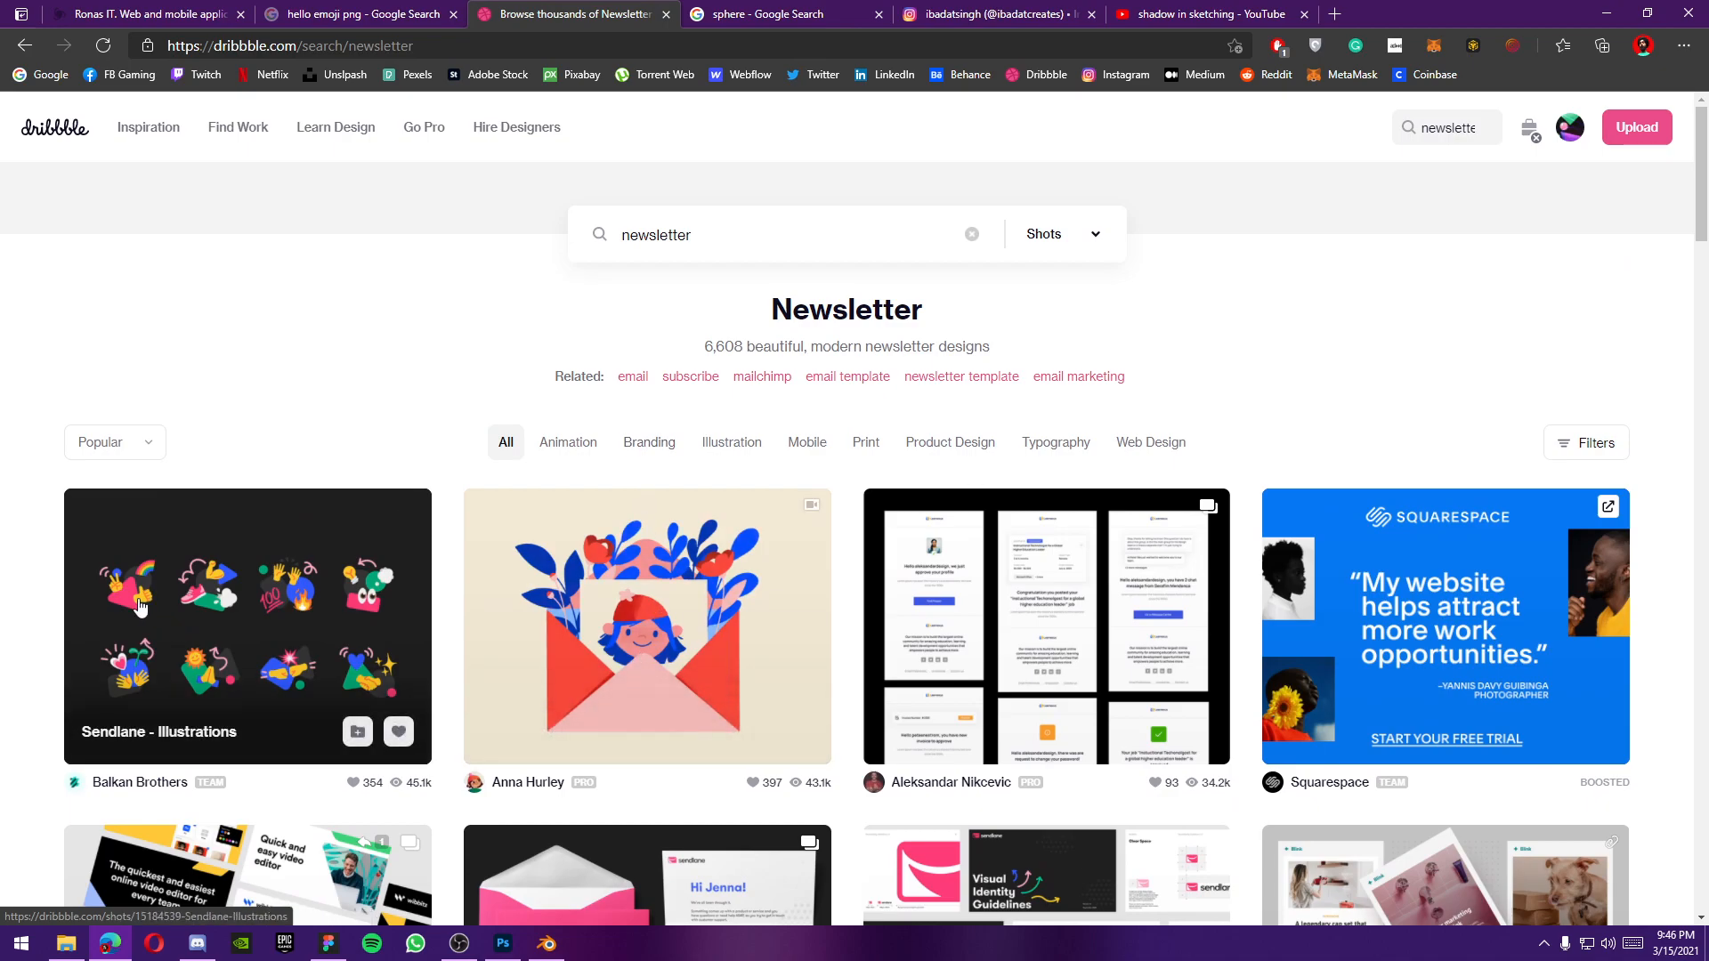
left_click(140, 607)
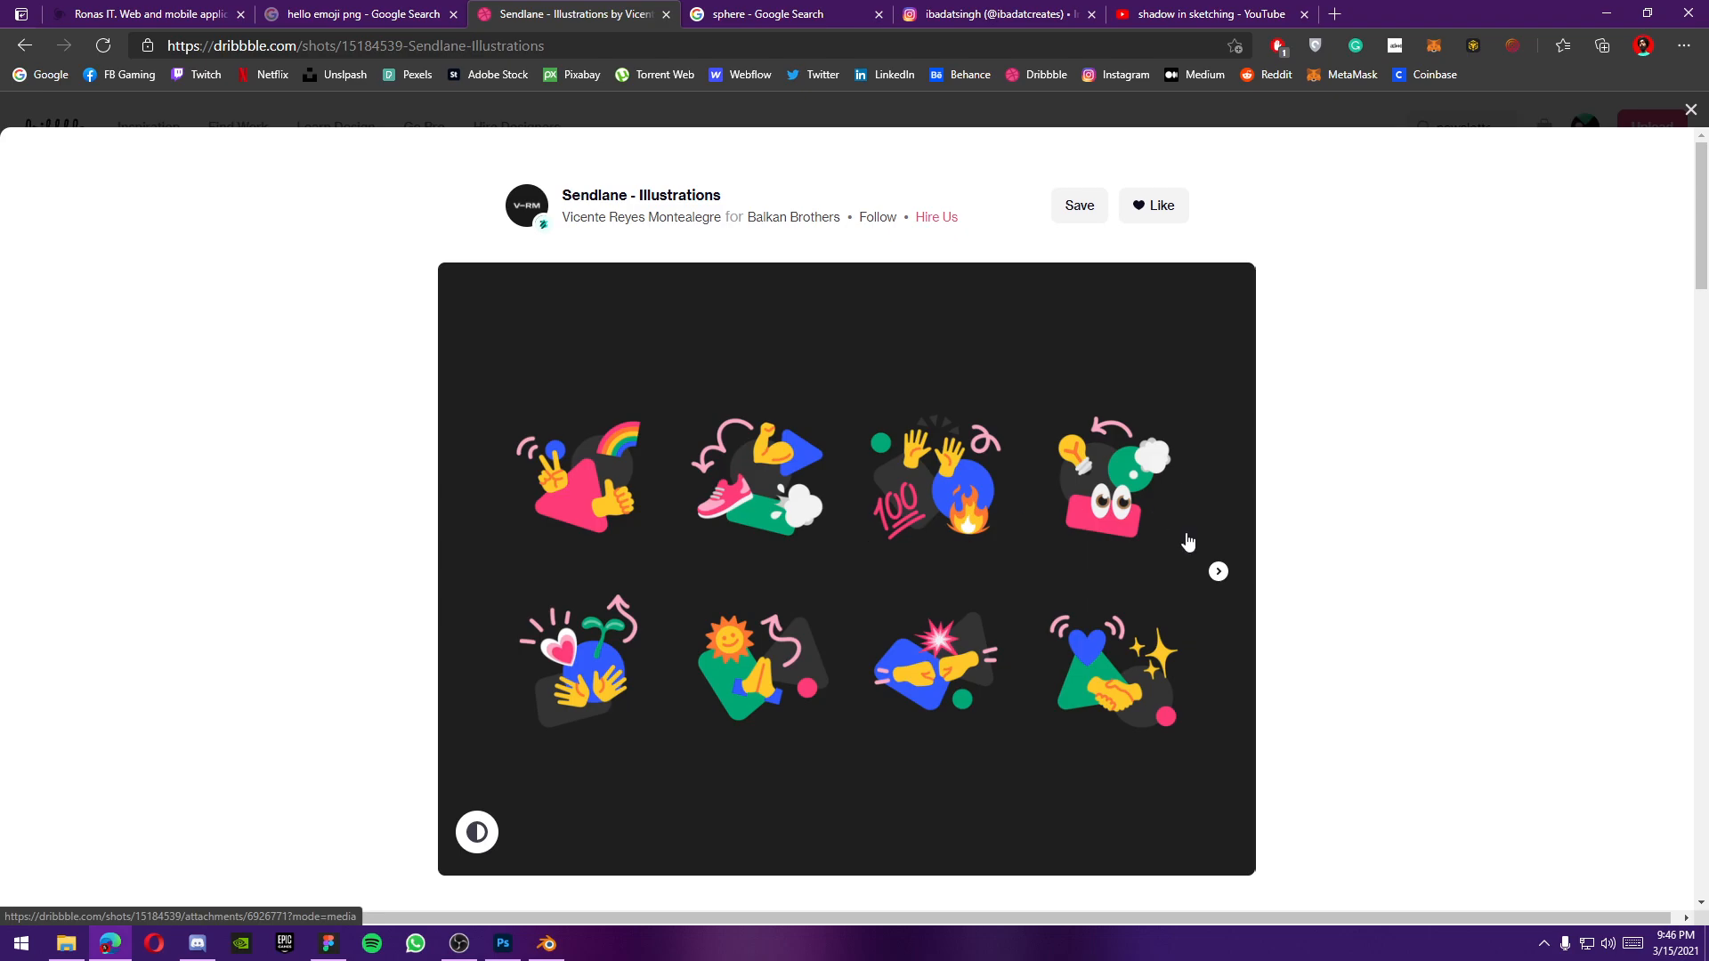
left_click(1690, 110)
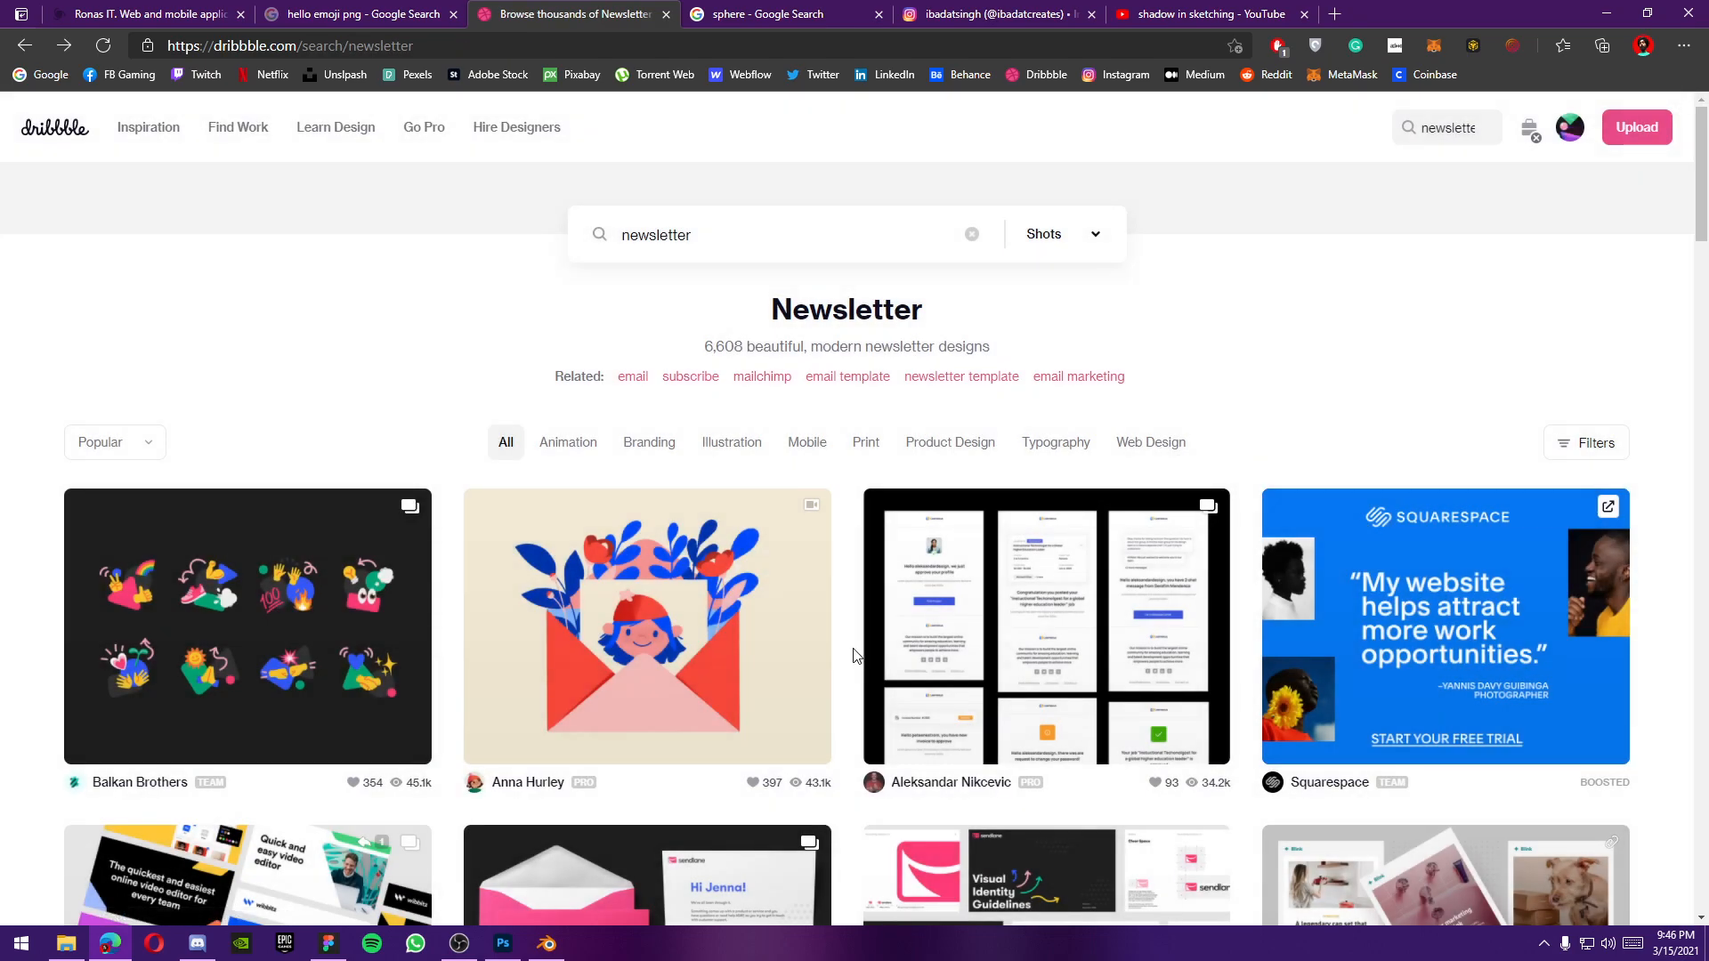
Step: Return to Photoshop and compare the reference poster, the statue and the sphere composition across the three open documents
left_click(523, 953)
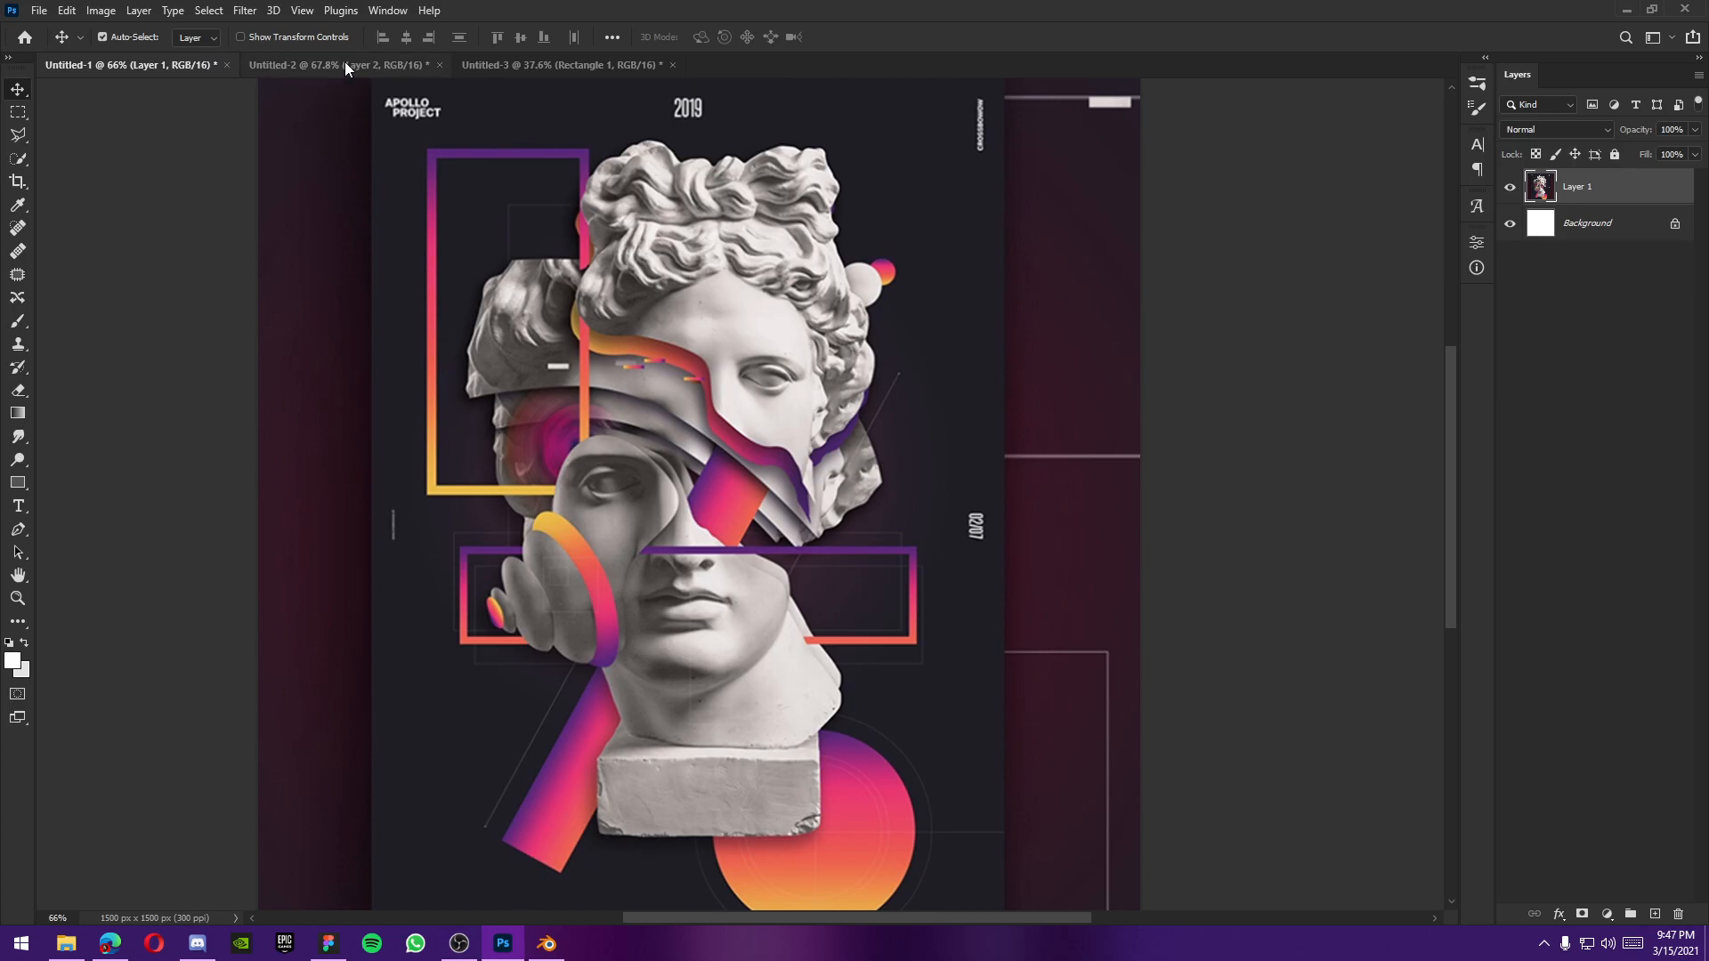
left_click(533, 62)
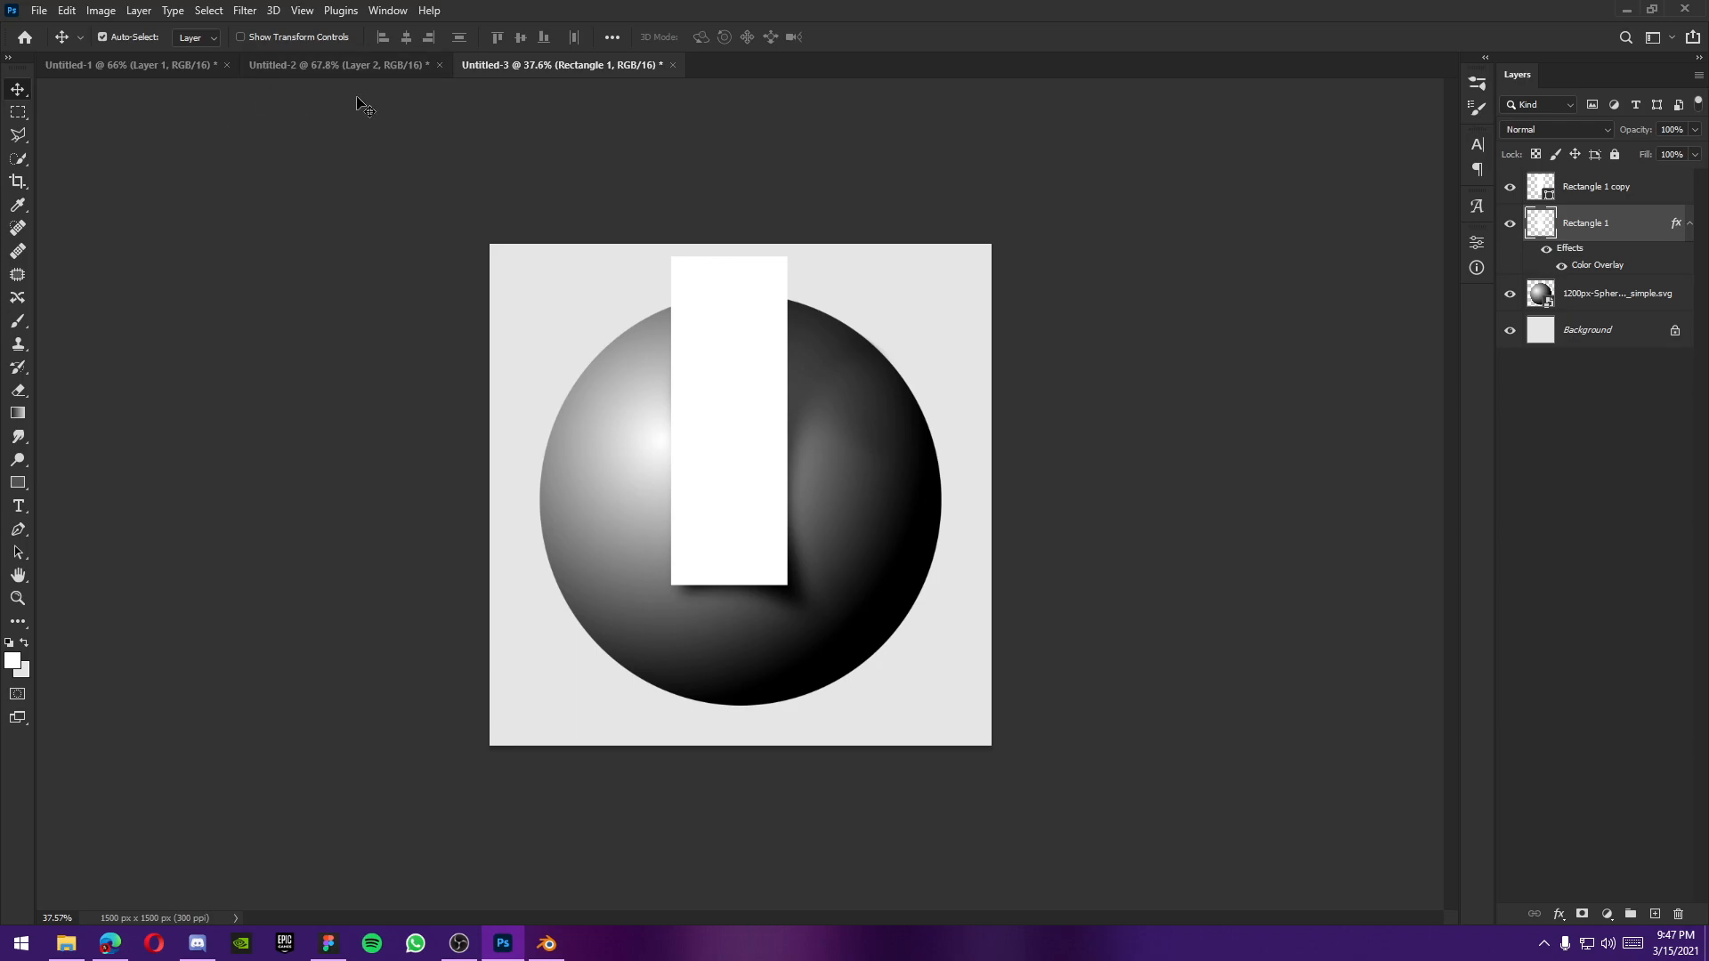
left_click(150, 68)
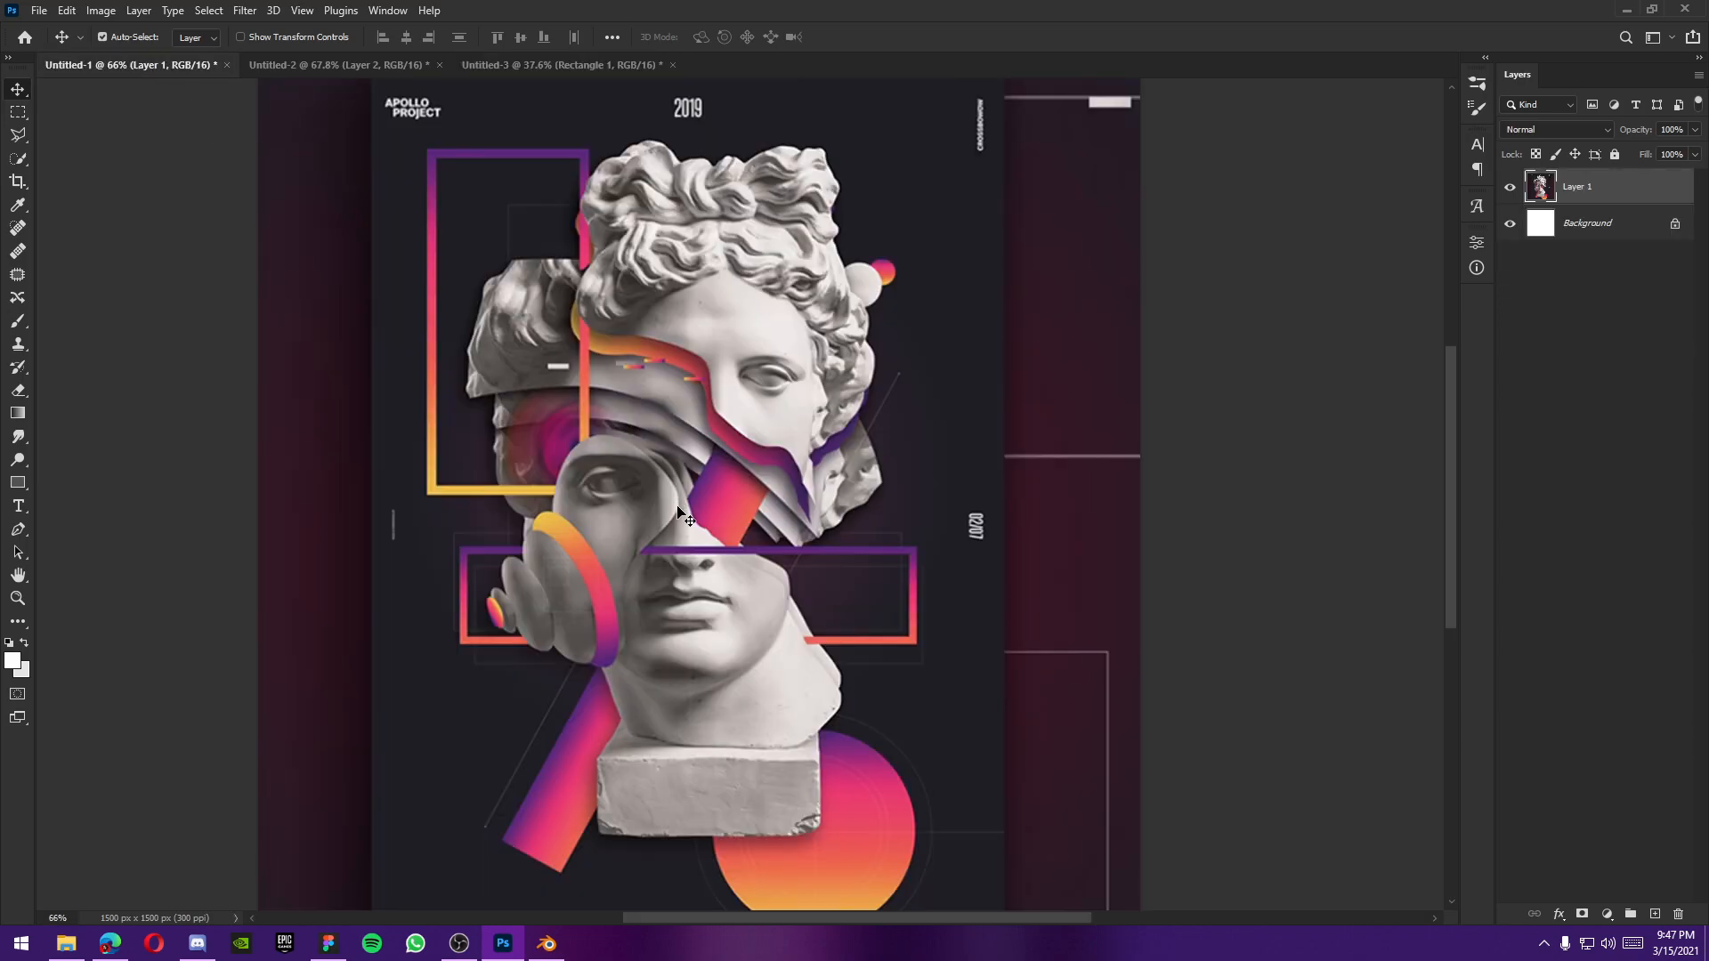
left_click(407, 70)
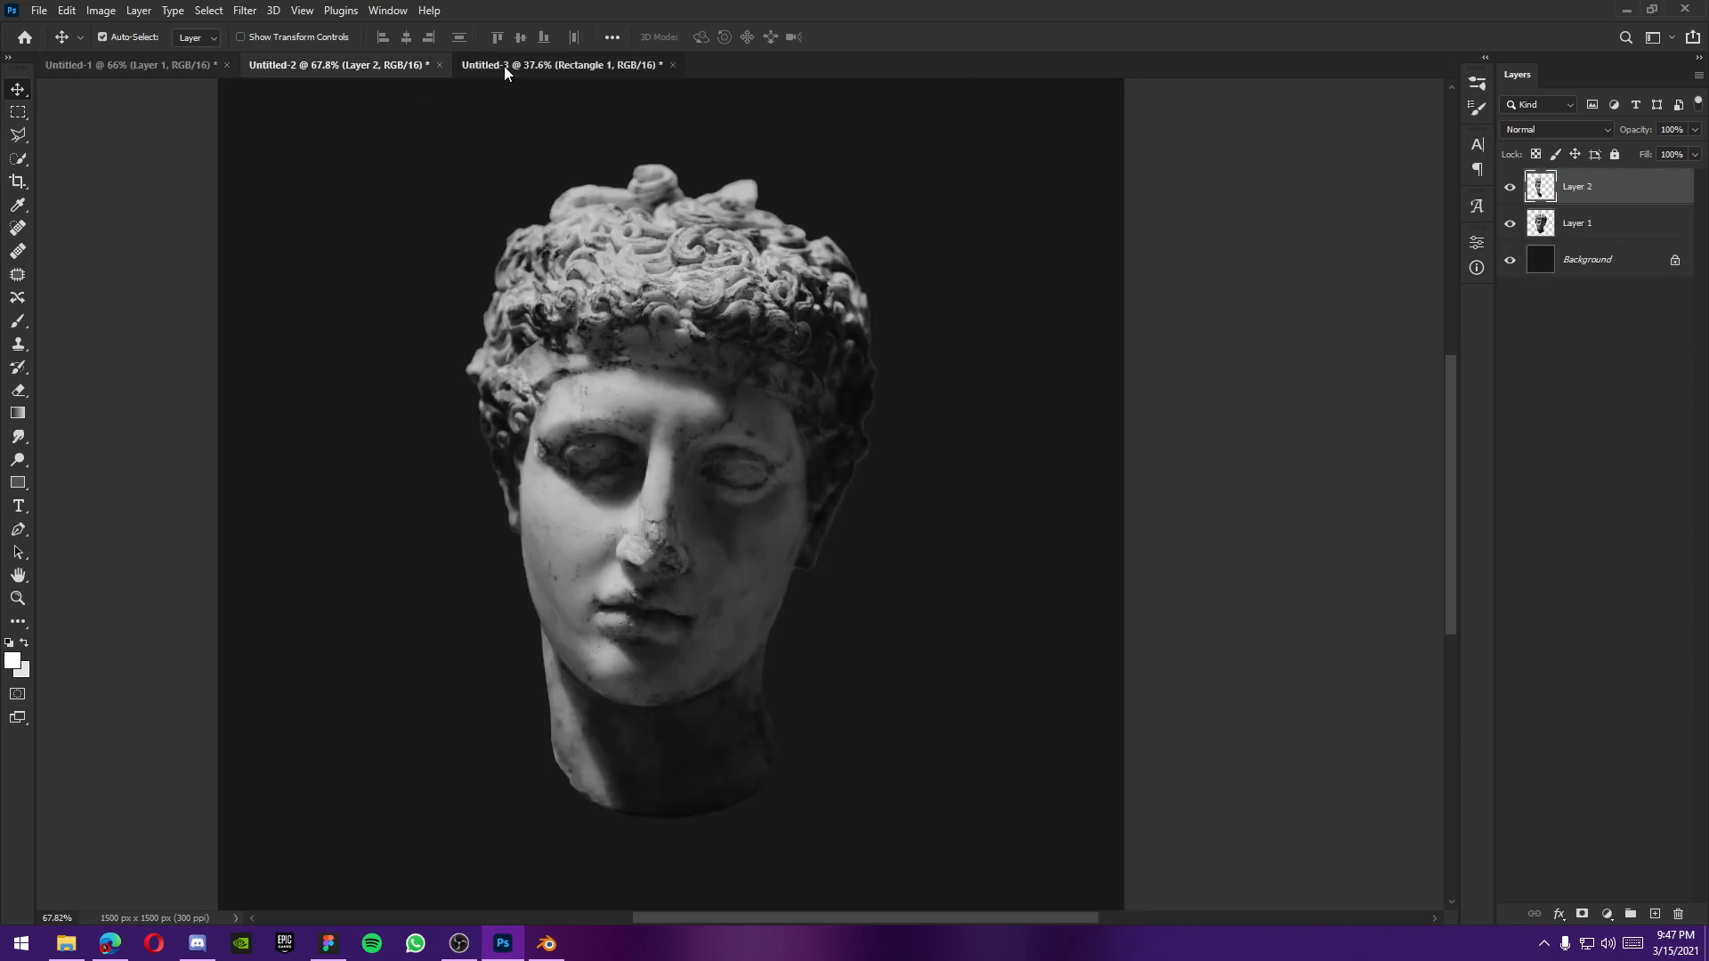
left_click(504, 66)
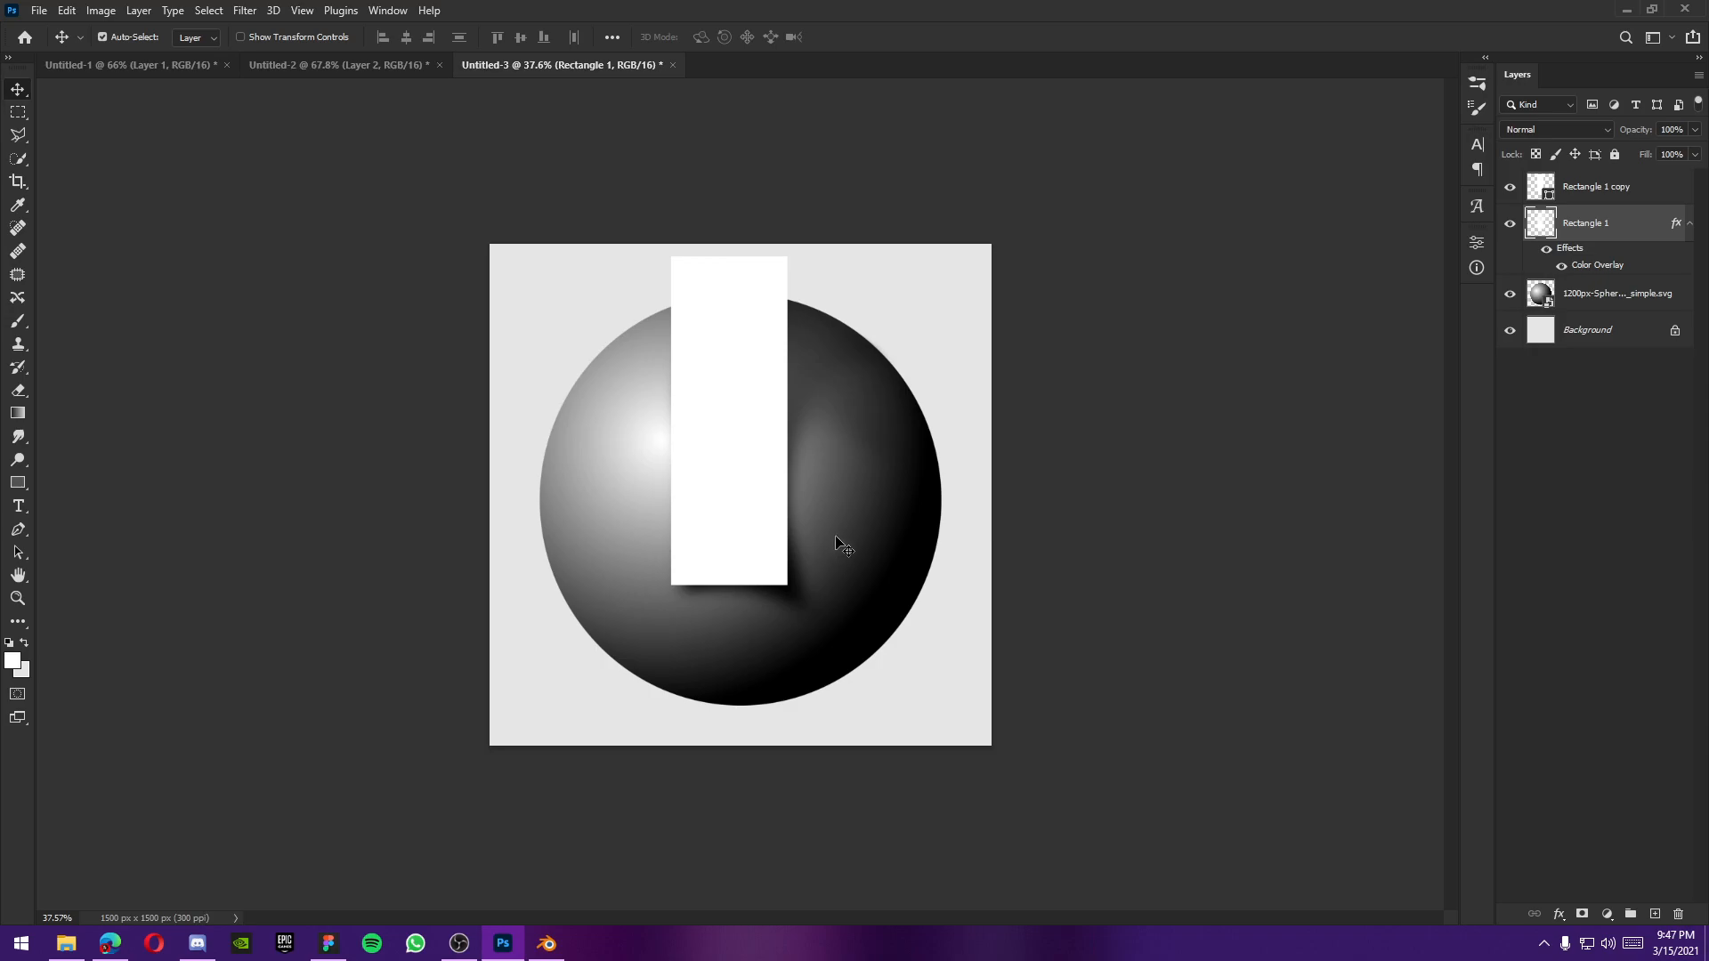
left_click(148, 68)
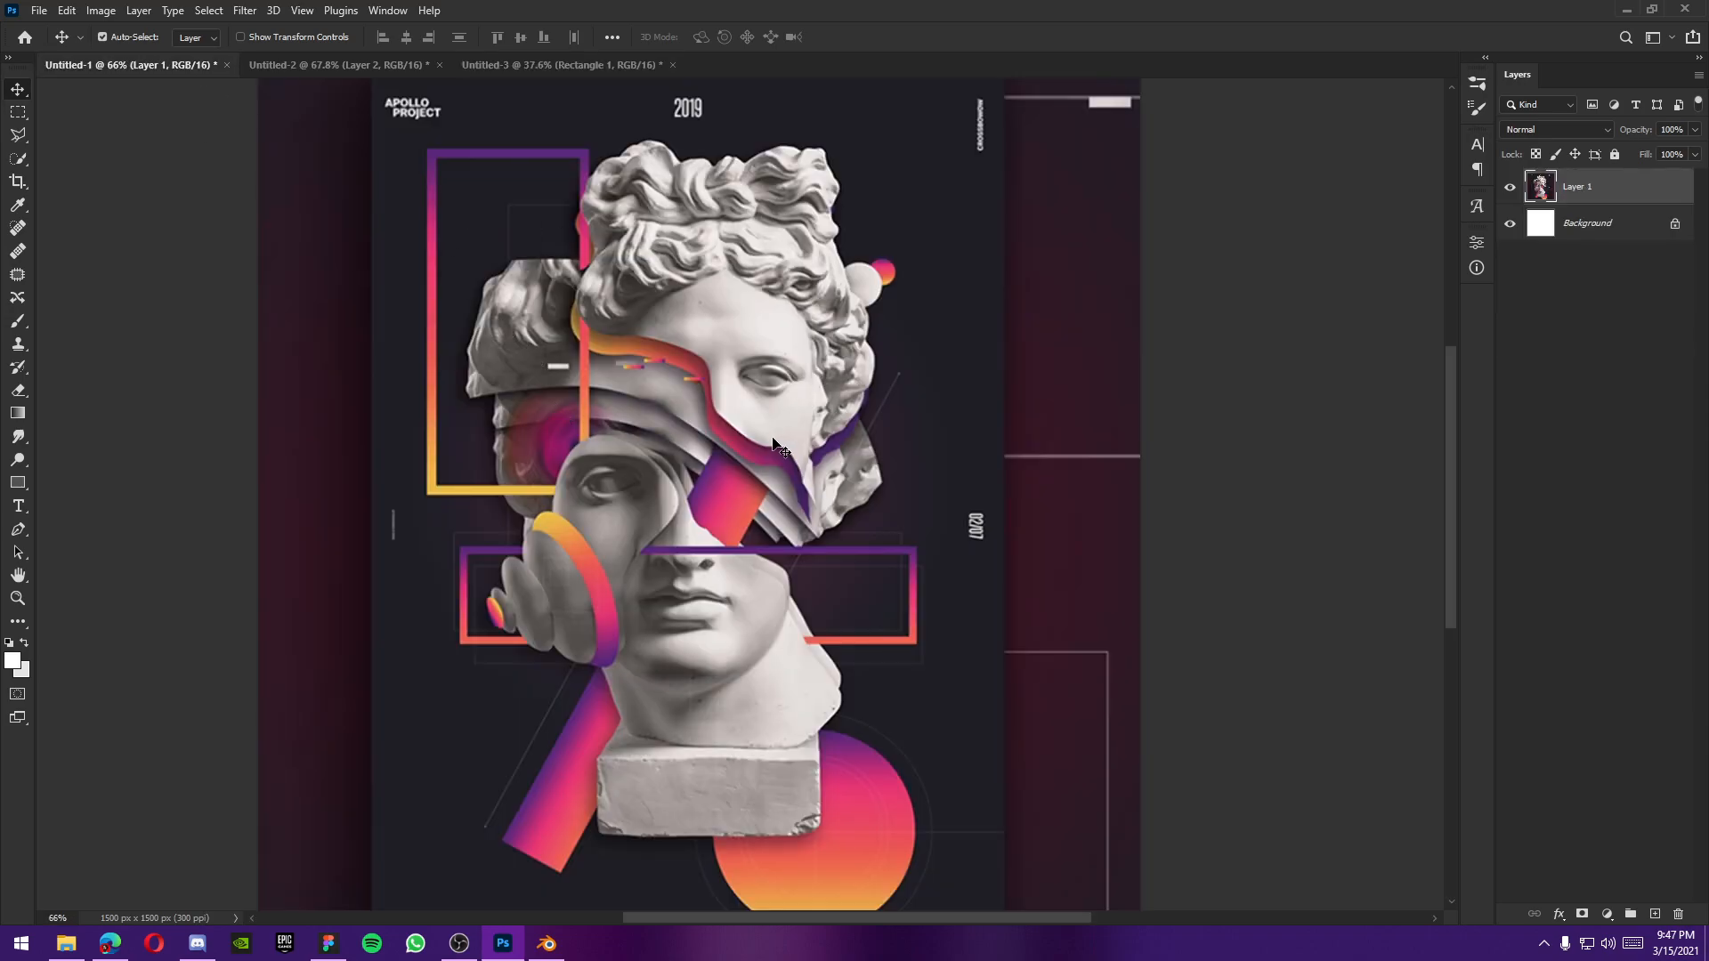
left_click(535, 69)
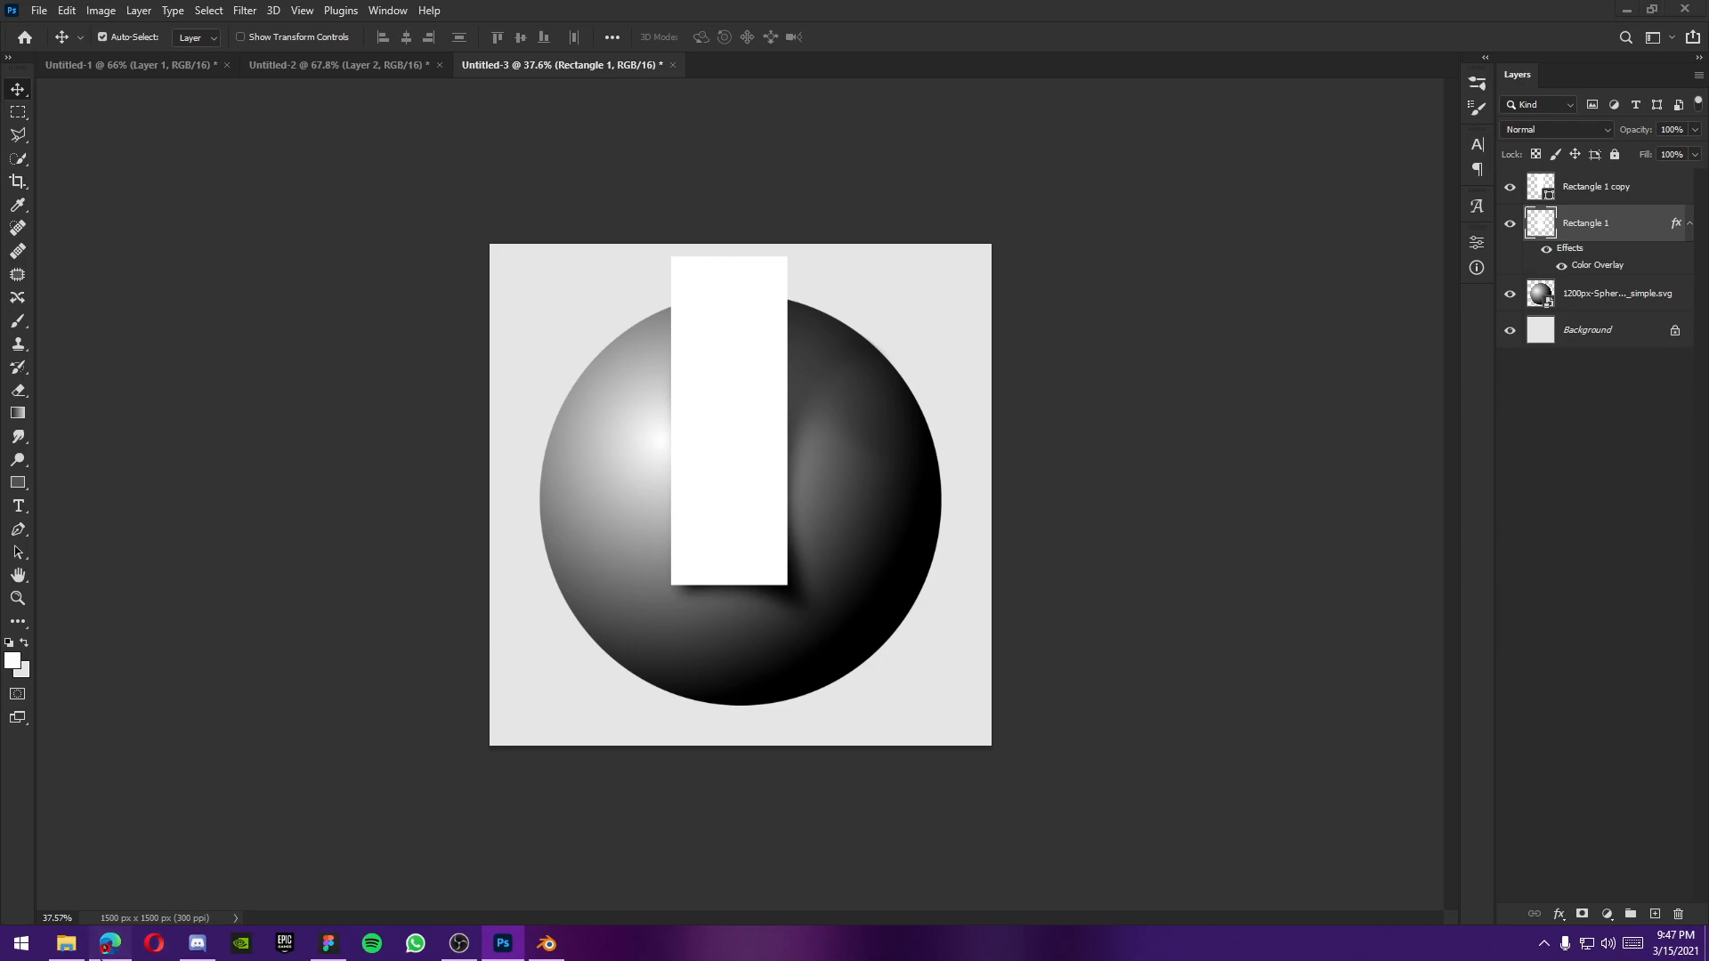
Step: Revisit the YouTube shadow-sketching results in the browser, and look through the live learning channel's participants in Discord
left_click(109, 943)
left_click(1202, 13)
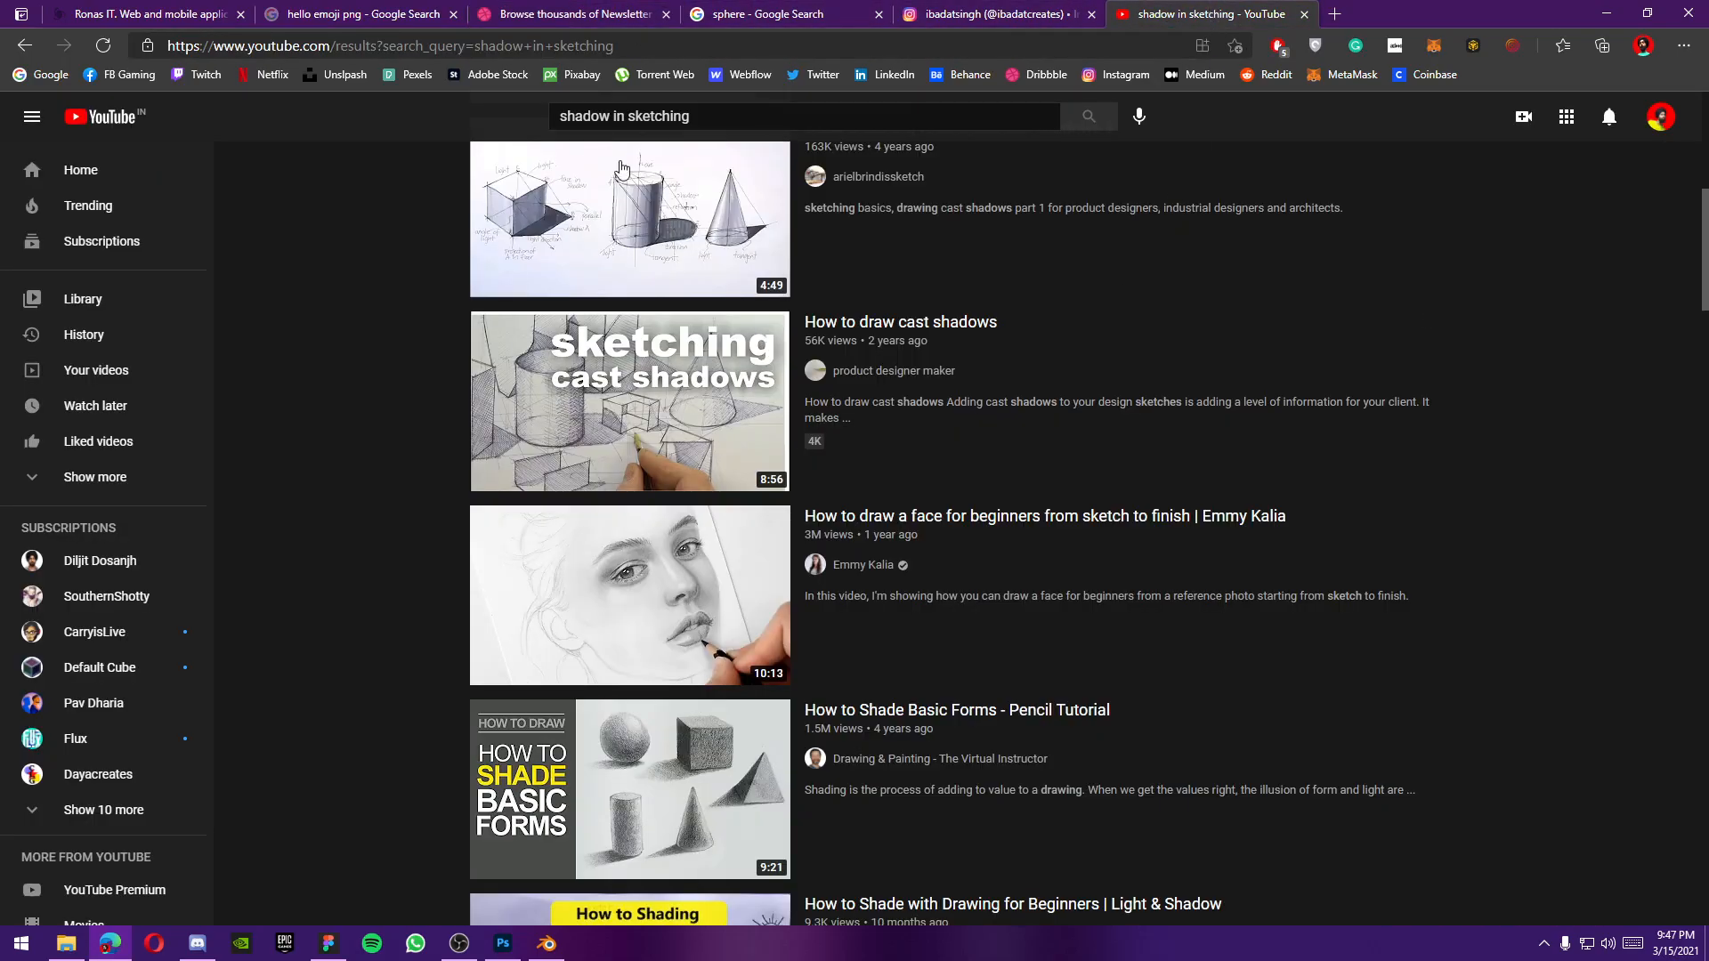
mouse_move(700, 331)
left_click(202, 942)
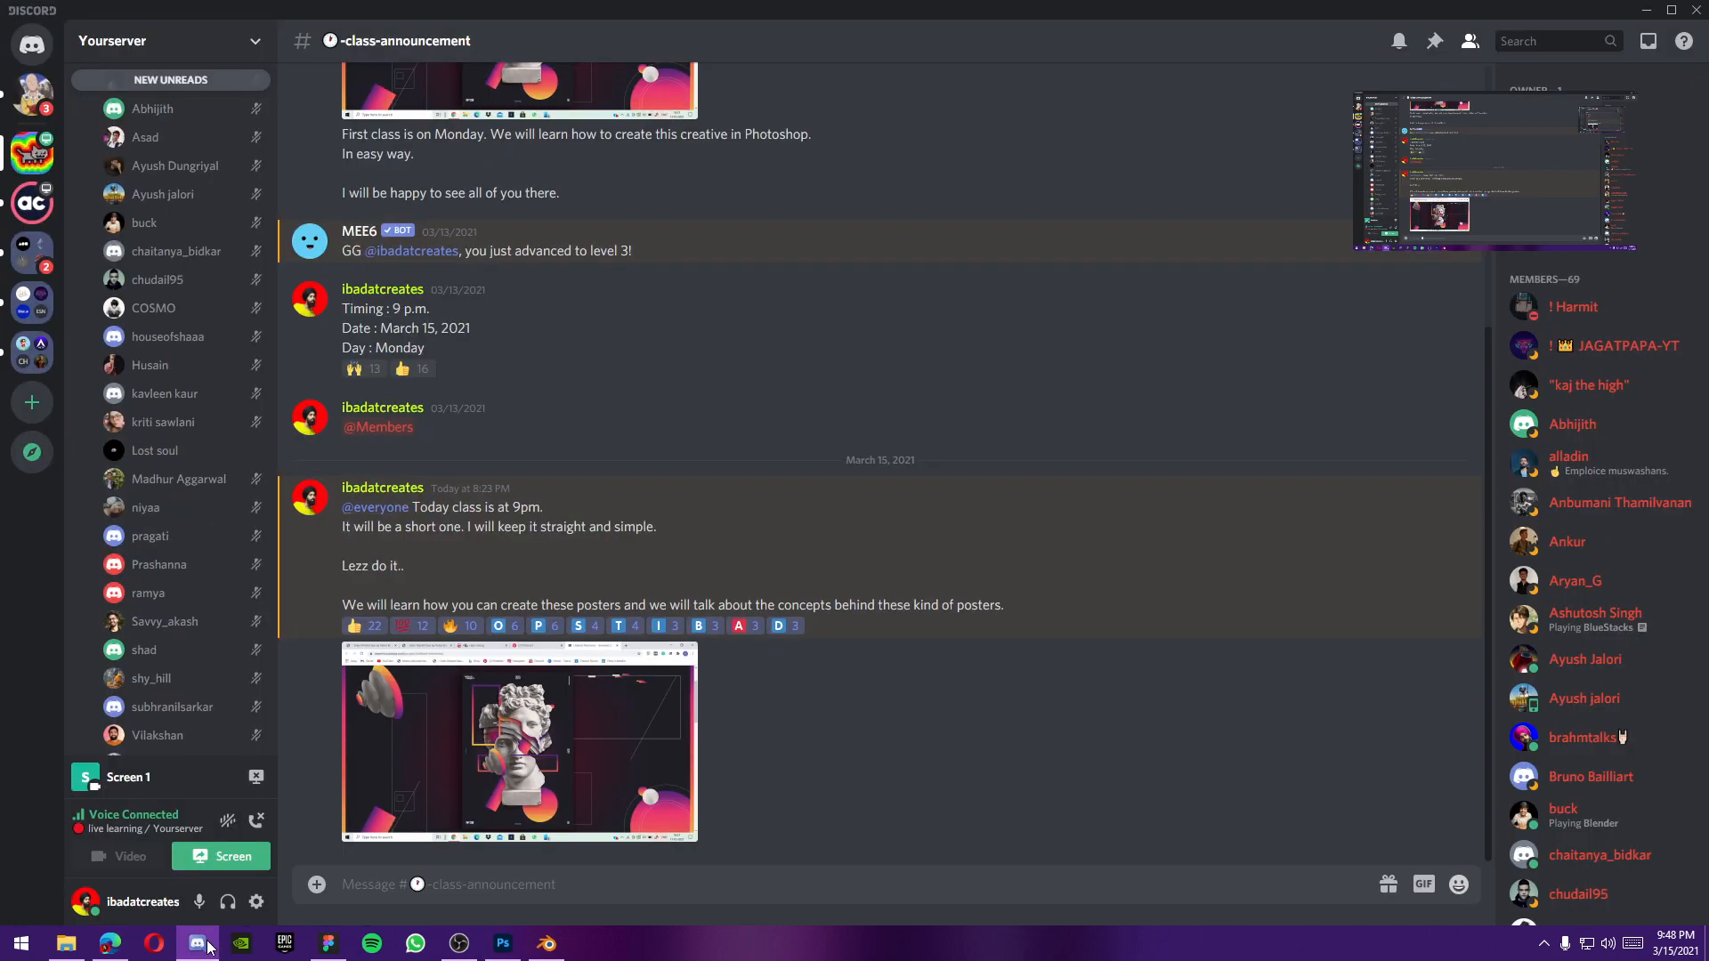
scroll(200, 543, "up", 5)
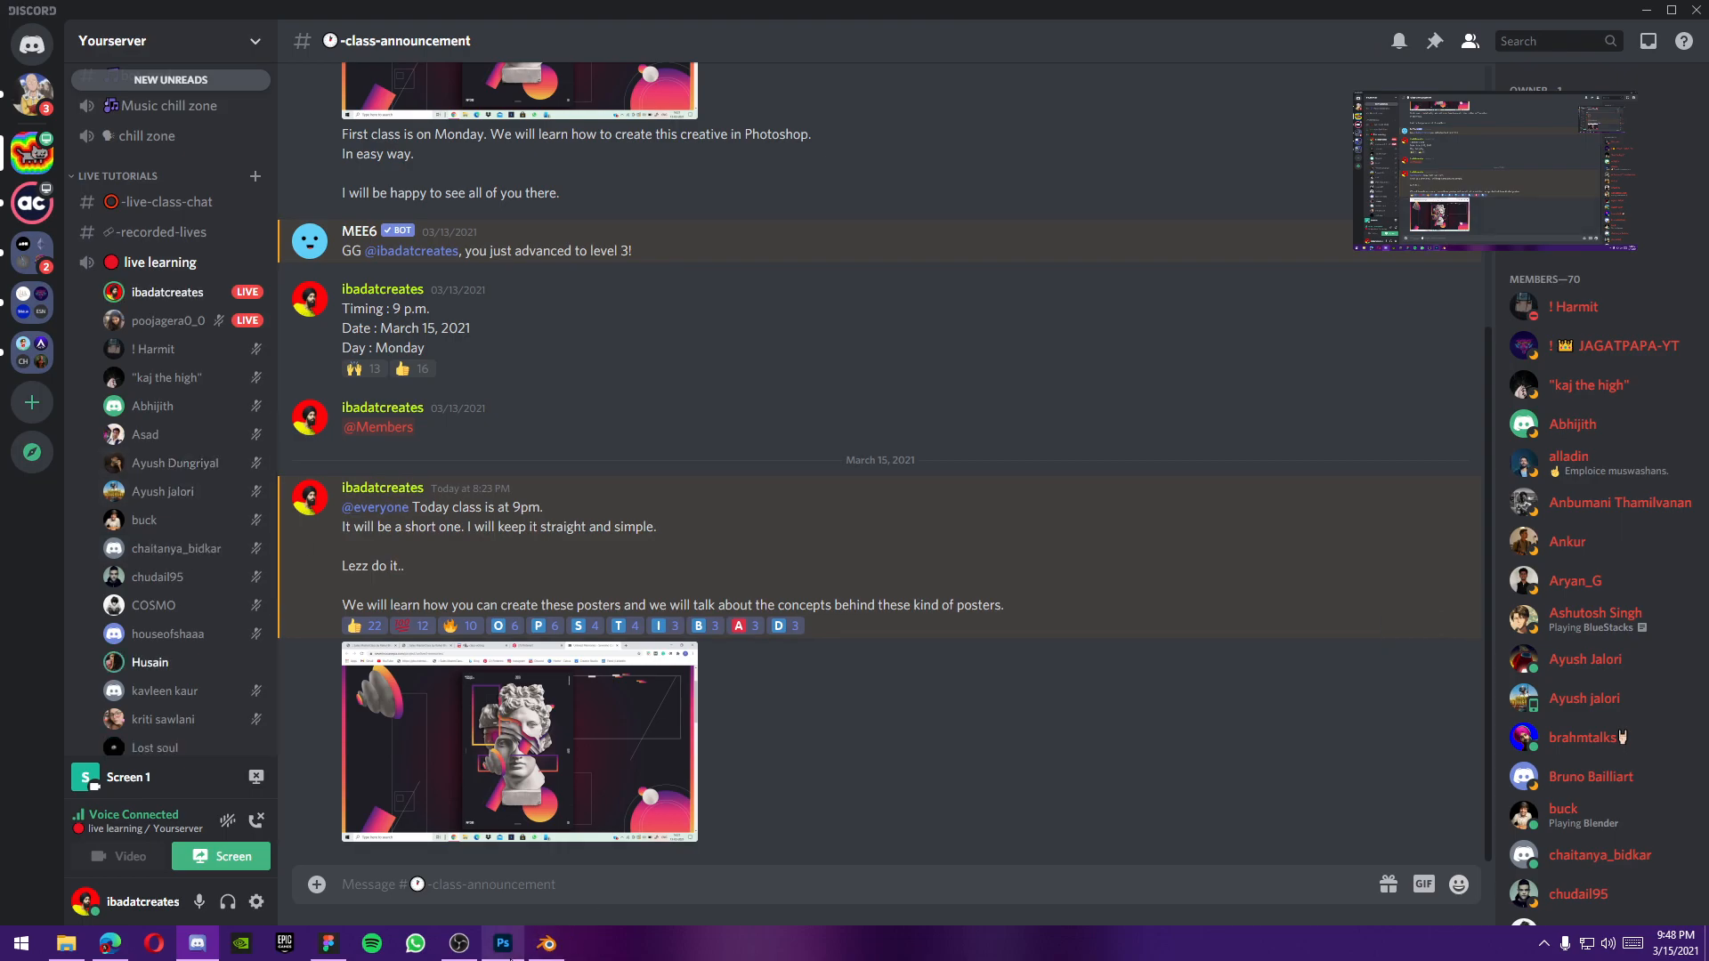
Step: Switch to Photoshop and review the reference poster and the statue, ending on the sphere composition in Untitled-3
left_click(503, 943)
left_click(132, 69)
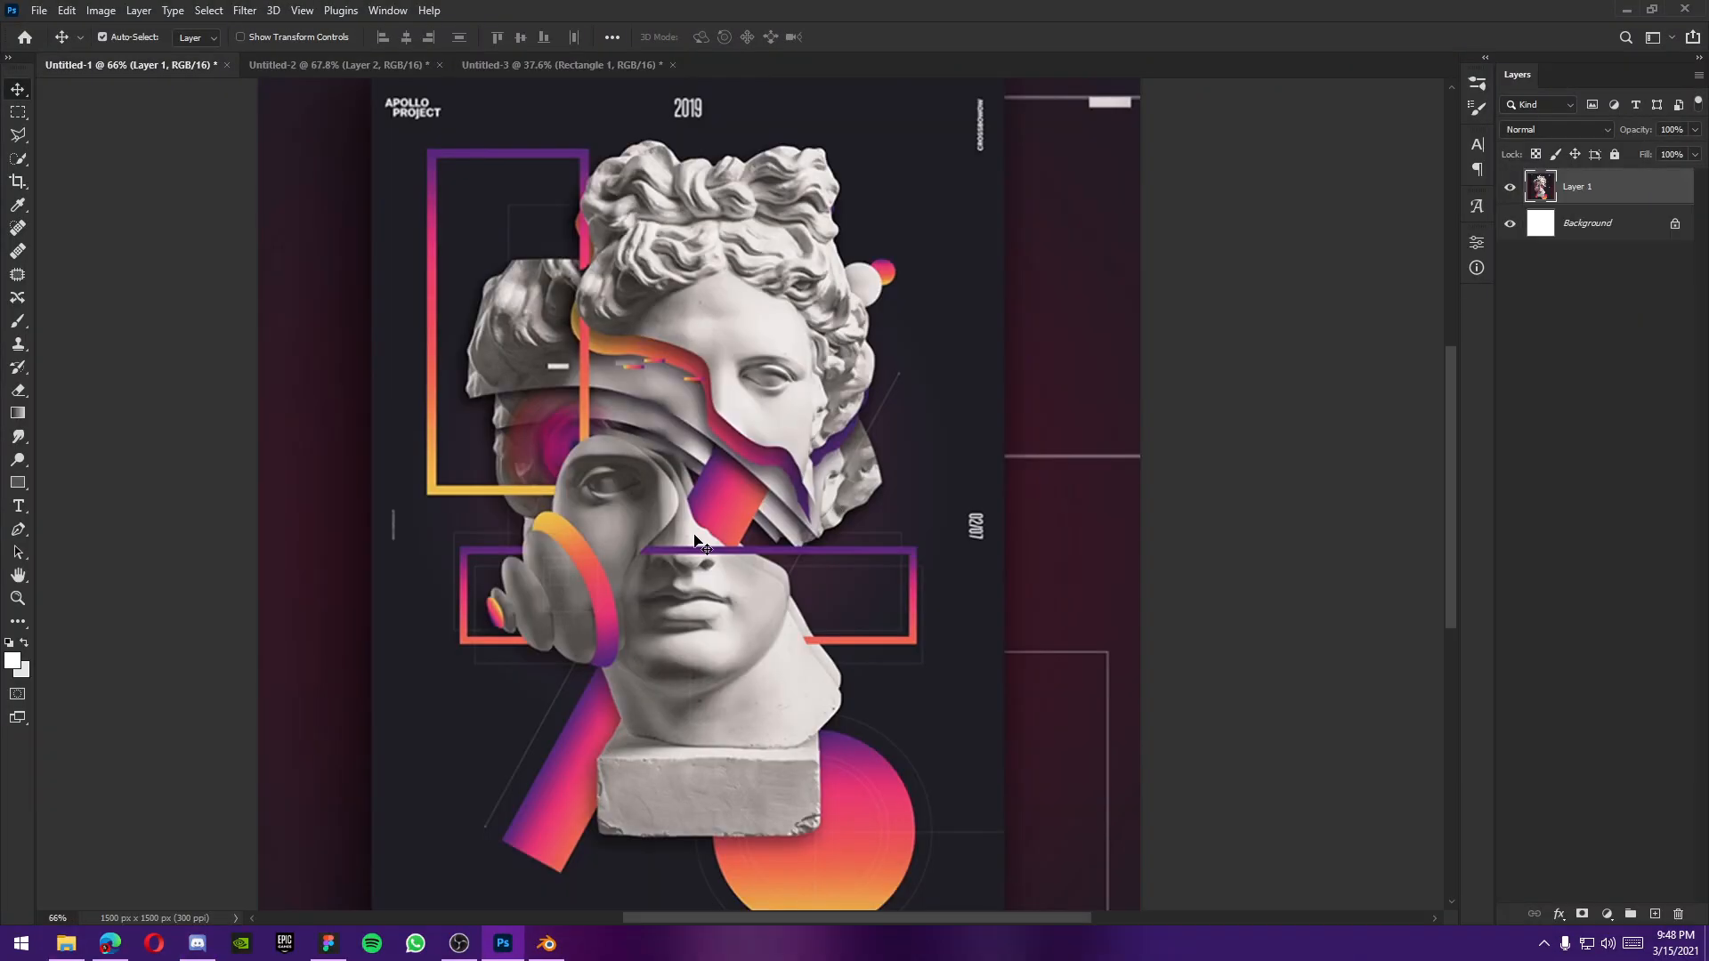
left_click(319, 57)
left_click(203, 62)
left_click(554, 64)
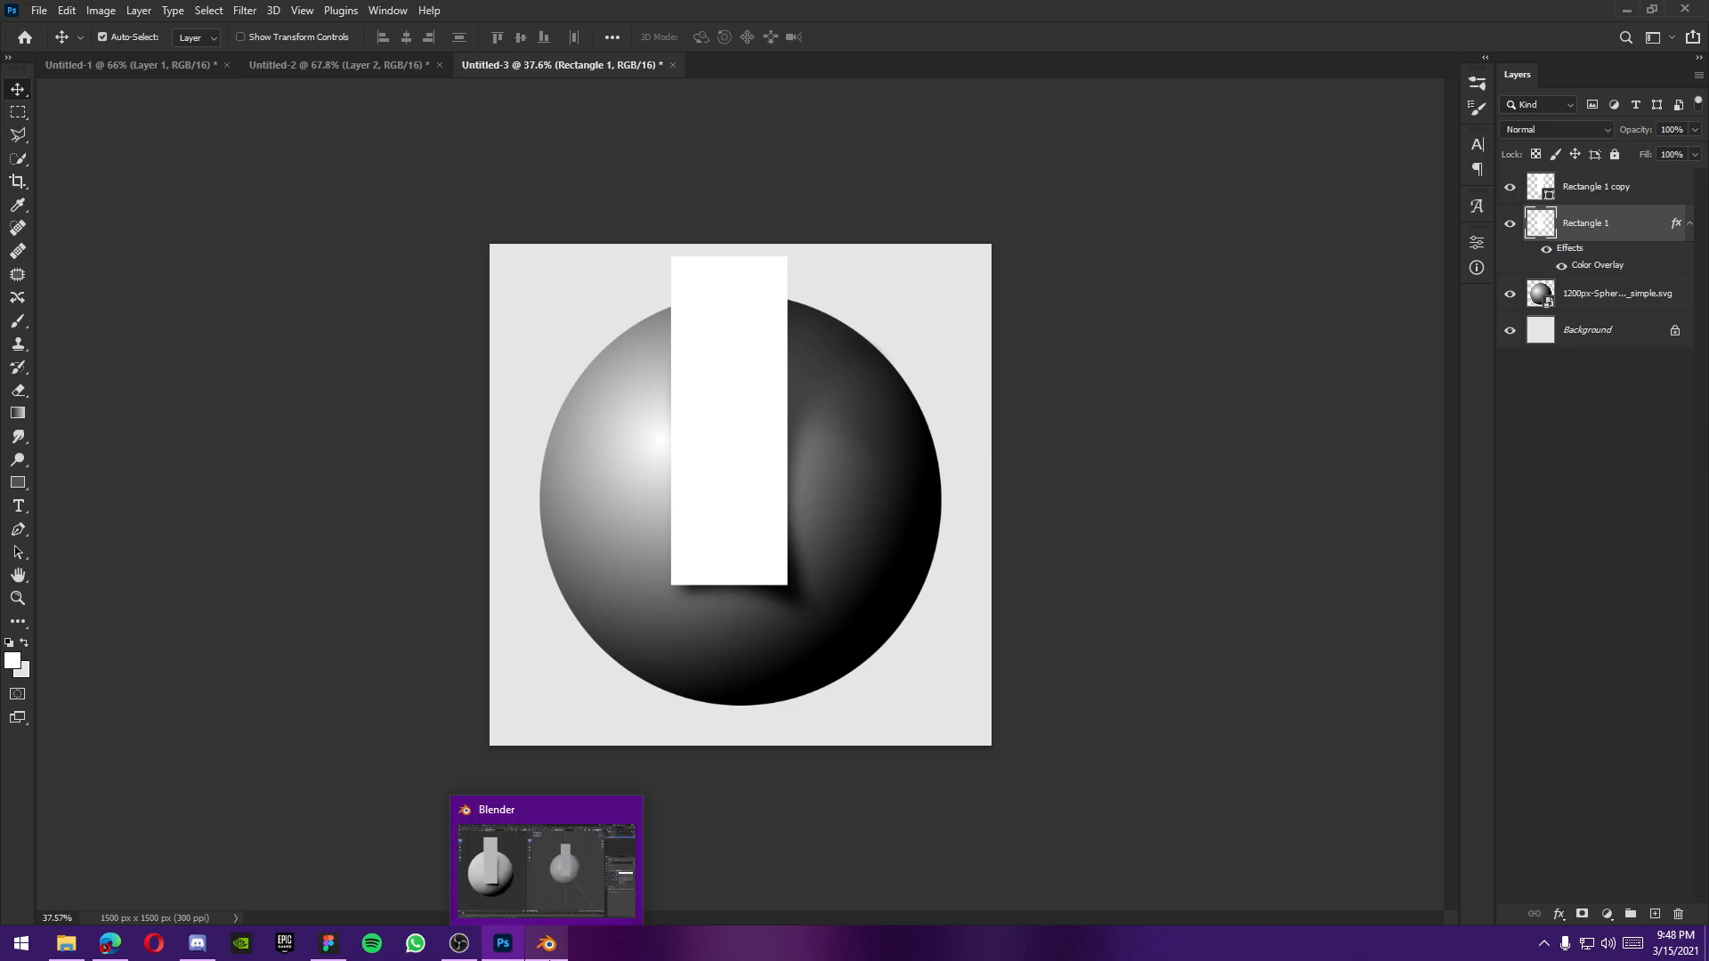
Step: Close Blender with its sphere scene, and enlarge the sphere composition in Photoshop to 55%
left_click(547, 944)
left_click(1687, 9)
left_click(896, 509)
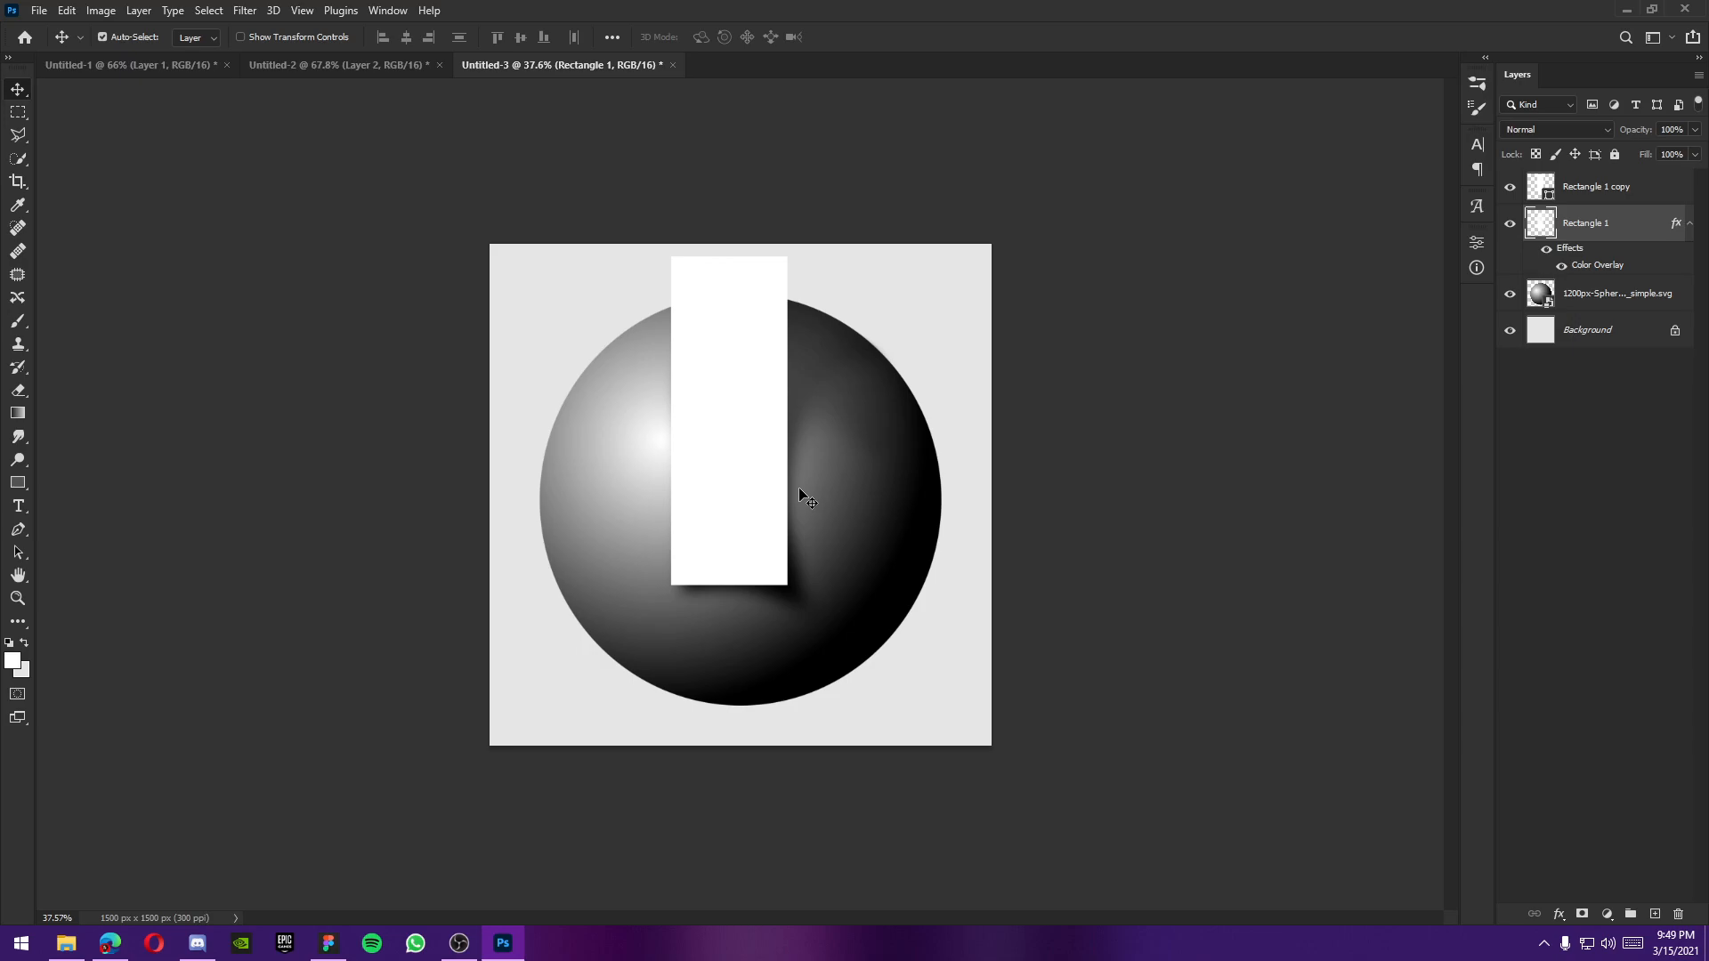
key("ctrl+plus")
key("ctrl+plus")
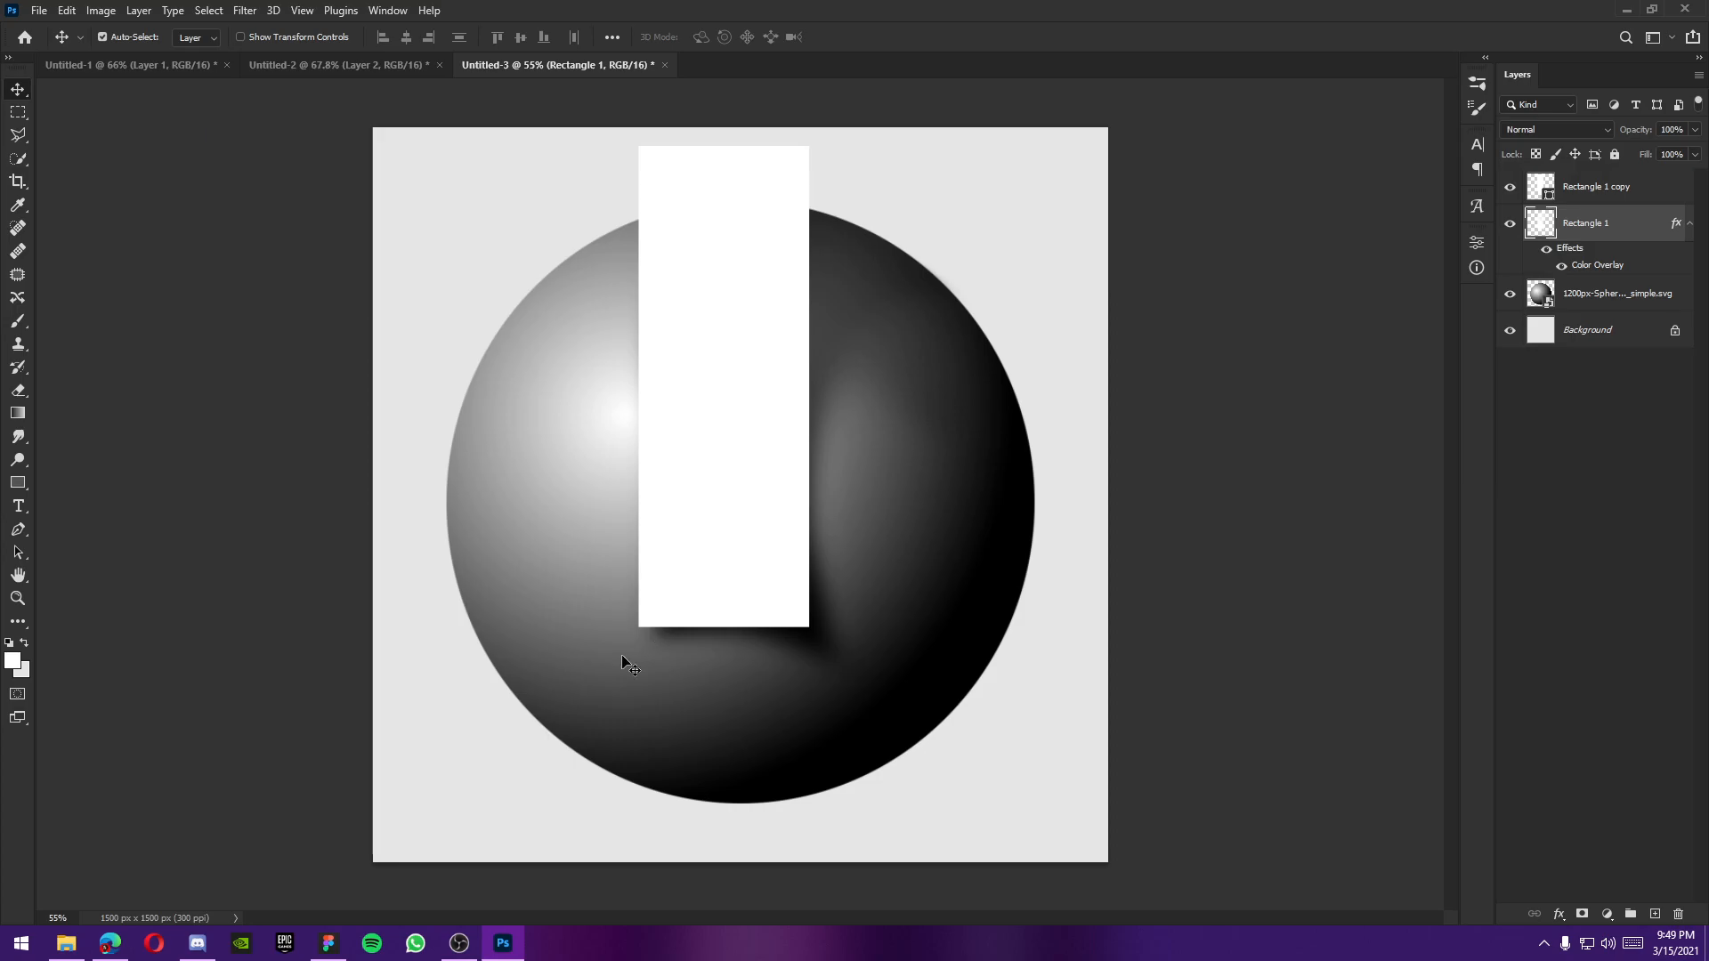
Step: Switch to Discord and check who is in the live learning voice channel
left_click(198, 944)
scroll(169, 580, "down", 1)
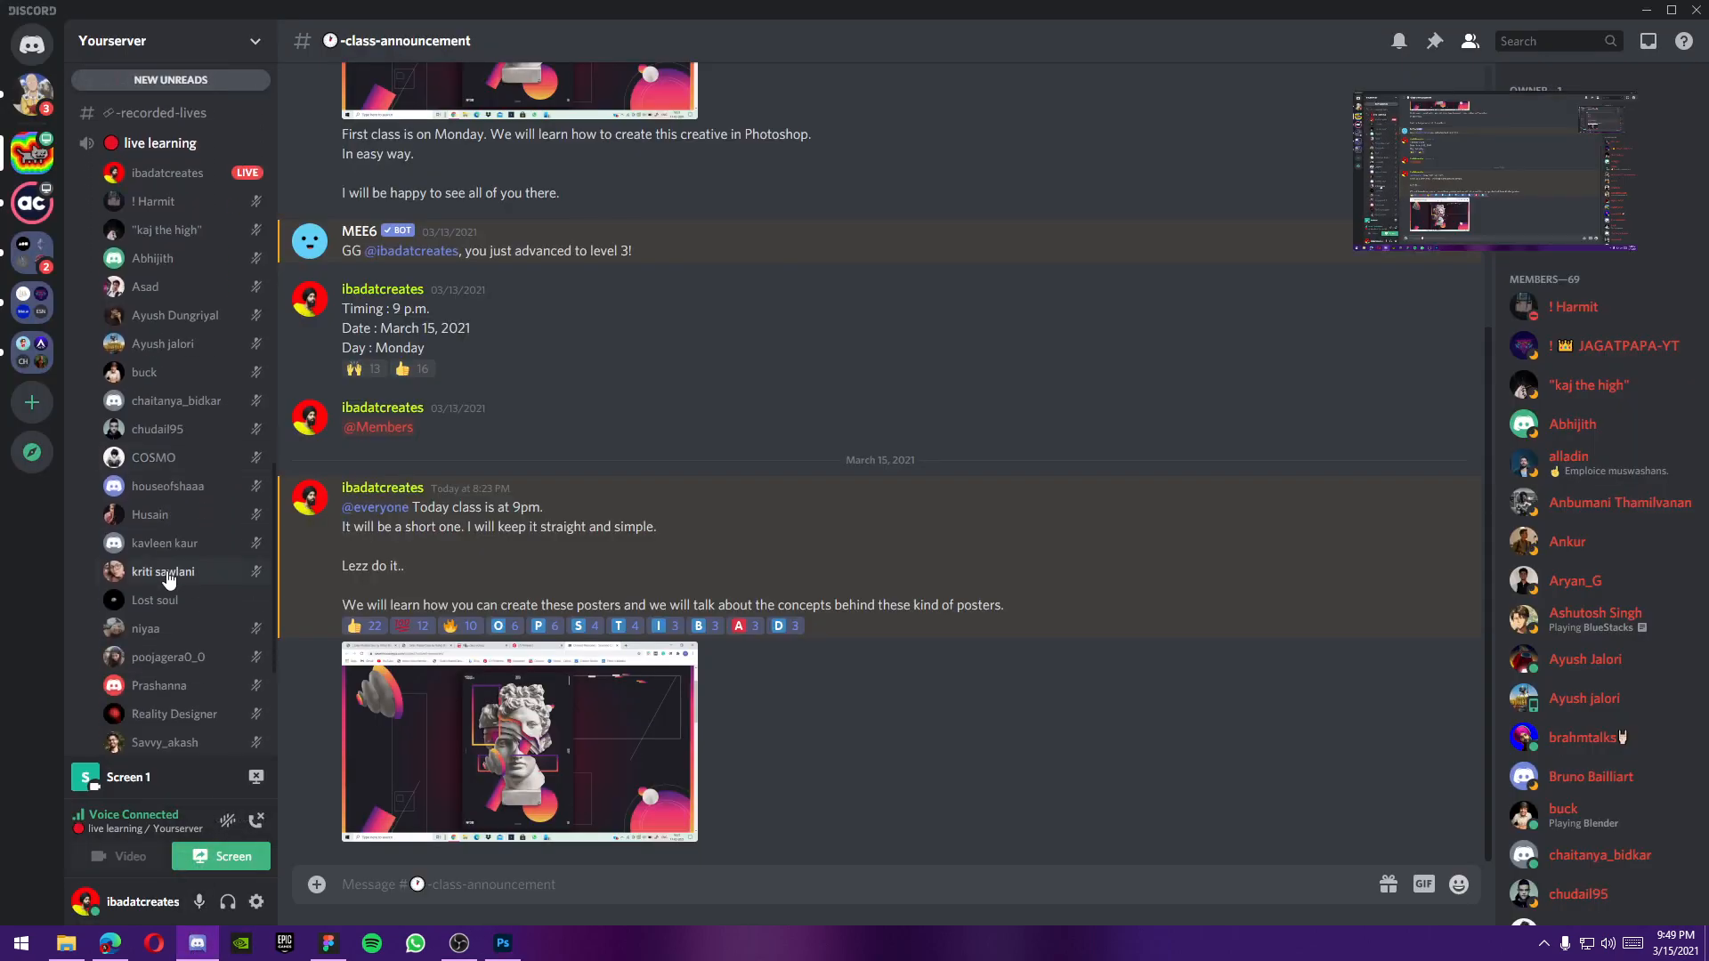
scroll(168, 577, "down", 4)
scroll(170, 584, "up", 6)
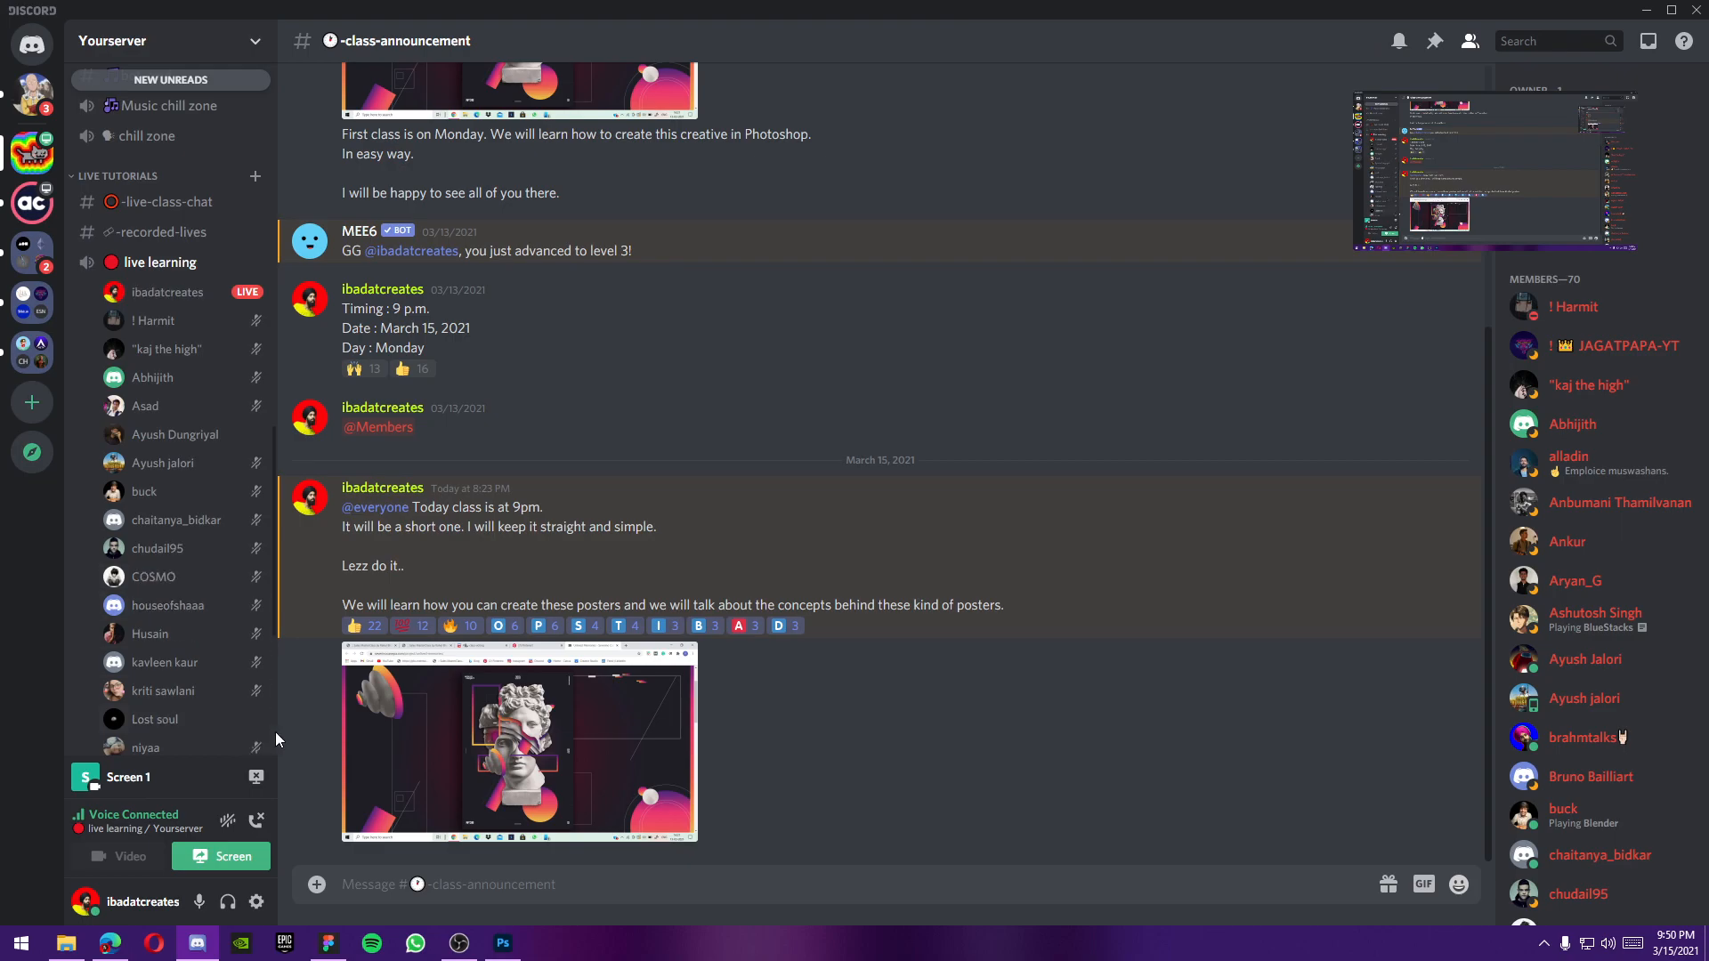
Step: Enlarge the poster screenshot in the class announcement, and look over the sphere and the statue in Photoshop
left_click(461, 764)
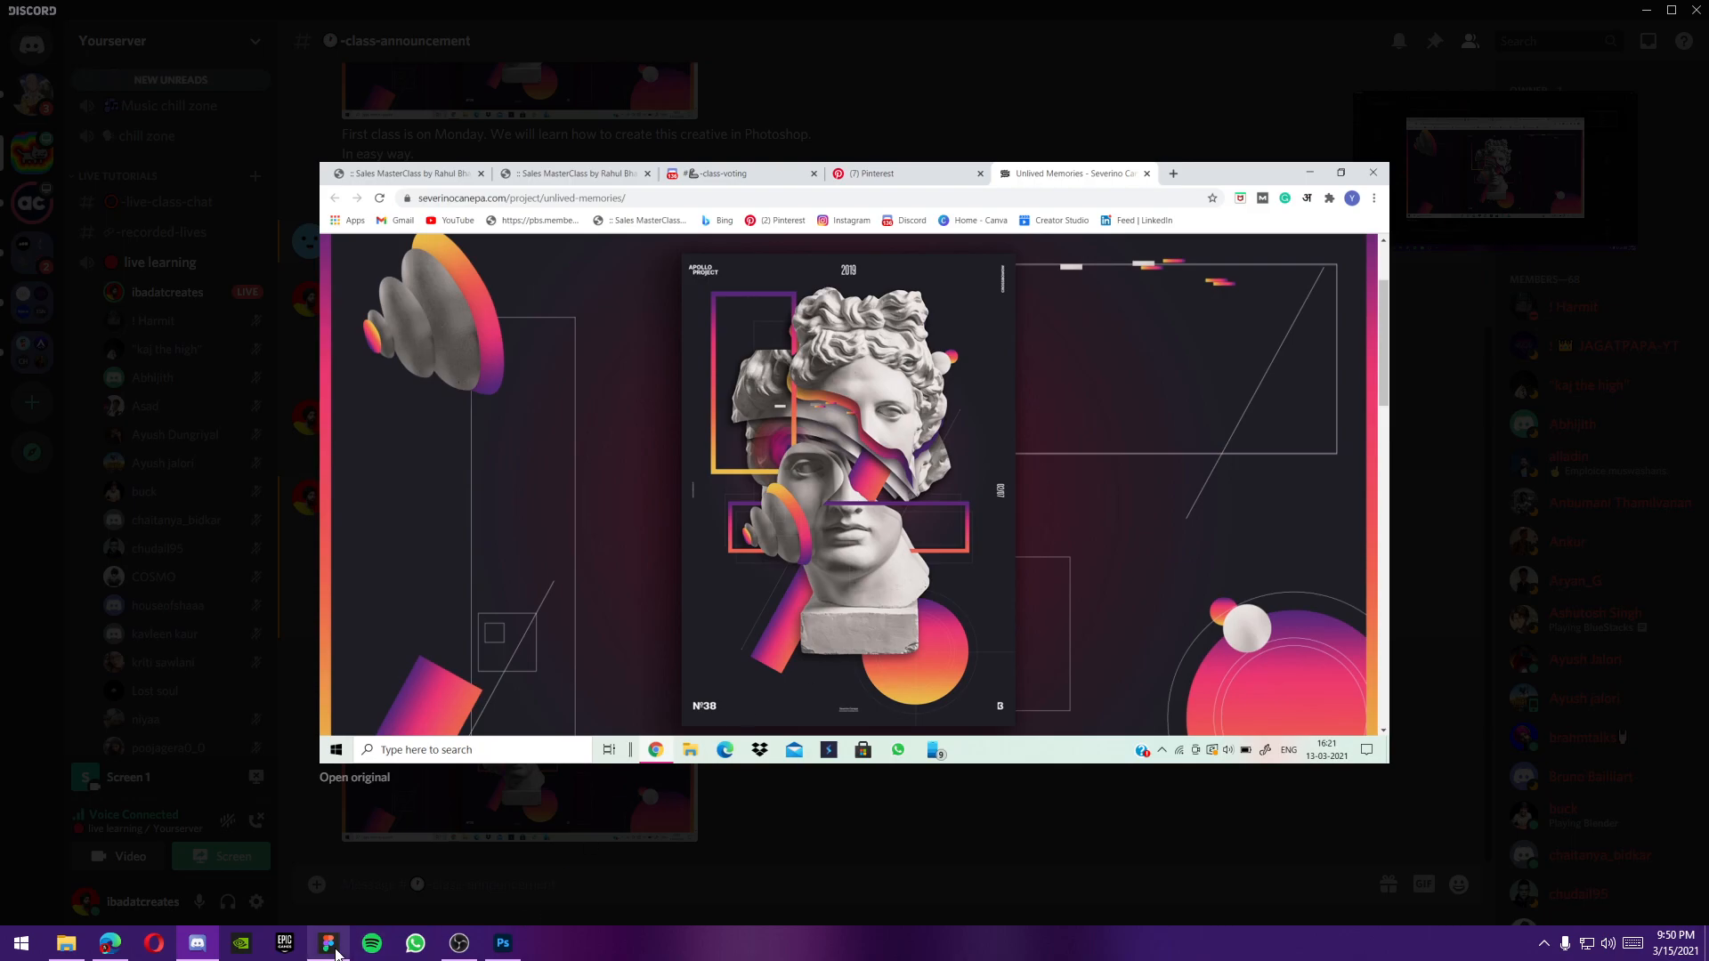
mouse_move(338, 953)
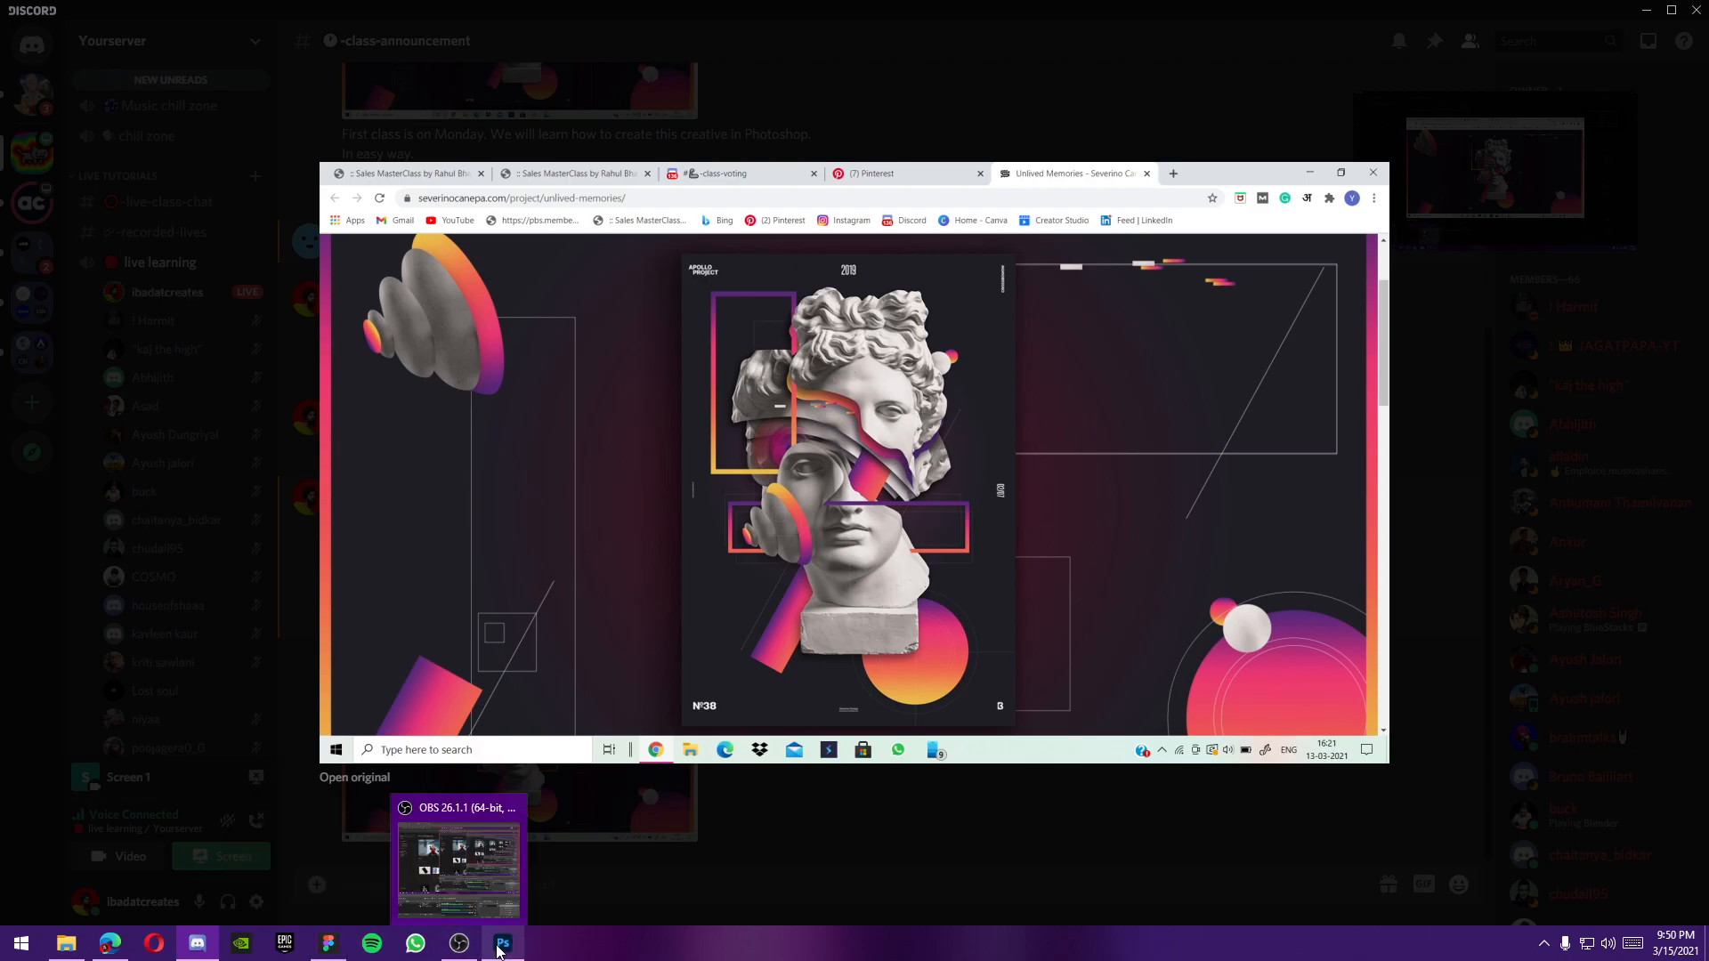
left_click(503, 944)
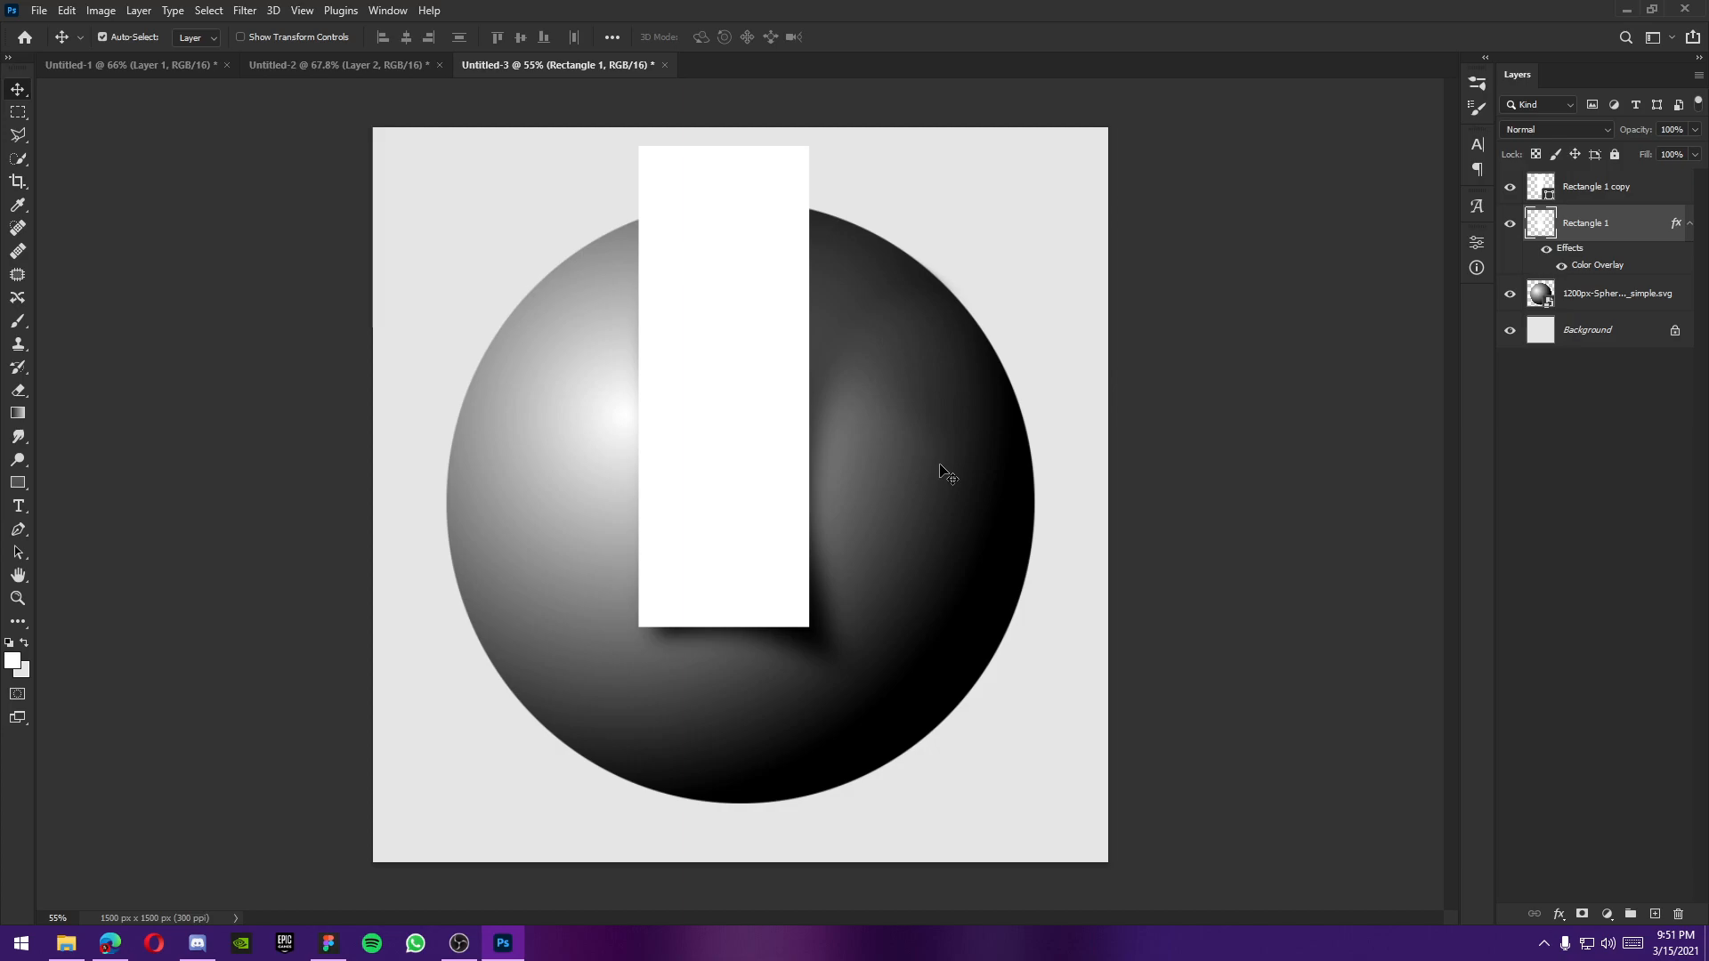
left_click(319, 66)
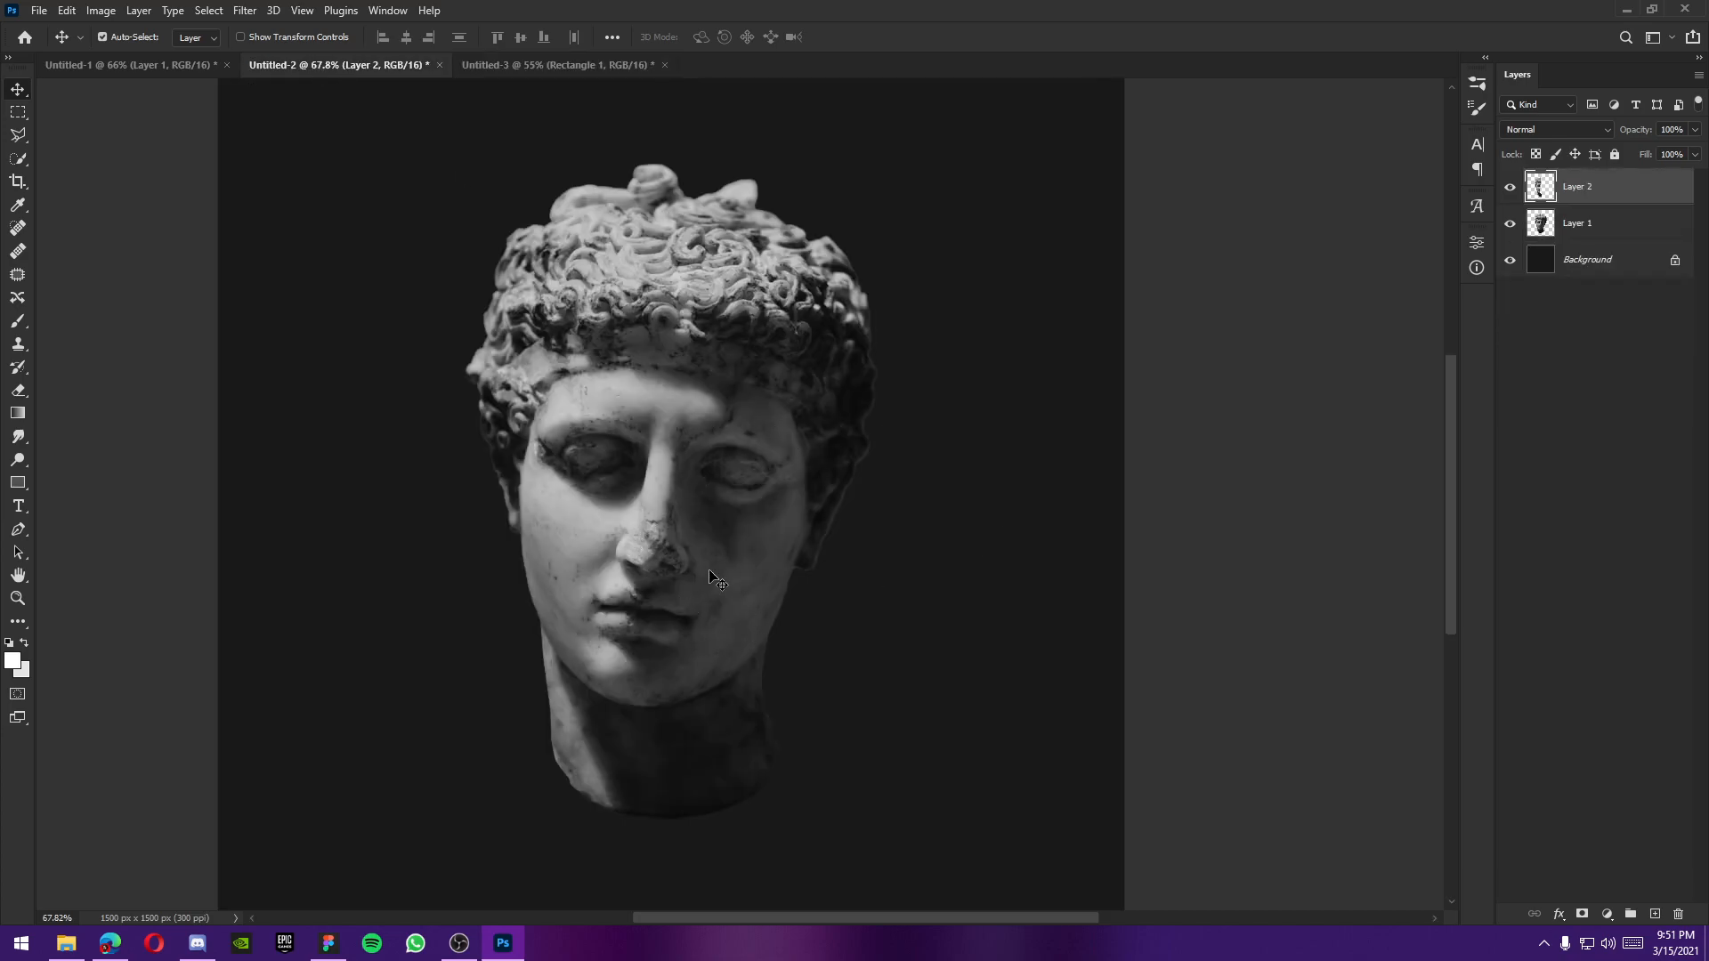
Step: Close the enlarged poster screenshot in Discord and bring up OBS after checking the voice channel's participants
left_click(197, 943)
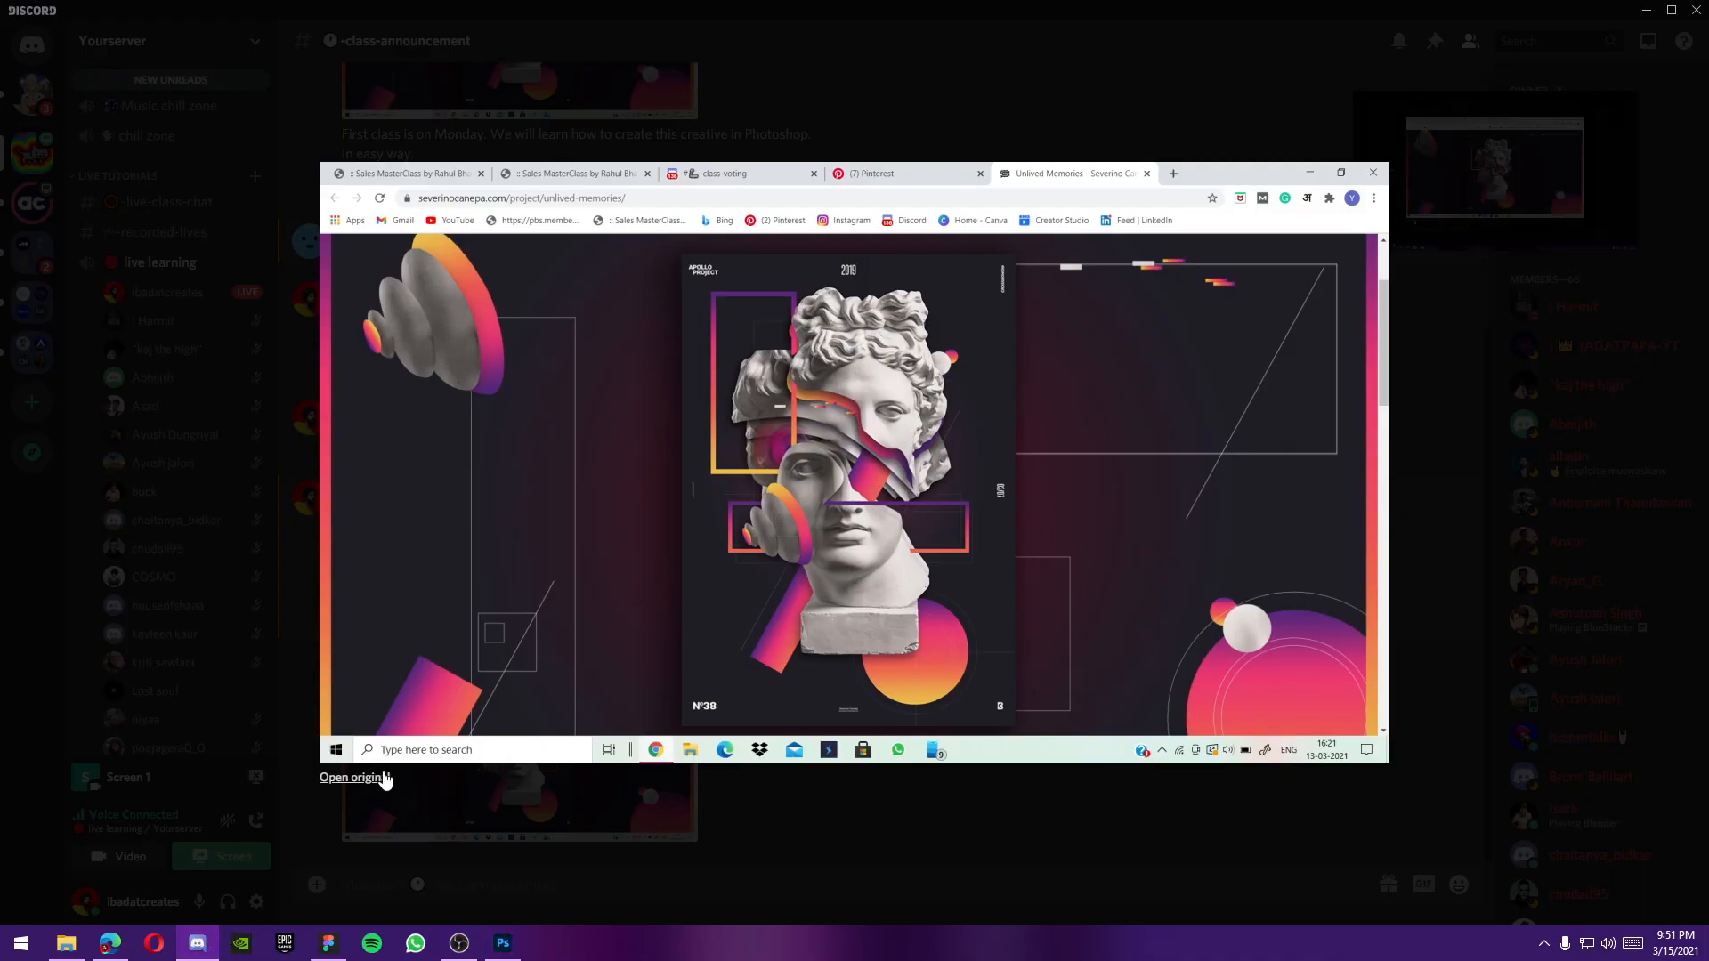
left_click(1038, 806)
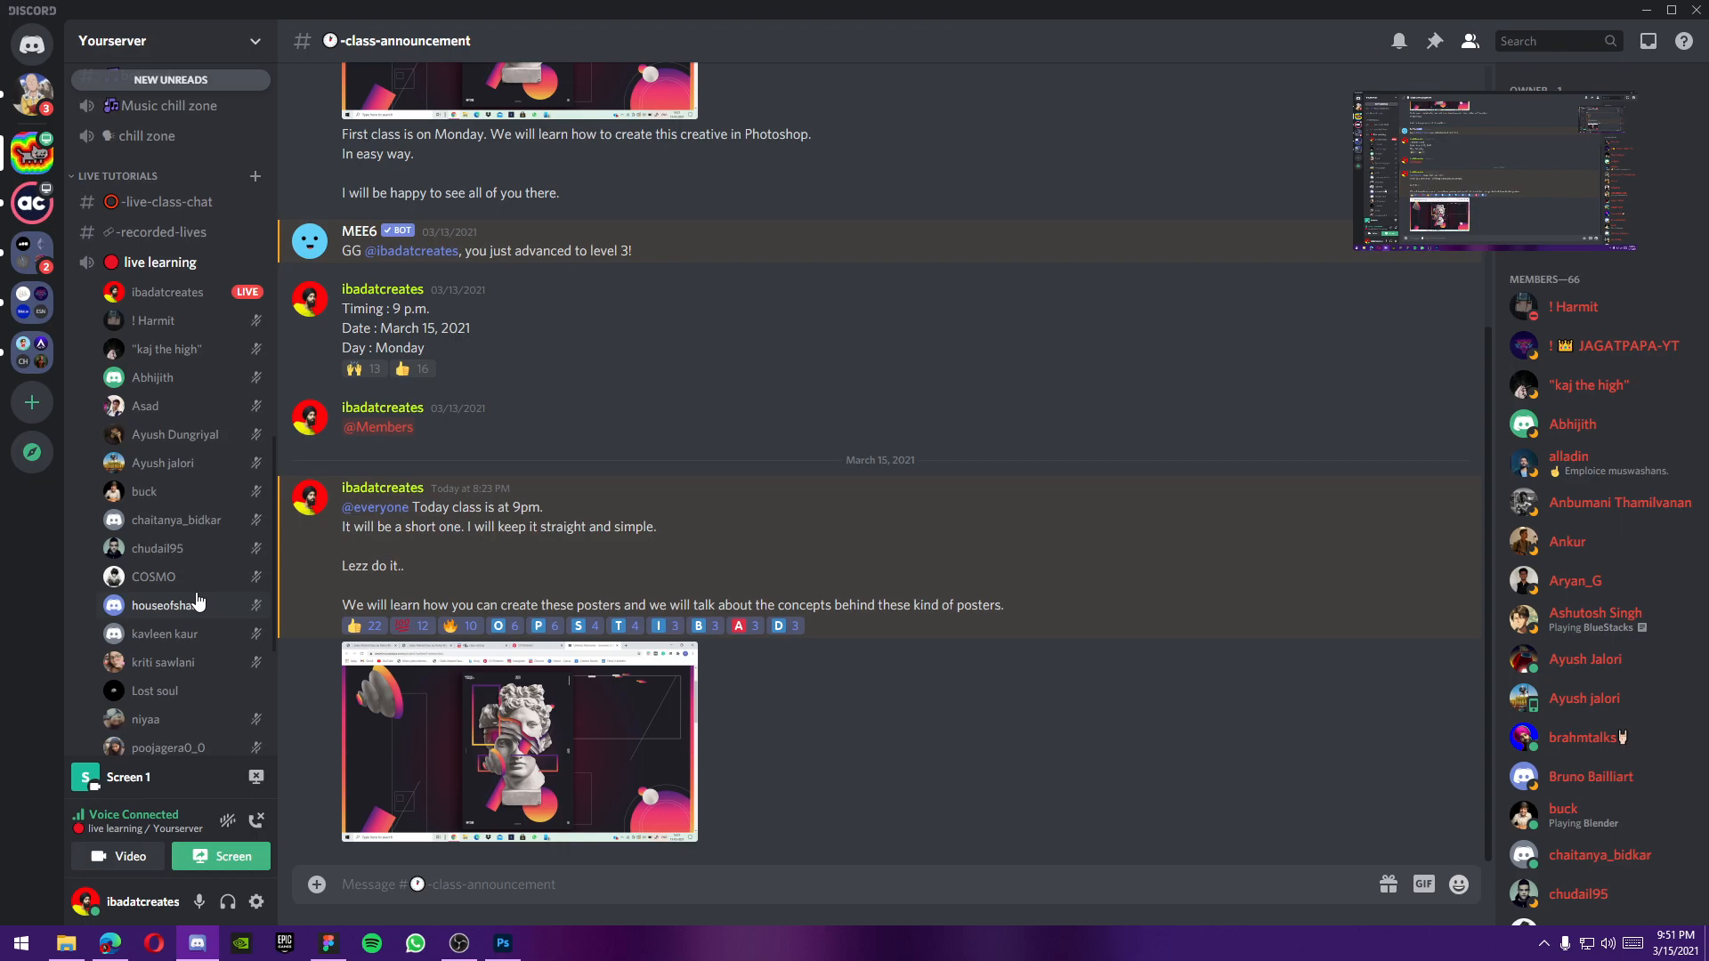
scroll(197, 604, "down", 5)
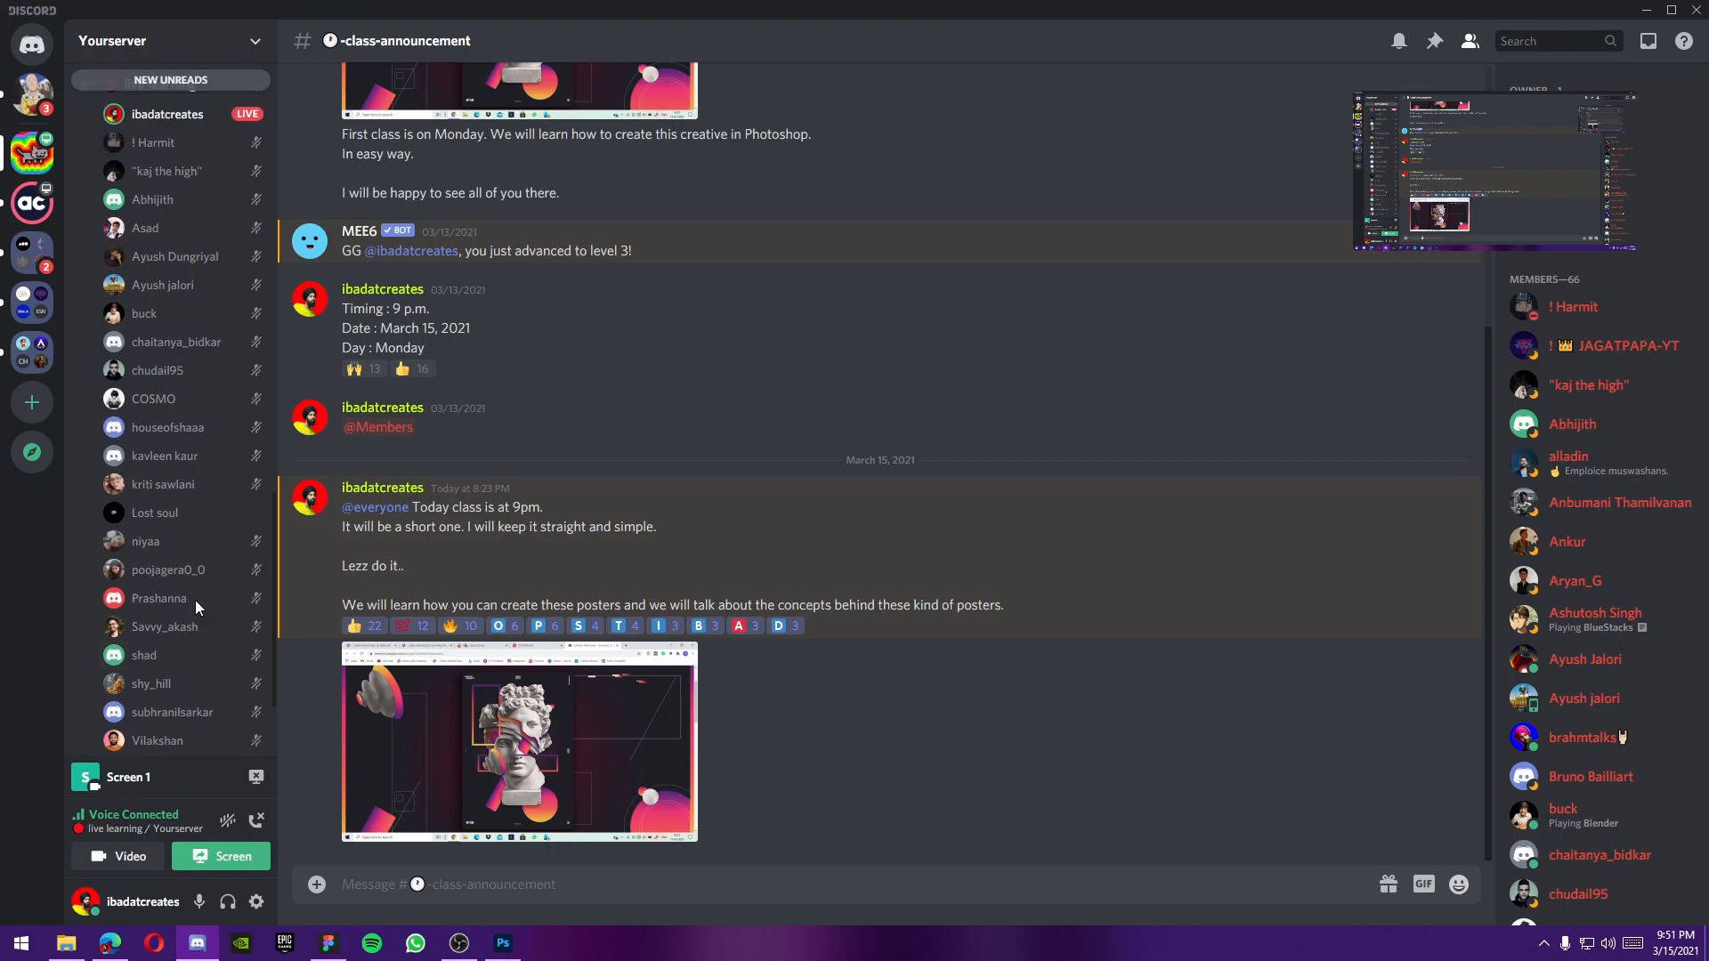
left_click(460, 943)
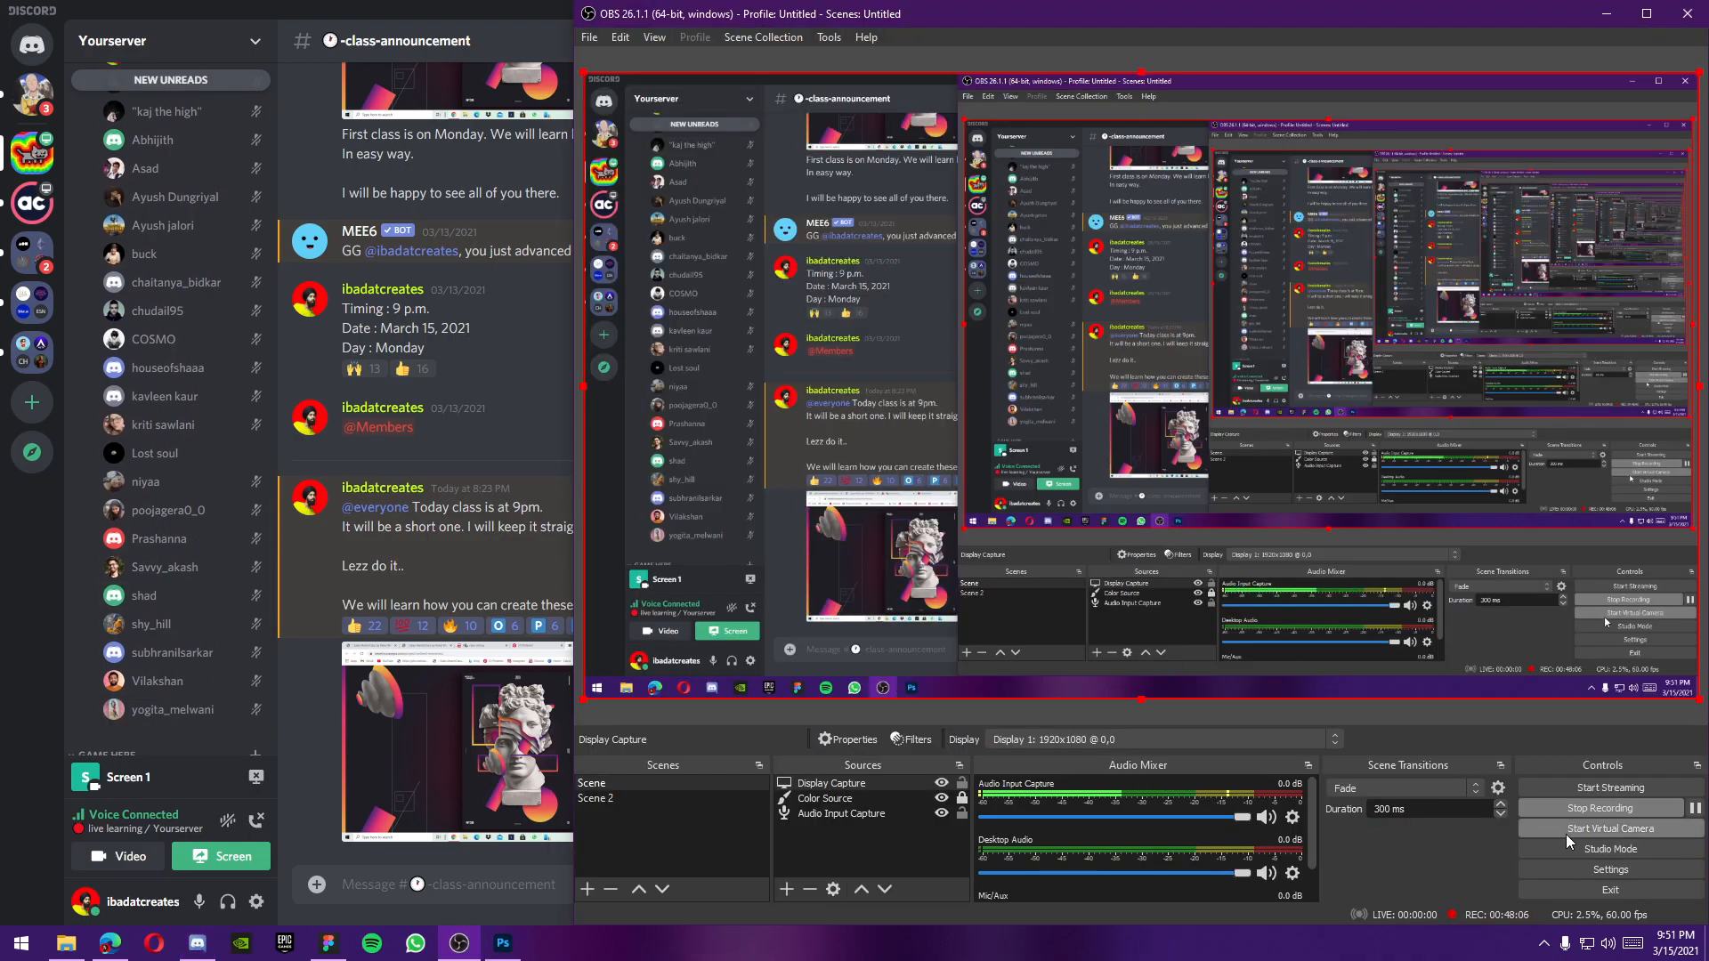